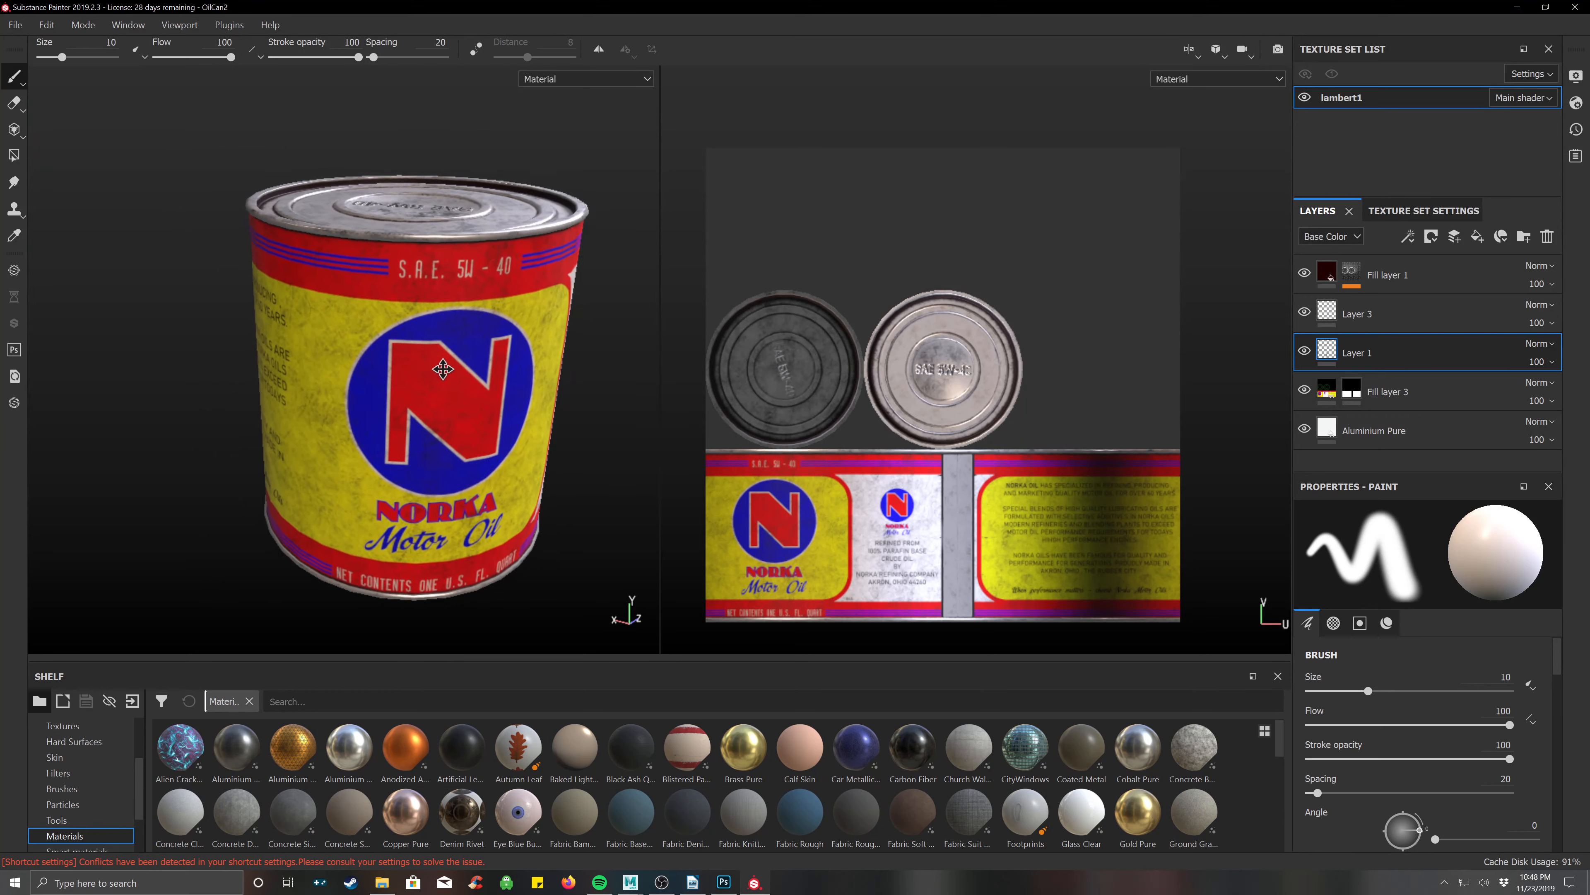
Switch to Maya to view the untextured can model, and return to Substance Painter to examine the textured can.
middle_click_drag(442, 370, 443, 337, "alt")
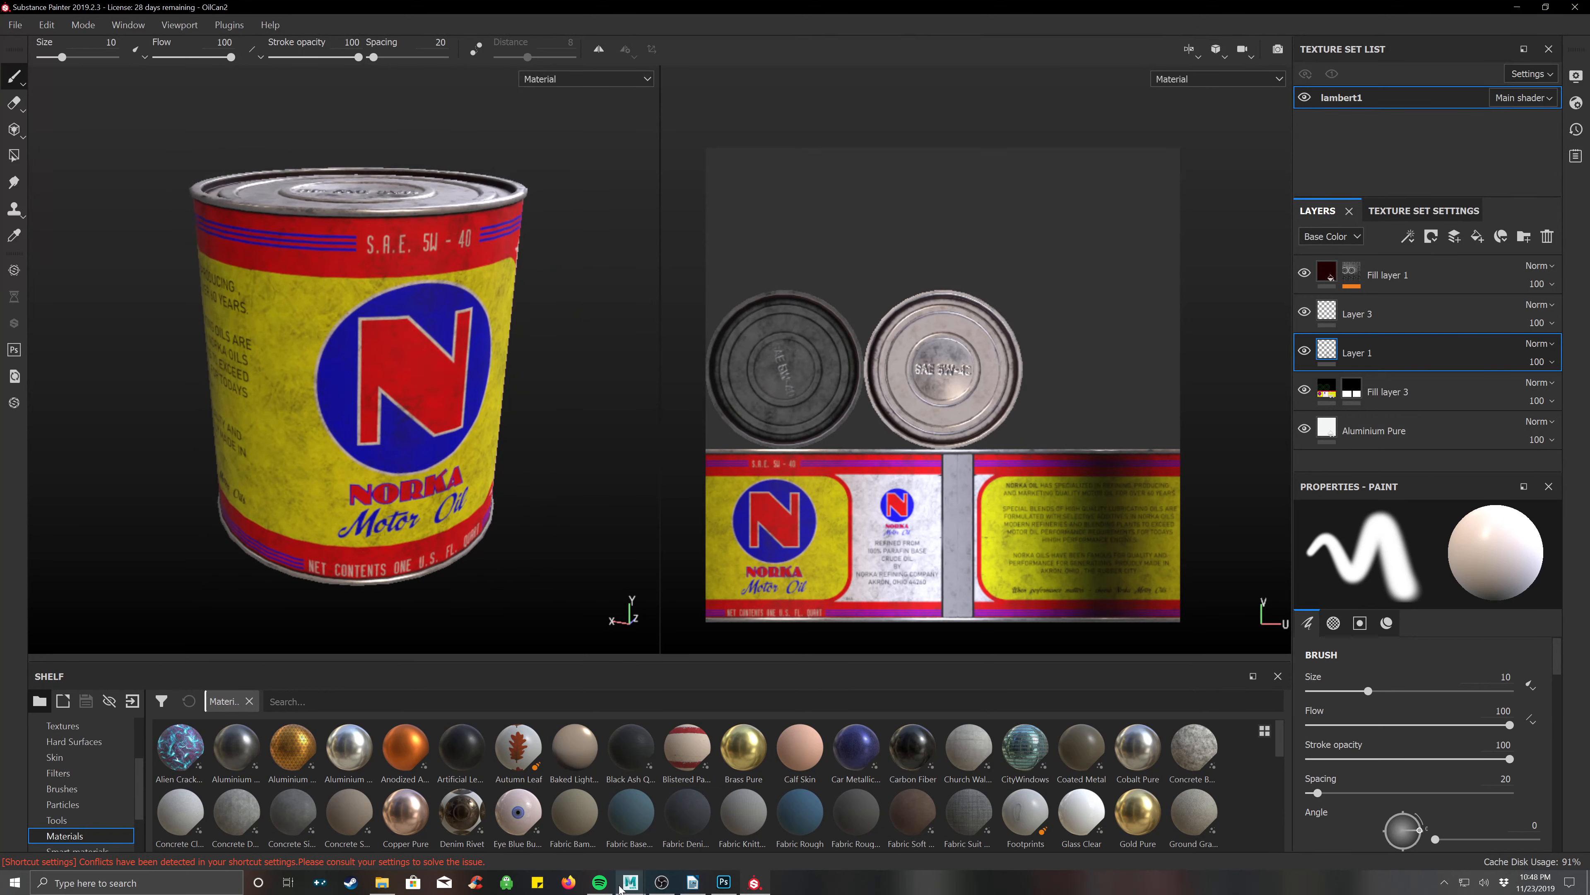
mouse_move(629, 883)
left_click(689, 796)
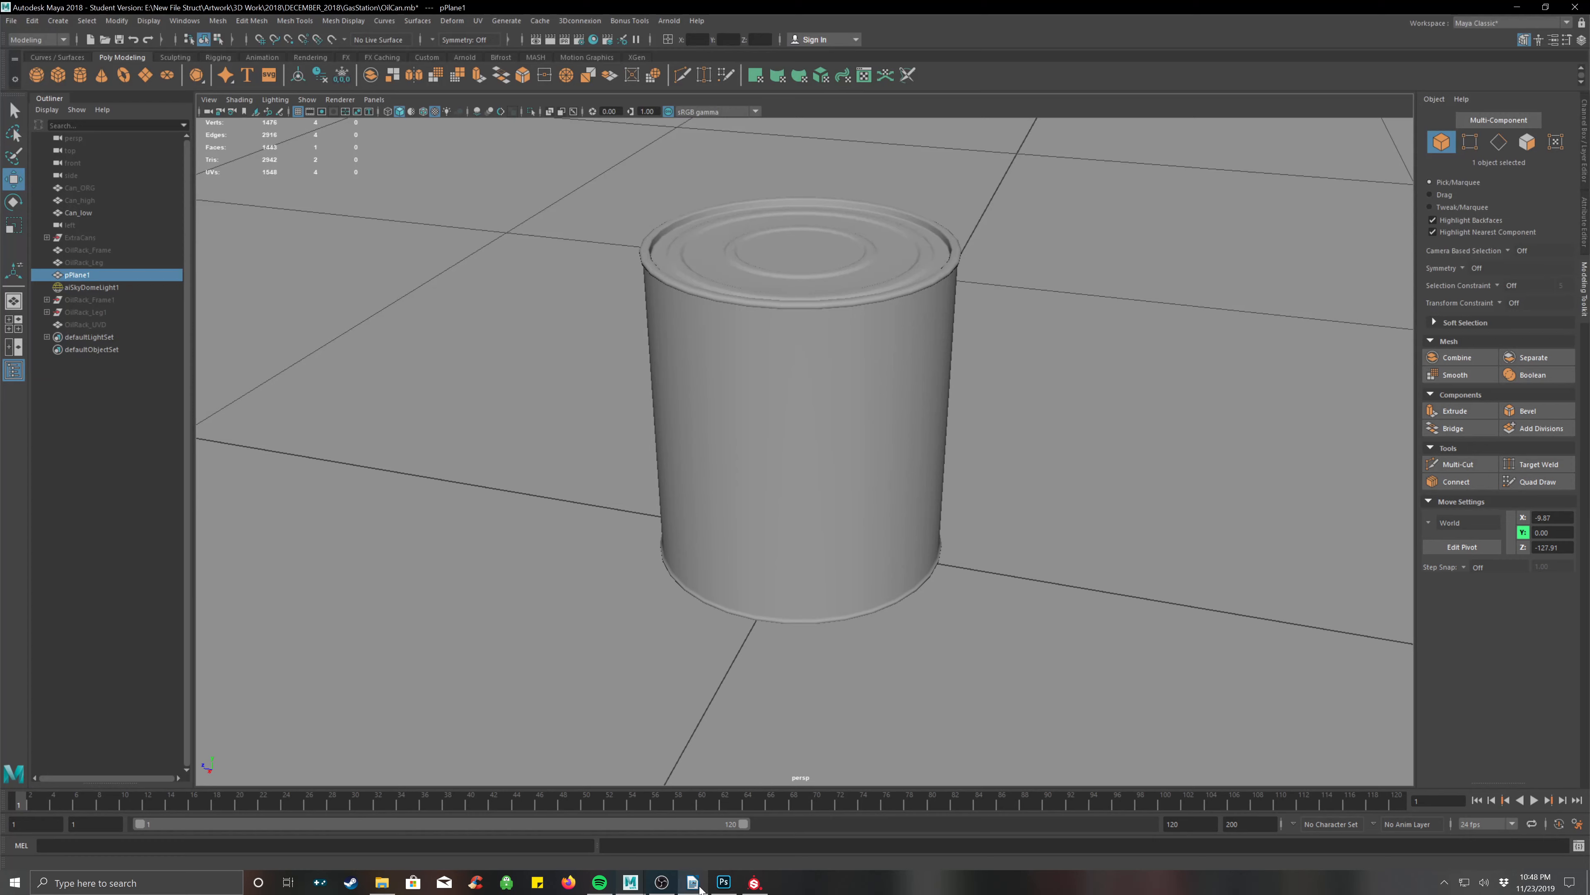
left_click(754, 884)
left_click_drag(463, 237, 471, 283, "alt")
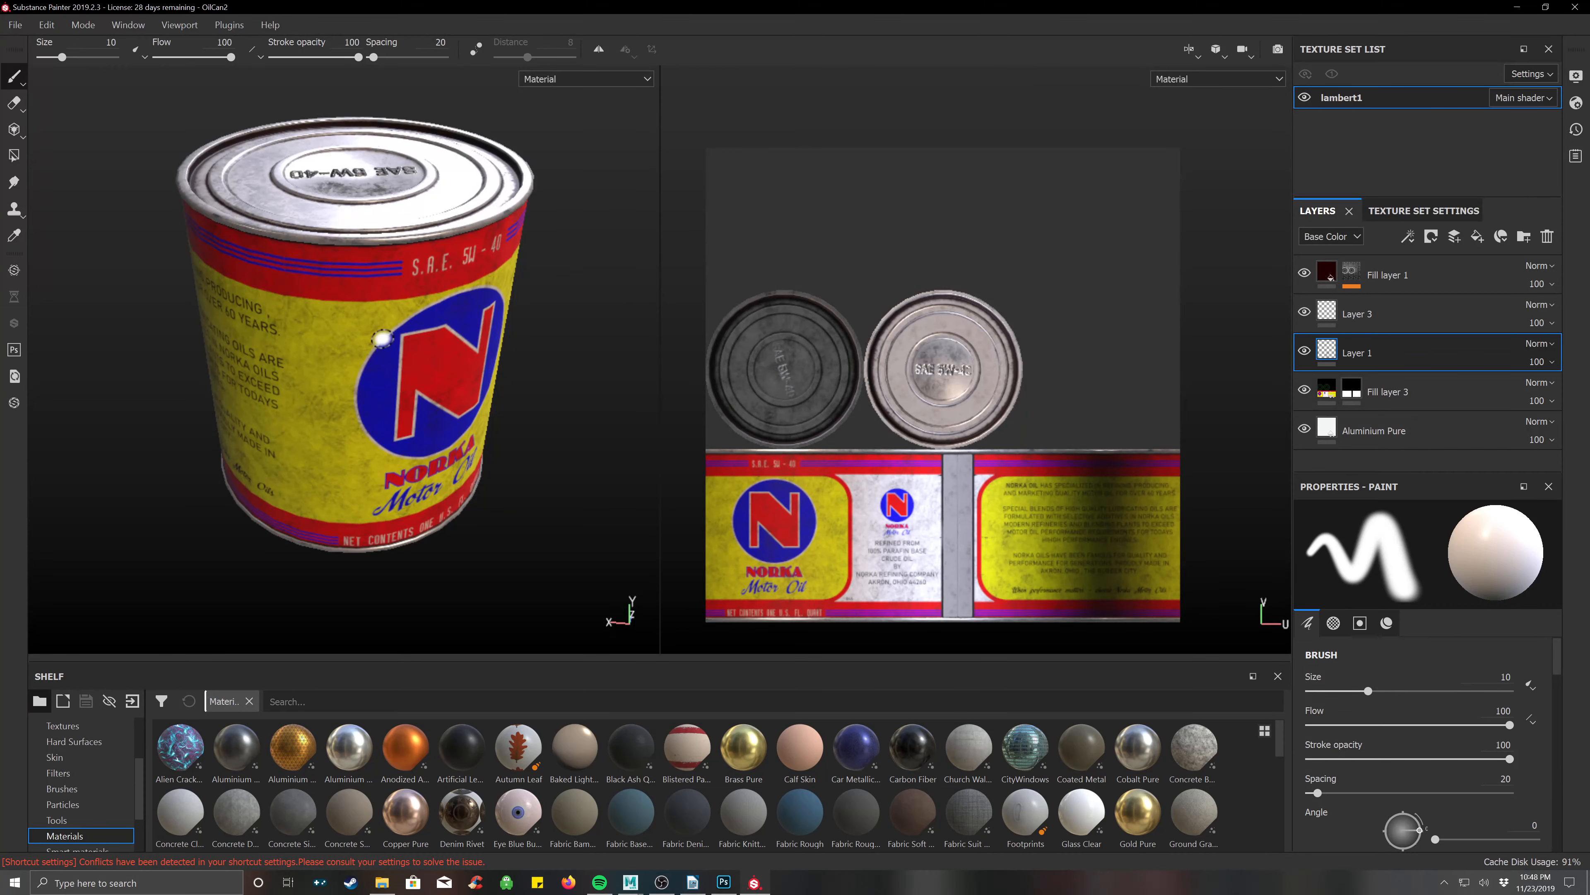
mouse_move(462, 297)
left_mouse_down("alt")
mouse_move(467, 266)
mouse_move(418, 221)
mouse_move(418, 266)
left_mouse_up("alt")
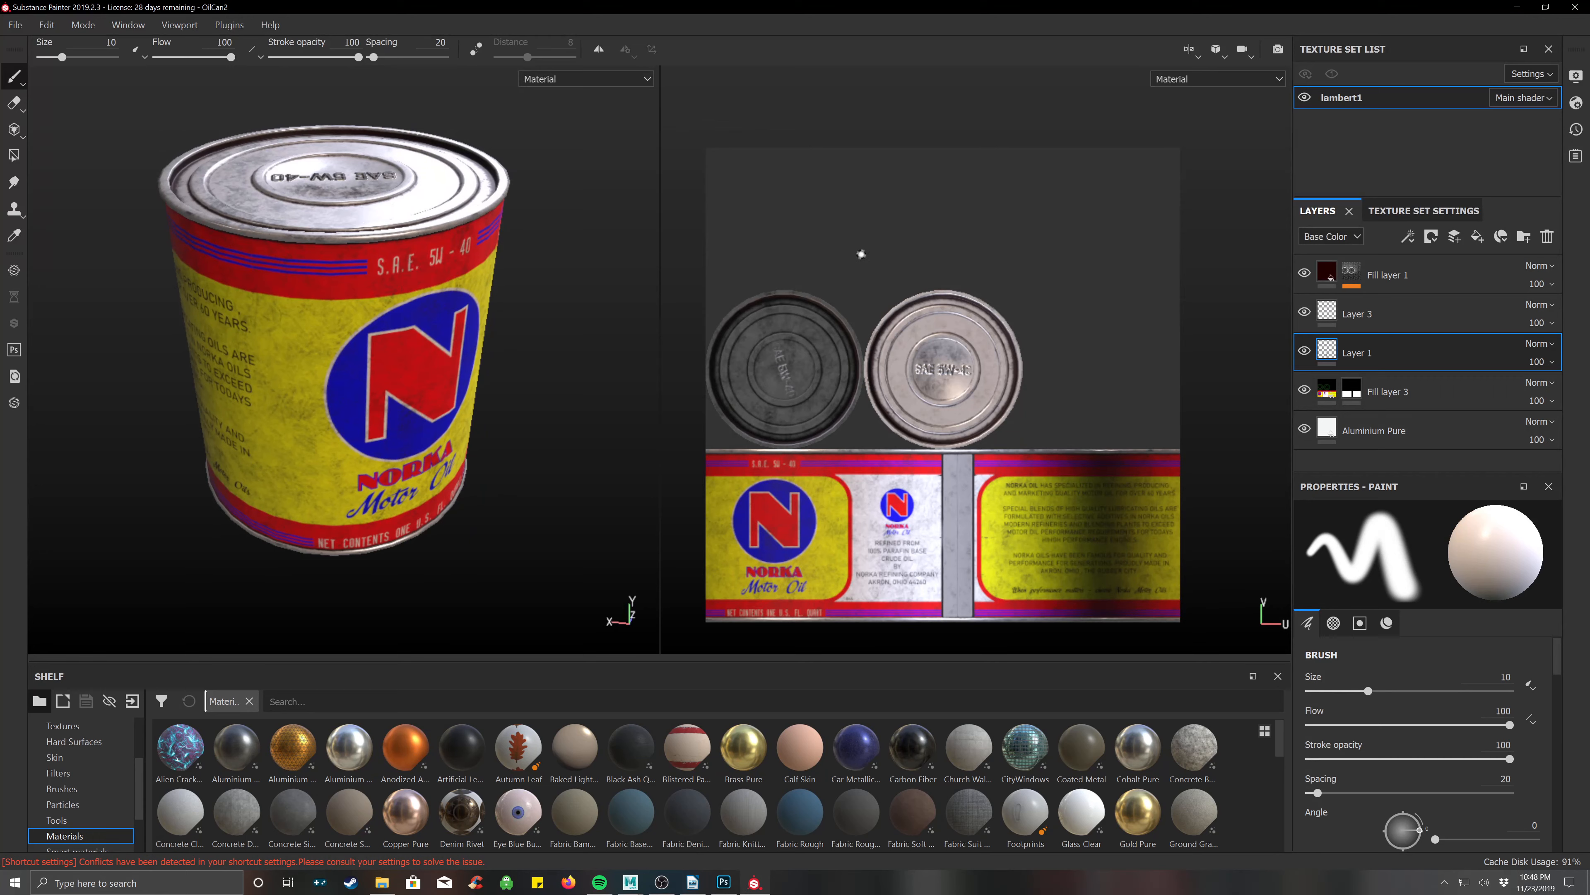
Review the texture set's size, channels and baked mesh maps in its settings.
left_click(1400, 211)
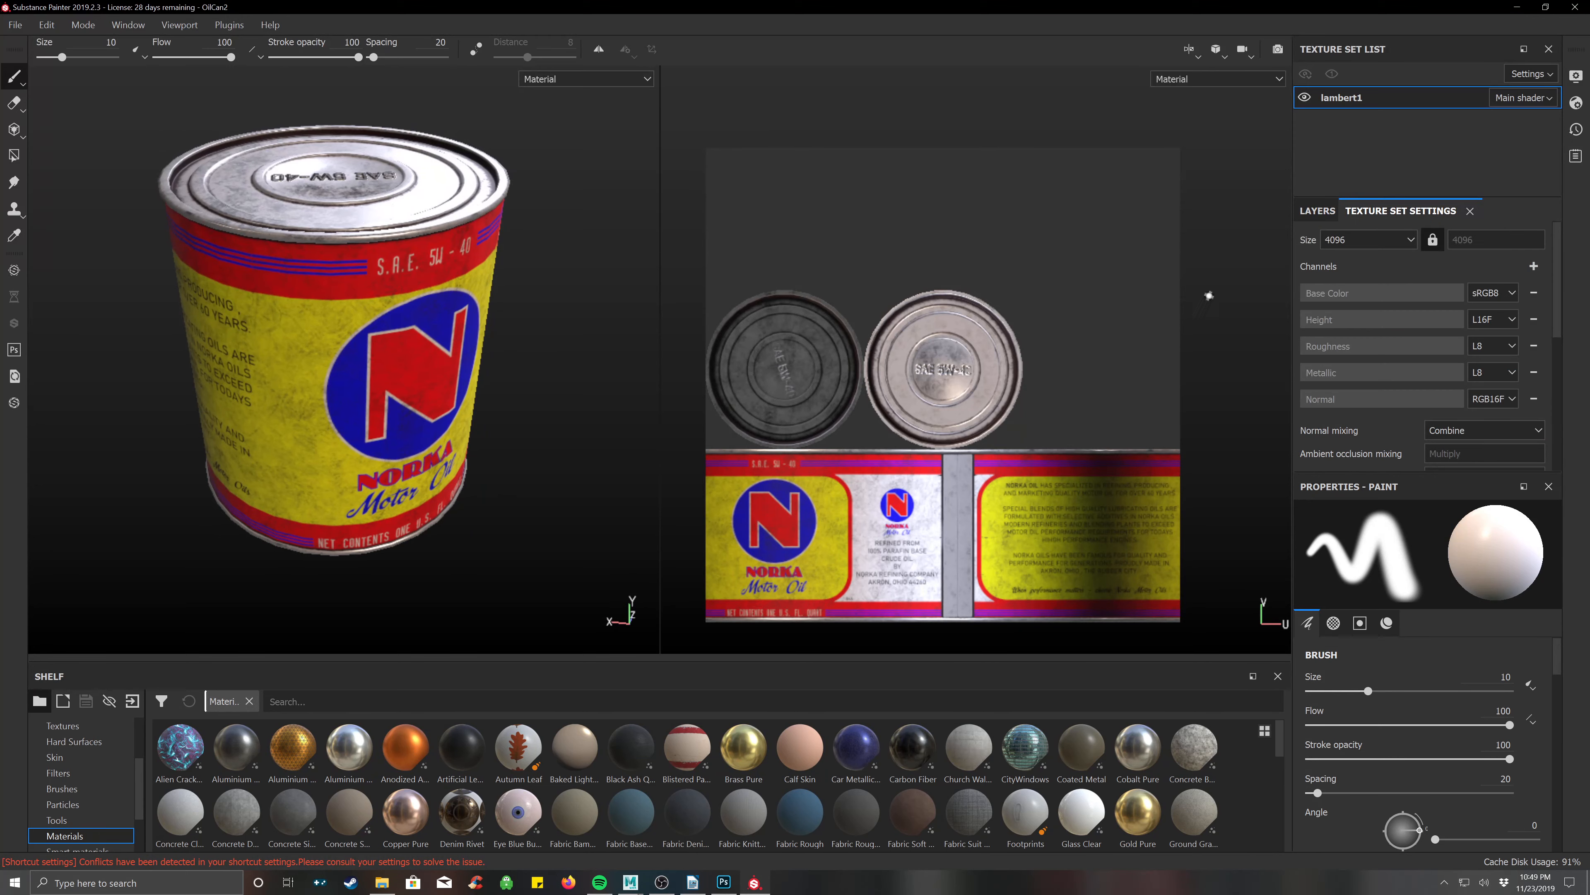
scroll(1496, 365, "down", 2)
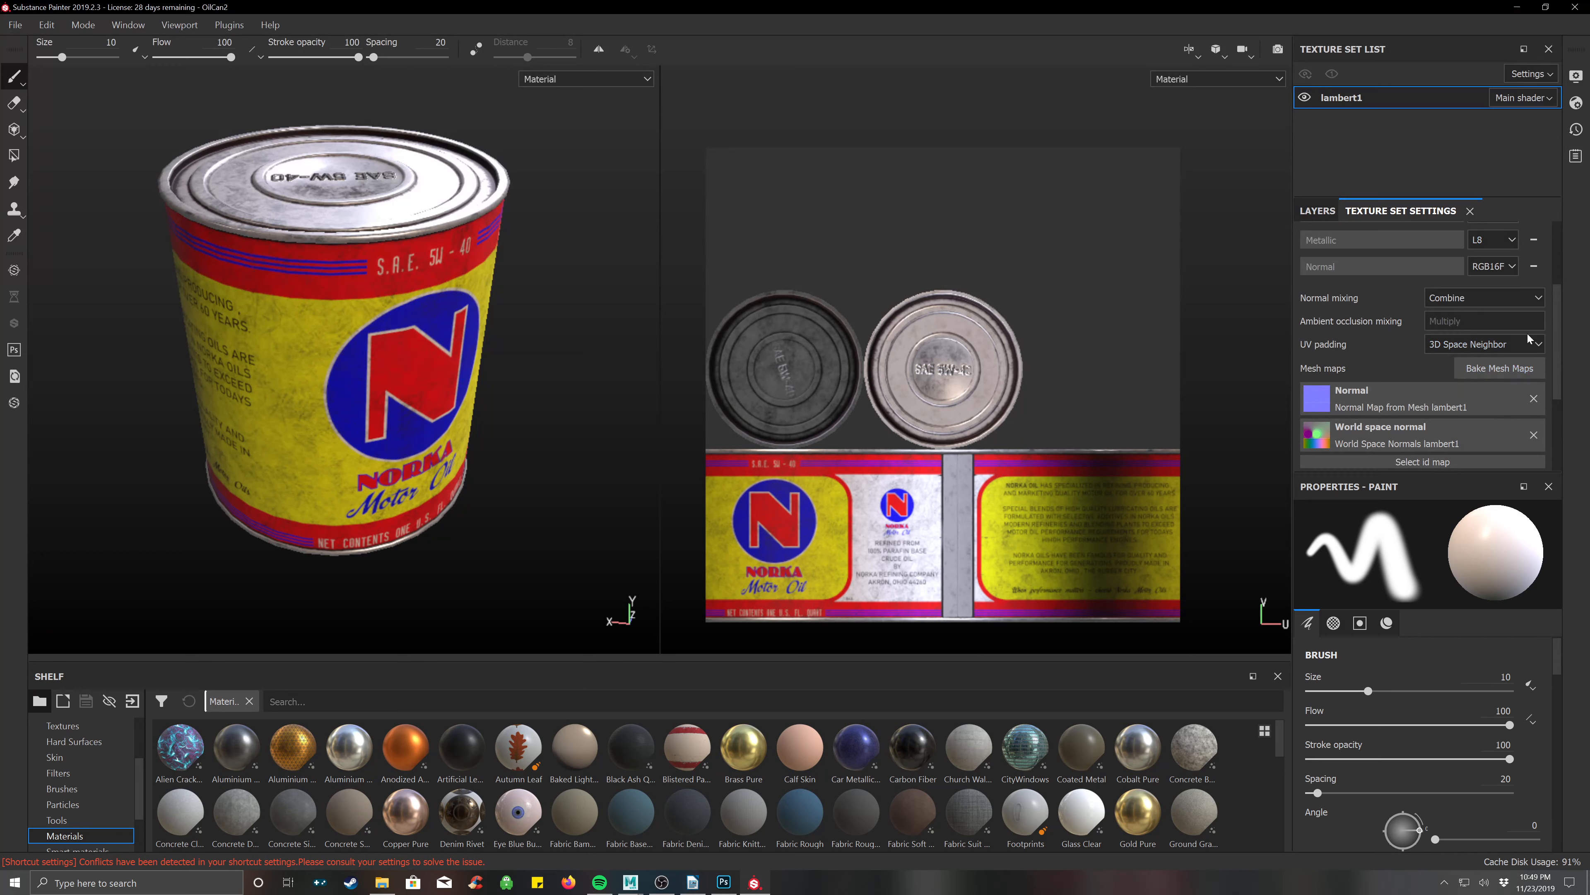
scroll(1391, 402, "down", 2)
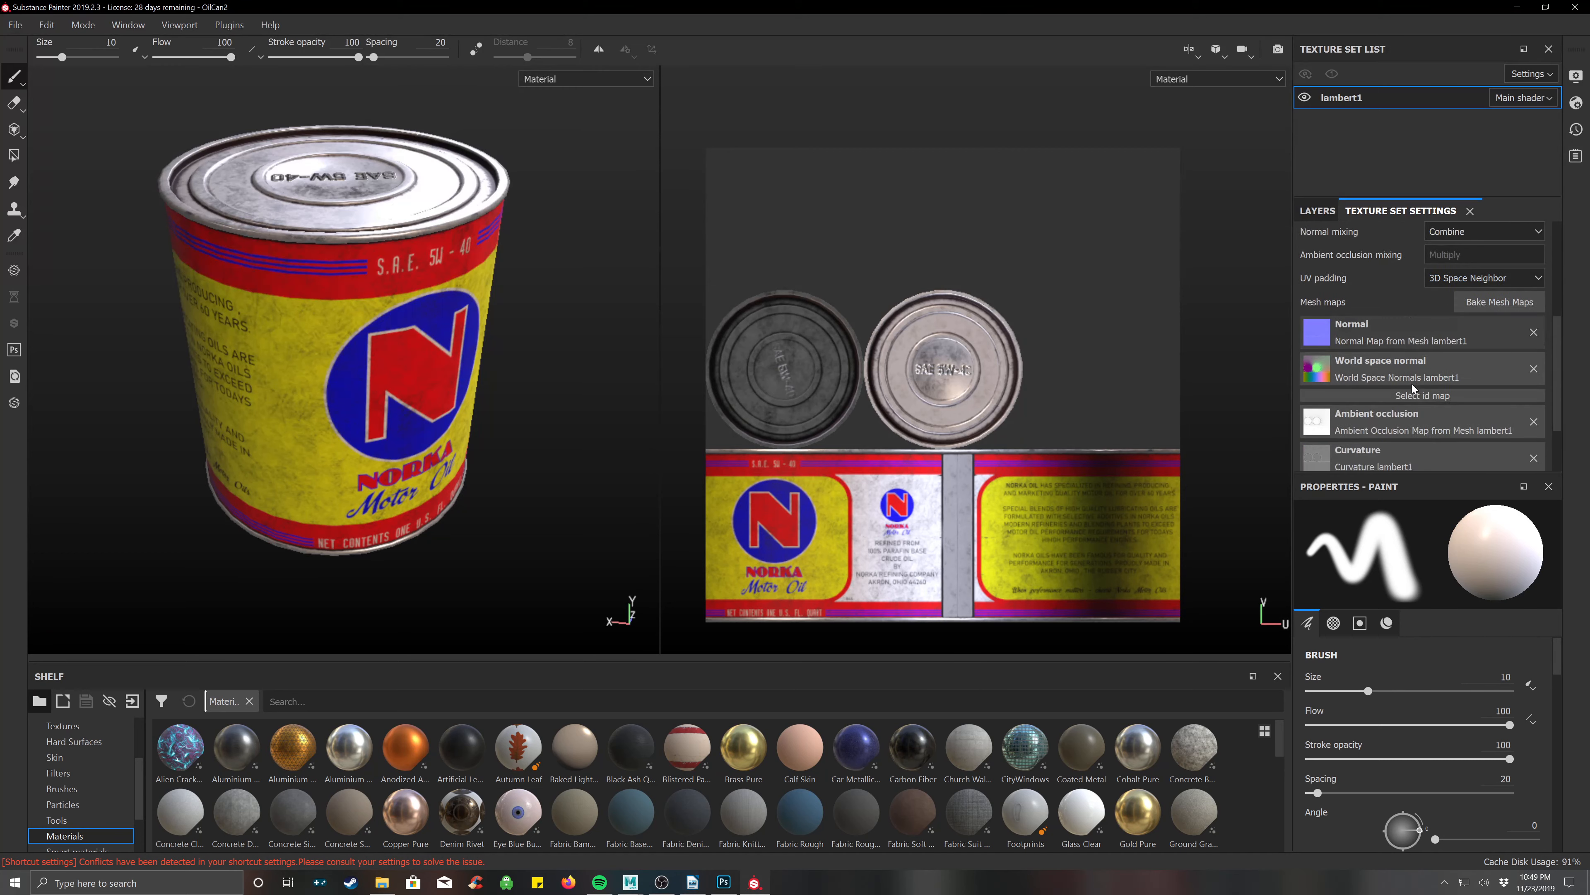
scroll(1405, 393, "up", 1)
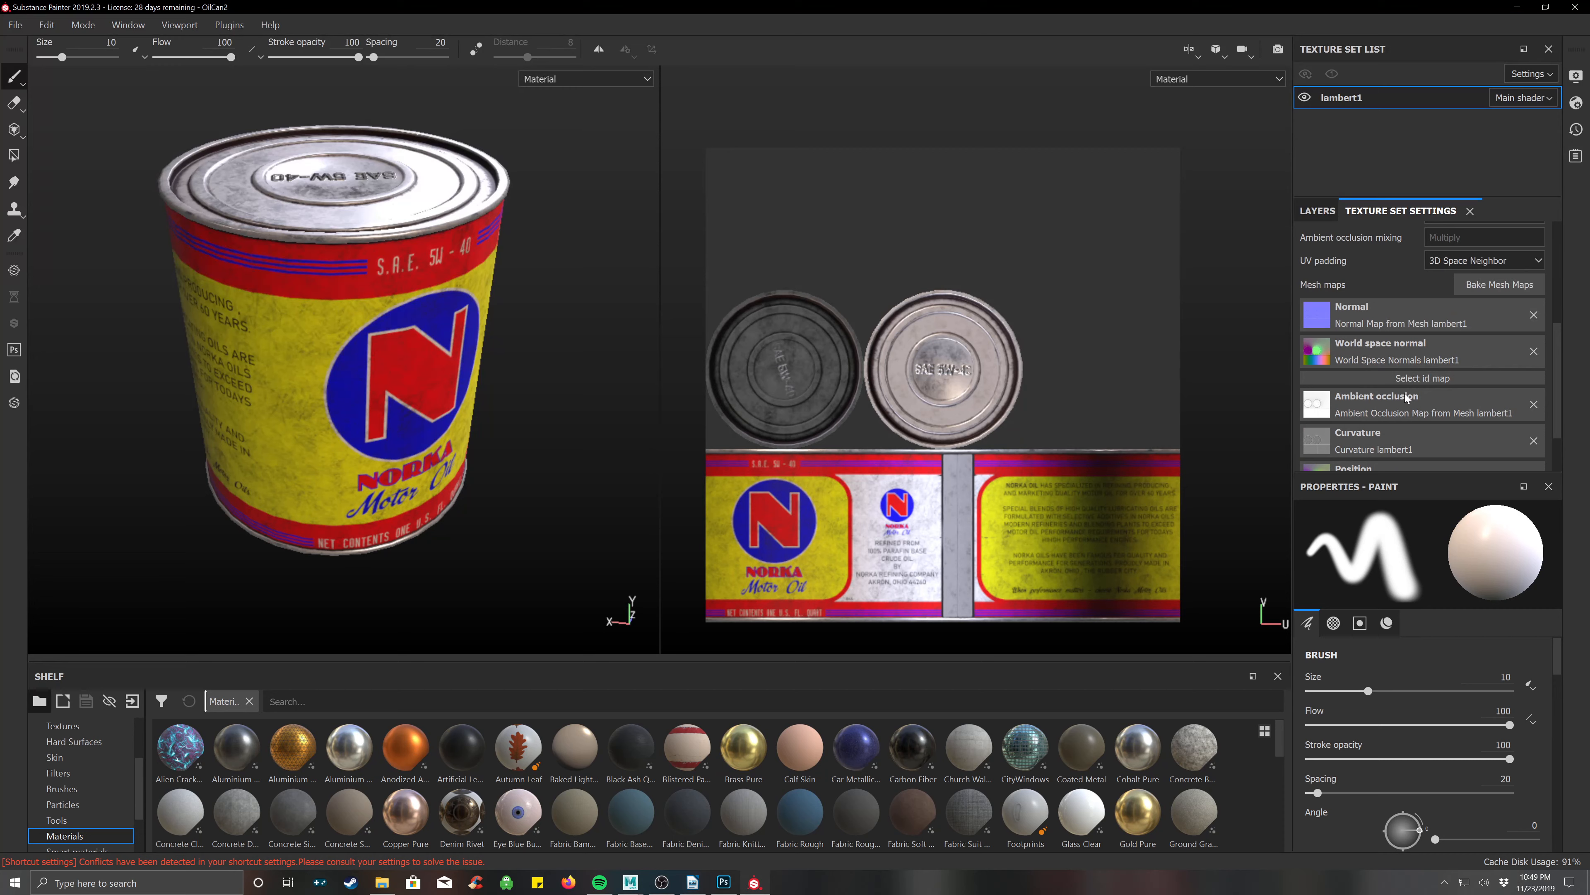
scroll(1405, 393, "down", 1)
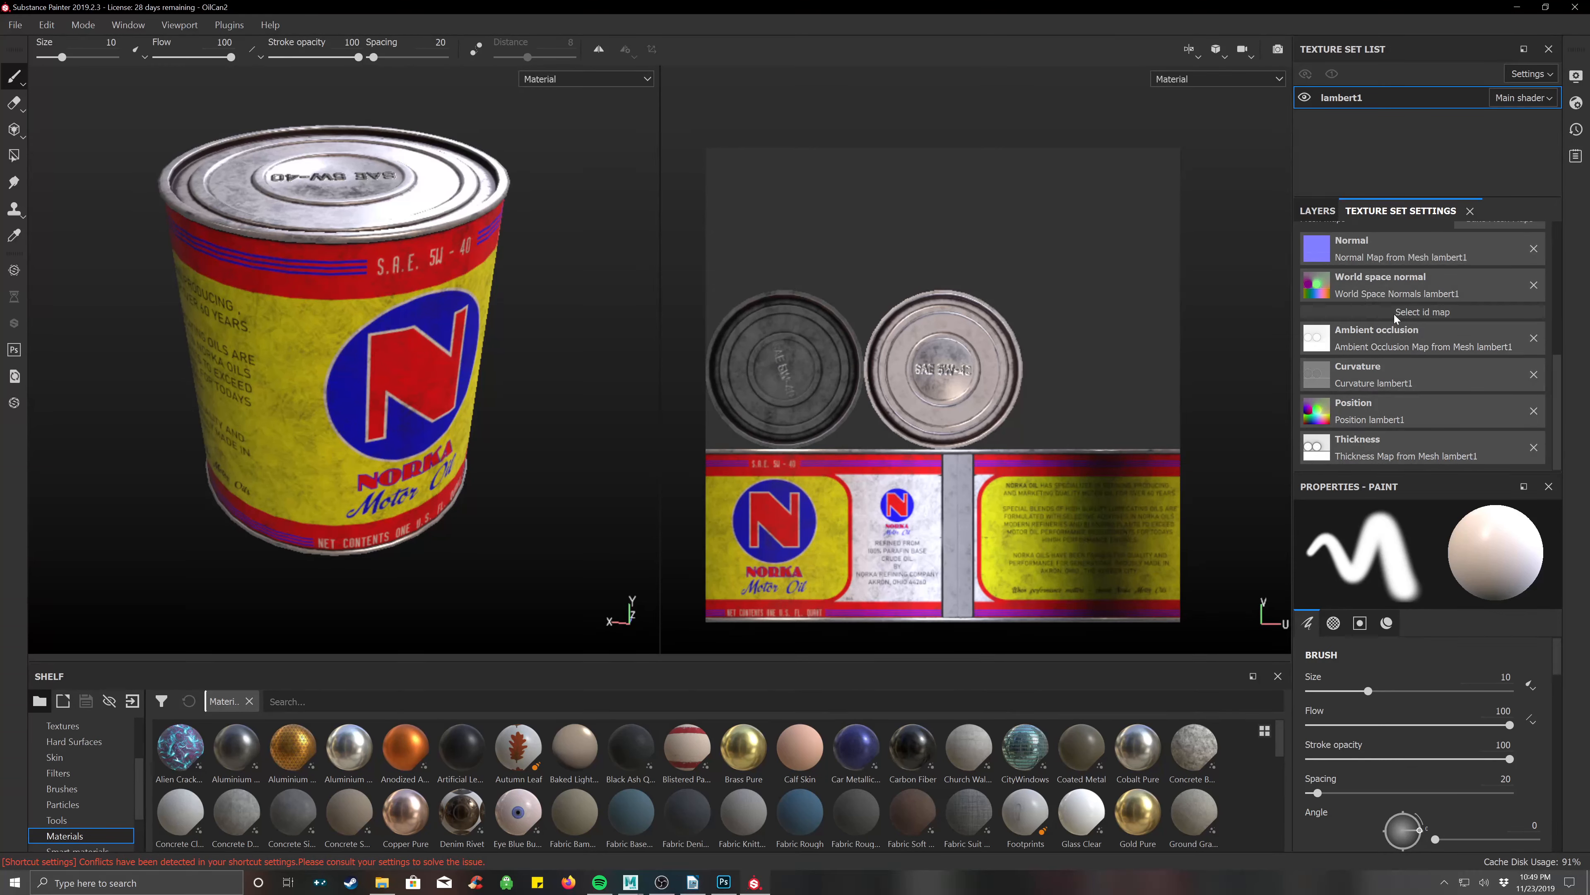
scroll(1401, 301, "up", 5)
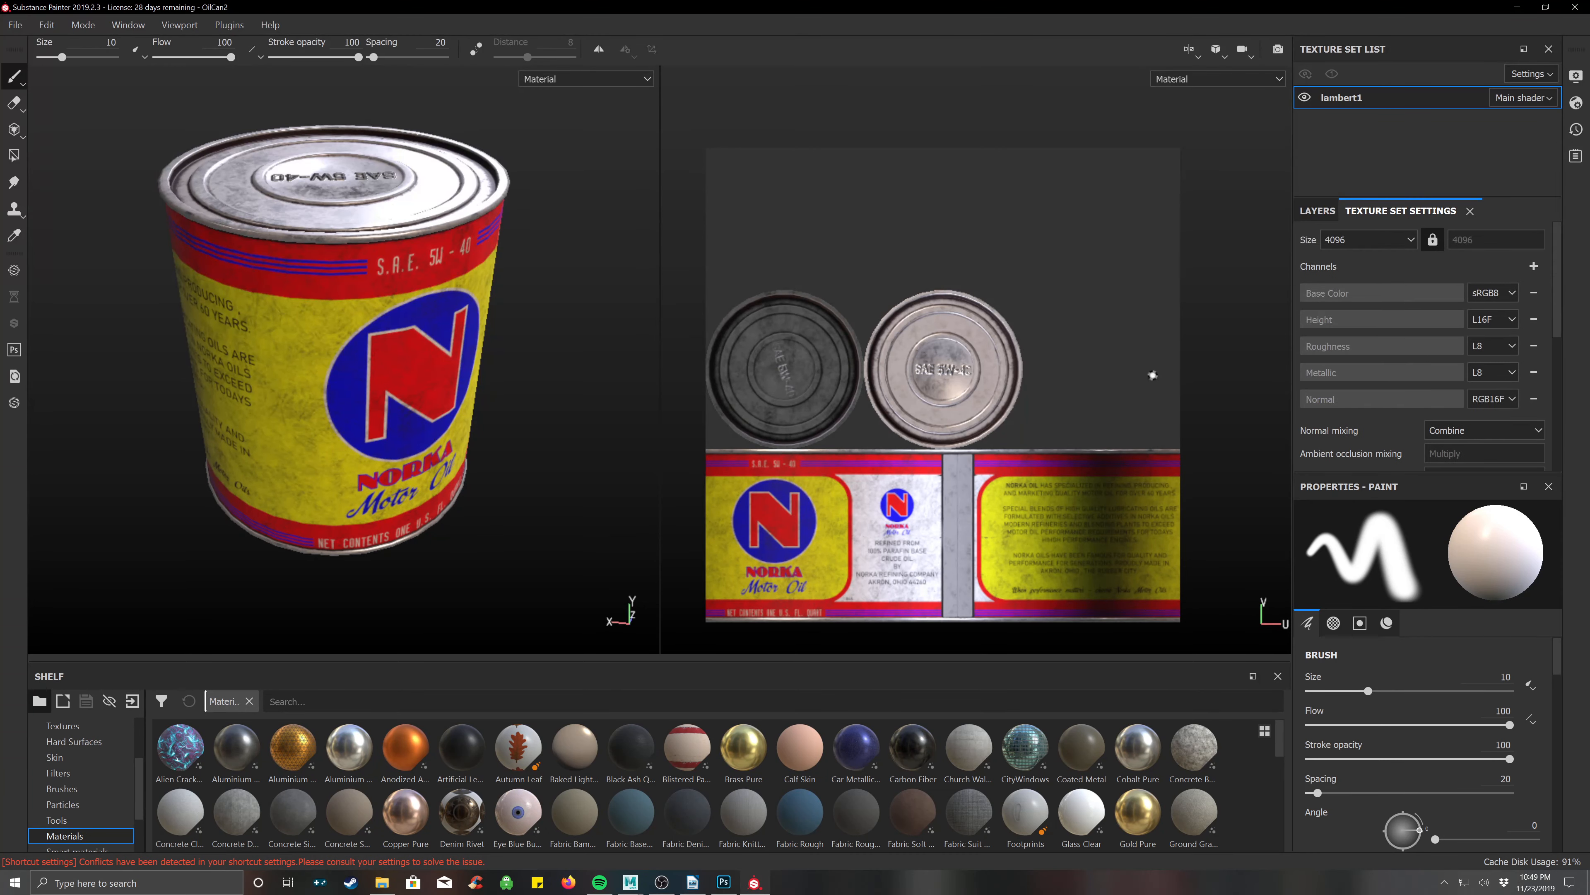
left_click_drag(324, 338, 417, 343, "alt")
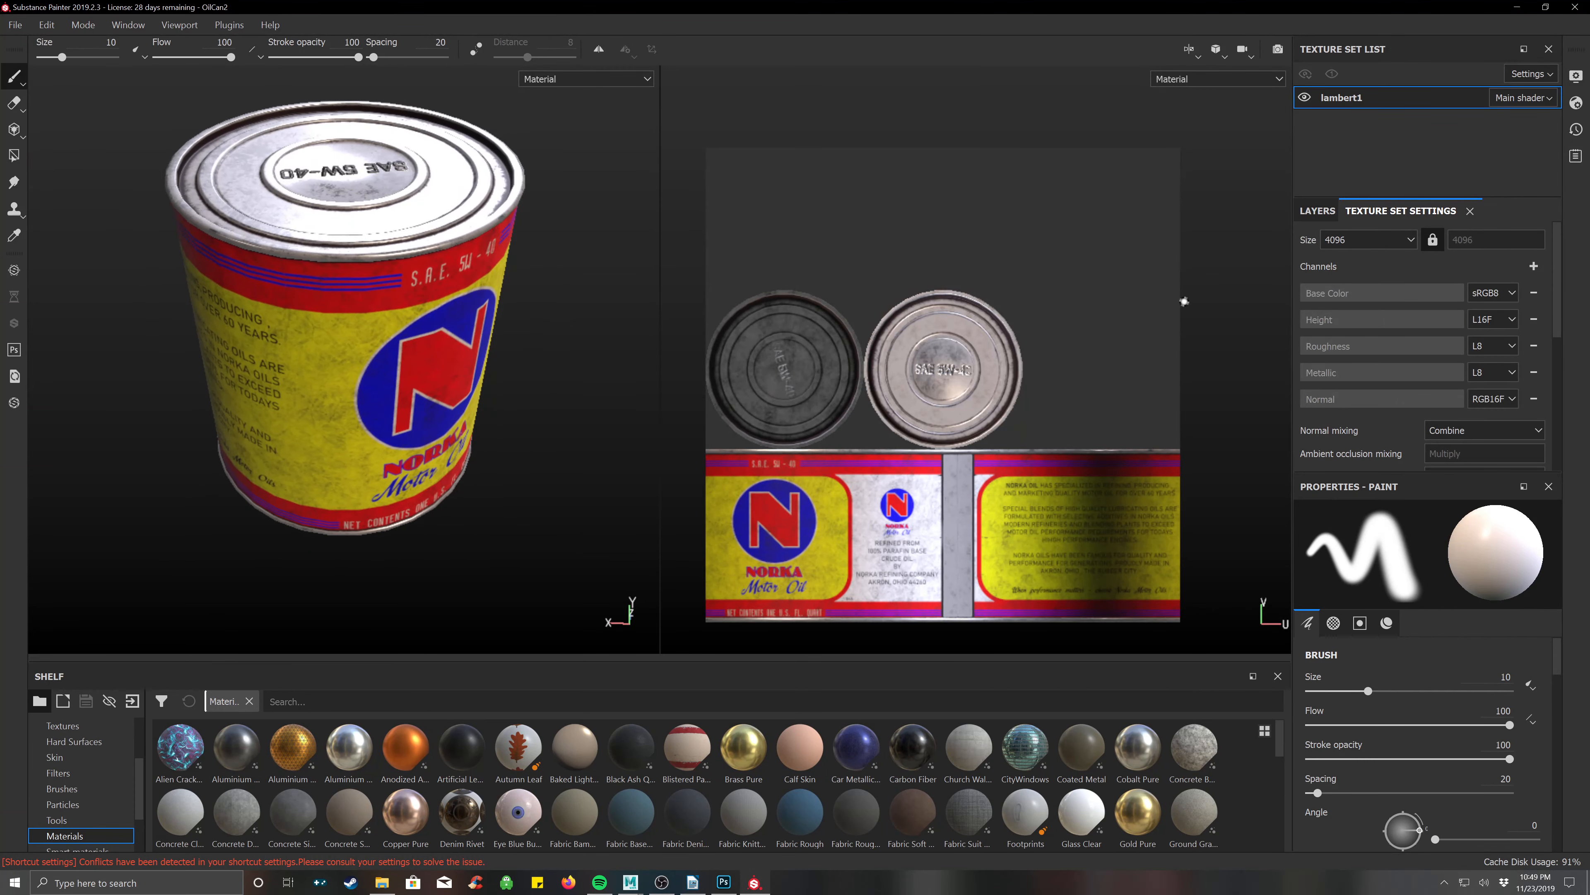
Return to the layer stack and, with all layers hidden, show Aluminium Pure and Fill layer 3 to examine the metal base and label.
left_click(1318, 211)
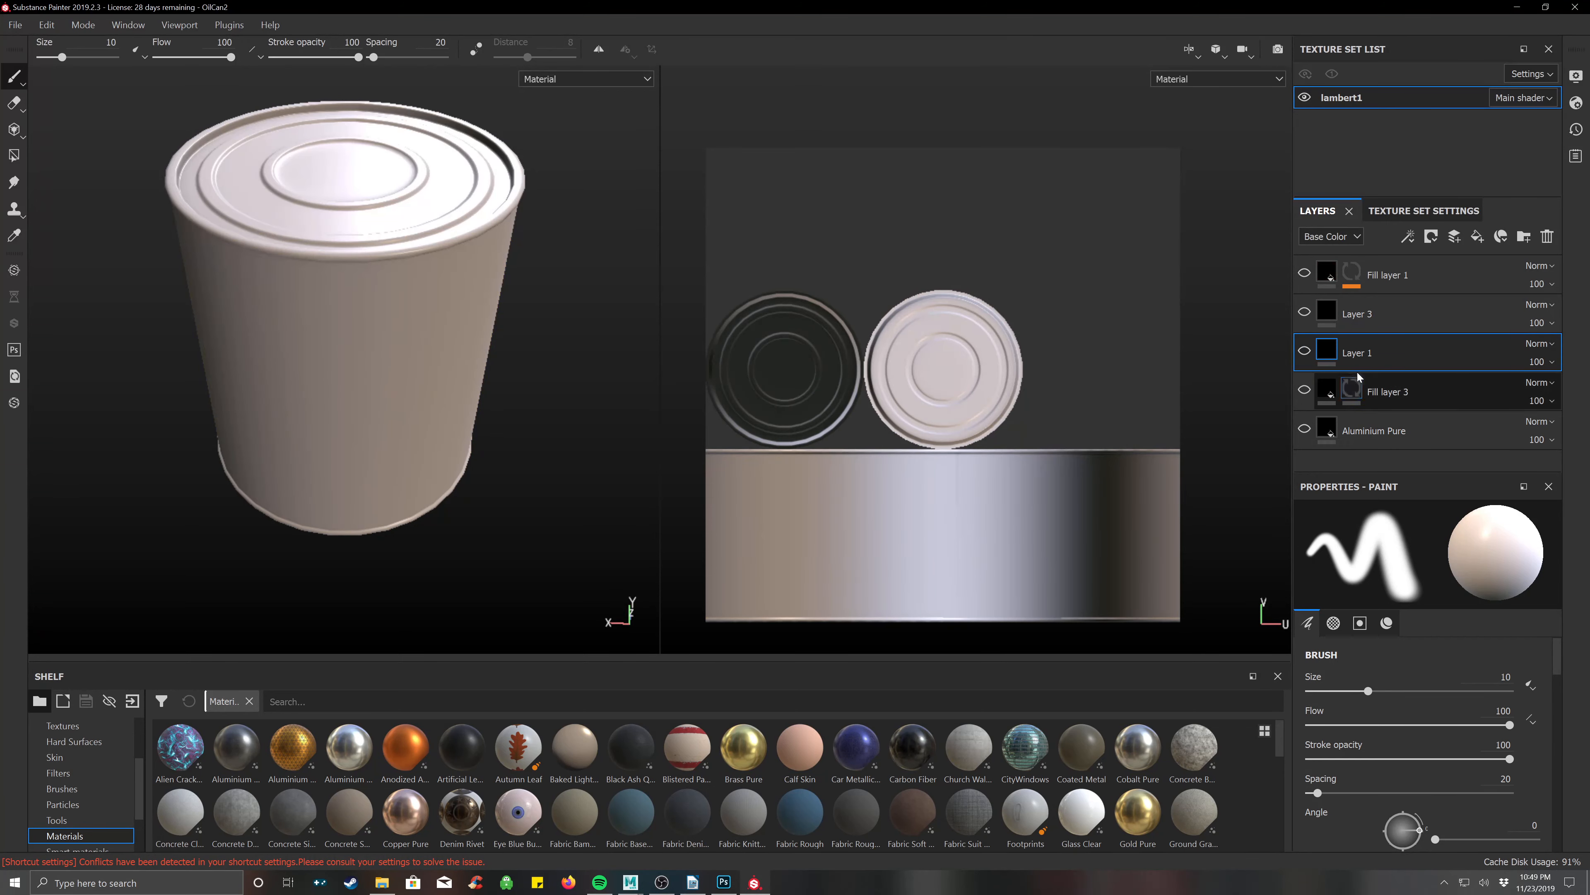
left_click_drag(498, 339, 529, 412, "alt")
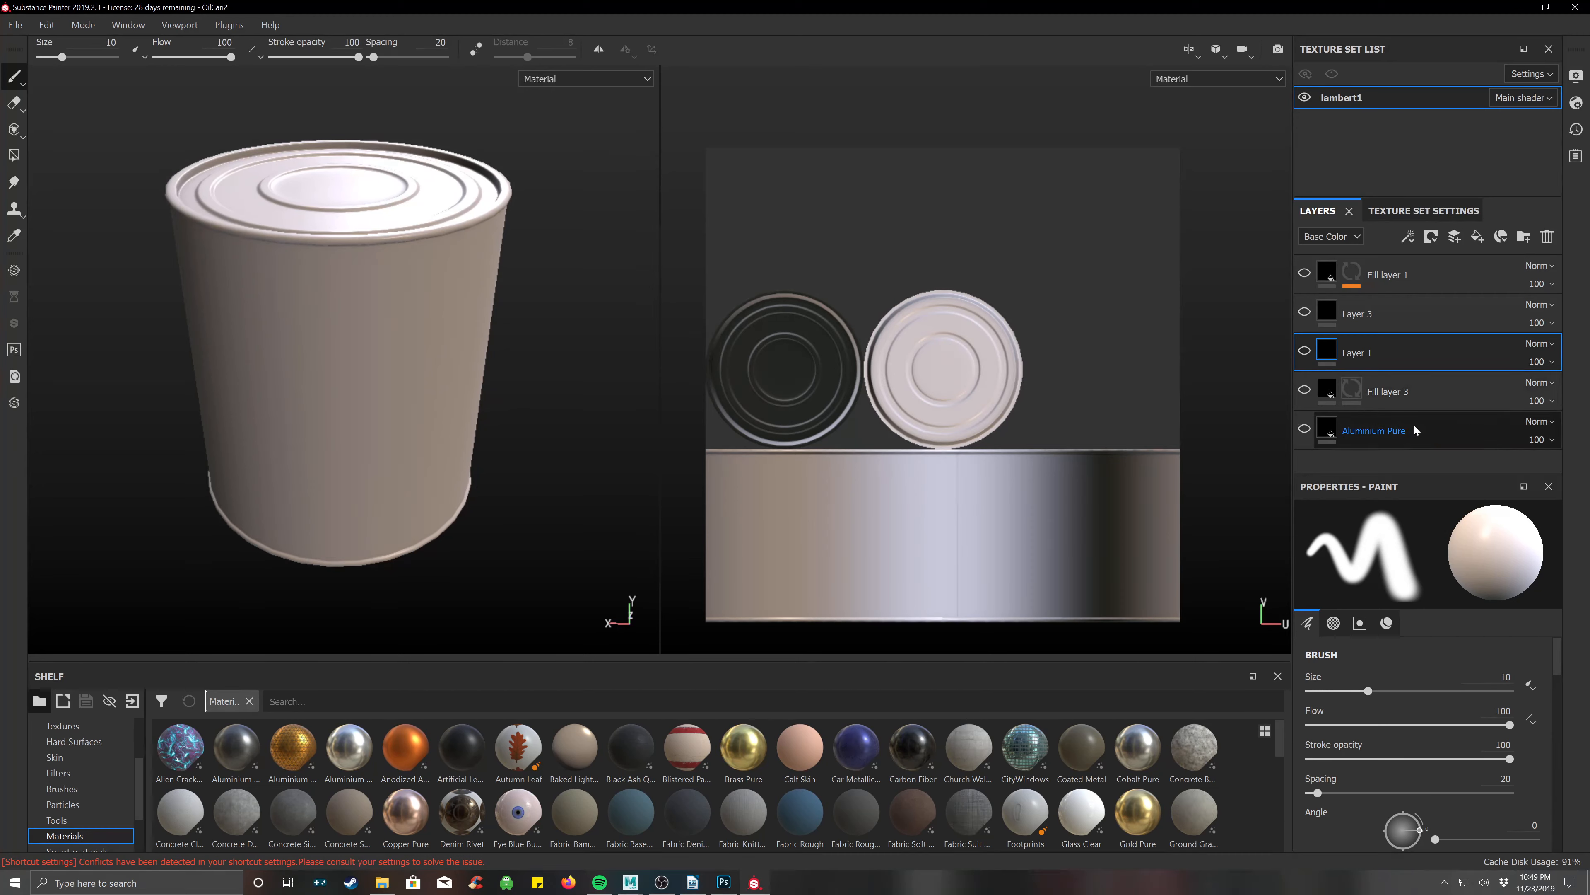
left_click(1304, 430)
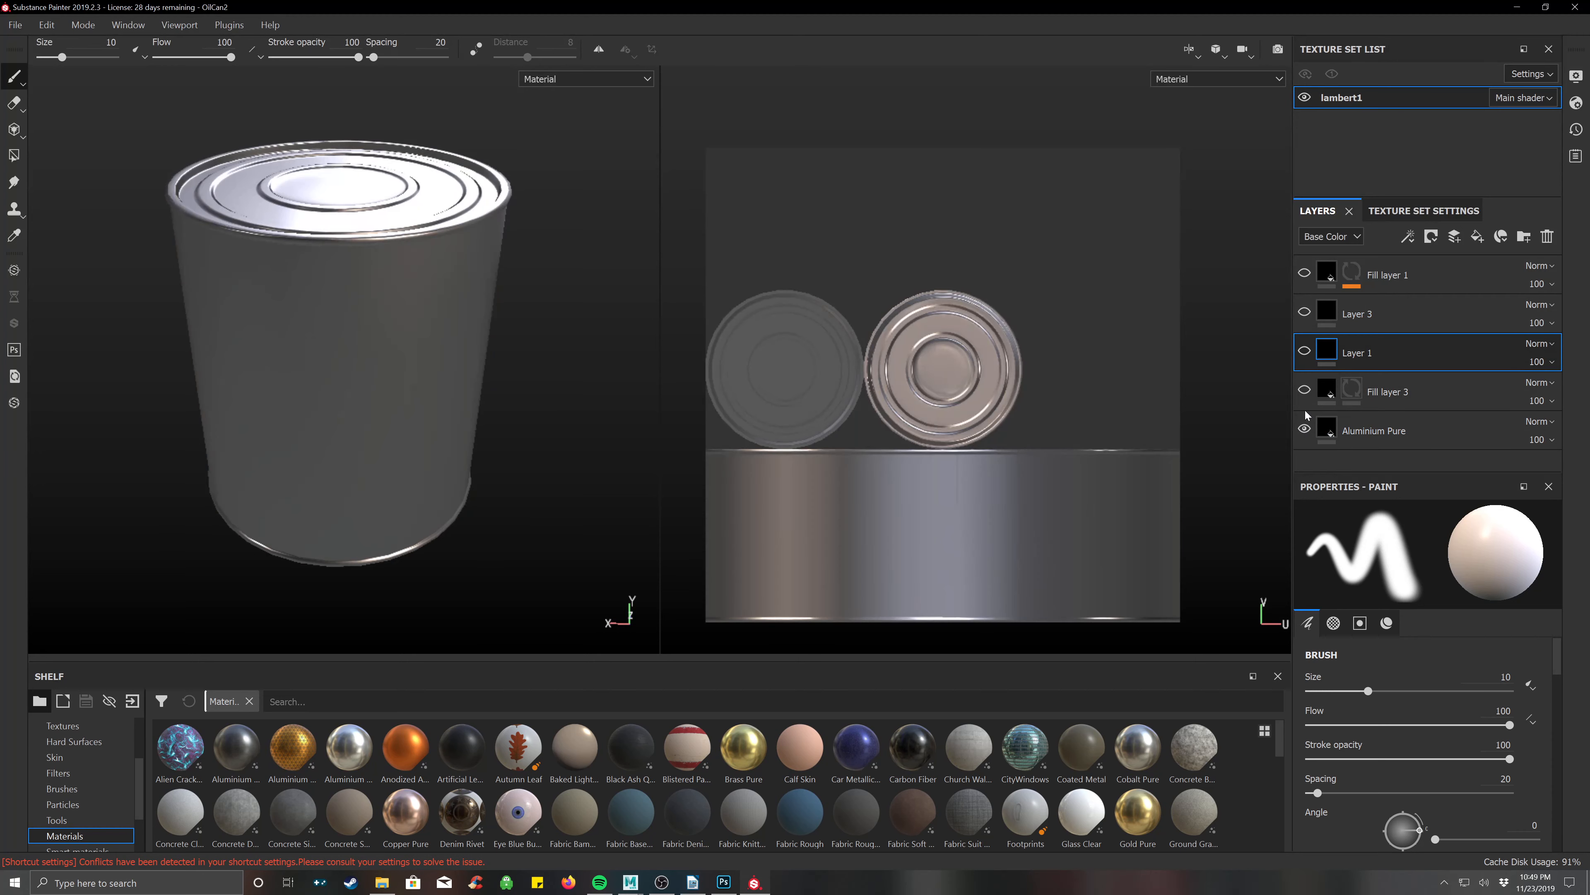
left_click(1304, 390)
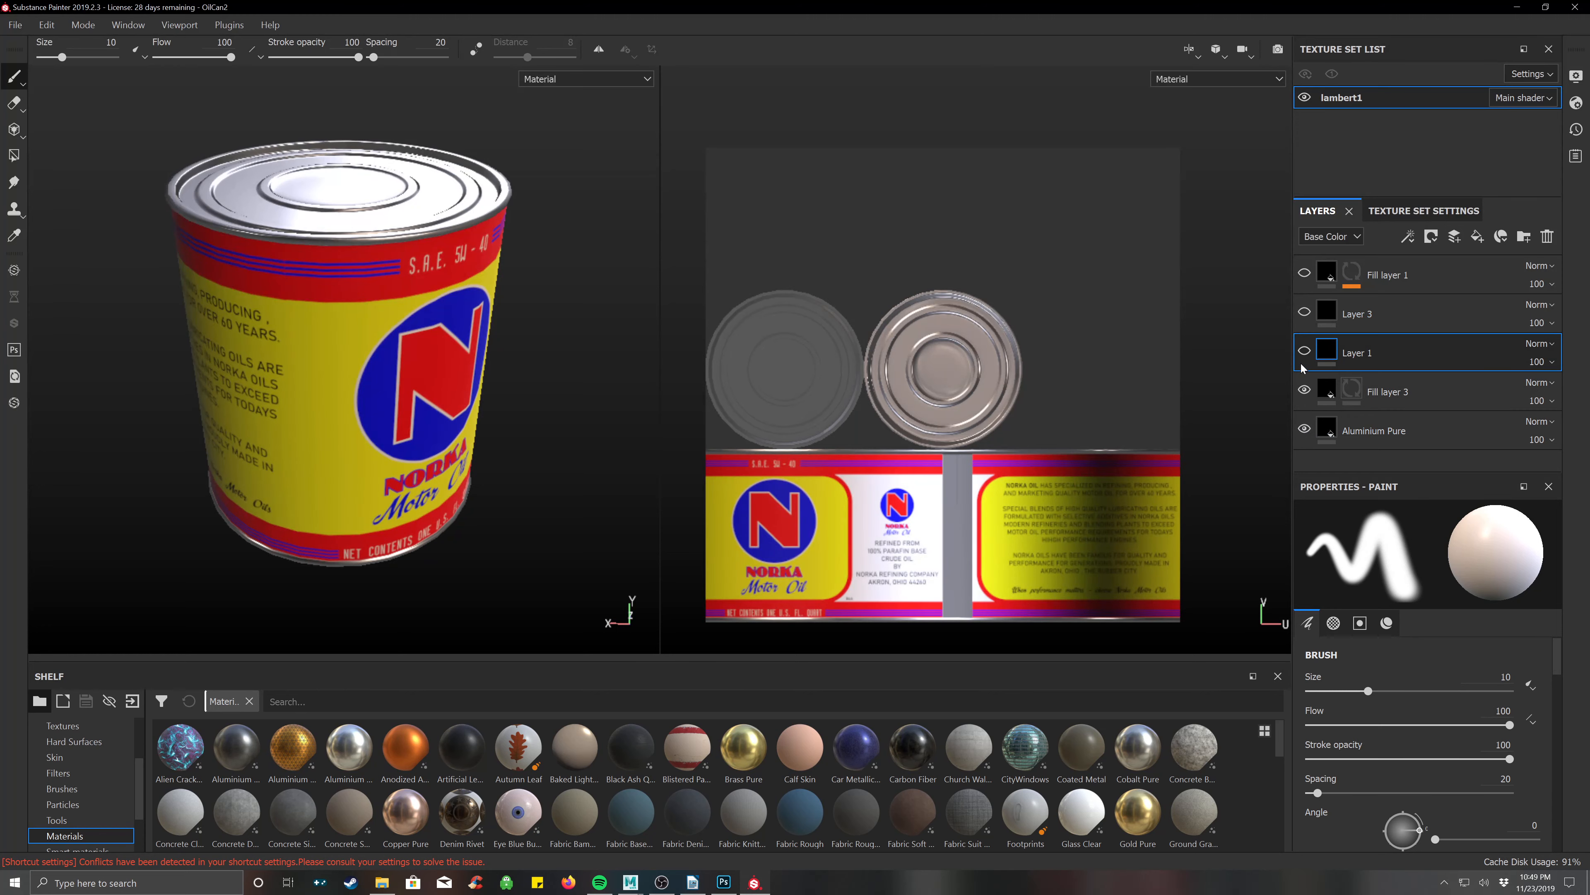
left_click(1304, 391)
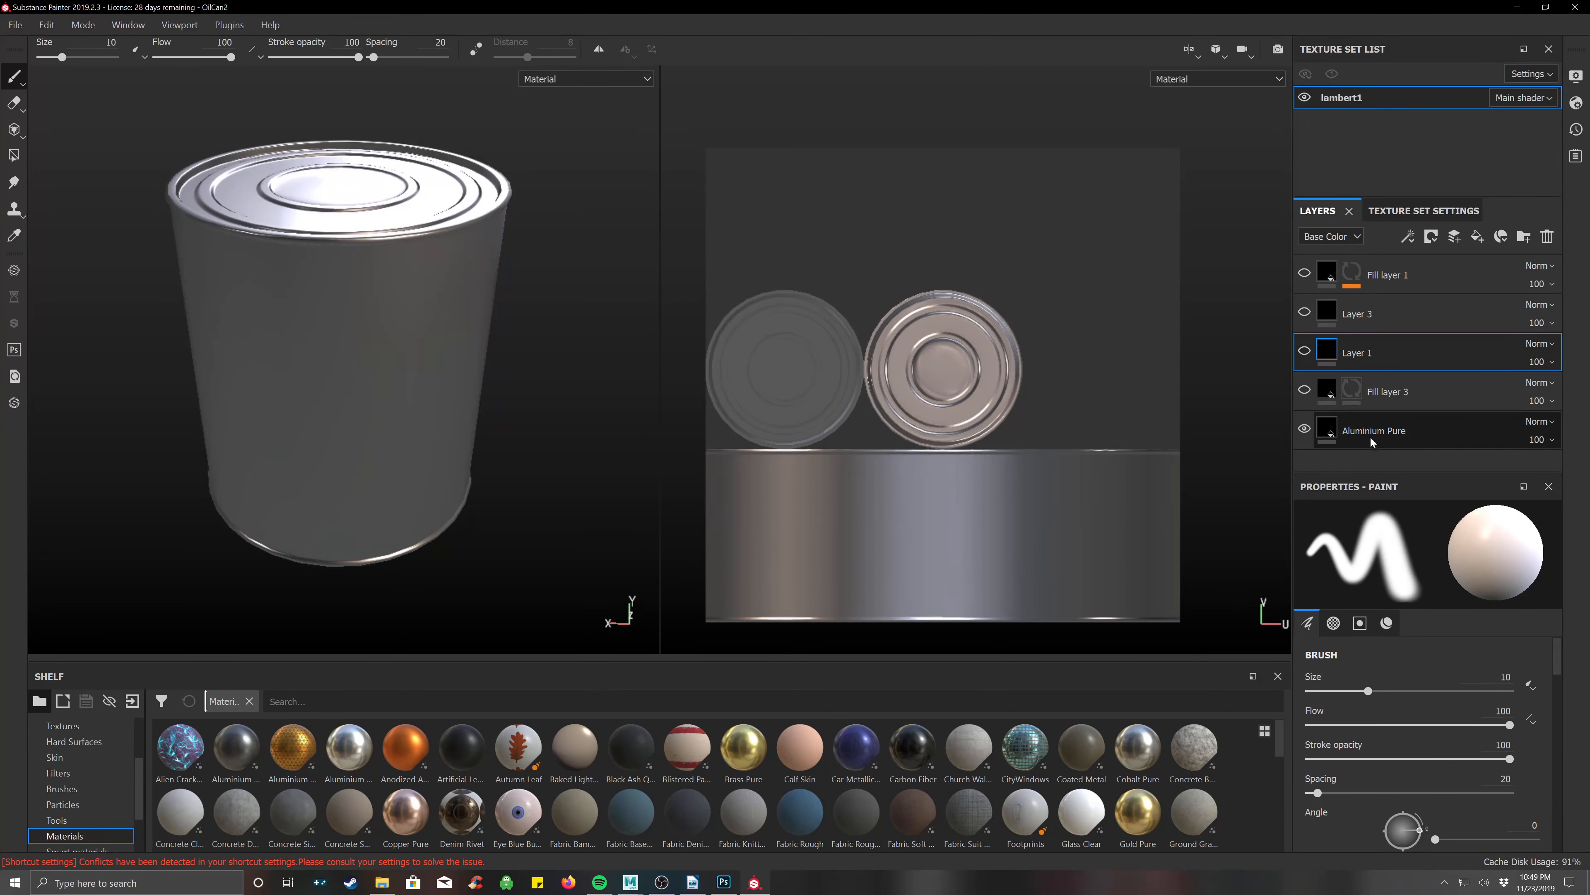
left_click(1304, 391)
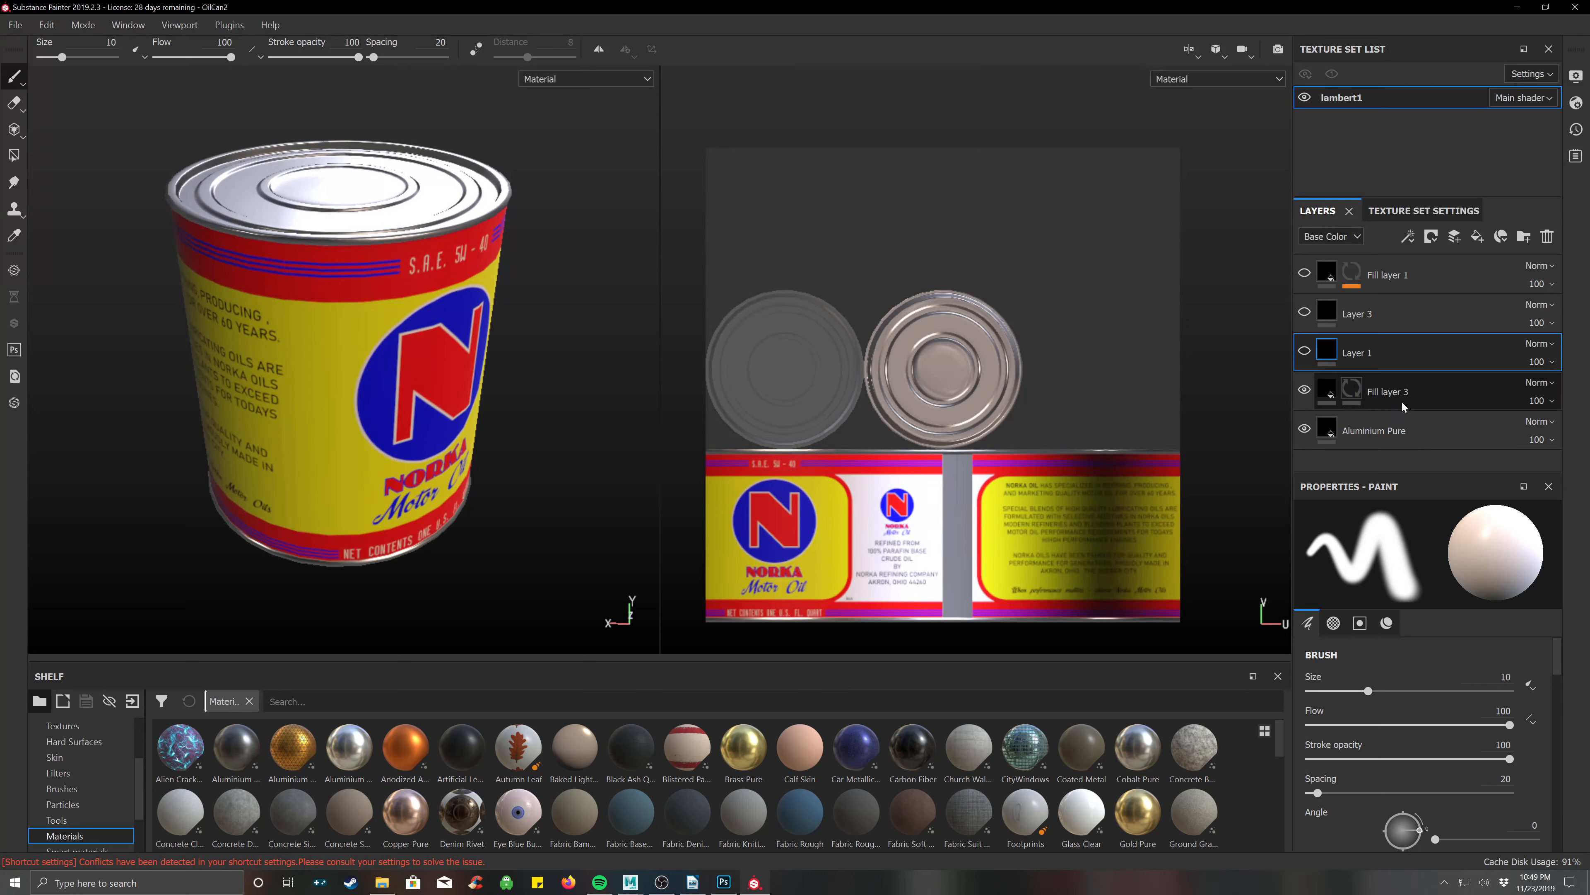
left_click(1302, 392)
left_click(1301, 392)
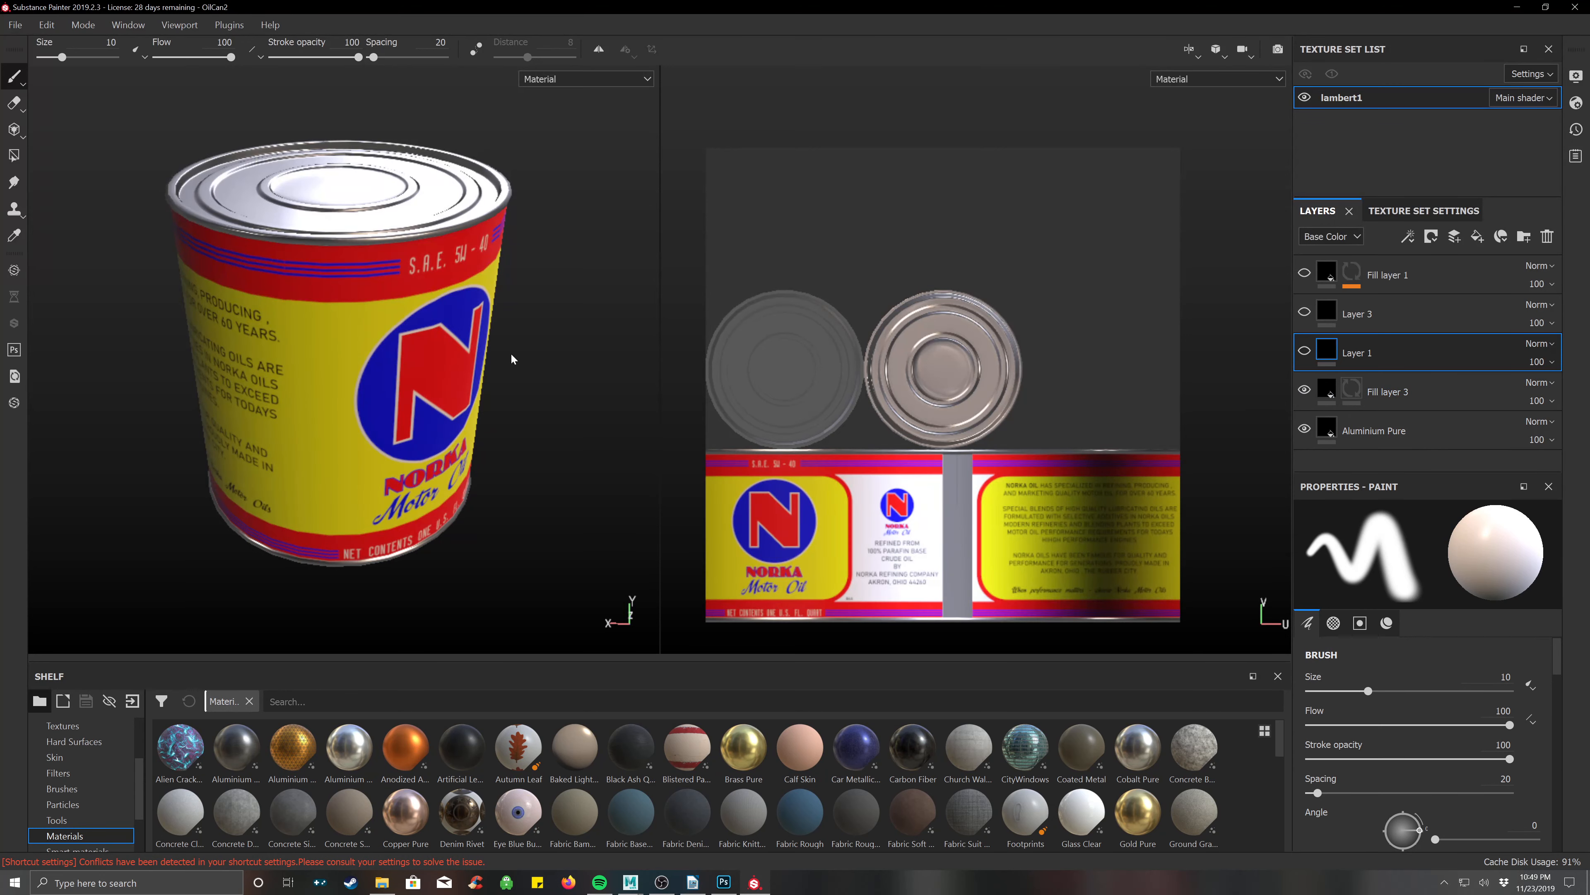
Switch to Photoshop to view the NORKA MOTOR OIL alpha, and return to Substance Painter.
left_click(724, 882)
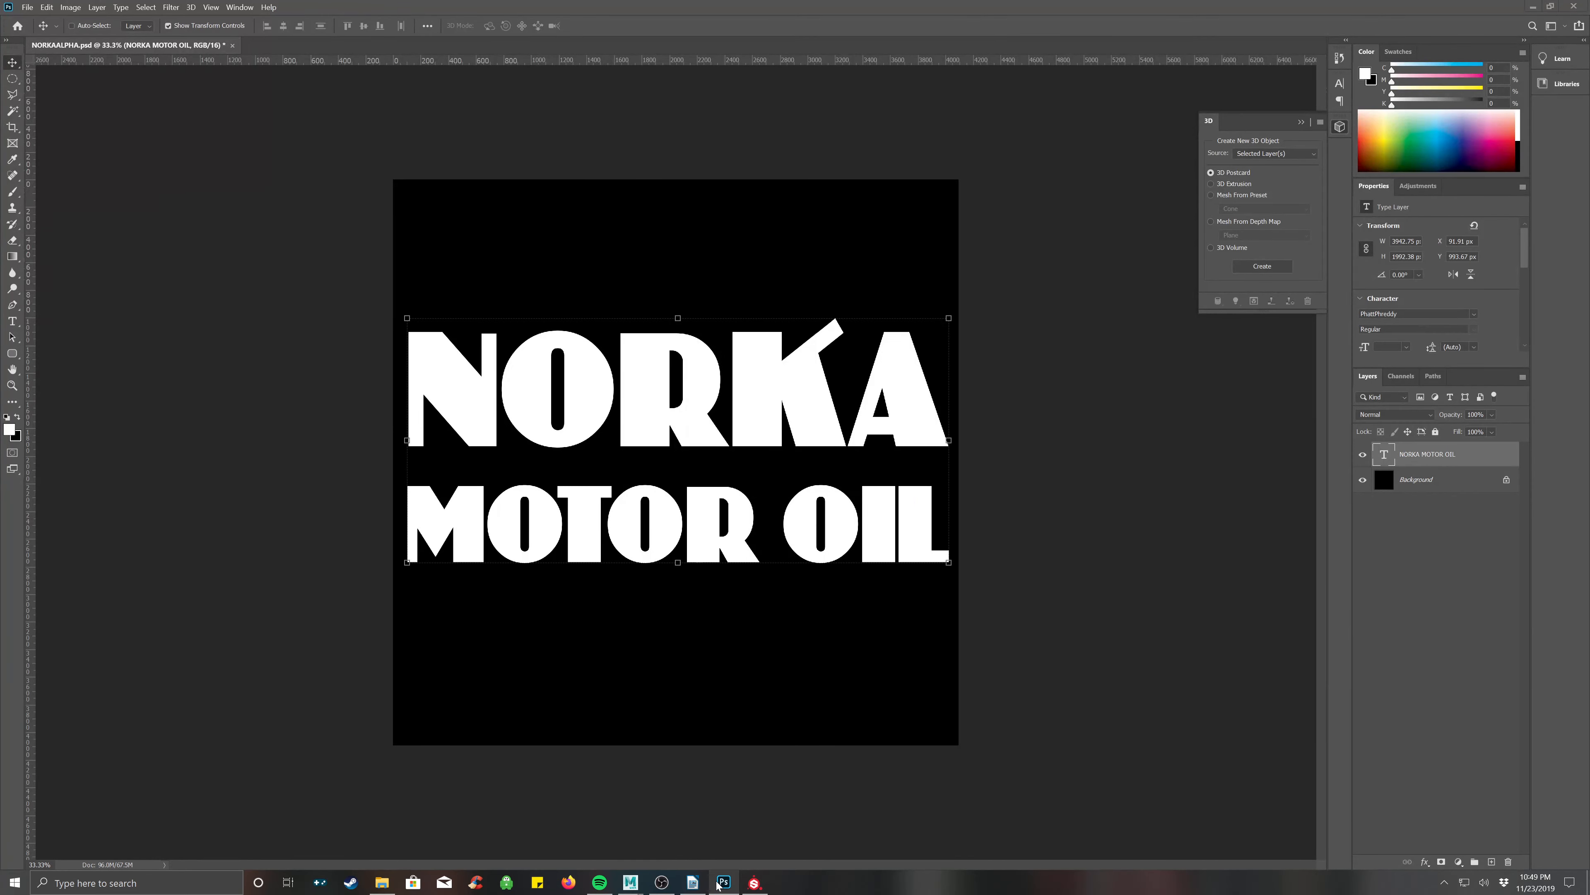
left_click(755, 882)
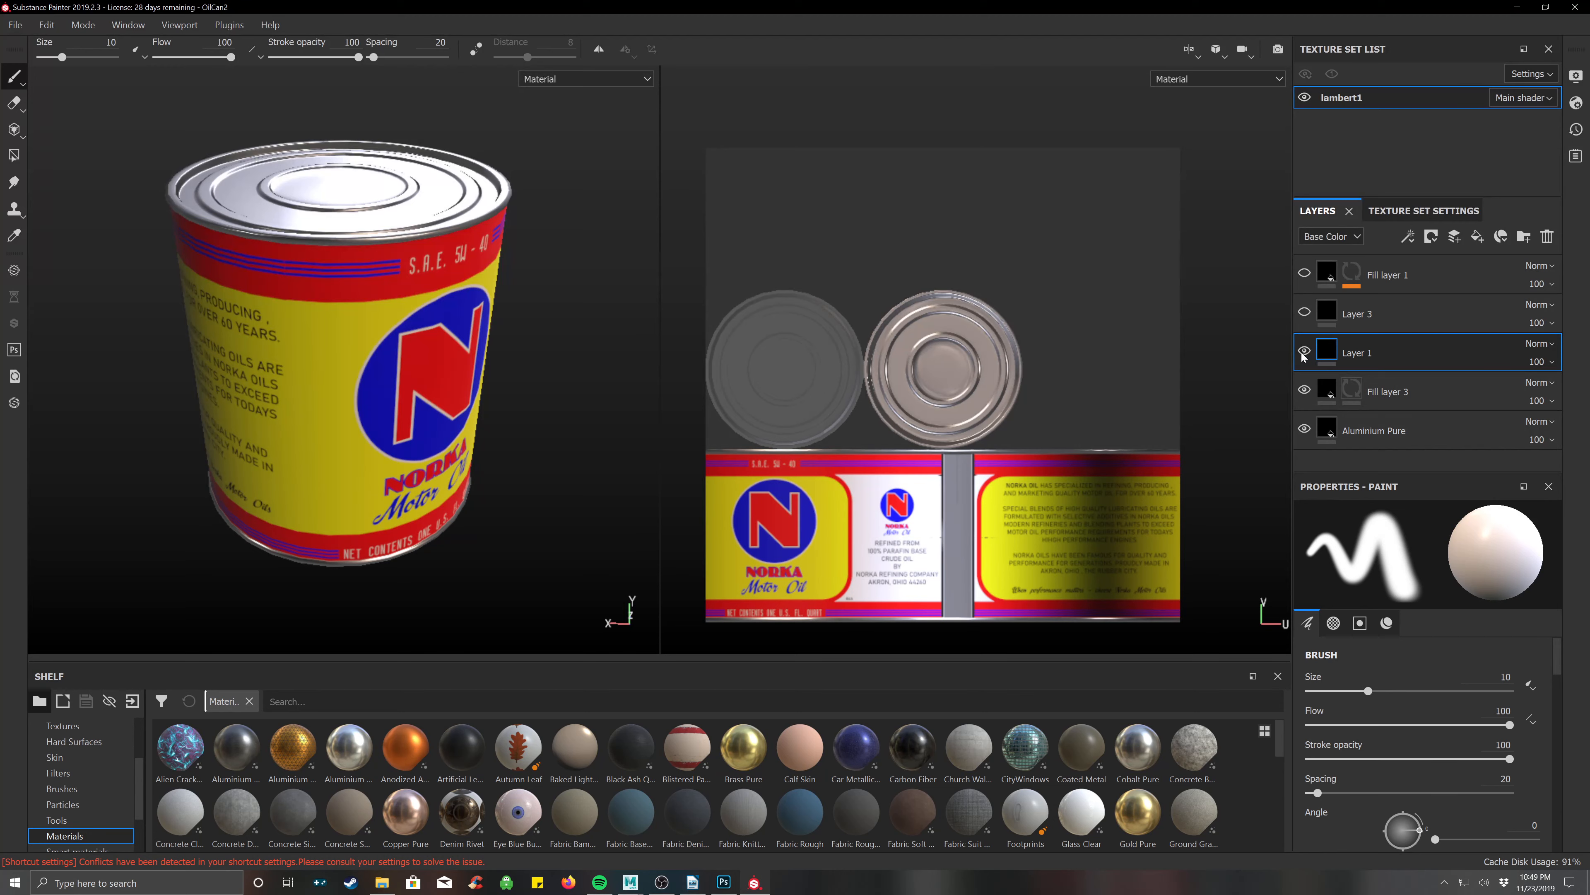
Toggle Layer 1's visibility to compare its effect on the label seam in the UV view, leaving the layer shown.
right_click_drag(959, 520, 987, 540, "alt")
middle_click_drag(1003, 543, 1001, 451, "alt")
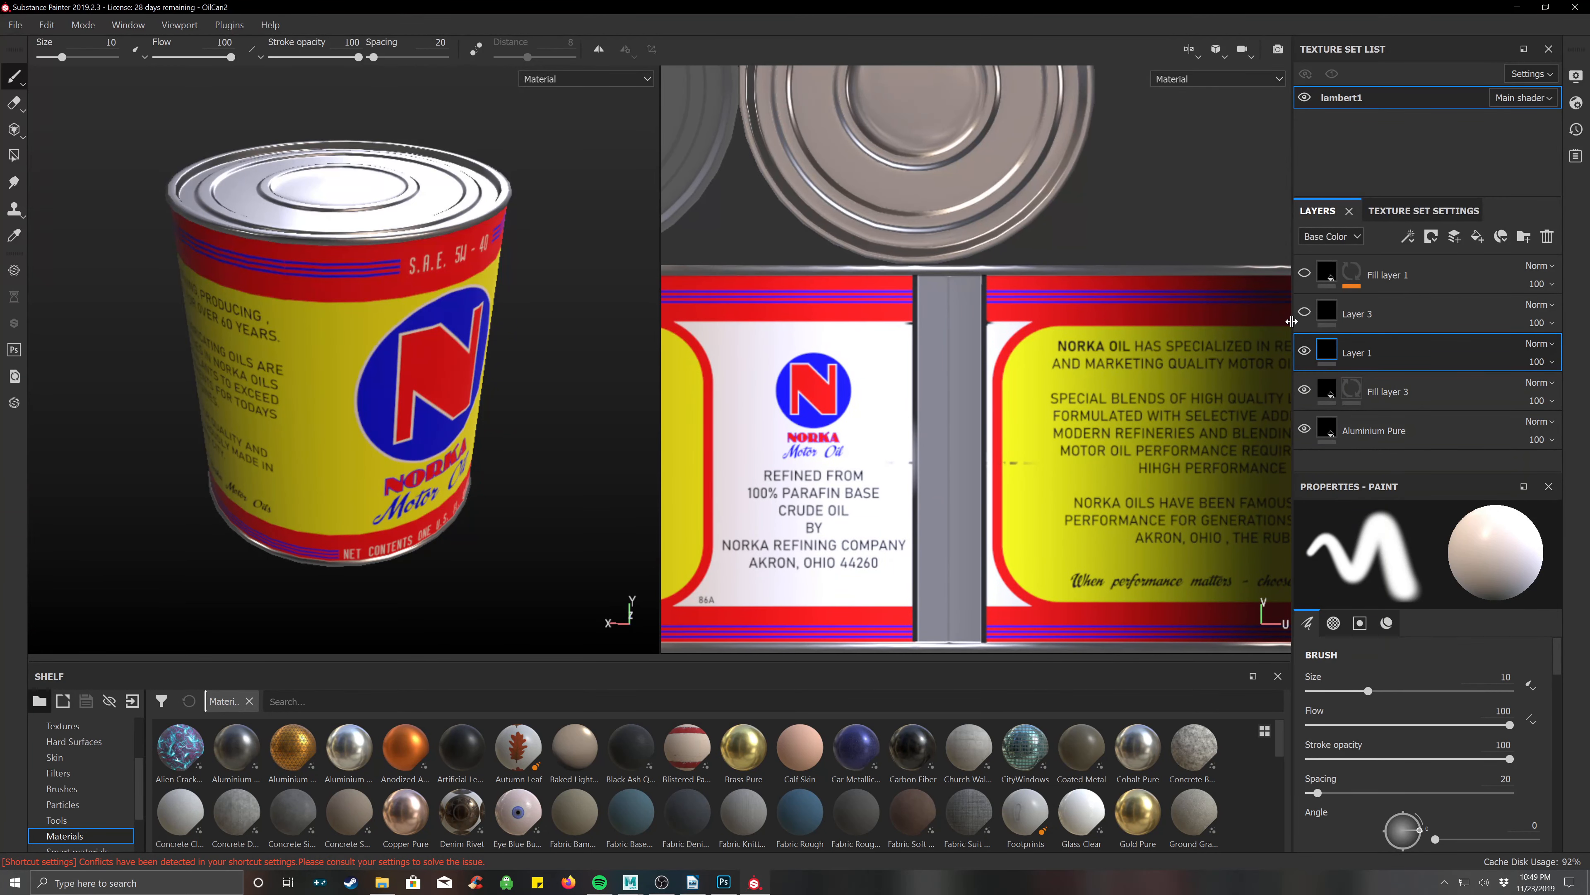
left_click(1303, 351)
left_click(1302, 351)
left_click(1302, 351)
left_click(1302, 352)
left_click(1304, 353)
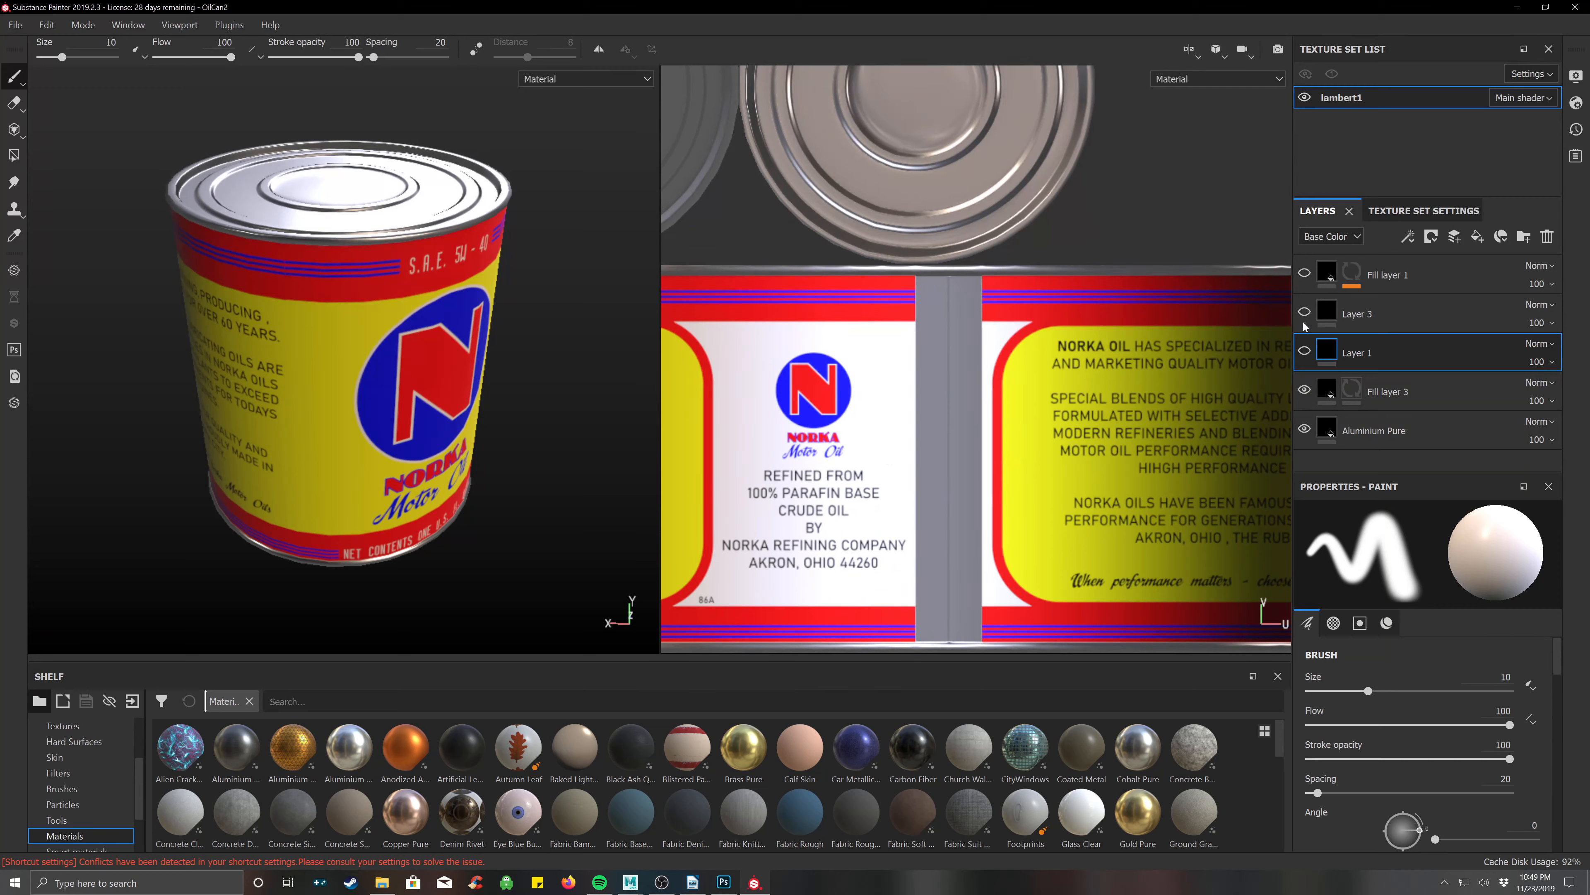
left_click(1304, 353)
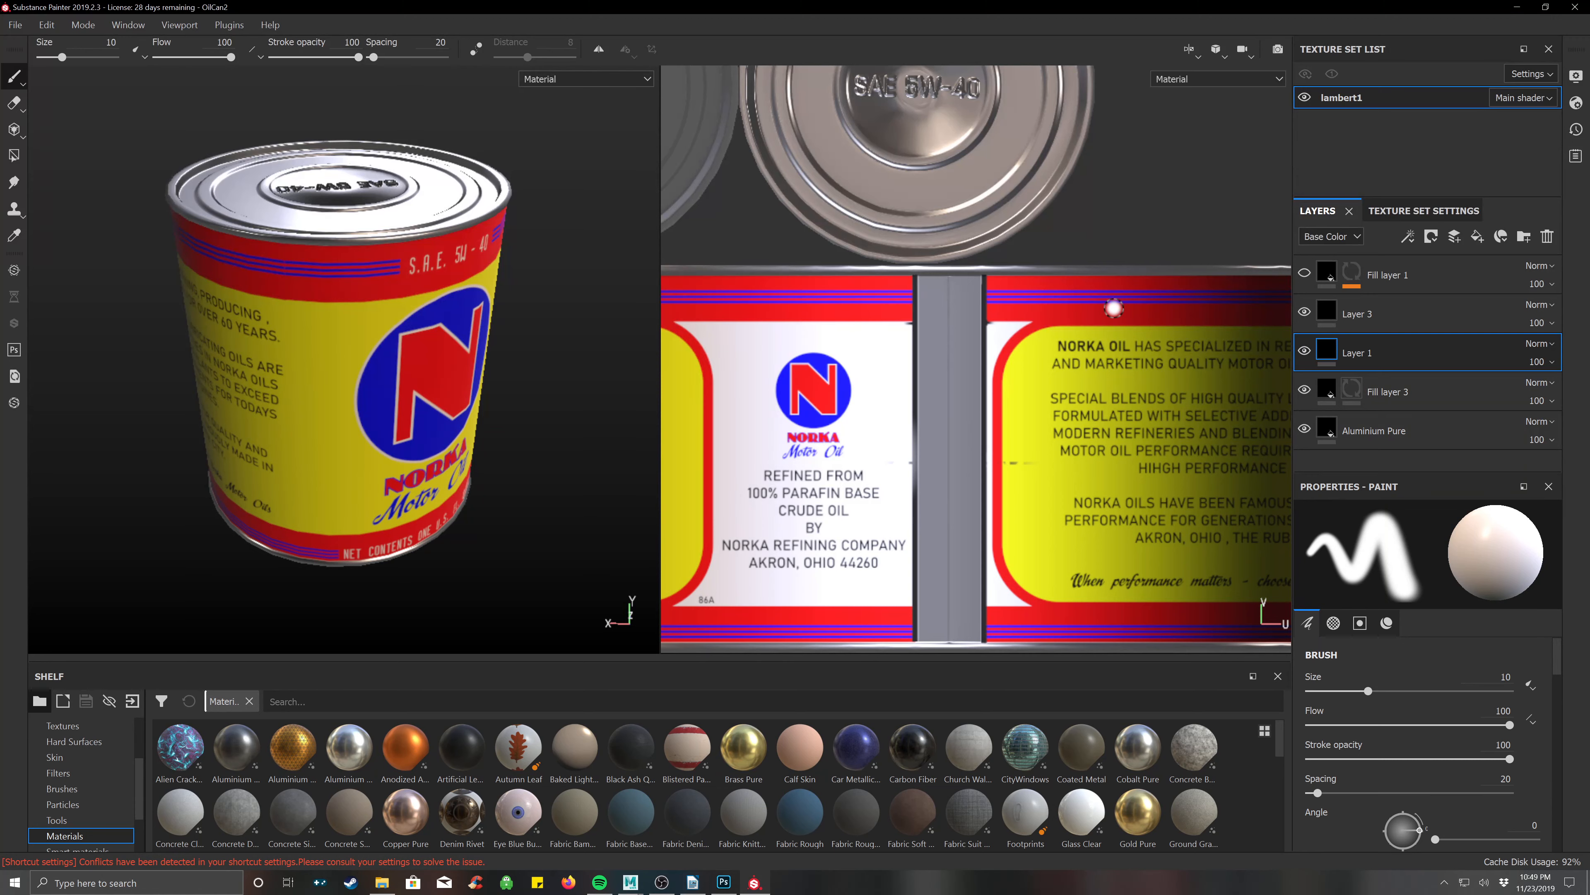
Show Layer 3 and Fill layer 1 to examine the embossed SAE 5W-40 lid lettering and the dirt over the can.
scroll(1103, 219, "down", 1)
middle_click_drag(889, 134, 912, 282, "alt")
scroll(914, 281, "up", 5)
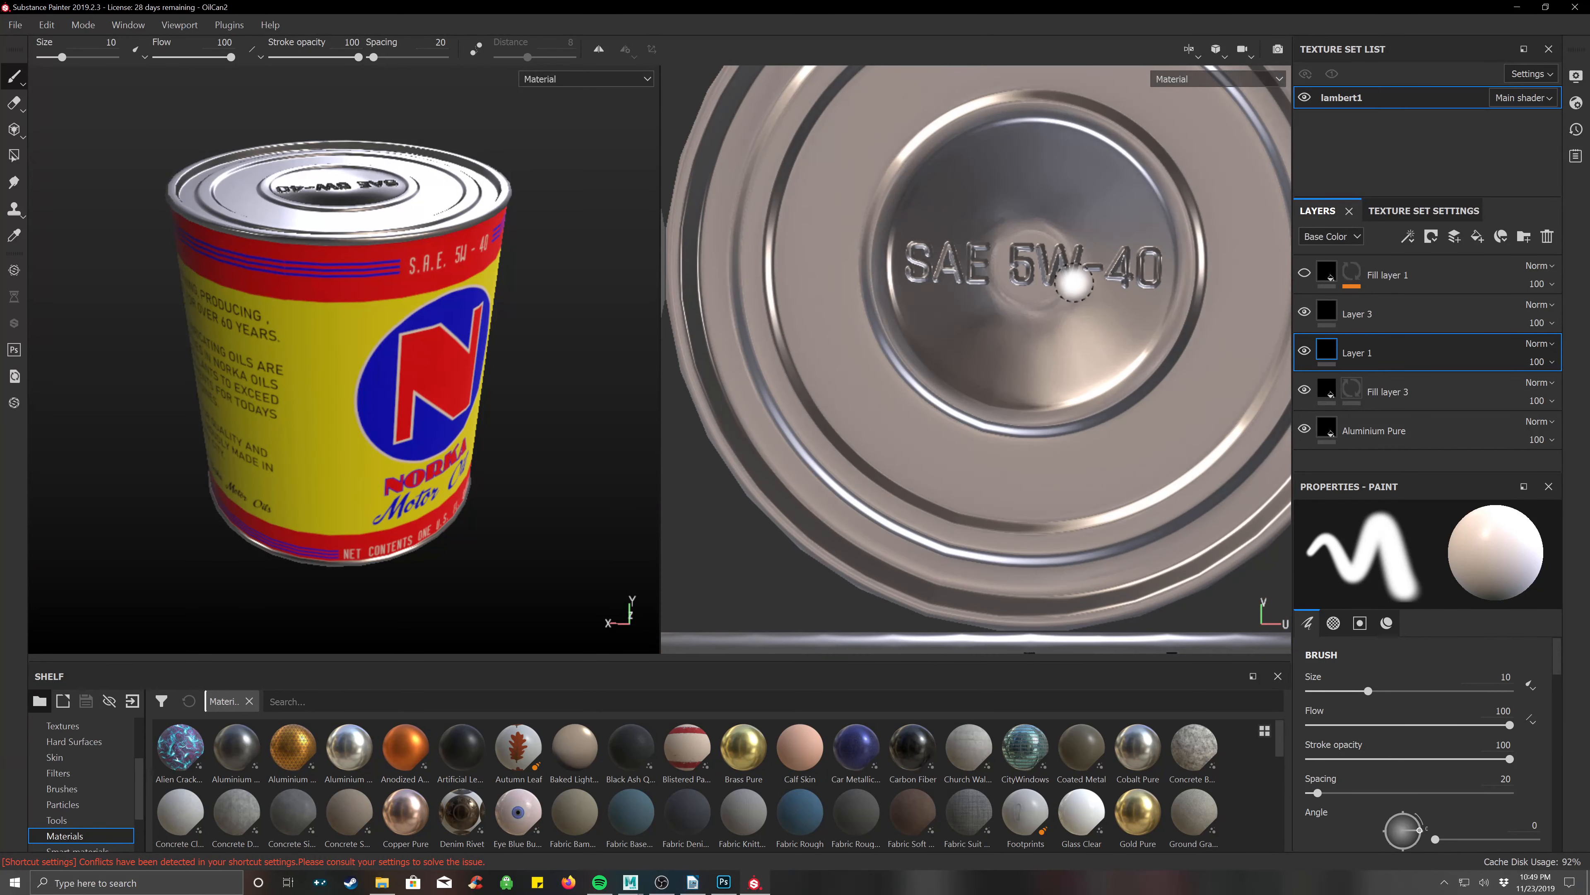
middle_click_drag(1063, 295, 1025, 326, "alt")
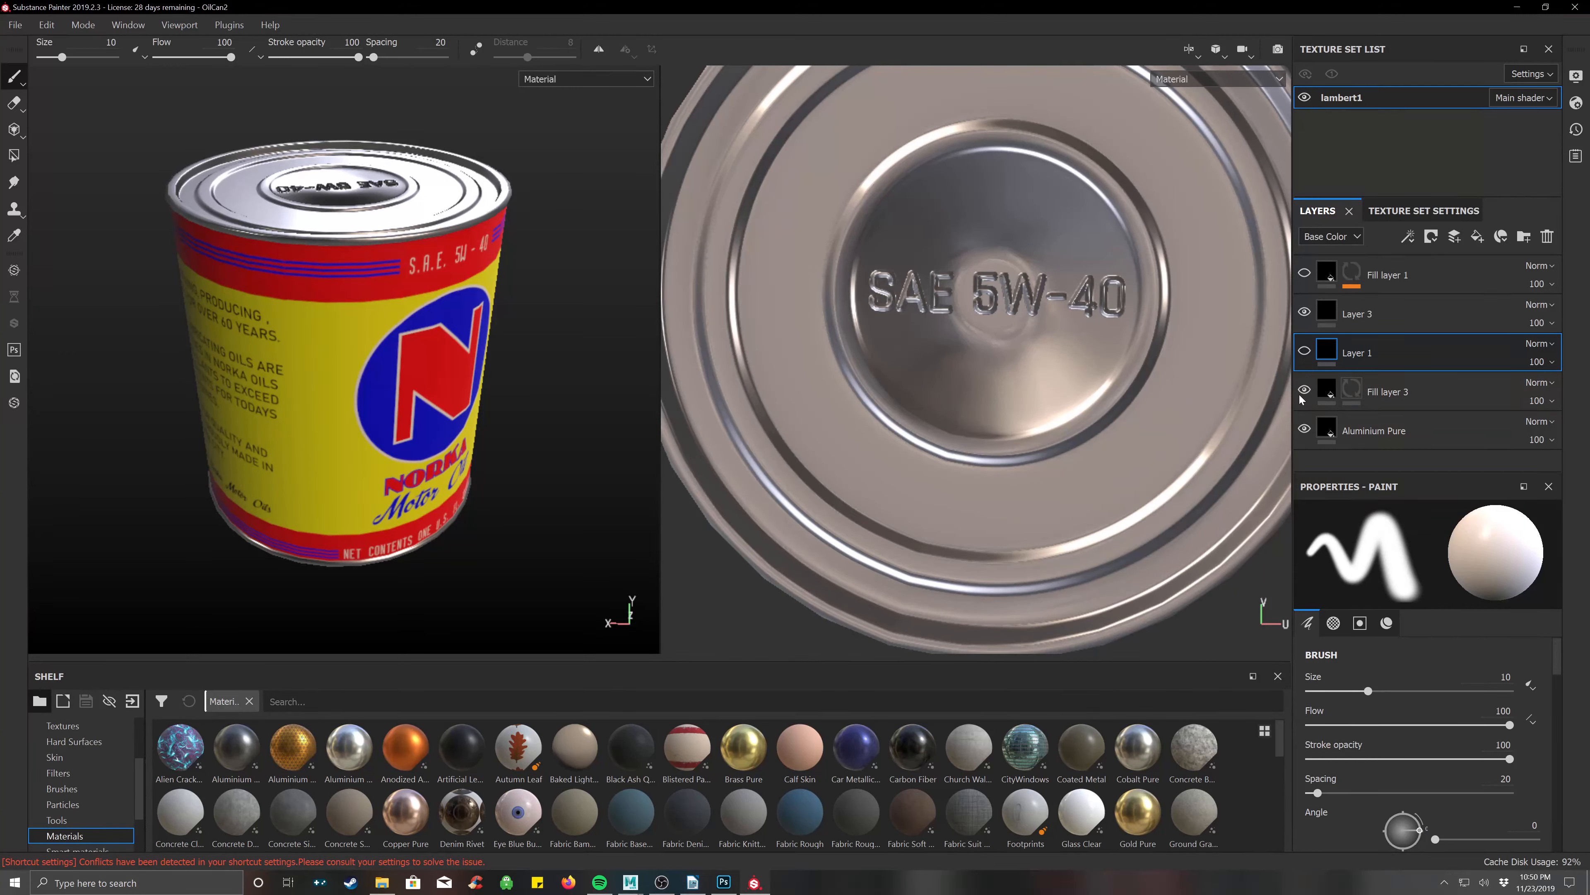
left_click(1304, 312)
left_click(1304, 312)
left_click(1304, 312)
left_click(1304, 312)
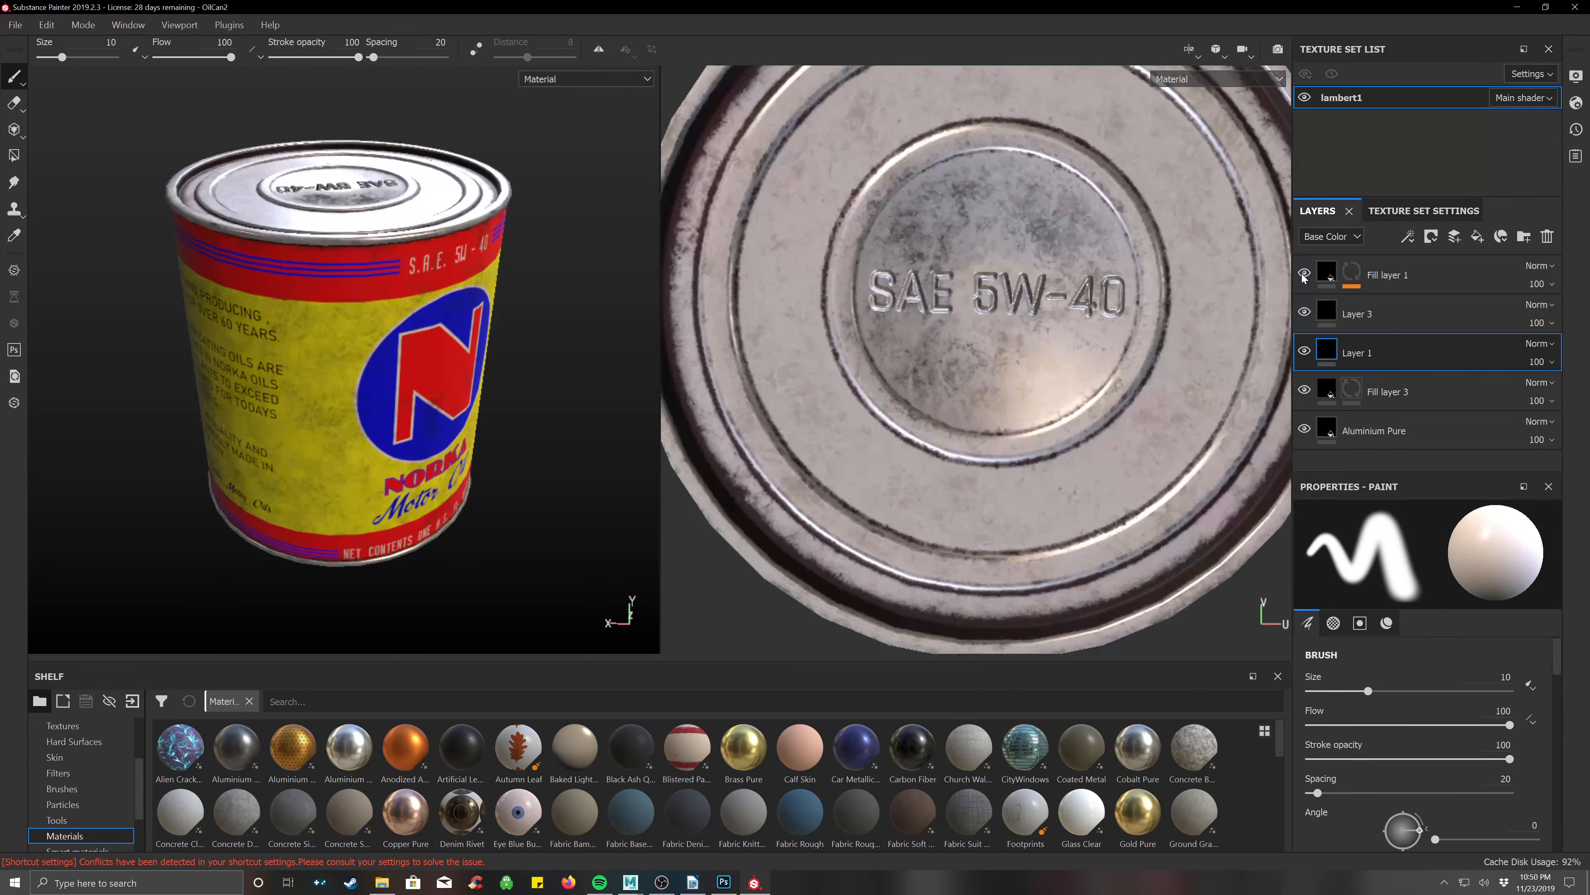
scroll(1047, 338, "down", 6)
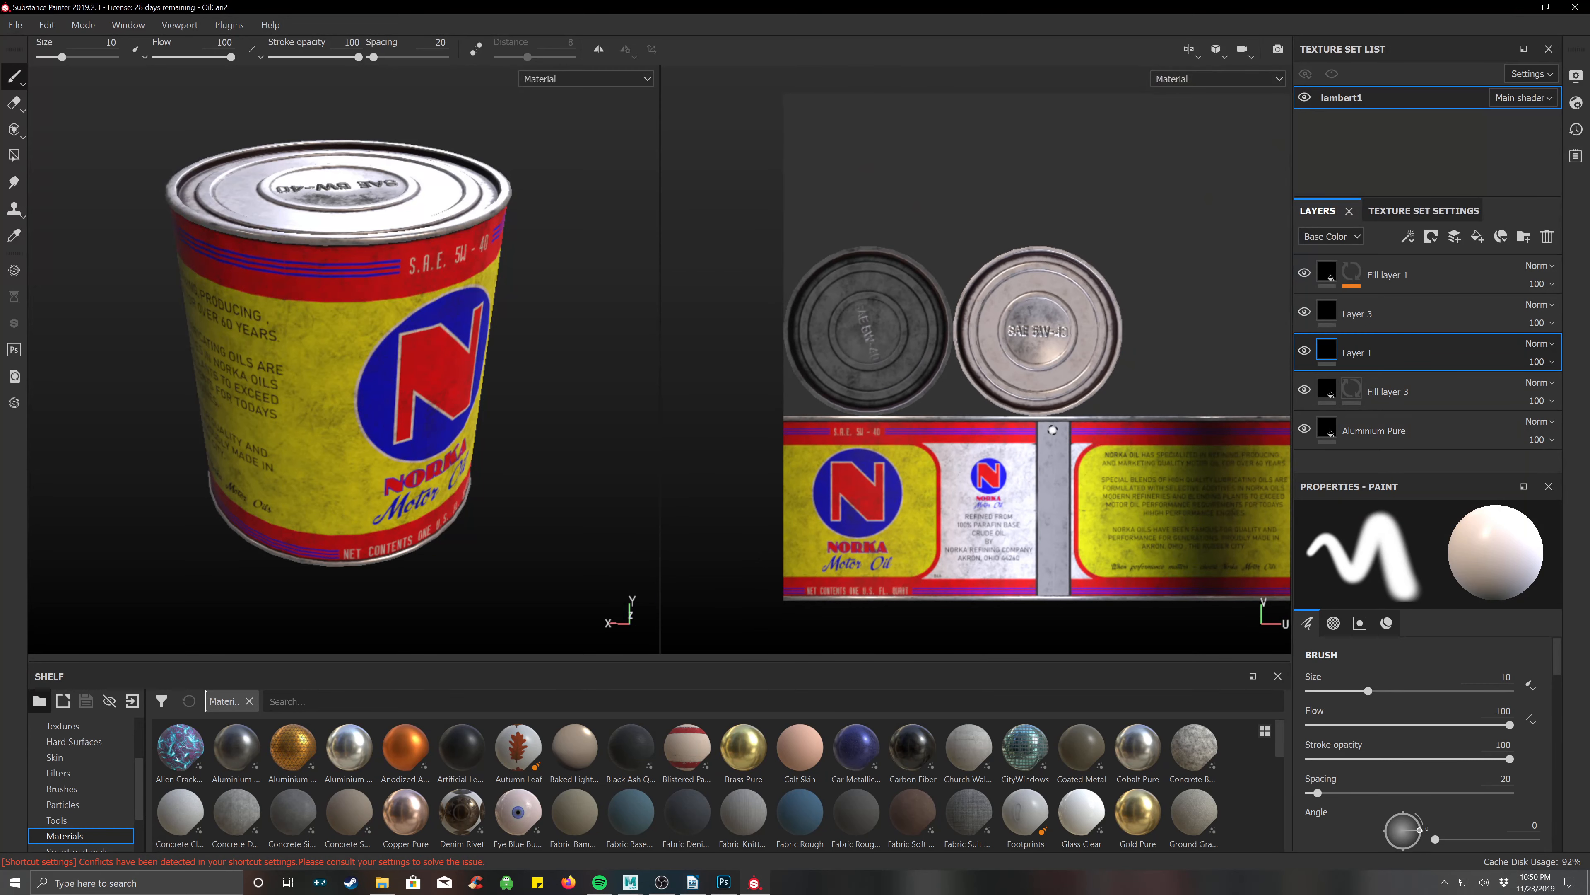
middle_click_drag(1052, 430, 983, 412)
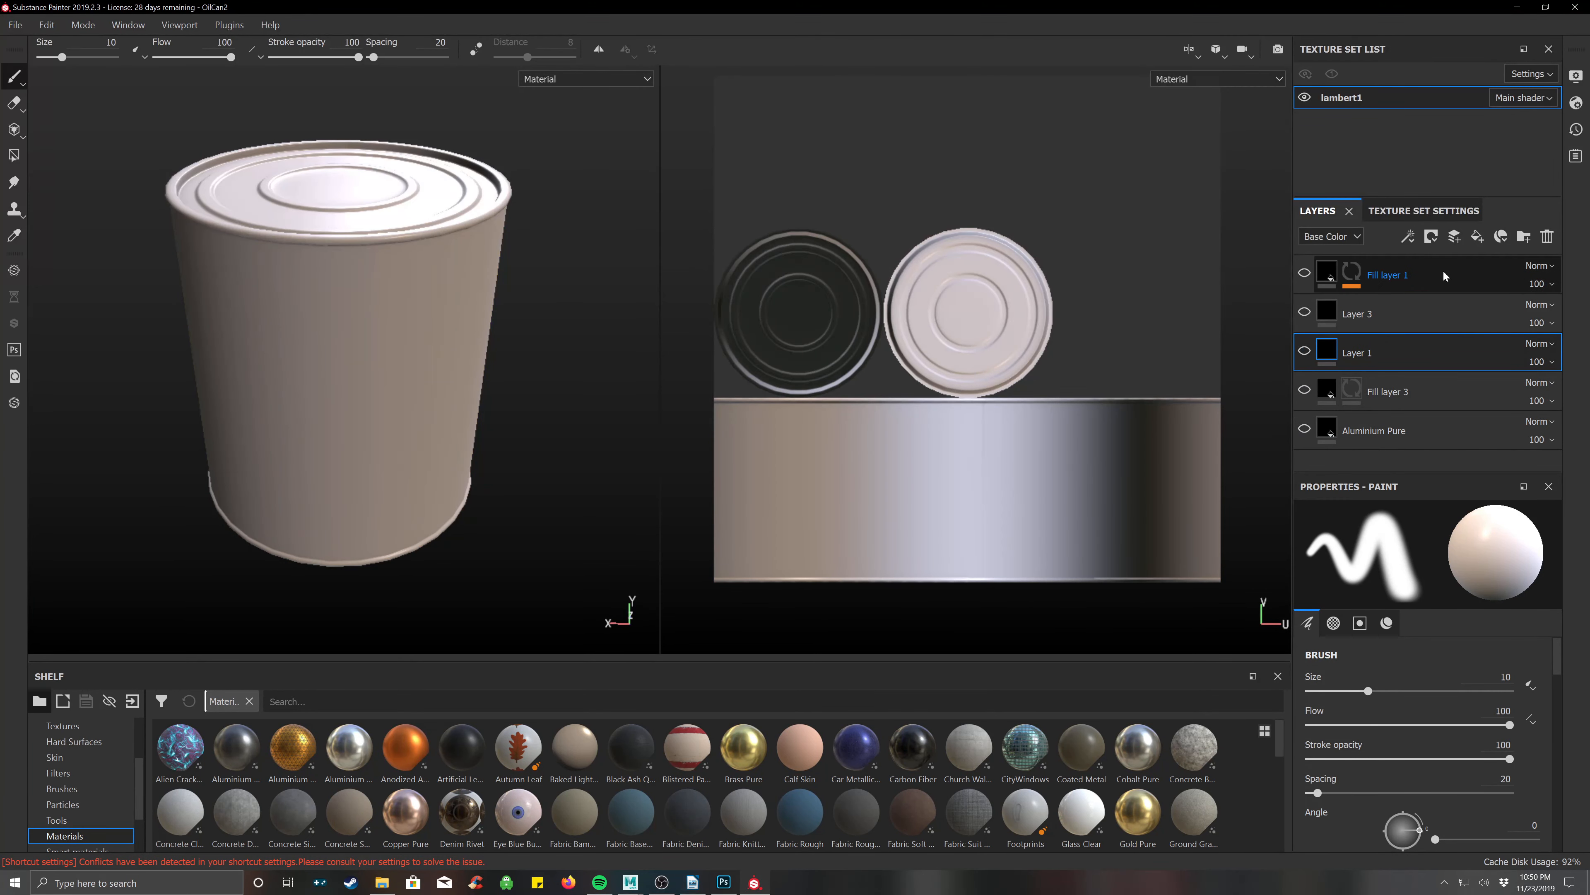
Create a layer folder above Fill layer 1 and name it "Original Can".
left_click(1465, 260)
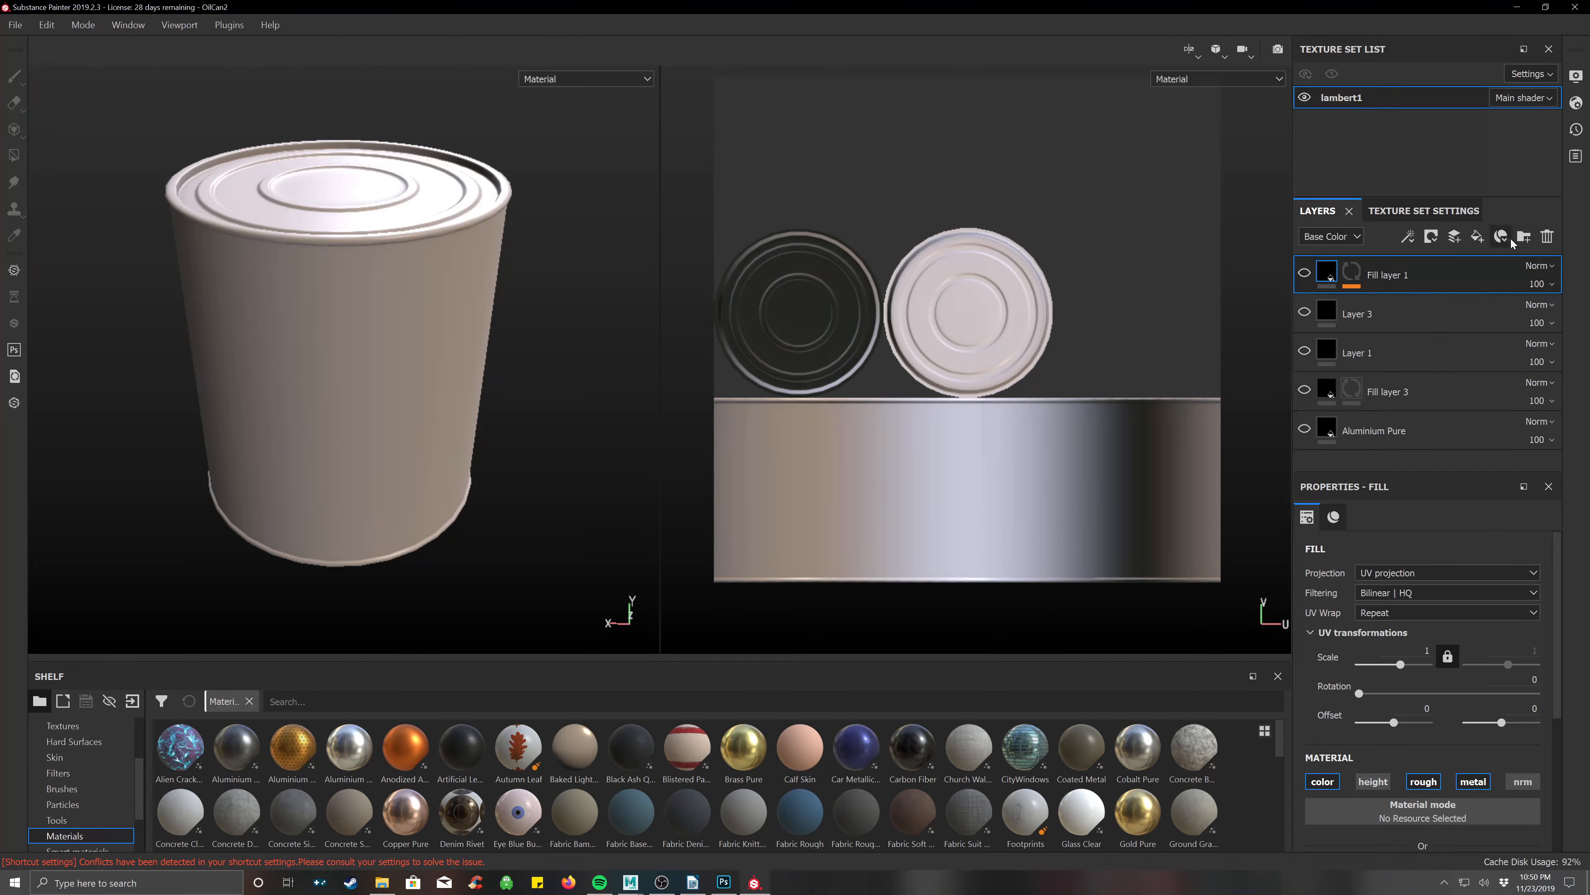
left_click(1524, 236)
double_click(1361, 273)
type("Original Can")
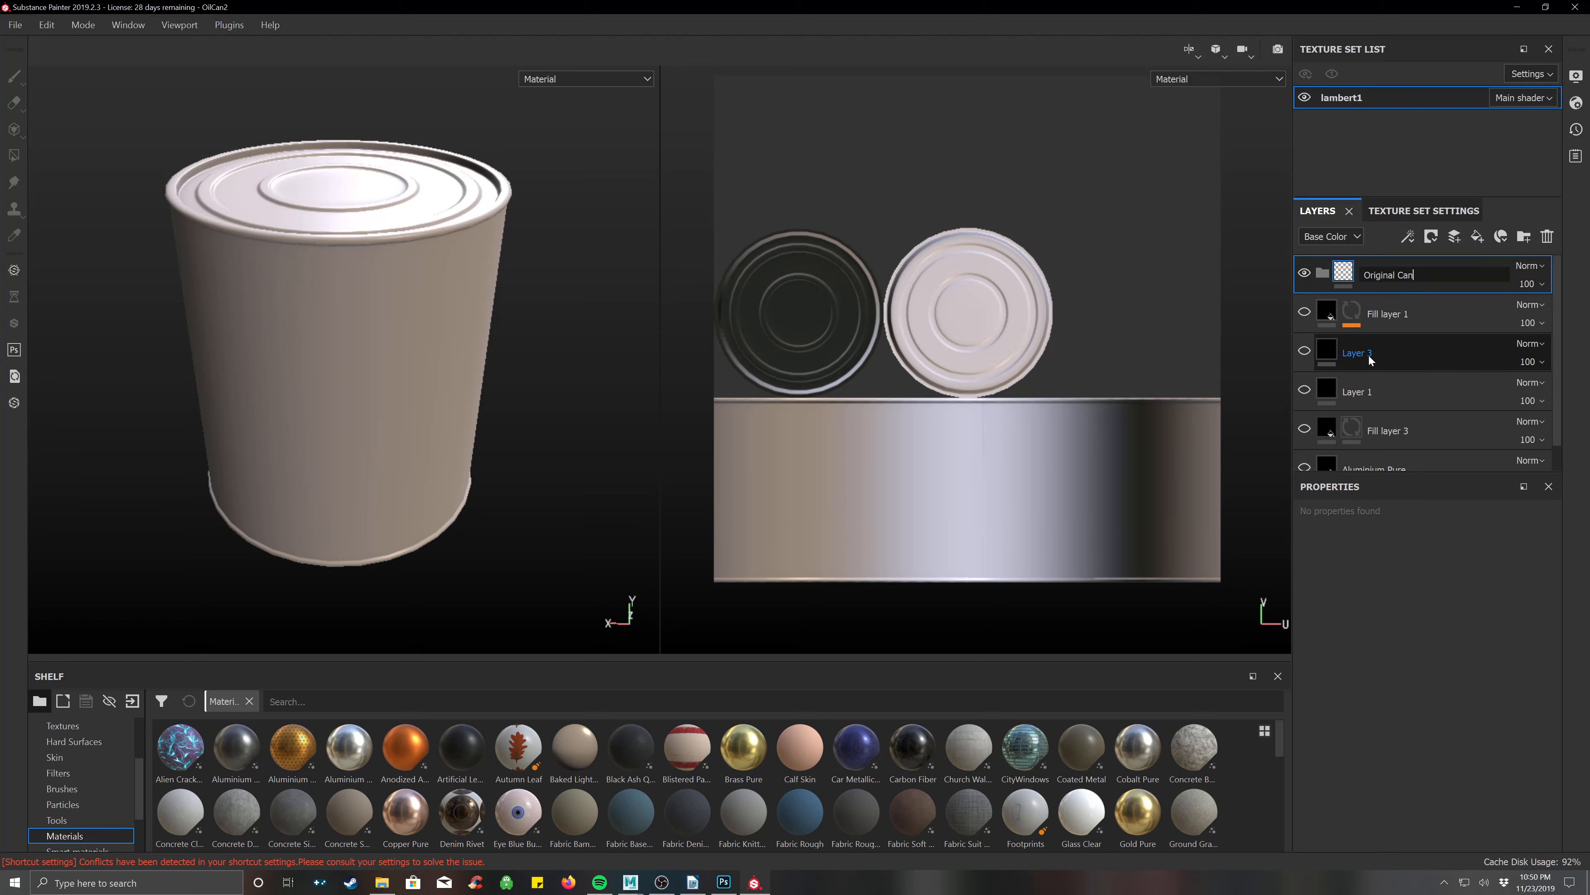
key("Return")
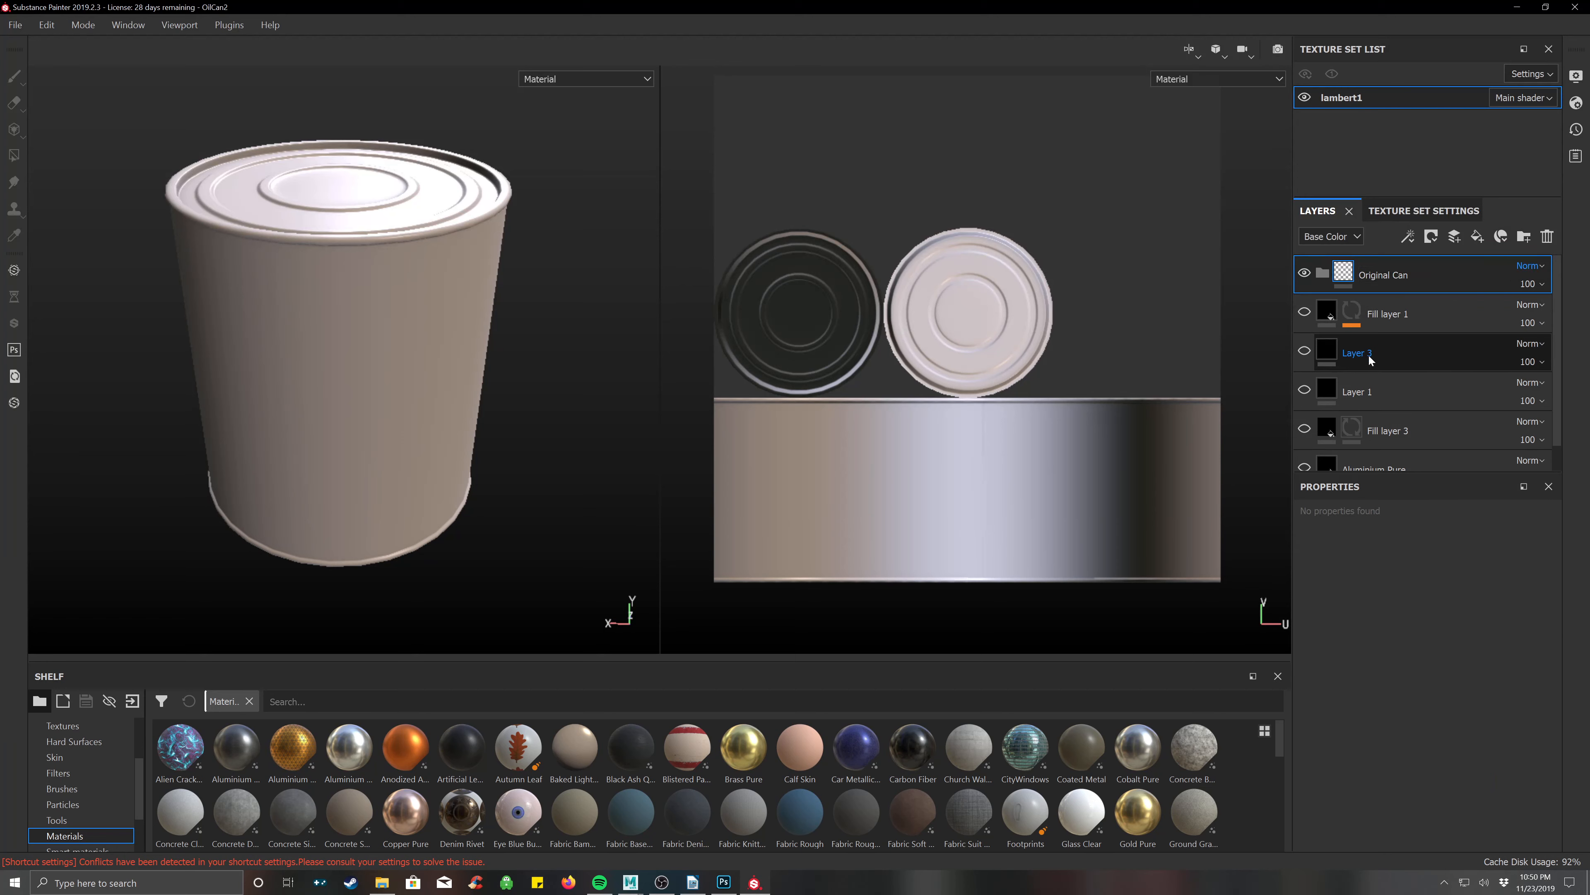
Move Fill layer 1, Layer 3, Layer 1, Fill layer 3 and Aluminium Pure into the Original Can folder and collapse it.
left_click(1413, 320)
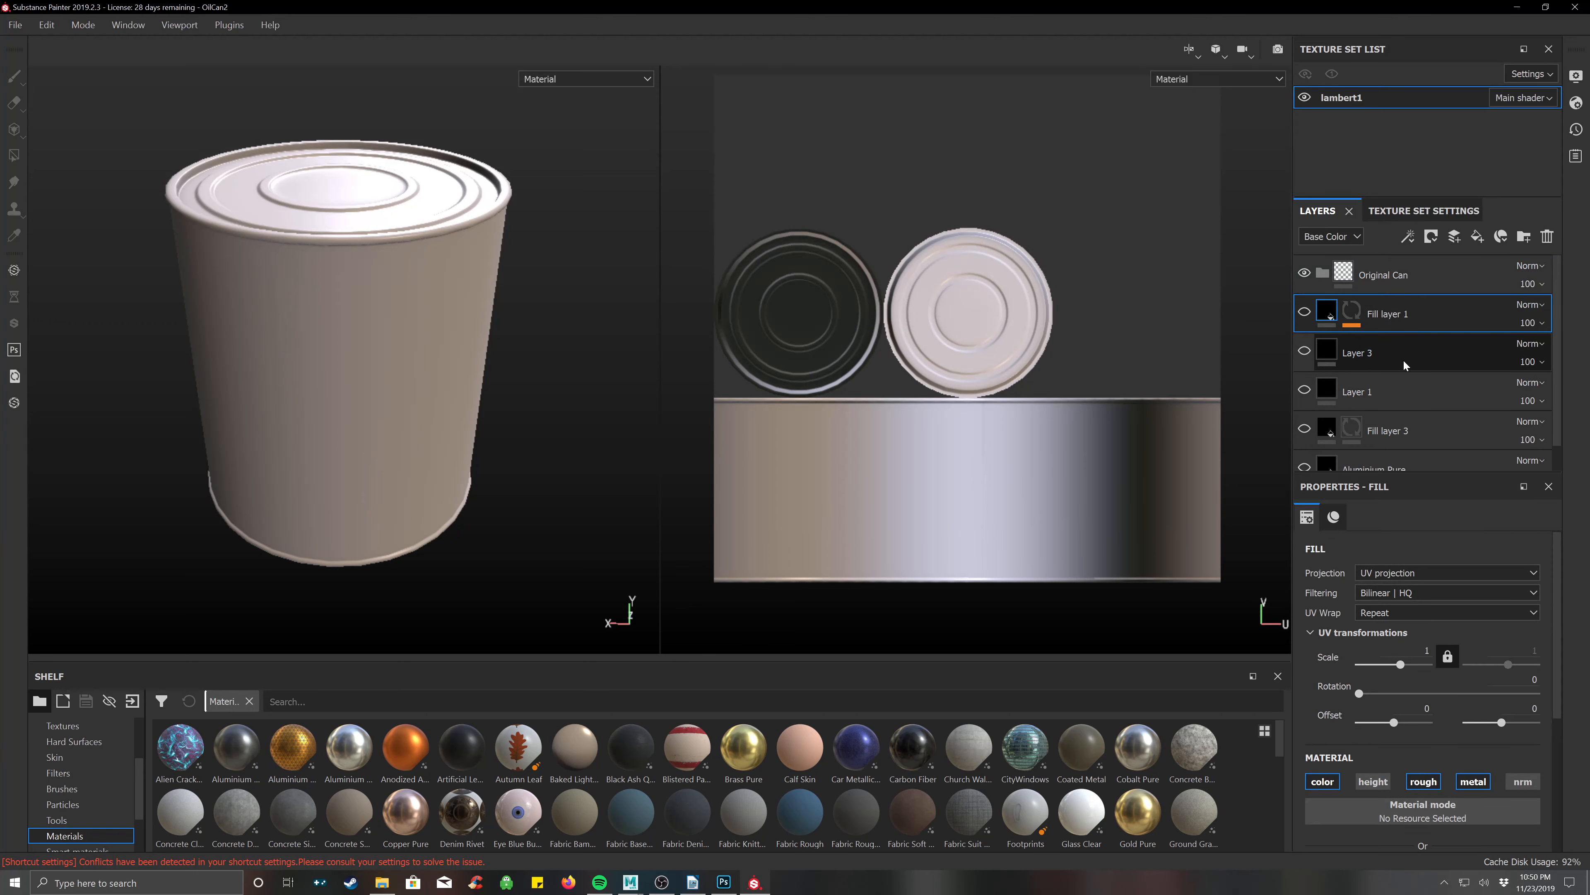
left_click(1403, 354, "ctrl")
left_click(1415, 389, "ctrl")
left_click(1423, 430, "ctrl")
left_click(1424, 464, "ctrl")
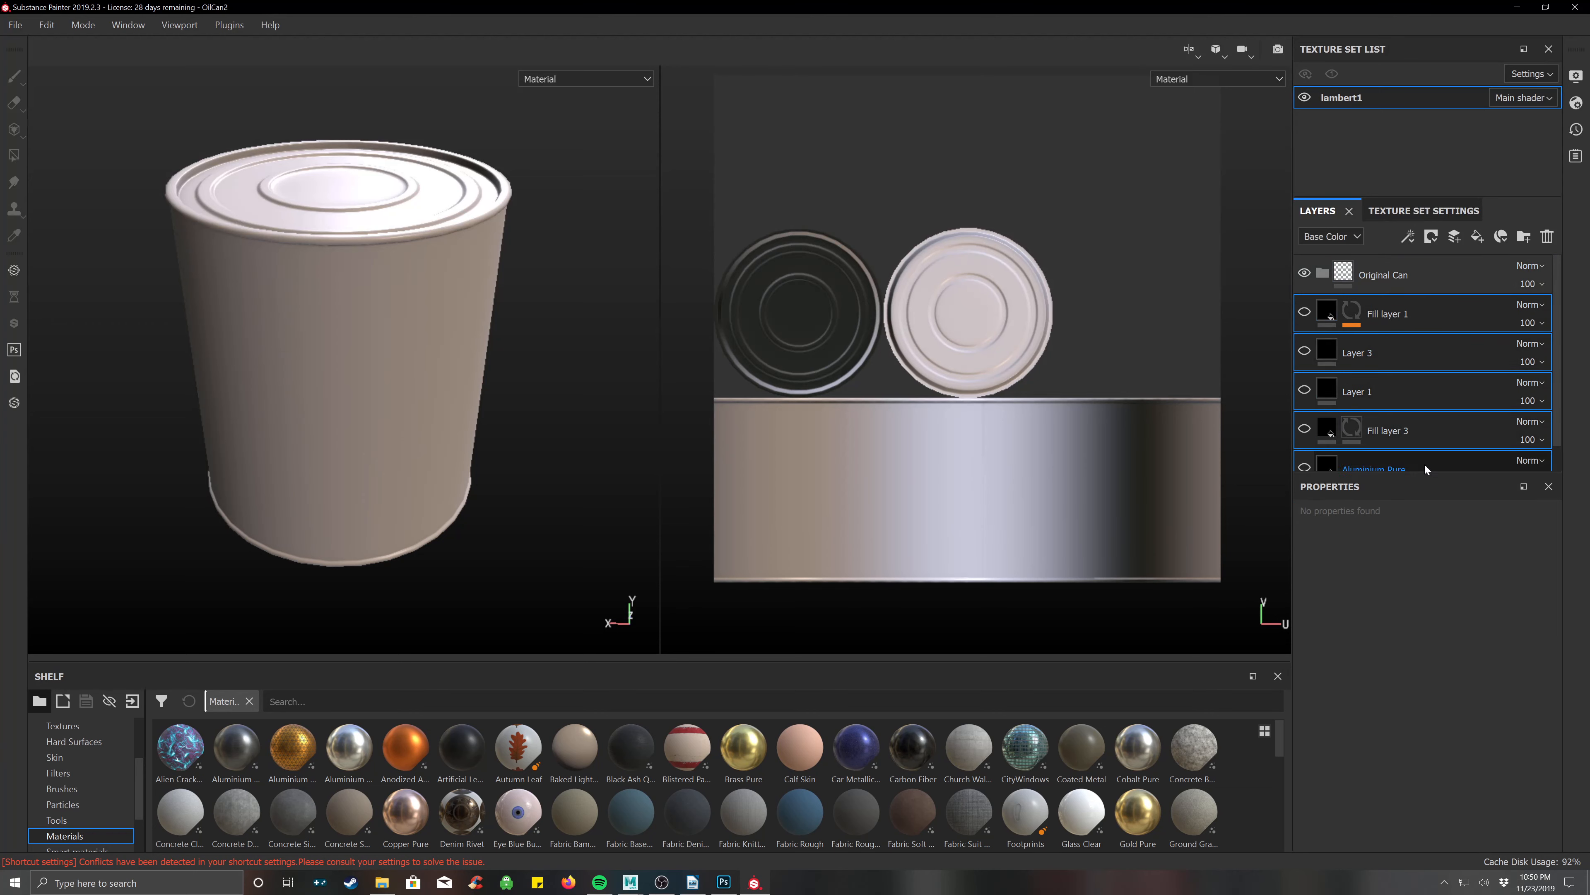
left_click_drag(1446, 410, 1406, 273)
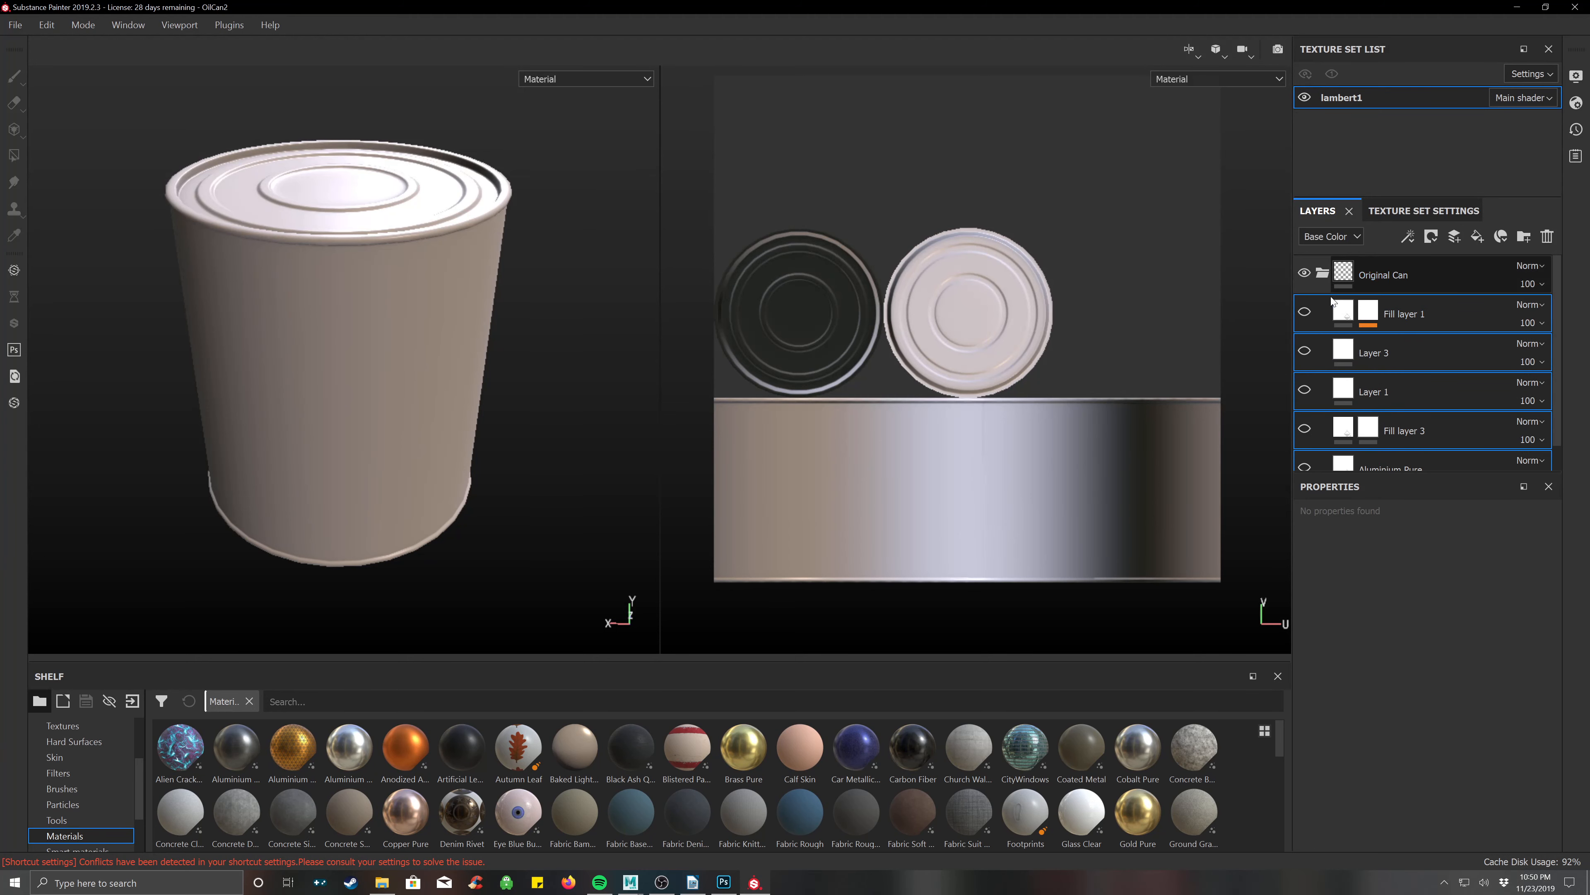
left_click(1322, 273)
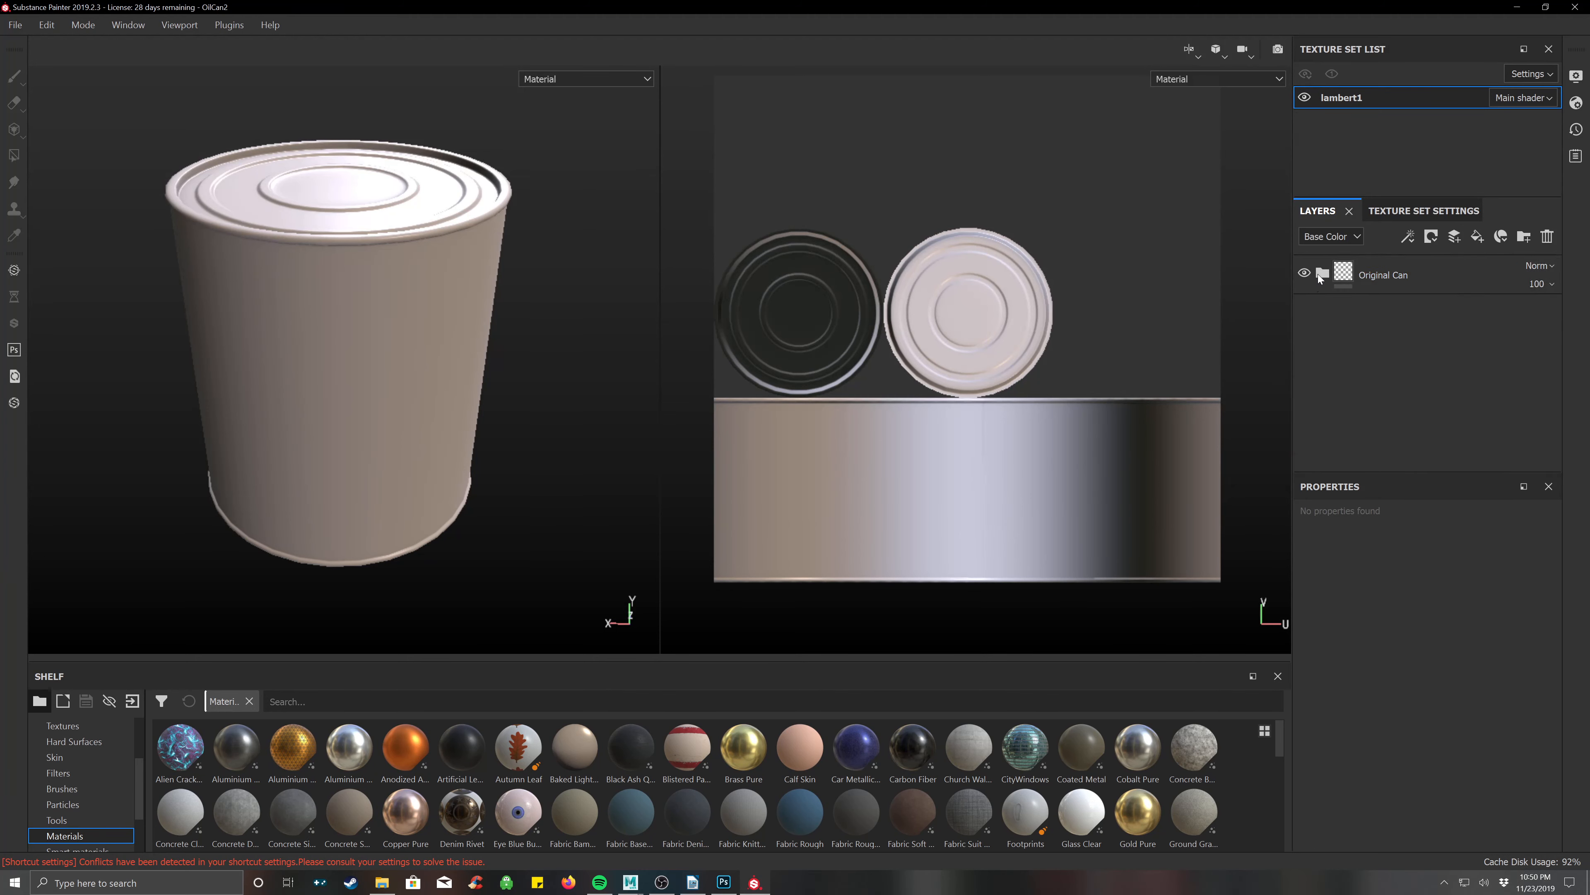
Check the layers inside the Original Can folder, then collapse the folder and hide it.
left_click(1321, 274)
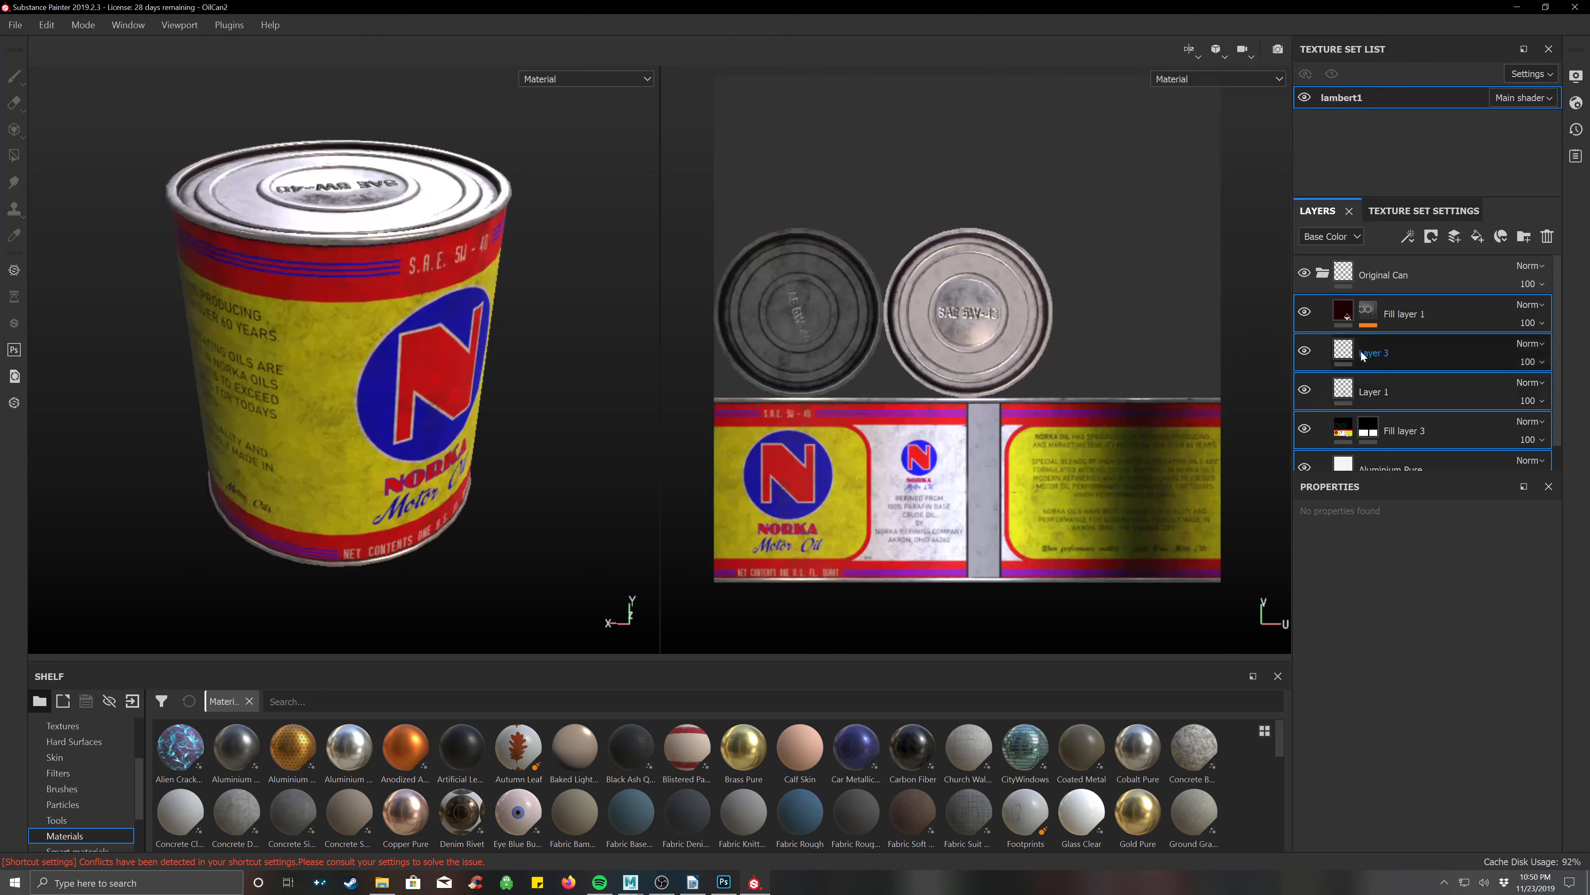
scroll(1370, 348, "down", 2)
scroll(1369, 335, "up", 2)
left_click(1323, 274)
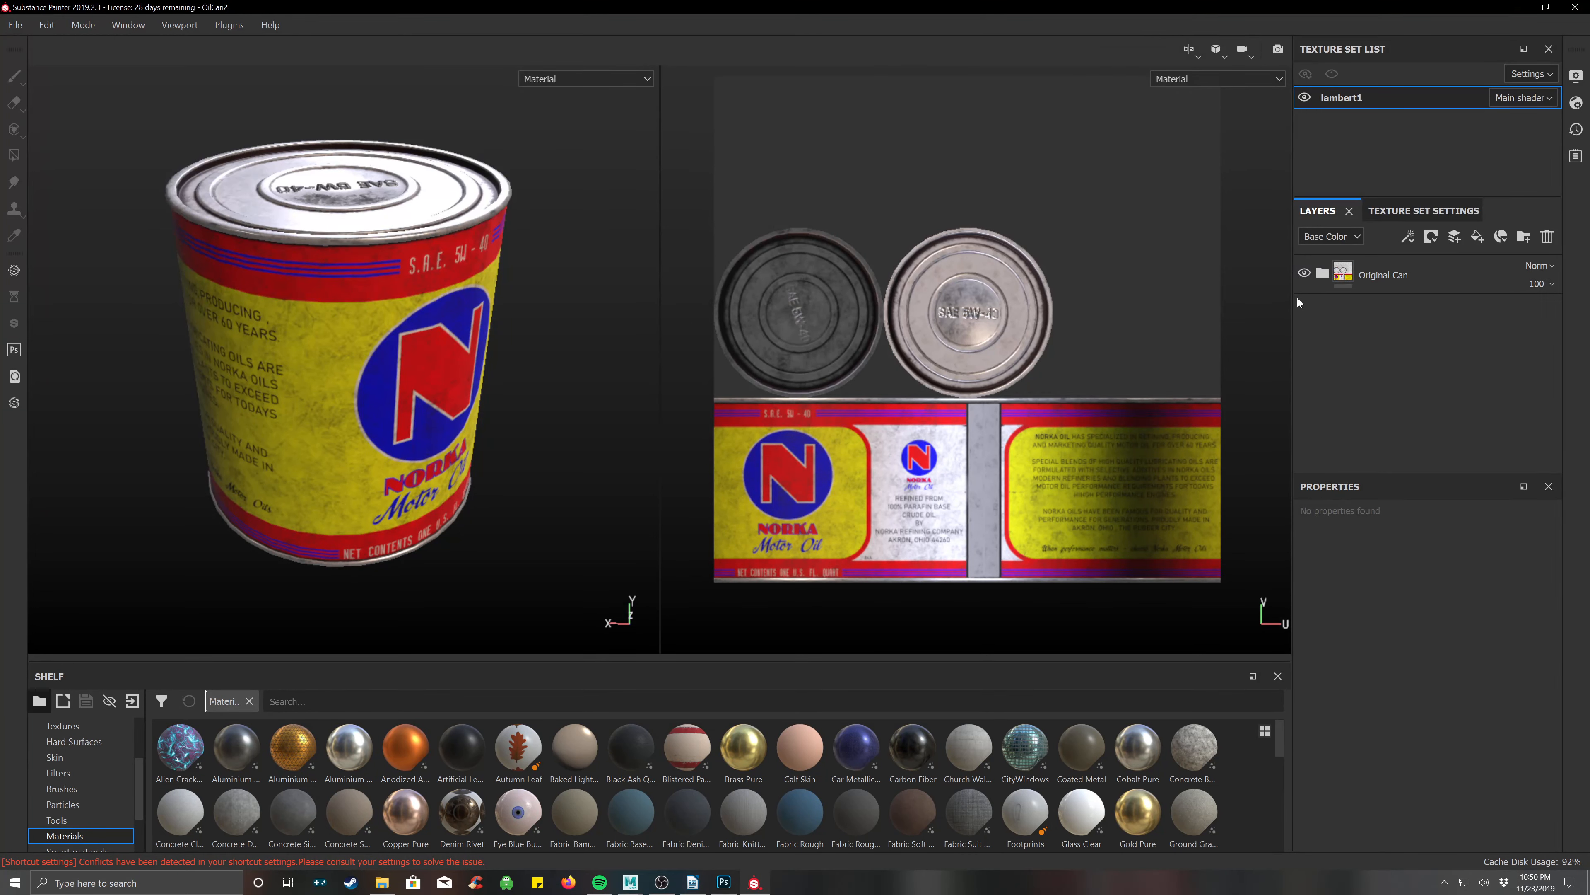
left_click(1304, 274)
left_click(1304, 274)
left_click(1304, 275)
left_click(1304, 276)
left_click(1304, 276)
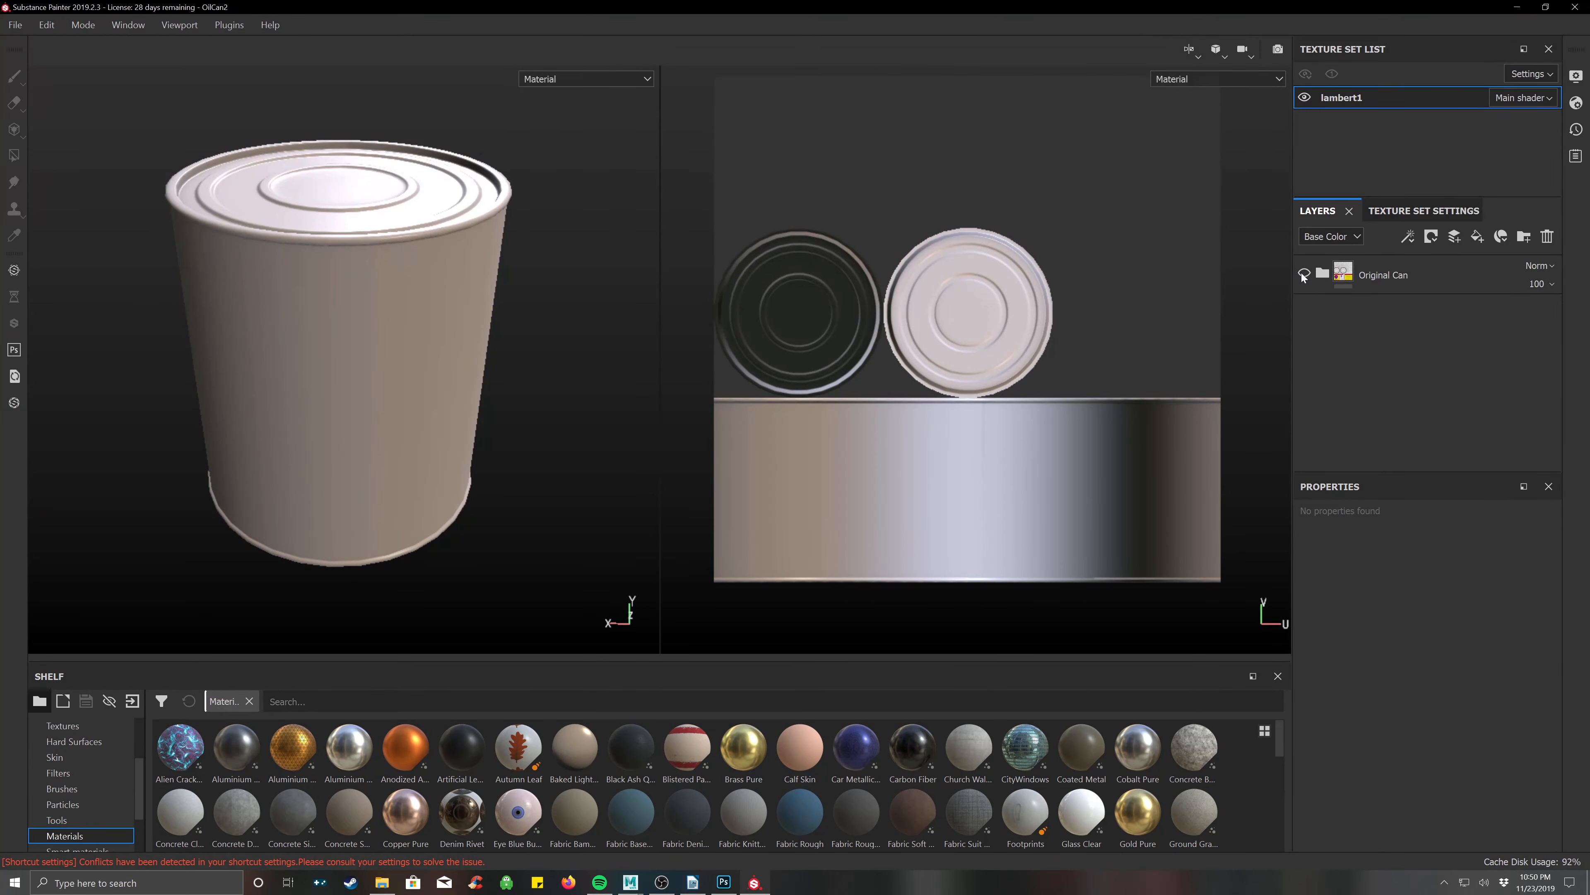
left_click(1427, 274)
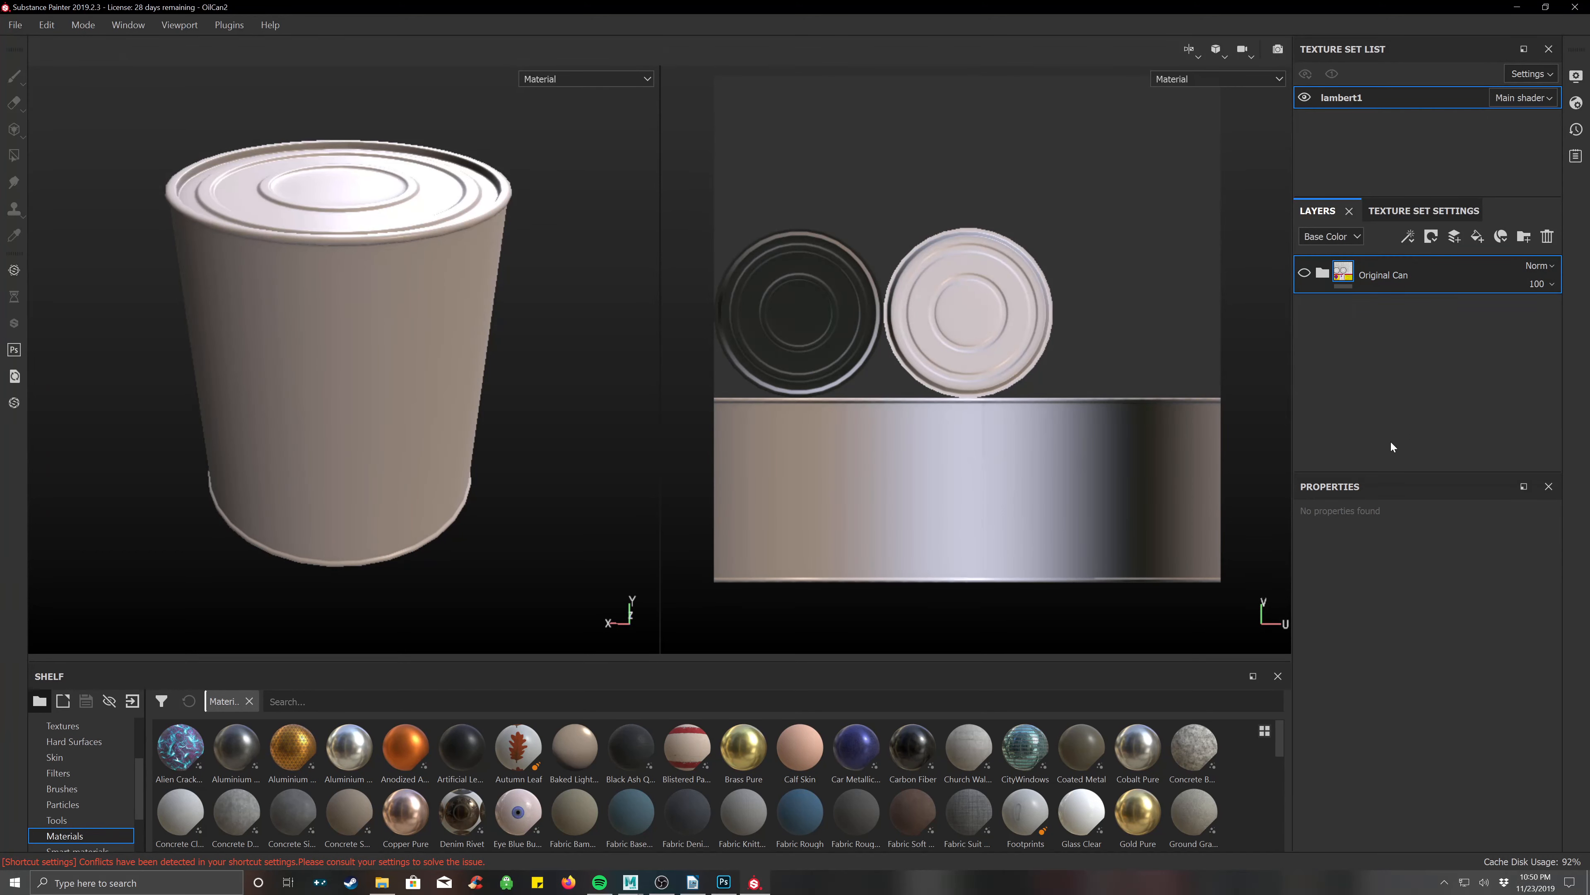
Add the Aluminium Brushed Worn smart material as a base below the Original Can folder.
scroll(74, 824, "down", 2)
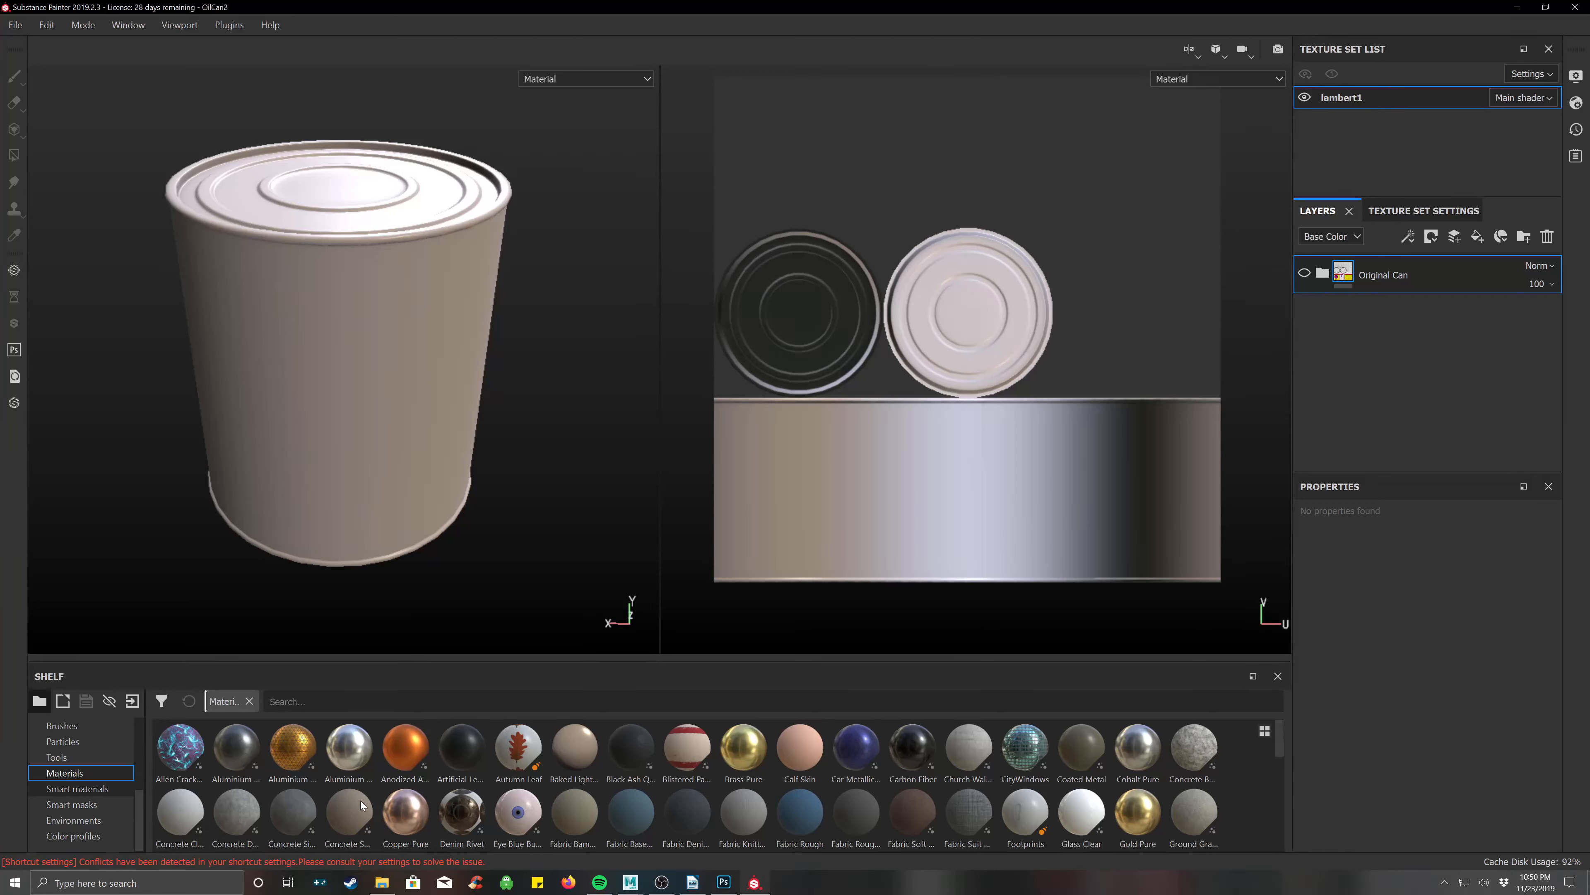
left_click(77, 788)
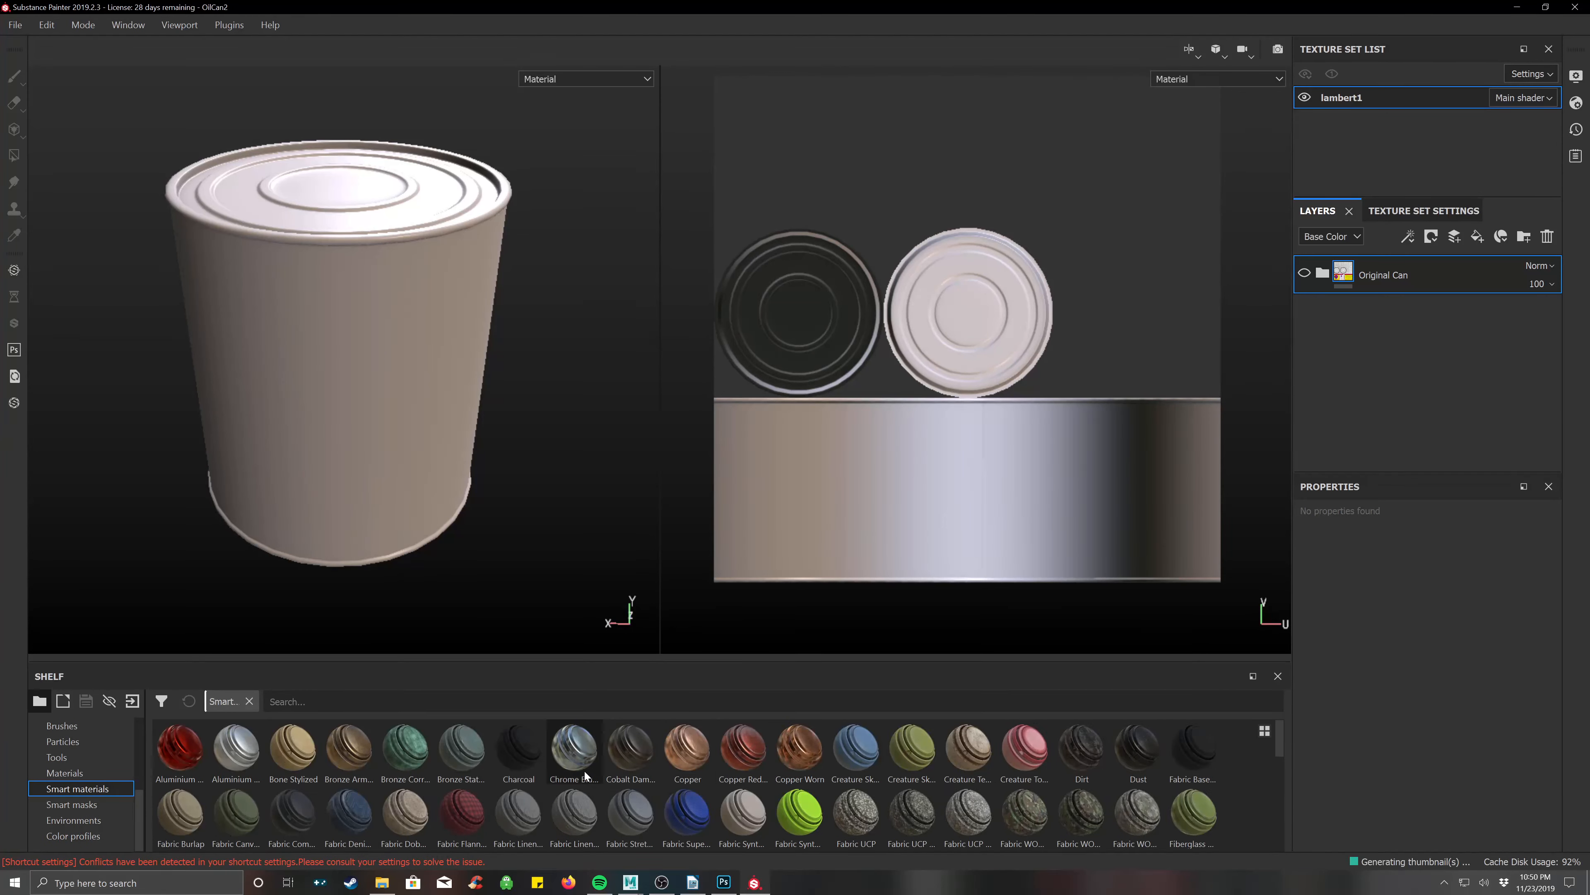
scroll(866, 785, "down", 2)
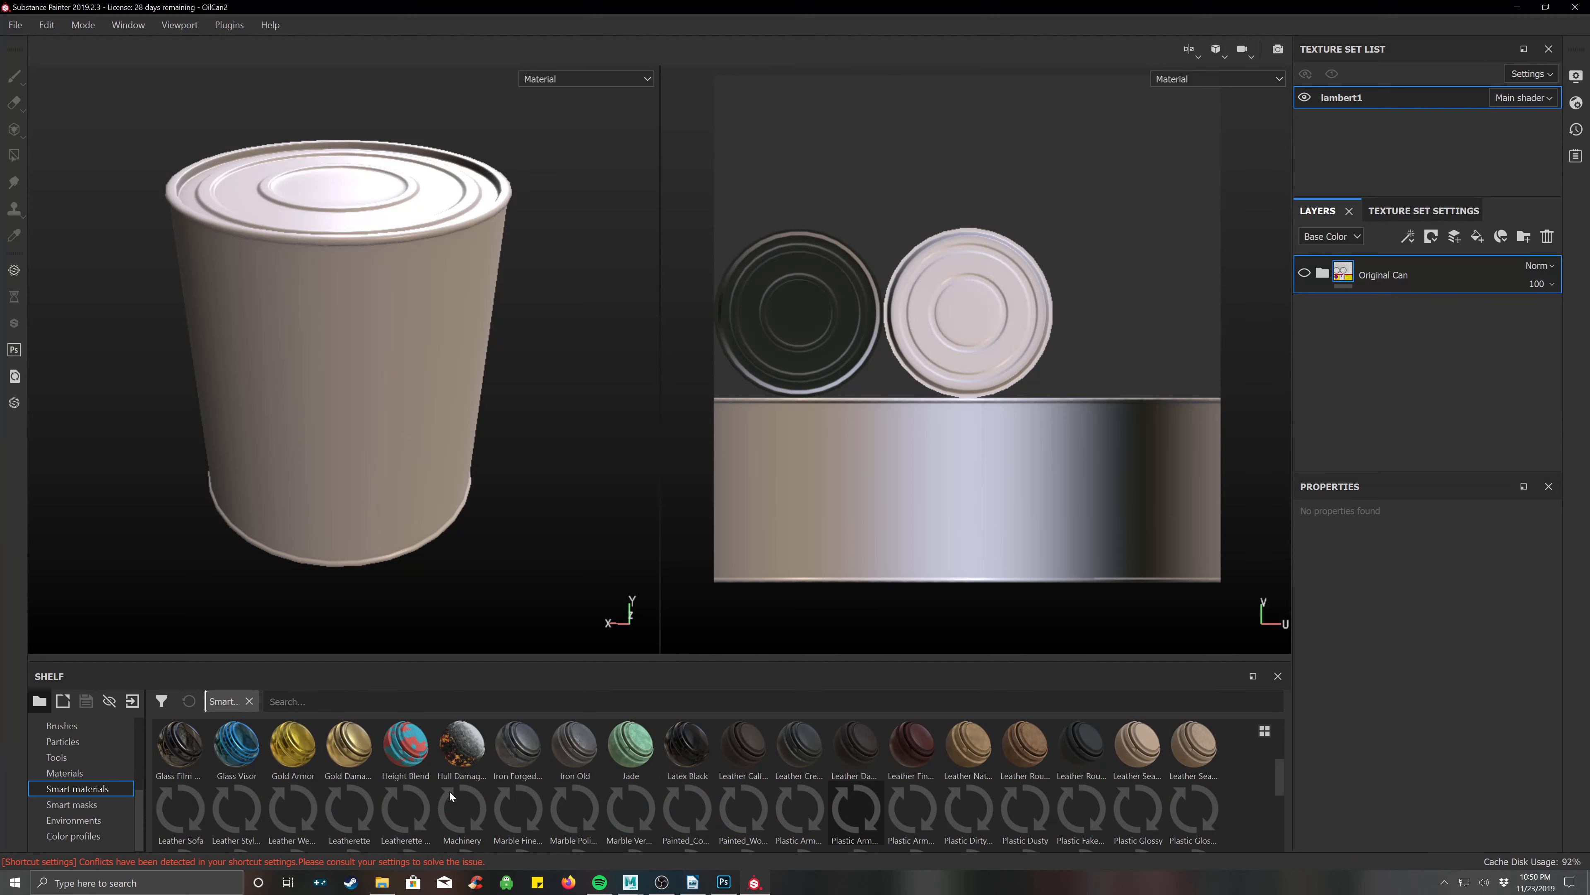
scroll(686, 814, "down", 1)
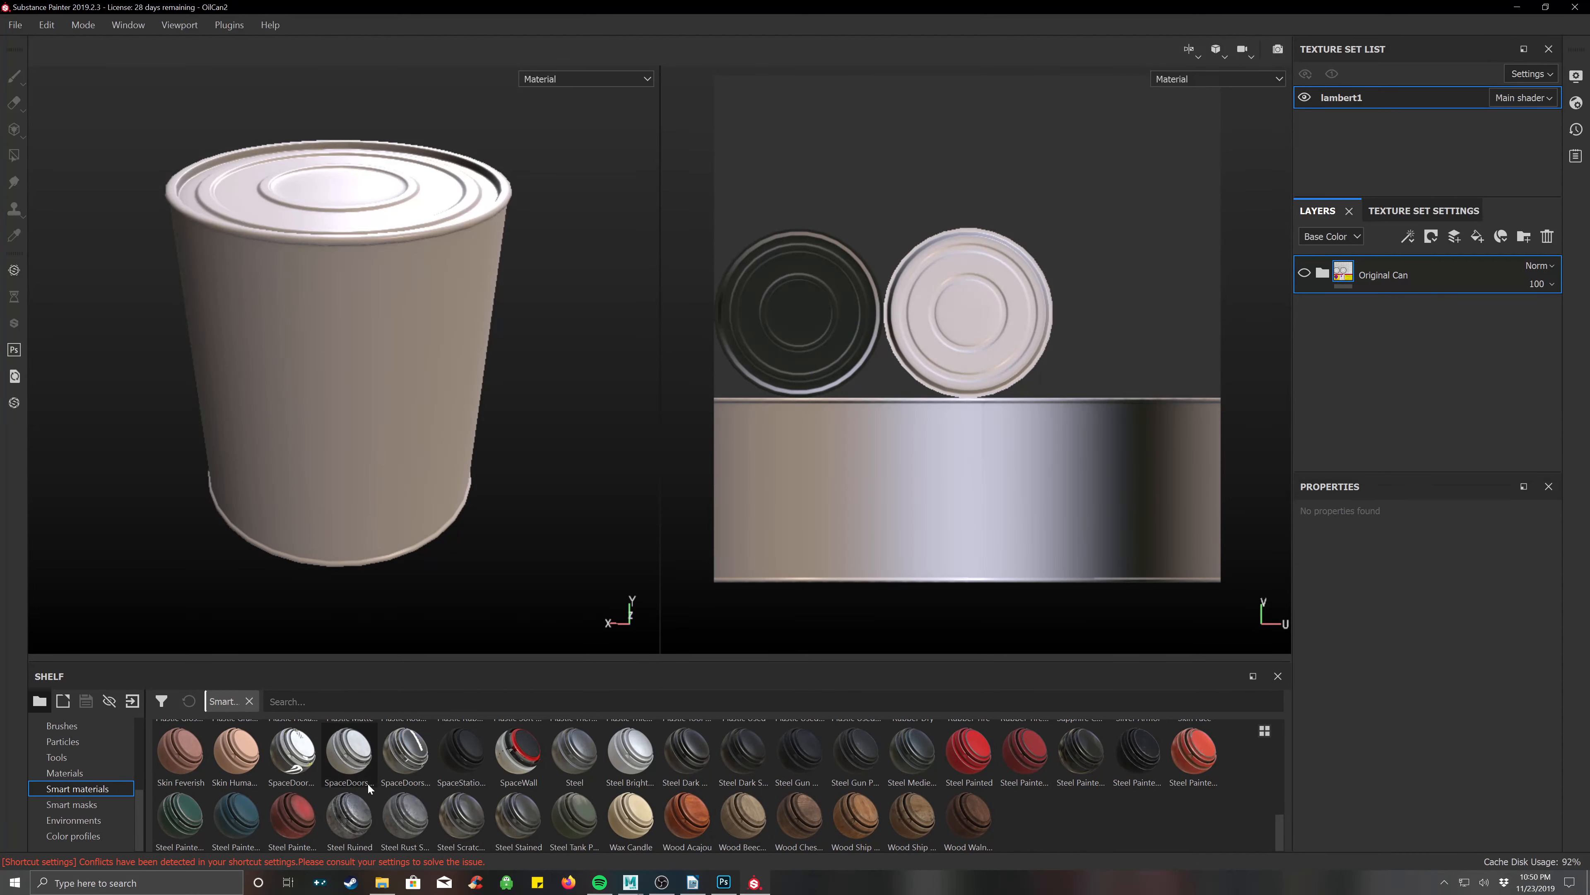
scroll(545, 785, "up", 4)
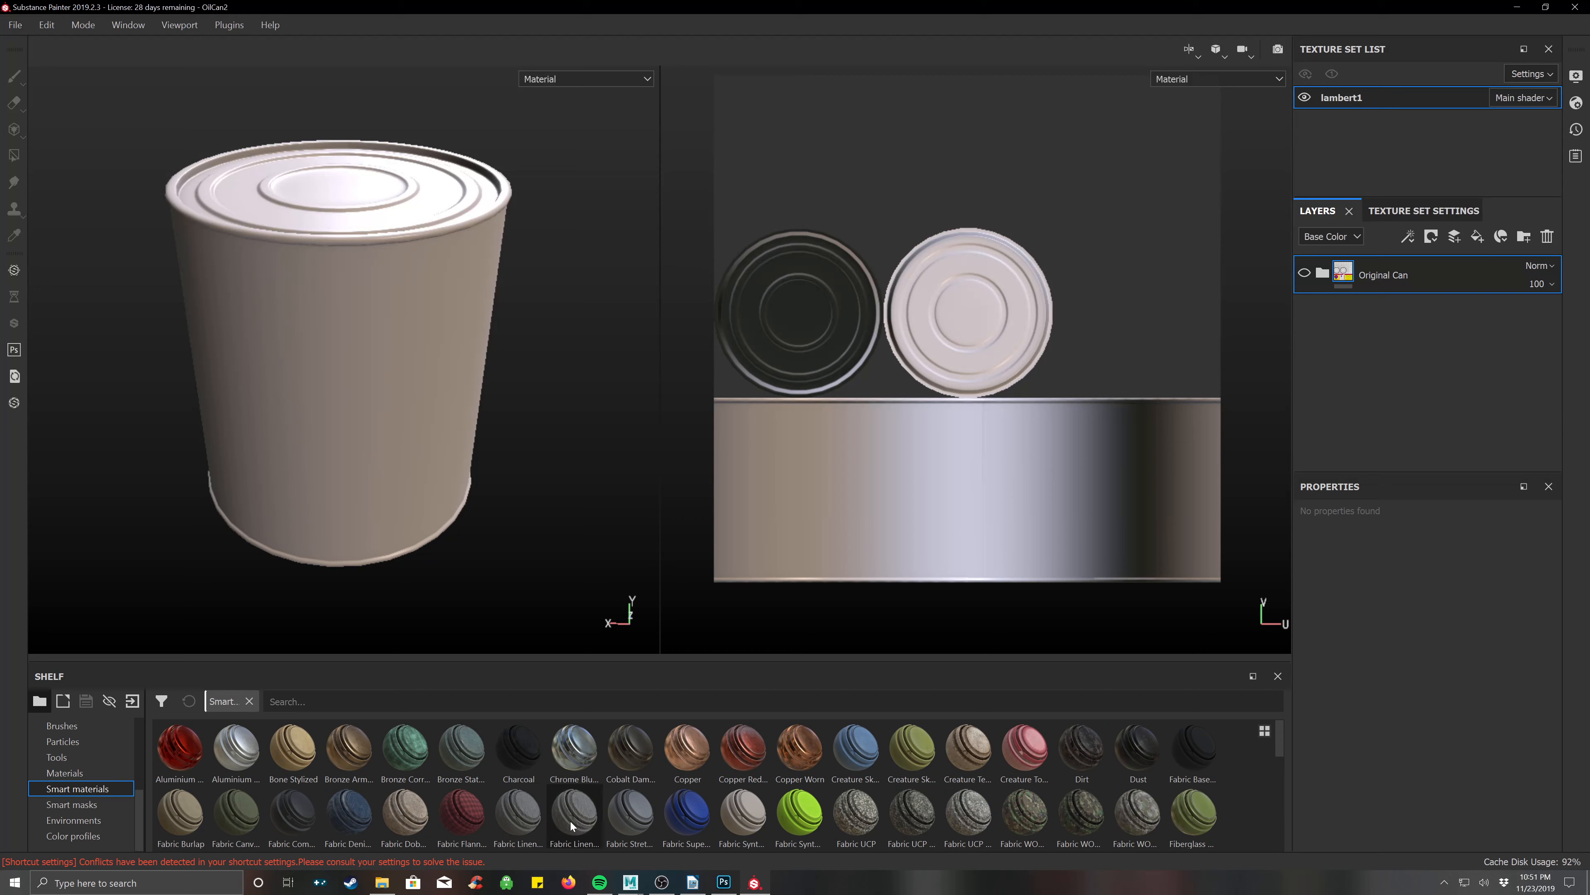
mouse_move(235, 751)
left_mouse_down()
mouse_move(1016, 590)
mouse_move(1359, 323)
mouse_move(1377, 340)
mouse_move(1377, 326)
left_mouse_up()
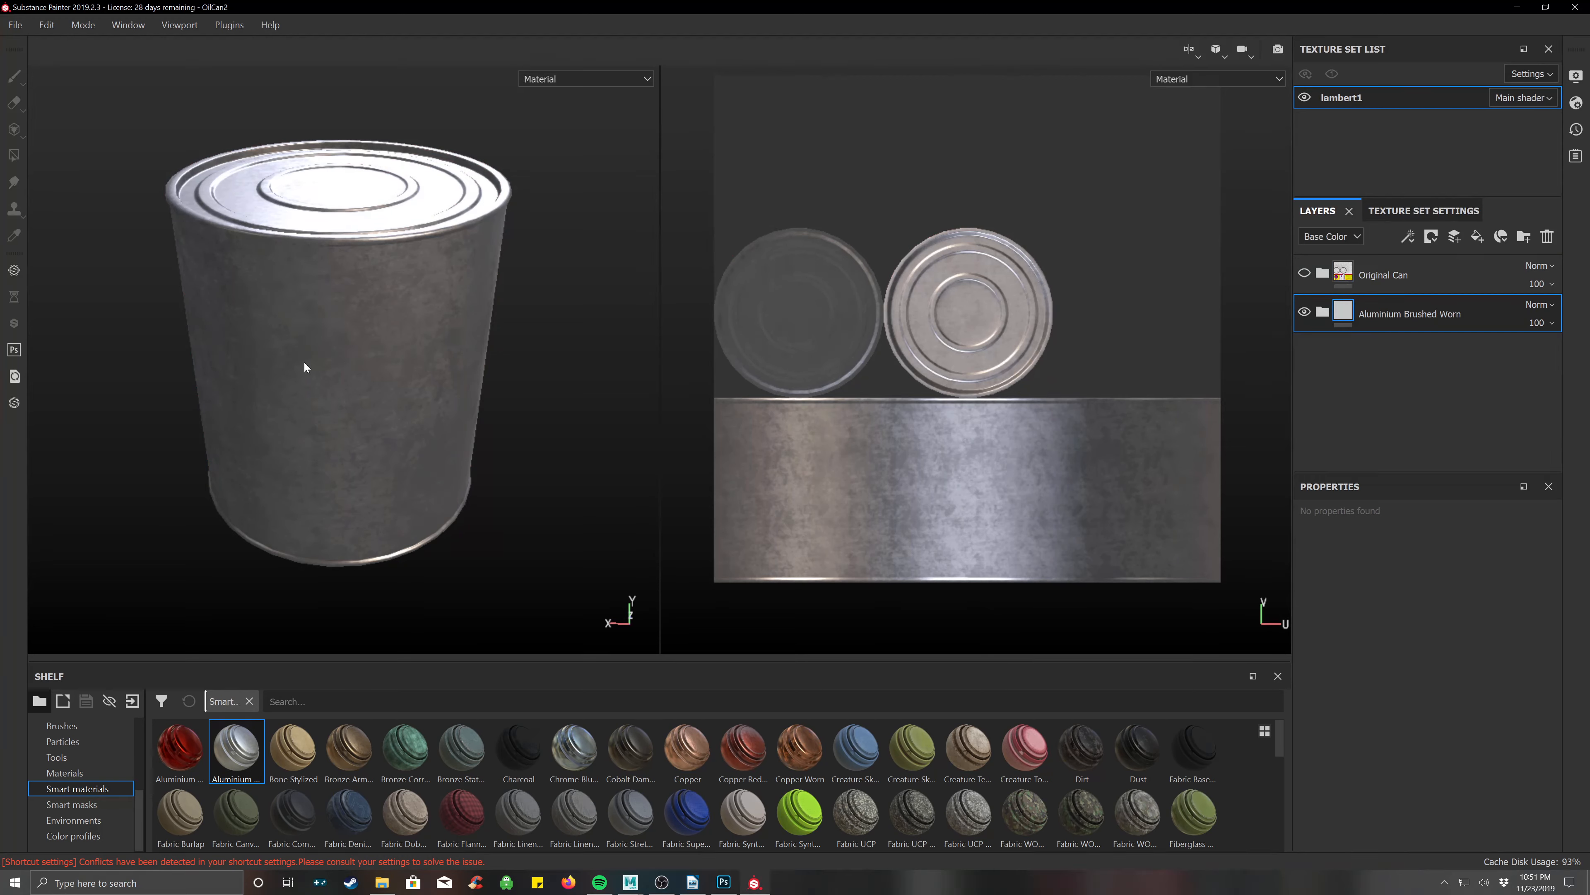
left_click_drag(441, 414, 479, 331, "alt")
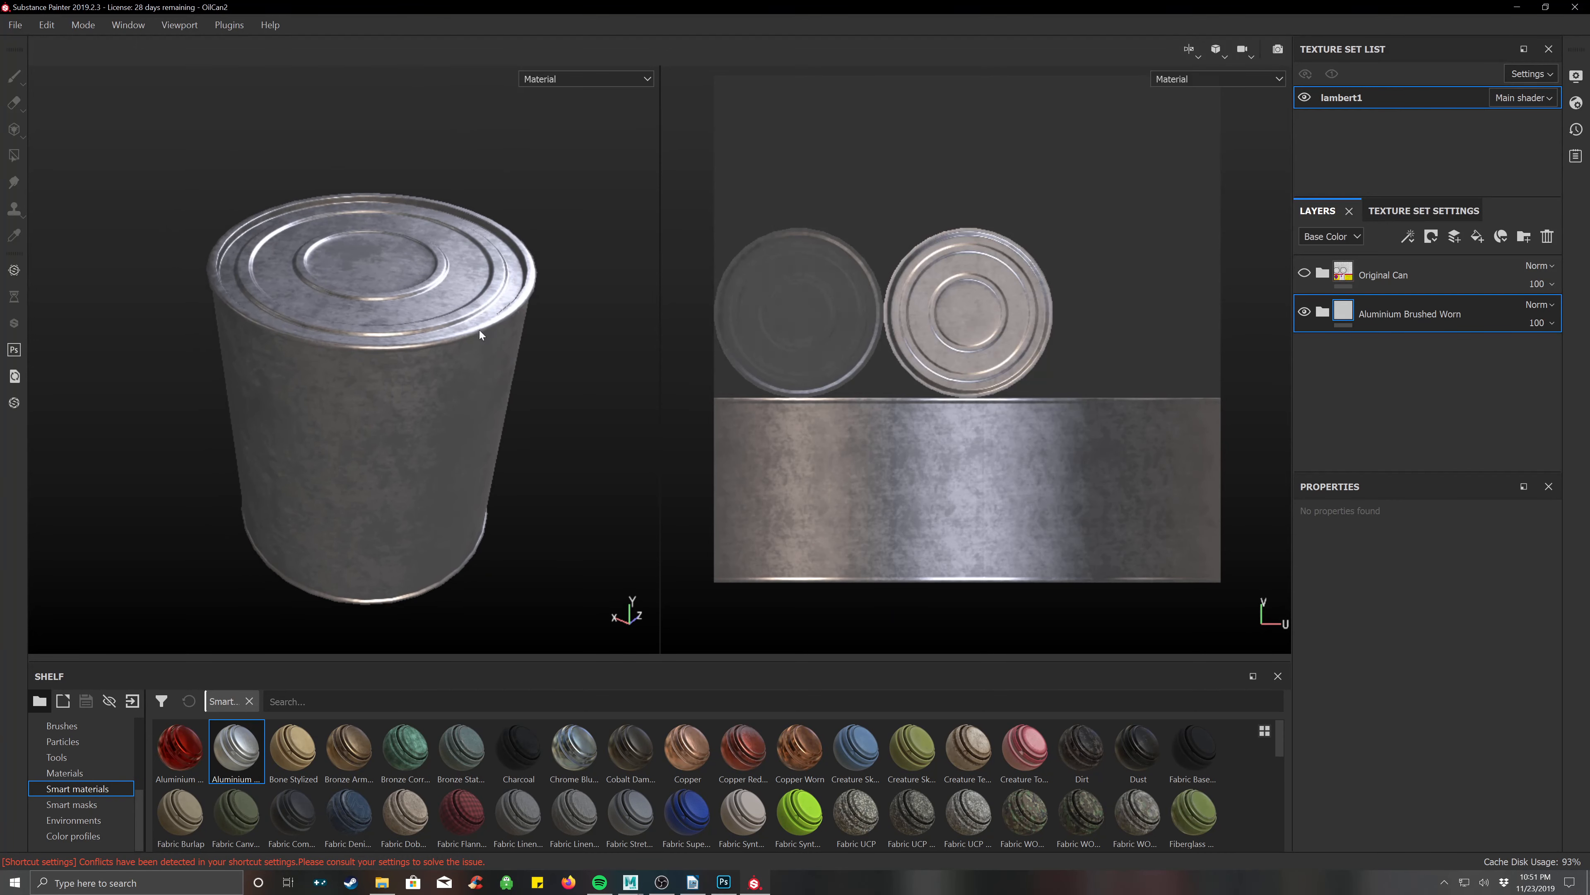
Add a fill layer above Aluminium Brushed Worn with color, height, rough and metal disabled, leaving only the normal channel active.
left_click(1477, 237)
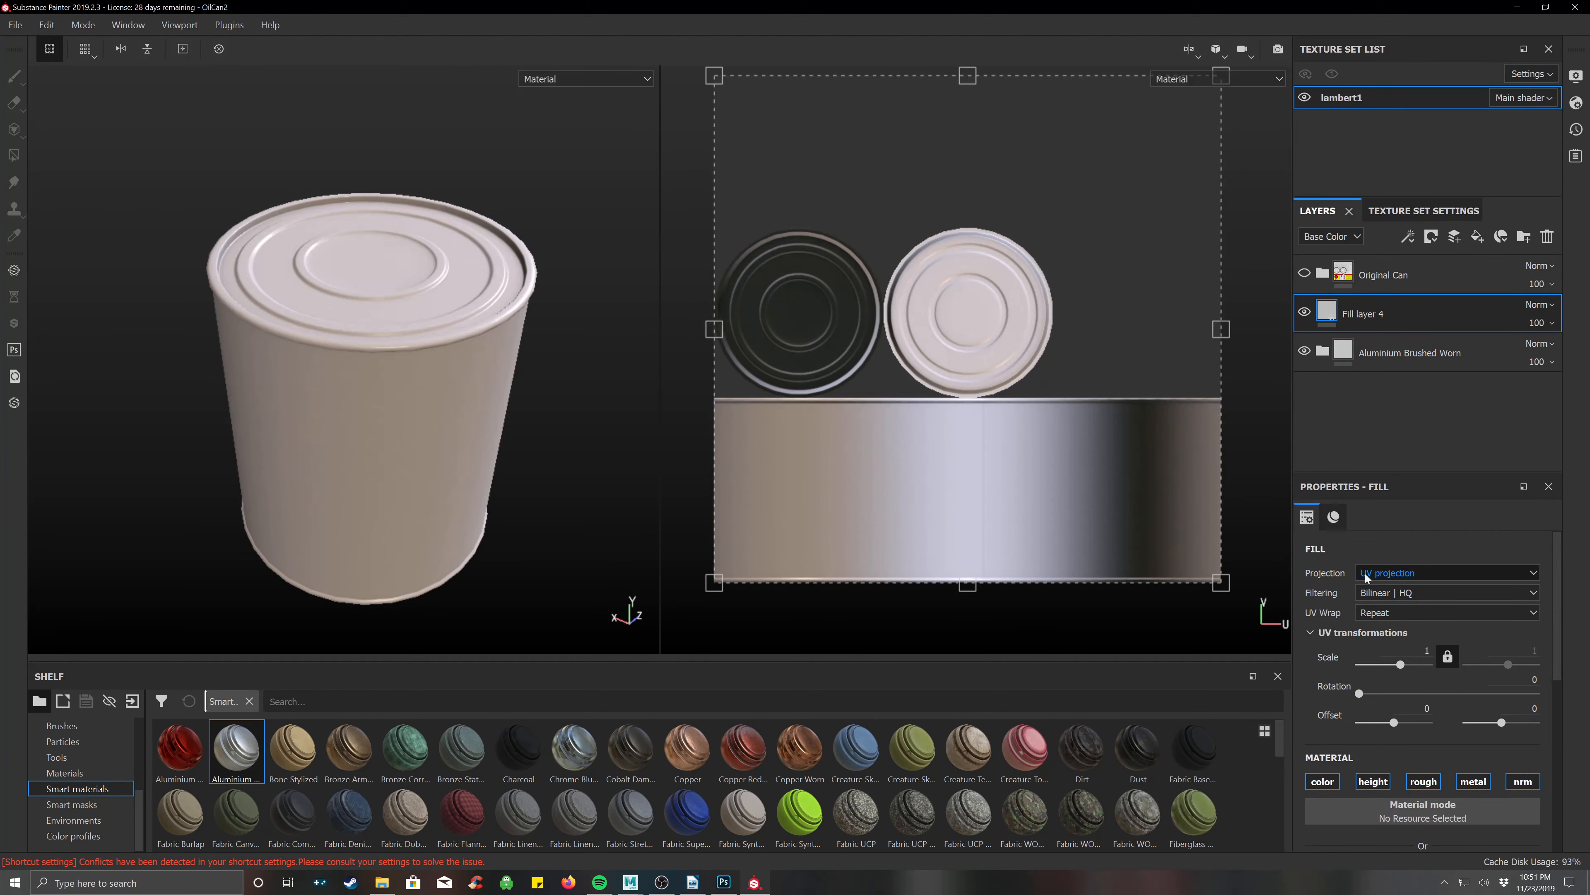
left_click(1323, 781)
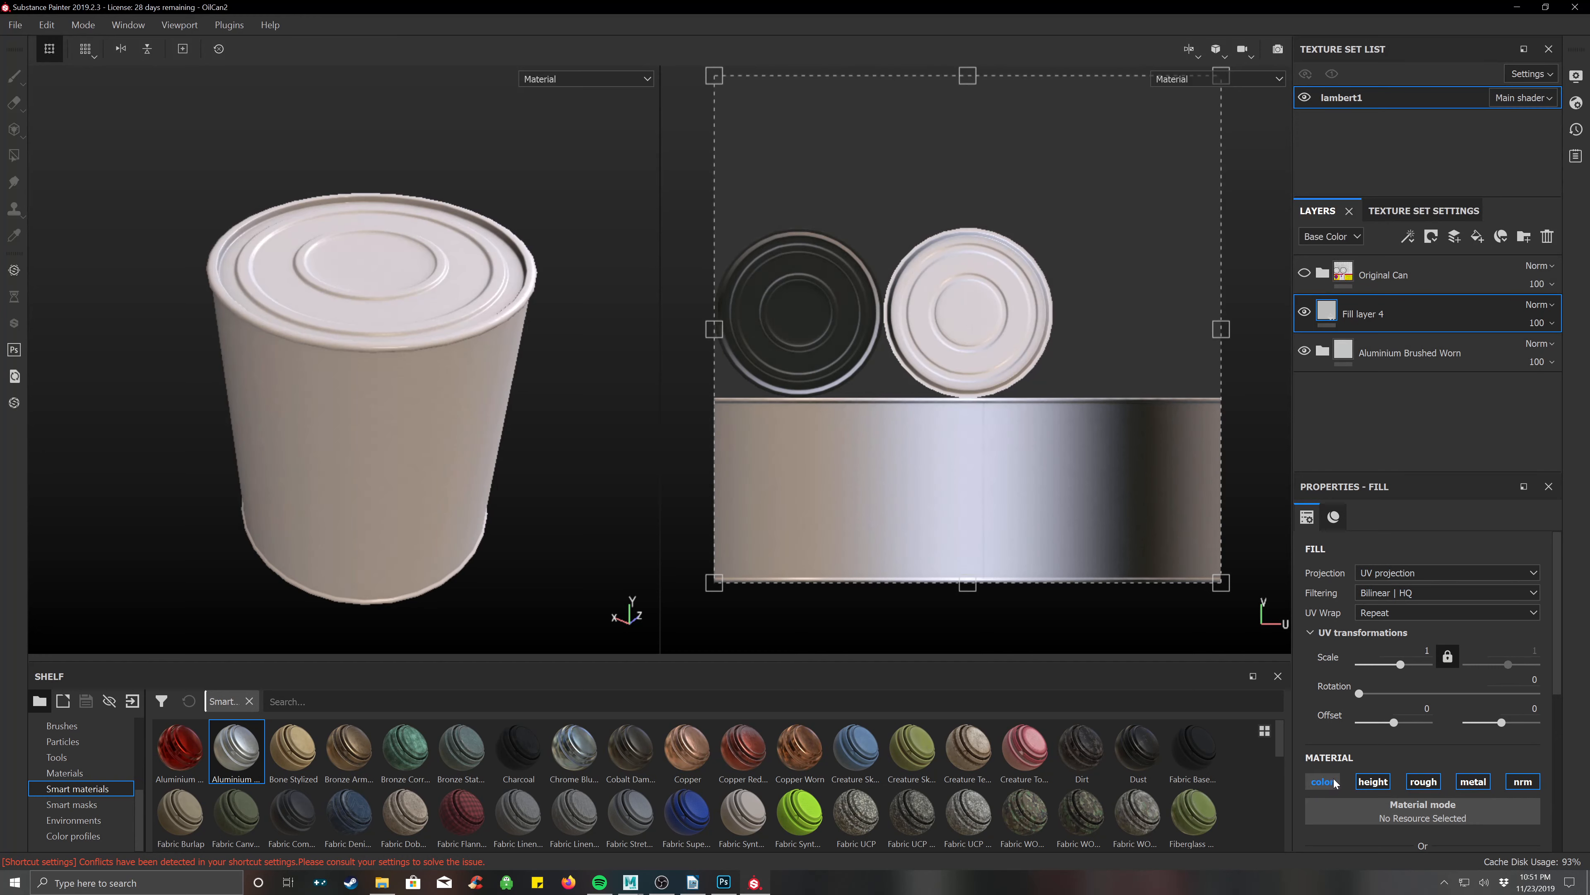
left_click(1373, 781)
left_click(1423, 781)
left_click(1473, 781)
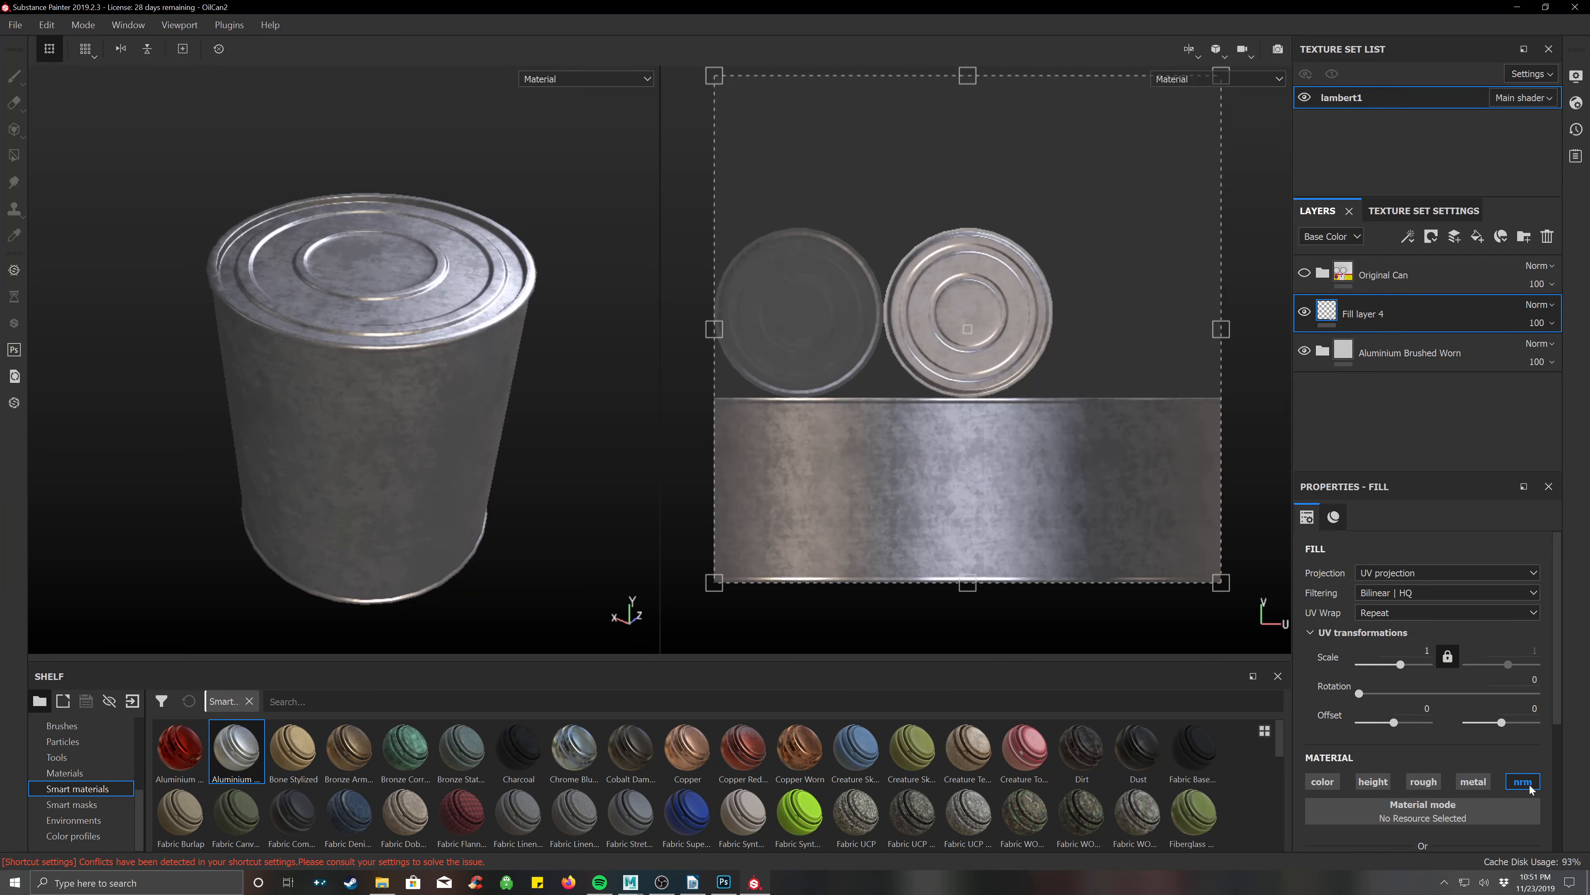
Apply Fabric Circle Half Overlap as the fill layer's normal map and shrink its UV projection to a small tile on the can's side.
scroll(1474, 825, "down", 3)
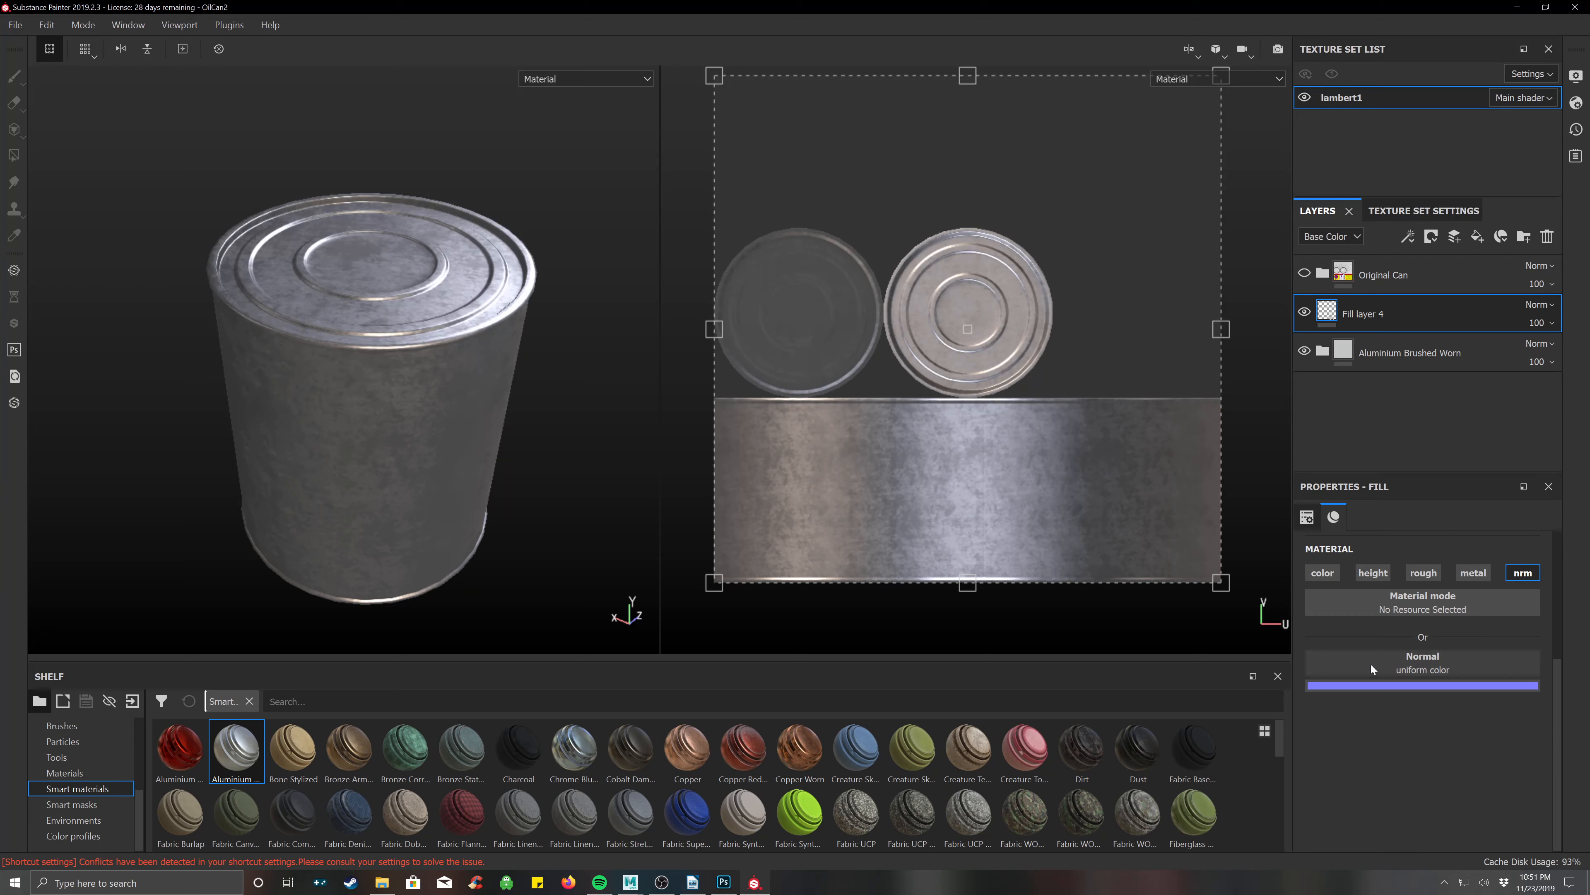
left_click(1391, 660)
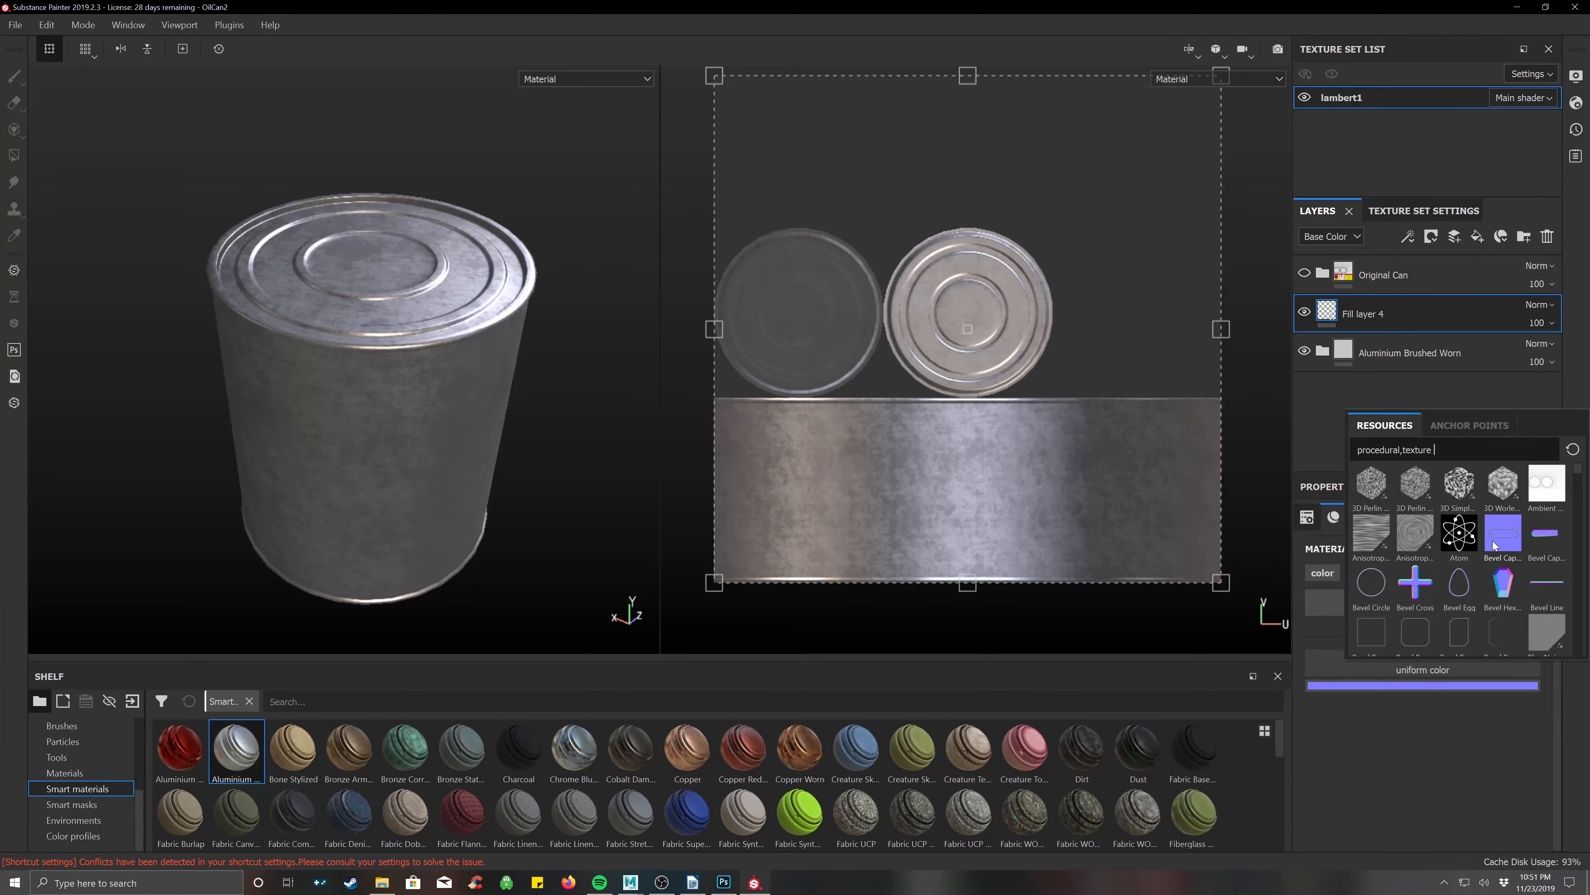
scroll(1470, 586, "down", 10)
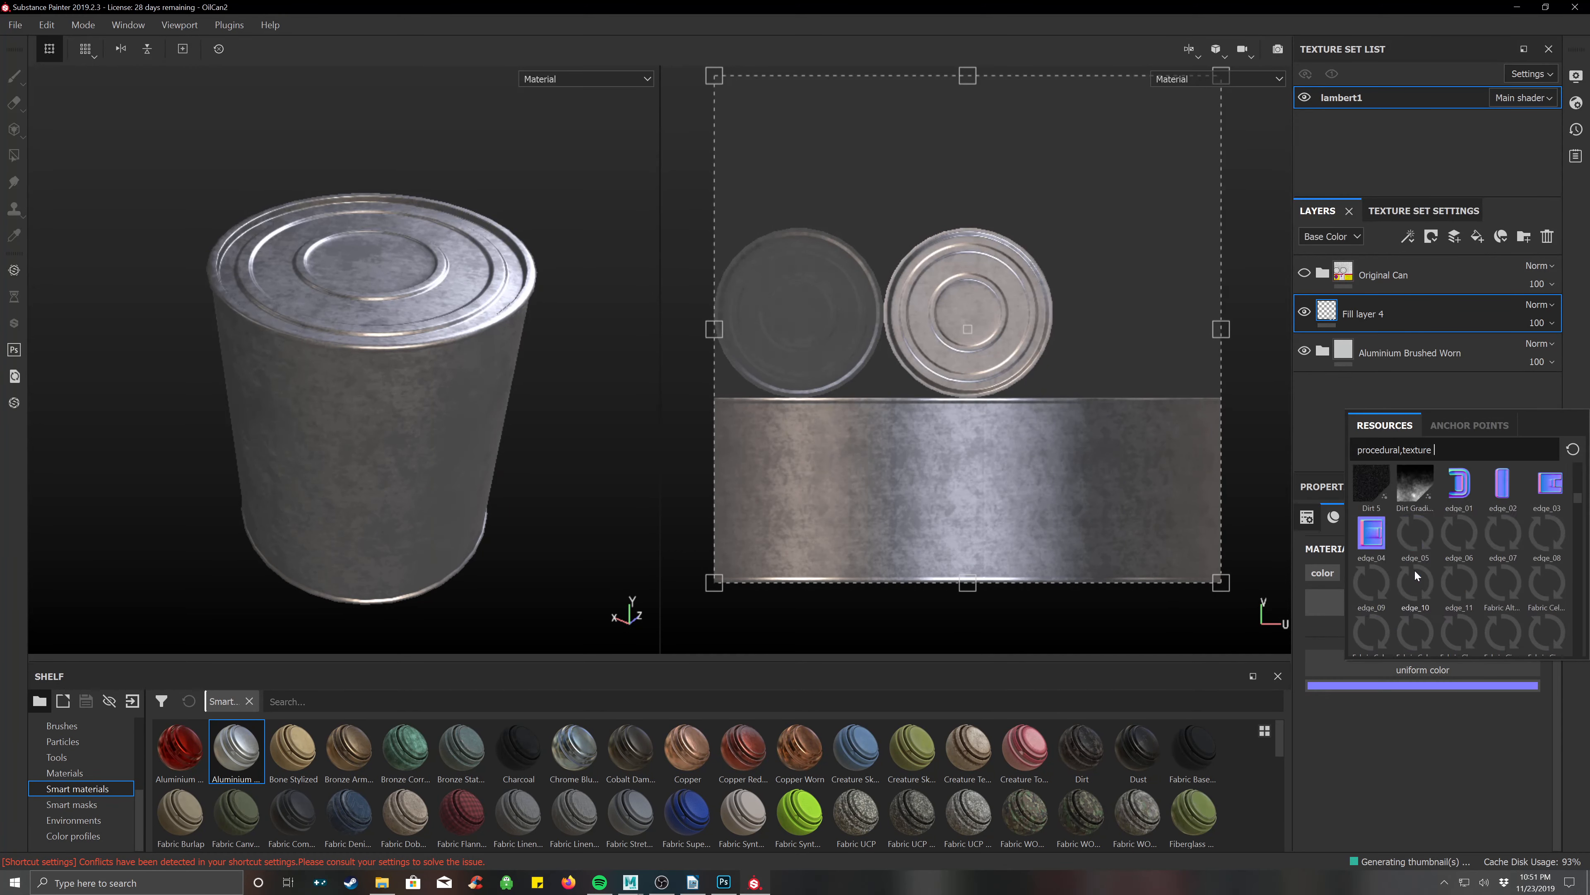
scroll(1414, 569, "up", 3)
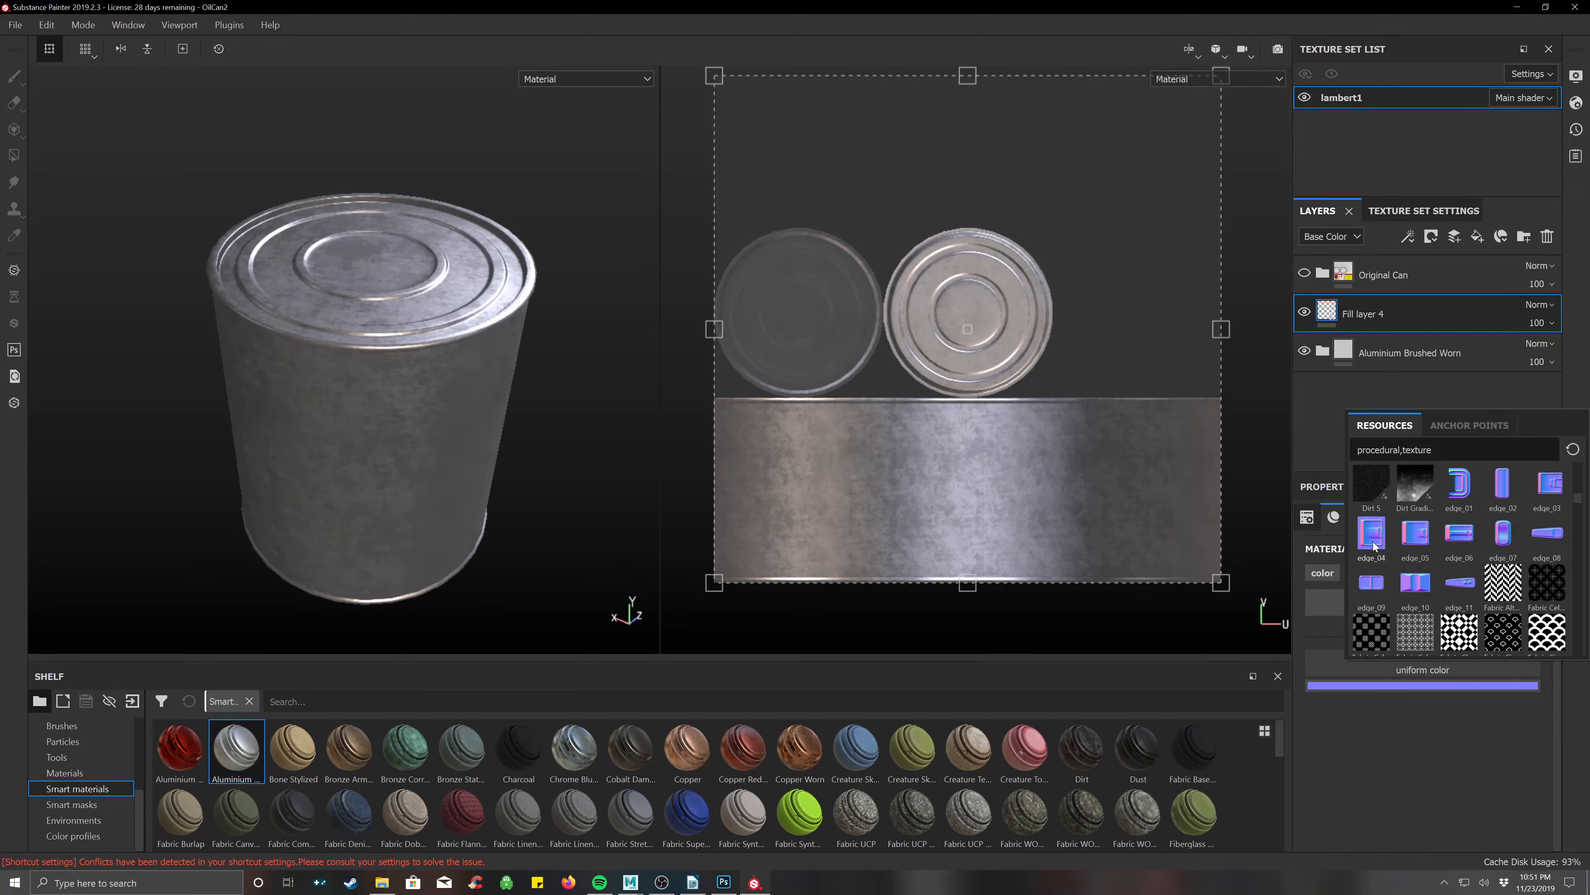
left_click(1546, 636)
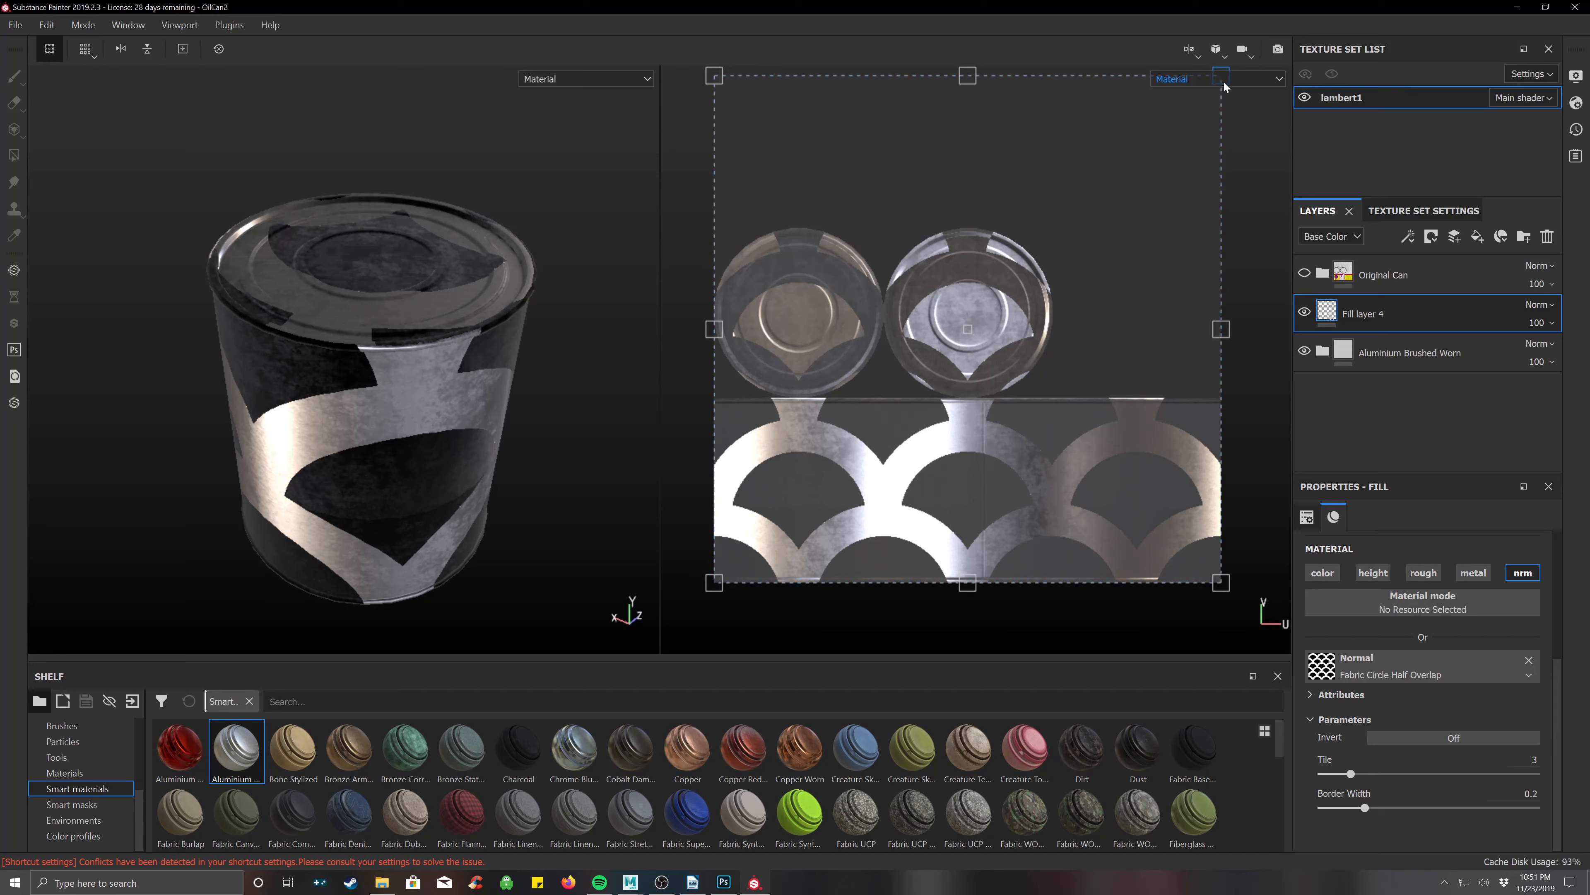
left_click_drag(714, 76, 911, 482)
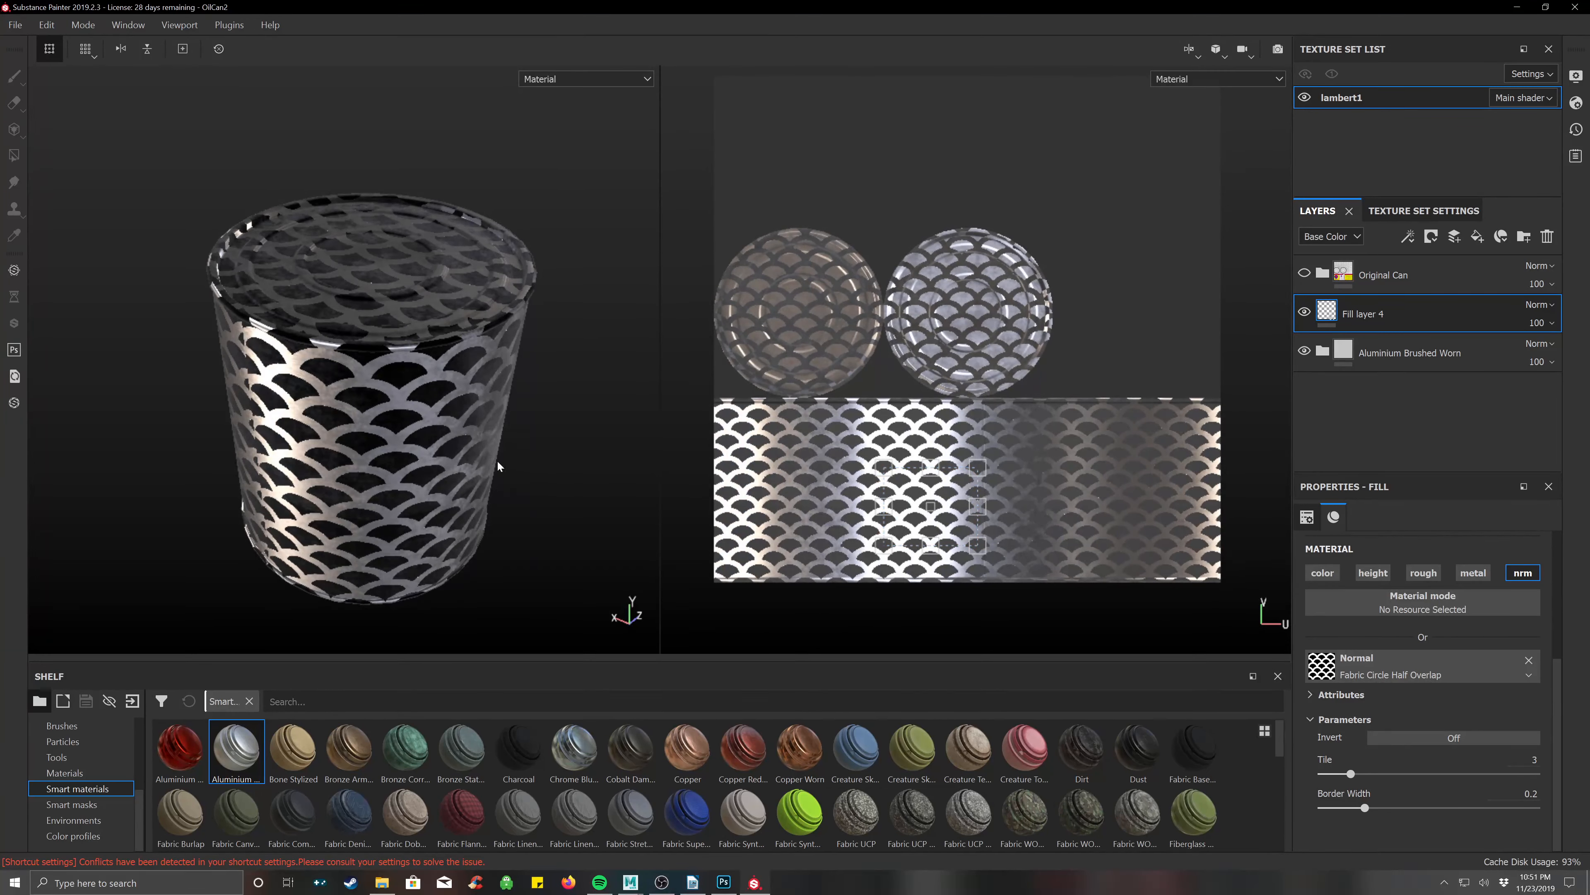
mouse_move(410, 426)
left_mouse_down("alt")
mouse_move(398, 380)
mouse_move(447, 309)
mouse_move(423, 441)
left_mouse_up("alt")
middle_click_drag(422, 440, 435, 362, "alt")
left_click_drag(435, 362, 380, 327, "alt")
right_click_drag(380, 327, 470, 251, "alt")
left_click_drag(470, 250, 427, 315, "alt")
scroll(375, 370, "up", 7)
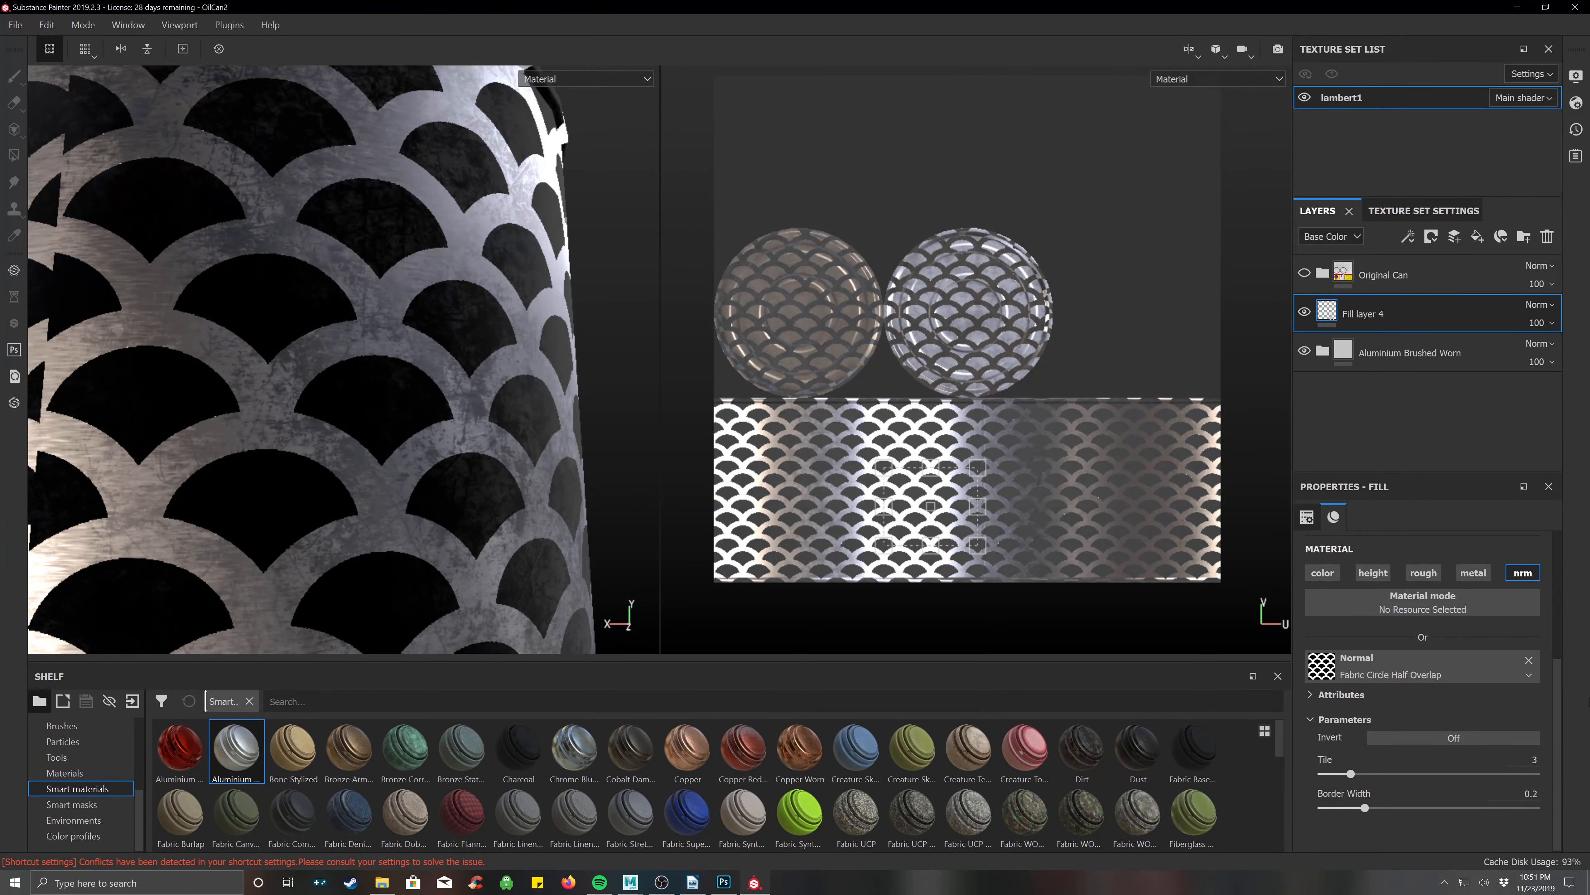
Replace the fill layer's normal map with Bevel Cross and inspect the pattern around the can.
left_click(1528, 659)
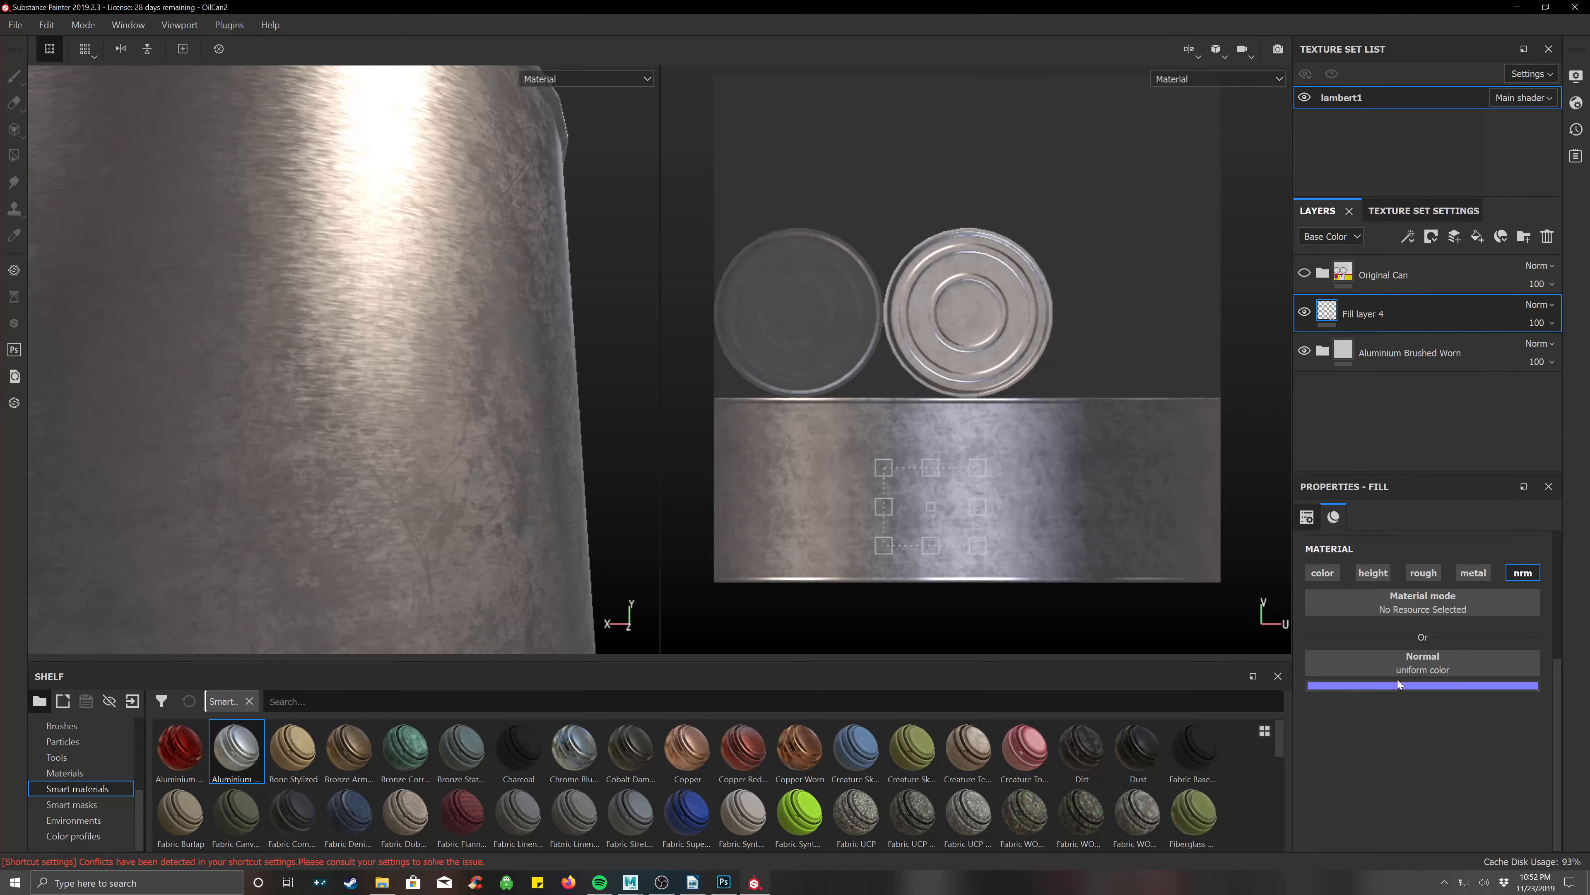
left_click(1418, 666)
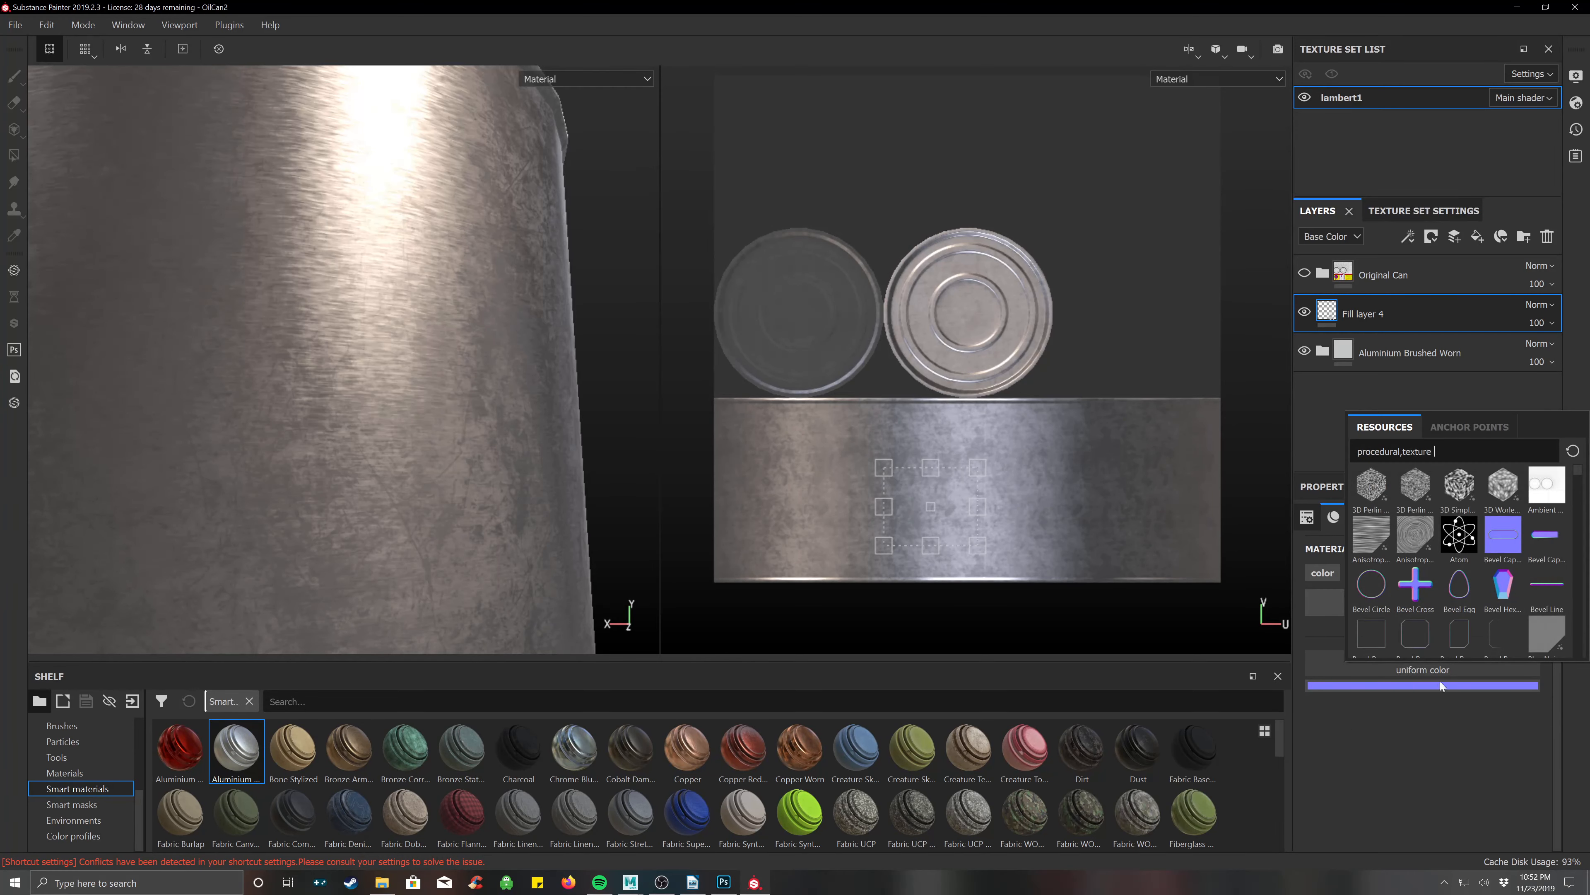
left_click(1411, 584)
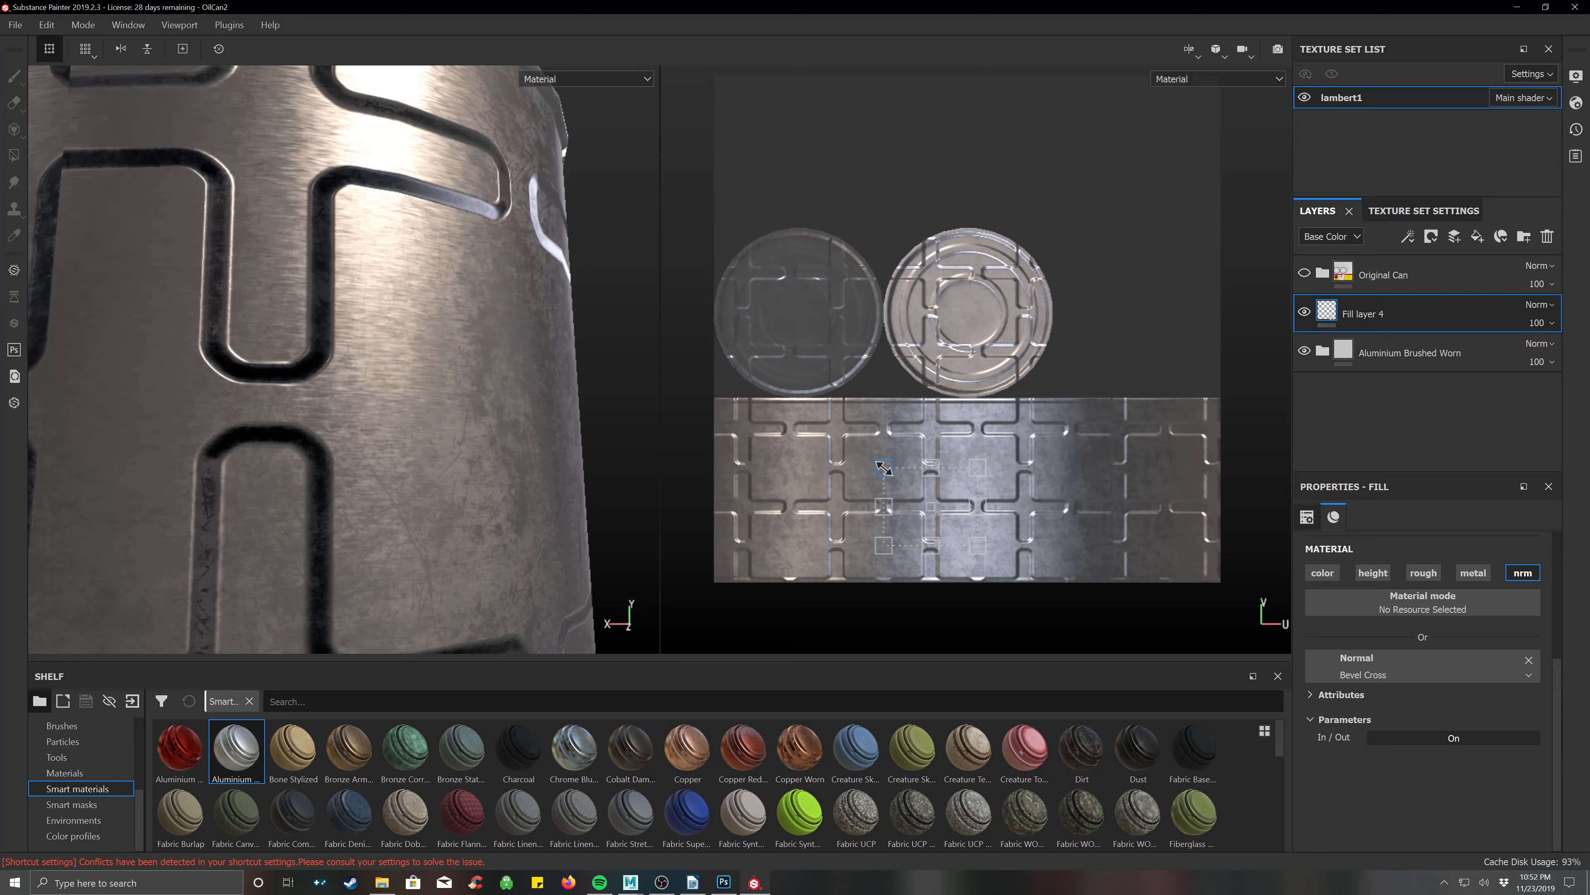
key("f")
left_click_drag(535, 369, 535, 335, "alt")
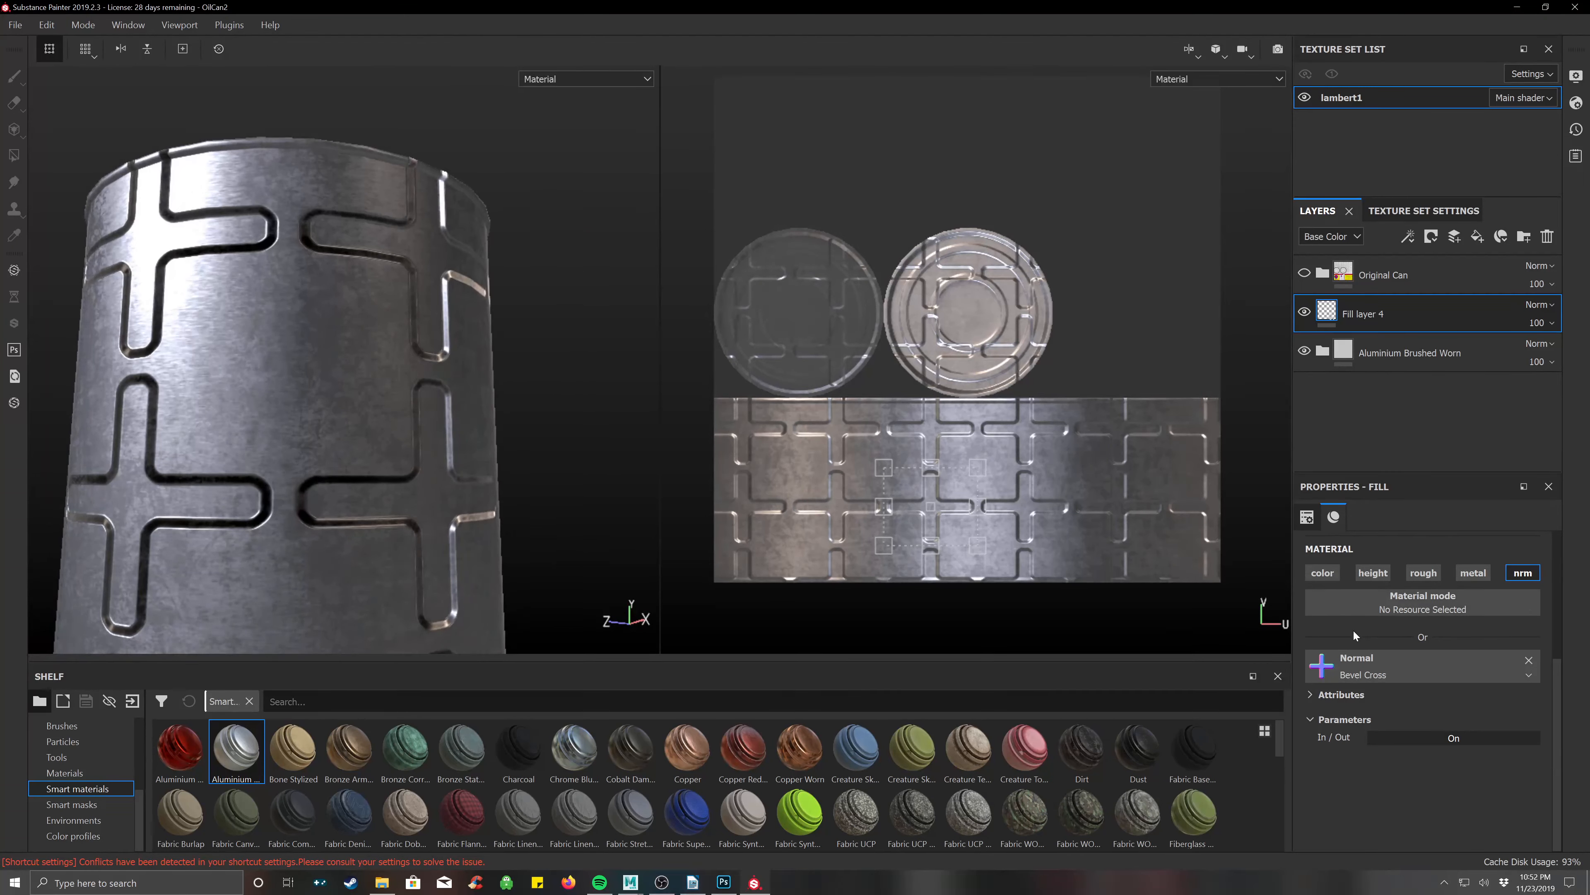
Remove the Bevel Cross normal map and browse the Hard Surfaces resources in a temporarily enlarged shelf.
left_click(1528, 661)
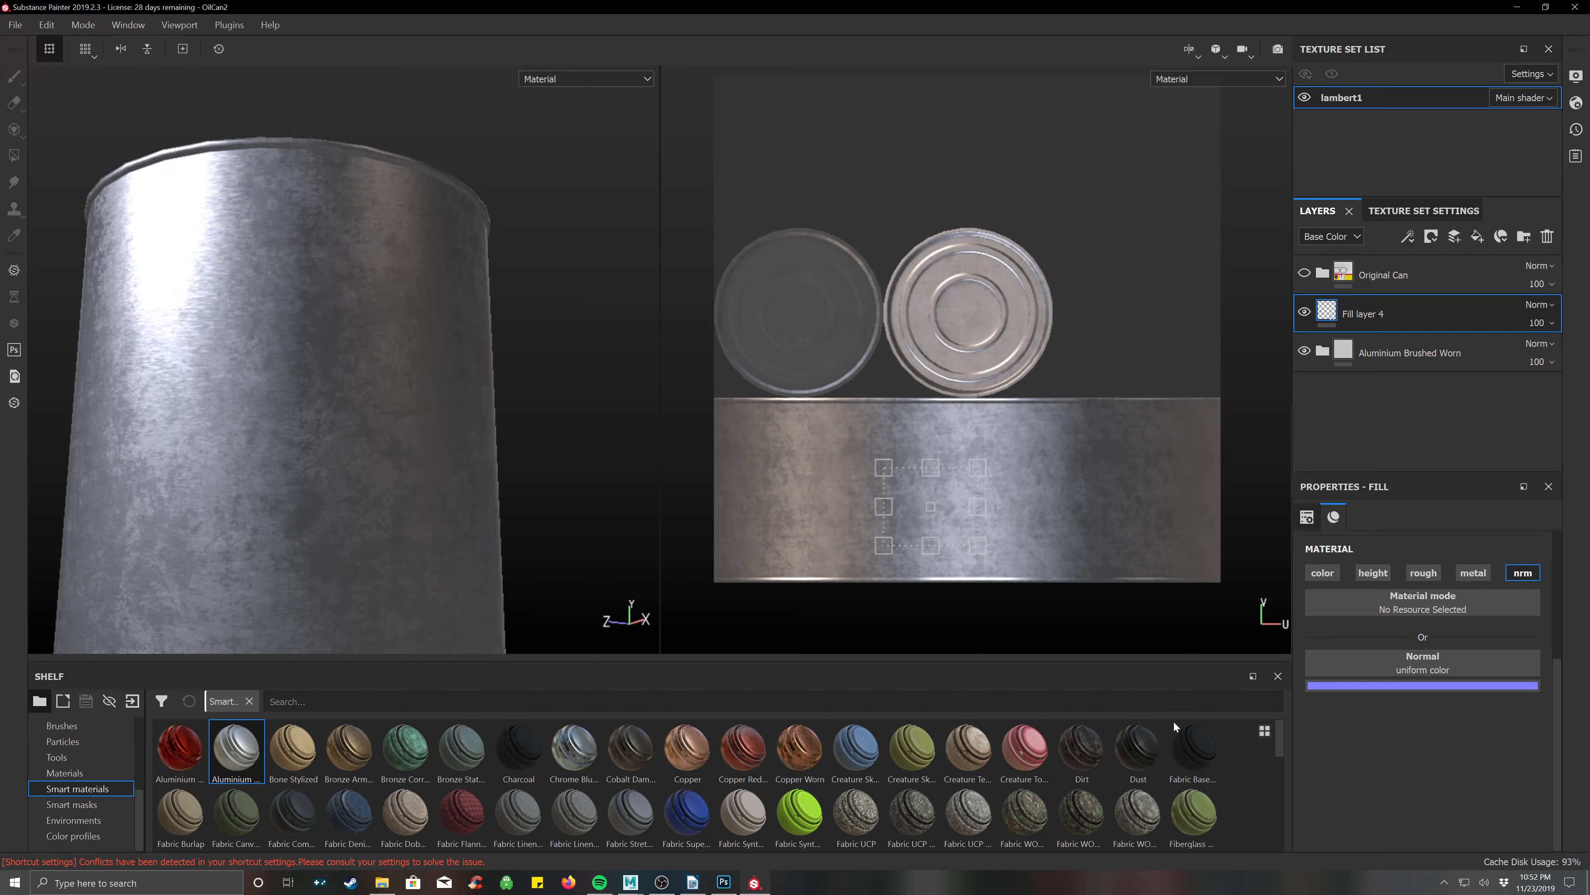
scroll(63, 755, "up", 2)
left_click(87, 741)
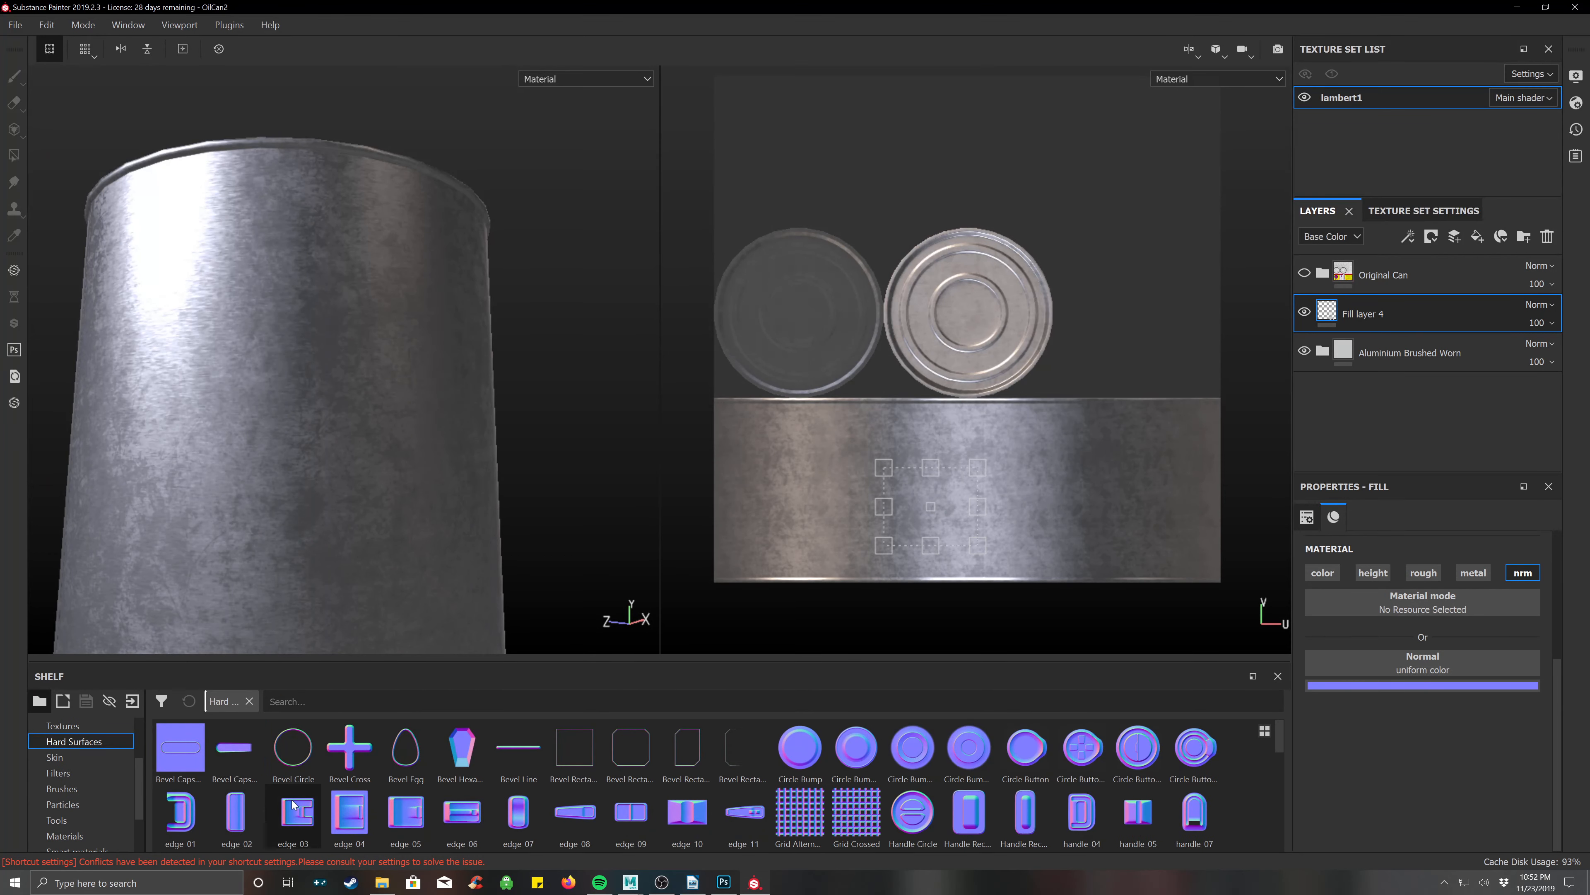
left_click_drag(771, 662, 782, 561)
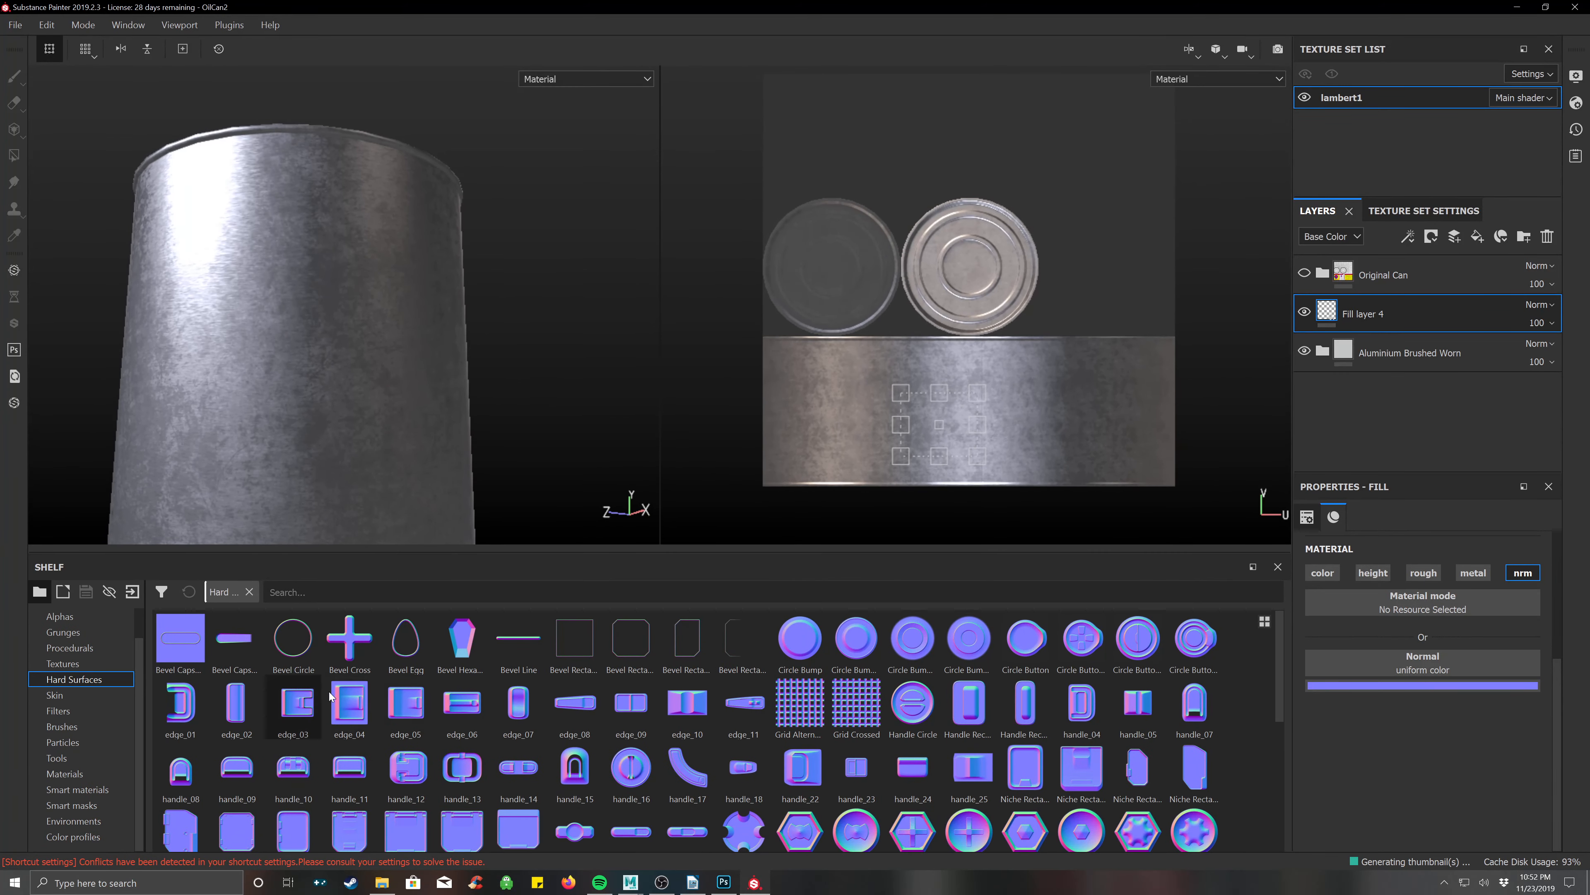
scroll(762, 769, "down", 5)
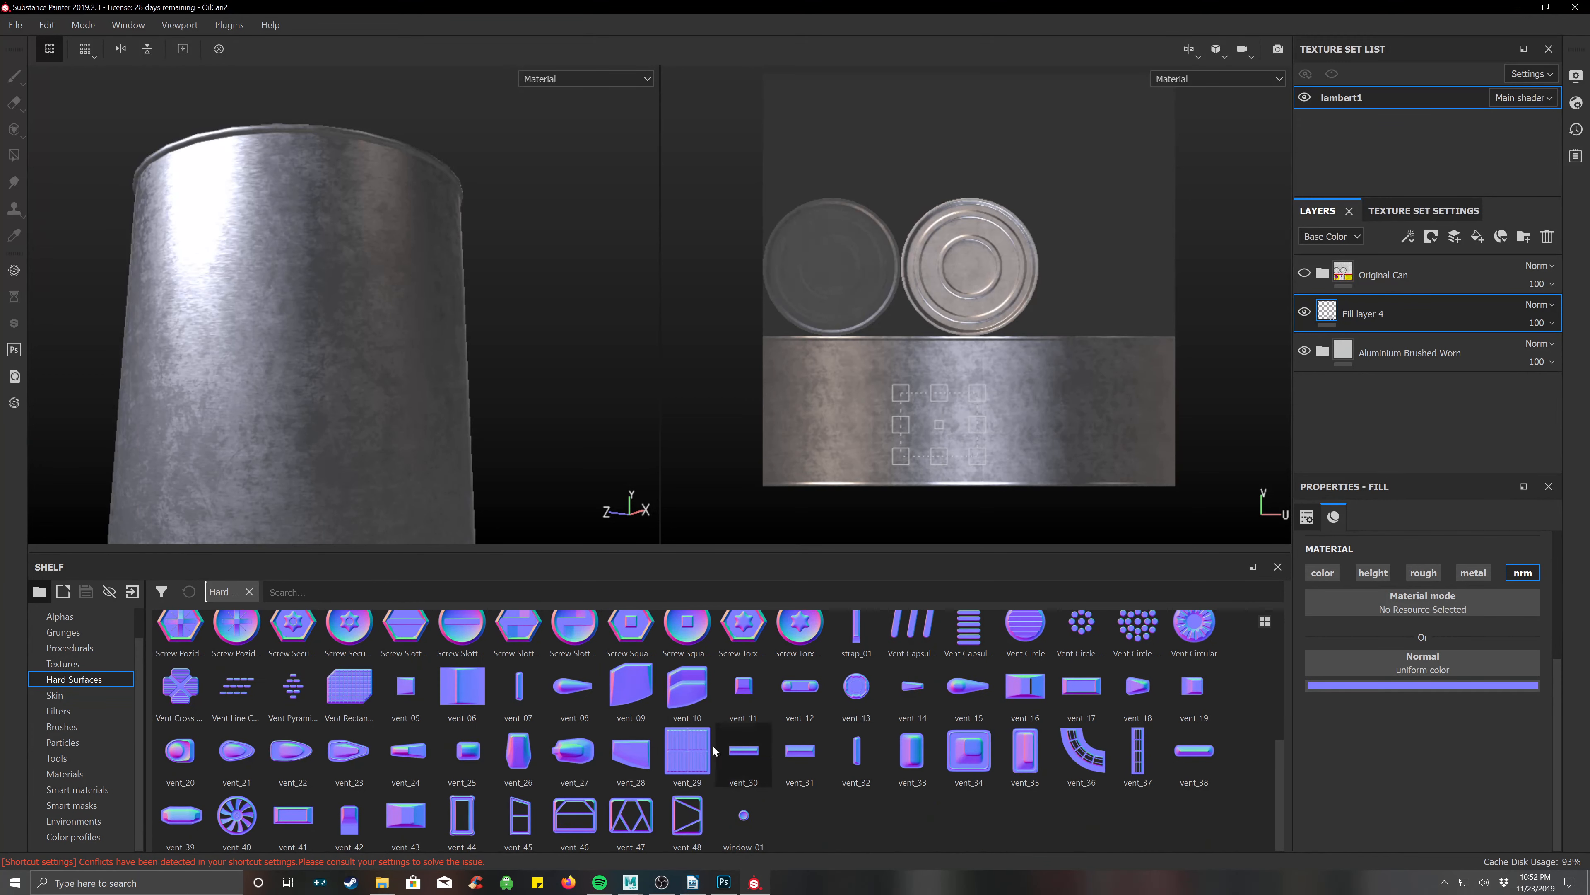
scroll(849, 772, "up", 5)
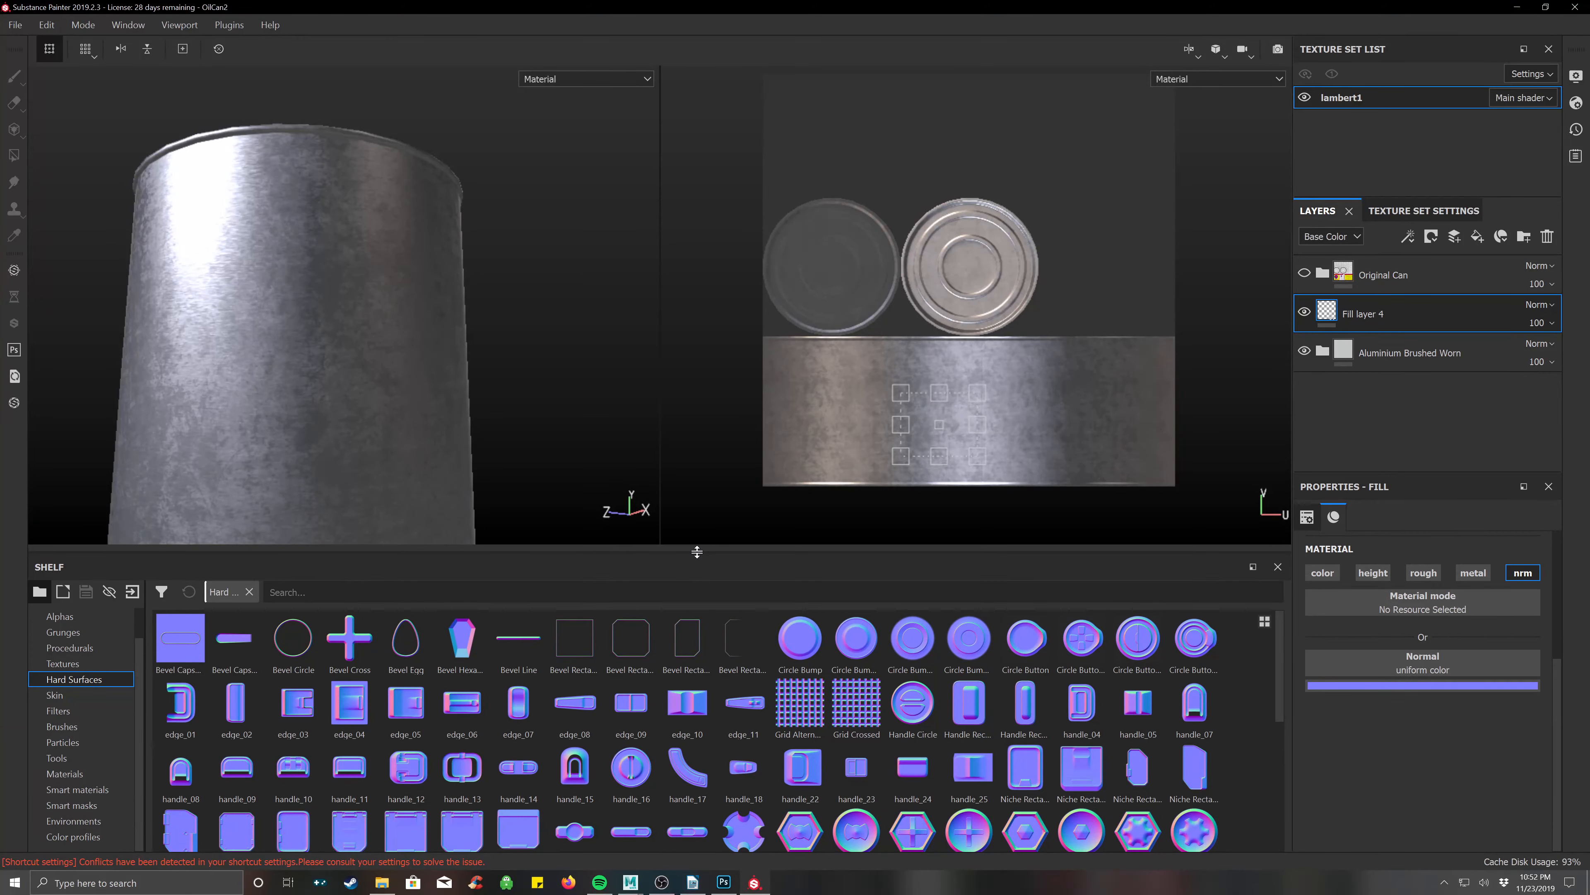
left_click_drag(697, 551, 720, 666)
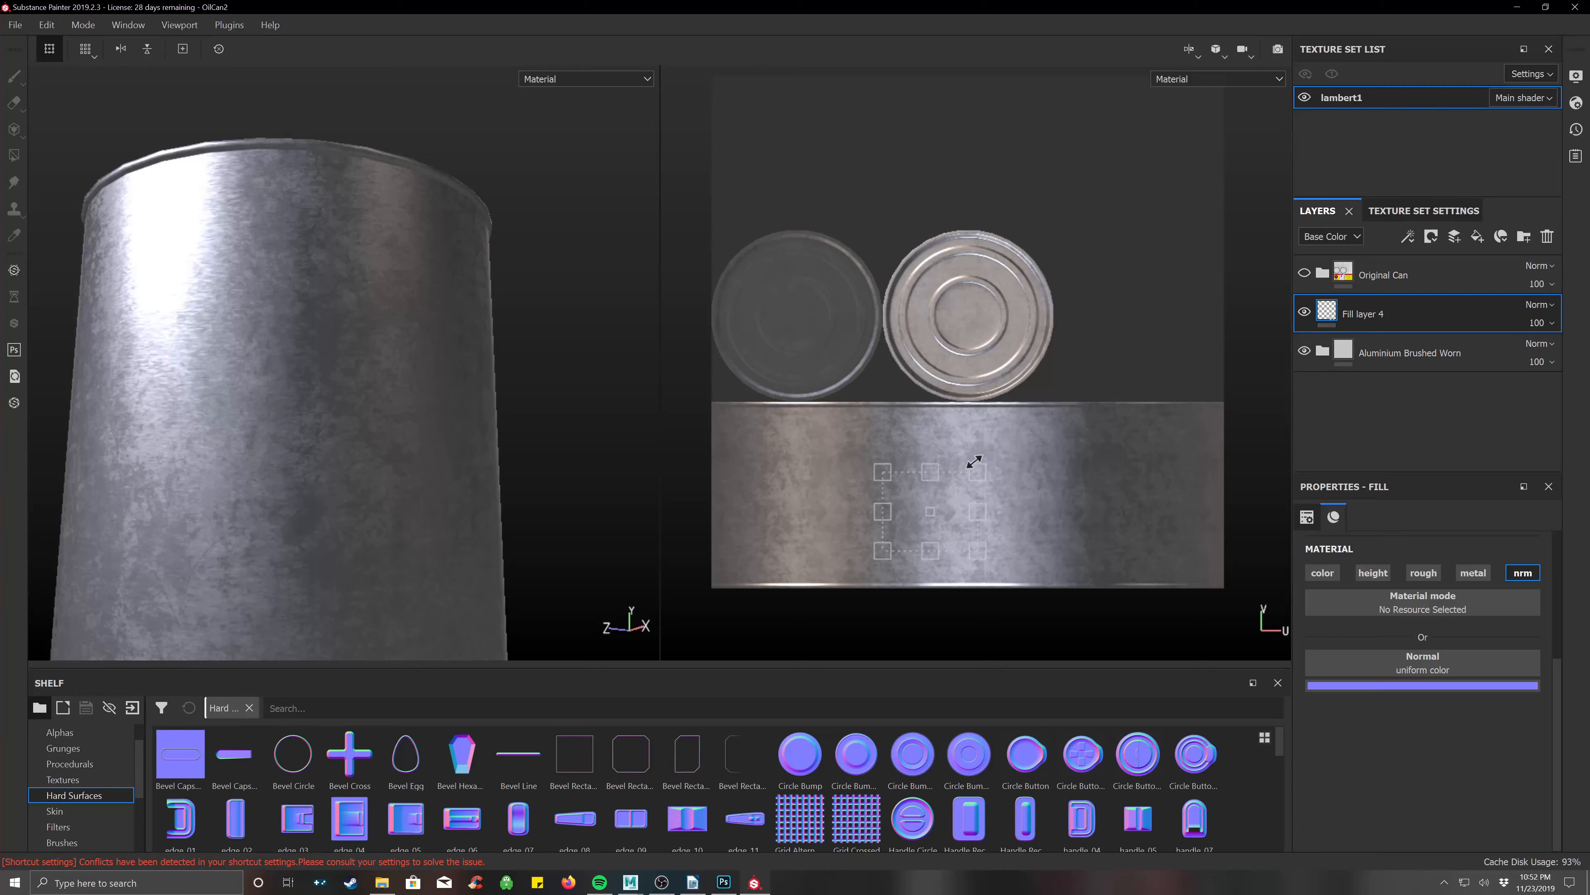
Enlarge the fill layer's UV projection frame and delete Fill layer 4.
left_click_drag(976, 471, 1215, 50)
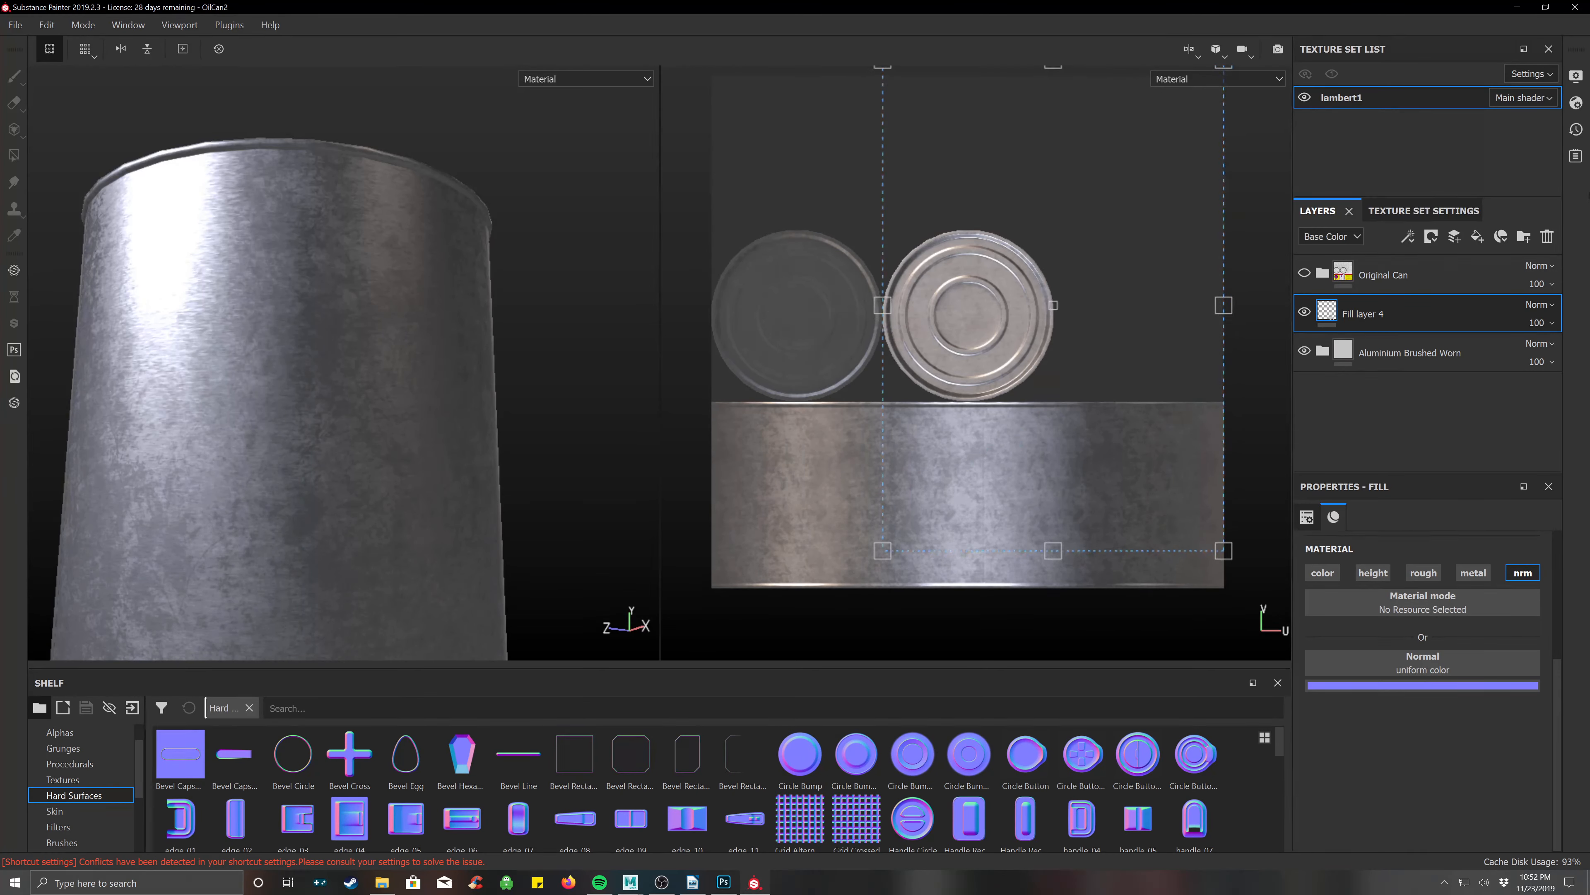
left_click(1548, 236)
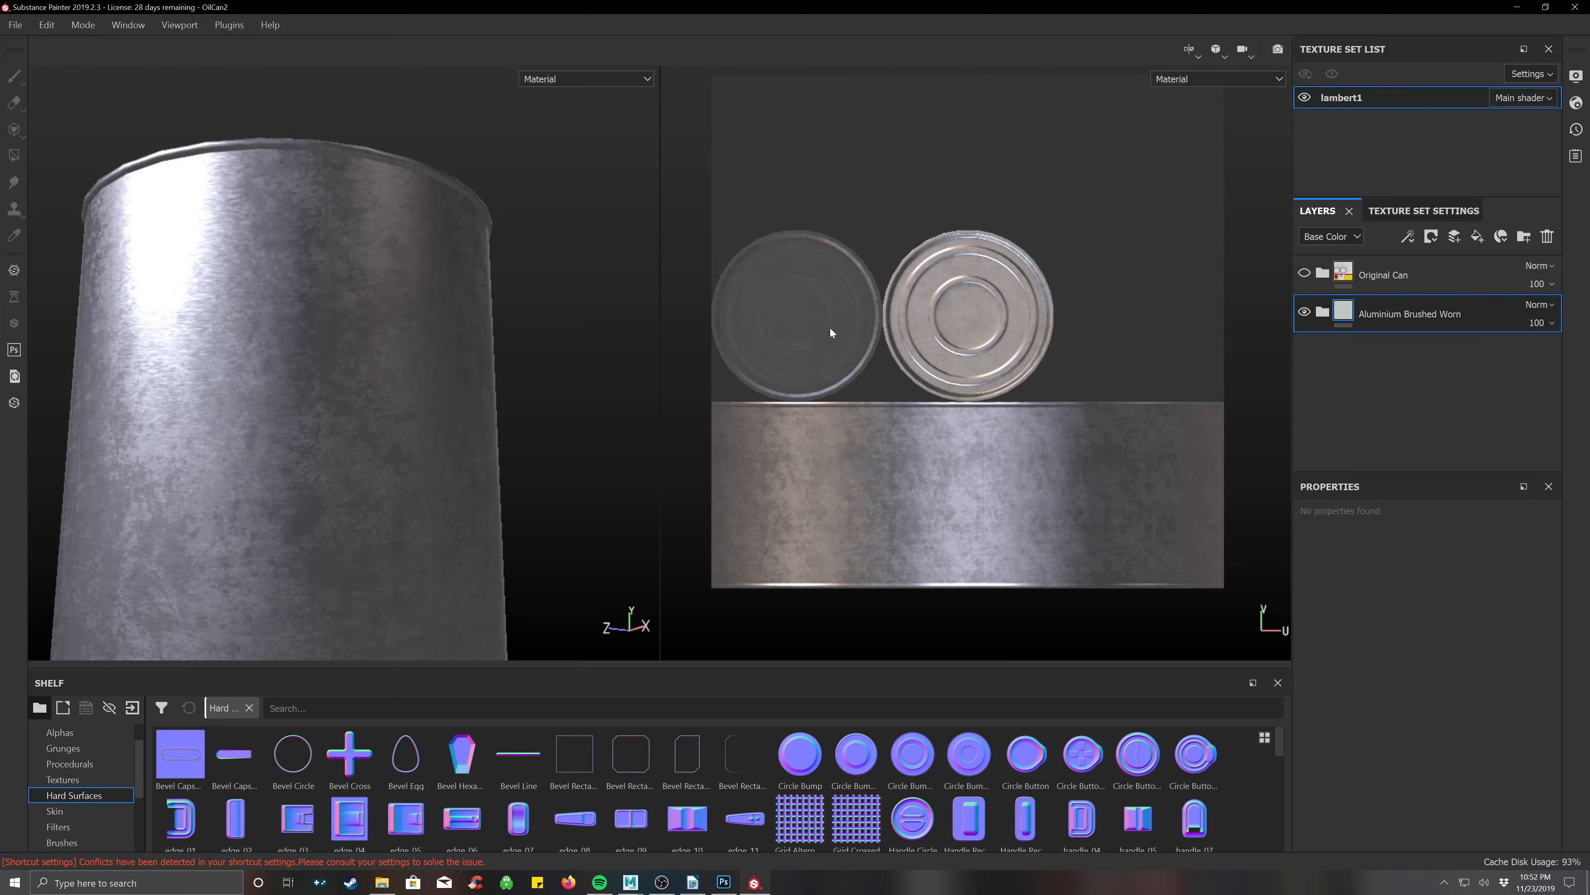
middle_click_drag(1015, 308, 1006, 379, "alt")
scroll(1005, 359, "down", 2)
scroll(452, 354, "down", 1)
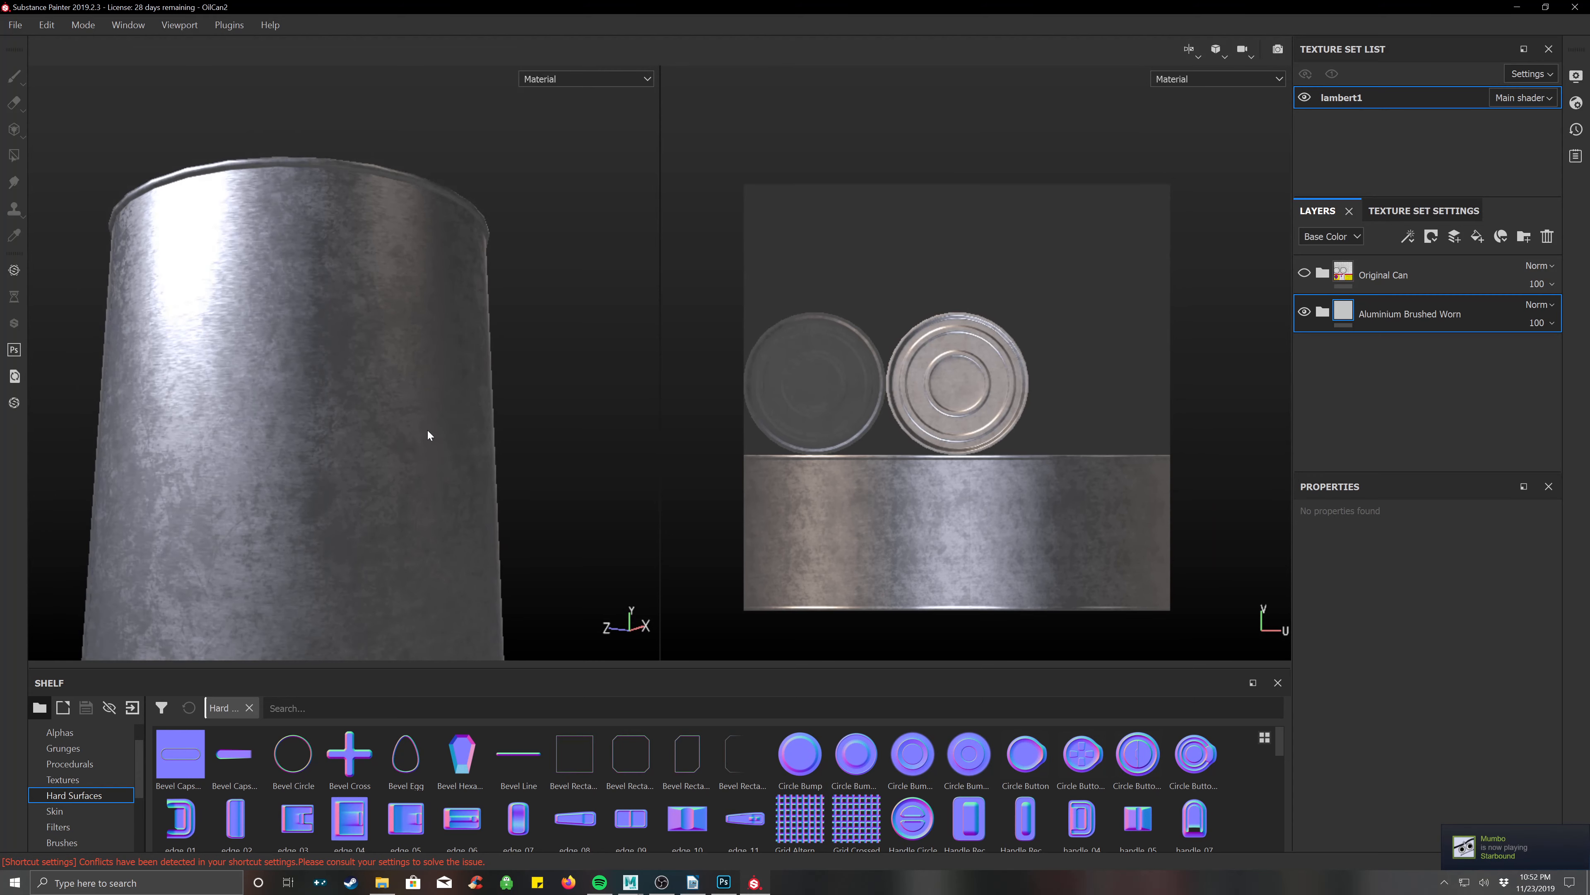
middle_click_drag(431, 435, 443, 324, "alt")
left_click_drag(441, 335, 419, 426, "alt")
mouse_move(463, 296)
middle_mouse_down("alt")
mouse_move(492, 397)
mouse_move(493, 372)
middle_mouse_up("alt")
scroll(482, 384, "down", 1)
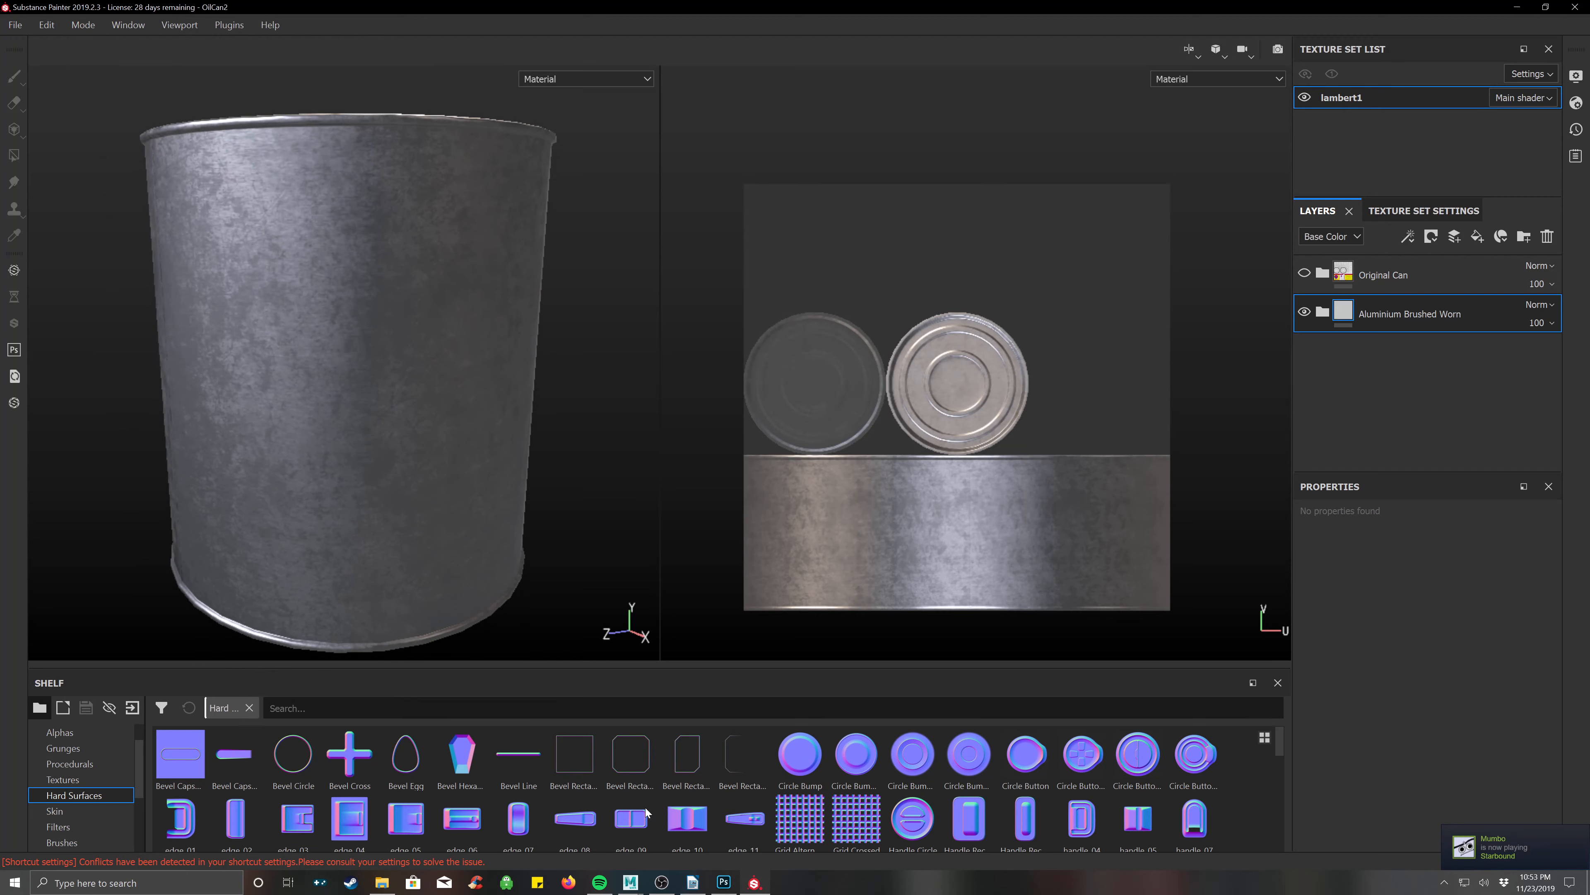
Switch to Maya and open the UV Editor for the Can_low mesh.
left_click(630, 891)
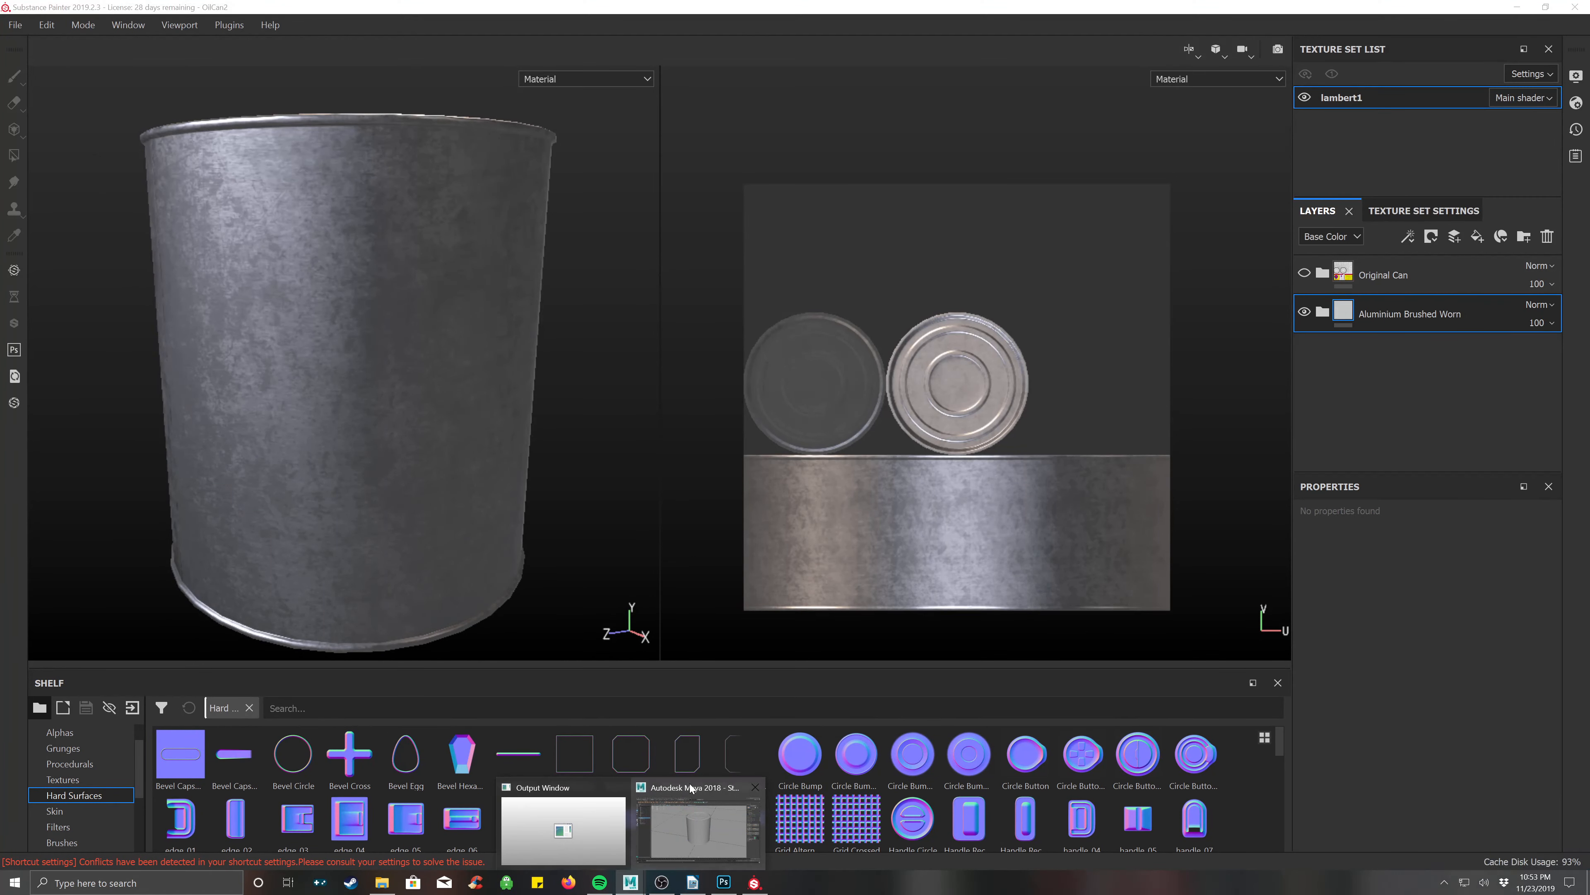
left_click(694, 790)
left_click(782, 433)
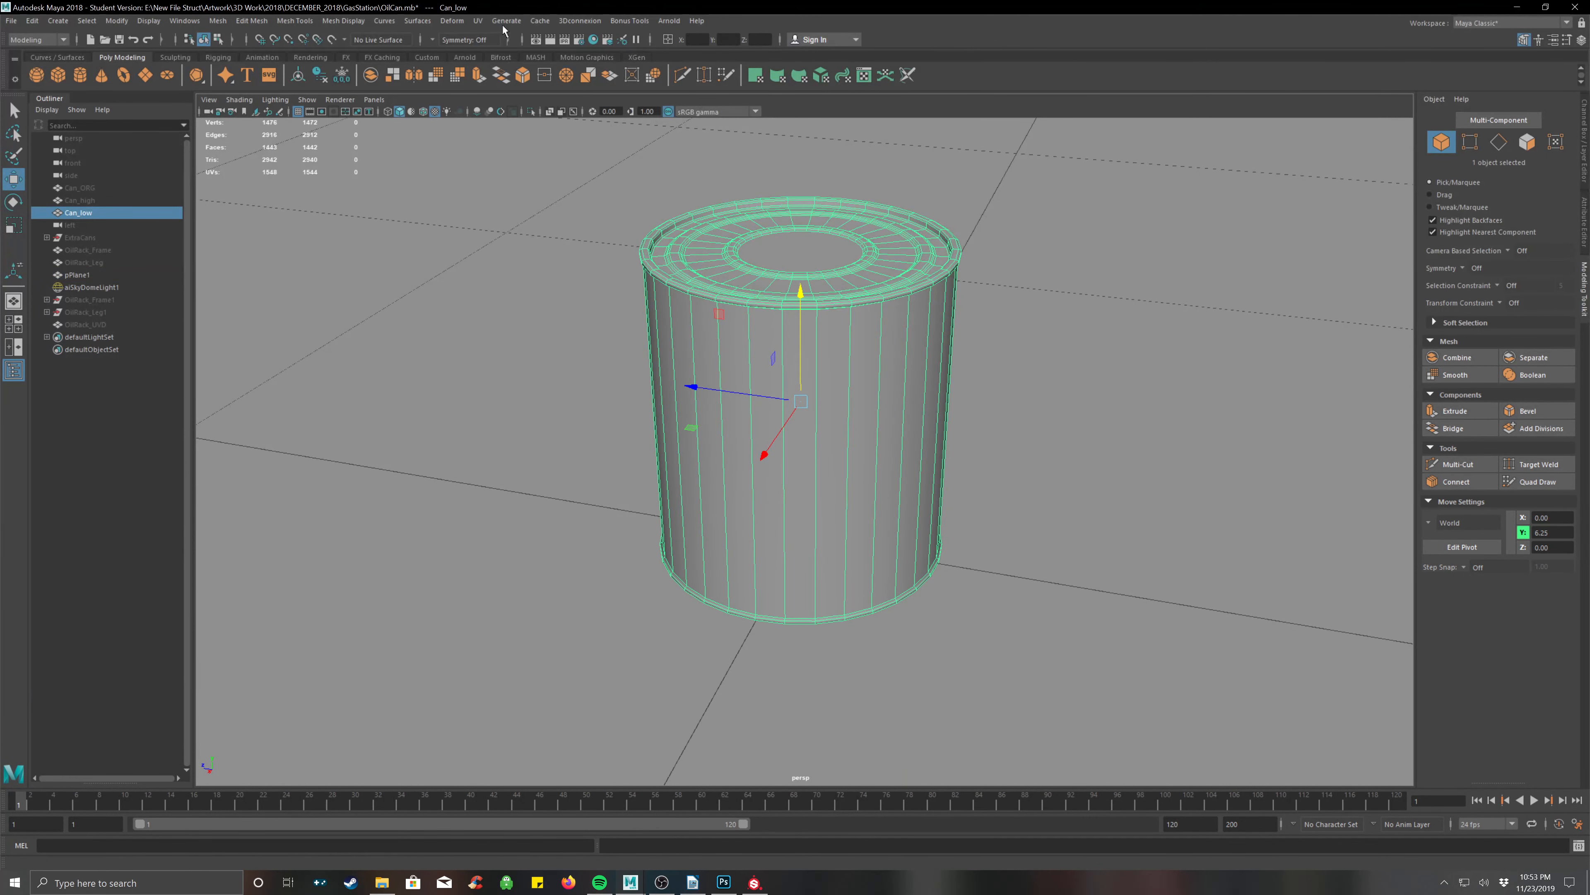
left_click(478, 21)
key("Escape")
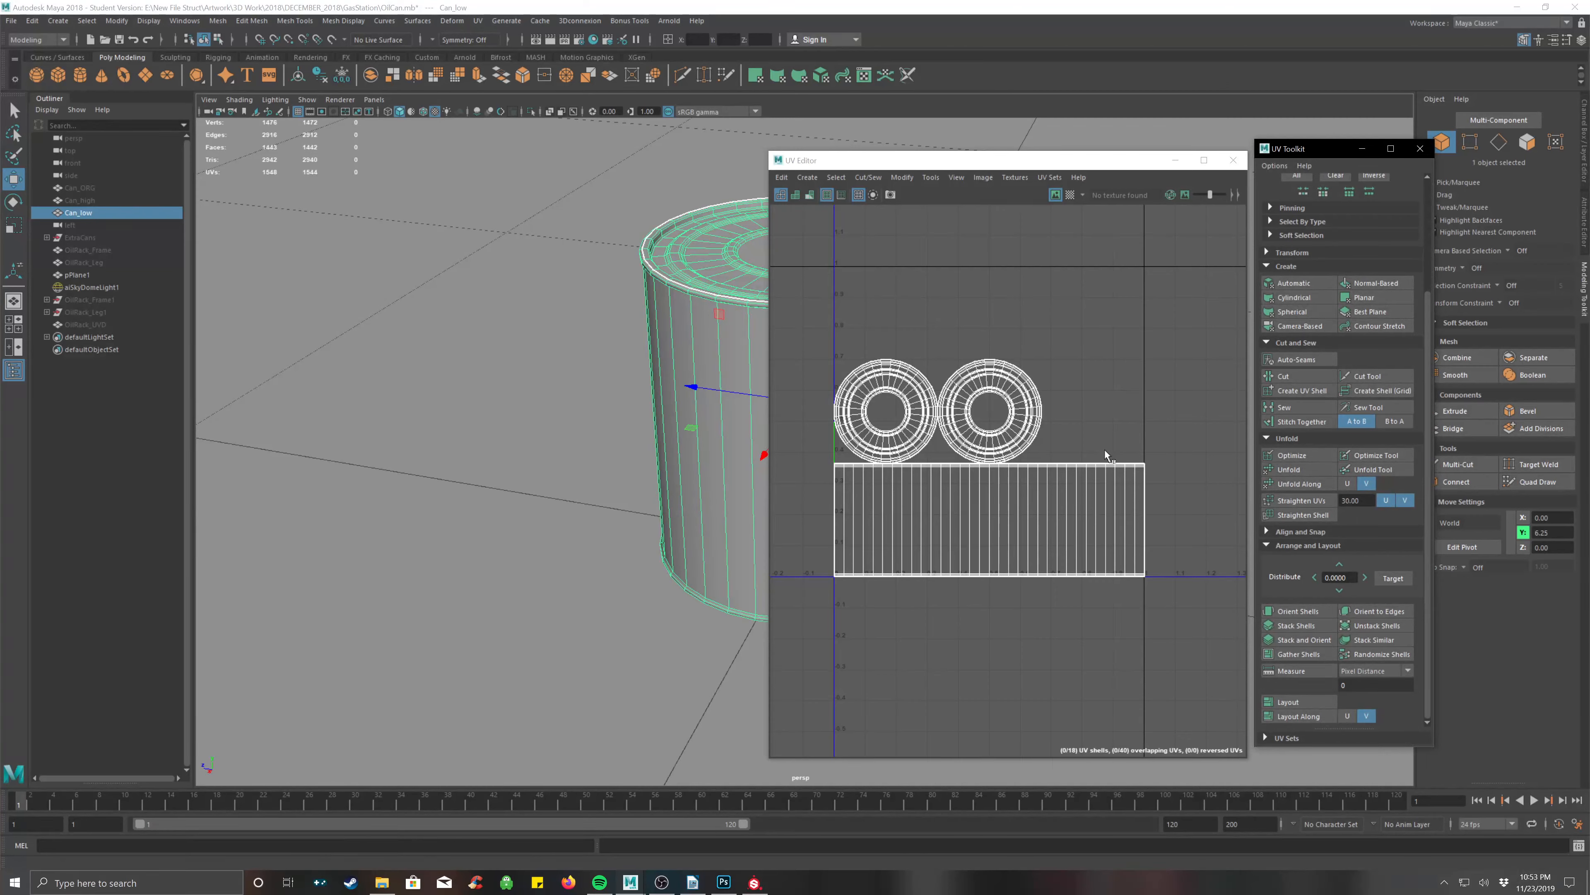
scroll(1150, 430, "up", 6)
scroll(1128, 441, "down", 5)
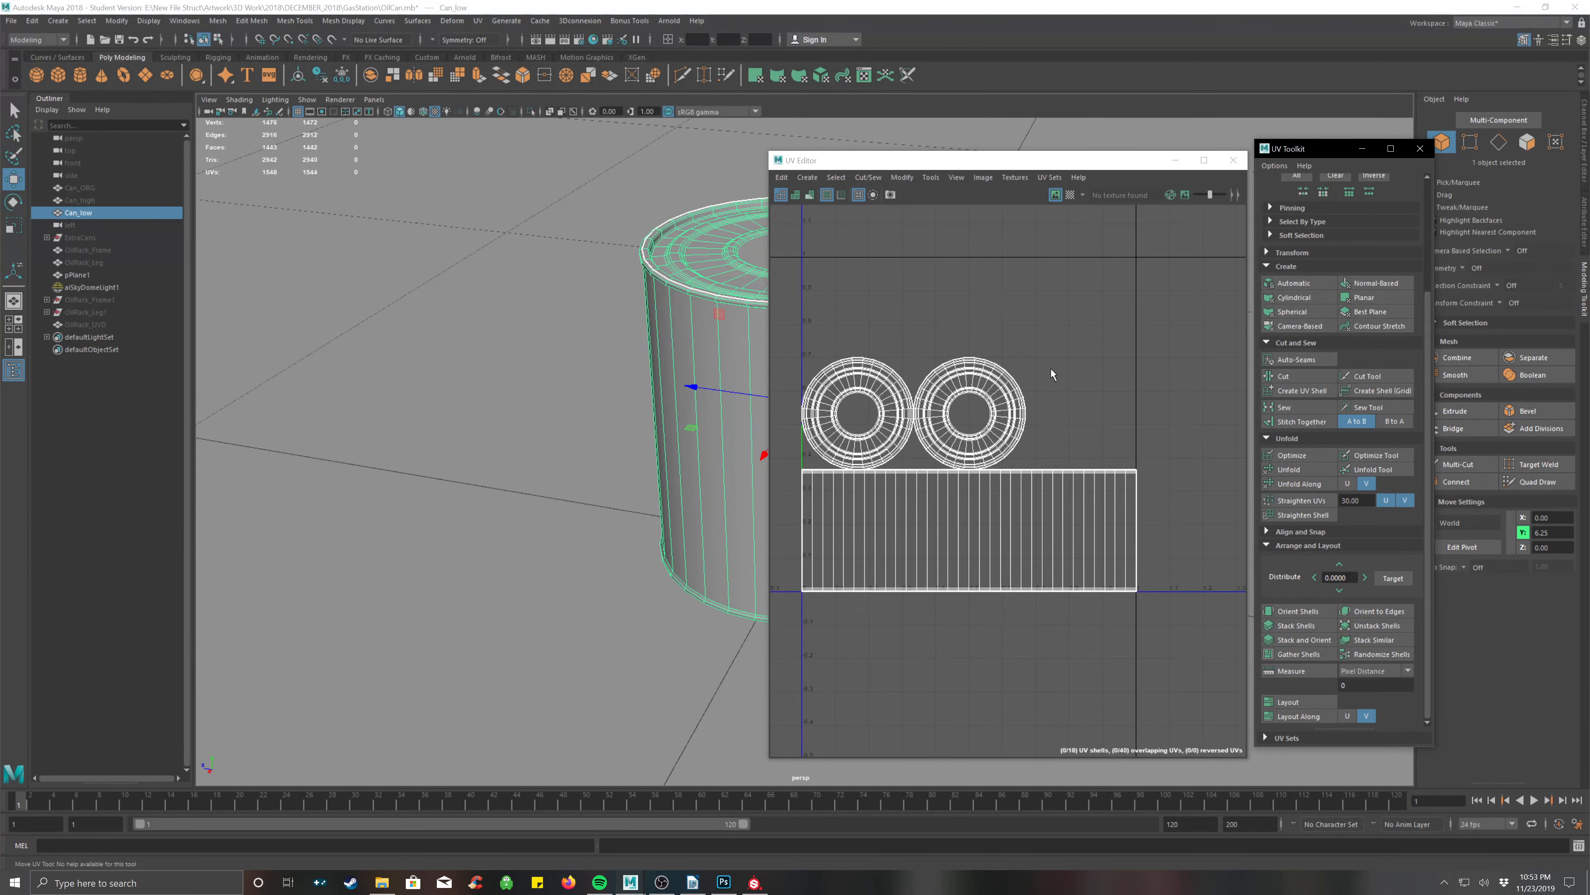
Try to save a 4096-pixel JPEG UV snapshot of all the can's faces as CoffeeCupUV2, and close the UV windows.
left_click(1082, 353)
right_click_drag(1083, 353, 1139, 355)
left_click_drag(1159, 319, 794, 647)
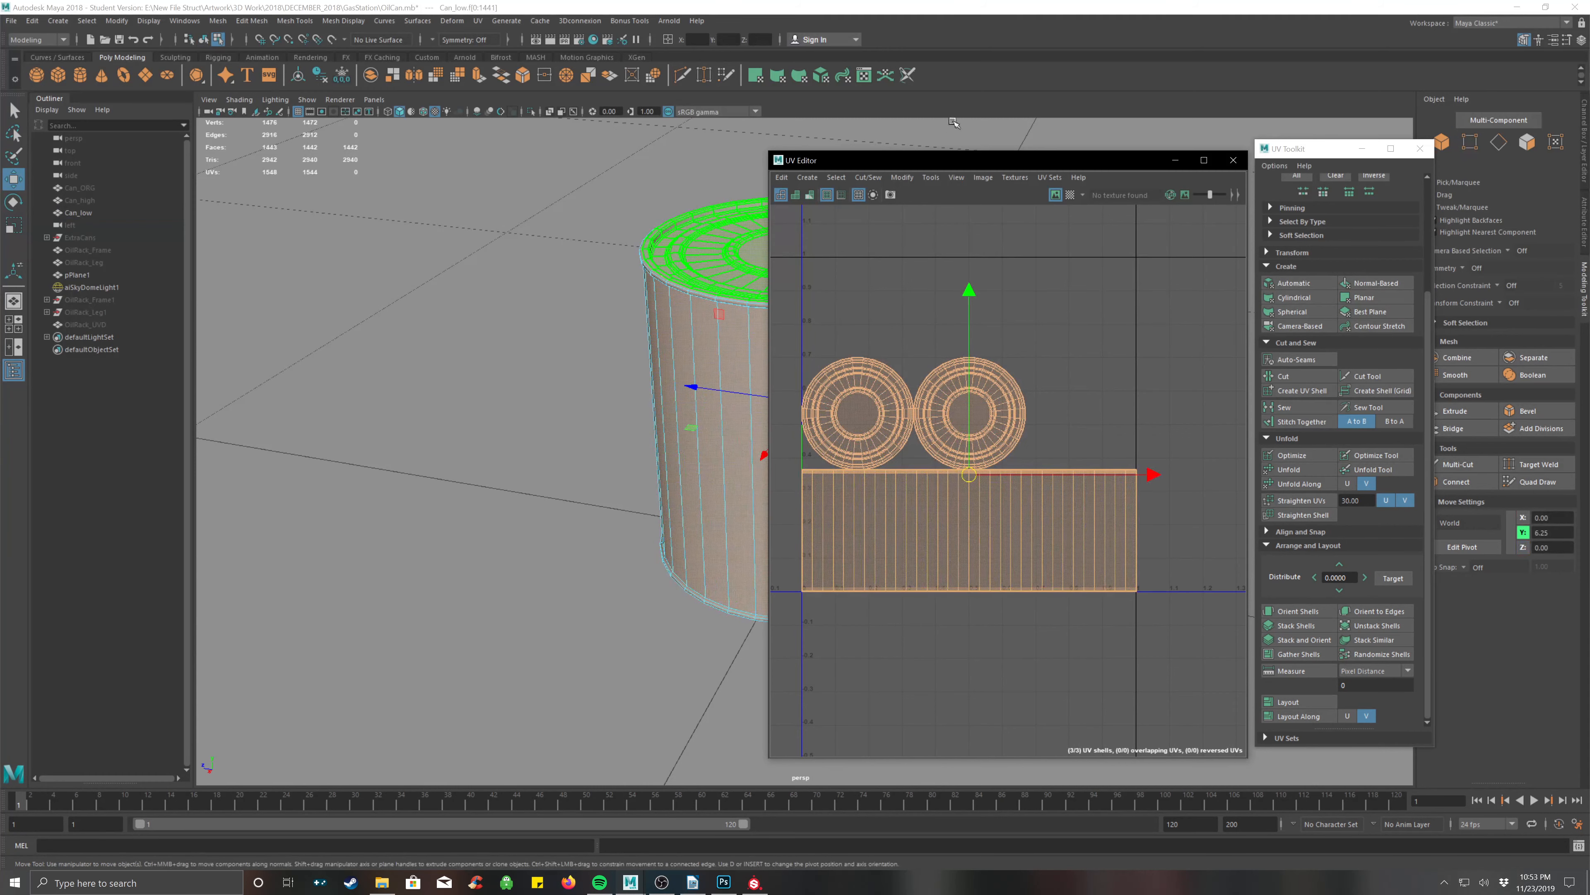
left_click(983, 177)
left_click(1025, 387)
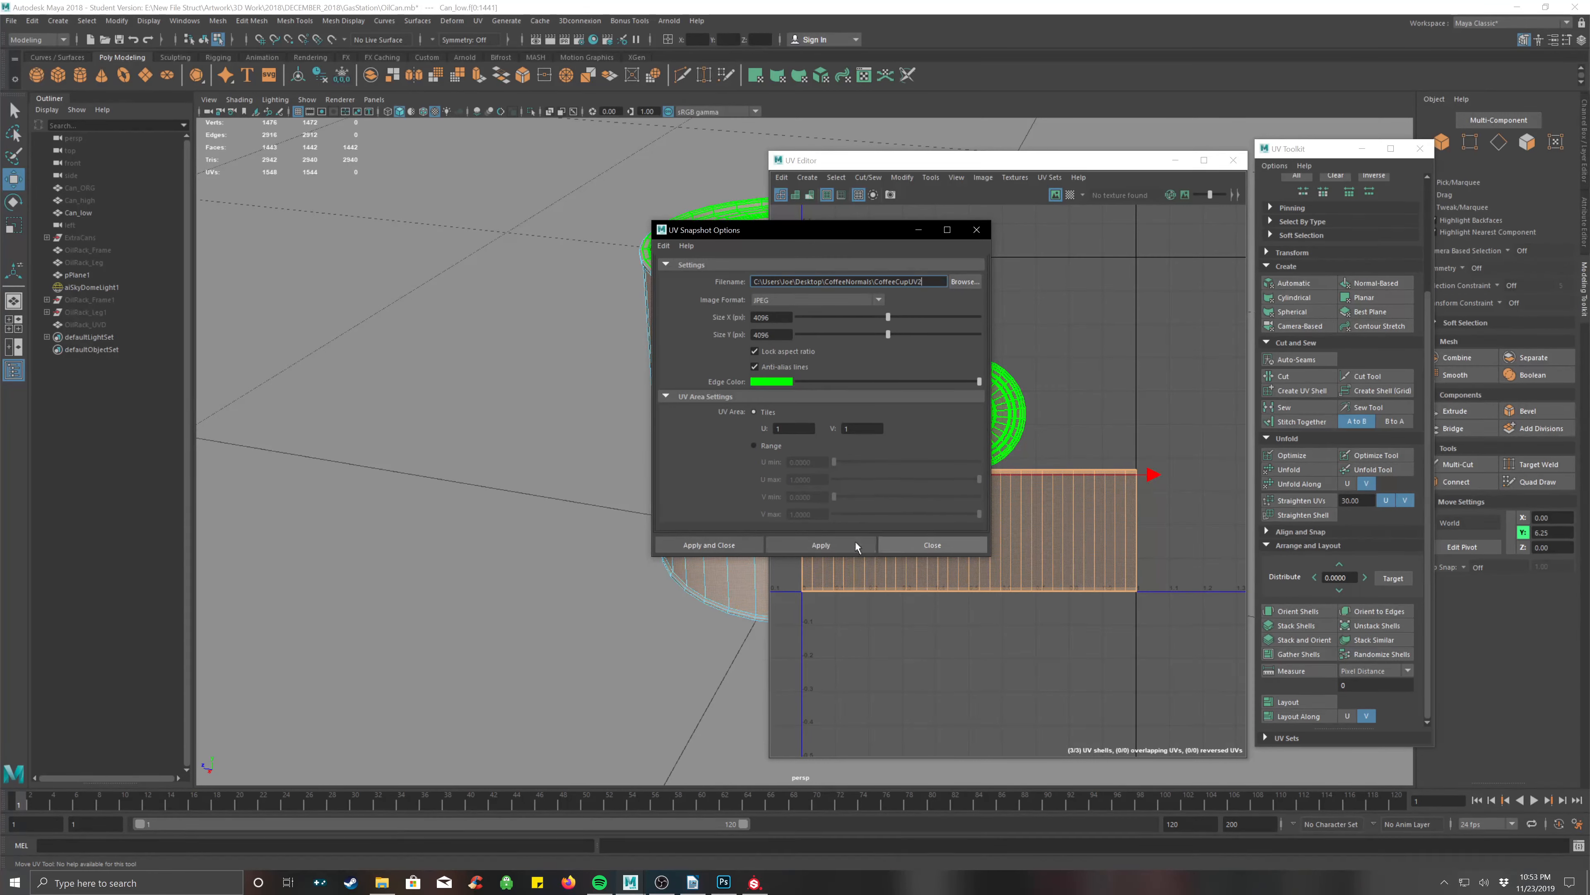
left_click(727, 544)
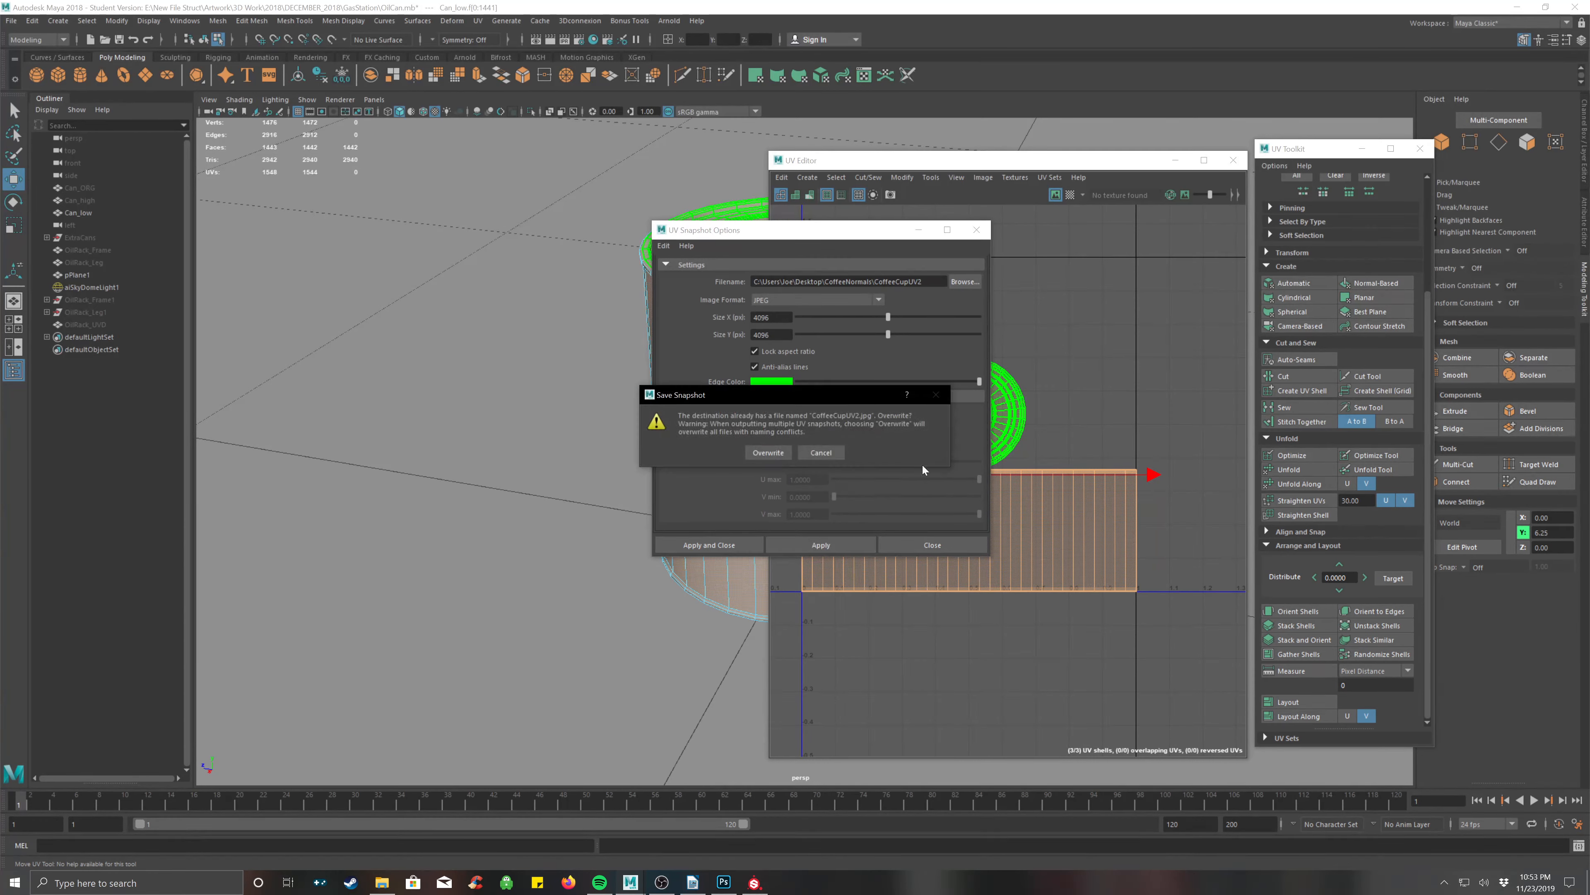
left_click(821, 455)
left_click(1173, 367)
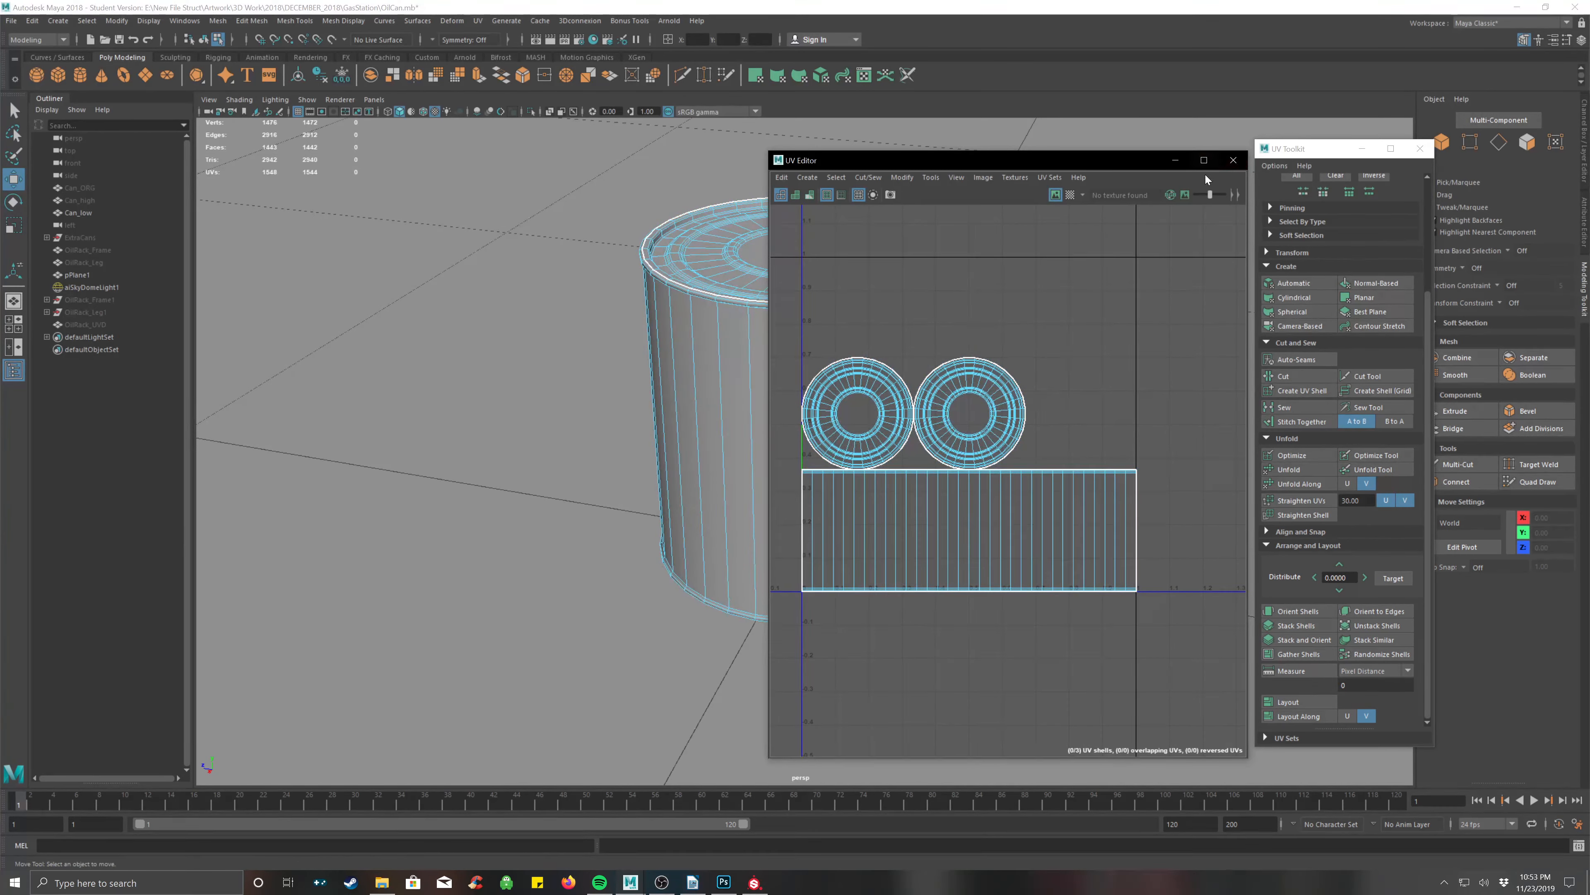
left_click(1234, 160)
left_click(1419, 148)
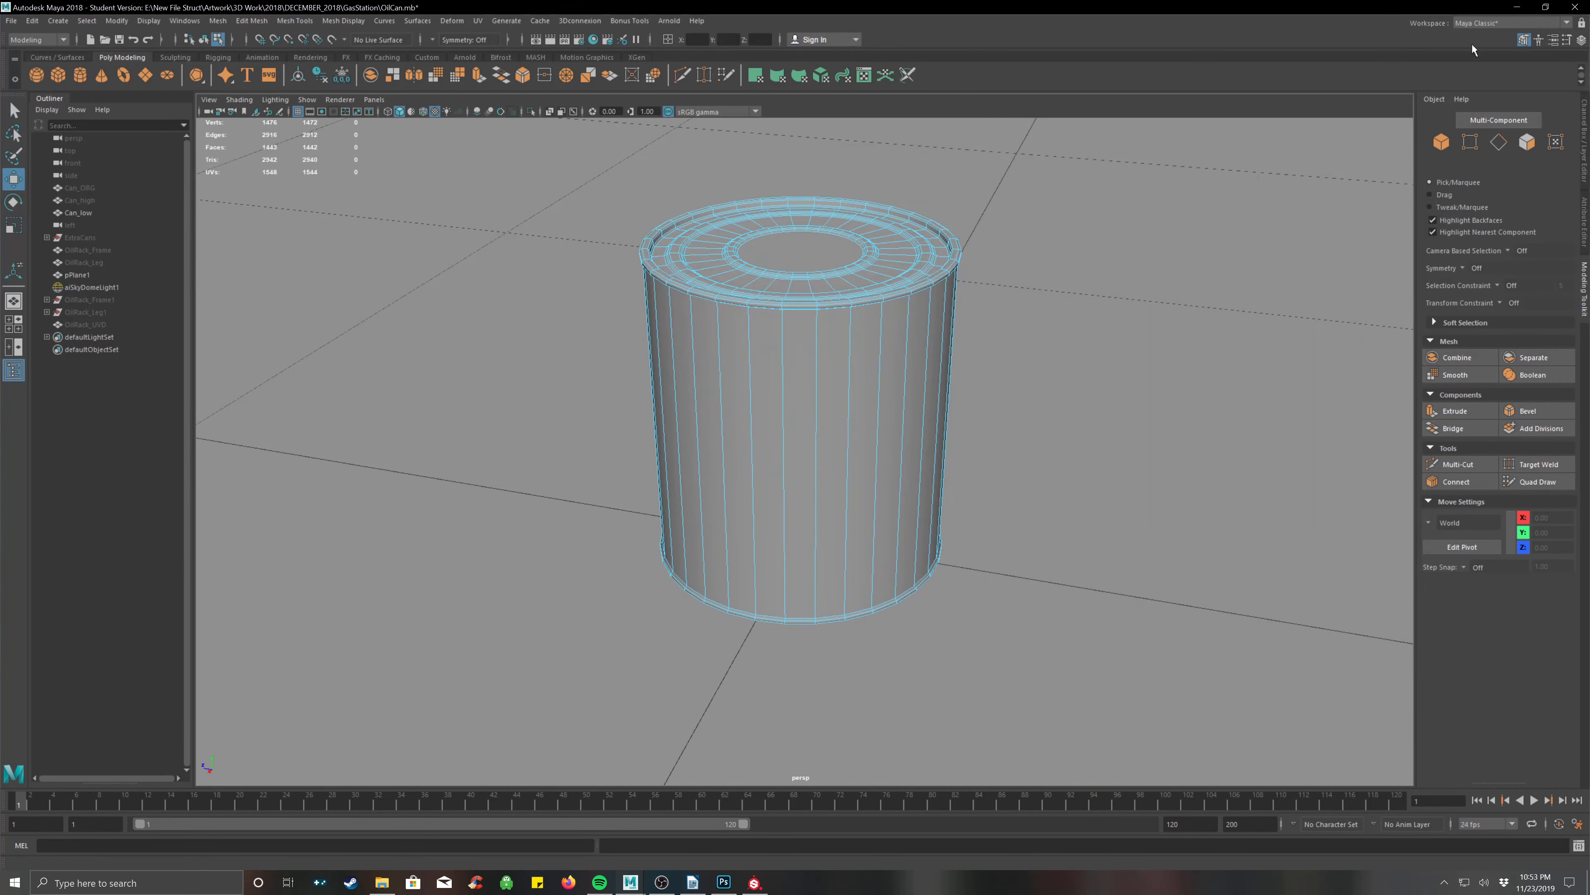
Switch to Photoshop, open CoffeeCupUV2.jpg from the Desktop's CoffeeNormals folder, and close it again.
left_click(1515, 8)
left_click(724, 882)
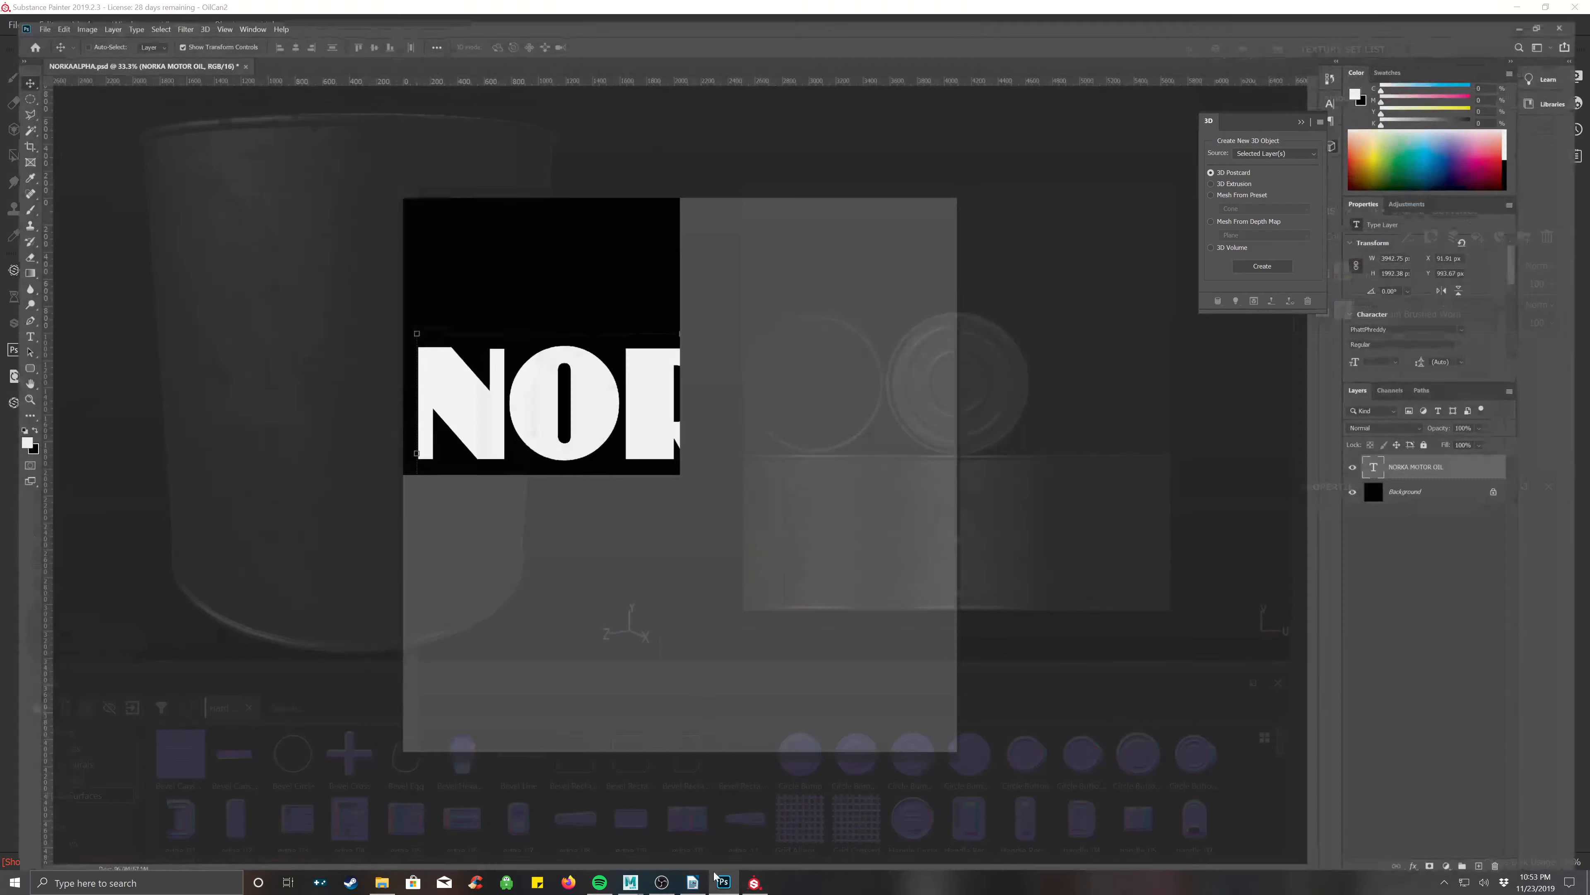
left_click(28, 7)
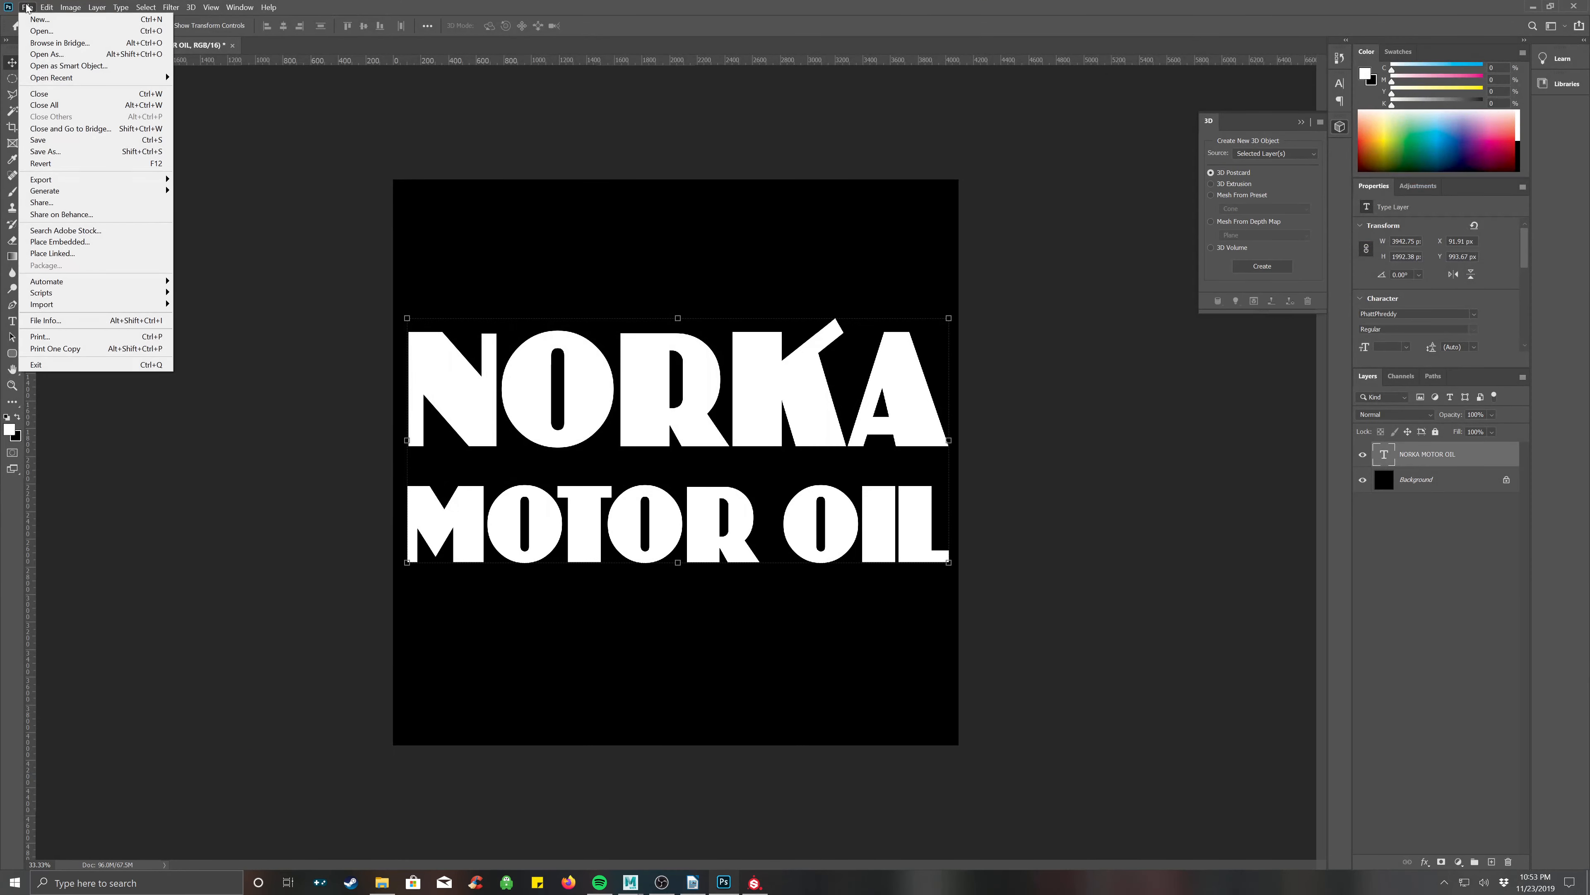
left_click(37, 30)
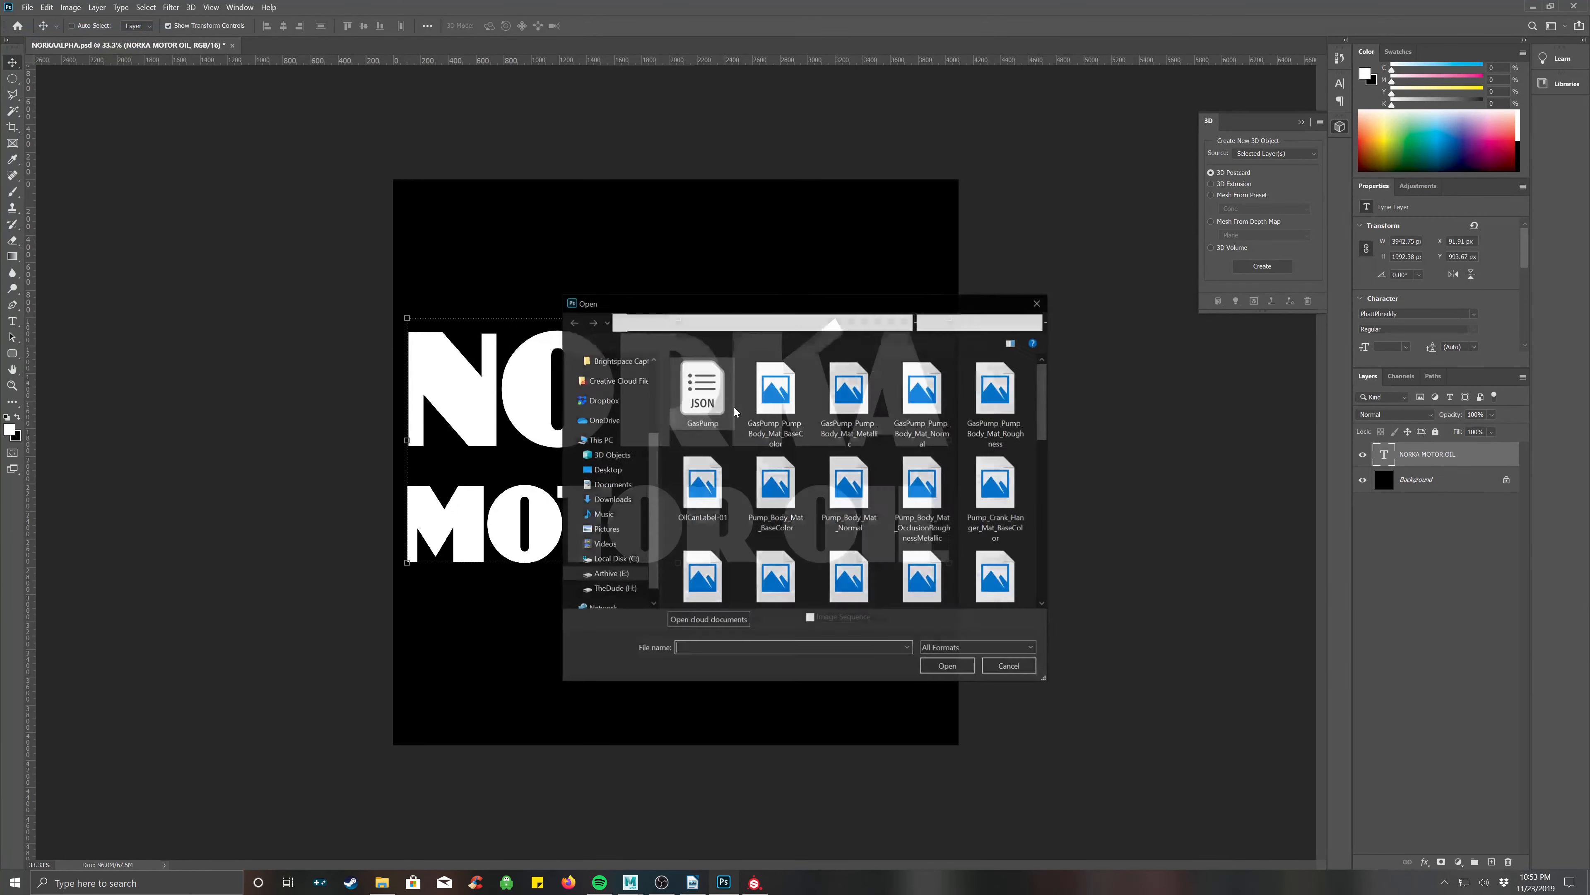
left_click(606, 470)
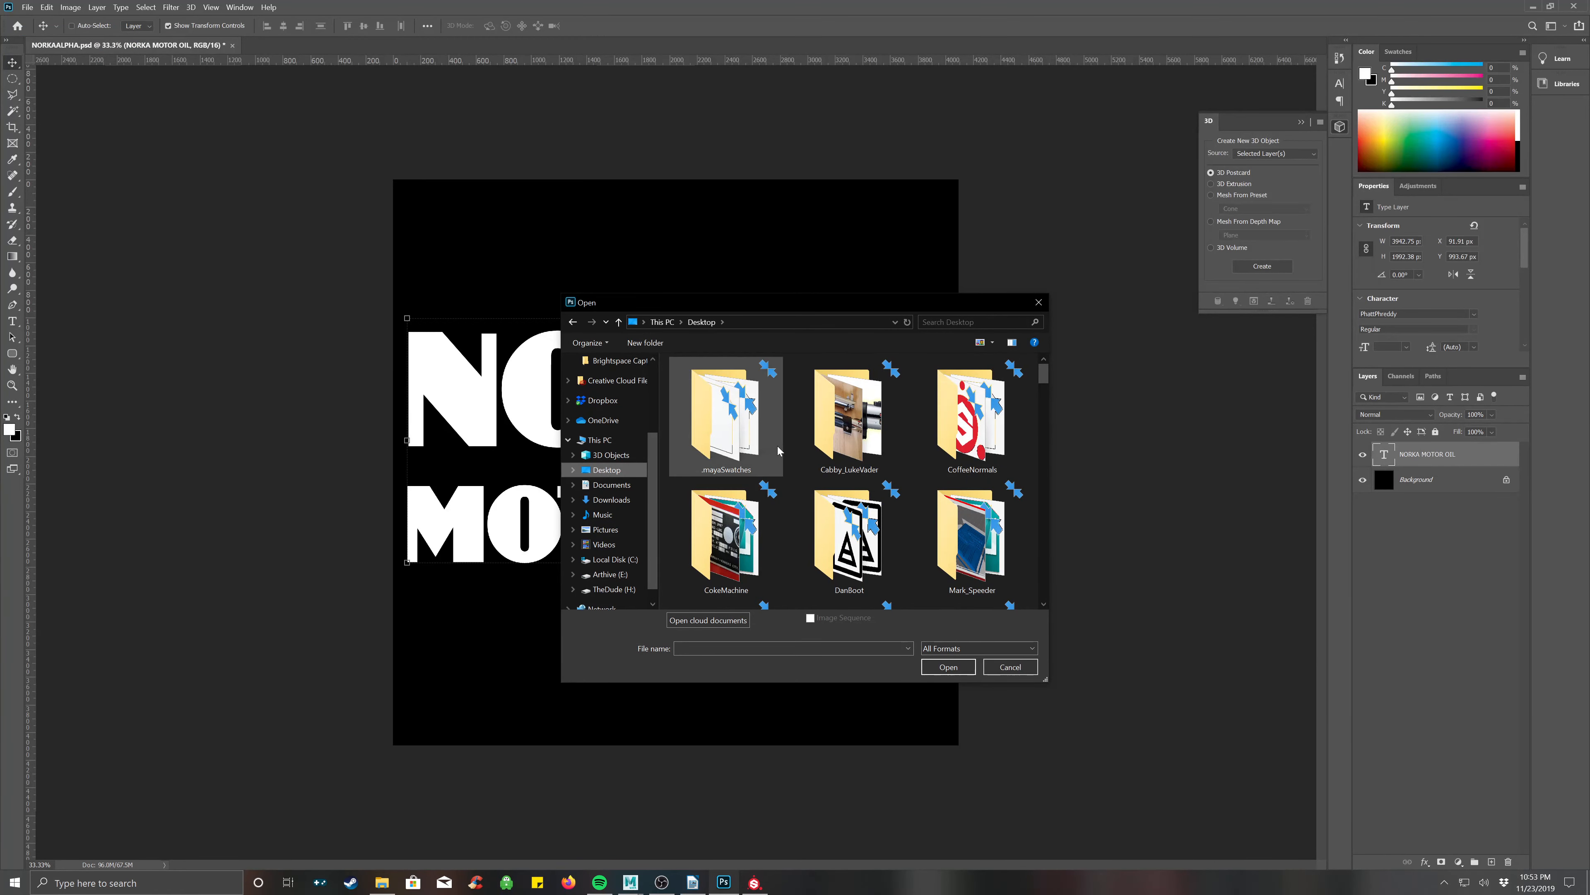
double_click(972, 434)
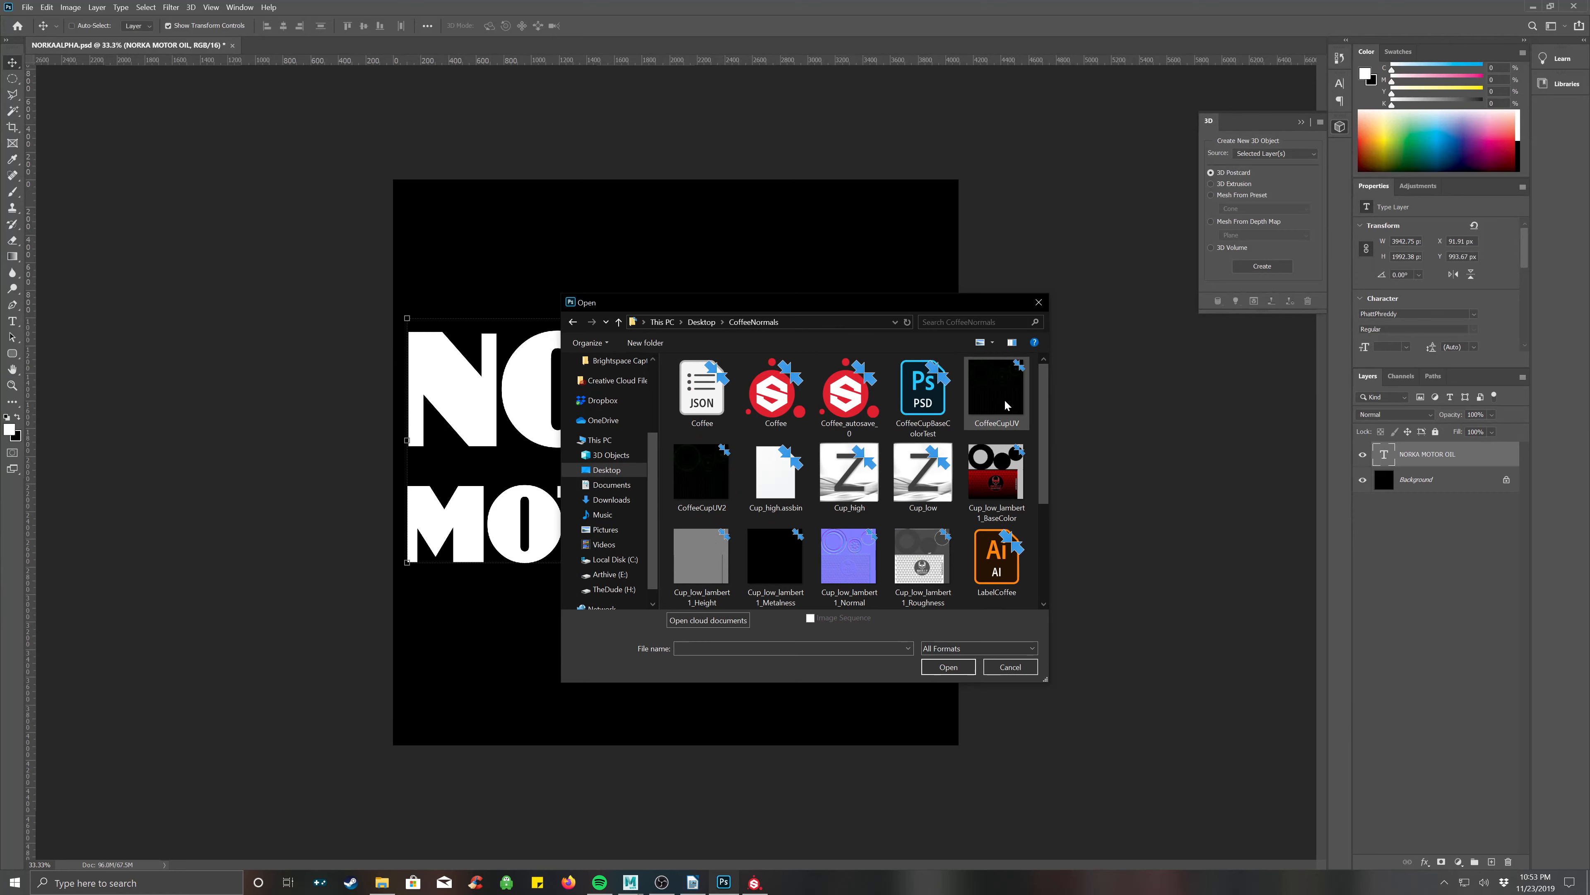
key("Escape")
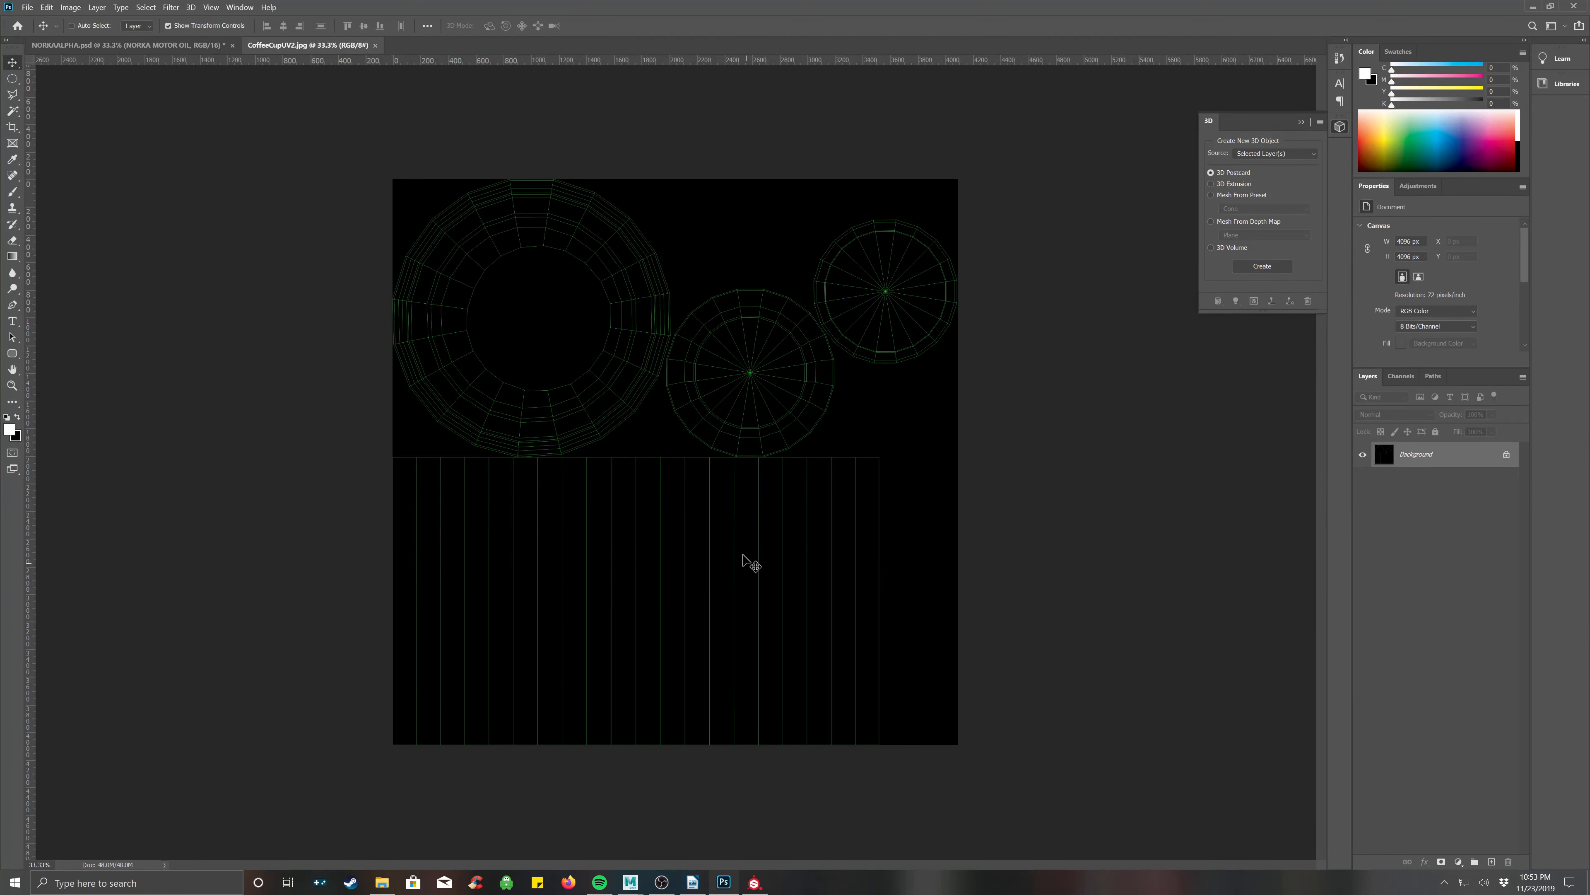
left_click(376, 45)
Browse the Desktop for the can's UV snapshot and cancel opening a file.
left_click(27, 7)
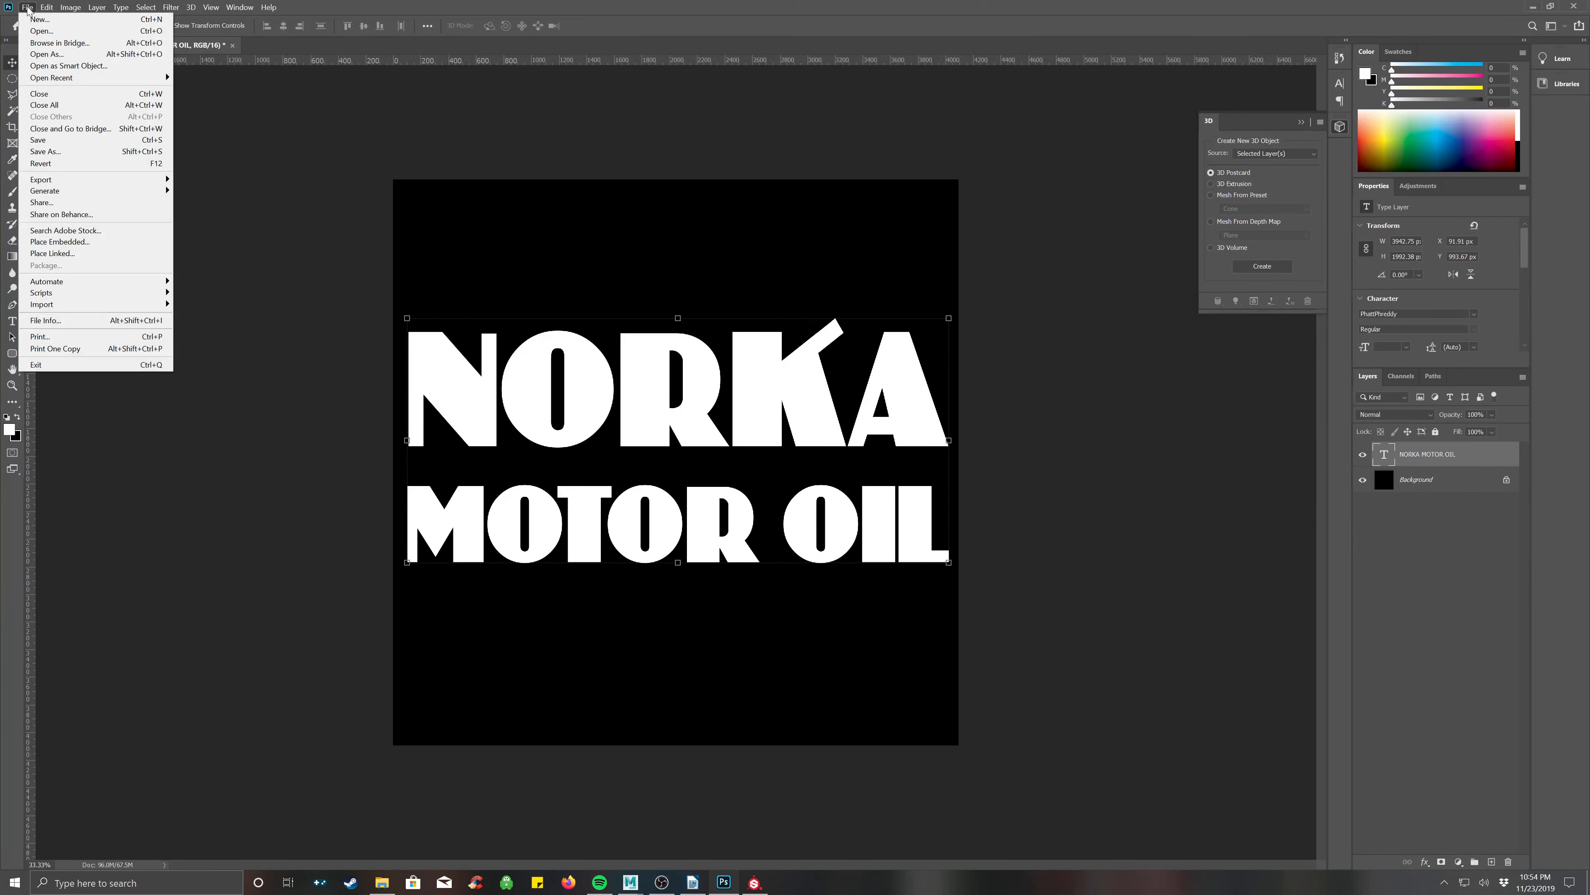
left_click(38, 31)
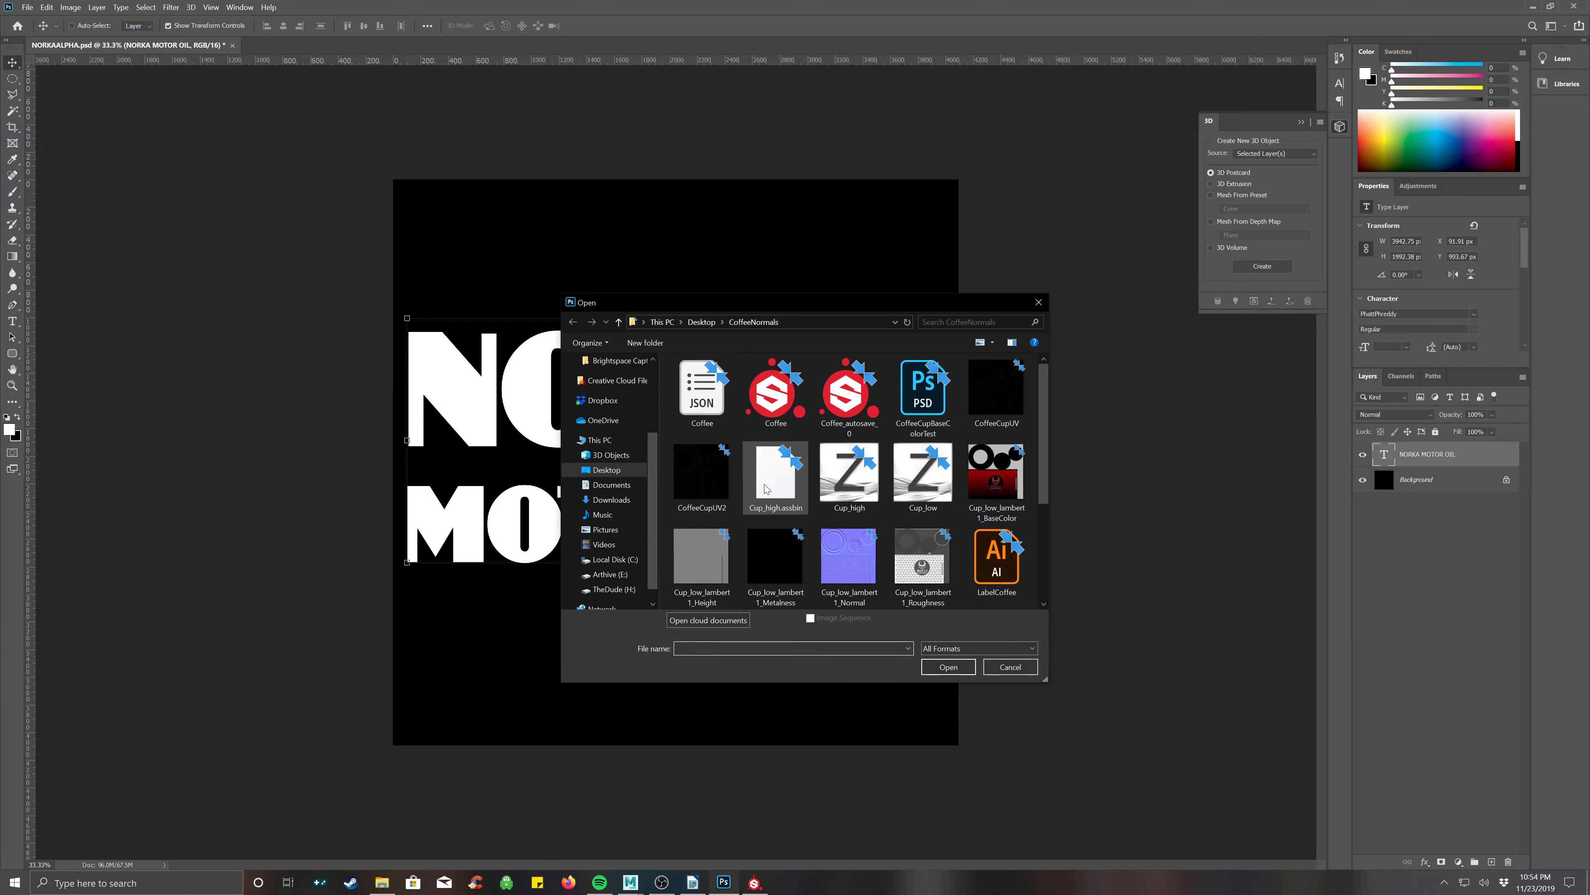
left_click(608, 474)
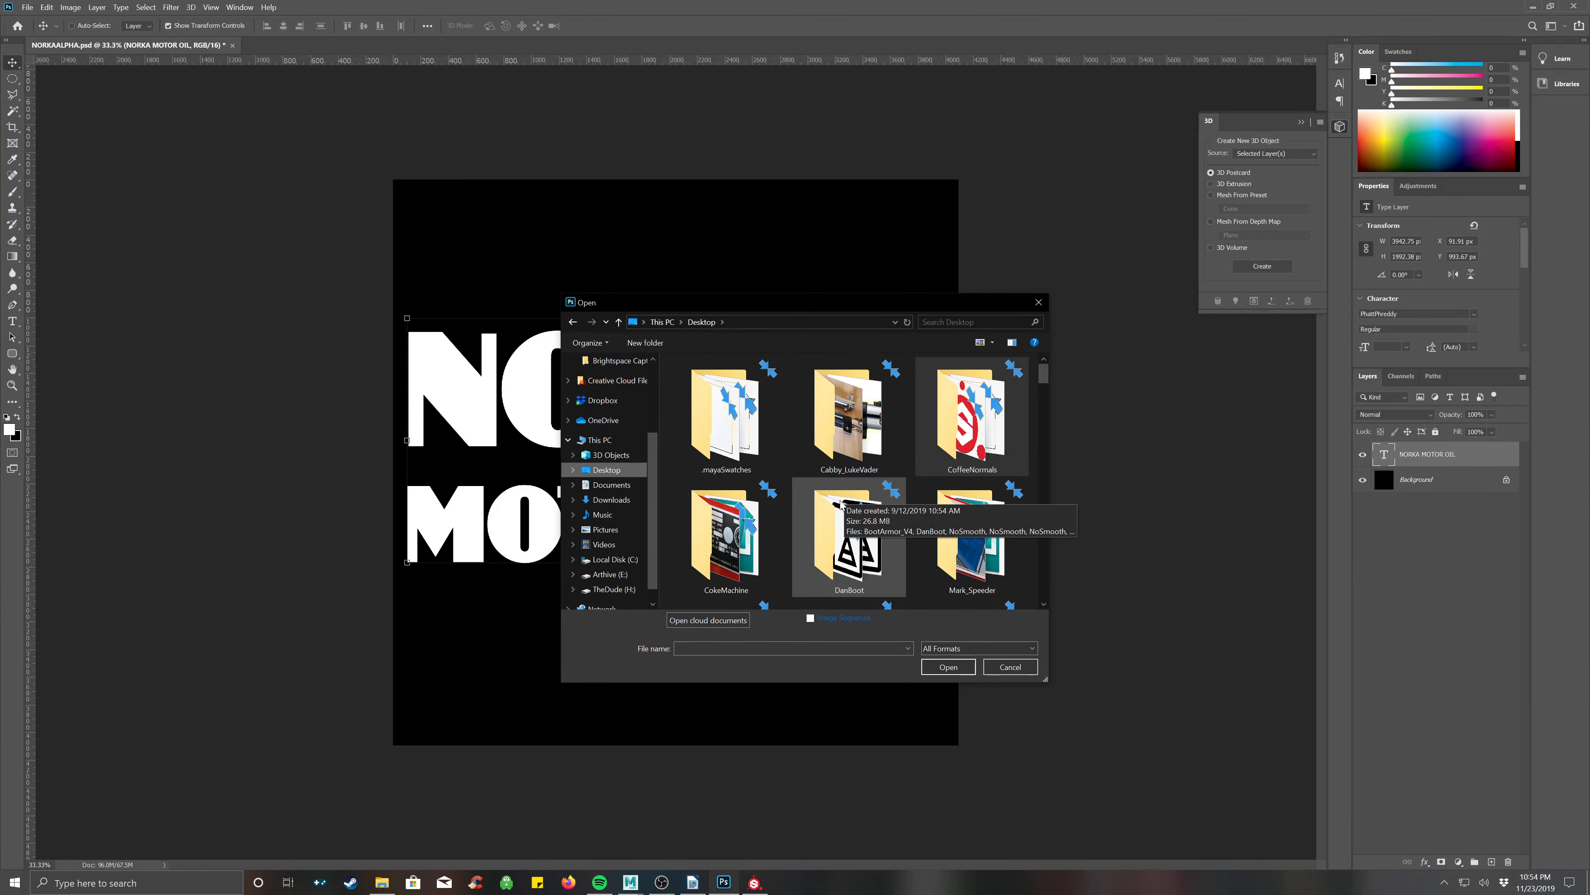
left_click(1009, 666)
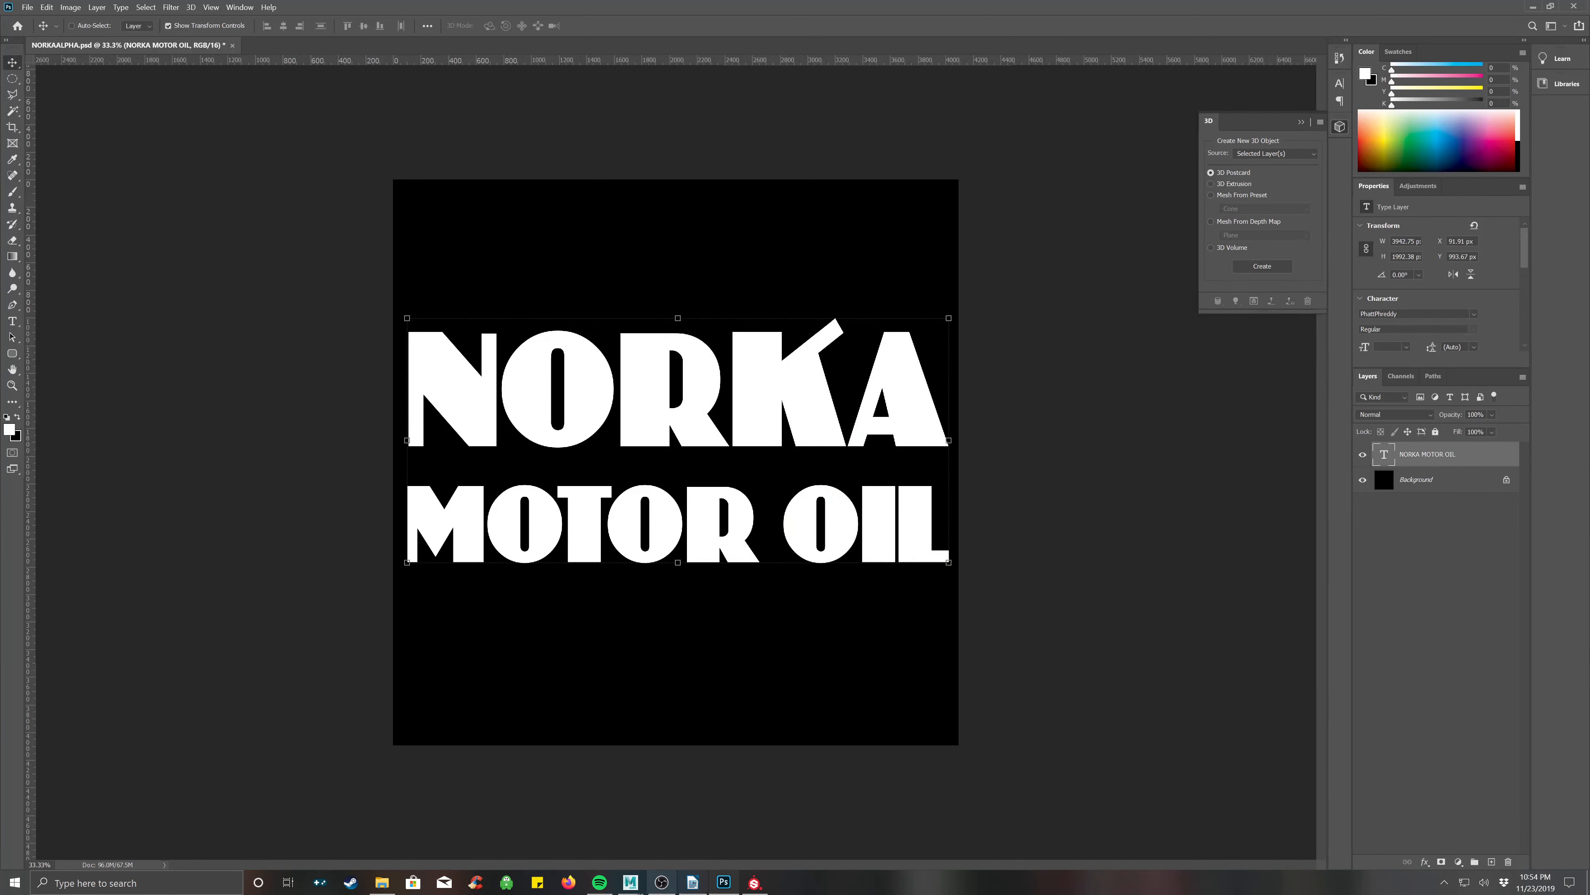
Switch to Maya, open the UV Editor for Can_low in object mode, and select all faces of its UV shells.
left_click(630, 882)
left_click(698, 828)
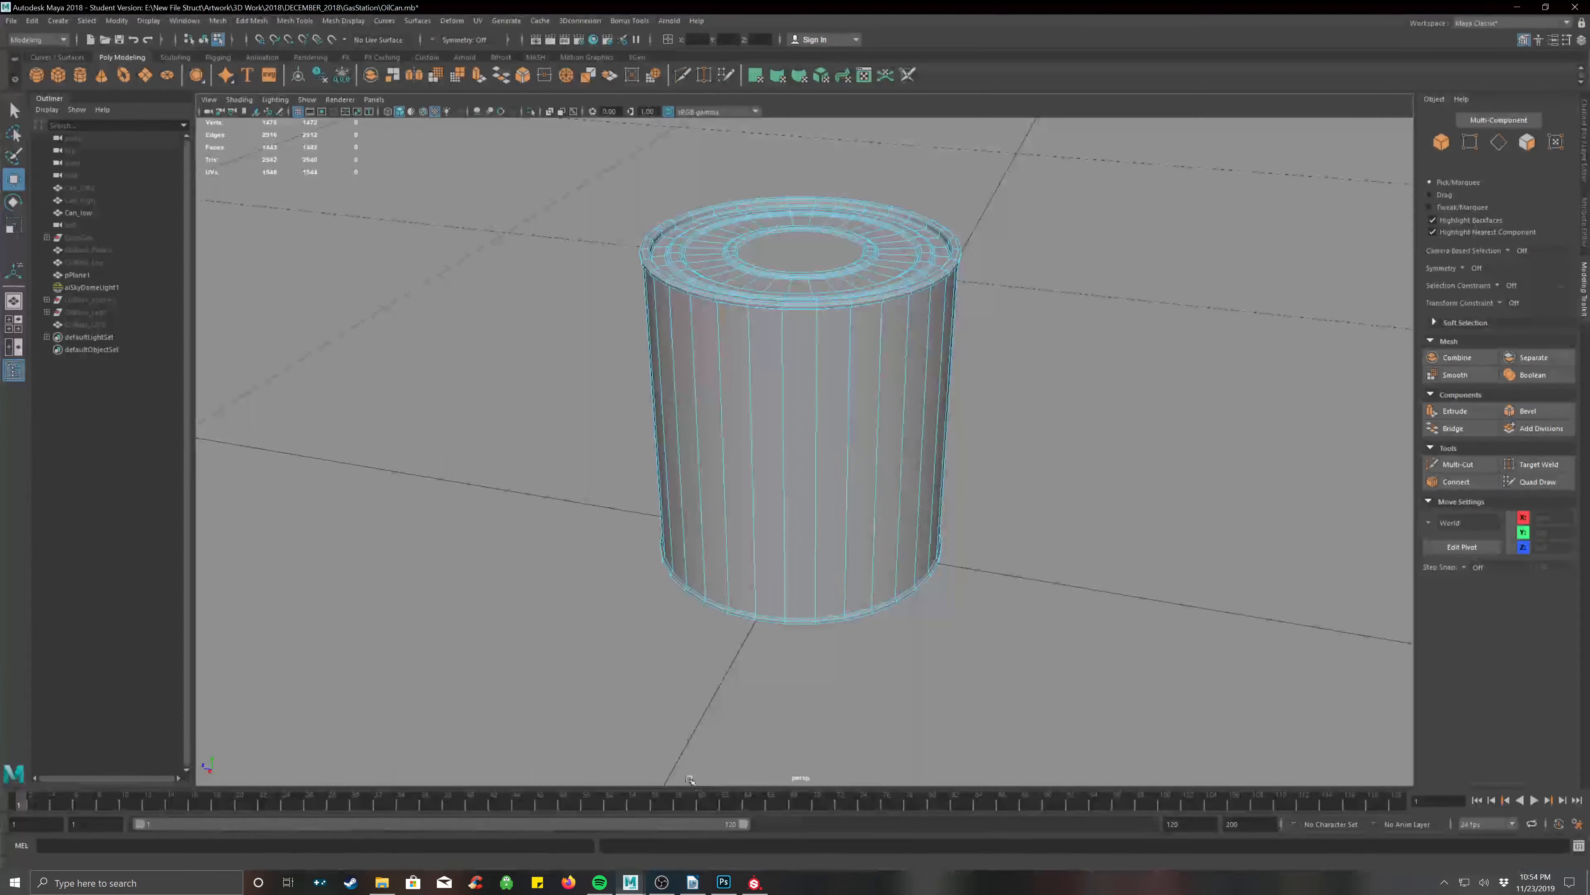
right_click(778, 251)
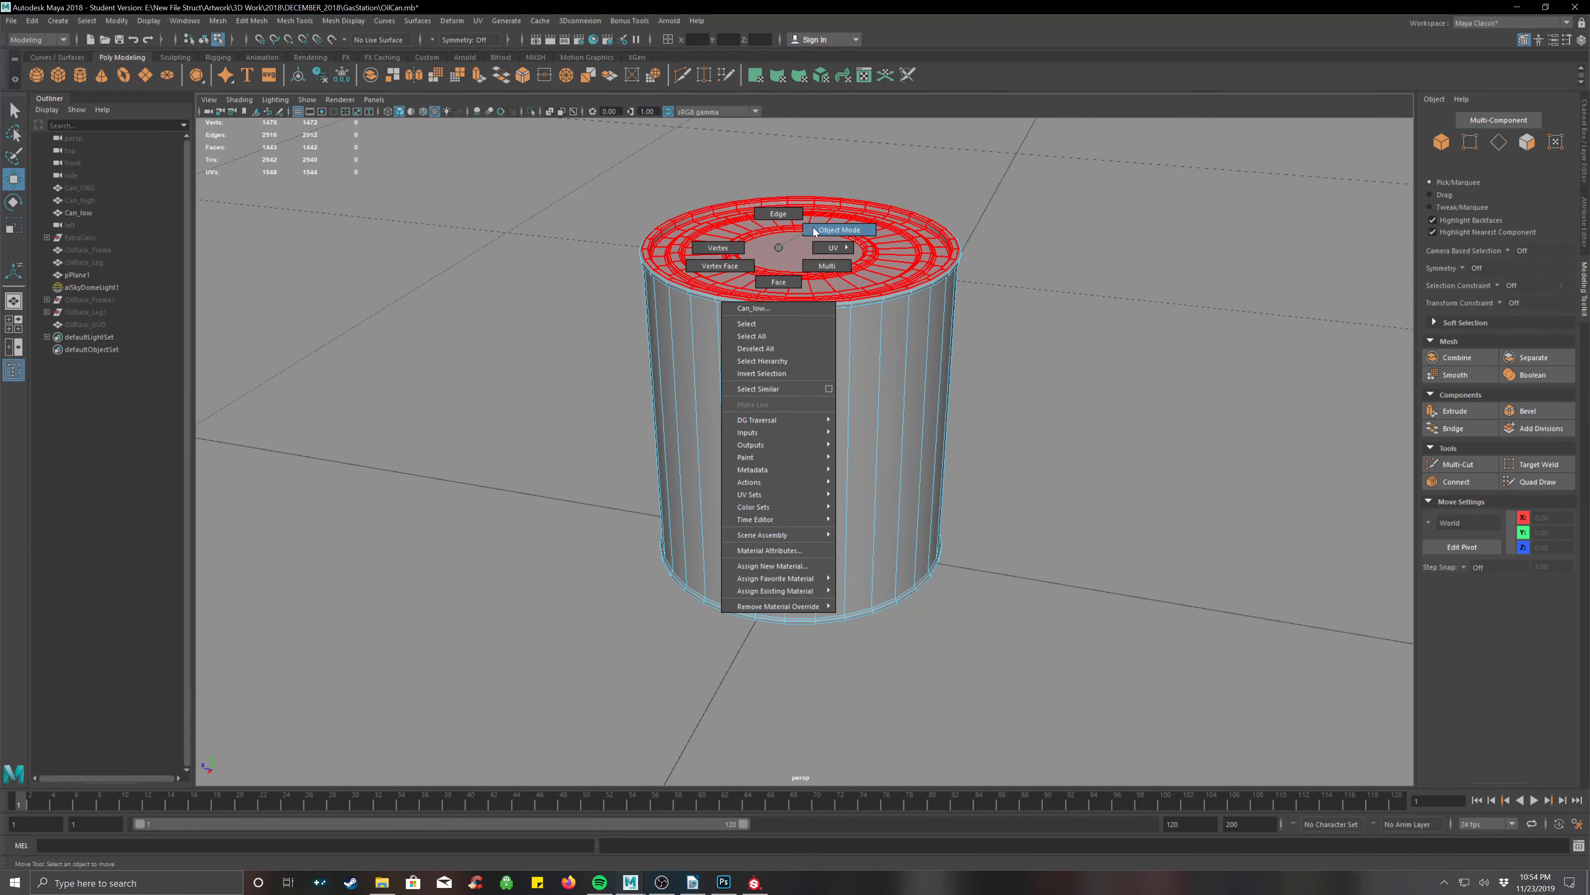
left_click(839, 230)
left_click(478, 20)
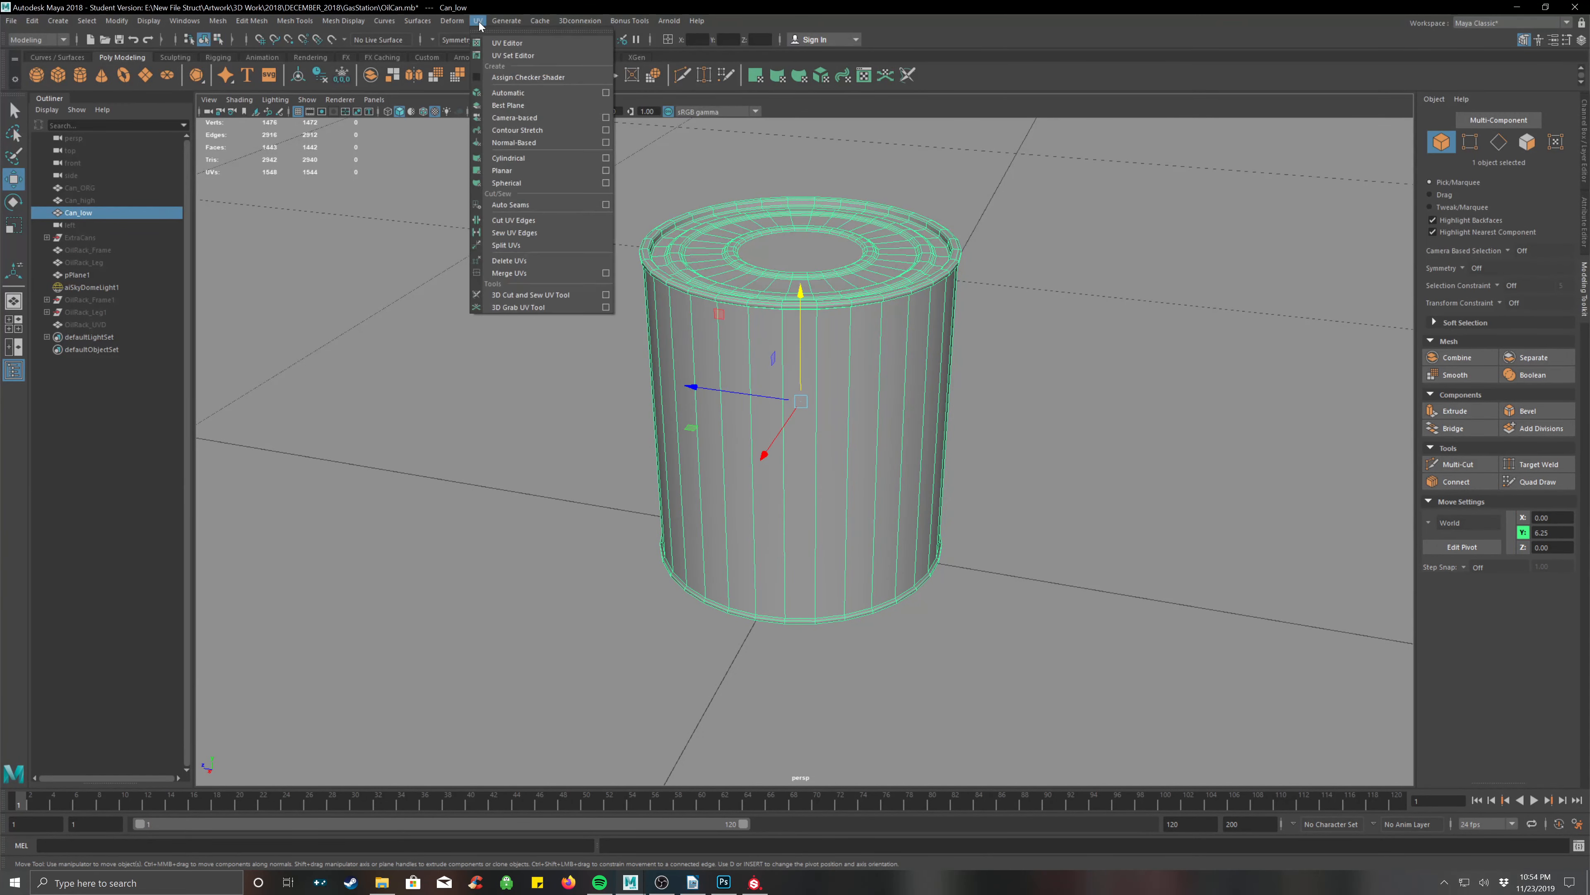
left_click(492, 48)
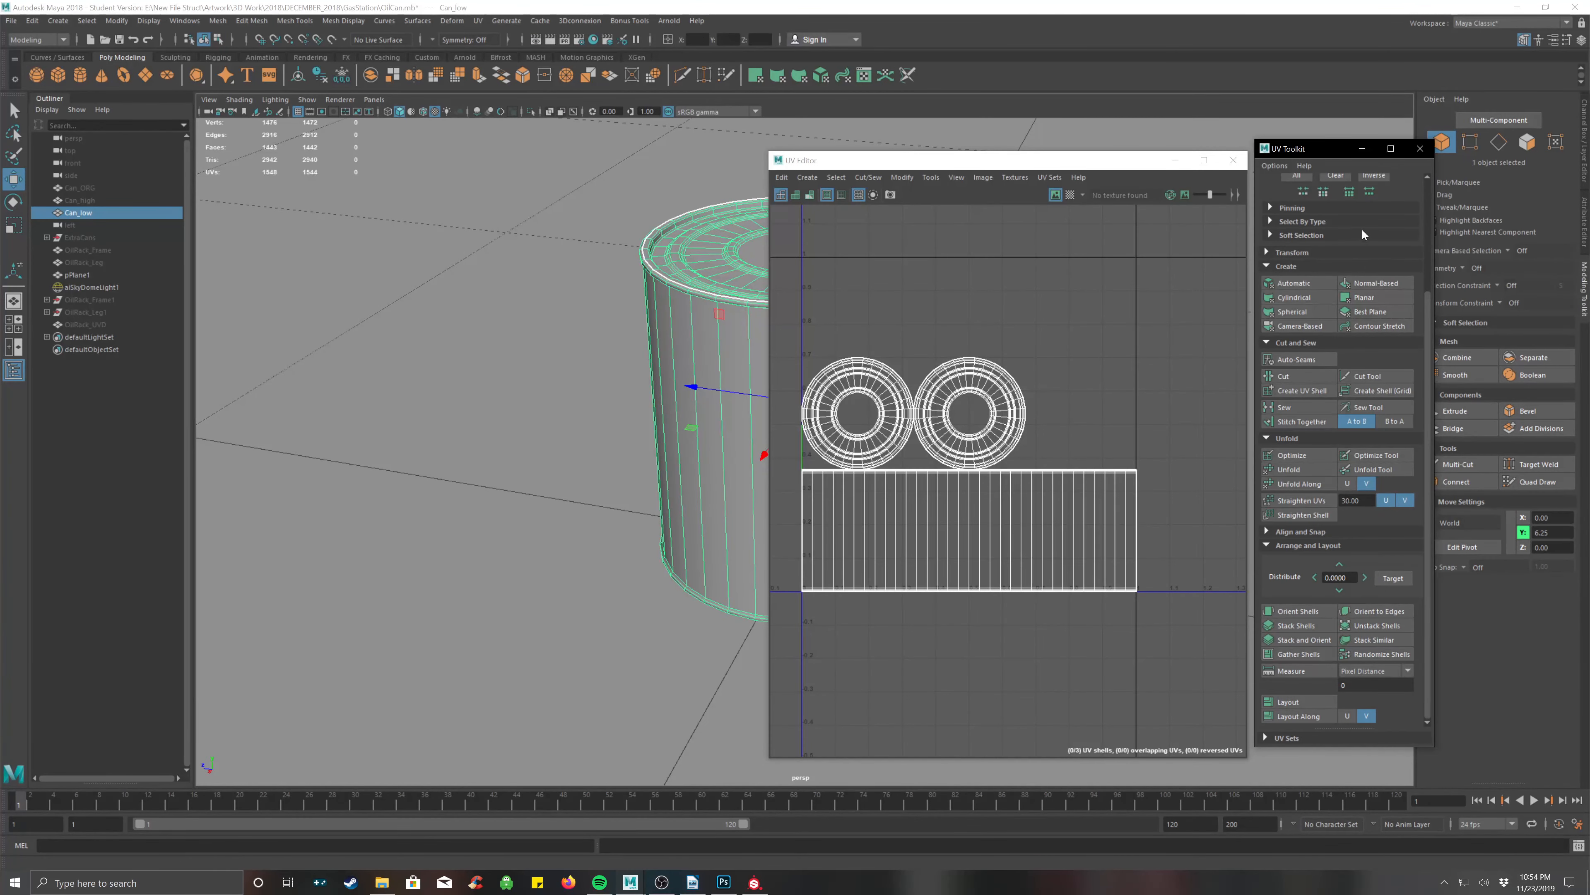
left_click_drag(1182, 296, 792, 655)
right_click_drag(985, 421, 987, 354)
left_click_drag(985, 420, 778, 683)
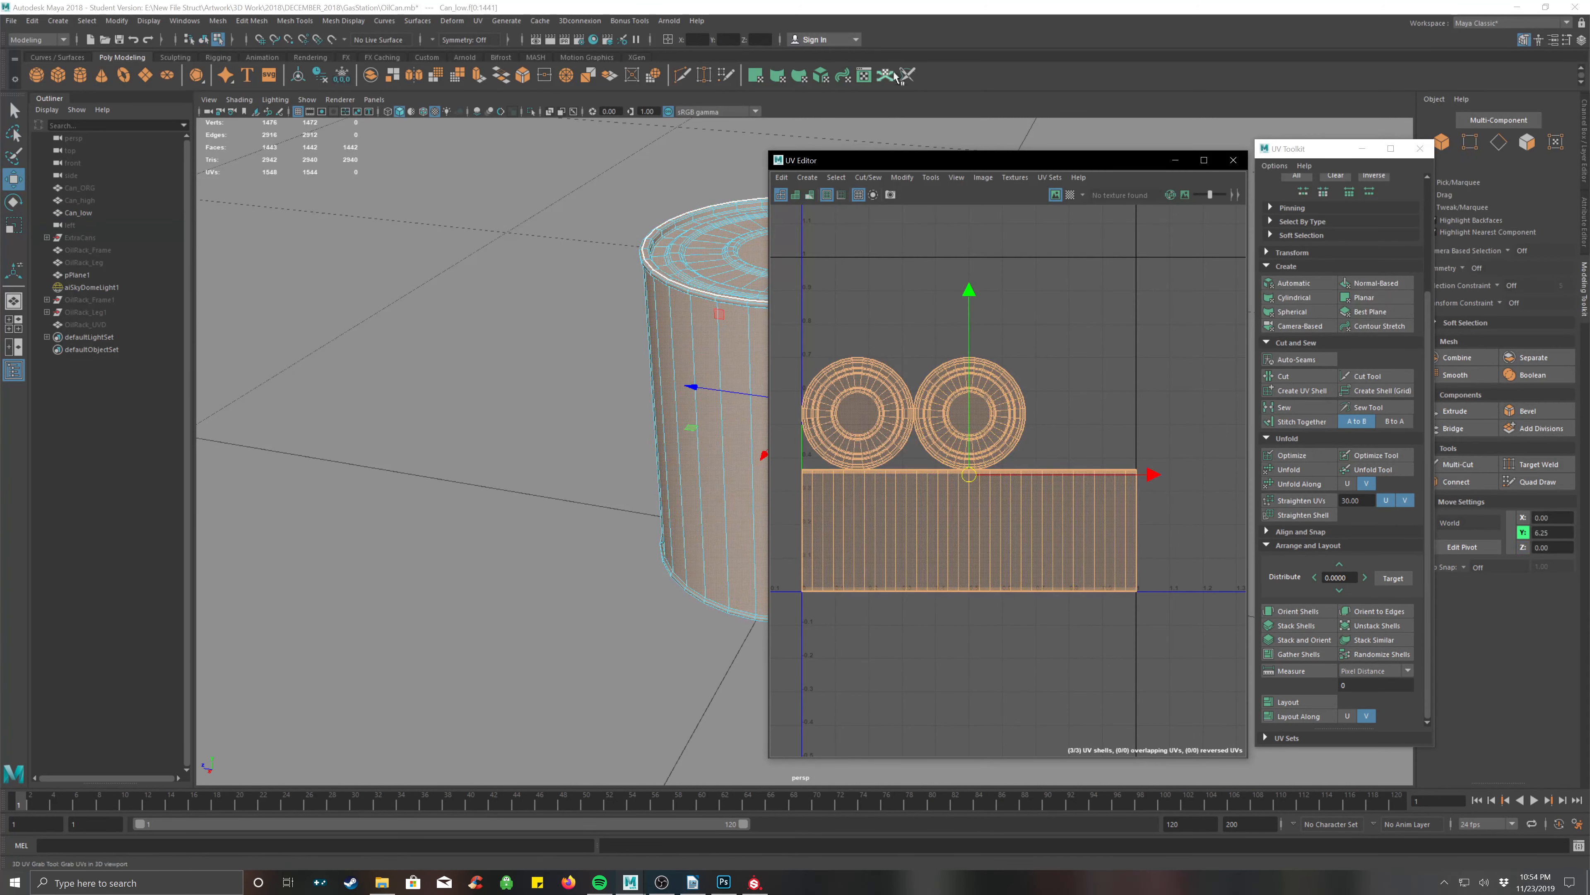
Save a 4096 by 4096 JPEG UV snapshot named OilCanUVs to the Desktop, and close the UV Editor and UV Toolkit.
left_click(983, 178)
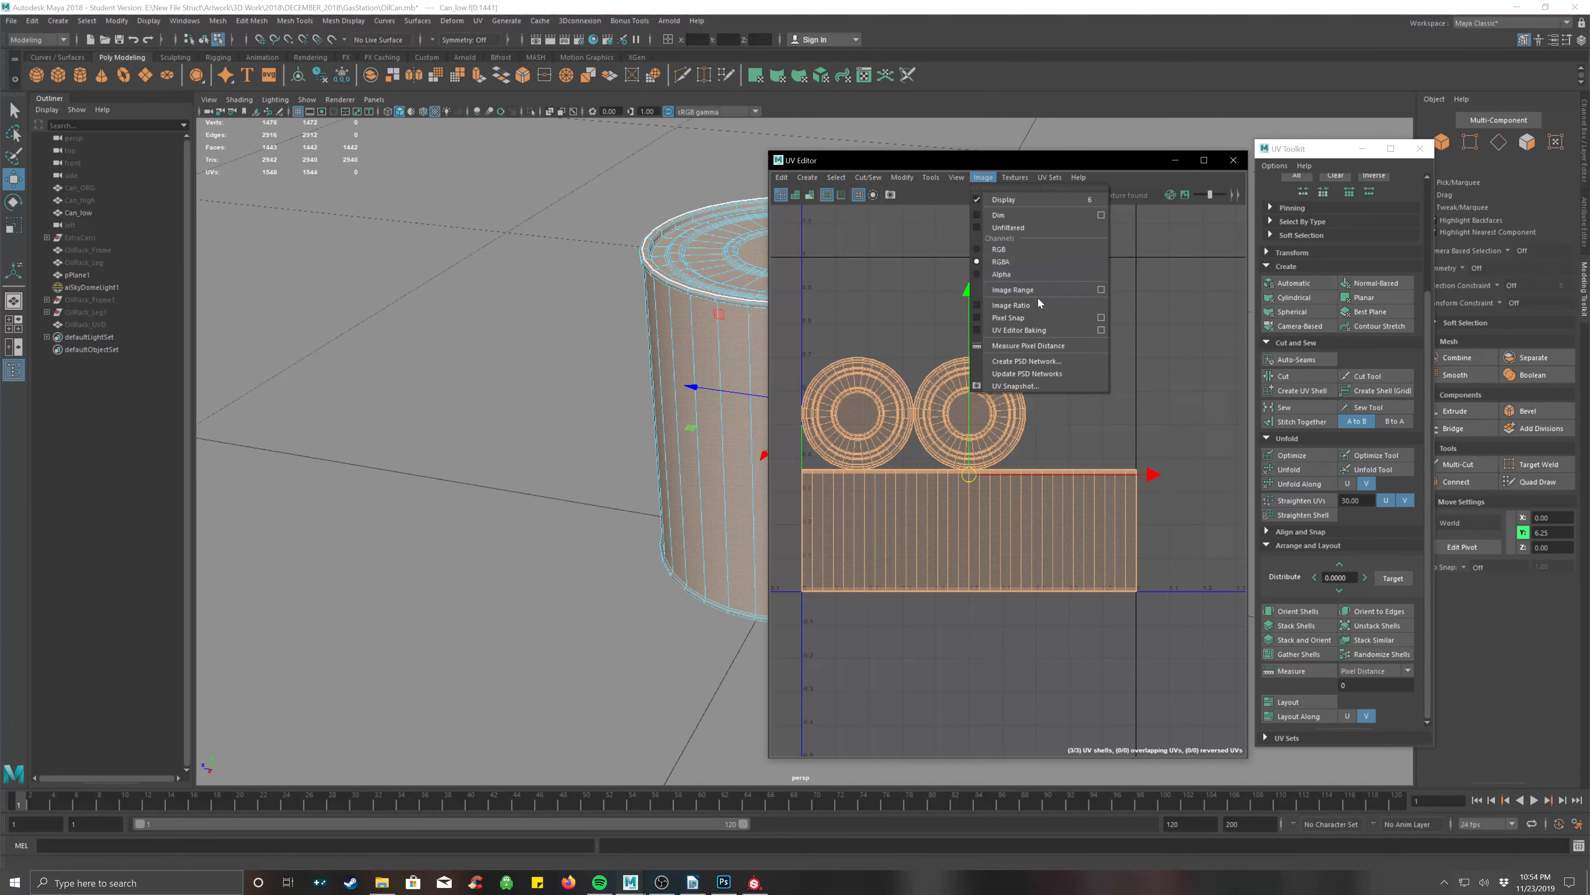
left_click(1037, 385)
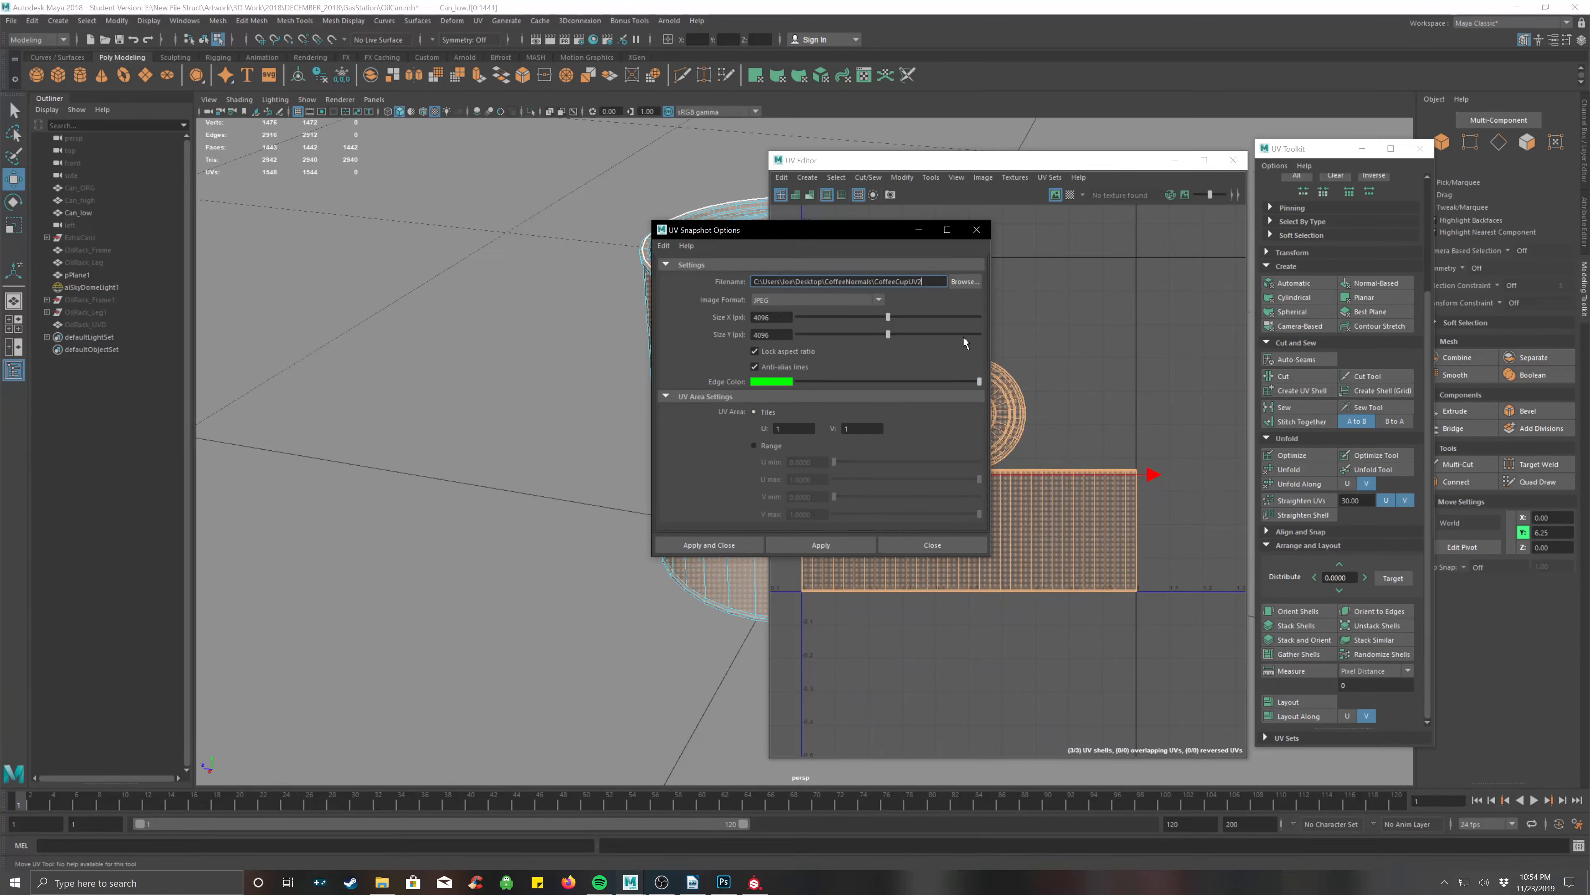
key("BackSpace")
key("BackSpace")
key("BackSpace")
key("BackSpace")
key("BackSpace")
key("BackSpace")
key("BackSpace")
key("BackSpace")
key("BackSpace")
key("BackSpace")
key("BackSpace")
key("BackSpace")
key("BackSpace")
key("BackSpace")
key("BackSpace")
key("BackSpace")
key("BackSpace")
key("BackSpace")
key("BackSpace")
key("BackSpace")
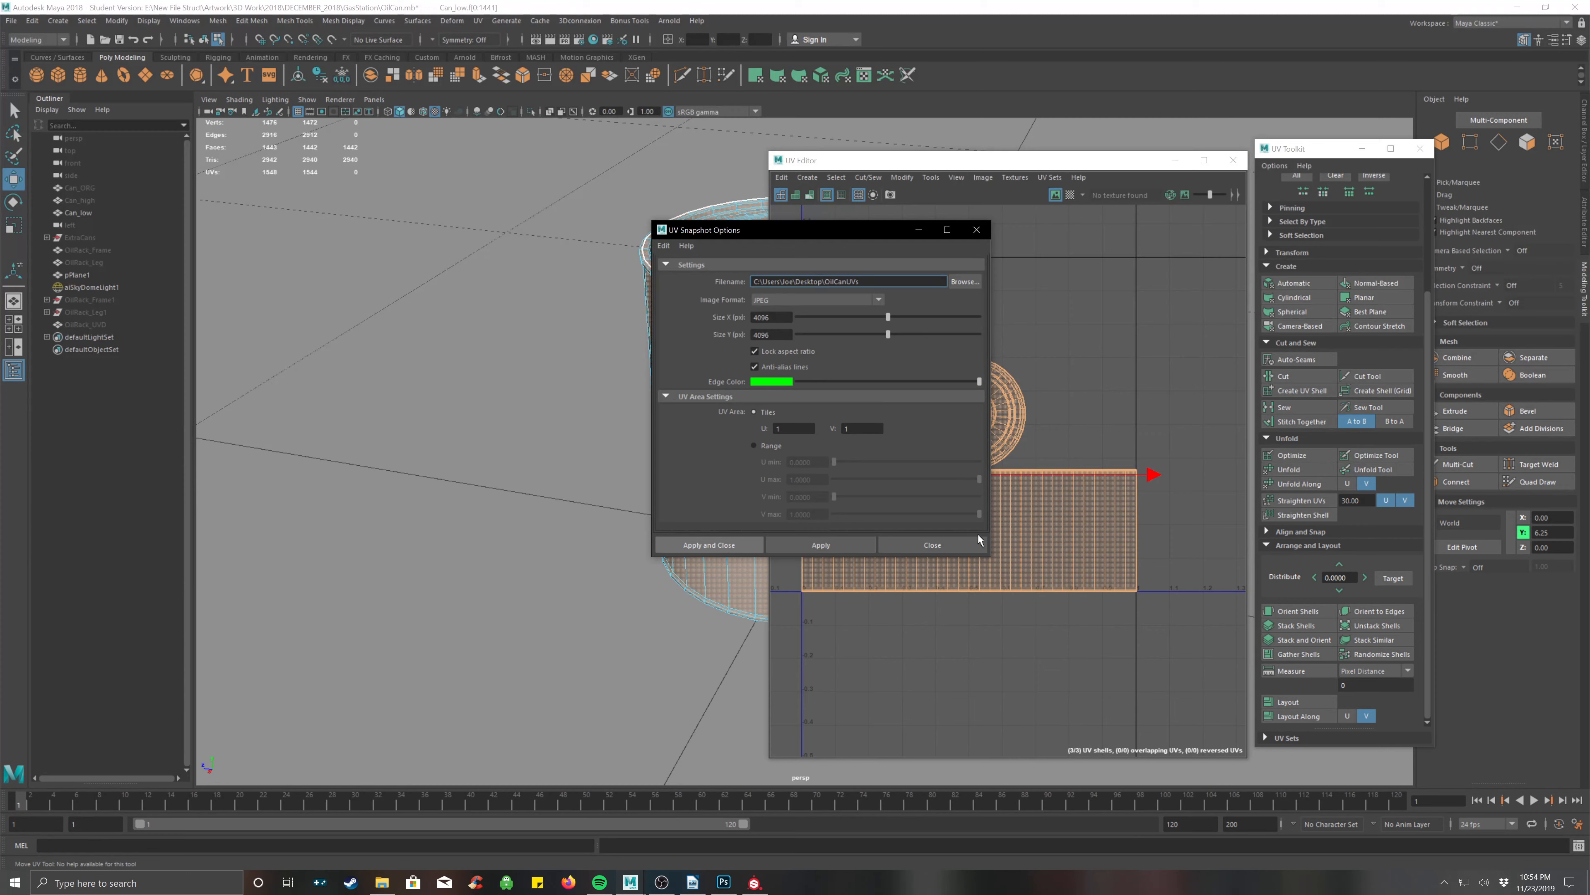
left_click(1233, 160)
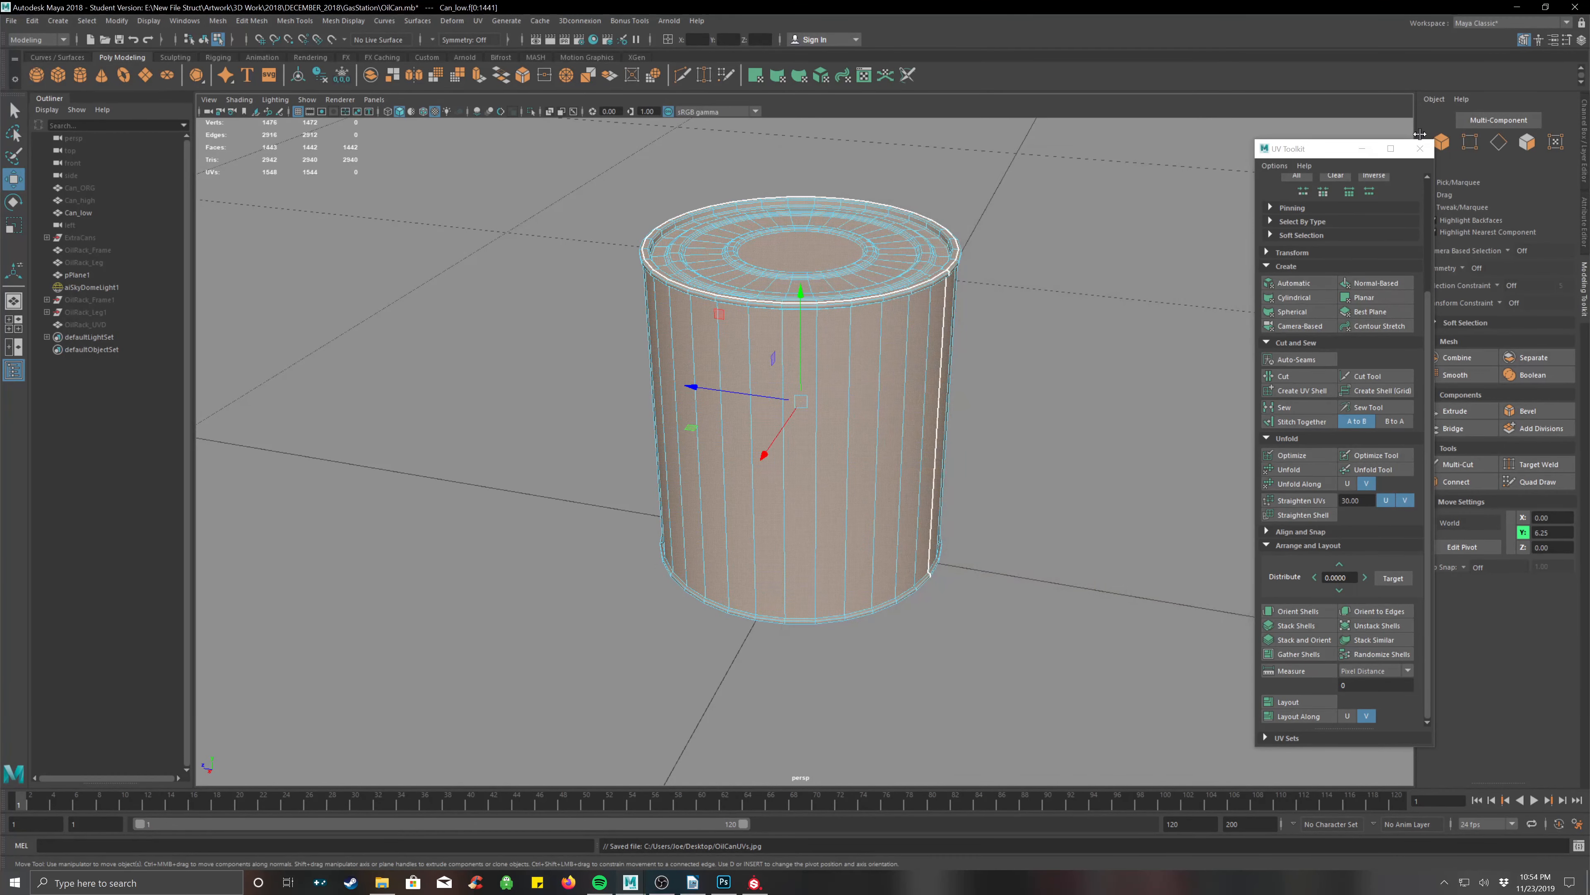
left_click(1419, 148)
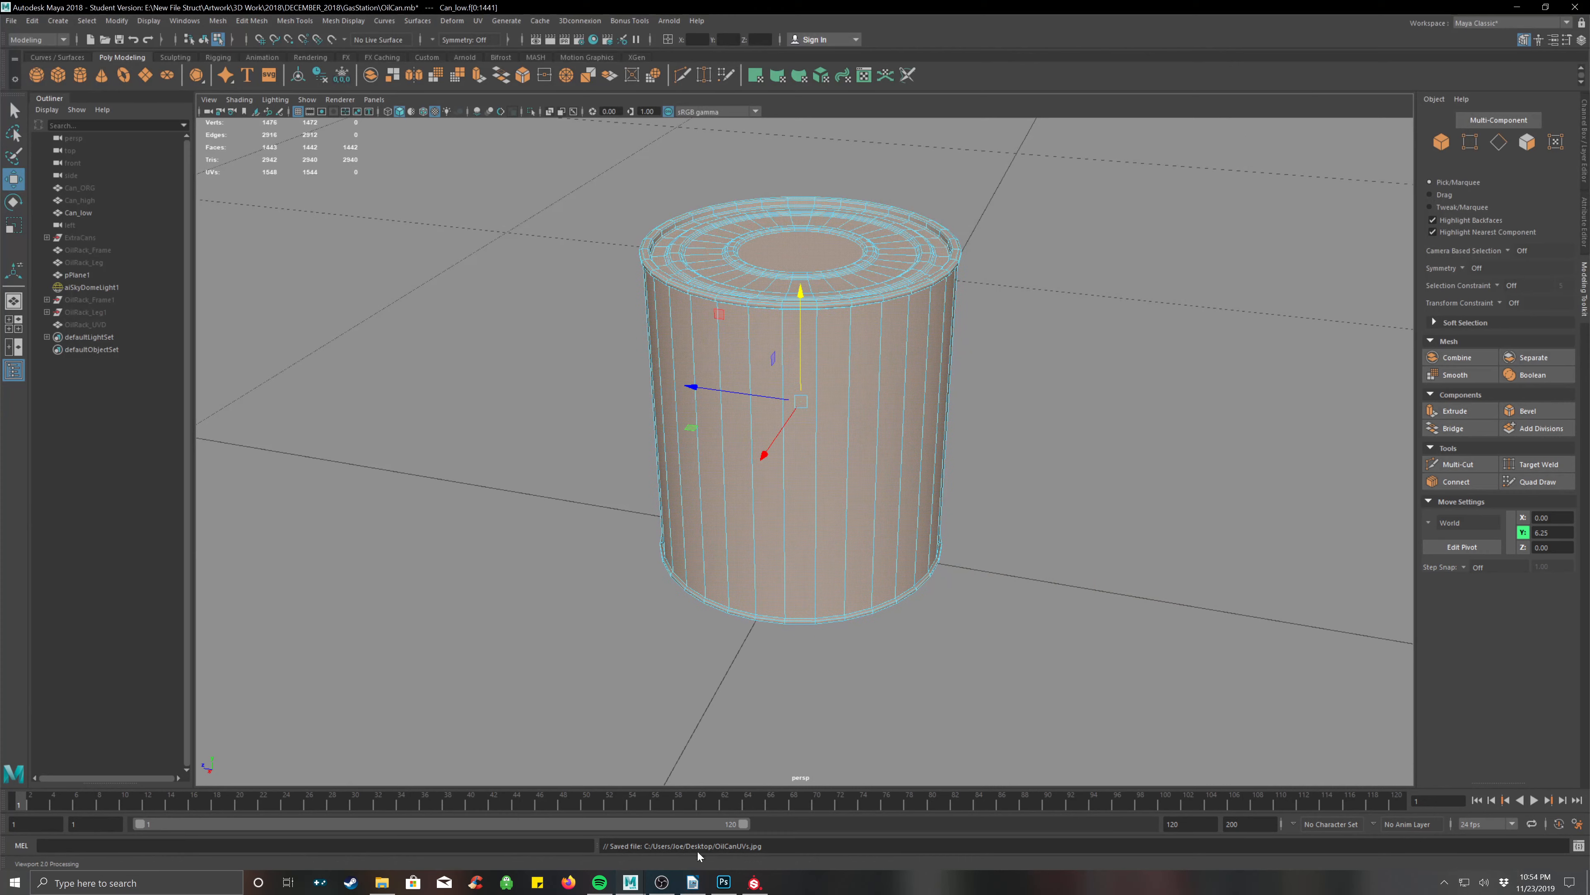
Switch to Photoshop and open OilCanUVs.jpg from the Desktop.
left_click(724, 882)
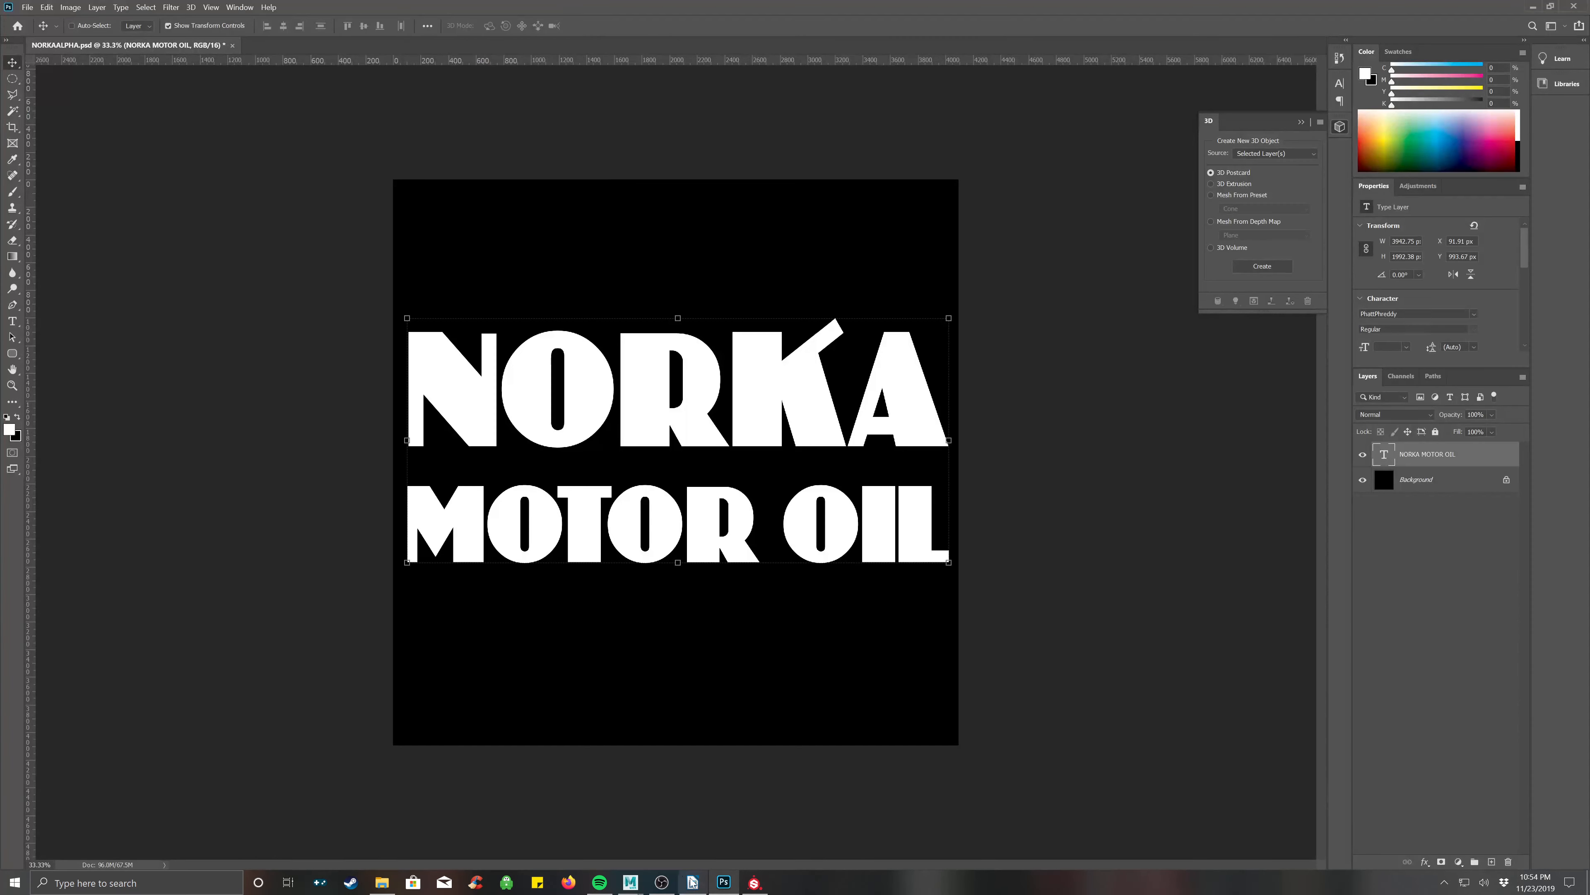
left_click(27, 7)
left_click(39, 32)
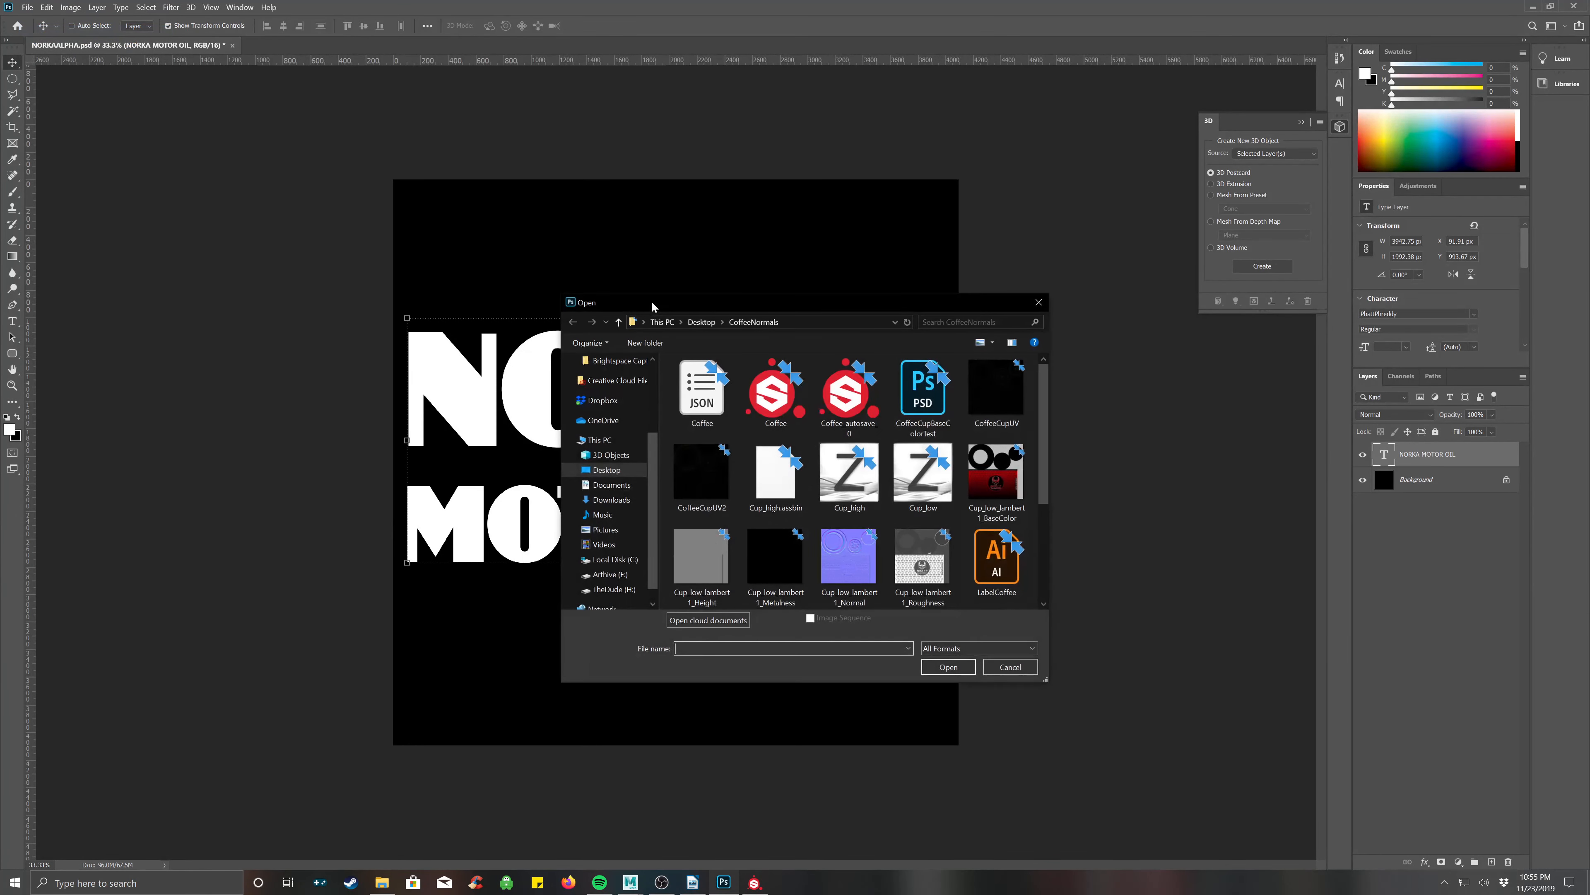
left_click(607, 469)
scroll(820, 495, "down", 5)
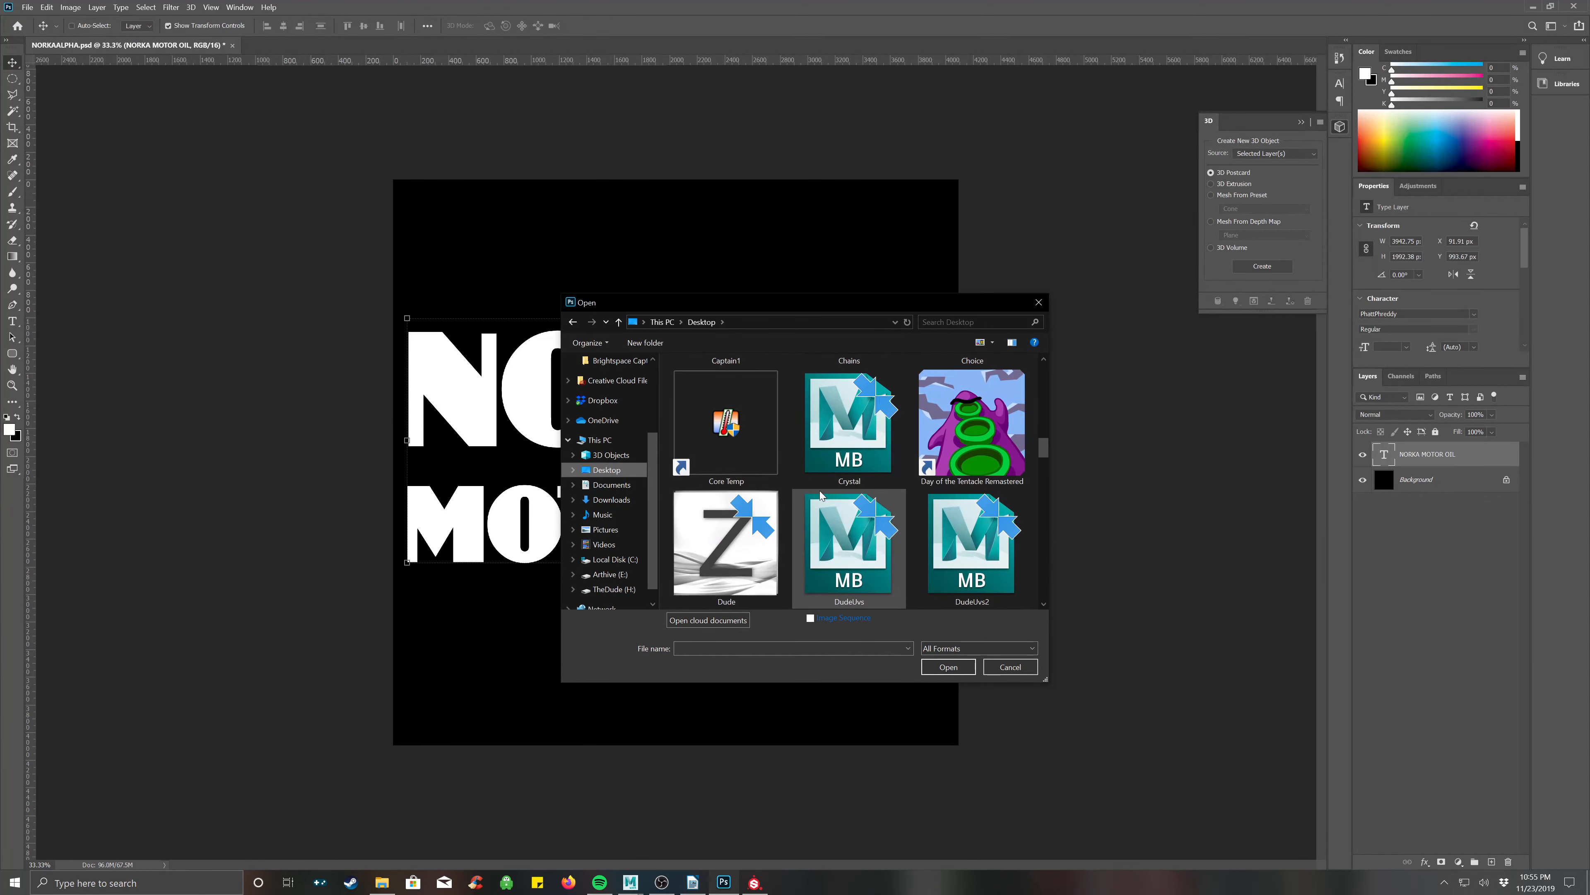
scroll(820, 495, "down", 5)
scroll(820, 495, "down", 10)
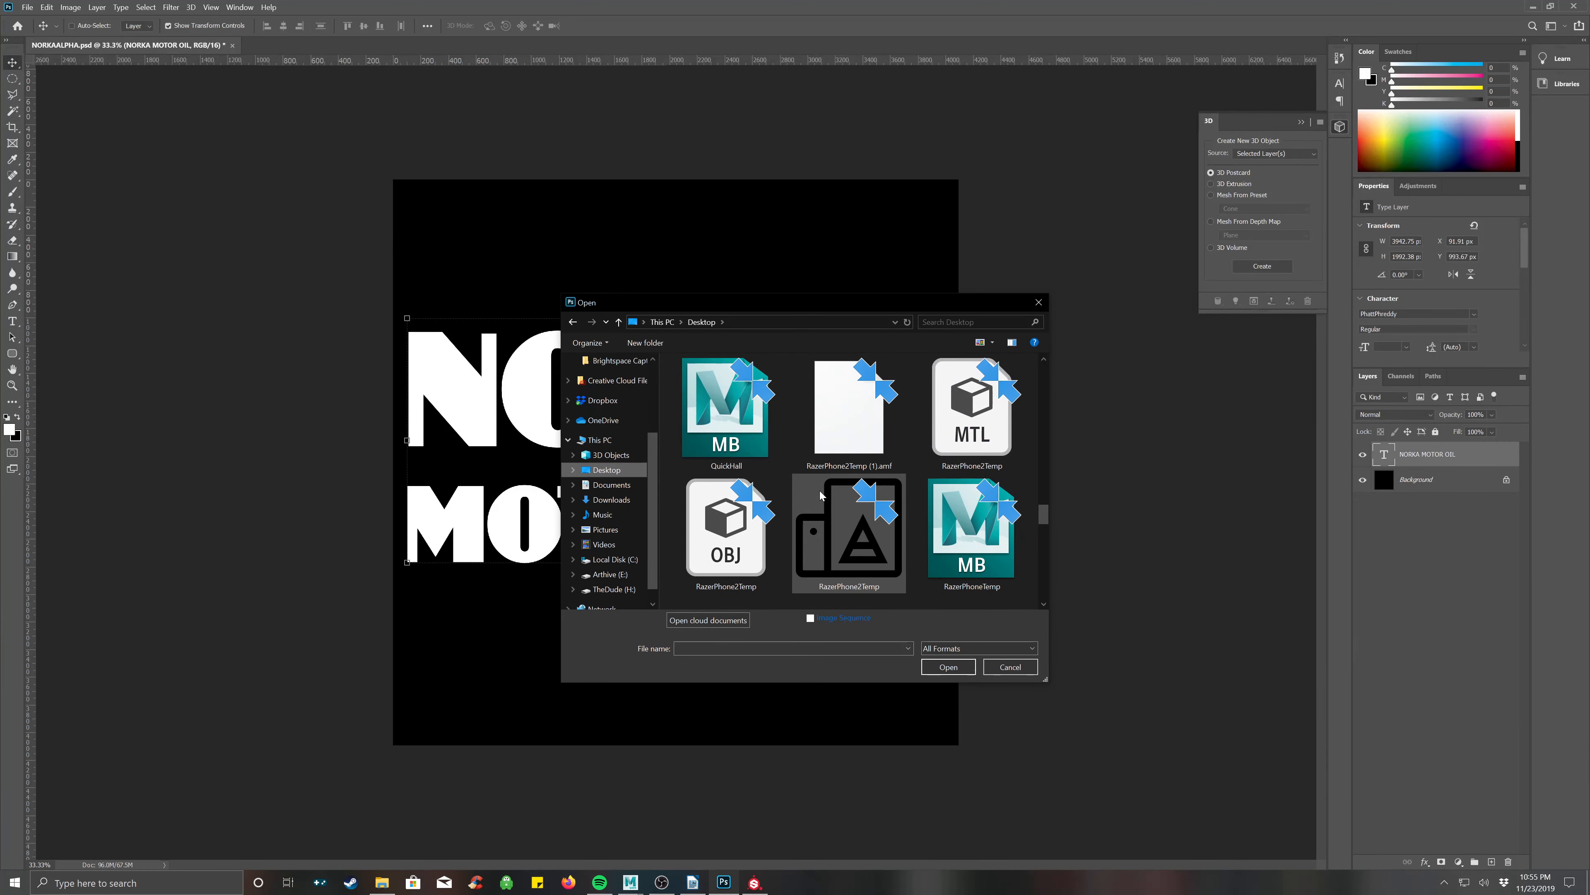
scroll(820, 494, "up", 2)
double_click(852, 451)
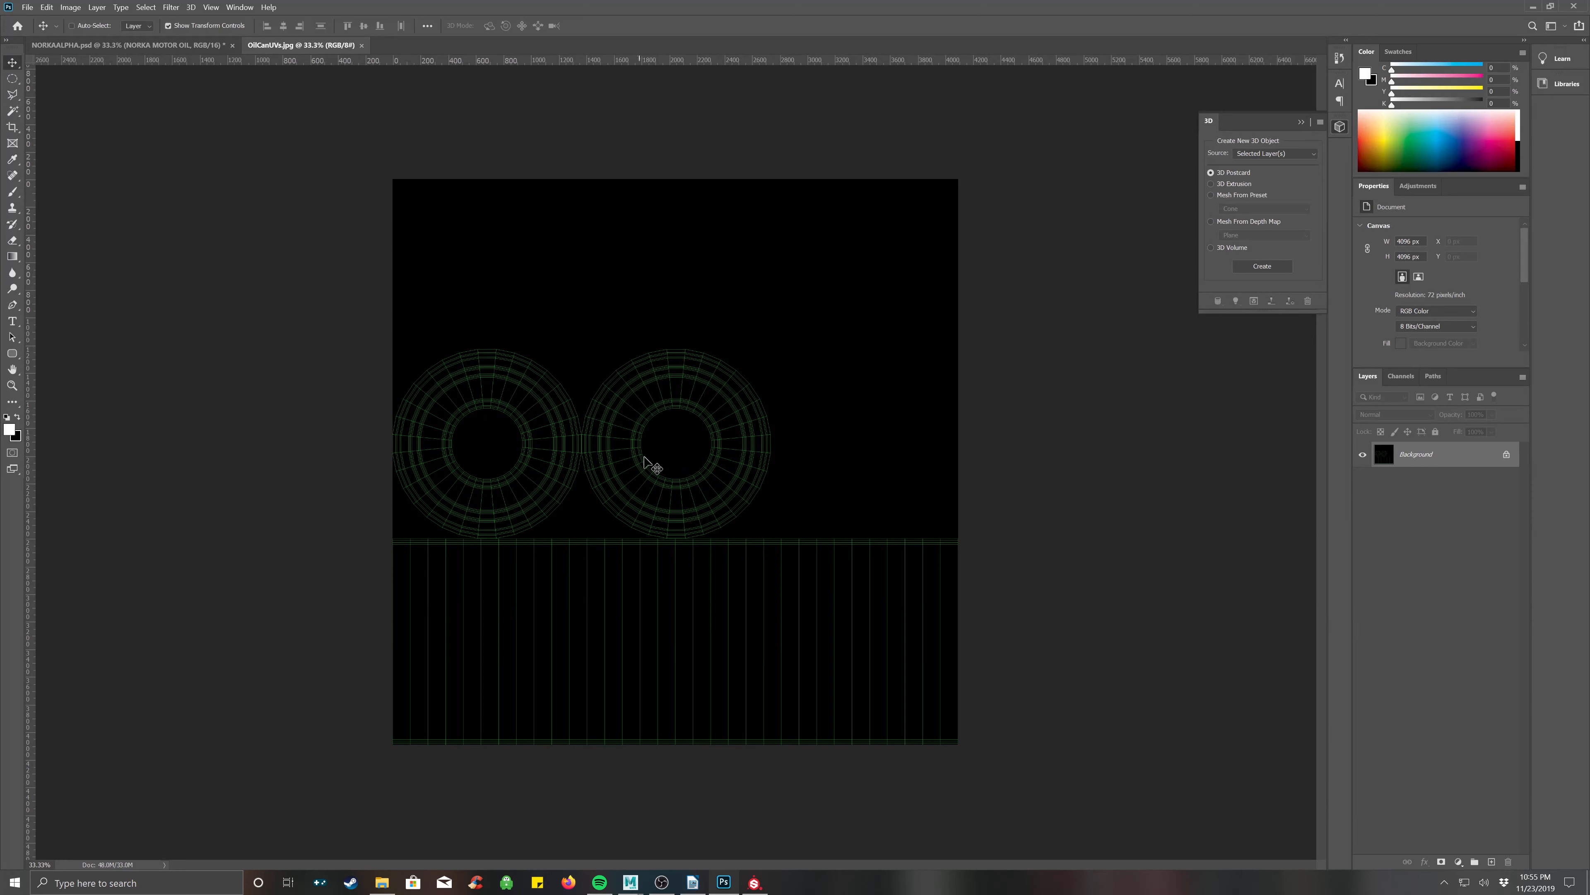
Add a white text layer reading JM3DPro.COM over the UV layout and commit it.
left_click(12, 322)
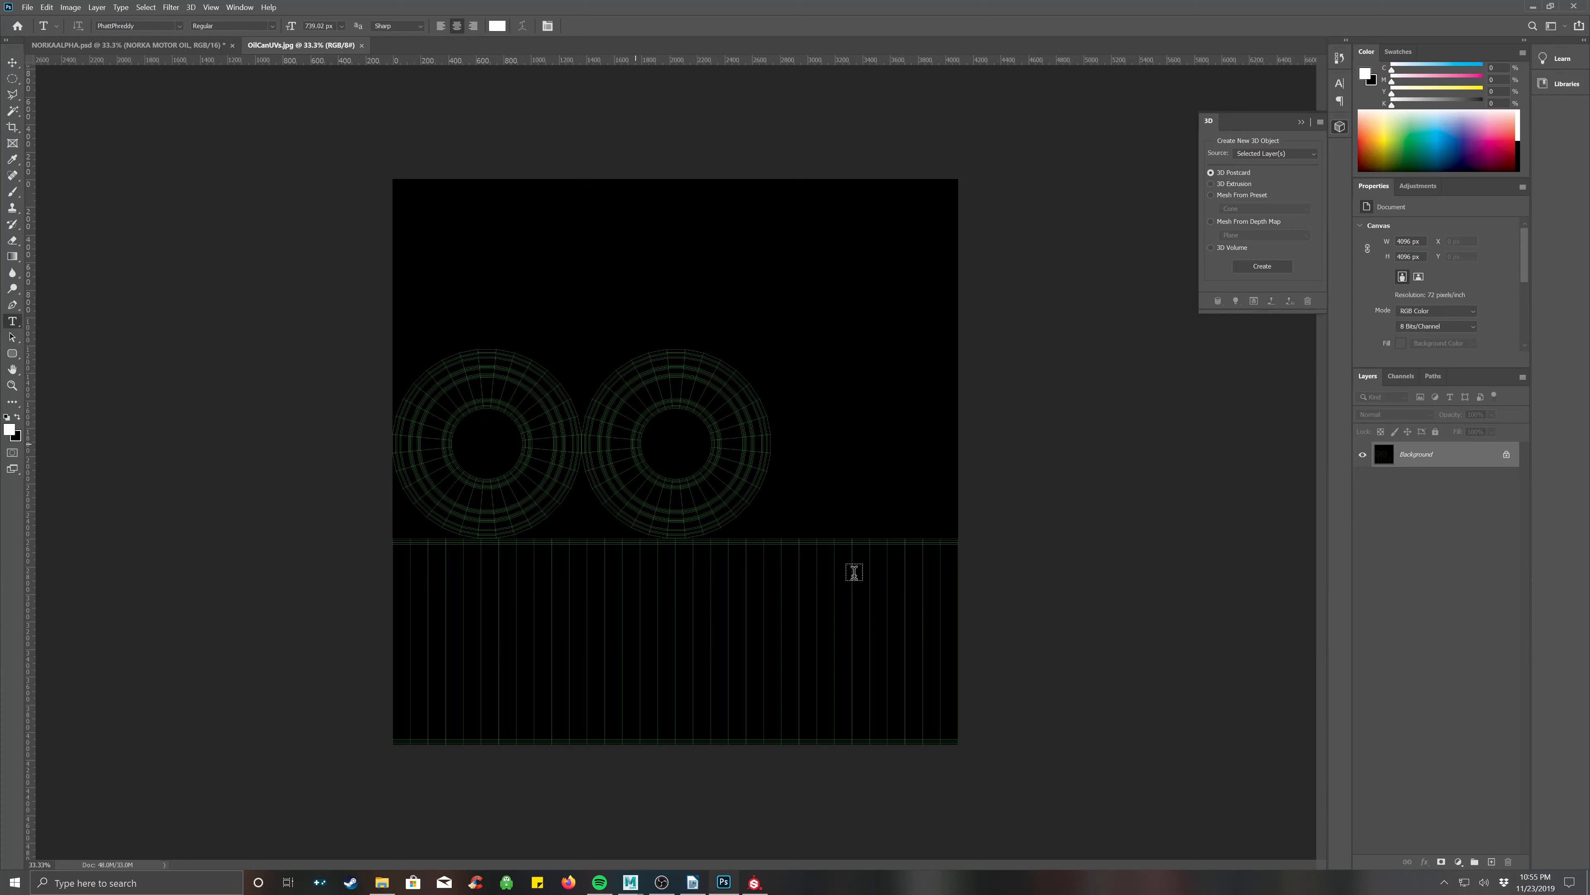
left_click(765, 511)
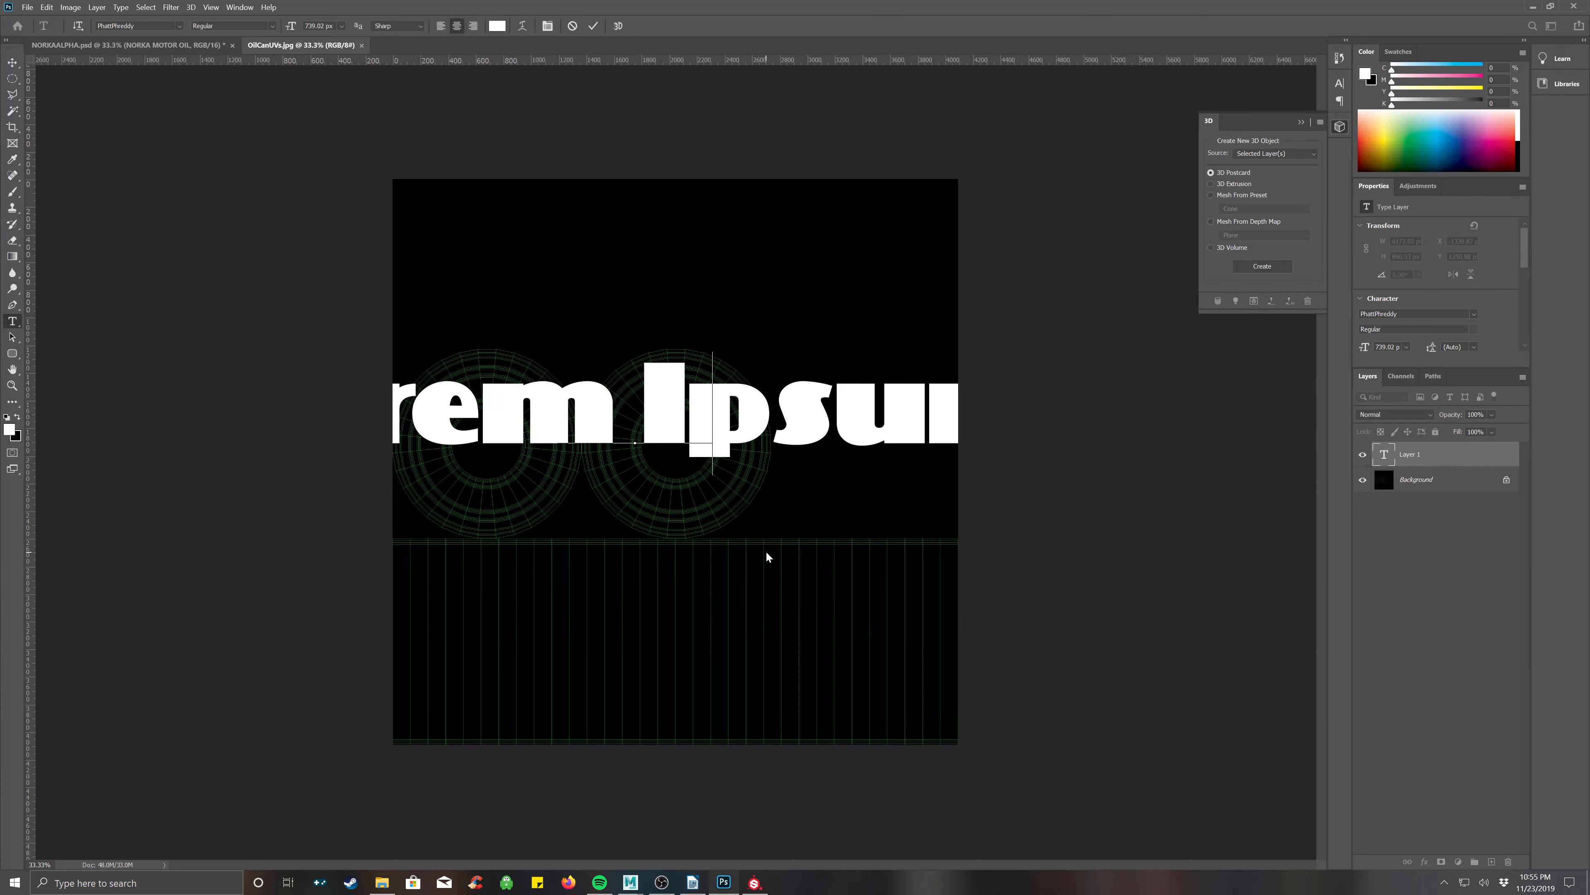
type("JOe Miller")
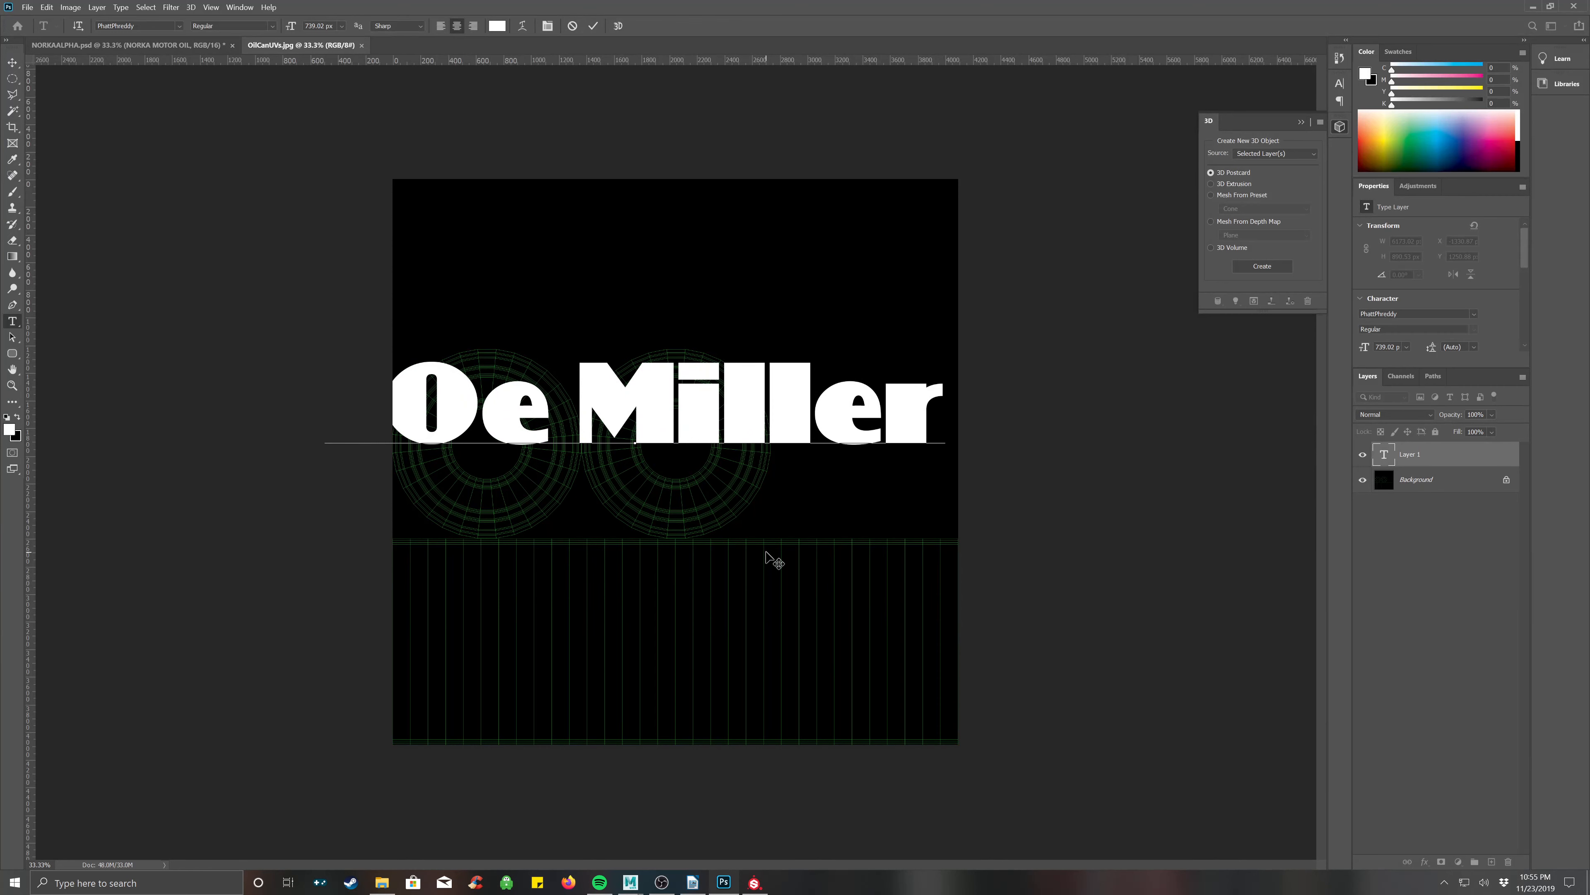
key("BackSpace")
key("BackSpace")
key("BackSpace")
key("BackSpace")
key("BackSpace")
key("BackSpace")
key("BackSpace")
key("BackSpace")
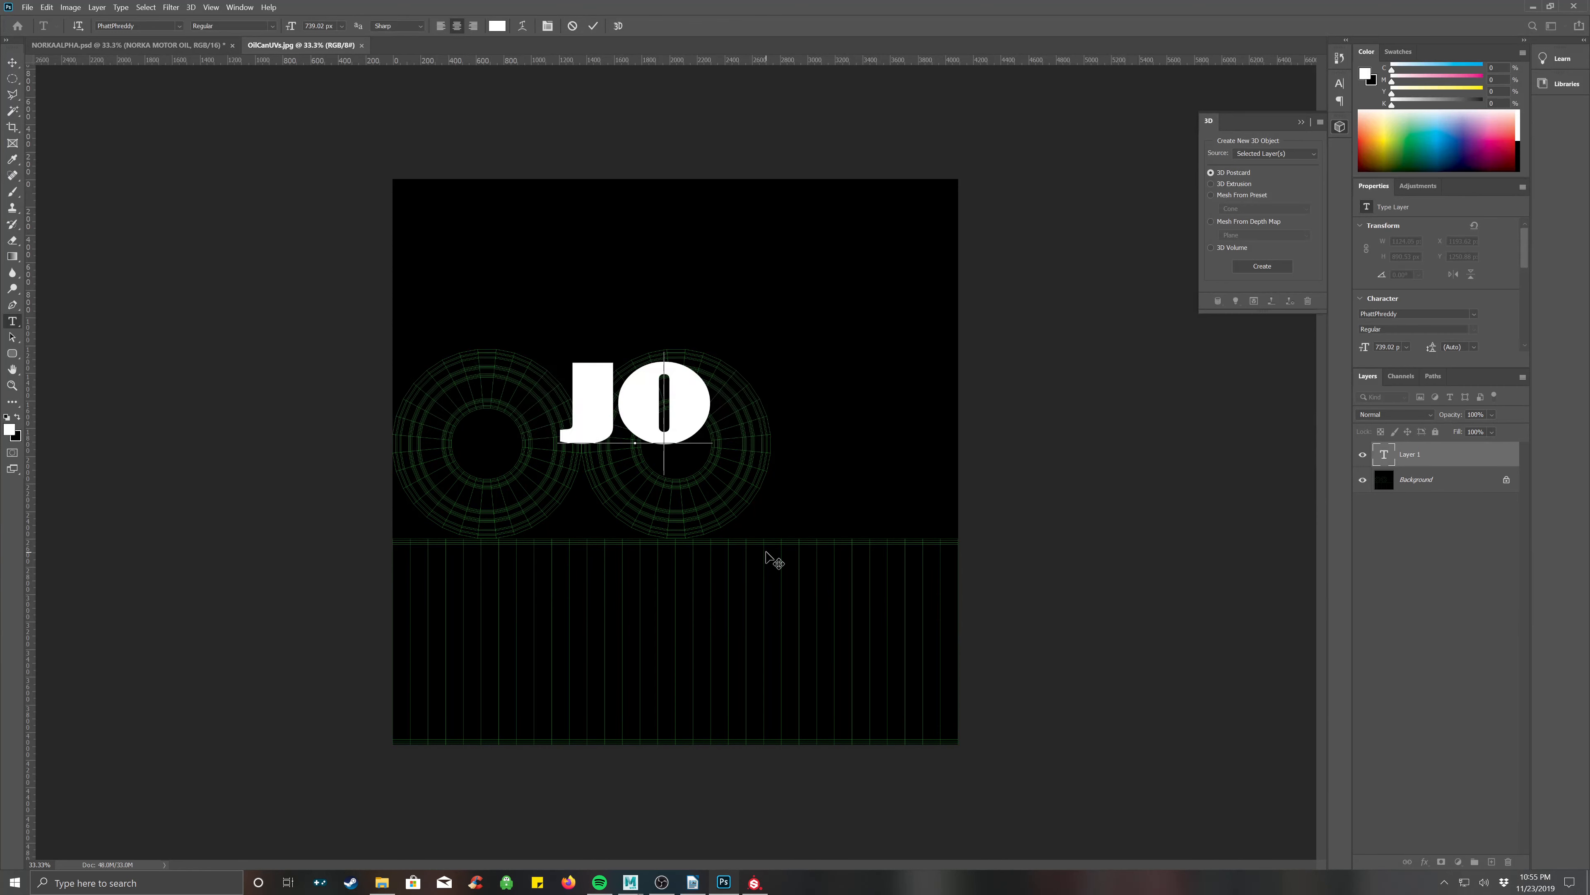
key("BackSpace")
type("M")
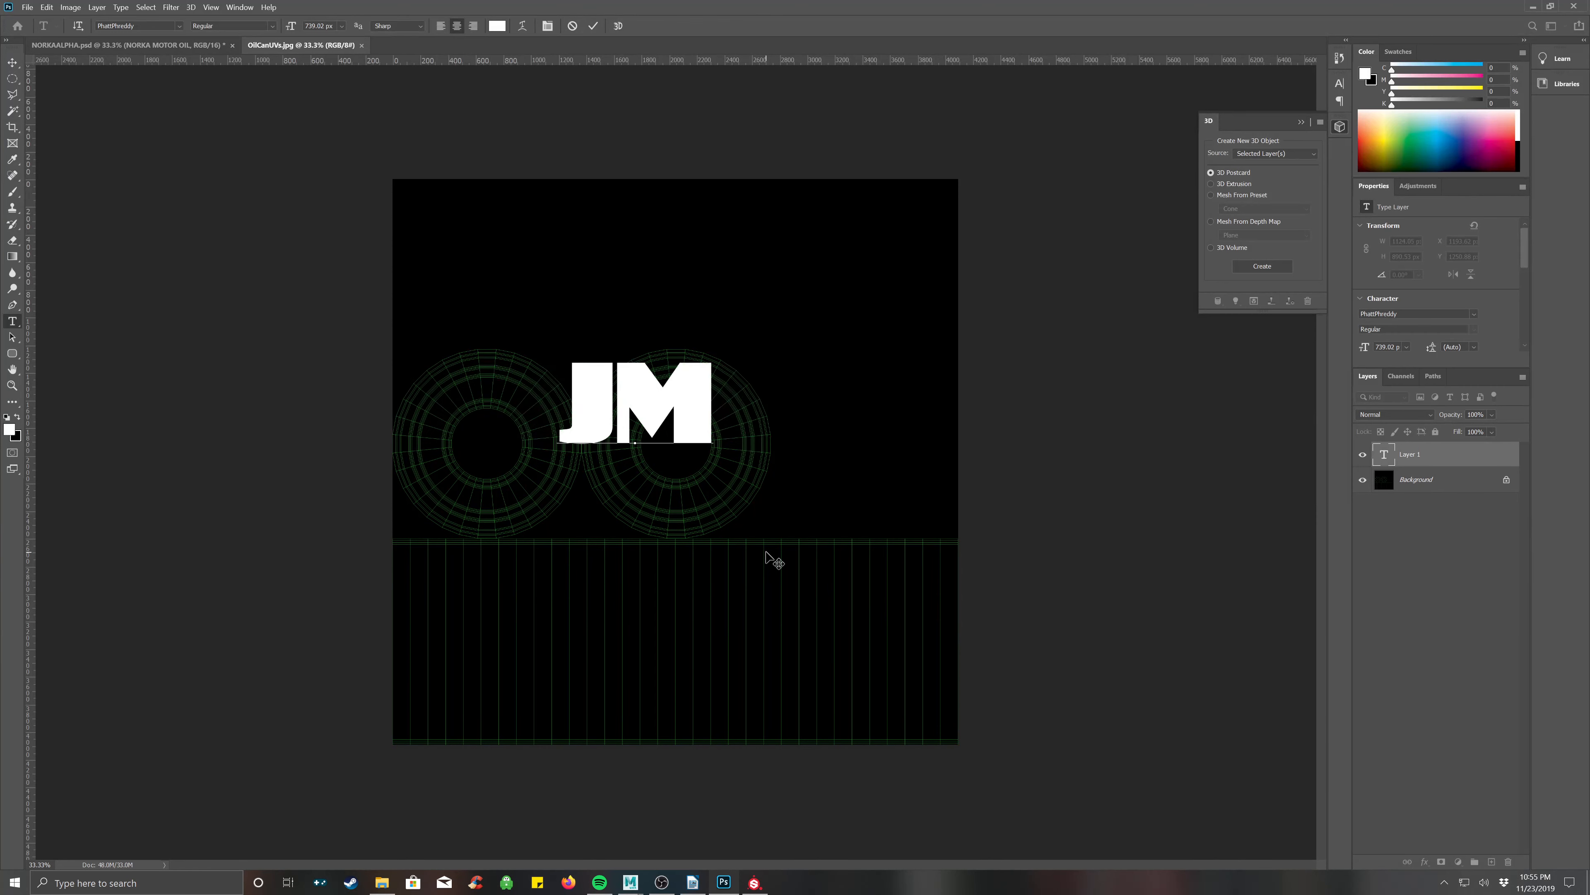
type("3D")
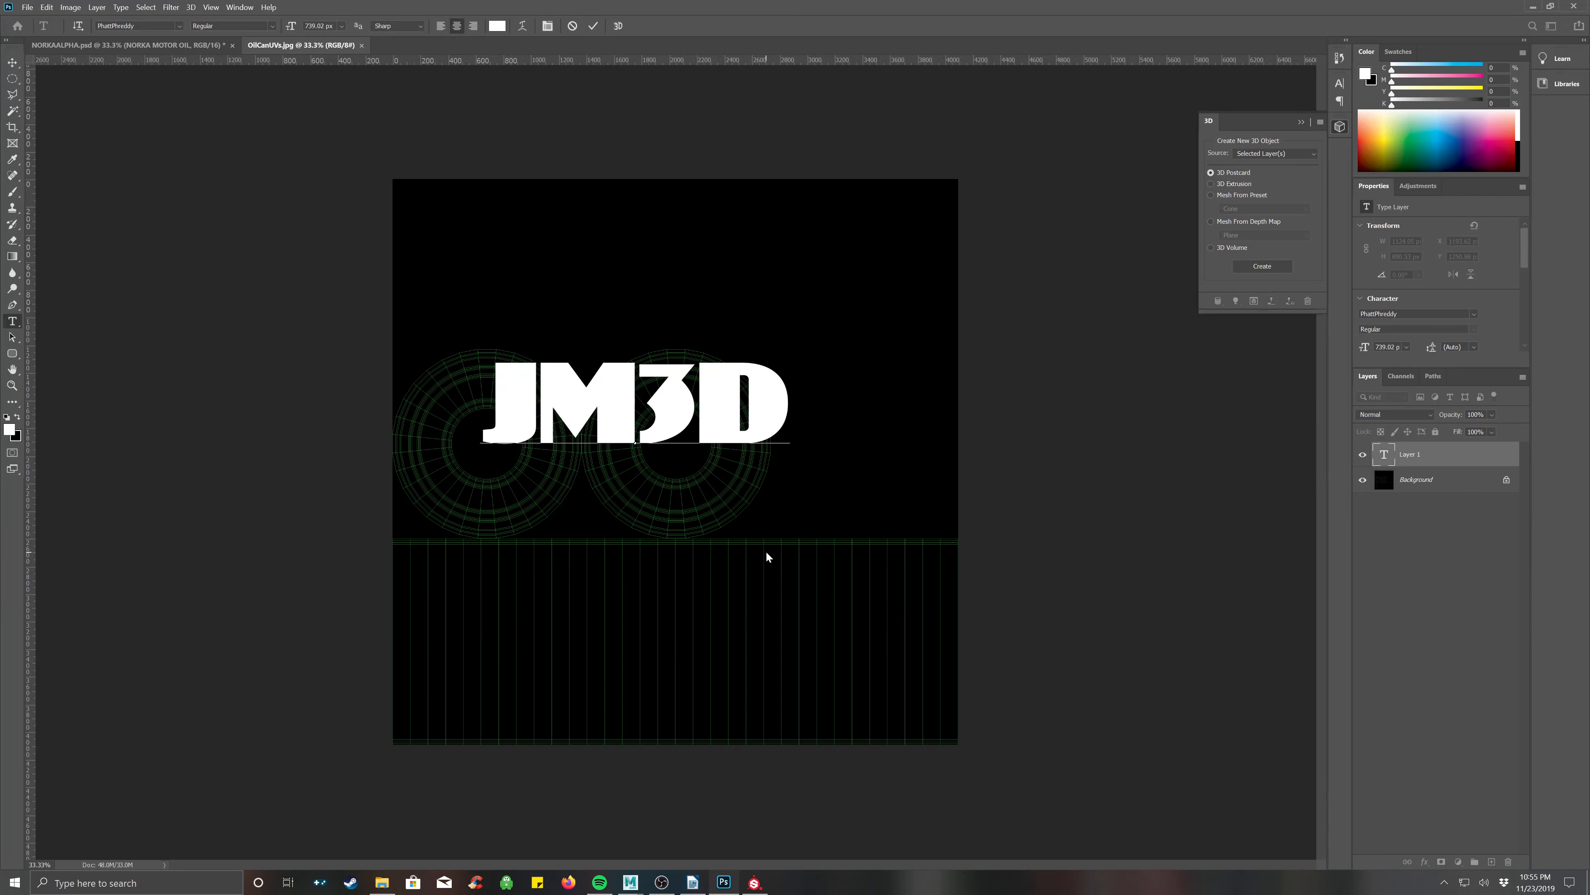
type("Pro.c")
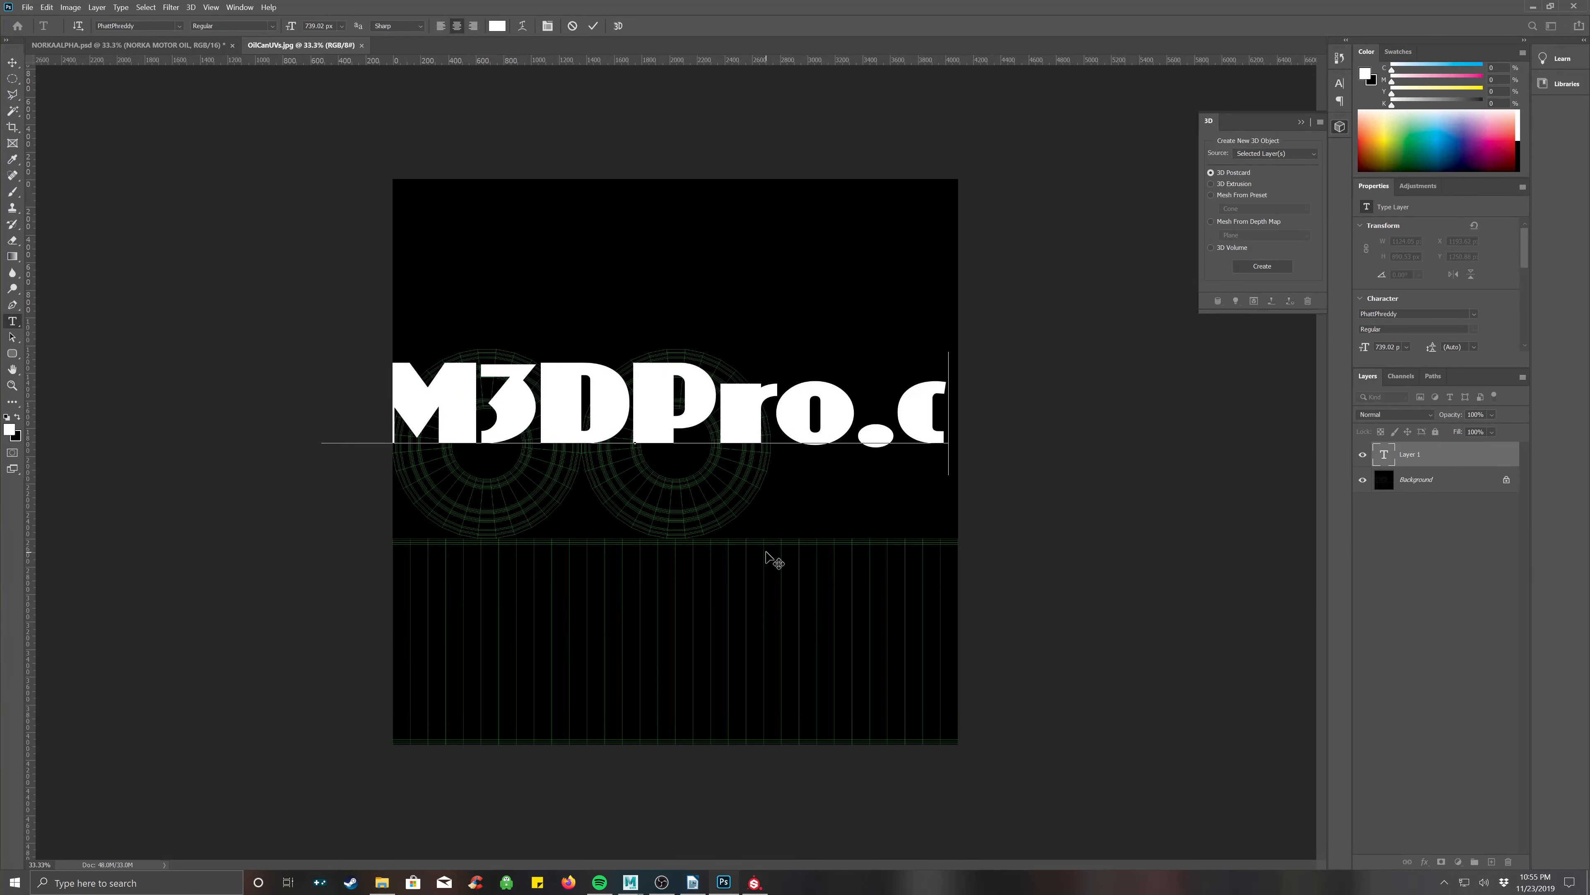
type("om")
key("BackSpace")
key("BackSpace")
key("BackSpace")
key("BackSpace")
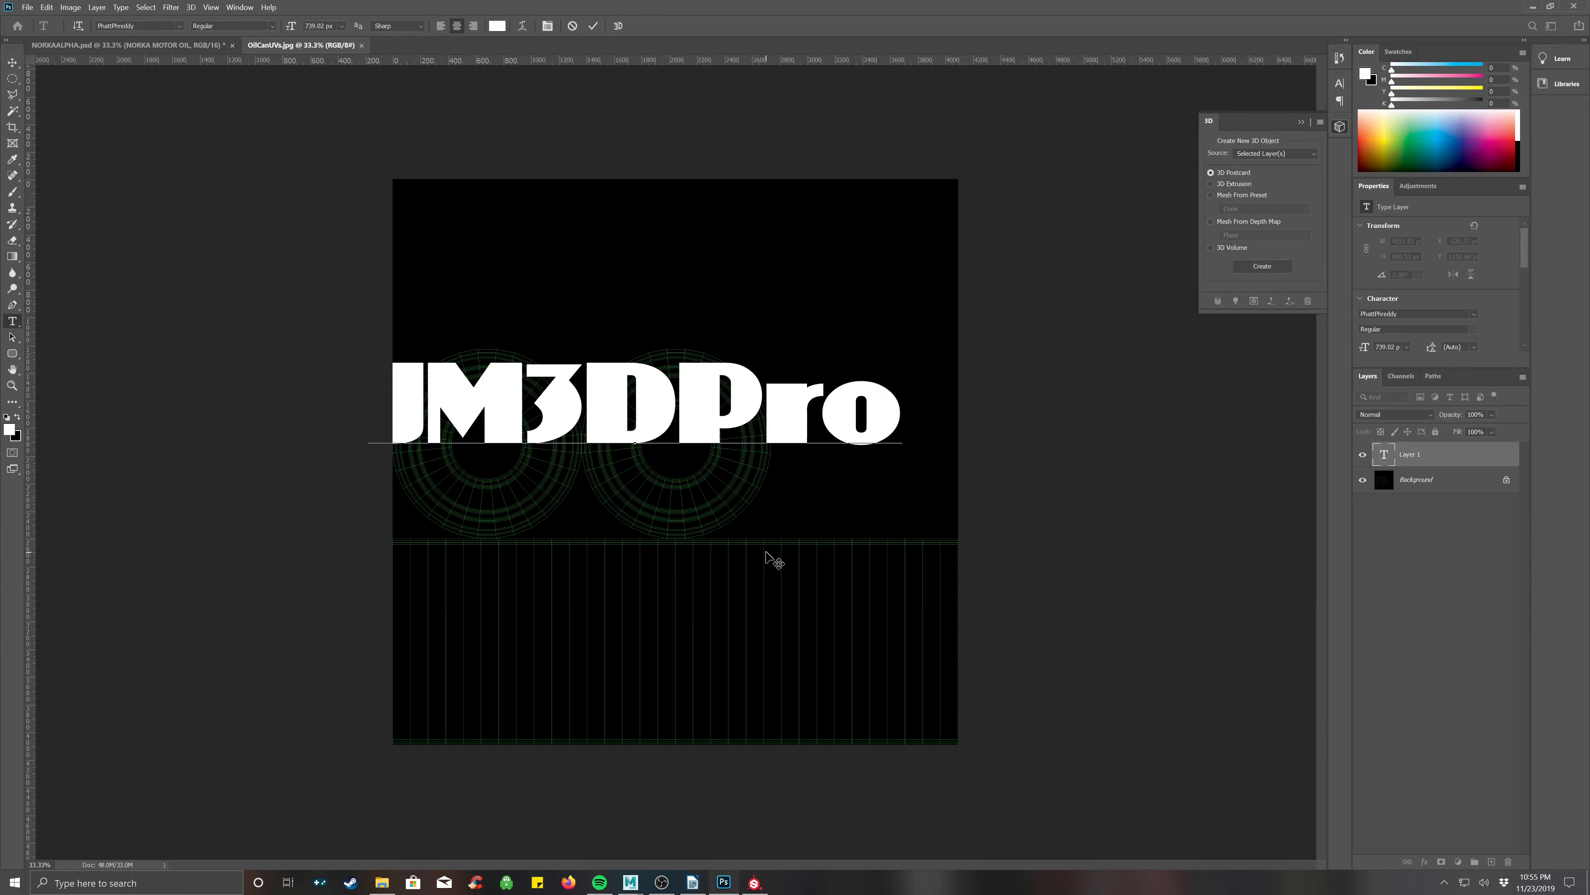
type(".C")
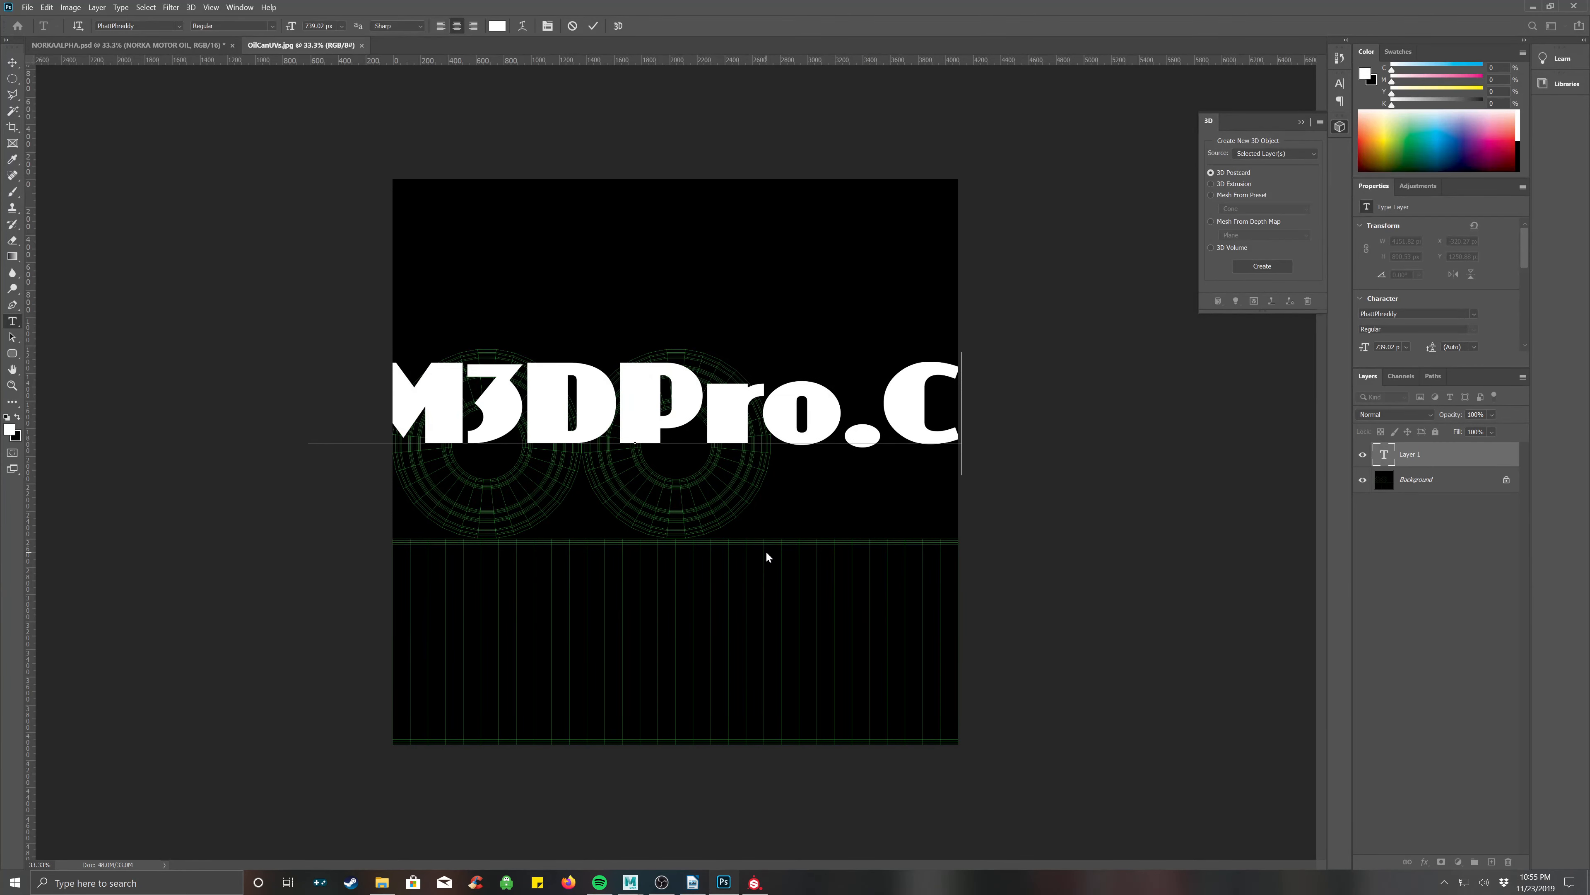
type("OM")
left_click(13, 63)
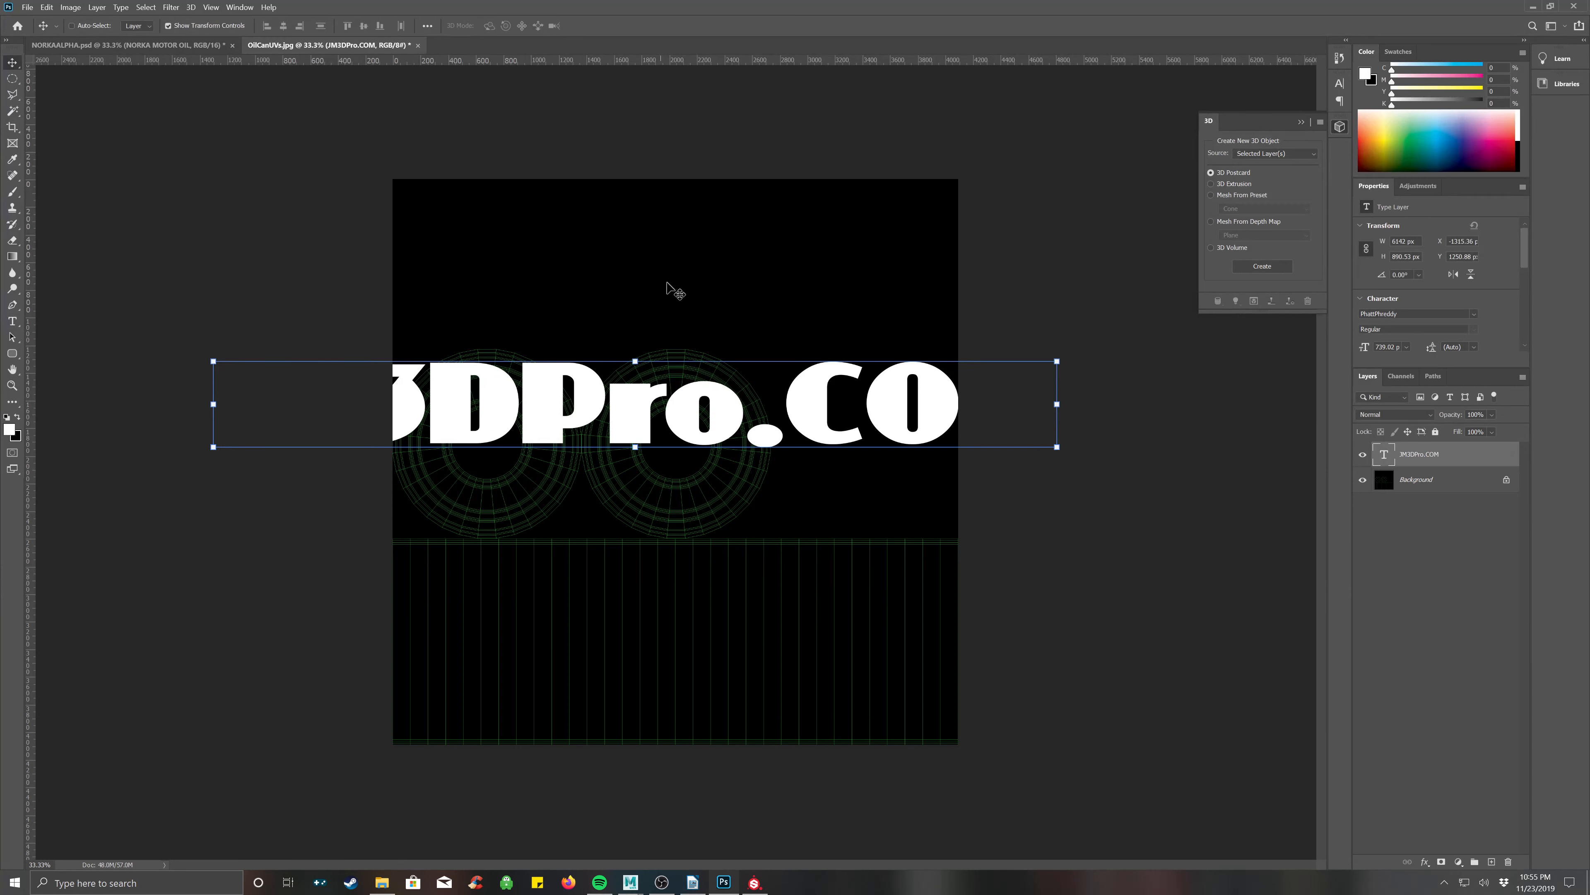
Scale the JM3DPro.COM text to about 437 by 120 px and centre it inside the right circular UV shell.
left_click_drag(1060, 362, 723, 419)
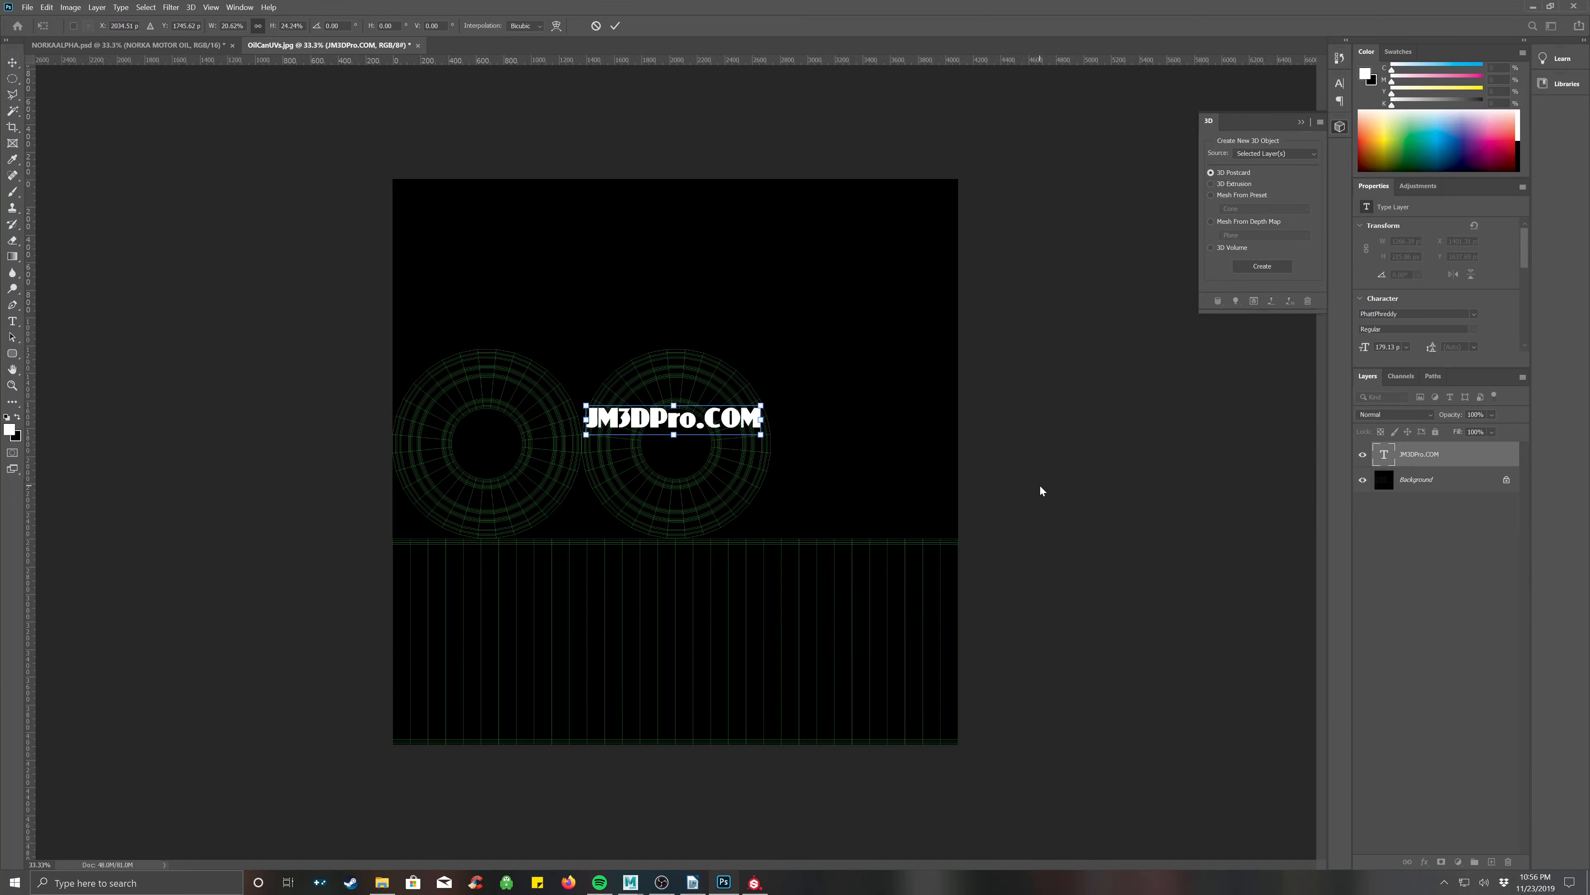
key("ctrl+plus")
key("ctrl+plus")
key("ctrl+plus")
key("ctrl+plus")
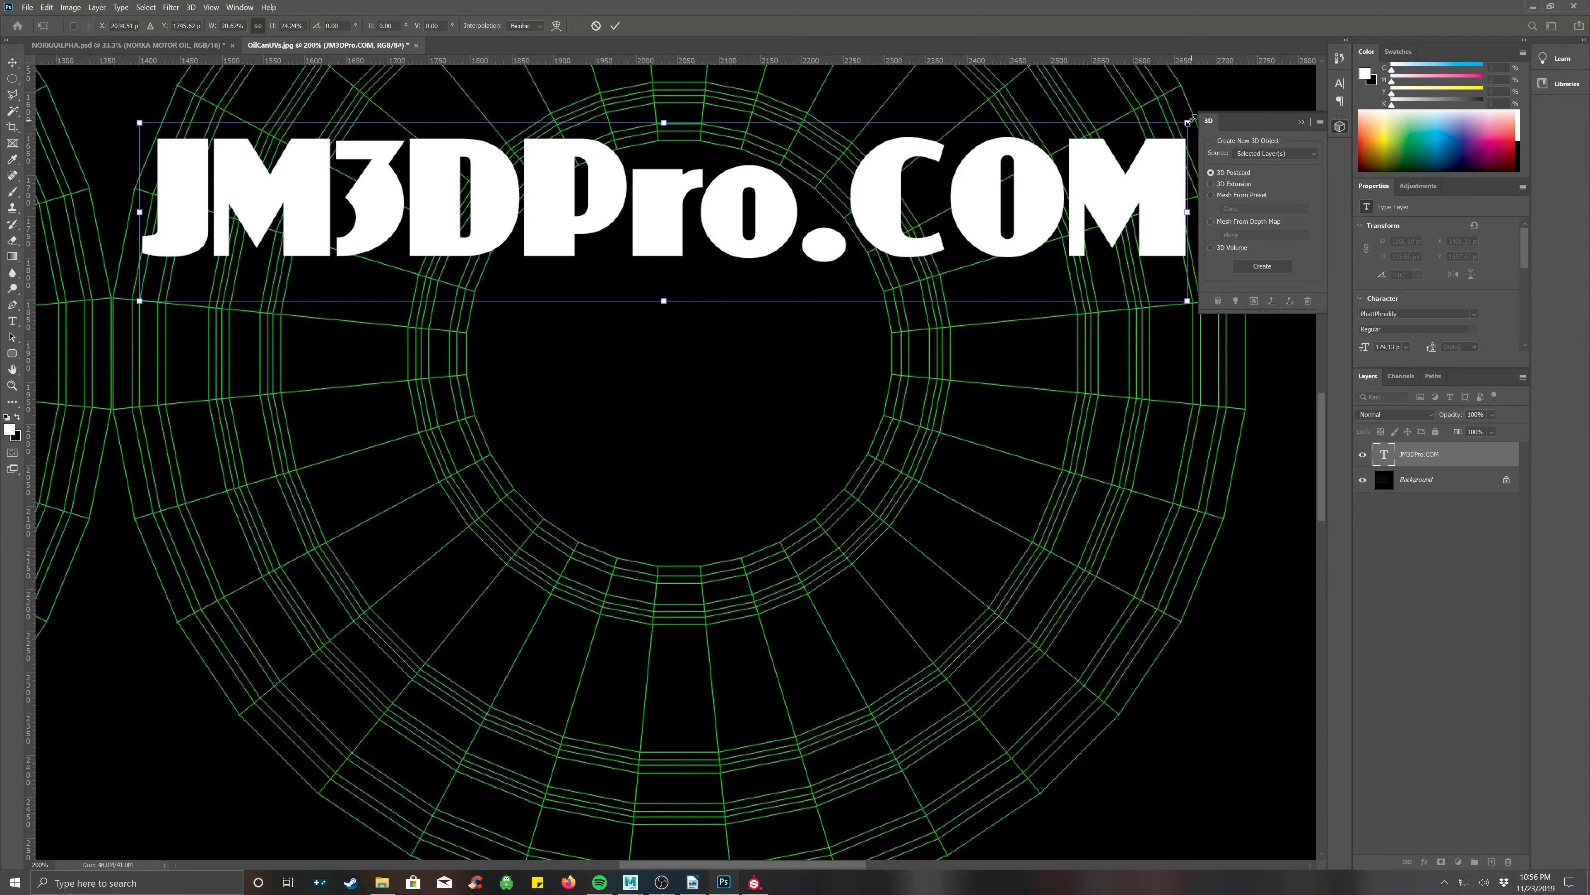
left_click_drag(1188, 121, 929, 141)
left_click_drag(819, 208, 954, 309)
left_click_drag(1049, 229, 679, 264)
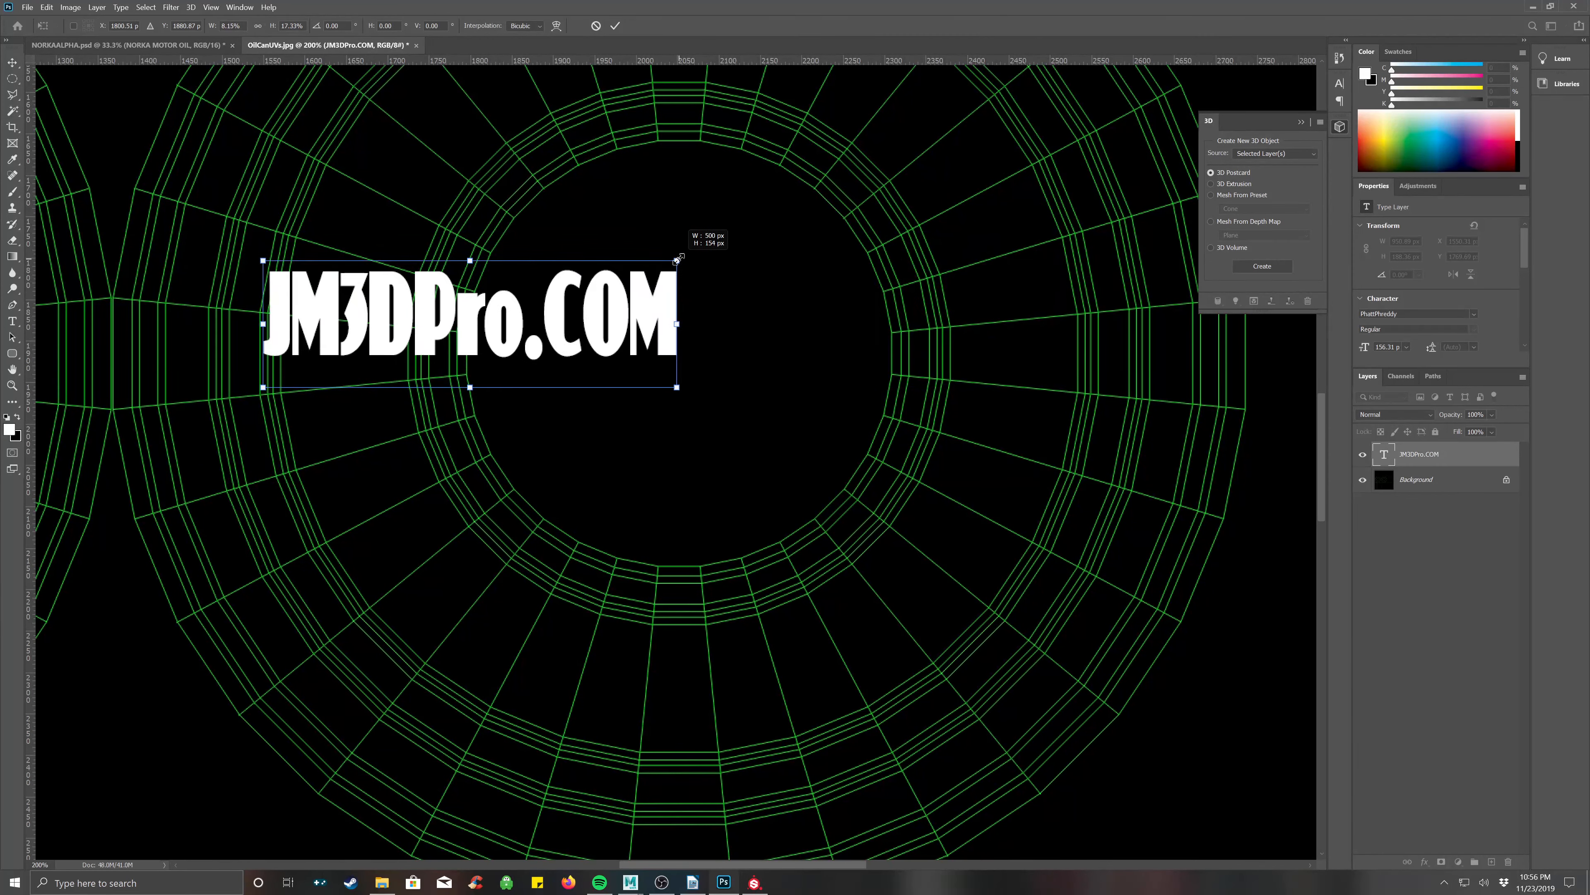
left_click_drag(624, 327, 829, 314)
left_click_drag(893, 251, 852, 274)
left_click_drag(764, 320, 793, 355)
key("Return")
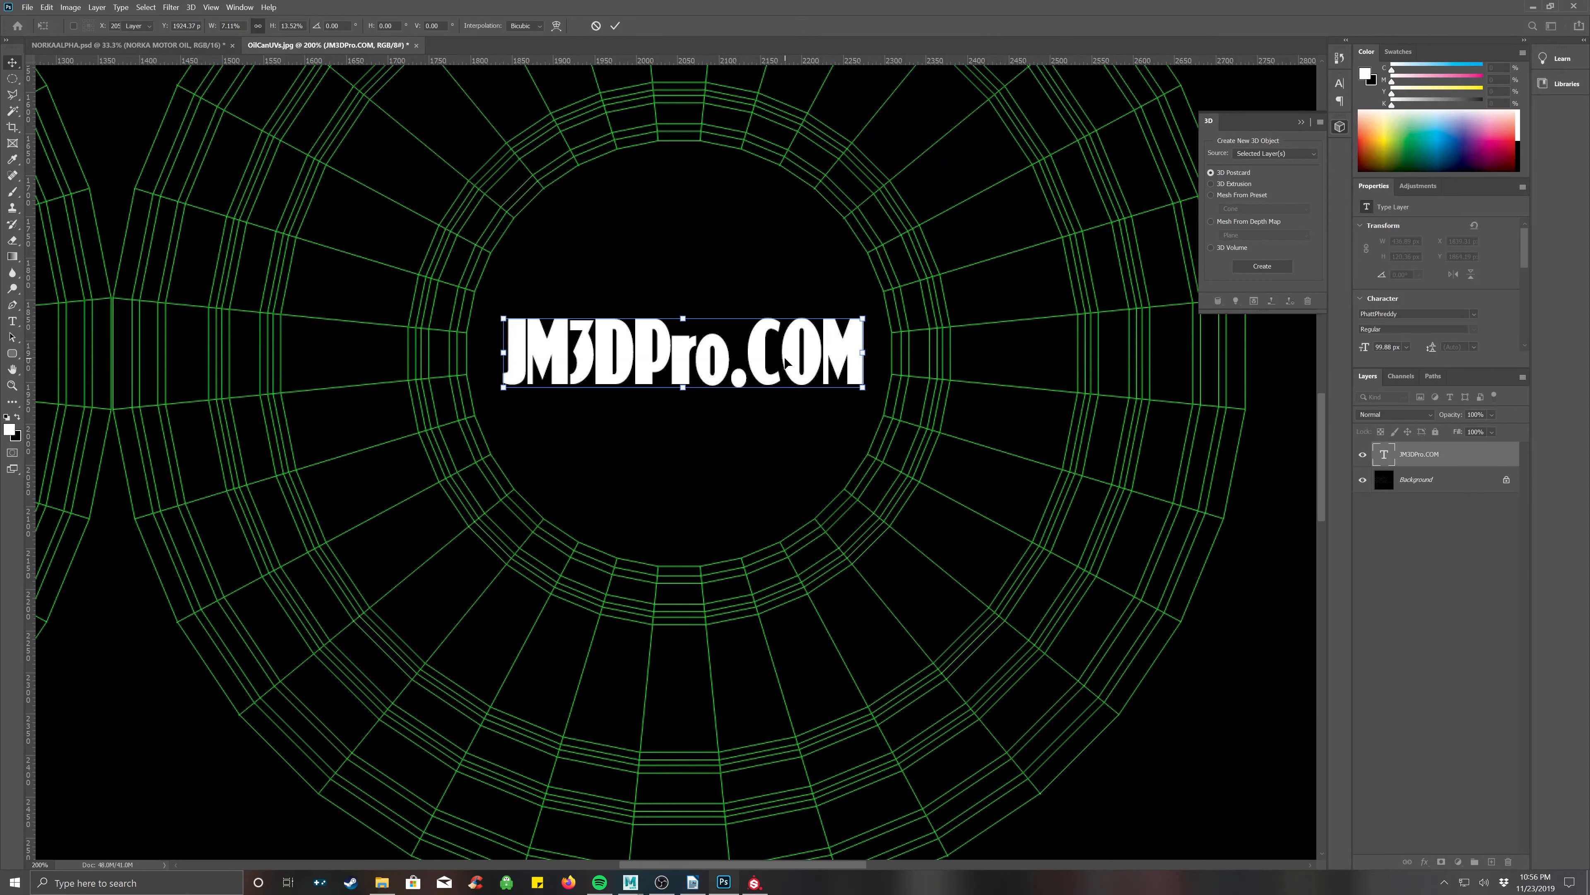
Duplicate the JM3DPro.COM text layer and move the copy straight across to the centre of the left circular UV shell.
scroll(918, 294, "up", 1)
left_click_drag(1424, 463, 1491, 861)
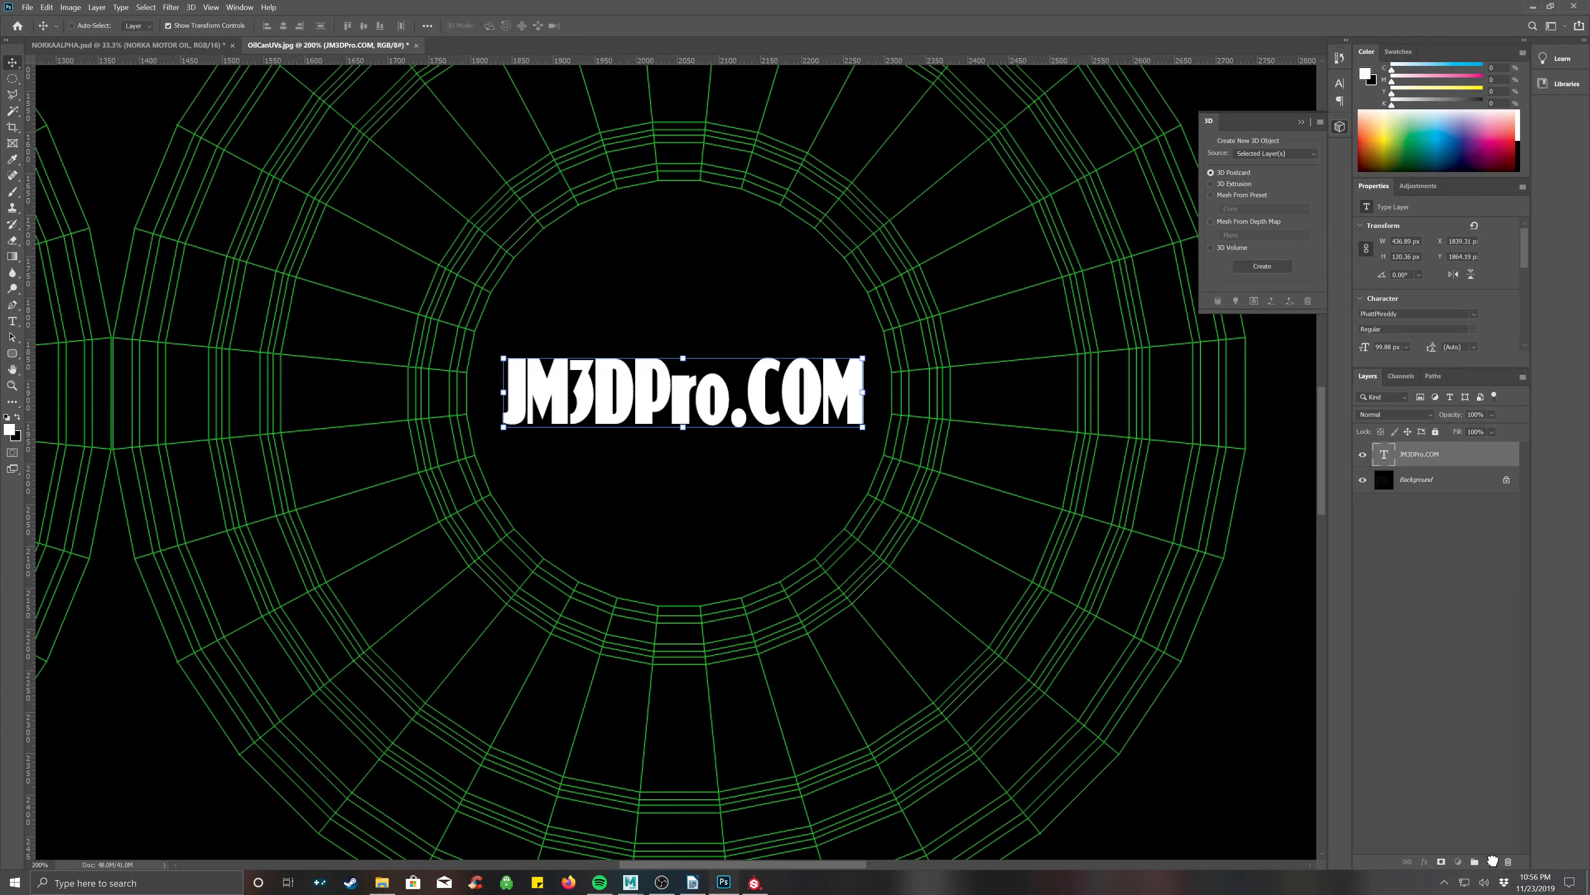
scroll(562, 359, "down", 1)
scroll(562, 359, "up", 1)
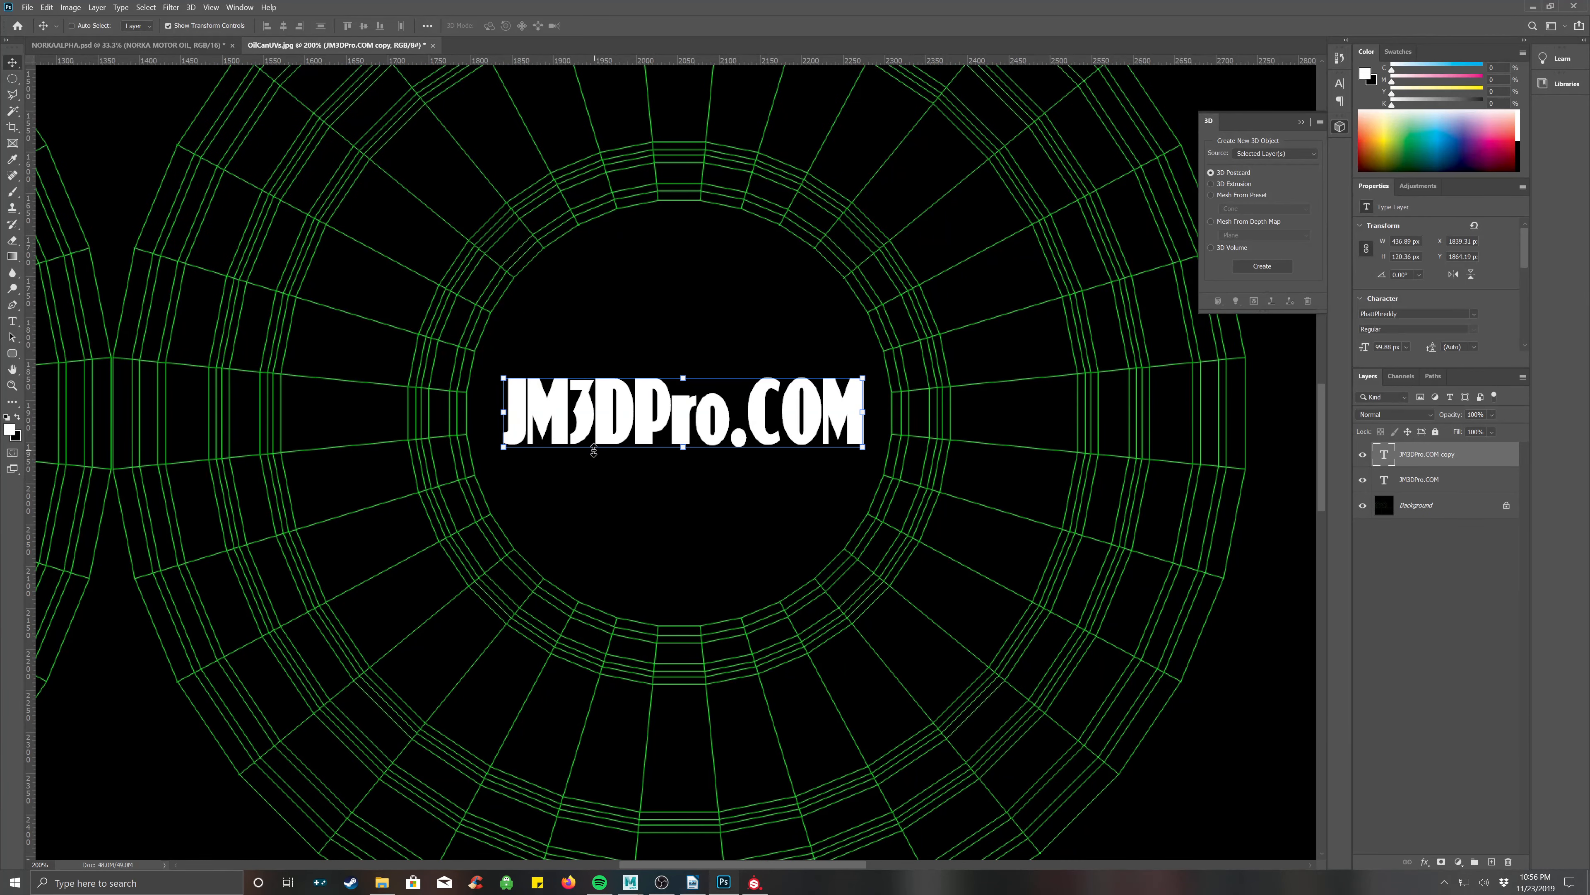
key("ctrl+minus")
key("ctrl+minus")
key("ctrl+minus")
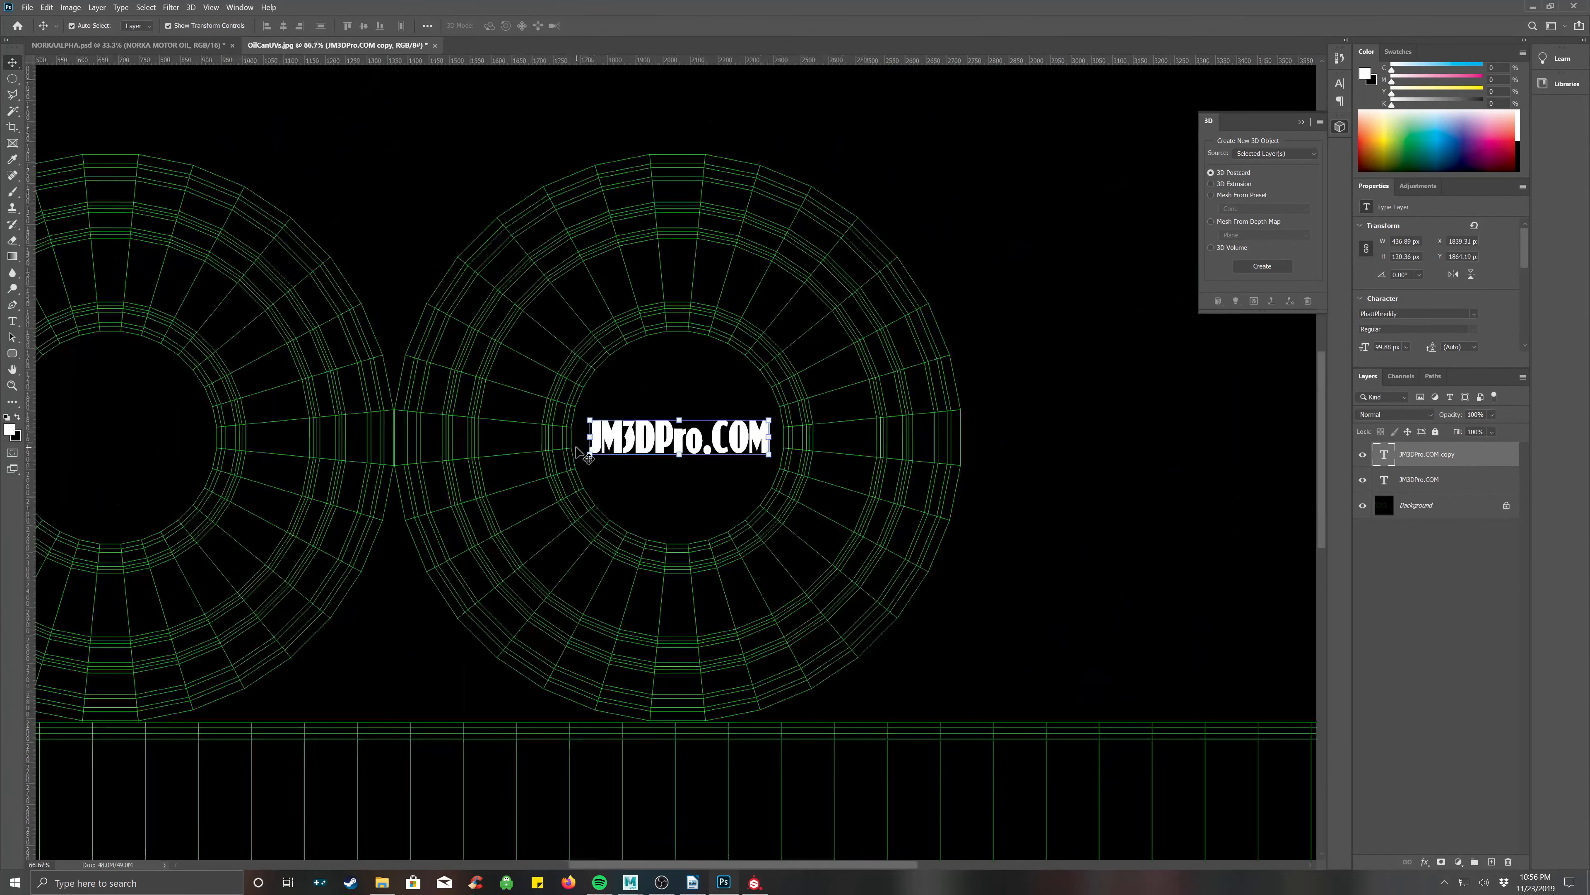
left_click_drag(632, 450, 361, 451)
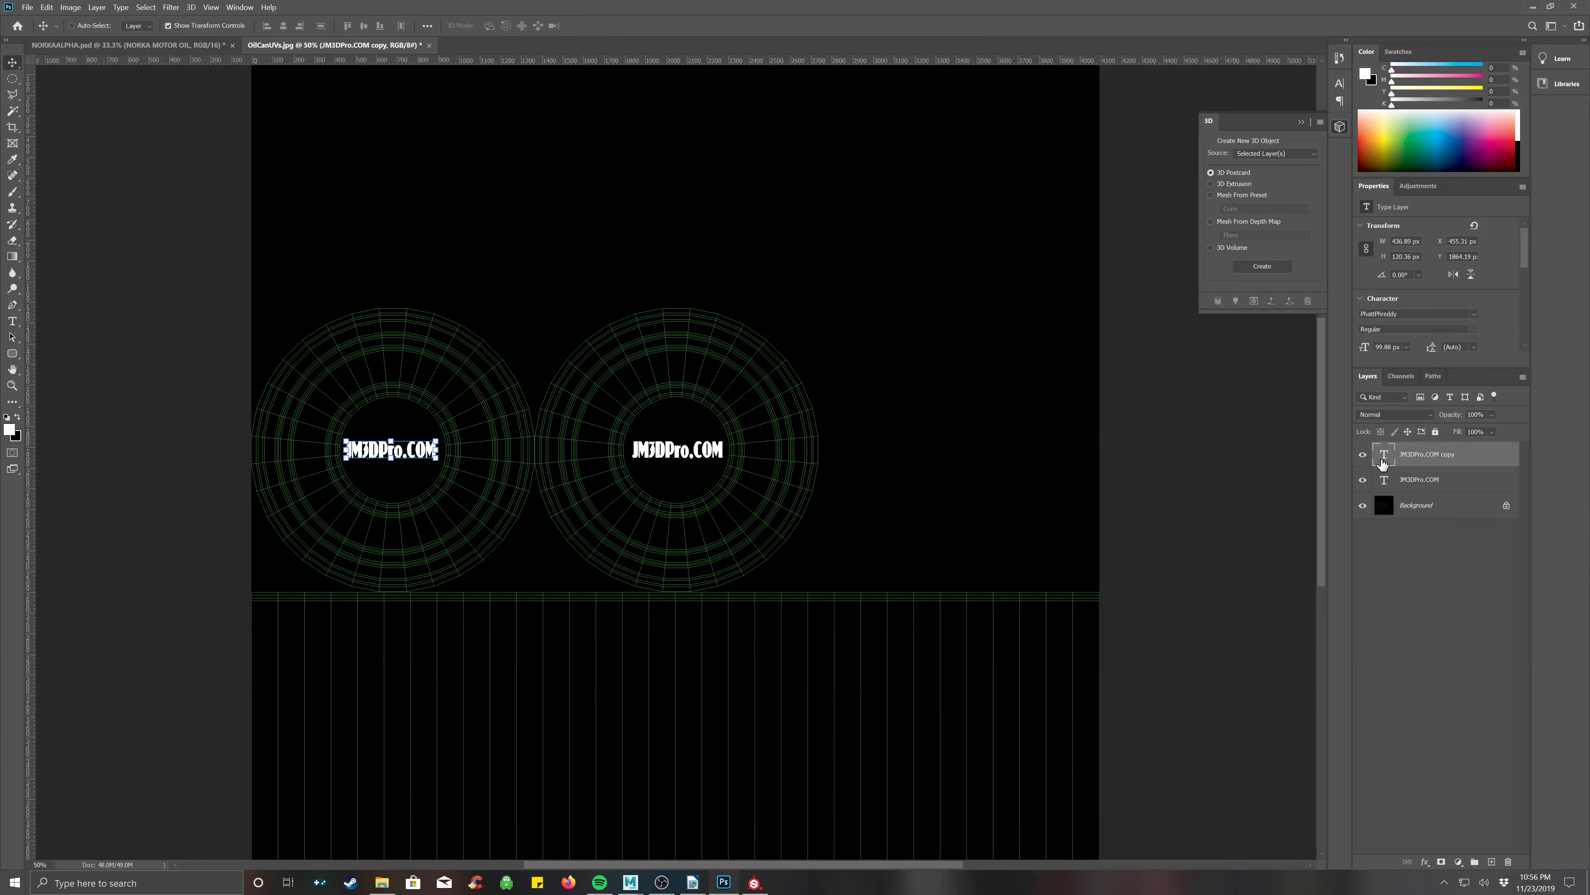
Apply Bevel & Emboss to the original JM3DPro.COM layer with Emboss style, 168% depth, Down direction and 10 px size.
key("ctrl")
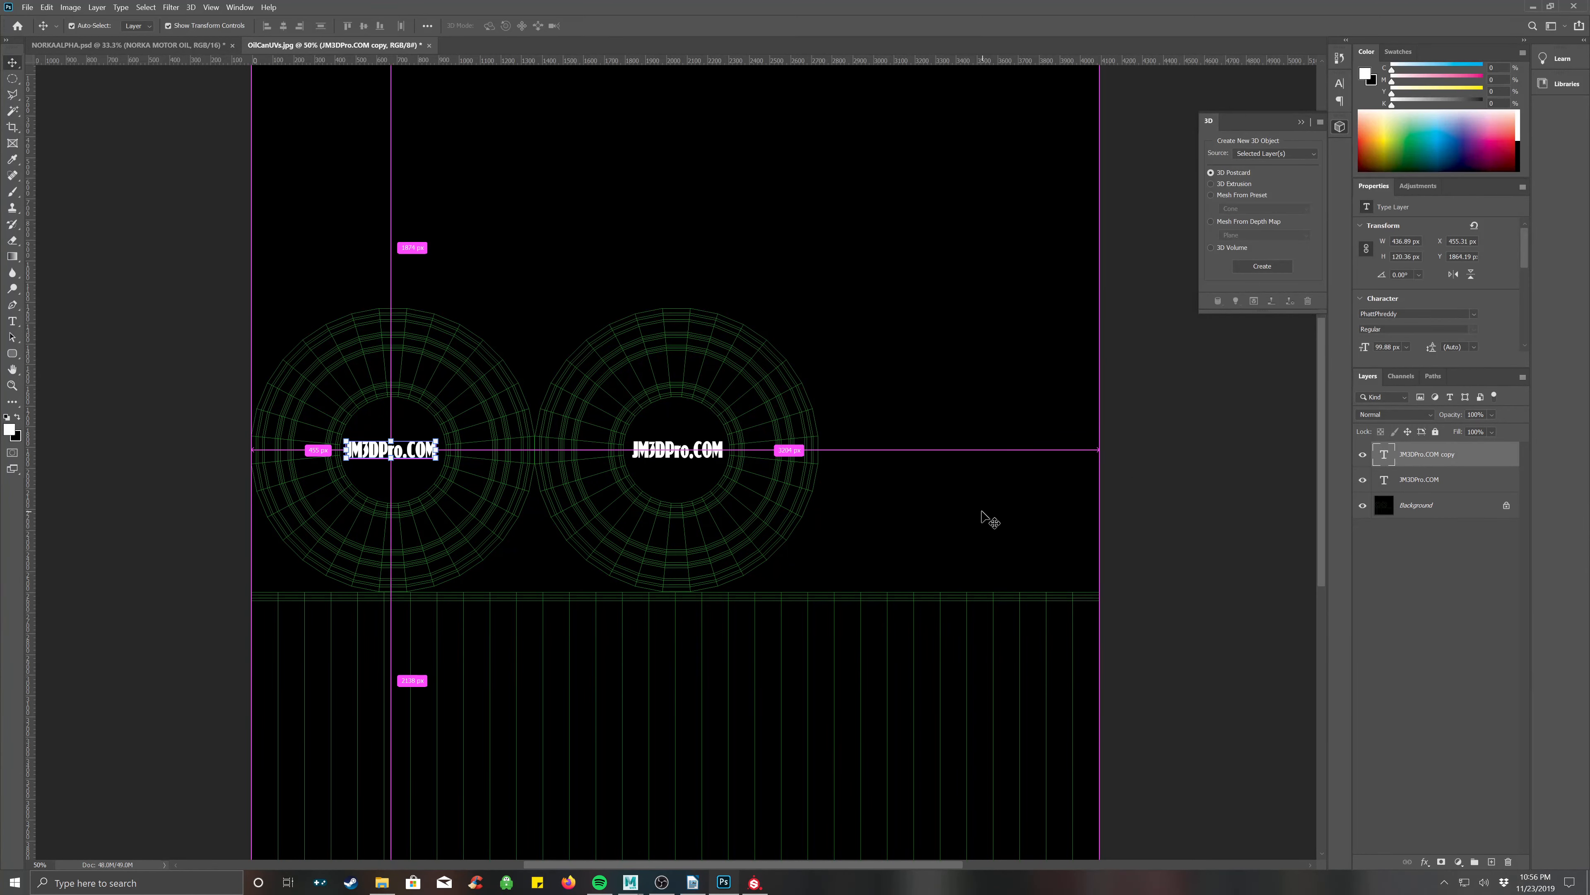
key("ctrl+plus")
key("ctrl+plus")
key("ctrl+plus")
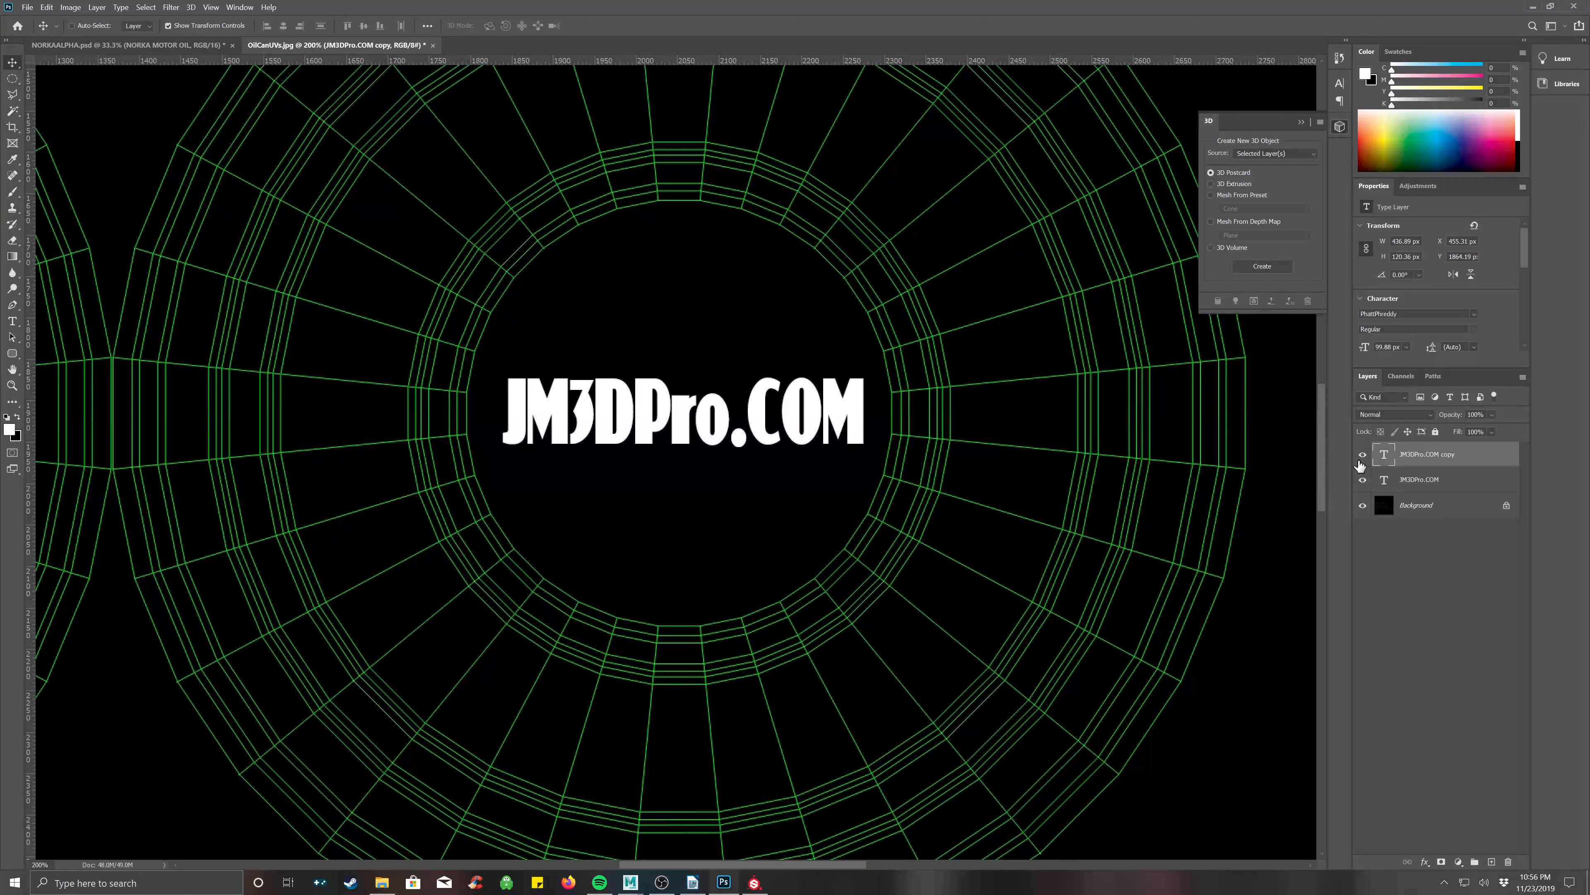
left_click(1418, 480)
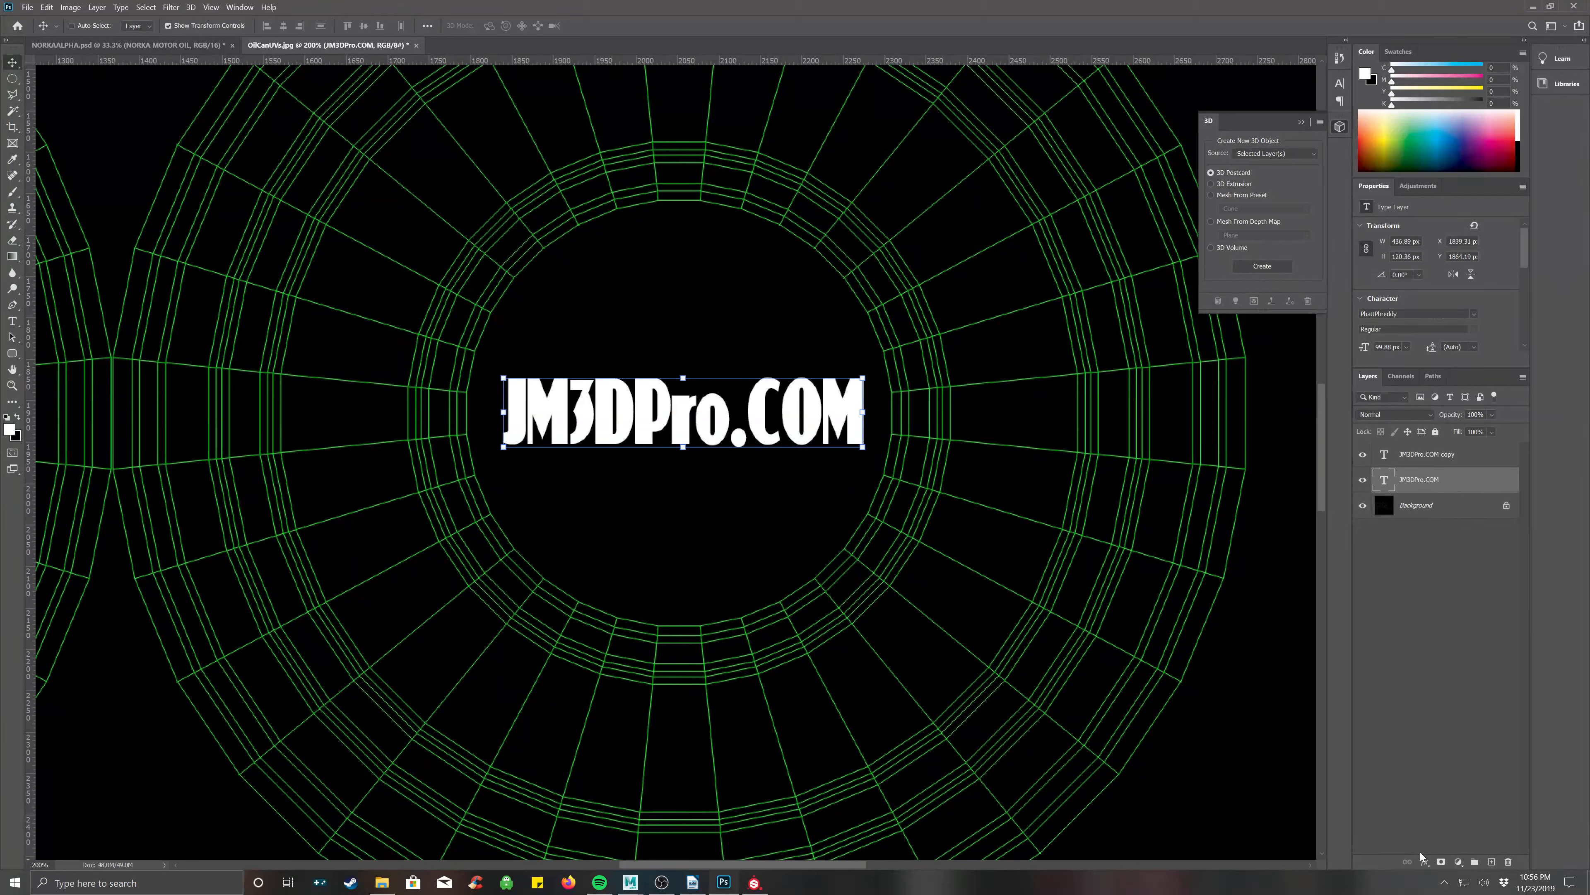
left_click(1424, 861)
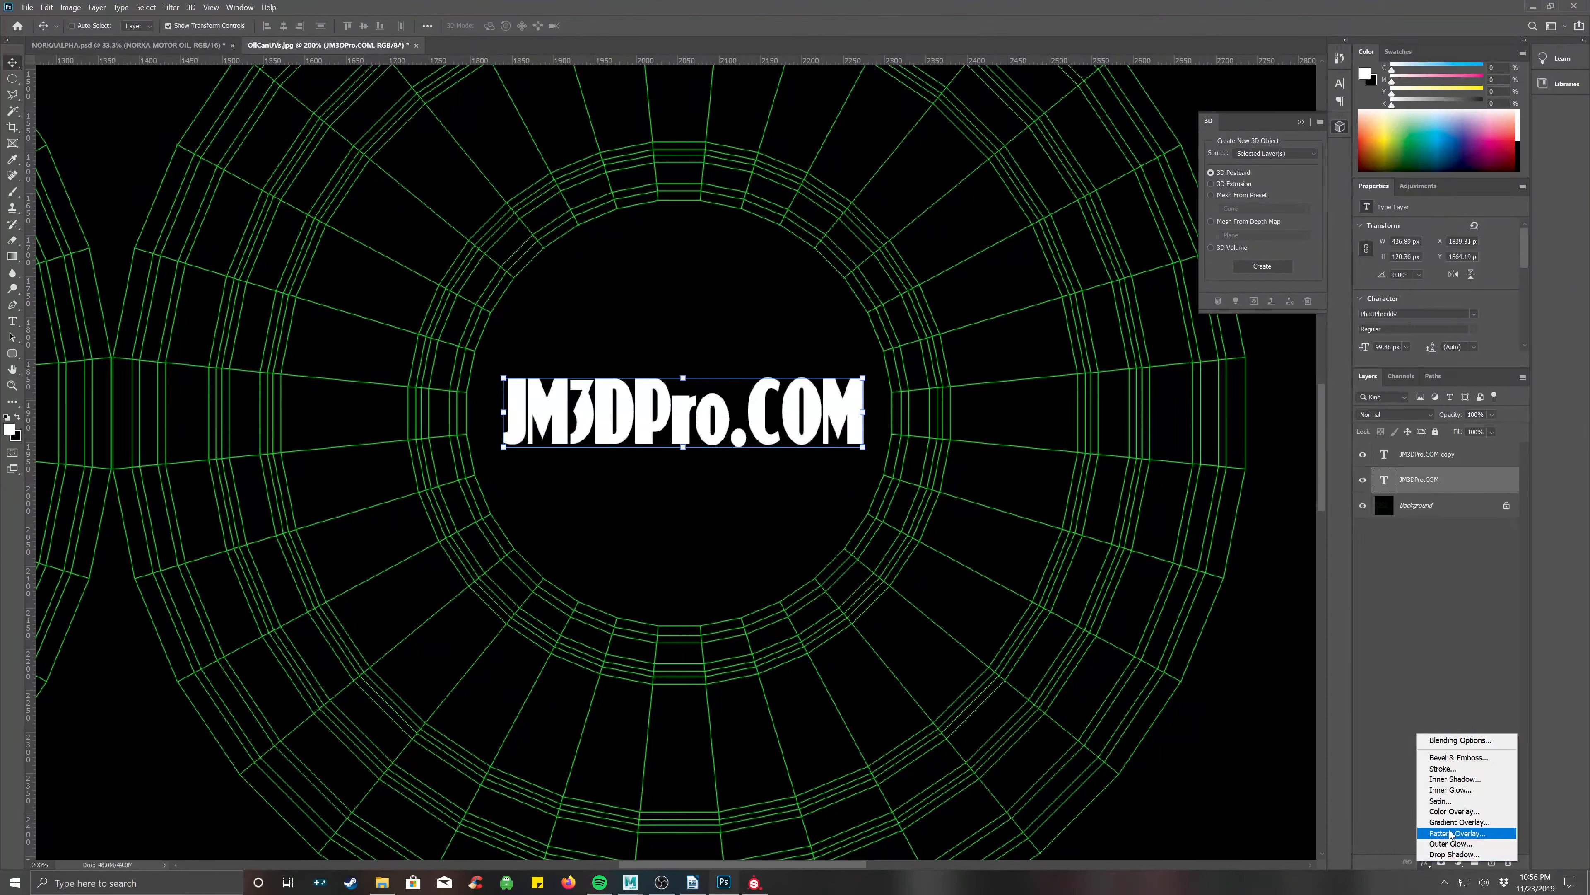
left_click(1463, 759)
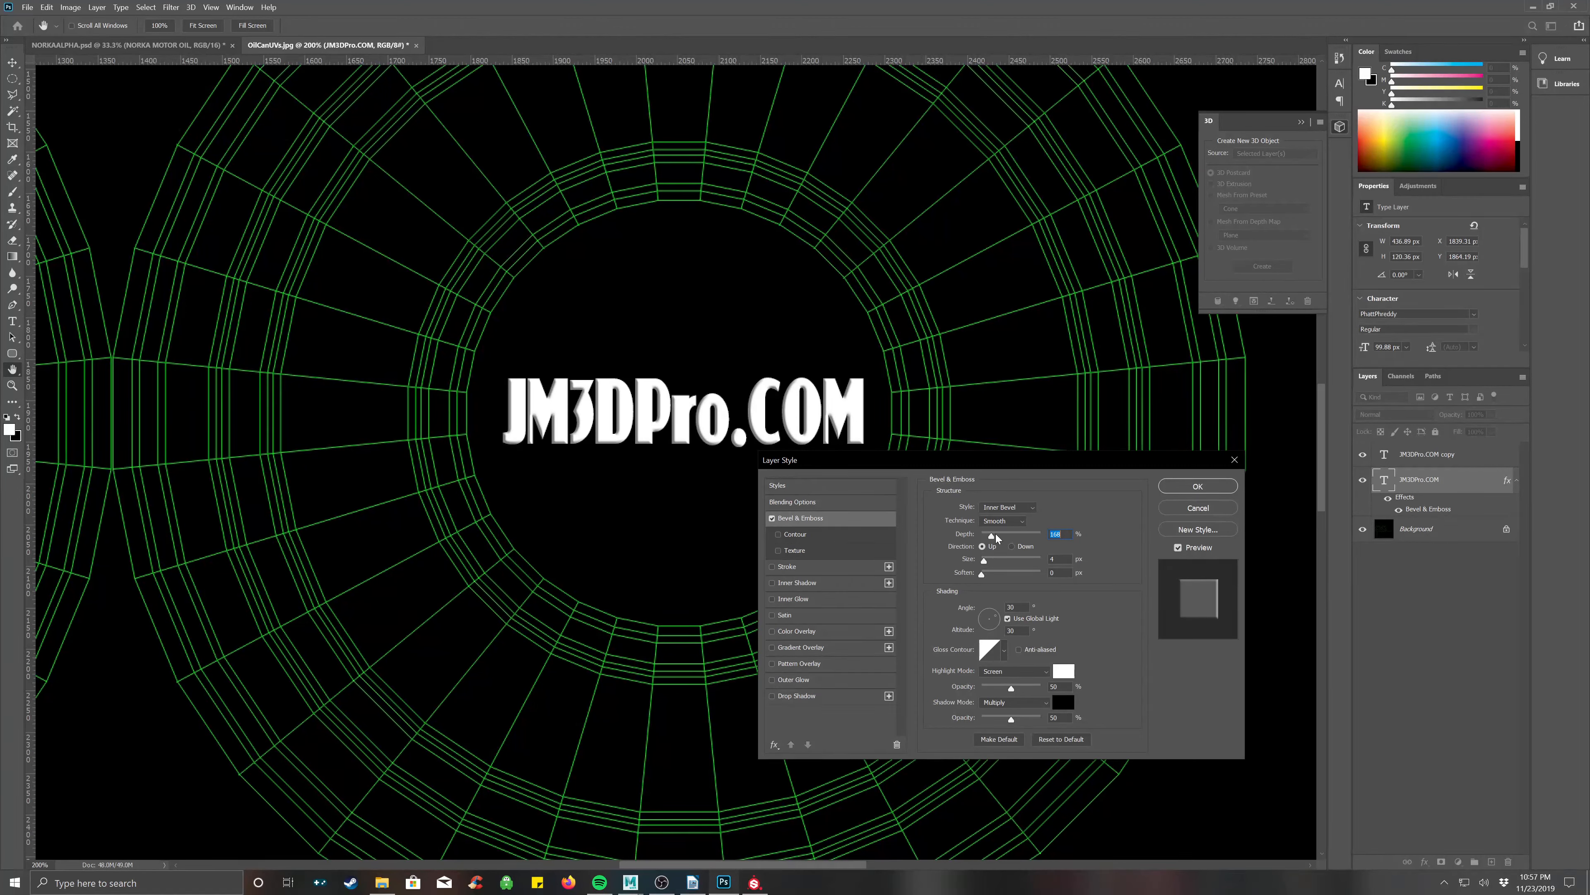
left_click(1008, 507)
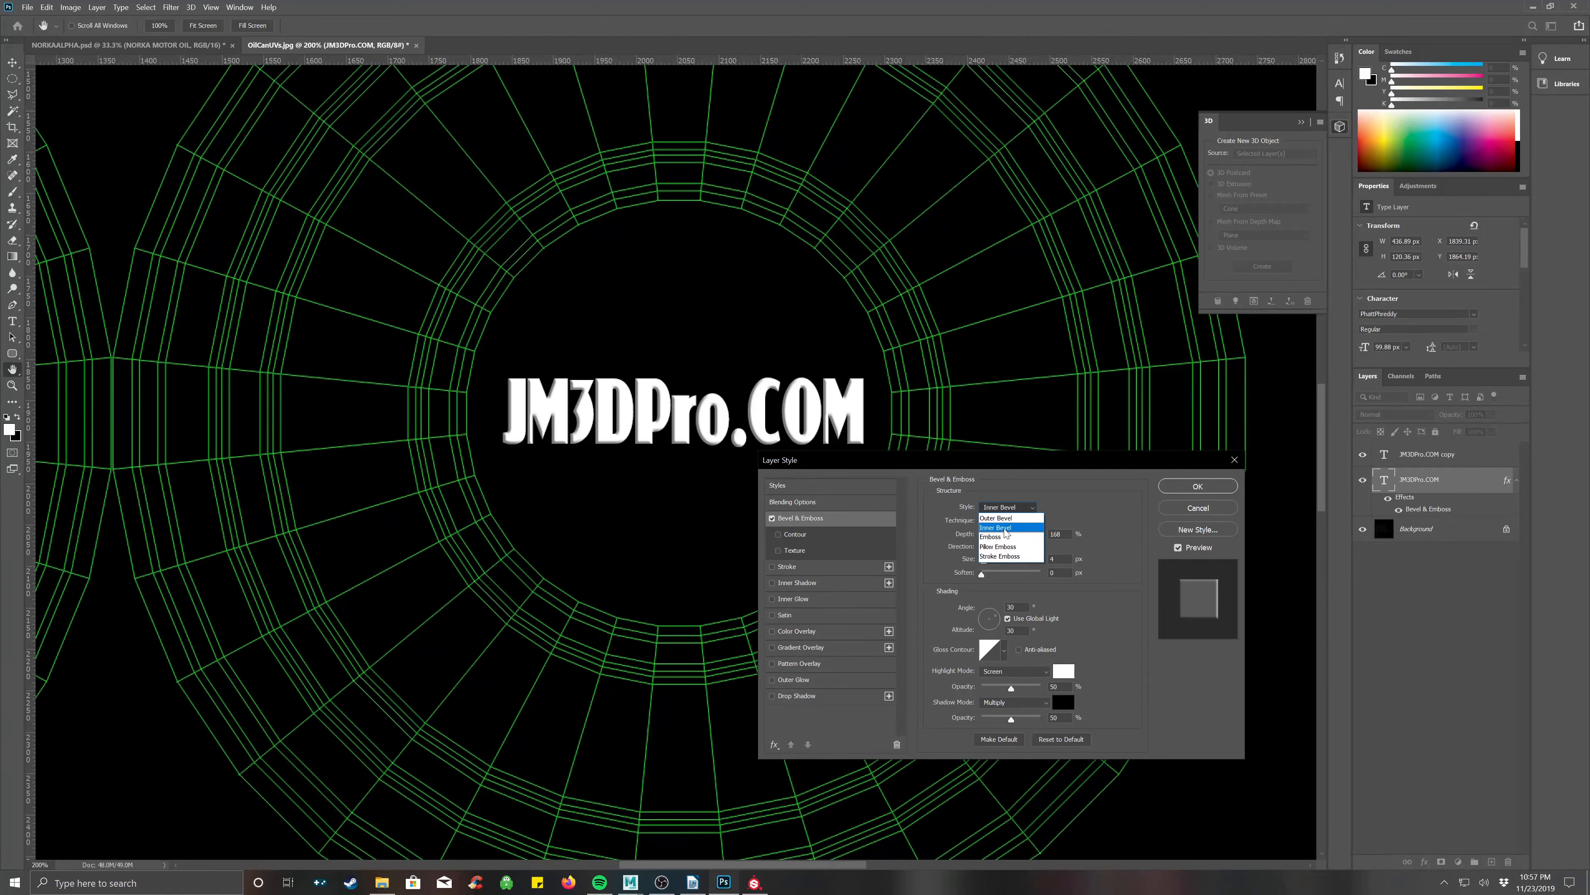
left_click(1002, 537)
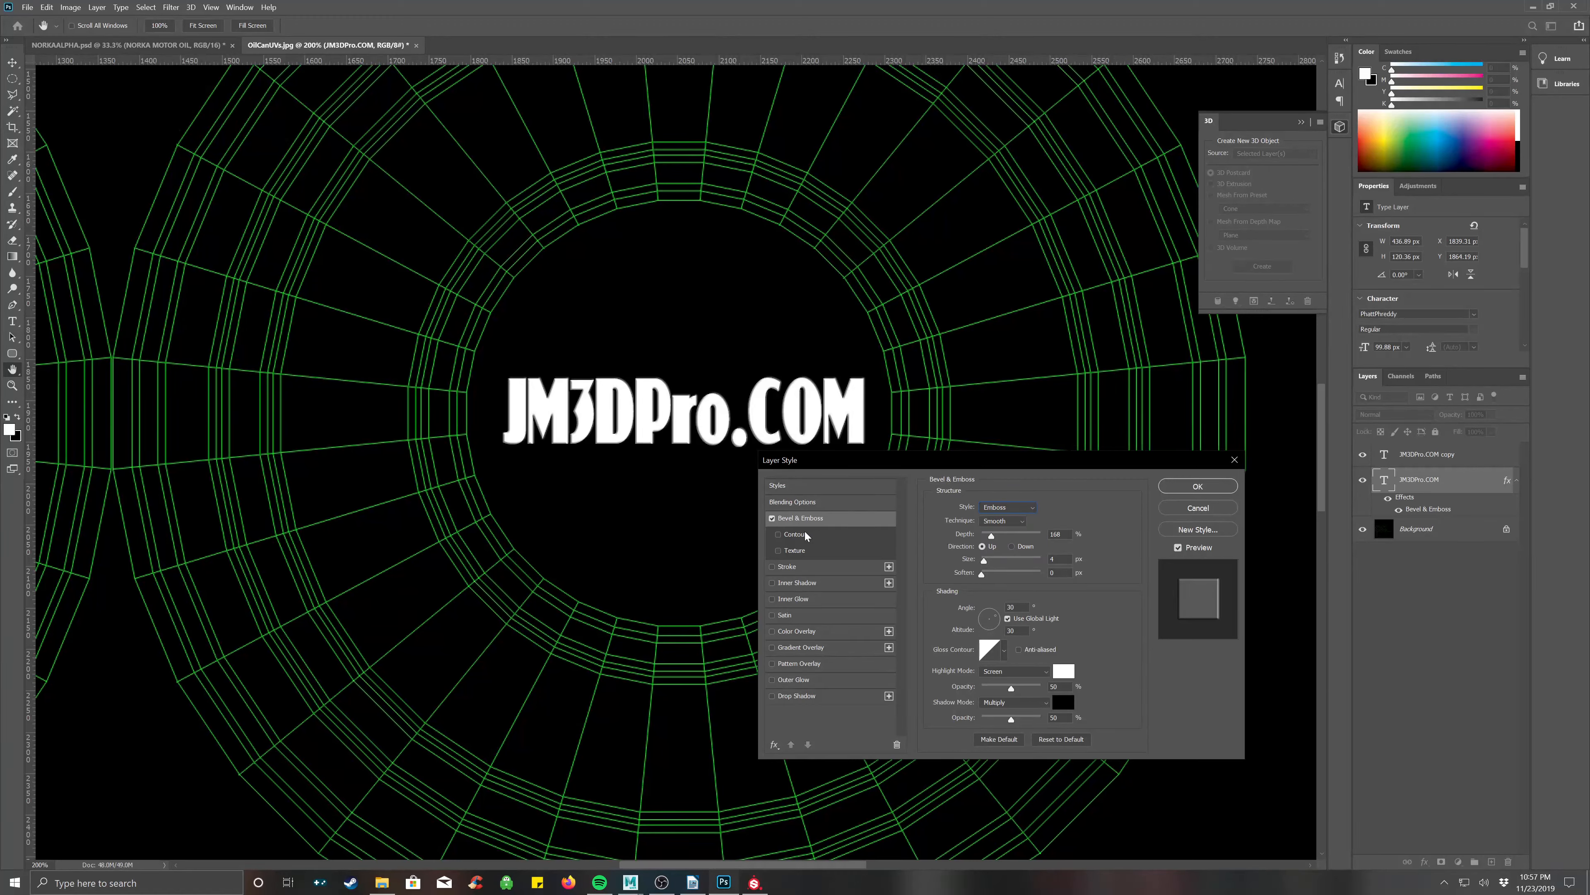
left_click_drag(983, 562, 989, 561)
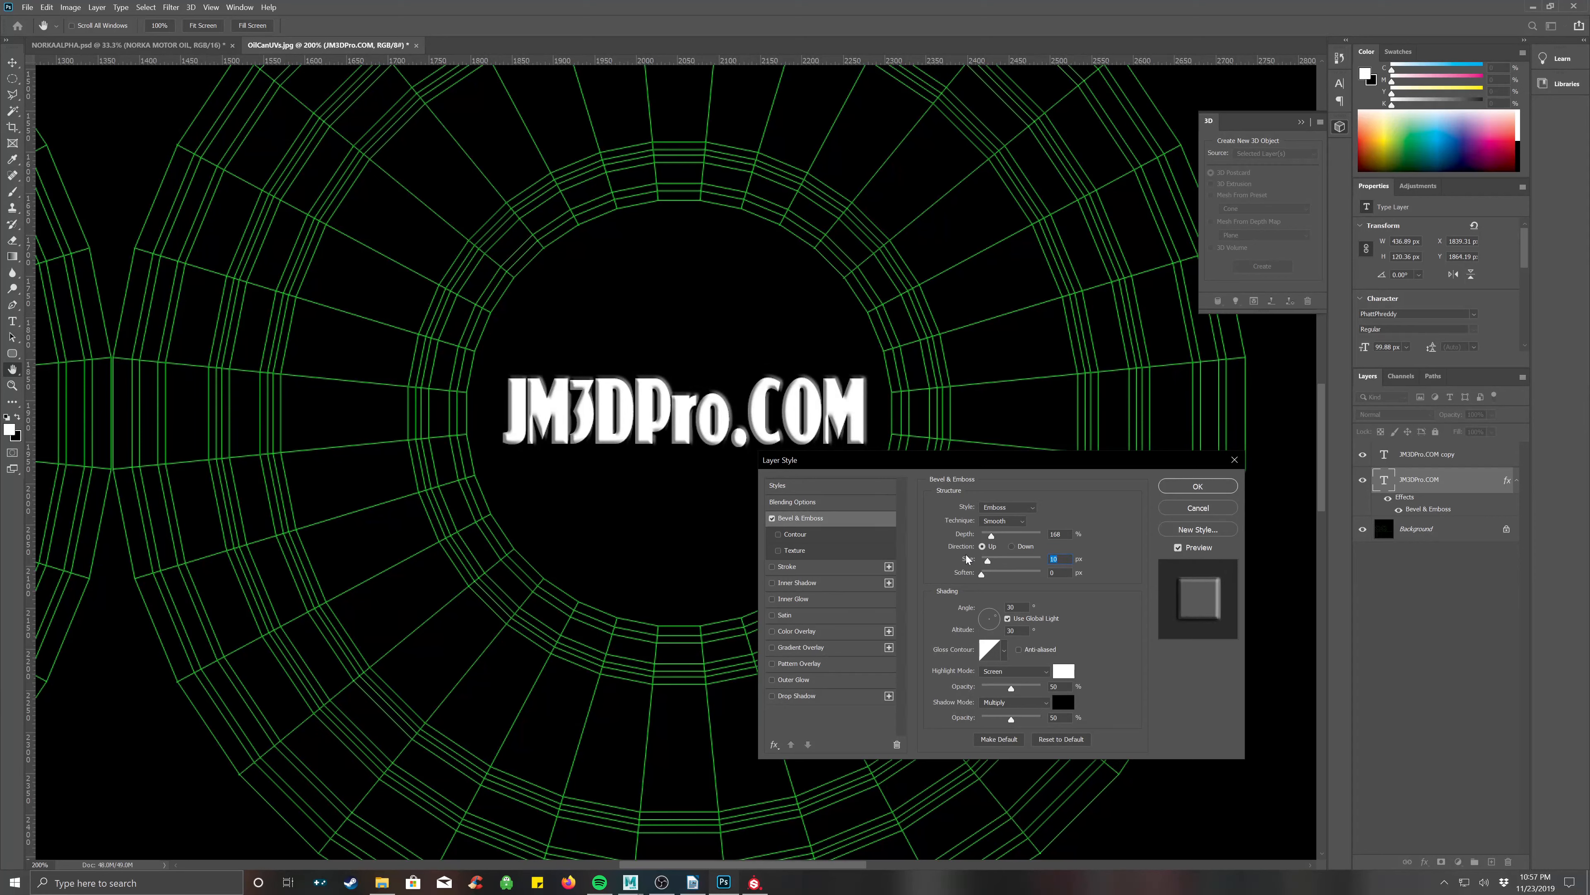
left_click(1012, 546)
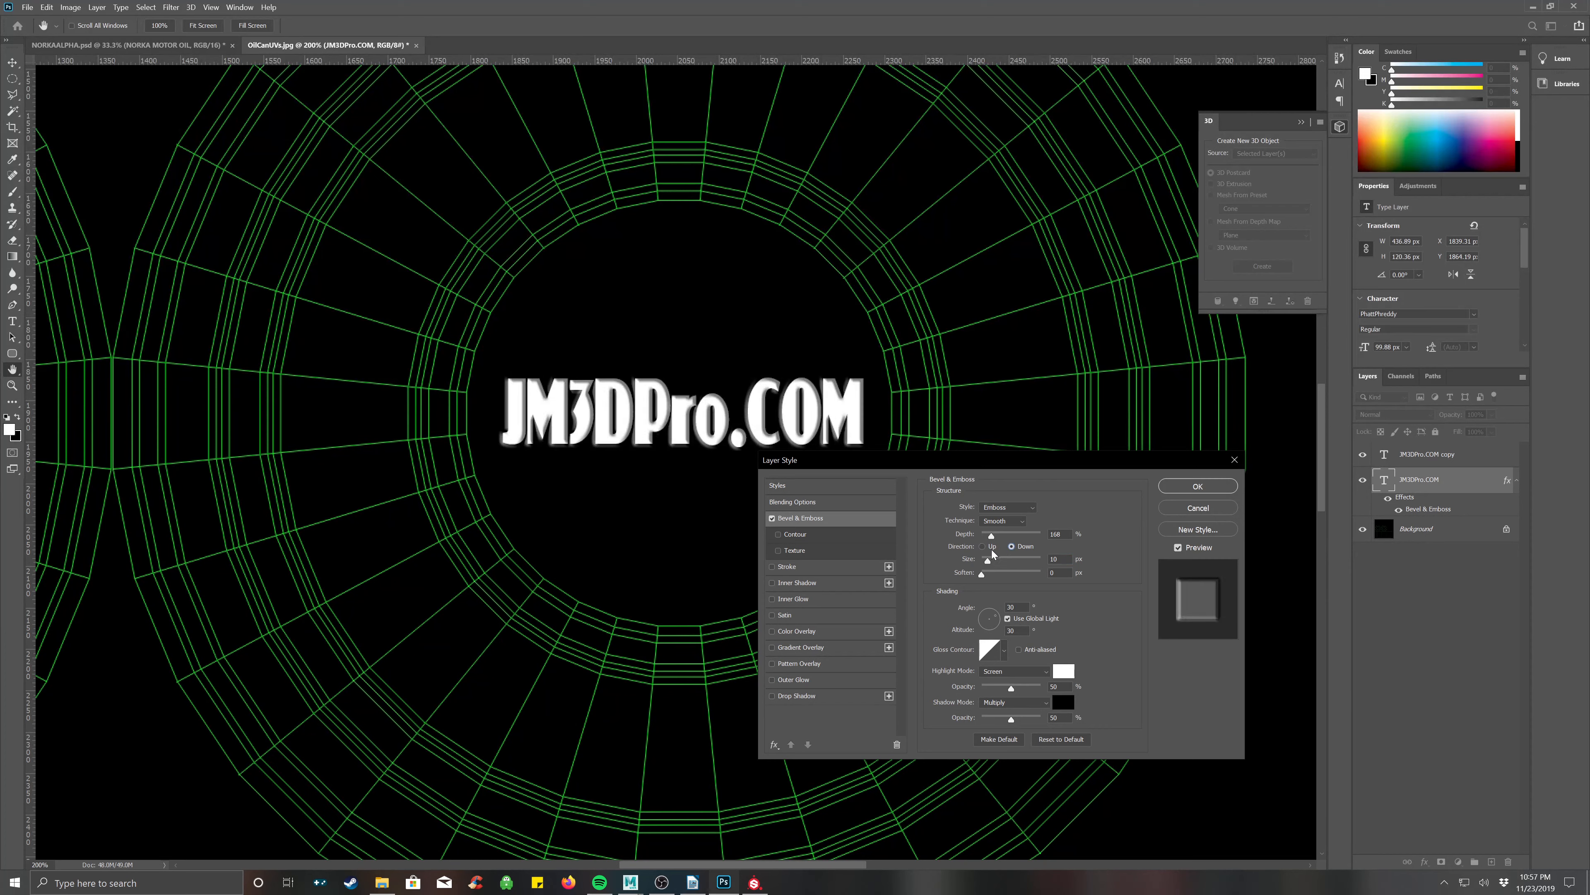
left_click(1175, 489)
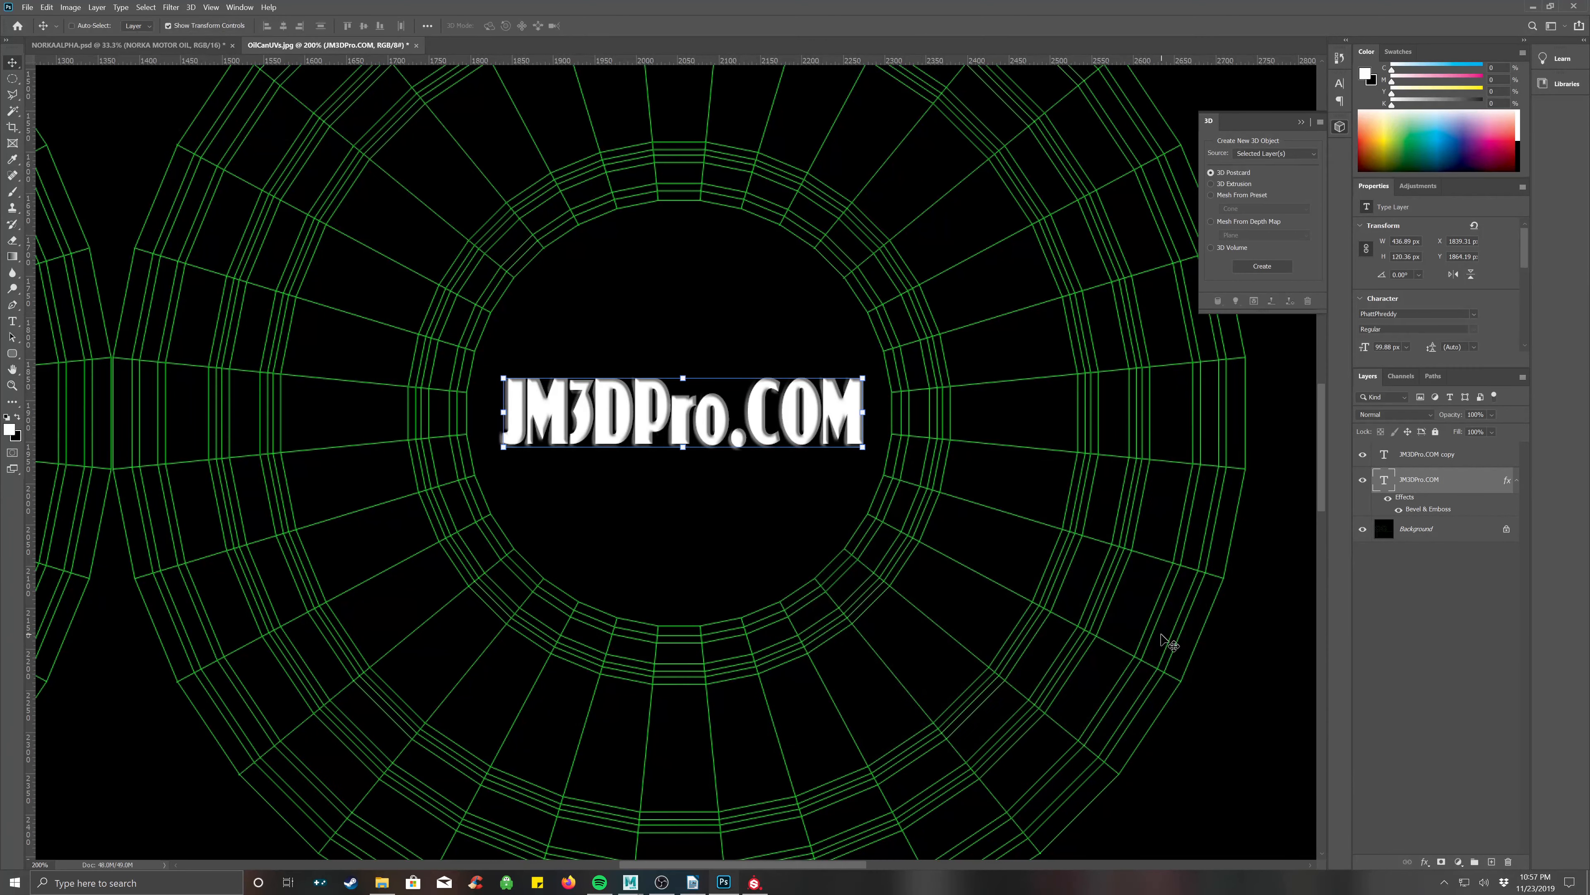
Copy the Bevel & Emboss effect from the original JM3DPro.COM layer onto the duplicated text layer.
key("v")
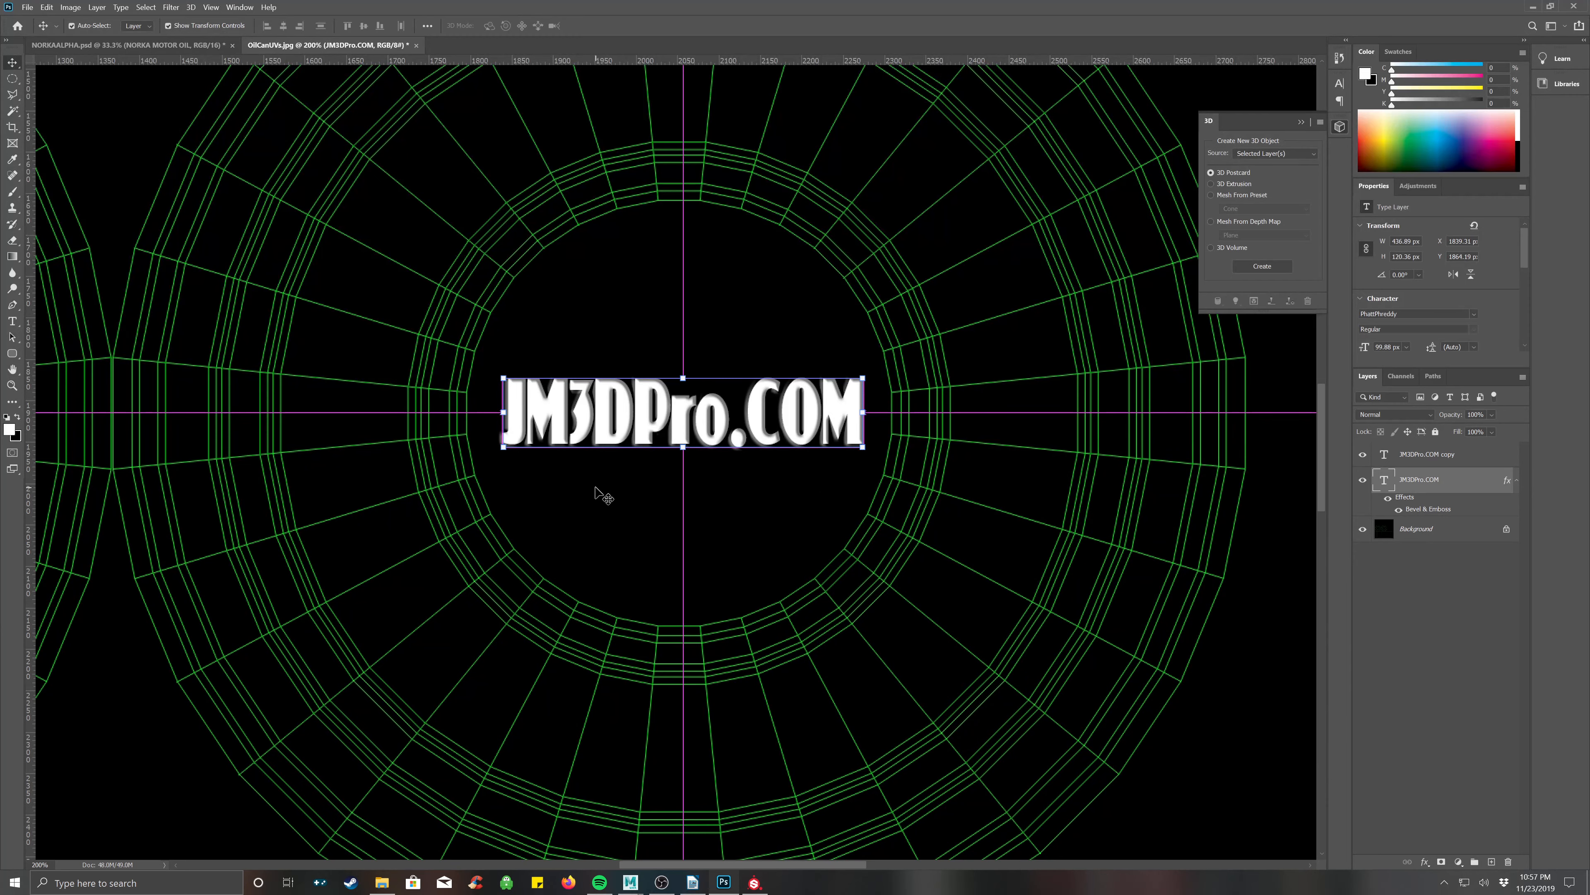
key("ctrl+minus")
key("ctrl+minus")
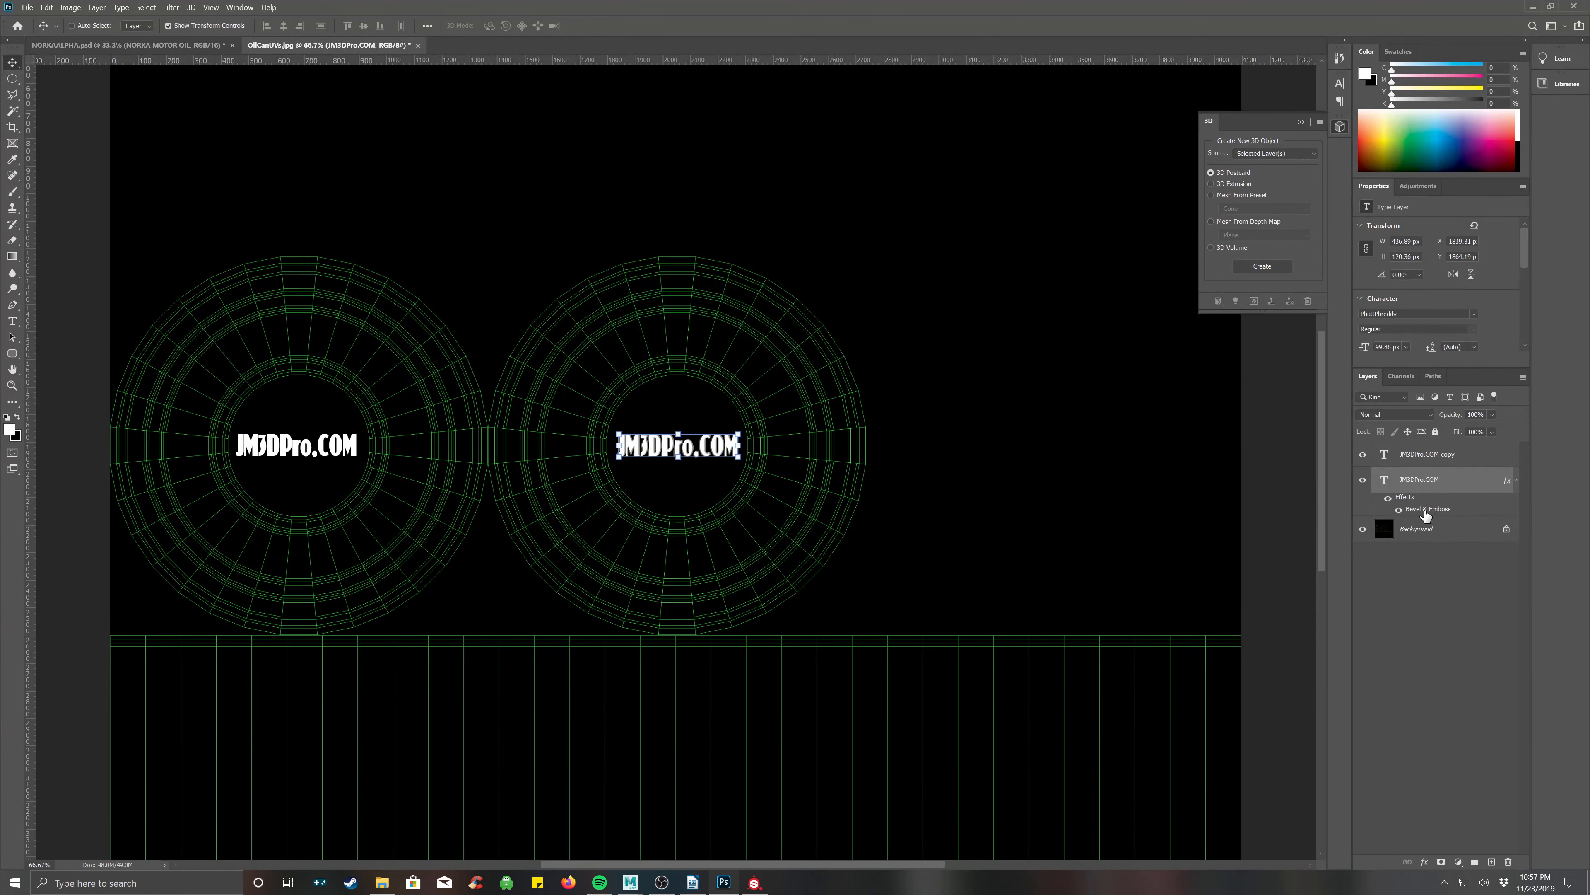
left_click_drag(1426, 514, 1408, 460)
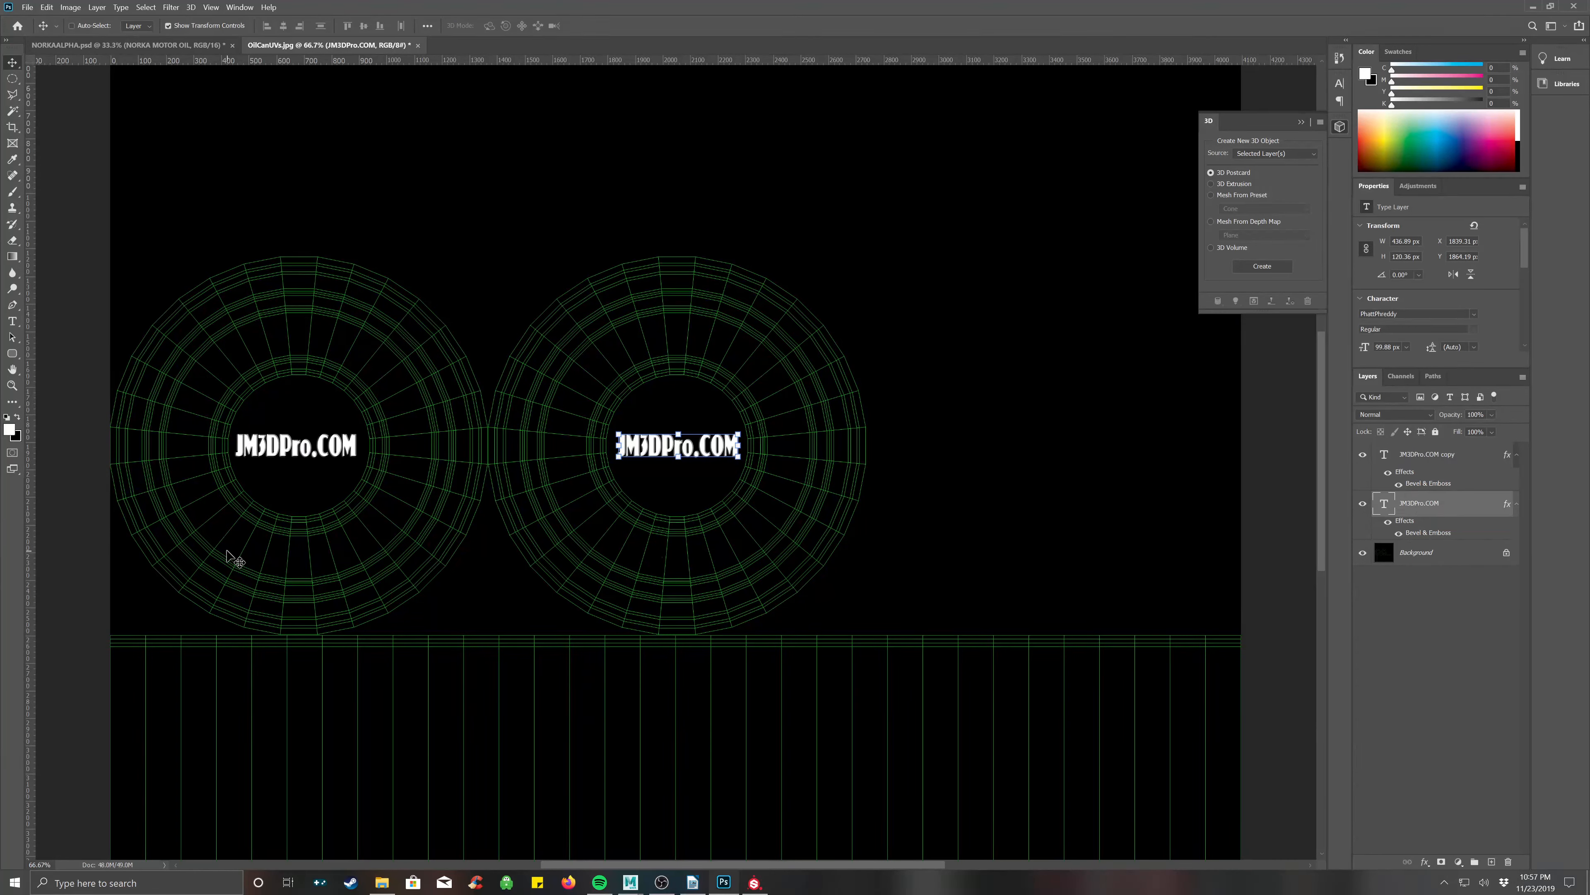
Add a new empty layer directly above the Background layer, beneath both JM3DPro.COM text layers.
left_click(1477, 554)
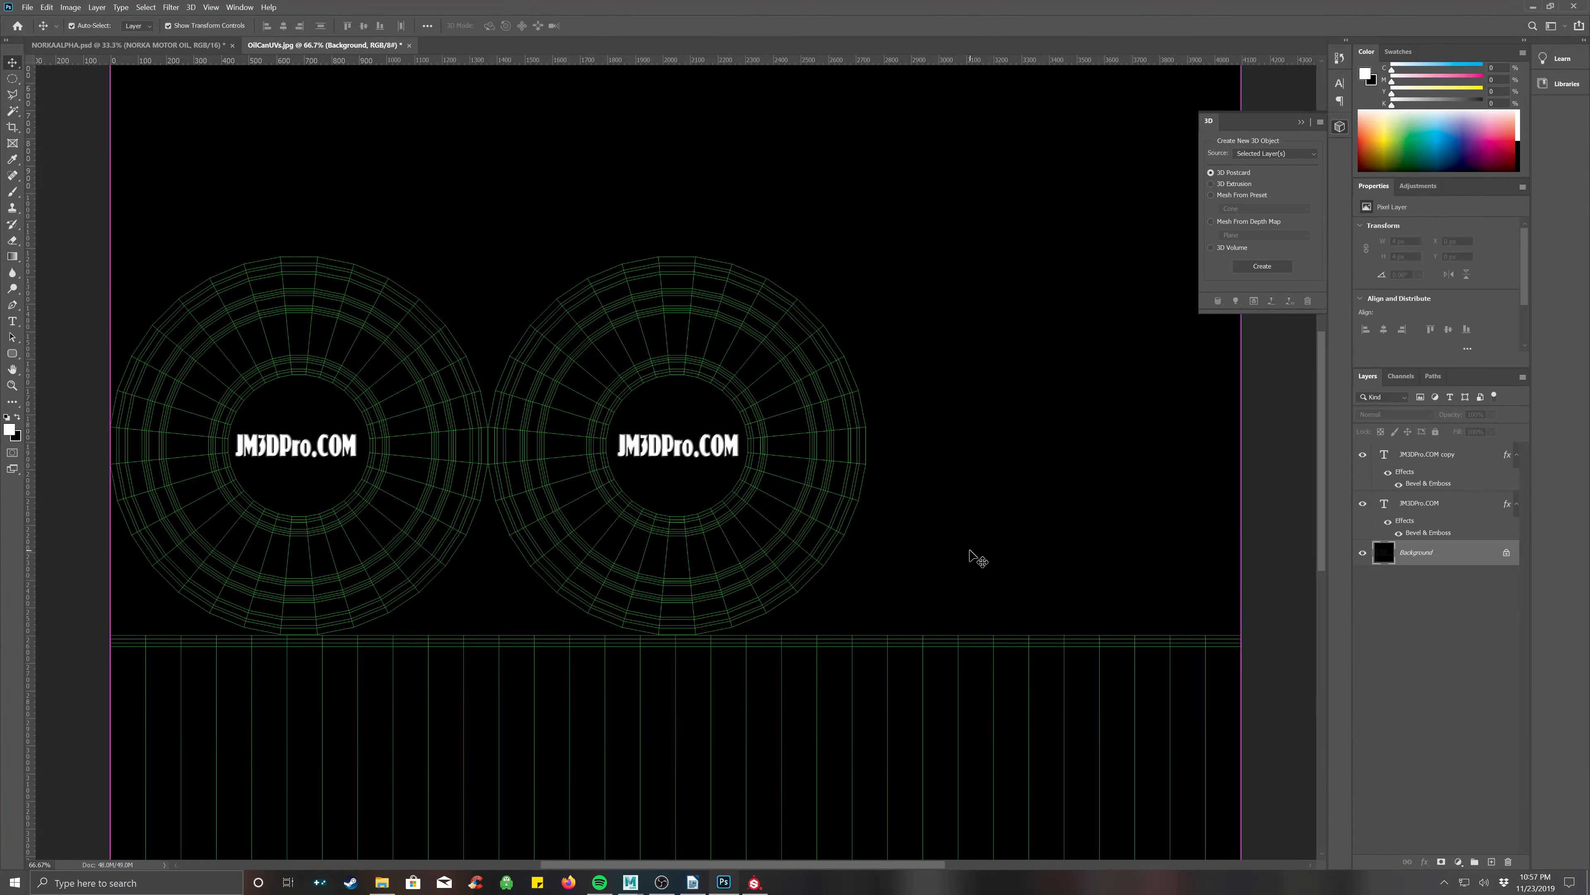
key("ctrl+minus")
key("ctrl+minus")
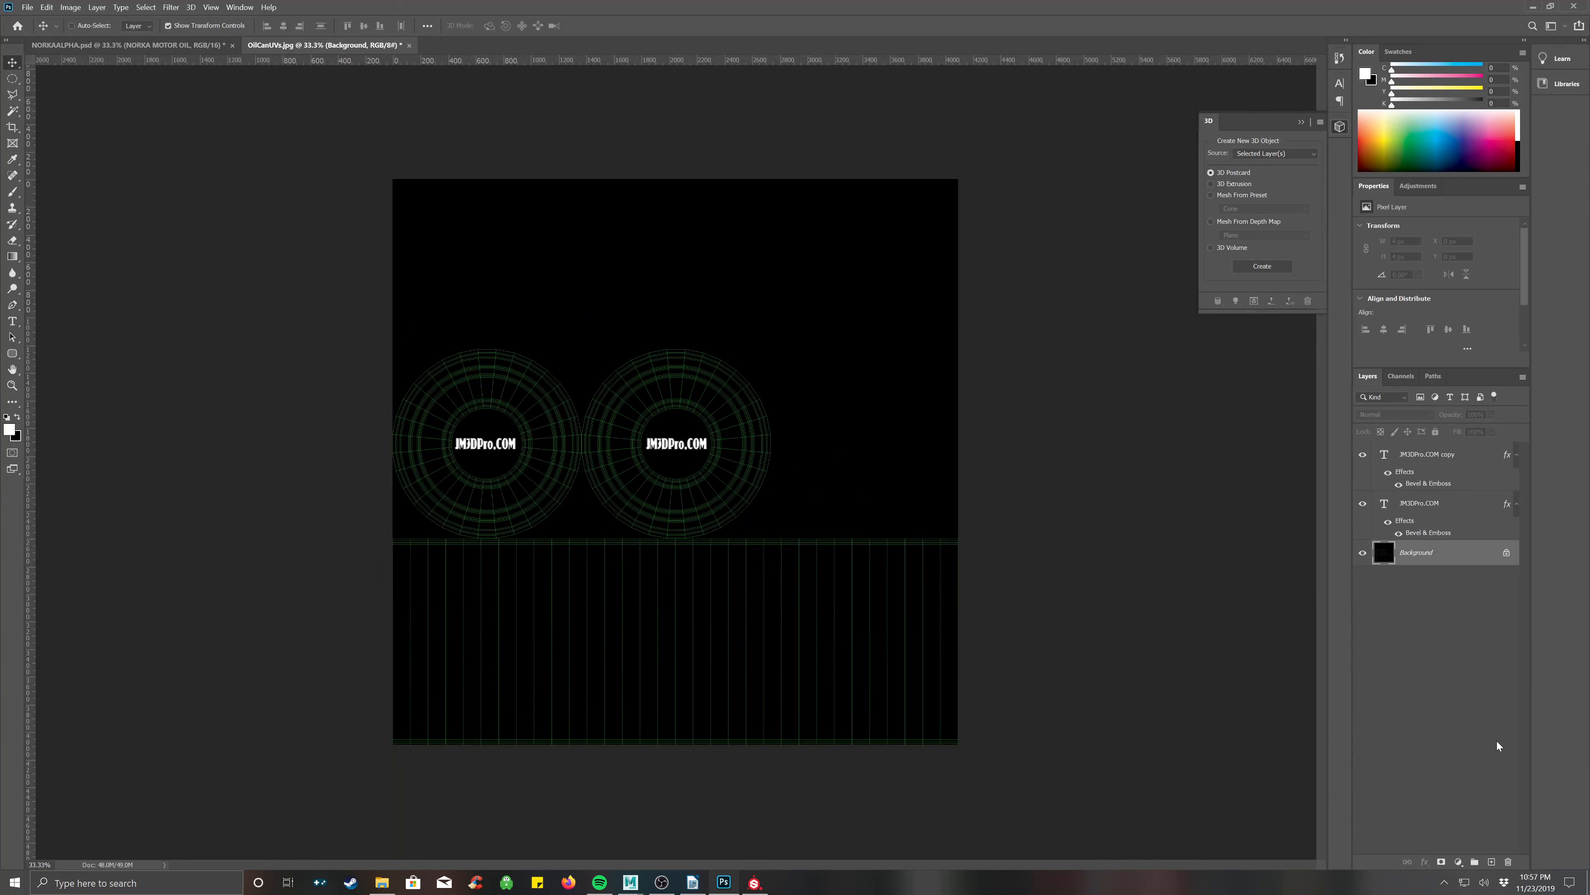
left_click(1490, 862)
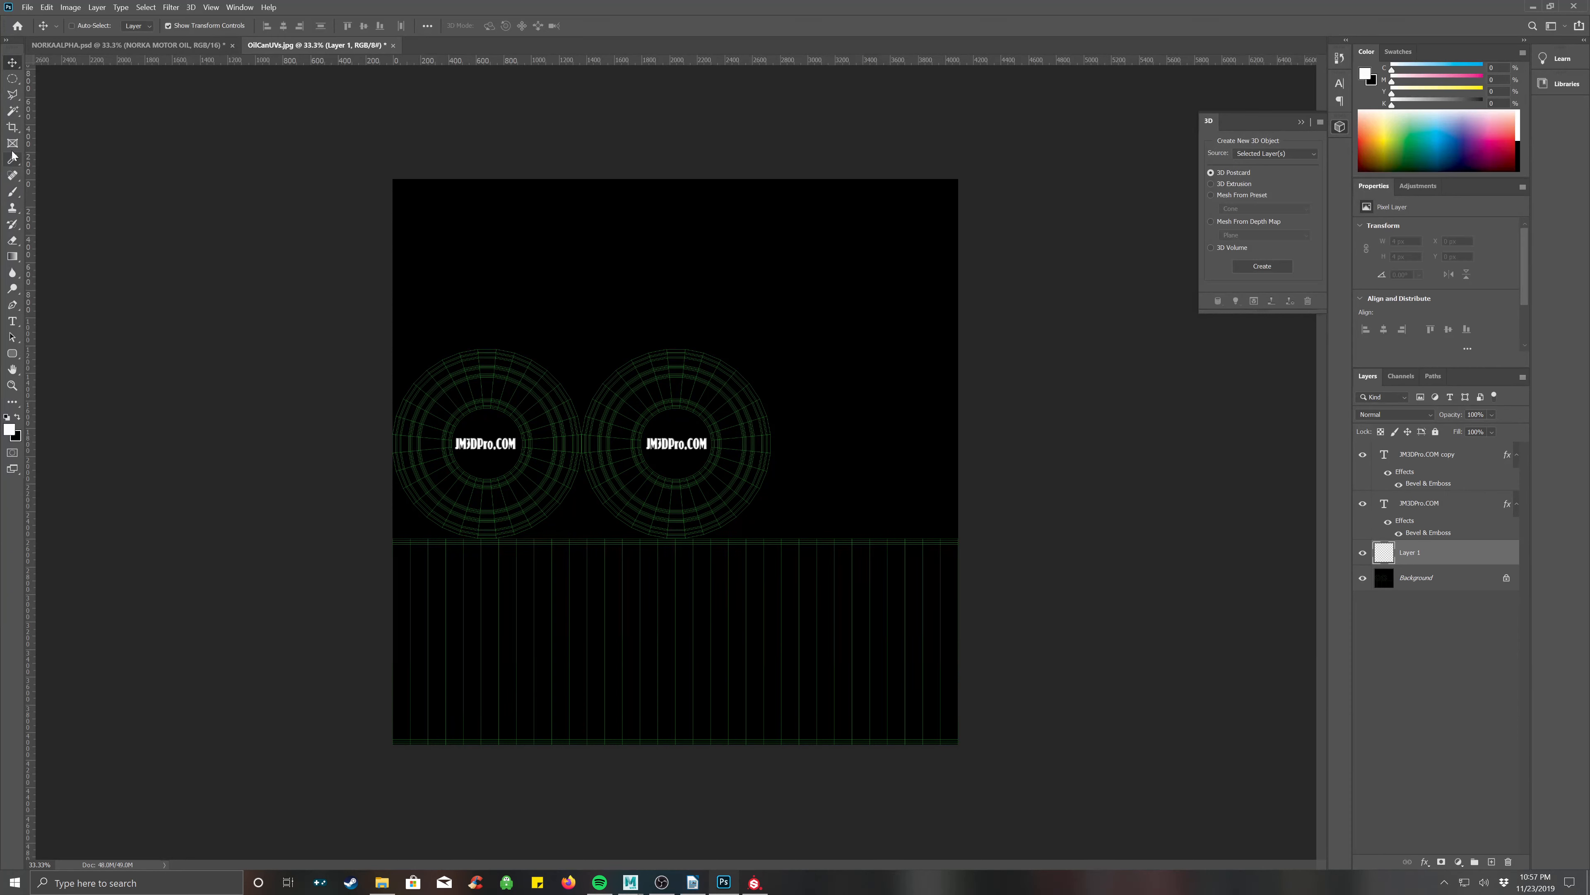
Add a second new layer directly above the Background and fill it entirely with white.
left_click(13, 193)
left_click(17, 417)
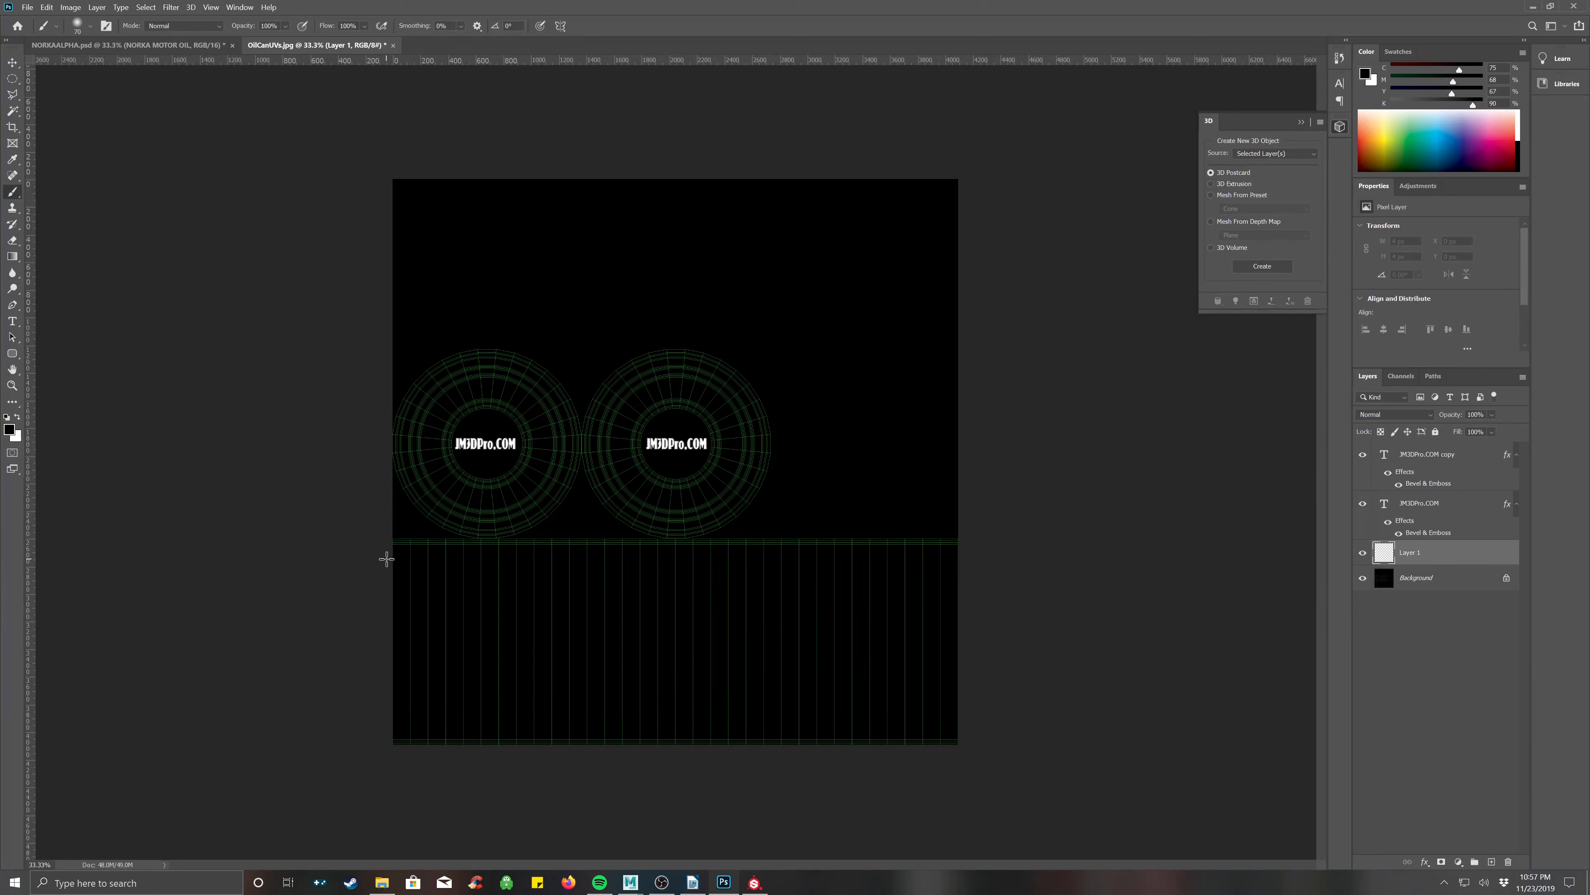
left_click(1462, 590)
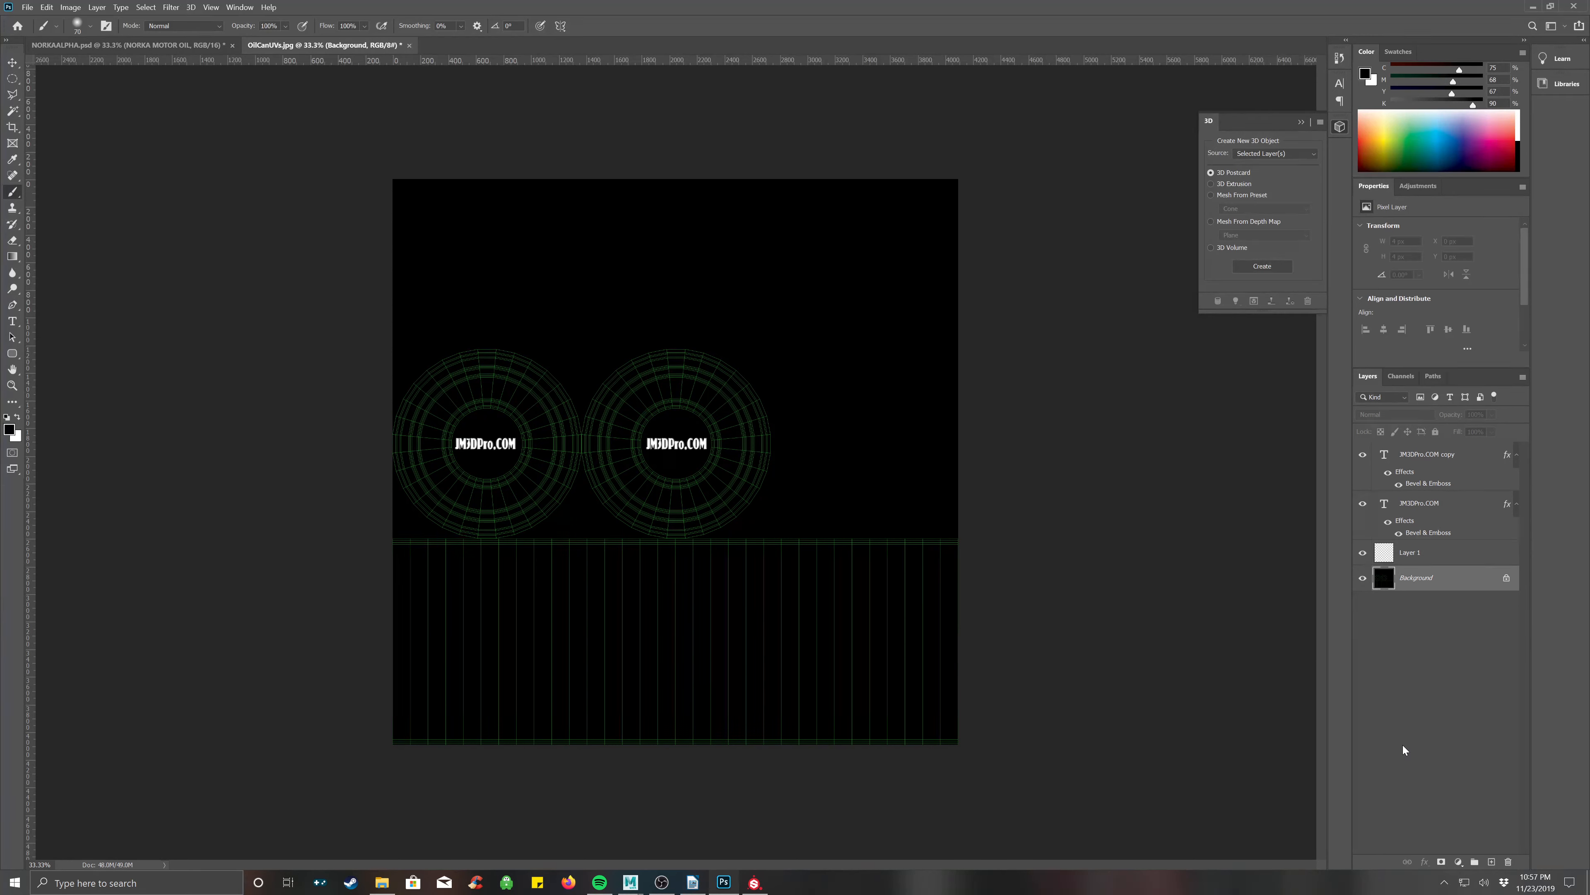
left_click(1490, 861)
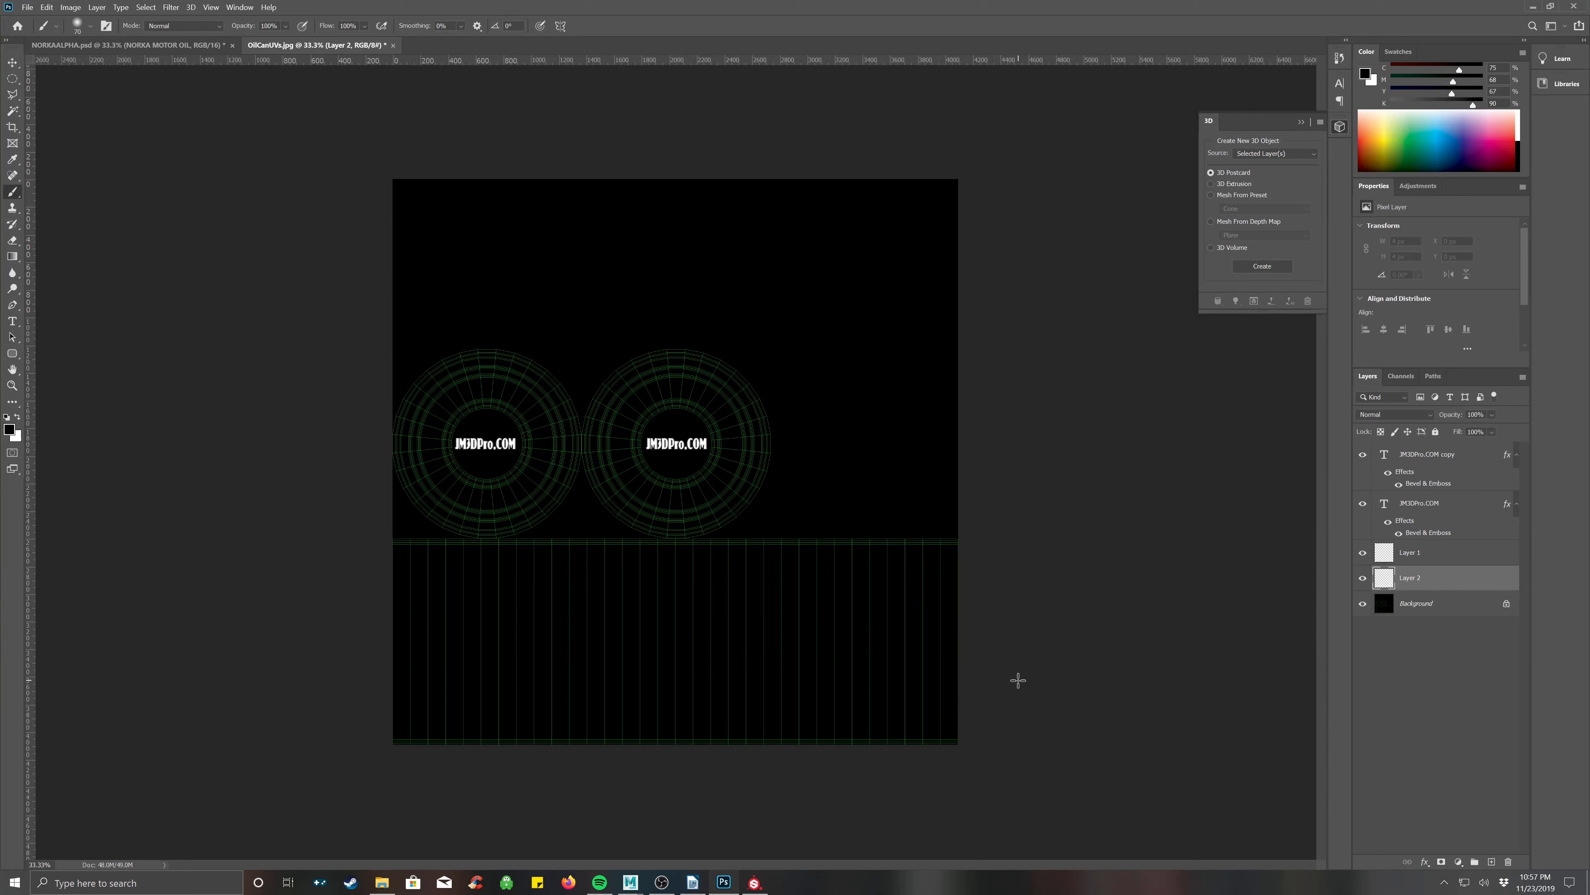
key("alt+BackSpace")
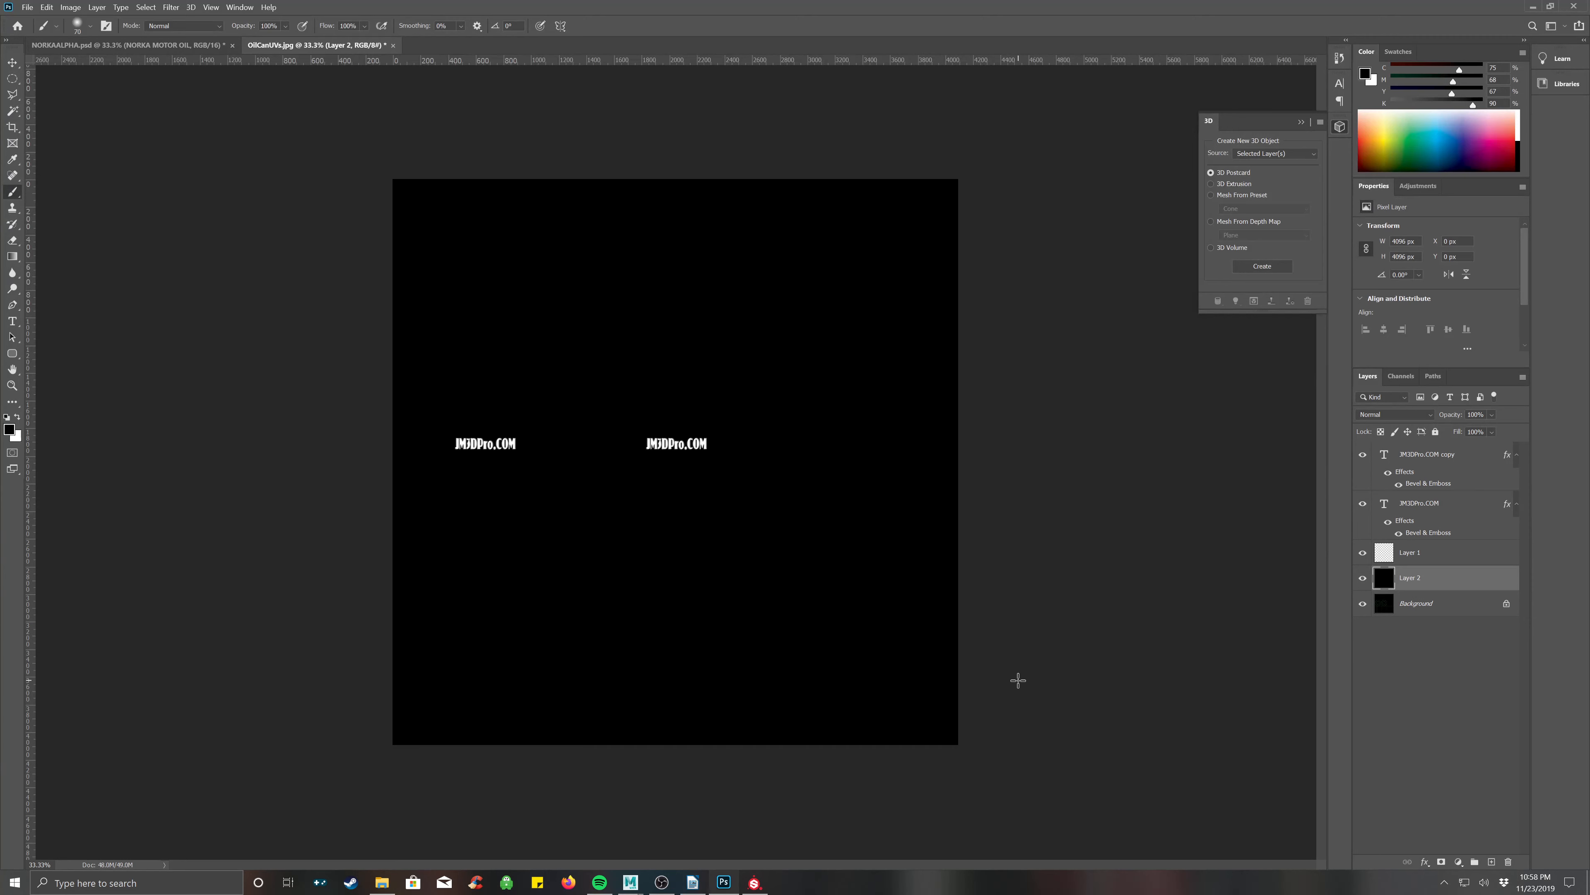
key("x")
key("alt+BackSpace")
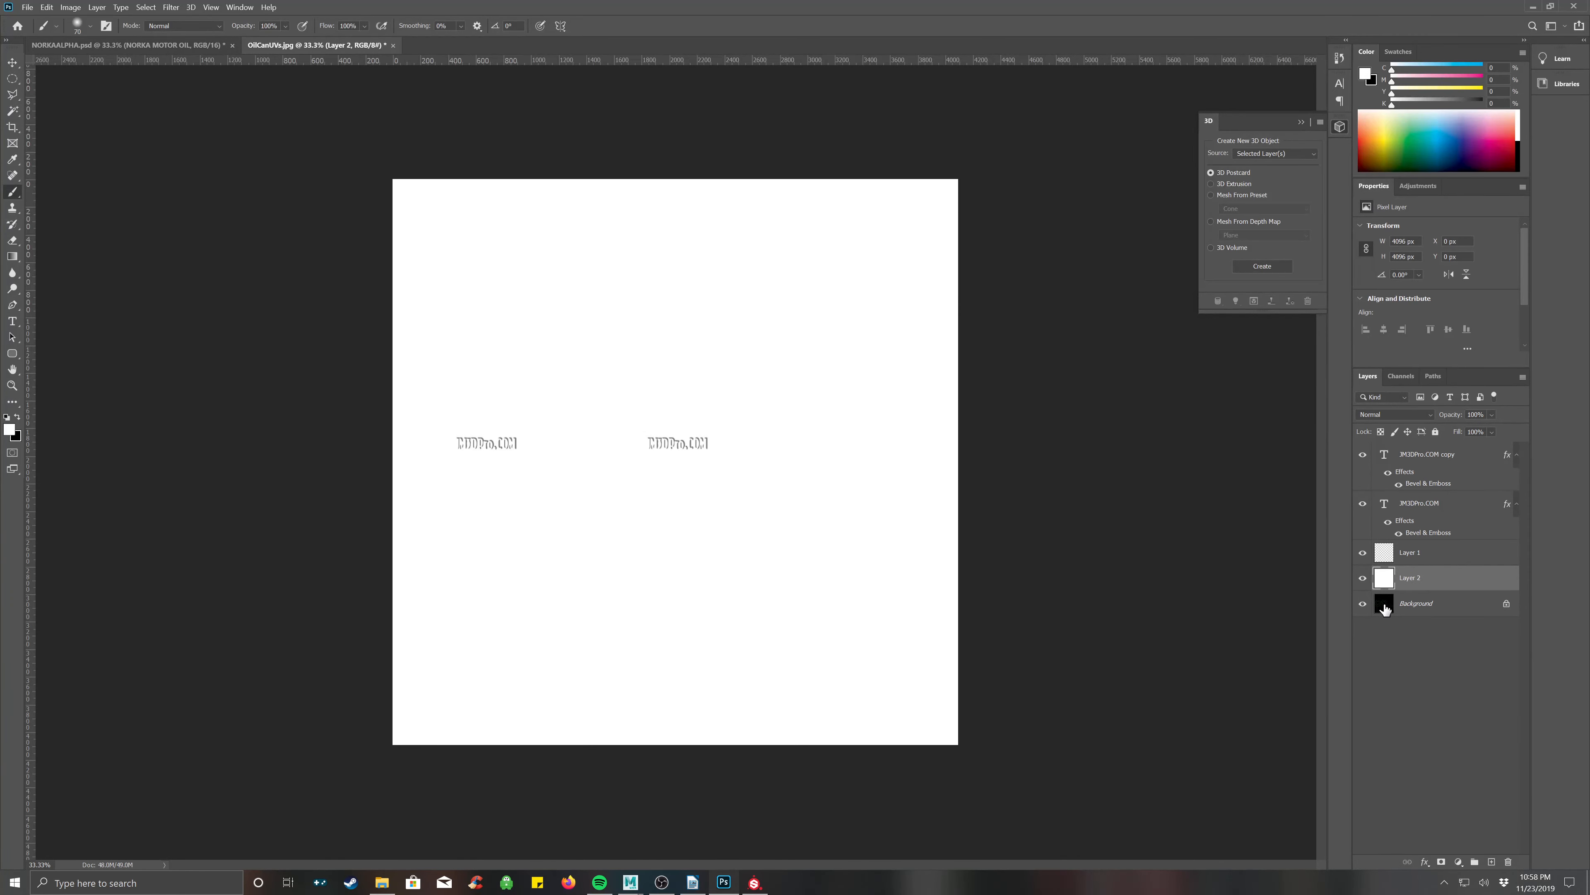
Lower the opacity of the white-filled Layer 2 to 25% as a see-through backdrop over the UV layout.
left_click(1432, 552)
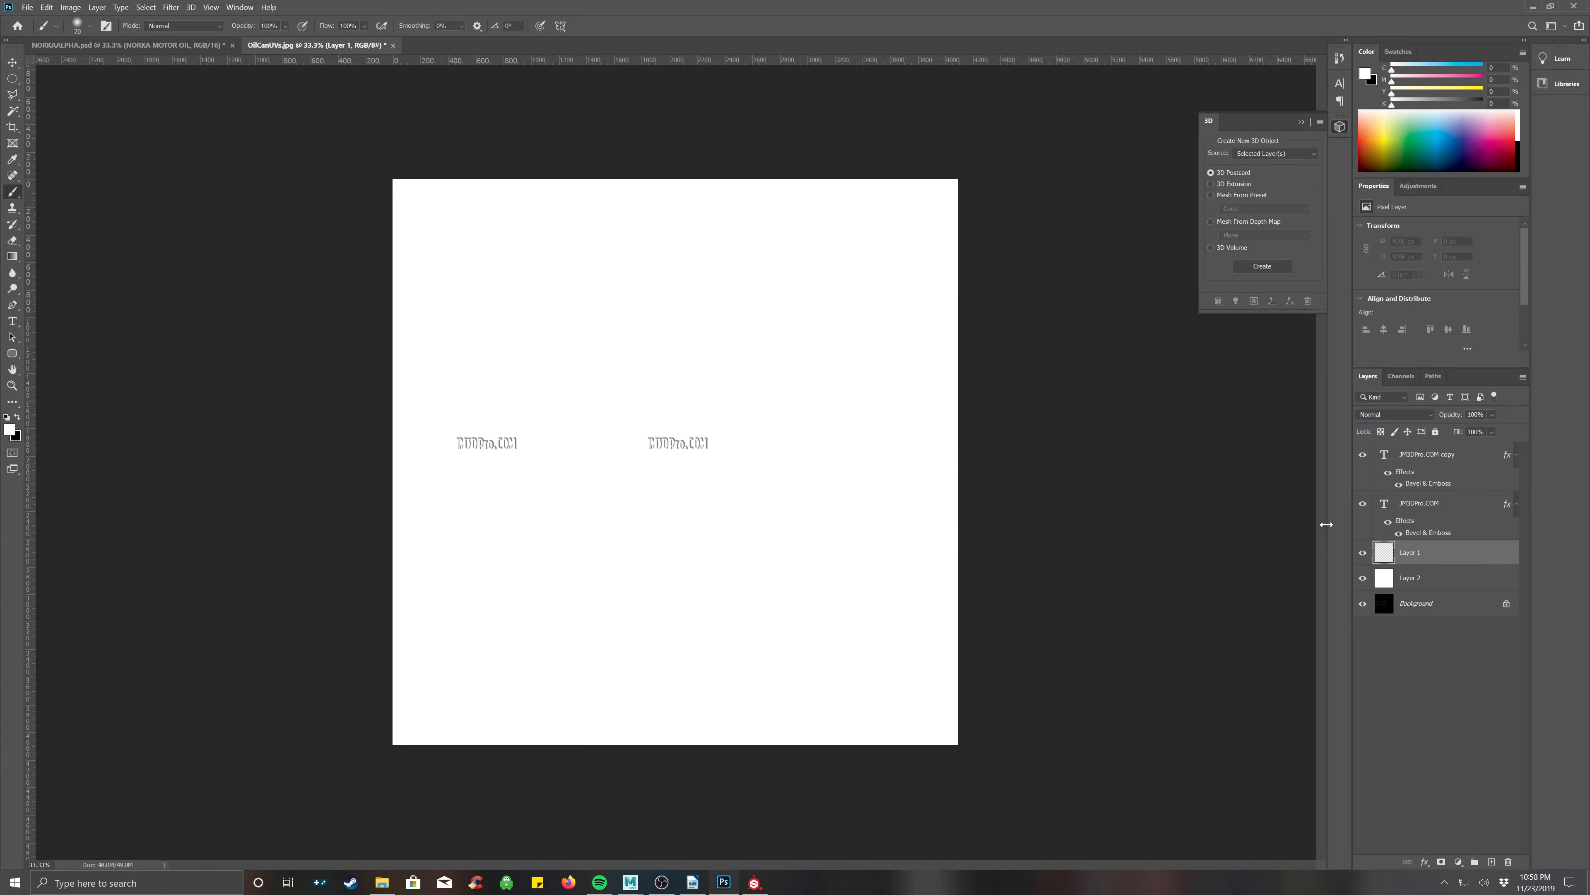
left_click(1446, 576)
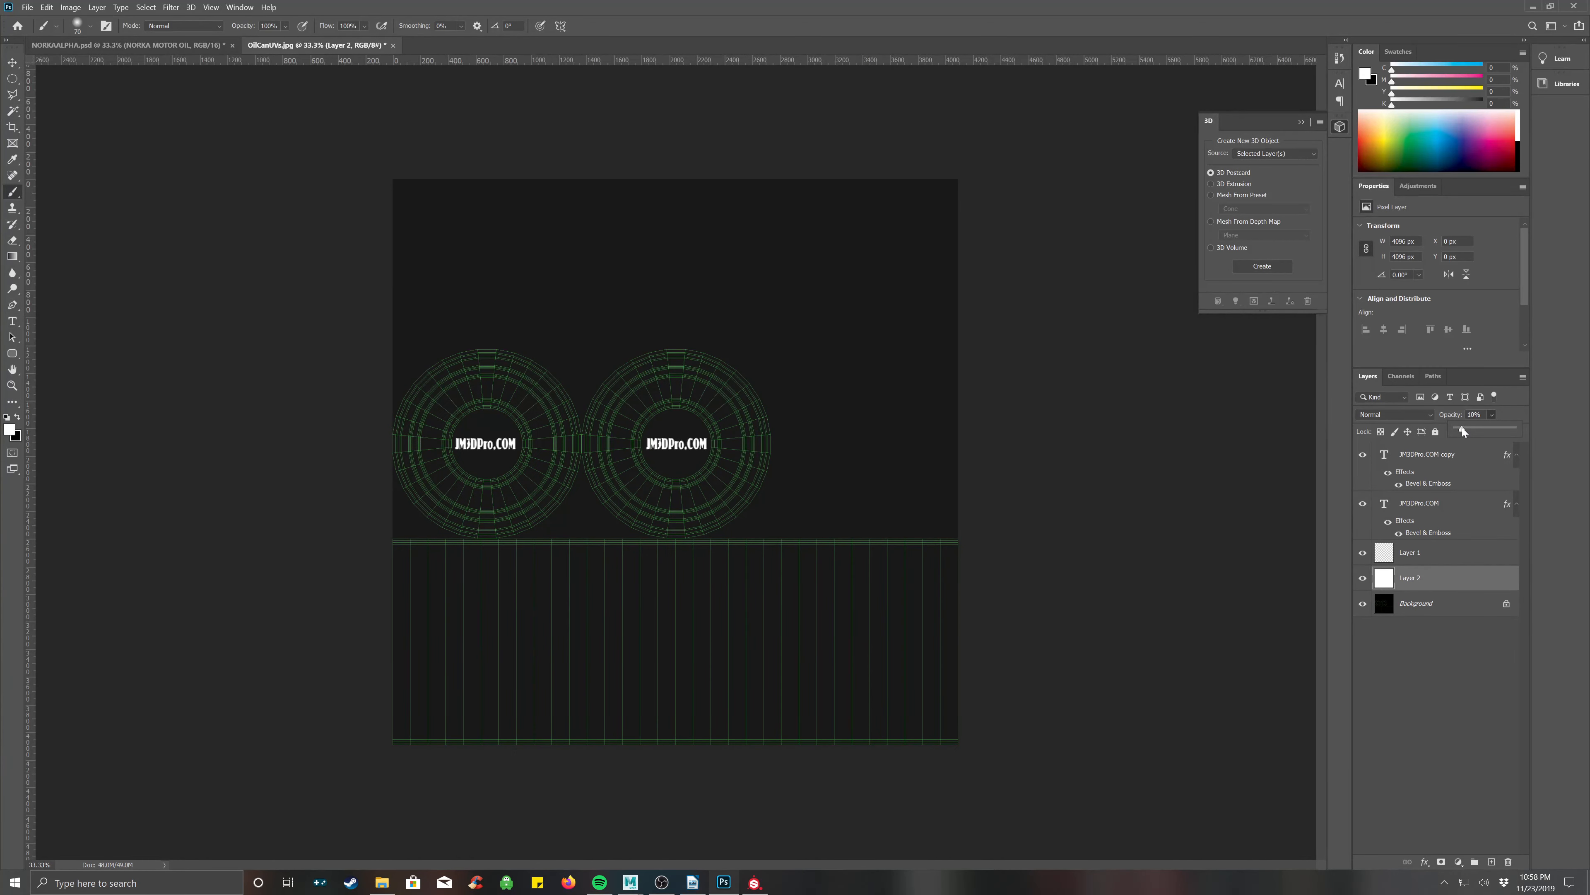
left_click_drag(1467, 429, 1472, 429)
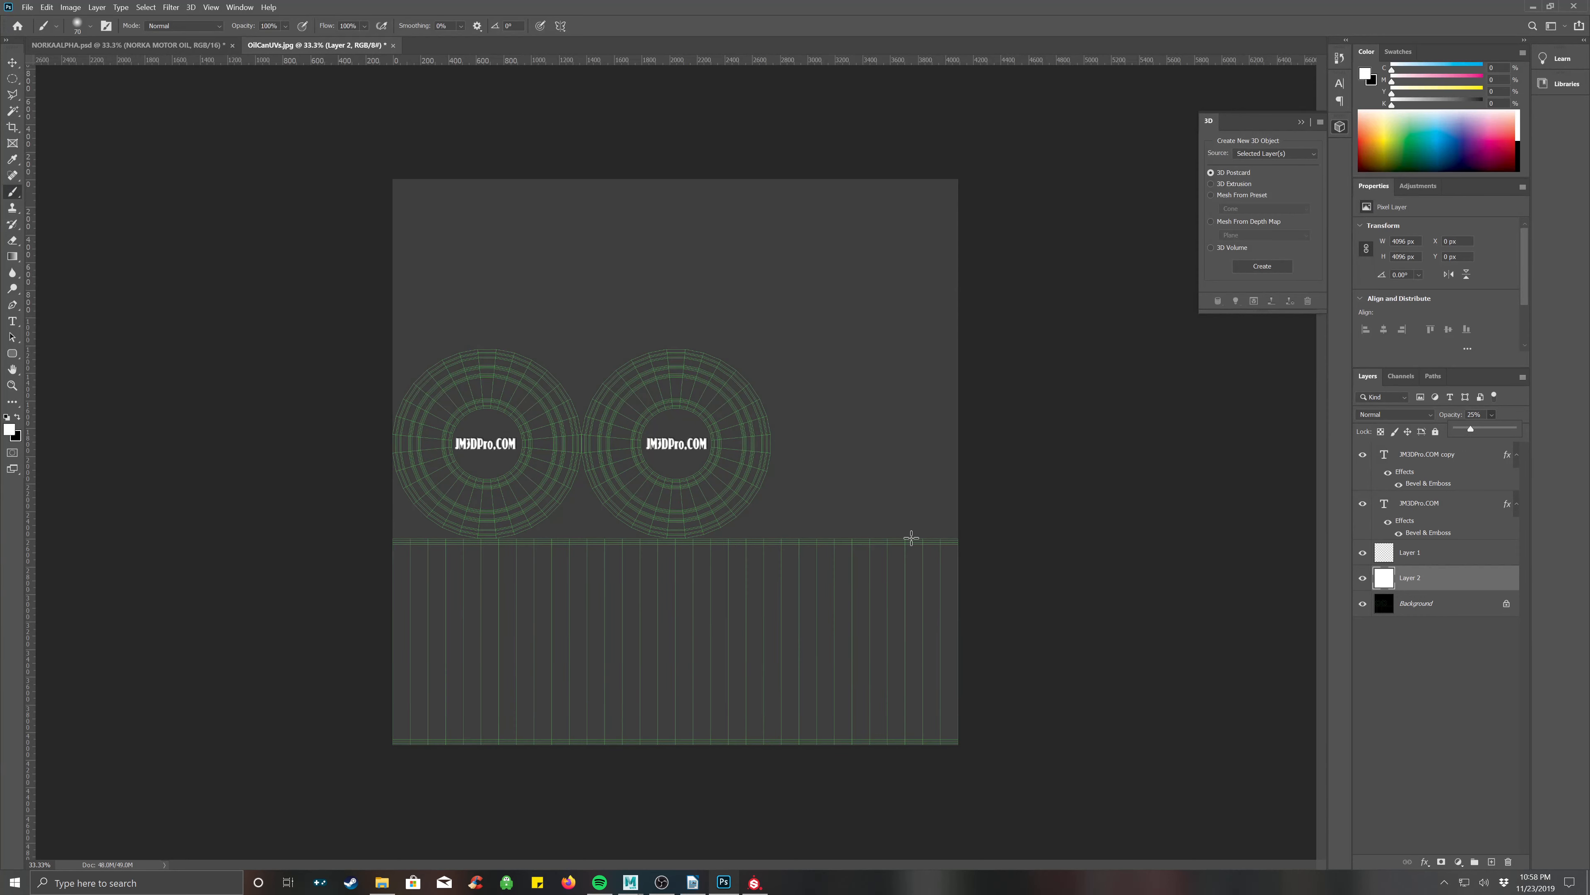
Try to brush a series of straight white horizontal lines across the rectangular UV shell on Layer 1.
left_click(1409, 556)
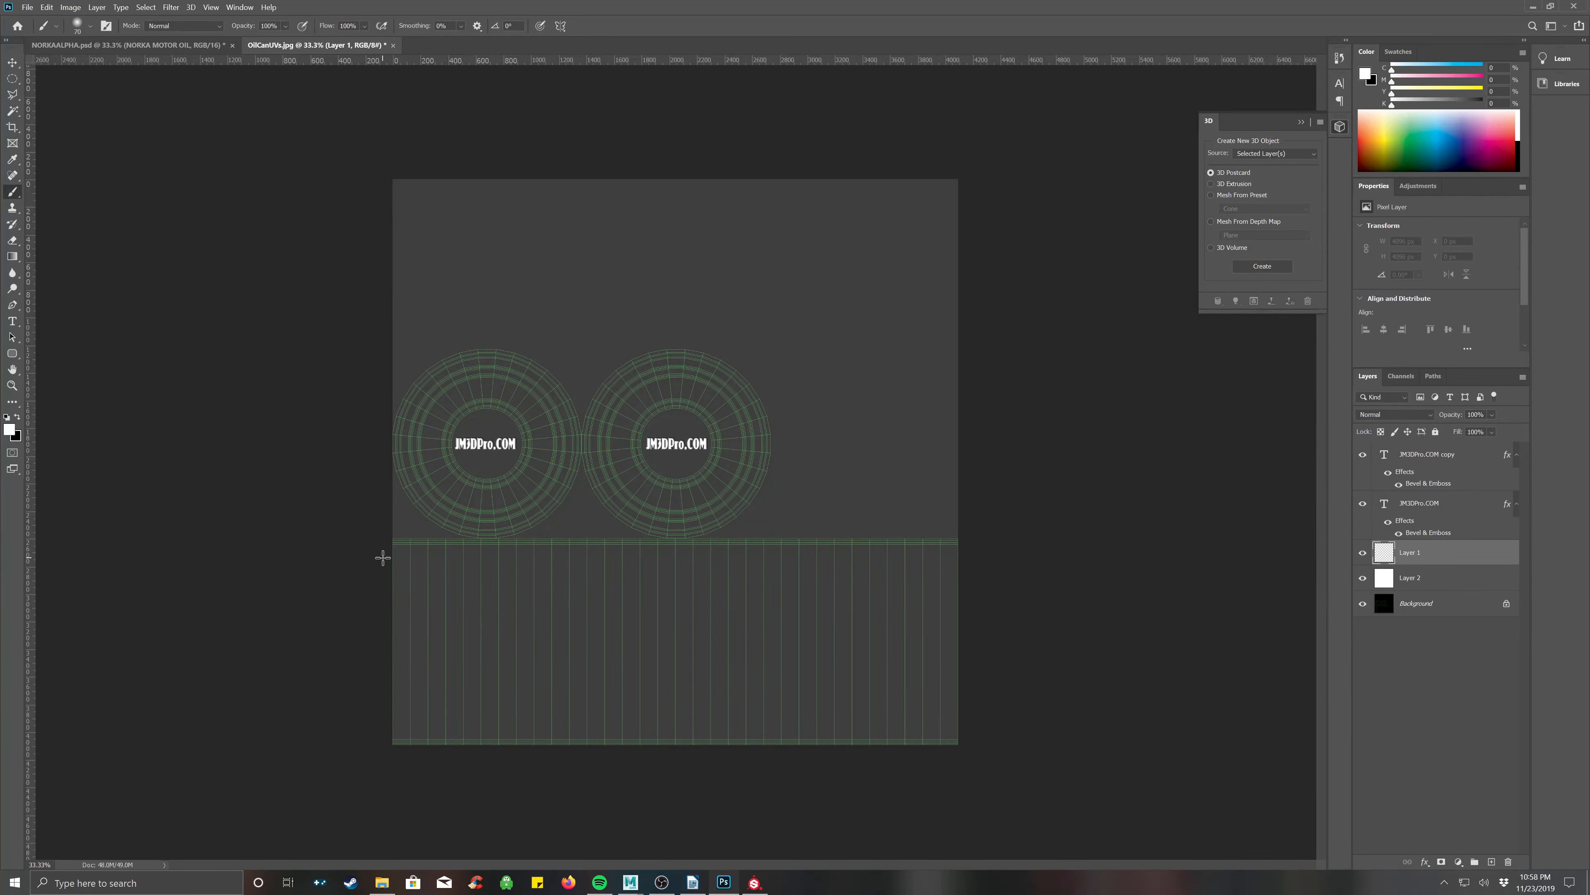
left_click(981, 558, "shift")
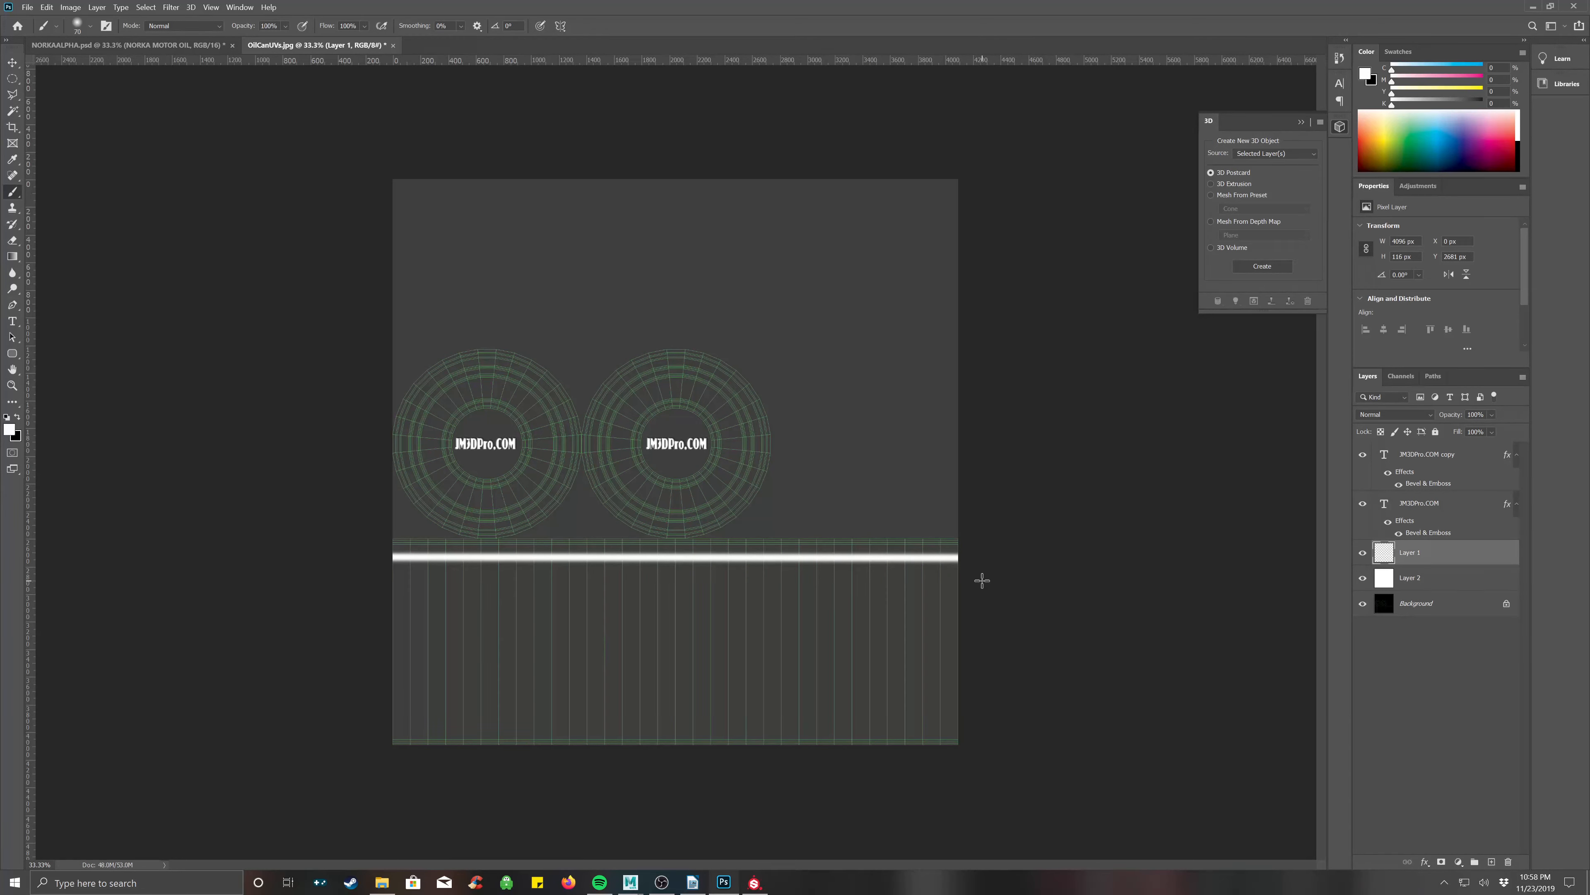
left_click(364, 581, "shift")
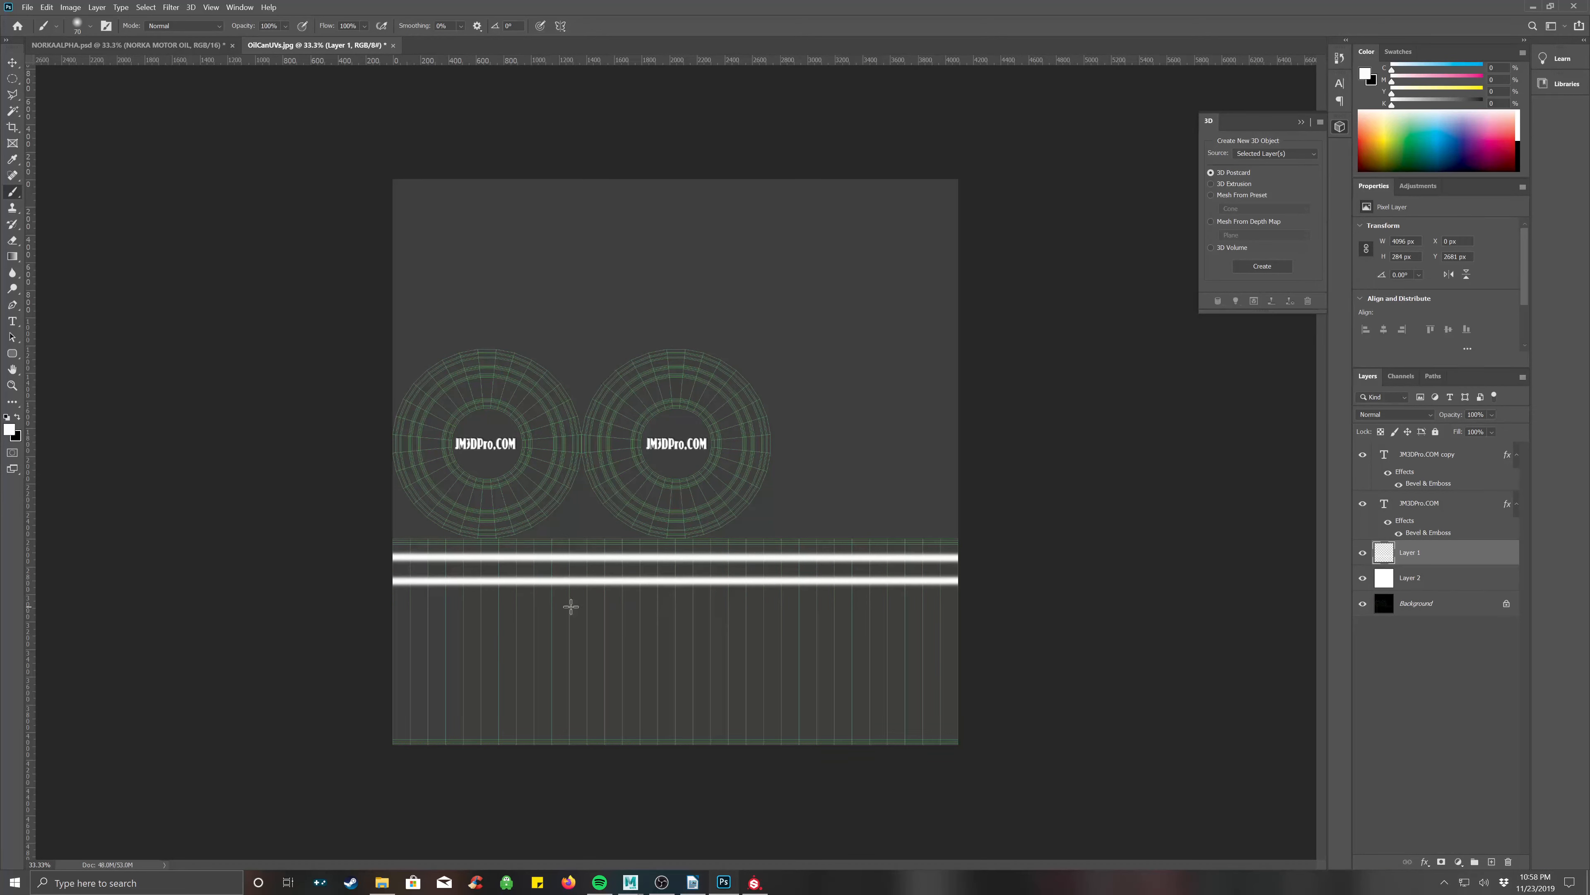
left_click(370, 605, "shift")
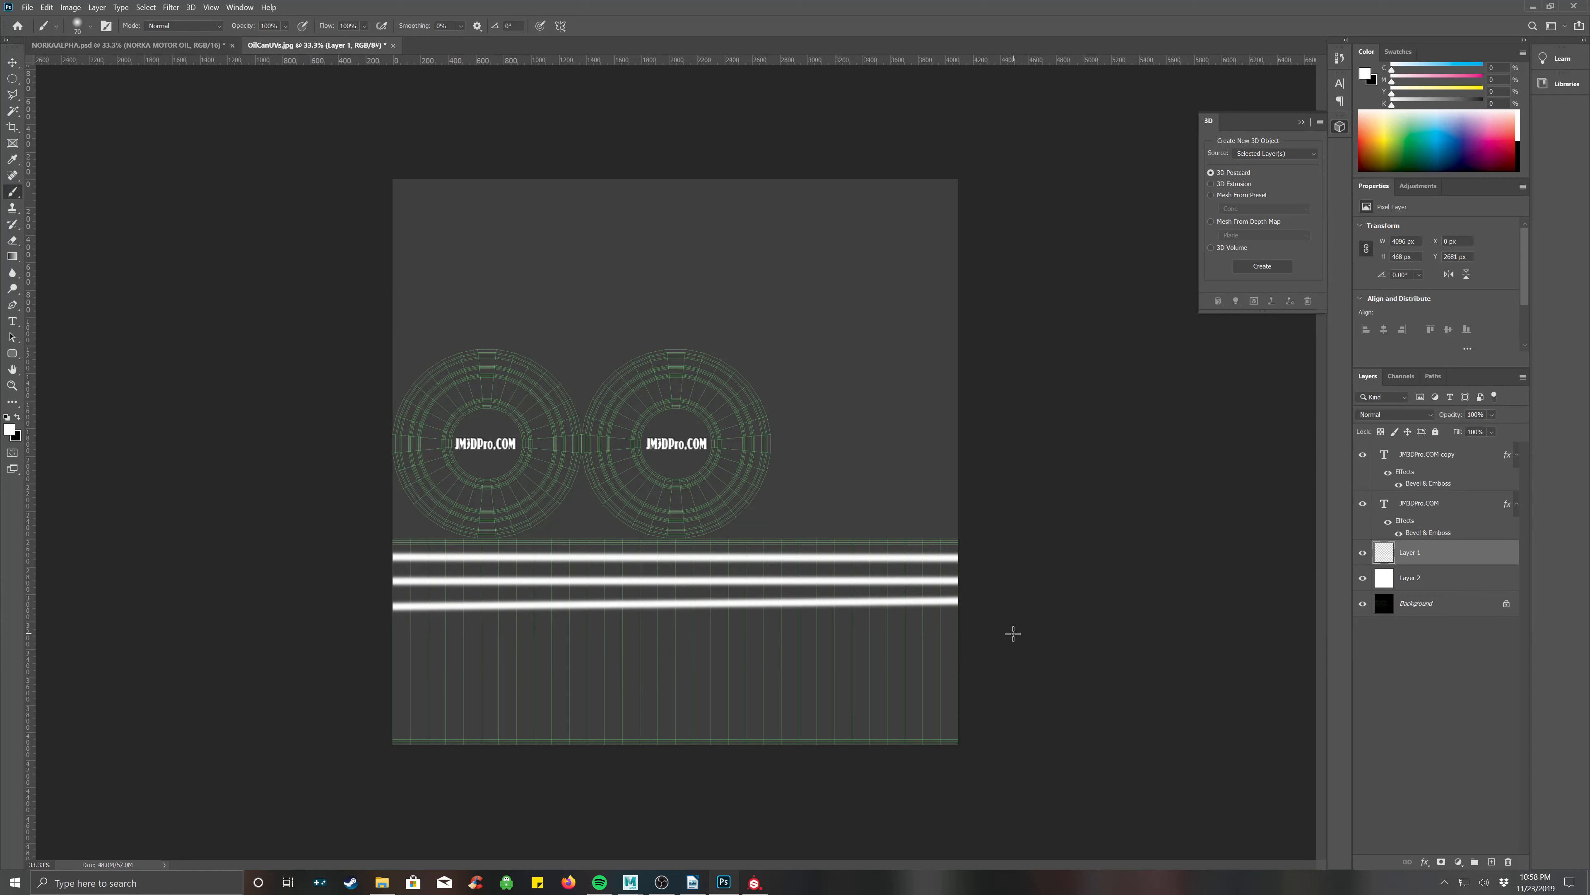
left_click(365, 627, "shift")
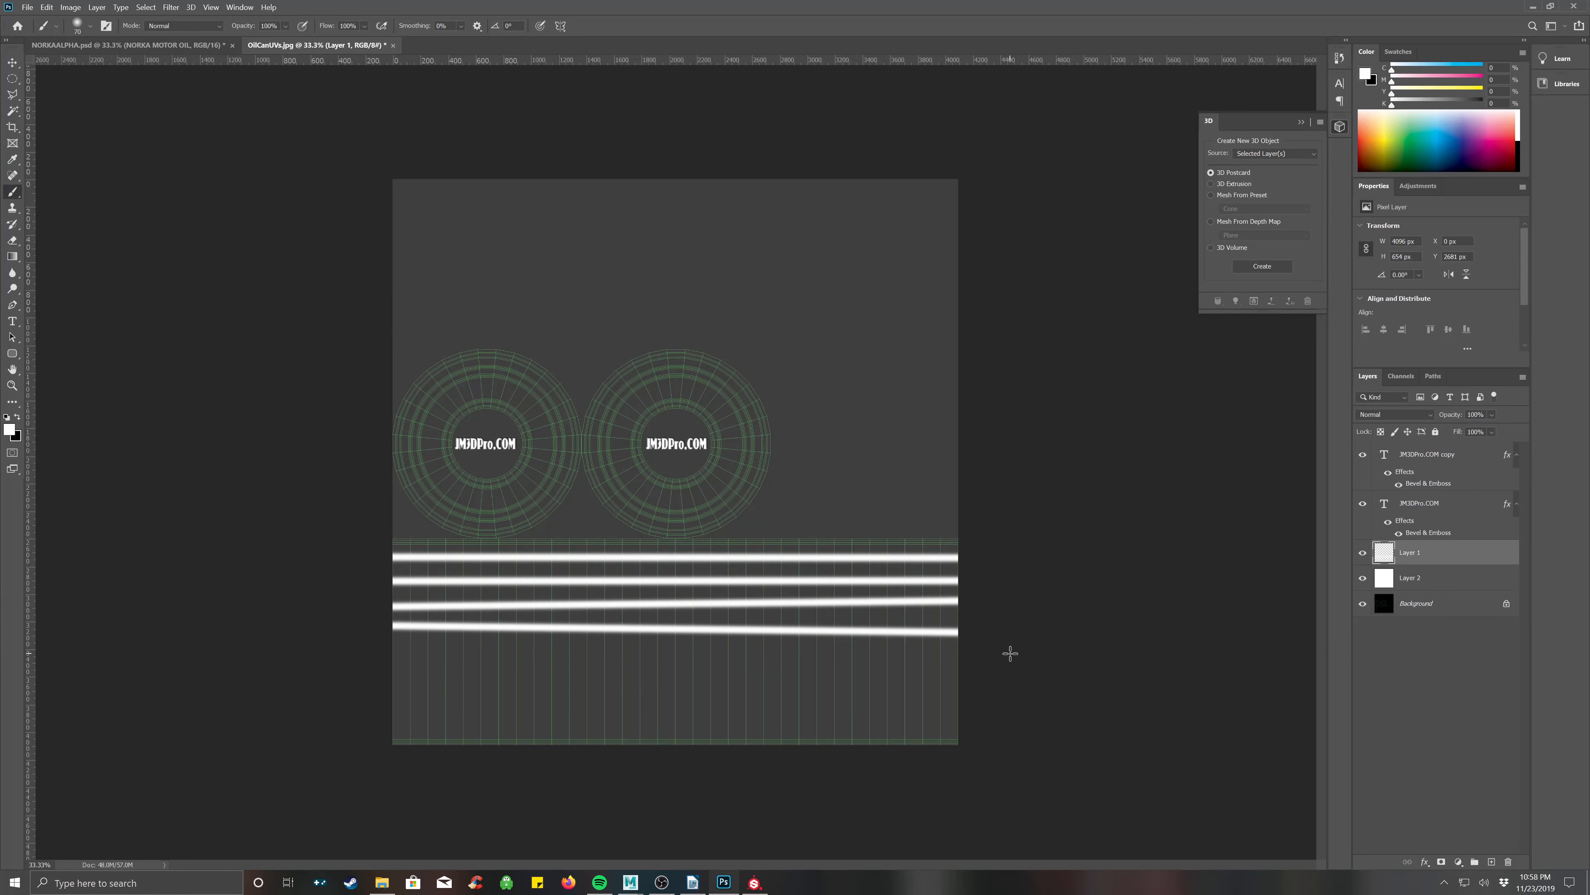
left_click(368, 658, "shift")
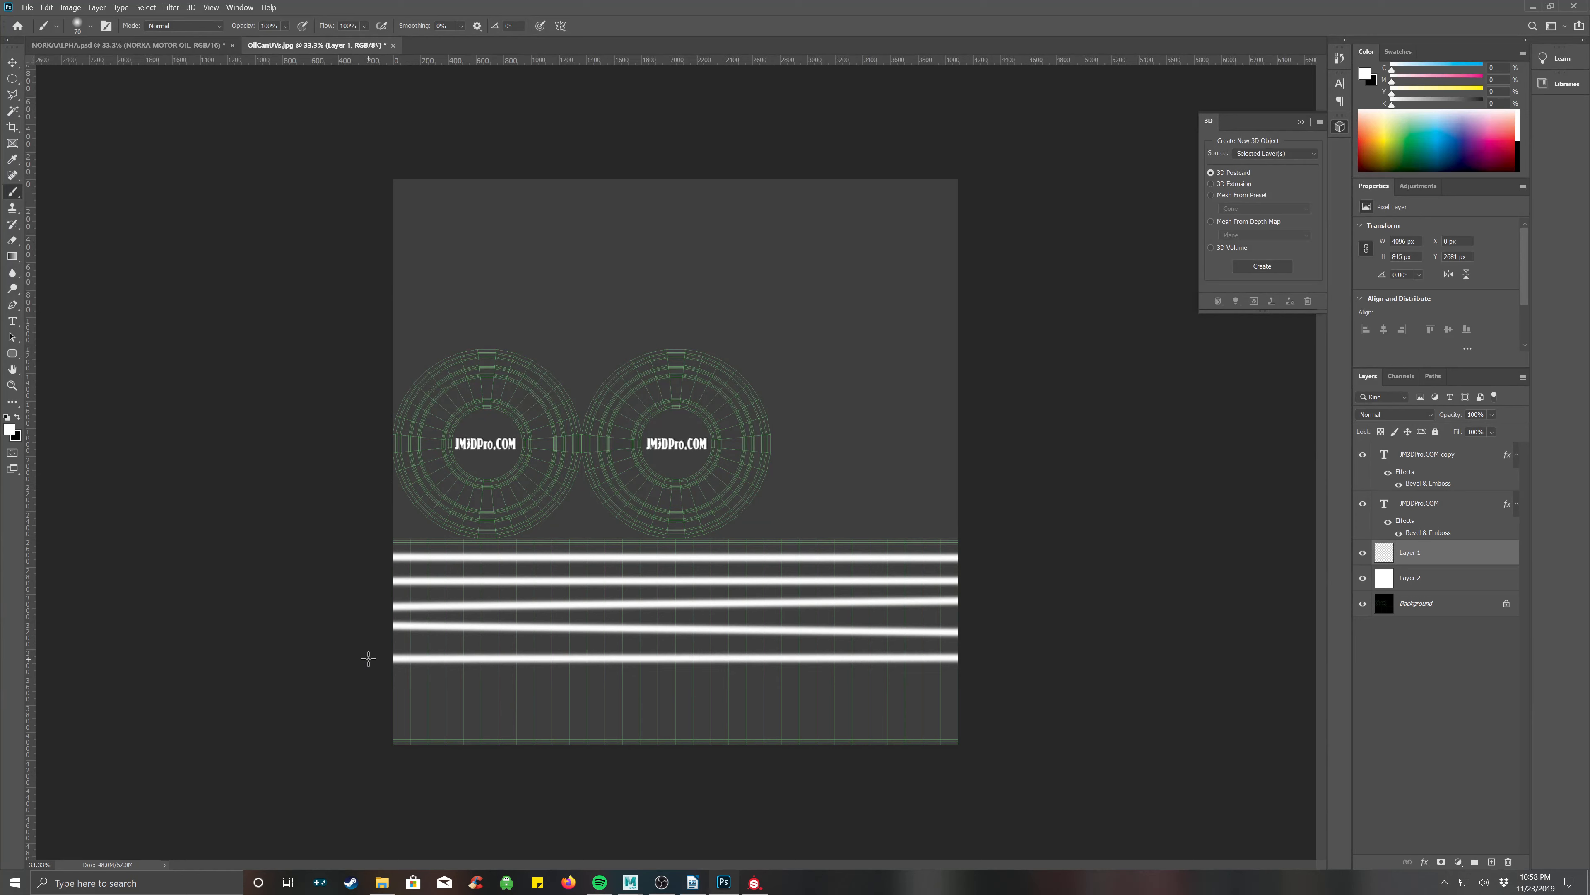
left_click(366, 698, "shift")
Undo all the brushed white lines on Layer 1.
key("ctrl+z")
key("ctrl+z")
key("ctrl+z")
key("ctrl+z")
key("ctrl+z")
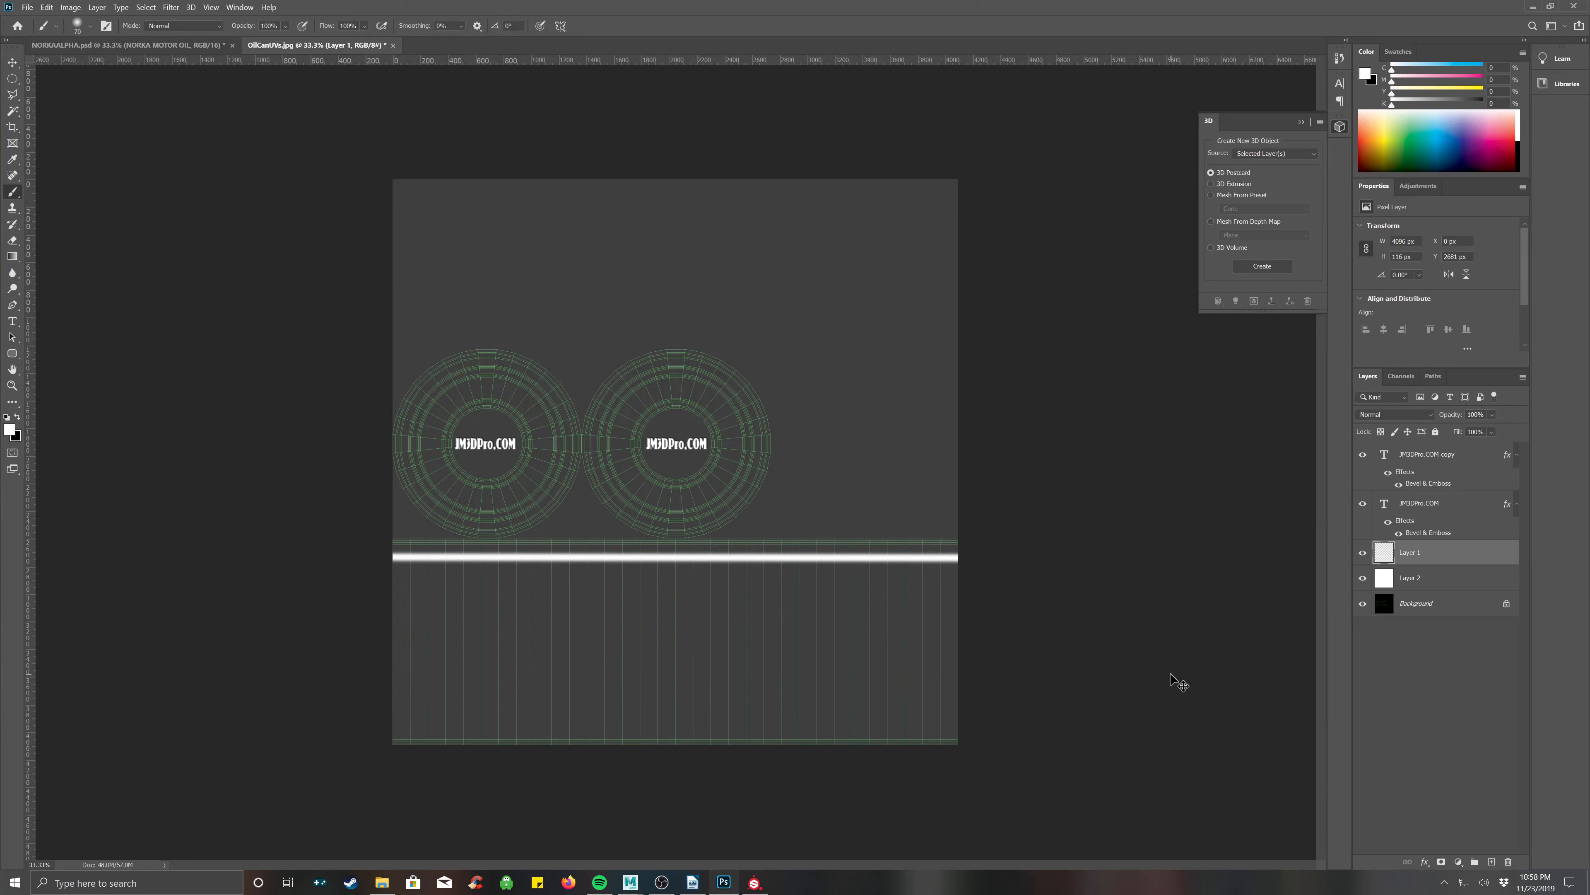
key("ctrl+z")
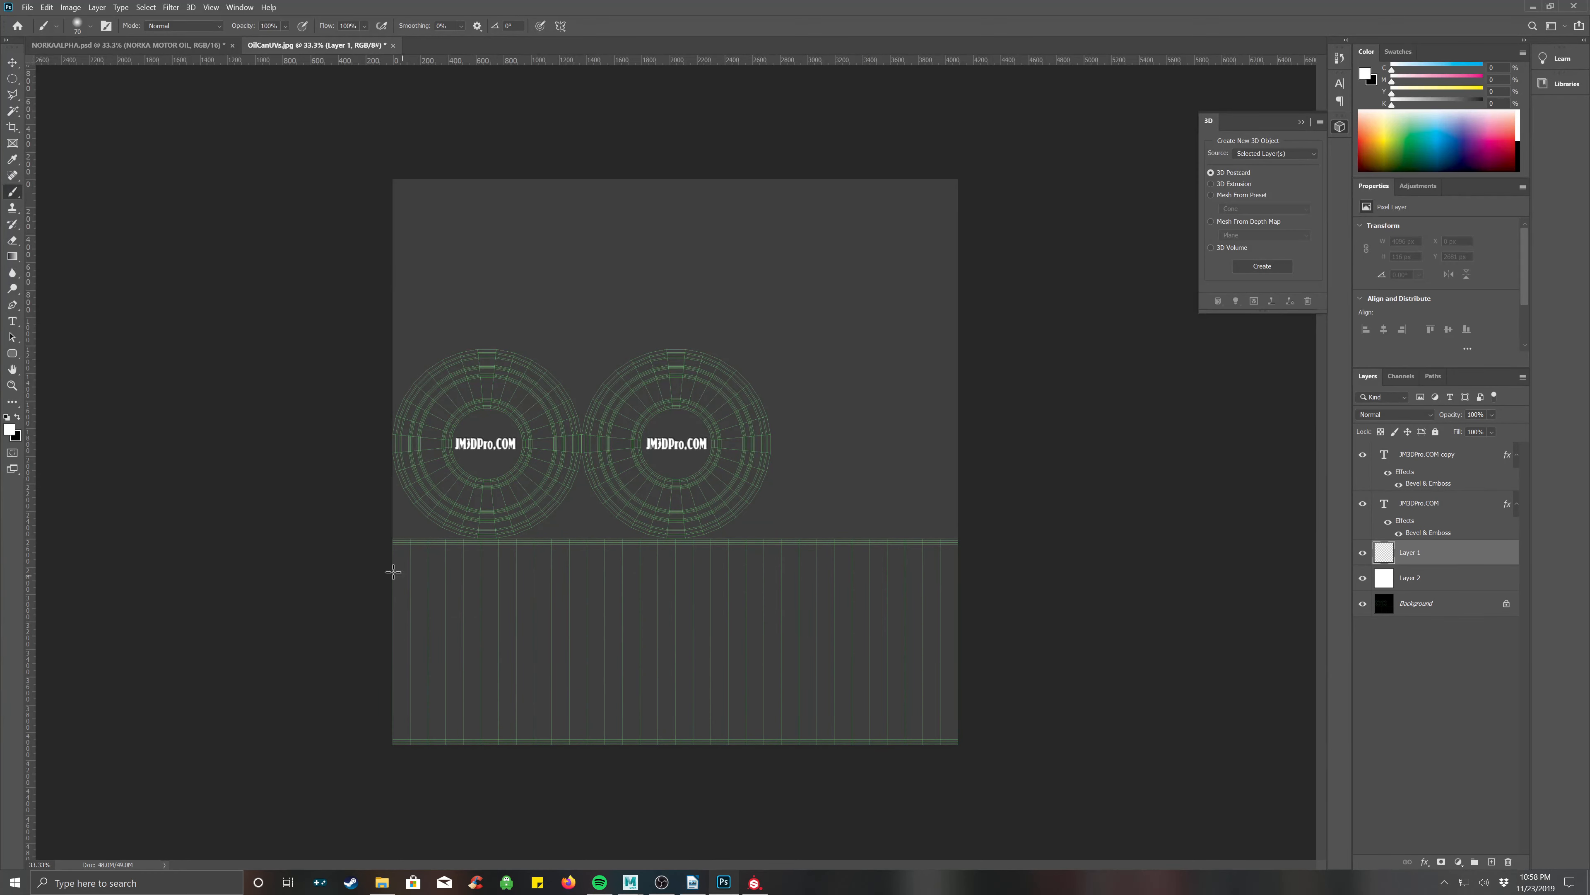
Marquee-select a full-width strip about 10 px high near the rectangular UV shell's upper edge on Layer 1, fill it with black and deselect.
left_click_drag(12, 78, 39, 83)
left_click(39, 82)
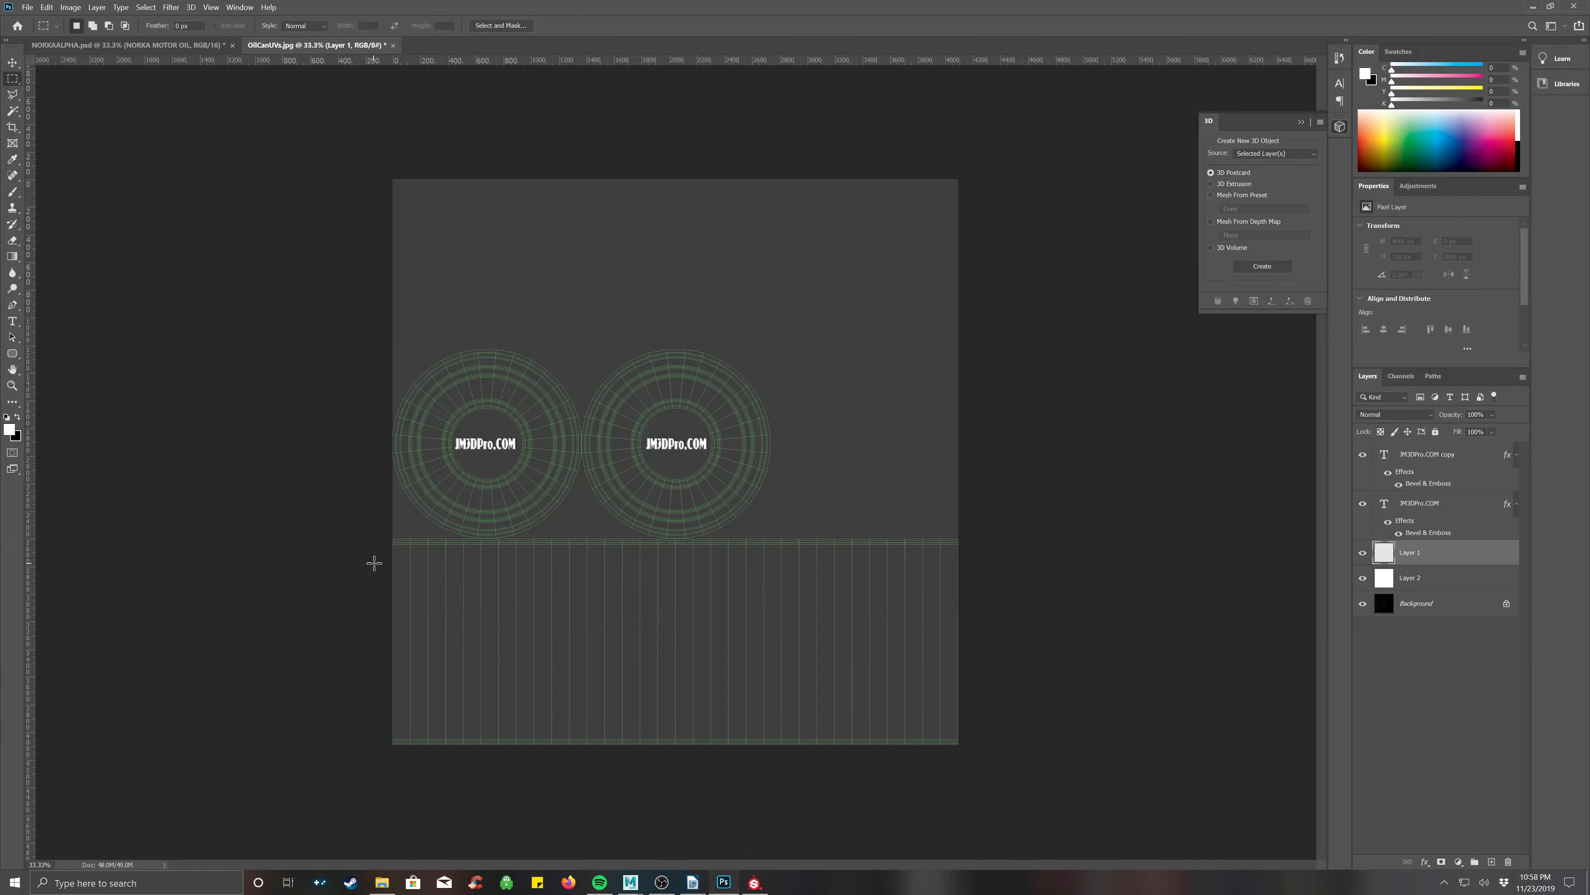
left_click_drag(393, 548, 991, 549)
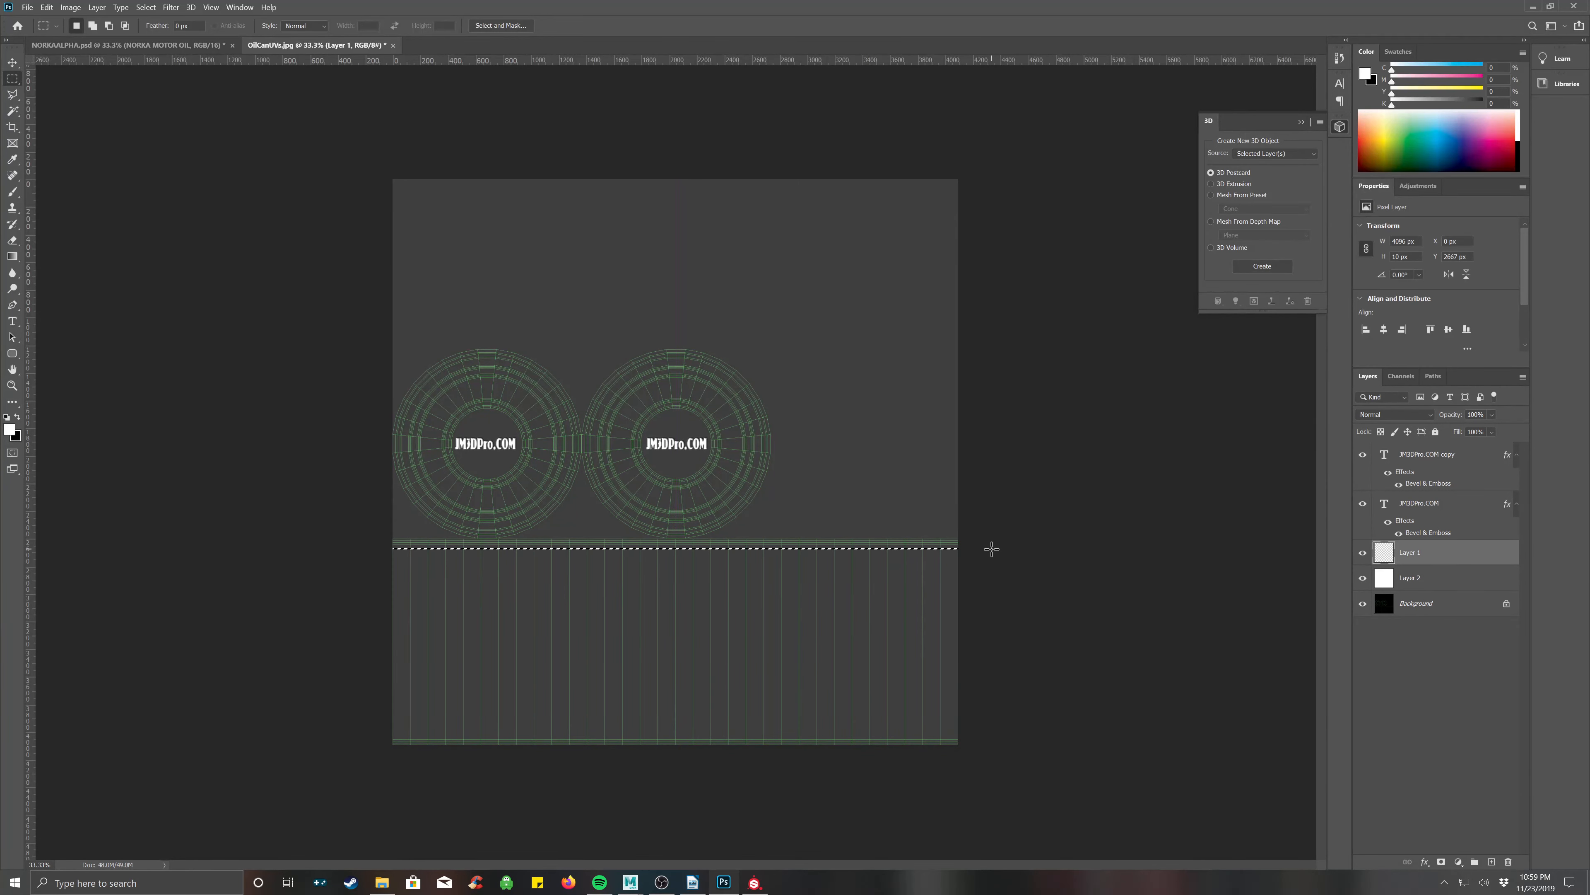
left_click(46, 7)
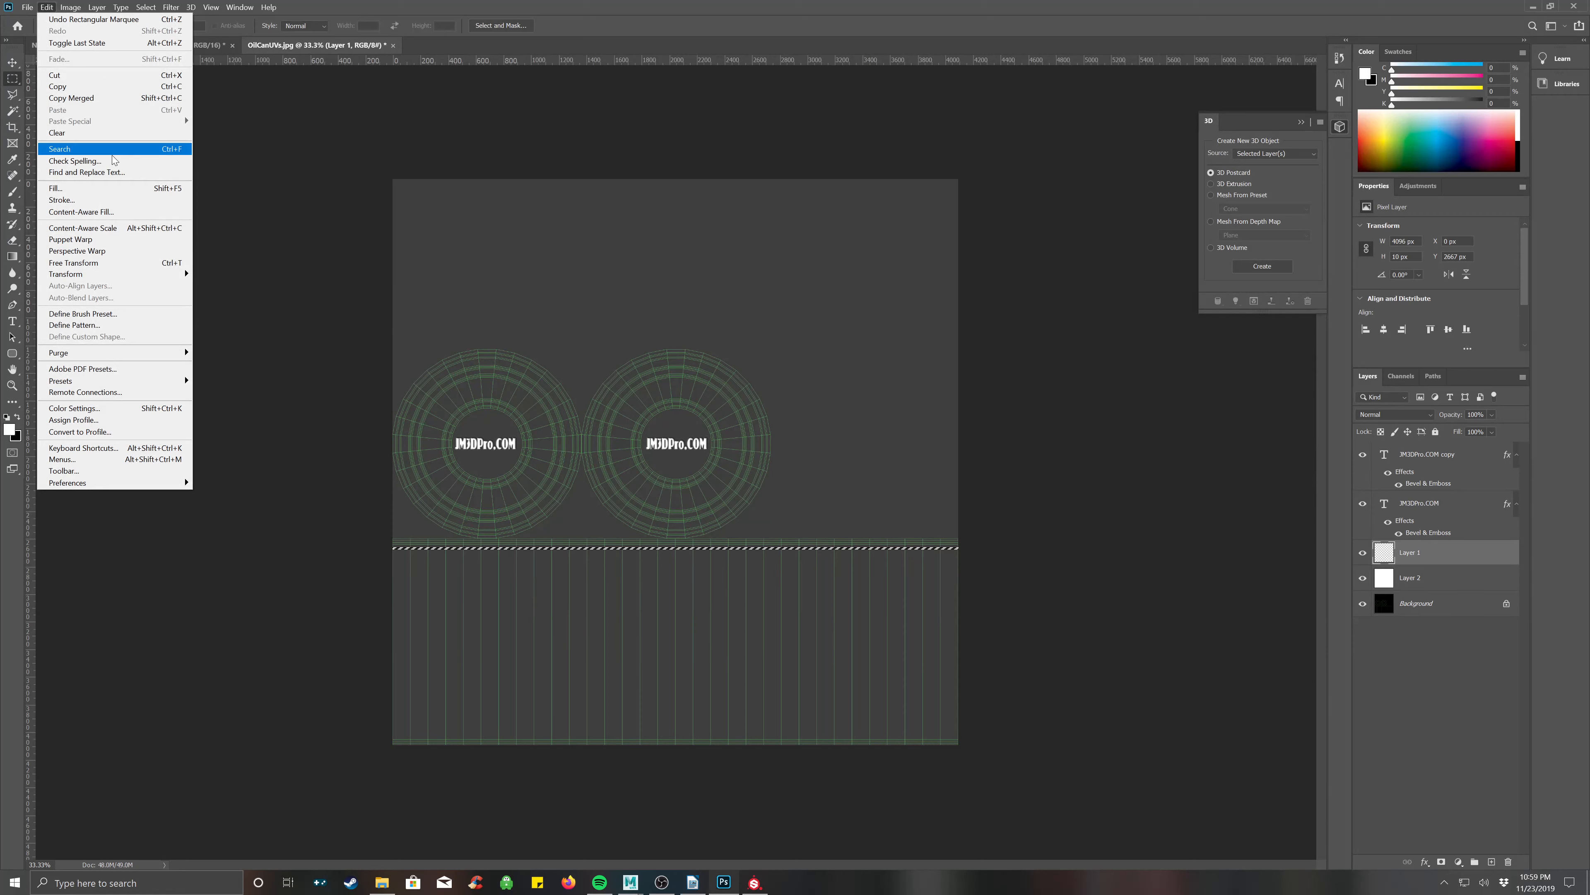
left_click(74, 188)
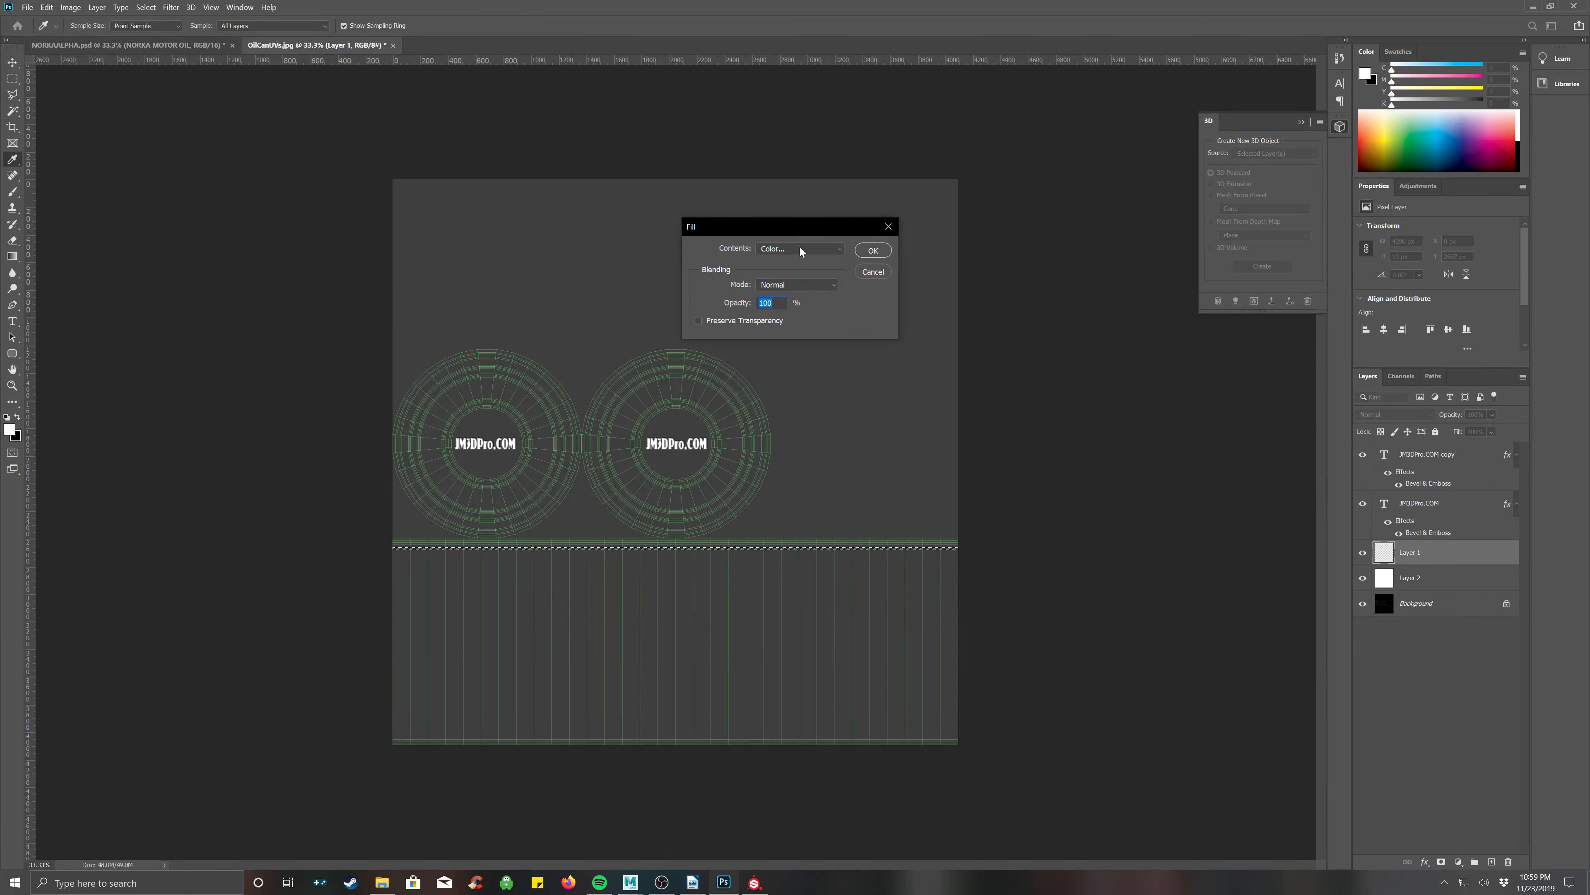
left_click(801, 248)
left_click(767, 346)
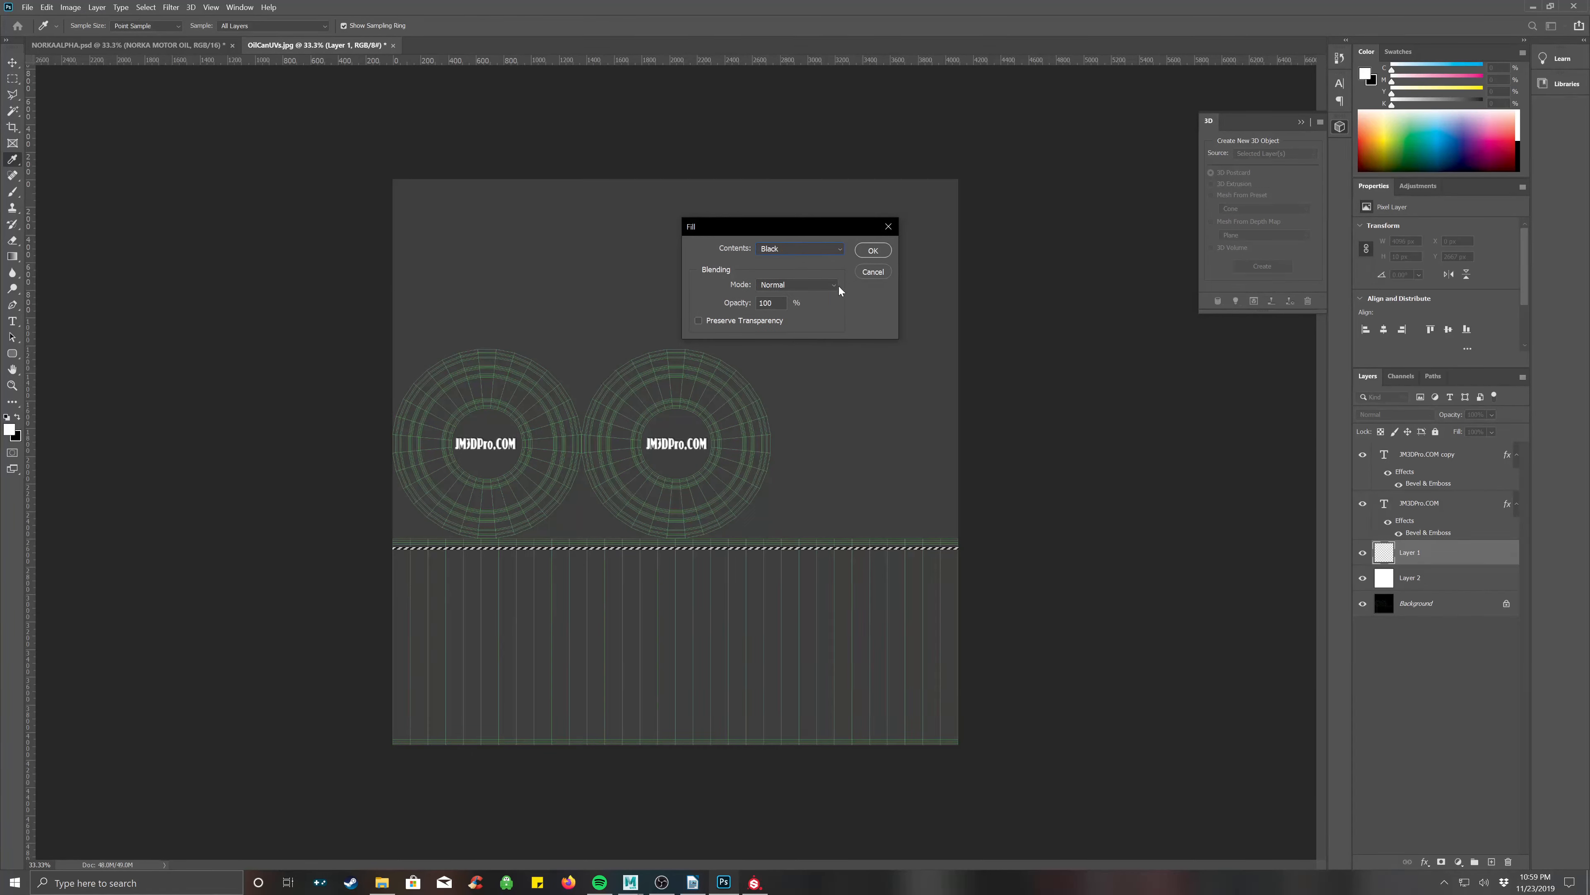
left_click(873, 250)
key("ctrl+d")
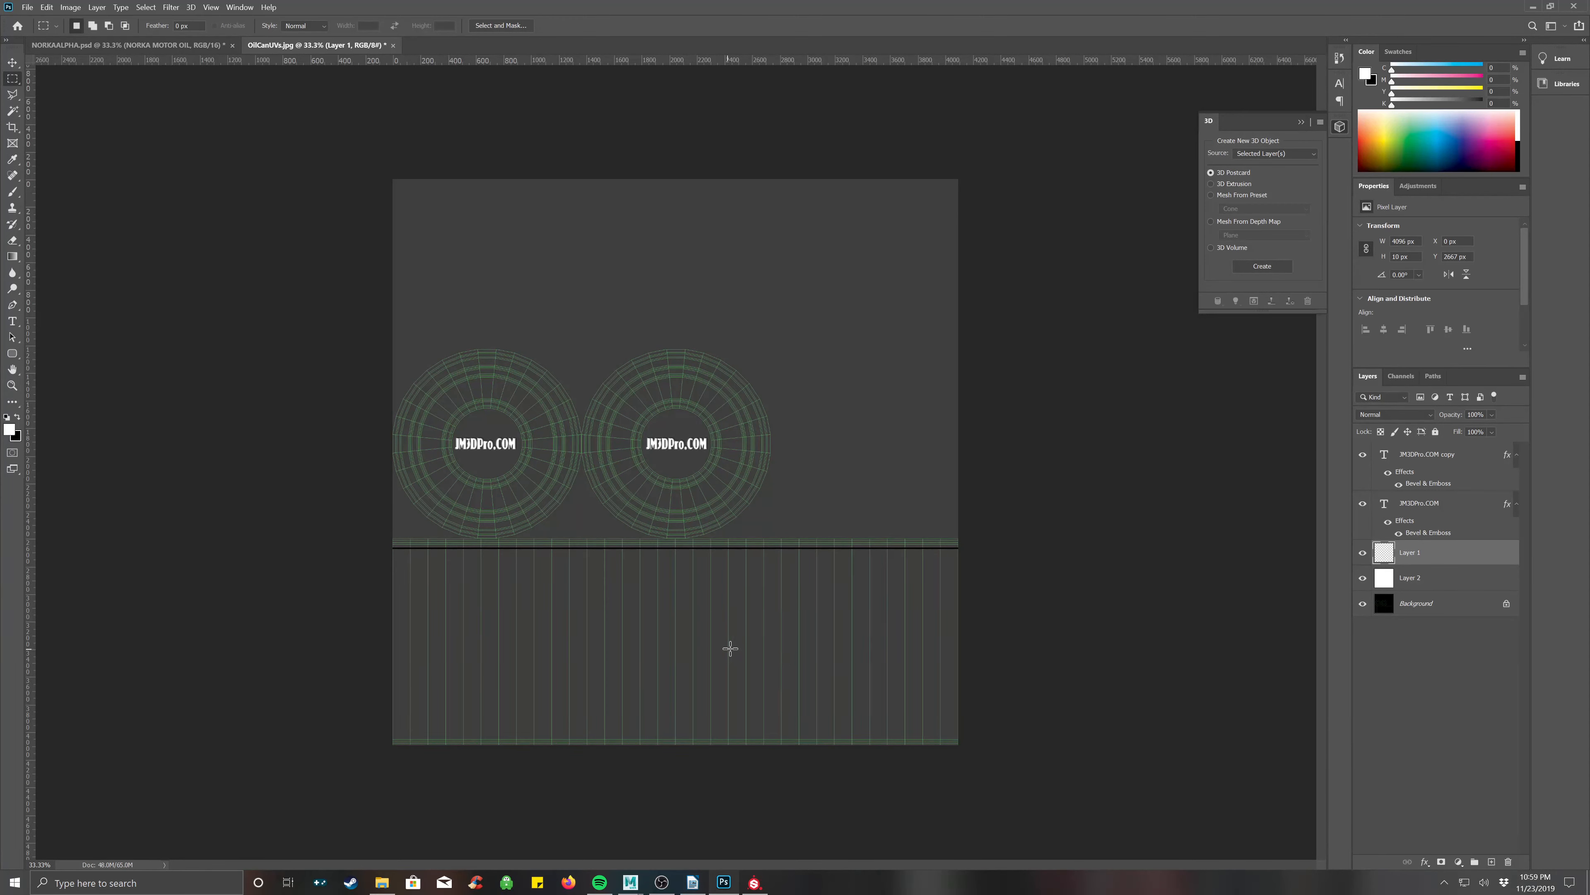
Duplicate the black stripe three times straight down the rectangular UV shell, spacing the copies about 30 px apart.
key("v")
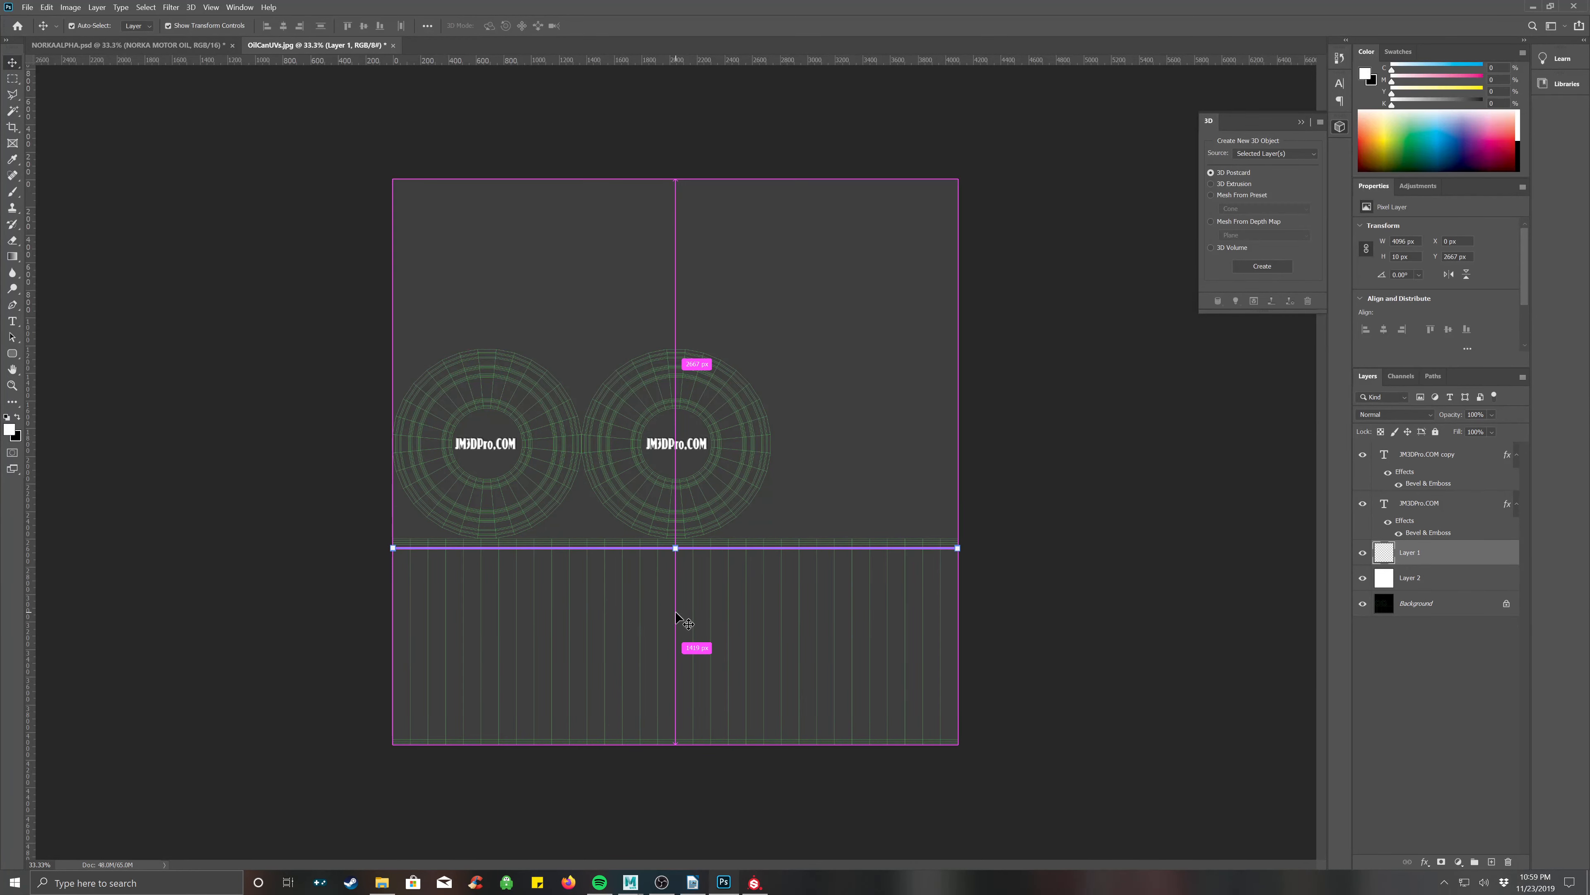
key("ctrl+plus")
key("ctrl+plus")
key("ctrl+plus")
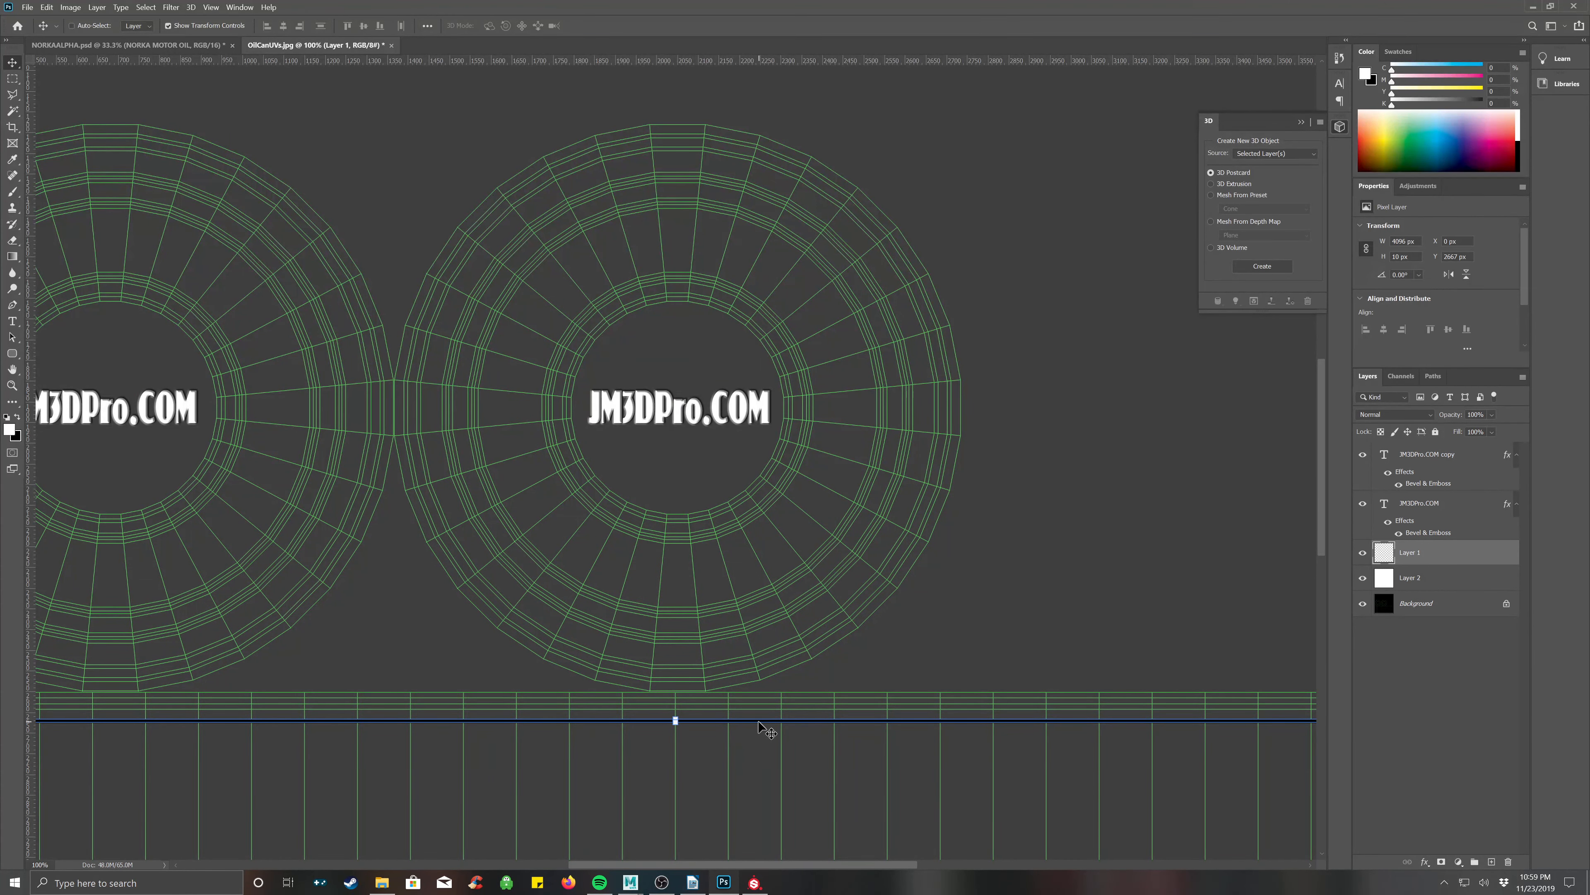
left_click_drag(758, 721, 757, 721)
key("alt+v")
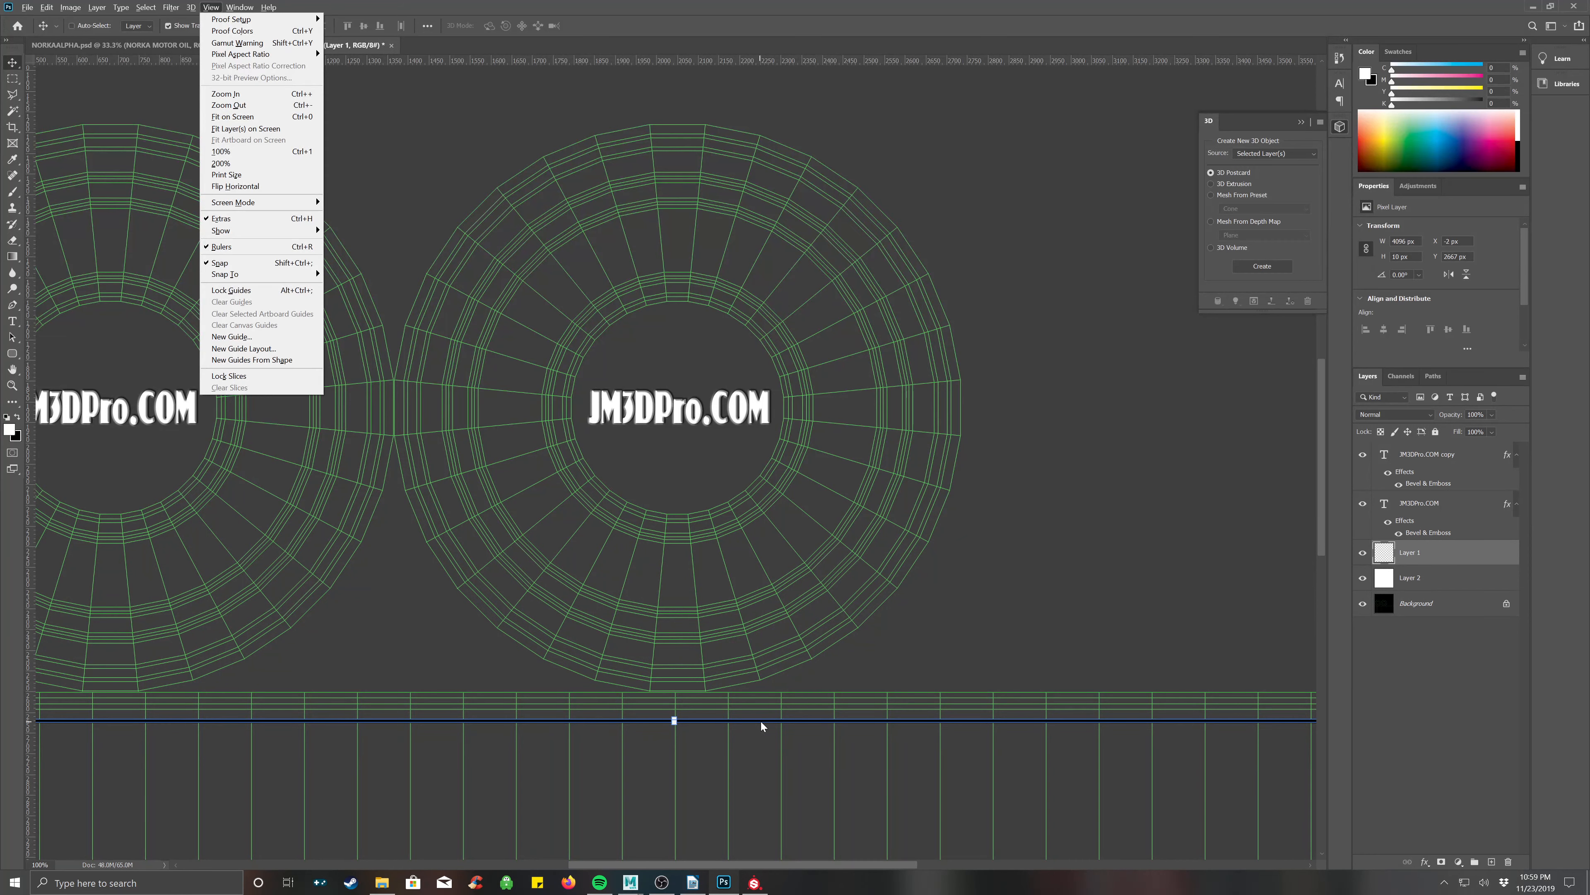
key("Escape")
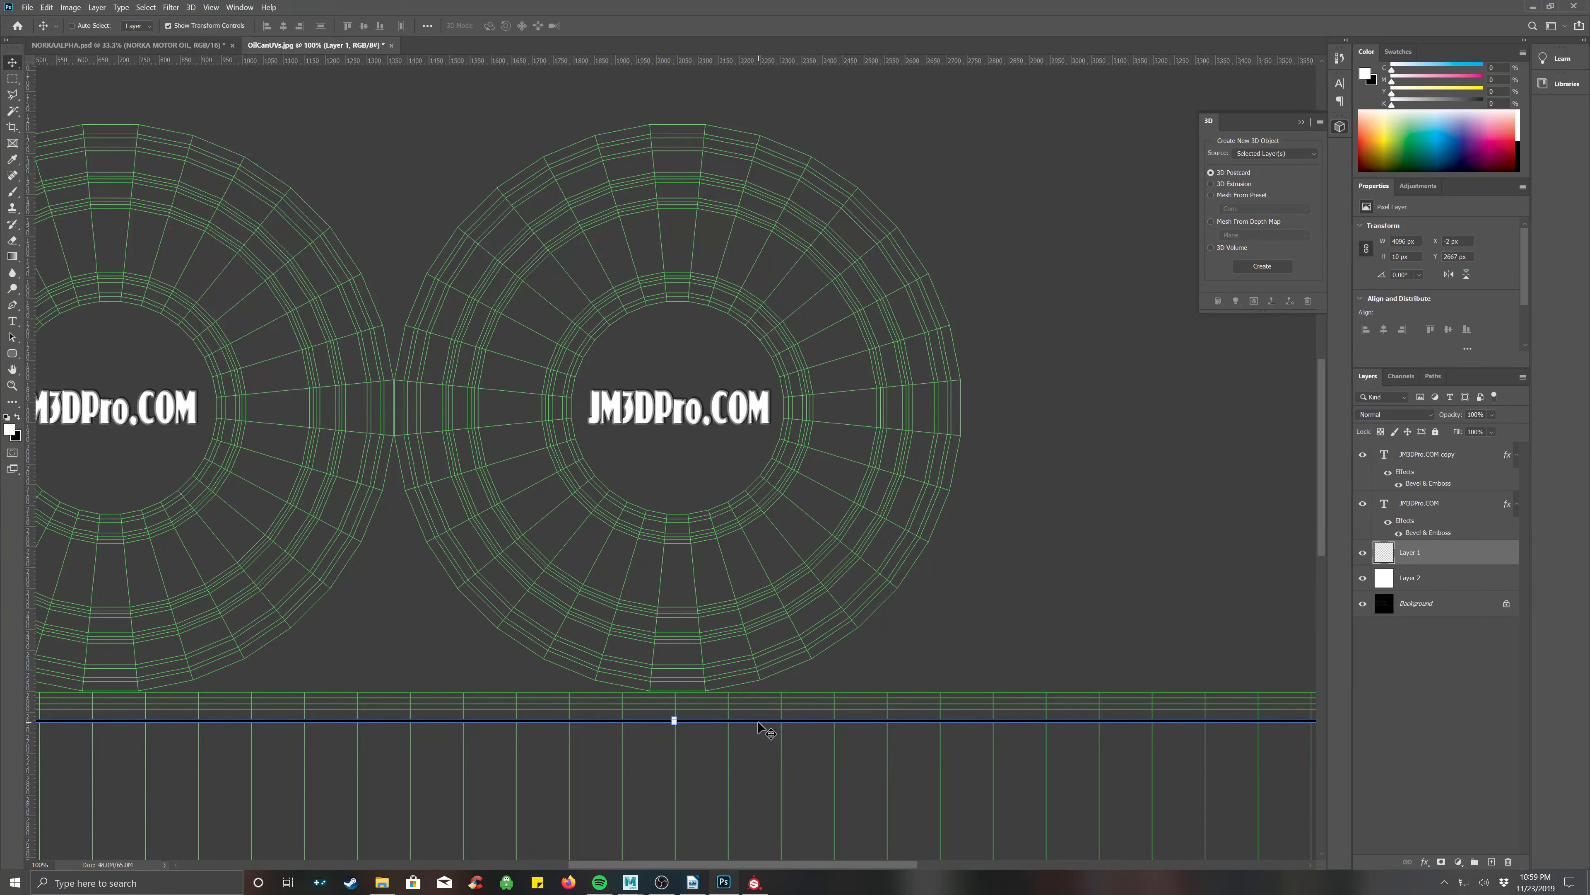
left_click_drag(759, 726, 765, 736)
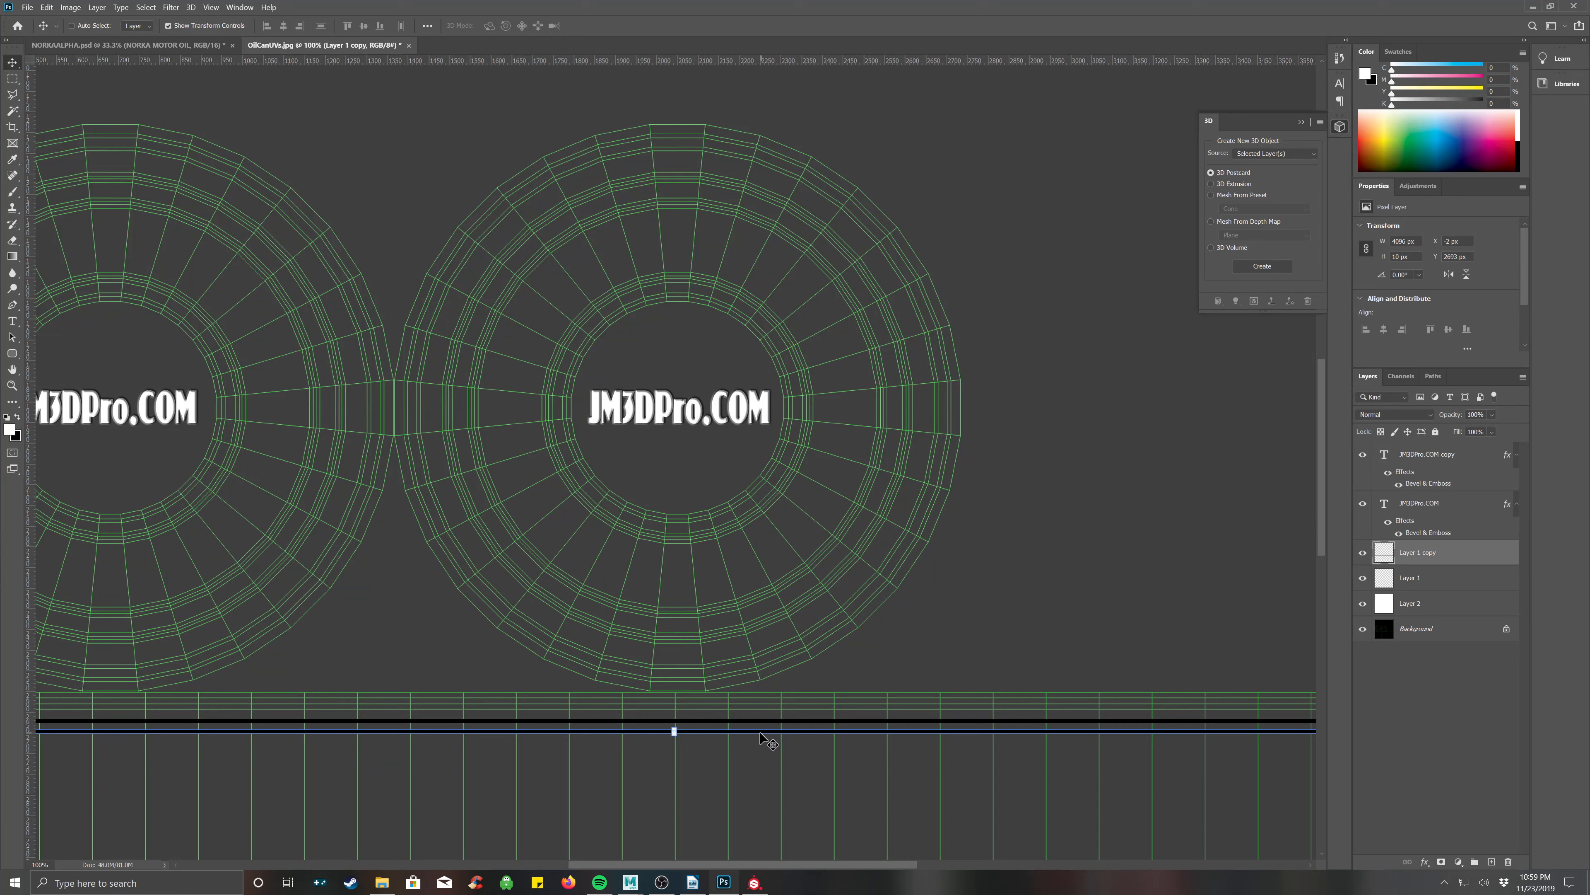
left_click_drag(760, 734, 764, 759)
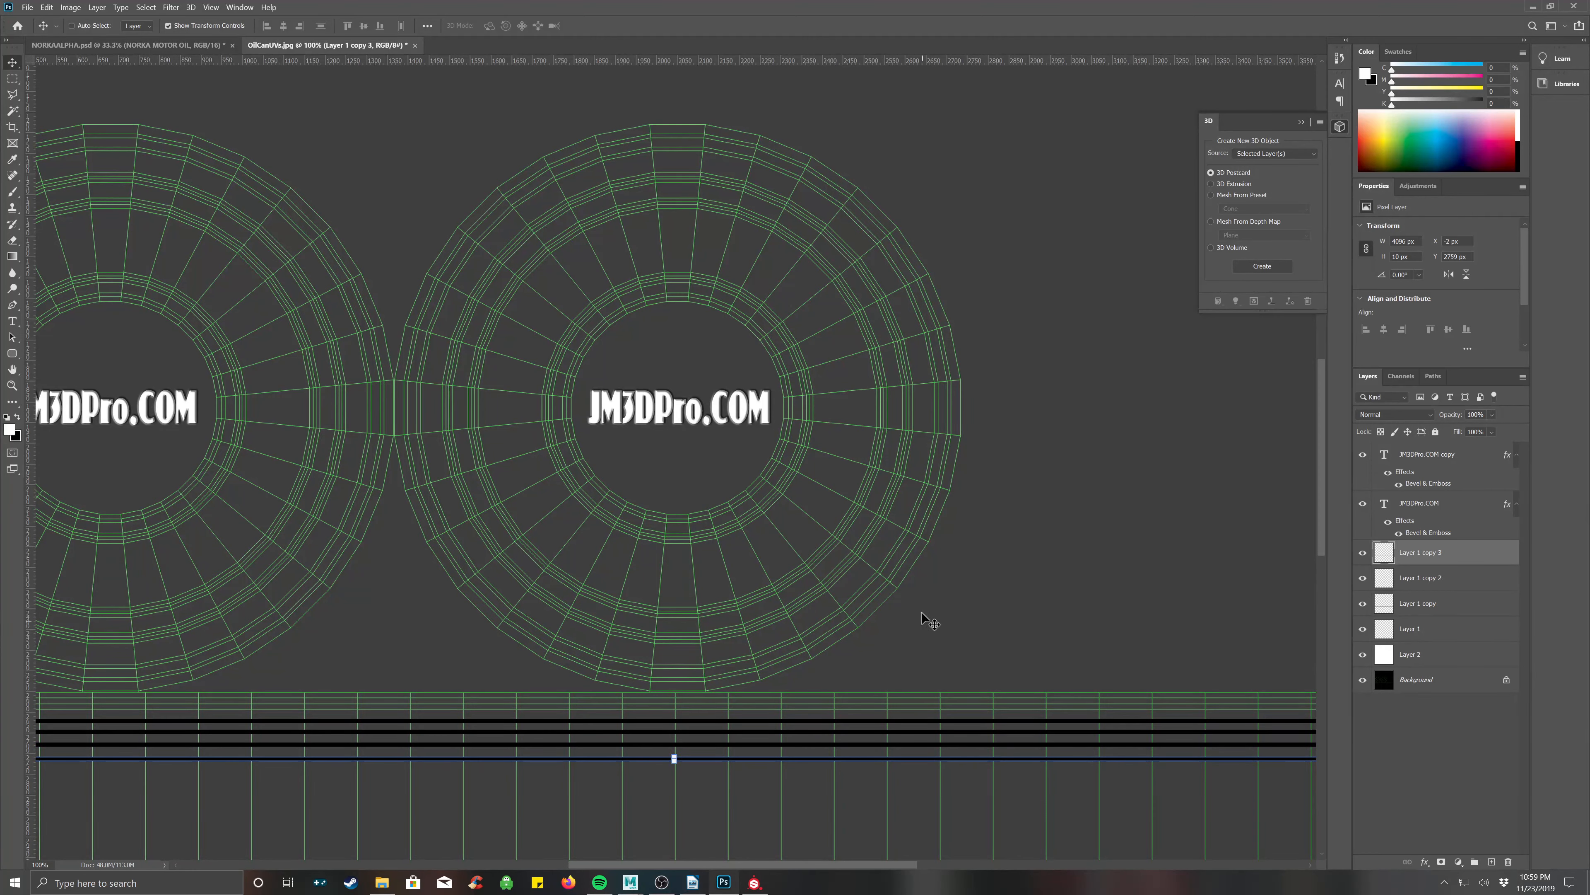
Raise the opacity of the white-filled Layer 2 to 100% to hide the UV wireframe.
left_click(1448, 731)
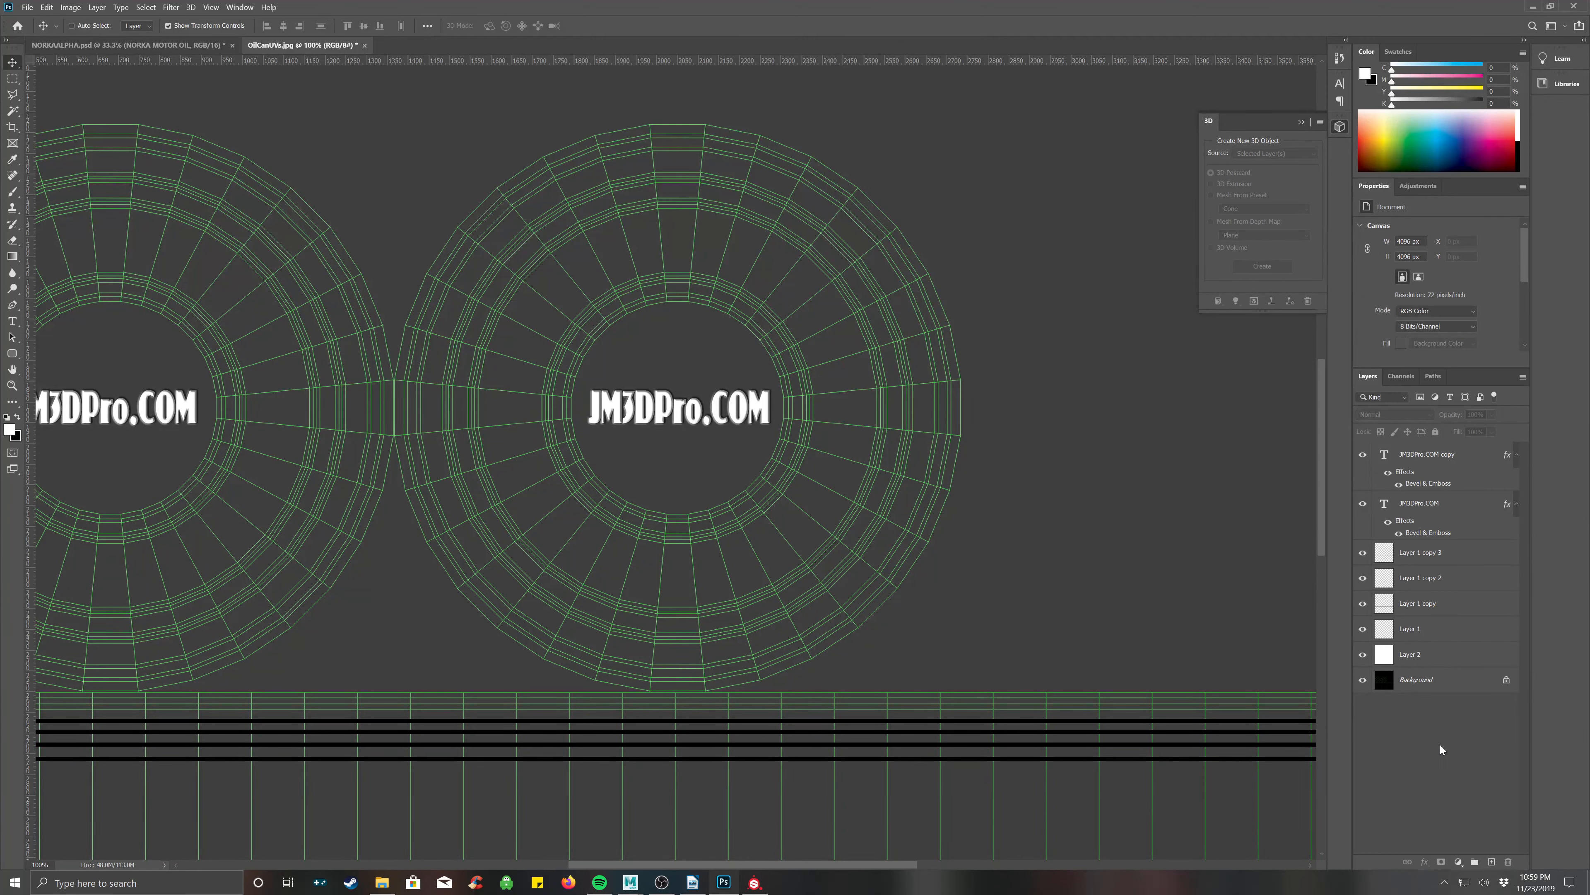
key("ctrl+minus")
key("ctrl+minus")
key("ctrl+minus")
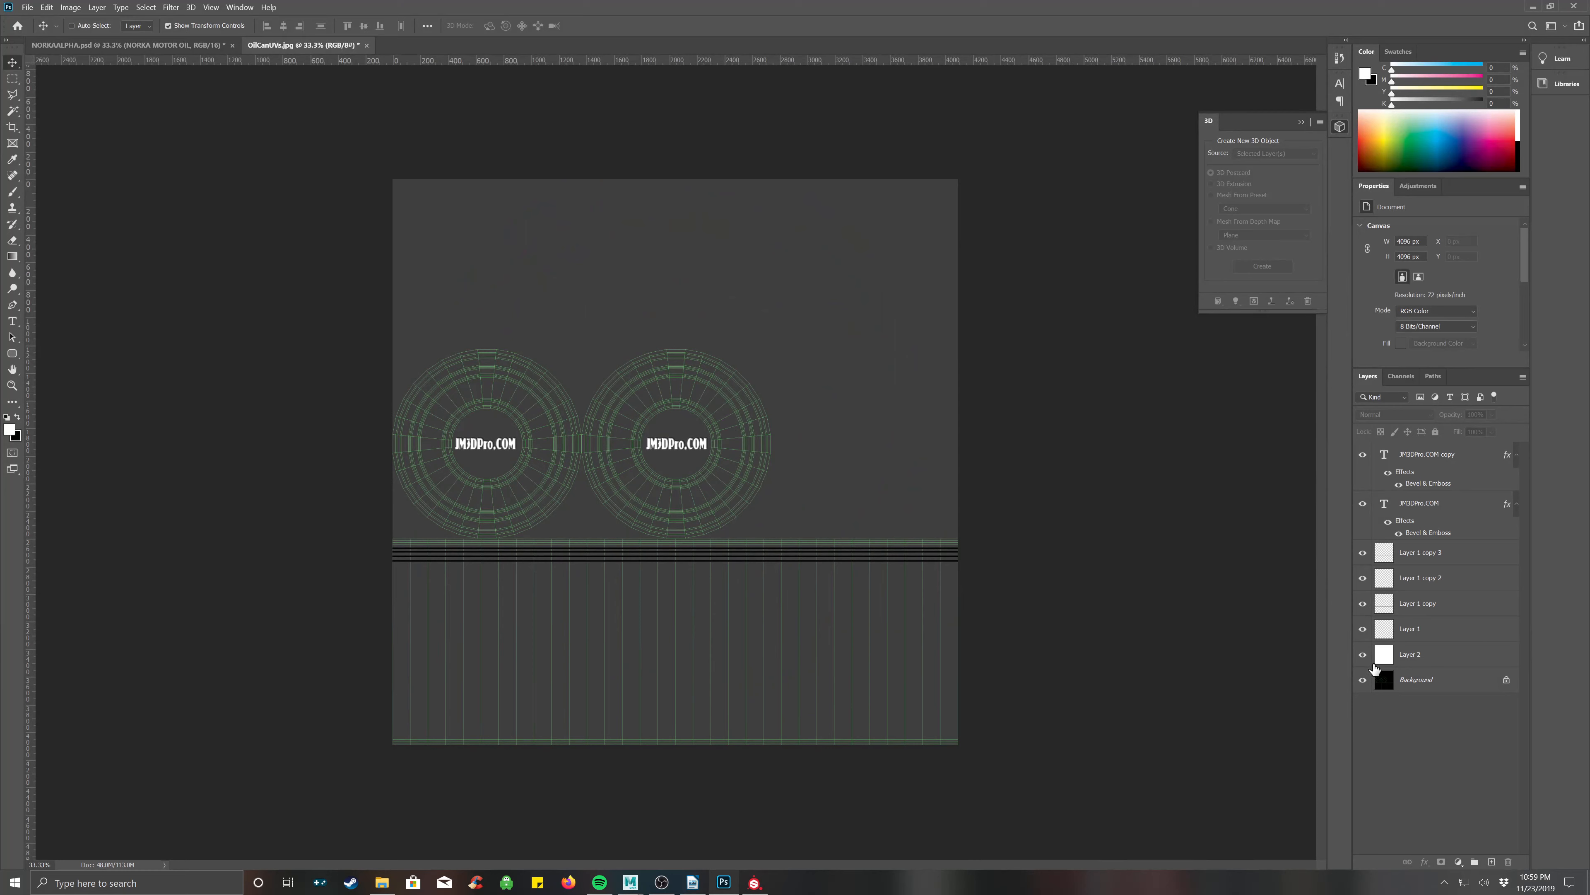
left_click(1433, 655)
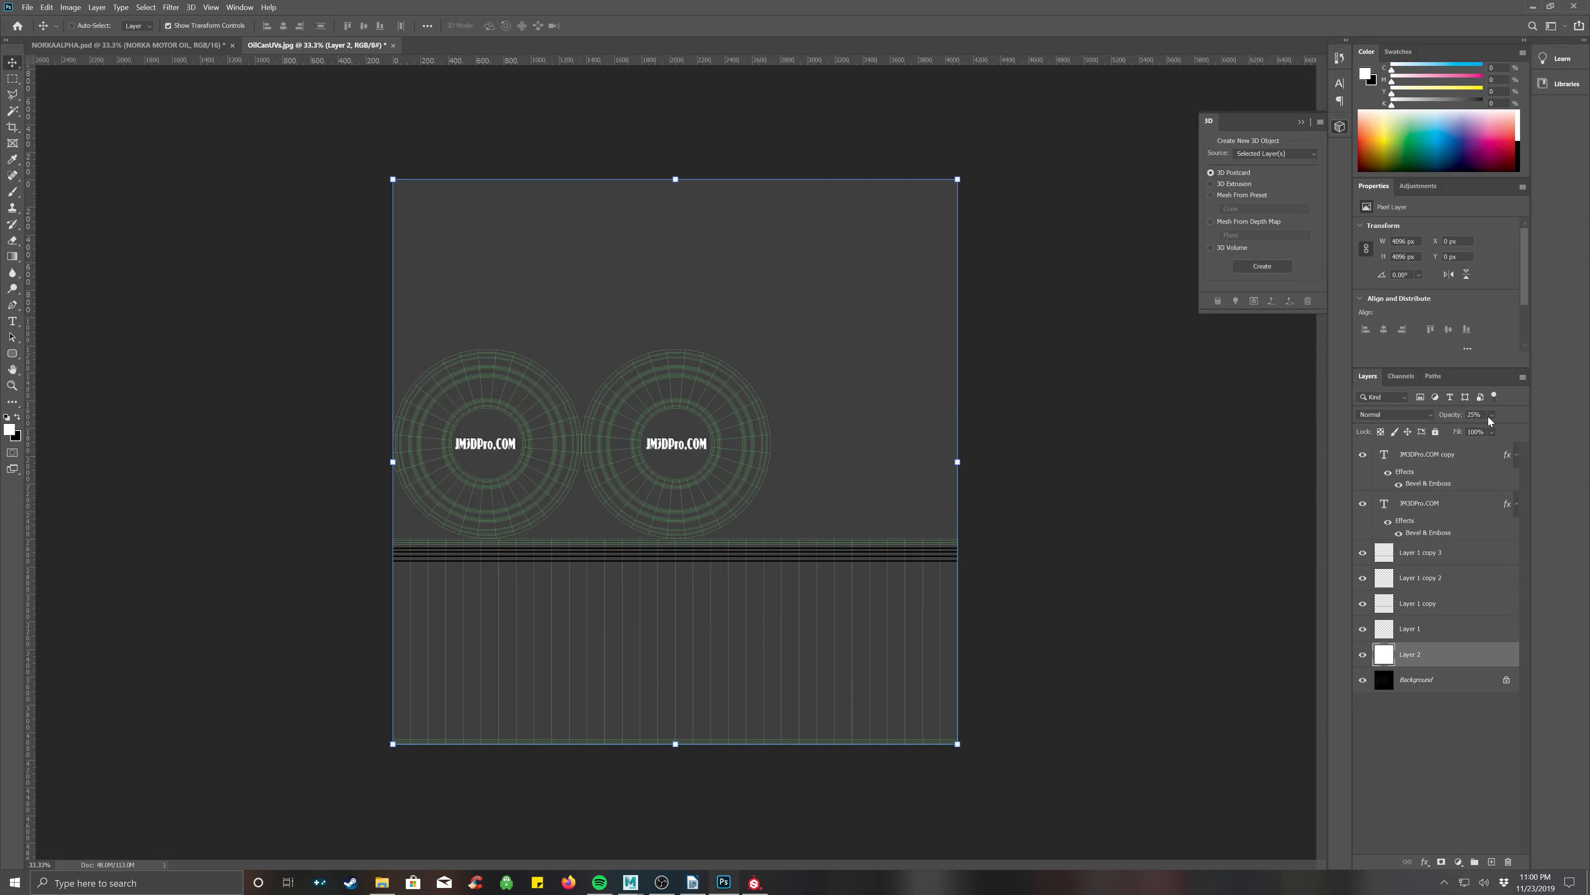
left_click(1079, 457)
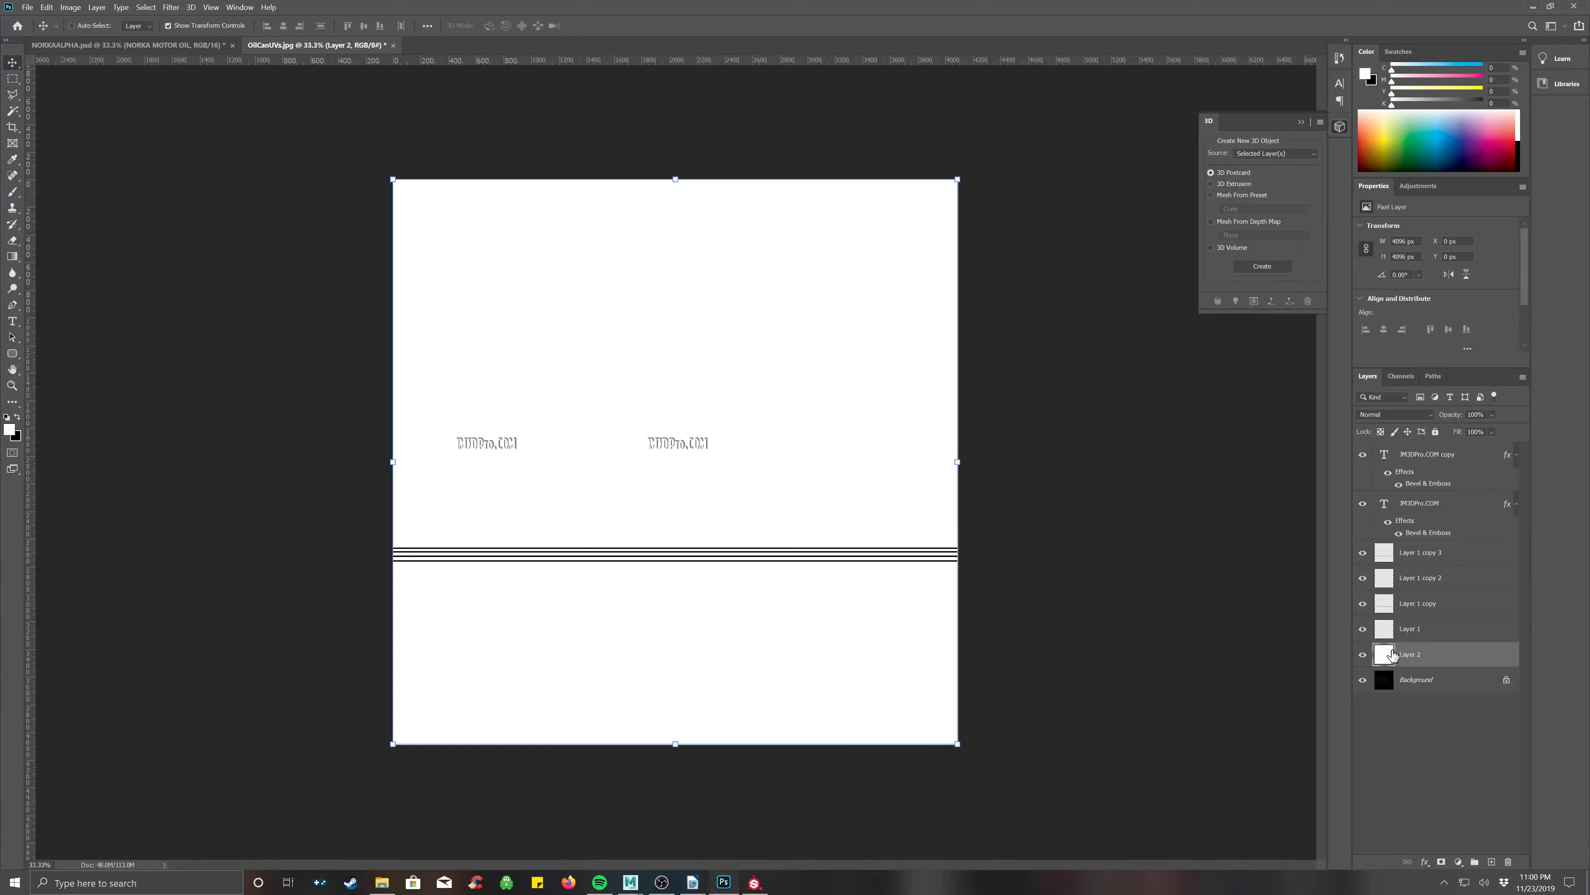
Change the right-hand JM3DPro.COM text on the artwork to black (000000).
double_click(1382, 505)
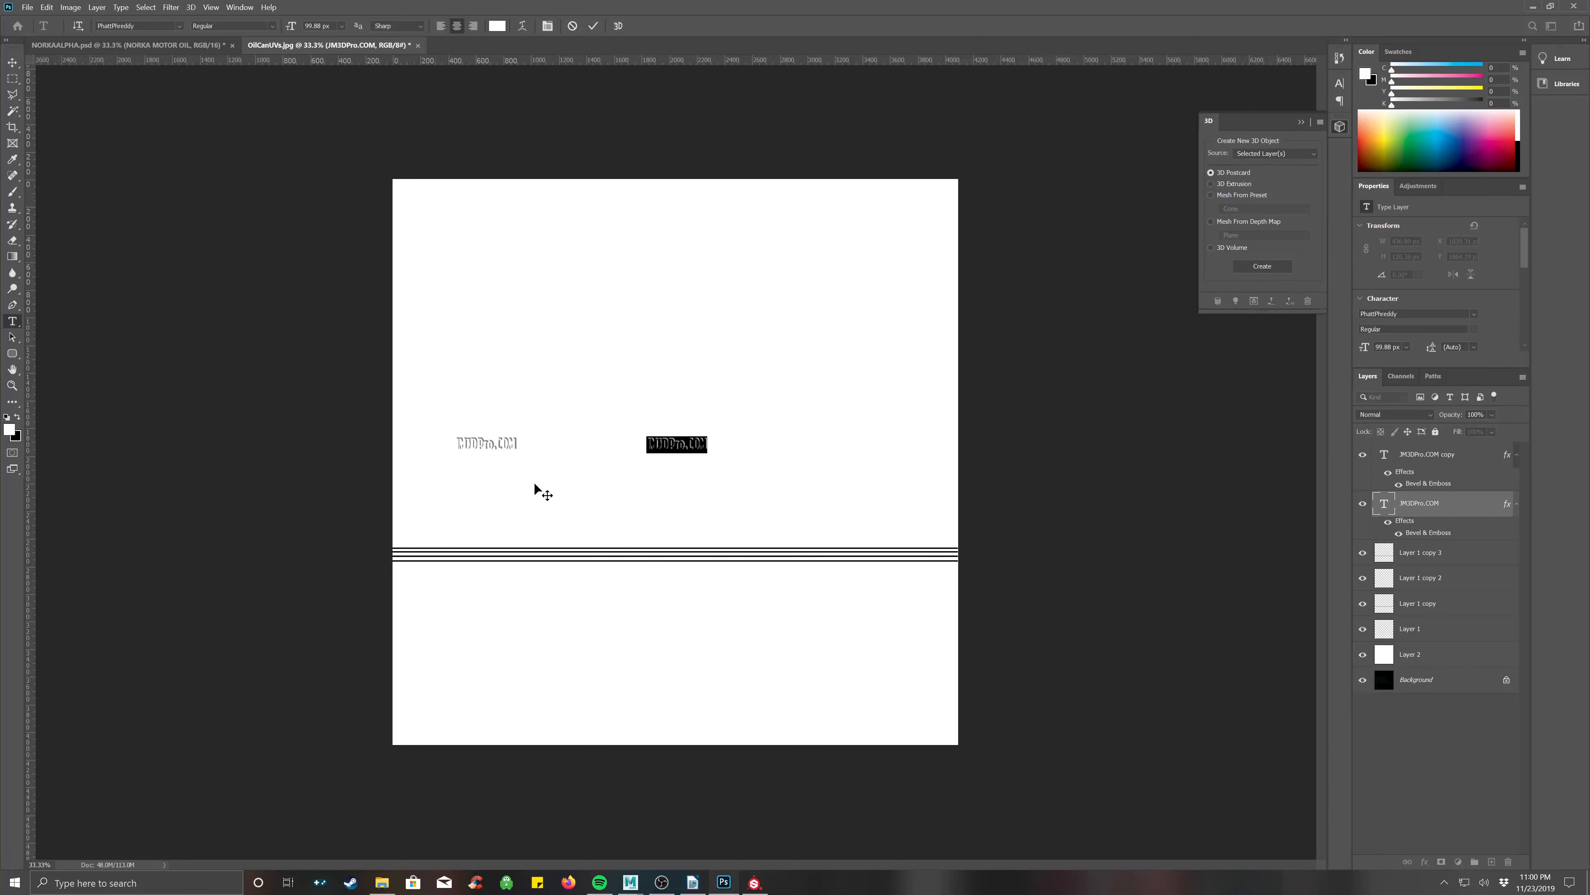
left_click(497, 25)
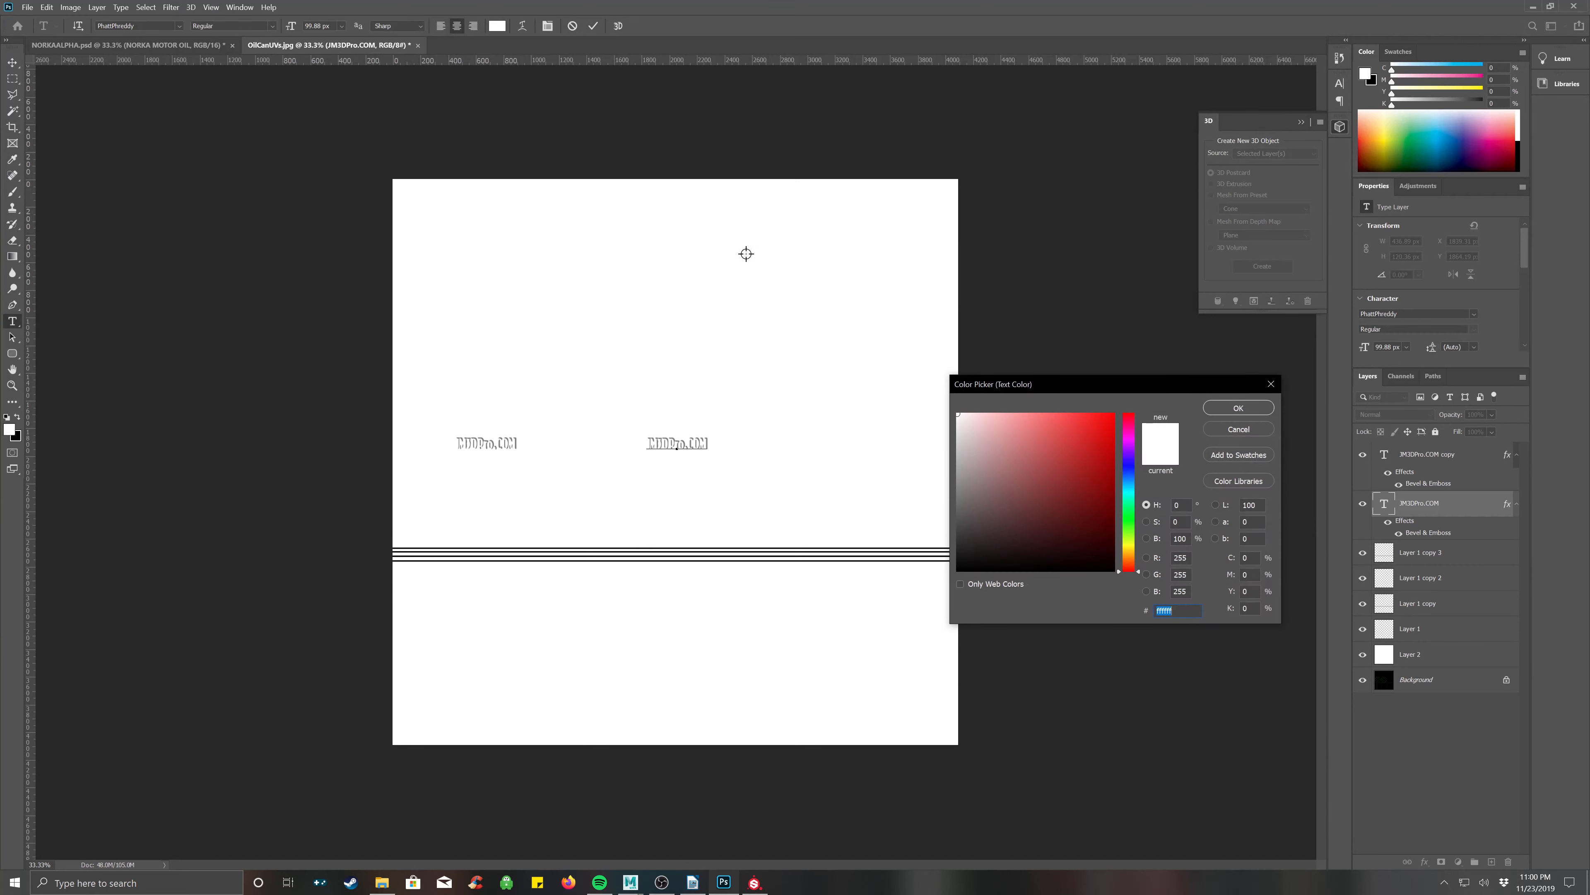
type("000000")
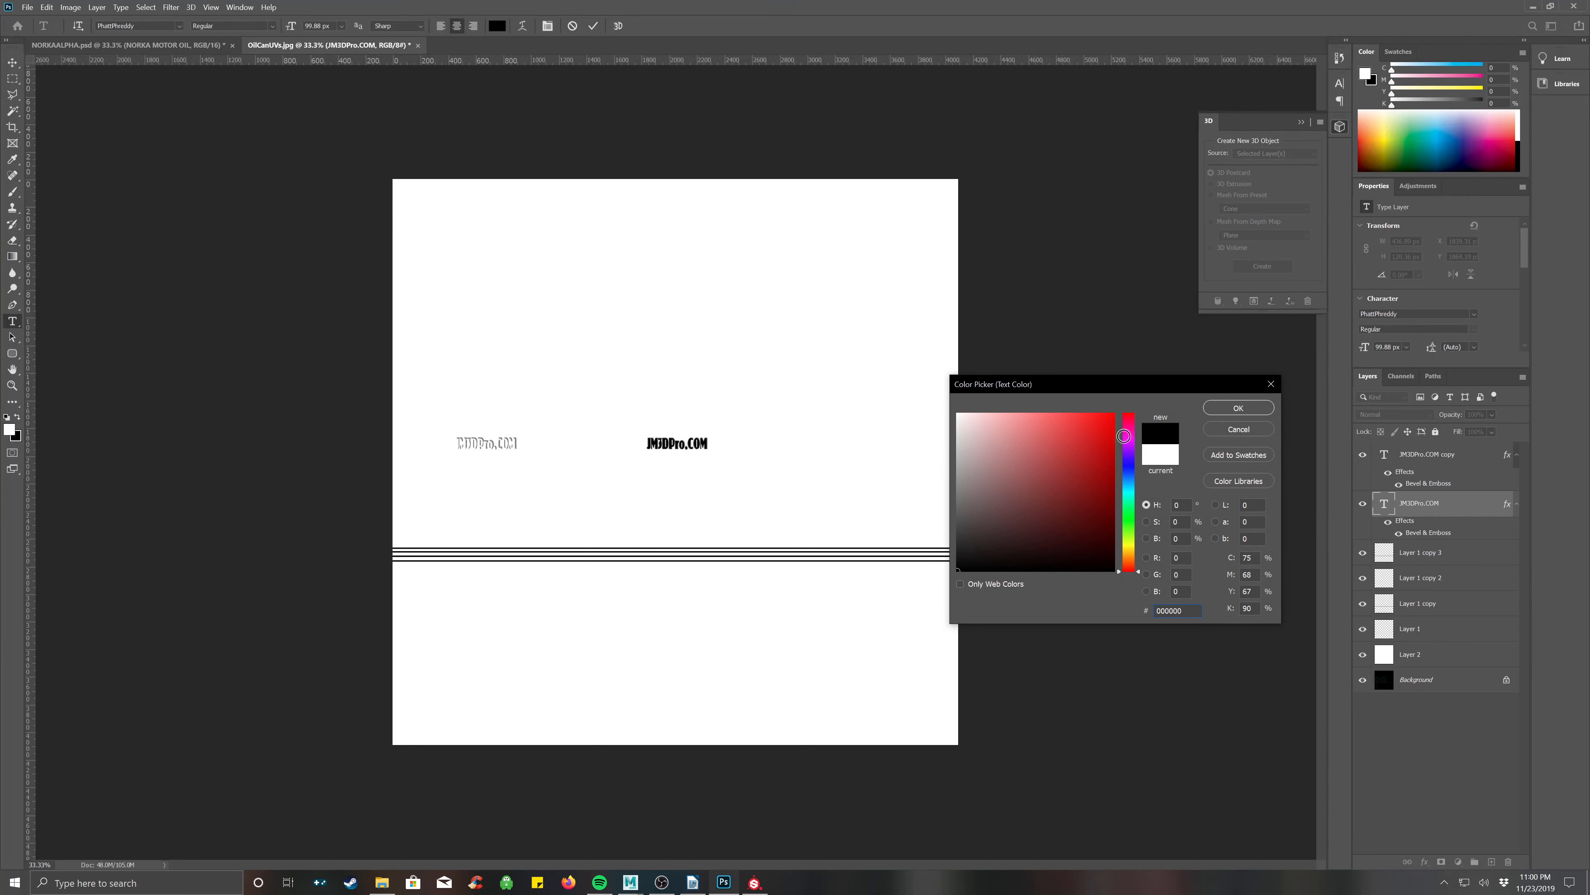
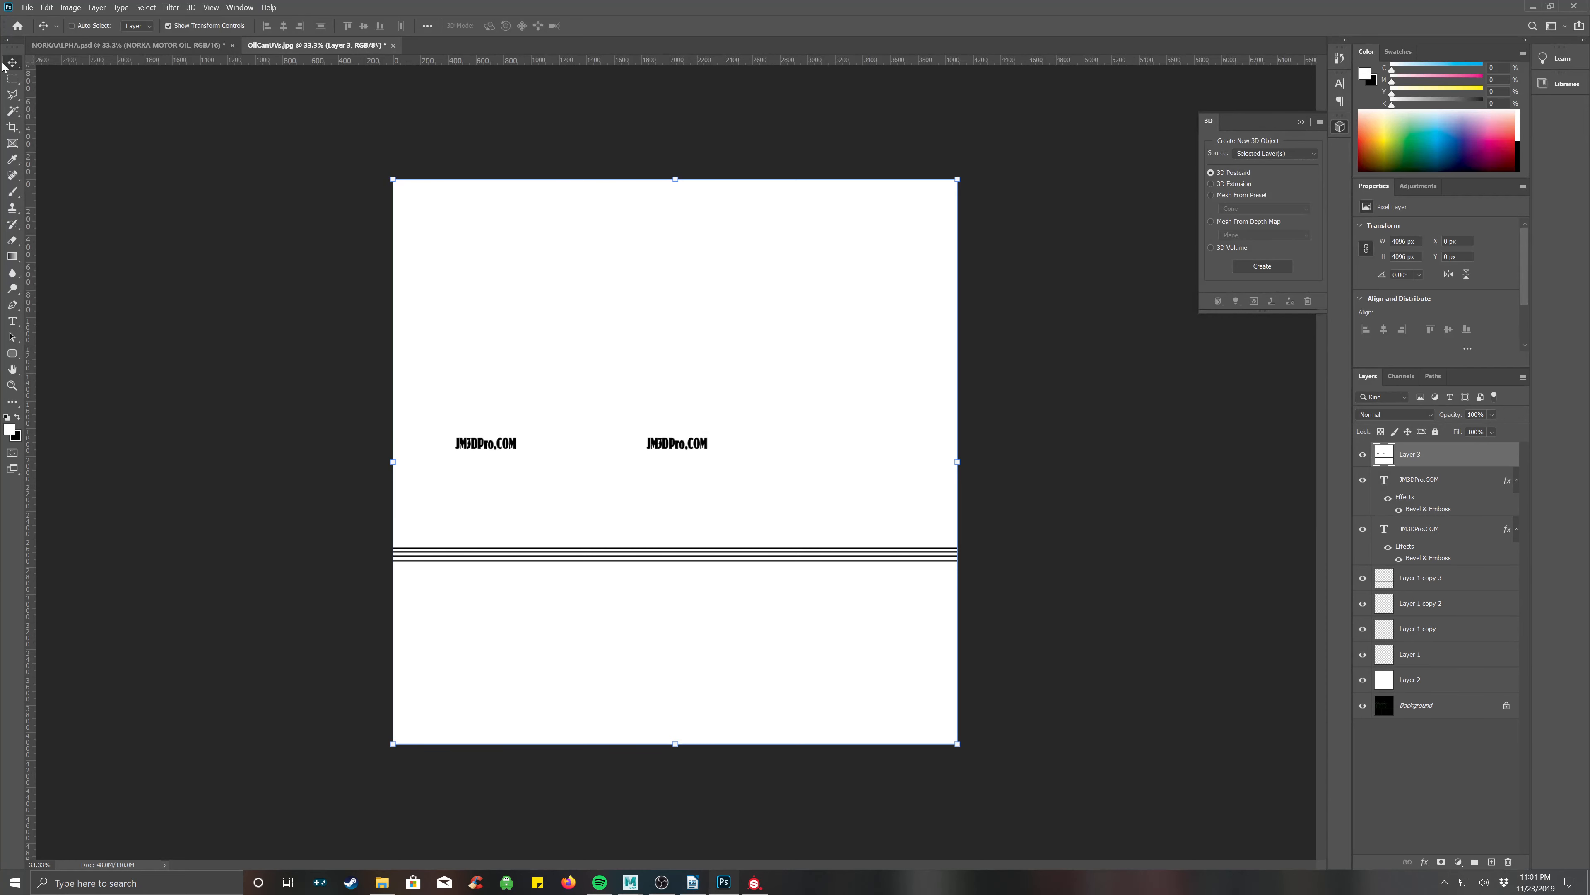
Try to generate a normal map from the merged Layer 3.
left_click(171, 7)
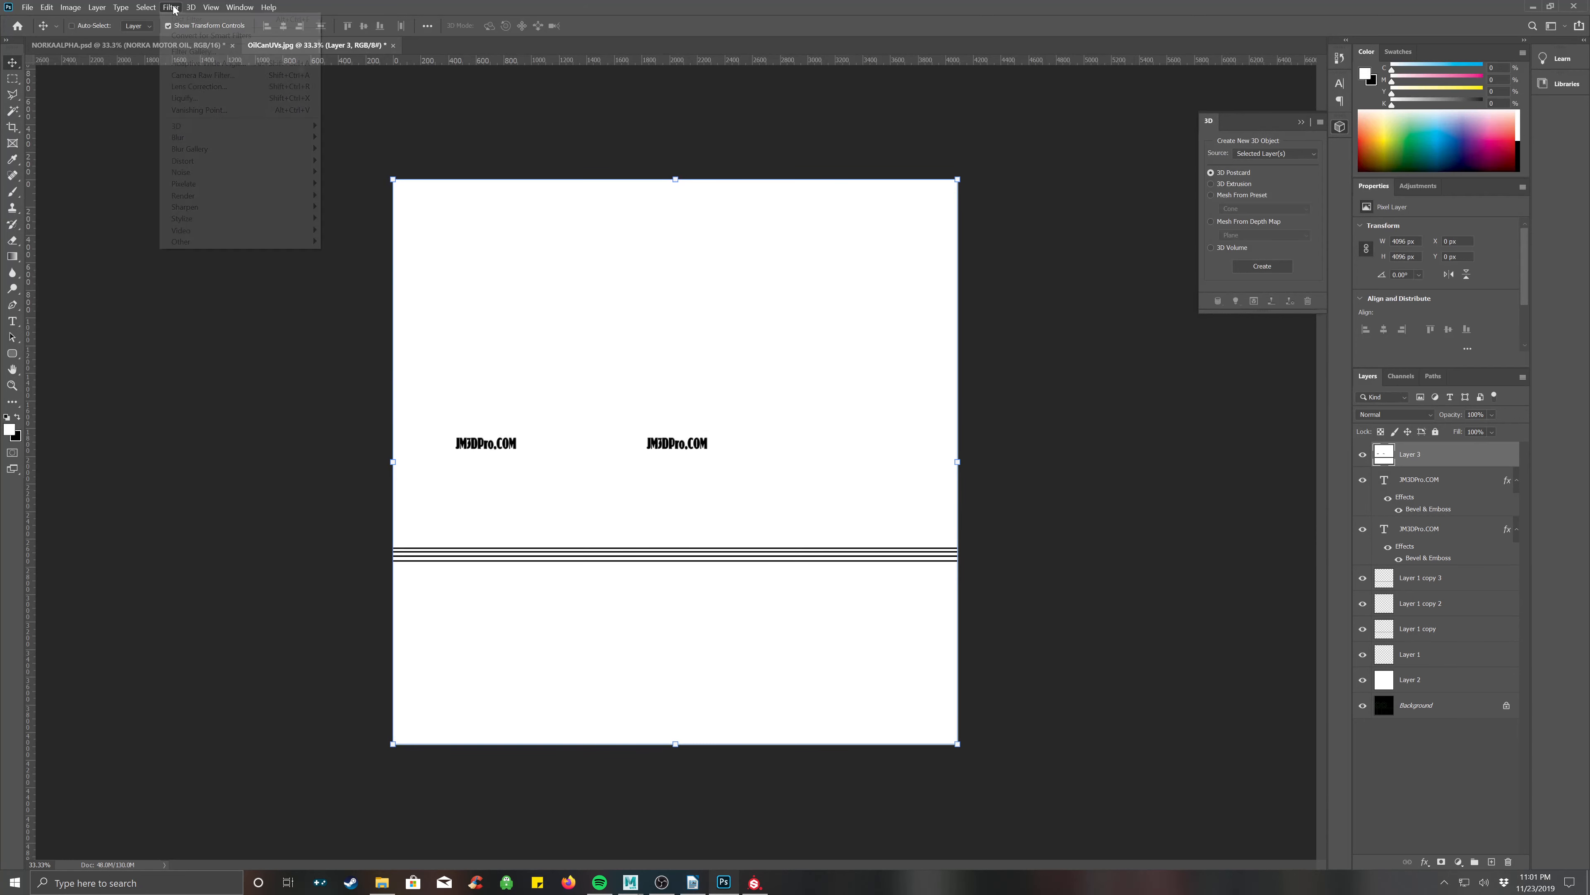
mouse_move(273, 127)
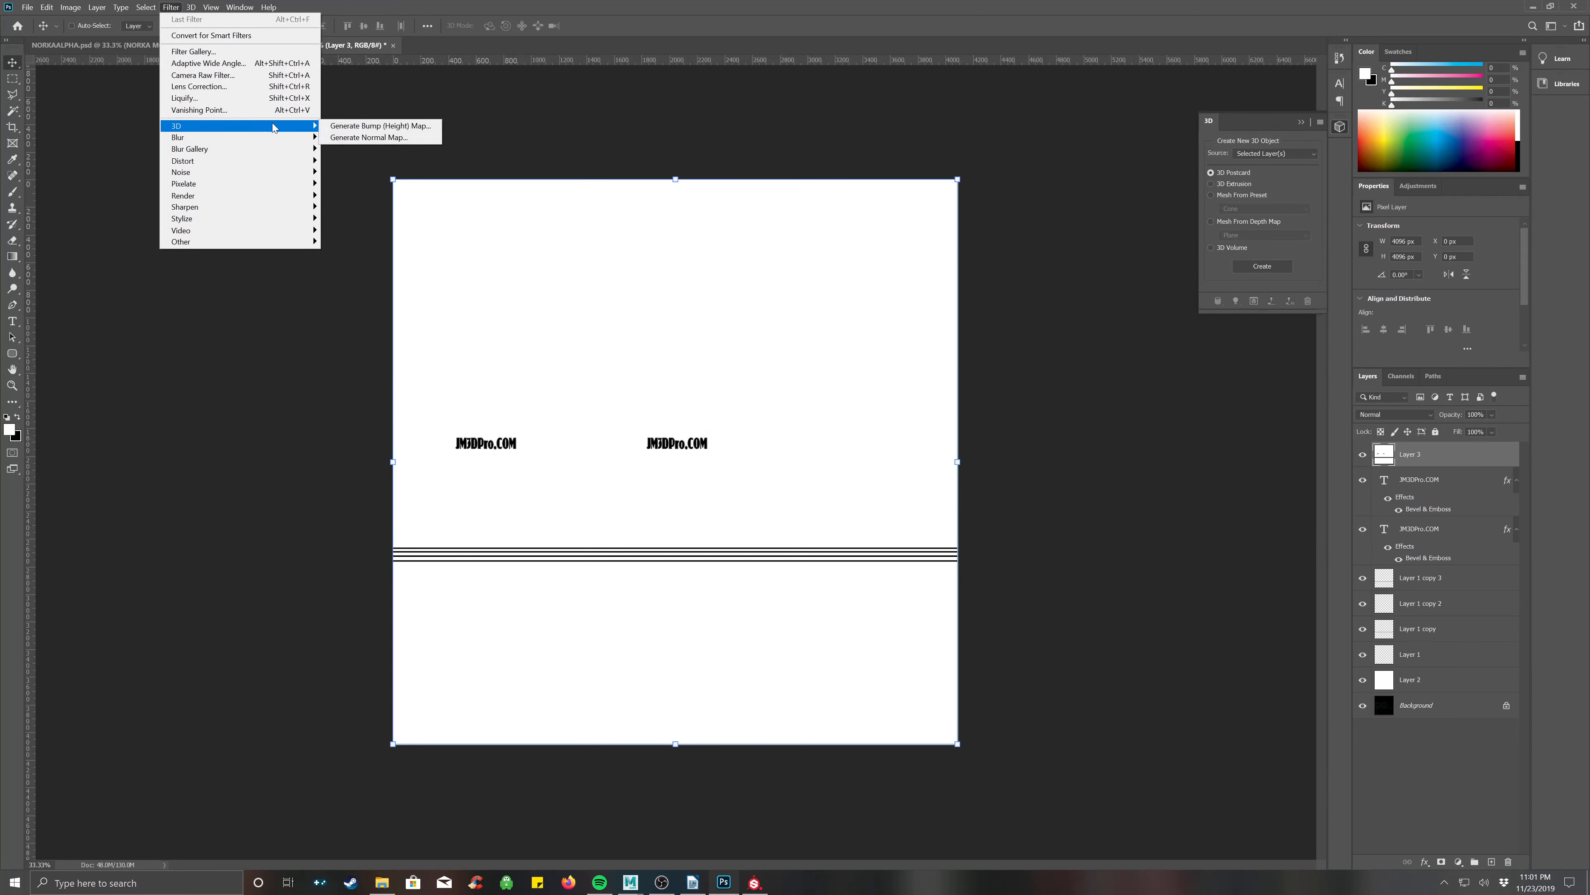
left_click(398, 137)
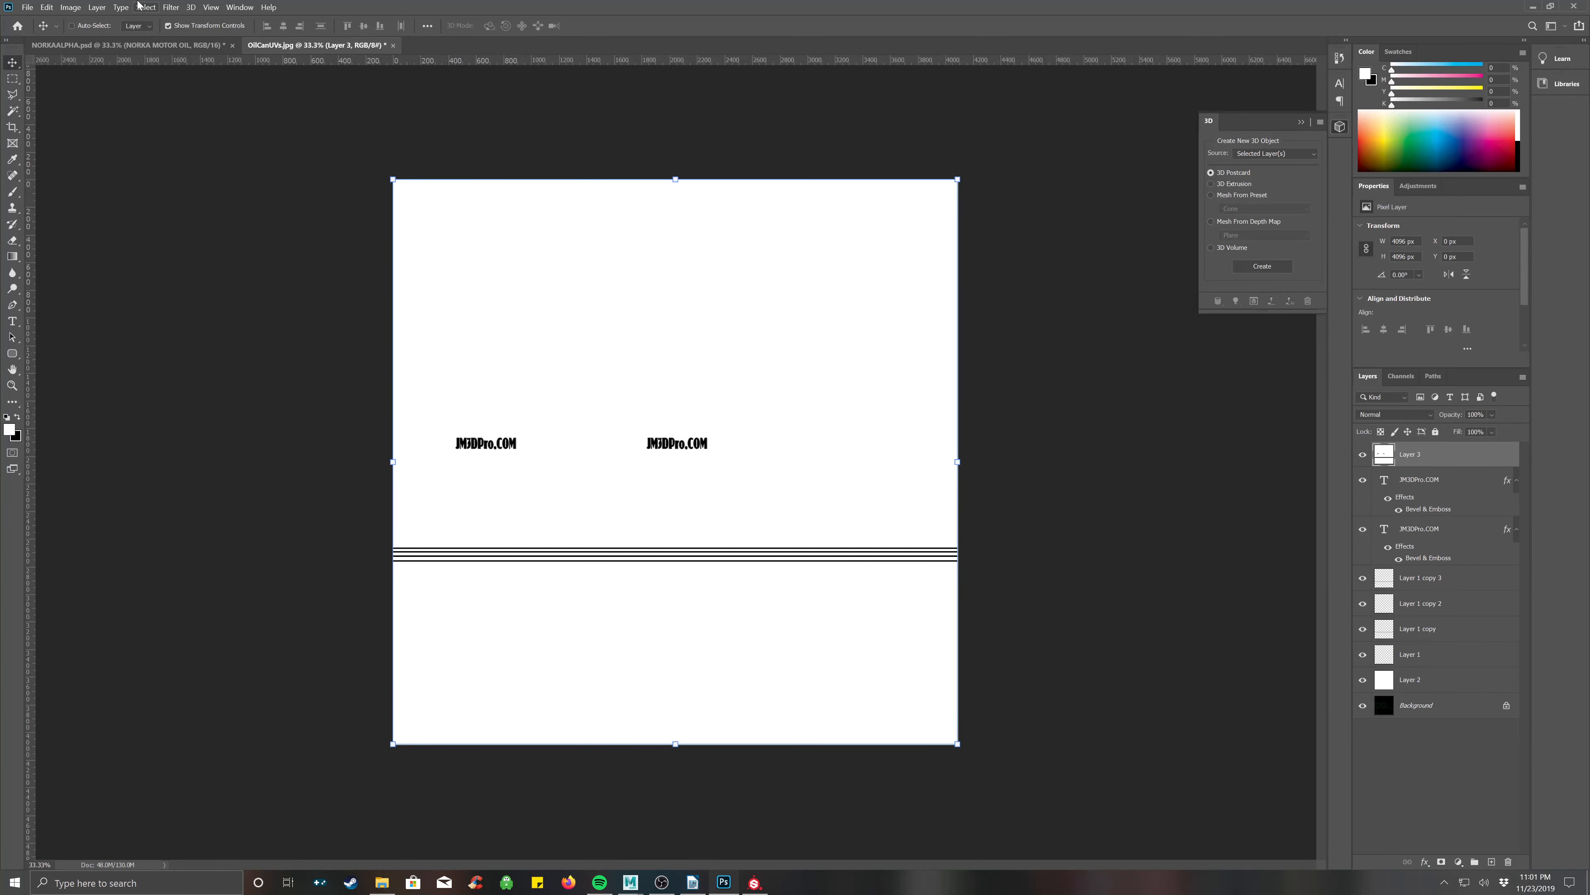
left_click(77, 9)
mouse_move(109, 37)
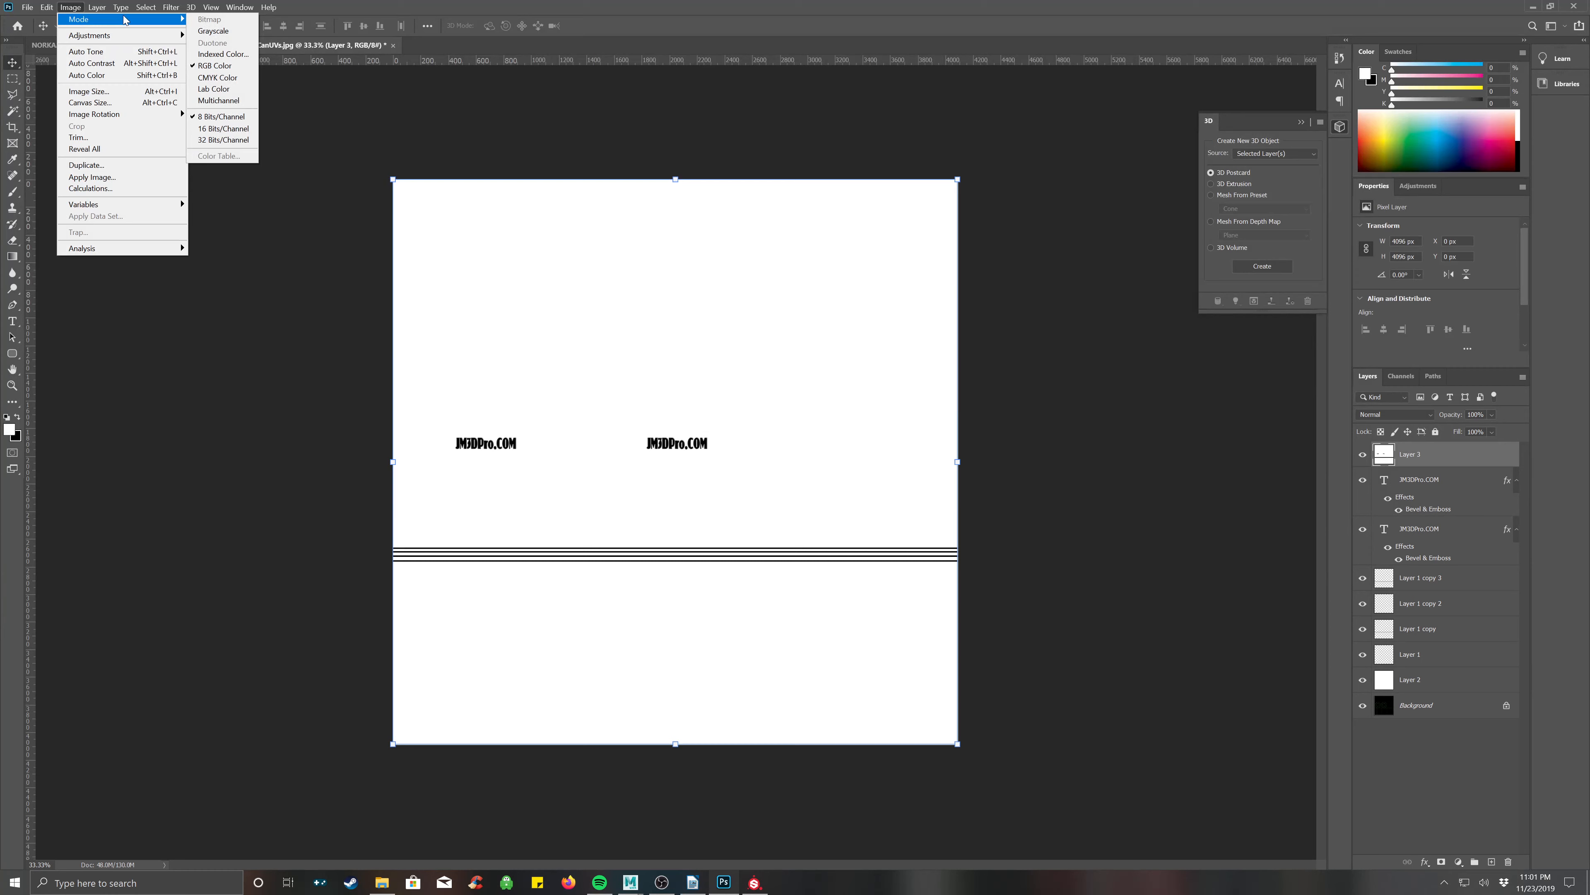
left_click(393, 150)
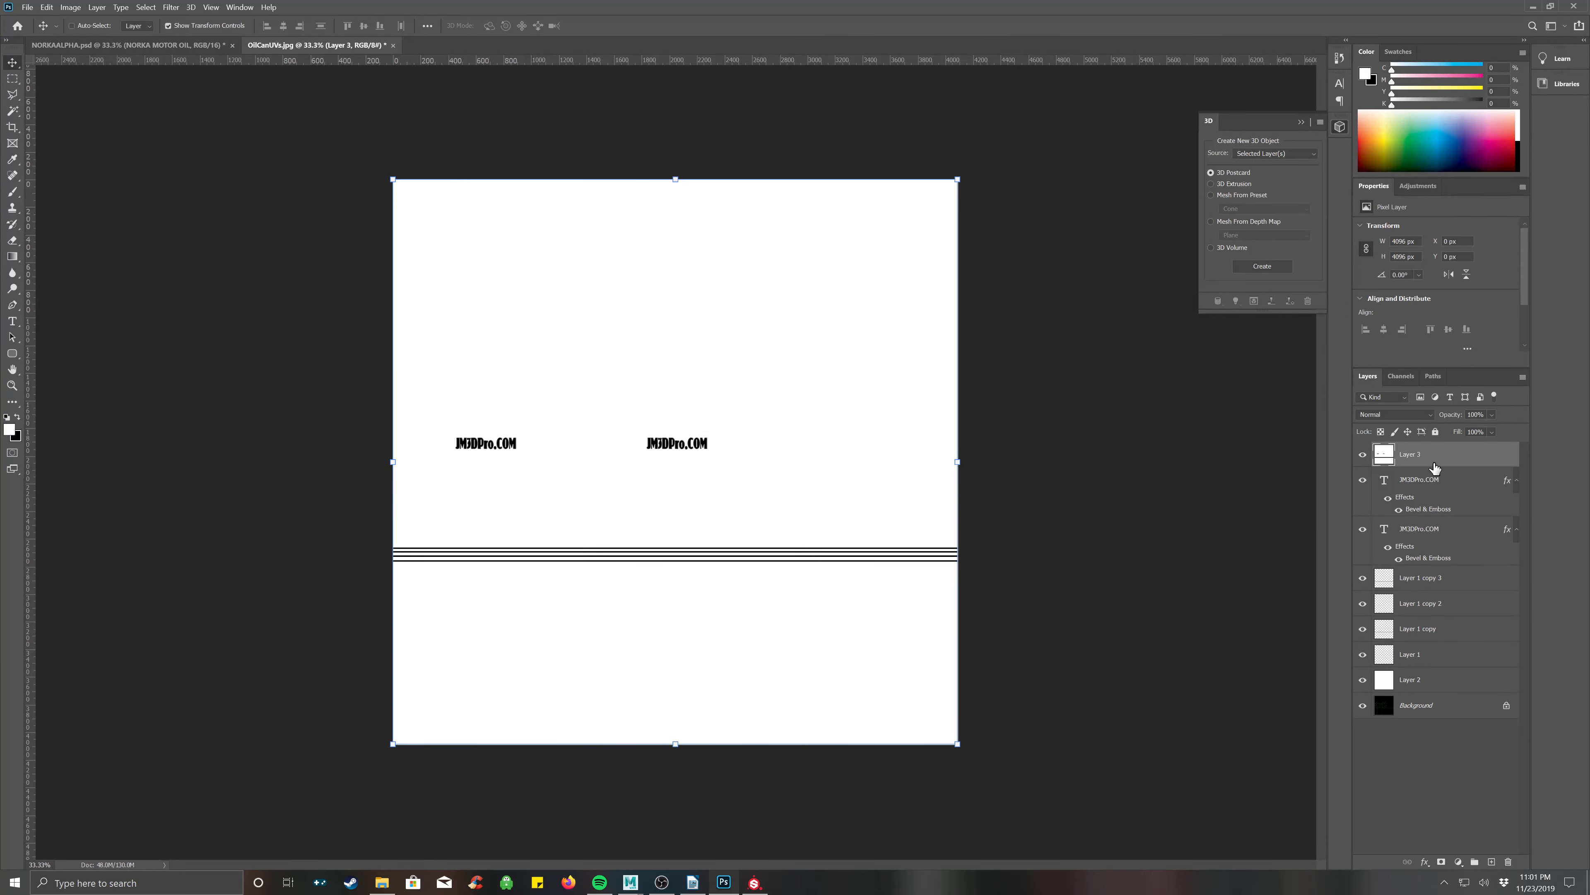
Hide both text layers, all the stripe layers, Layer 2 and the Background, leaving only Layer 3 shown.
left_click(1361, 480)
left_click(1362, 576)
left_click_drag(1363, 530, 1364, 708)
key("ctrl+a")
left_click(189, 7)
mouse_move(171, 7)
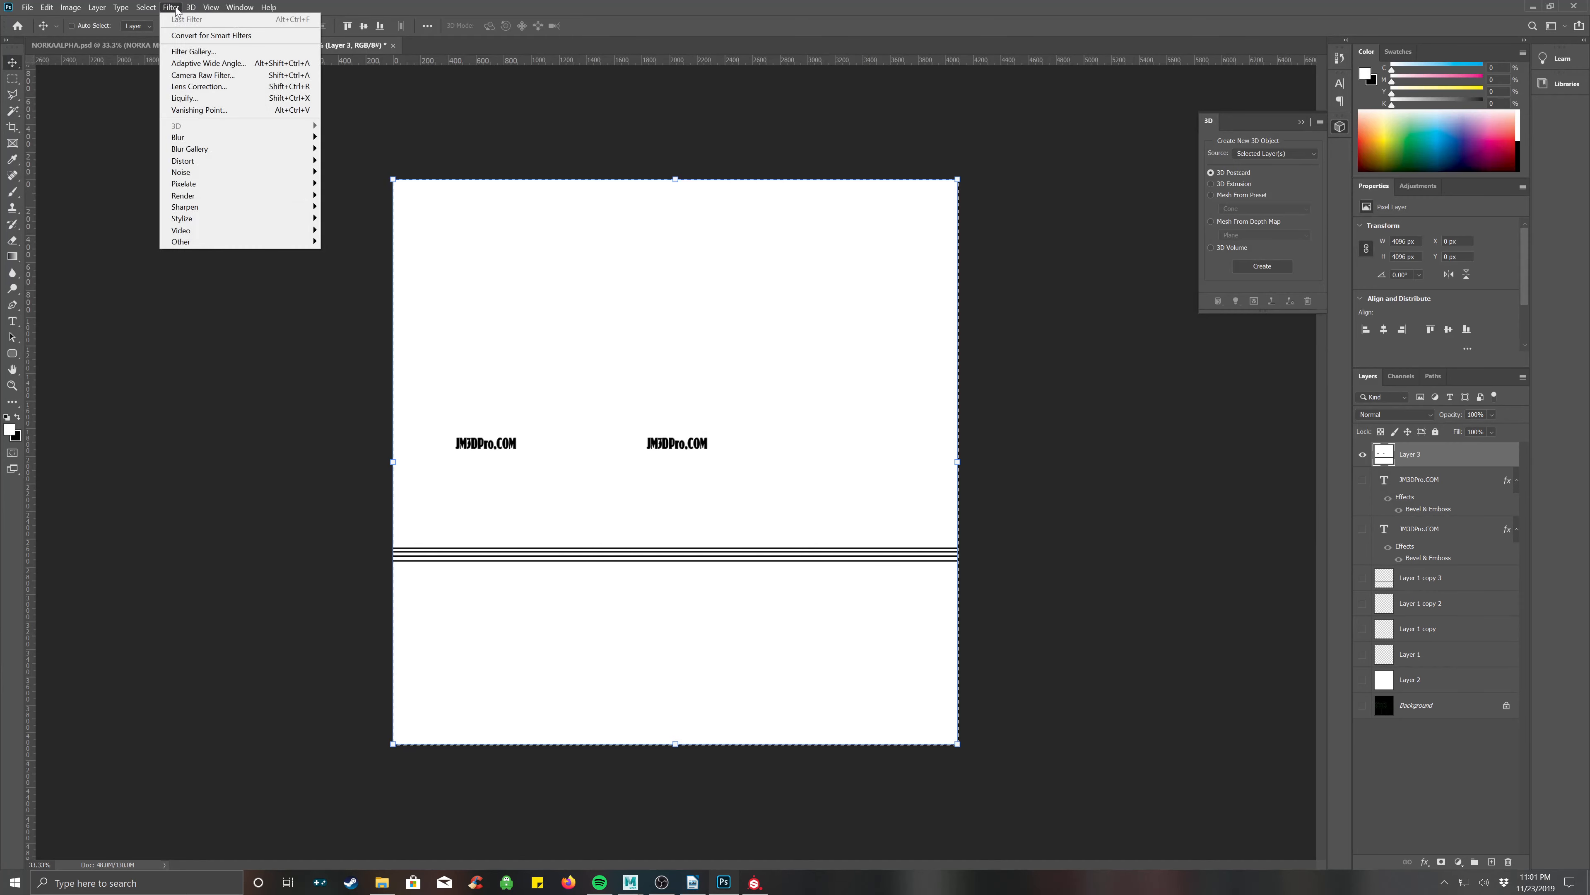
left_click(198, 52)
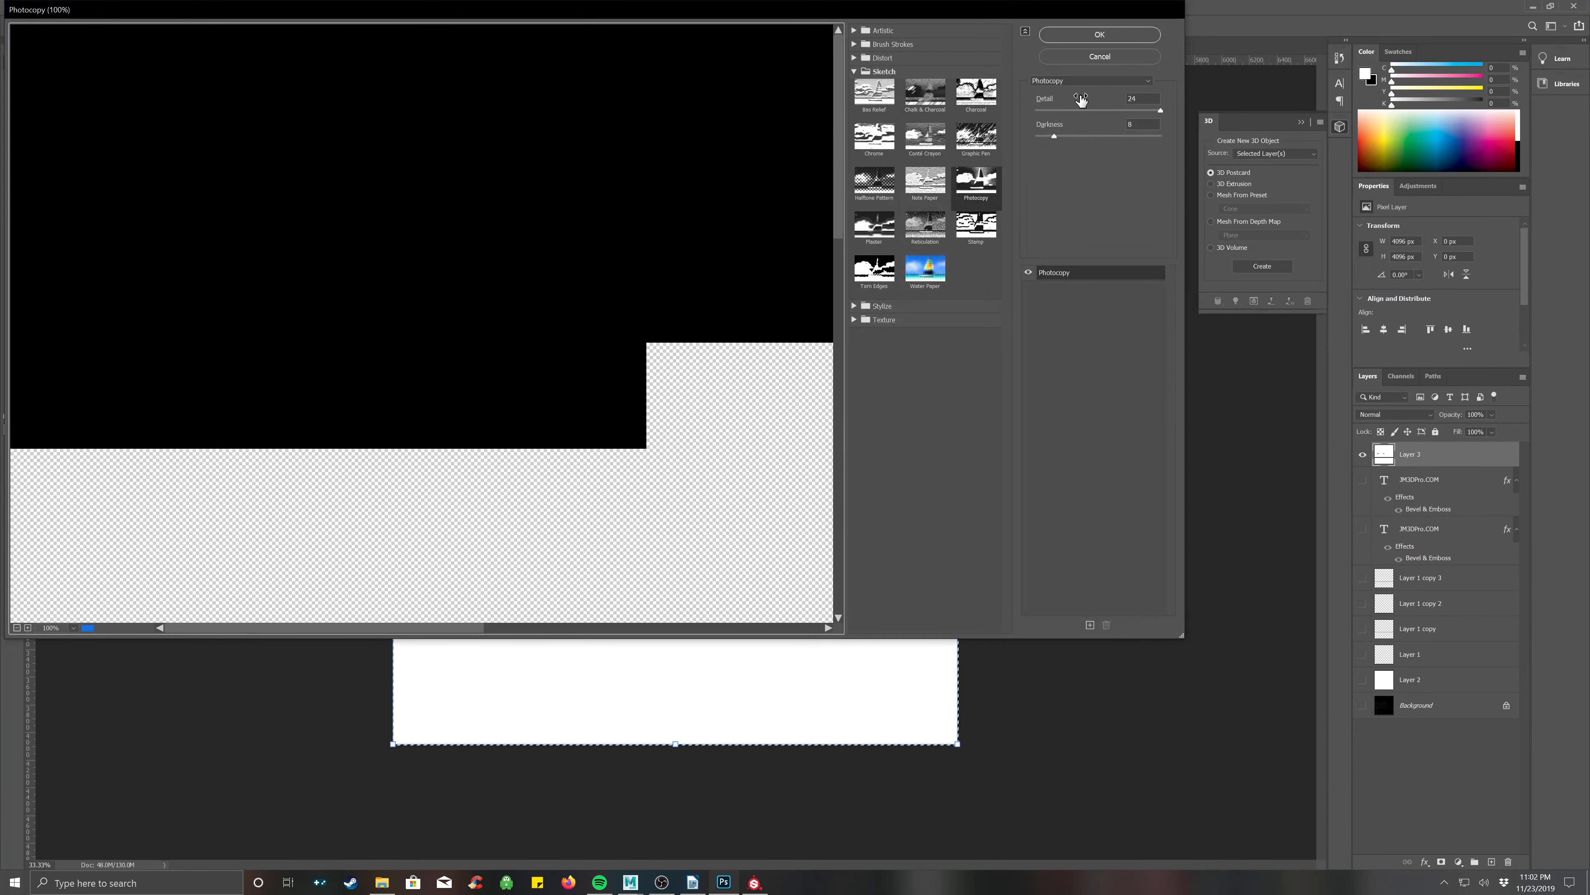
left_click(1068, 57)
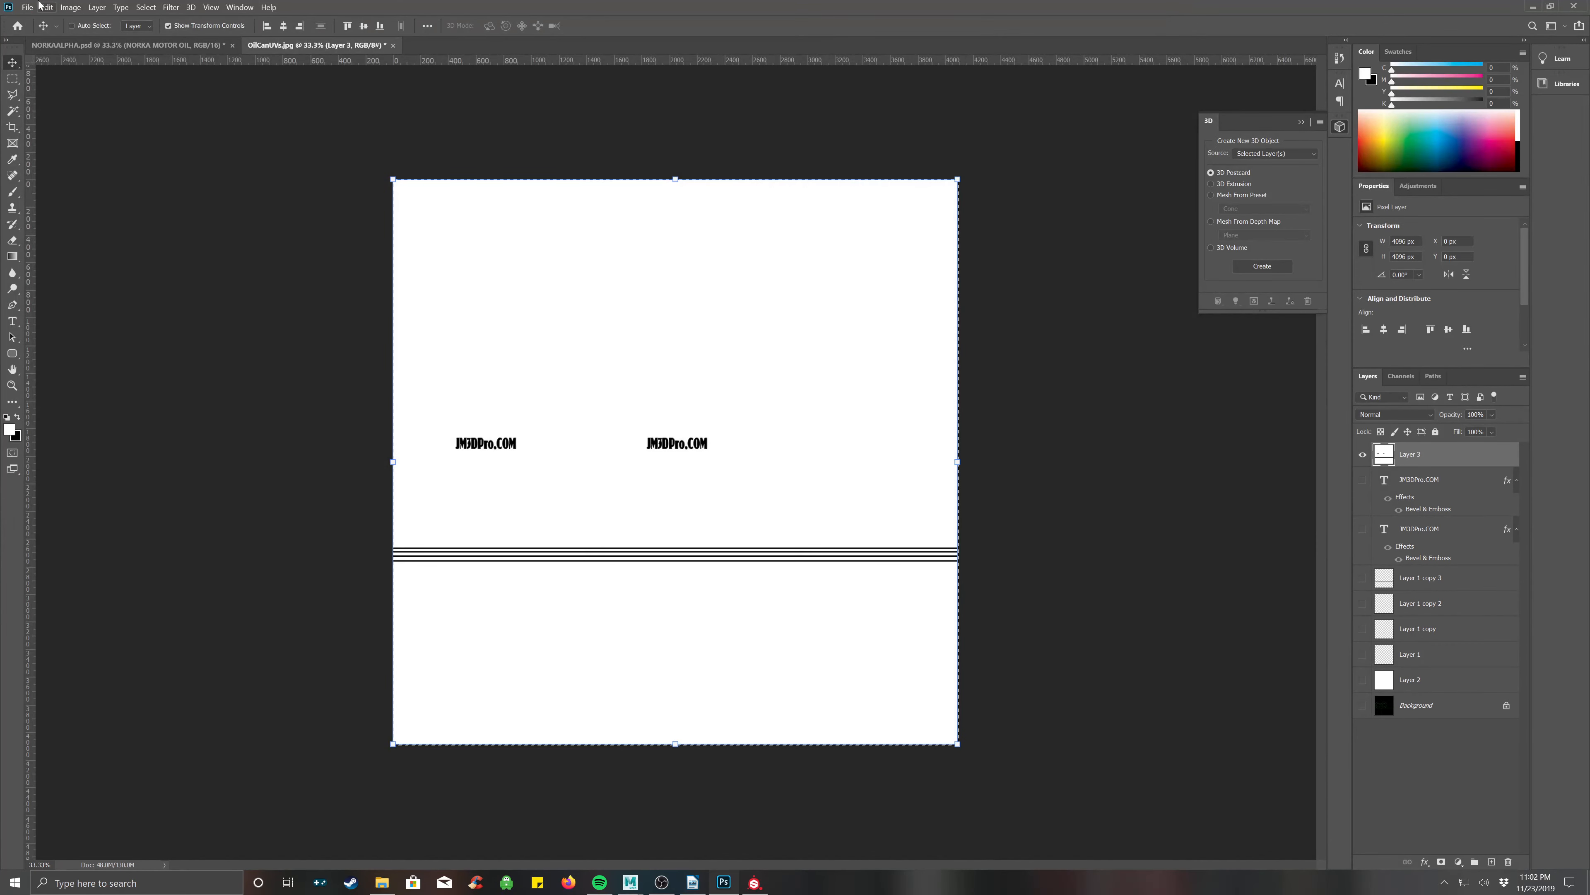
left_click(171, 7)
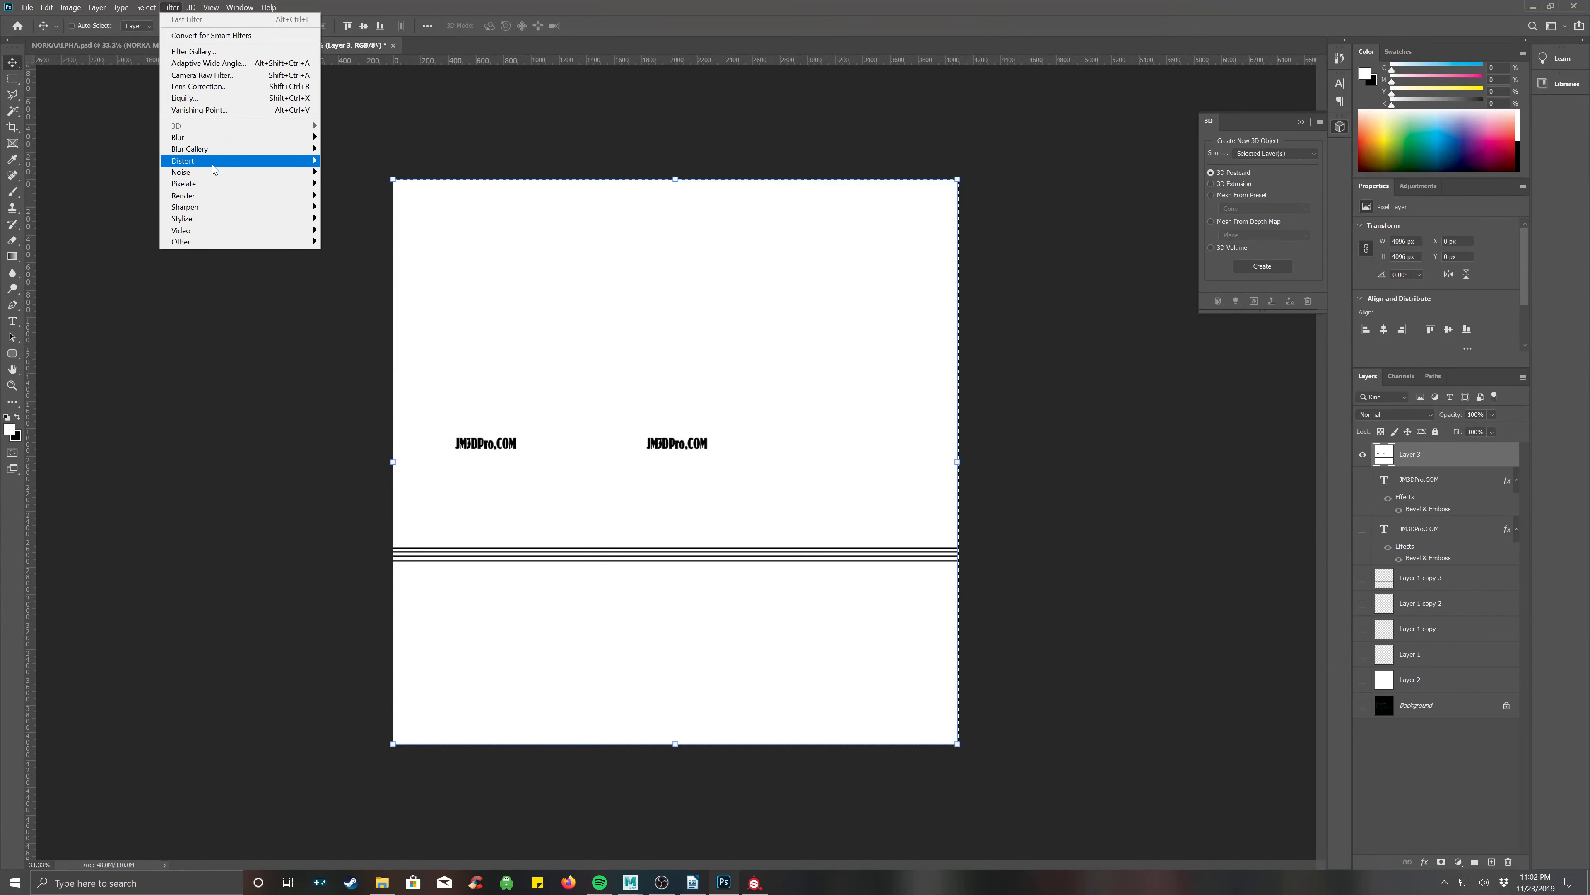
mouse_move(221, 138)
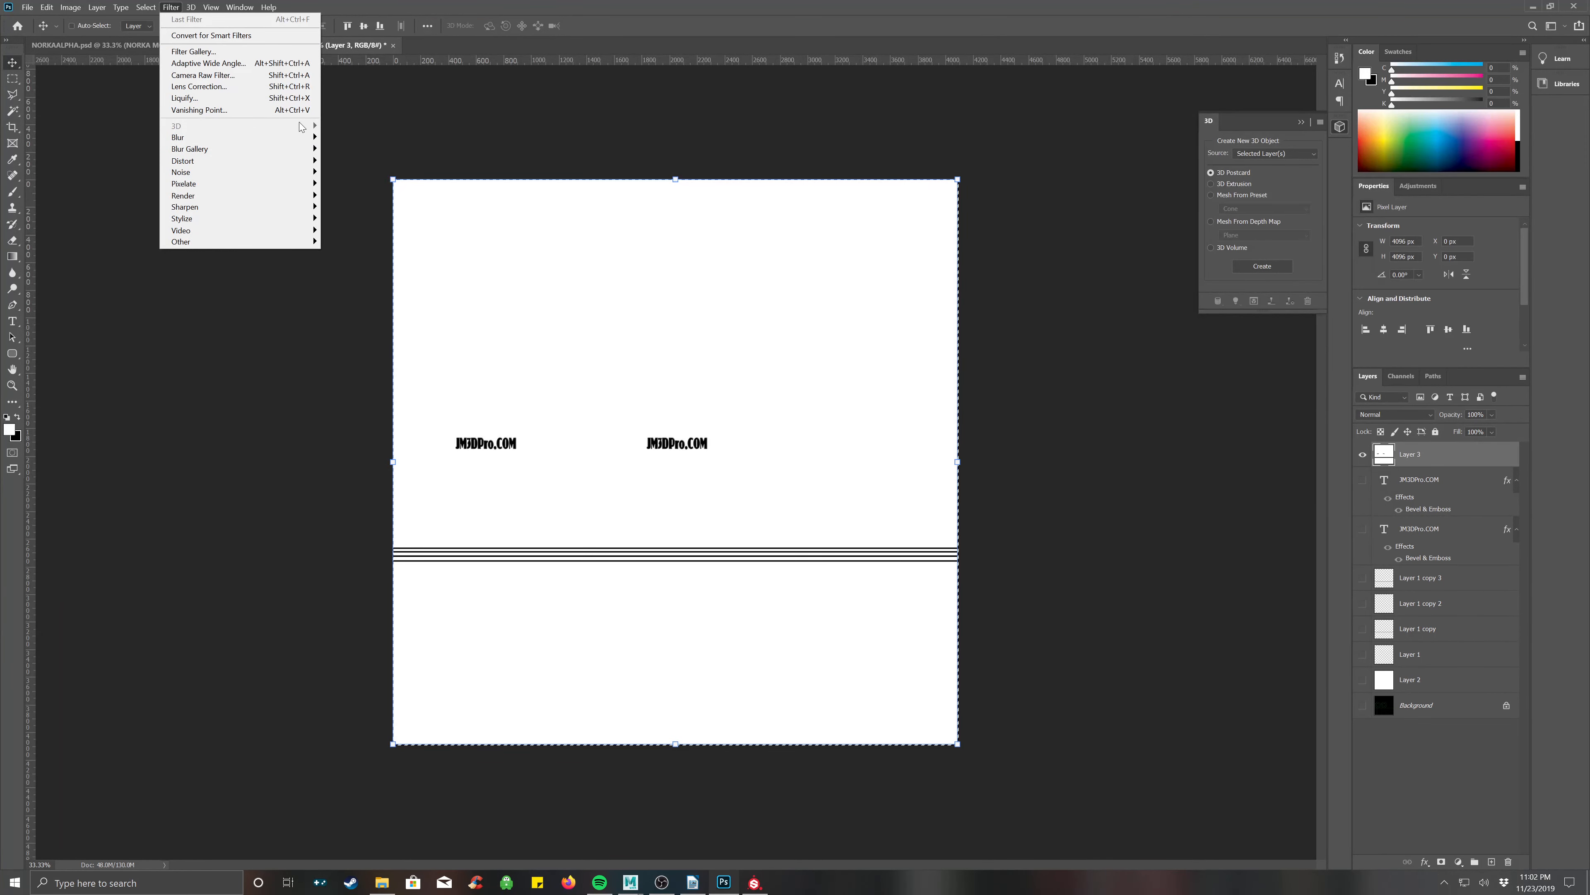
left_click(452, 123)
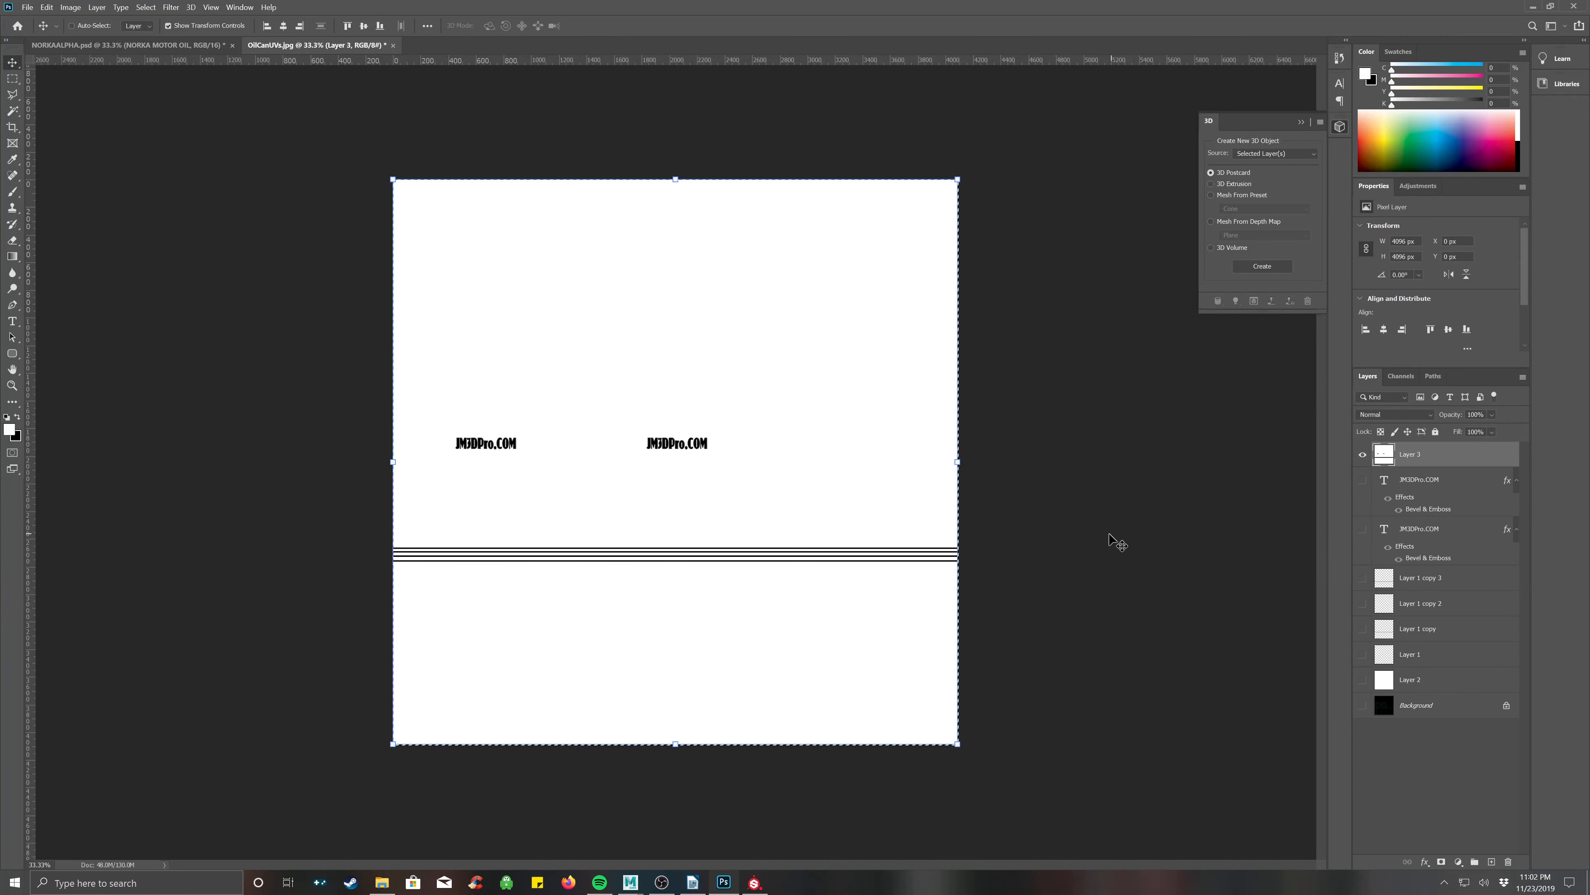
key("ctrl+d")
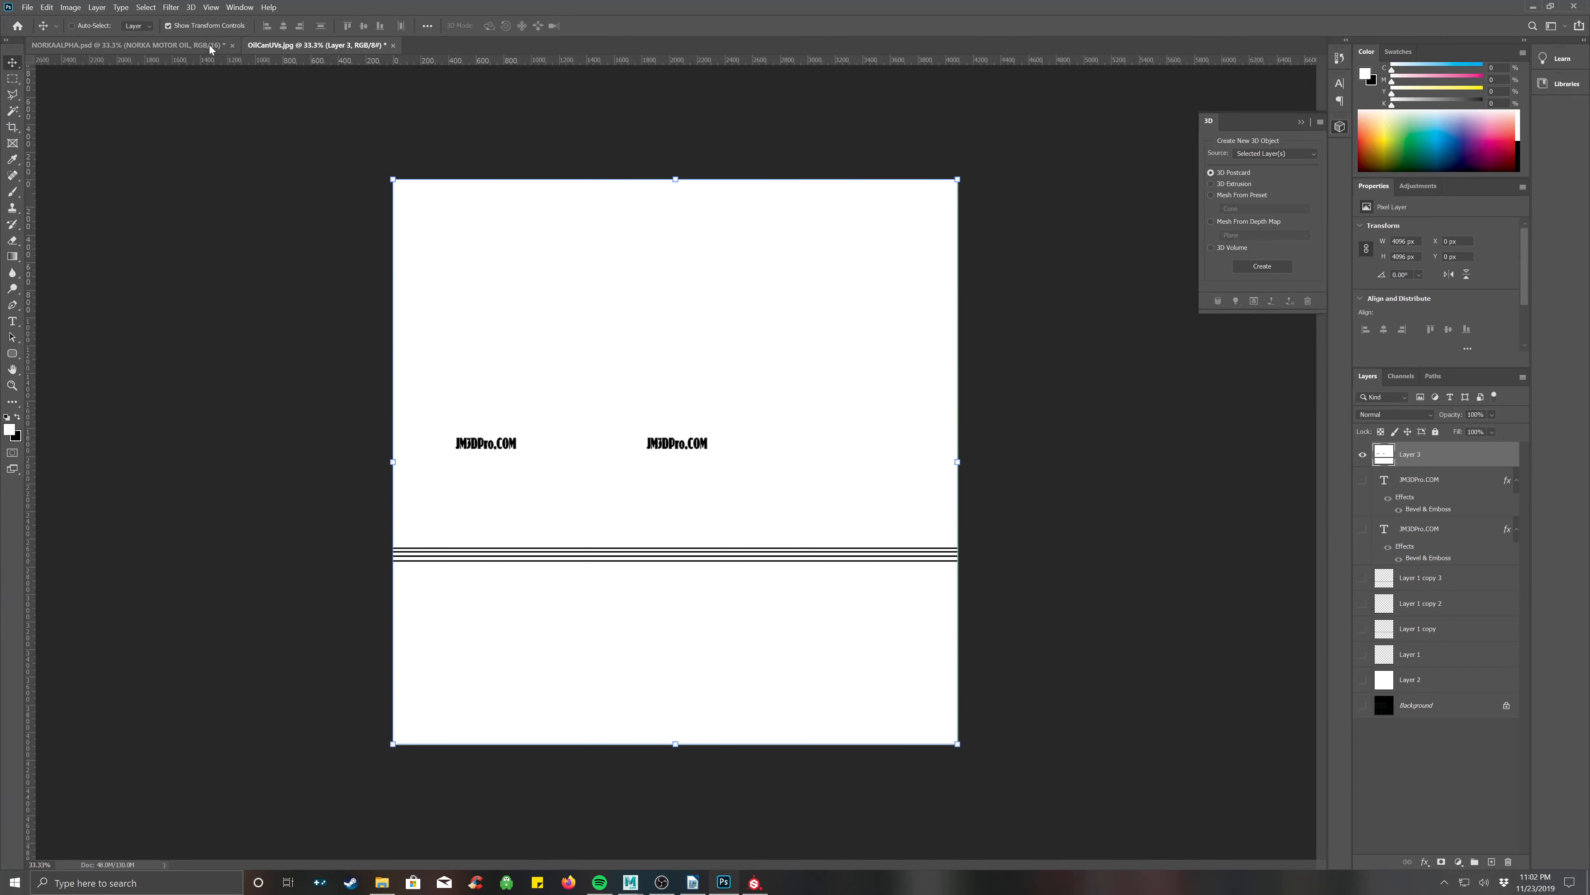
Try the Generate Normal Map filter again on Layer 3 without a selection and collapse the 3D settings.
left_click(171, 7)
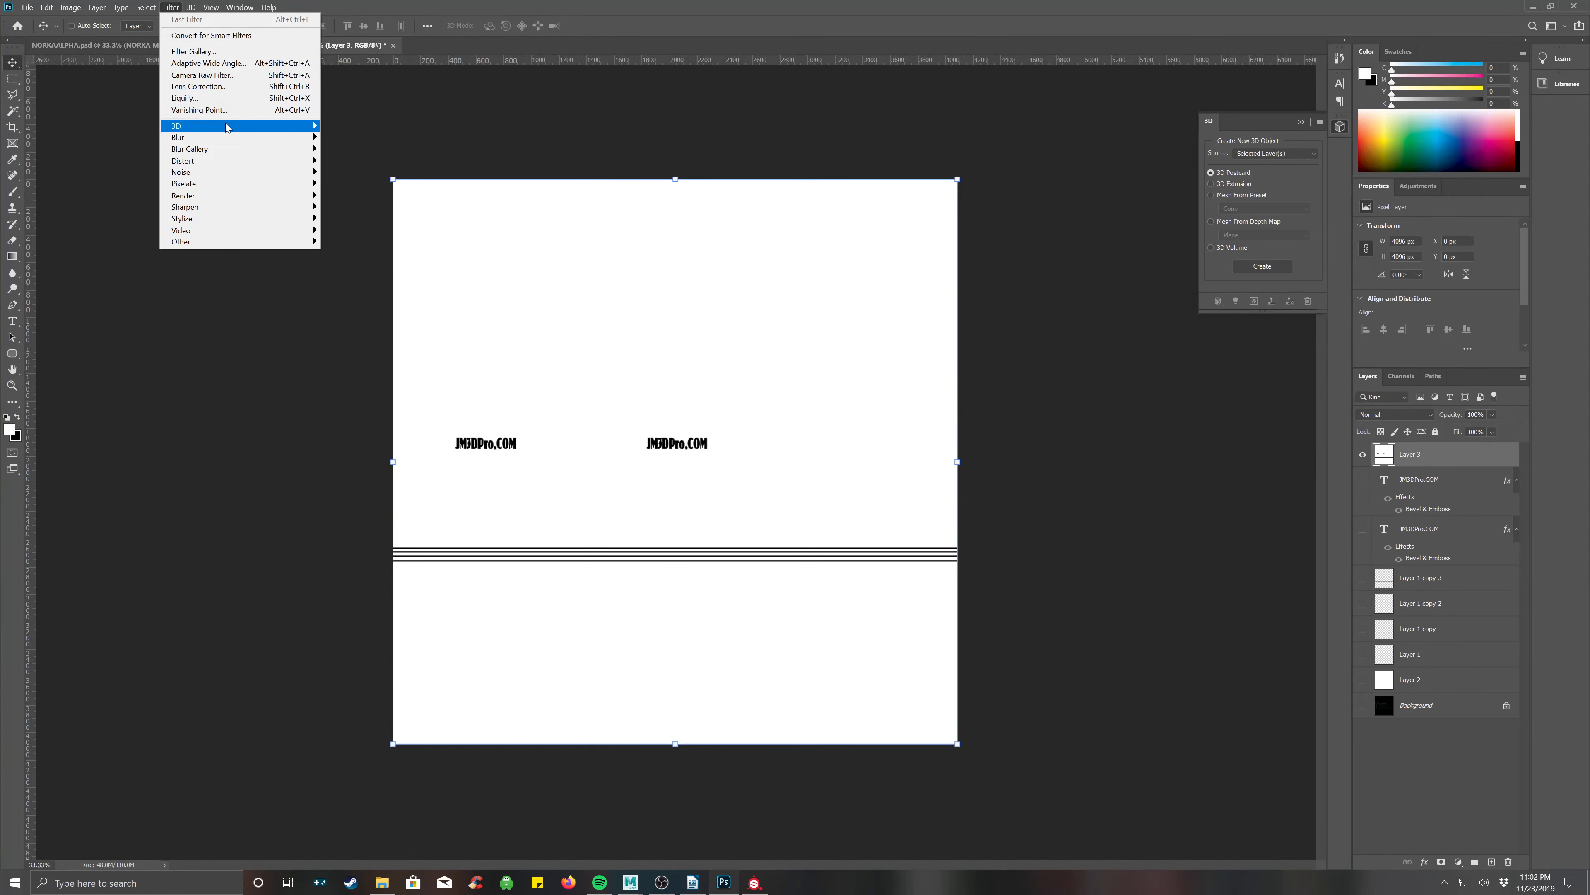
mouse_move(225, 127)
left_click(356, 136)
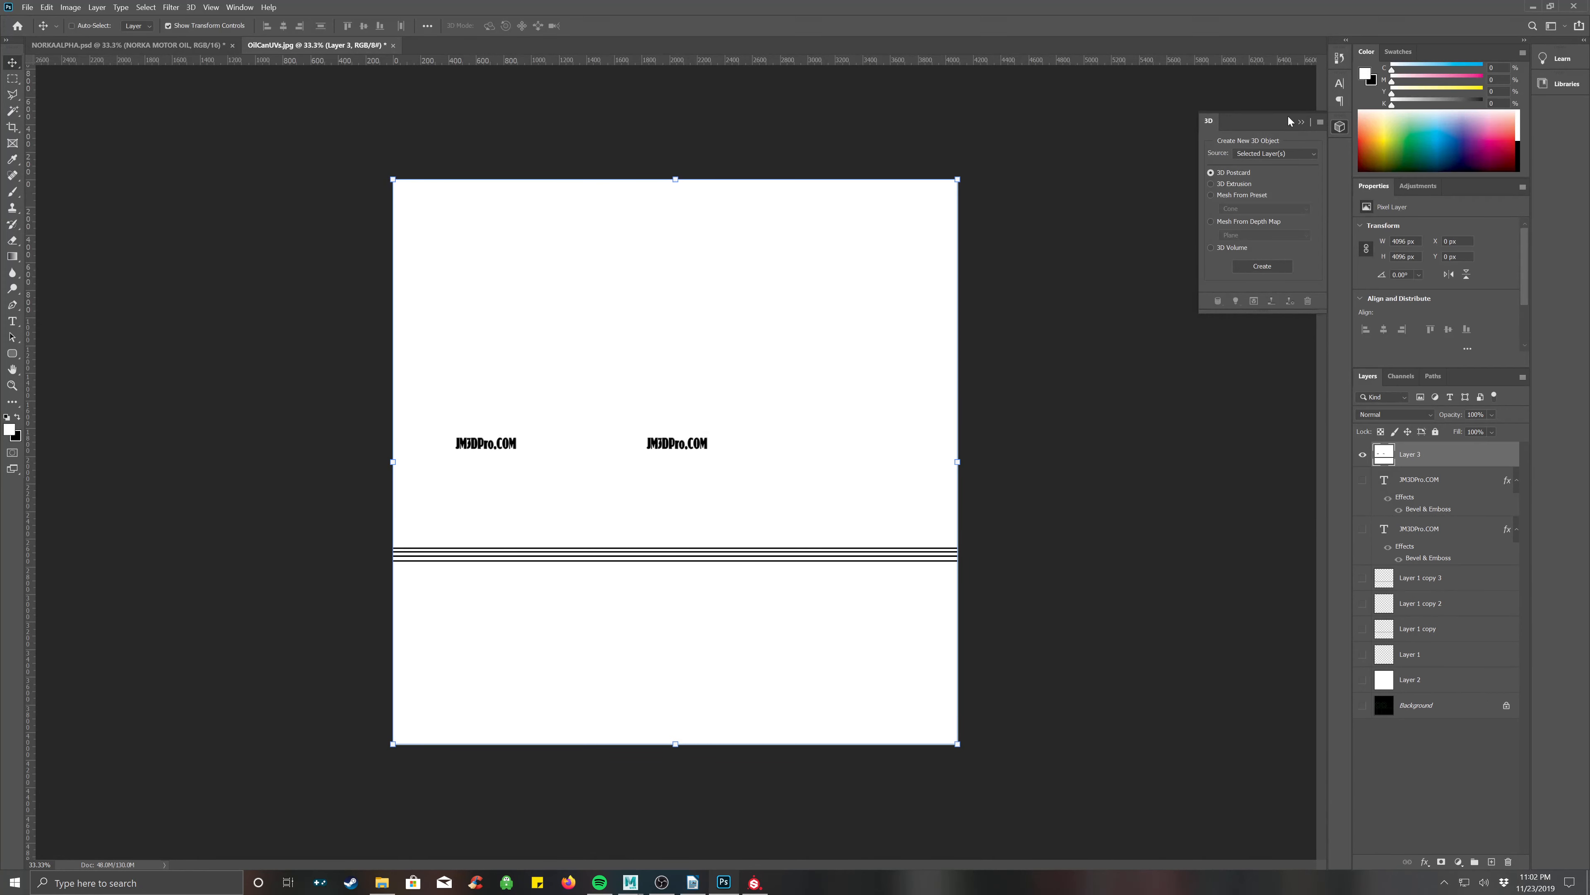
left_click(1299, 123)
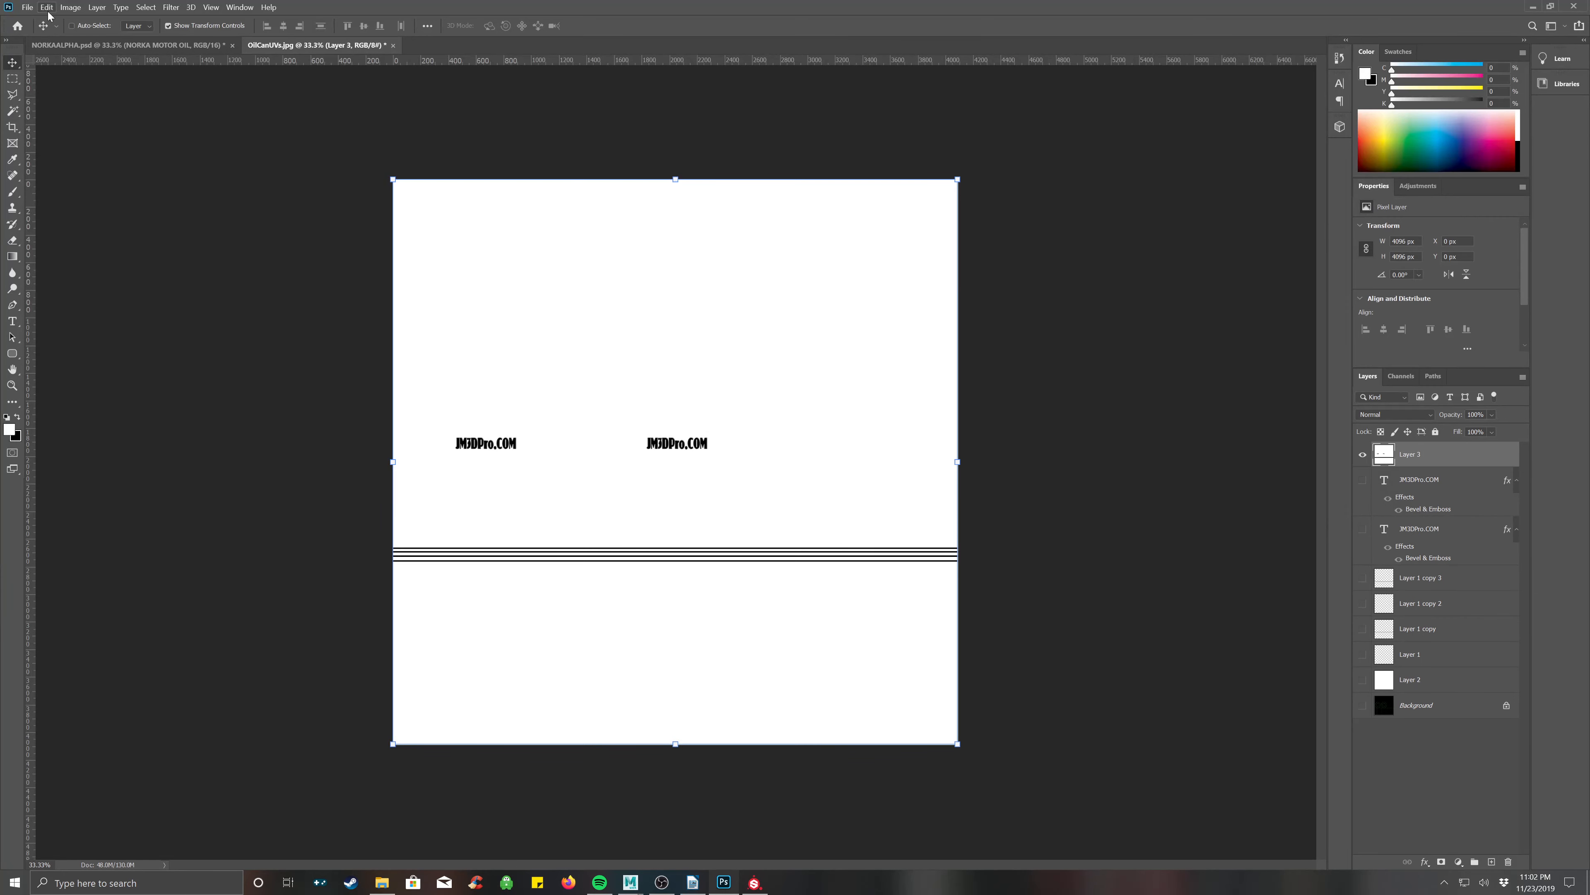
Create a new 4096 x 4096 px test document at 300 pixels/inch in 16-bit RGB with a white background.
left_click(28, 9)
left_click(39, 21)
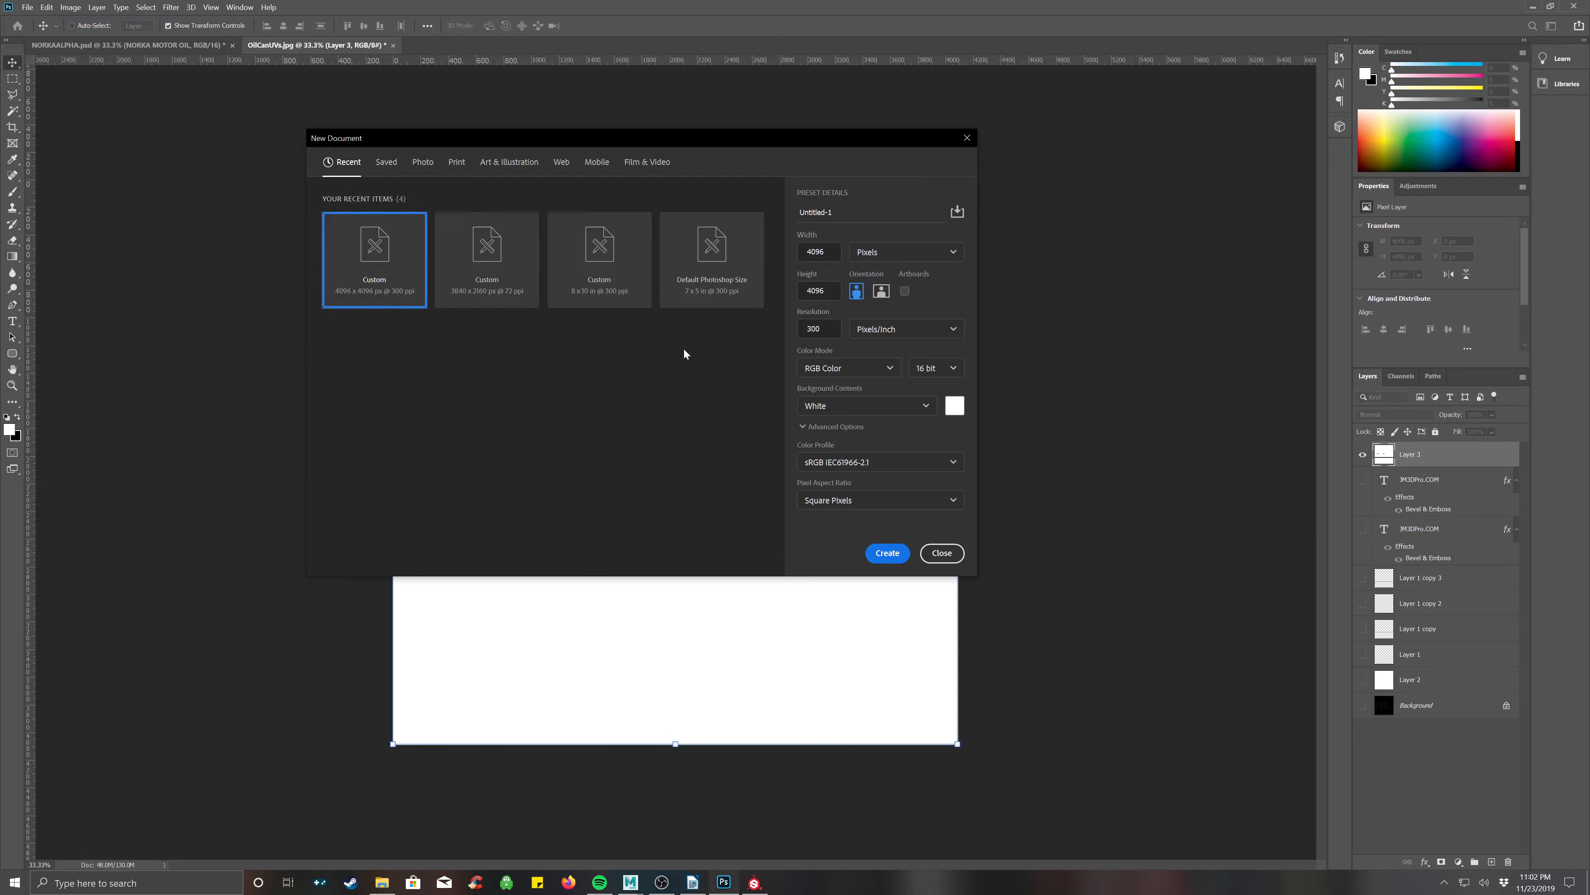
left_click(882, 555)
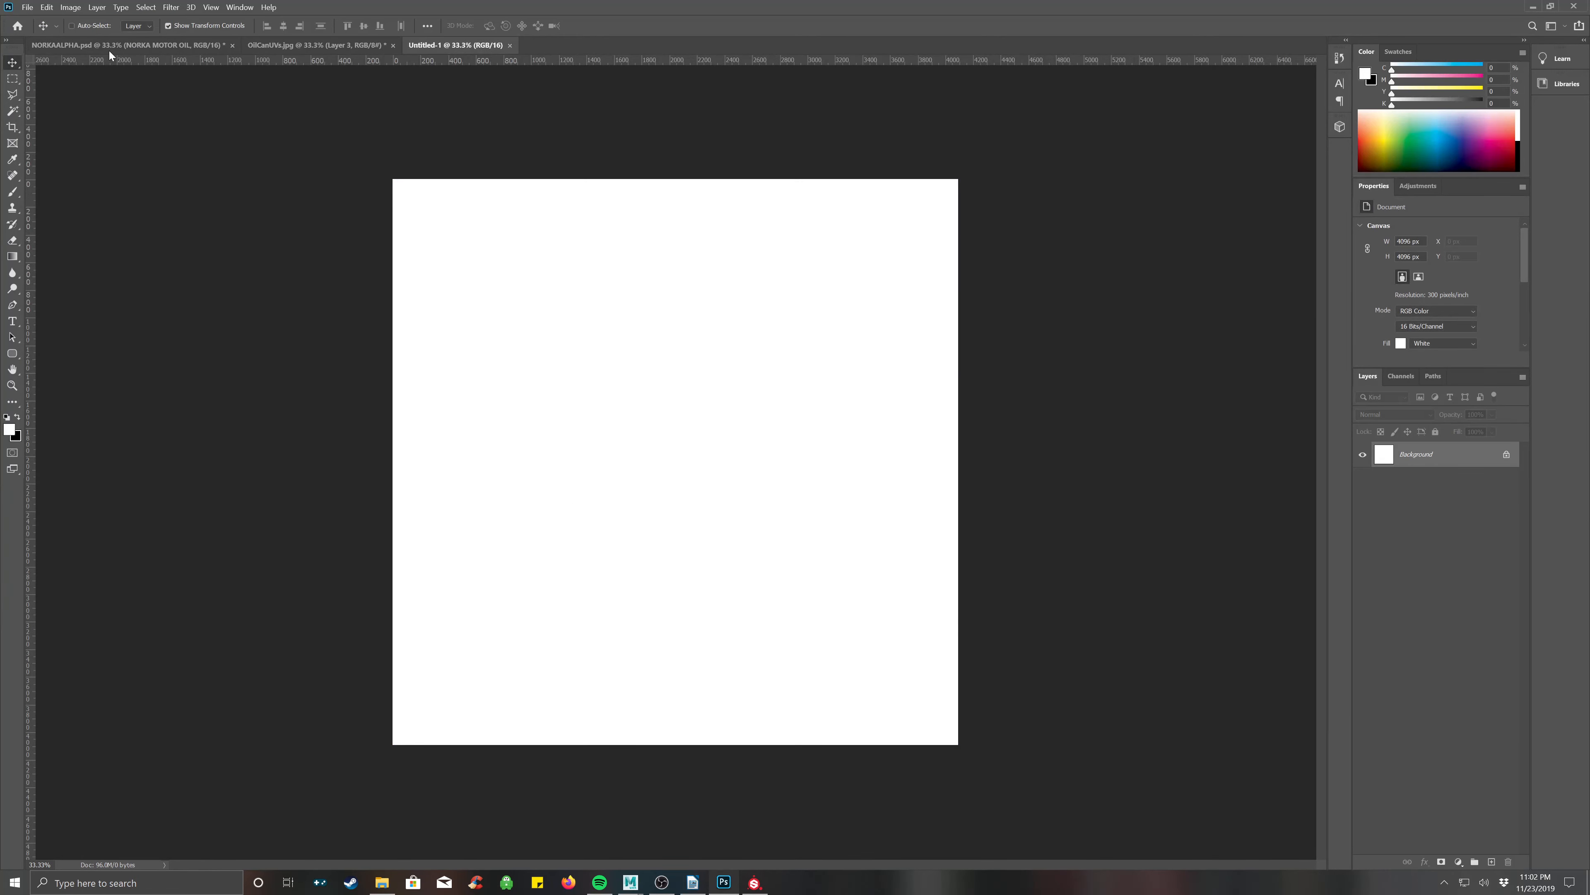
Select a large ellipse slightly right of and below the canvas centre, fill it with black and deselect.
right_click(12, 78)
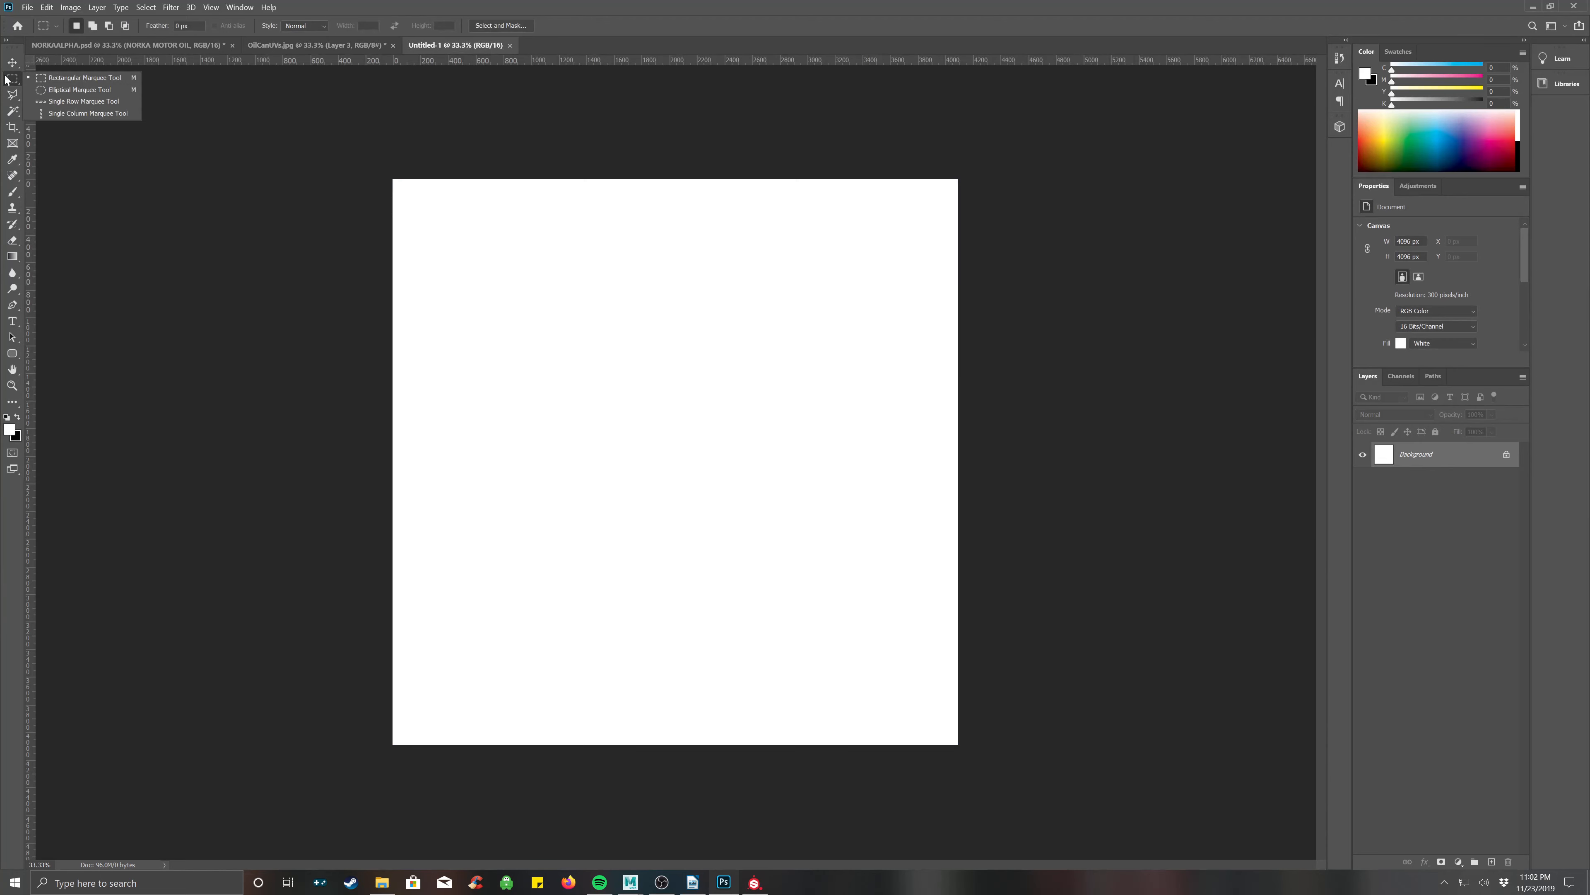
left_click(69, 89)
left_click_drag(611, 368, 825, 592)
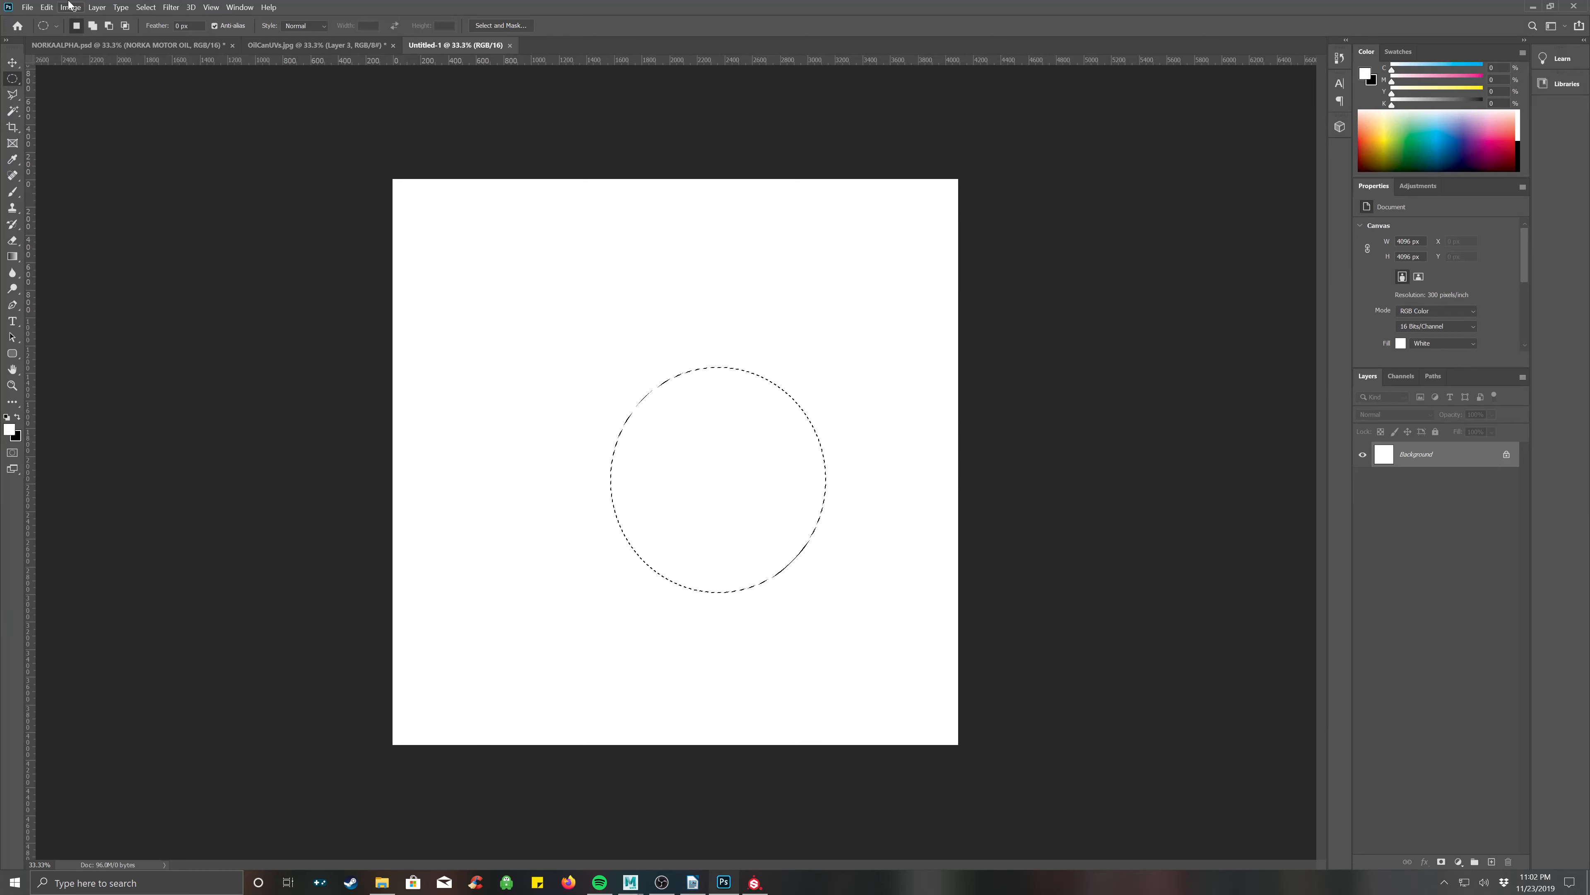
left_click(47, 8)
left_click(71, 188)
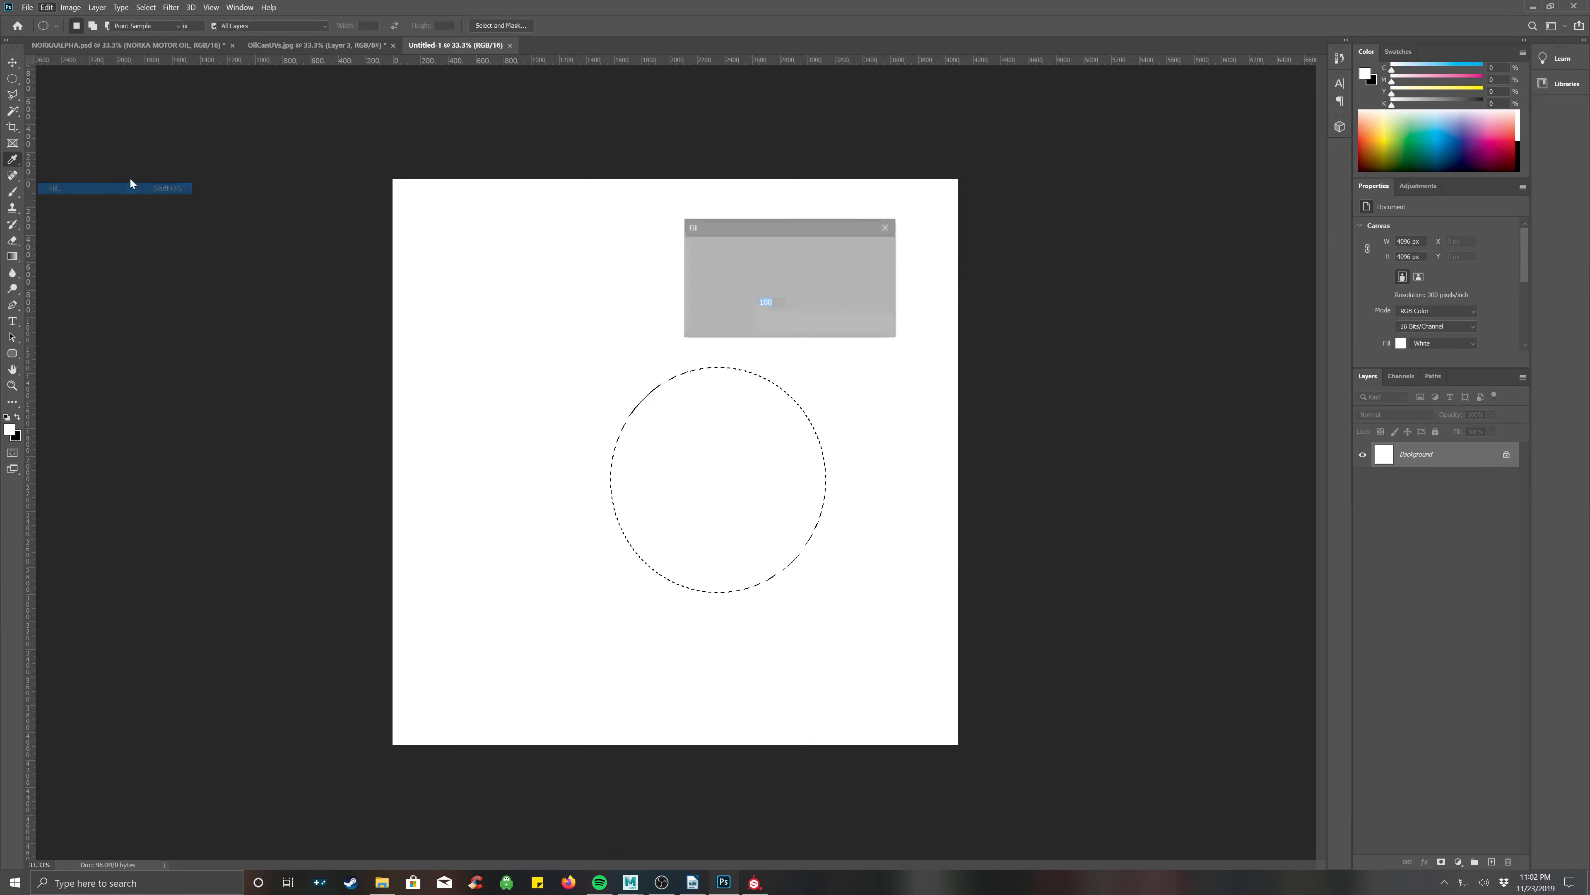
left_click(873, 250)
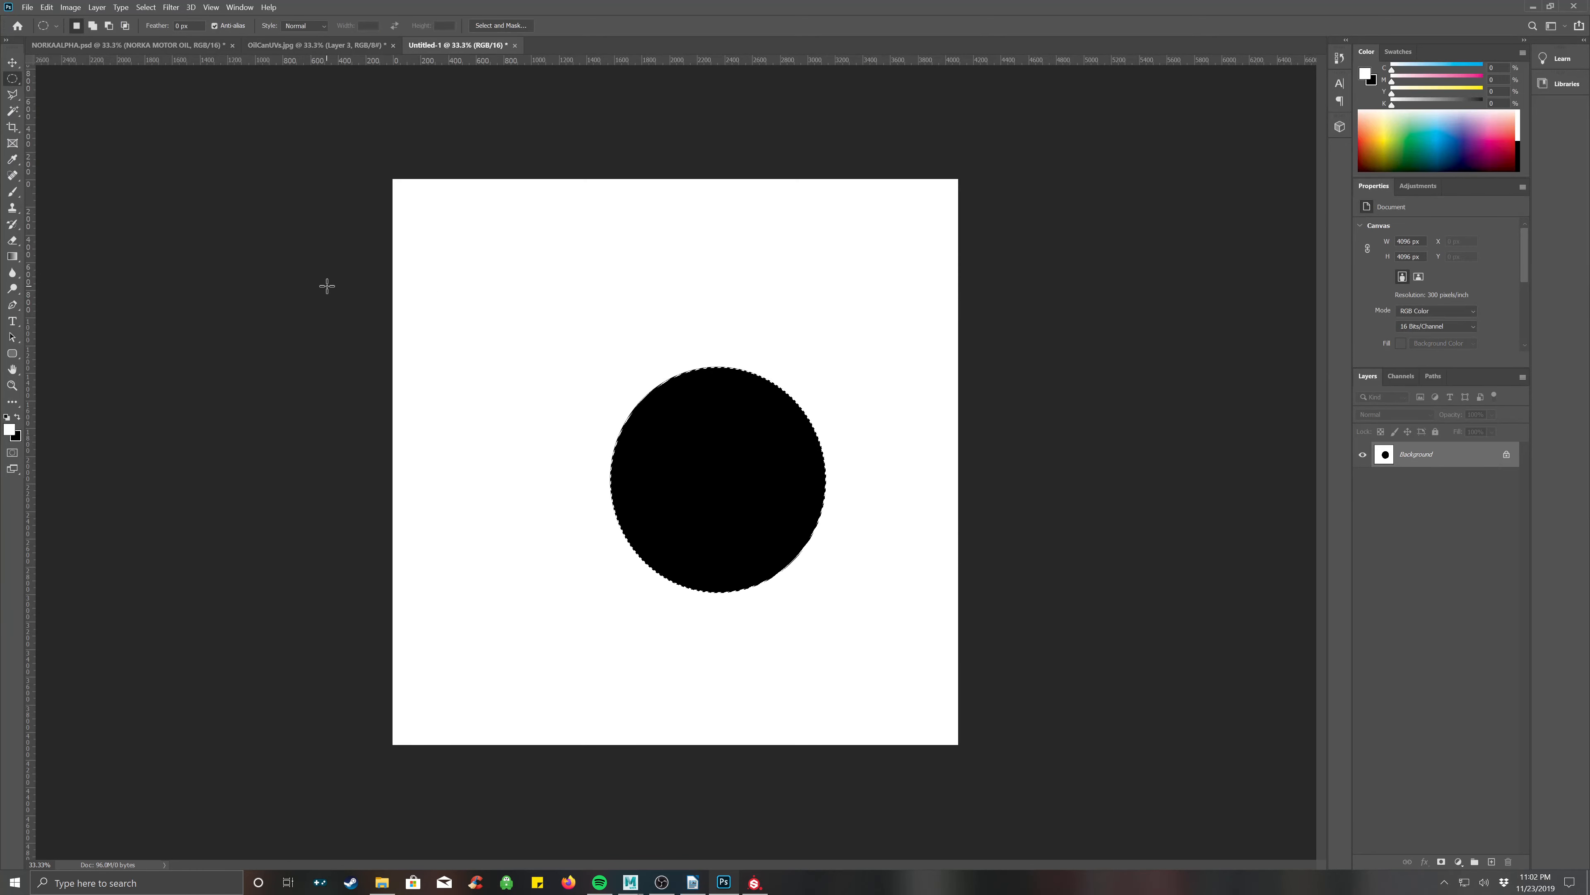
key("ctrl+d")
Try to generate a normal map from the black ellipse and look through the document's properties.
left_click(171, 7)
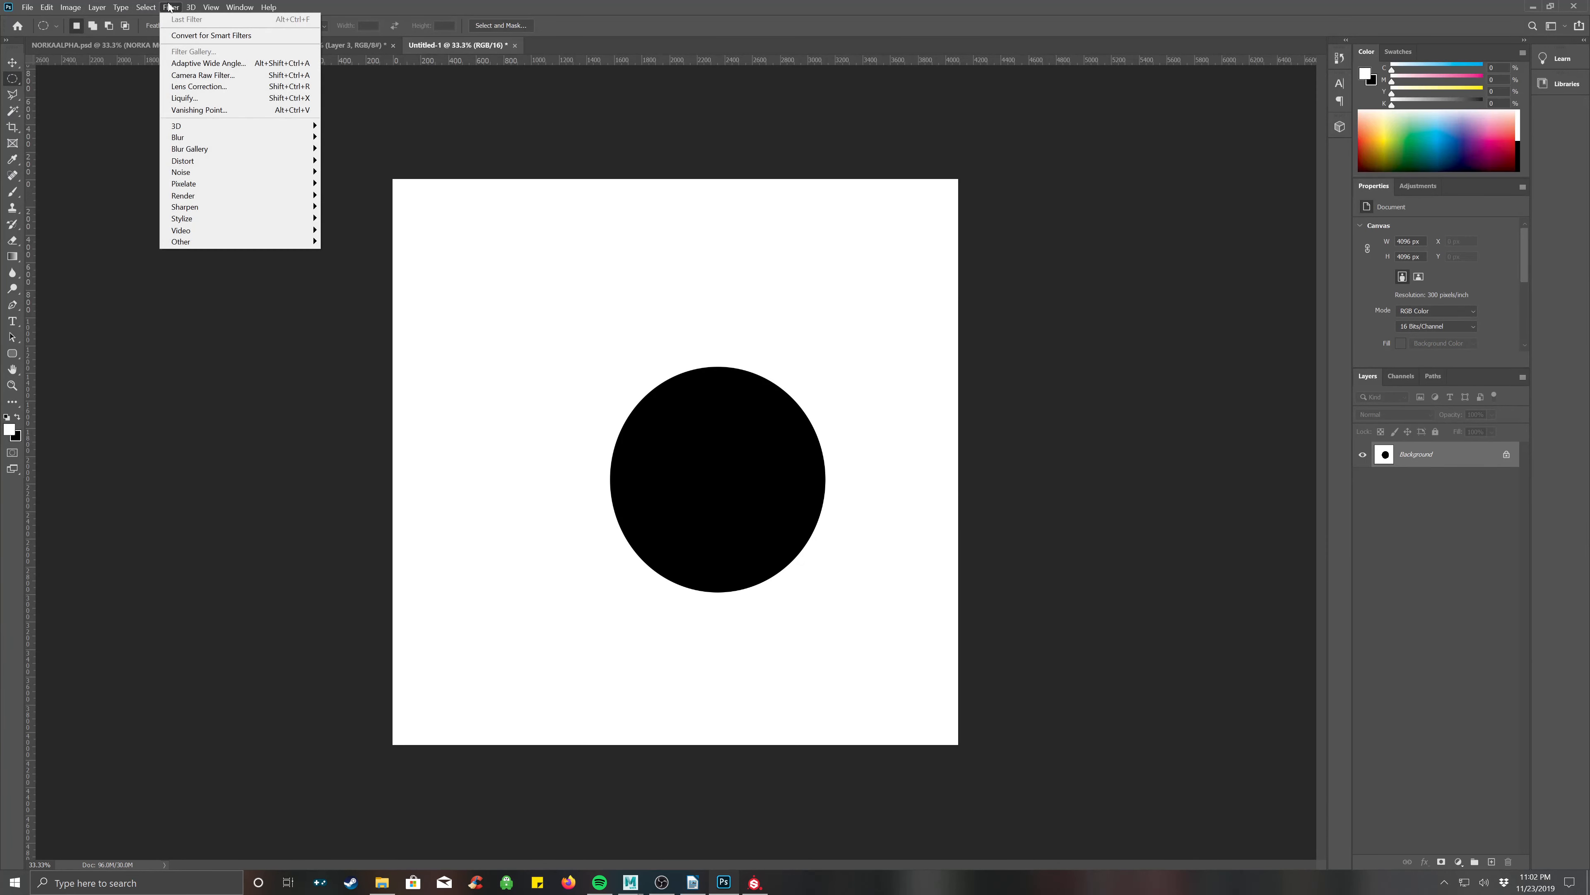
mouse_move(283, 125)
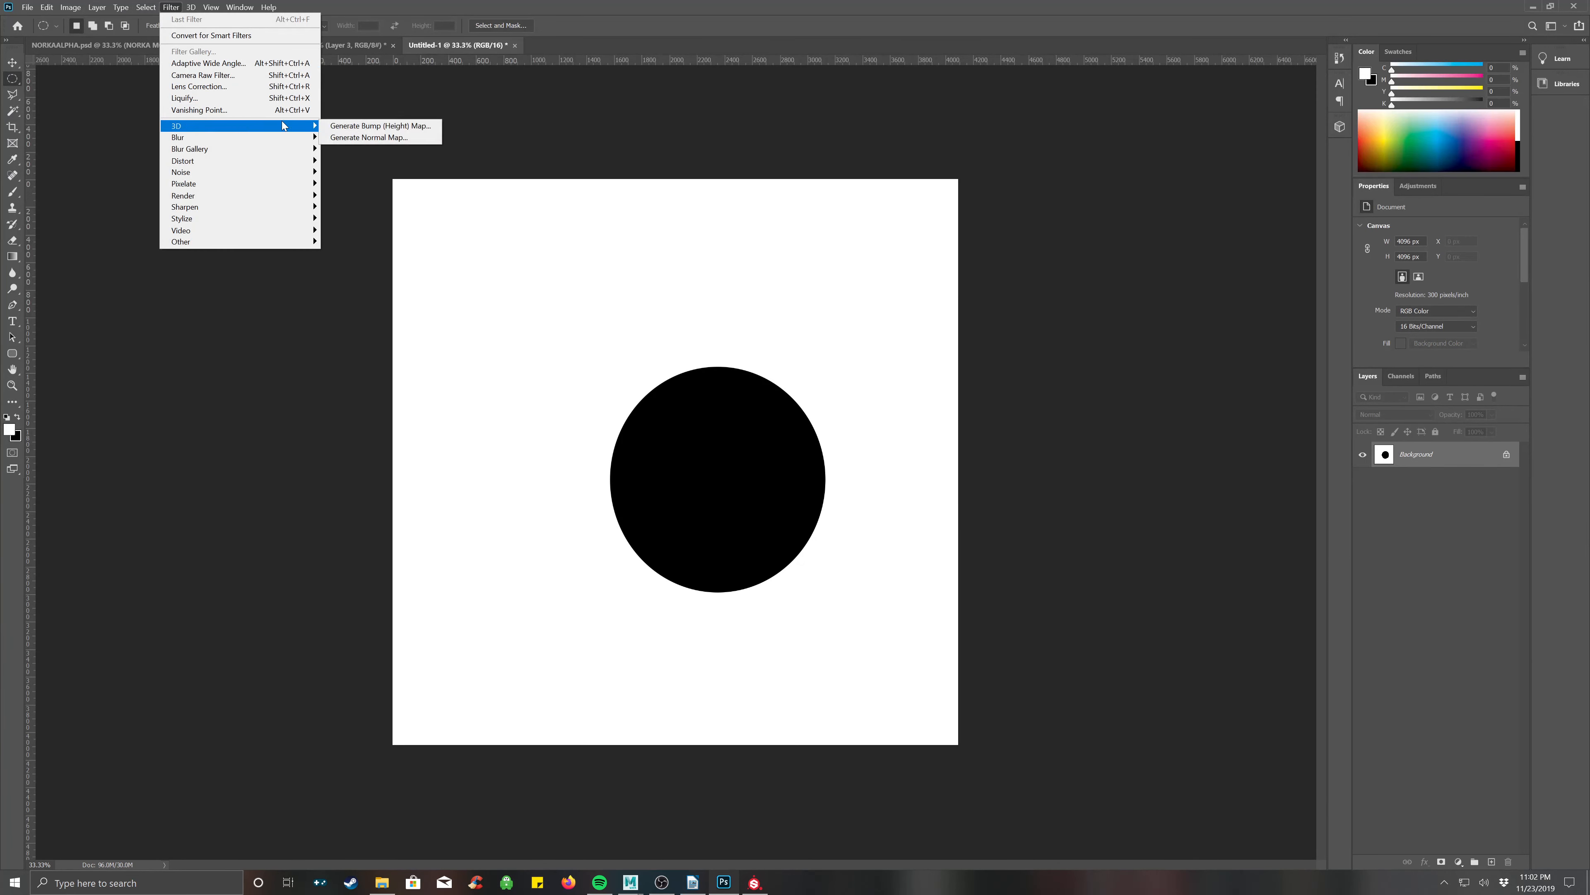
left_click(340, 137)
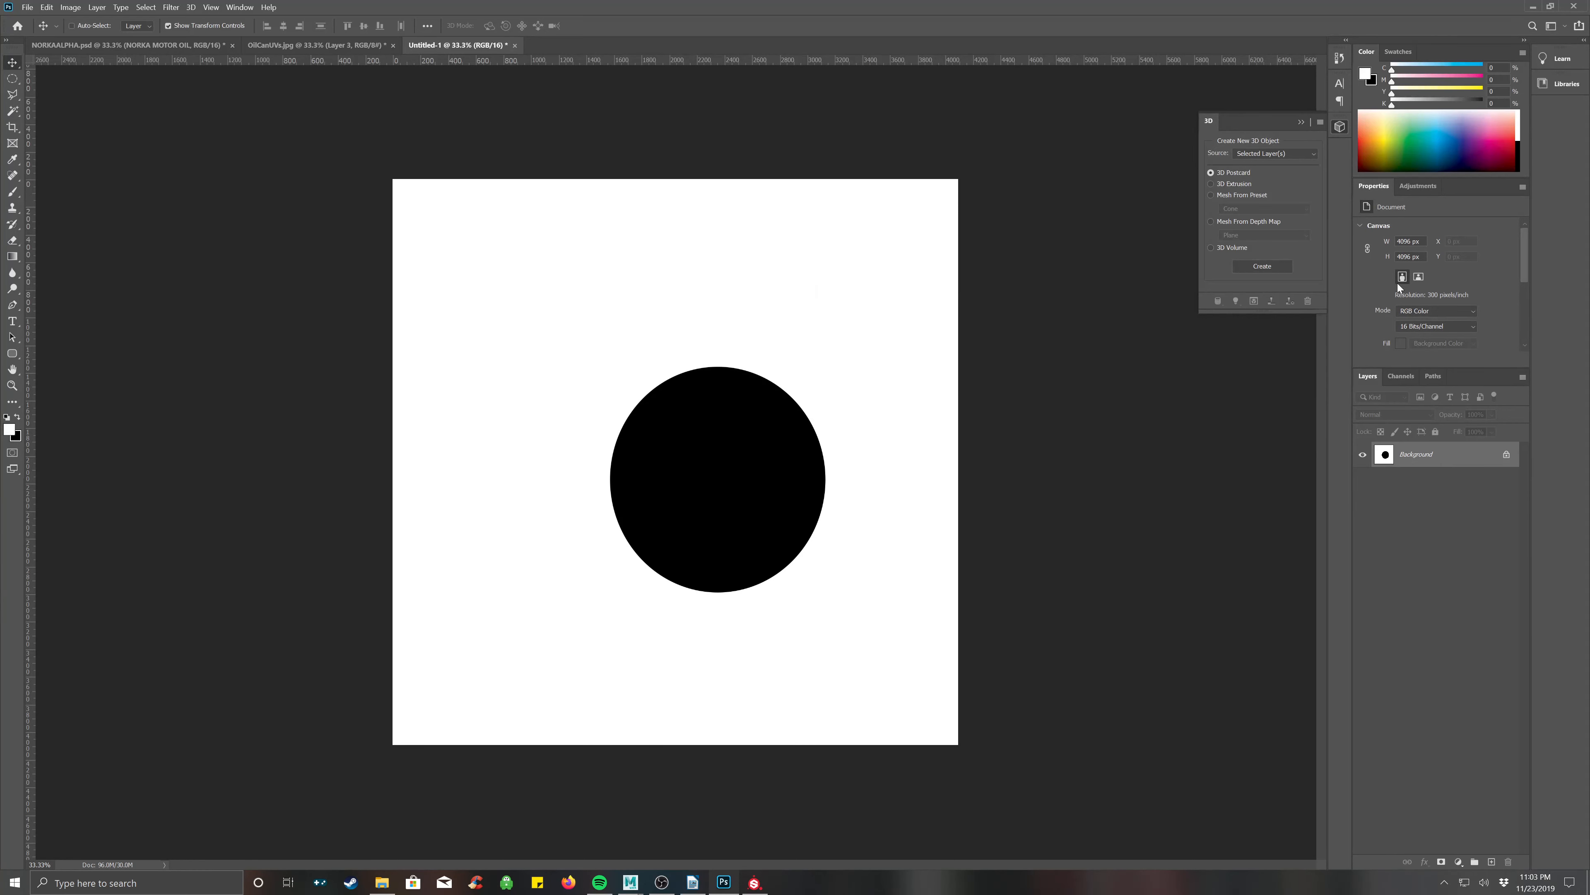
scroll(1481, 286, "down", 6)
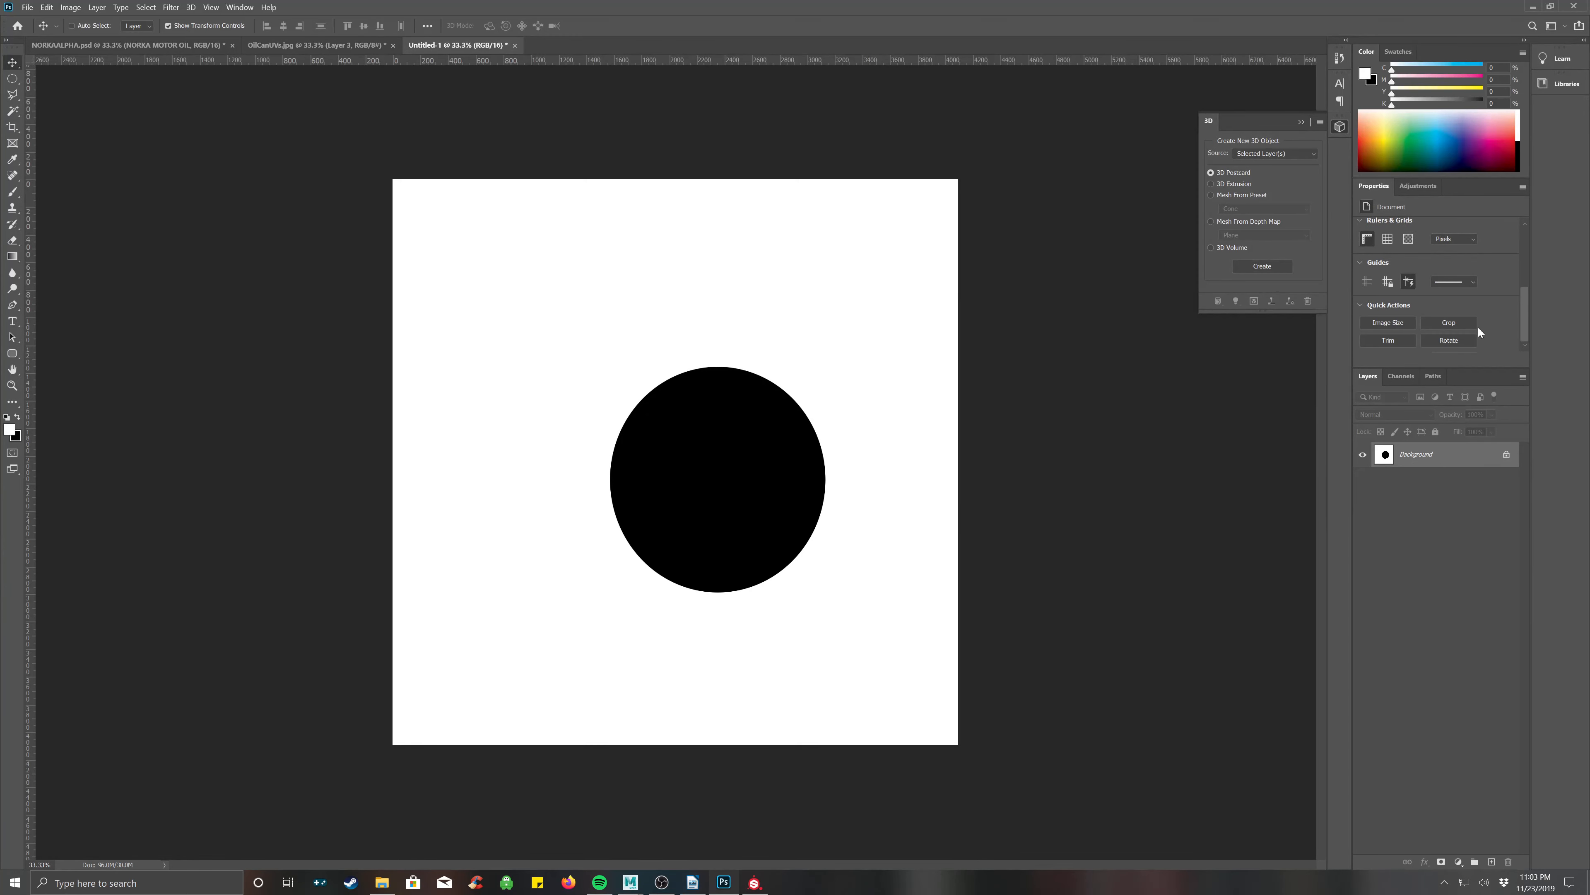
scroll(1478, 328, "up", 6)
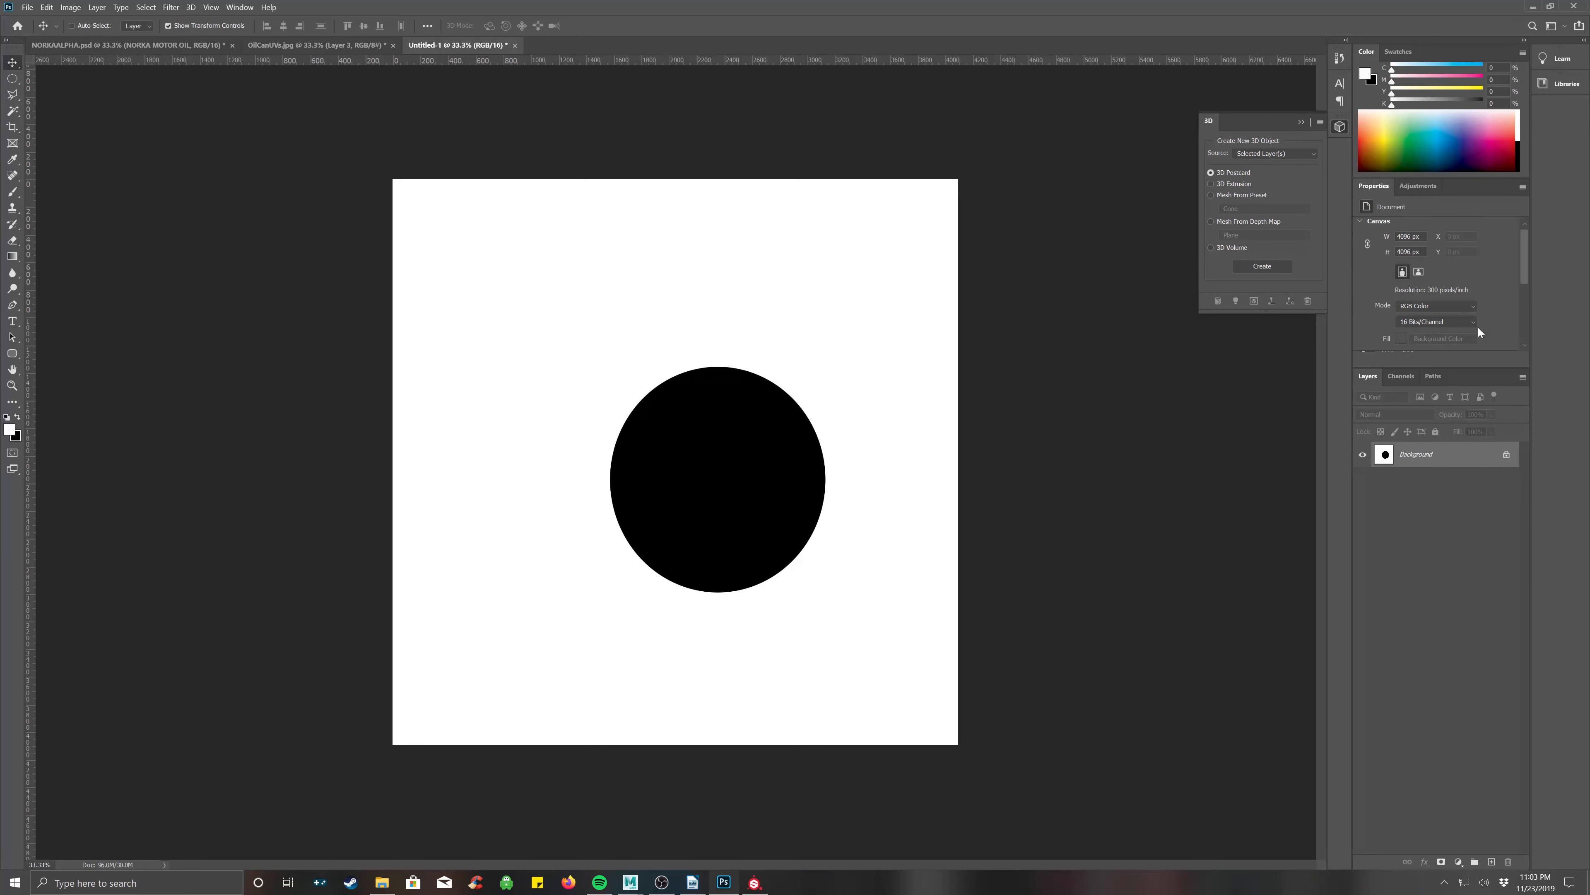
scroll(1478, 327, "up", 1)
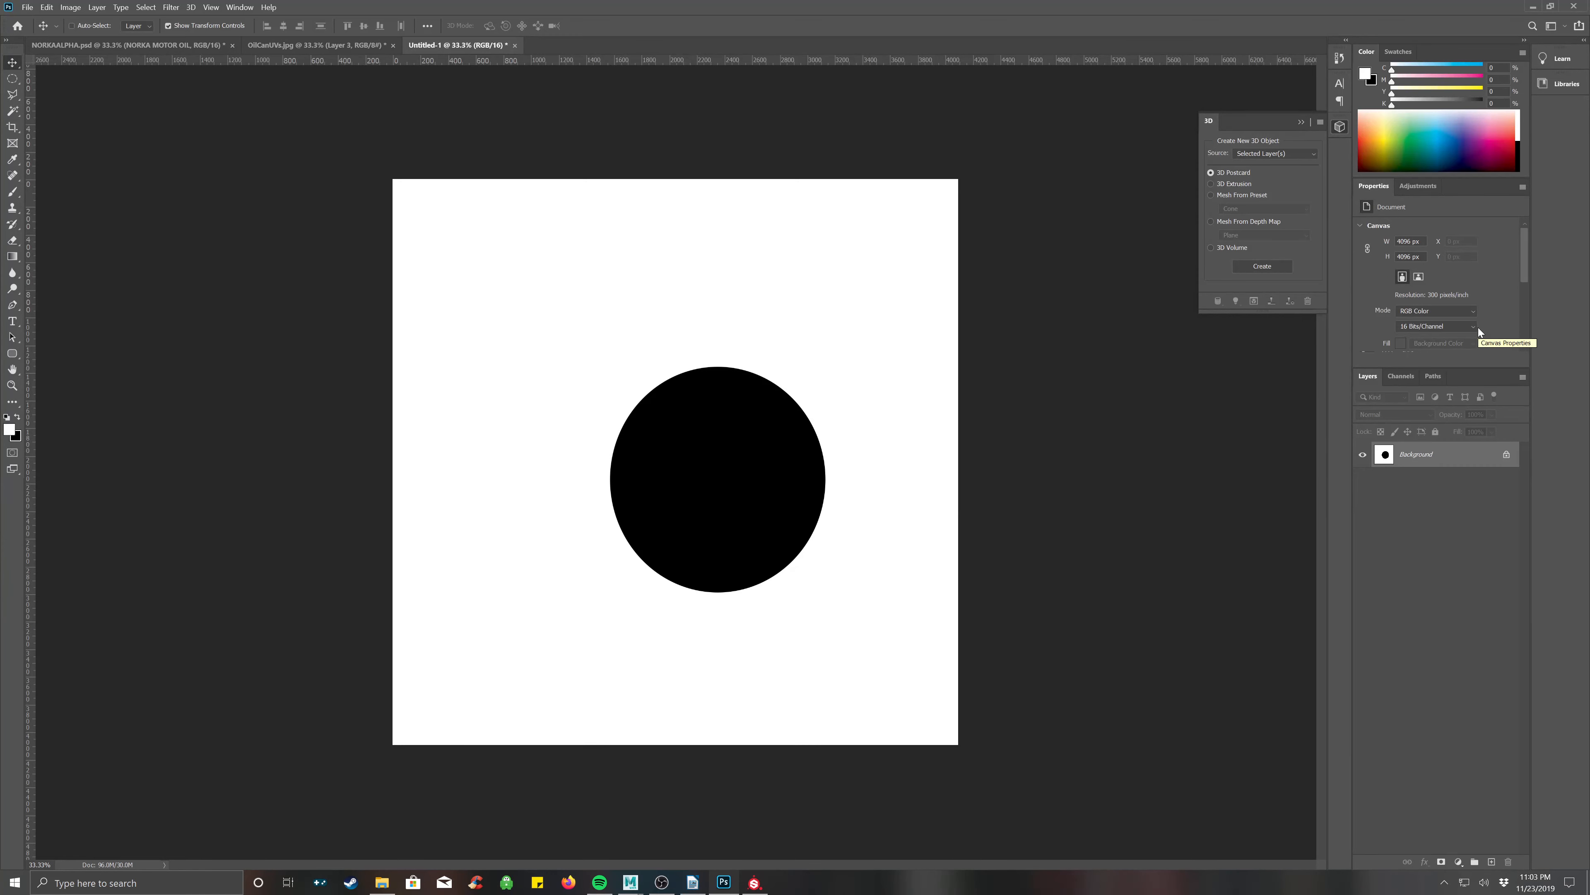
Try creating a 3D postcard from the black ellipse layer in the 3D workspace and tilt the camera around it.
left_click(1268, 266)
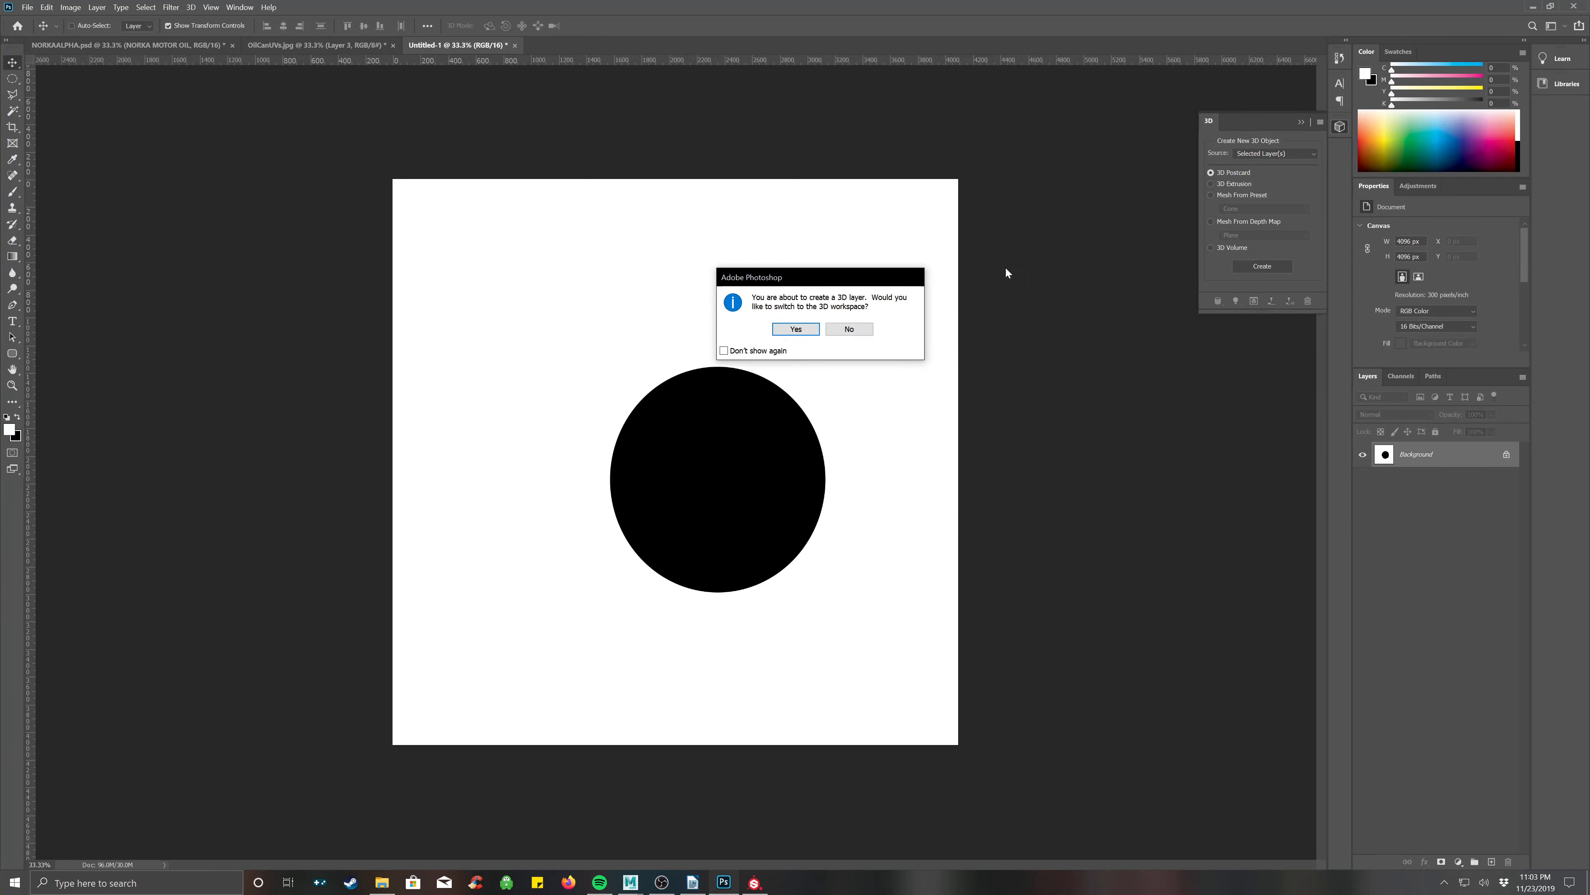
left_click(795, 329)
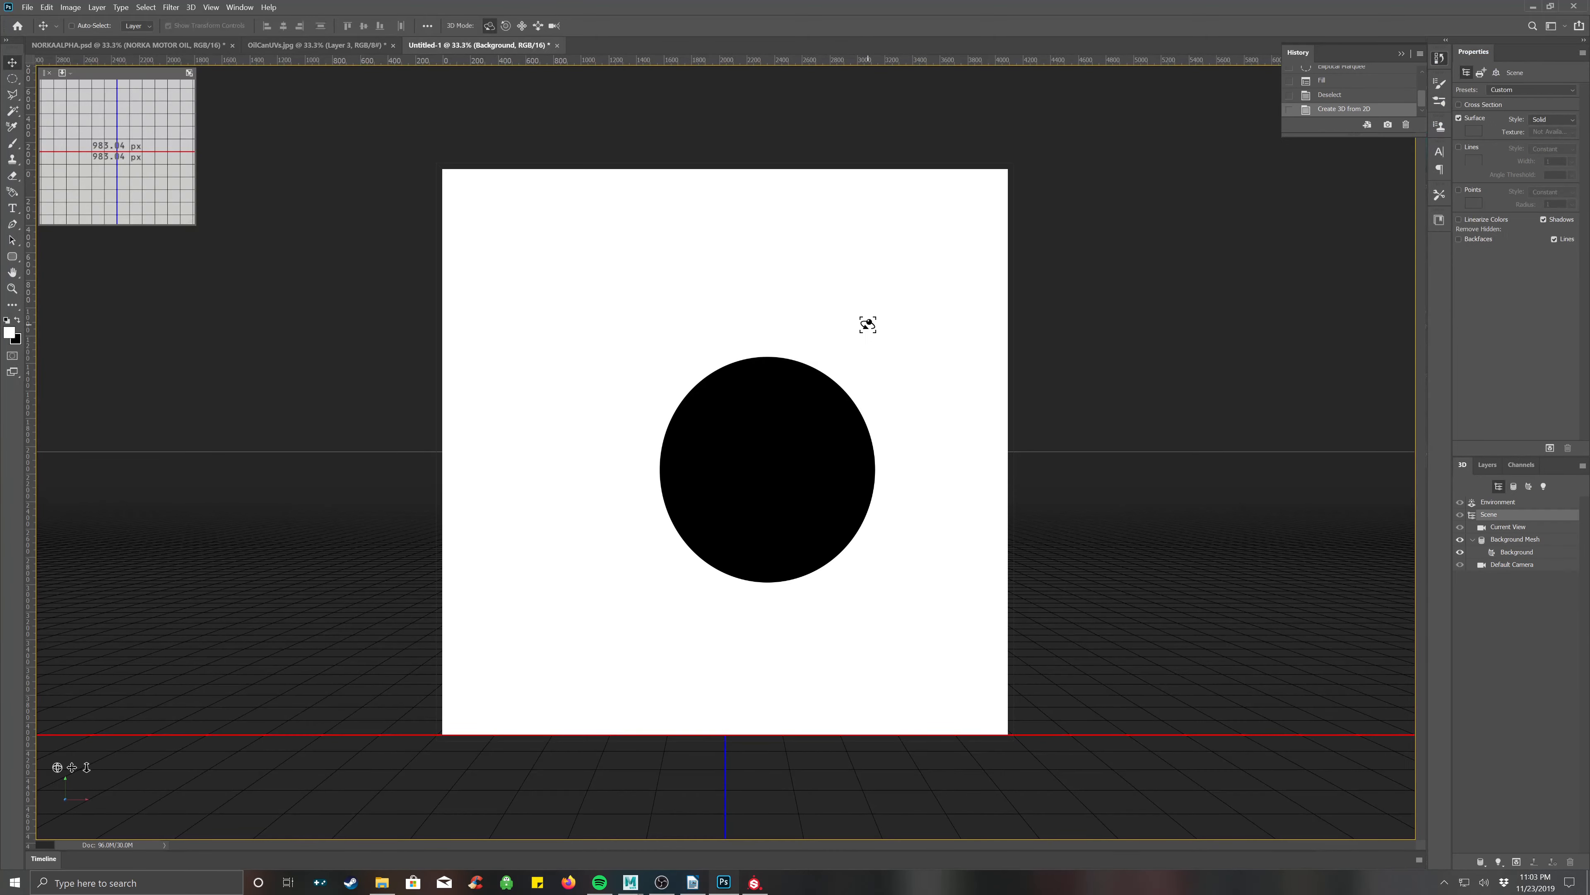
left_click_drag(812, 428, 887, 461)
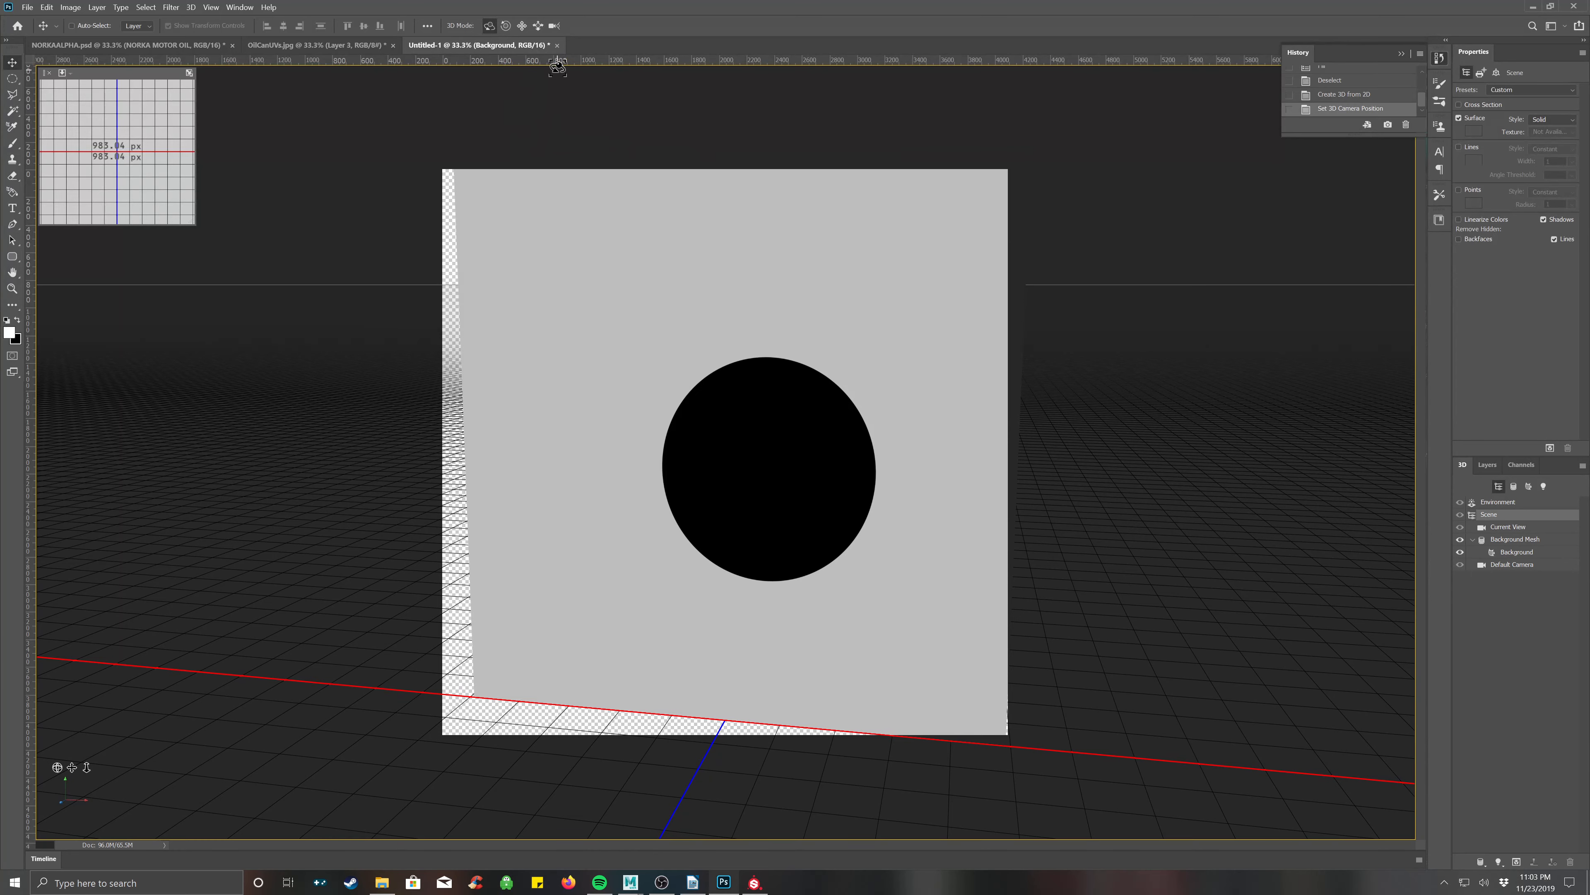
Close the untitled ellipse document and OilCanUVs.jpg without saving either, collapsing the history list in between.
left_click(558, 48)
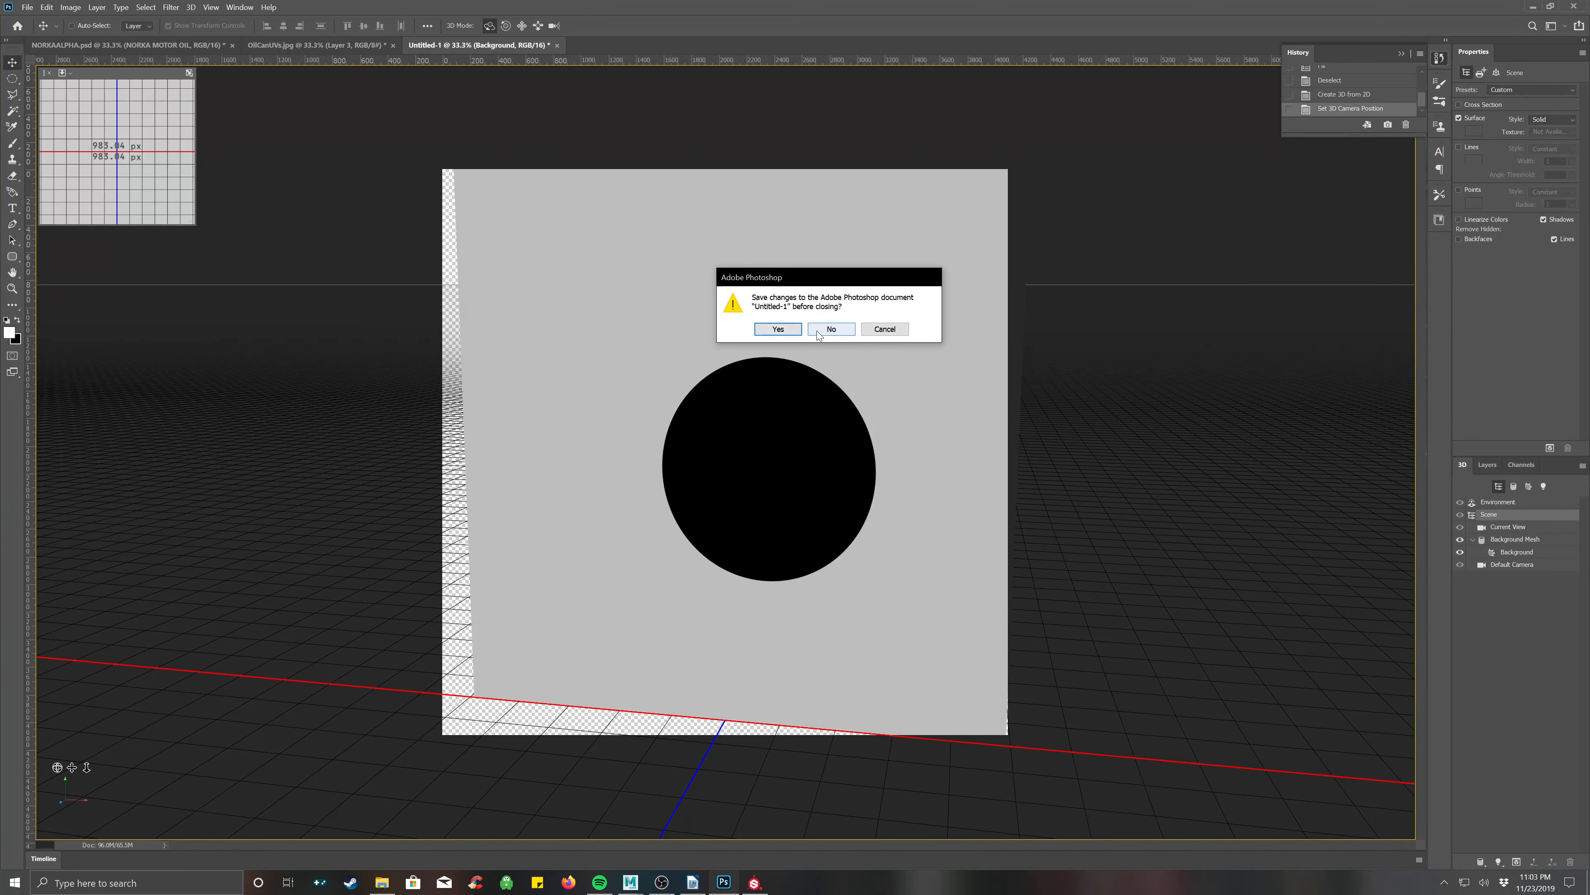
left_click(803, 324)
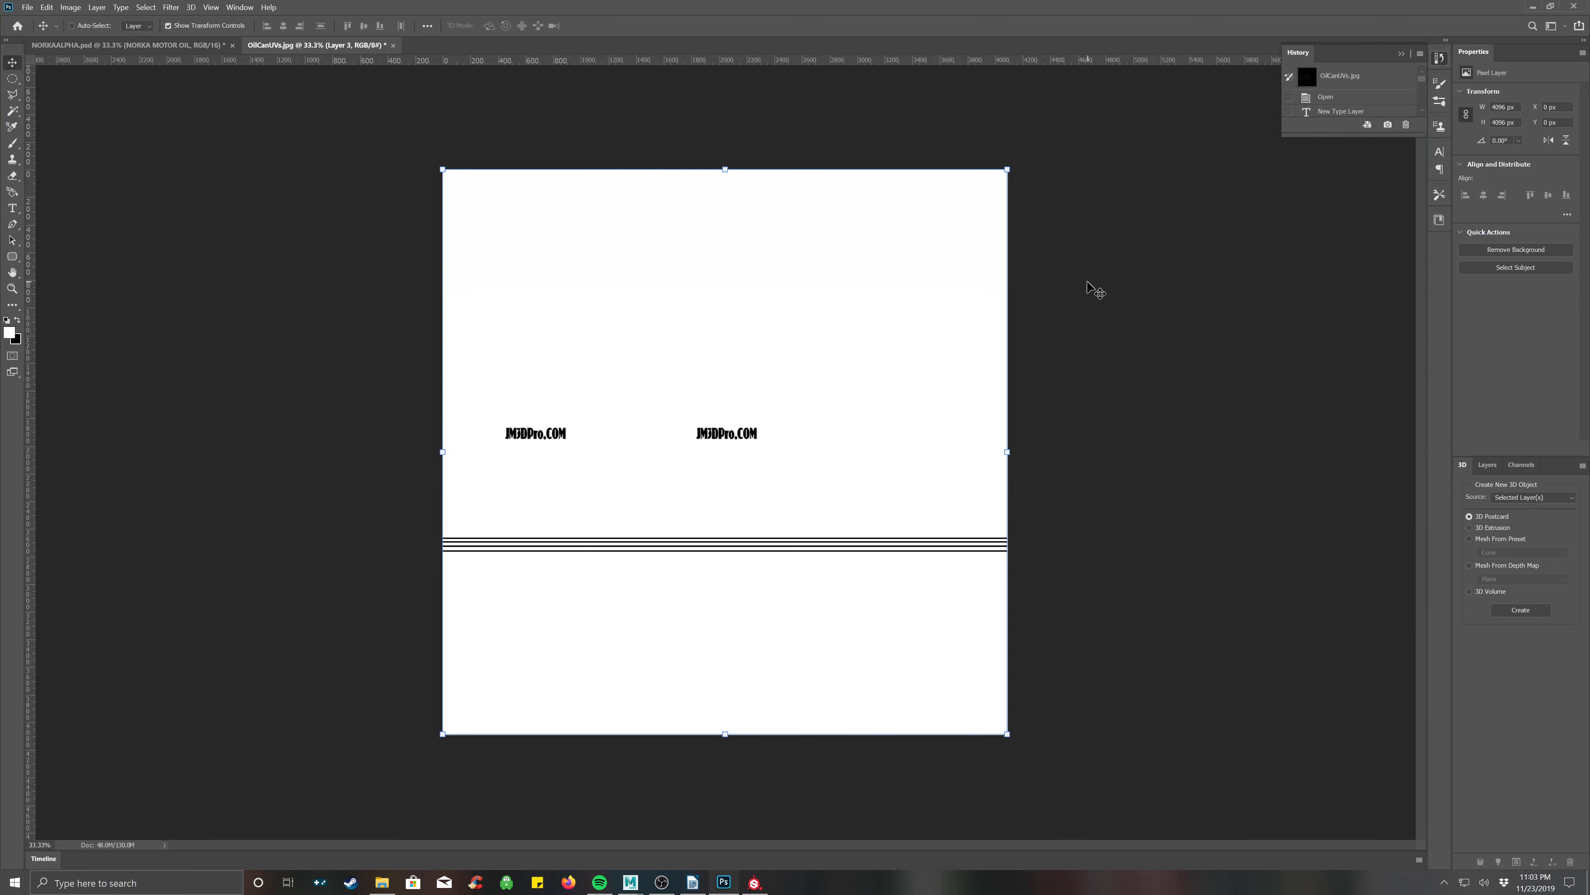
left_click(1401, 54)
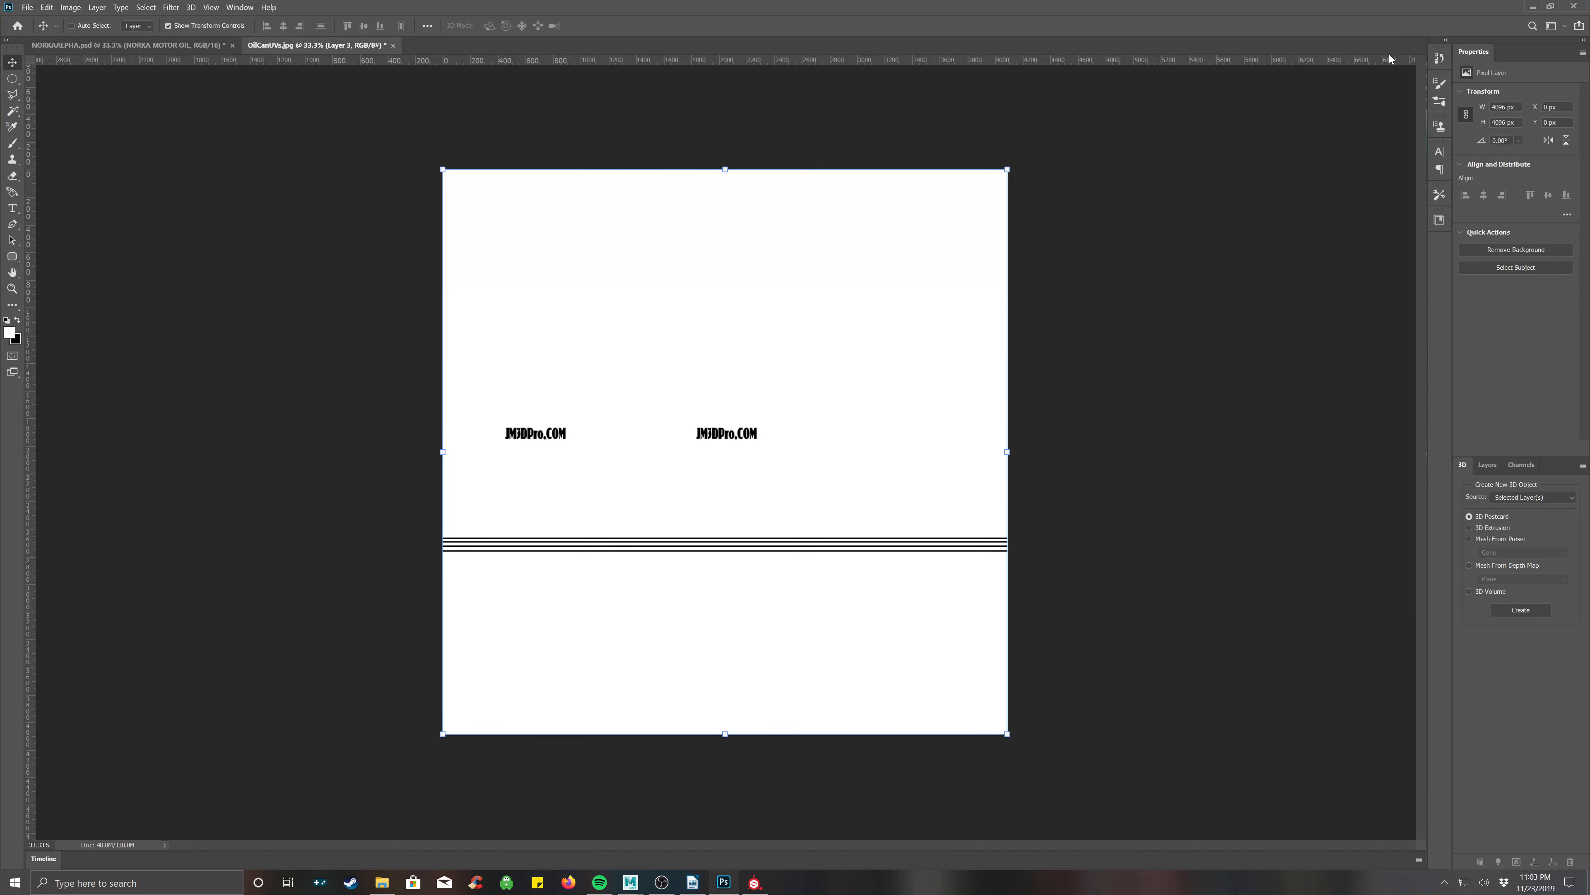
left_click(393, 45)
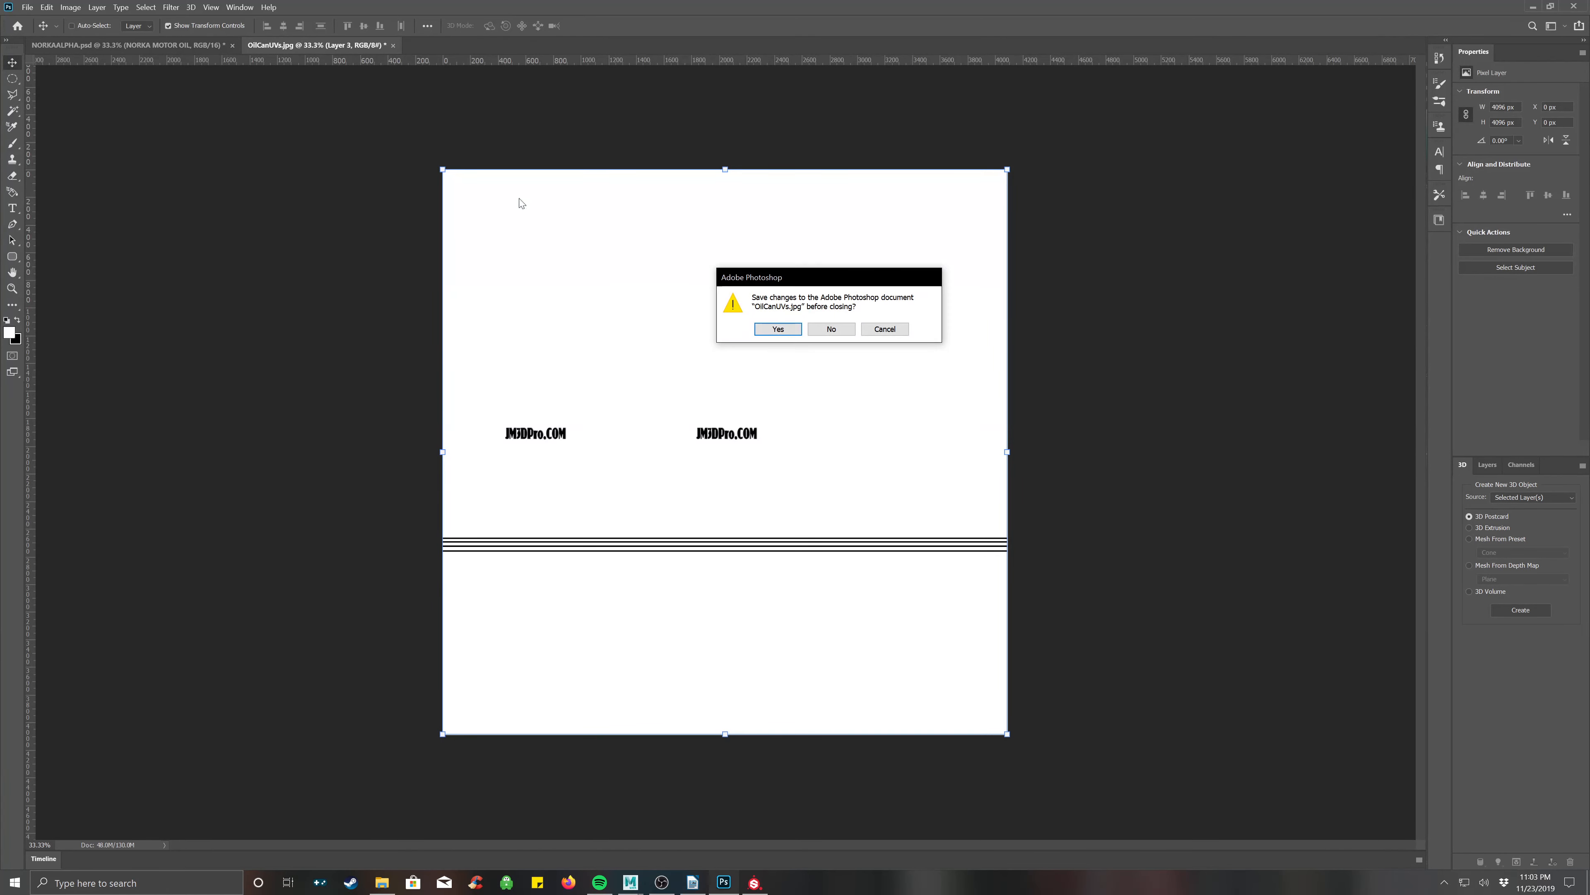
left_click(831, 329)
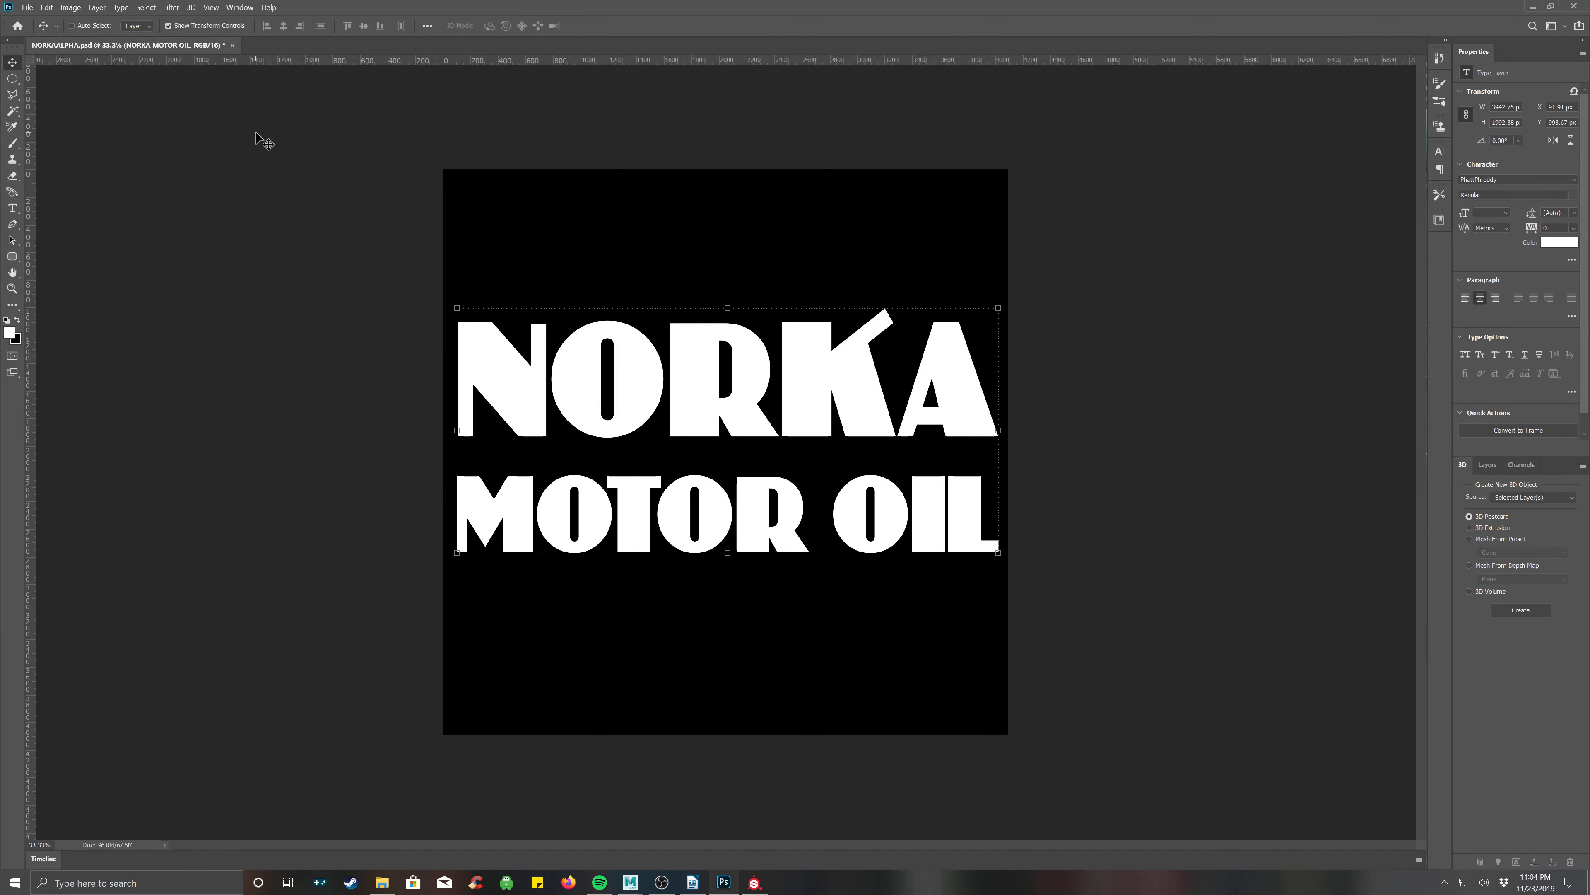
left_click(25, 7)
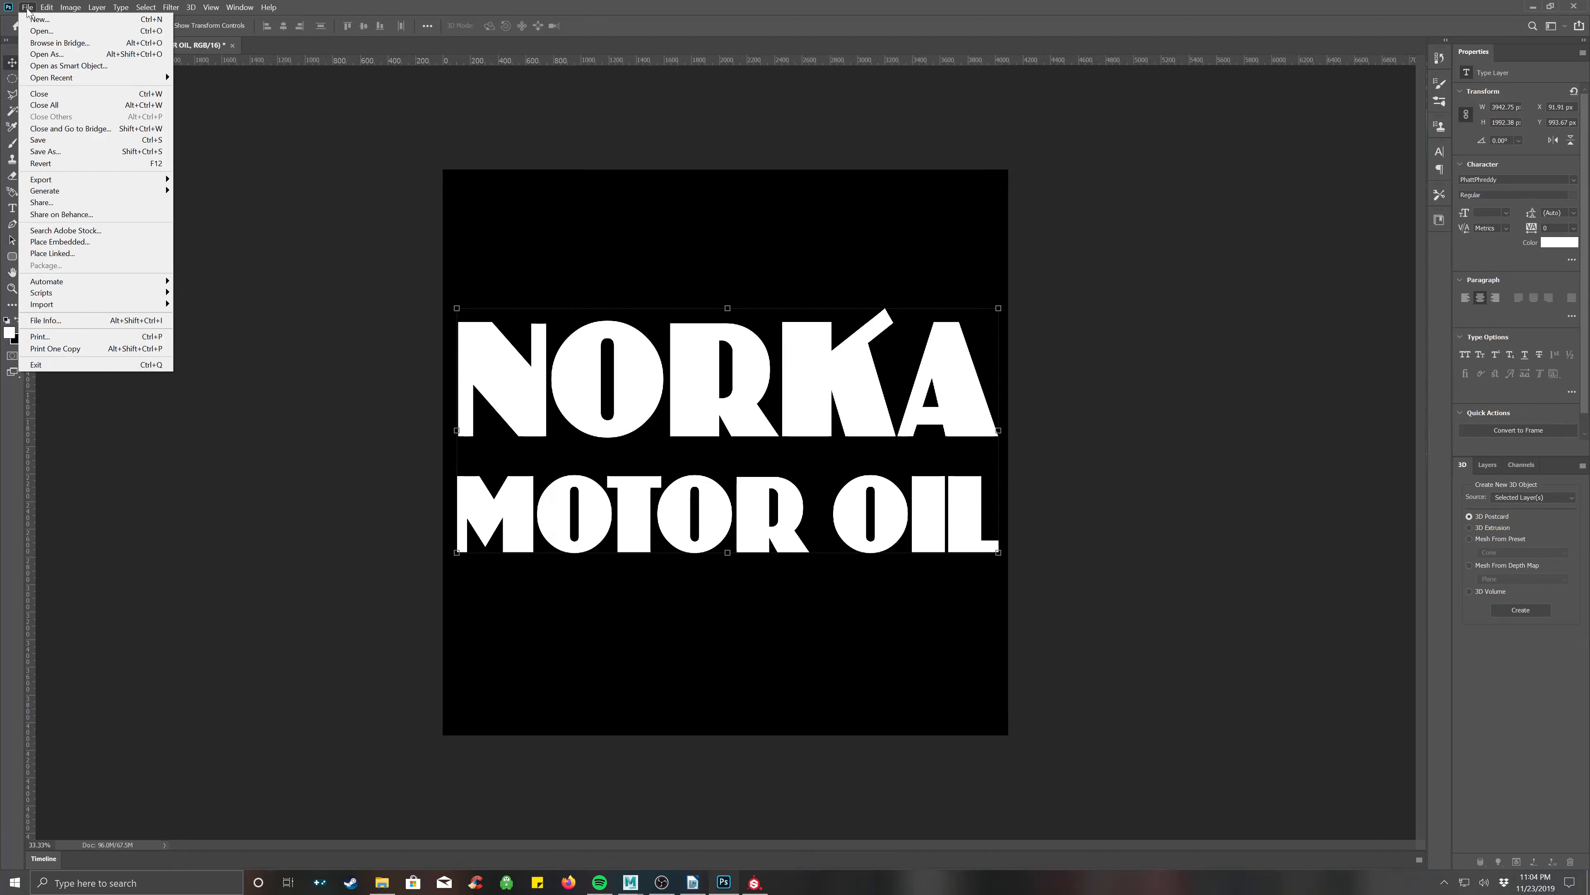
mouse_move(193, 7)
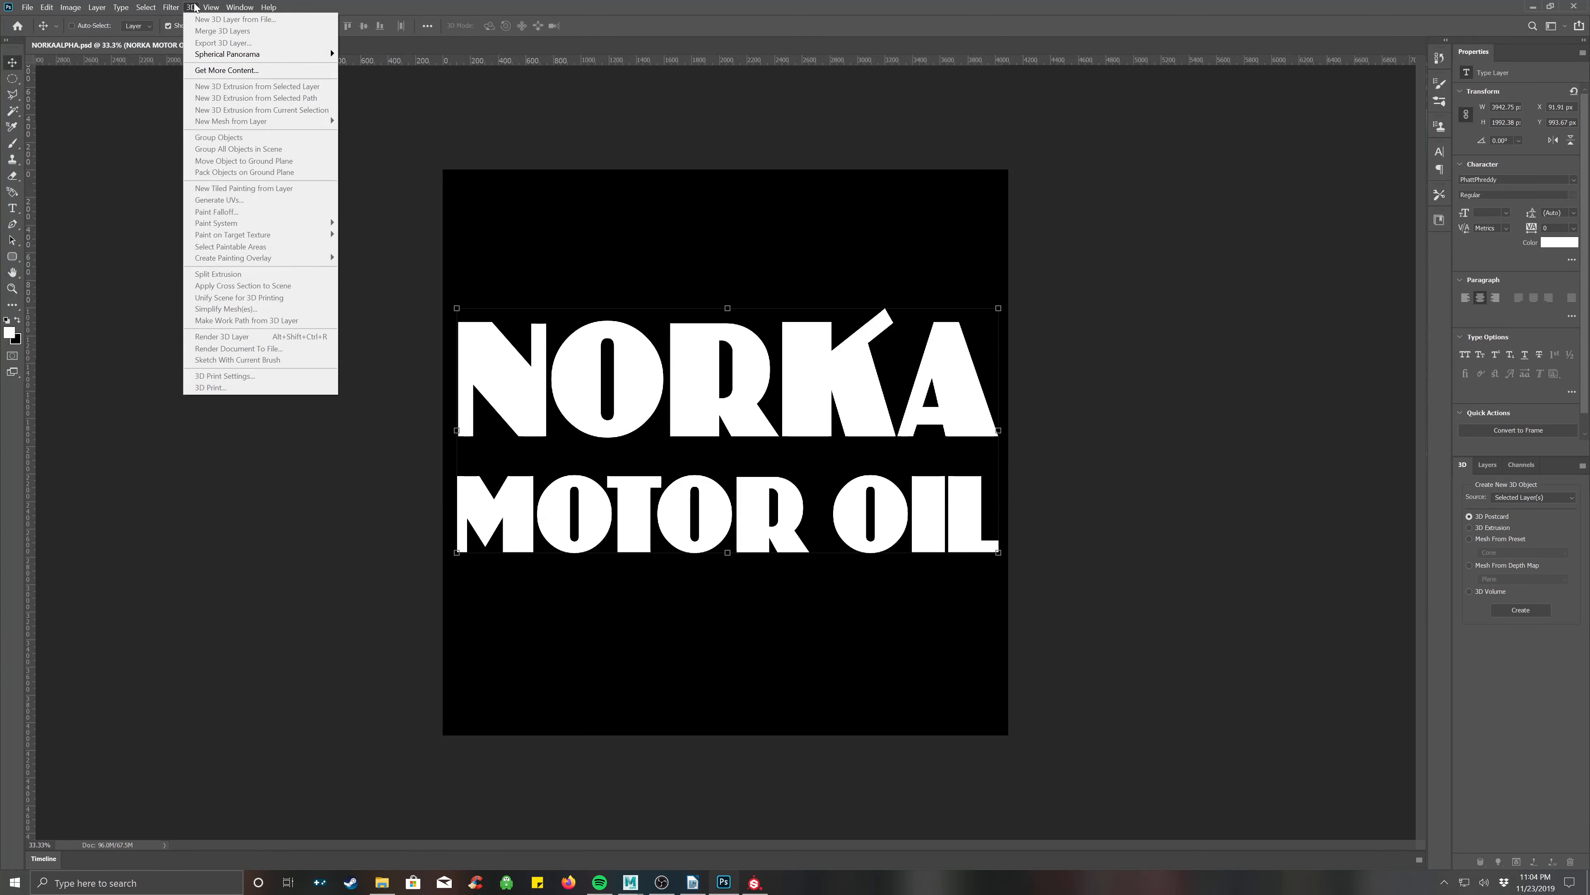
mouse_move(243, 137)
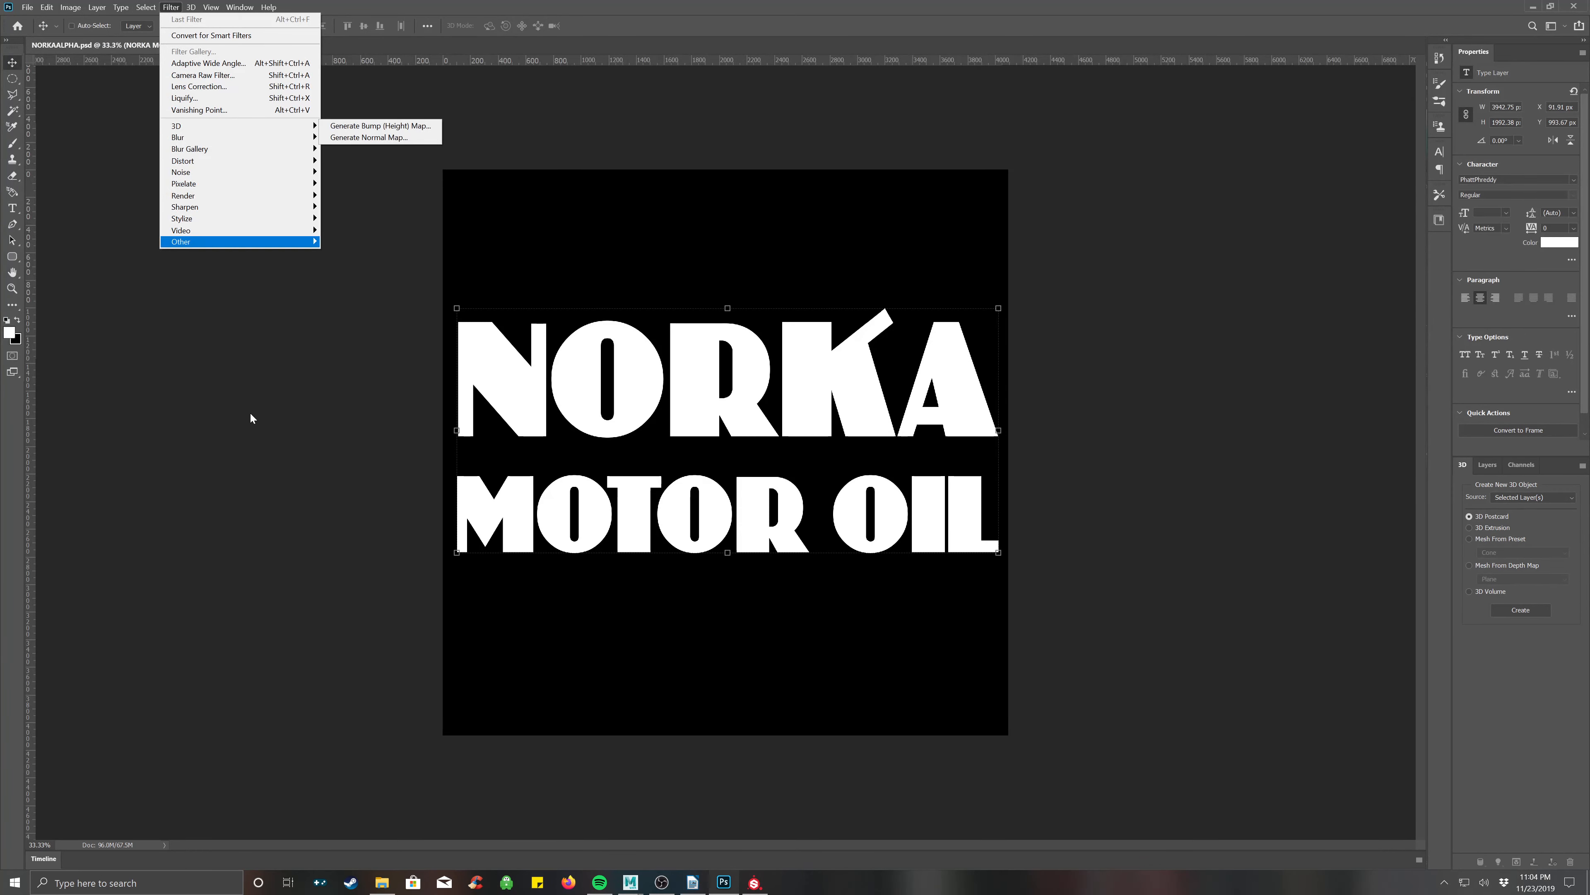
left_click(288, 425)
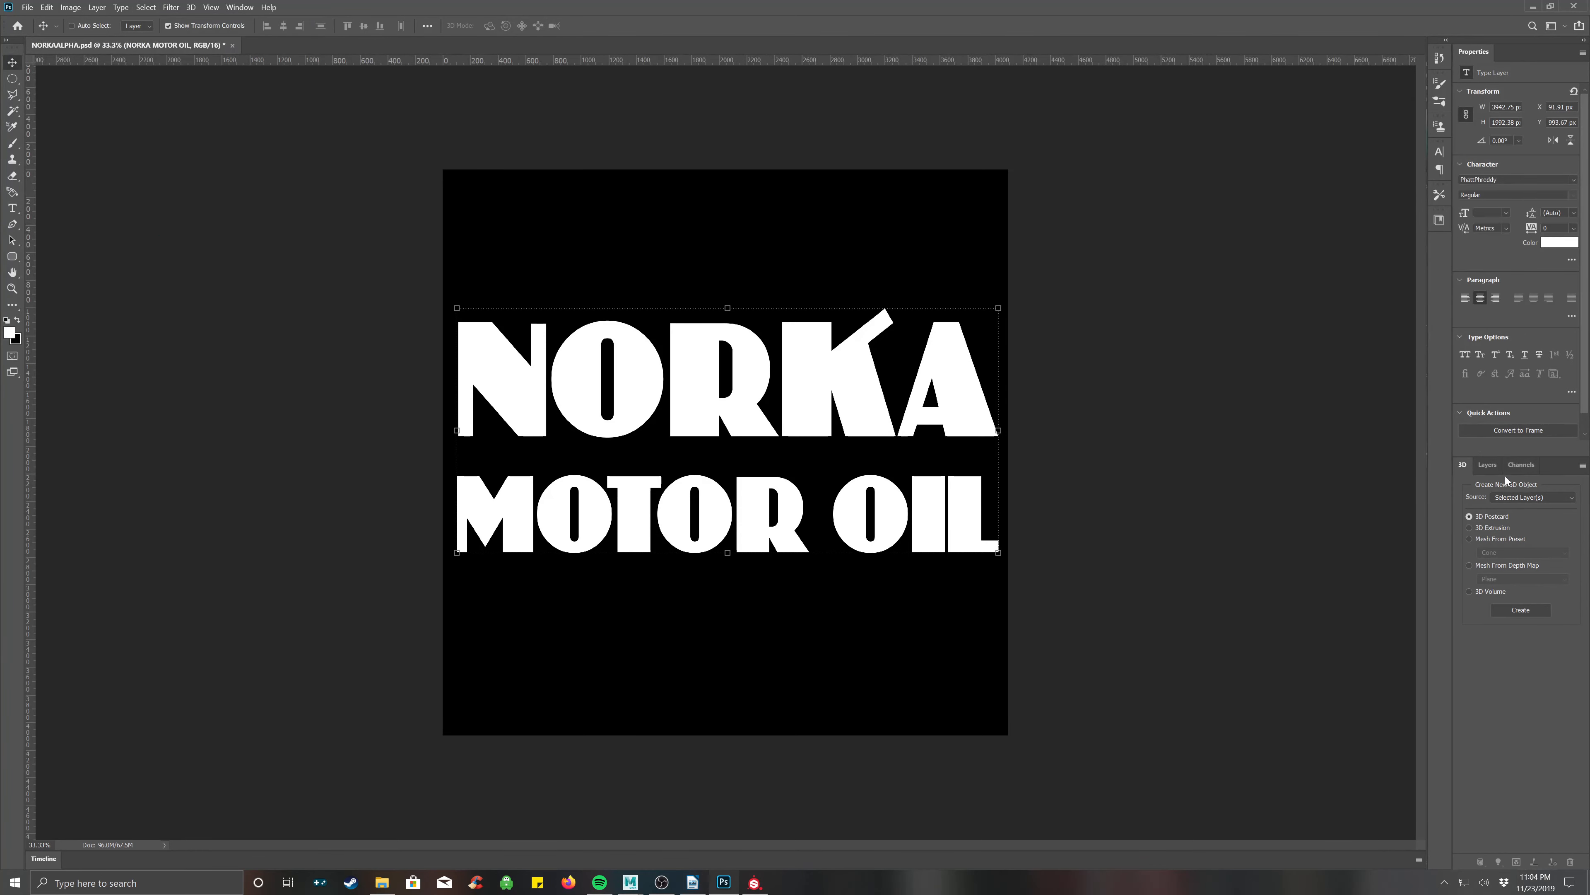
Rasterize the NORKA MOTOR OIL text layer to try the Generate Normal Map filter on it, and undo the change.
left_click(1487, 465)
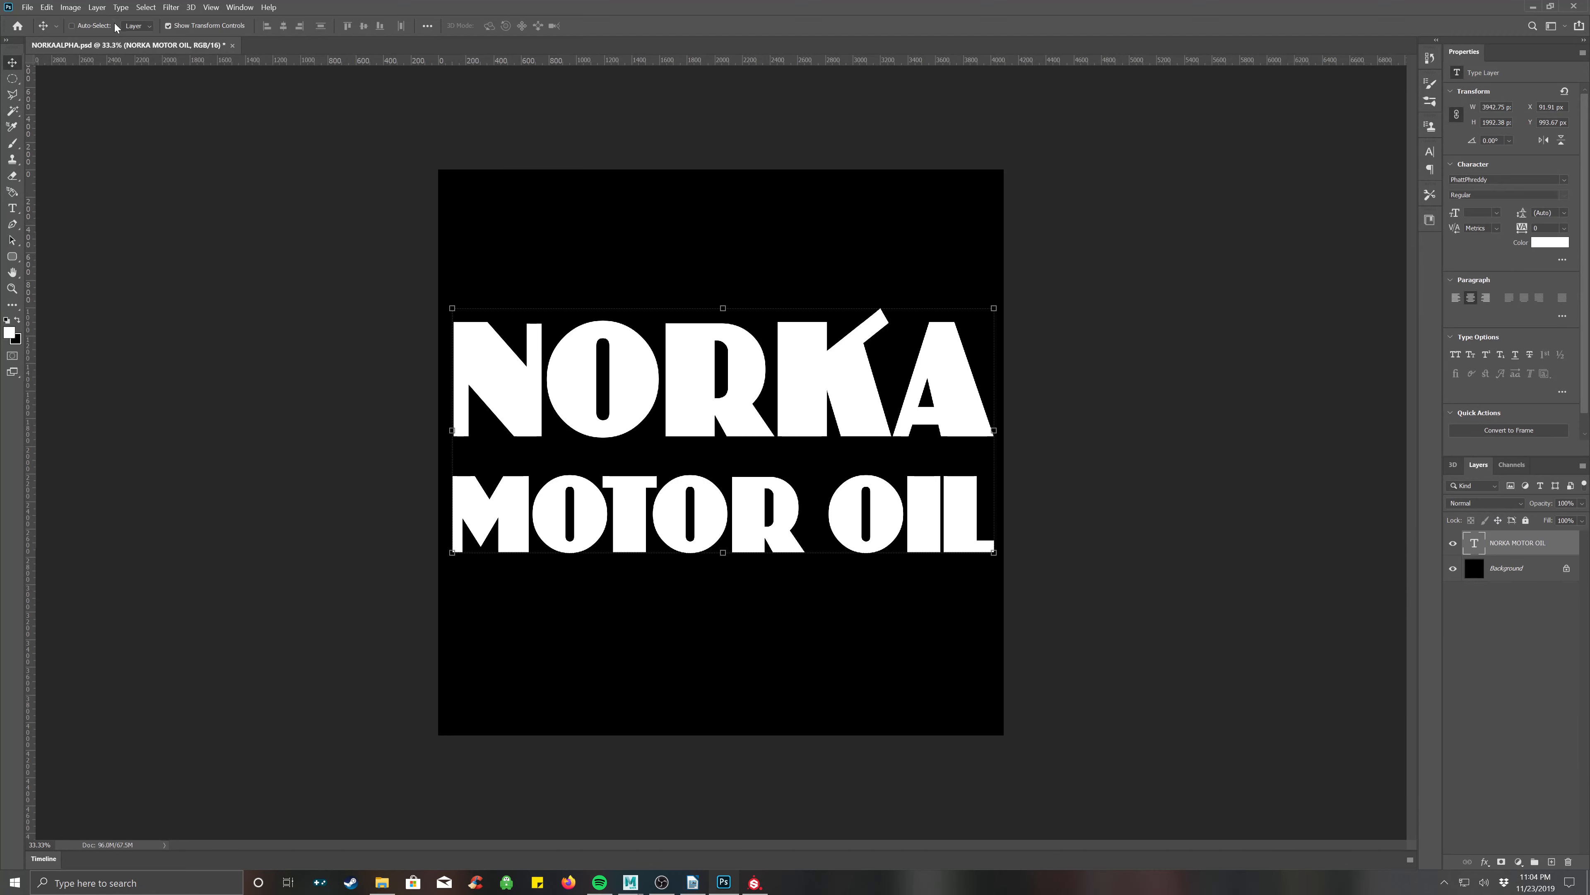
left_click(171, 8)
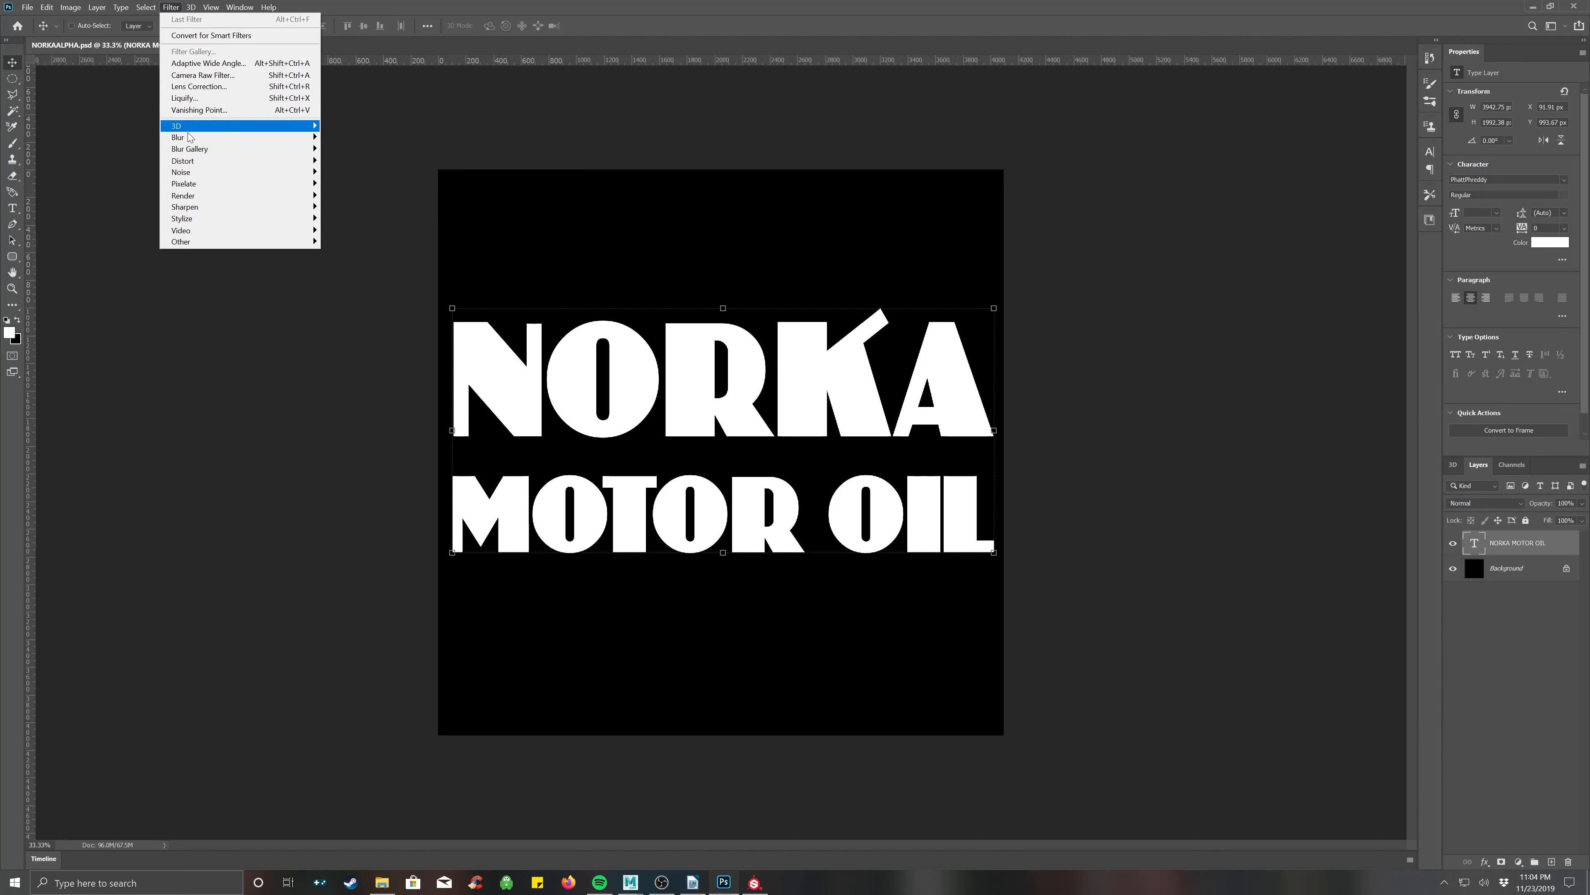
mouse_move(196, 127)
left_click(376, 138)
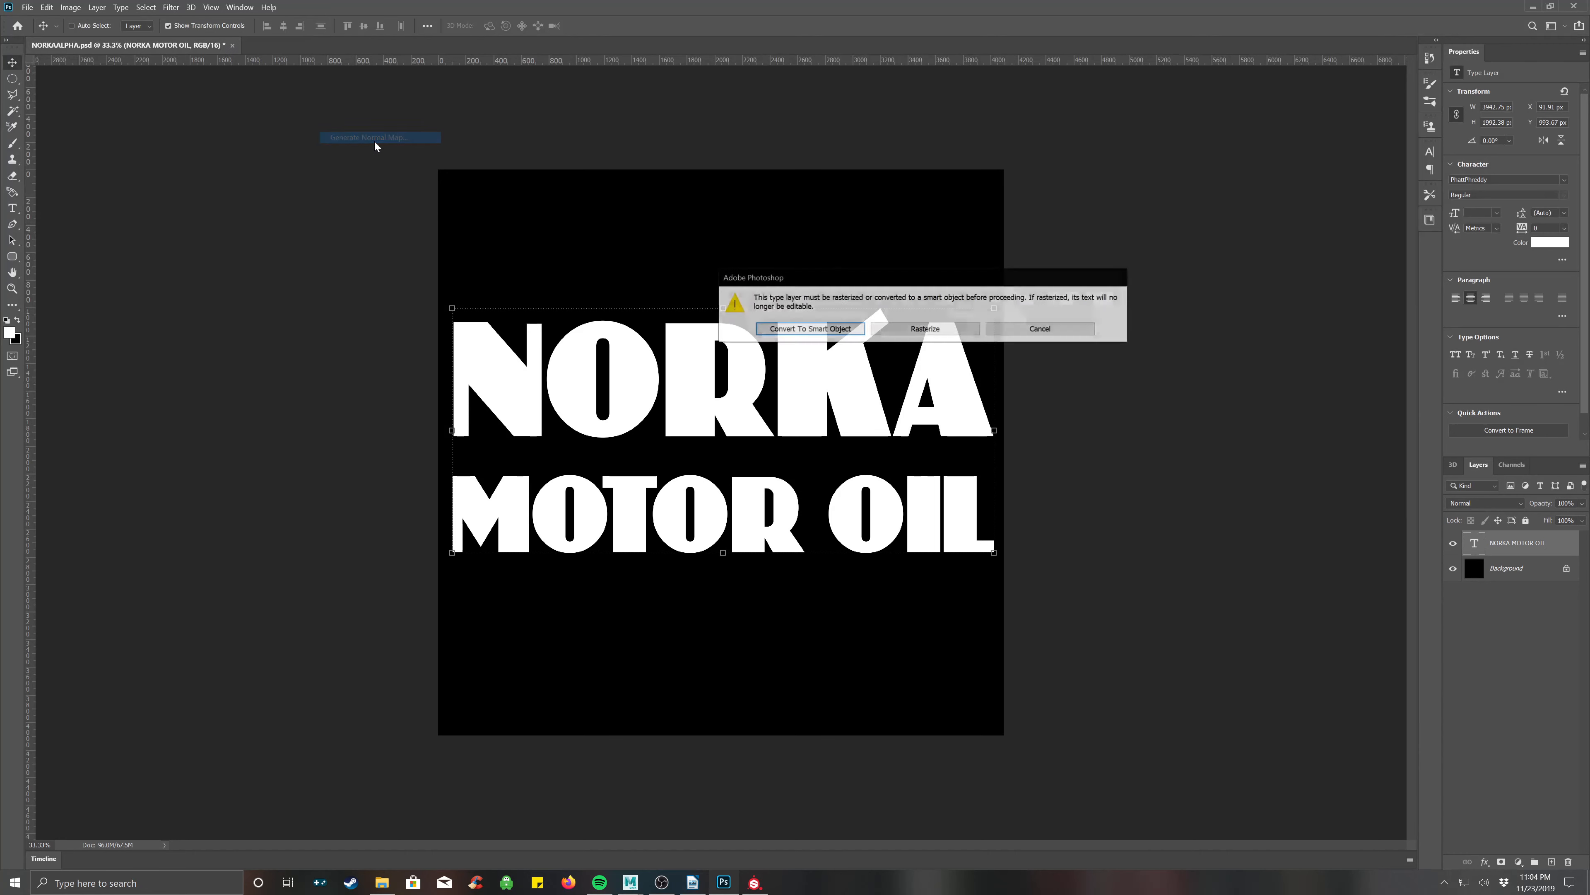
left_click(910, 331)
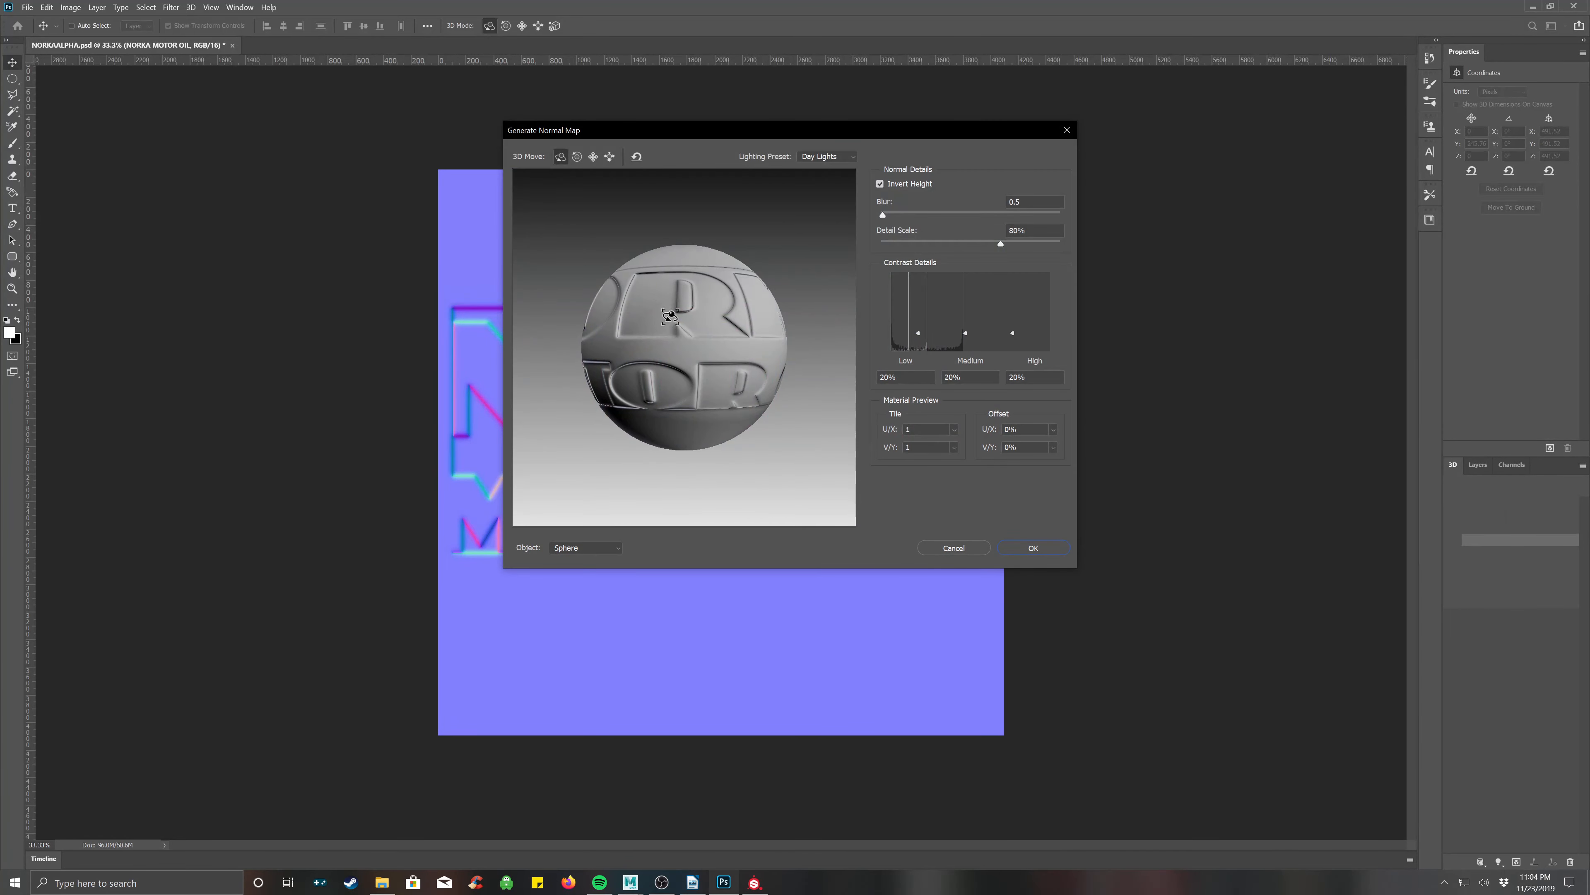
left_click(960, 548)
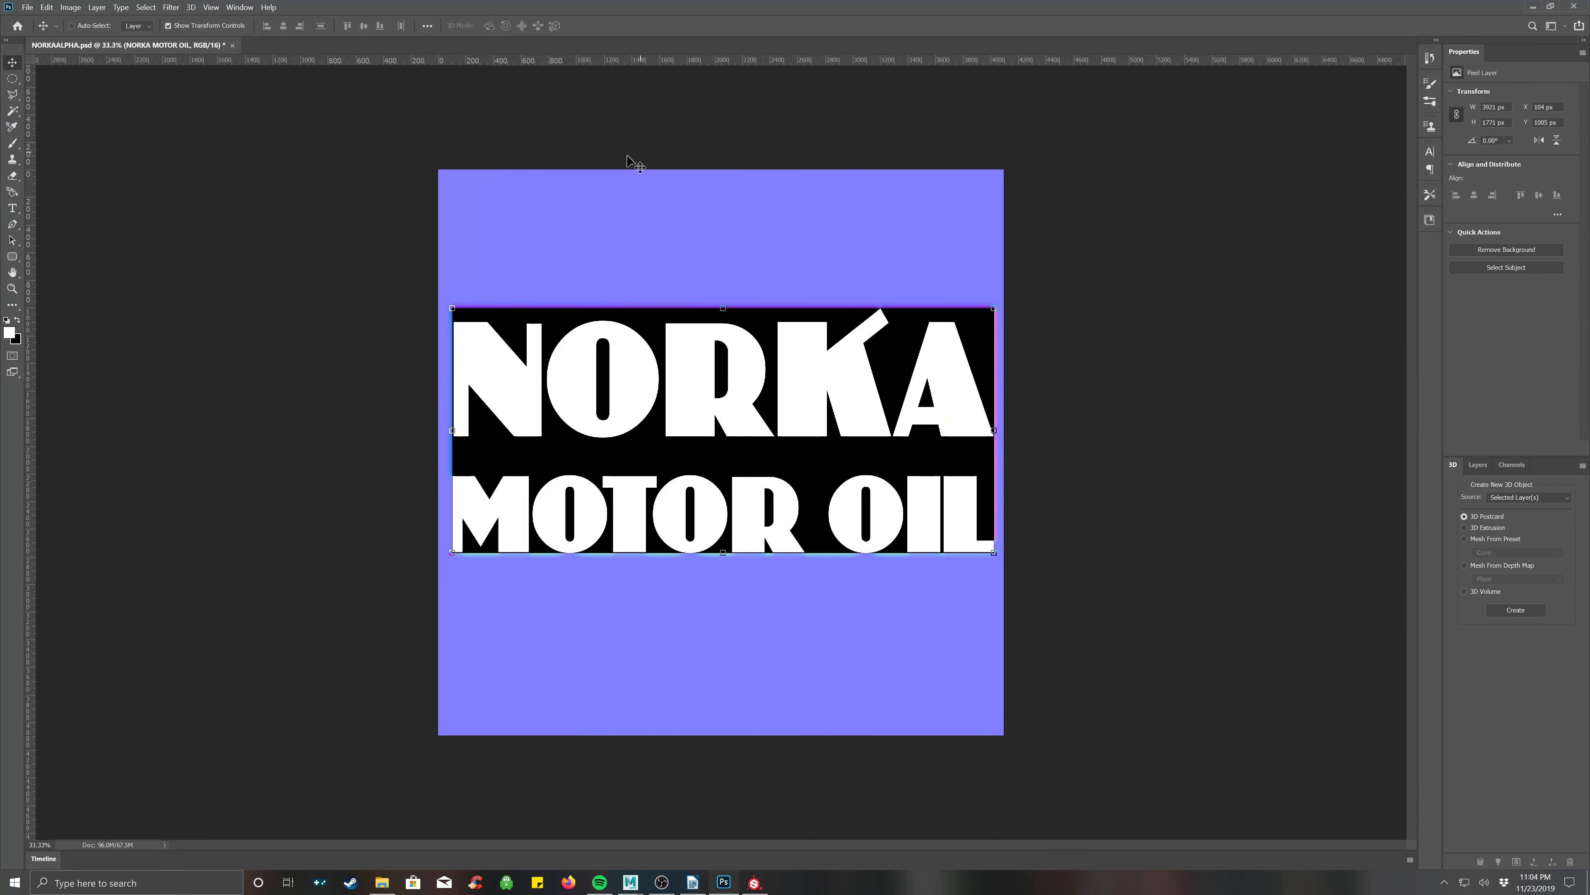
key("ctrl+z")
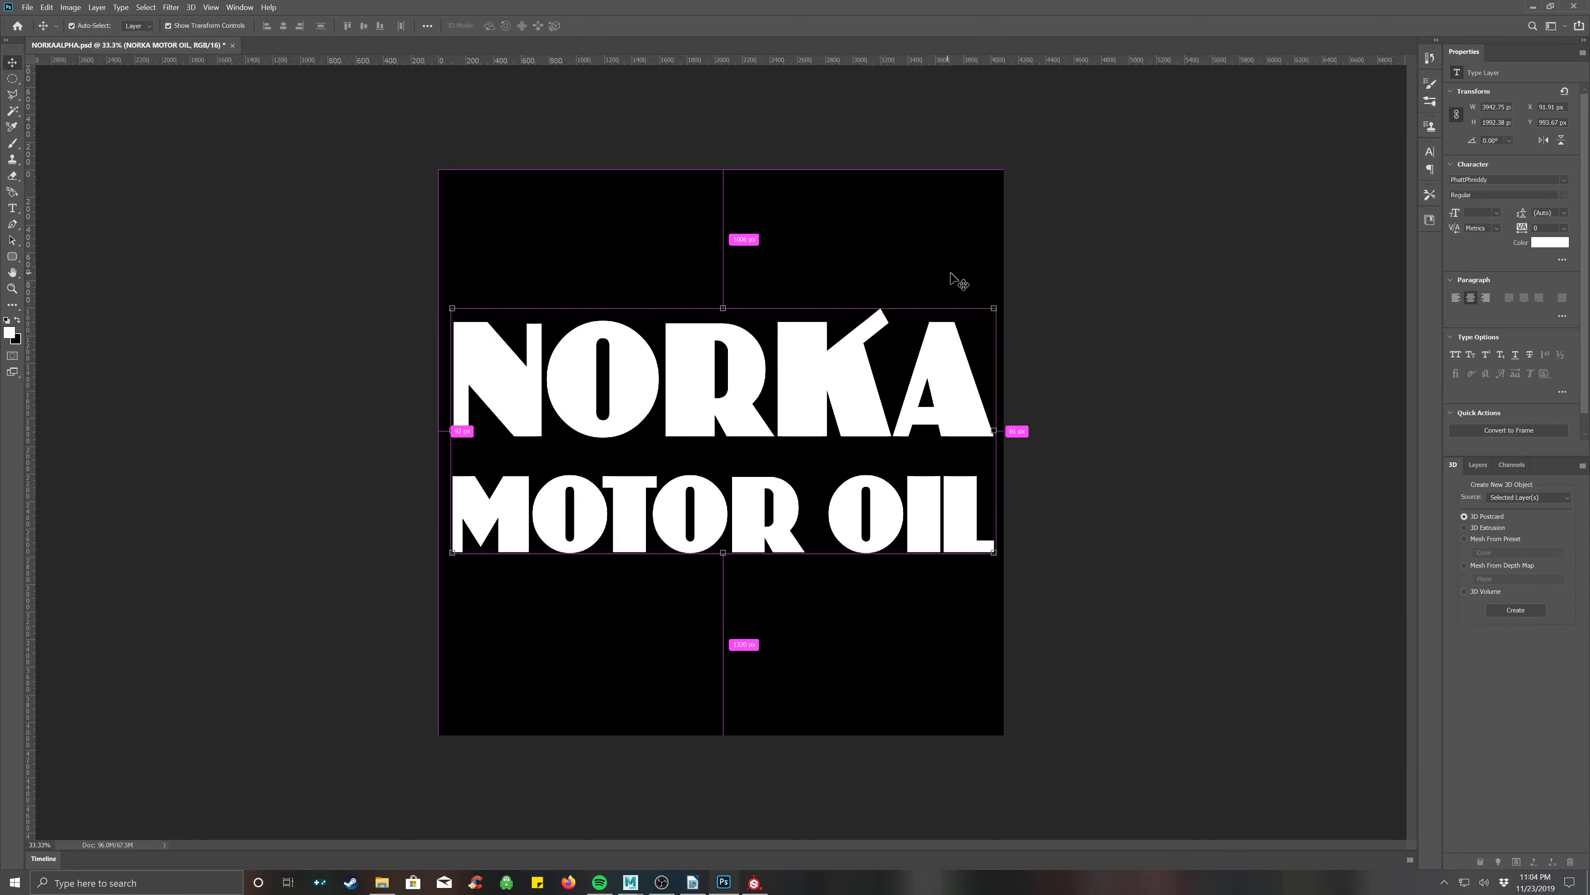
Reopen the recently used OilCanUVs.jpg from the desktop.
left_click(28, 7)
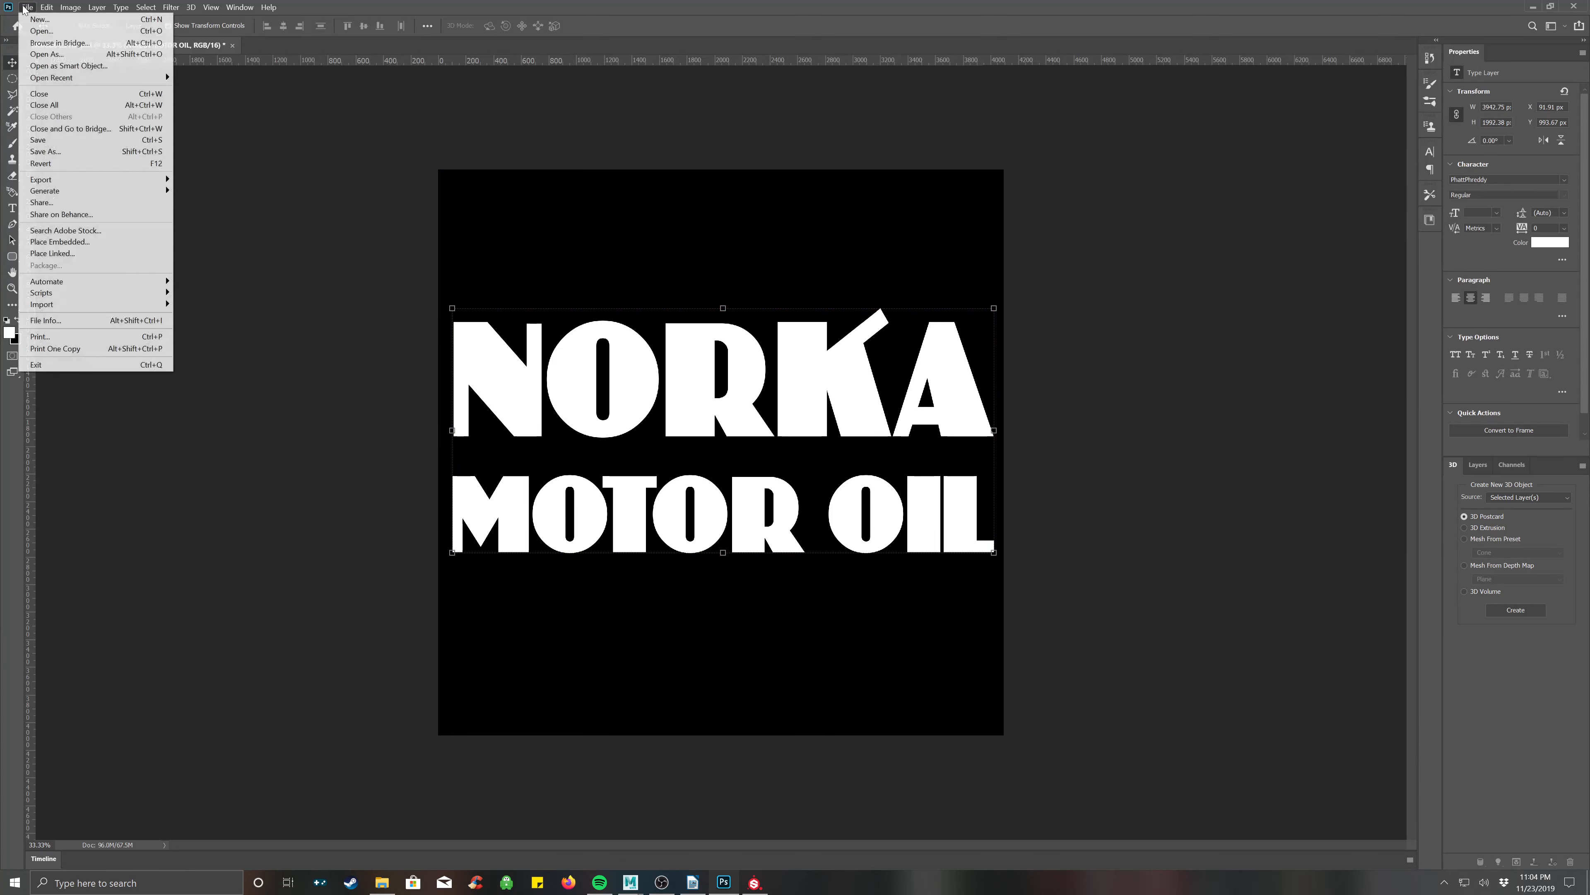
mouse_move(57, 78)
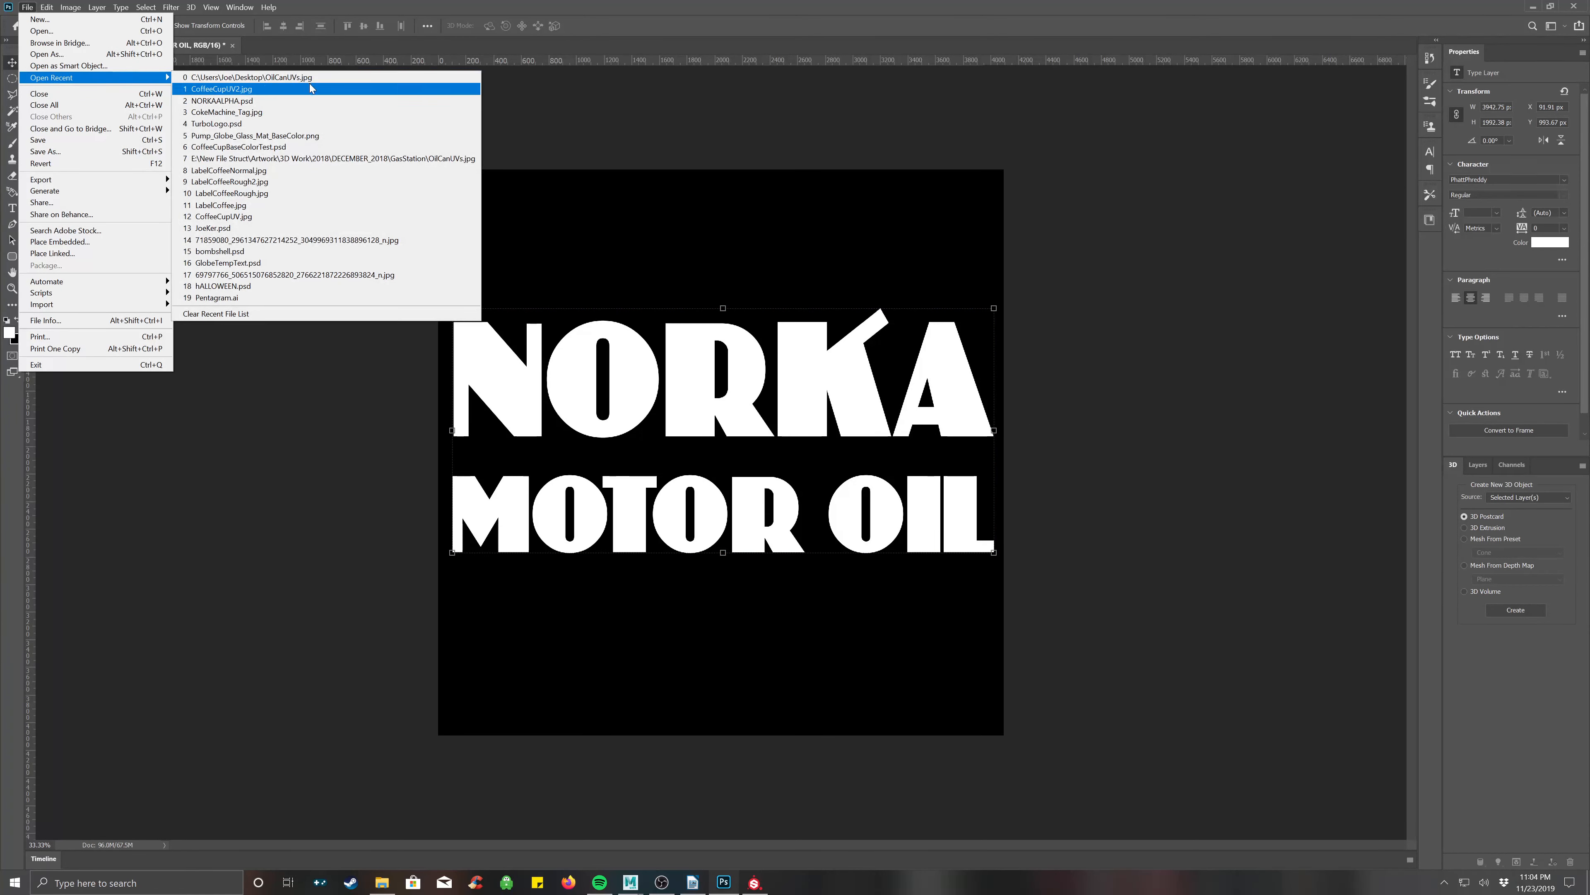
left_click(328, 79)
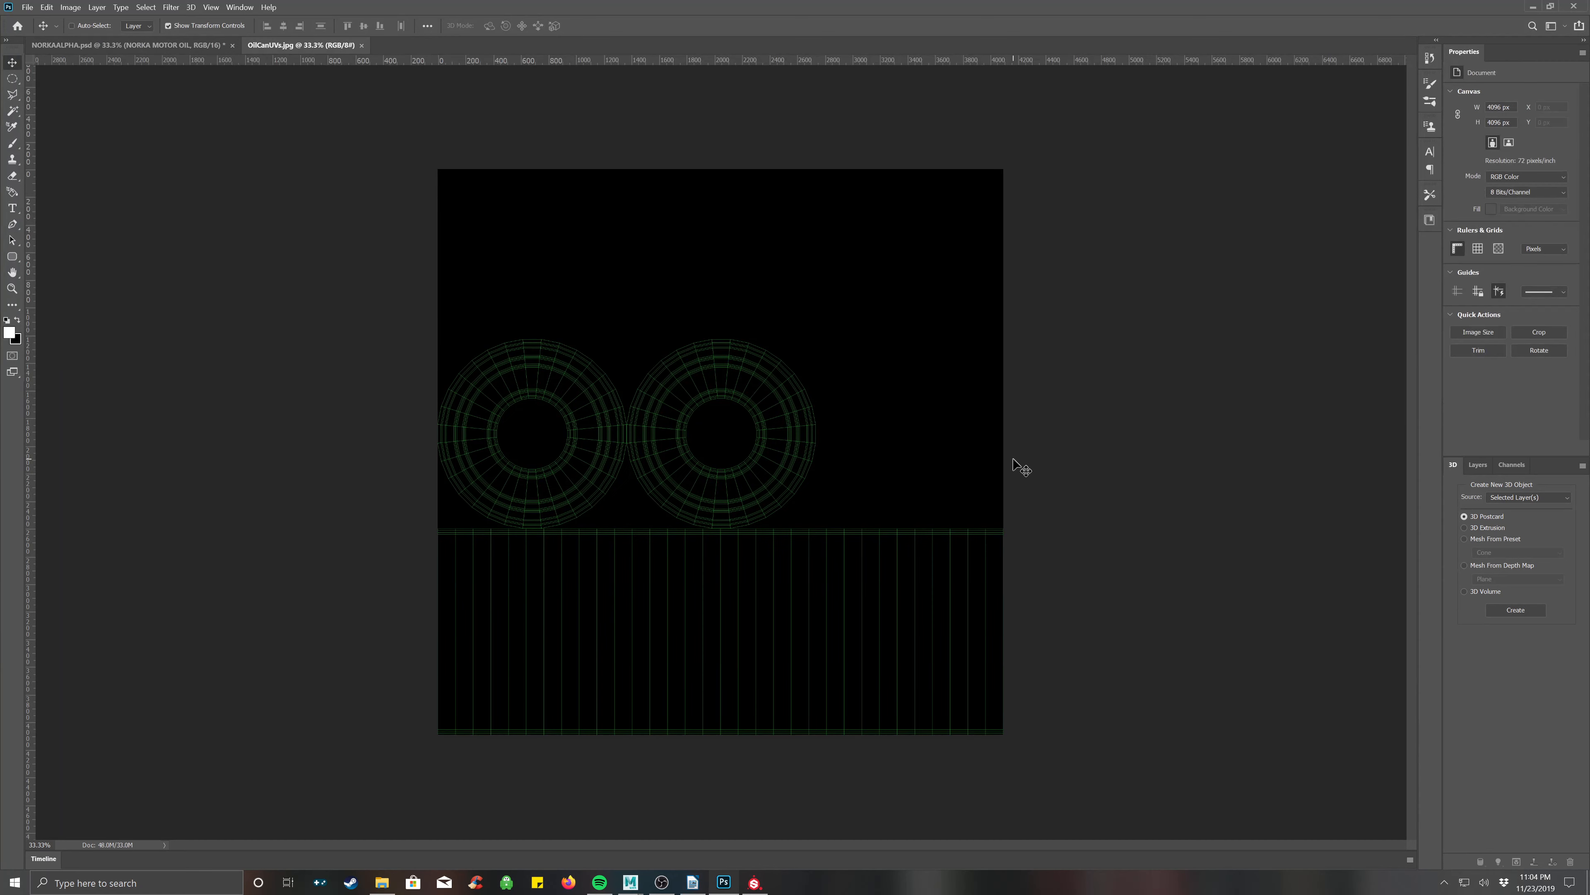
Show the document's layers and start a new line of text at the centre of the left UV circle.
left_click(1478, 464)
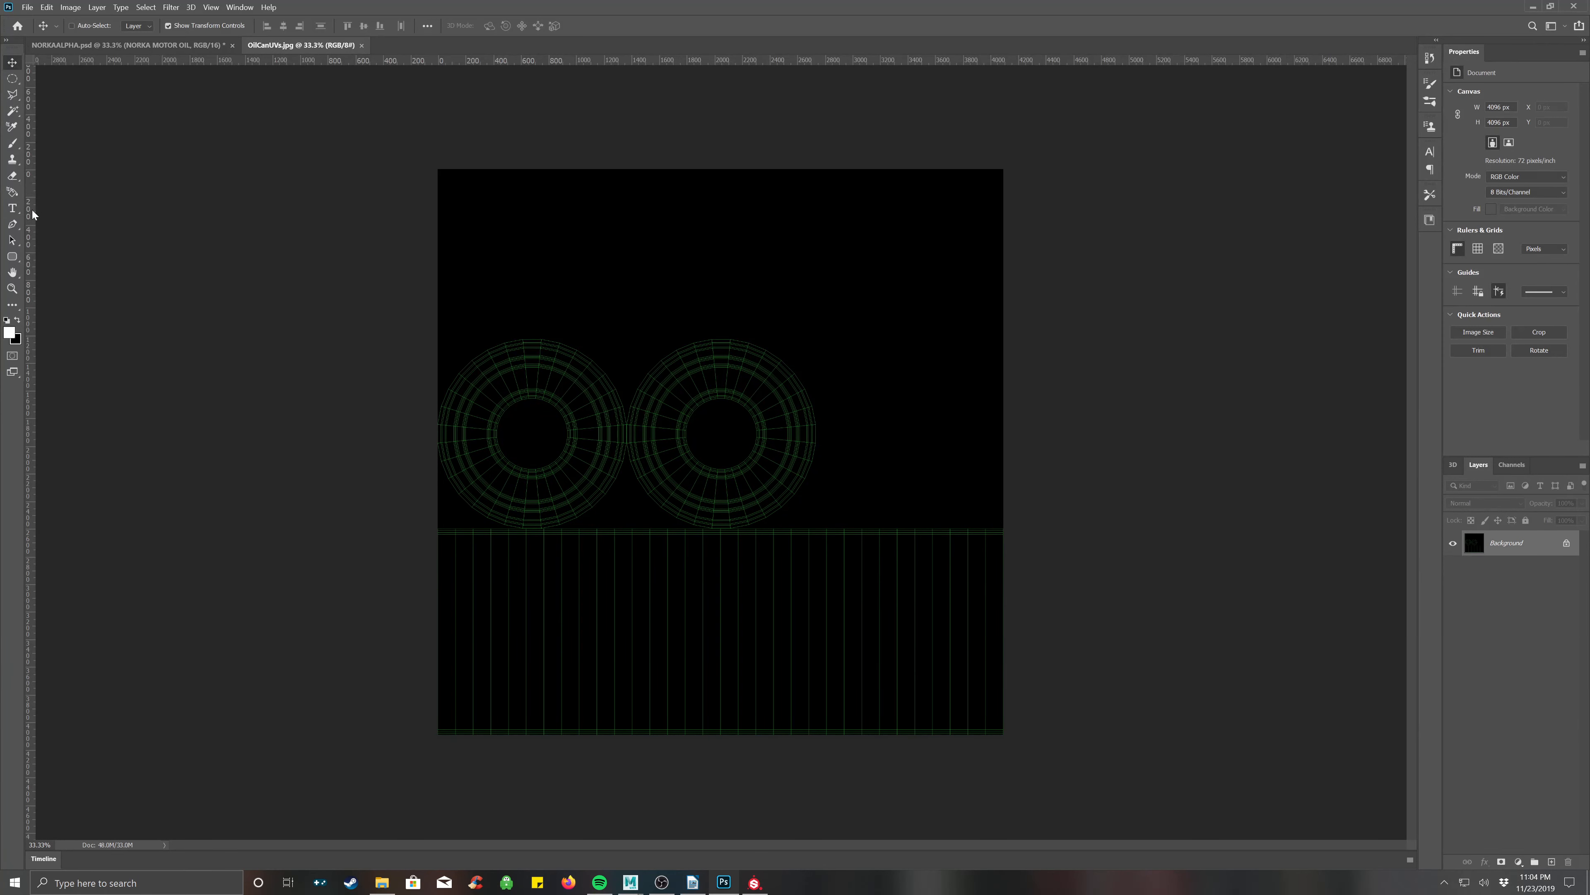
left_click(11, 208)
left_click(519, 444)
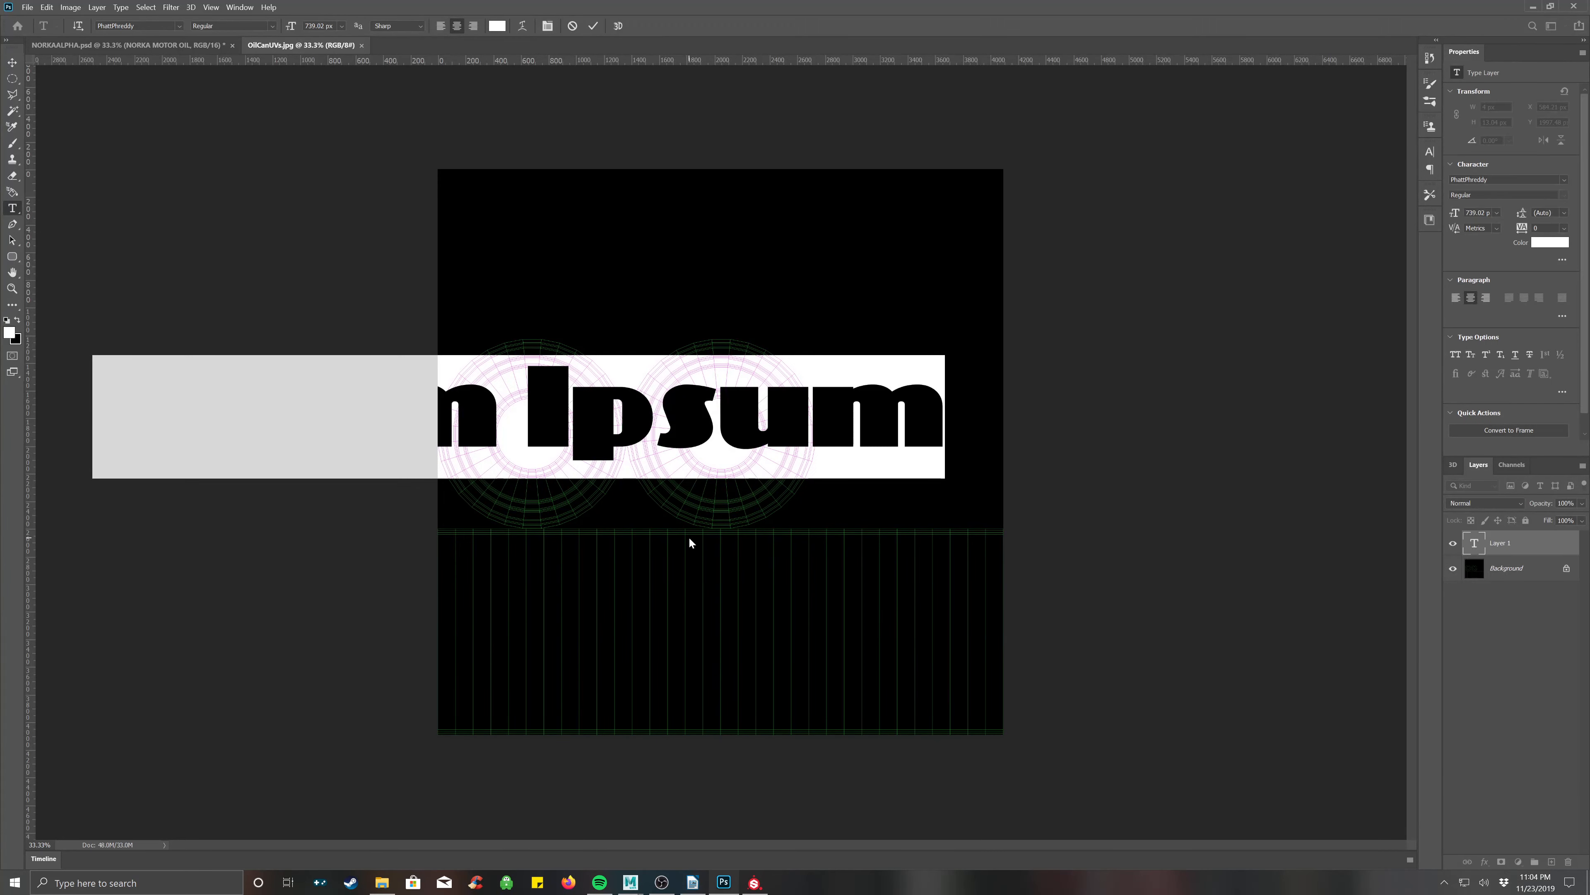
type("jm#dpro")
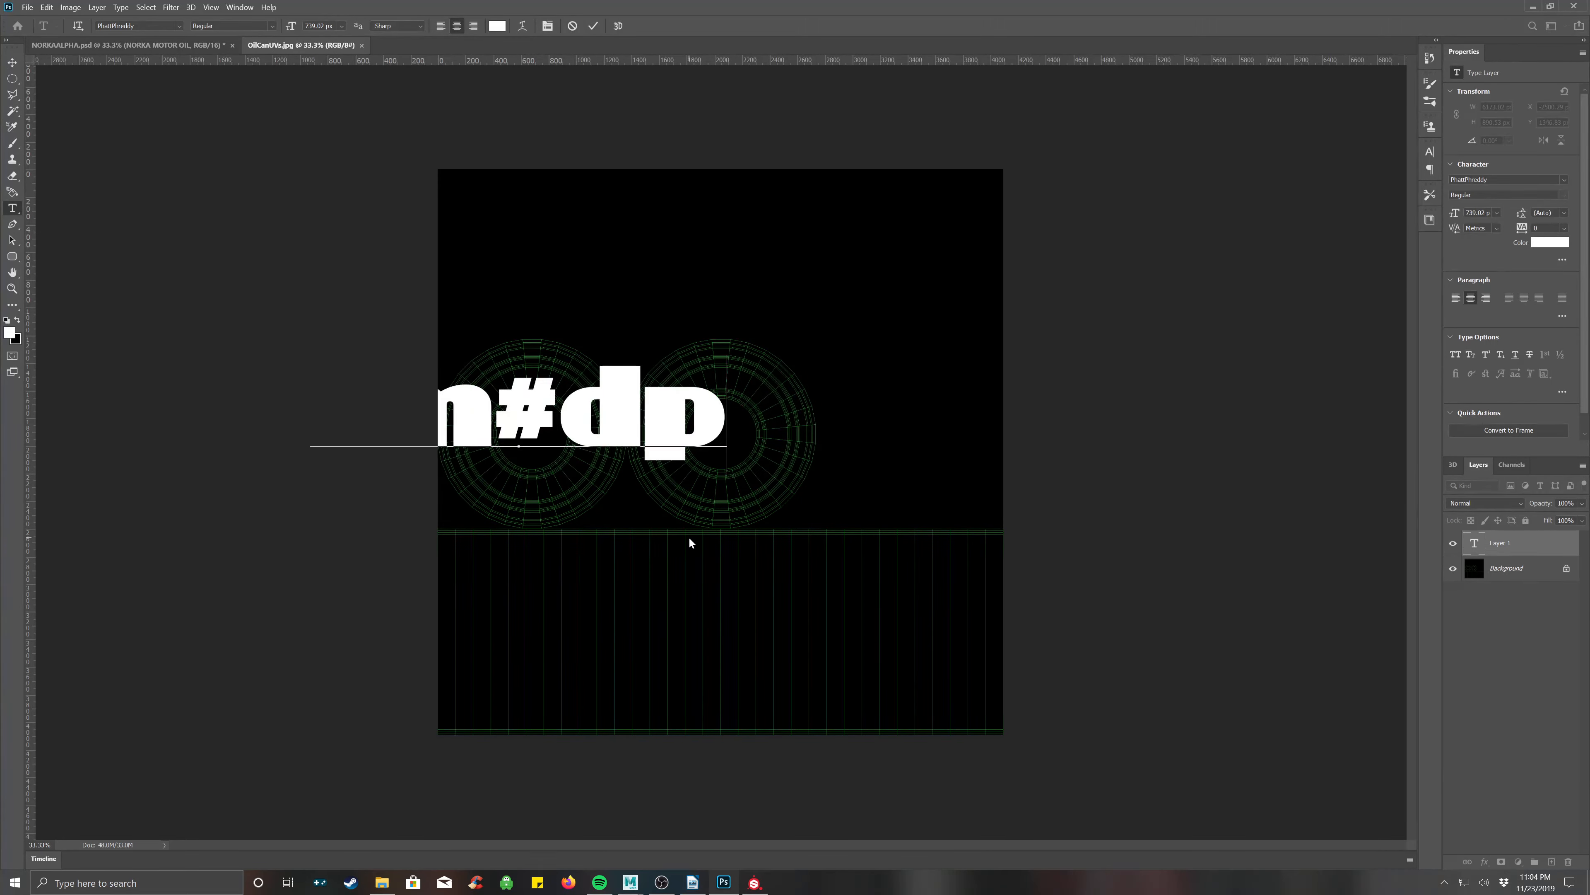
key("BackSpace")
key("BackSpace")
key("BackSpace")
key("BackSpace")
key("BackSpace")
key("BackSpace")
key("BackSpace")
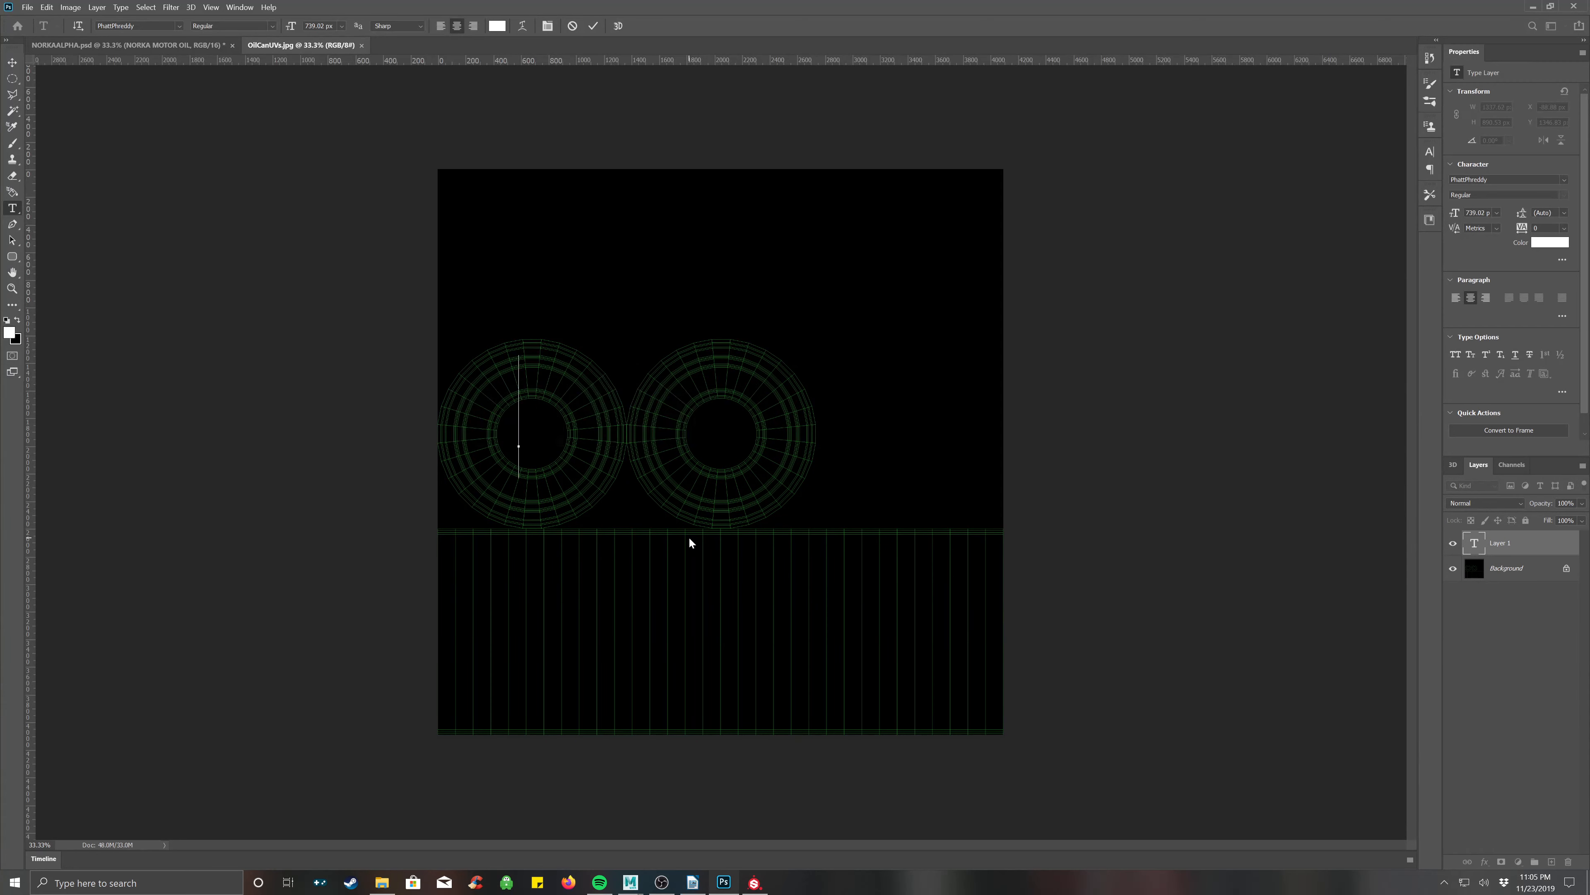
Enter the text JM3DPRO in white capitals and commit it.
type("jm#dpro")
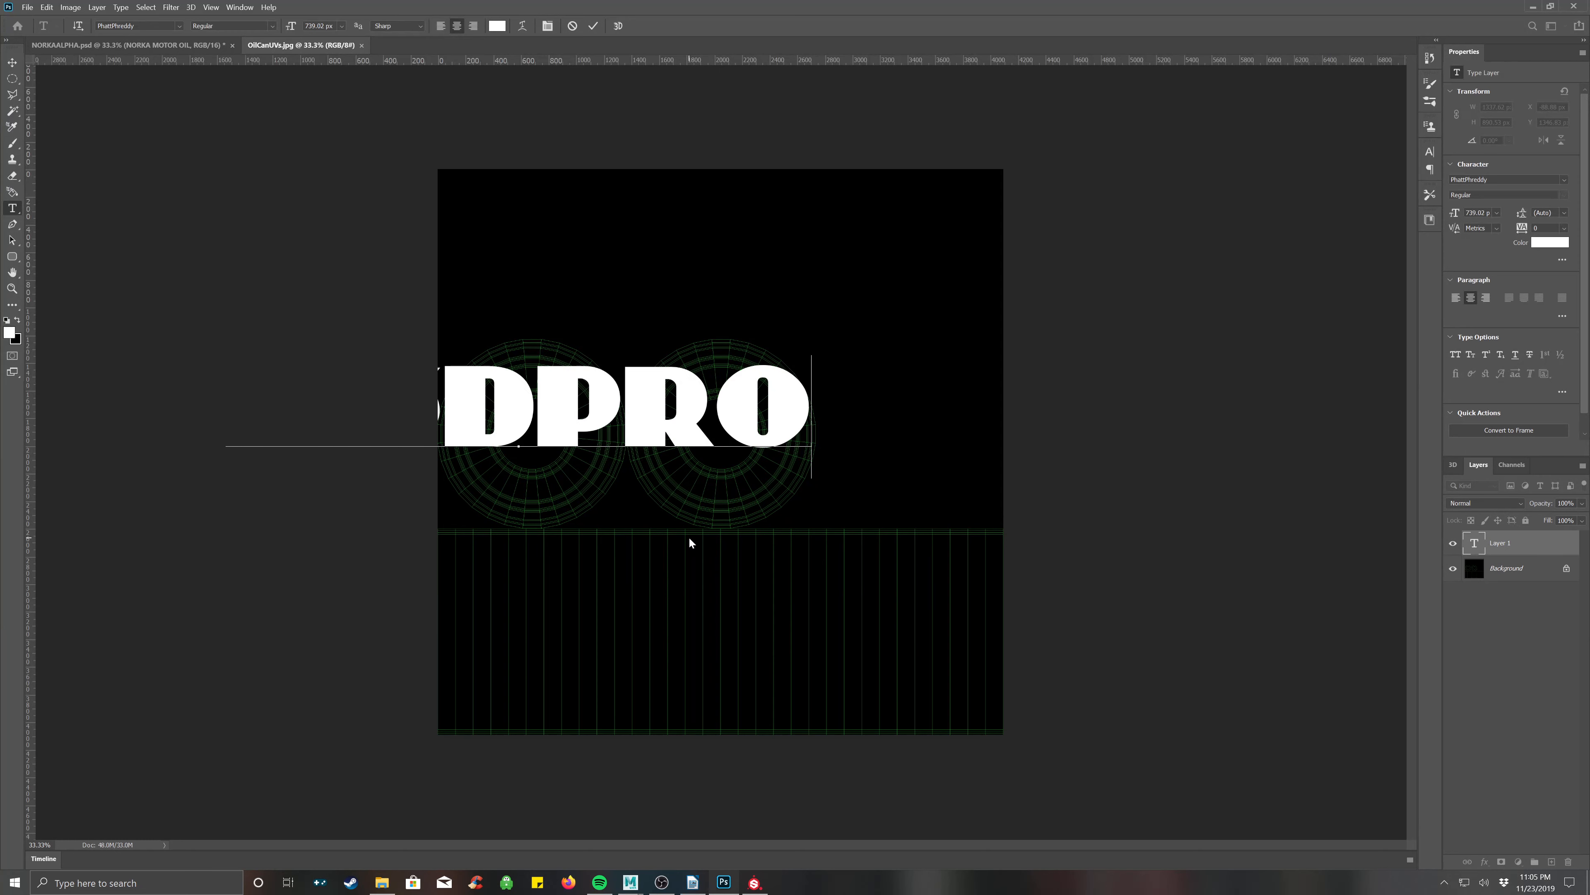
key("ctrl+Return")
key("v")
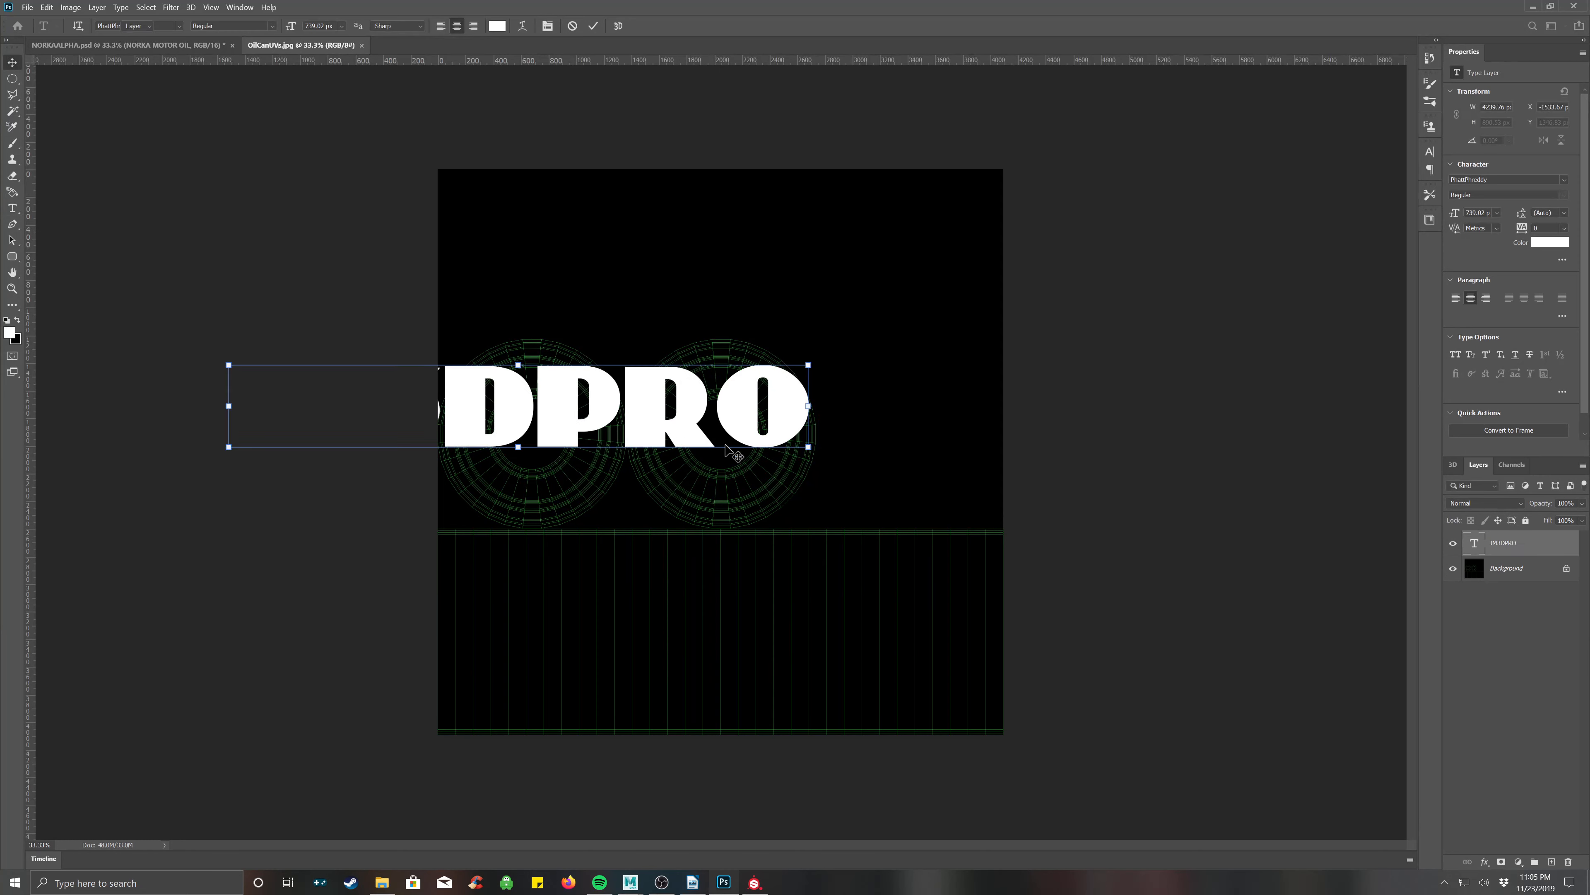
Scale the JM3DPRO text to about 372 × 78 px inside the left UV circle and duplicate it into the centre of the right circle.
key("ctrl+t")
left_click_drag(810, 366, 545, 439)
key("Return")
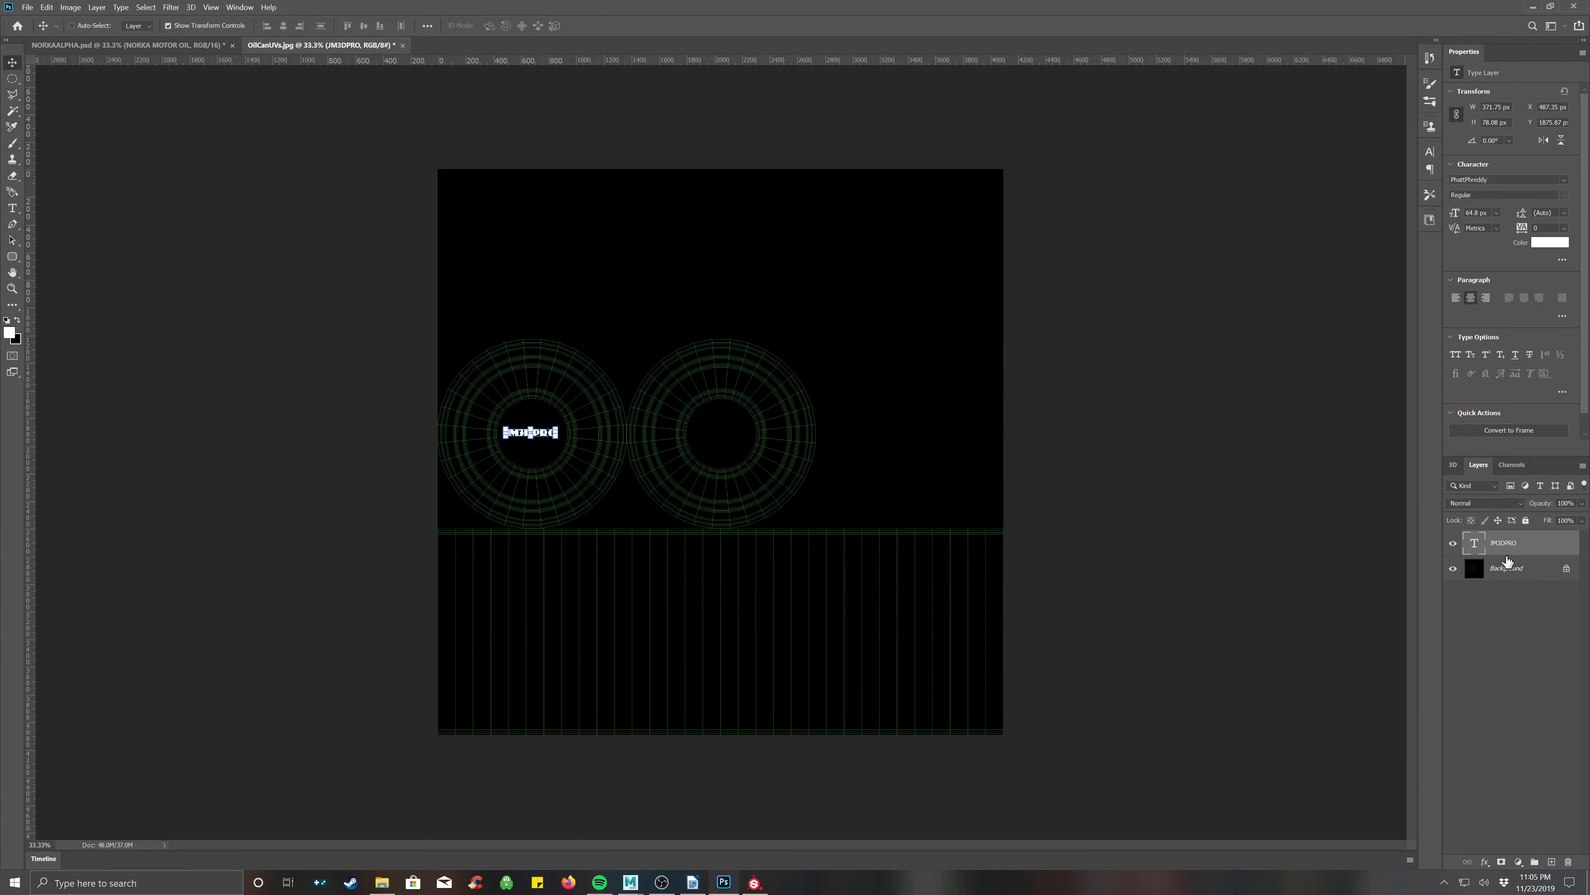
left_click_drag(1480, 544, 1552, 861)
left_click_drag(522, 434, 708, 437)
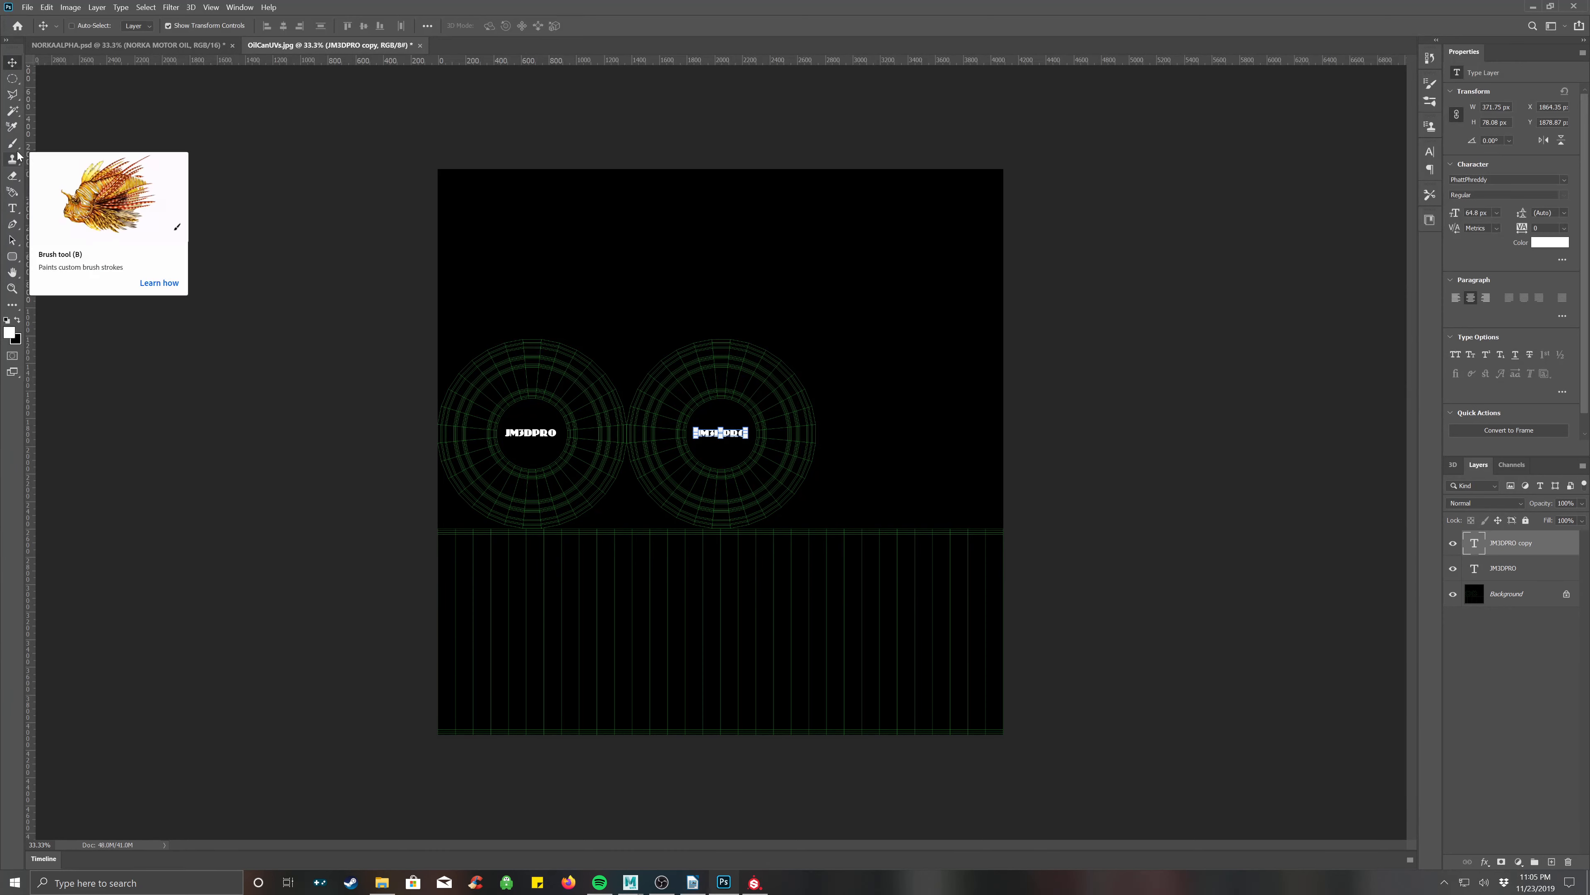
Add a new empty layer directly above the Background layer.
left_click(11, 80)
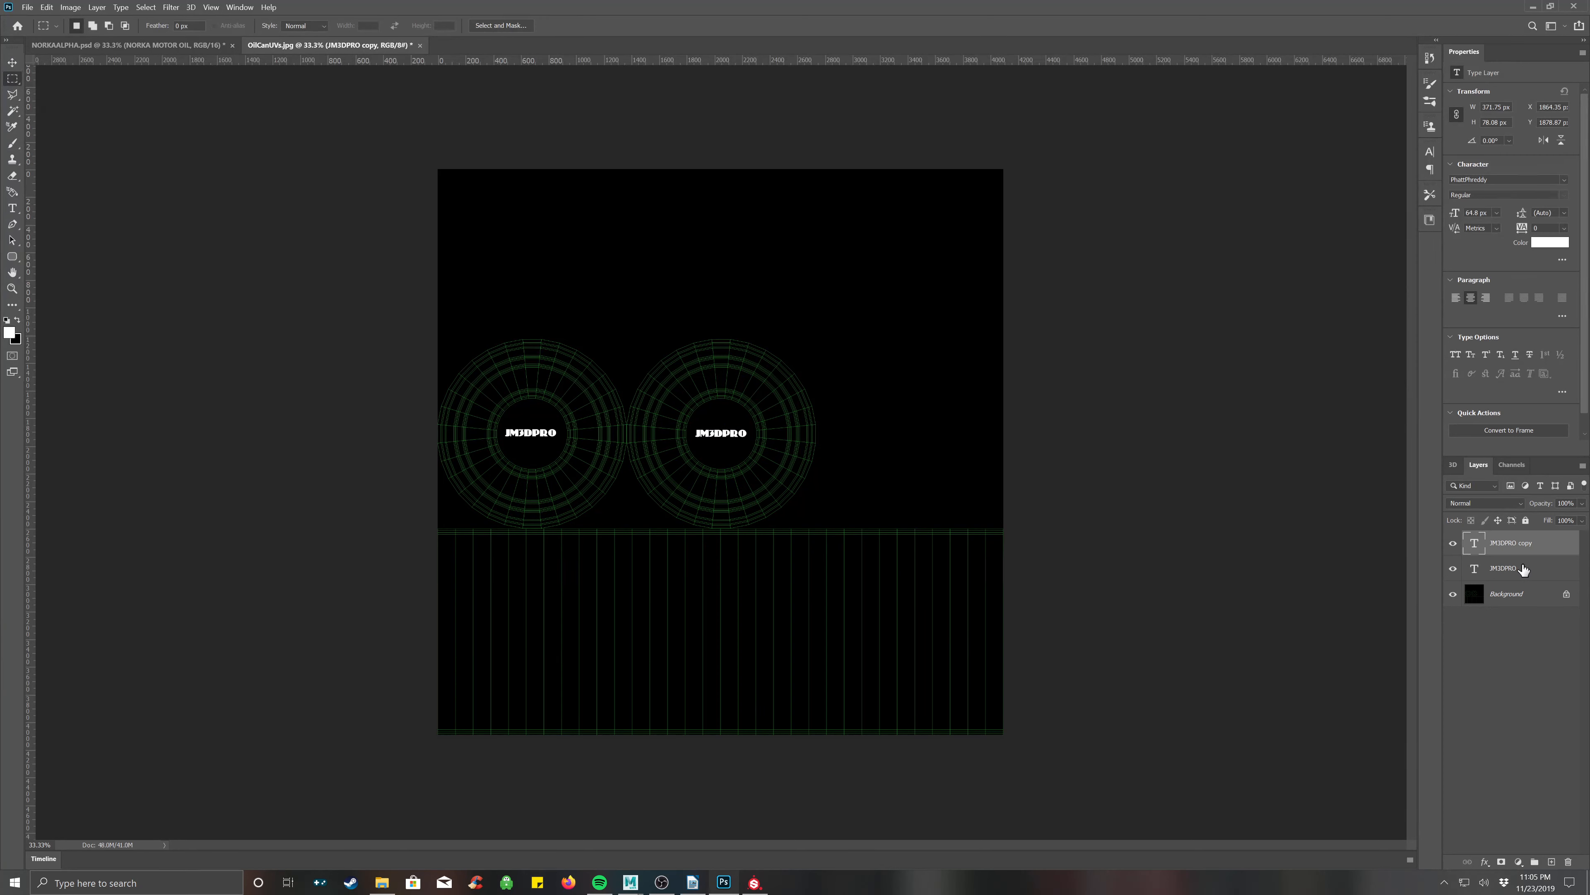
left_click(1523, 601)
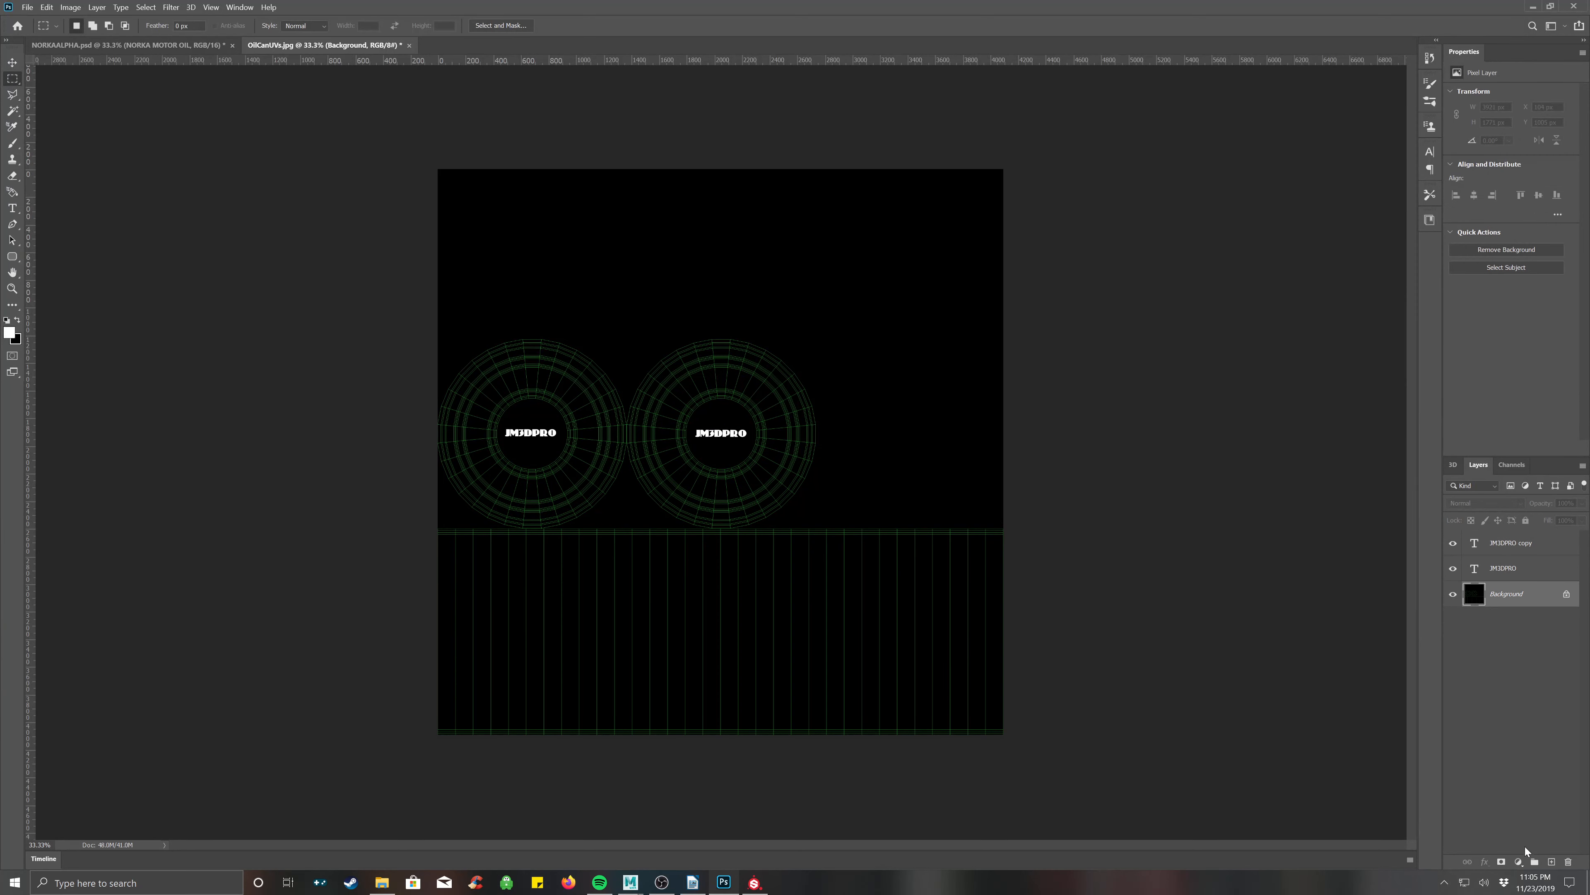
left_click(1551, 863)
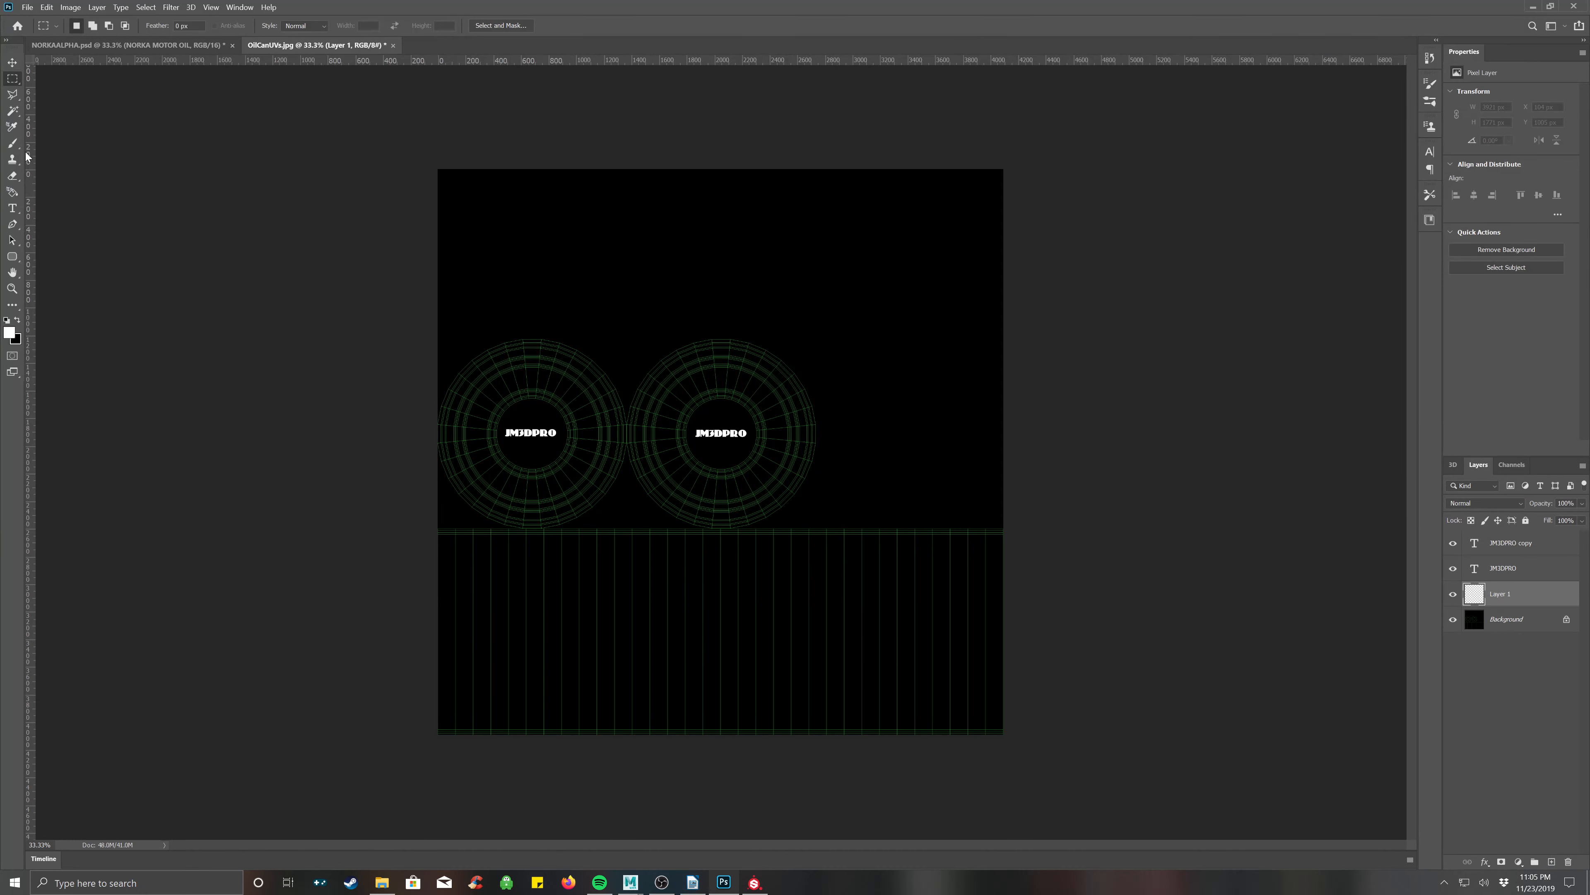
Fill a full-width rectangular selection about 4096 × 16 px along the upper edge of the lower UV strip with white.
left_click(12, 142)
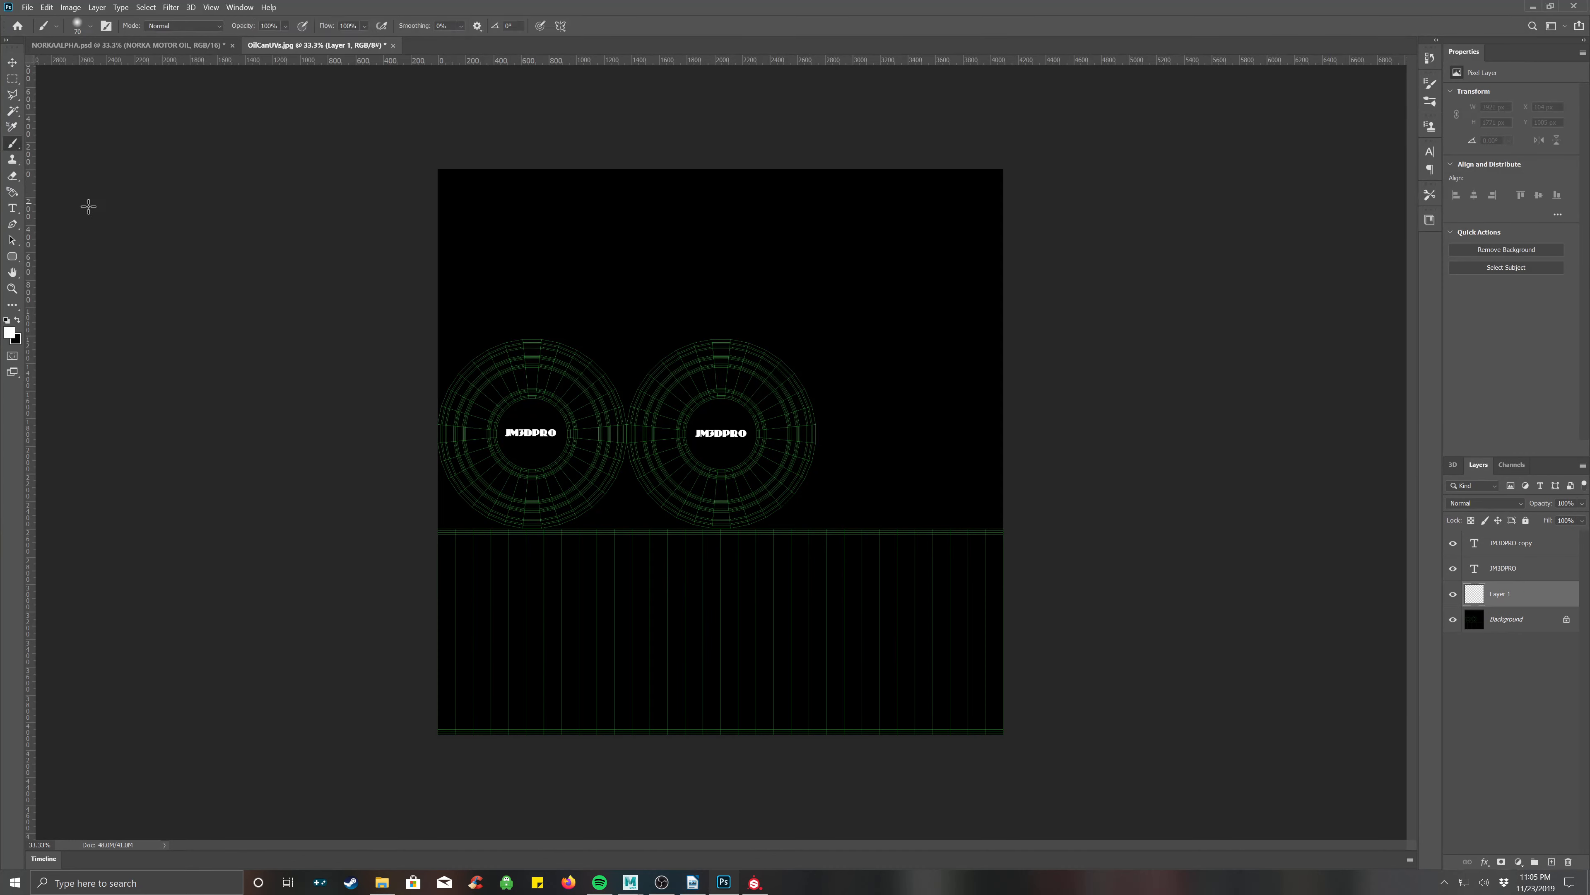
left_click(12, 78)
left_click_drag(437, 538, 1016, 541)
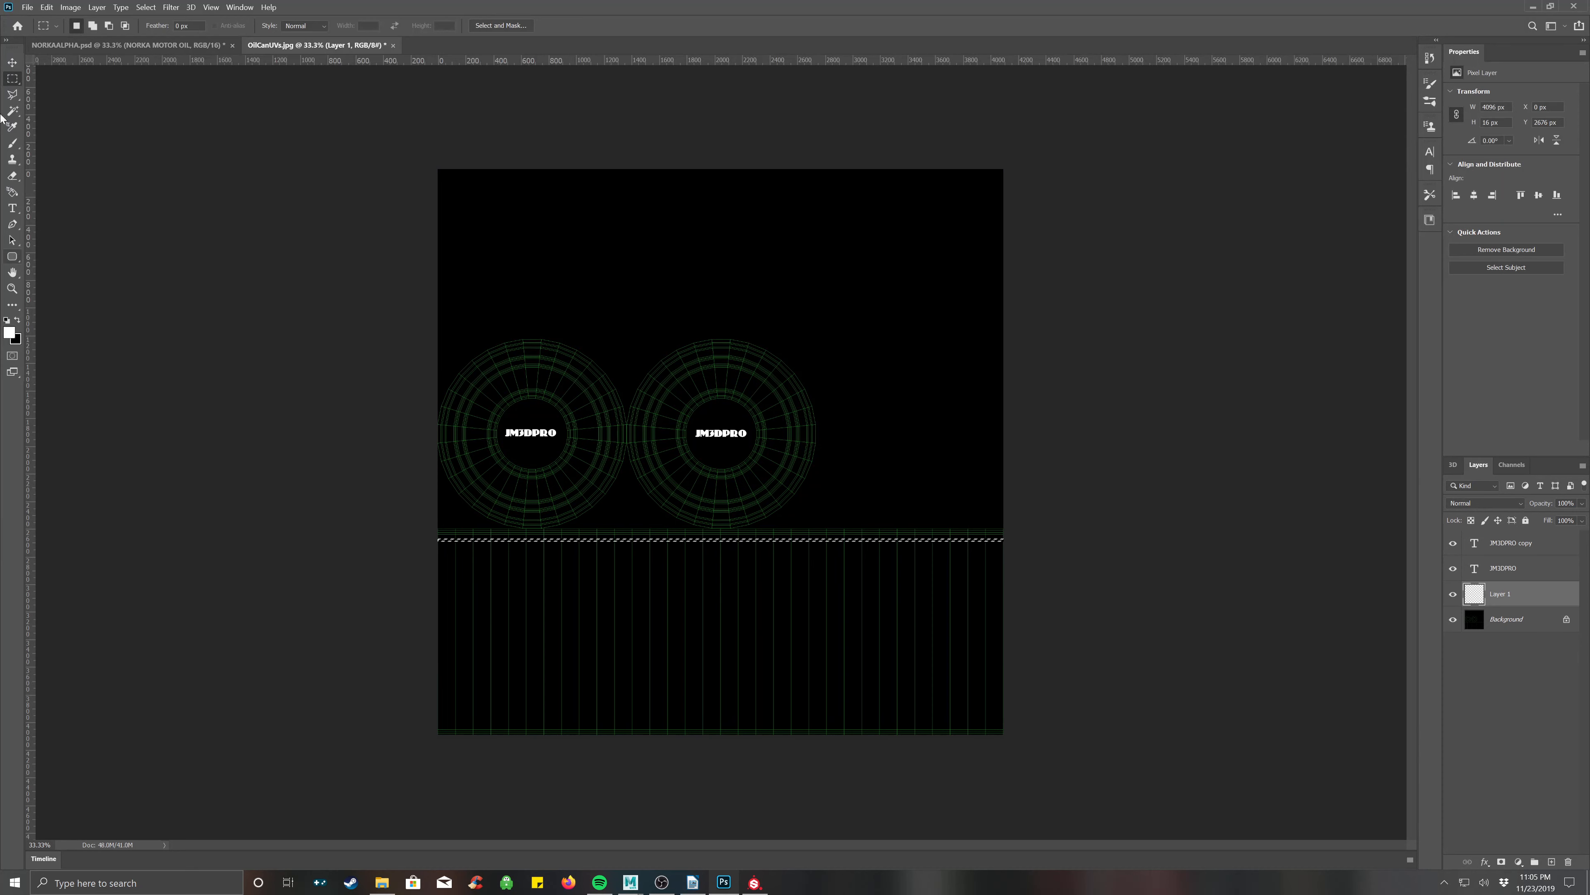
left_click(72, 8)
mouse_move(47, 8)
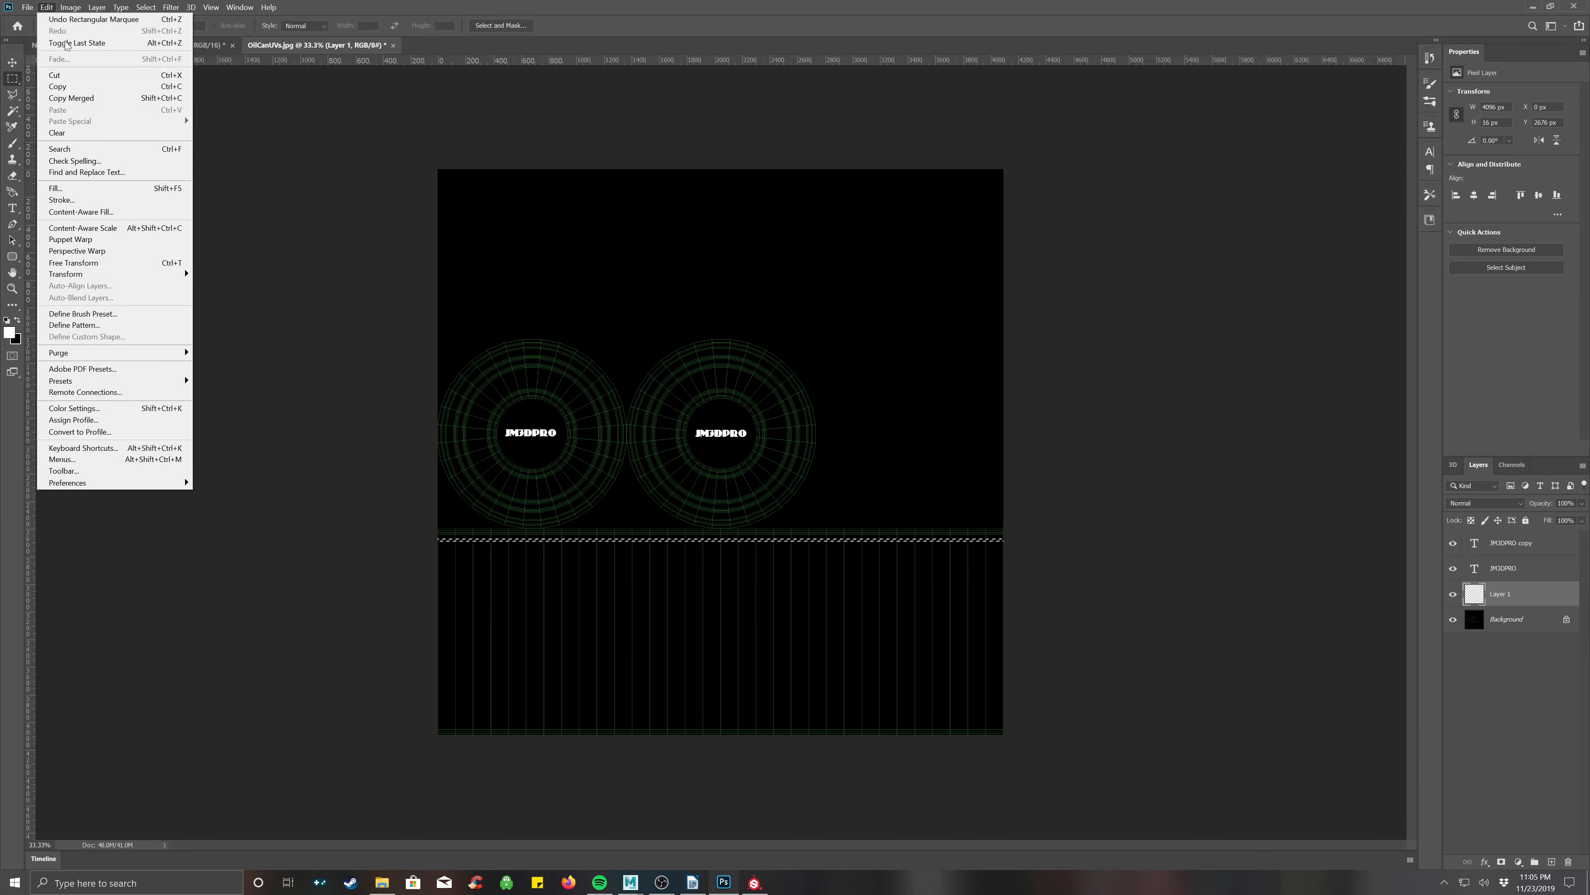
left_click(93, 188)
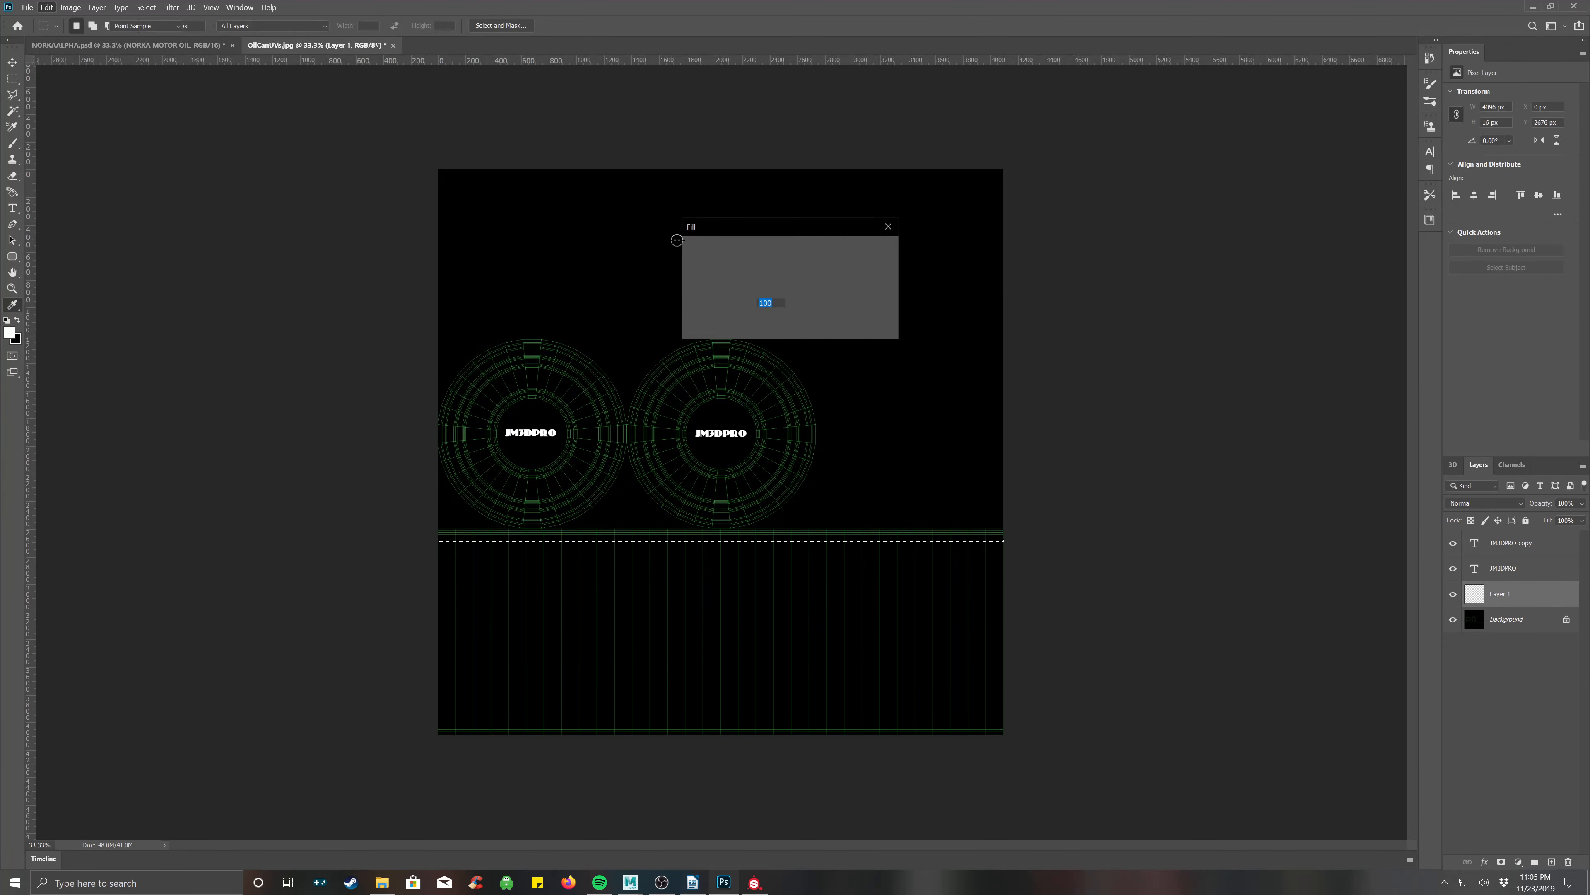
left_click(795, 250)
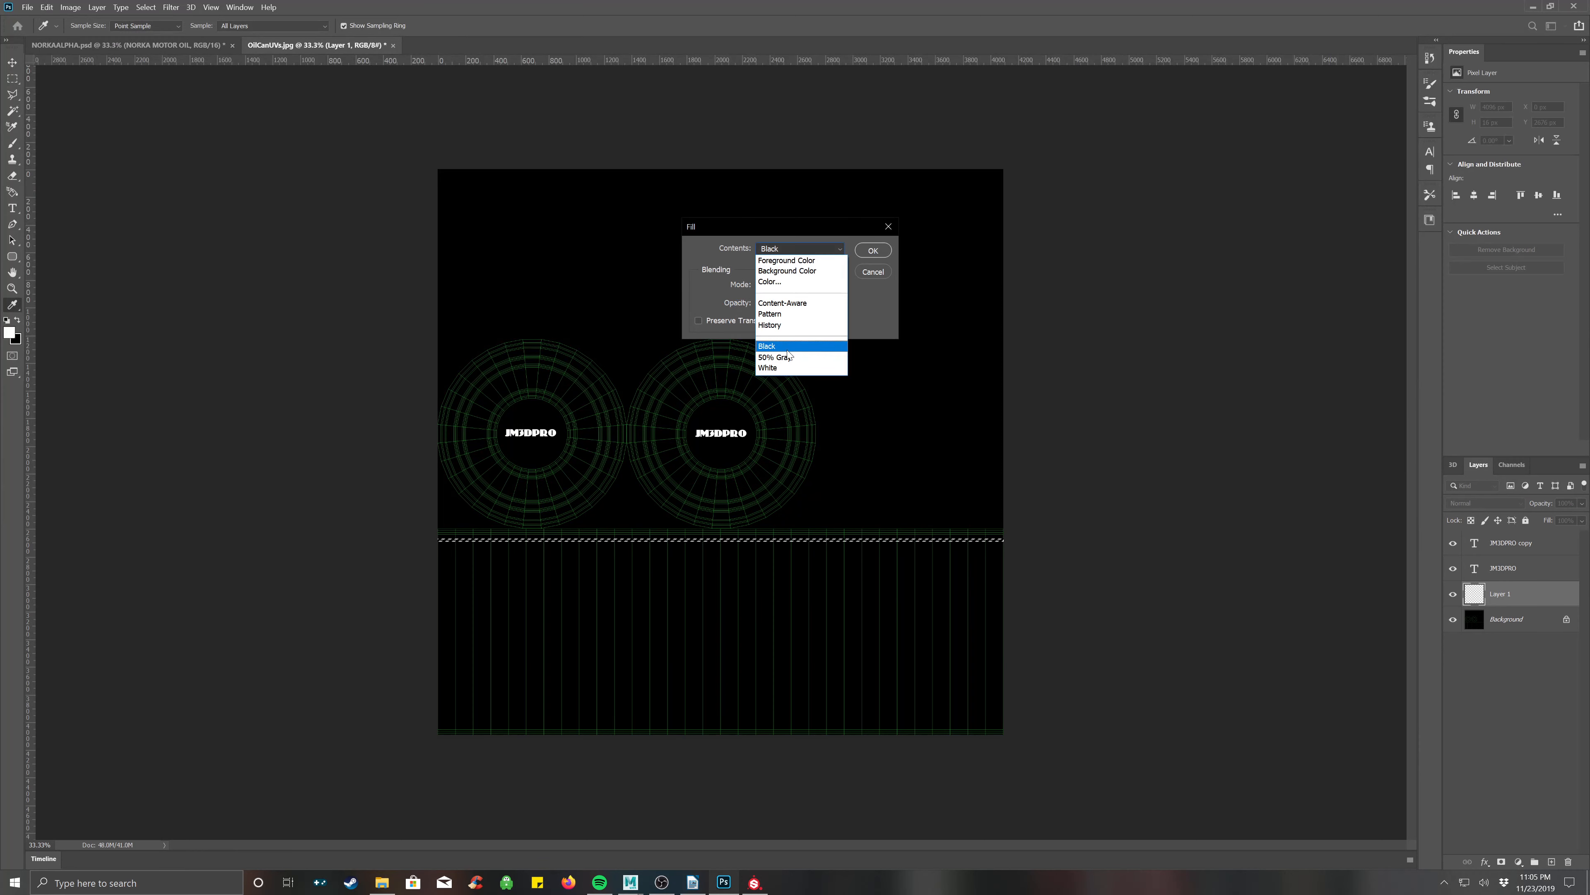
left_click(776, 368)
left_click(873, 251)
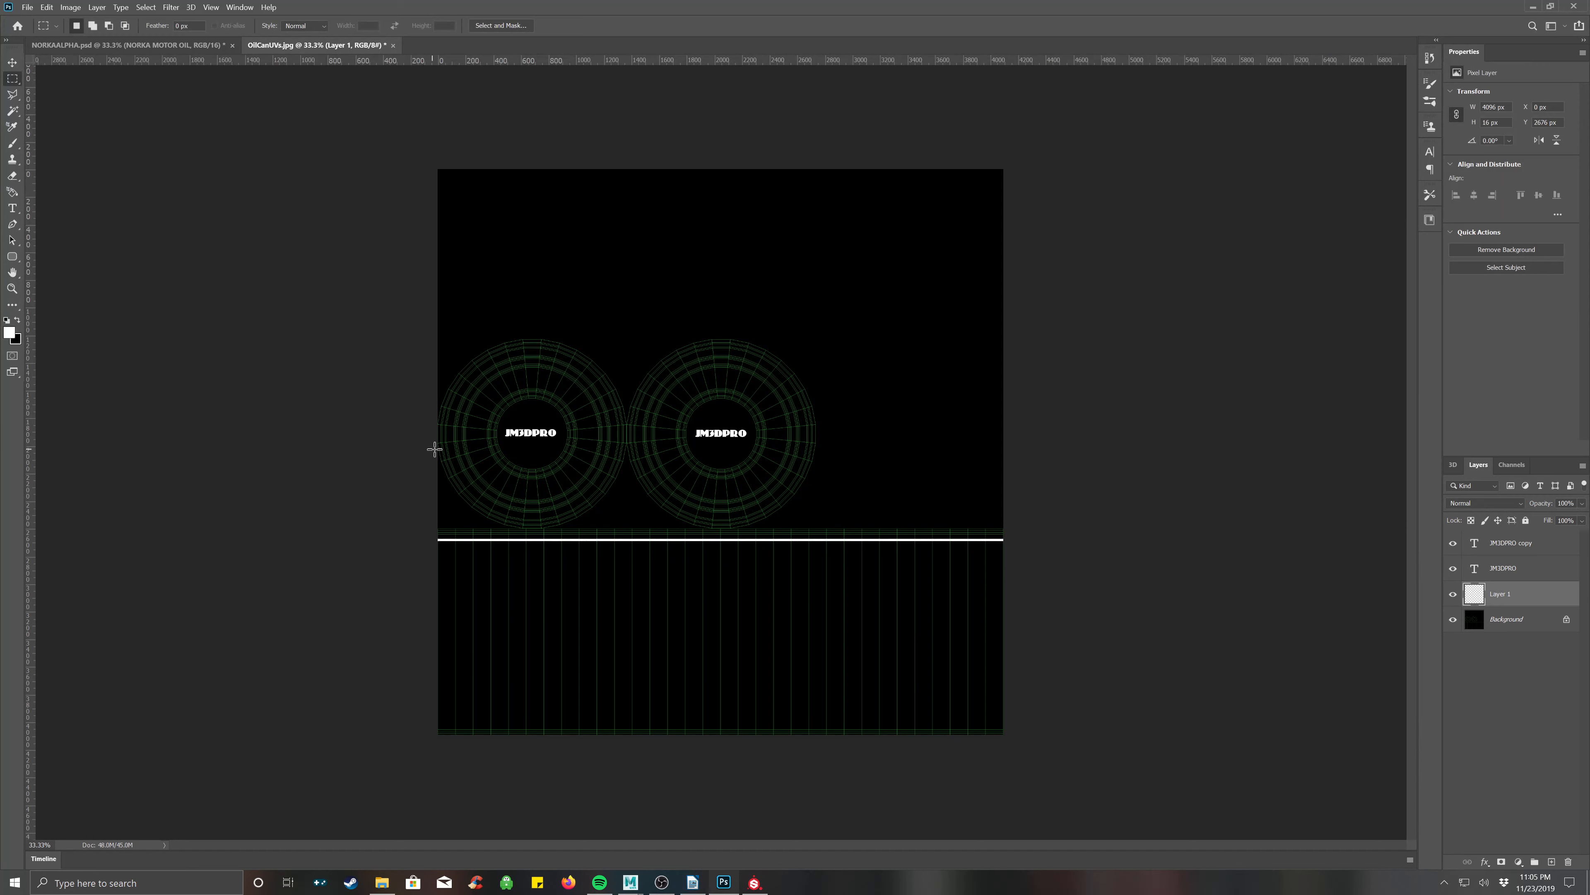
Duplicate the white stripe twice just below the original to make three closely spaced parallel stripes.
key("v")
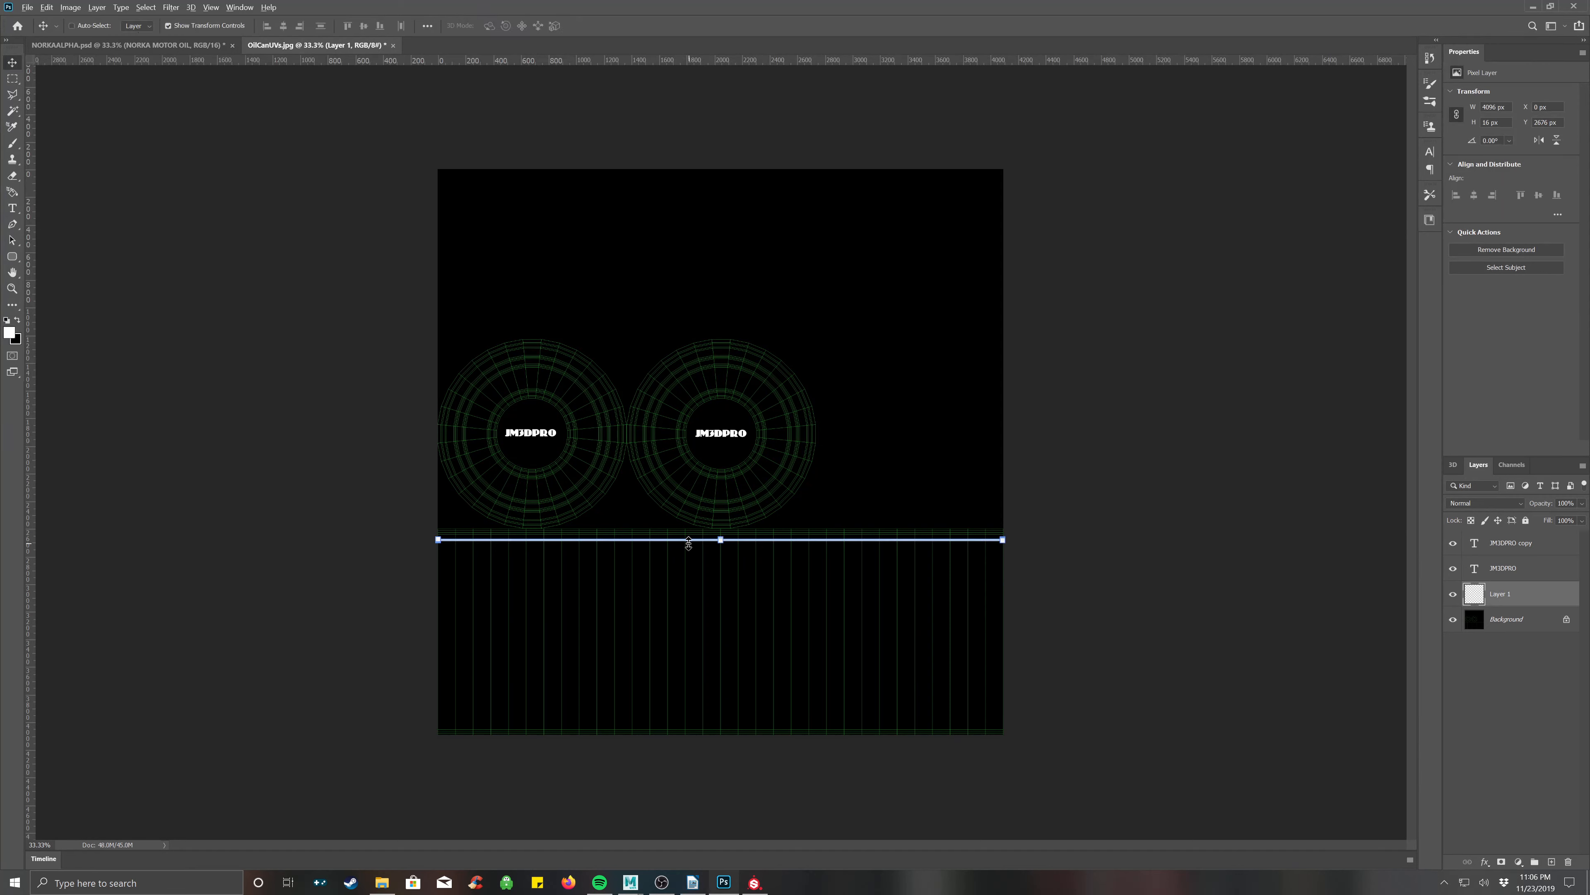
left_click_drag(690, 548, 689, 550)
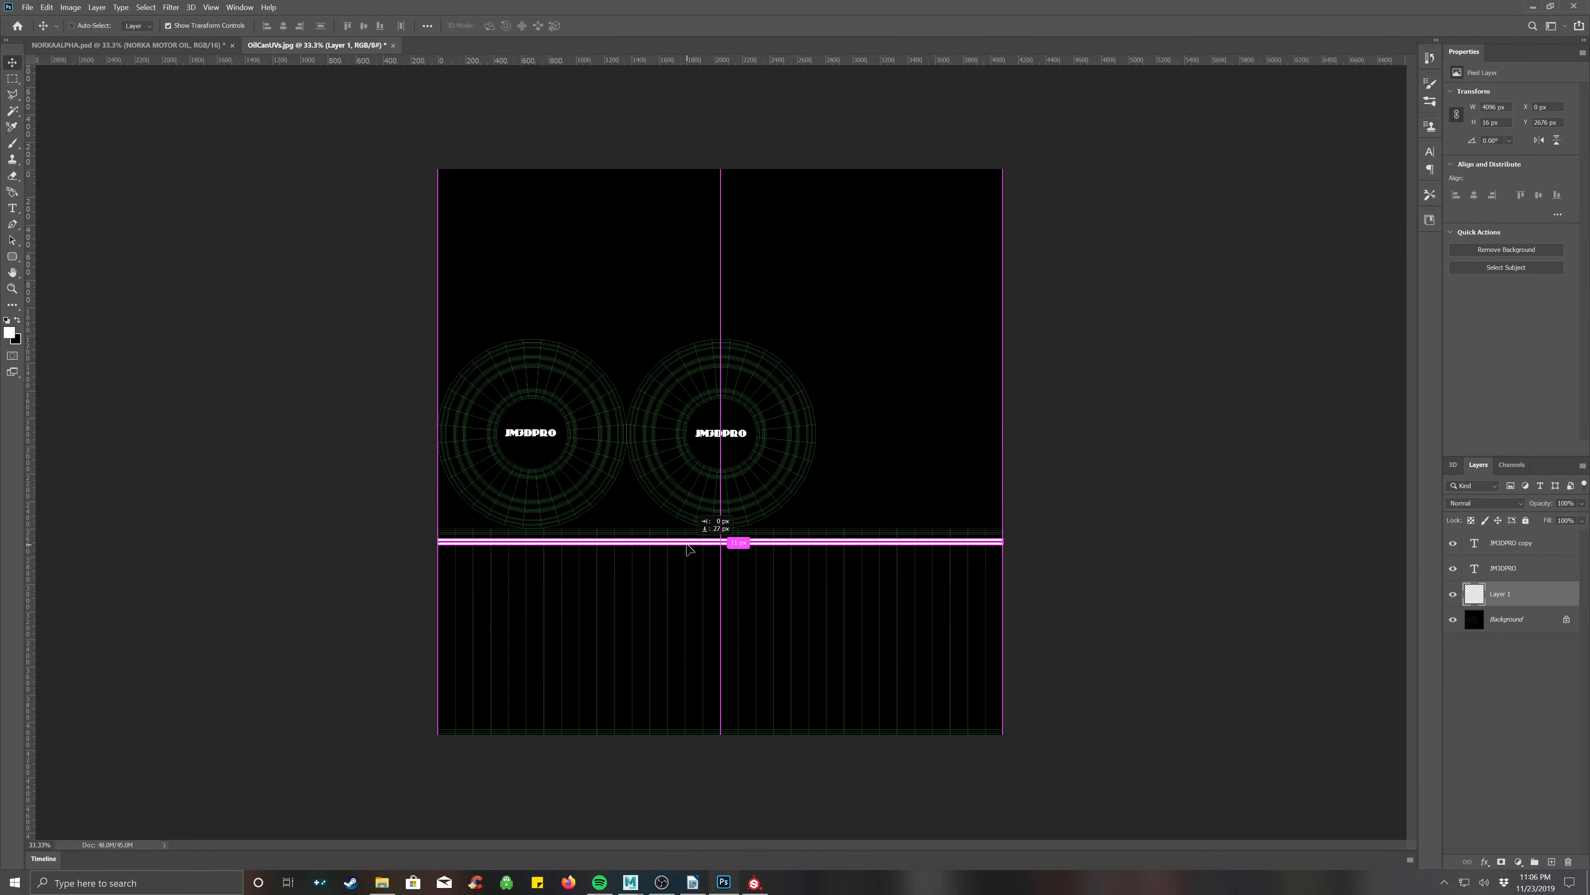
left_click_drag(686, 545, 686, 550, "alt")
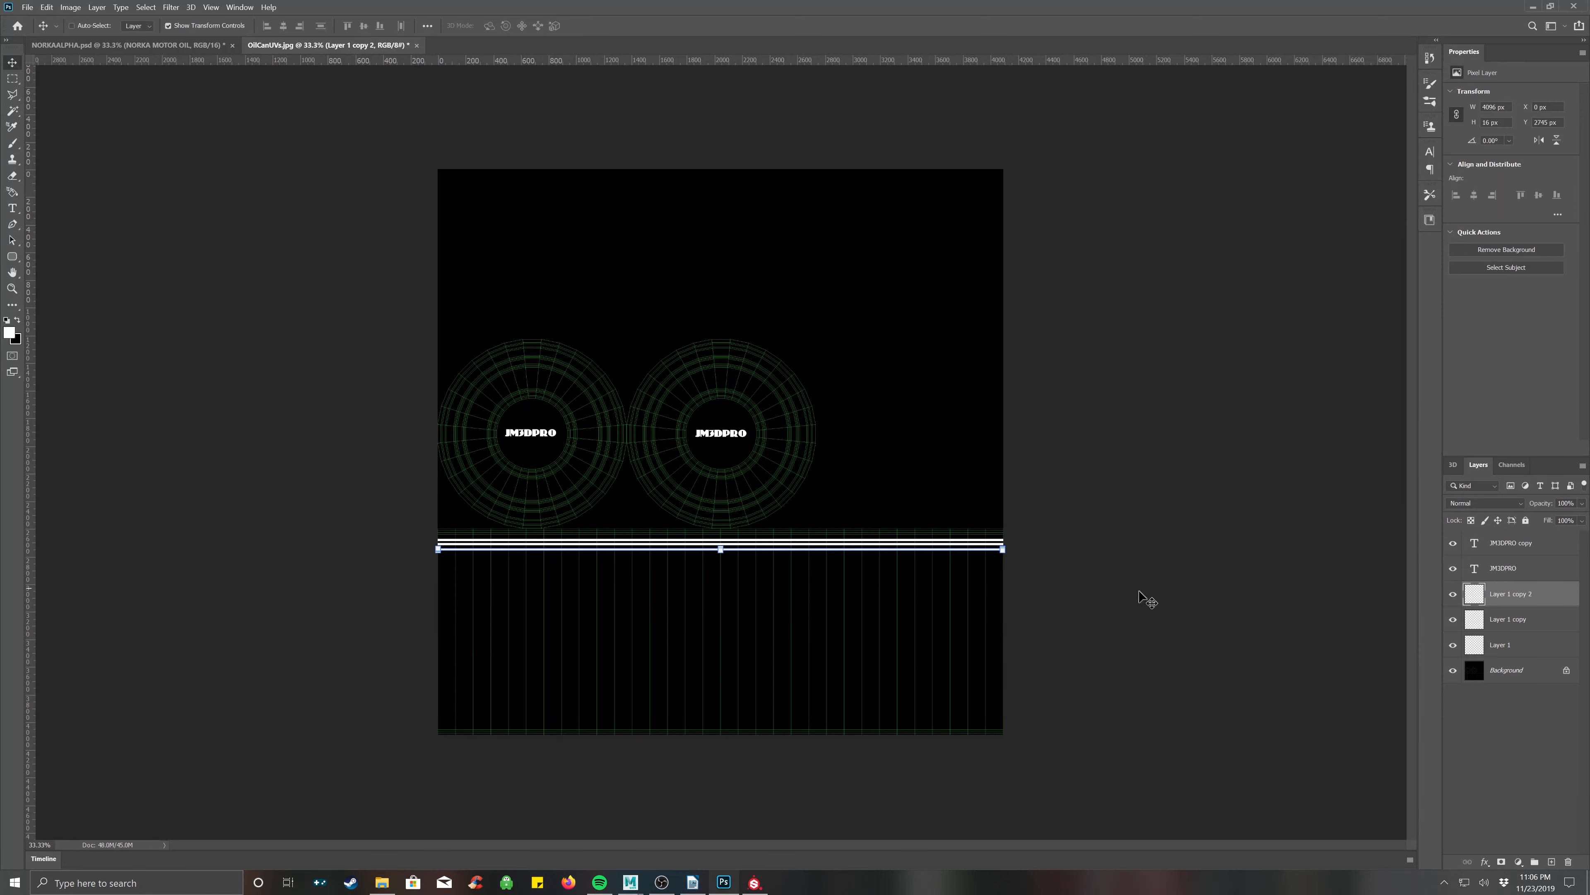
Hide the Background layer and add a new layer directly above it filled with solid black.
left_click(1543, 544)
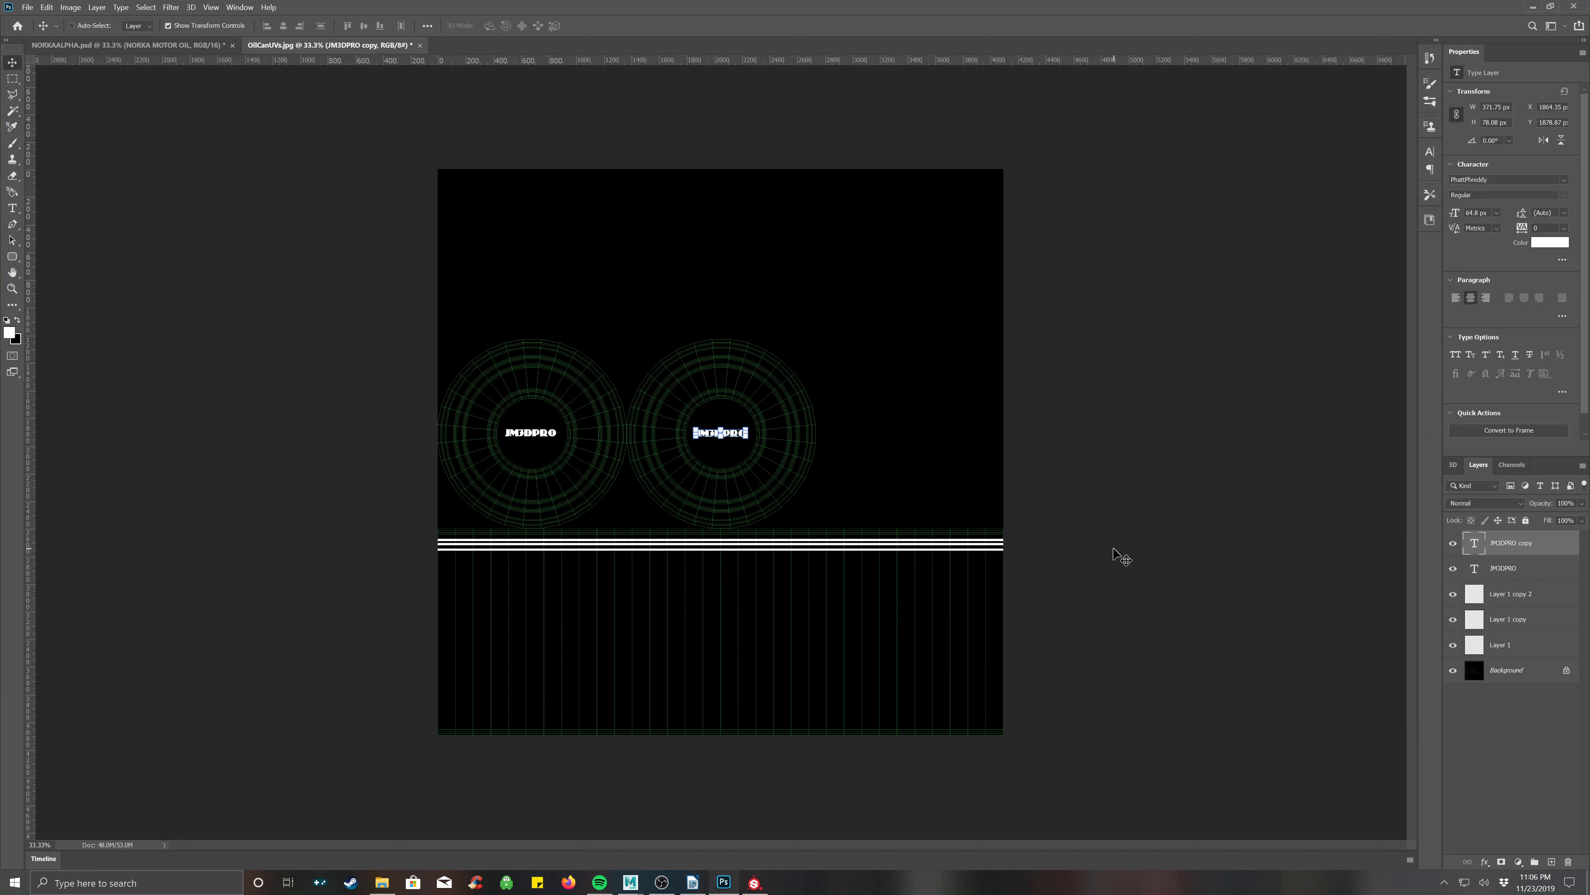
left_click(1452, 670)
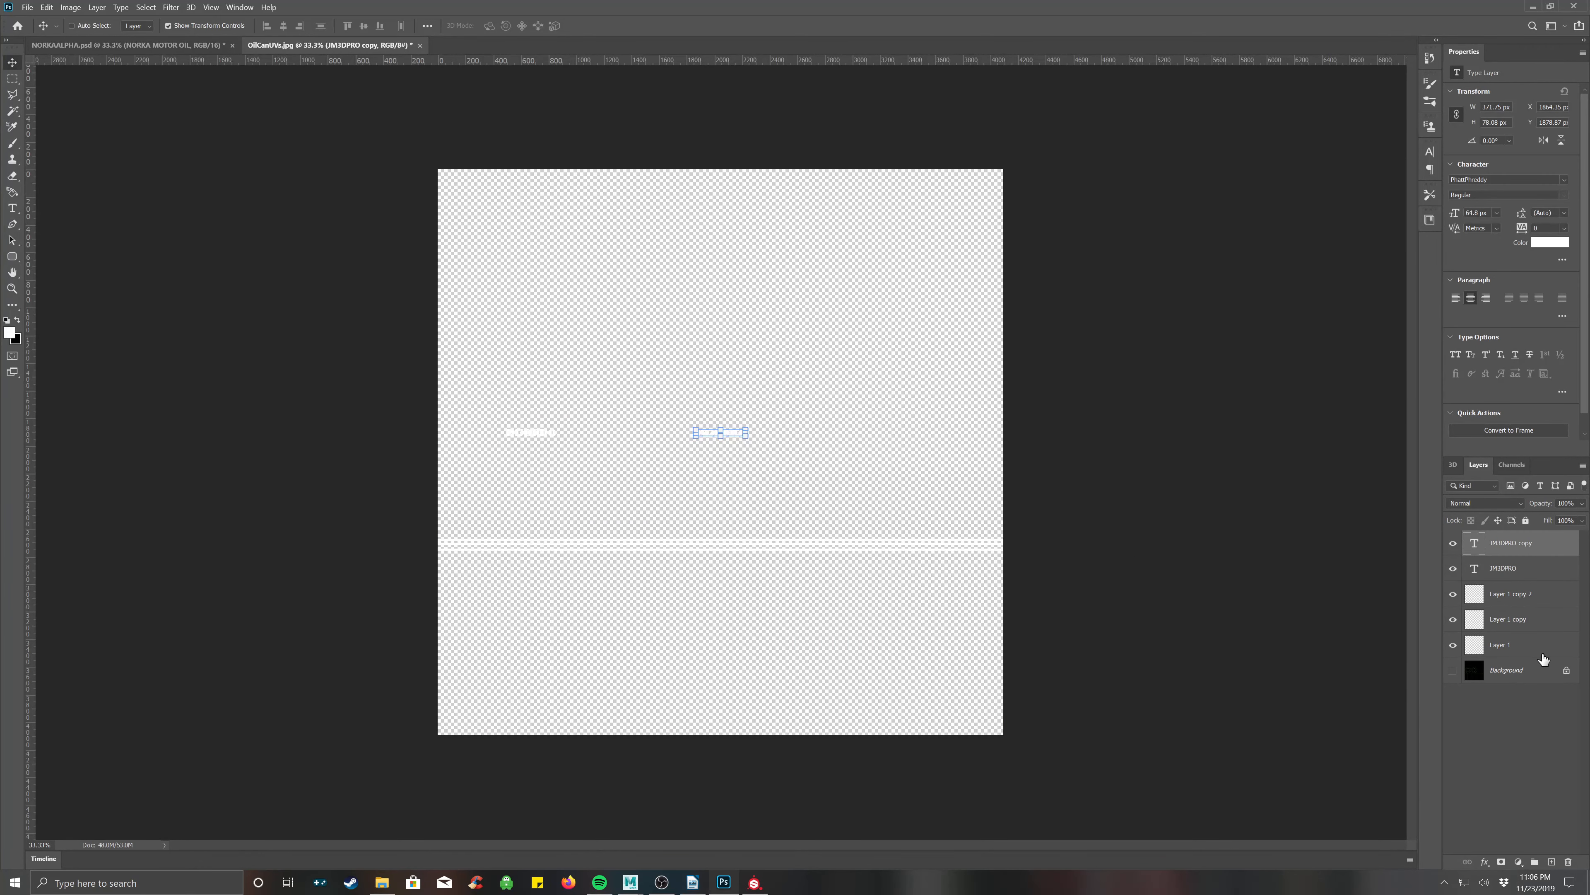
left_click(1519, 677)
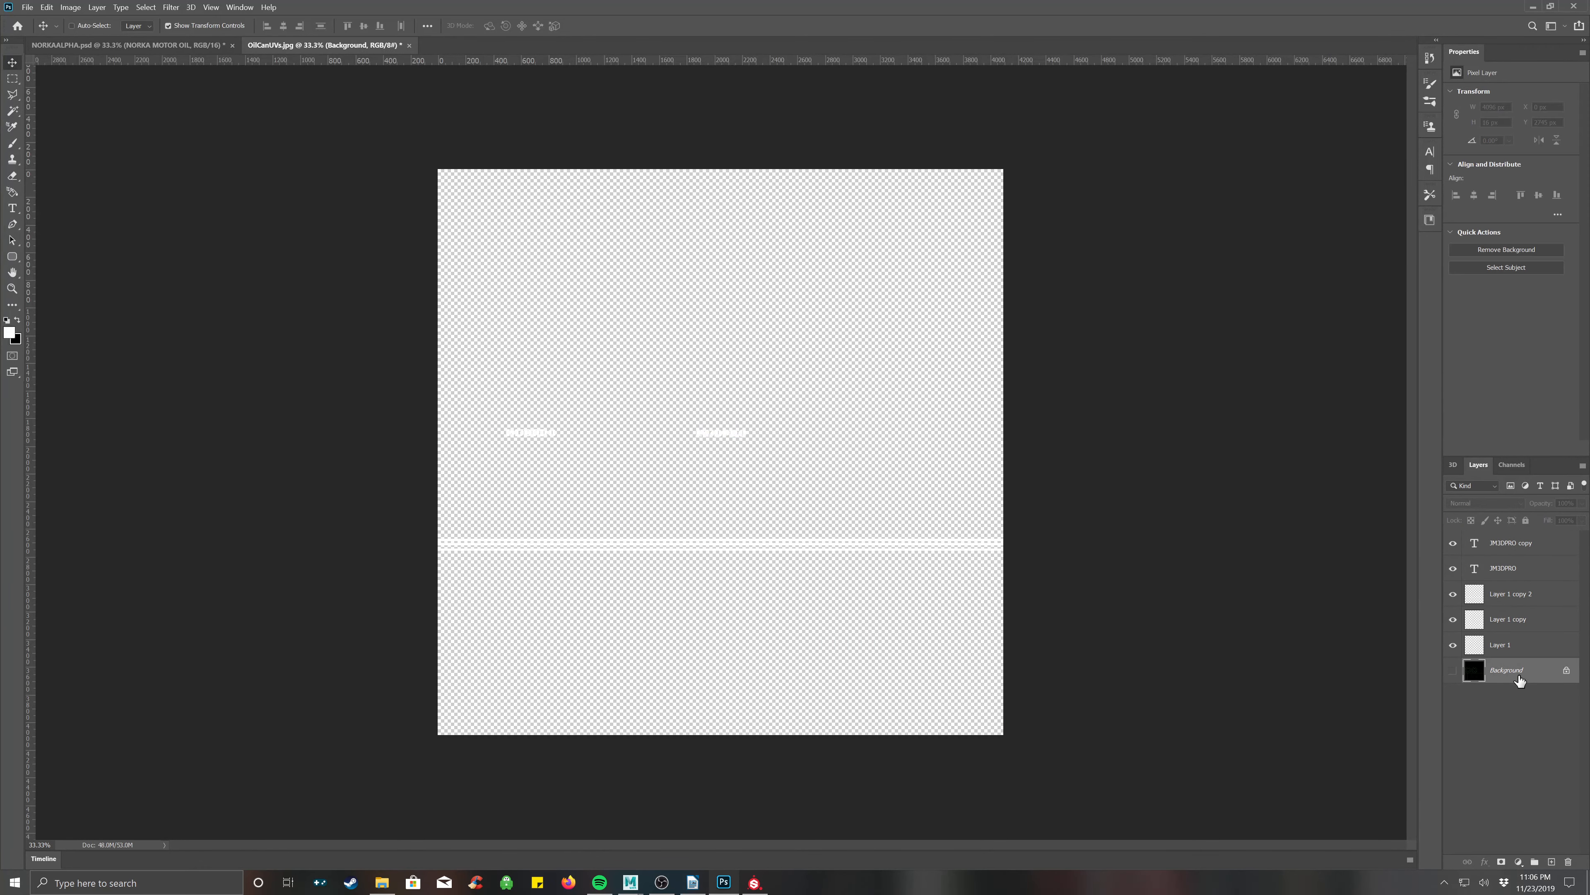
left_click(1551, 861)
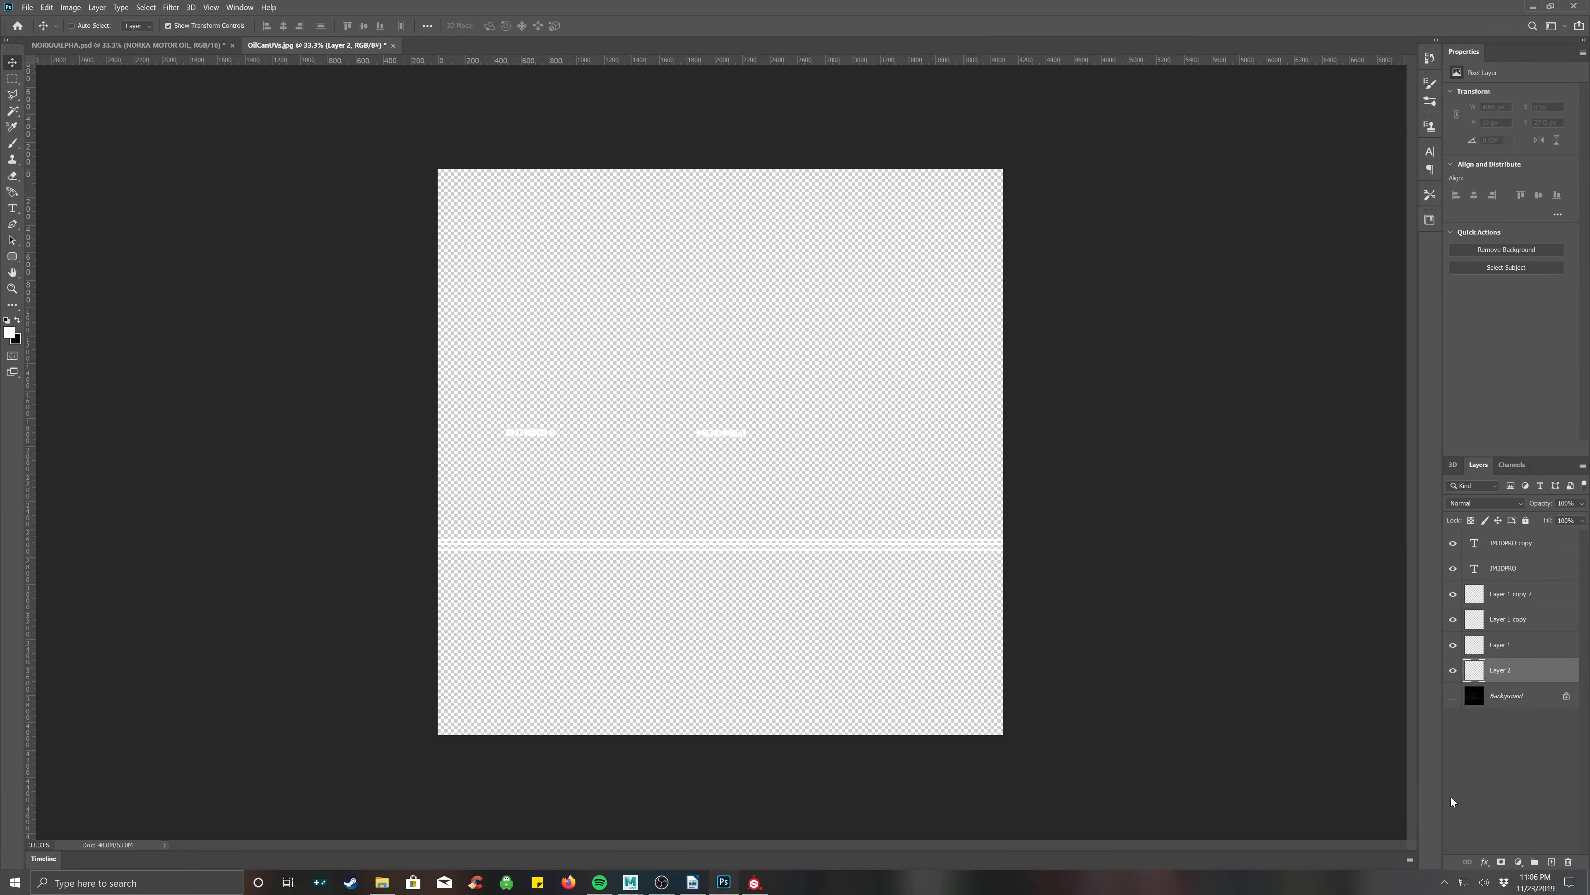
key("alt+BackSpace")
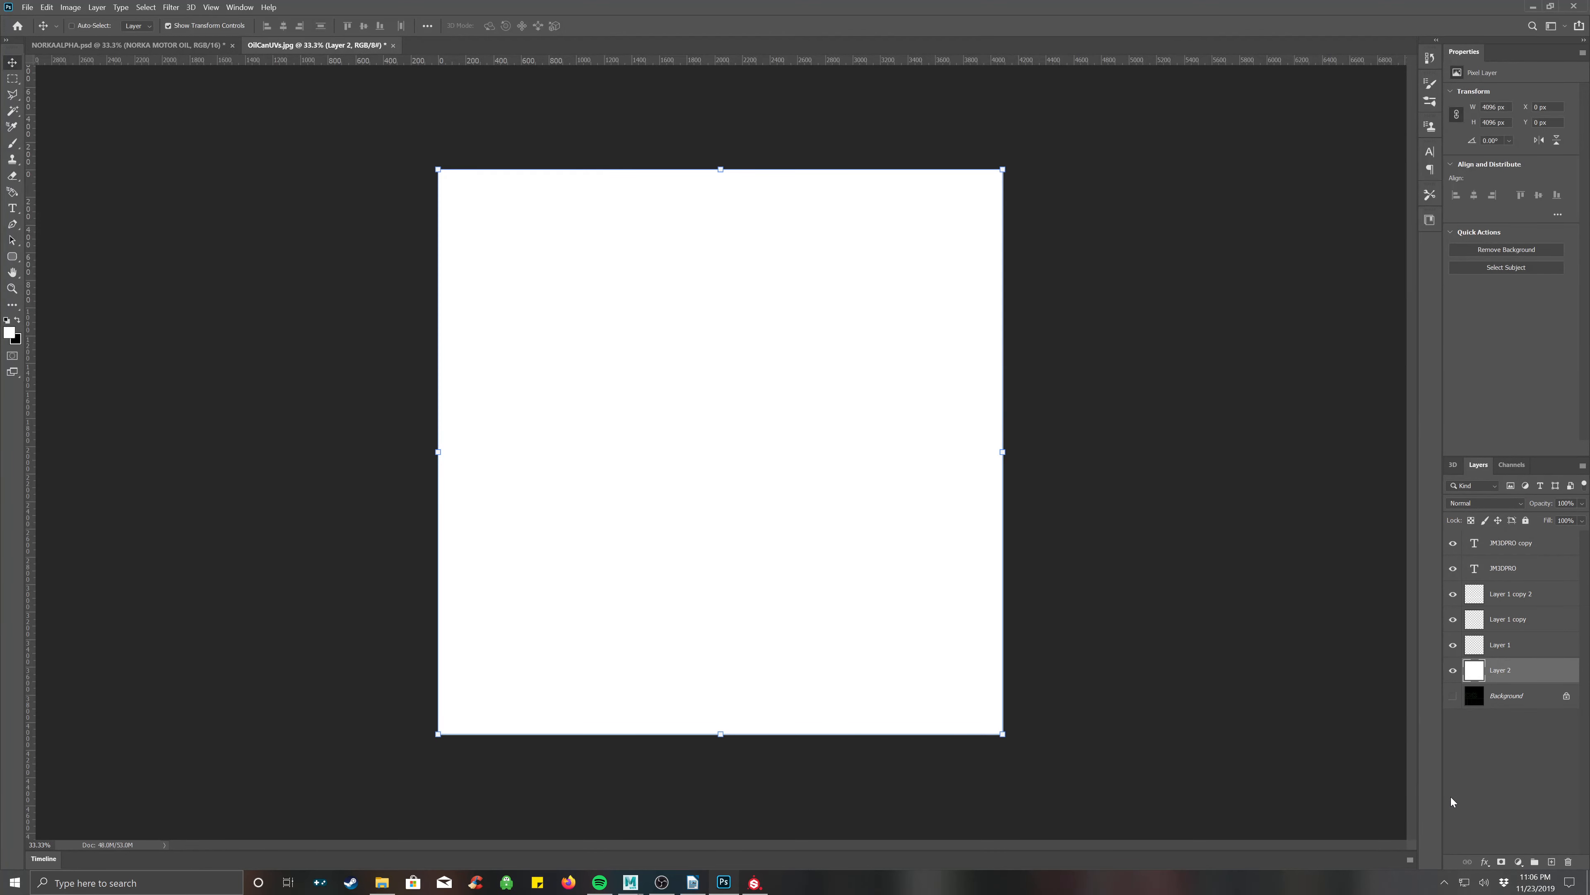
key("x")
key("alt+BackSpace")
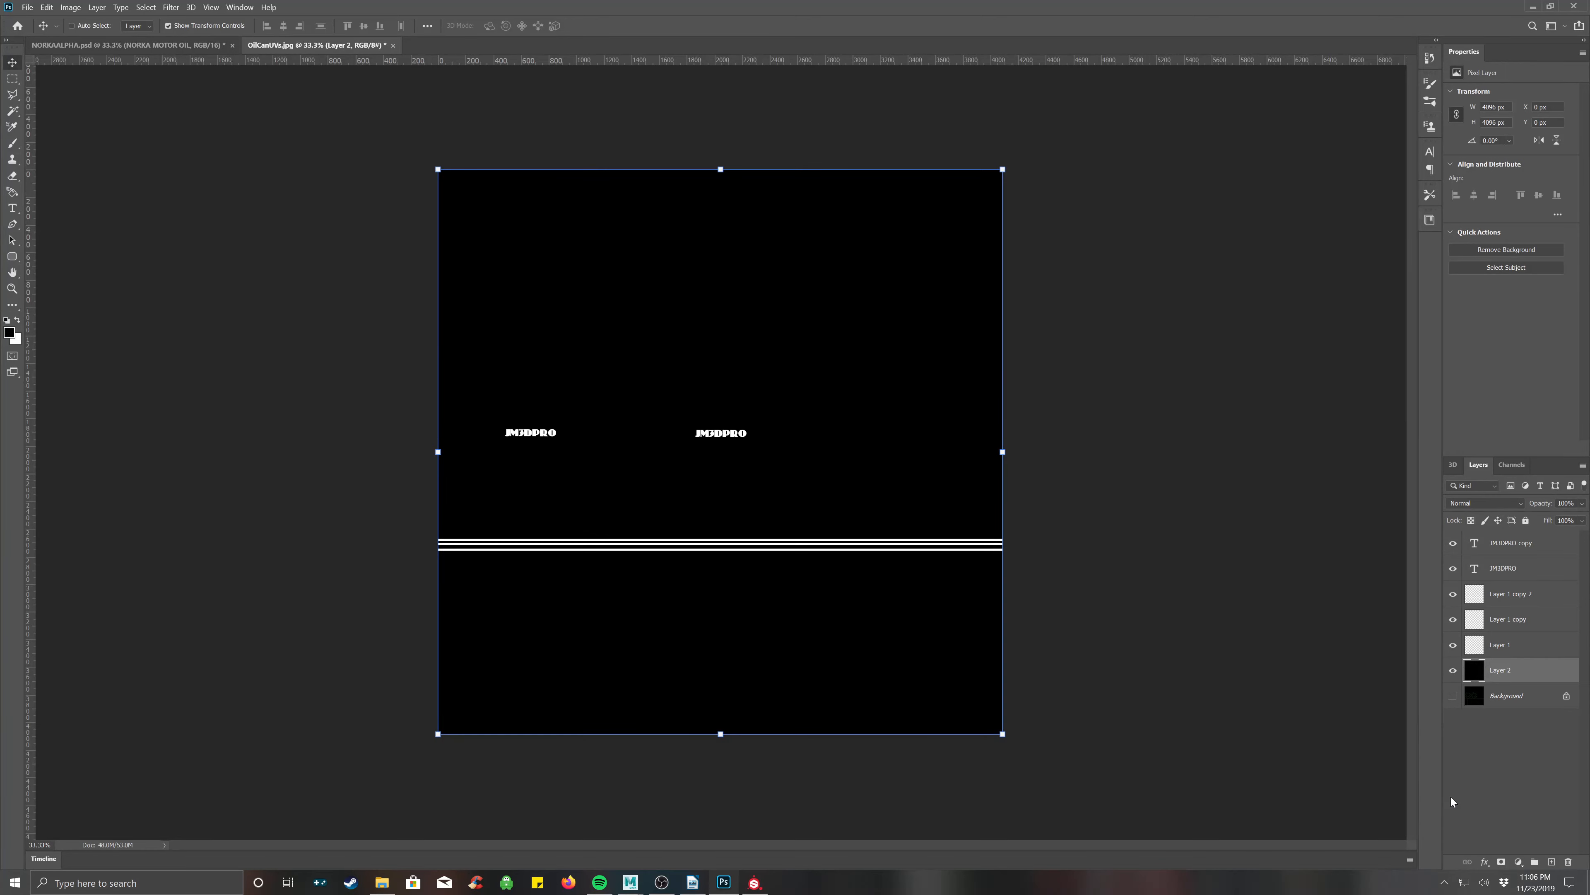
Stamp all visible layers into a new layer at the top of the stack and start Generate Normal Map on it.
left_click(1508, 543)
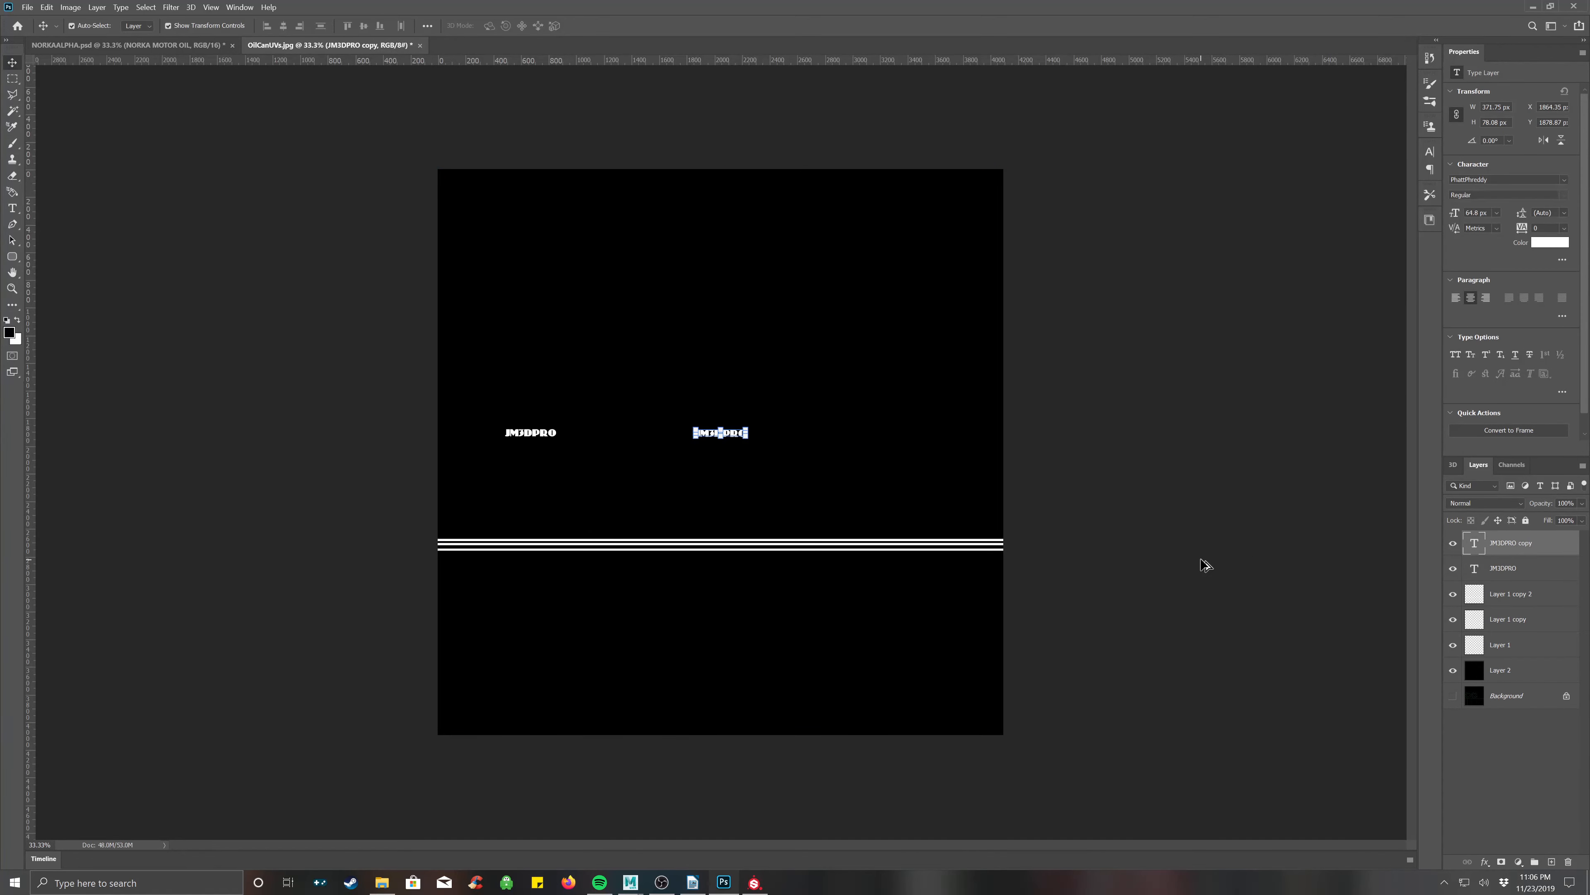
key("ctrl+shift+alt+e")
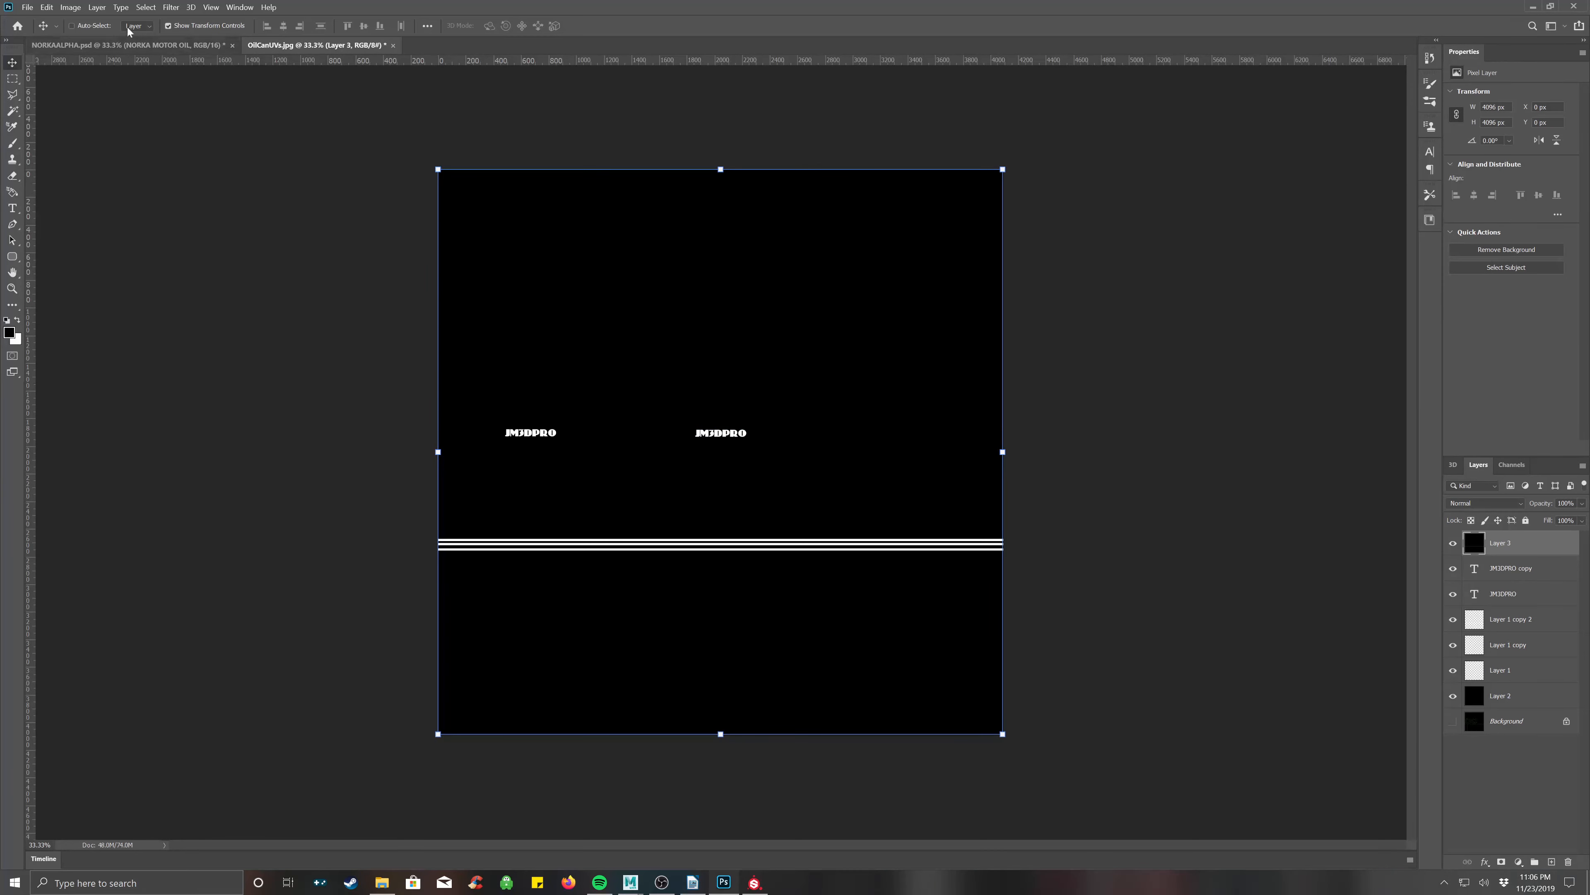
left_click(171, 8)
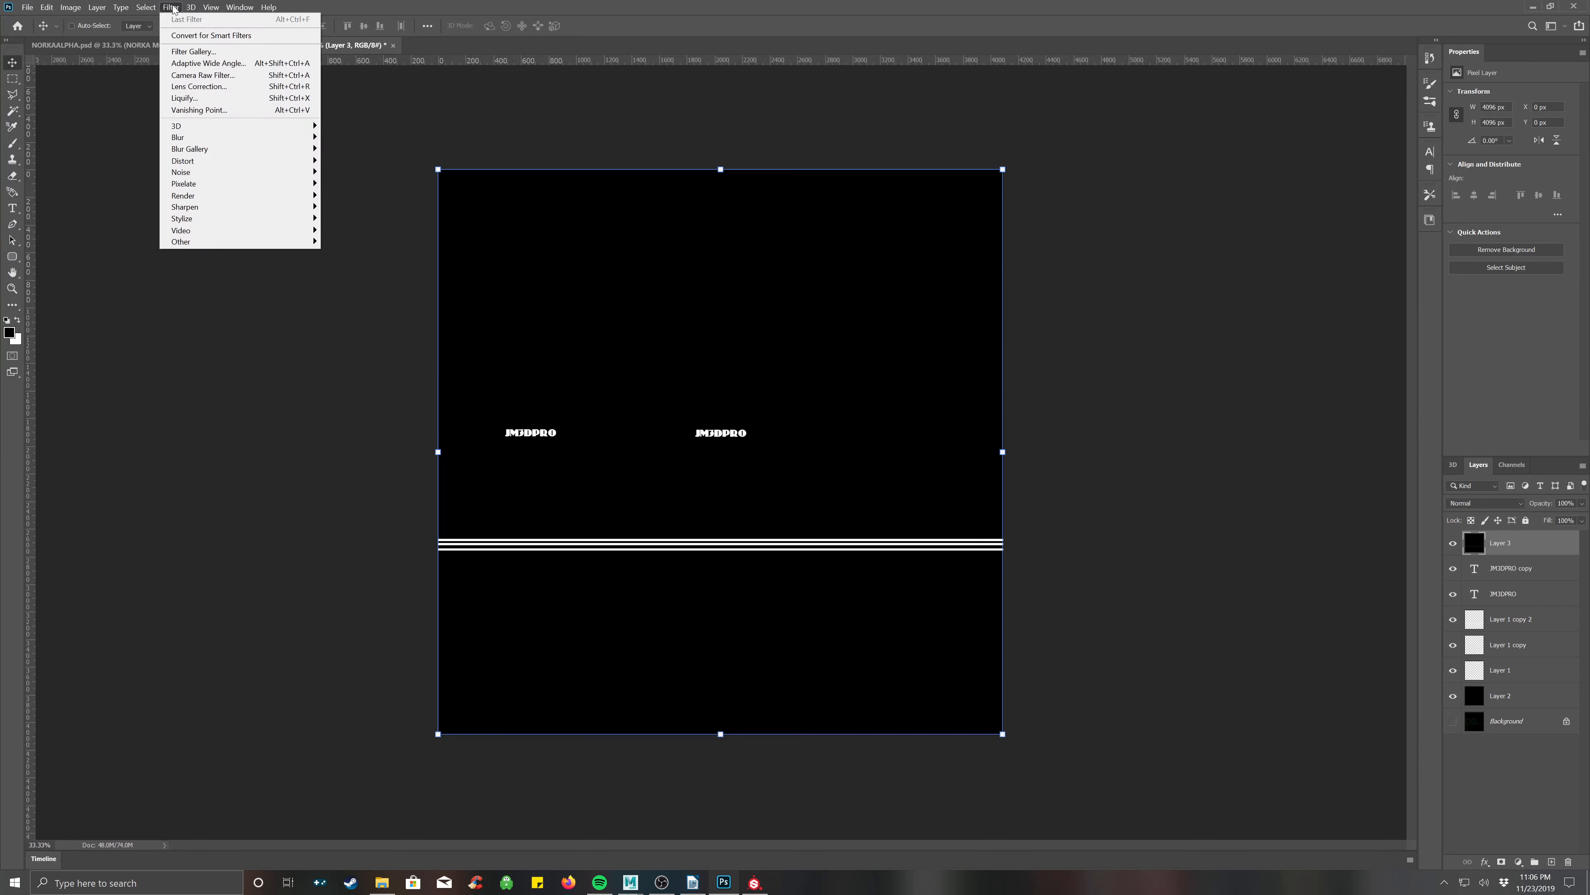
mouse_move(261, 128)
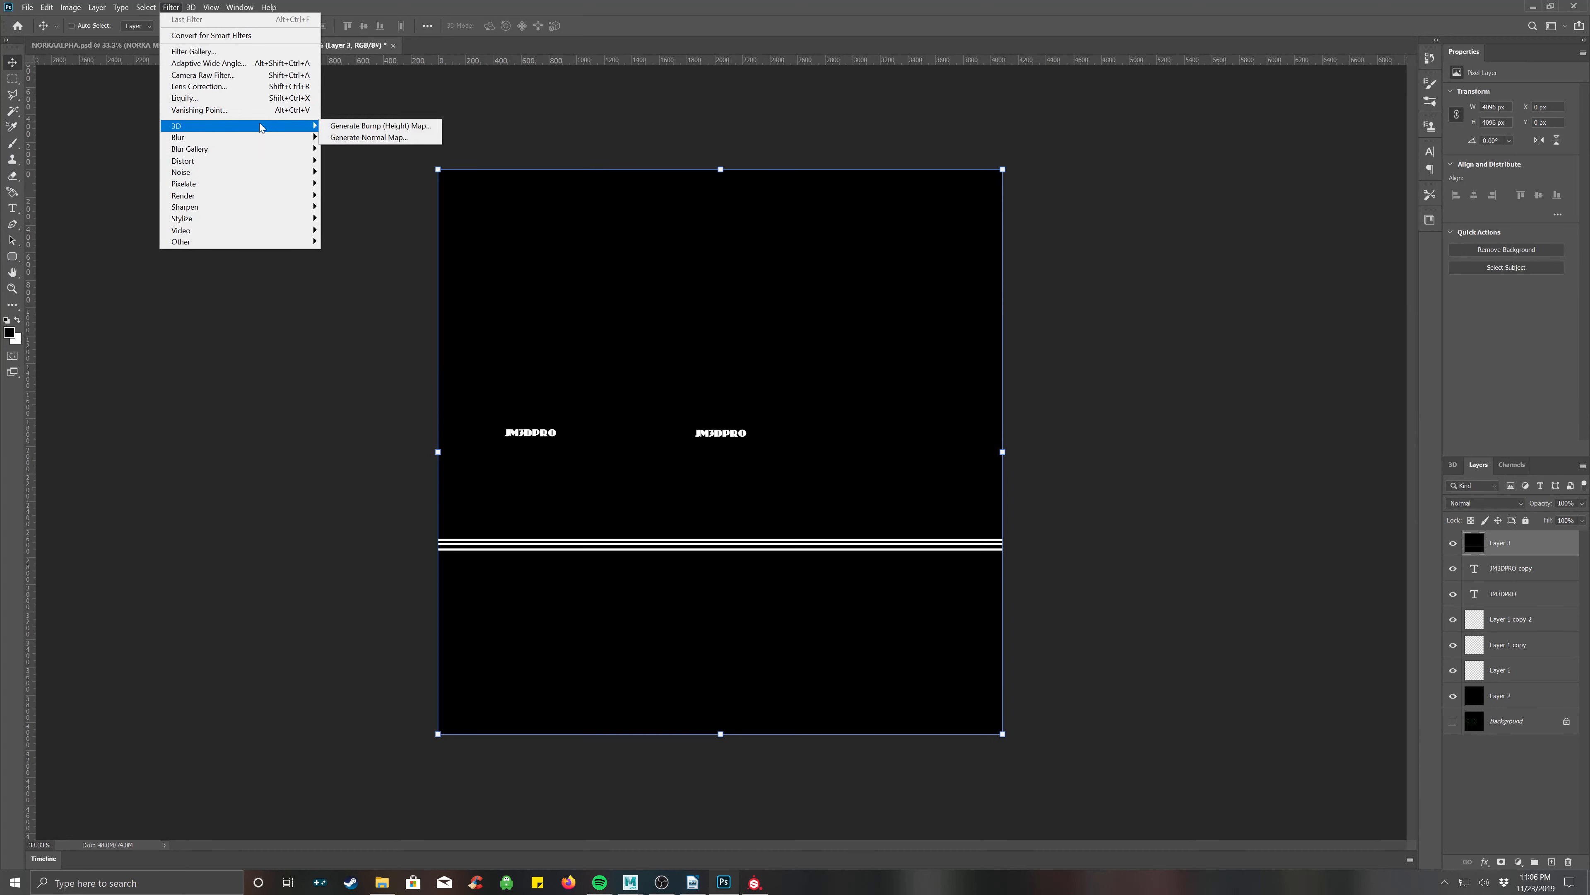
left_click(358, 138)
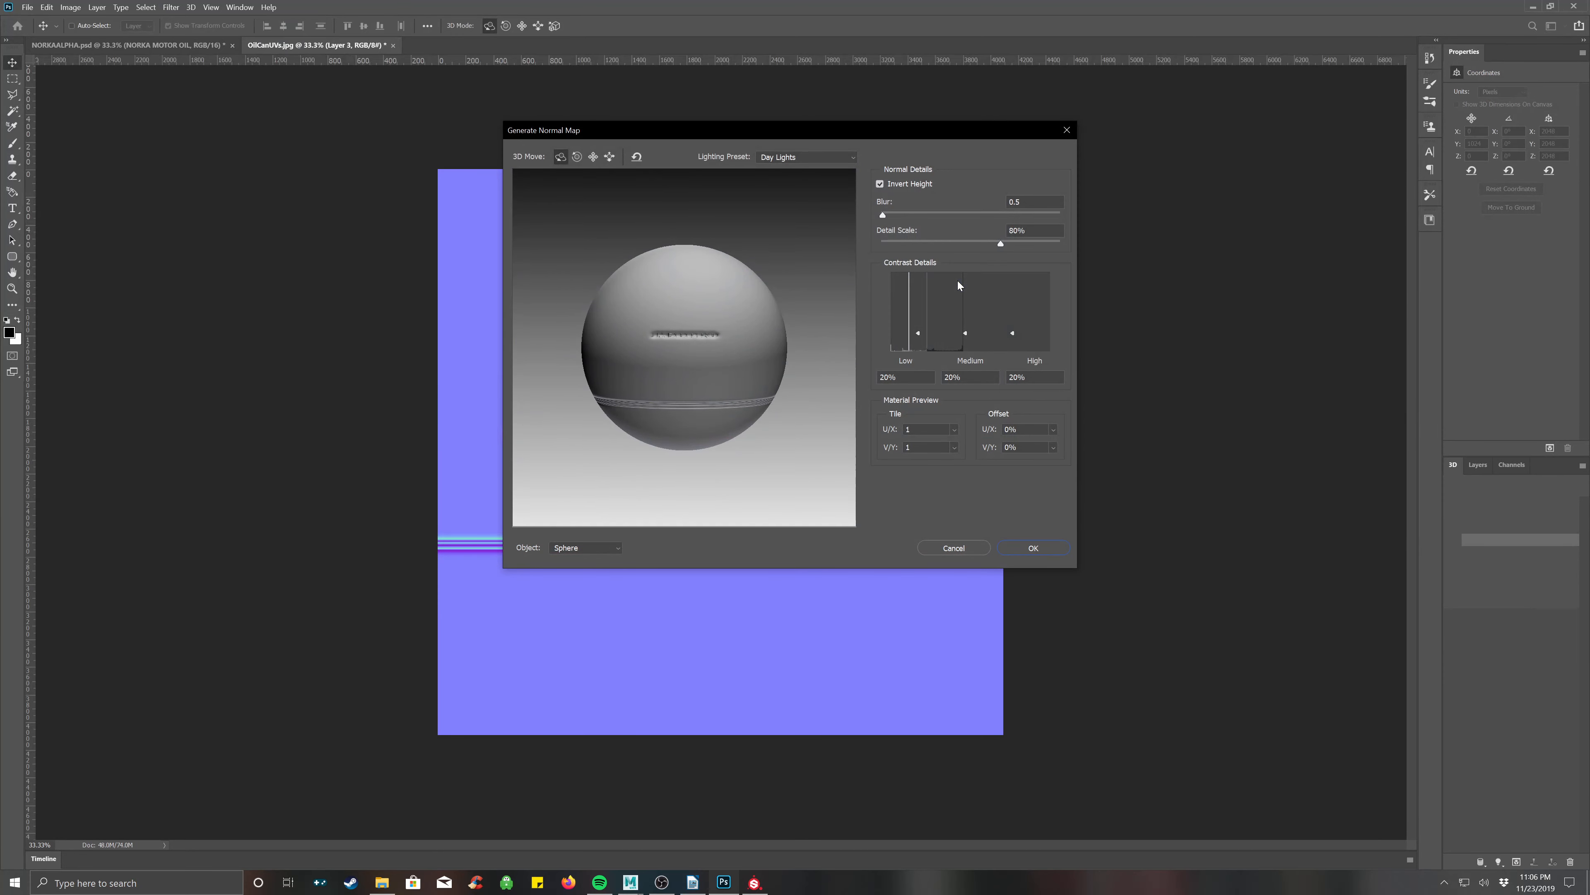
Generate the normal map with detail scale 120%, low contrast 0%, medium contrast 1% and Invert Height off.
left_click_drag(787, 130, 1081, 172)
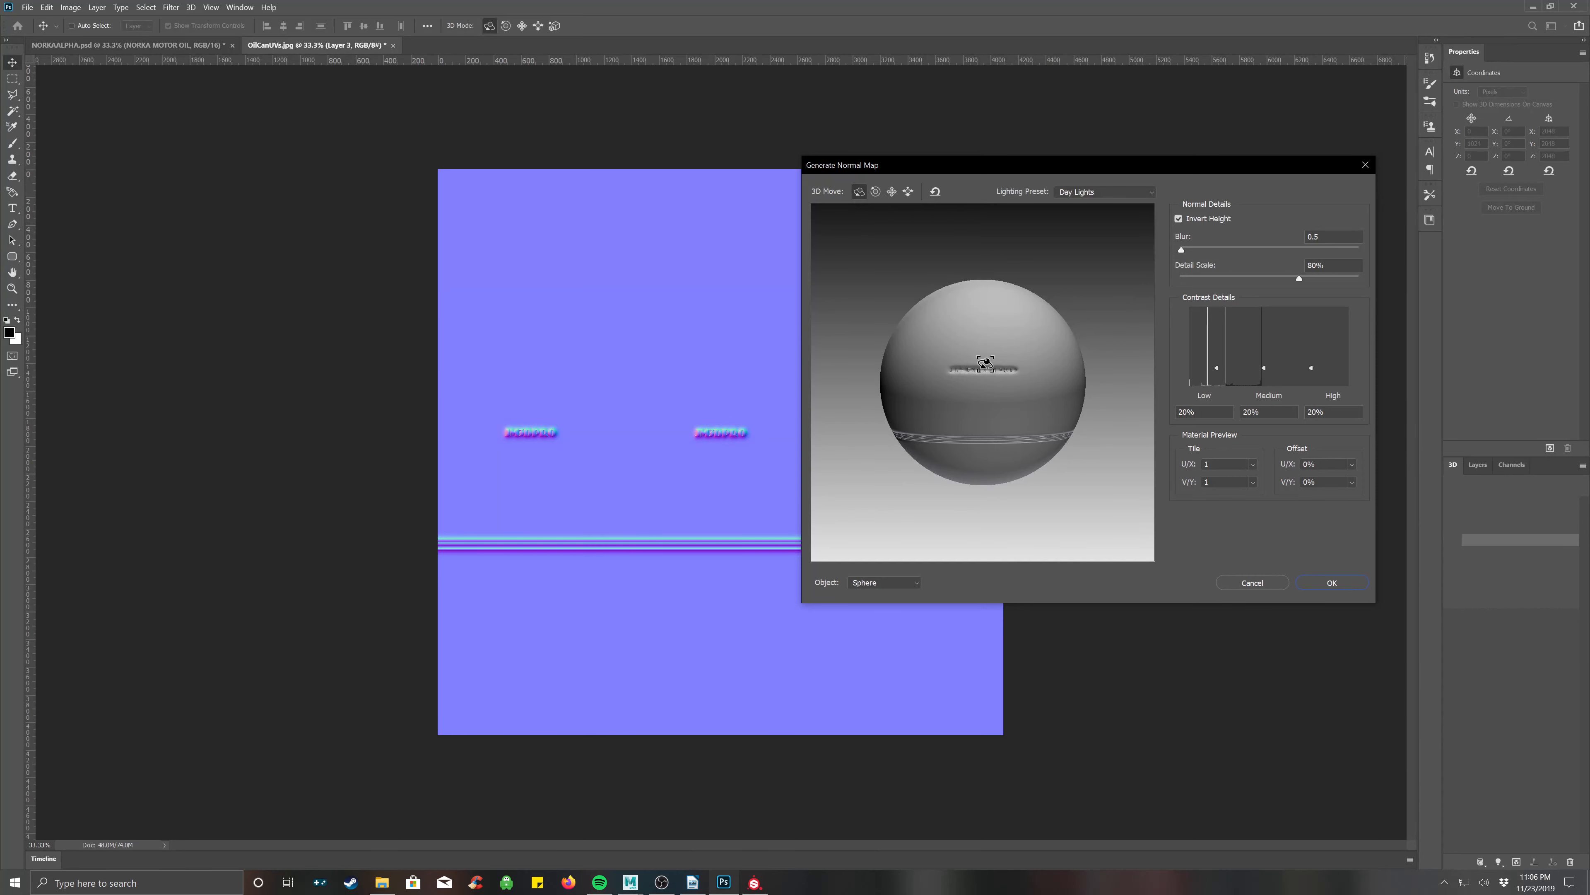
left_click_drag(986, 365, 1056, 411)
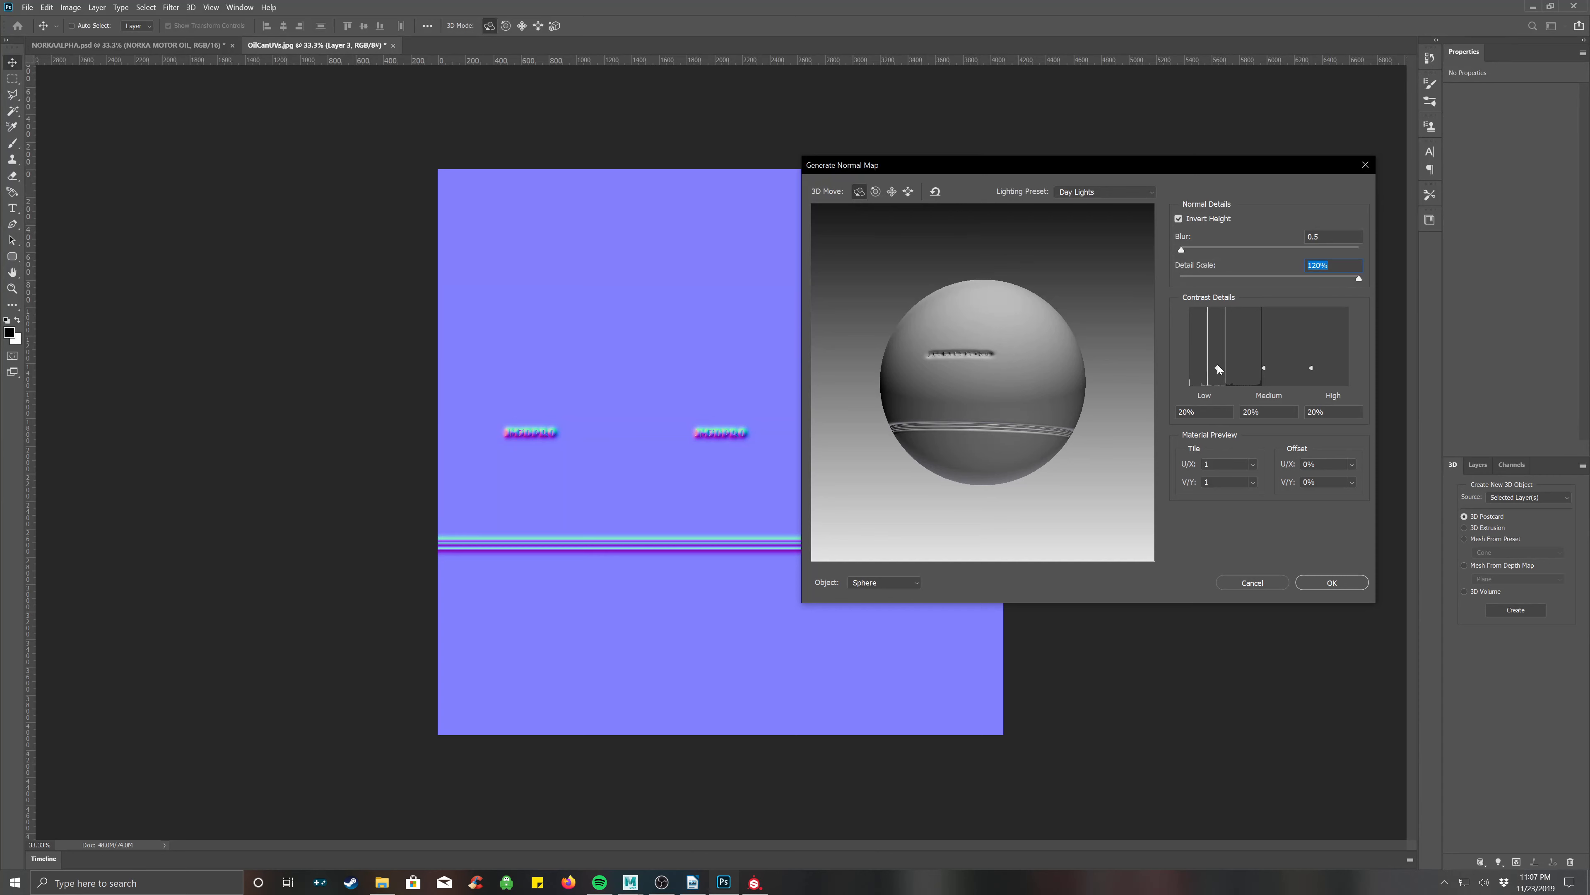
left_click_drag(1218, 366, 1215, 374)
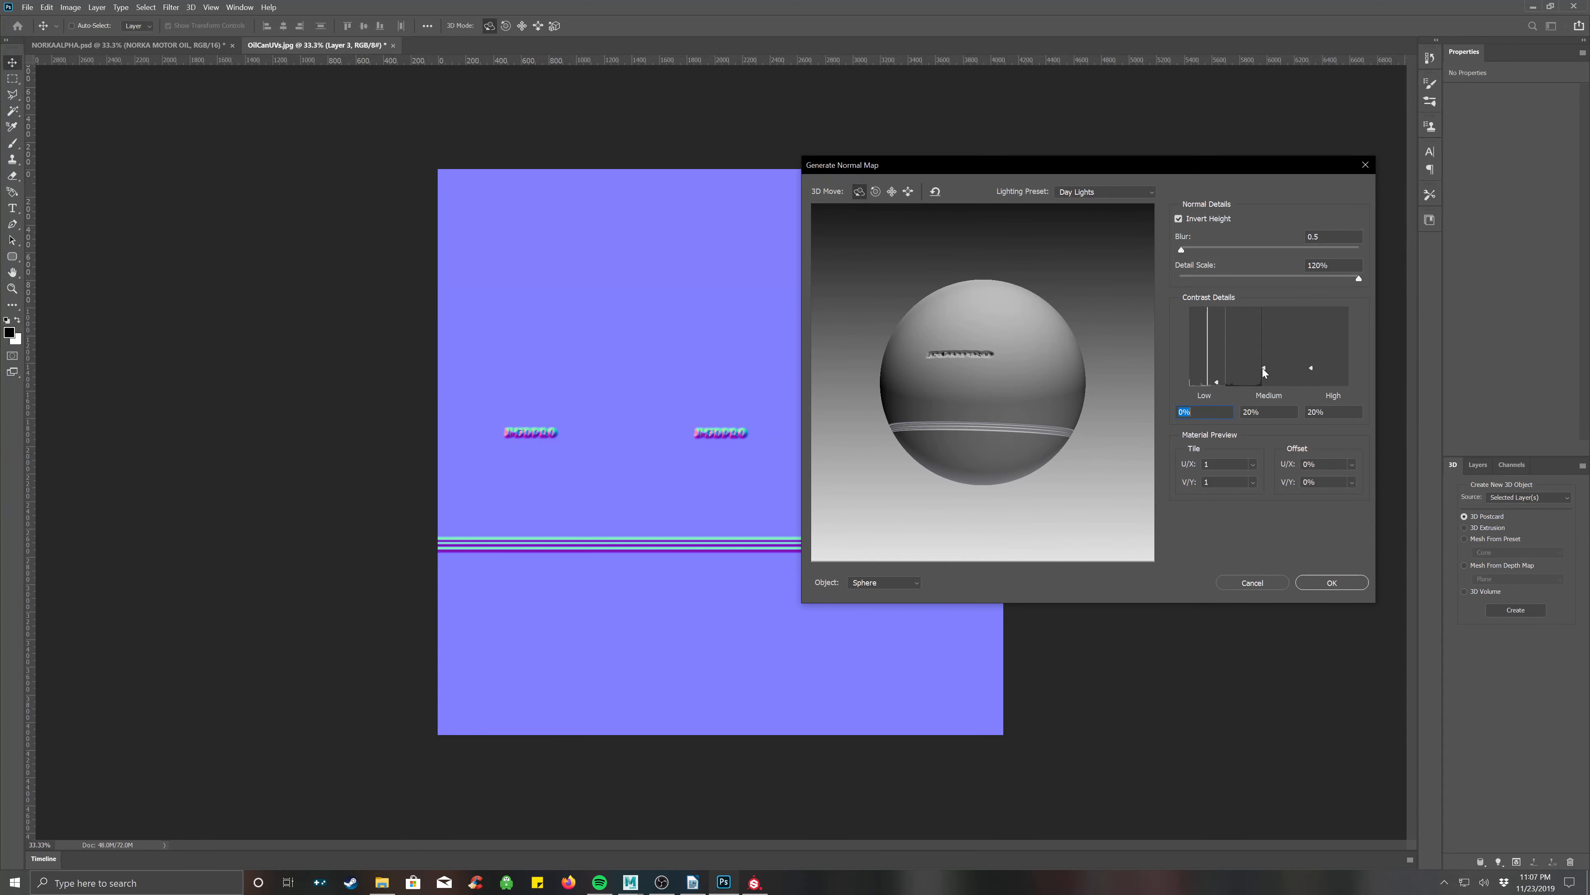
left_click_drag(1263, 367, 1263, 383)
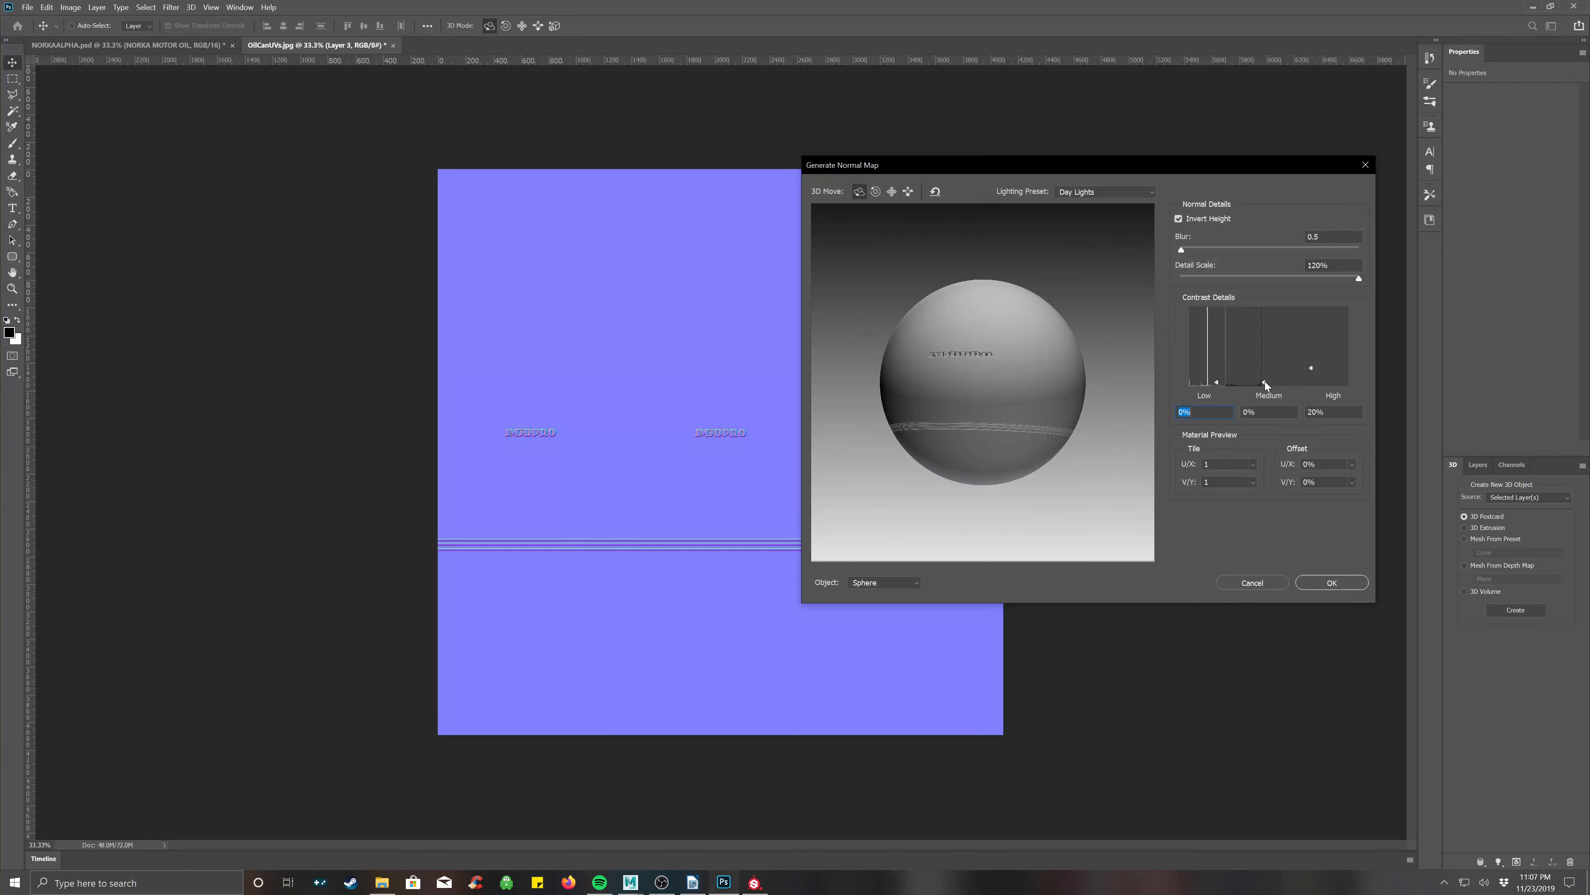
key("Tab")
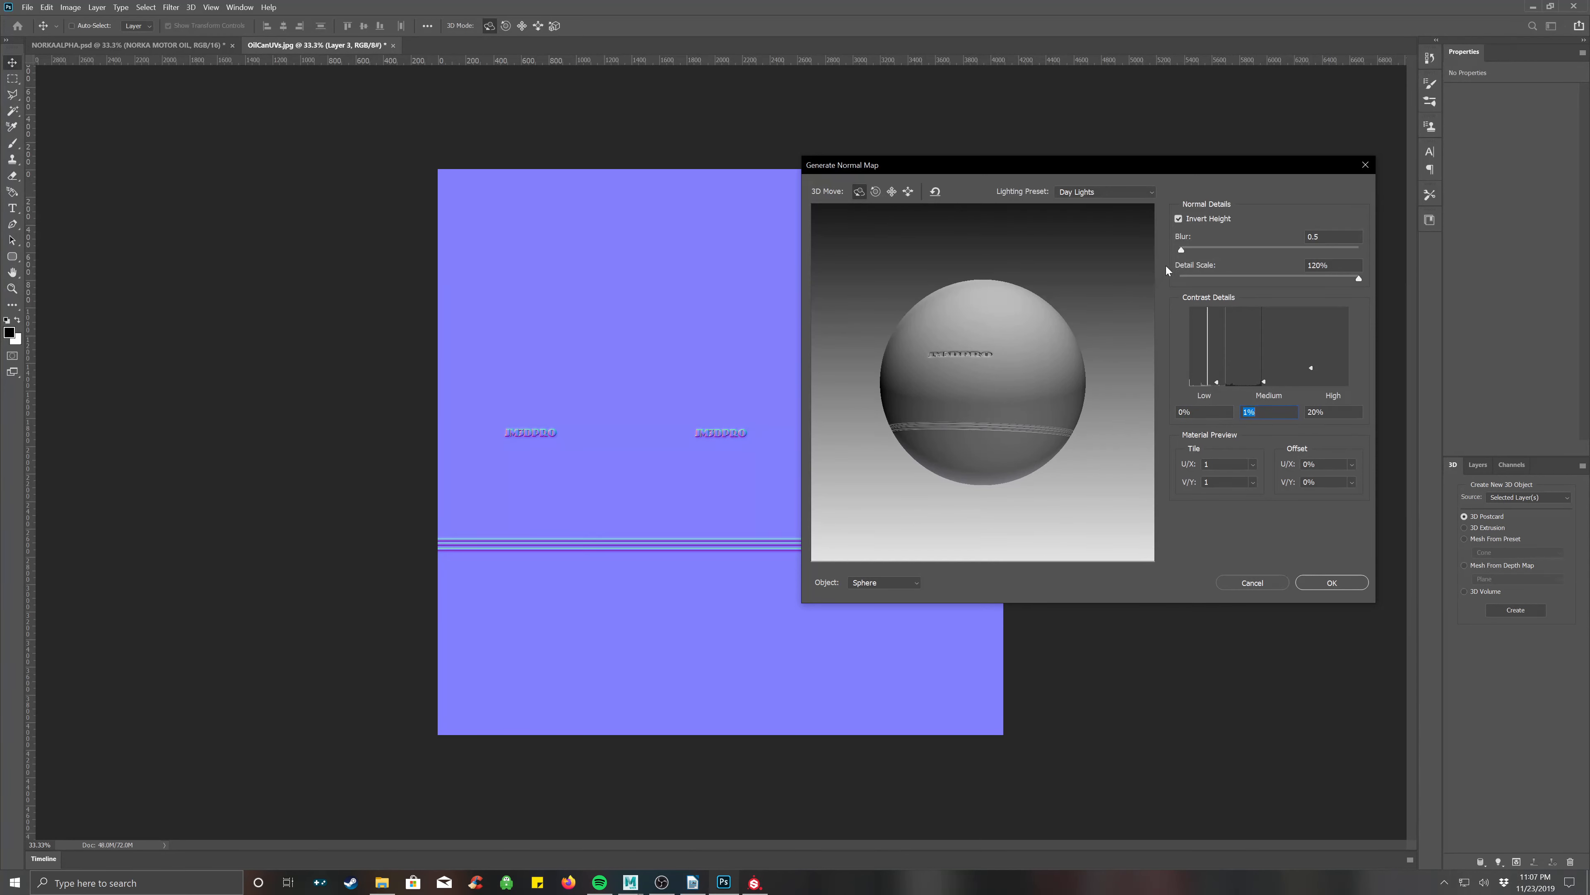
left_click(1179, 219)
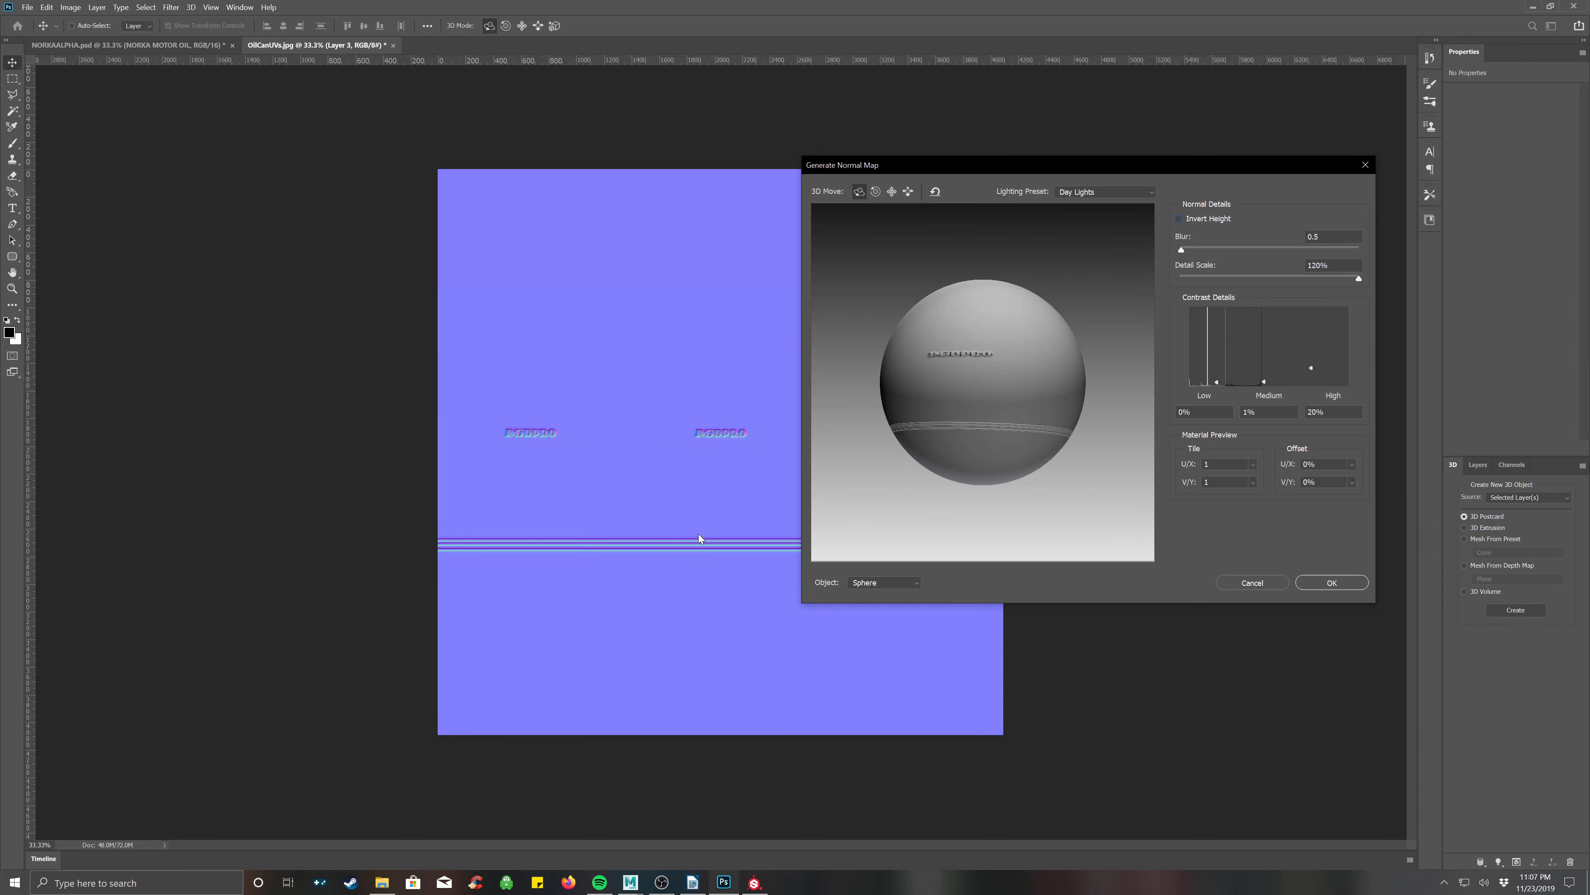
left_click(1332, 583)
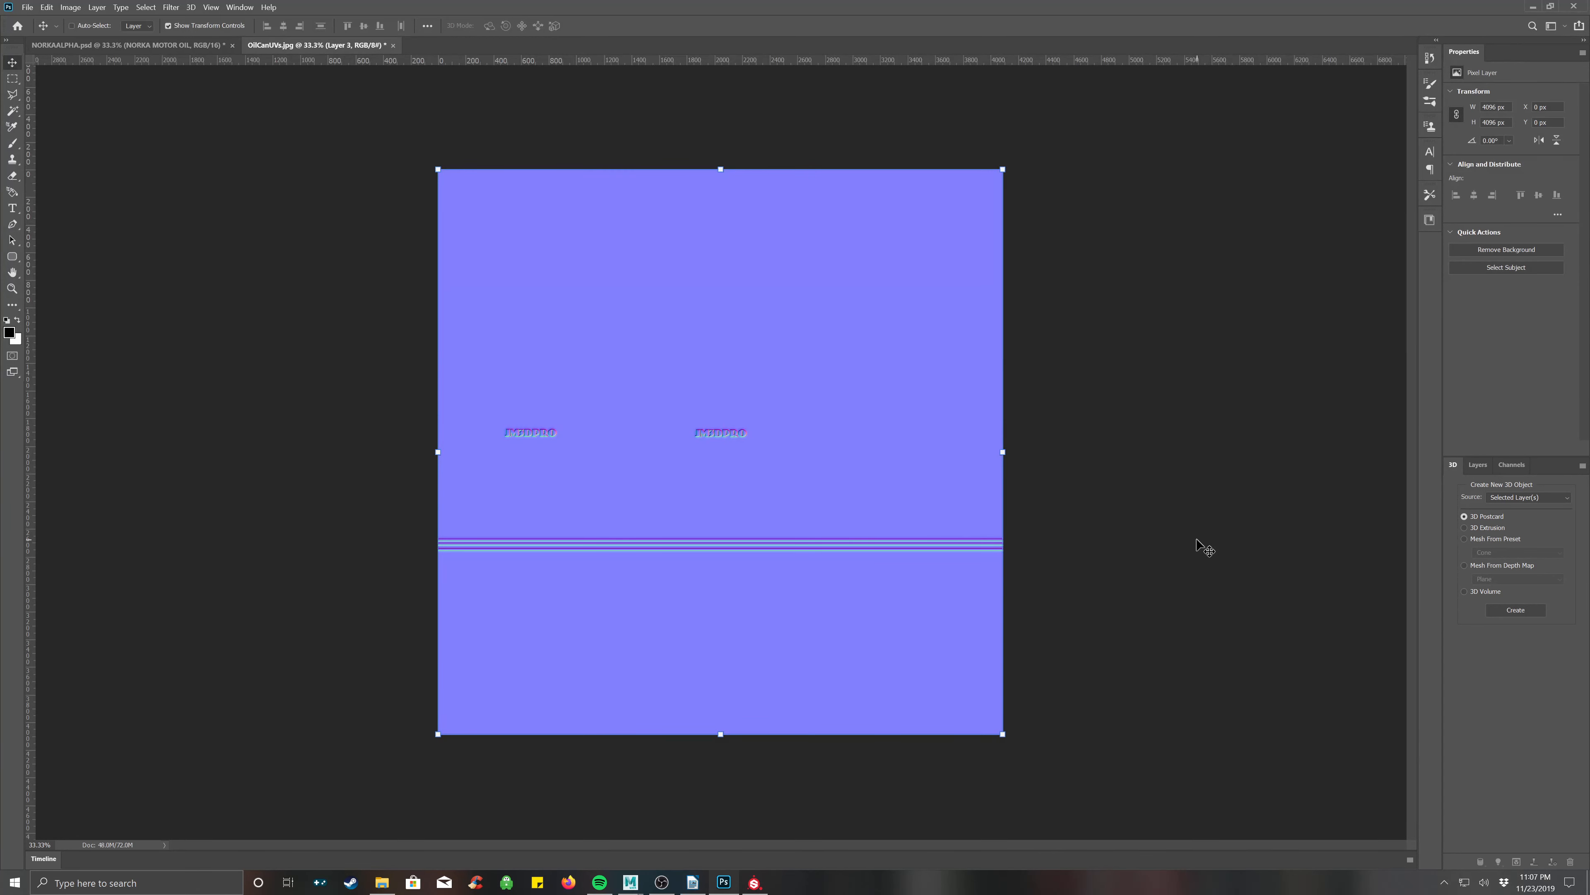
Delete every layer beneath the normal map layer, including the text, stripe, black fill and Background layers.
left_click(1478, 464)
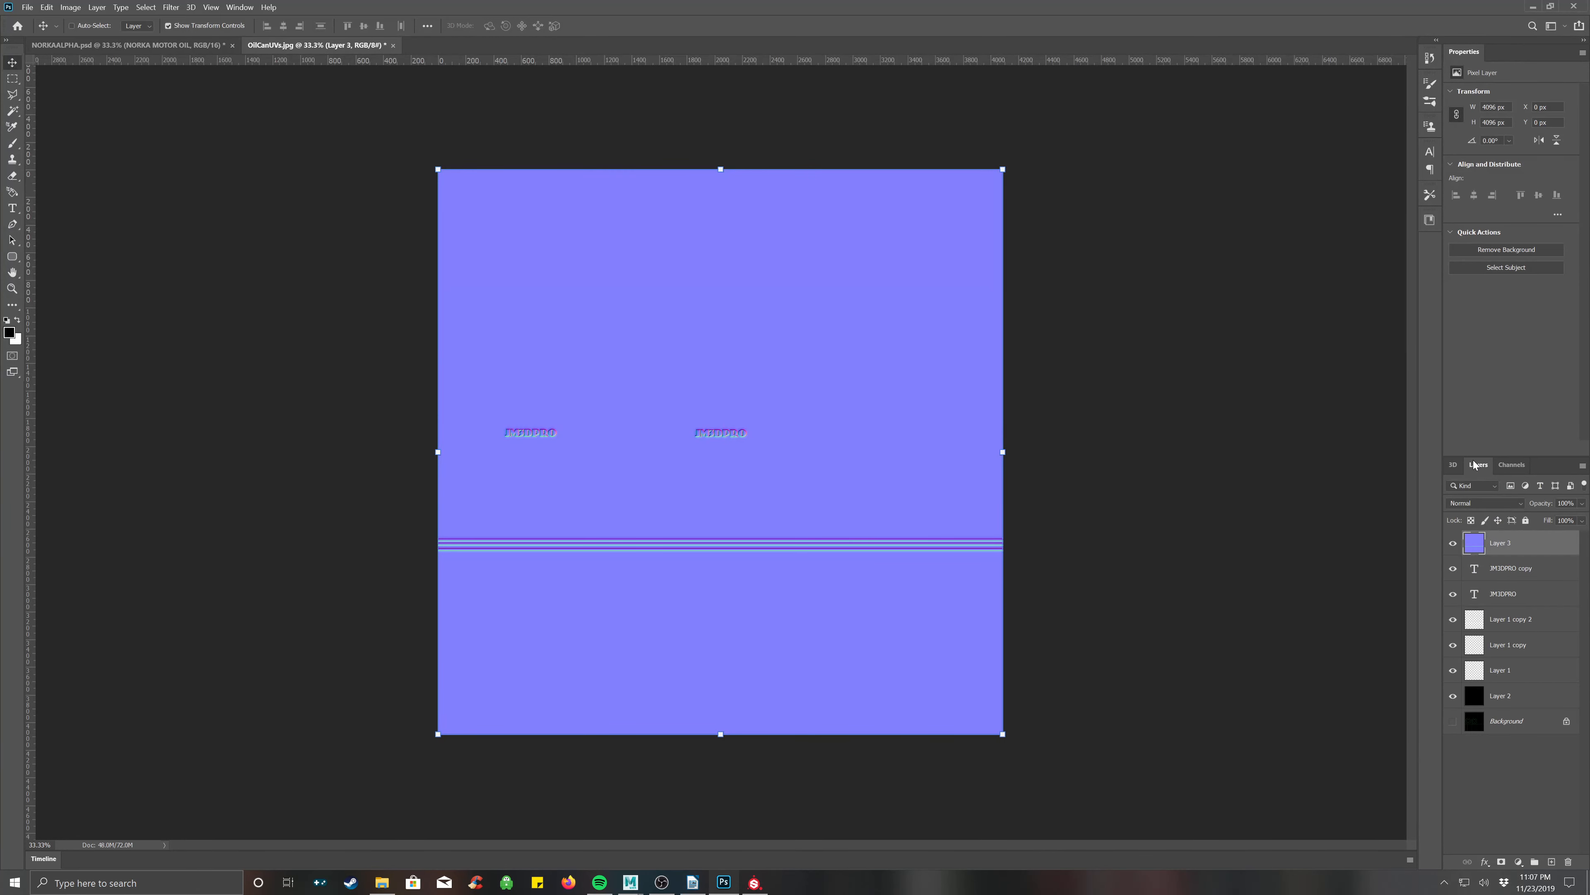
left_click(1522, 569)
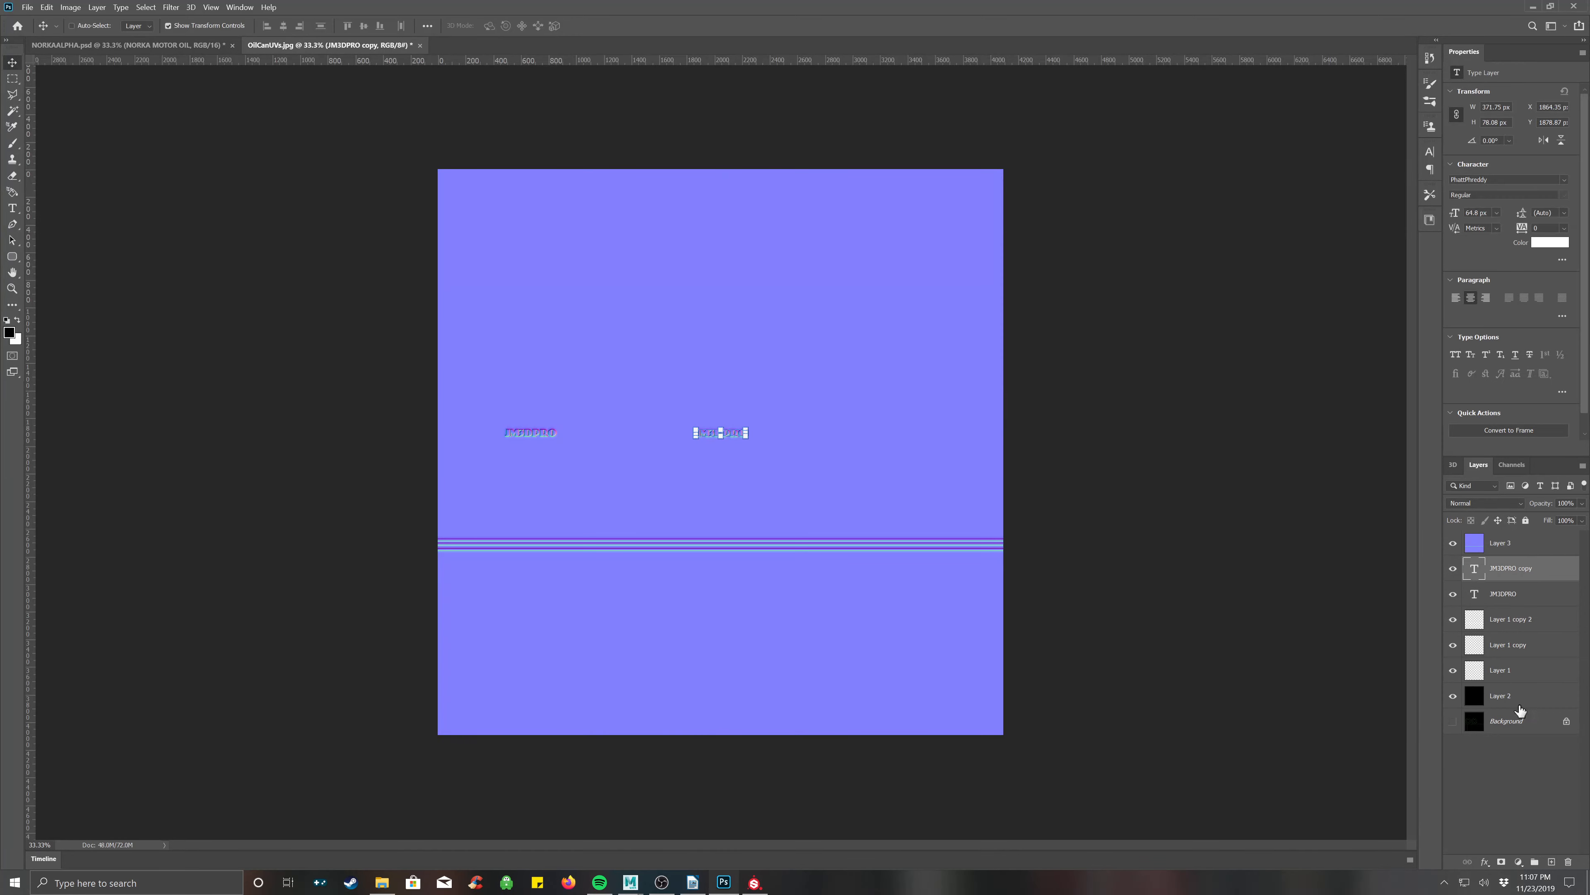
left_click(1568, 862)
left_click(1568, 861)
left_click(1568, 862)
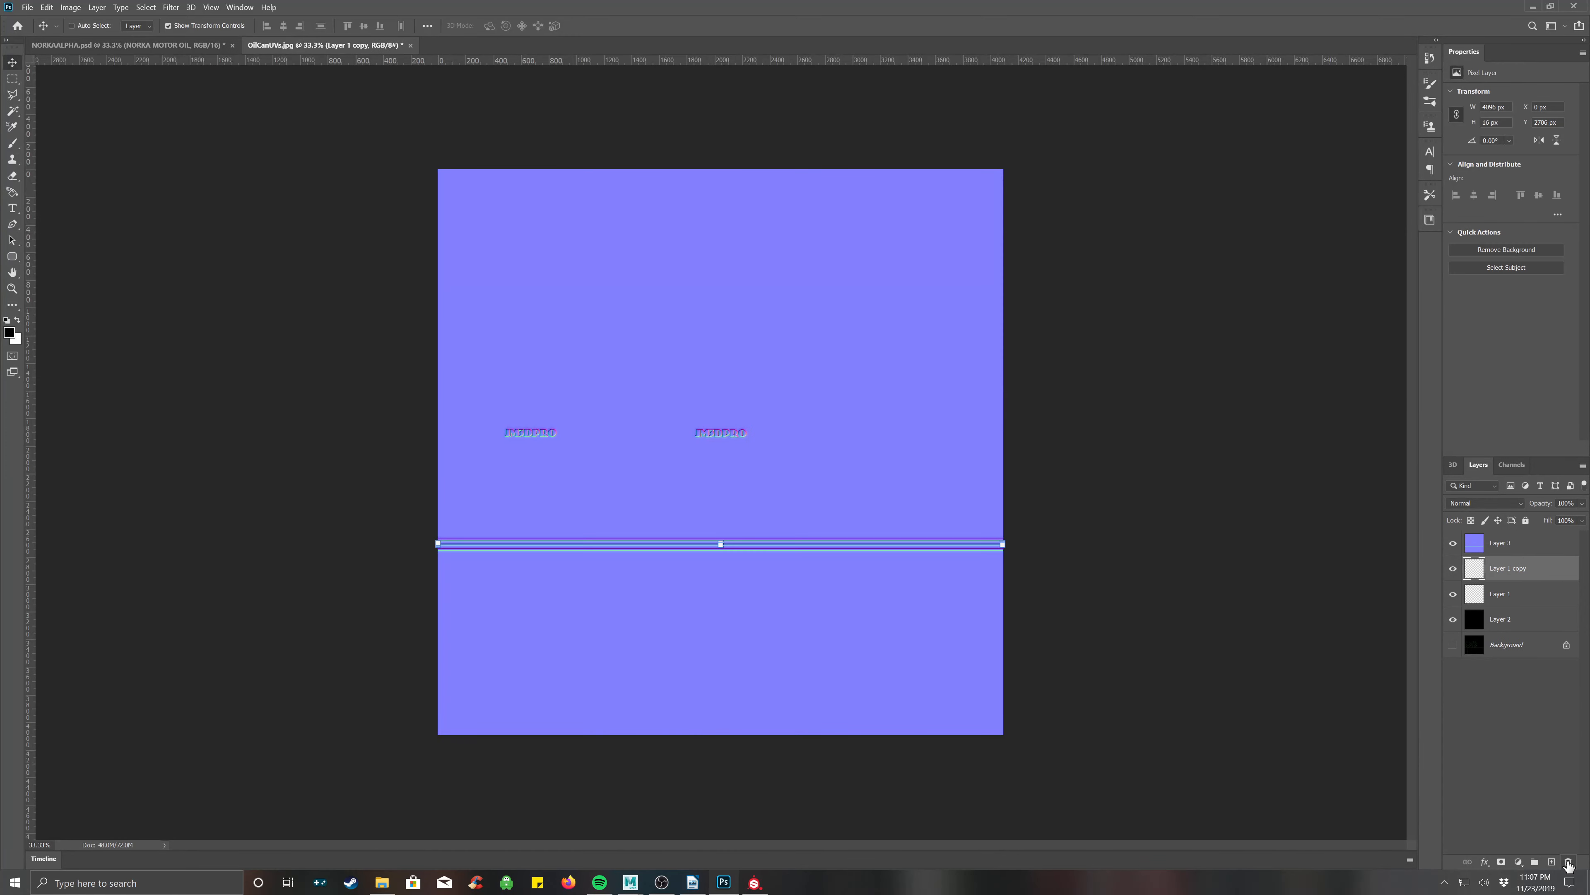
left_click(1568, 862)
left_click(1569, 862)
left_click(1568, 862)
left_click(1568, 862)
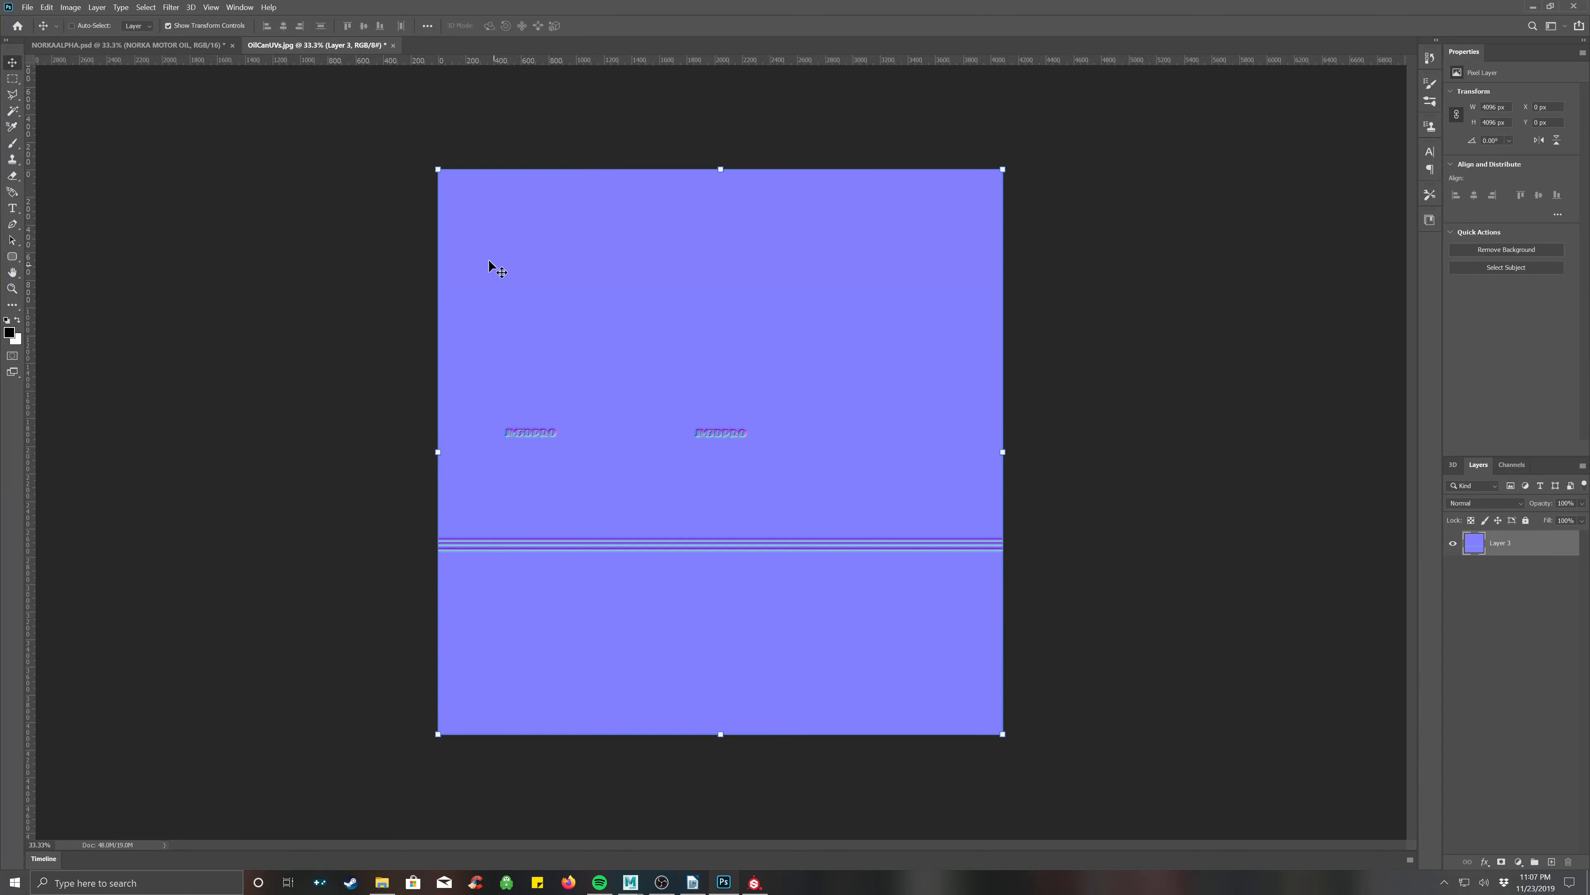
Save the normal map document on the Desktop as a Photoshop file named OilCaneXTRAnORMAL.
left_click(35, 7)
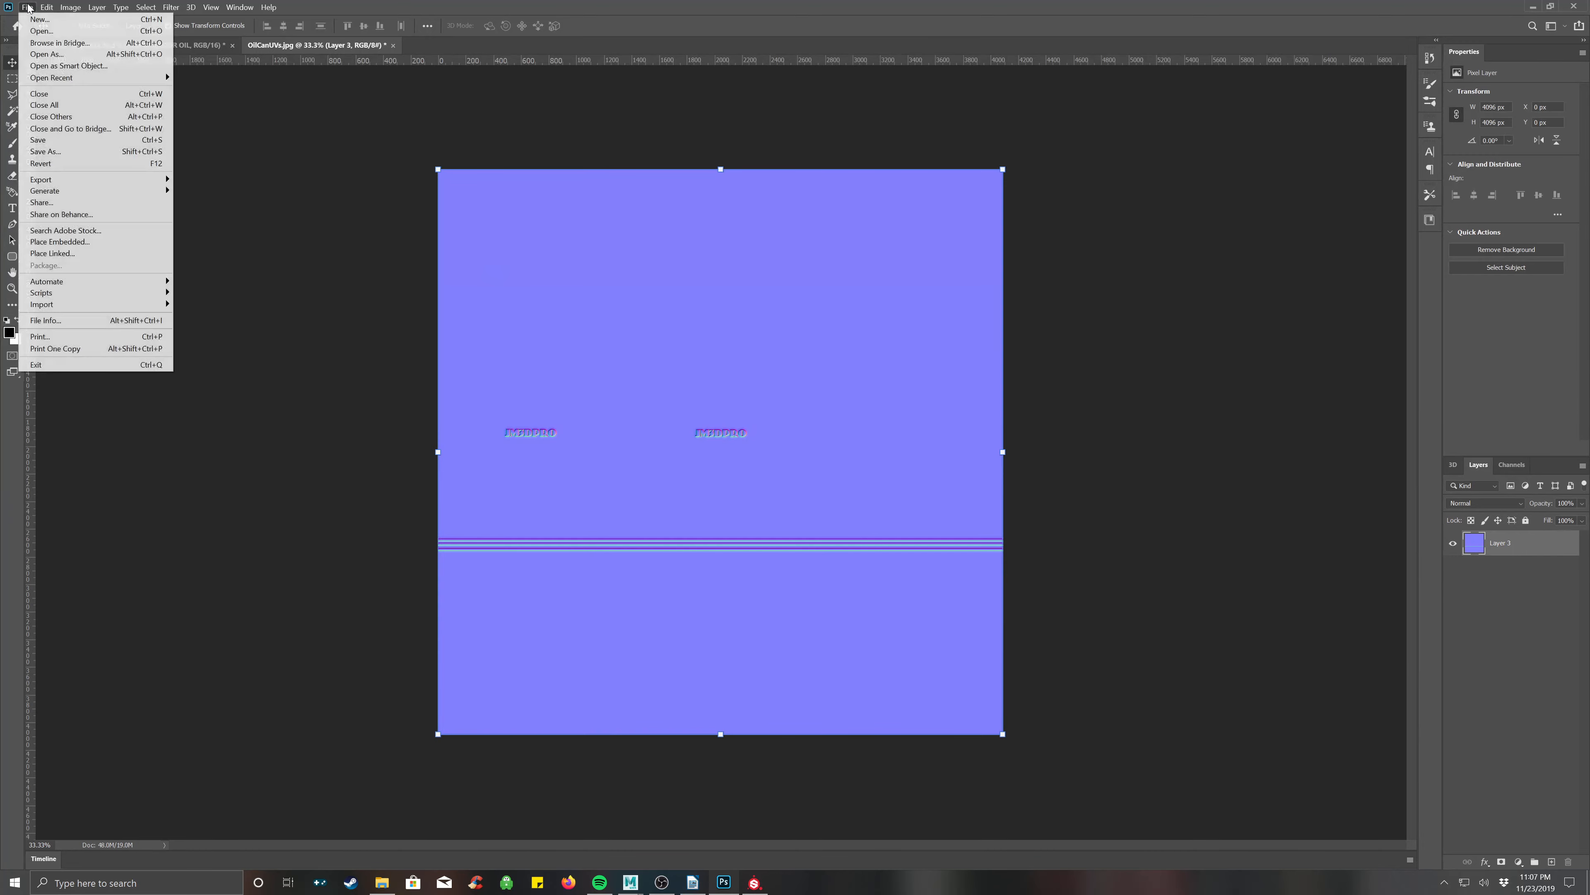
left_click(52, 152)
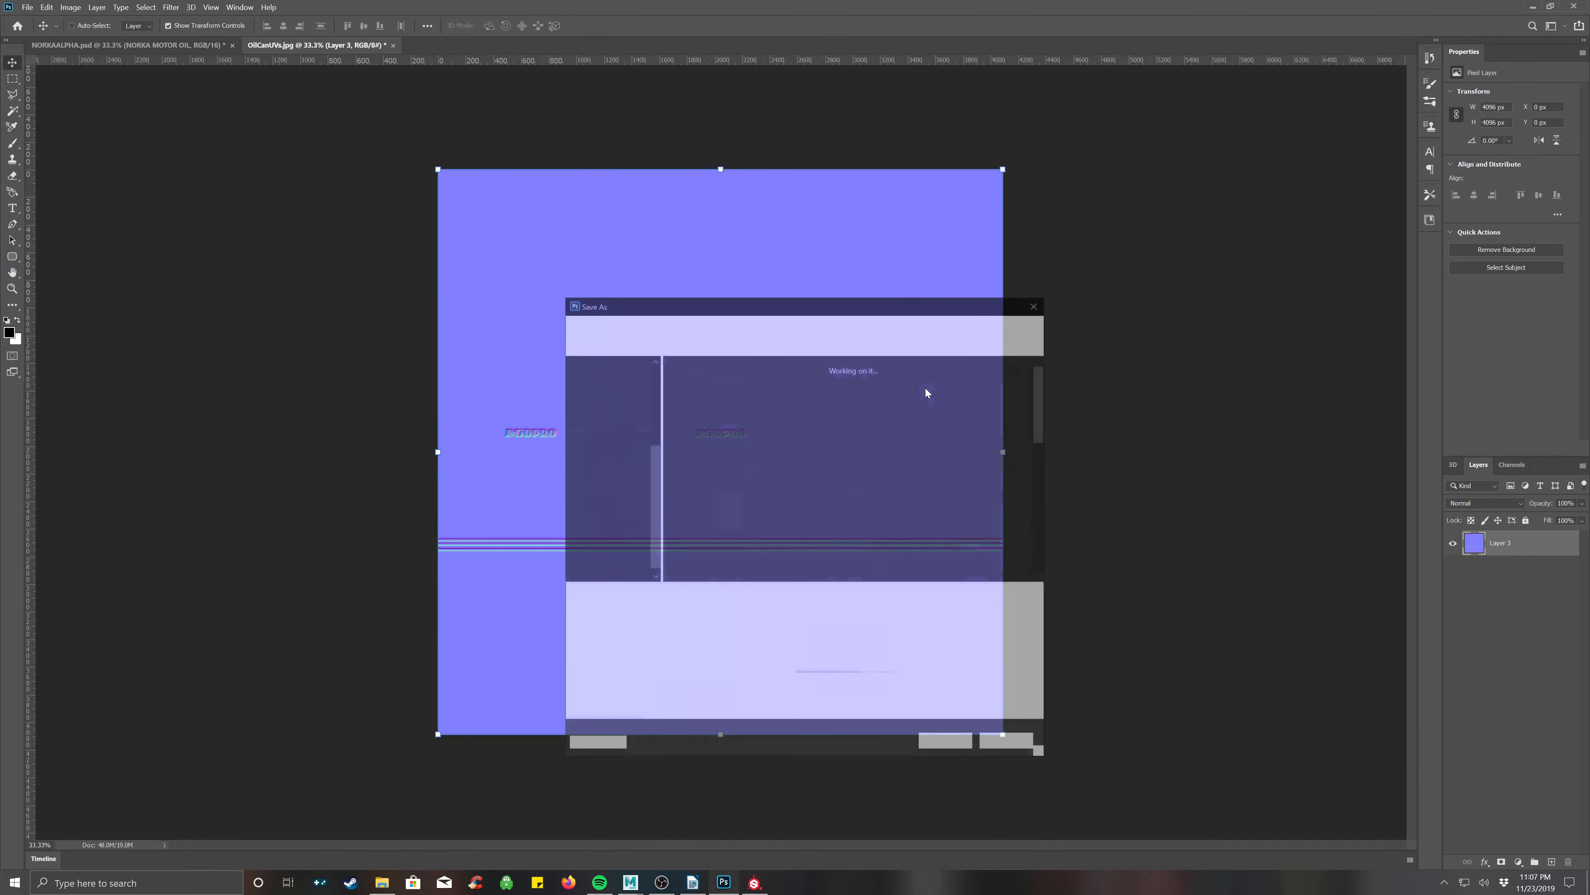
left_click(679, 597)
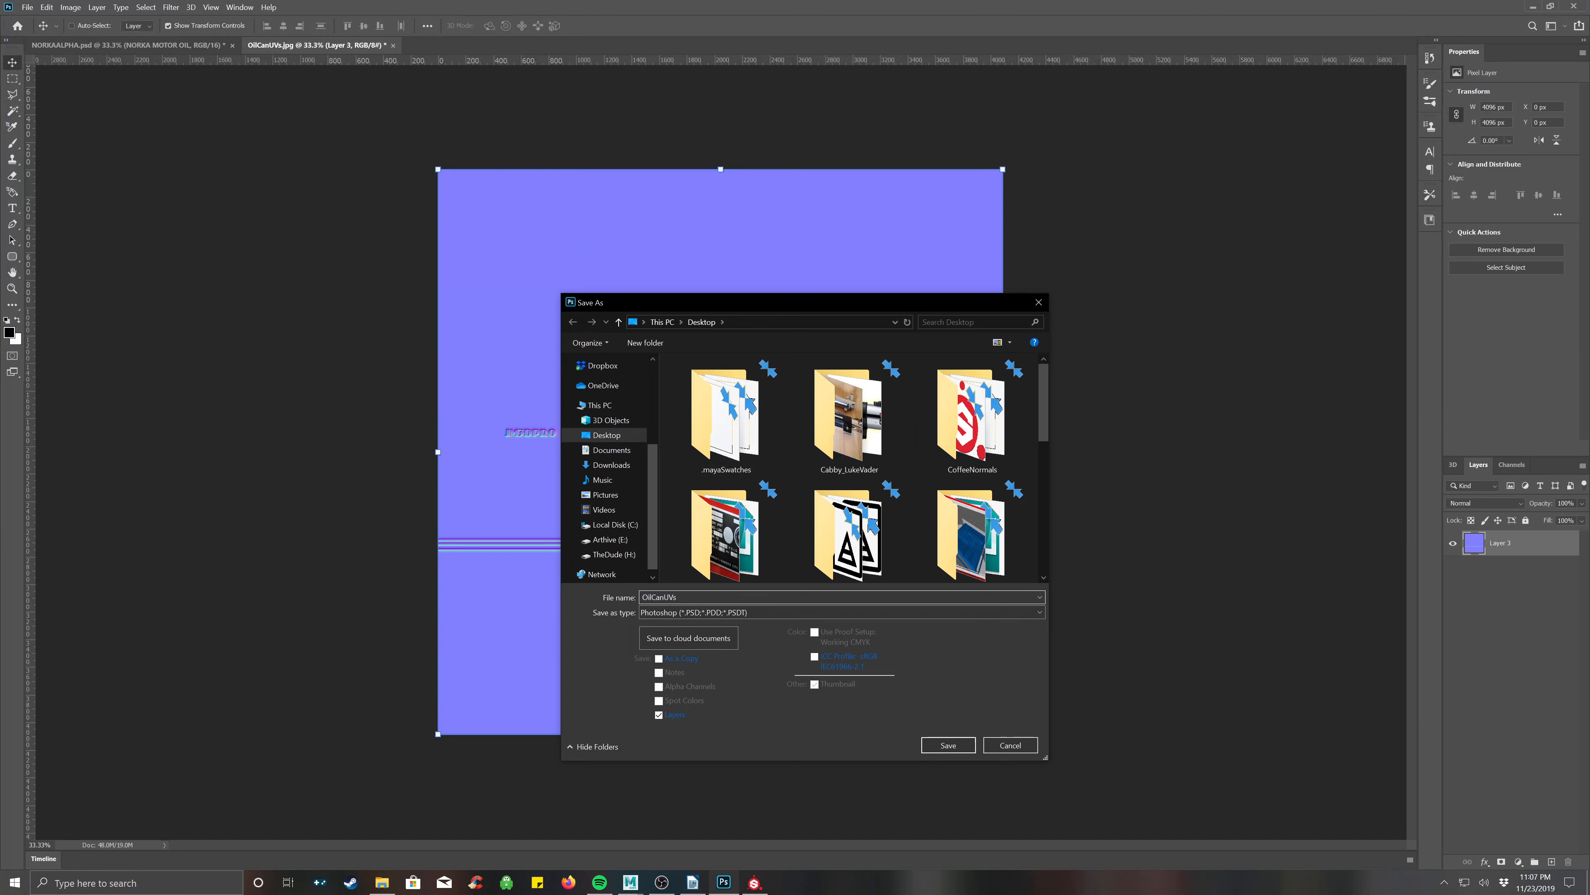
key("BackSpace")
key("BackSpace")
key("BackSpace")
type("e")
key("Return")
key("Return")
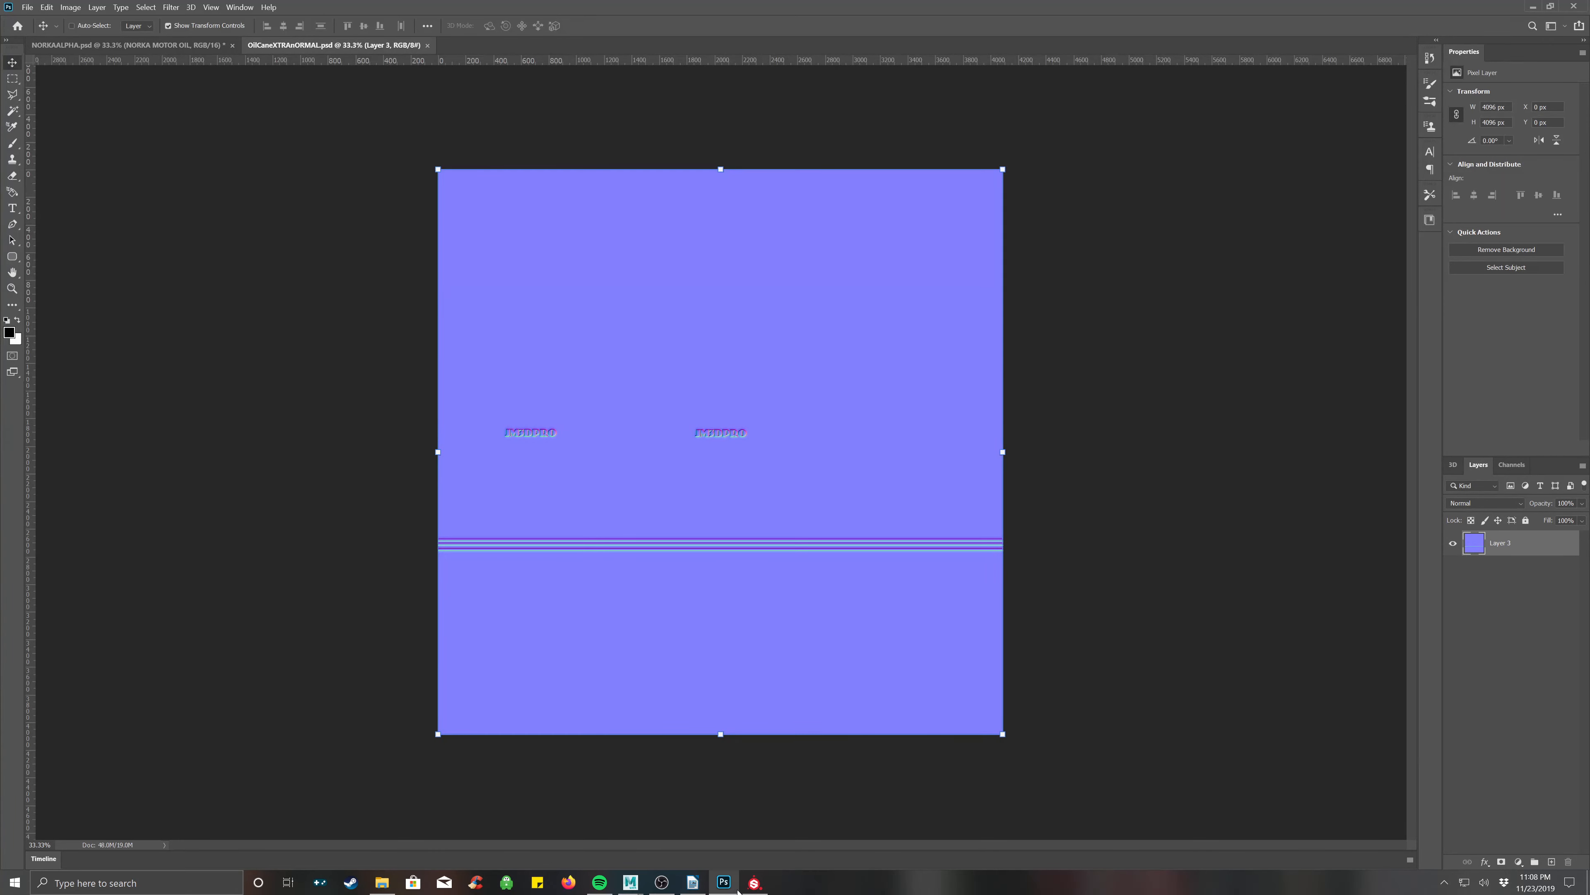
Switch to Substance Painter and add the OilCaneXTRAnORMAL Photoshop file from the Desktop as a resource to import.
left_click(754, 882)
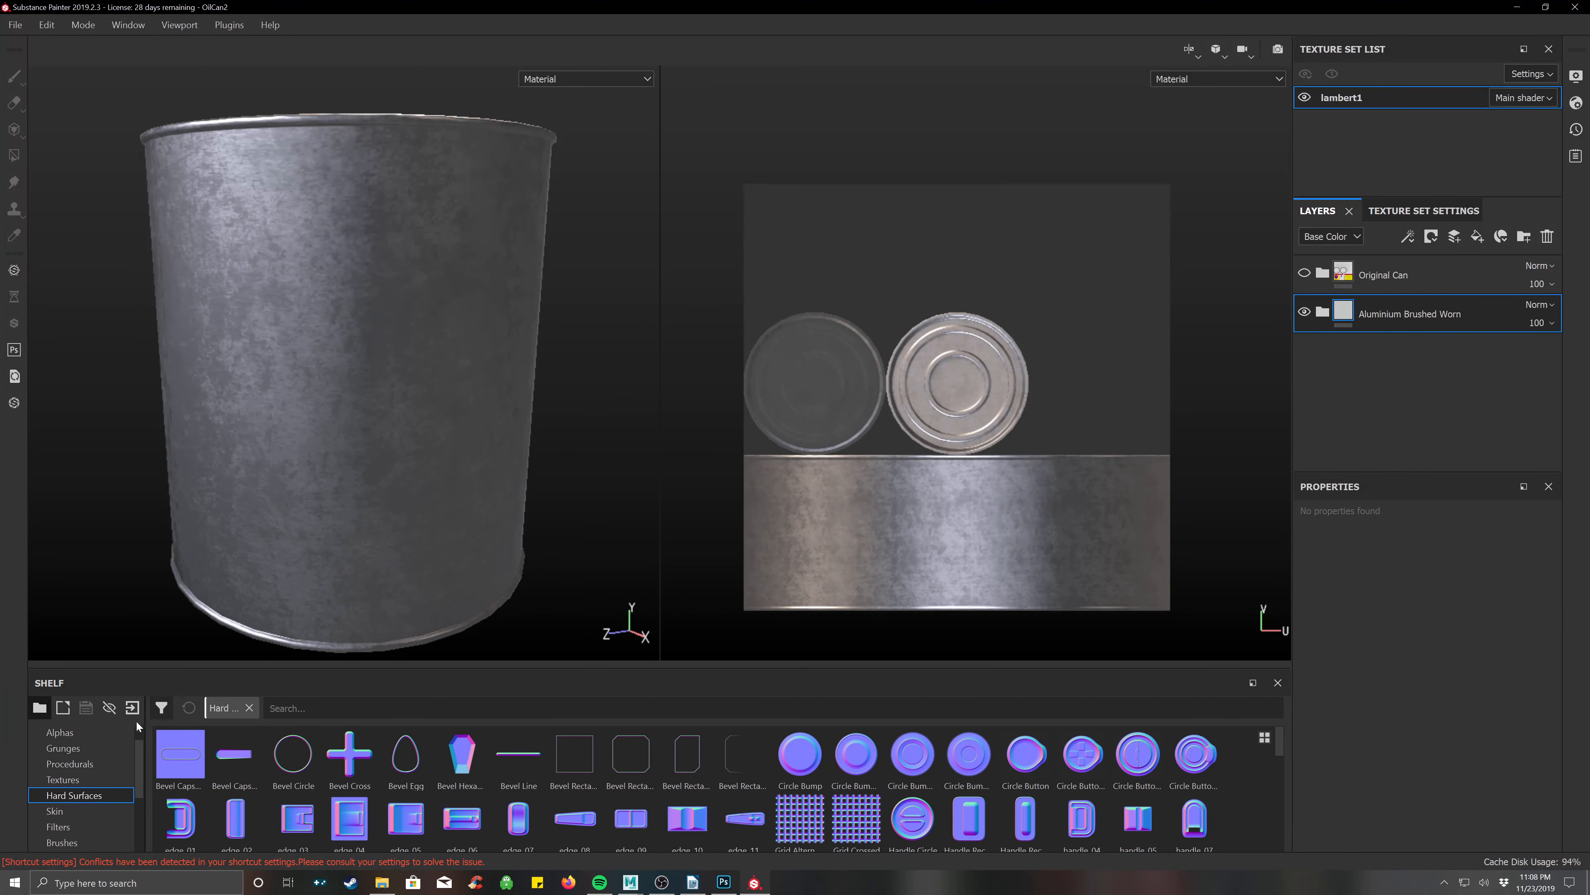
left_click(133, 708)
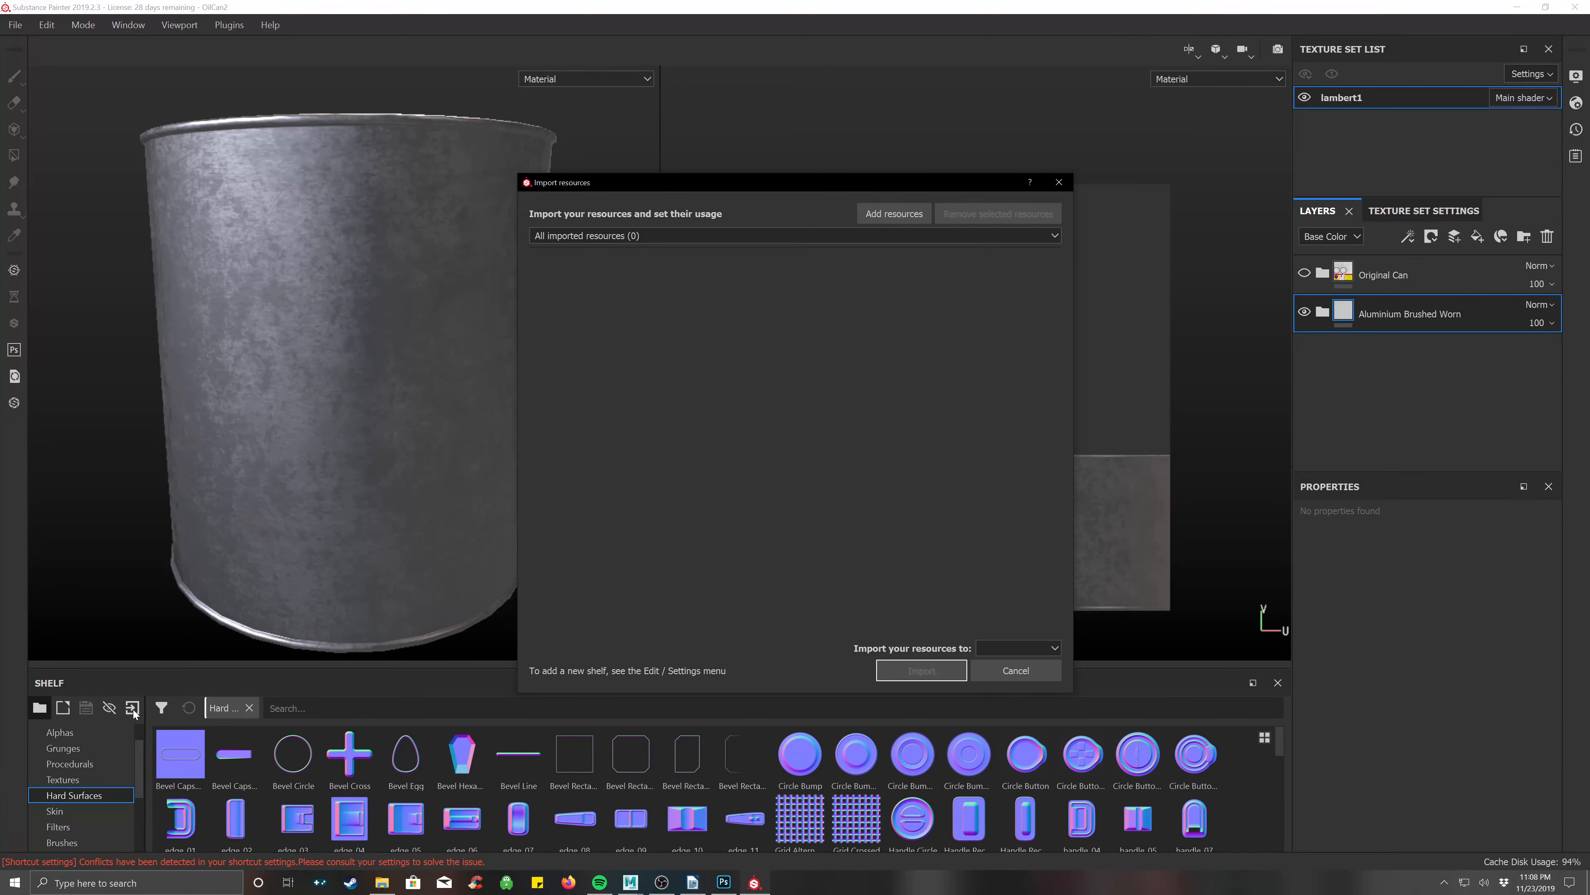
left_click(899, 217)
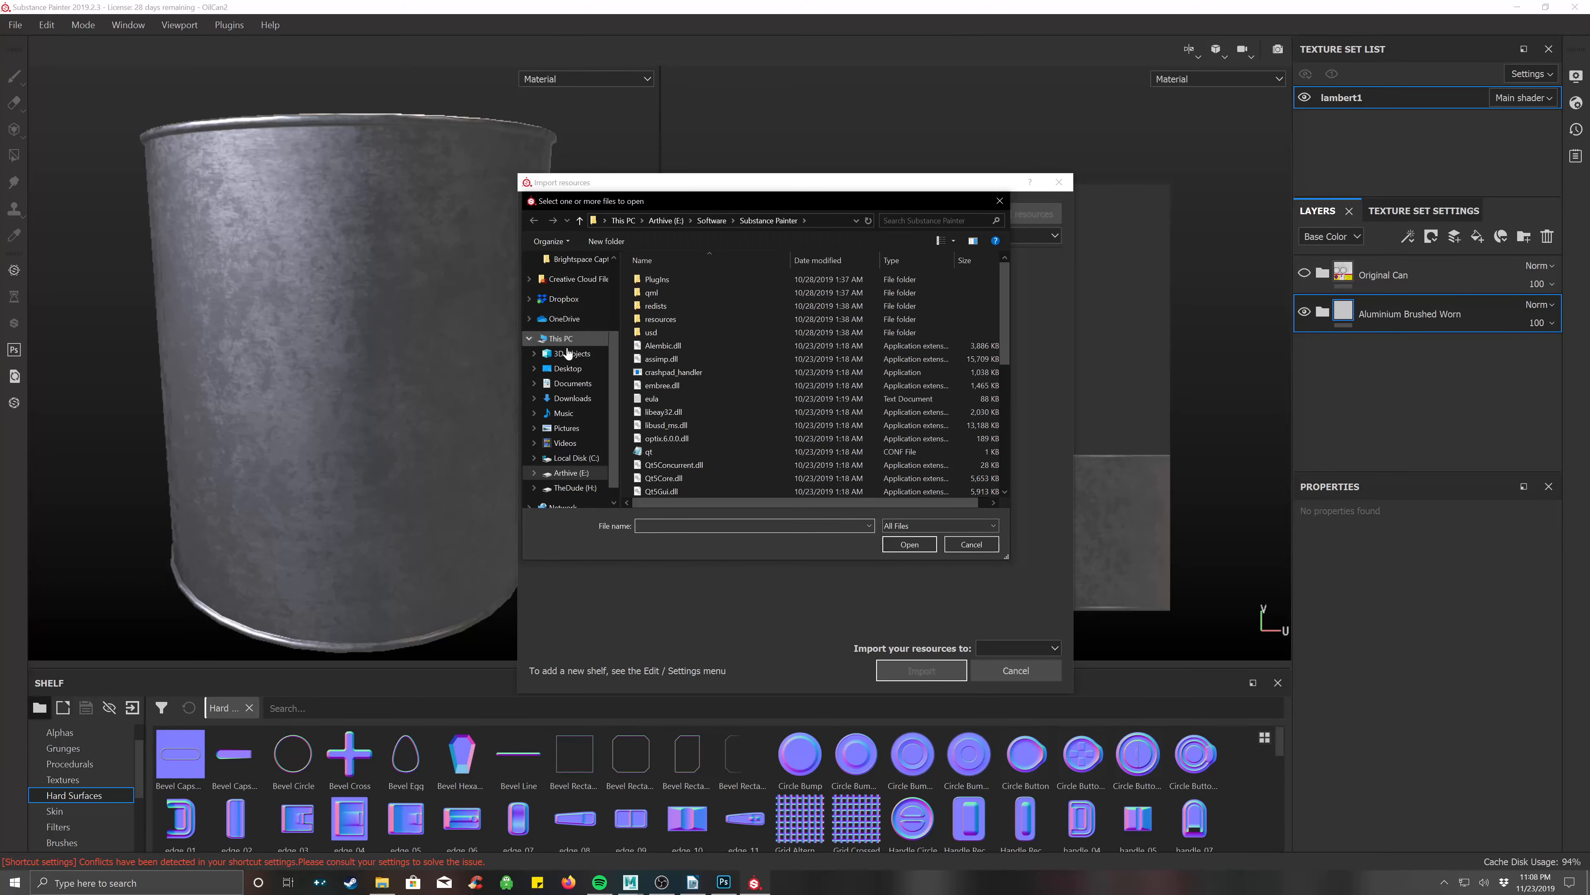
left_click(567, 369)
scroll(885, 439, "down", 5)
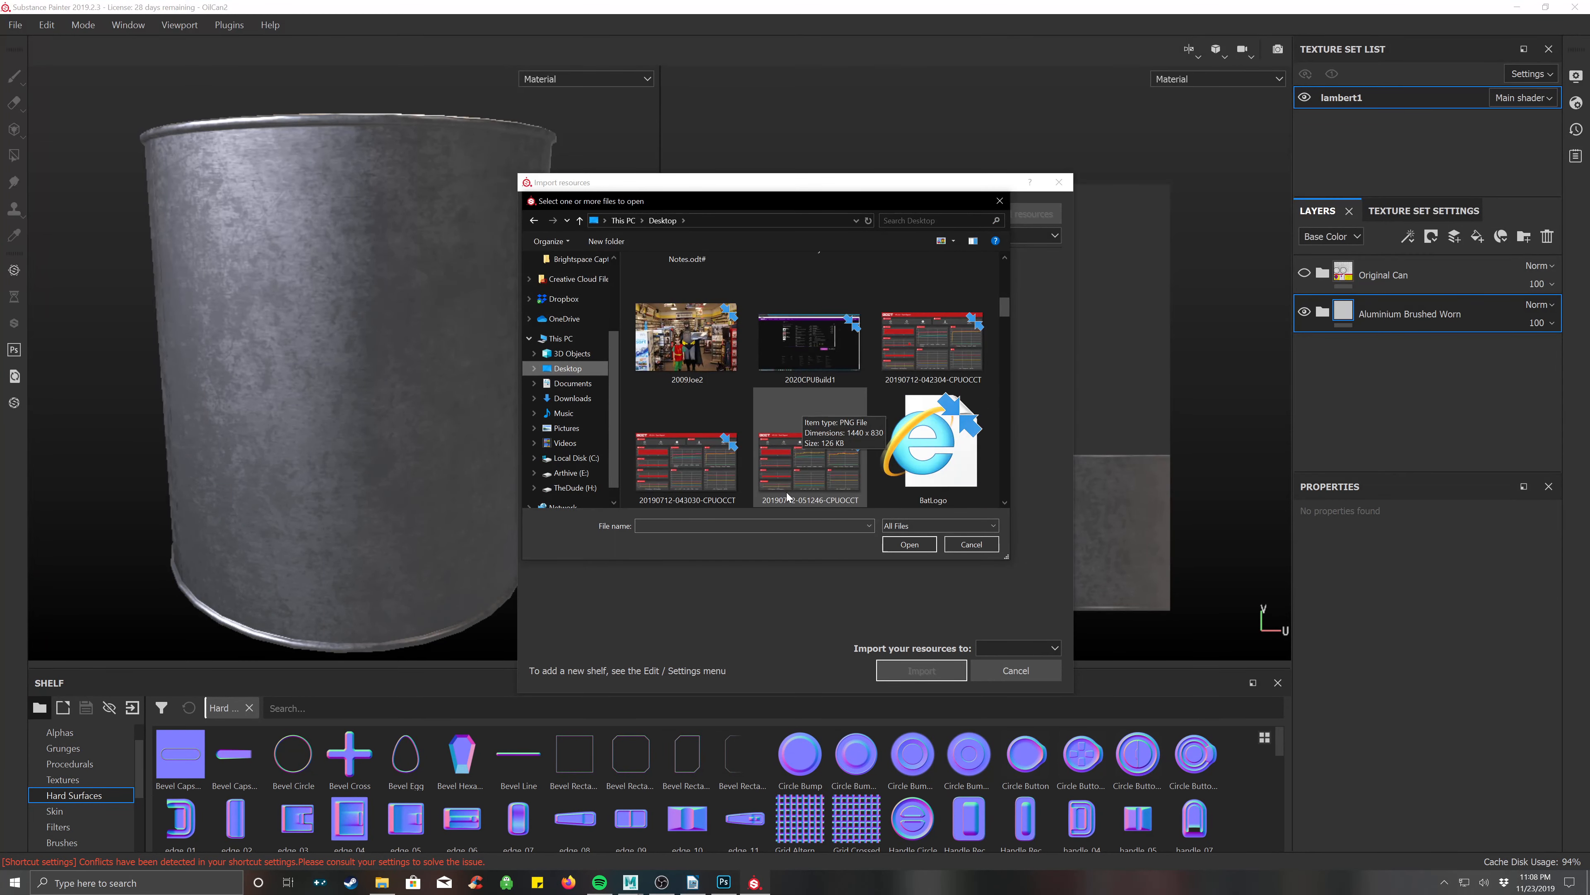
scroll(884, 438, "down", 8)
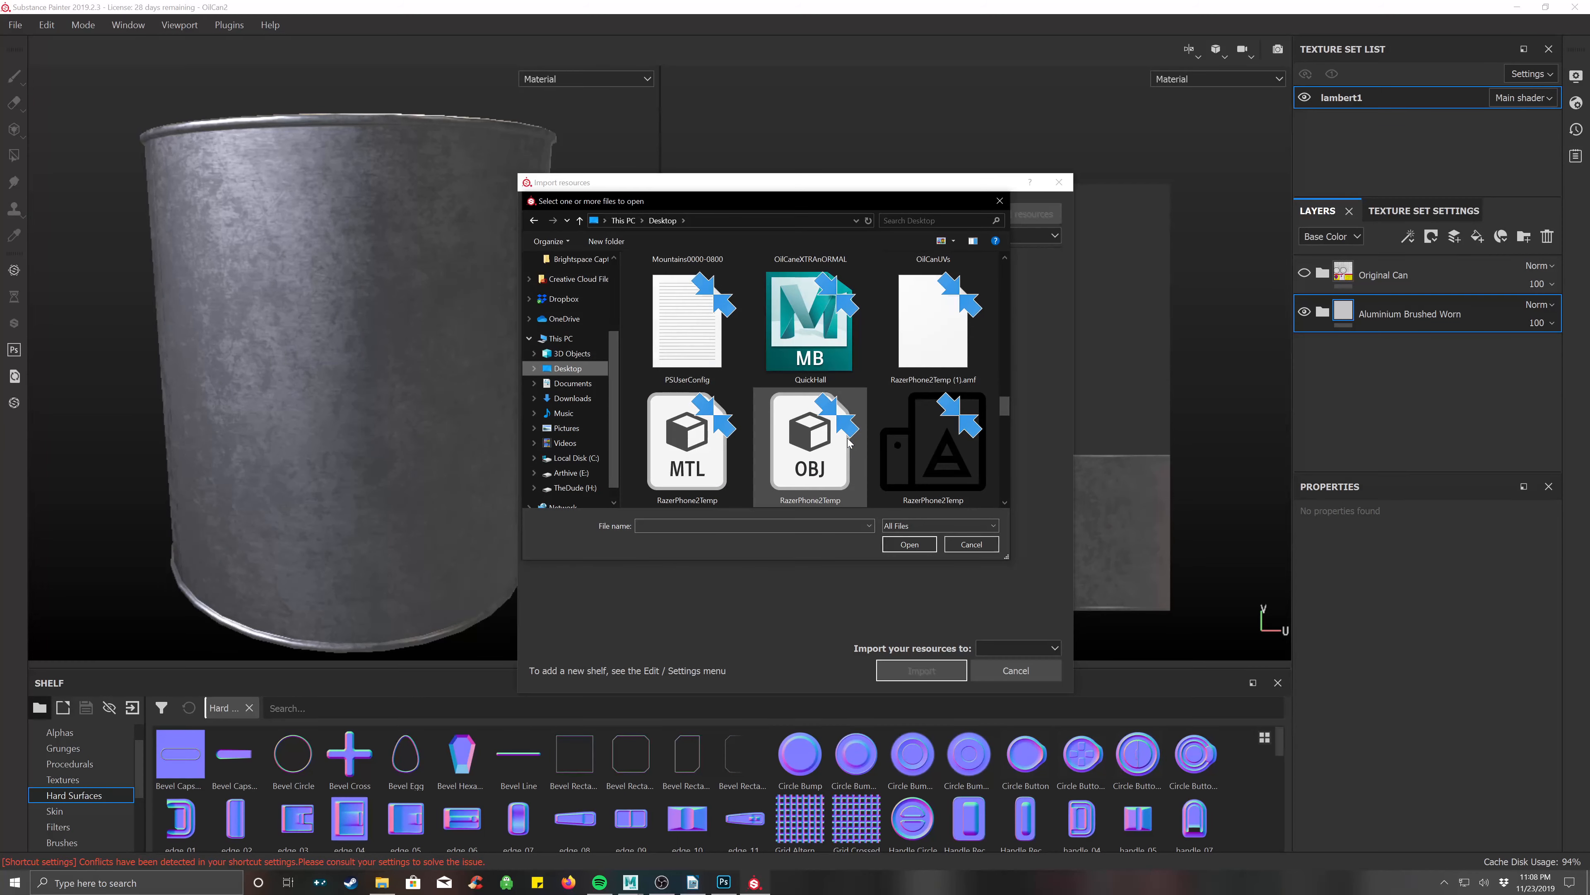
scroll(859, 447, "up", 5)
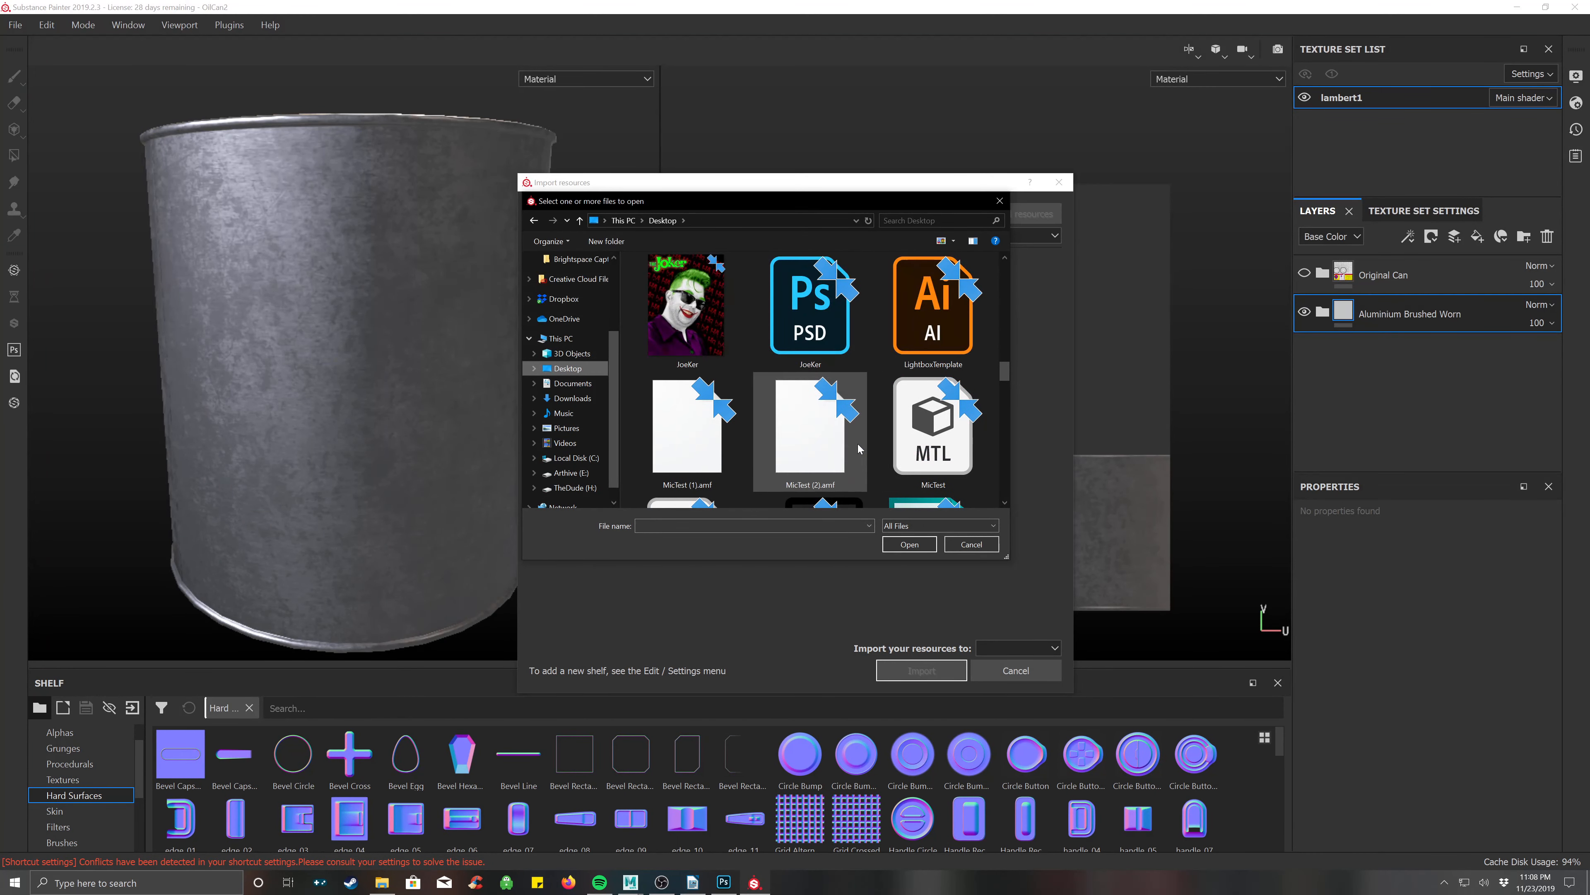
scroll(859, 447, "down", 1)
scroll(870, 451, "down", 1)
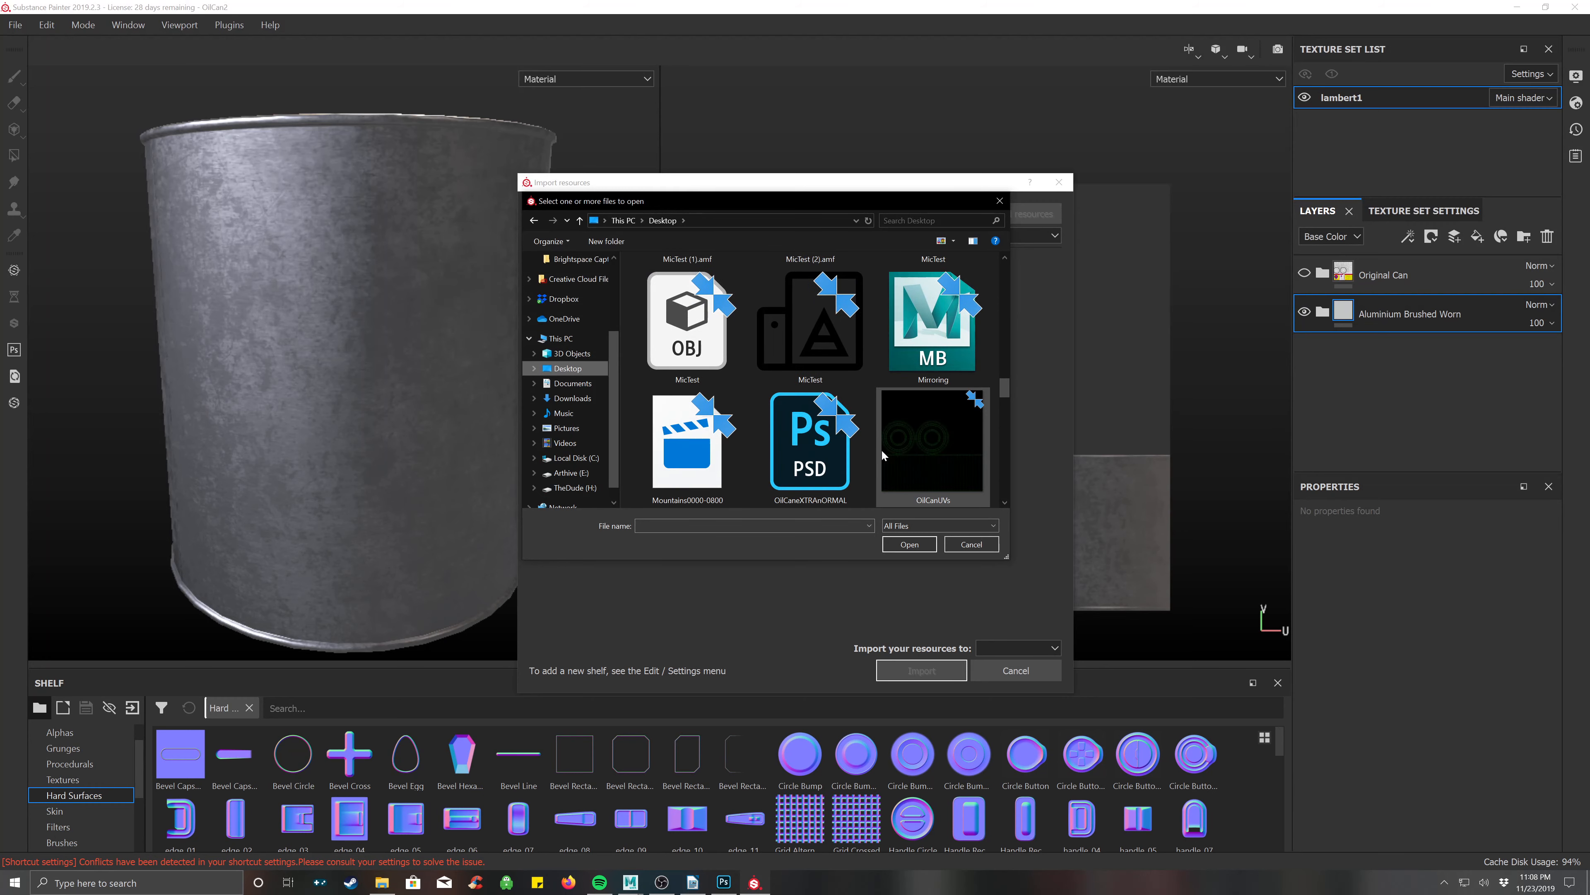
scroll(884, 456, "down", 1)
left_click(798, 355)
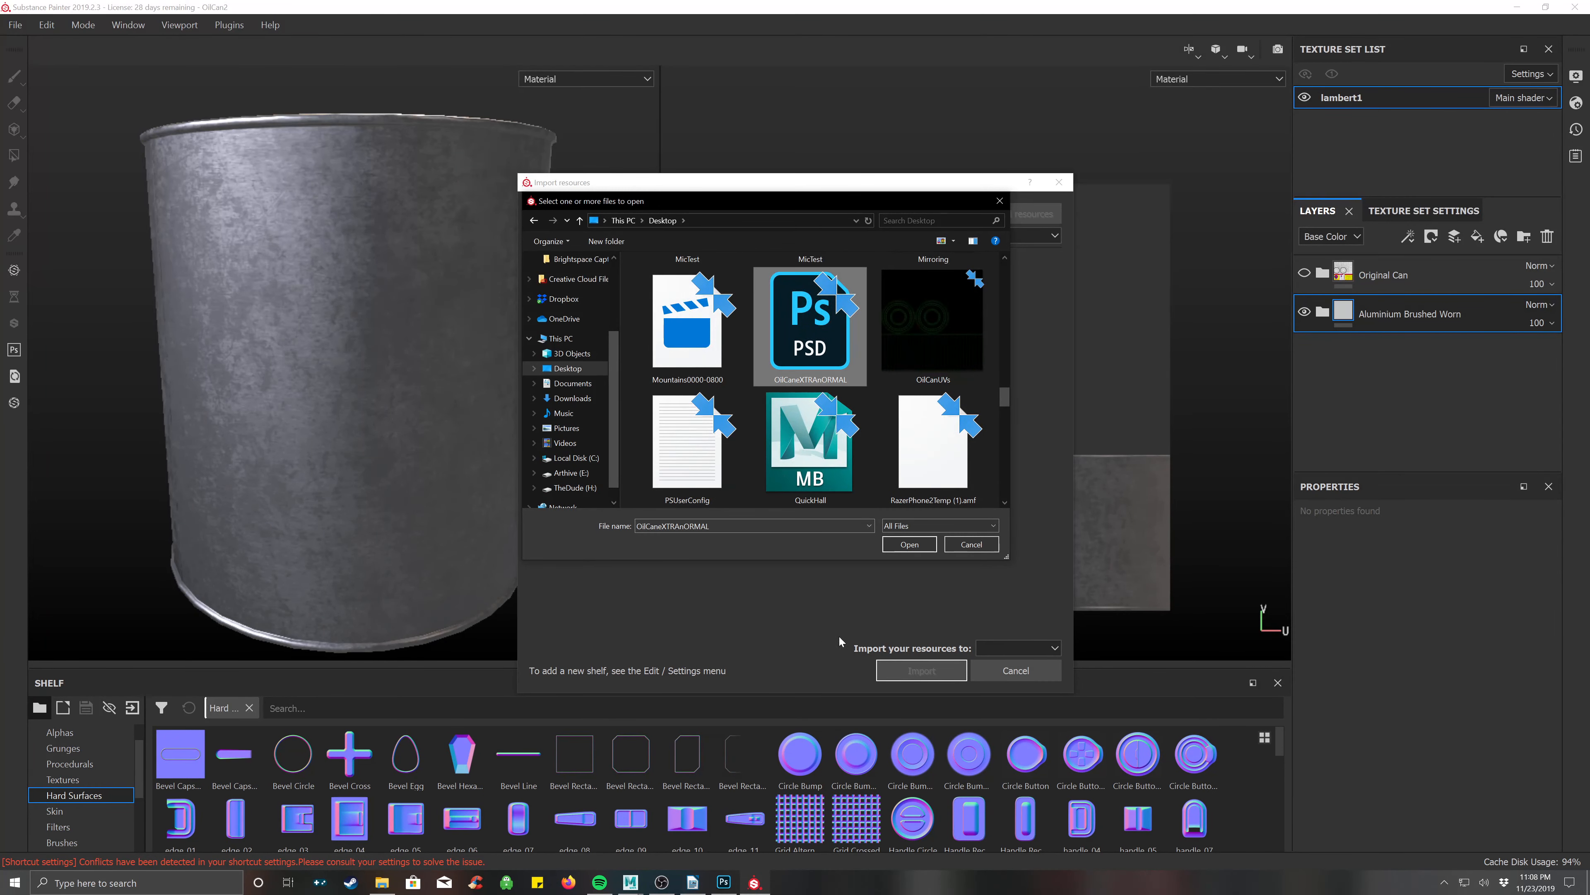
Import OilCaneXTRAnORMAL.psd as a texture resource into the OilCan2 project.
left_click(909, 544)
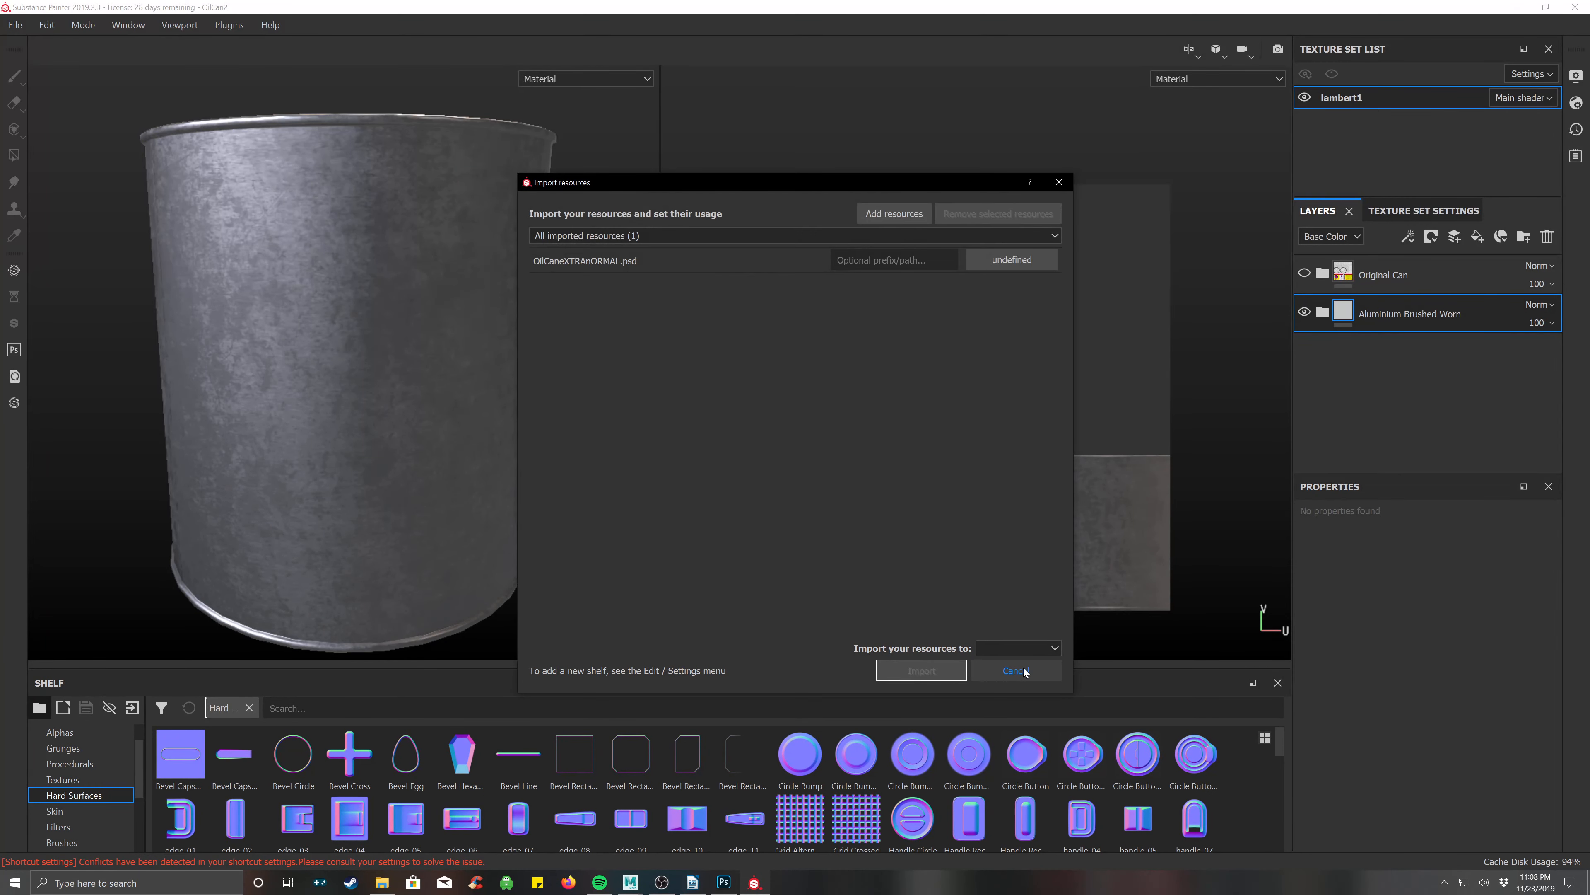
left_click(1000, 263)
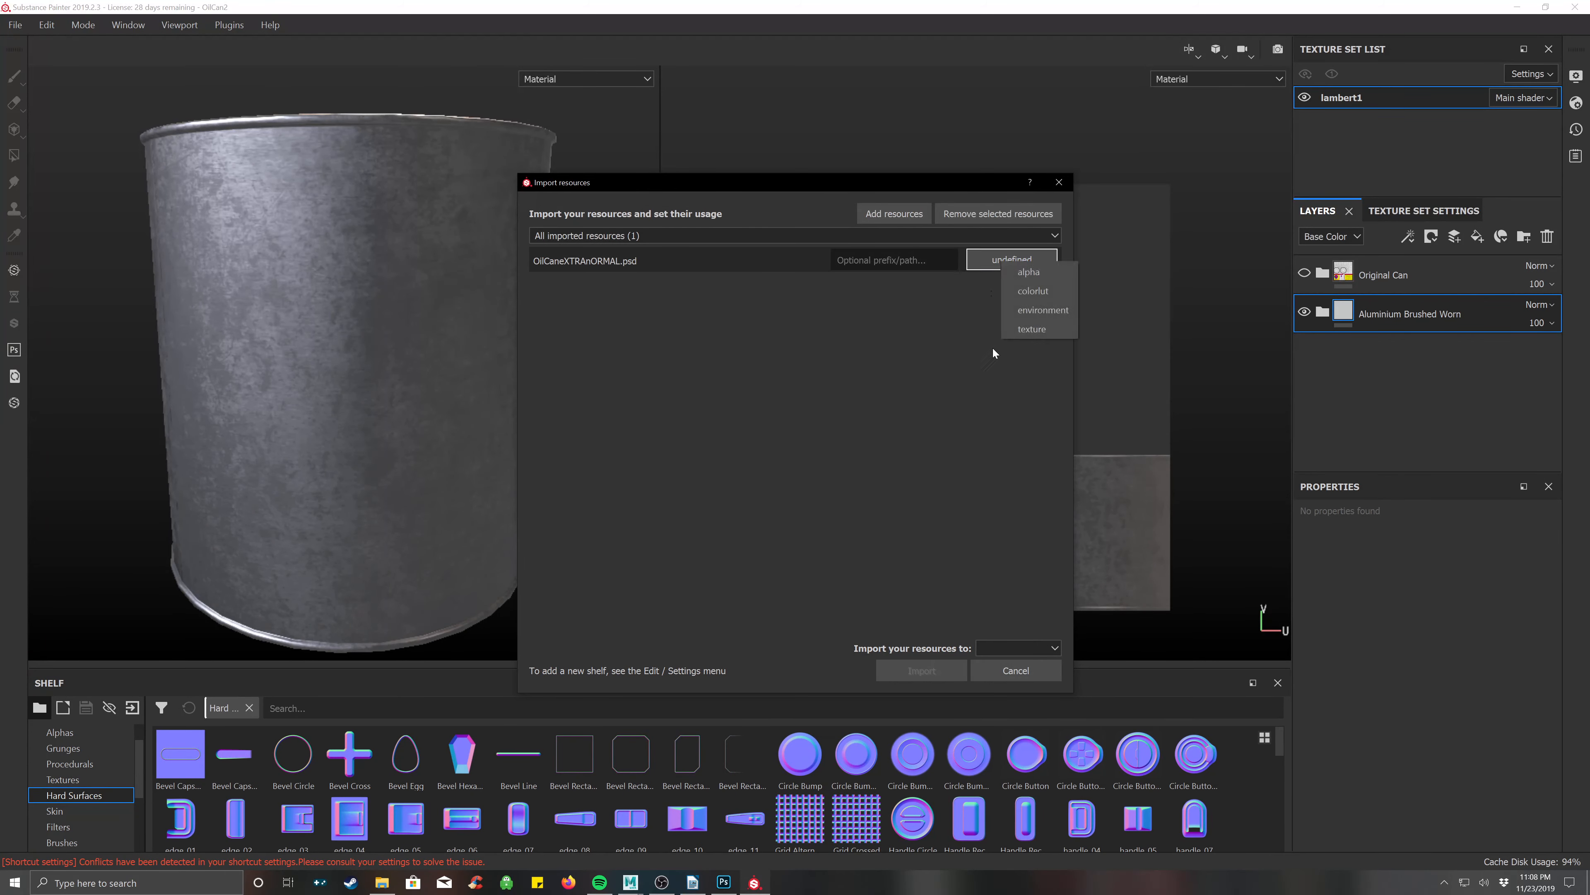
left_click(1022, 331)
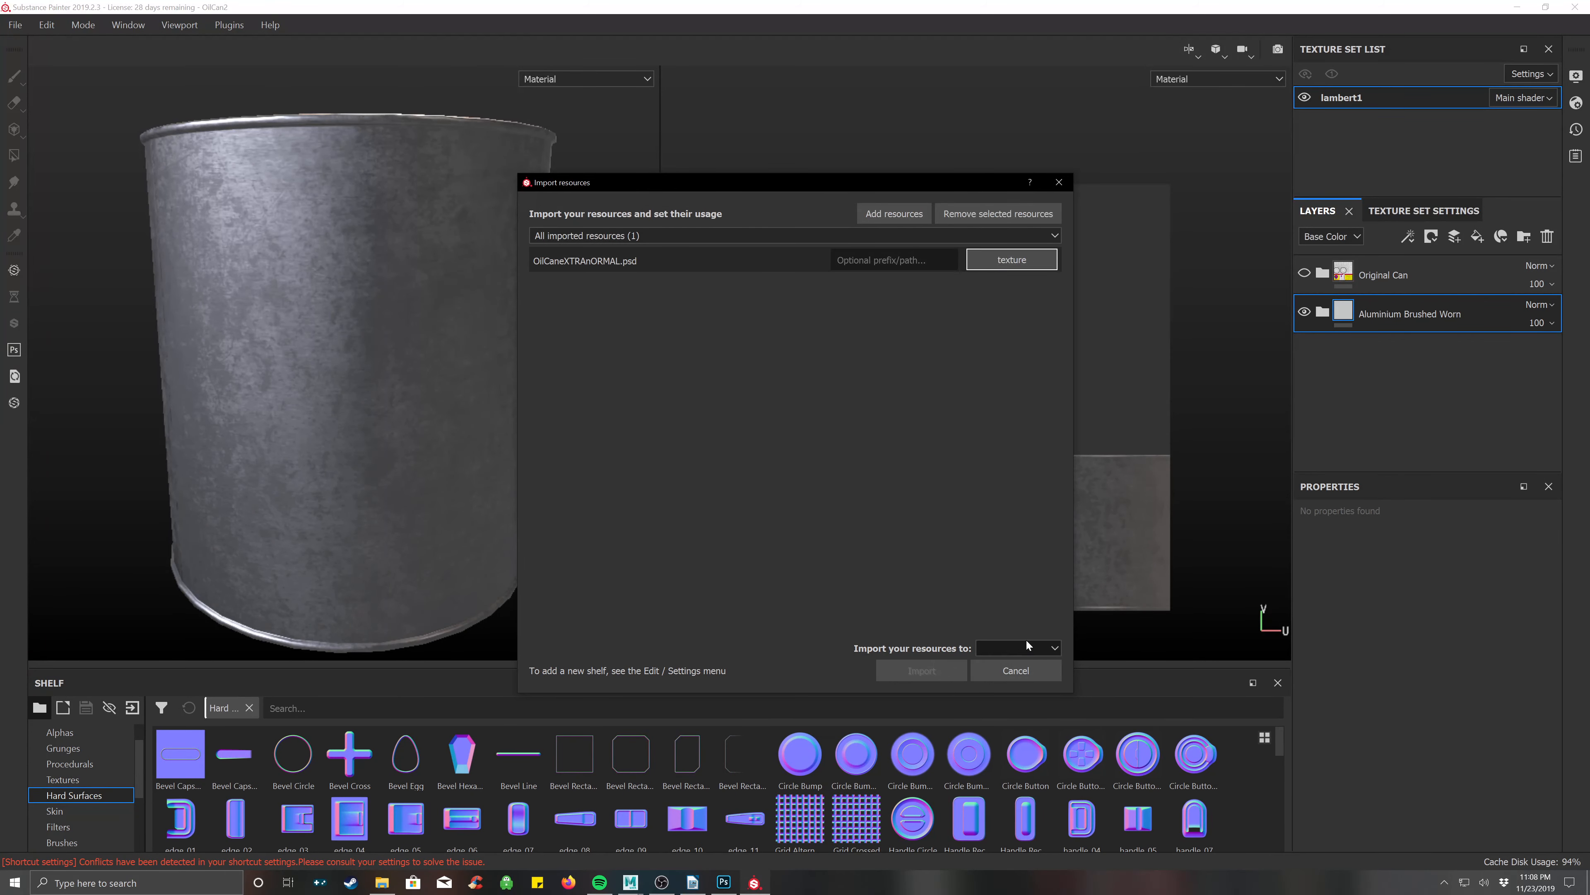
left_click(1020, 649)
left_click(1004, 675)
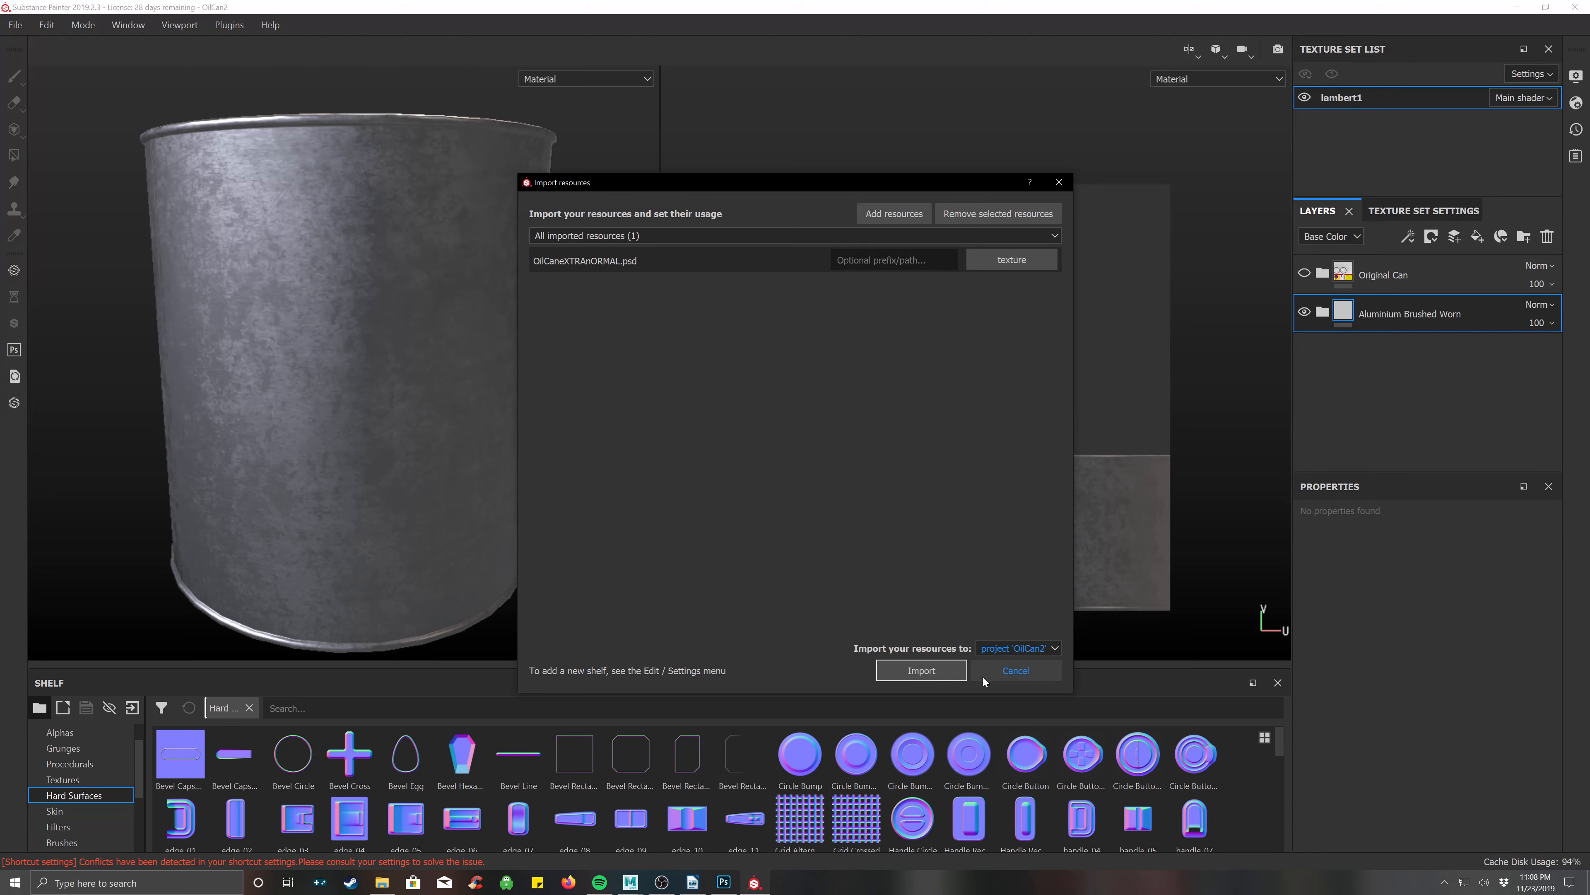
left_click(923, 675)
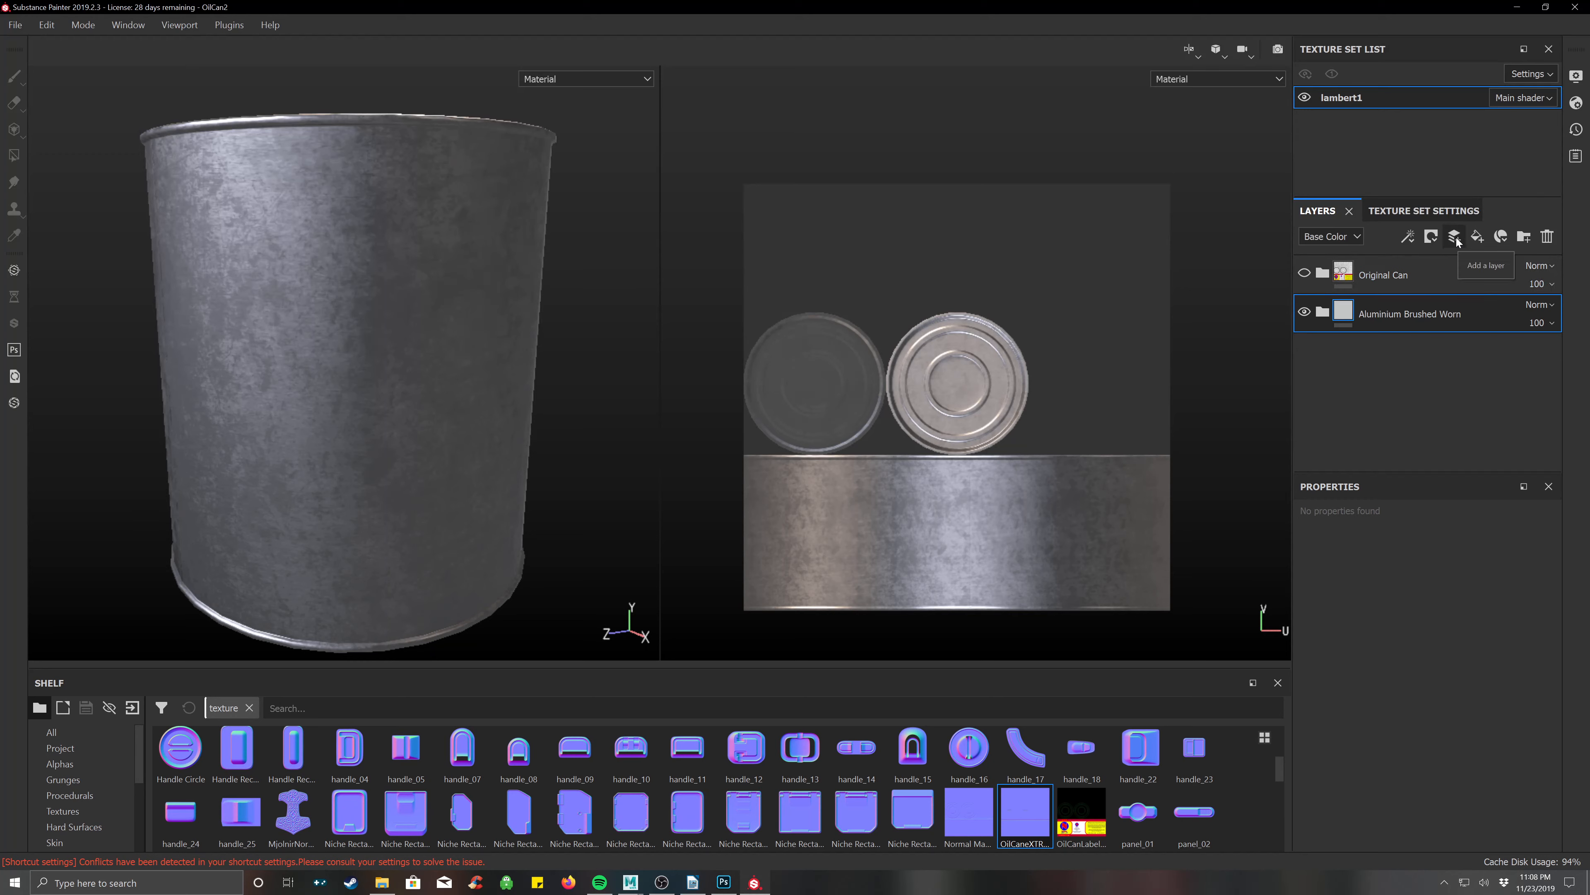
Add a fill layer above Aluminium Brushed Worn and assign the OilCaneXTRAnORMAL texture to its Normal channel.
left_click(1475, 237)
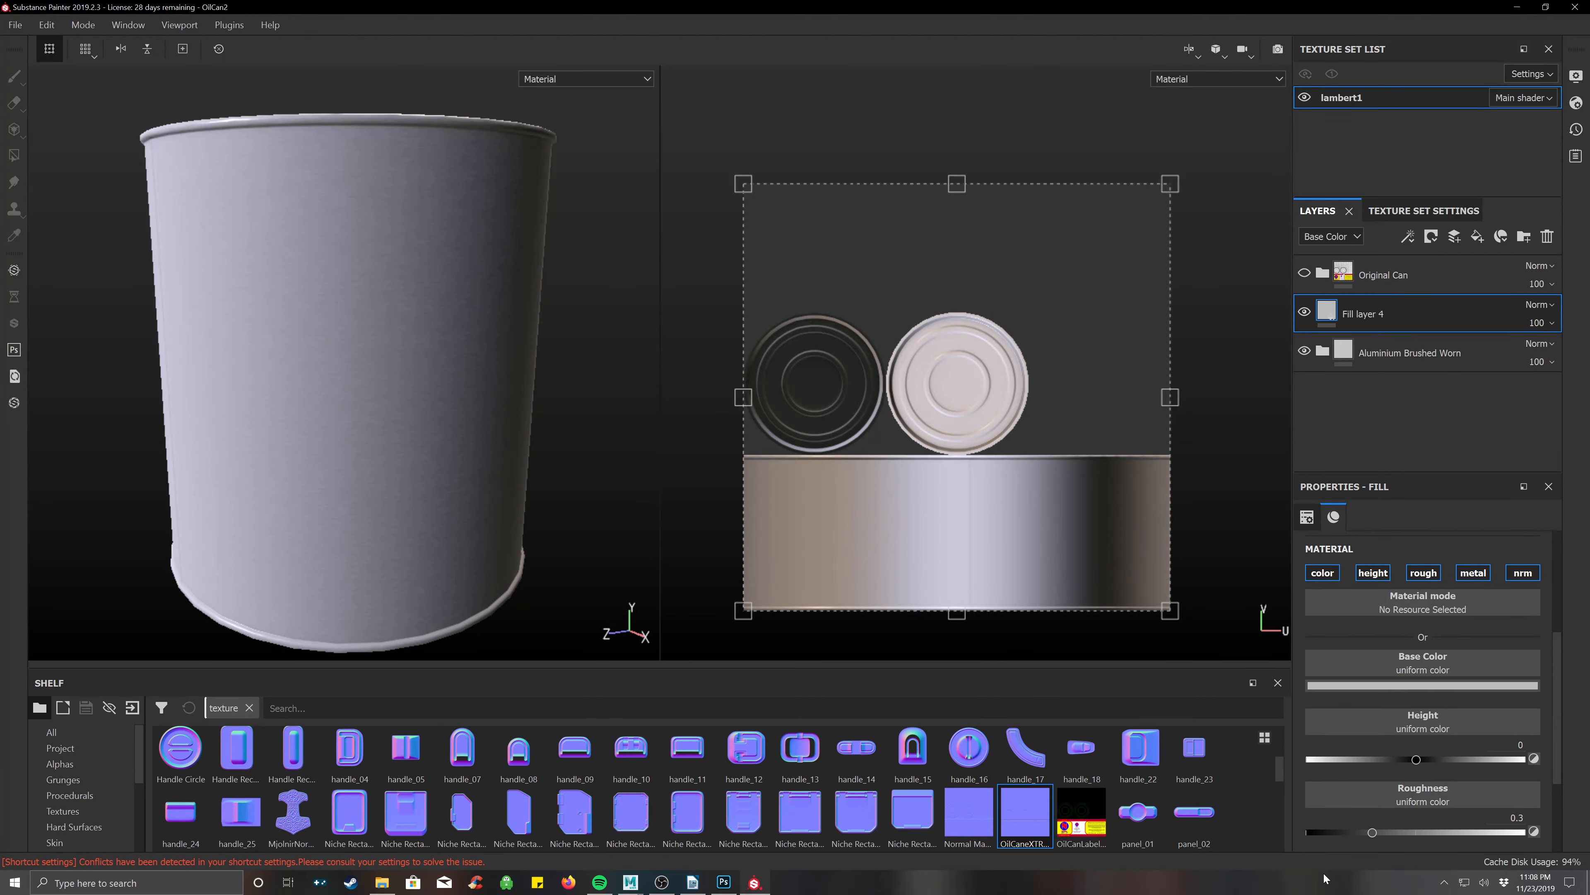
scroll(1430, 777, "down", 3)
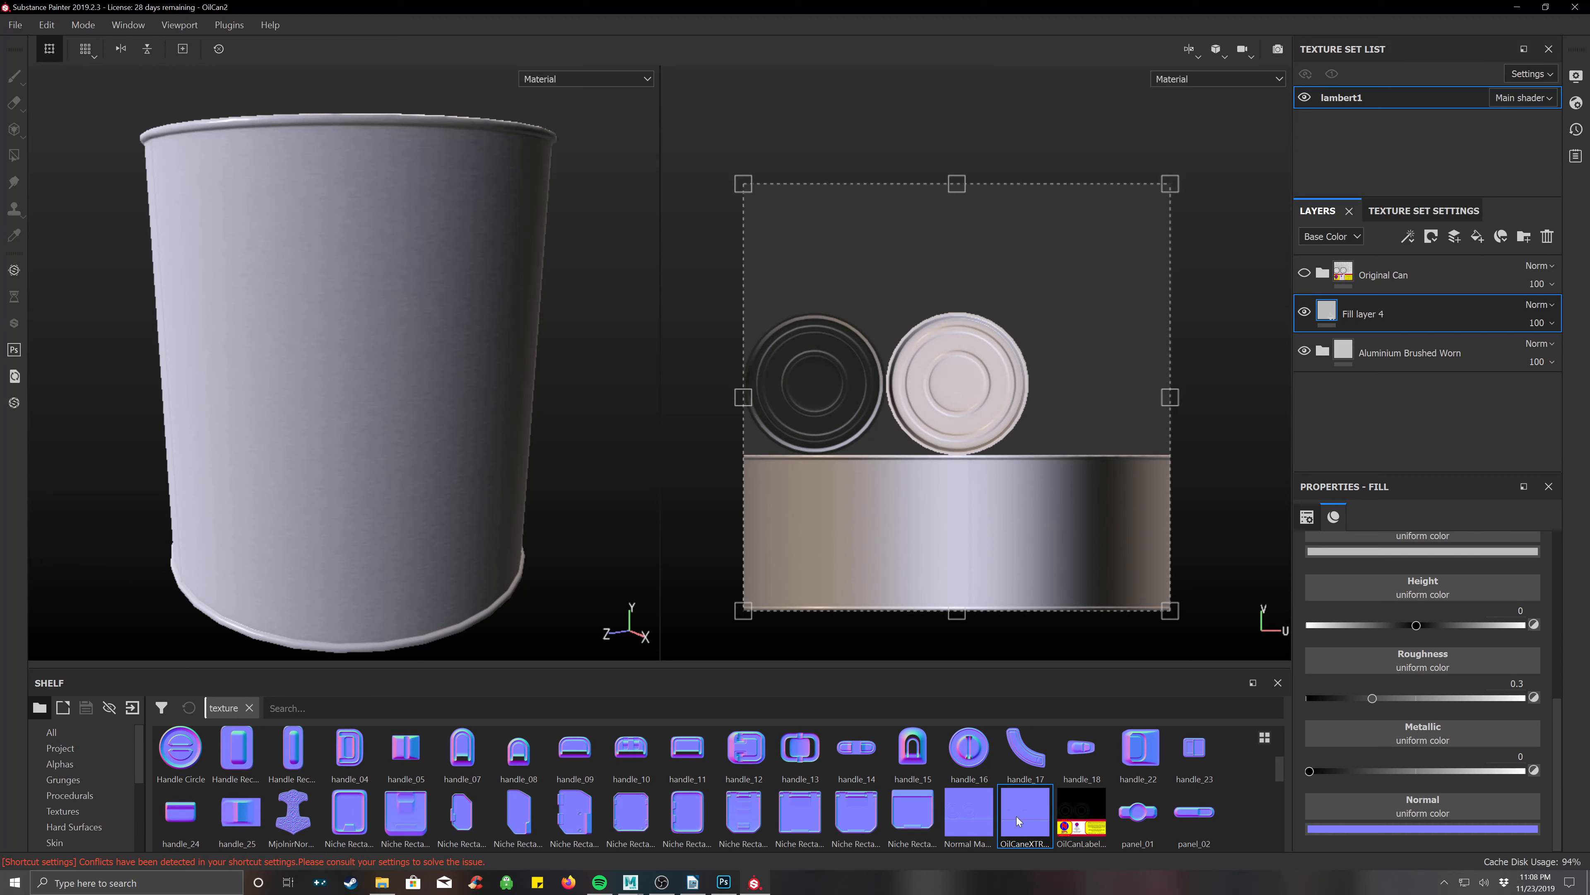
left_click_drag(1018, 821, 1403, 818)
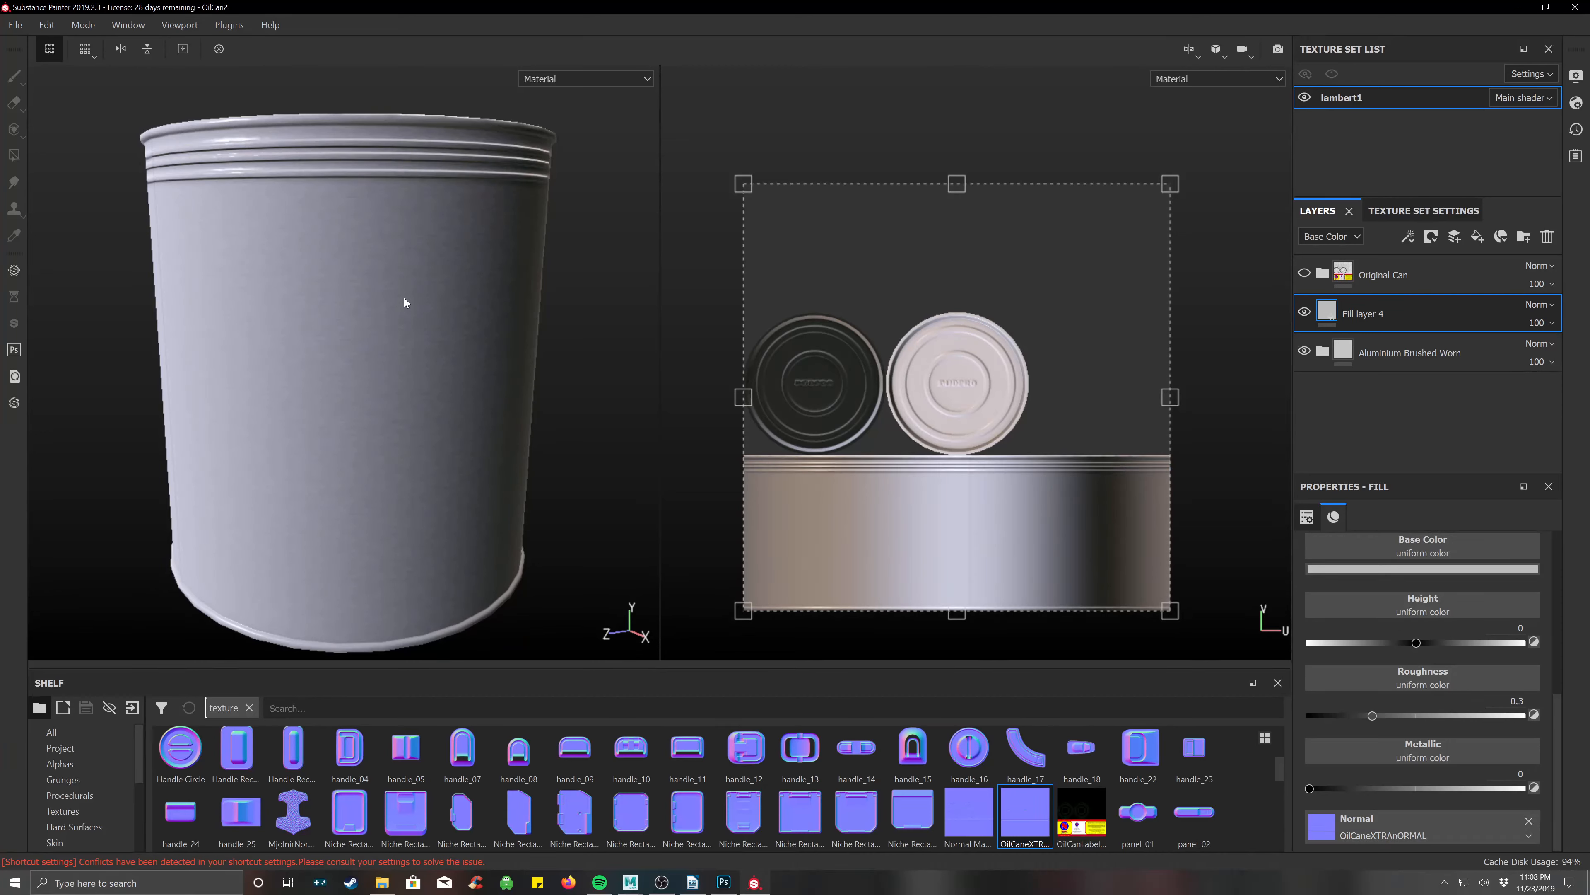
Examine how the normal map renders the lettering on the can lid and the rings around the upper body.
left_click_drag(322, 196, 420, 412, "alt")
left_click_drag(362, 278, 454, 307, "alt")
scroll(338, 248, "down", 1)
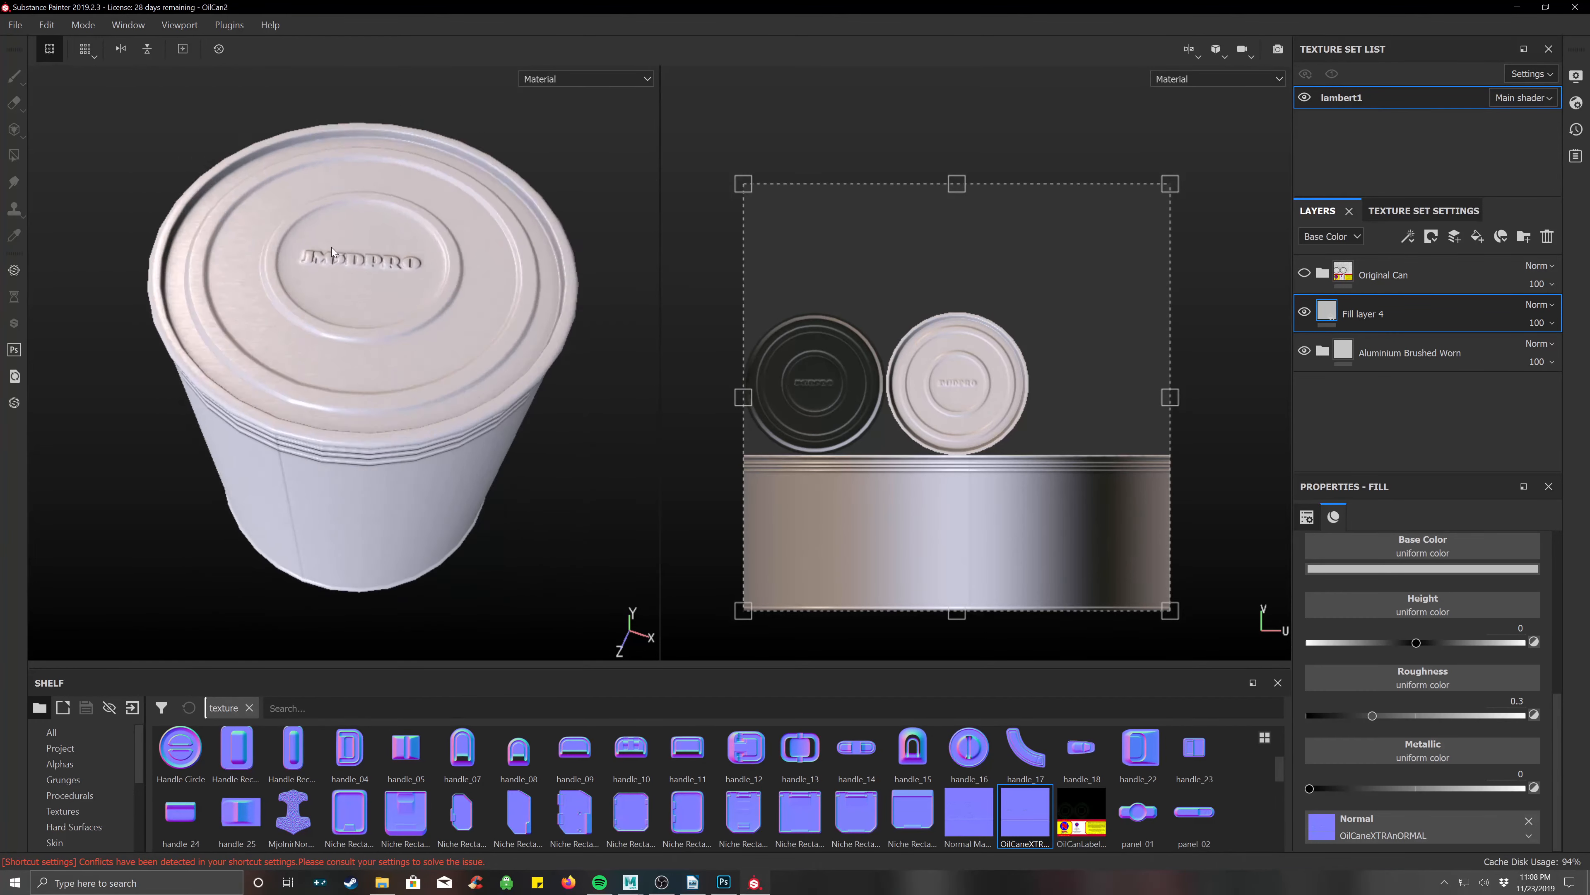
scroll(330, 240, "up", 6)
left_click_drag(332, 244, 357, 291, "alt")
middle_click_drag(357, 291, 359, 255, "alt")
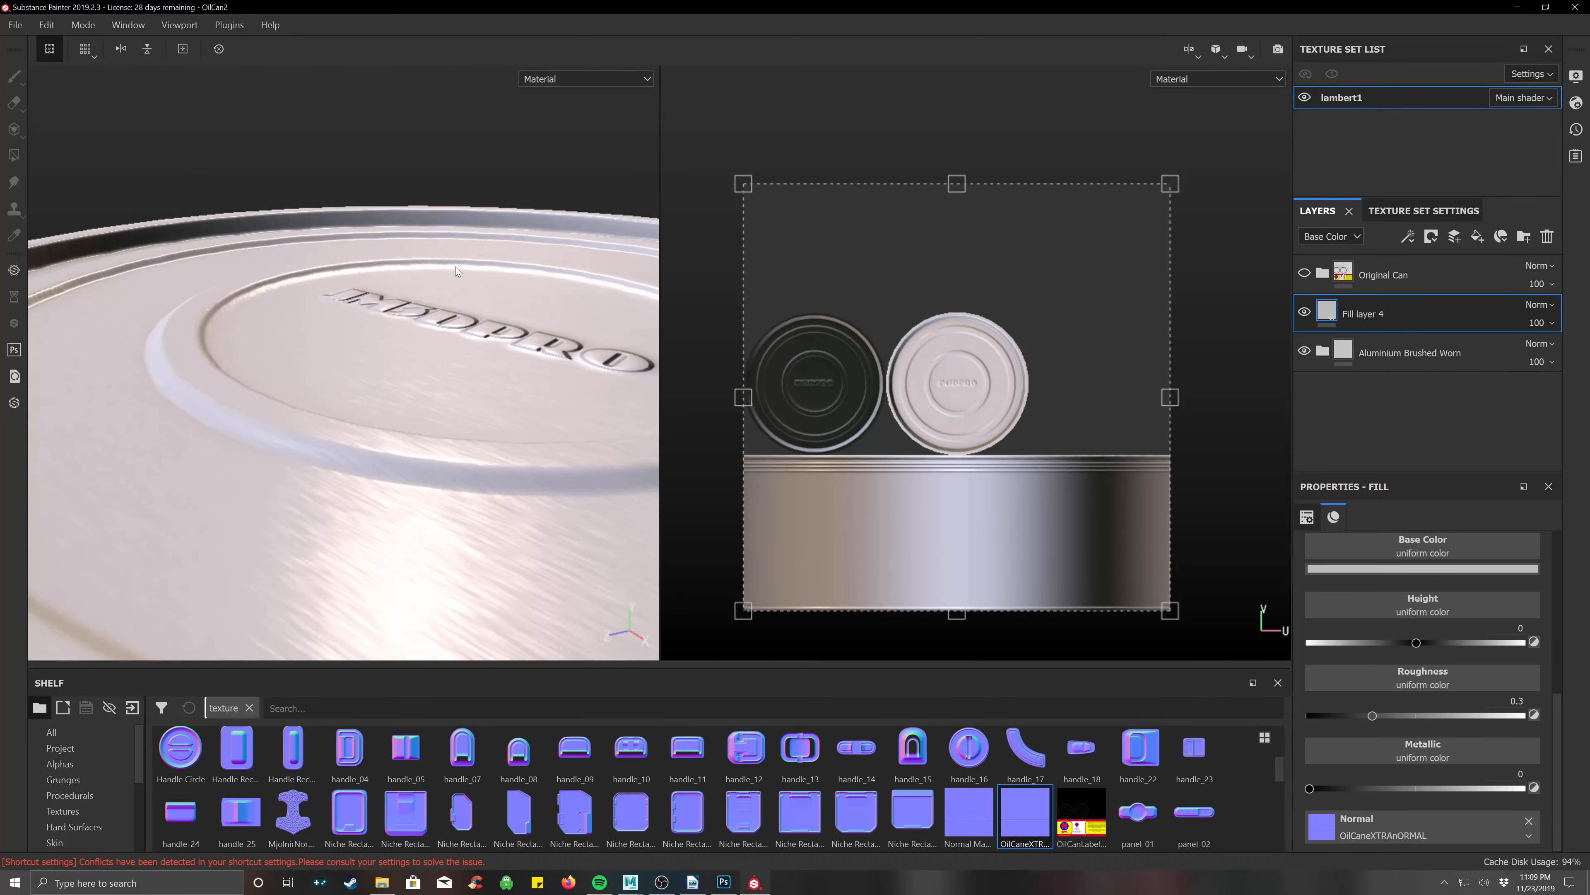
middle_click_drag(458, 271, 374, 261, "alt")
left_click_drag(460, 318, 443, 359, "alt")
middle_click_drag(407, 325, 487, 375, "alt")
mouse_move(487, 374)
left_mouse_down("alt")
mouse_move(455, 381)
mouse_move(638, 324)
mouse_move(491, 316)
mouse_move(468, 417)
mouse_move(447, 238)
mouse_move(481, 398)
left_mouse_up("alt")
scroll(470, 382, "down", 5)
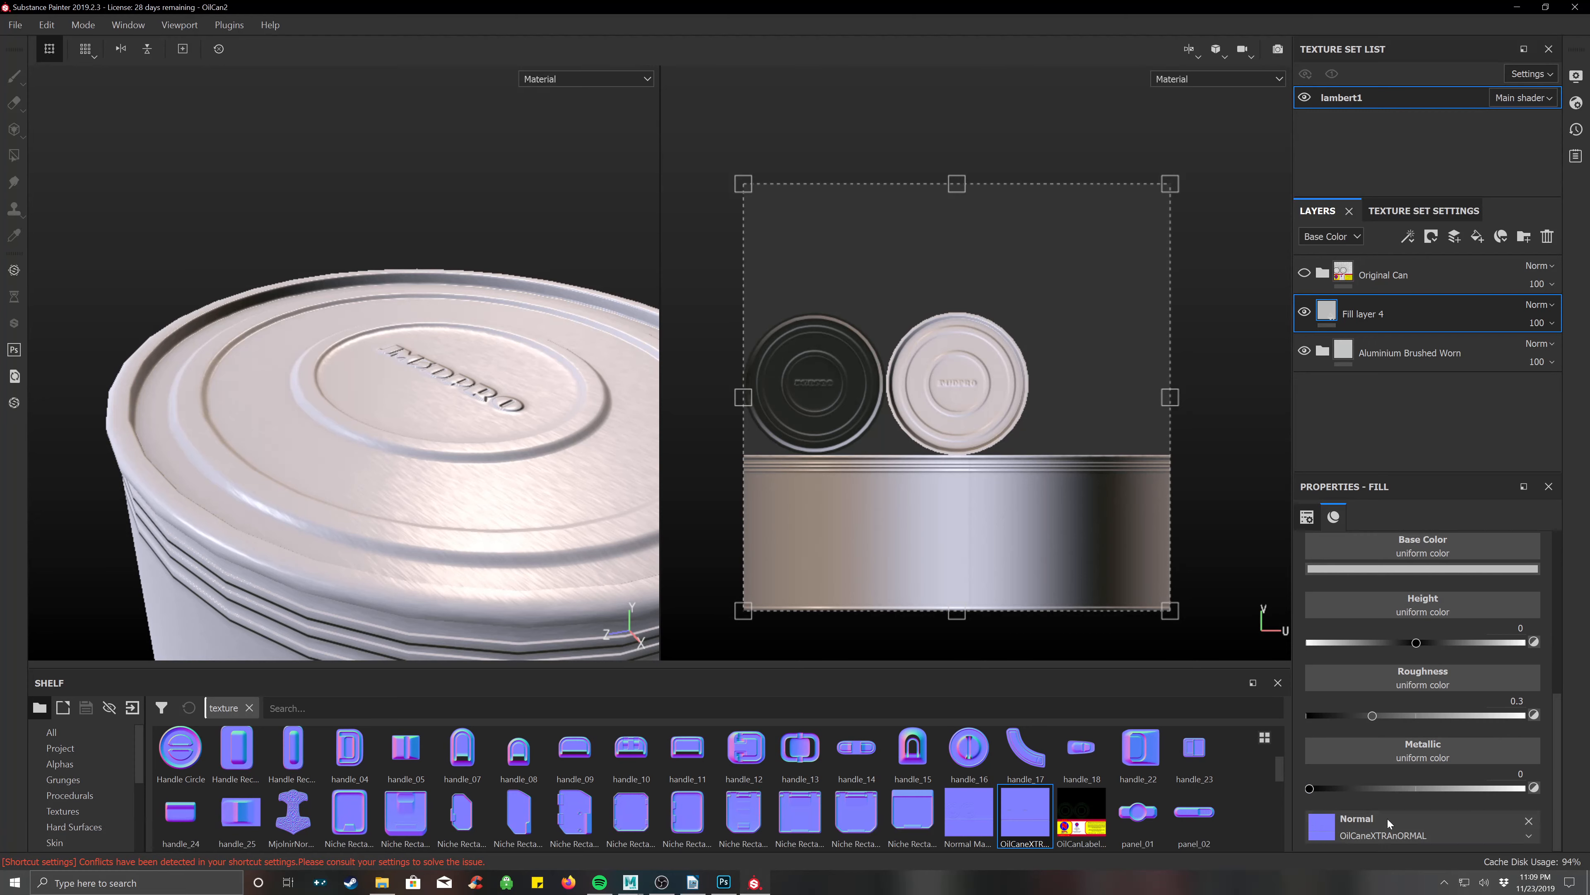
Switch to Photoshop and undo the layer deletions and normal map generation in OilCaneXTRAnORMAL.psd, back to the black-and-white artwork on Layer 3.
left_click(724, 882)
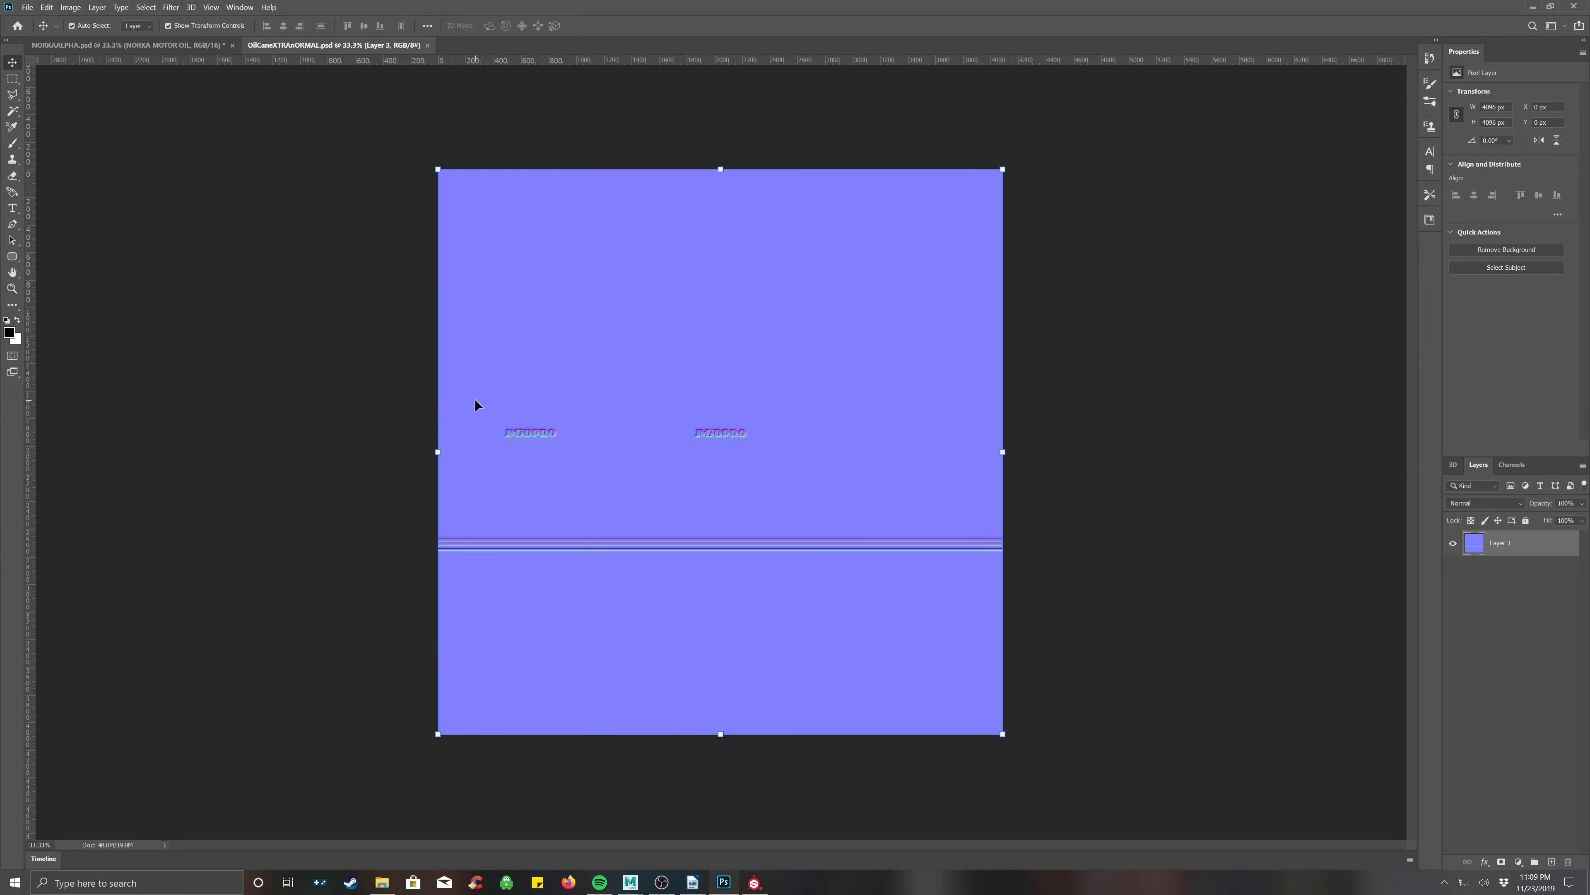
key("ctrl+z")
key("ctrl+z")
key("ctrl+z")
key("ctrl+z")
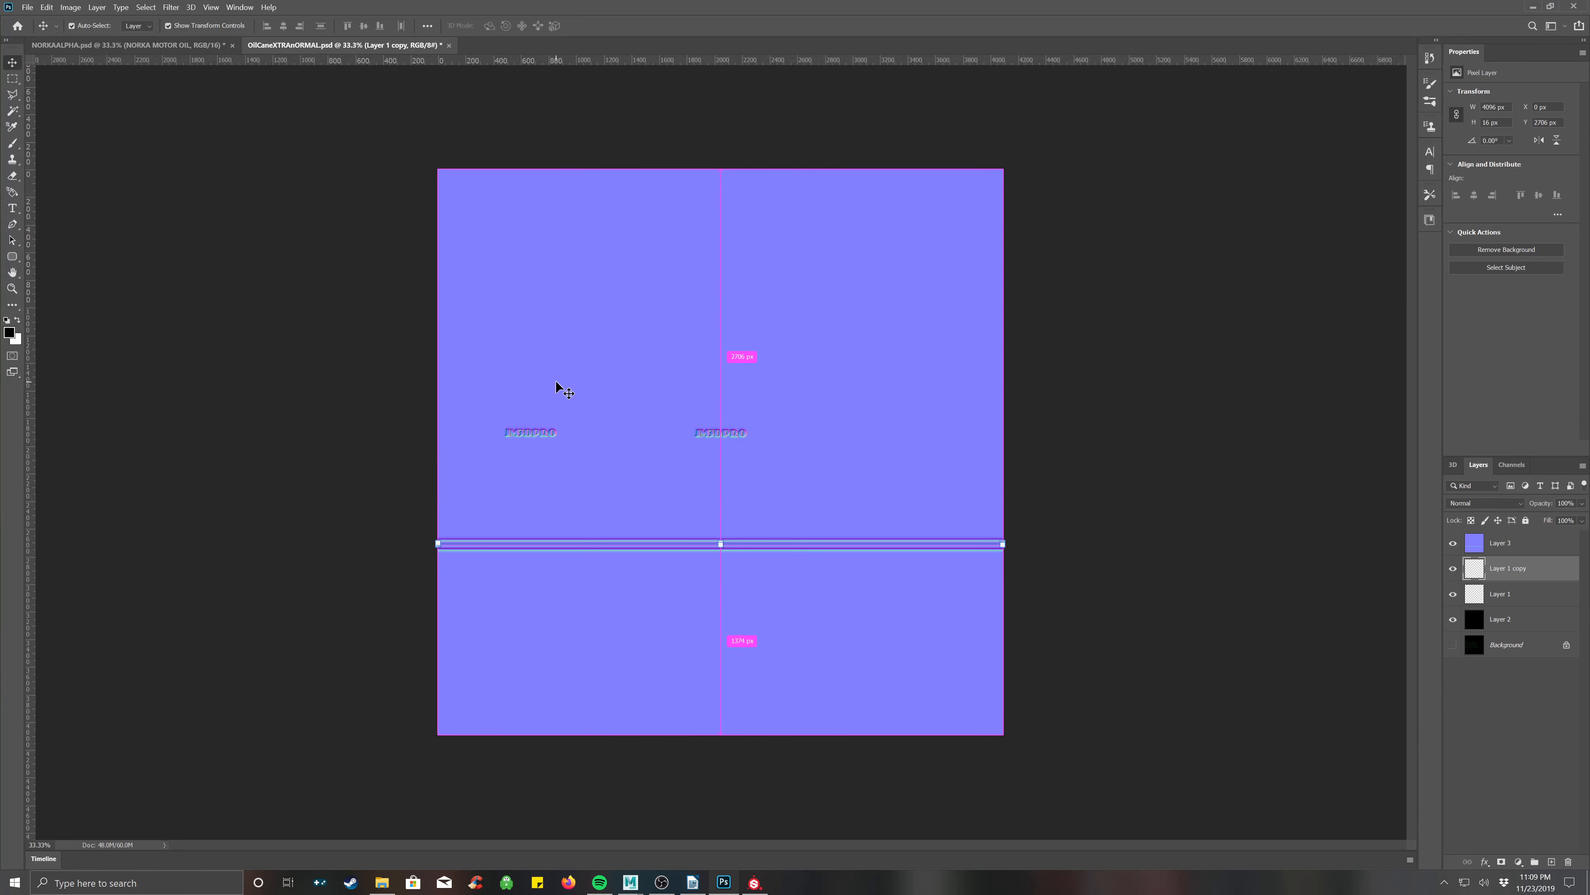
key("ctrl+z")
key("ctrl+z")
key("ctrl+z")
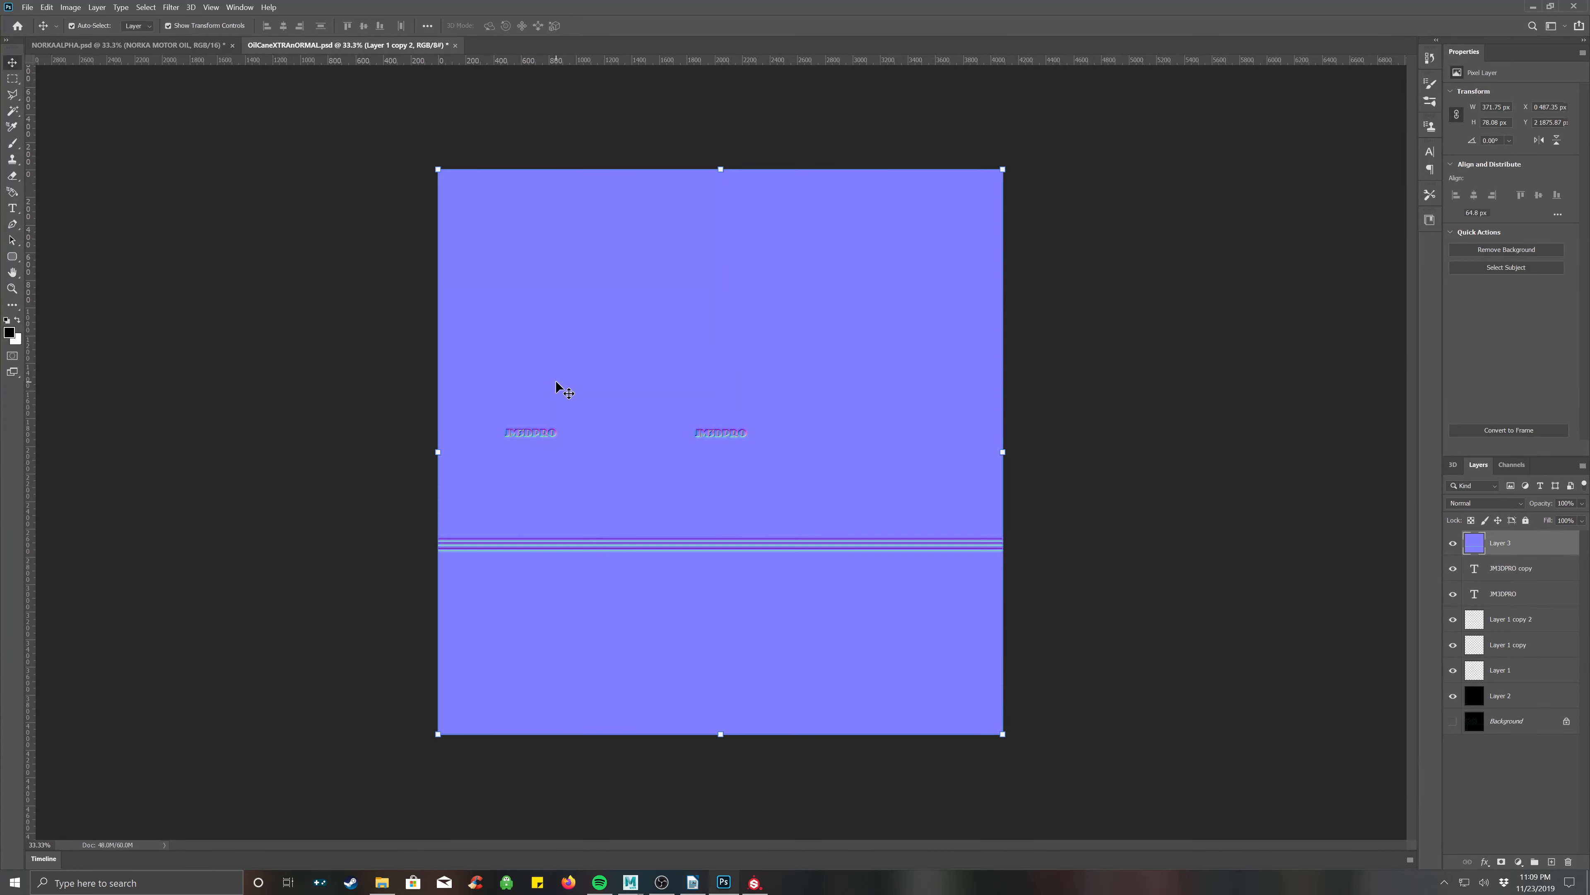
key("ctrl+z")
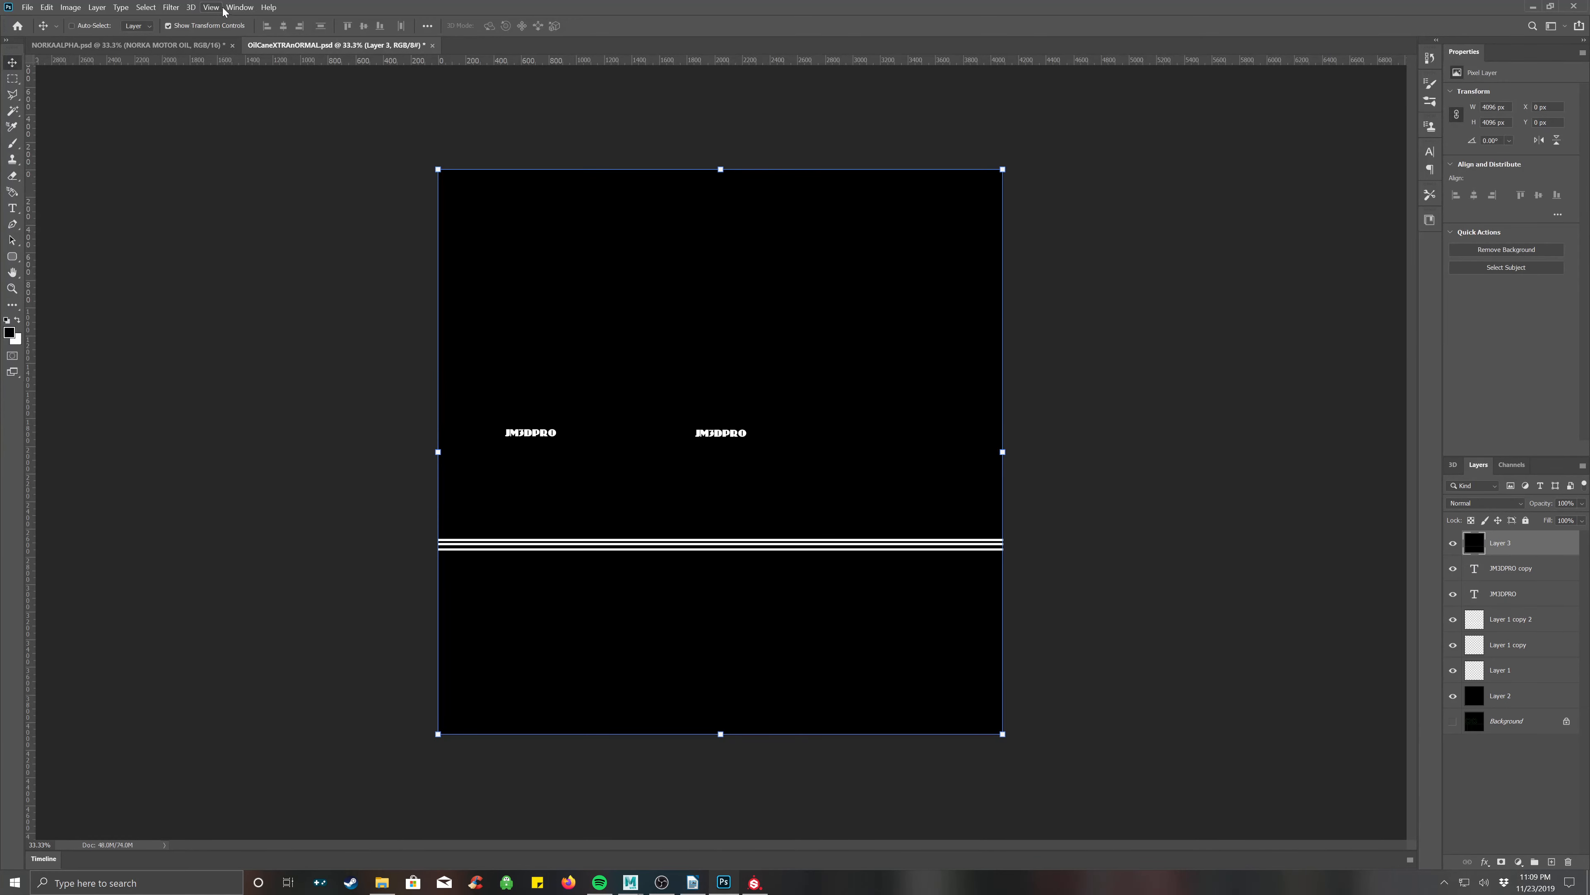
Generate a normal map from Layer 3 with Invert Height enabled, and save OilCaneXTRAnORMAL.psd.
left_click(171, 7)
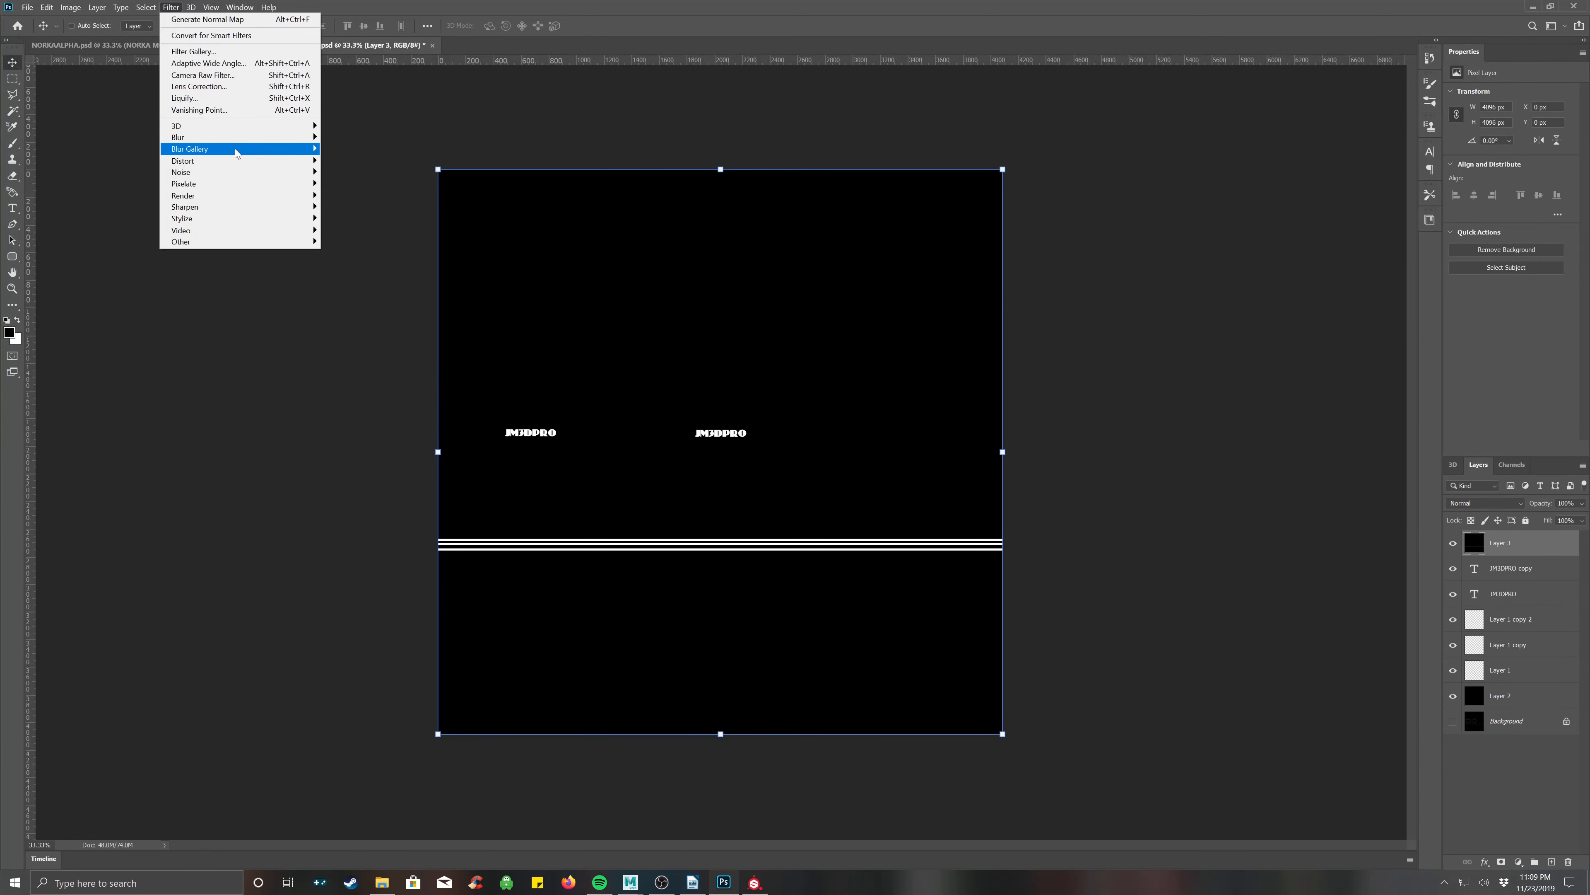
mouse_move(237, 152)
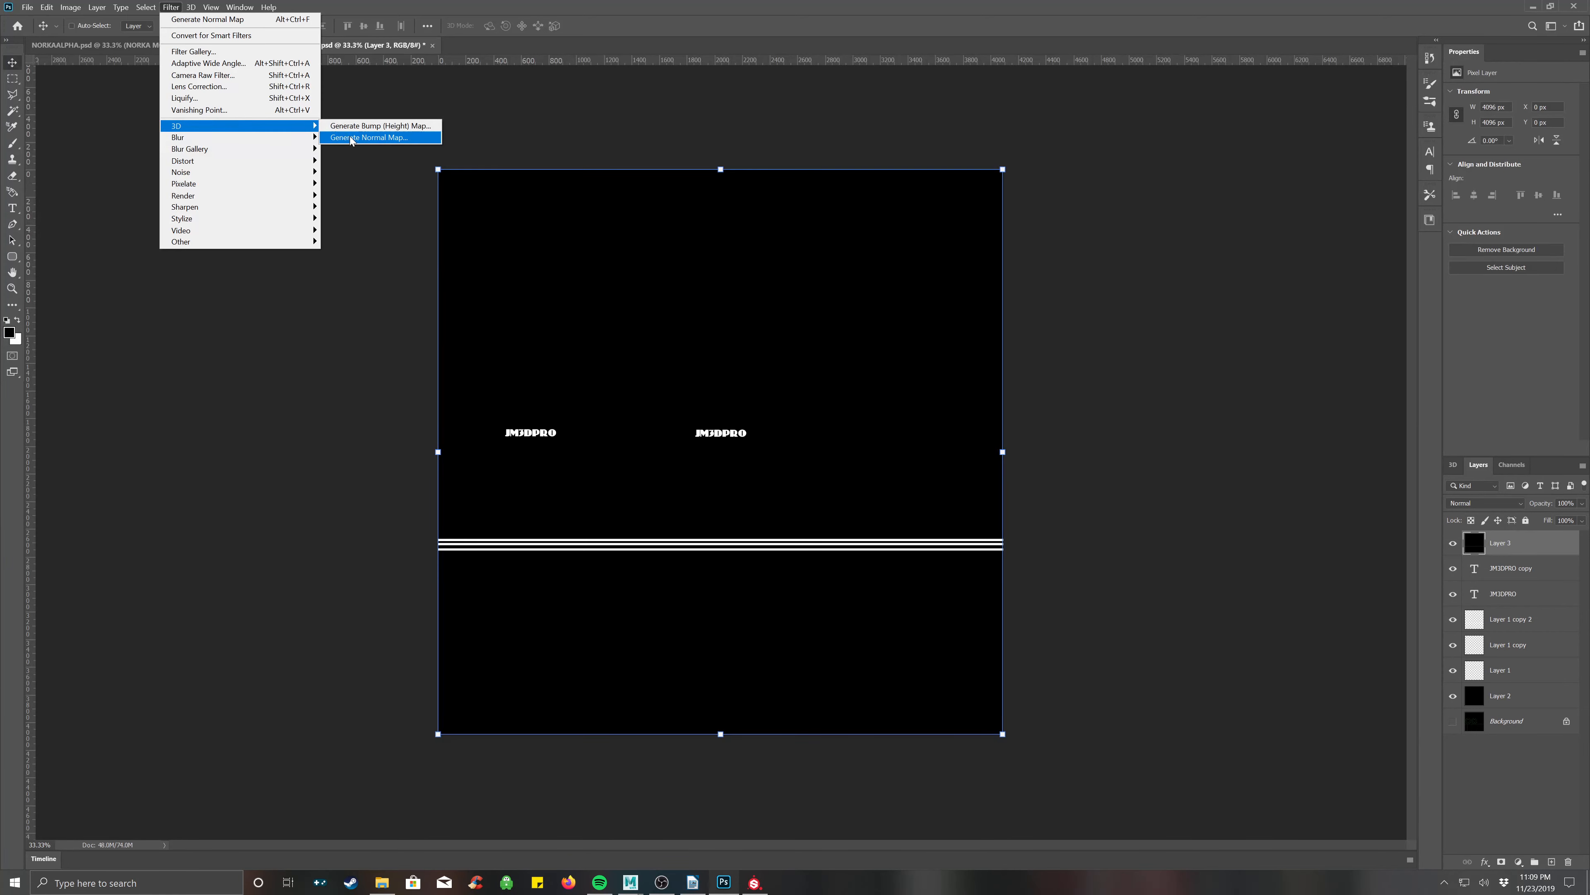
left_click(354, 142)
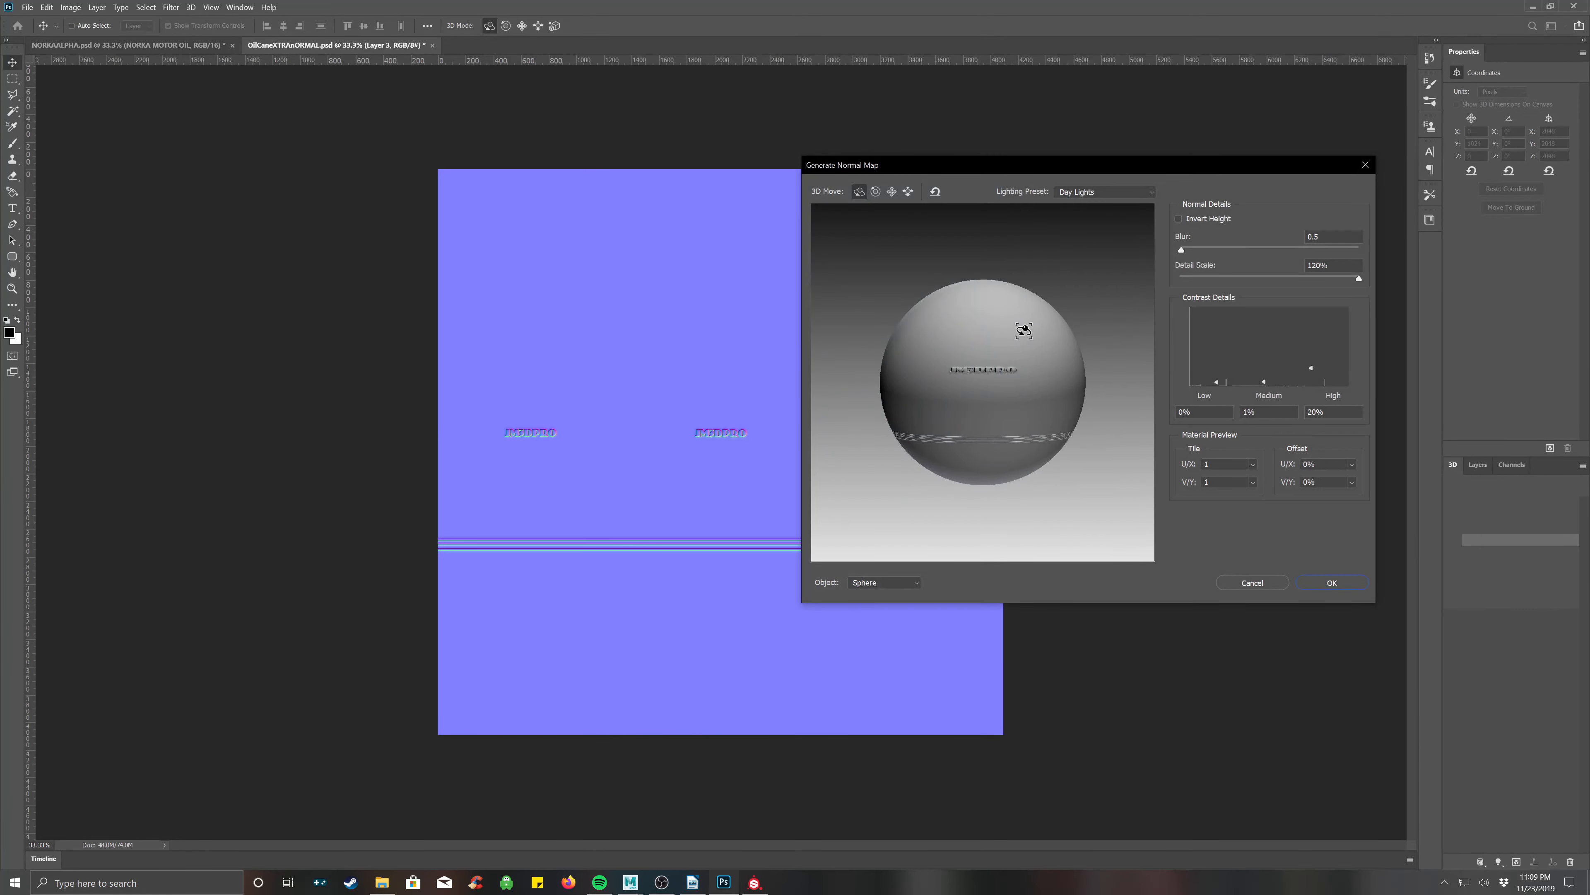
left_click(1188, 219)
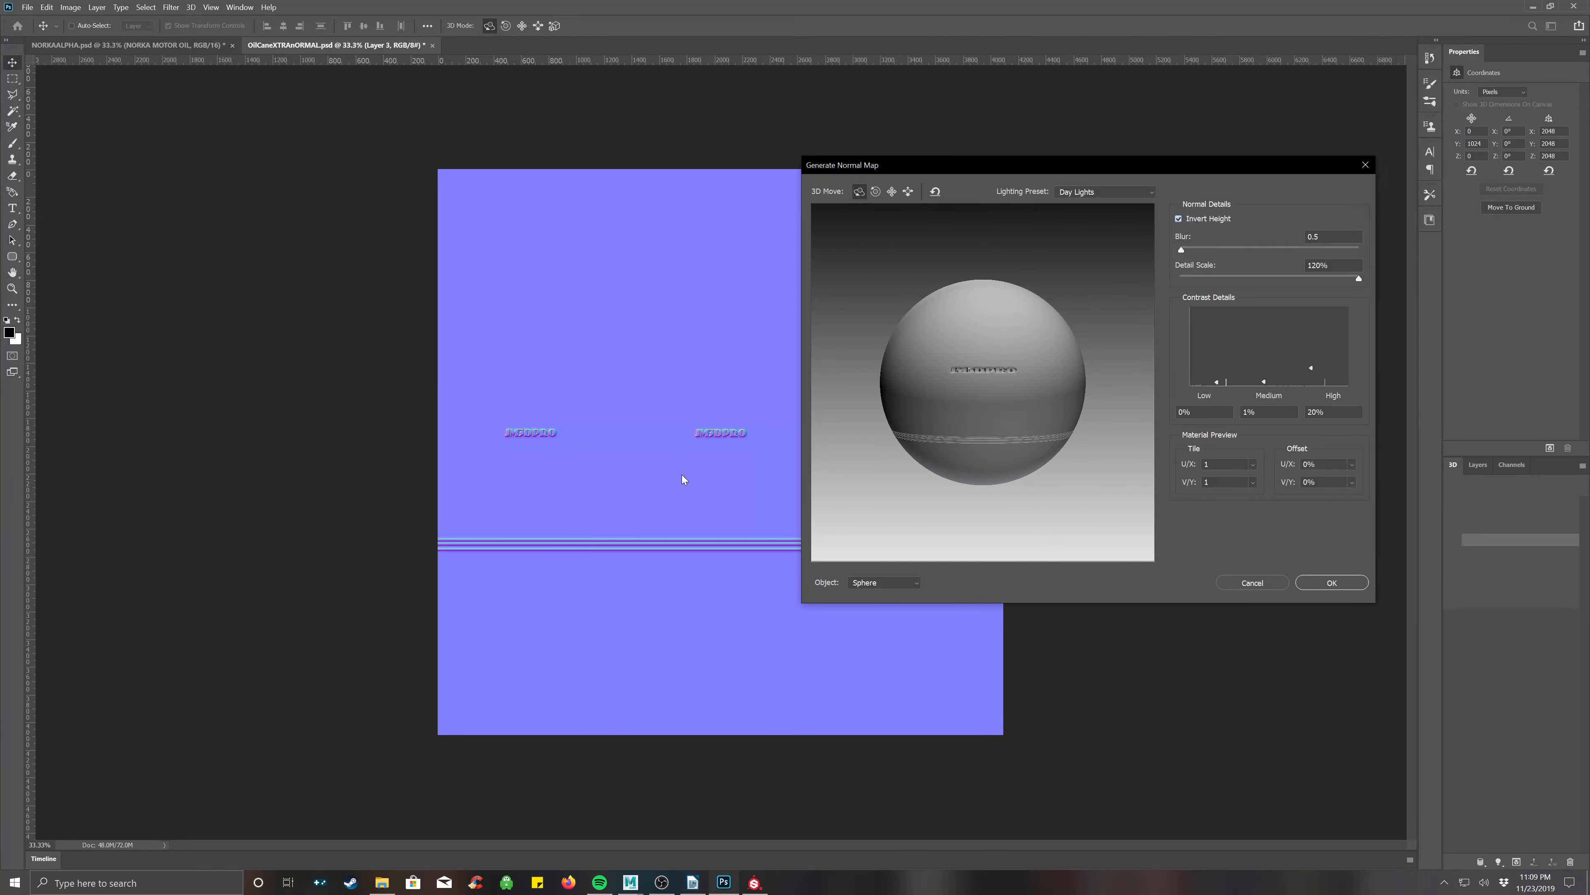
left_click(1270, 582)
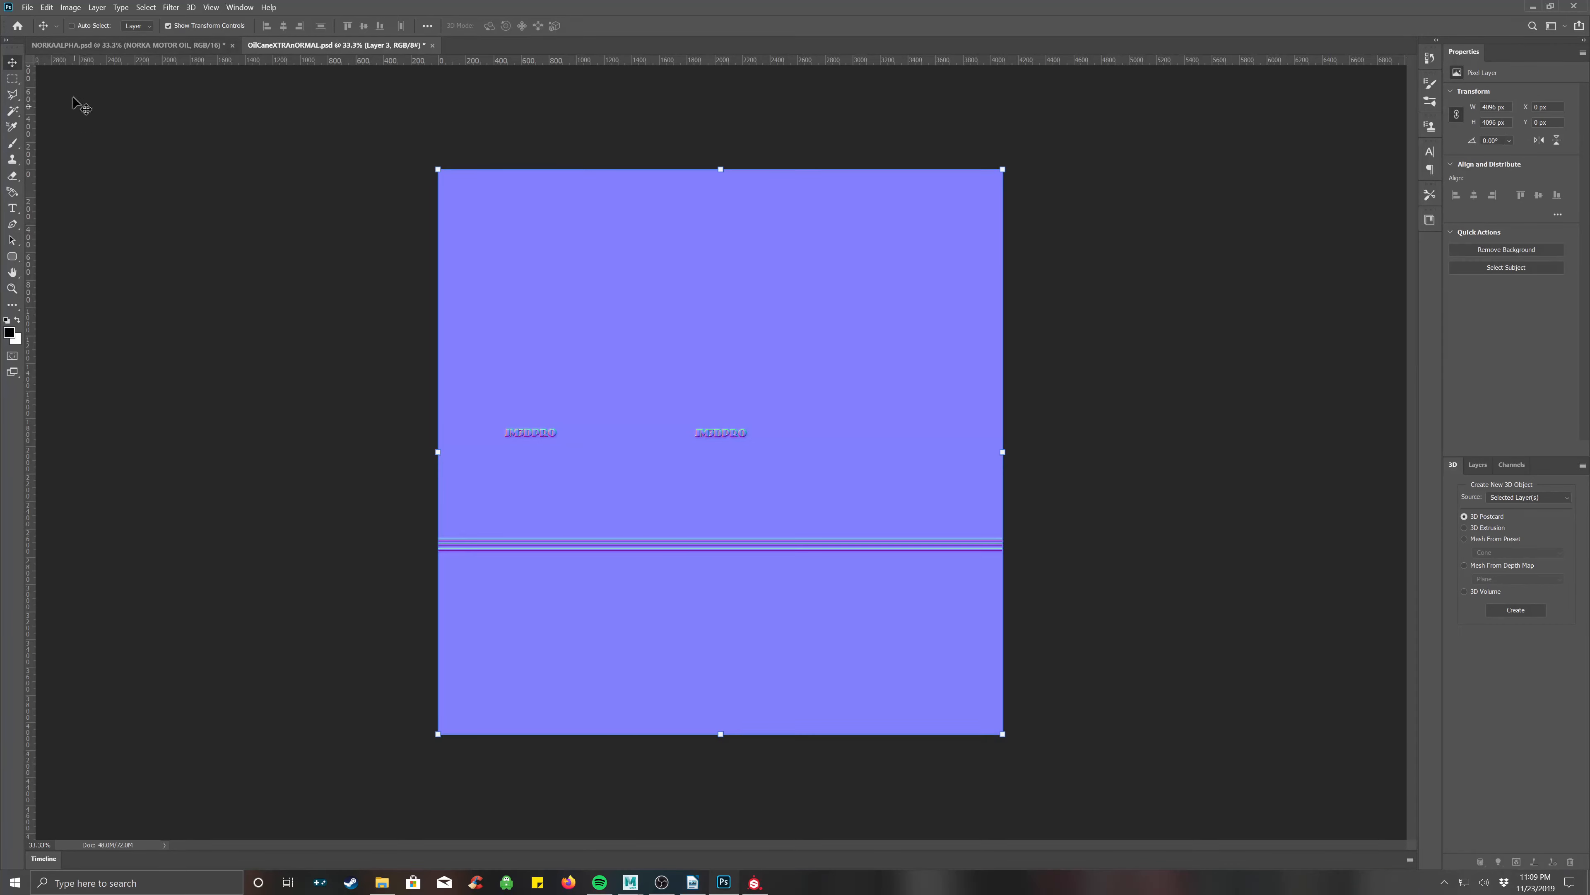
left_click(26, 7)
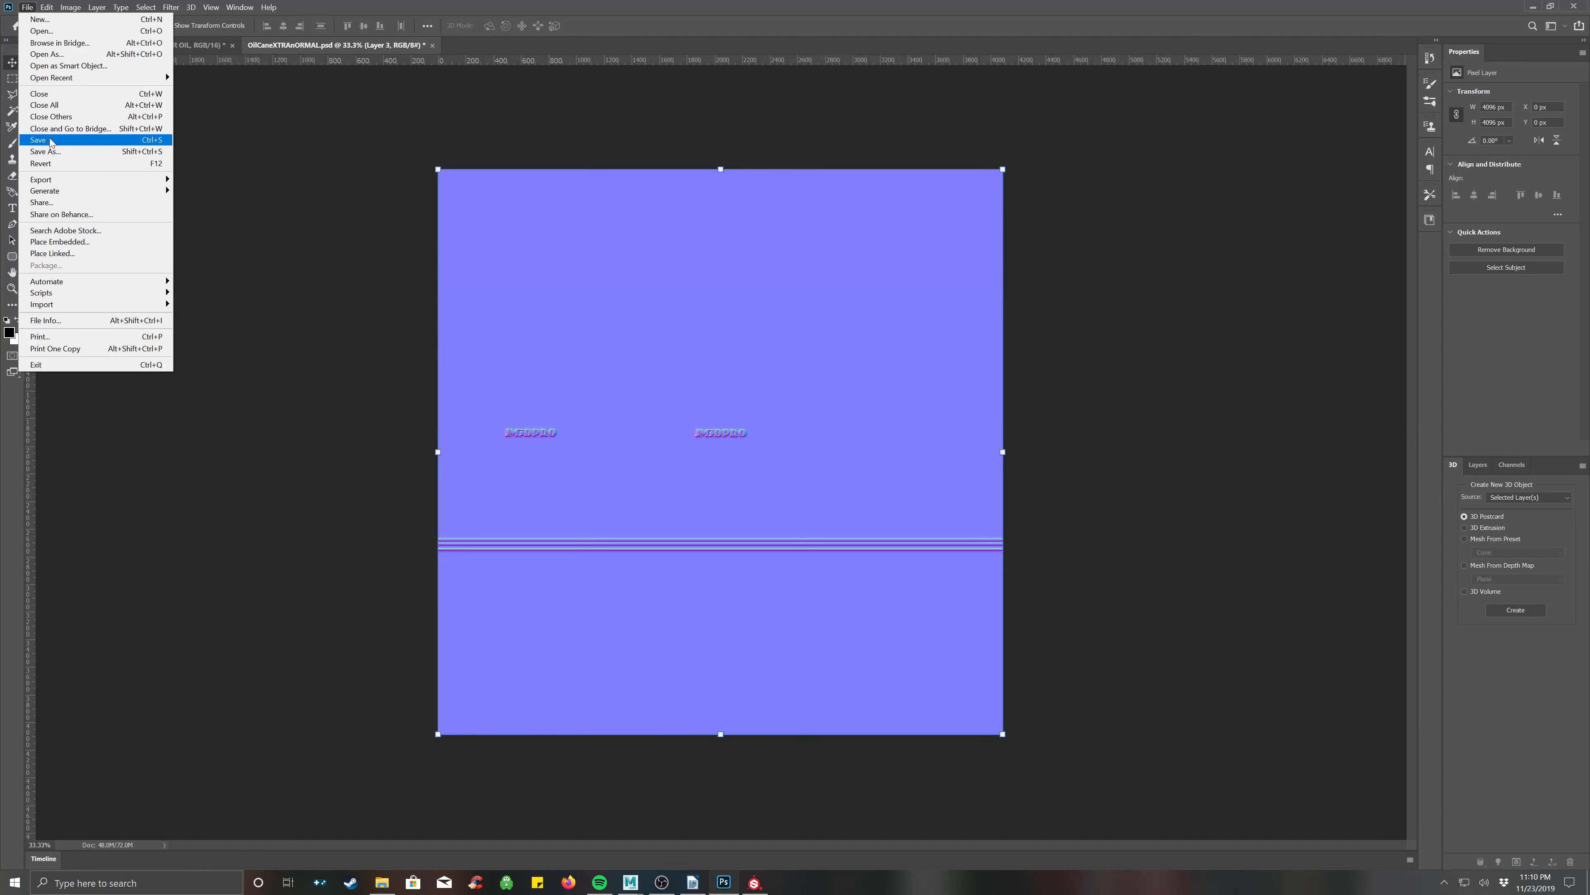
left_click(110, 141)
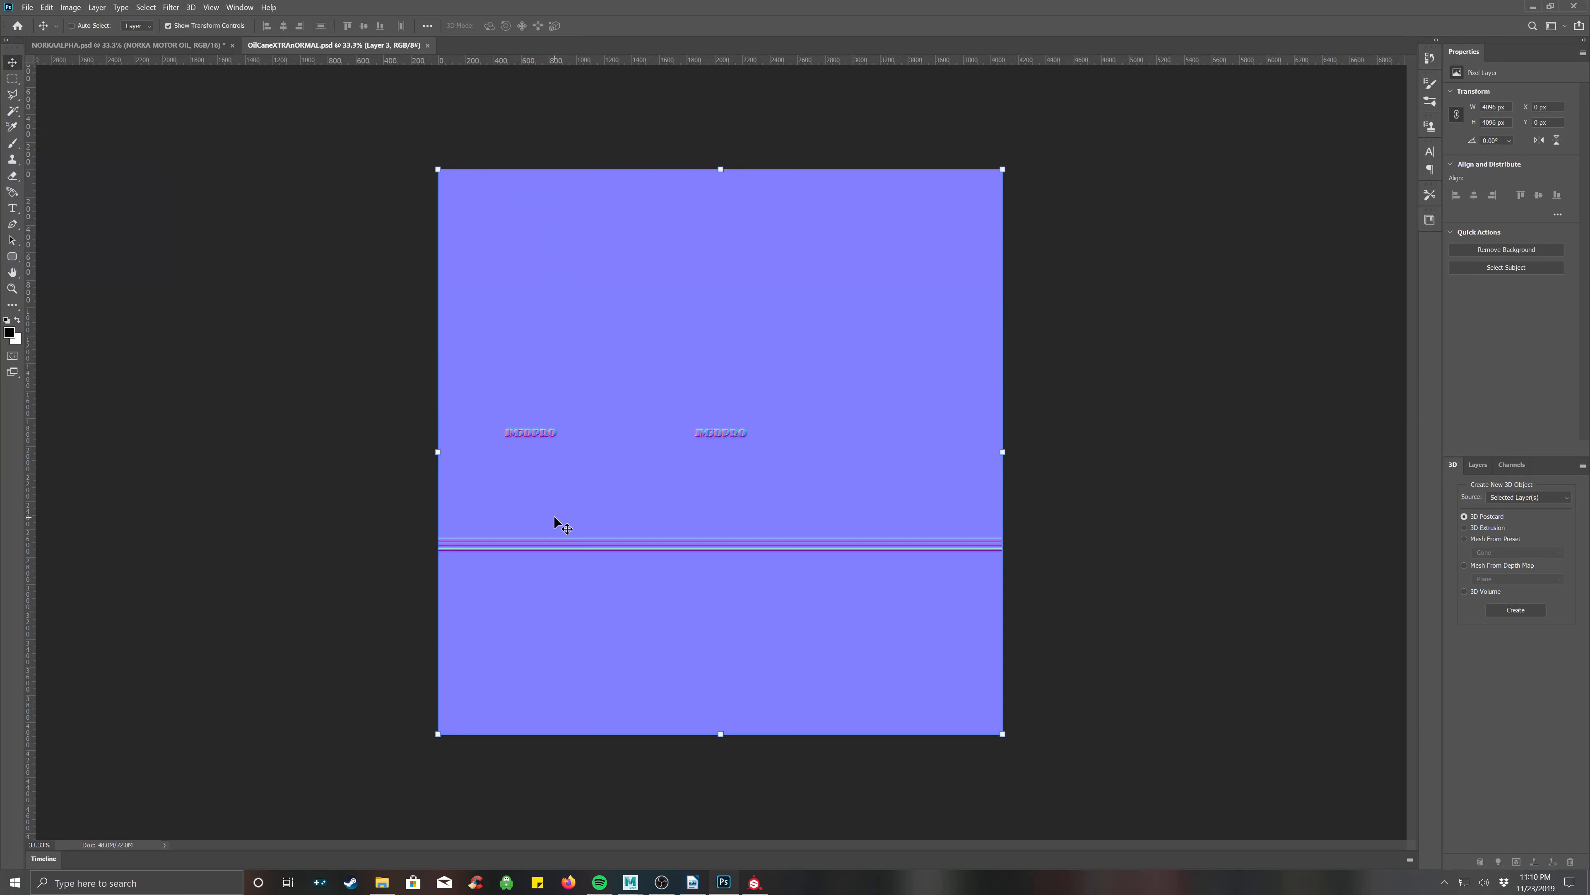
Switch to Substance Painter, reload the OilCaneXTRAnORMAL texture and reassign it to the fill layer's Normal channel.
left_click(754, 882)
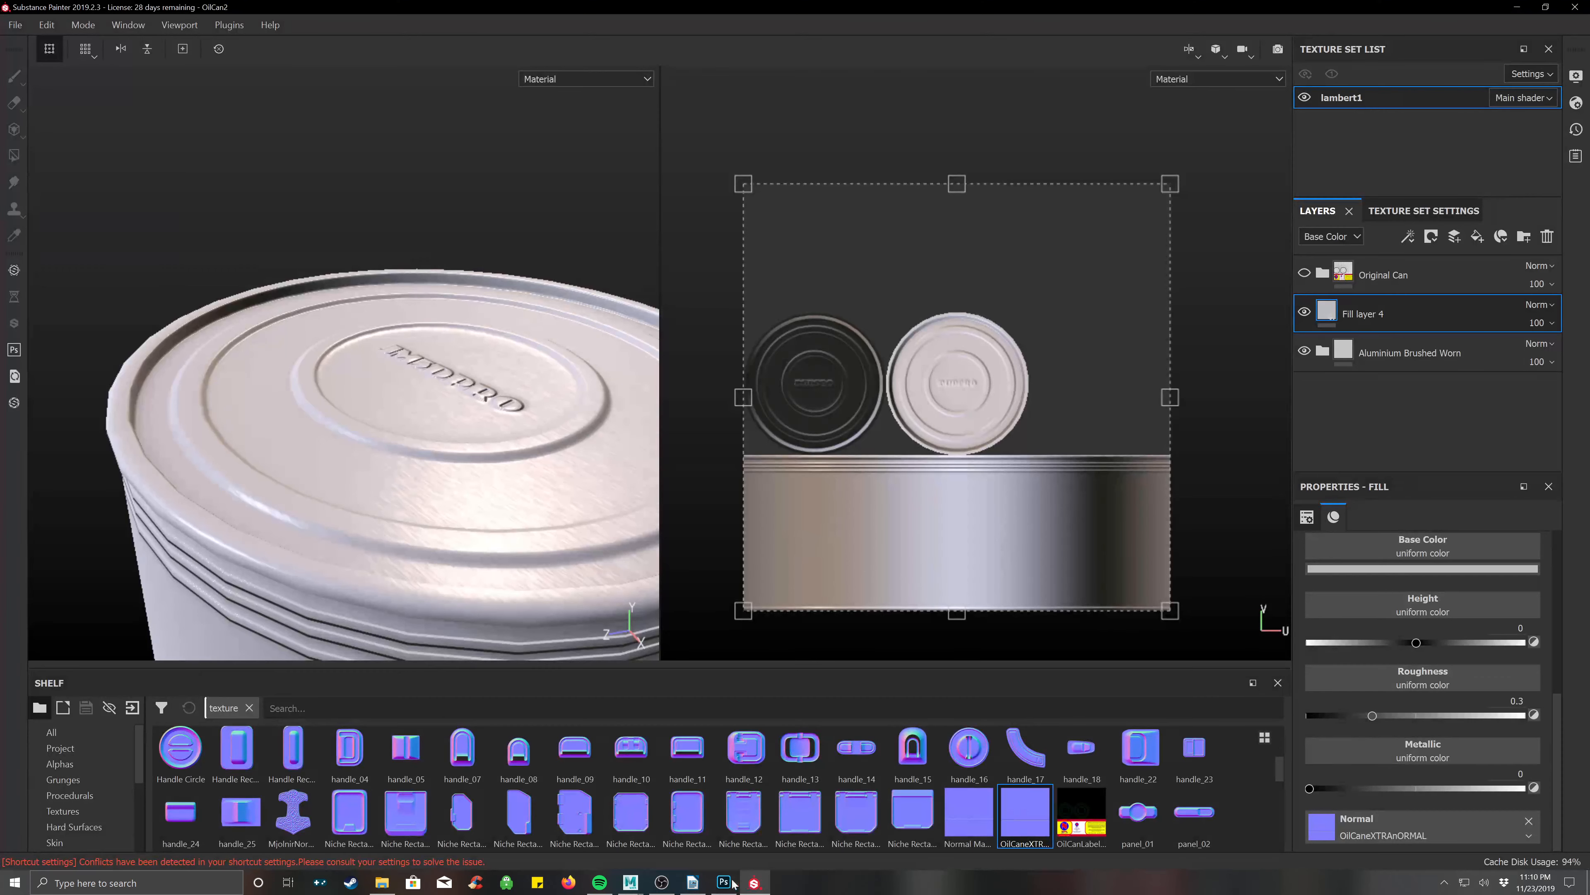
right_click(1027, 818)
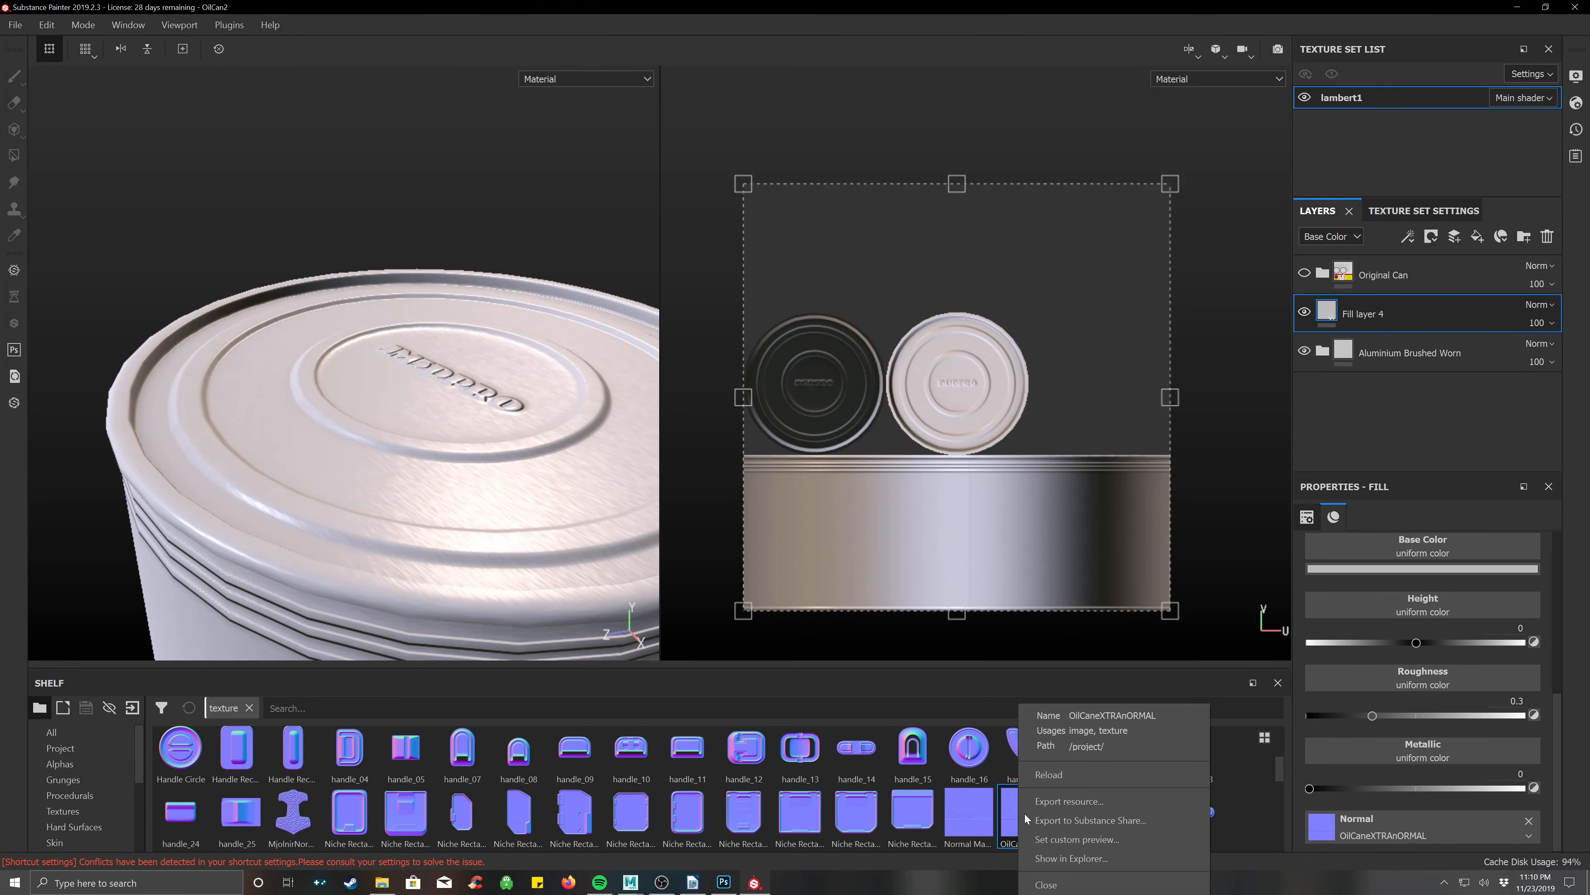
left_click(1050, 774)
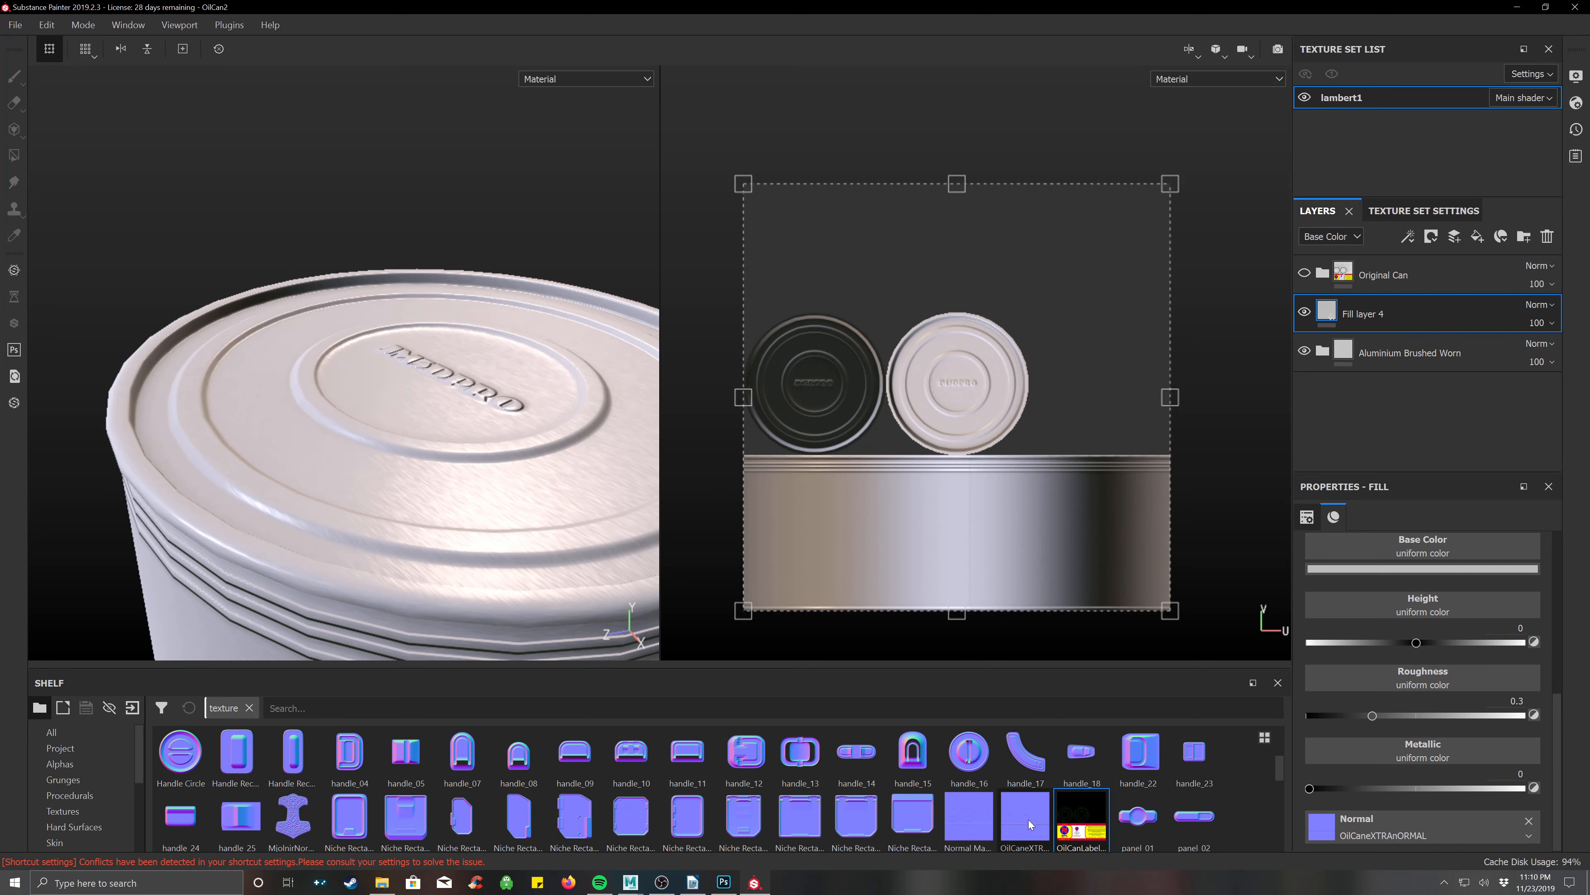
left_click_drag(1020, 821, 1403, 833)
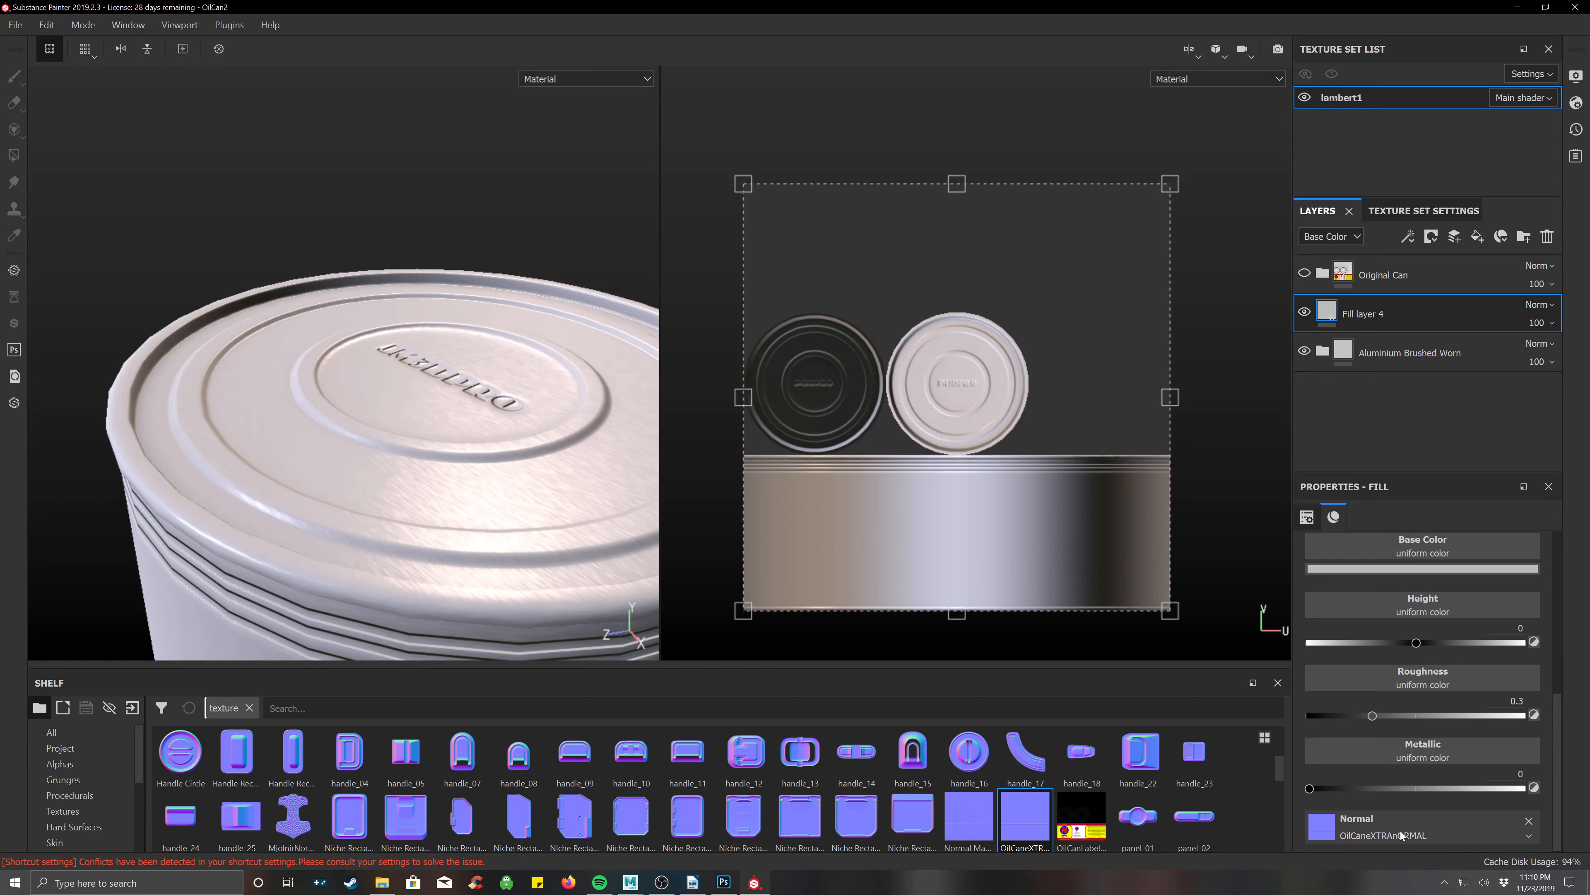
Disable the metal, rough, height and color channels of the fill layer, keeping only nrm enabled.
mouse_move(505, 410)
left_mouse_down("alt")
mouse_move(492, 357)
mouse_move(486, 419)
mouse_move(515, 344)
mouse_move(413, 315)
mouse_move(451, 419)
mouse_move(533, 427)
mouse_move(493, 415)
mouse_move(520, 436)
left_mouse_up("alt")
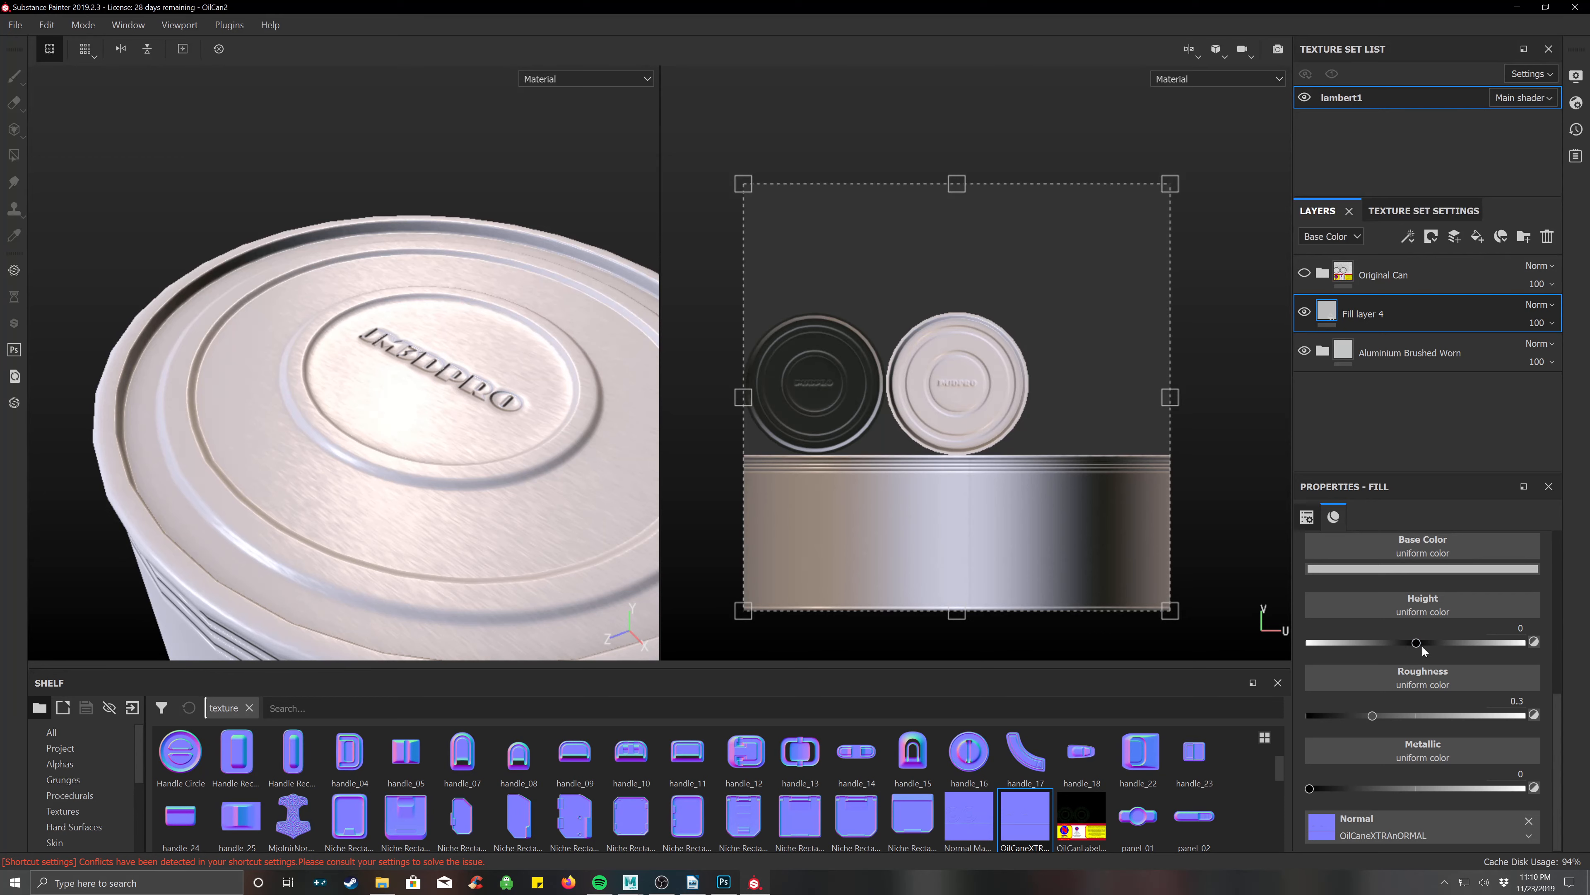
scroll(1453, 643, "up", 4)
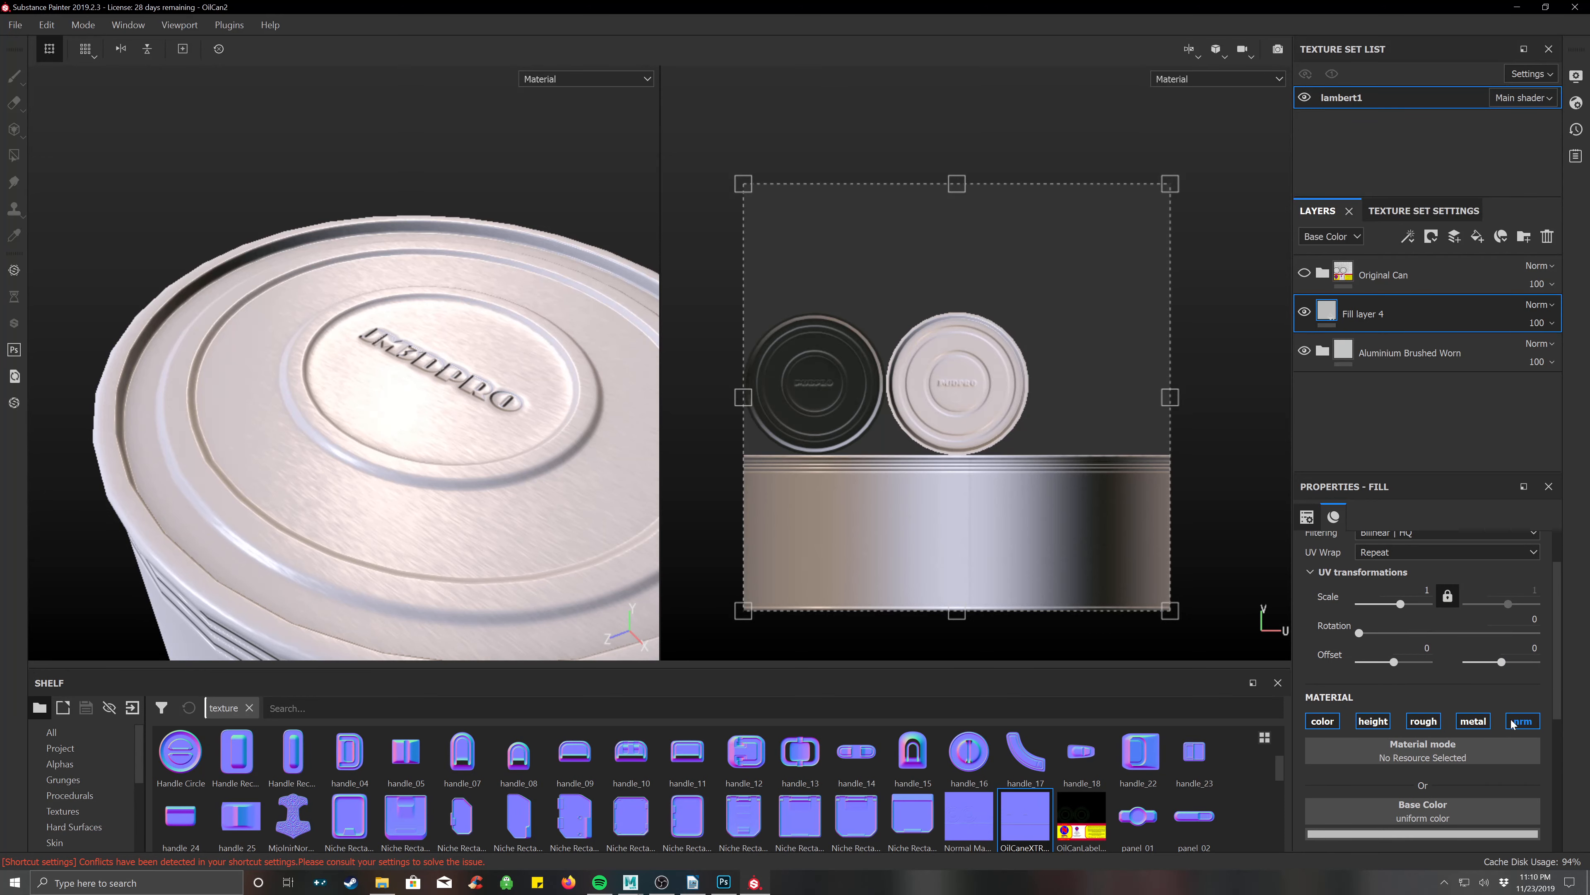
left_click(1472, 721)
left_click(1421, 721)
left_click(1381, 721)
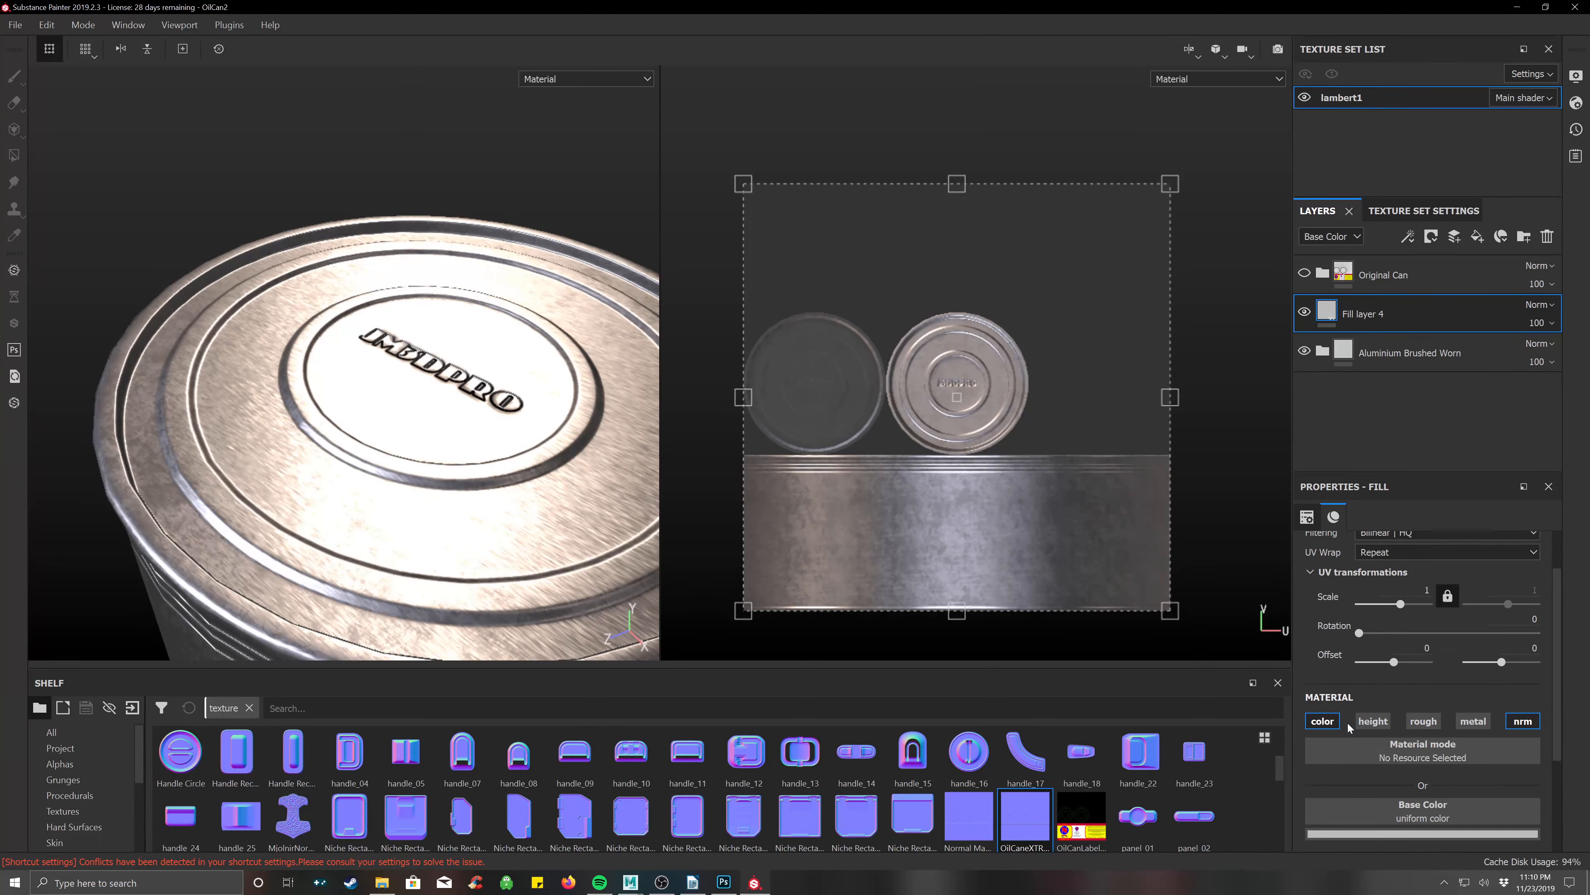
left_click(1323, 721)
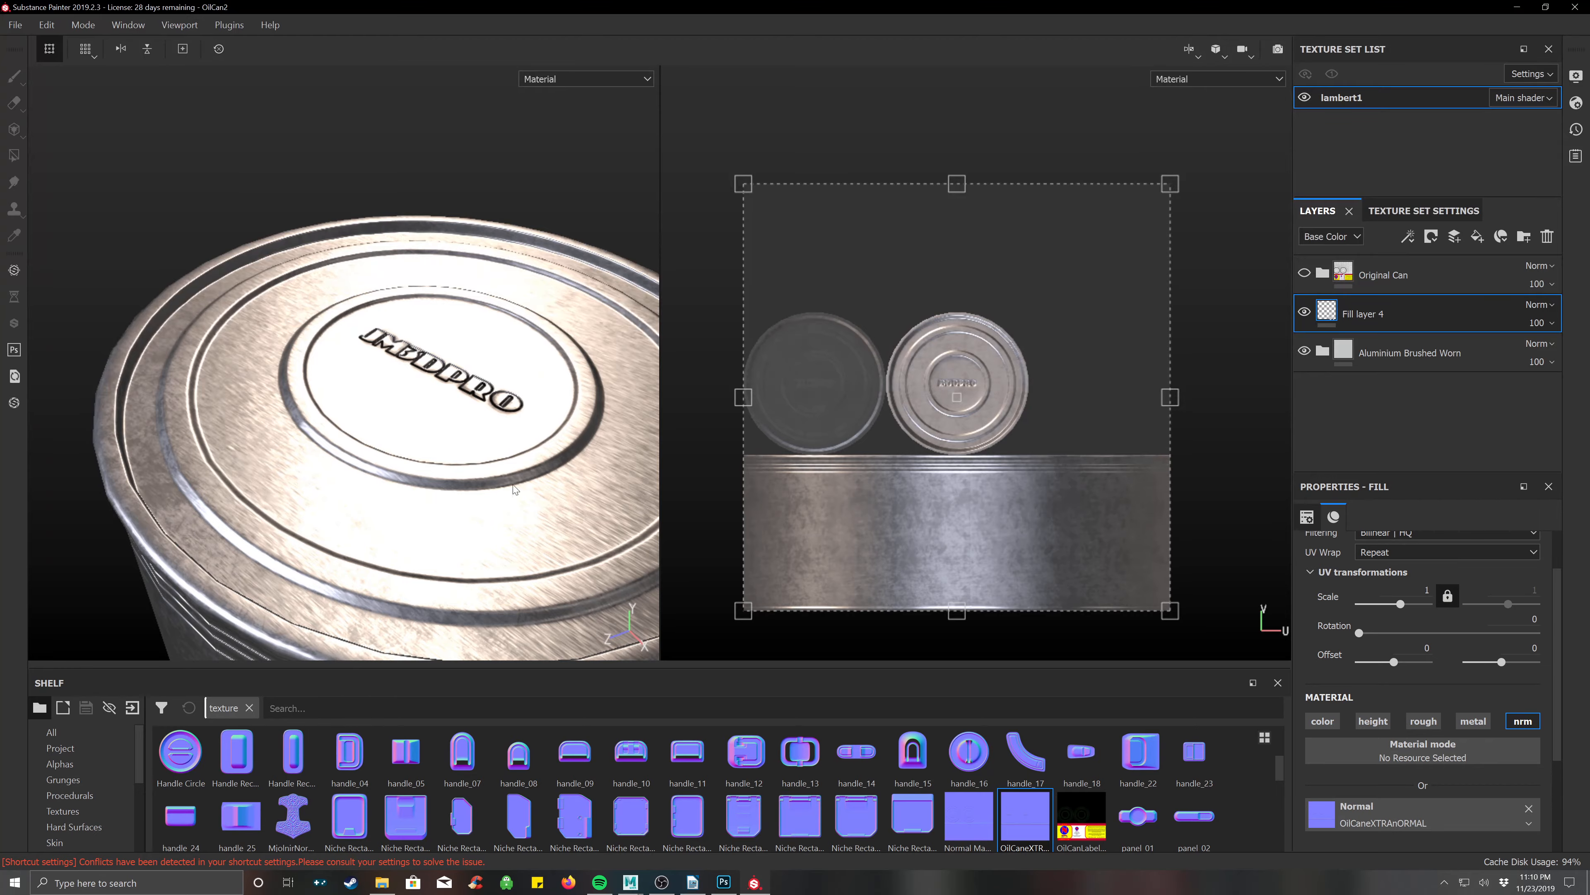
Inspect the lid lettering and the rings on the can body over the worn aluminium material.
left_click_drag(515, 489, 383, 438, "alt")
left_click_drag(514, 532, 454, 437, "alt")
scroll(520, 381, "down", 3)
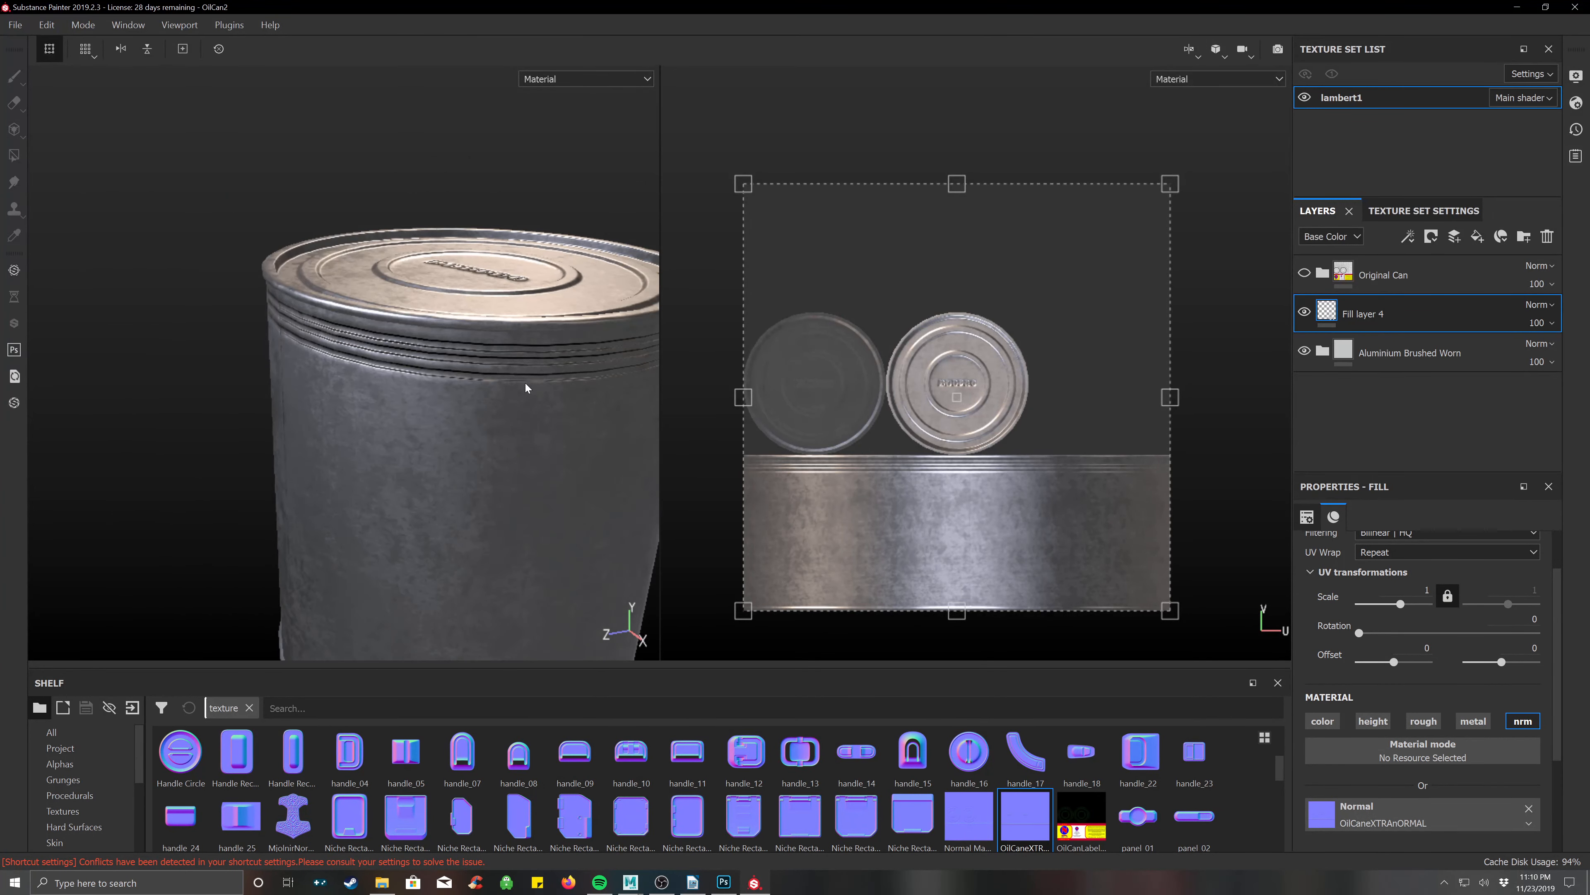
scroll(525, 383, "down", 3)
middle_click_drag(516, 398, 461, 330, "alt")
left_click_drag(437, 366, 441, 397, "alt")
middle_click_drag(496, 338, 490, 364, "alt")
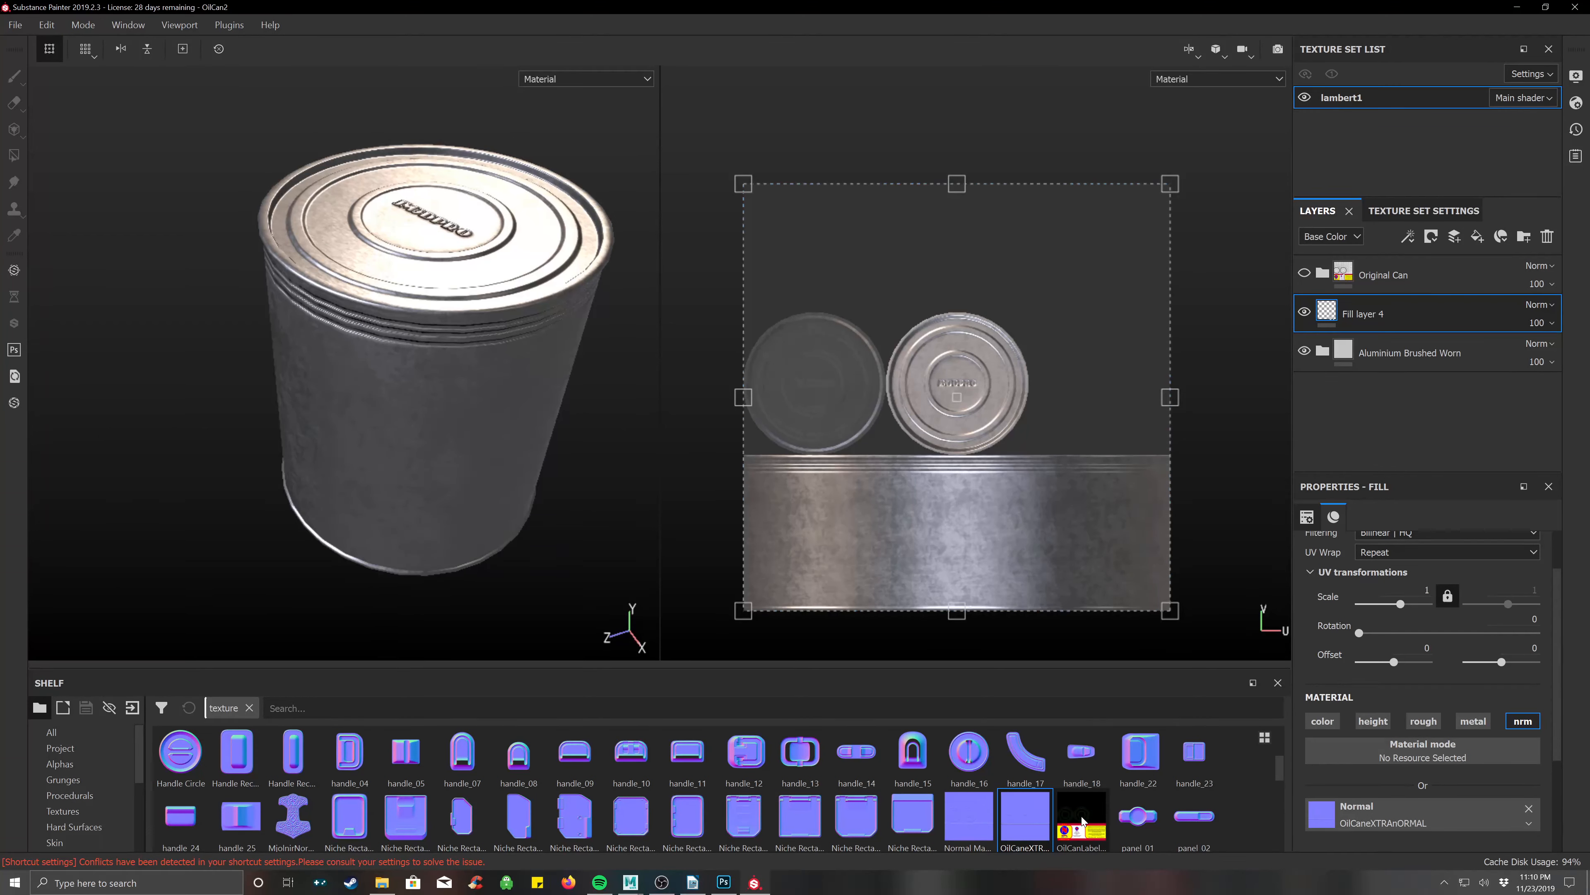
mouse_move(1082, 821)
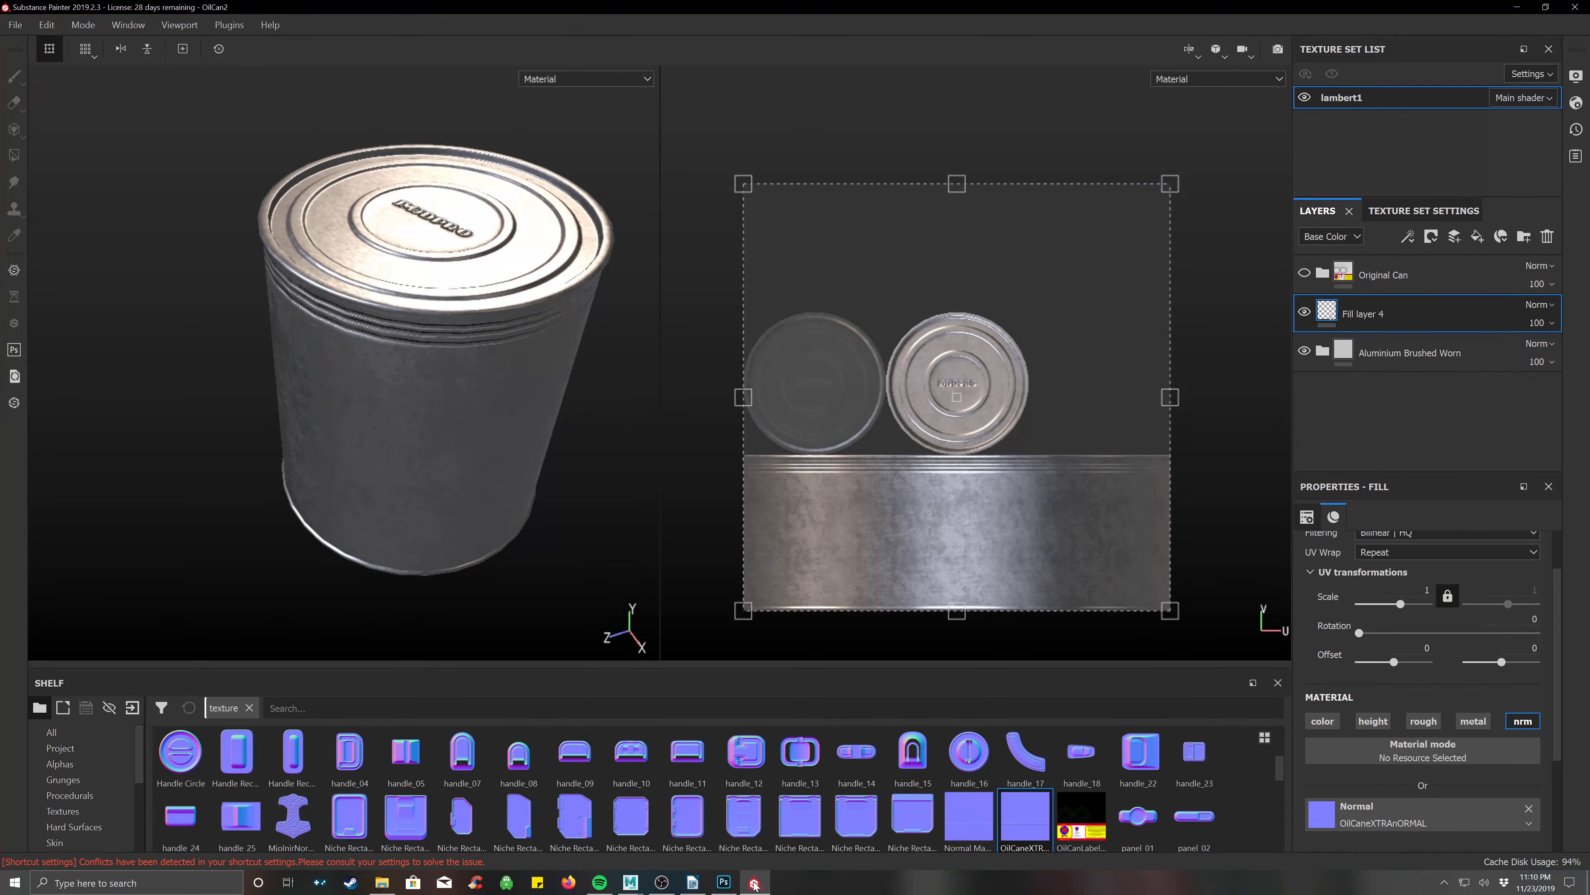
Switch to Photoshop and close the OilCaneXTRAnORMAL.psd document.
left_click(724, 883)
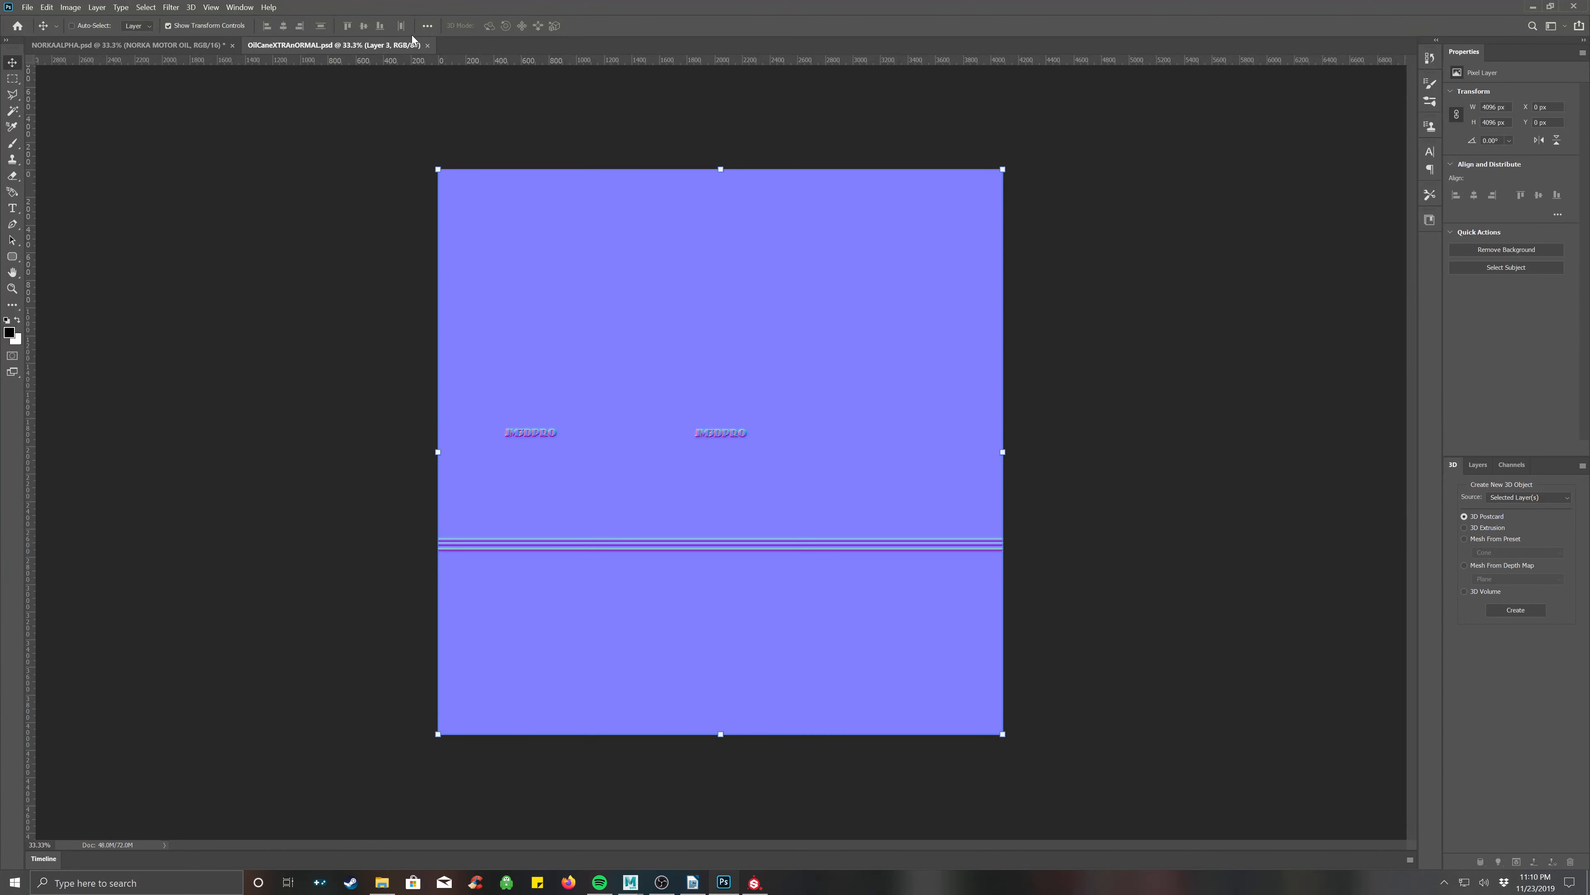
left_click(429, 45)
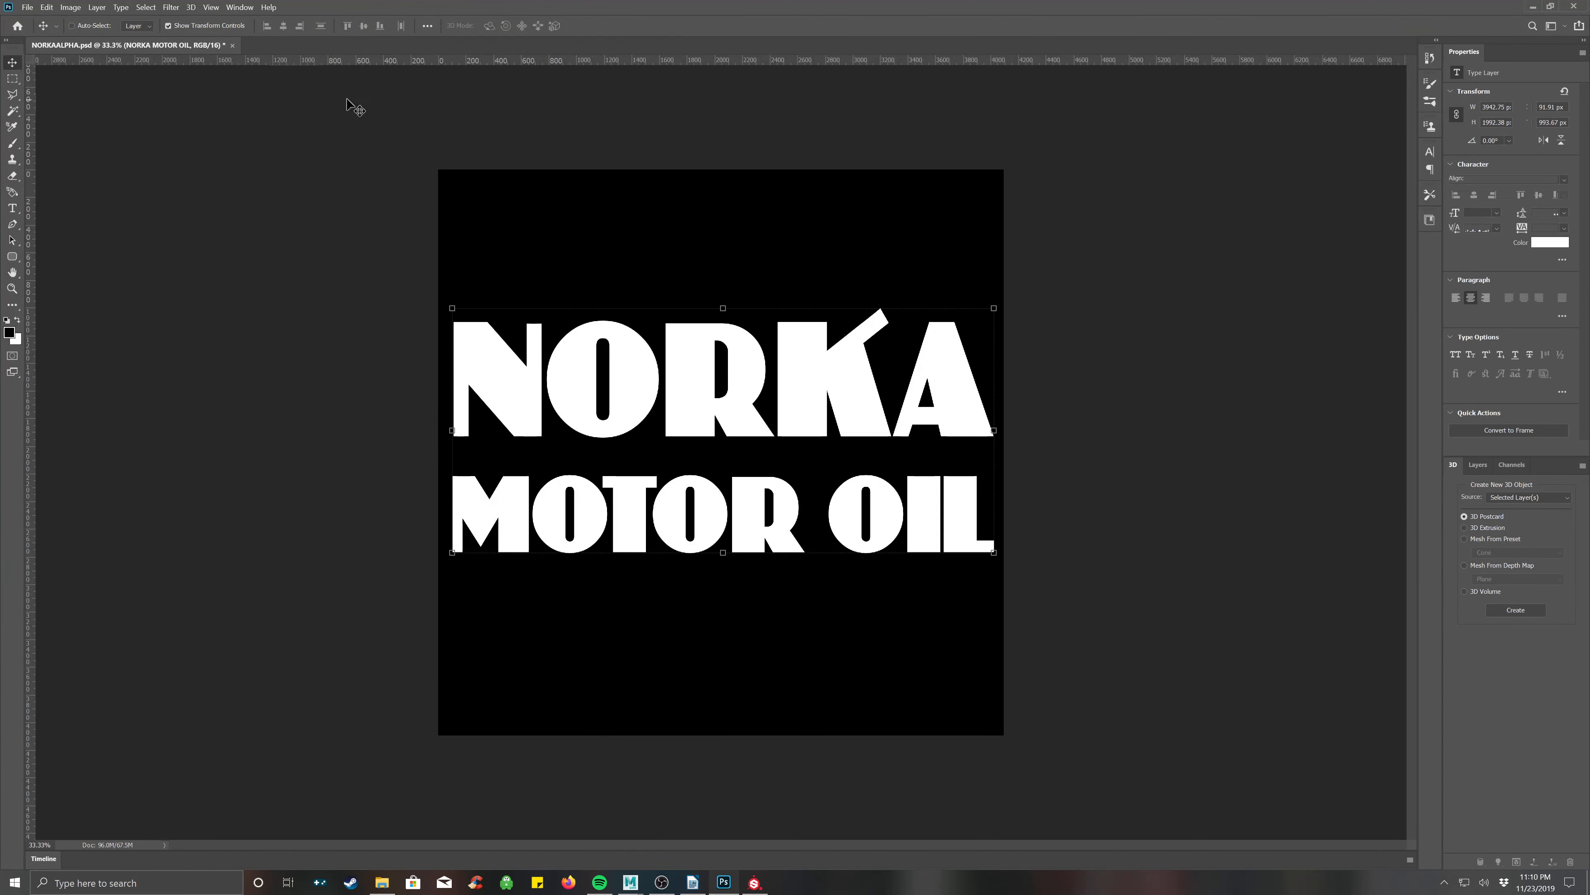
Close NORKAALPHA.psd without saving its changes and open the recent file OilCanUVs.jpg.
left_click(232, 46)
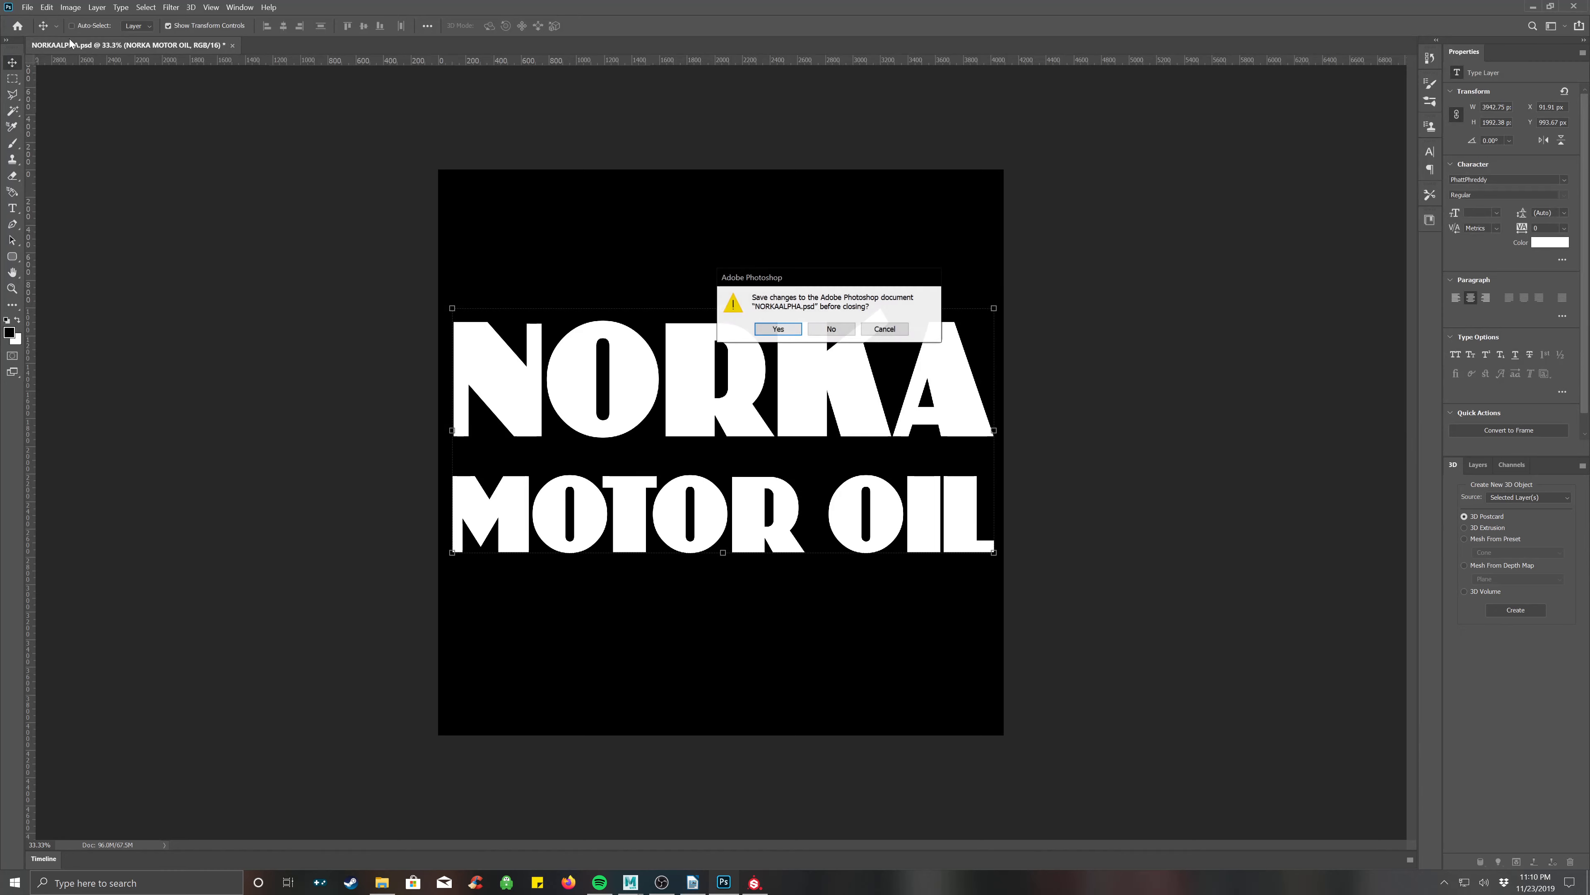
left_click(813, 332)
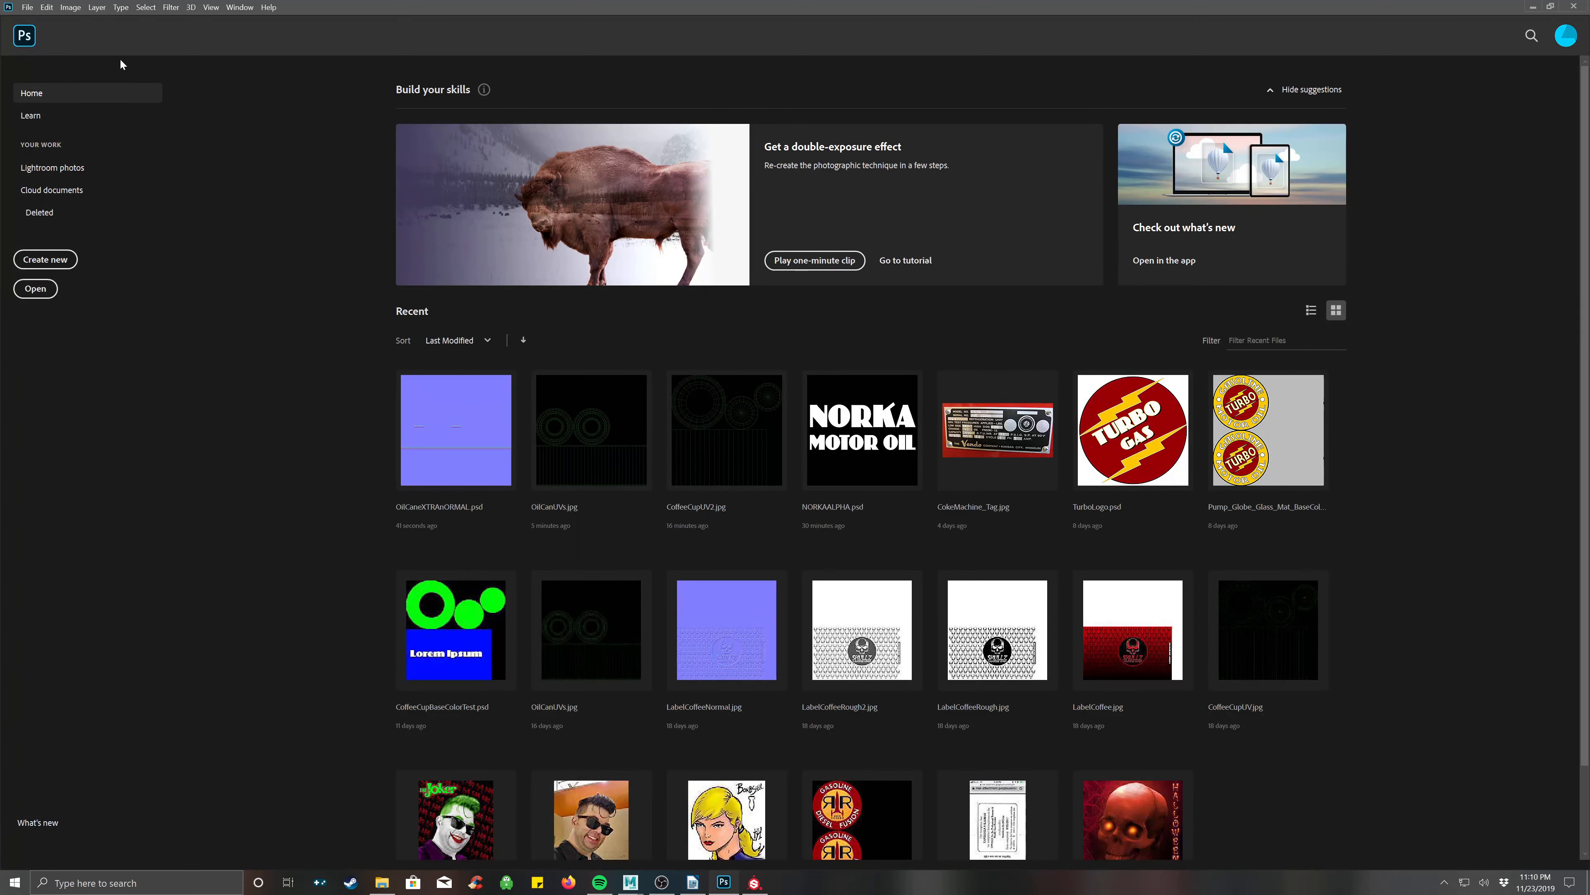
left_click(597, 458)
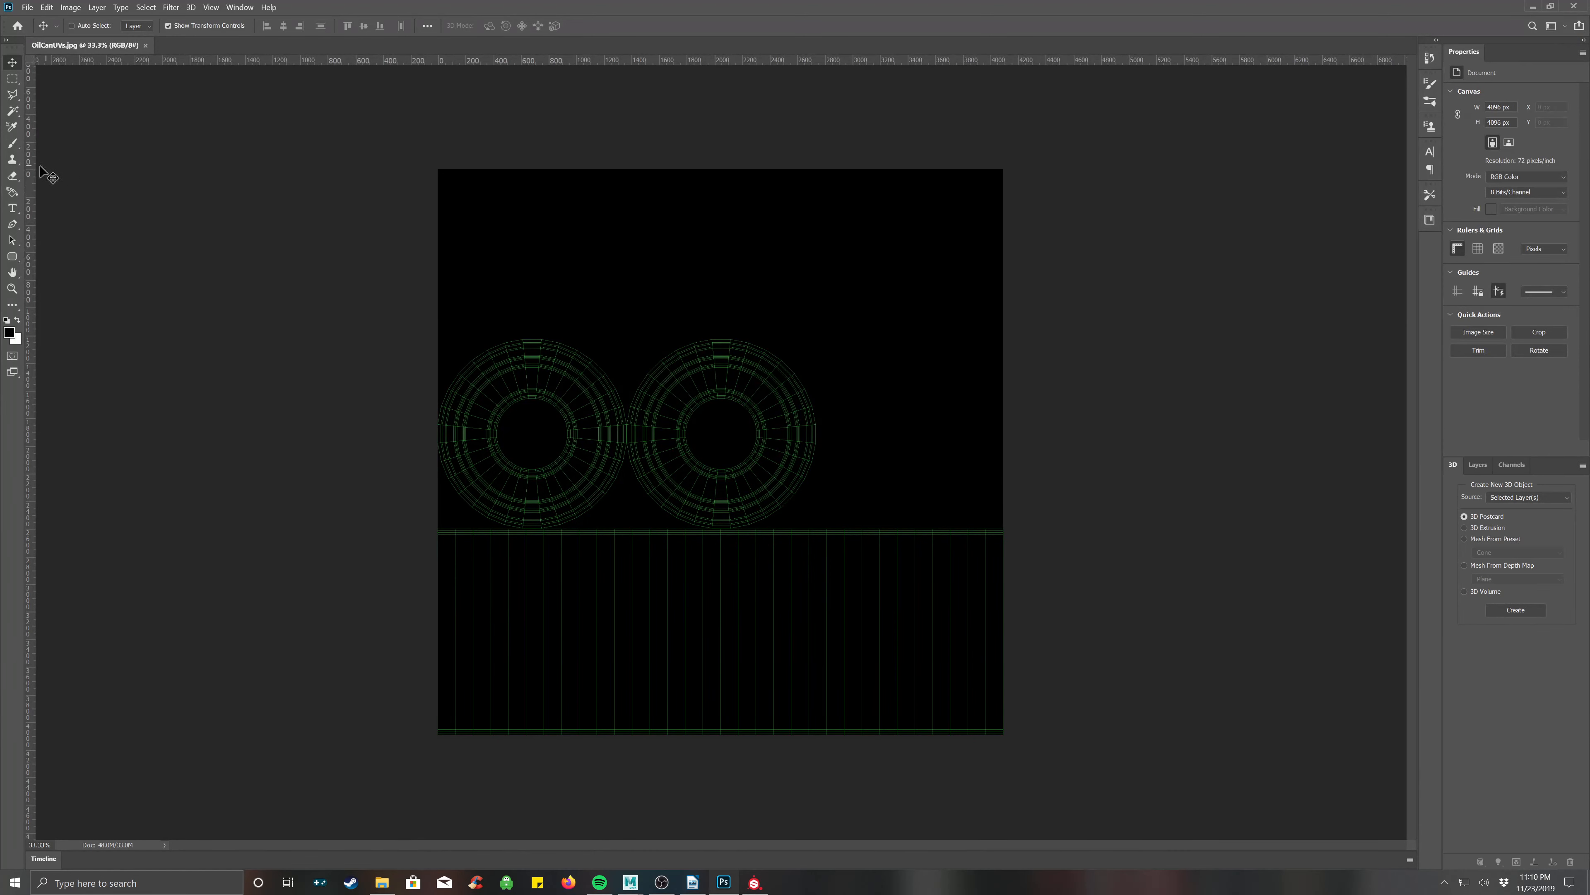
Fill the can body's rectangular UV strip with yellow ffc800 on a new layer and clear the selection.
left_click(11, 81)
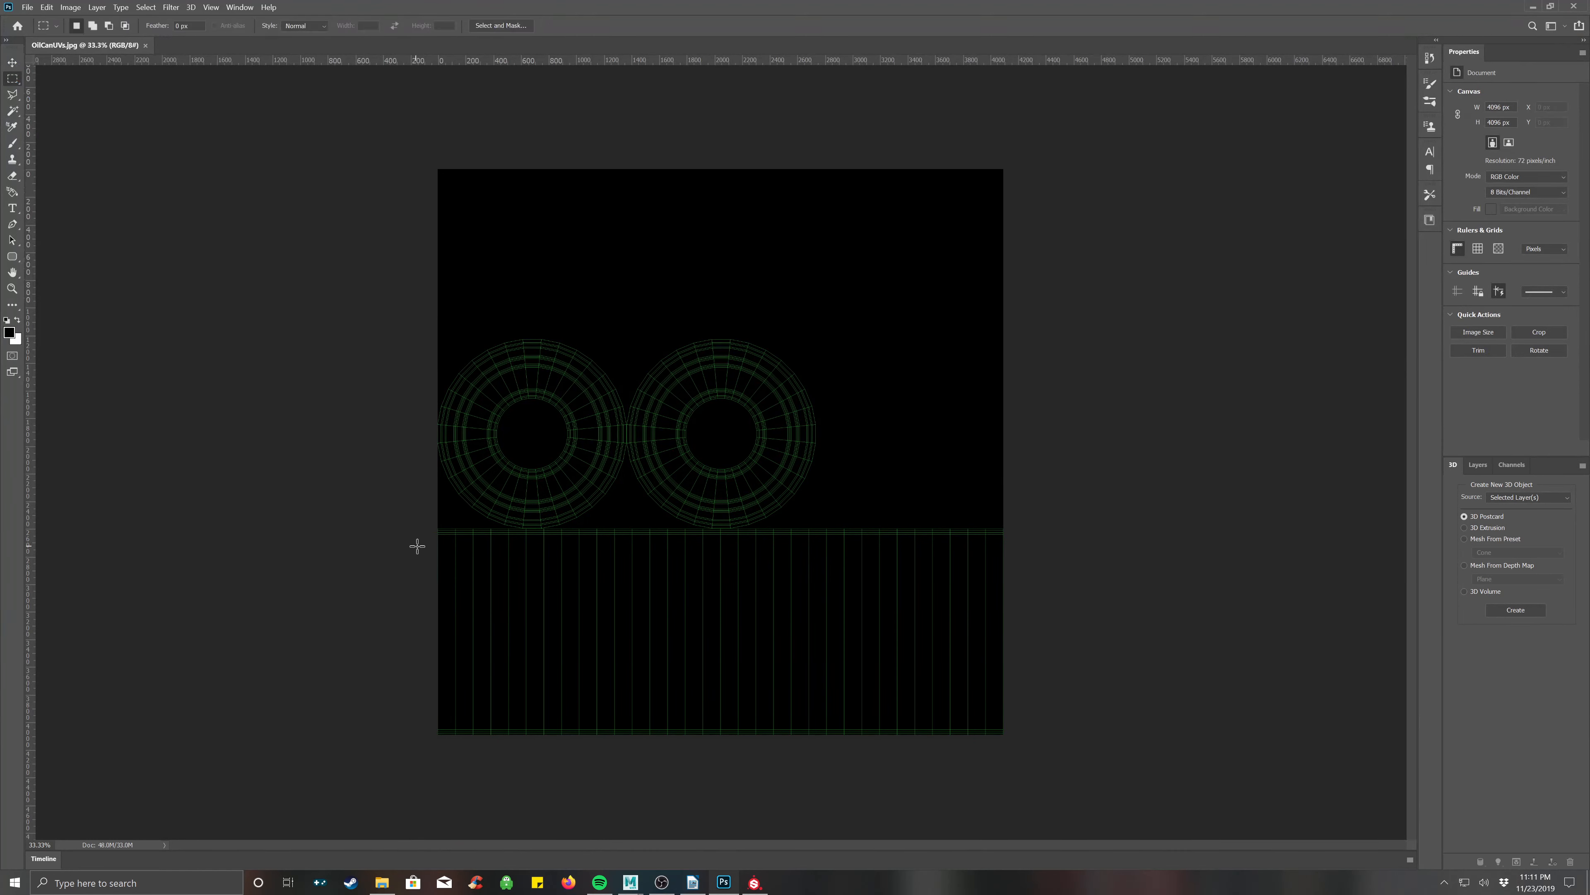
left_click_drag(433, 531, 1034, 747)
left_click(1478, 464)
left_click(1552, 861)
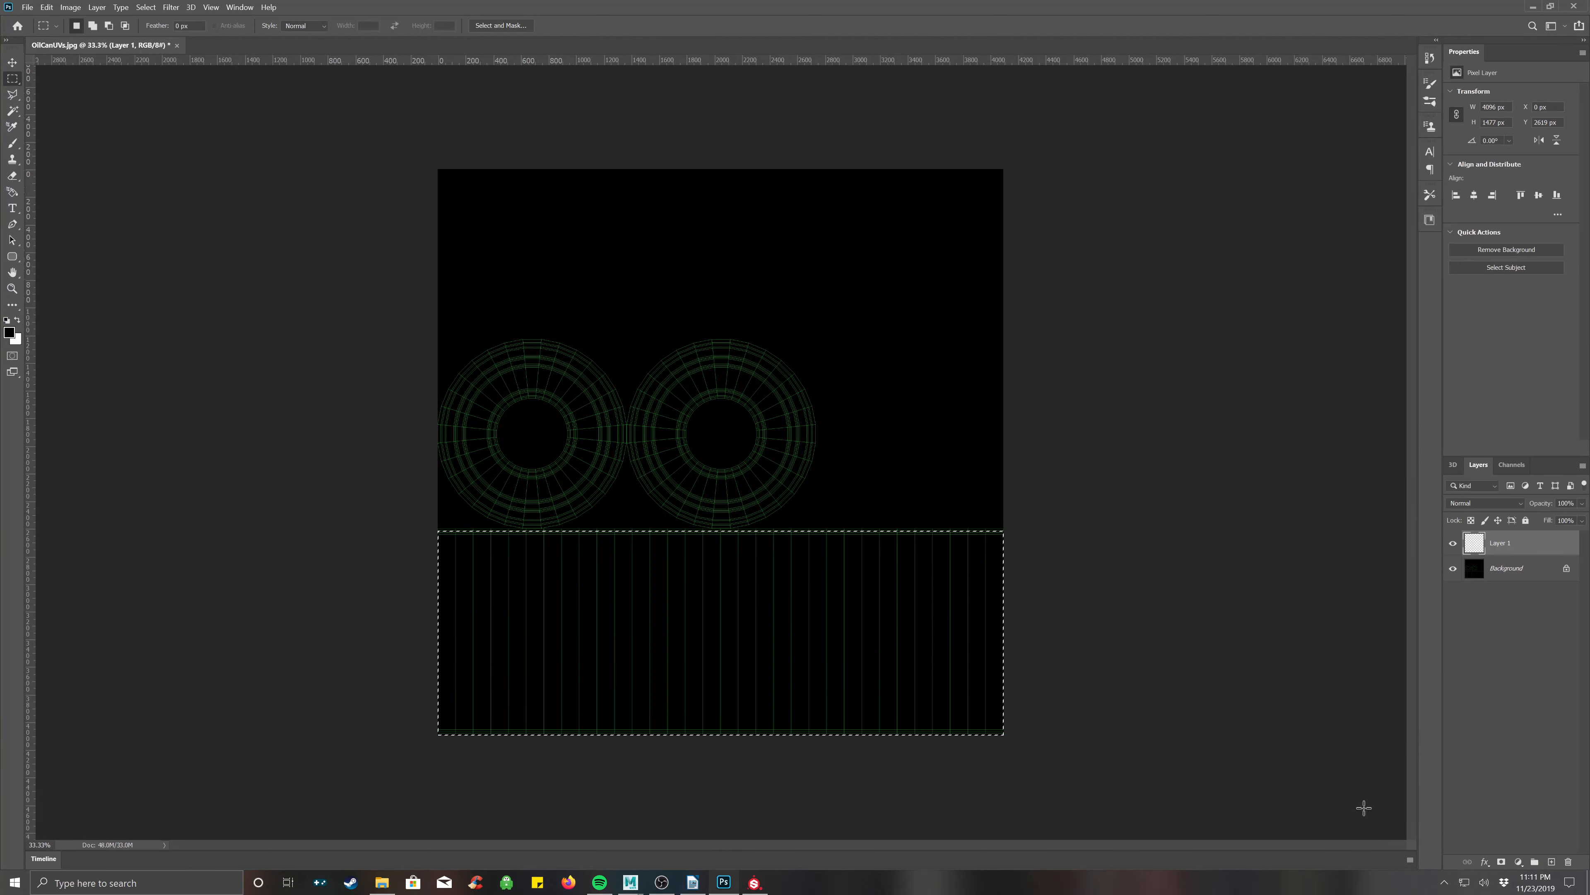
left_click(41, 8)
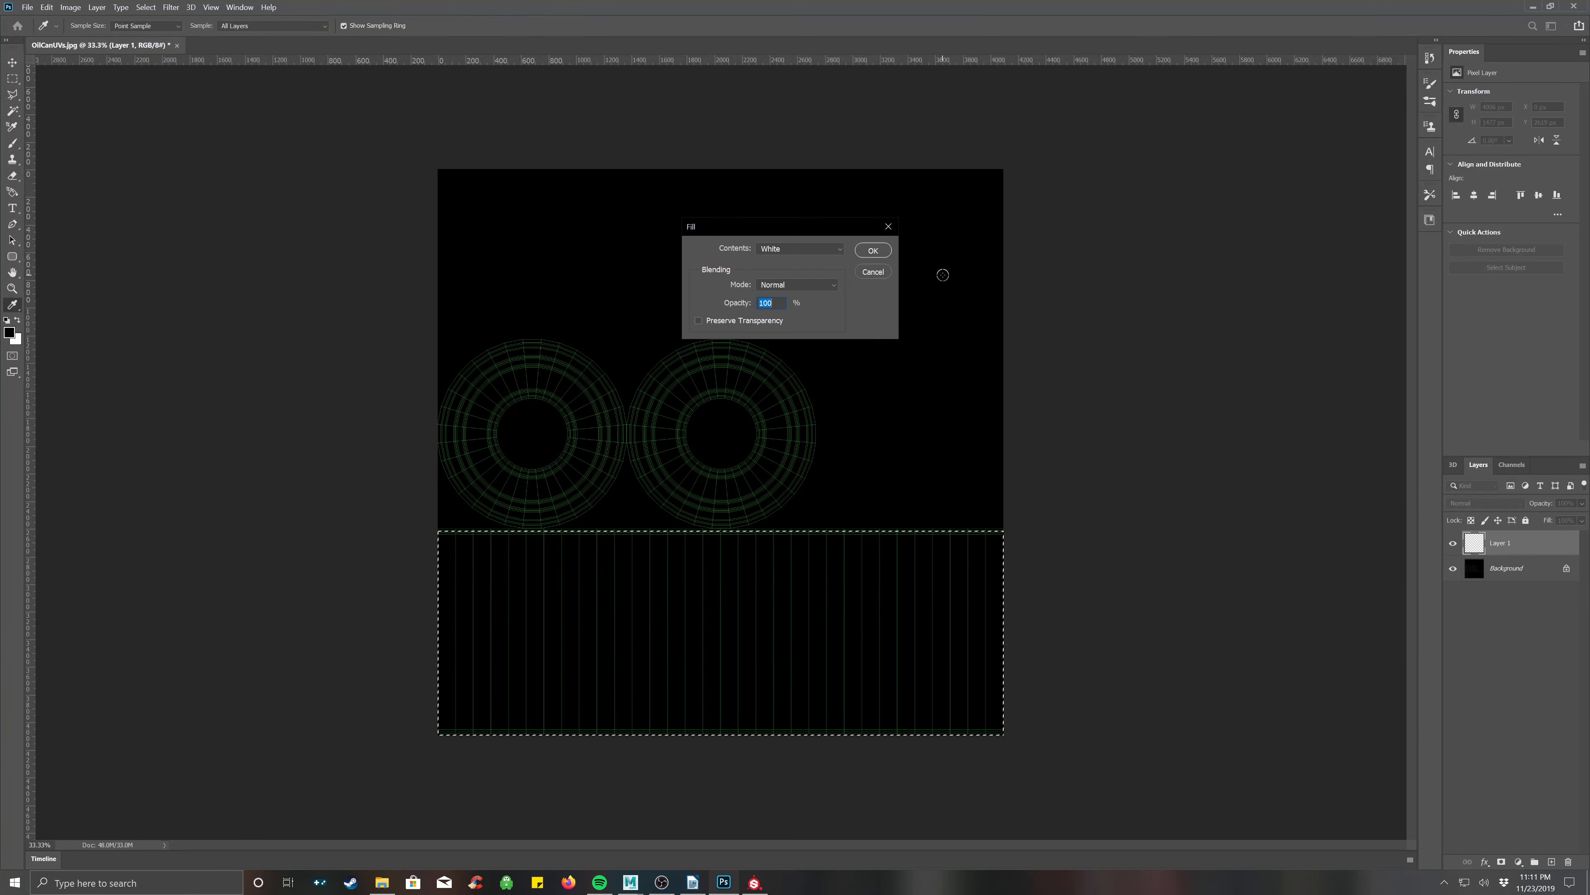
left_click(800, 249)
left_click(789, 280)
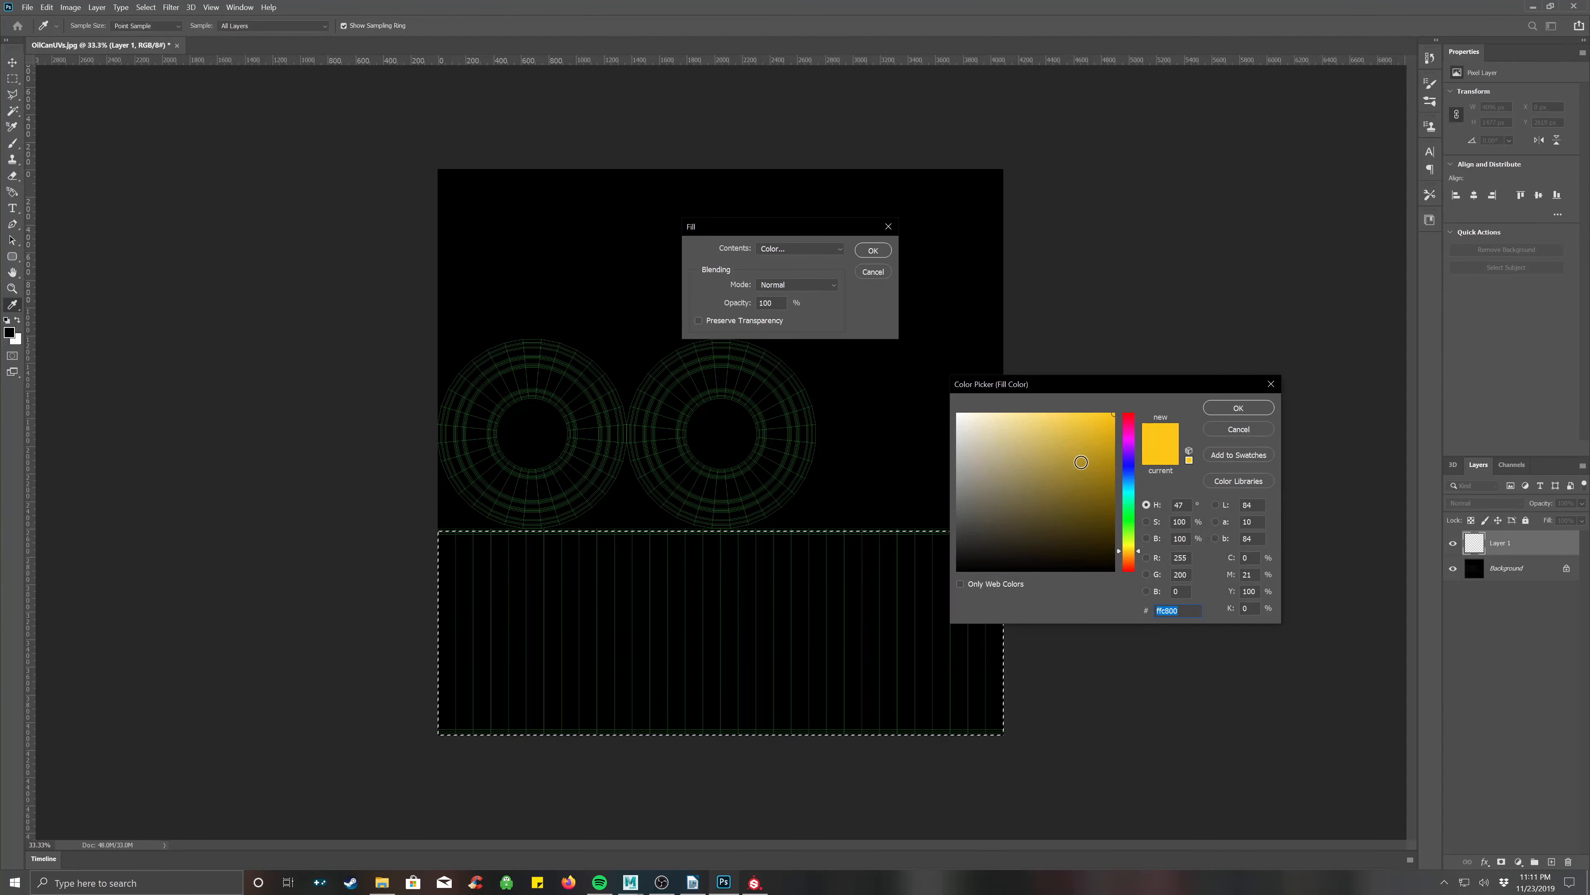
key("Return")
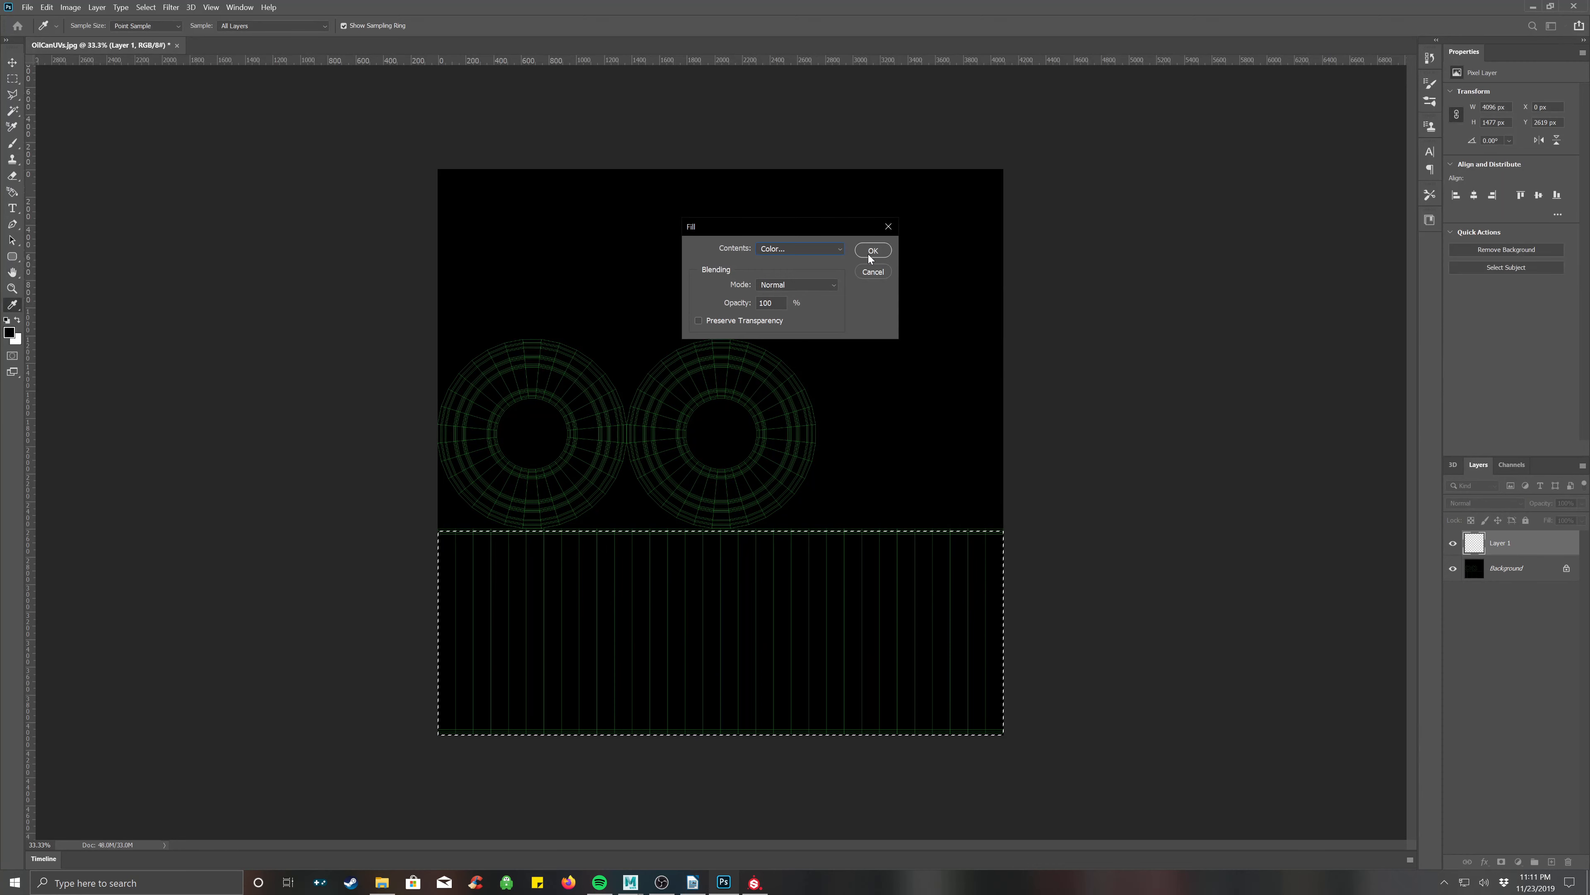
left_click(872, 250)
key("ctrl+d")
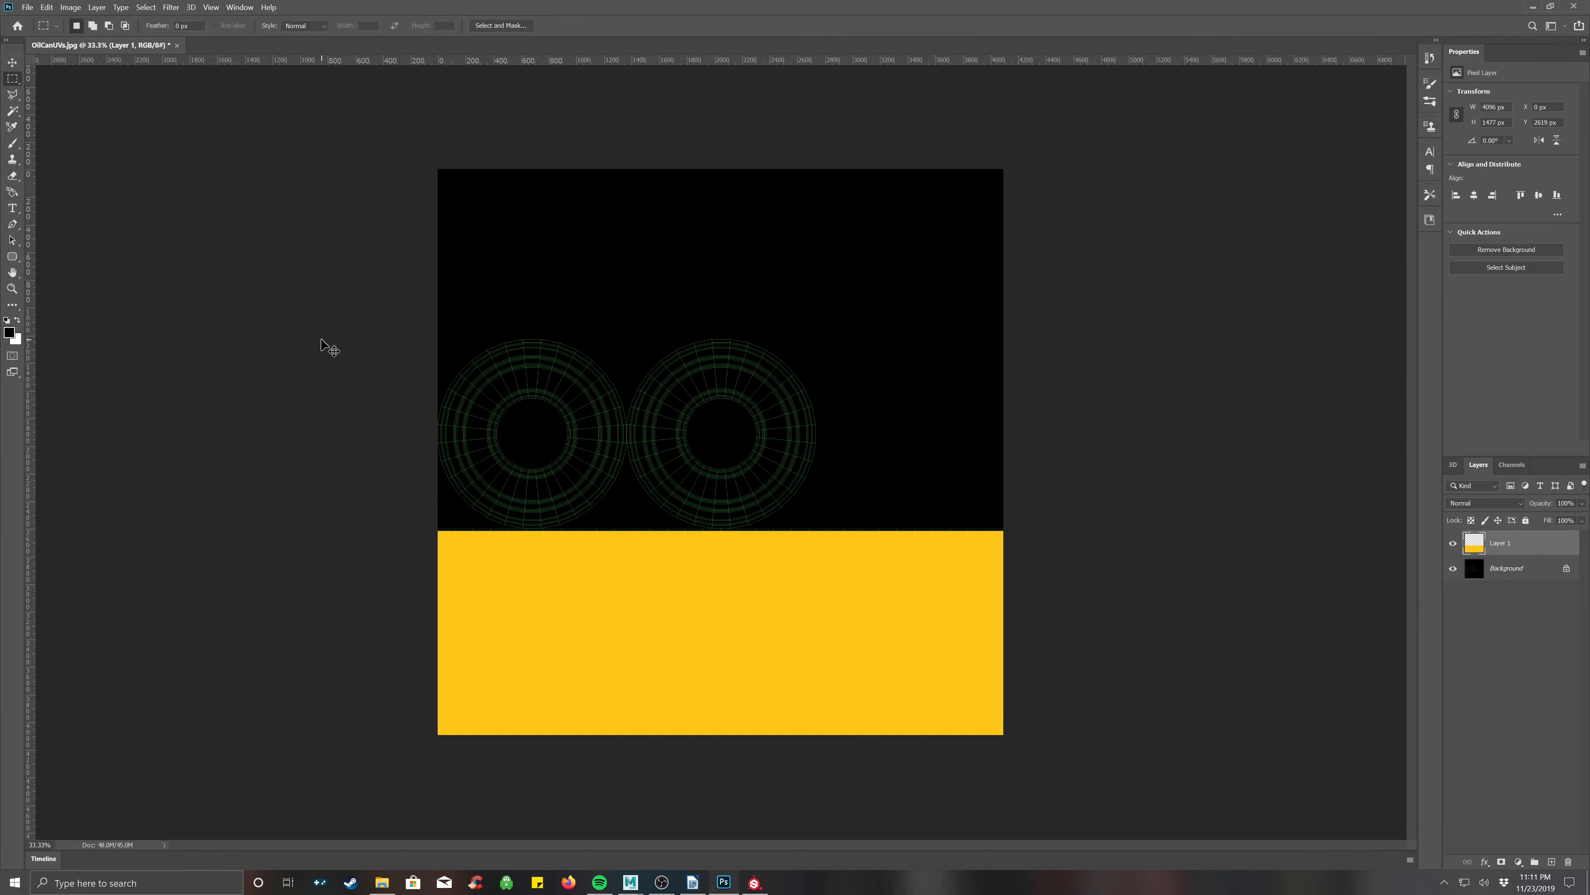
Start a new horizontal text layer on the left part of the yellow band.
left_click(12, 208)
left_click(519, 630)
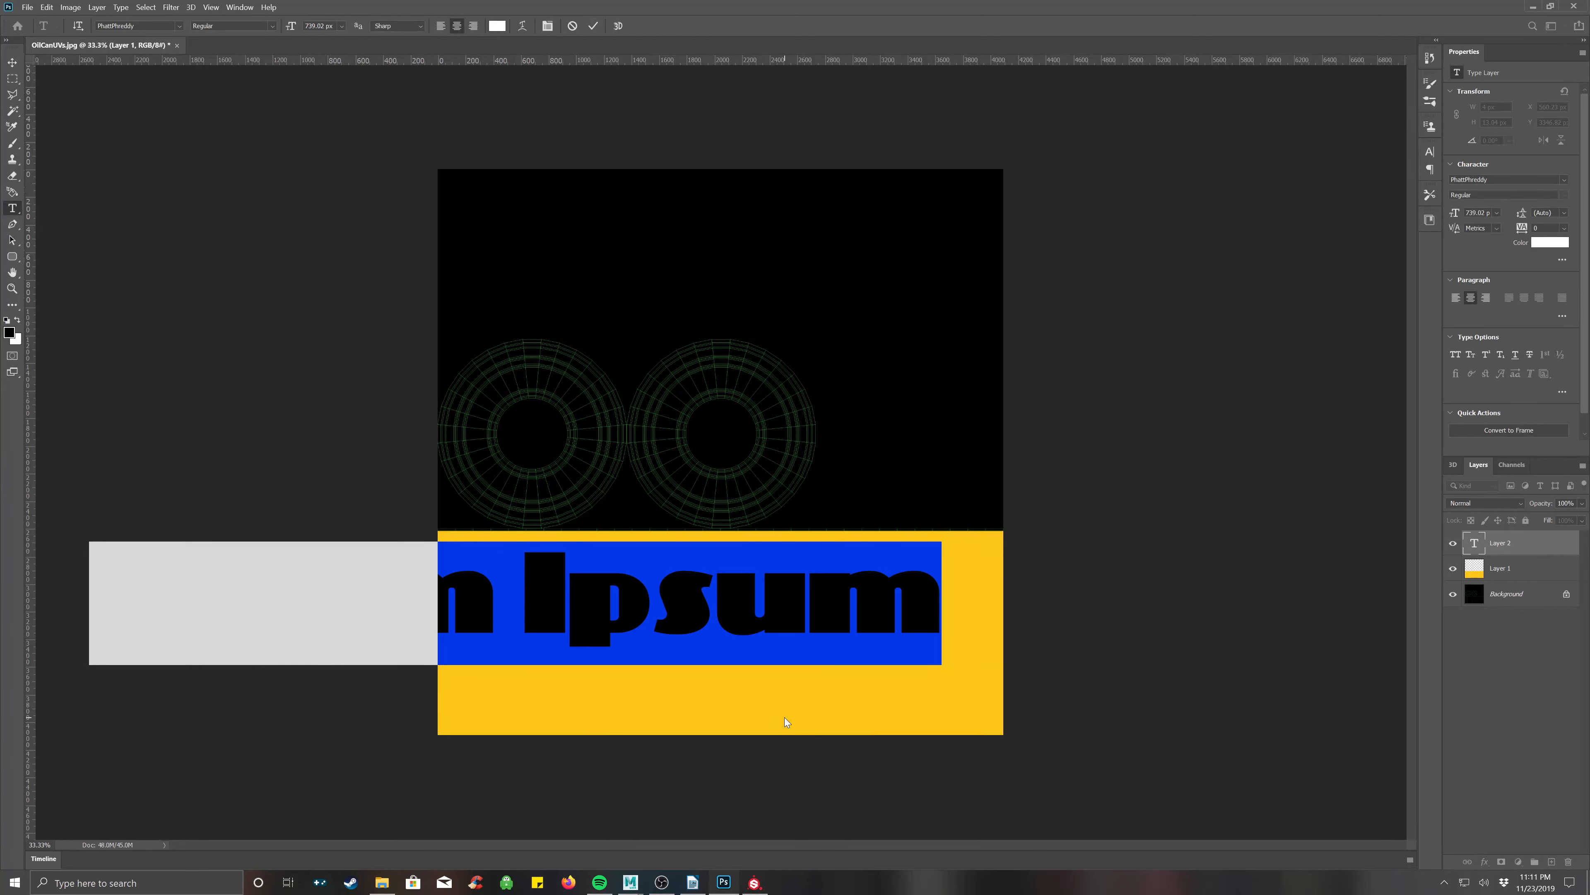
type("hello there")
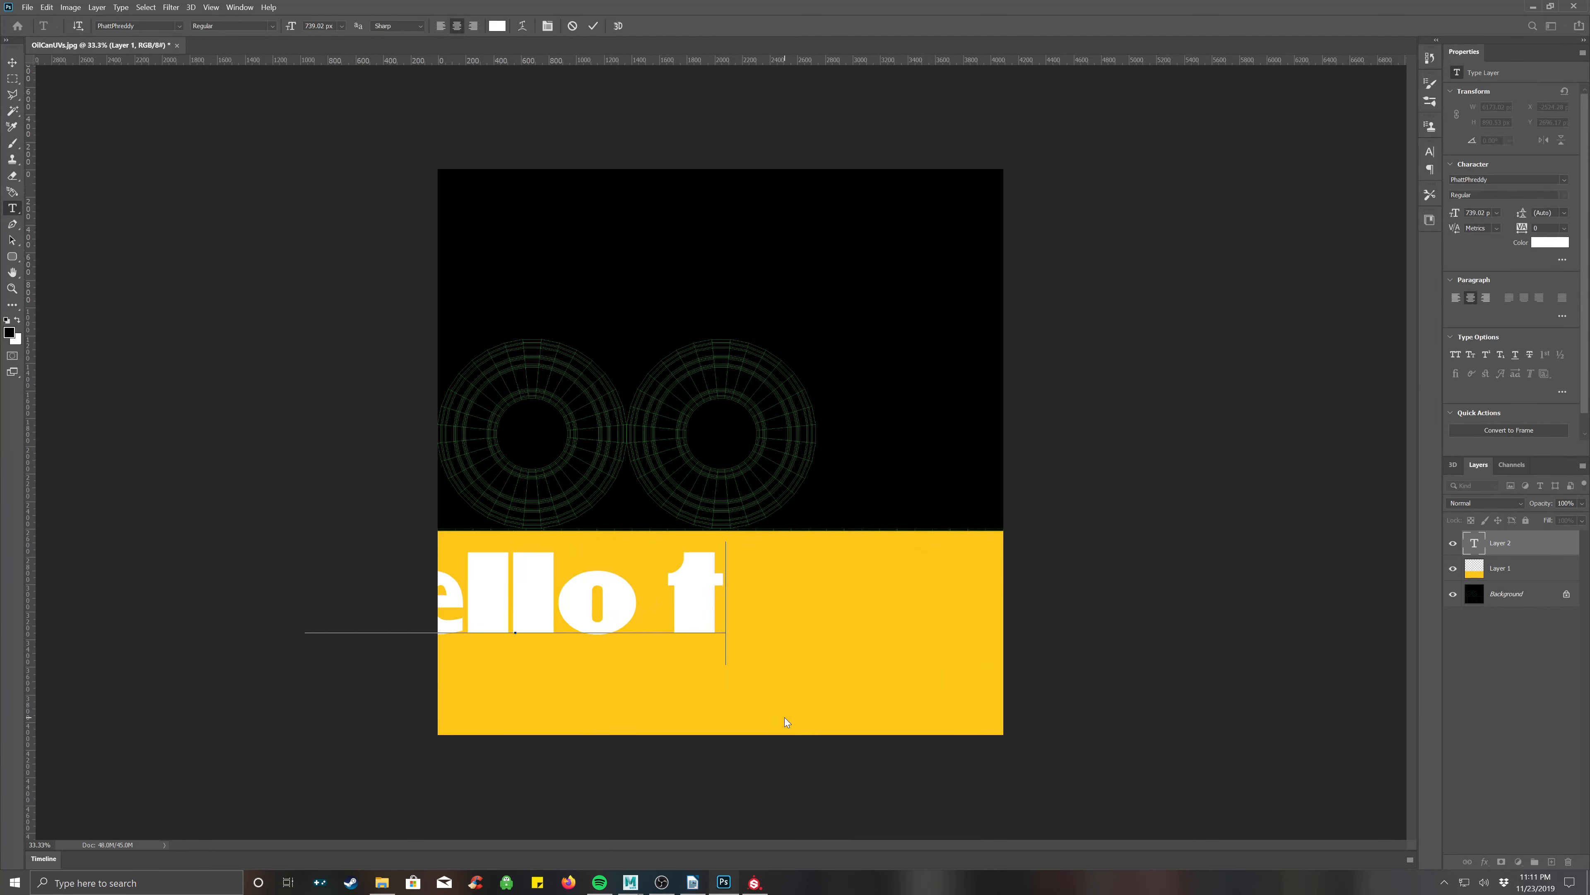
key("BackSpace")
key("BackSpace")
key("BackSpace")
key("BackSpace")
key("BackSpace")
key("BackSpace")
key("BackSpace")
key("BackSpace")
key("BackSpace")
key("BackSpace")
key("BackSpace")
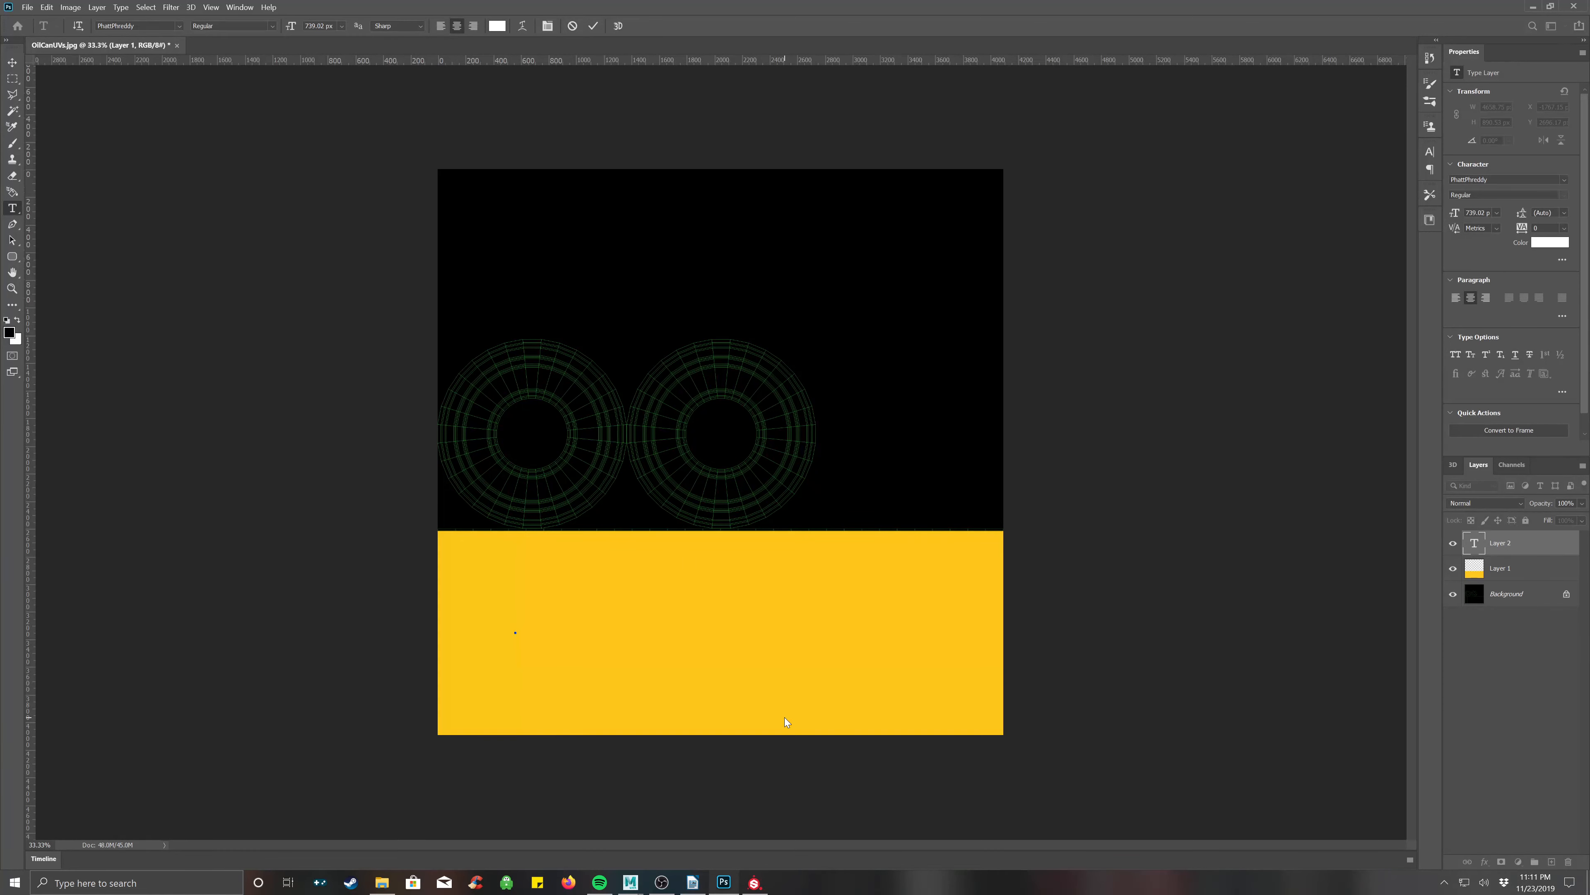
Enter the uppercase text HELLO THERE on two lines in the empty text layer.
type("hello")
key("Return")
type("here")
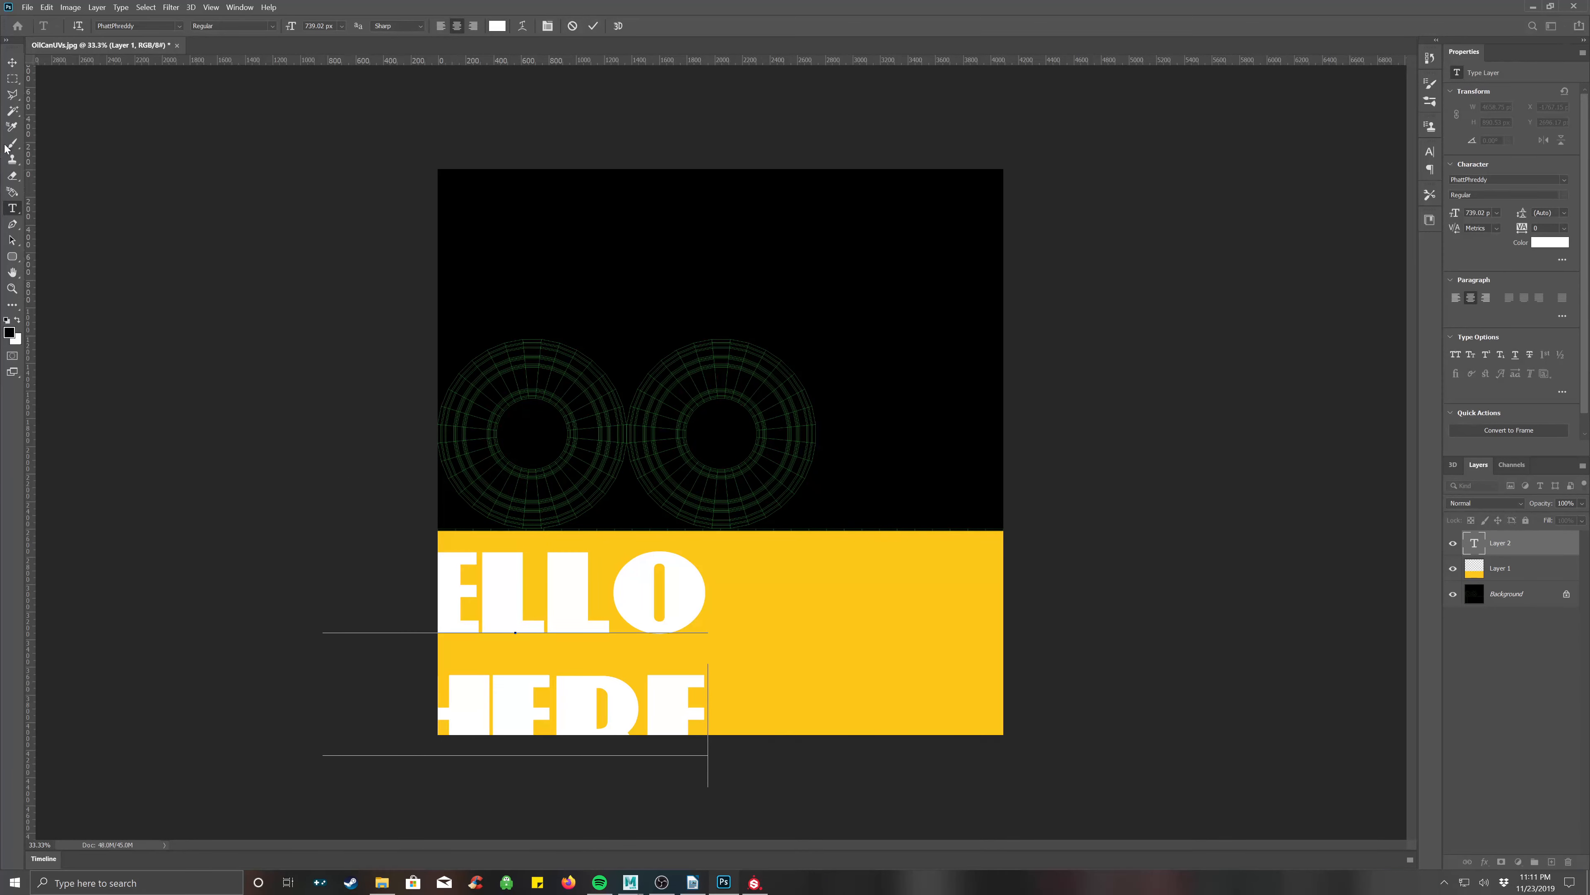
Scale the HELLO THERE text down to about 1066 px wide and place it on the left part of the yellow band.
left_click(12, 62)
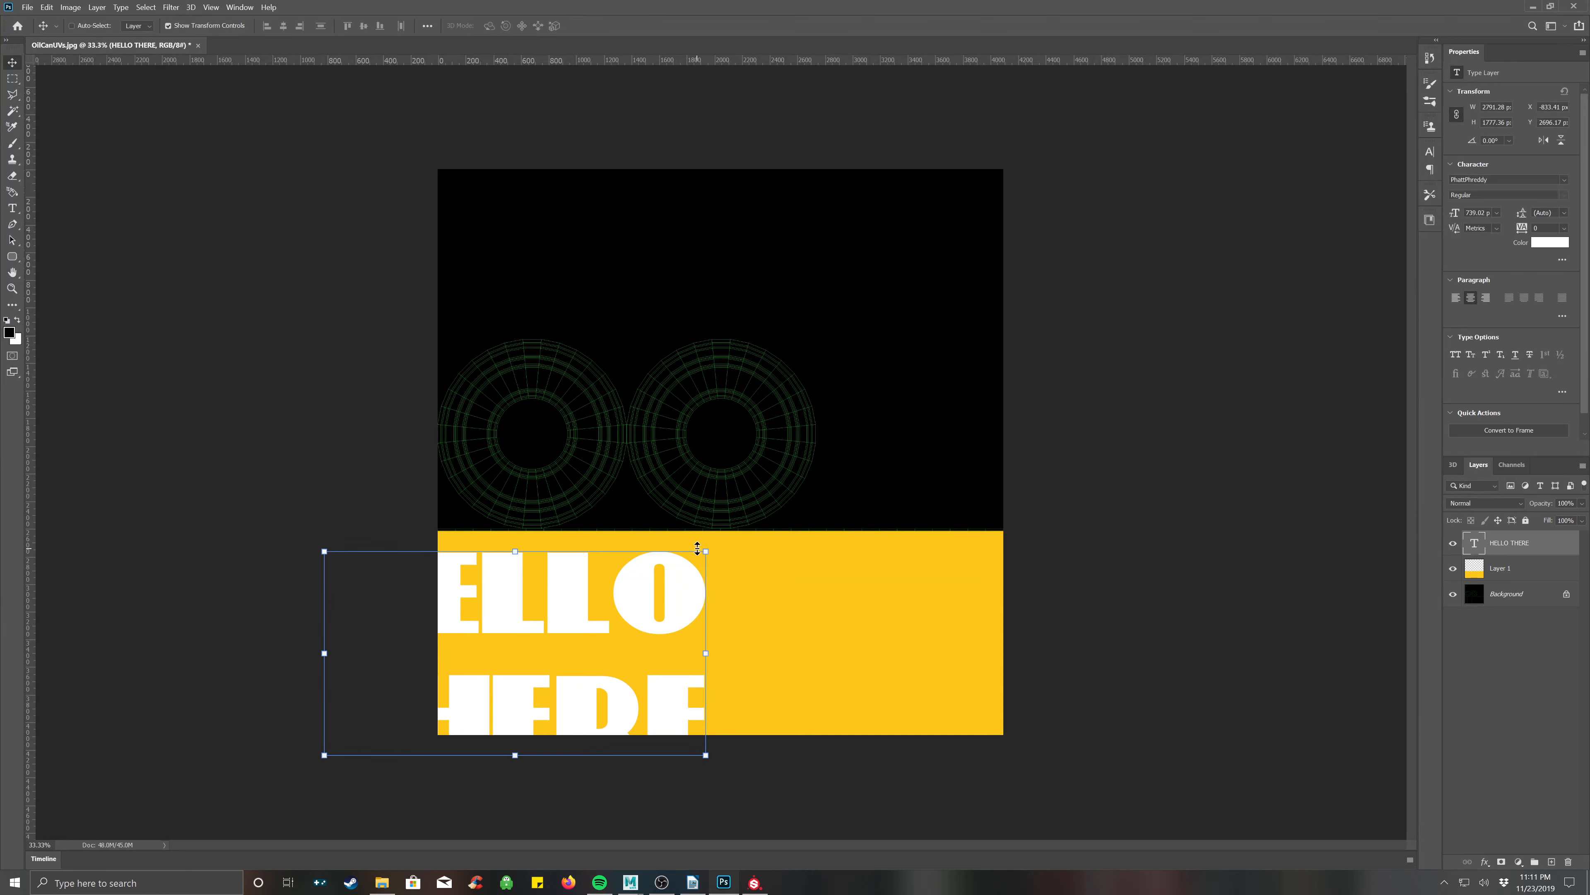
left_click_drag(705, 551, 470, 678)
left_click_drag(407, 702, 549, 610)
key("Return")
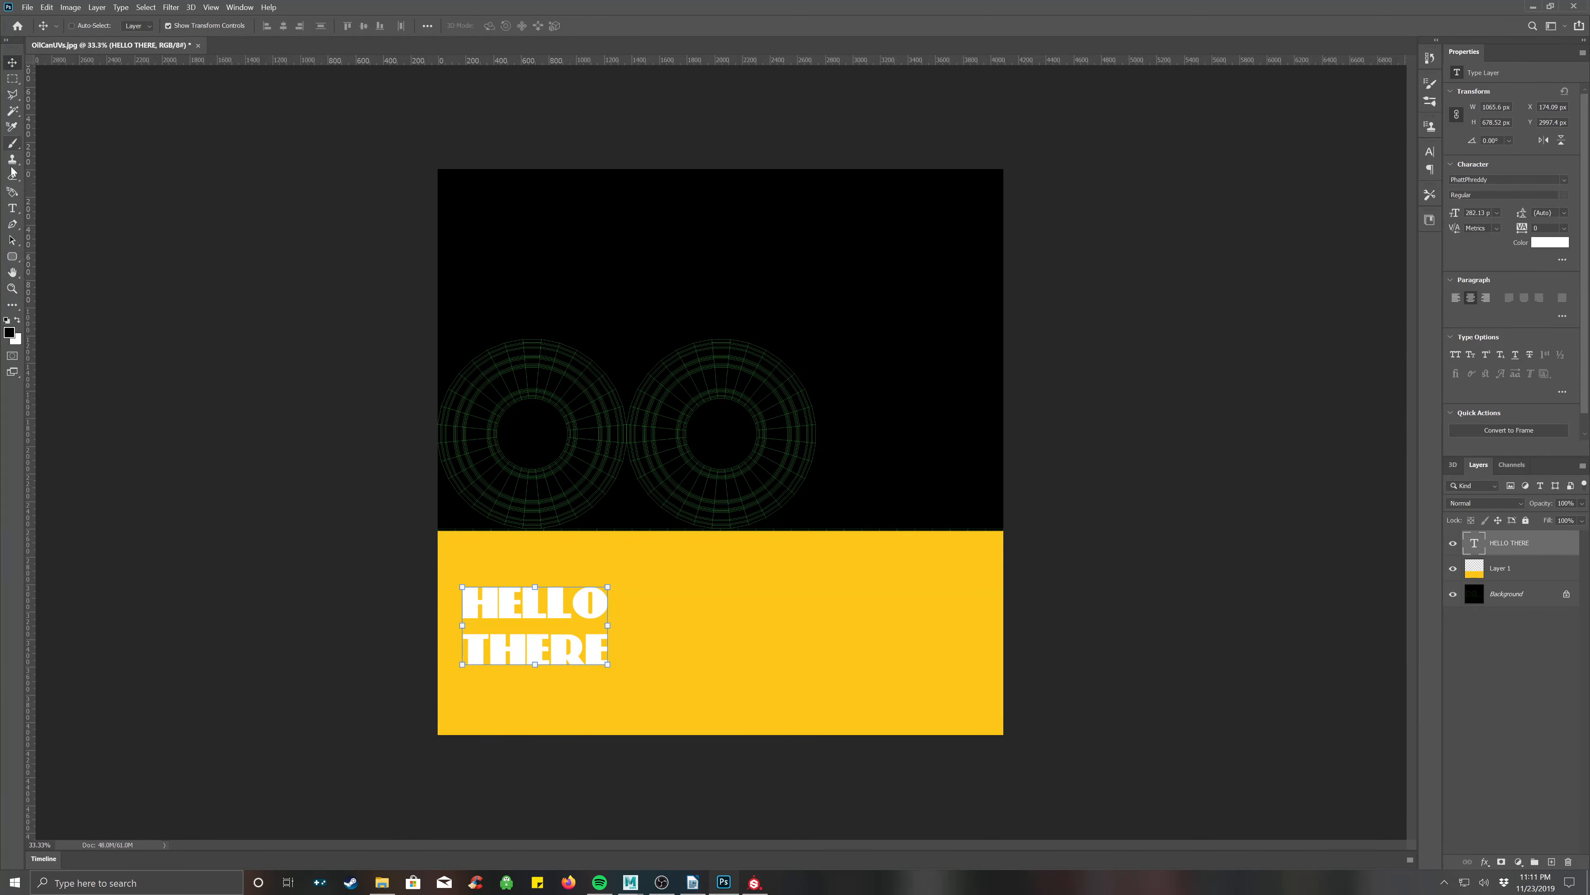
Start a second text layer on the right part of the yellow band.
left_click(12, 207)
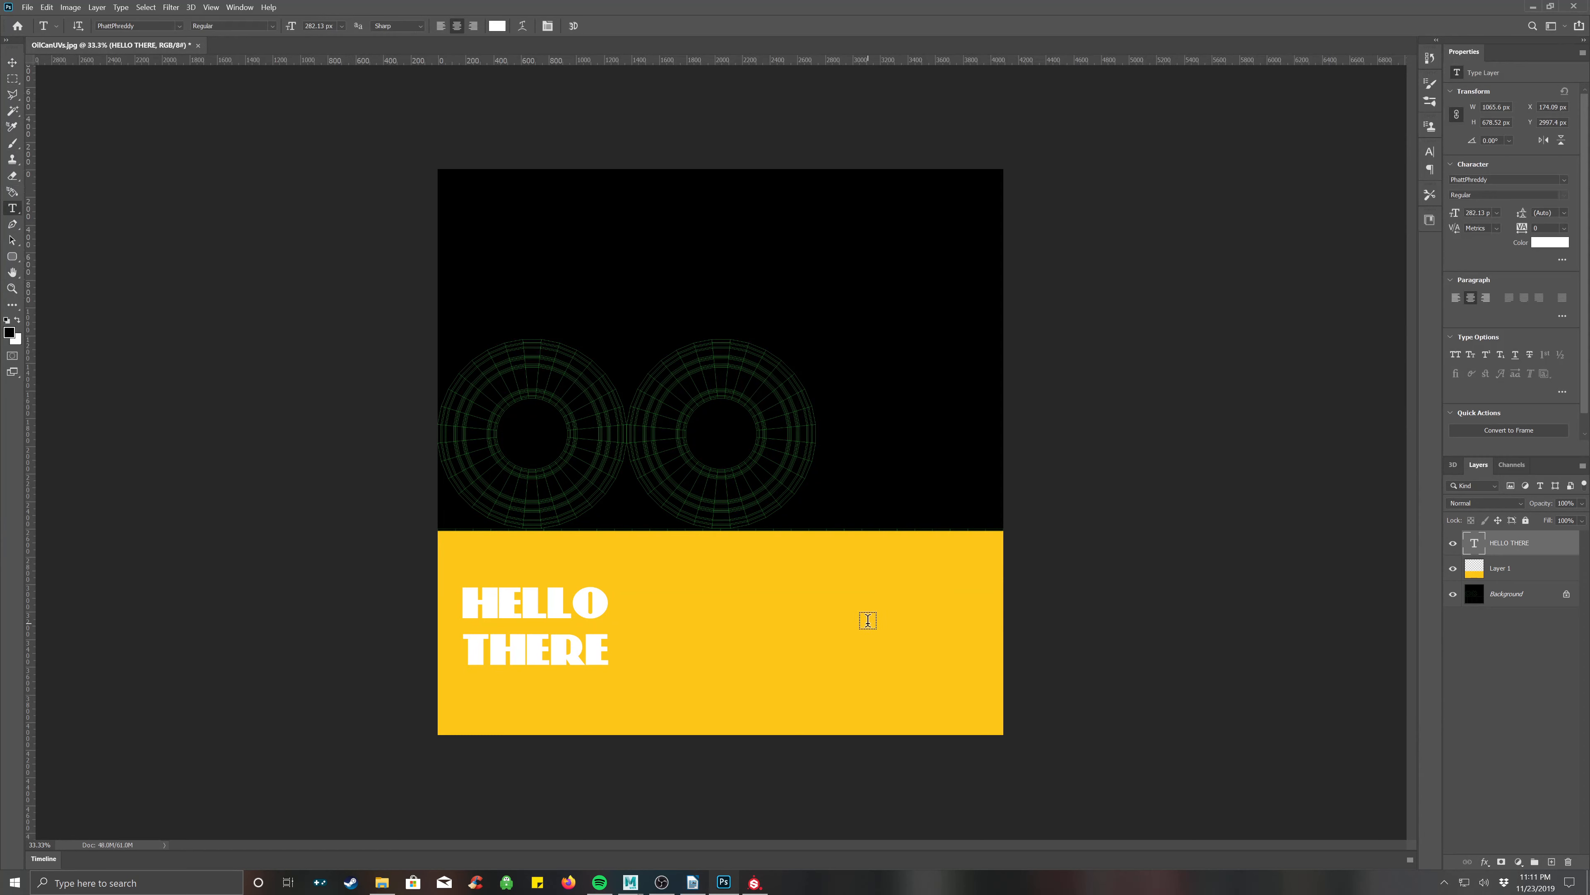
left_click(837, 614)
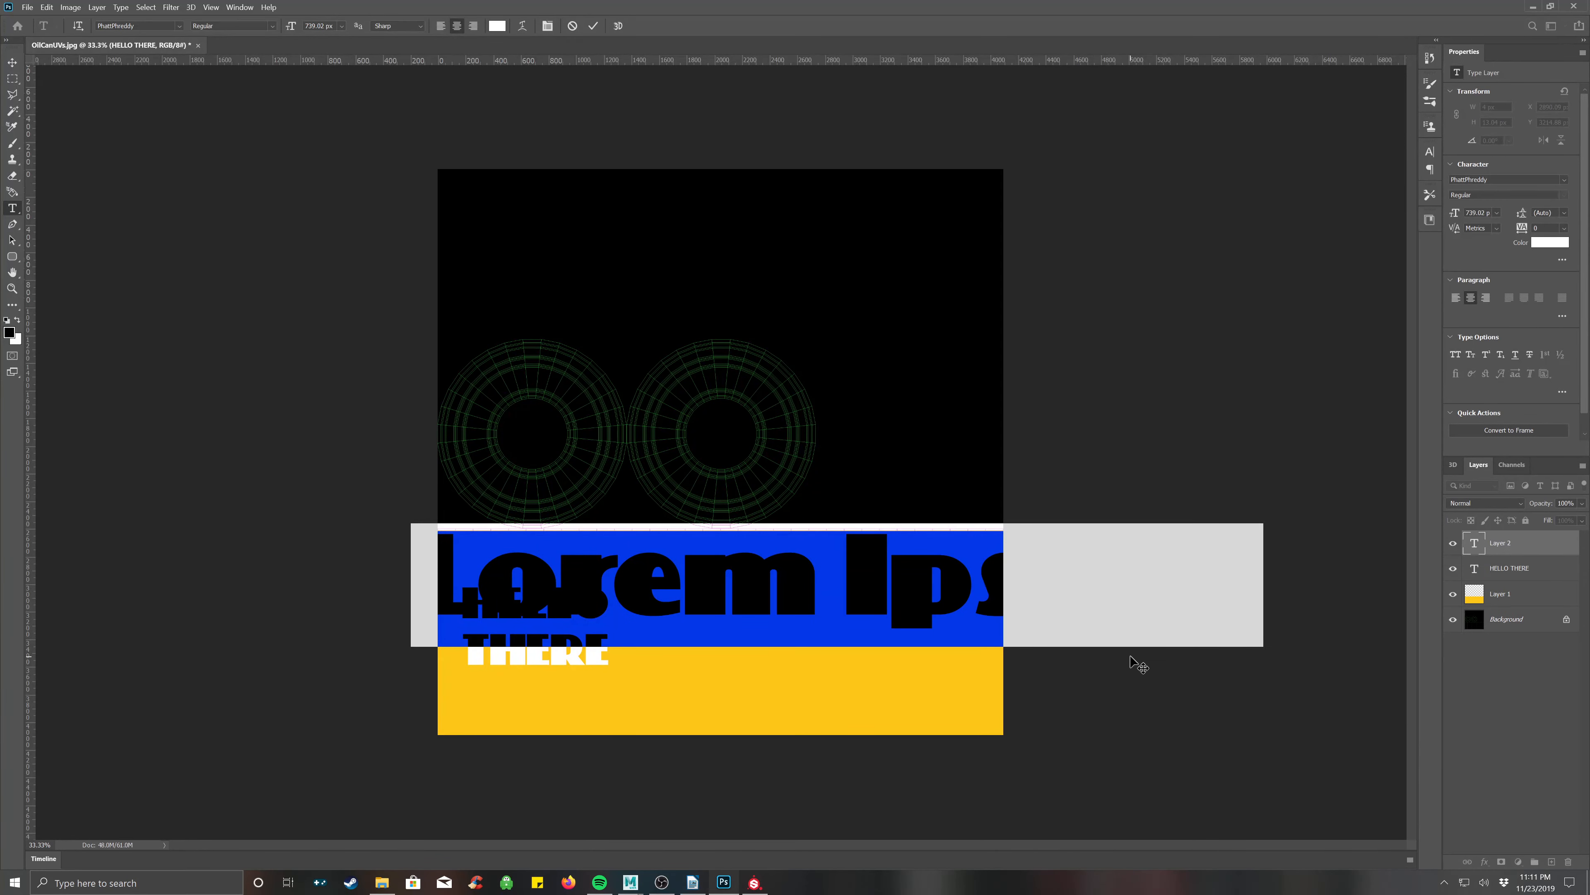
type("i LOVE")
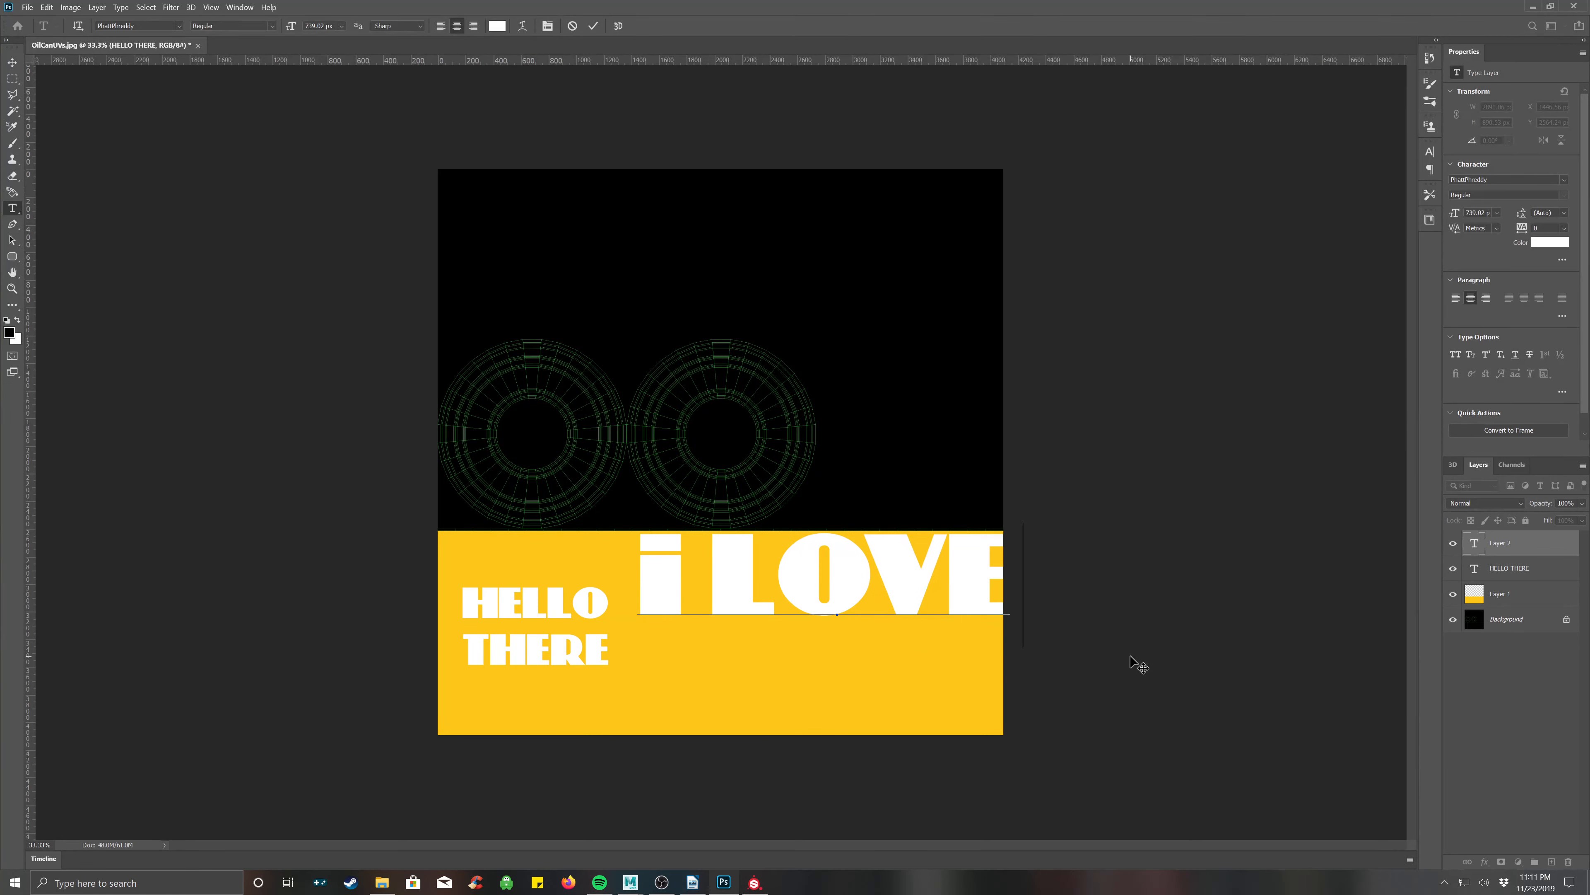
key("BackSpace")
key("BackSpace")
key("BackSpace")
key("BackSpace")
key("BackSpace")
key("BackSpace")
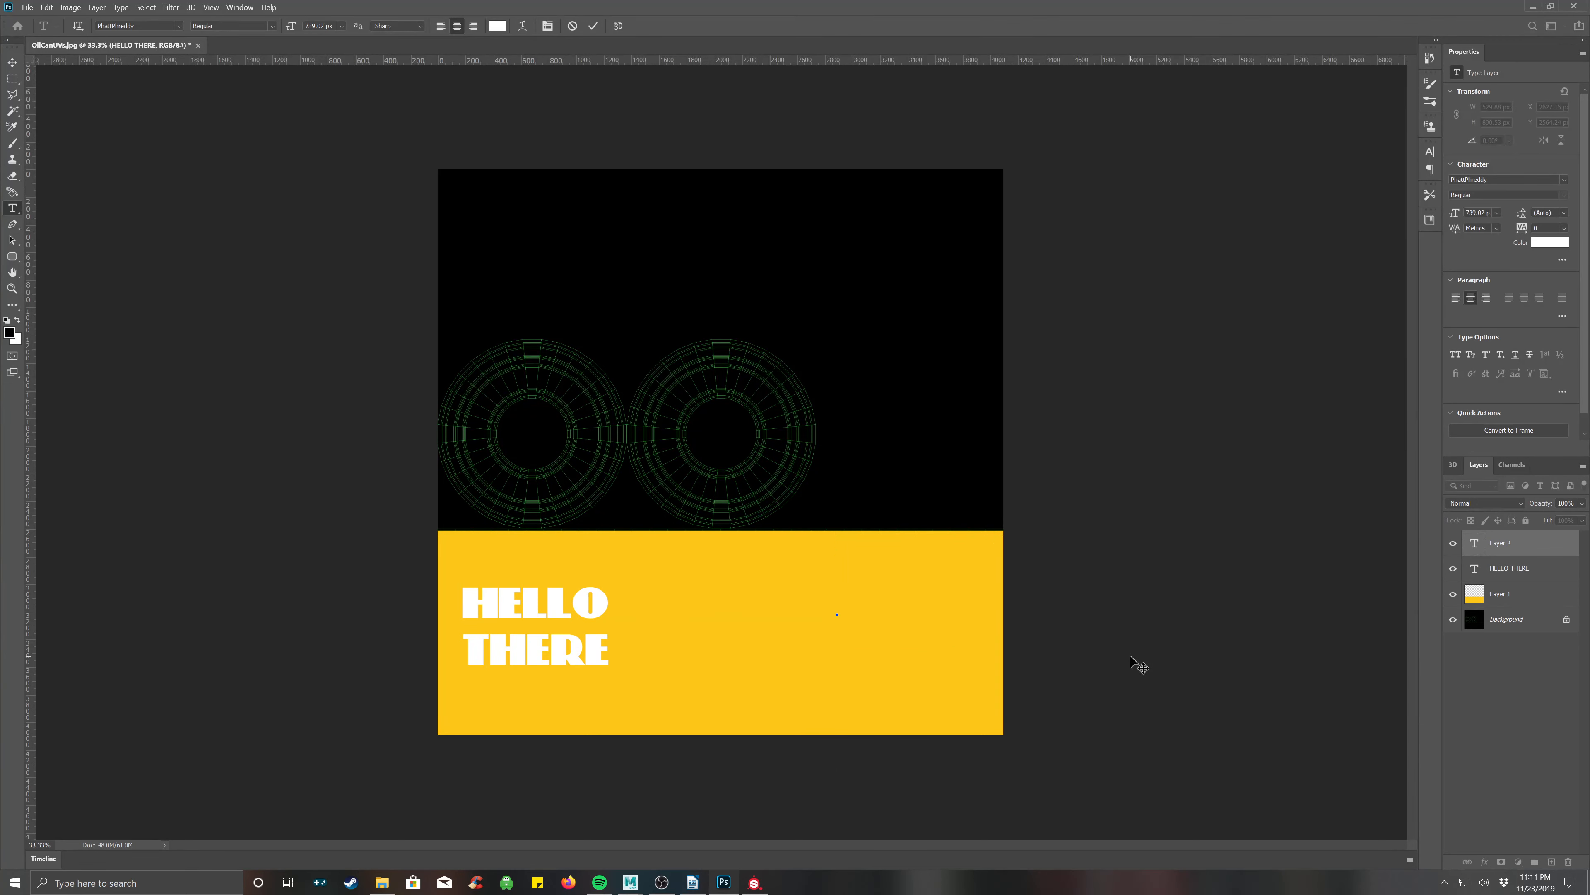
Enter the uppercase text I LOVE CATS, with CATS on a second line, in the new text layer.
type("I")
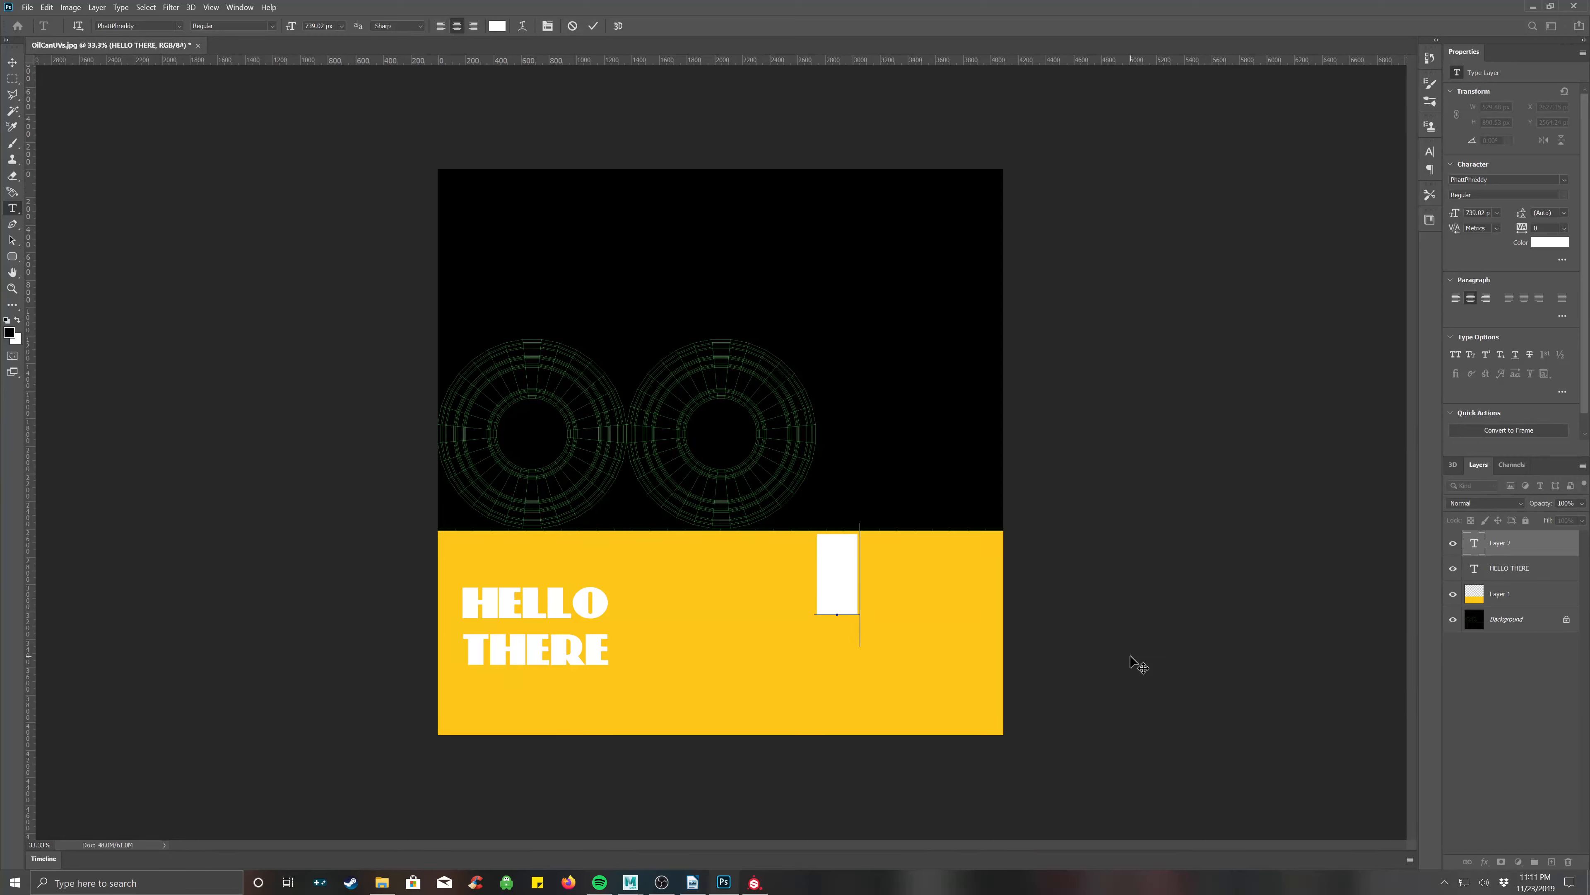
type(" LOVEW")
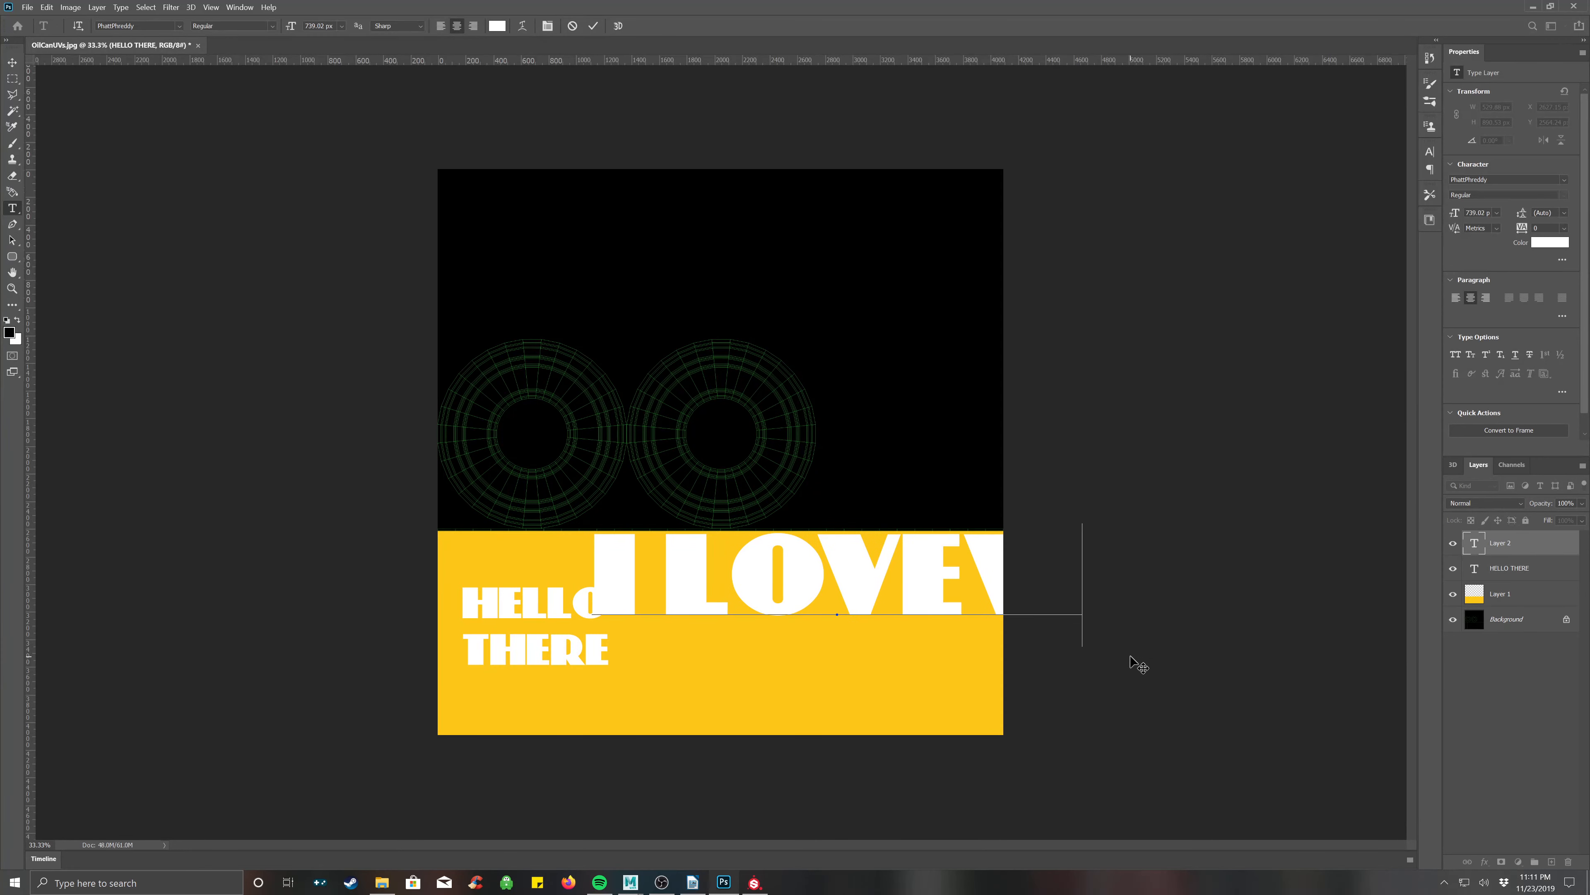
key("BackSpace")
key("Return")
type("CATS")
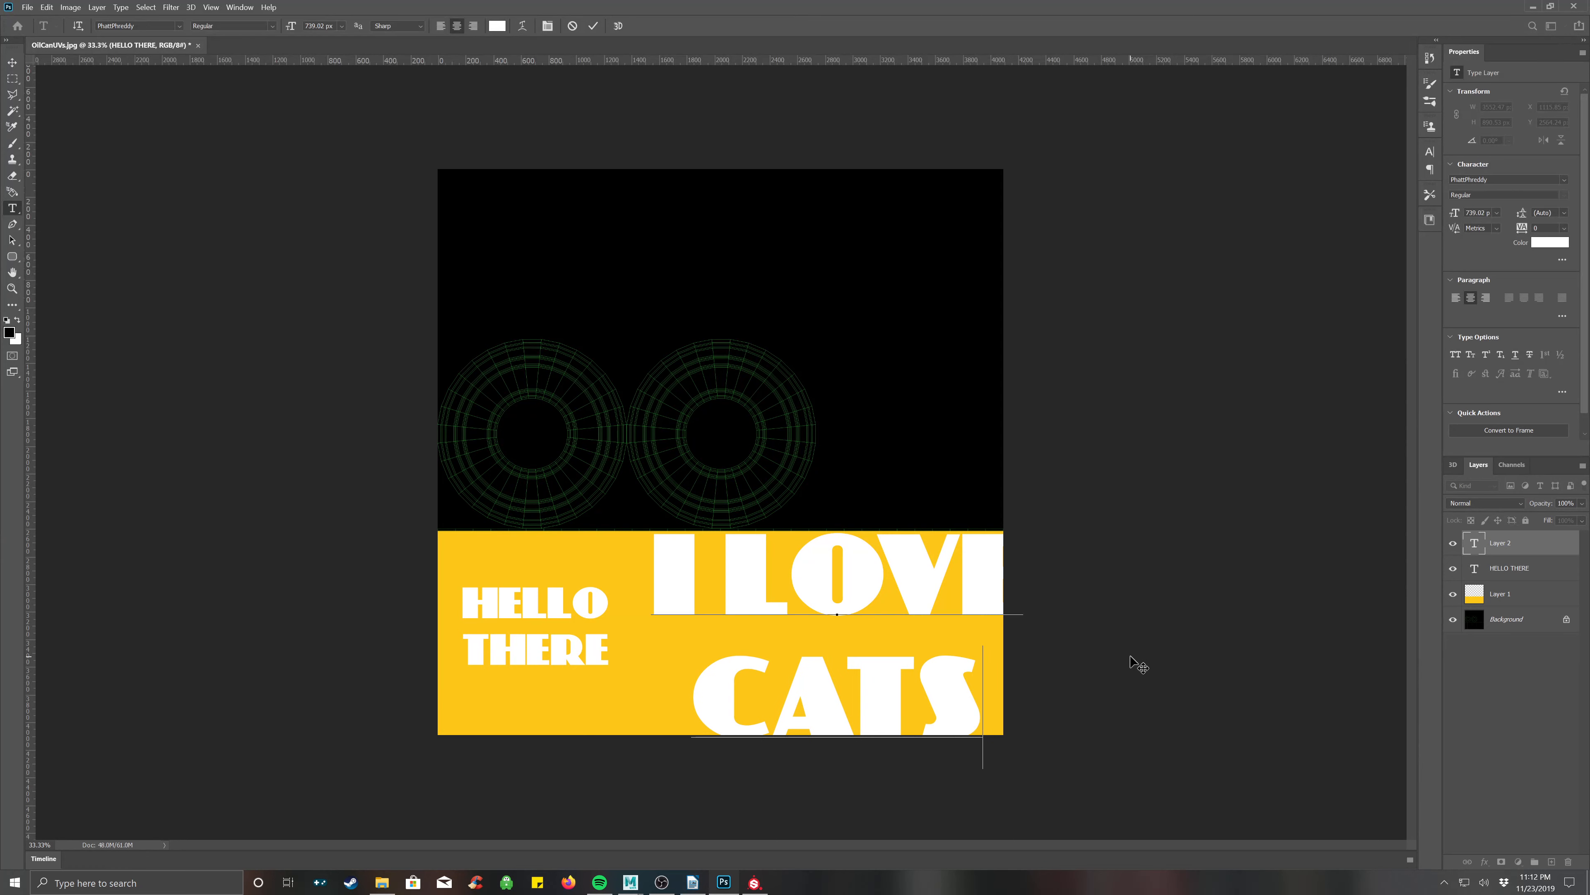
left_click(497, 26)
left_click(340, 558)
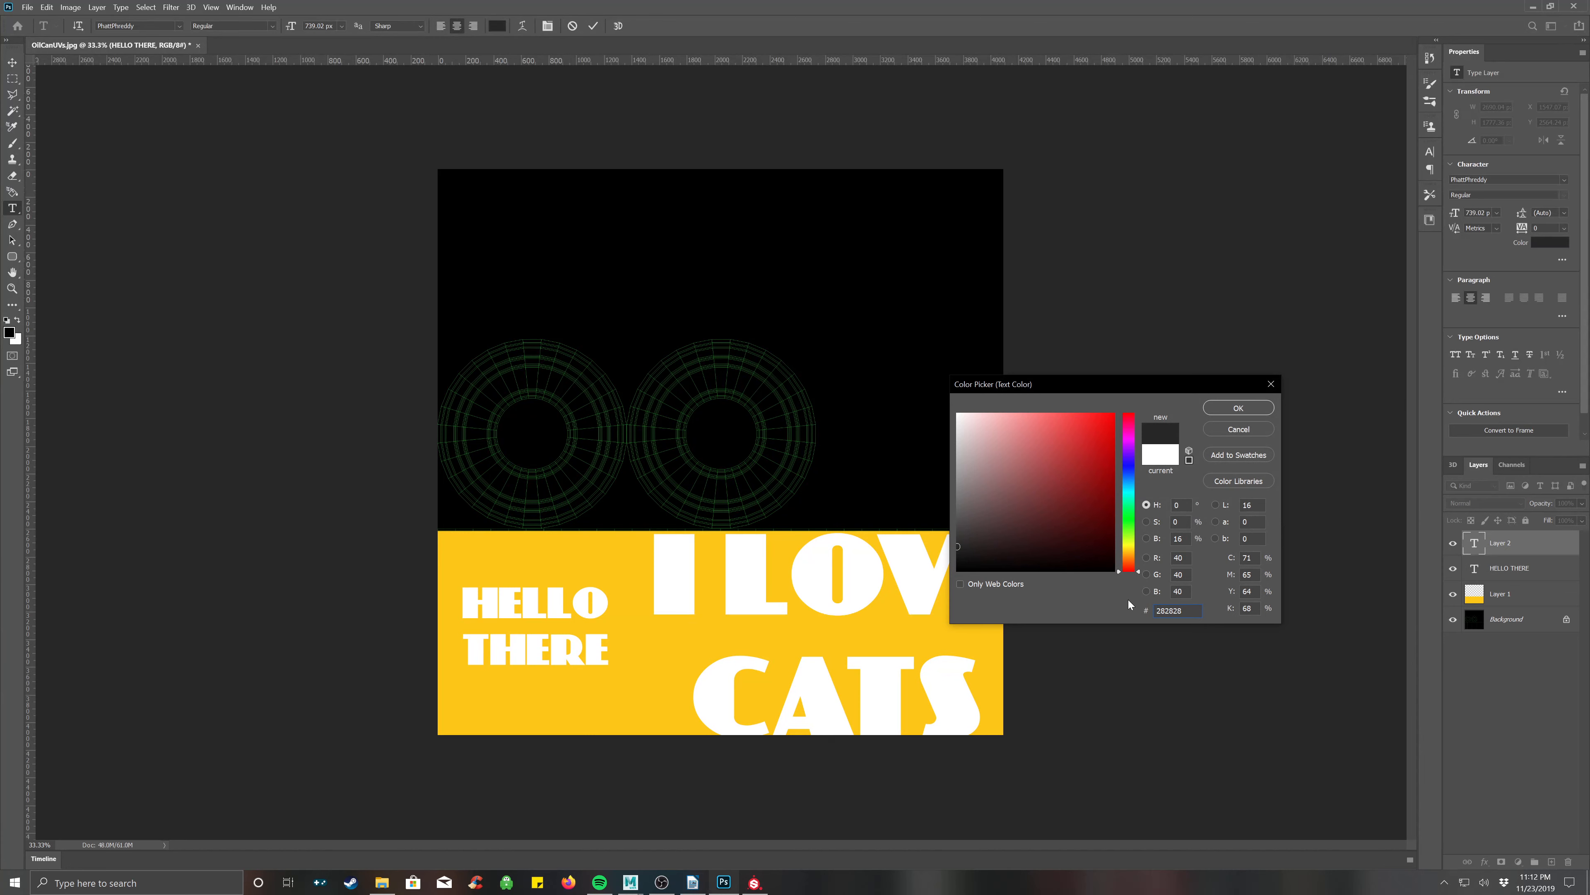
left_click(1230, 431)
Set the colour of the whole I LOVE CATS text to black 000000.
left_click_drag(996, 690, 634, 495)
left_click(496, 26)
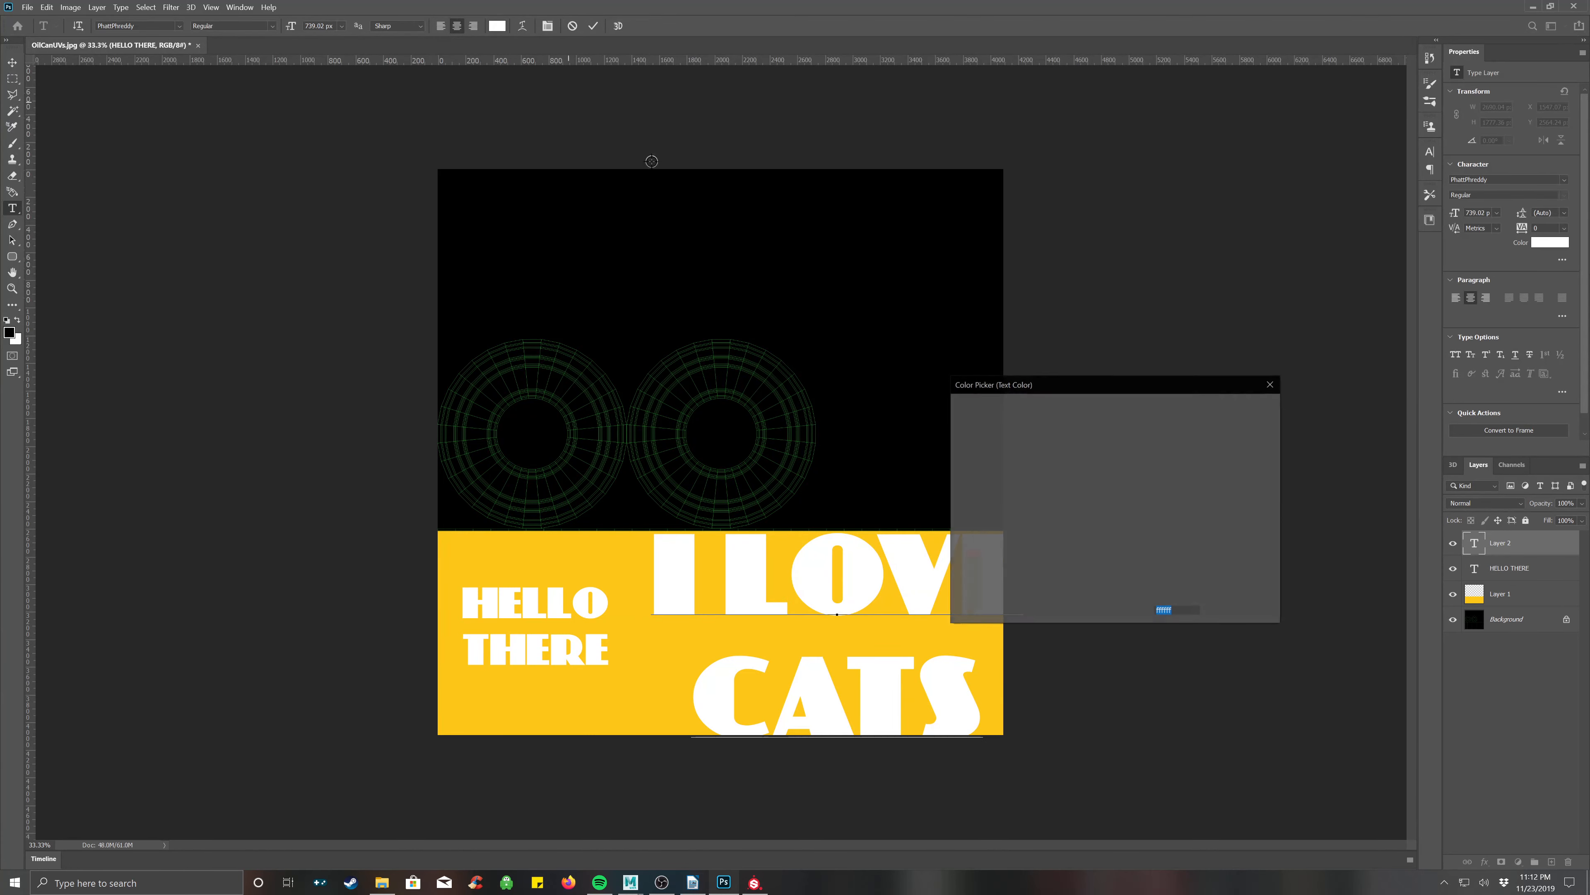
type("000000")
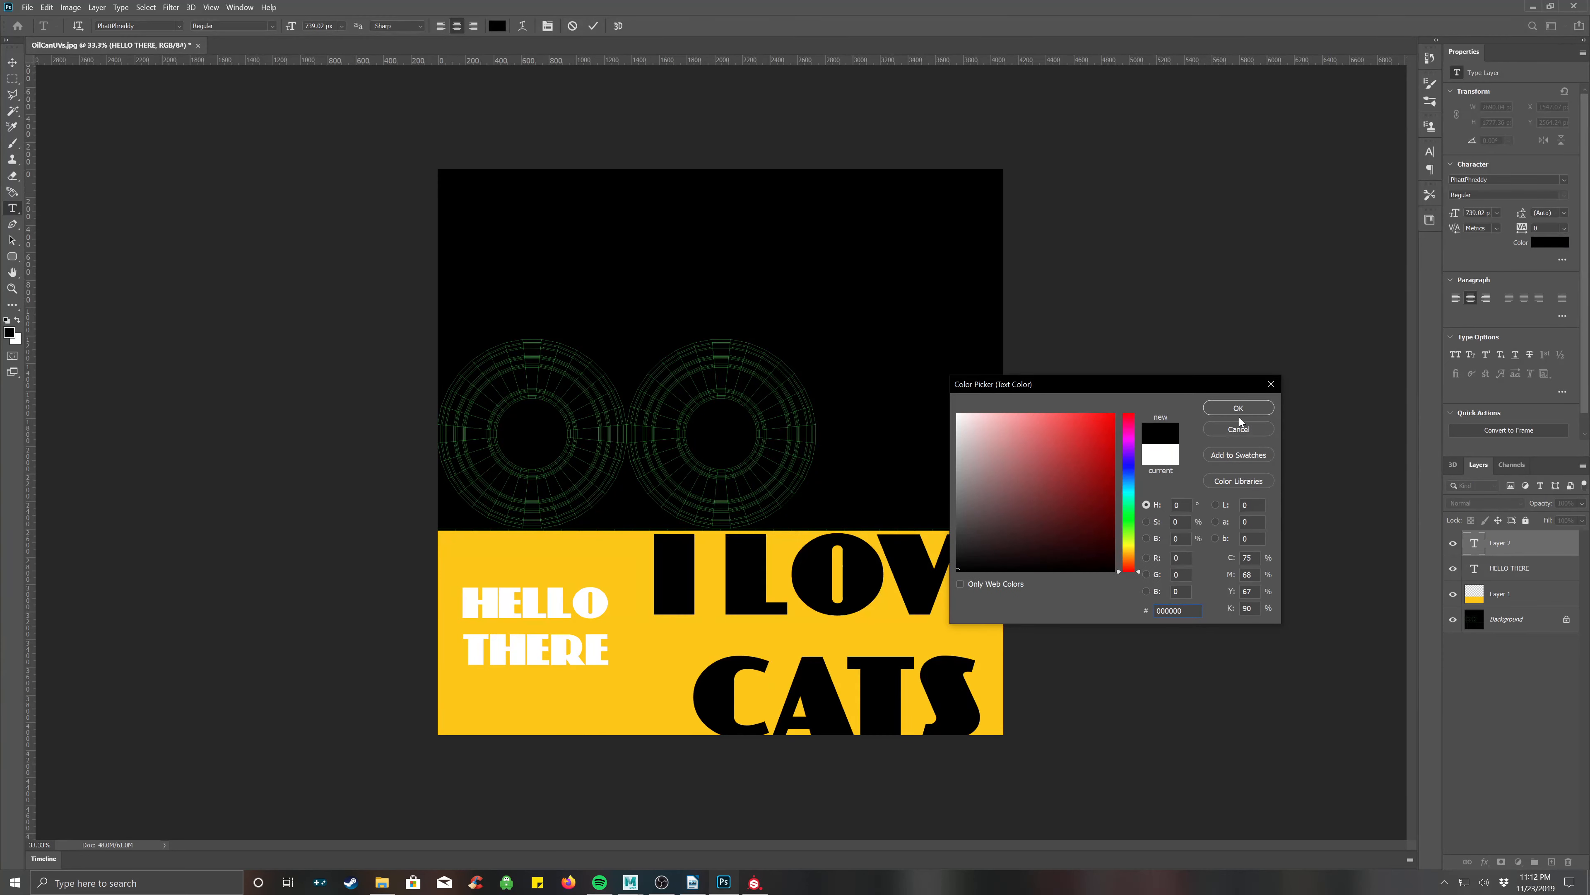
left_click(1239, 413)
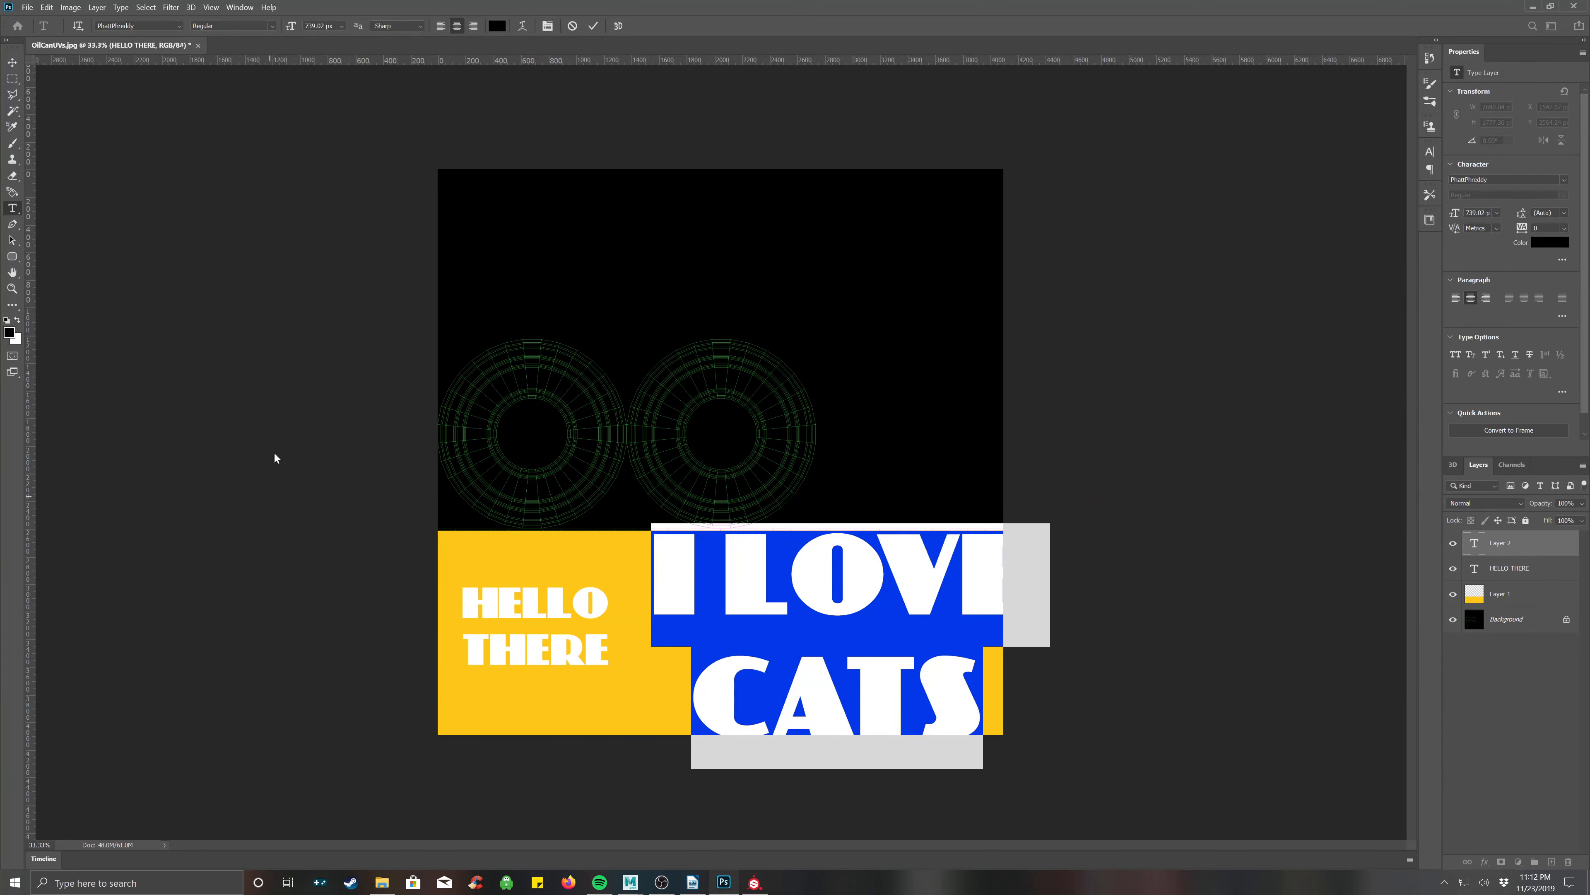
Scale the I LOVE CATS text to about 60% width and 51% height and fit it on the right part of the yellow band.
left_click(13, 63)
left_click_drag(655, 533, 780, 503)
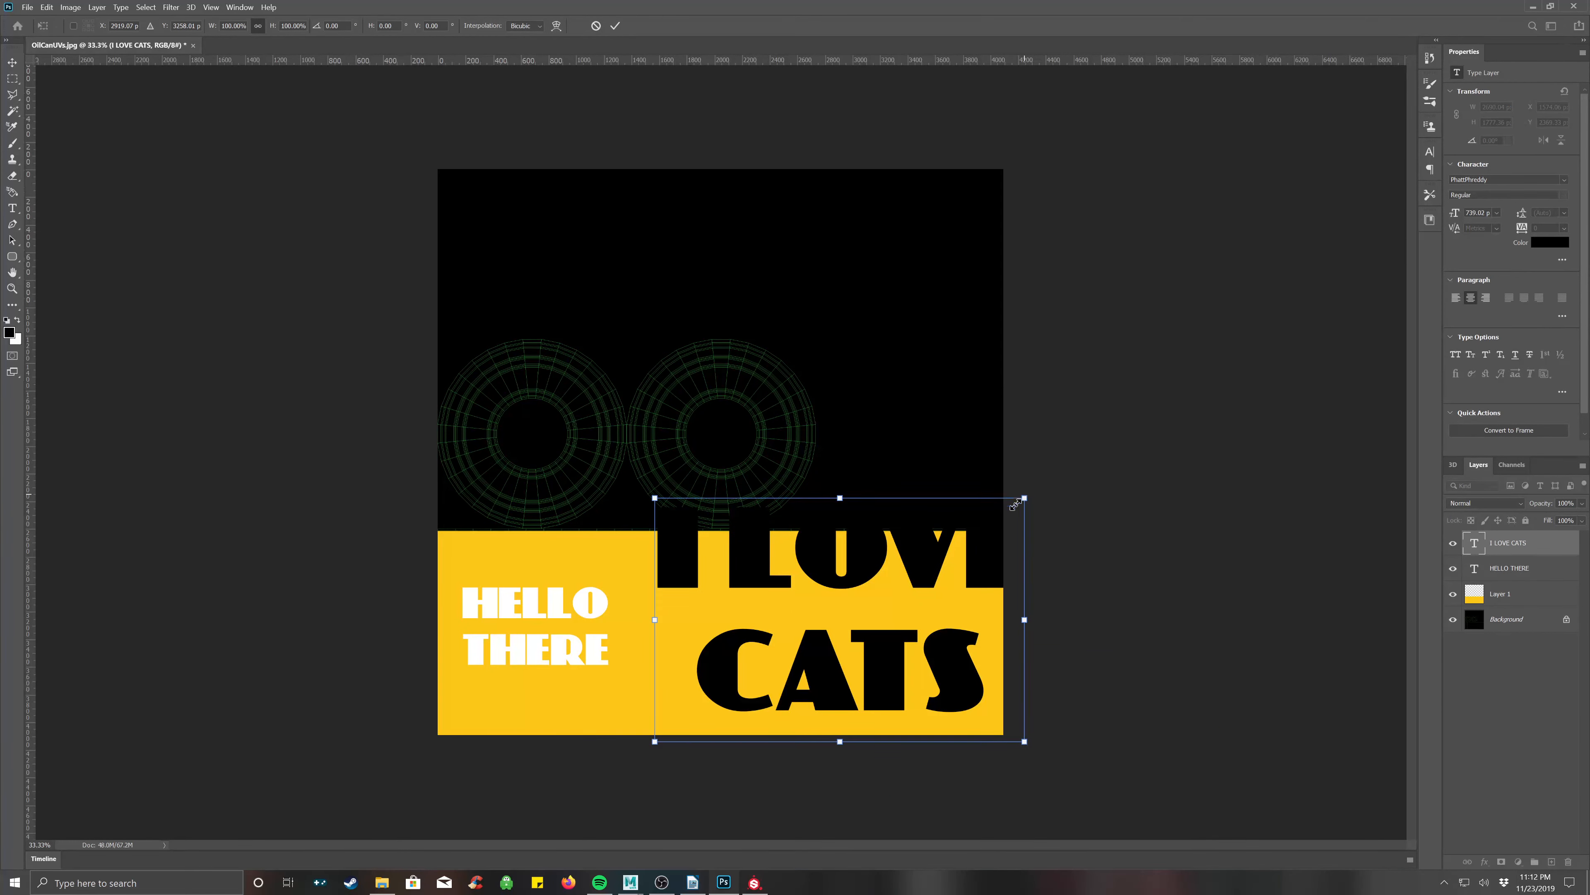
left_click_drag(1025, 493, 879, 617)
left_click_drag(754, 679, 888, 635)
key("Return")
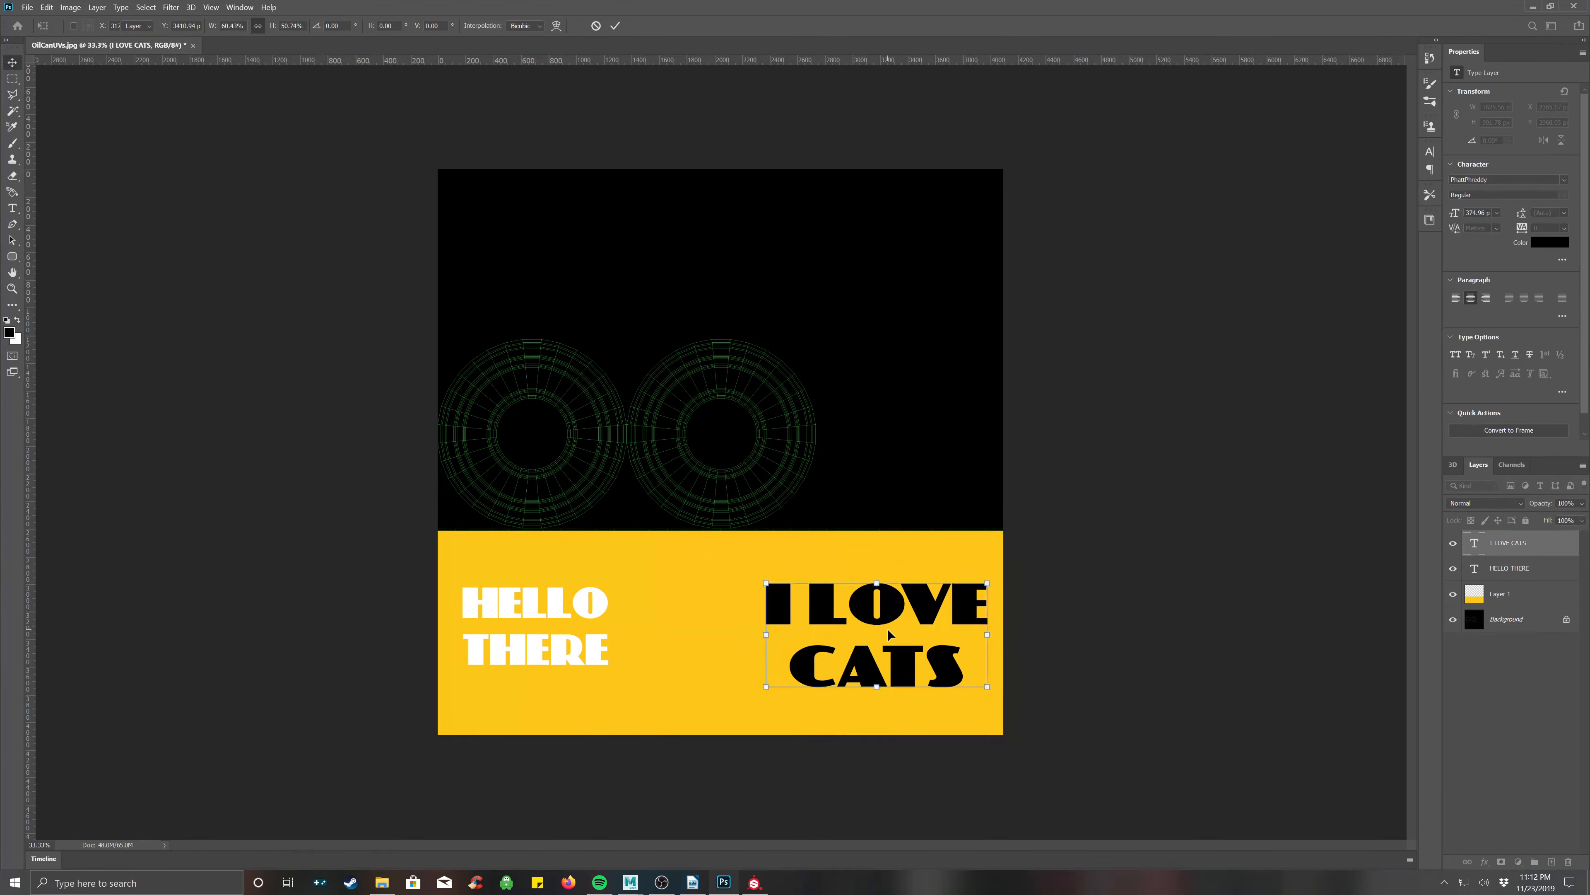
Fill a rectangle of about 1320 × 880 px around HELLO THERE with black on Layer 1.
left_click(11, 79)
left_click_drag(445, 564, 627, 686)
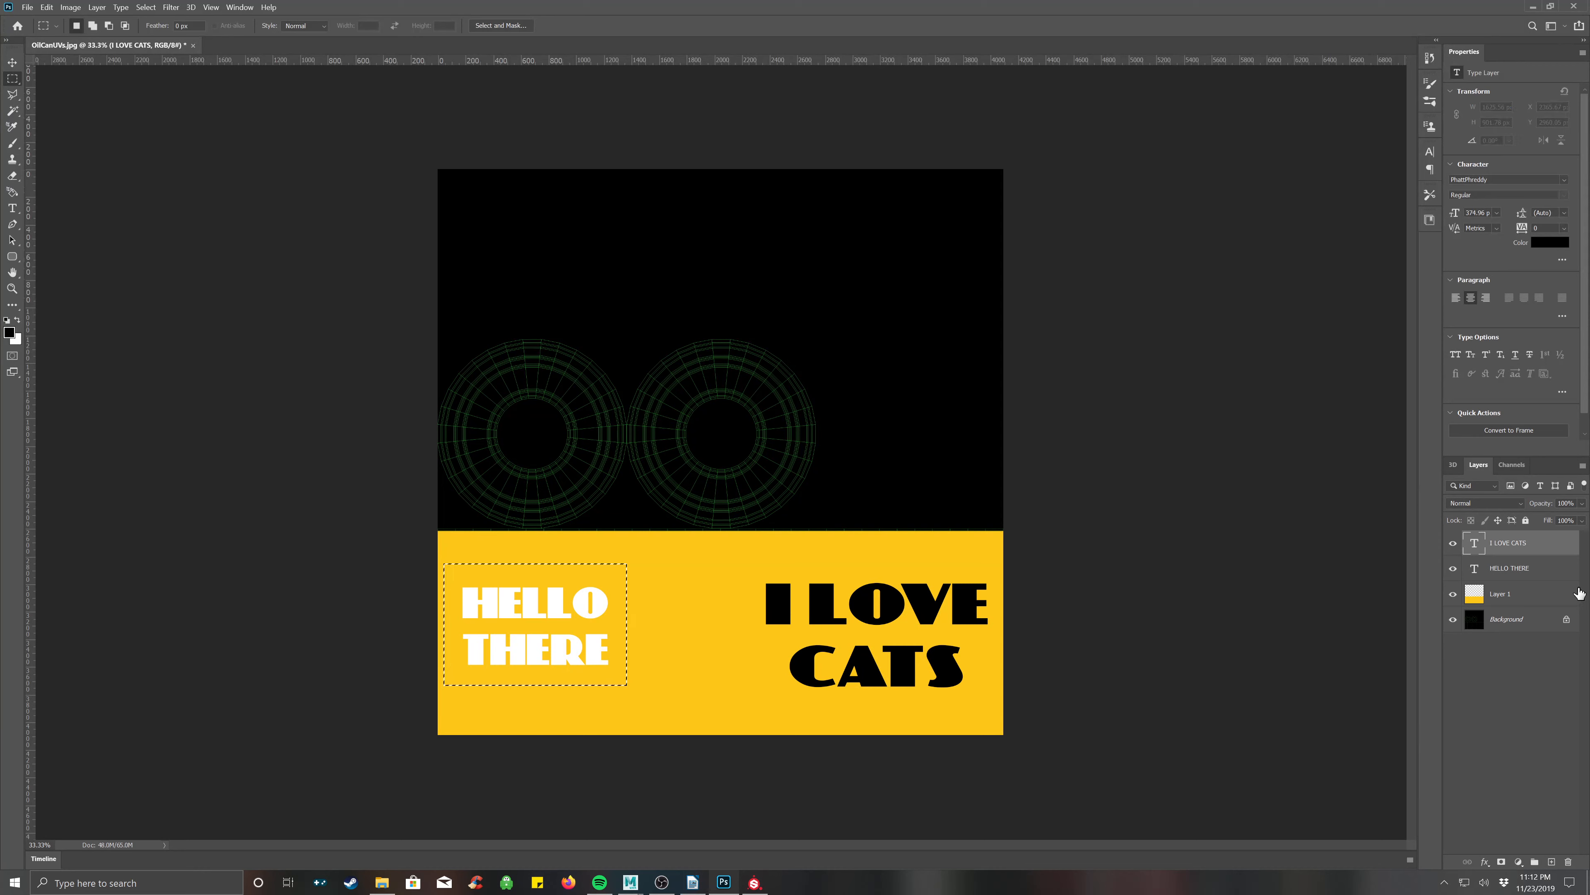
left_click(1532, 599)
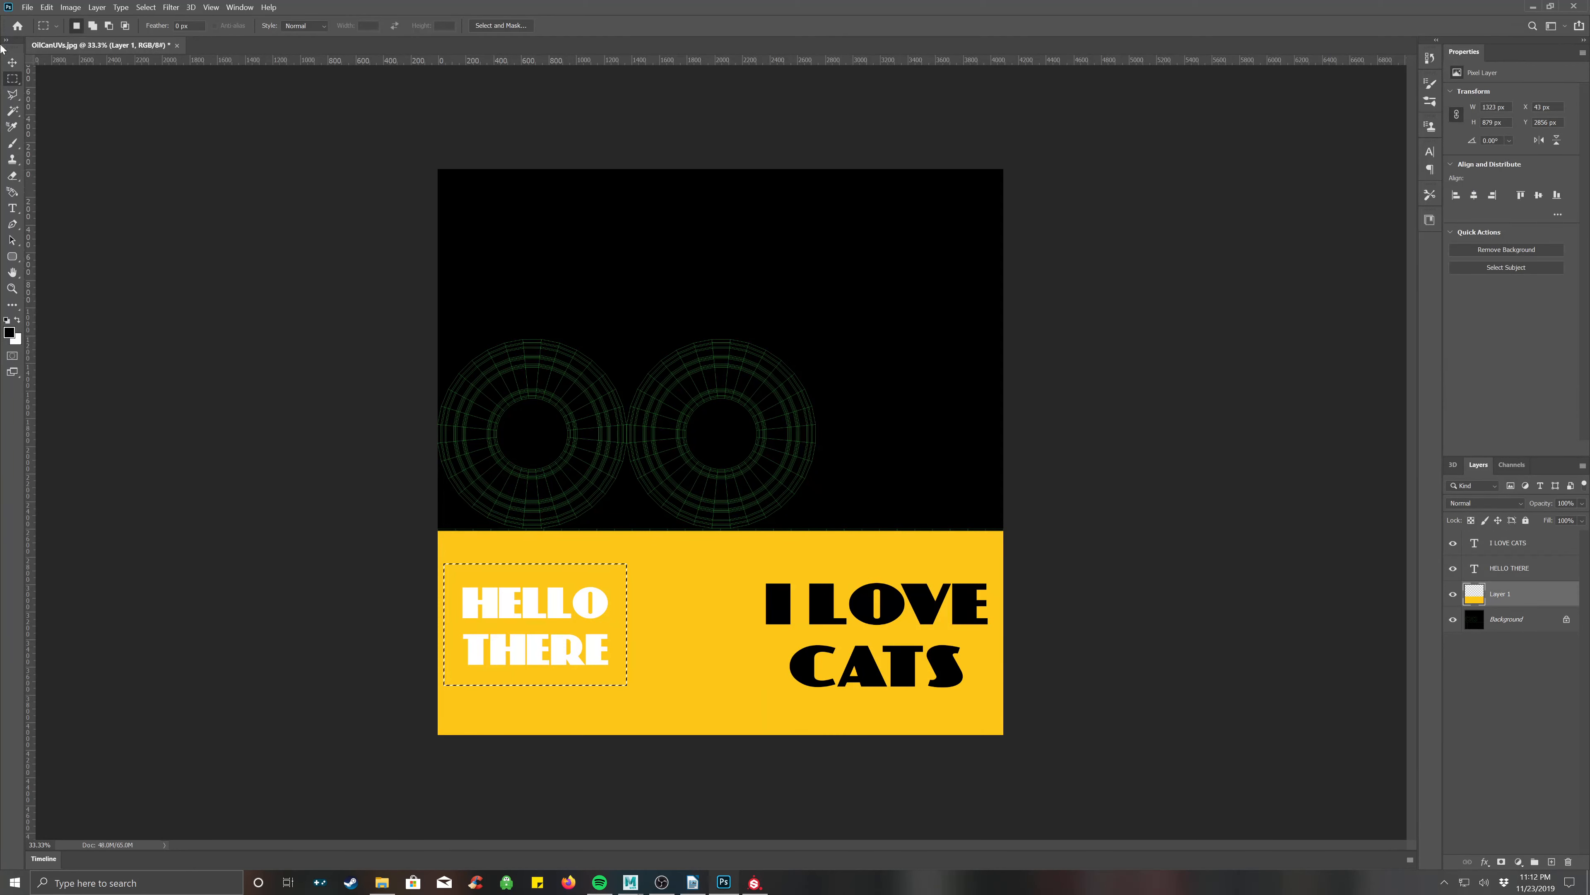
left_click(47, 7)
left_click(69, 189)
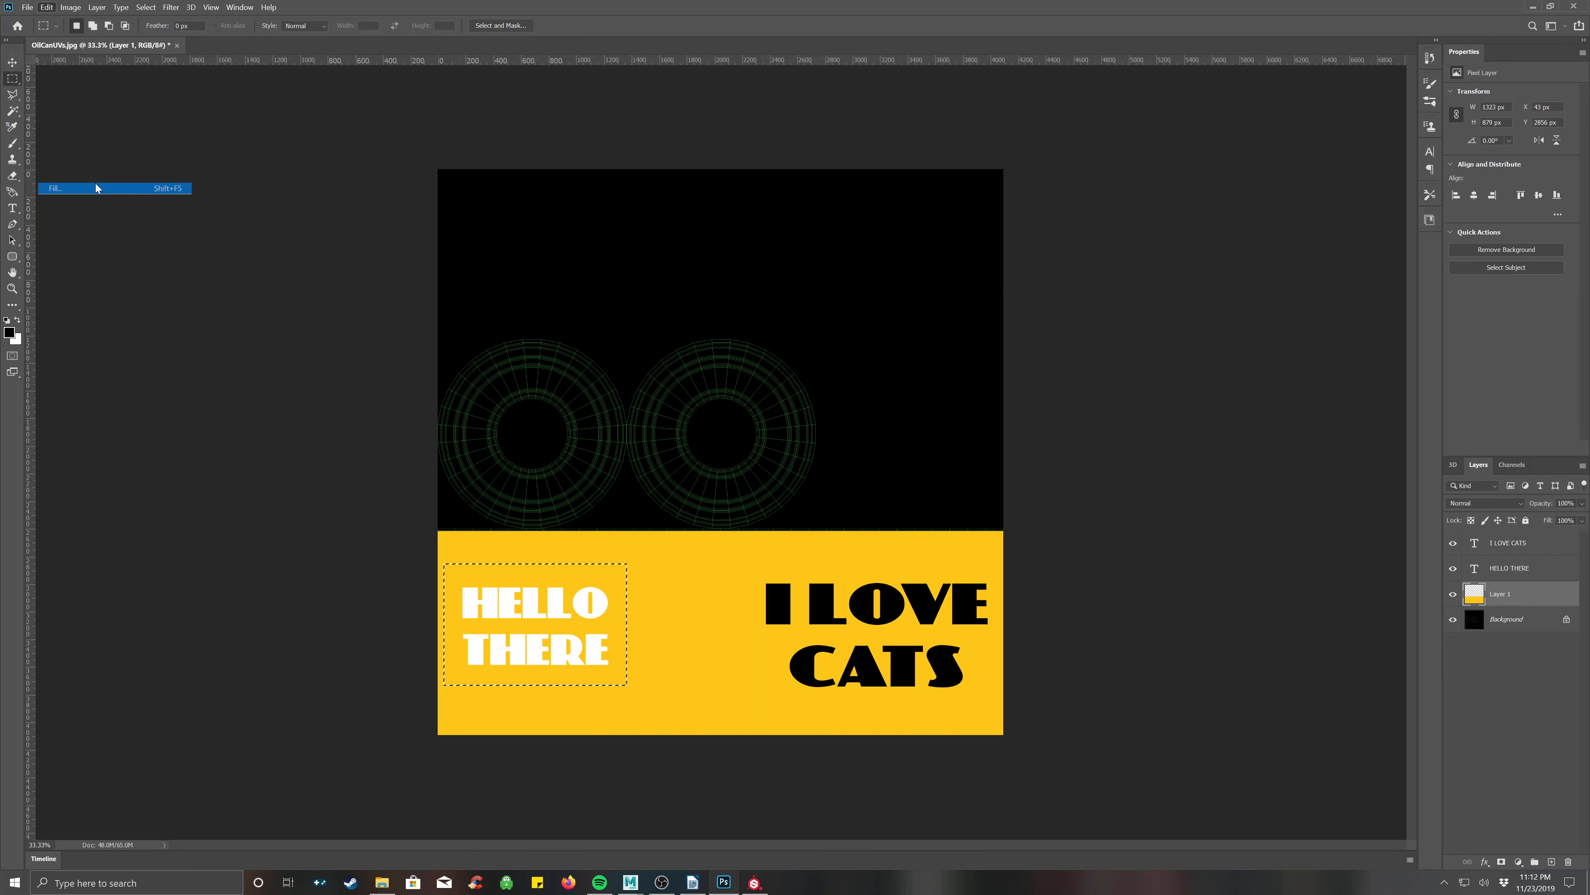
left_click(798, 252)
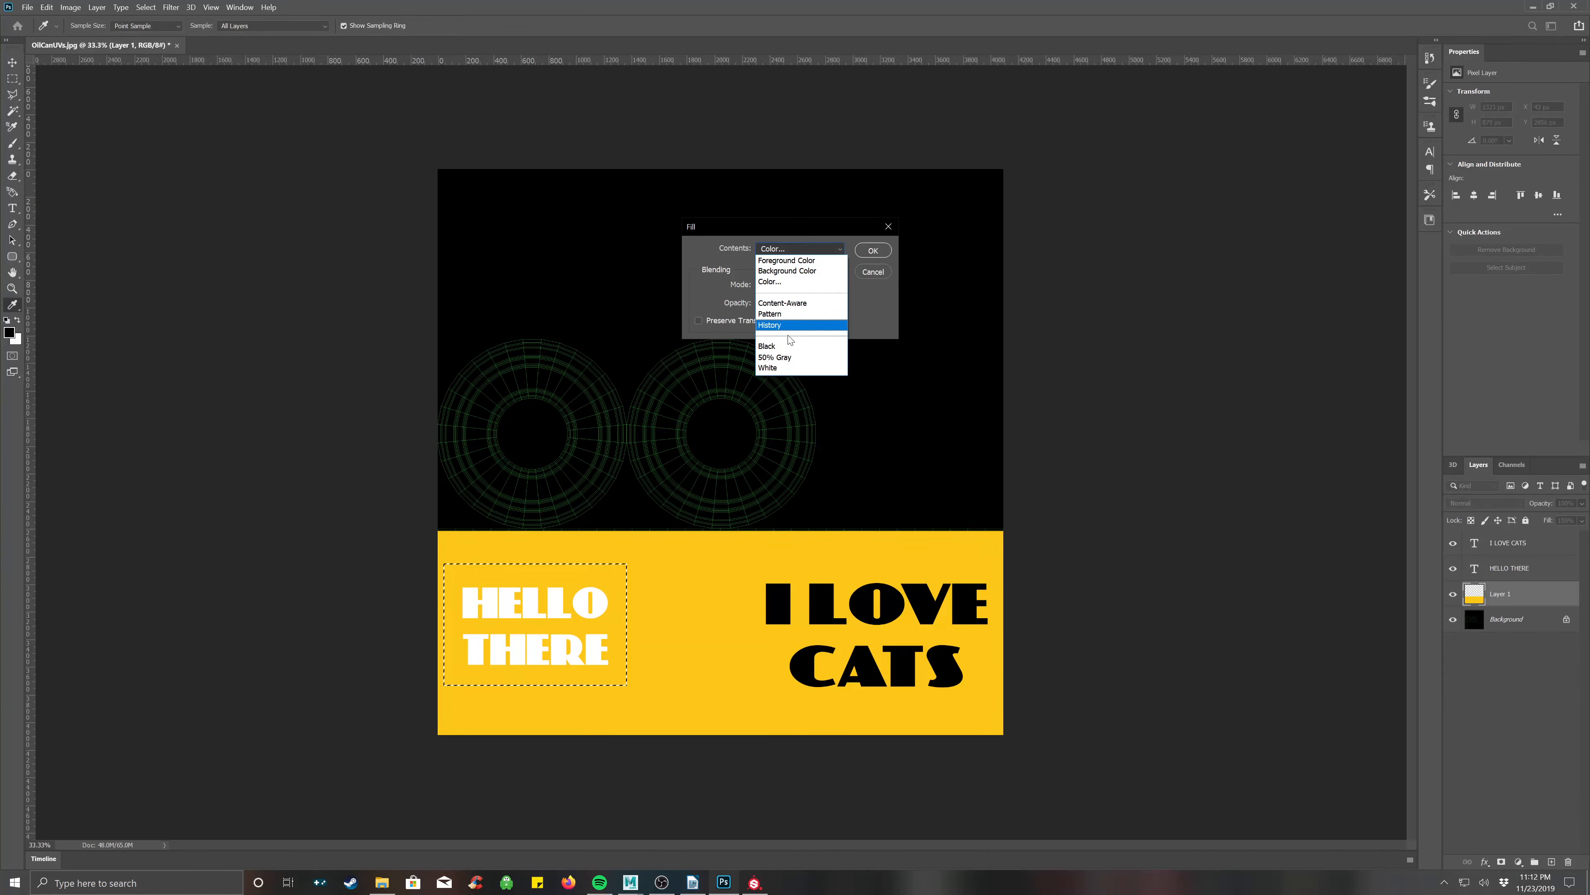
left_click(791, 345)
left_click(871, 250)
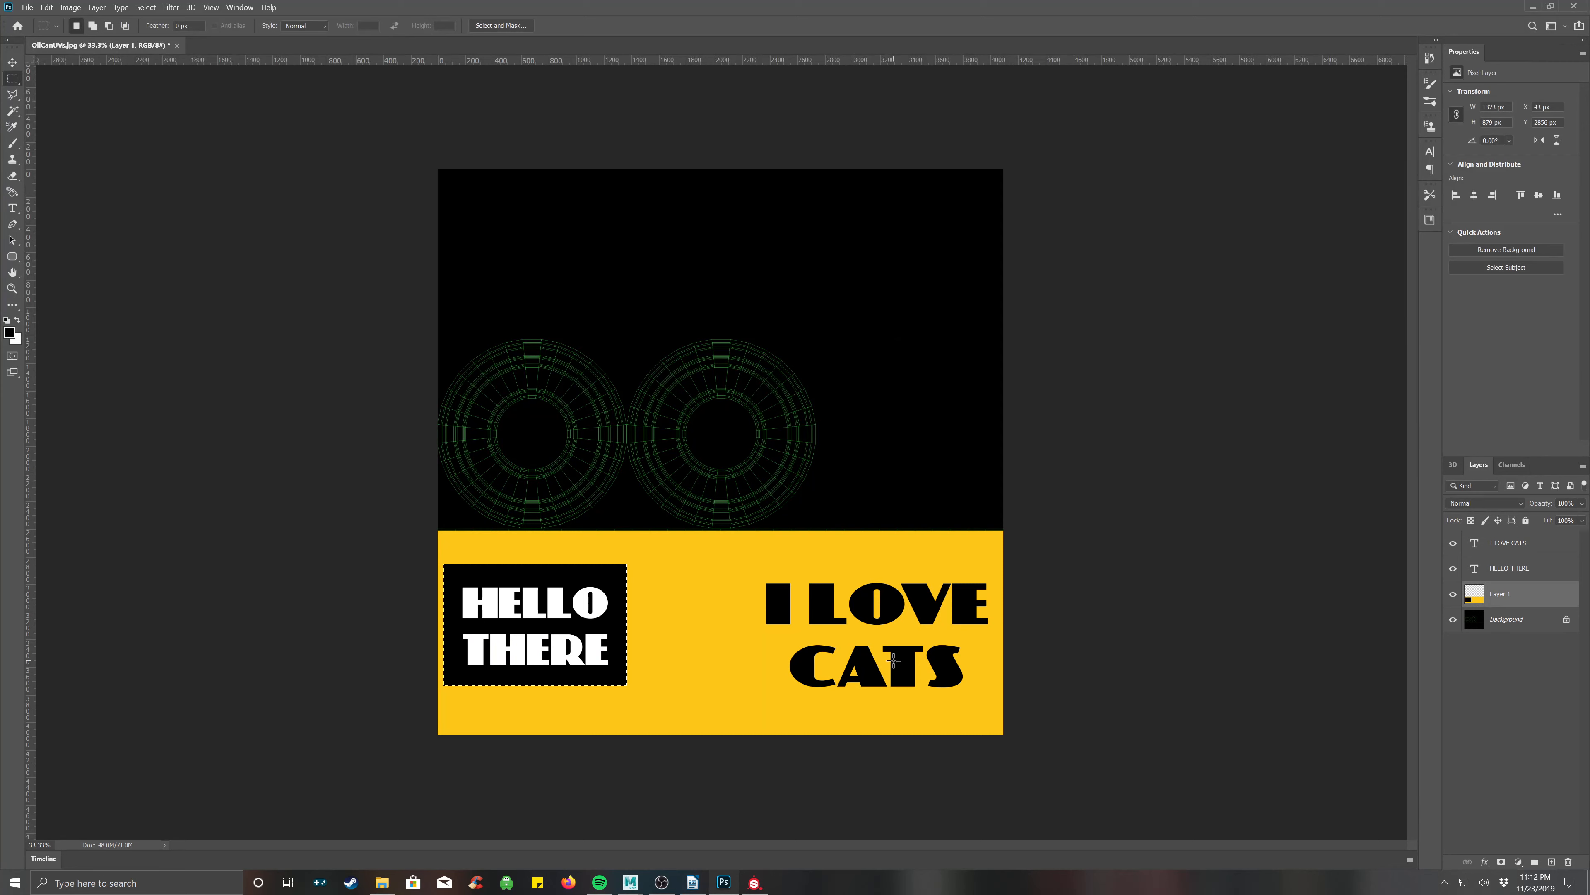
Stroke the selected rectangle around HELLO THERE with a centred 25 px red ff0000 outline and clear the selection.
left_click(55, 7)
left_click(107, 202)
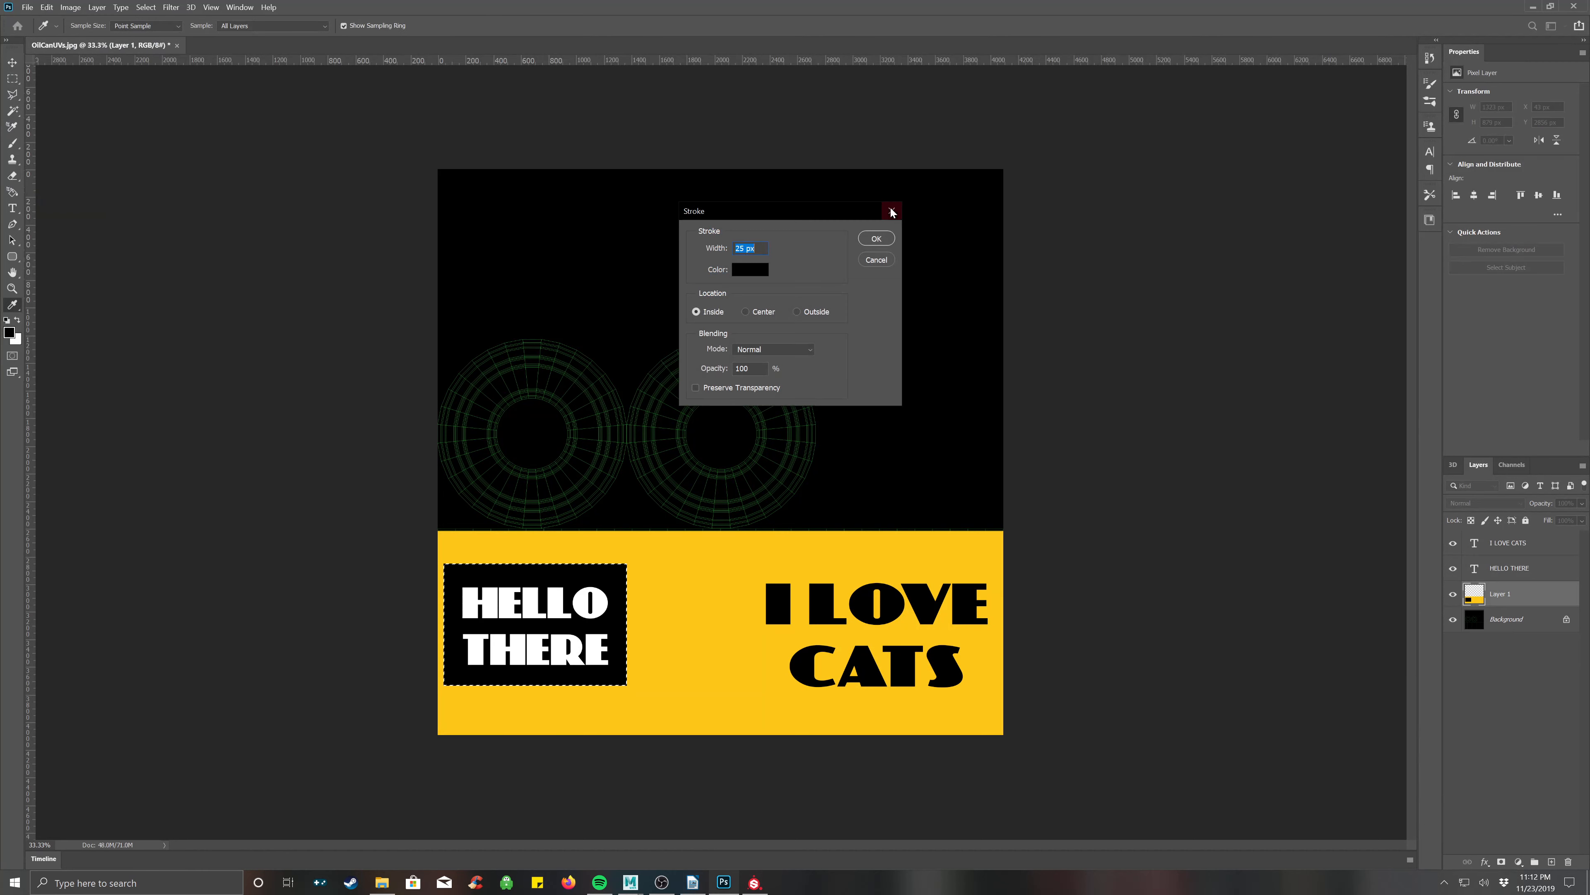
left_click(751, 270)
type("ff0000")
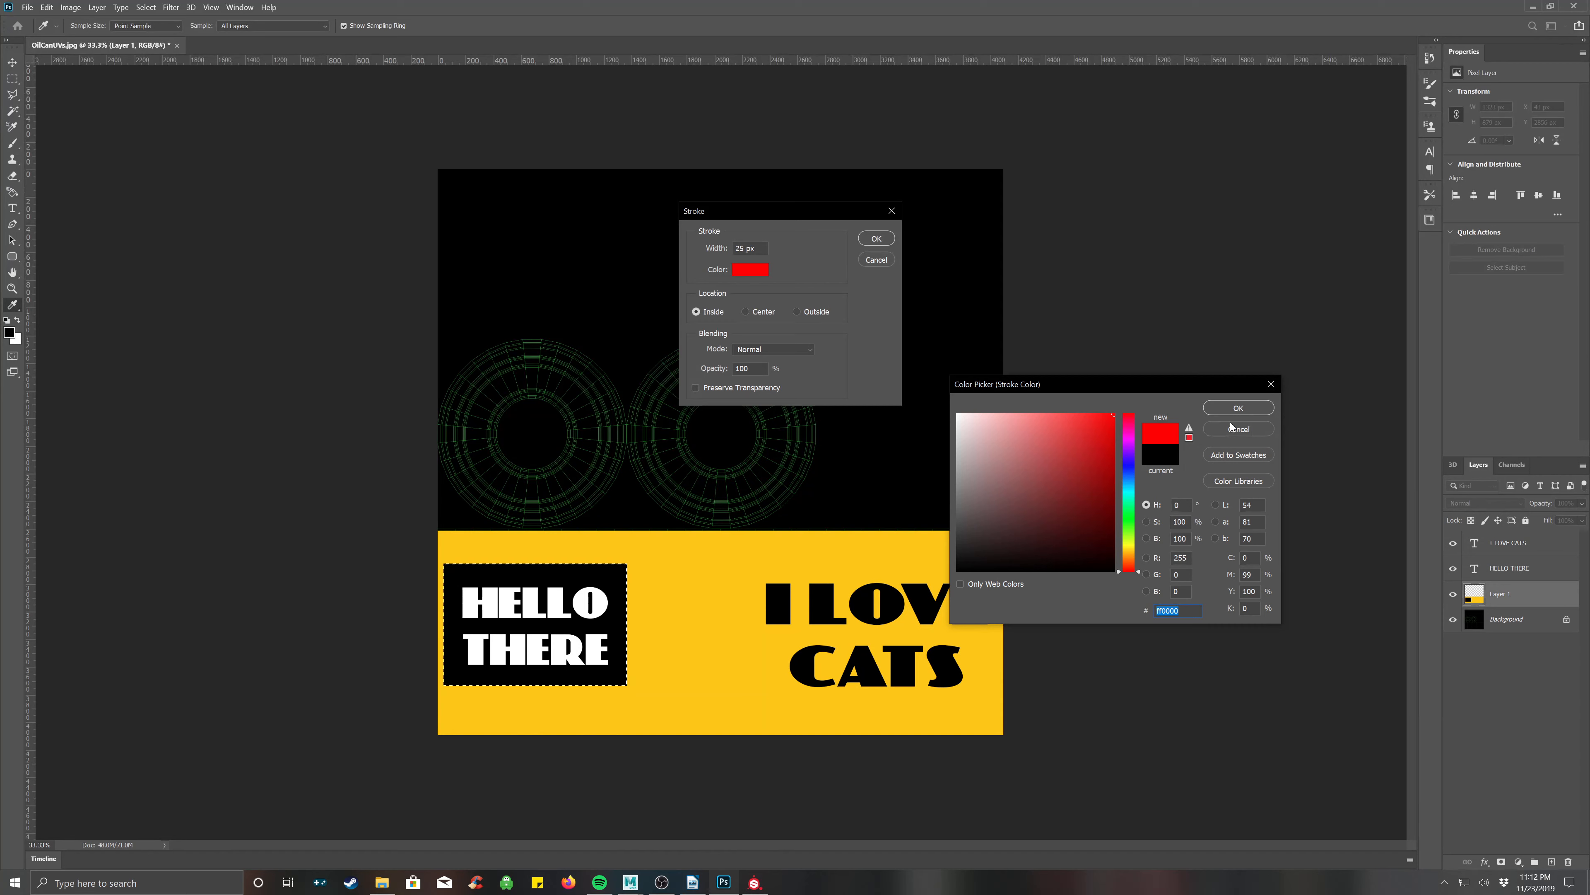
left_click(1238, 408)
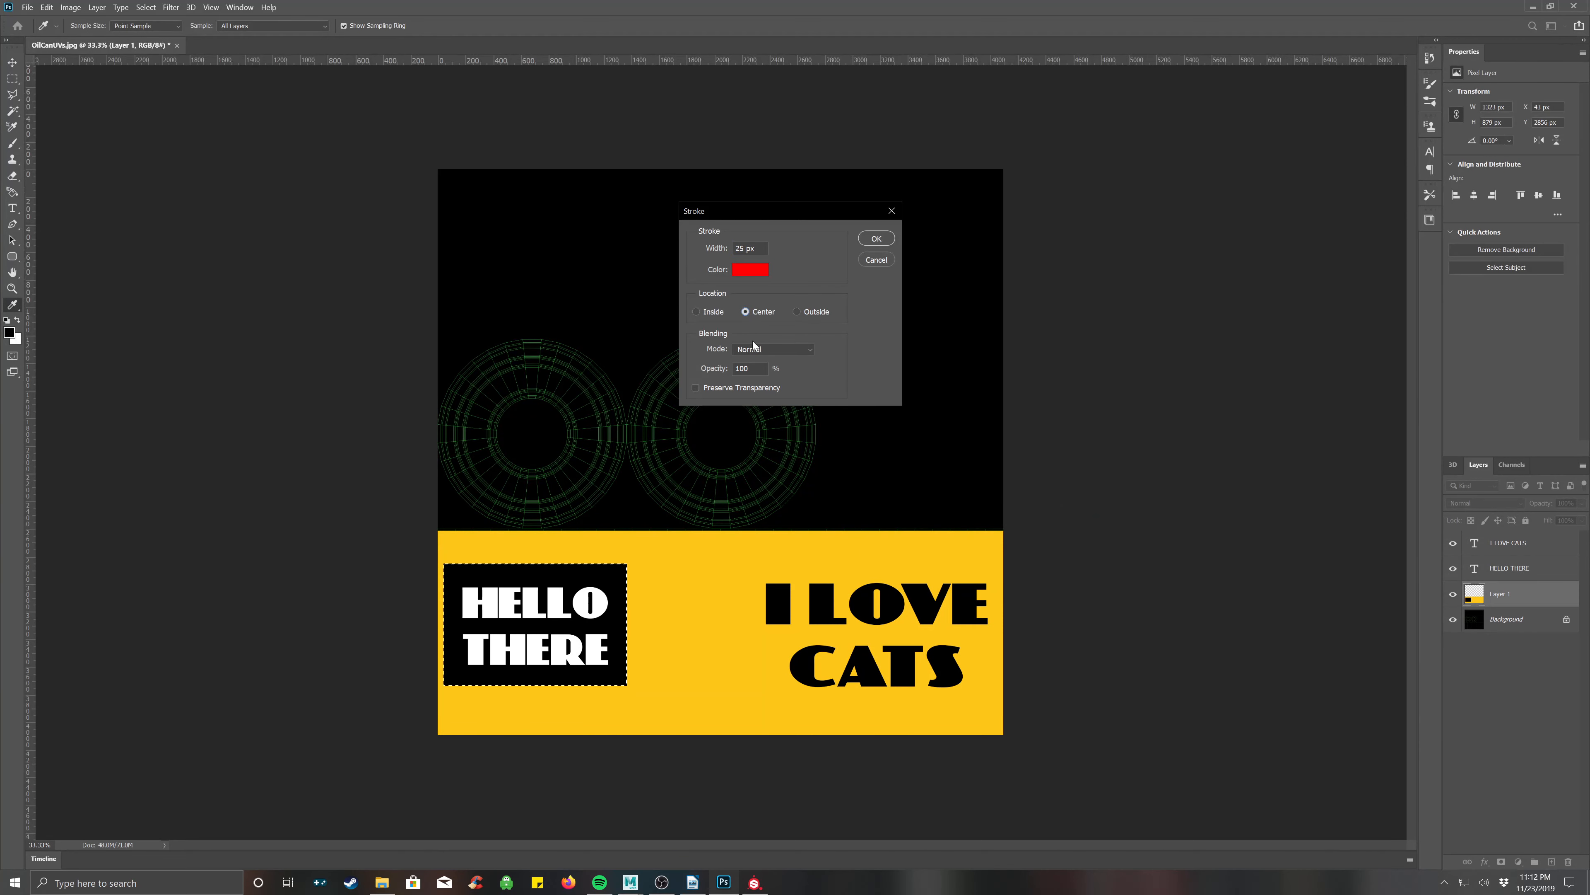
left_click(876, 239)
key("m")
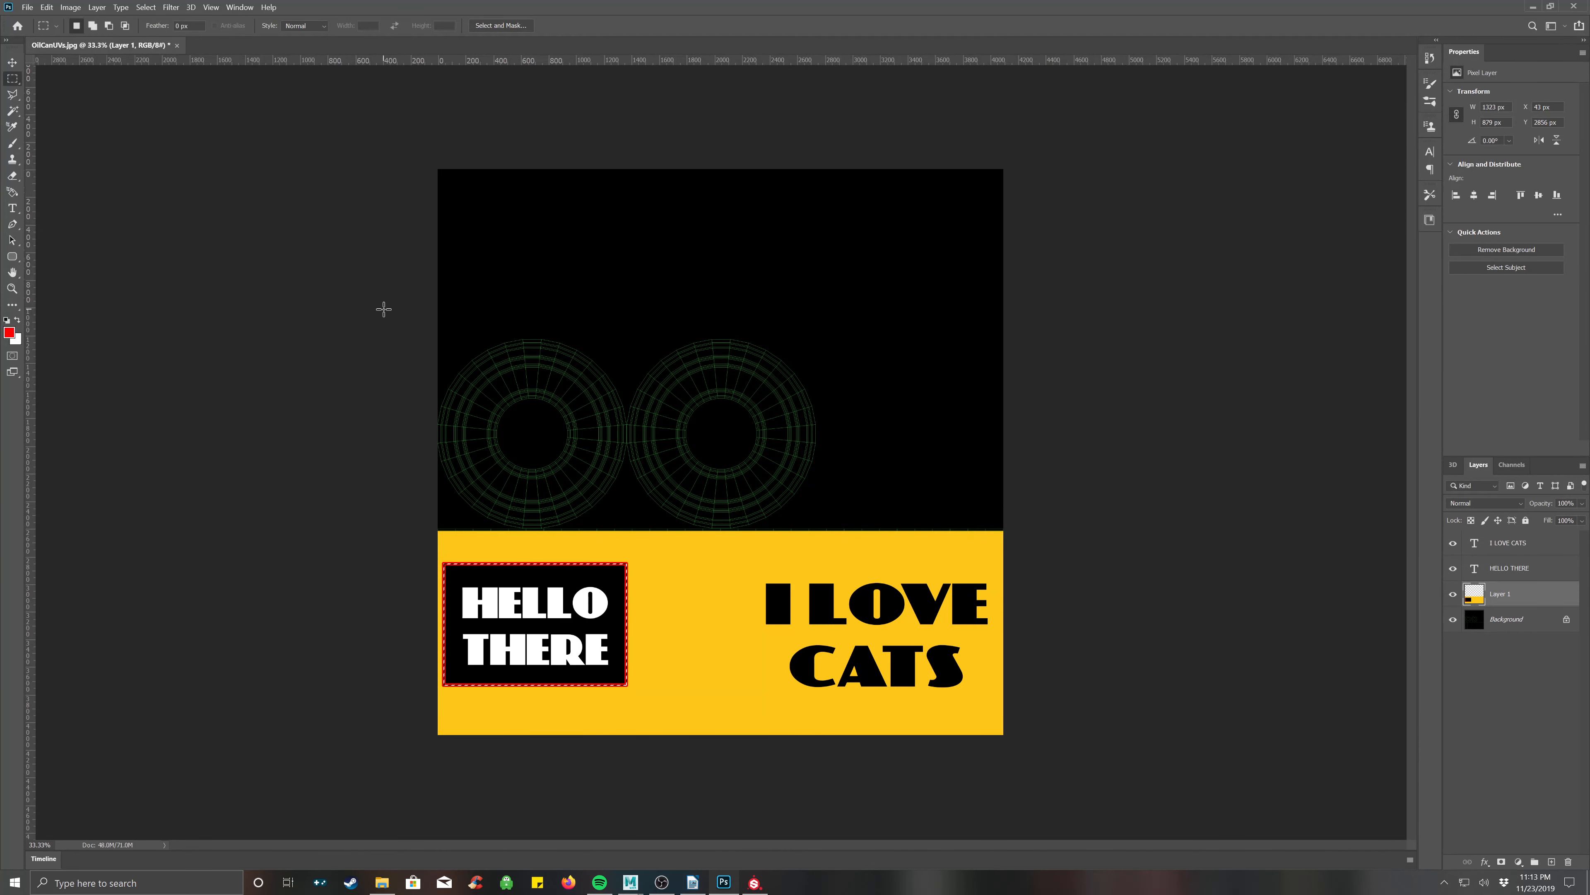
key("ctrl+d")
Save the label document to the Desktop as a Photoshop file named OilCanCATLABEL, keeping maximum compatibility.
left_click(29, 8)
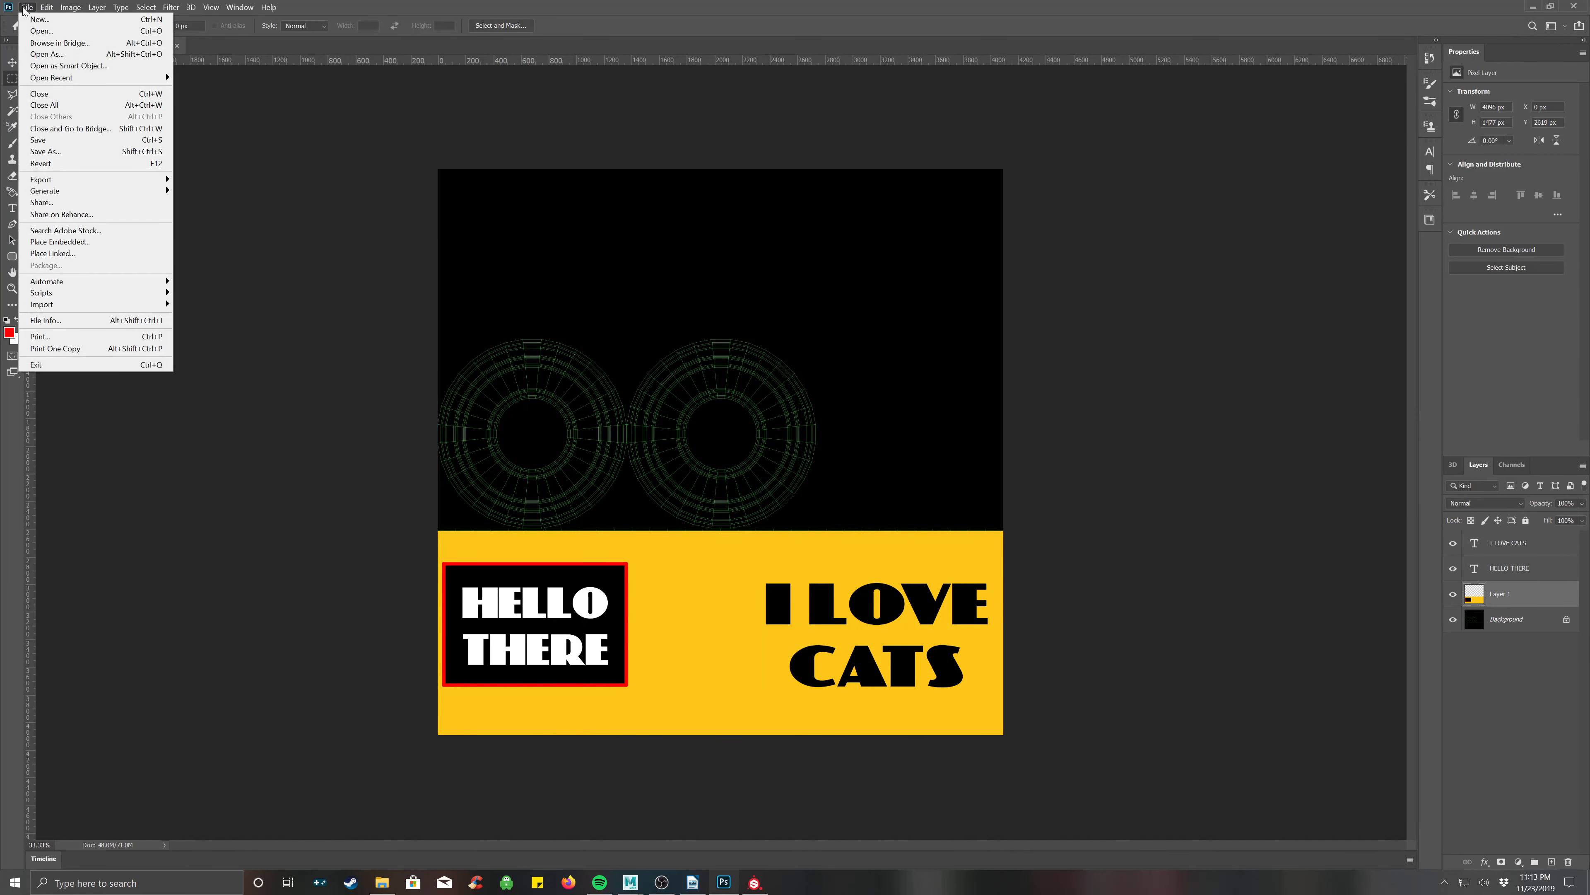
left_click(67, 153)
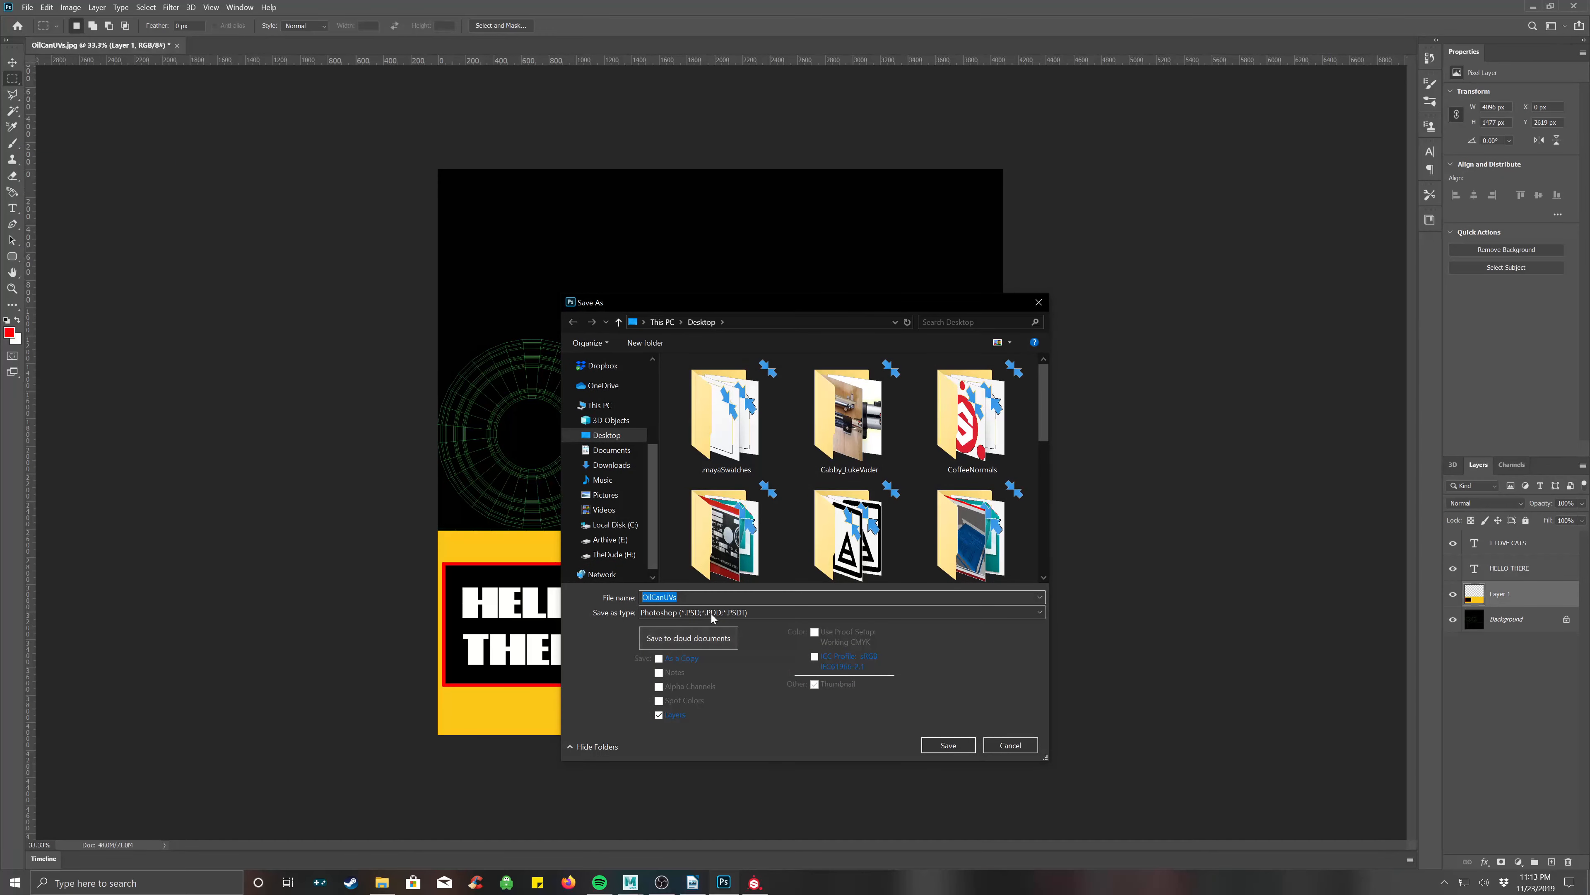
type("OilCan")
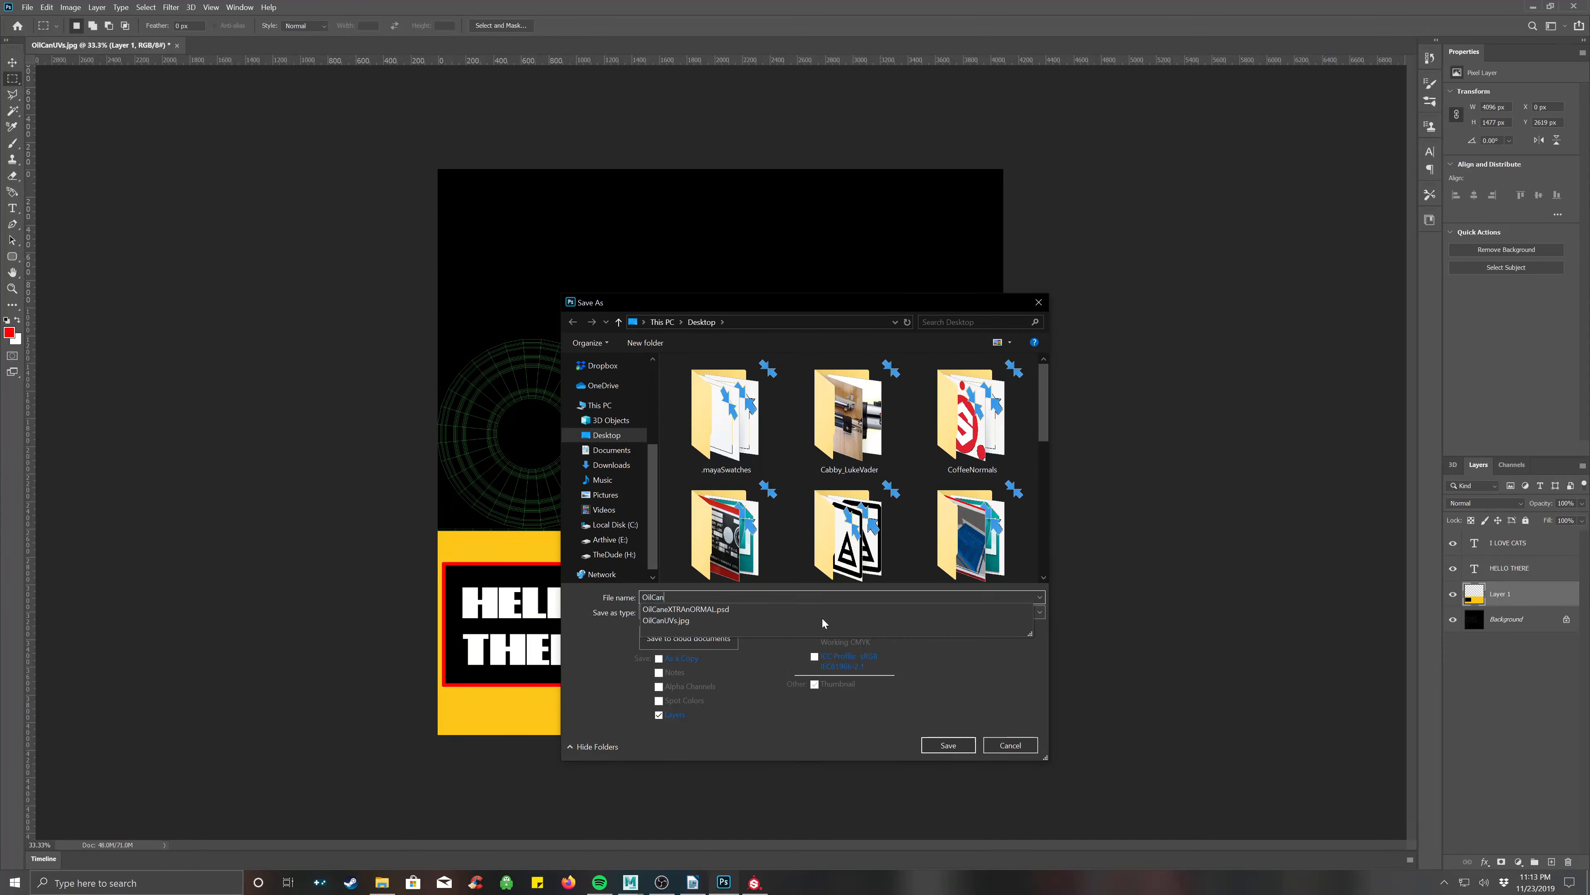
type("cAT:AB")
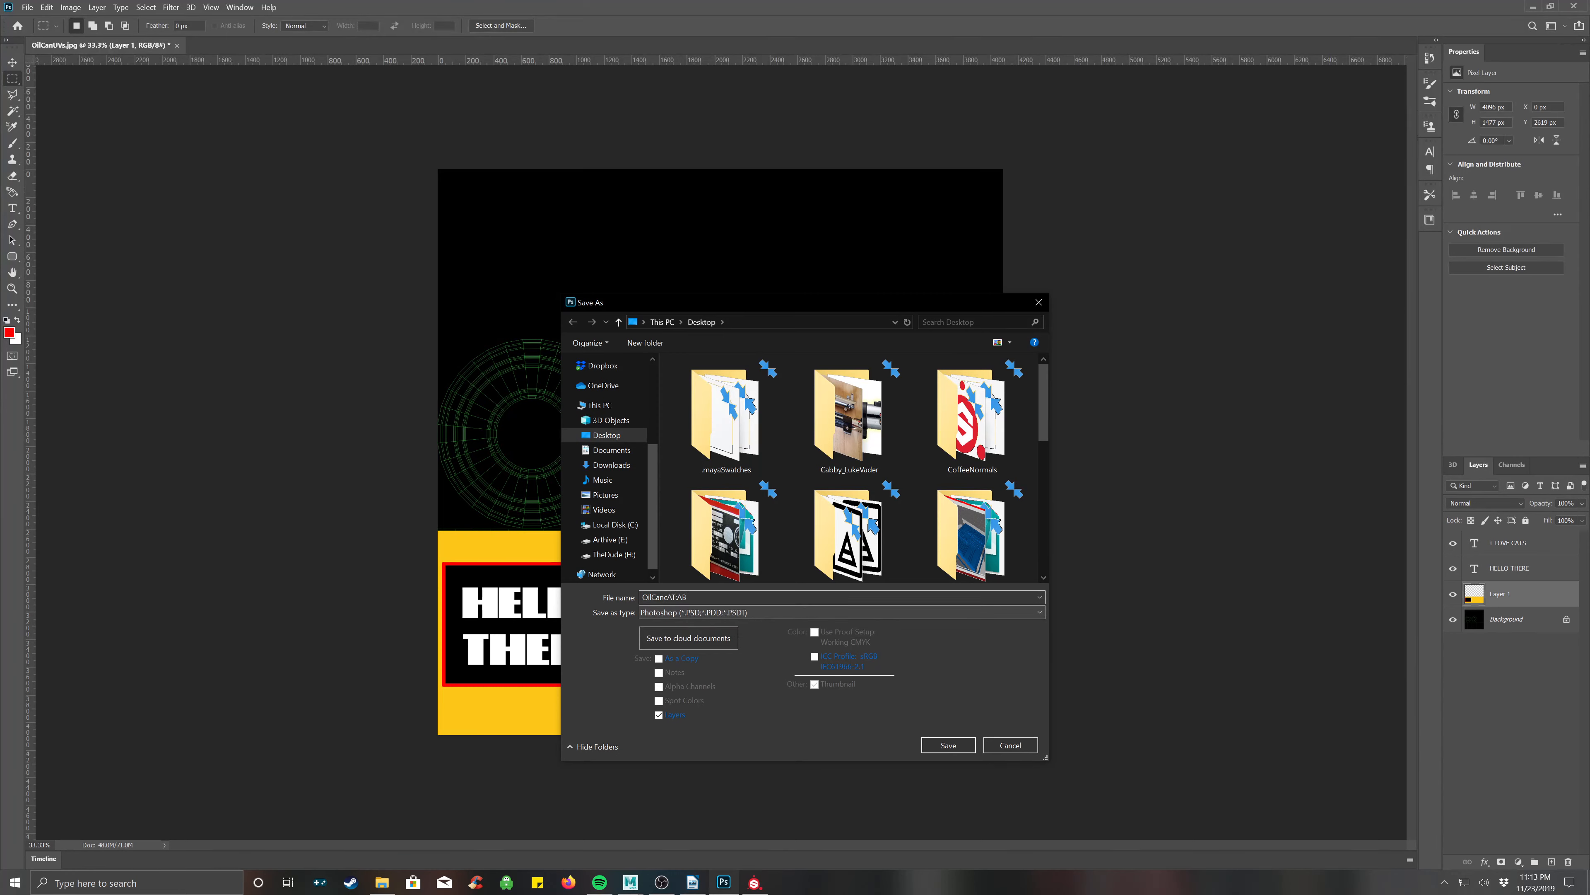
key("BackSpace")
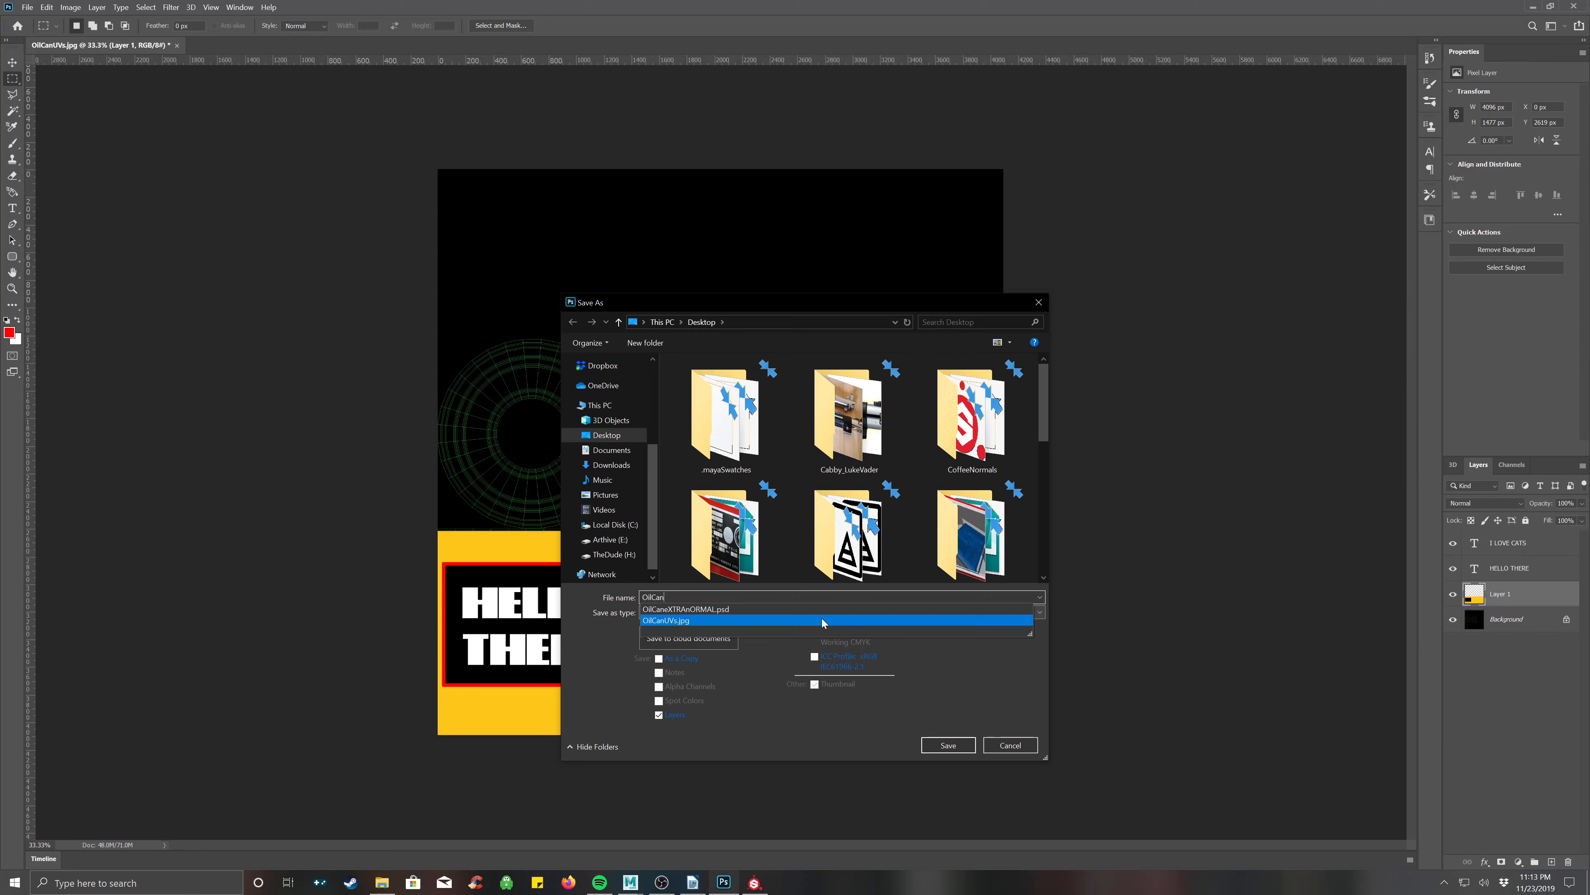
type("CATLABEL")
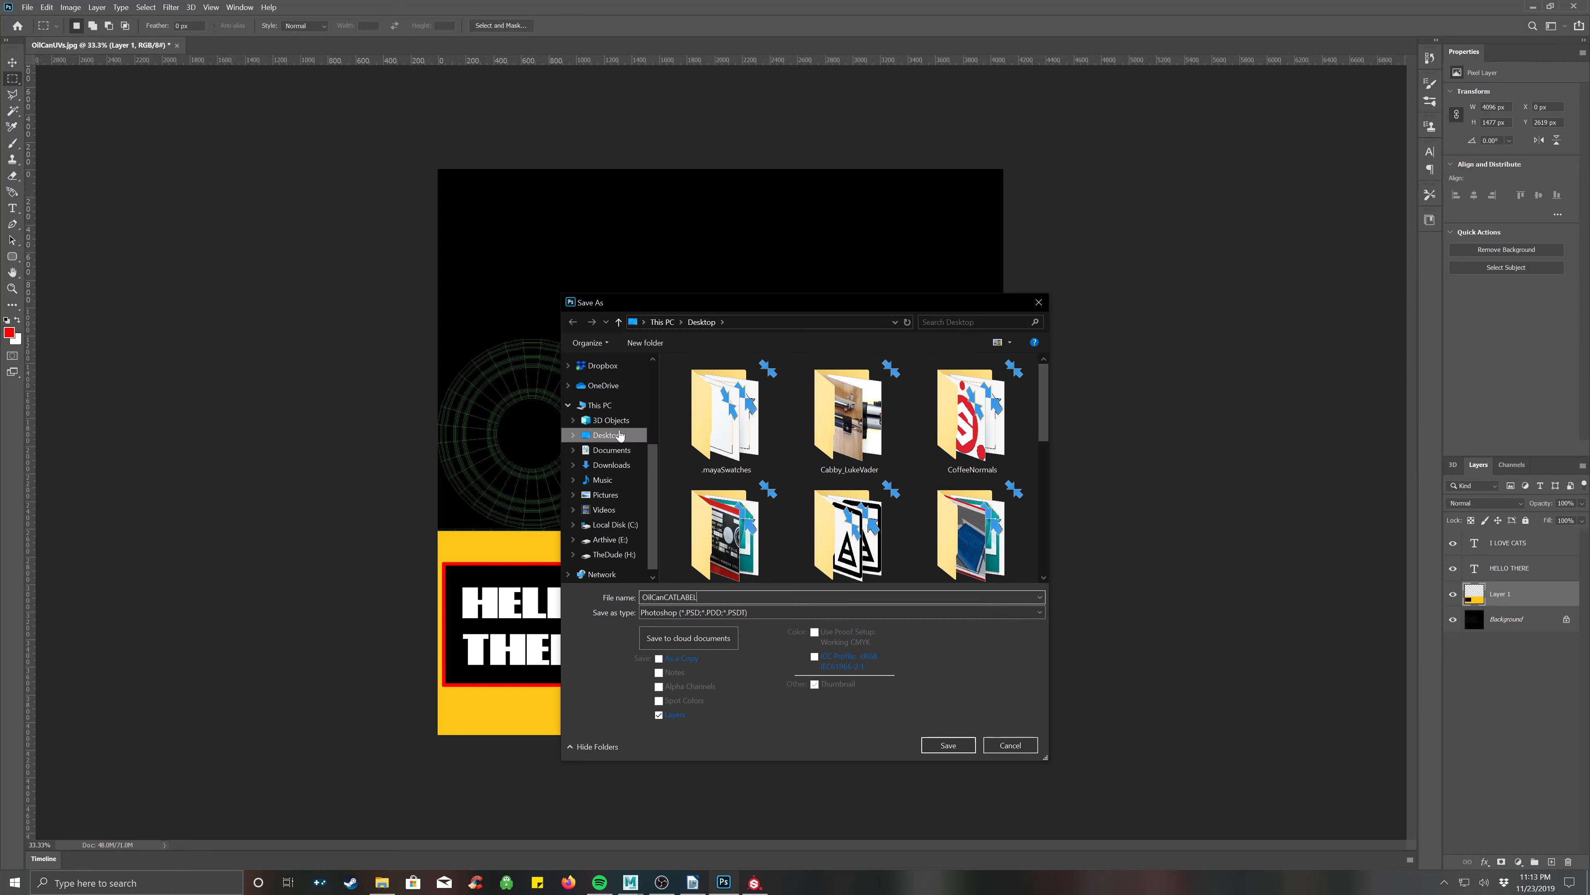
left_click(945, 752)
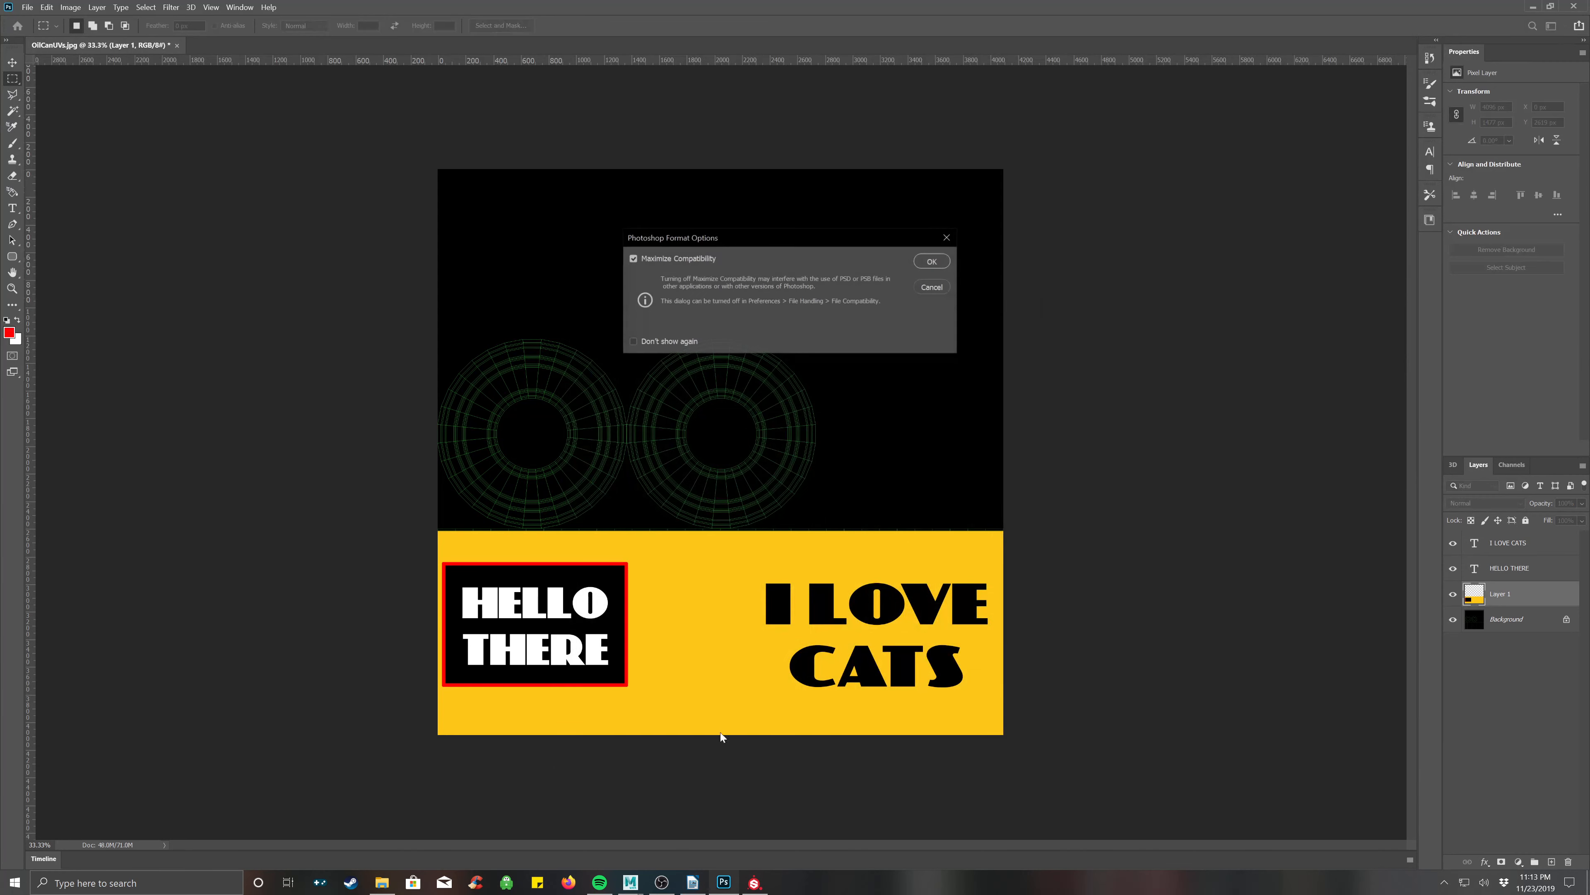
left_click(920, 263)
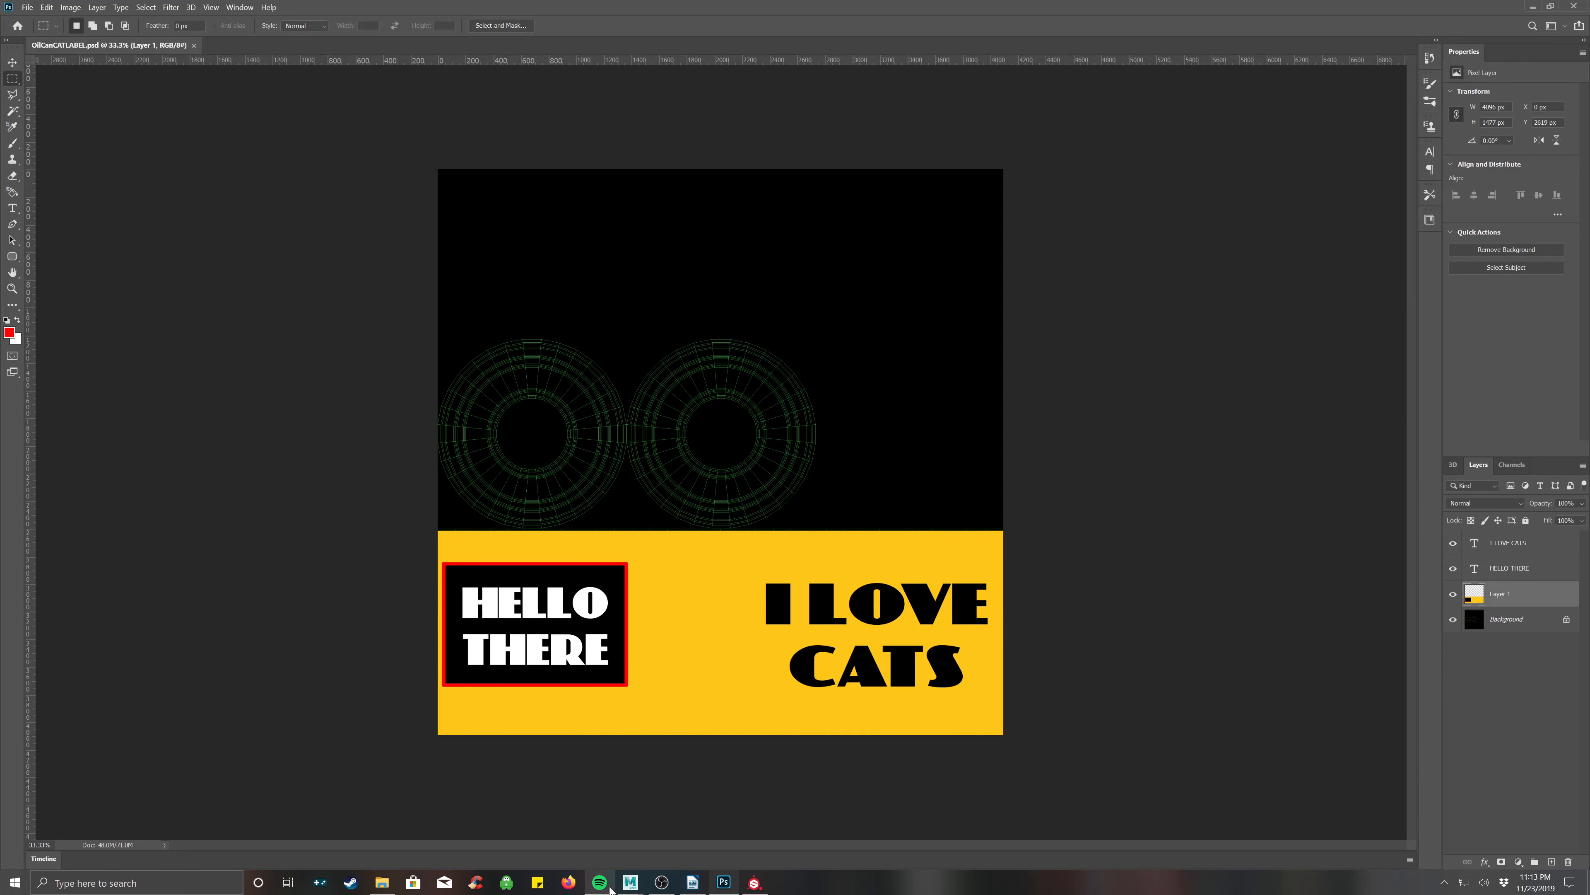
Switch to Substance Painter and add OilCanCATLABEL.psd from the Desktop to the resources for import.
left_click(755, 883)
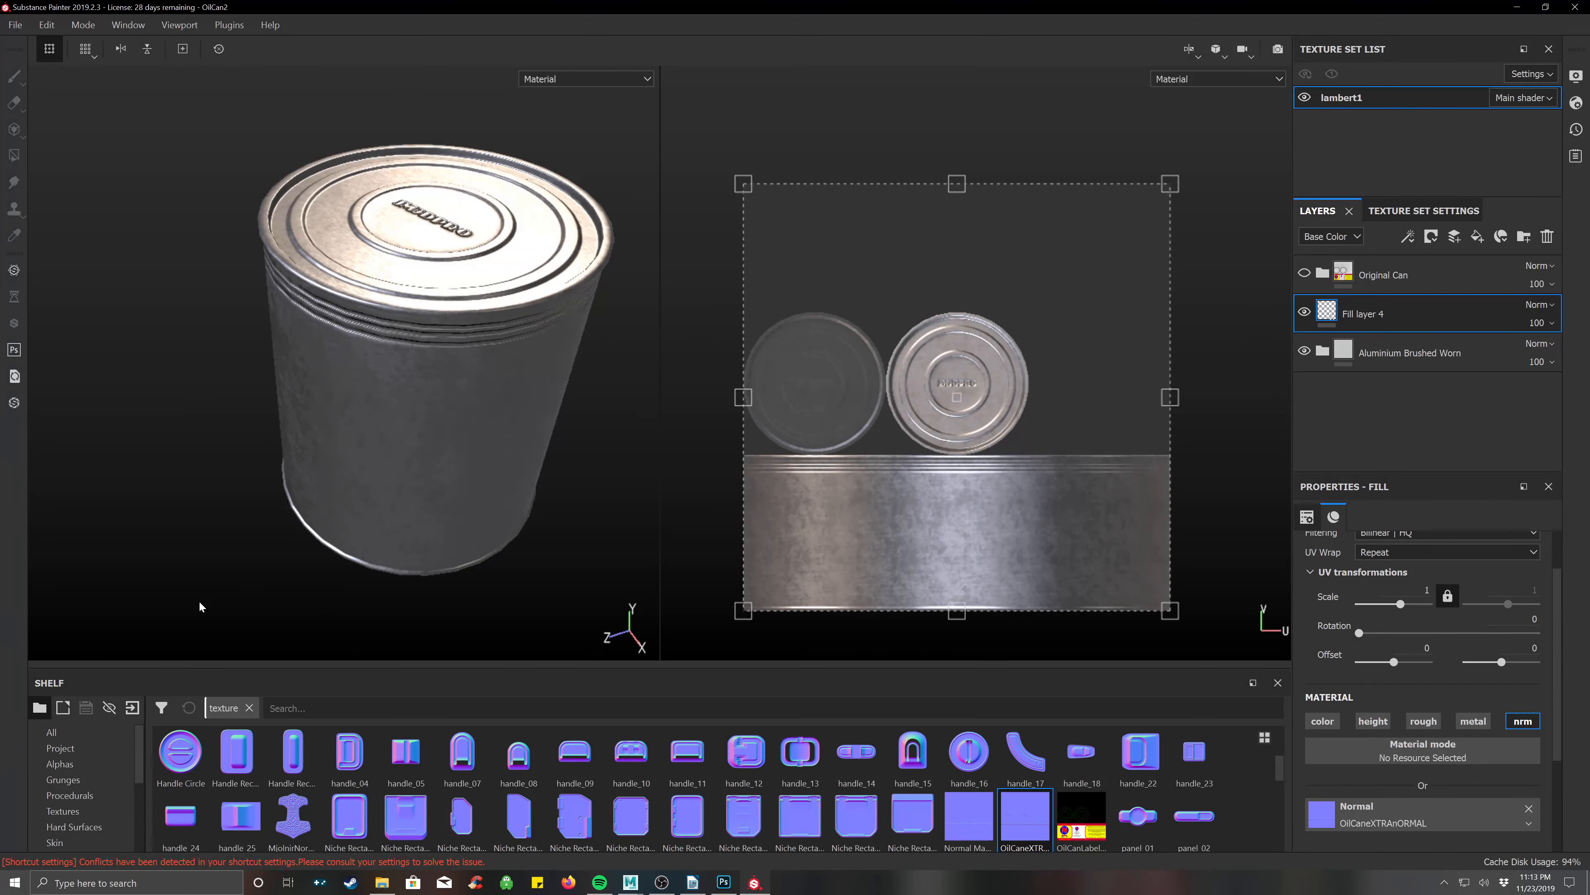
left_click(132, 707)
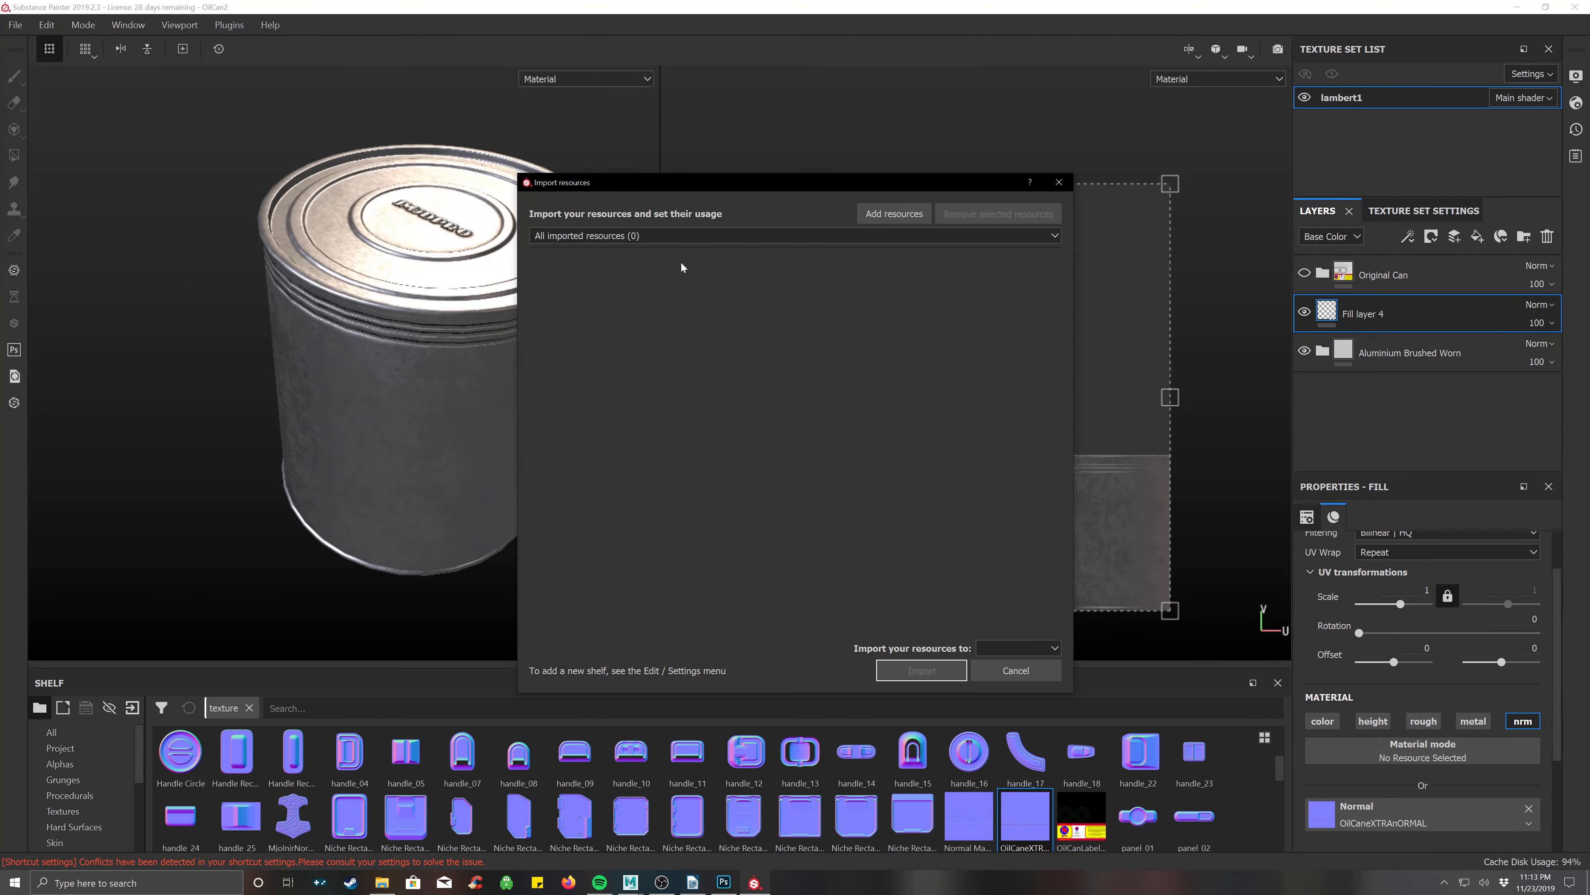
left_click(894, 214)
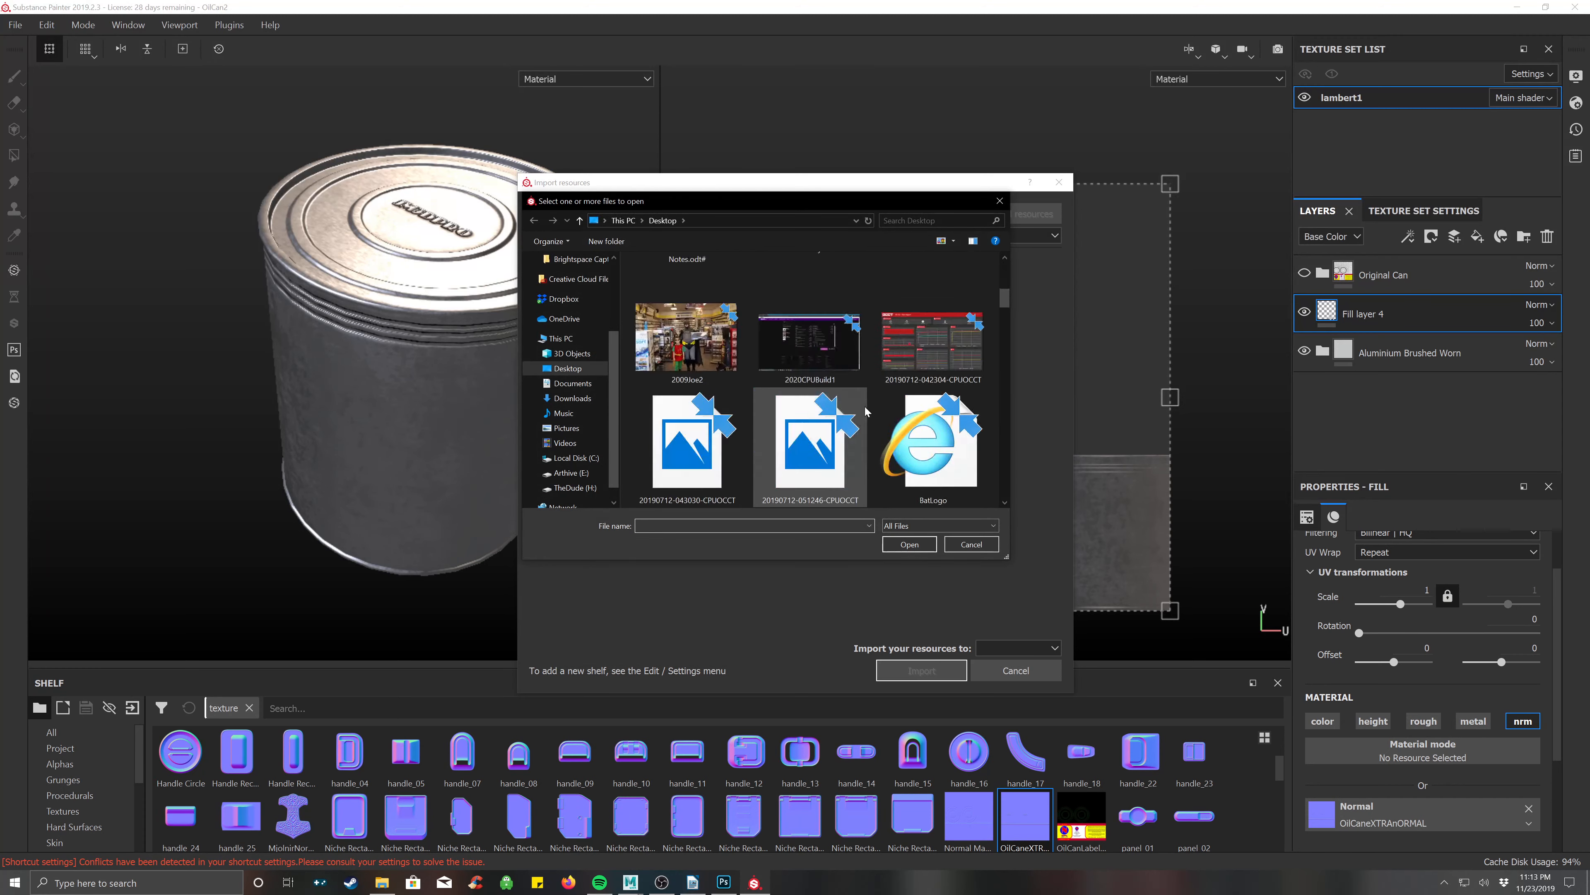
scroll(866, 410, "down", 10)
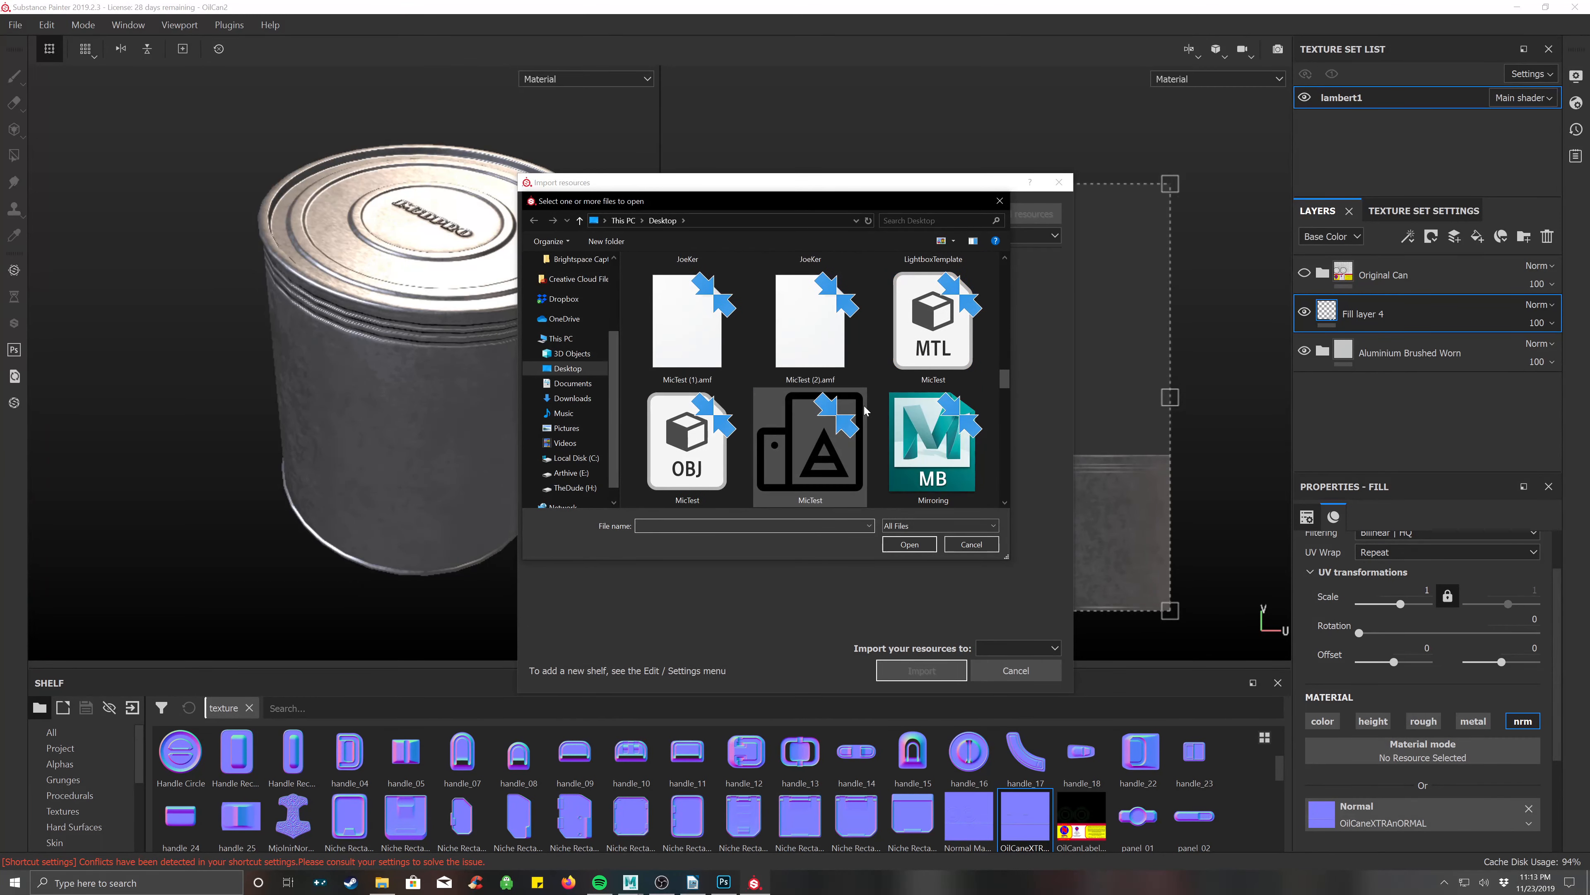
scroll(866, 411, "down", 2)
left_click(827, 338)
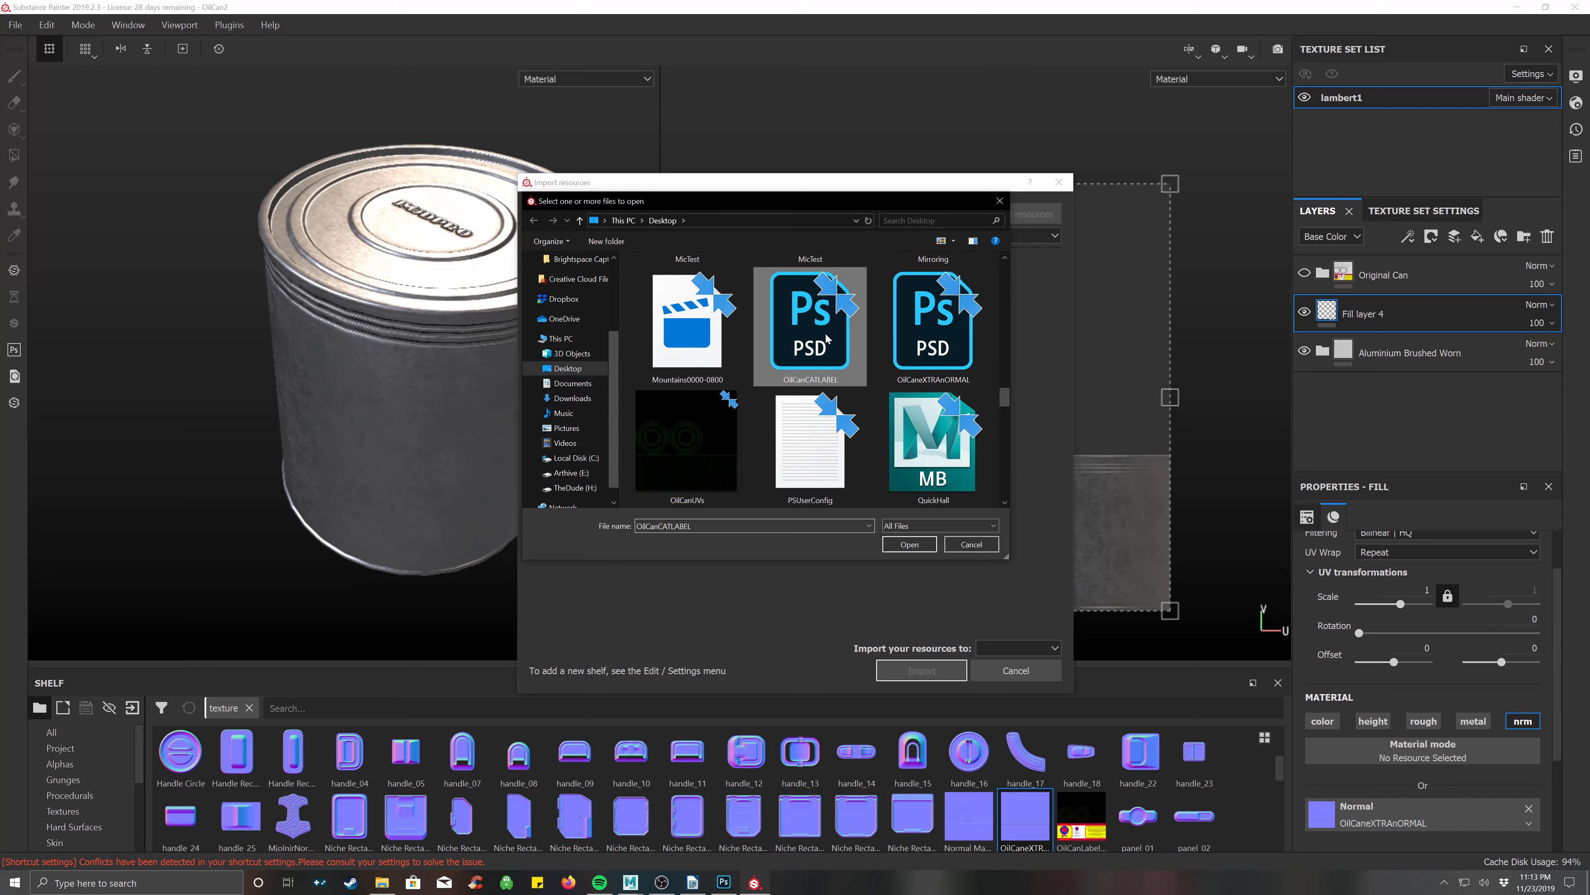
left_click(911, 543)
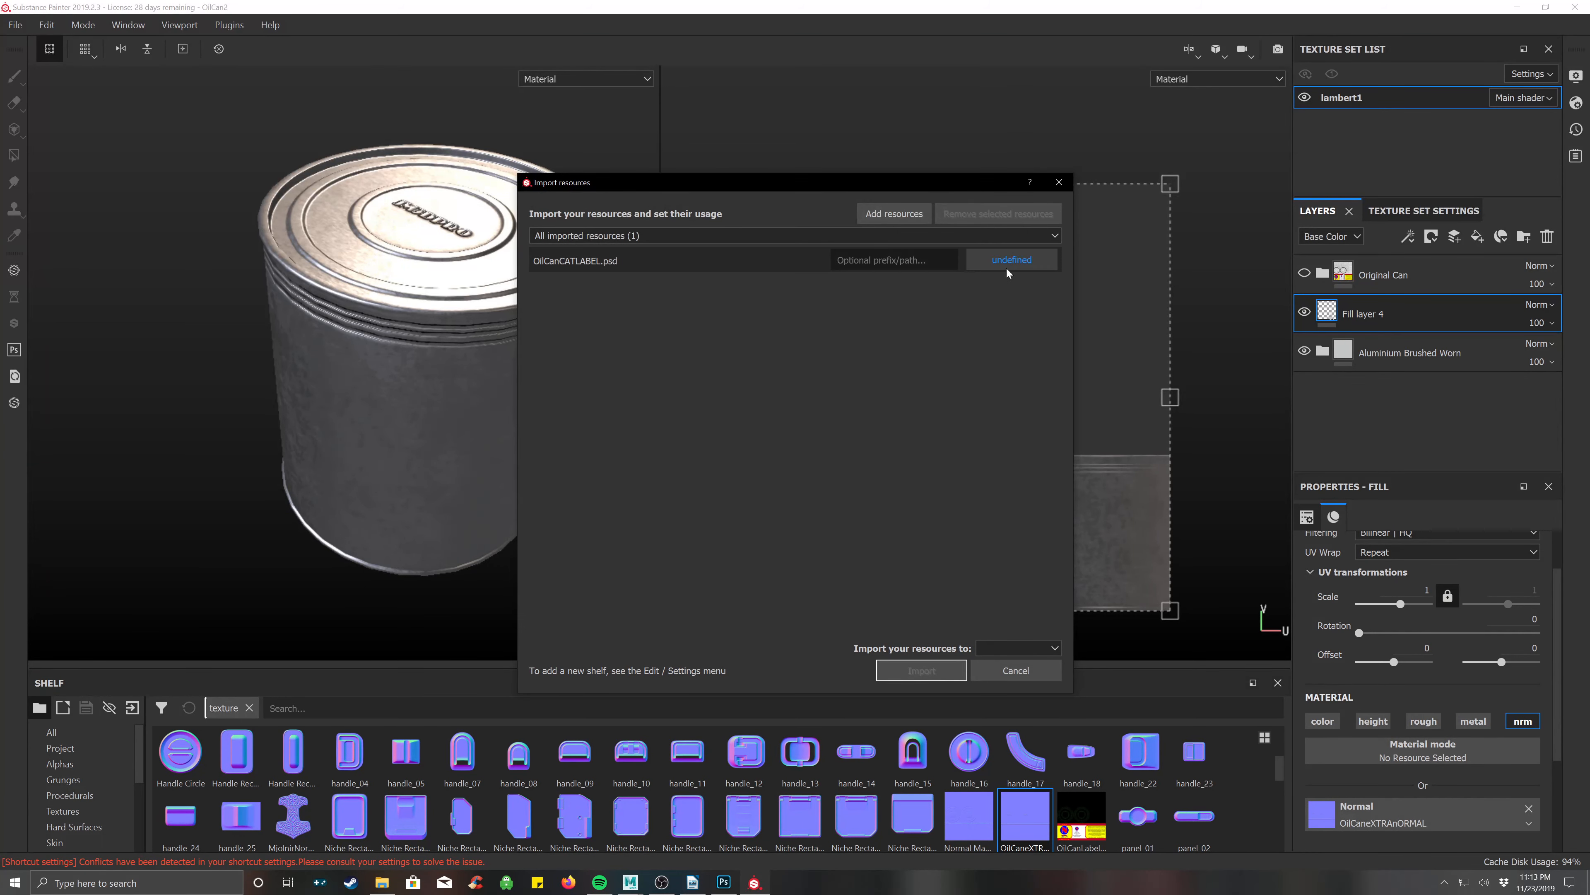
Set the usage of OilCanCATLABEL.psd to texture and import it into the project OilCan2.
left_click(1008, 272)
left_click(1030, 338)
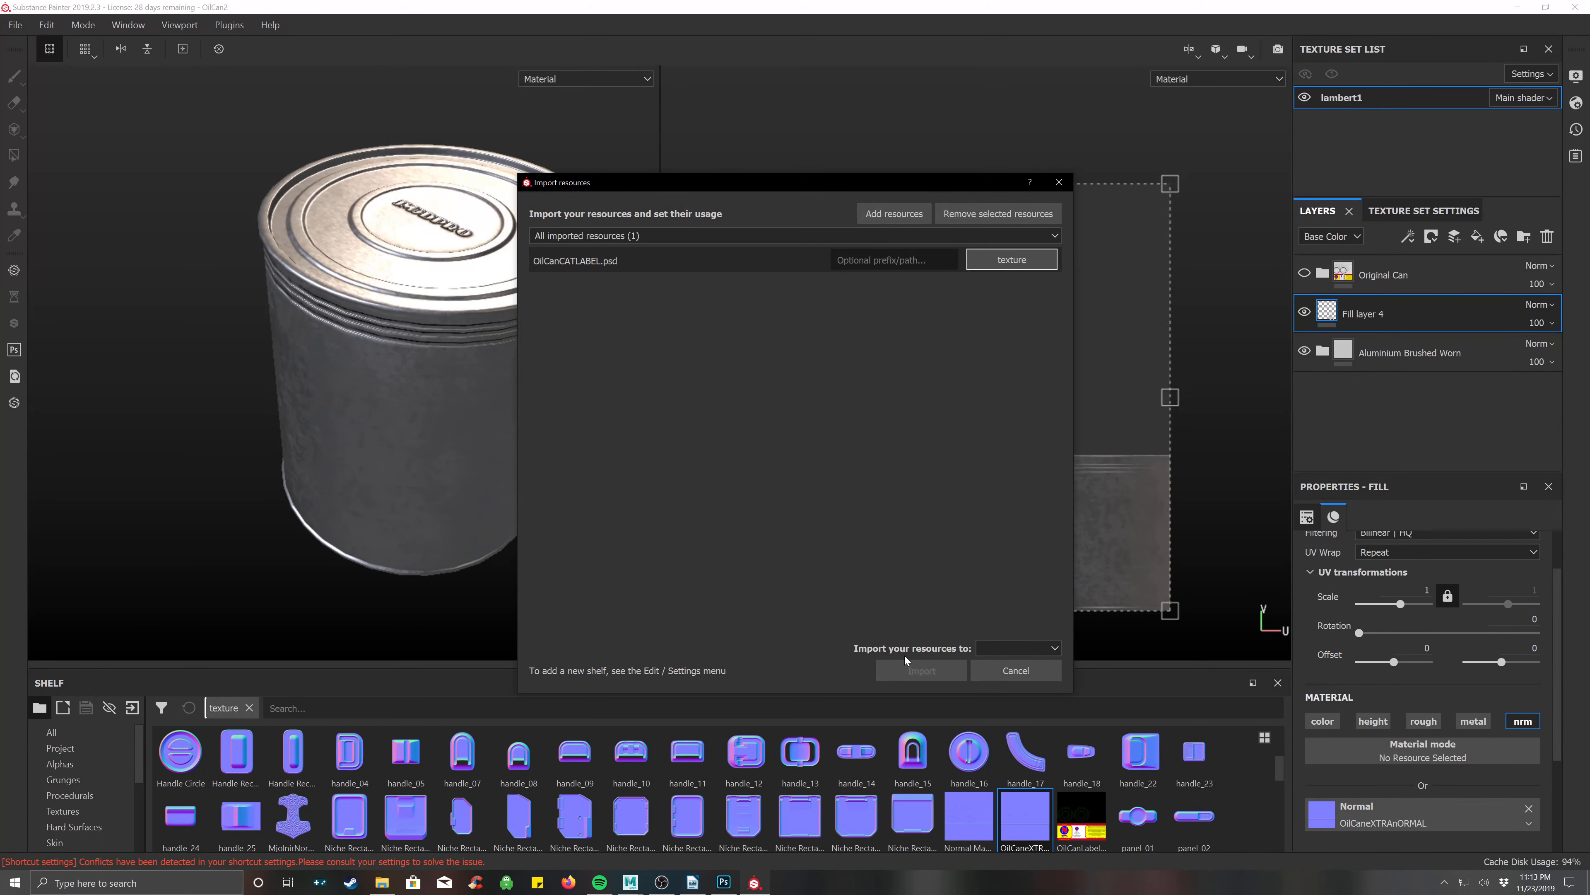
left_click(1017, 648)
left_click(1003, 685)
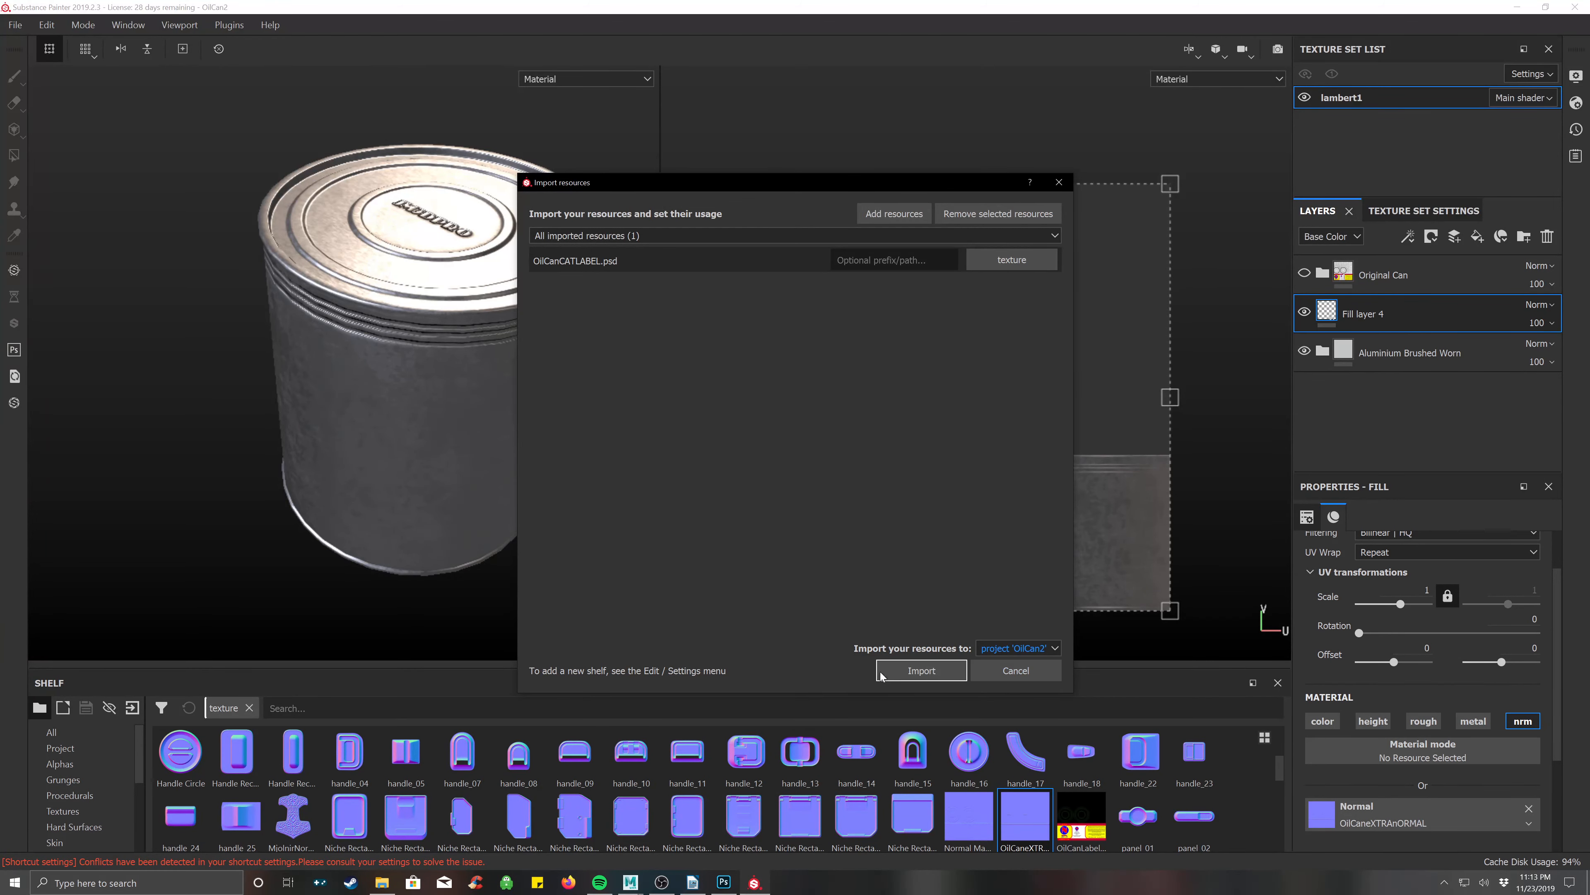
left_click(881, 673)
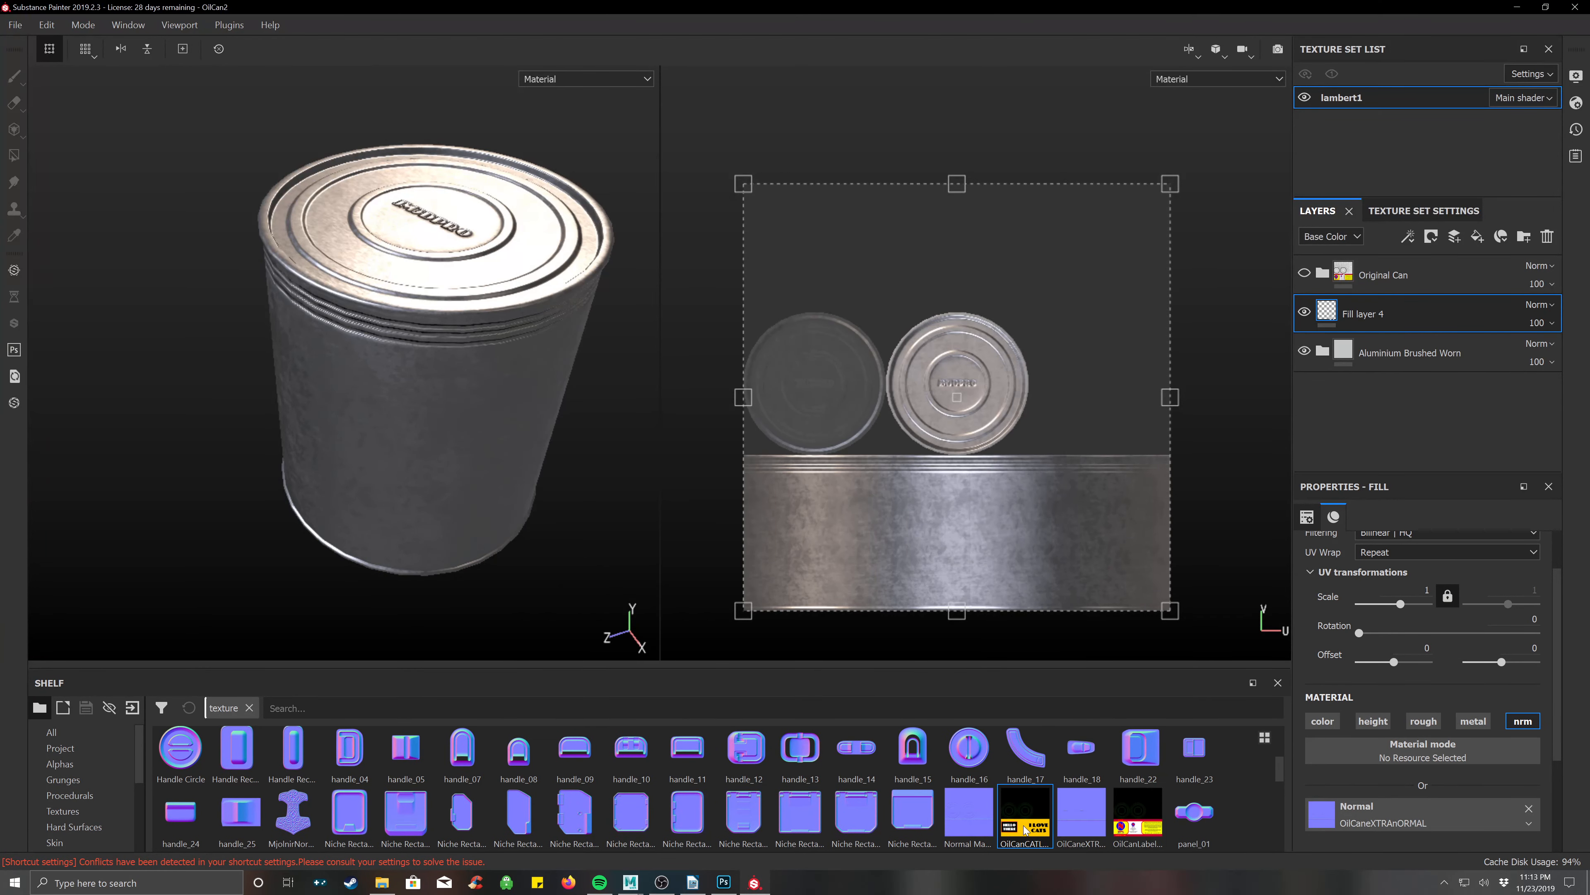
Try OilCanCATLABEL as the base color of Fill layer 4 with its color channel enabled, and remove the texture again.
scroll(1435, 791, "up", 2)
scroll(1424, 783, "down", 2)
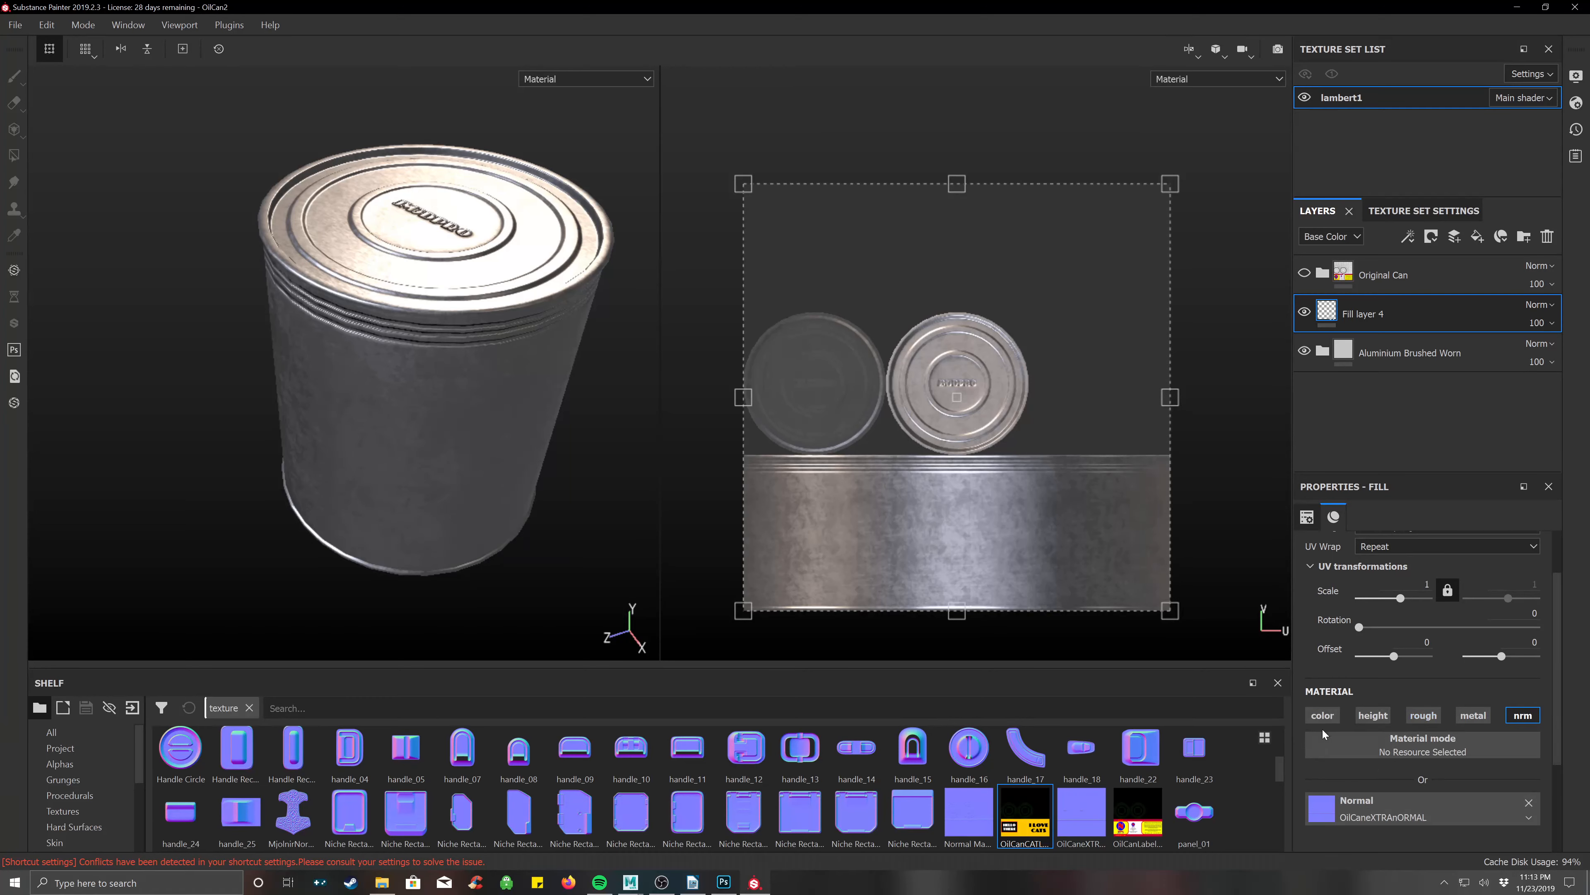
left_click(1314, 718)
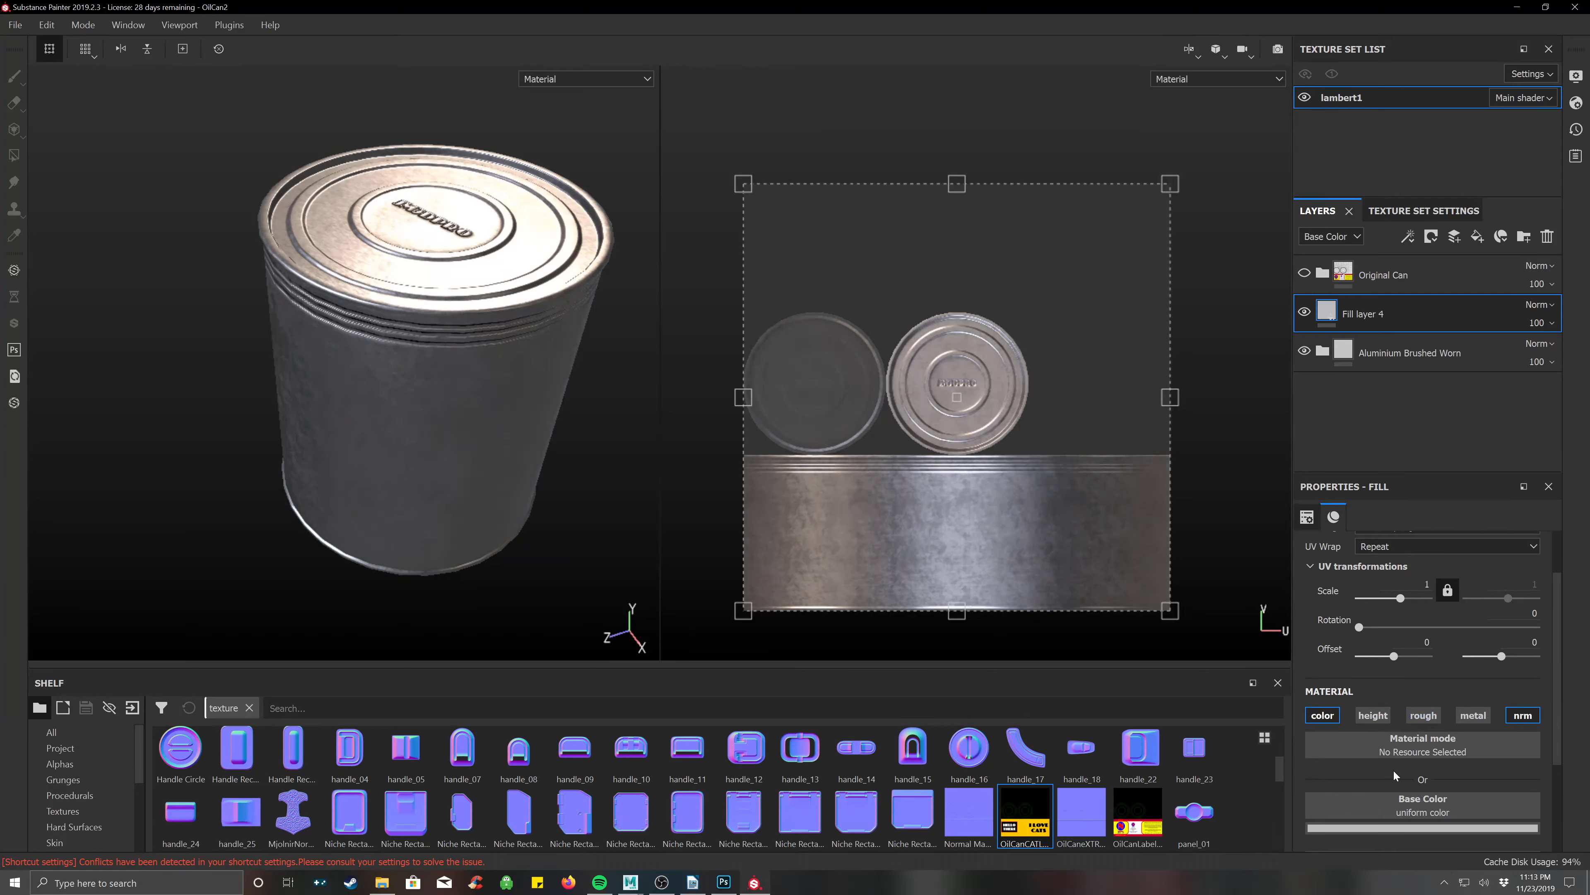
scroll(1298, 764, "down", 3)
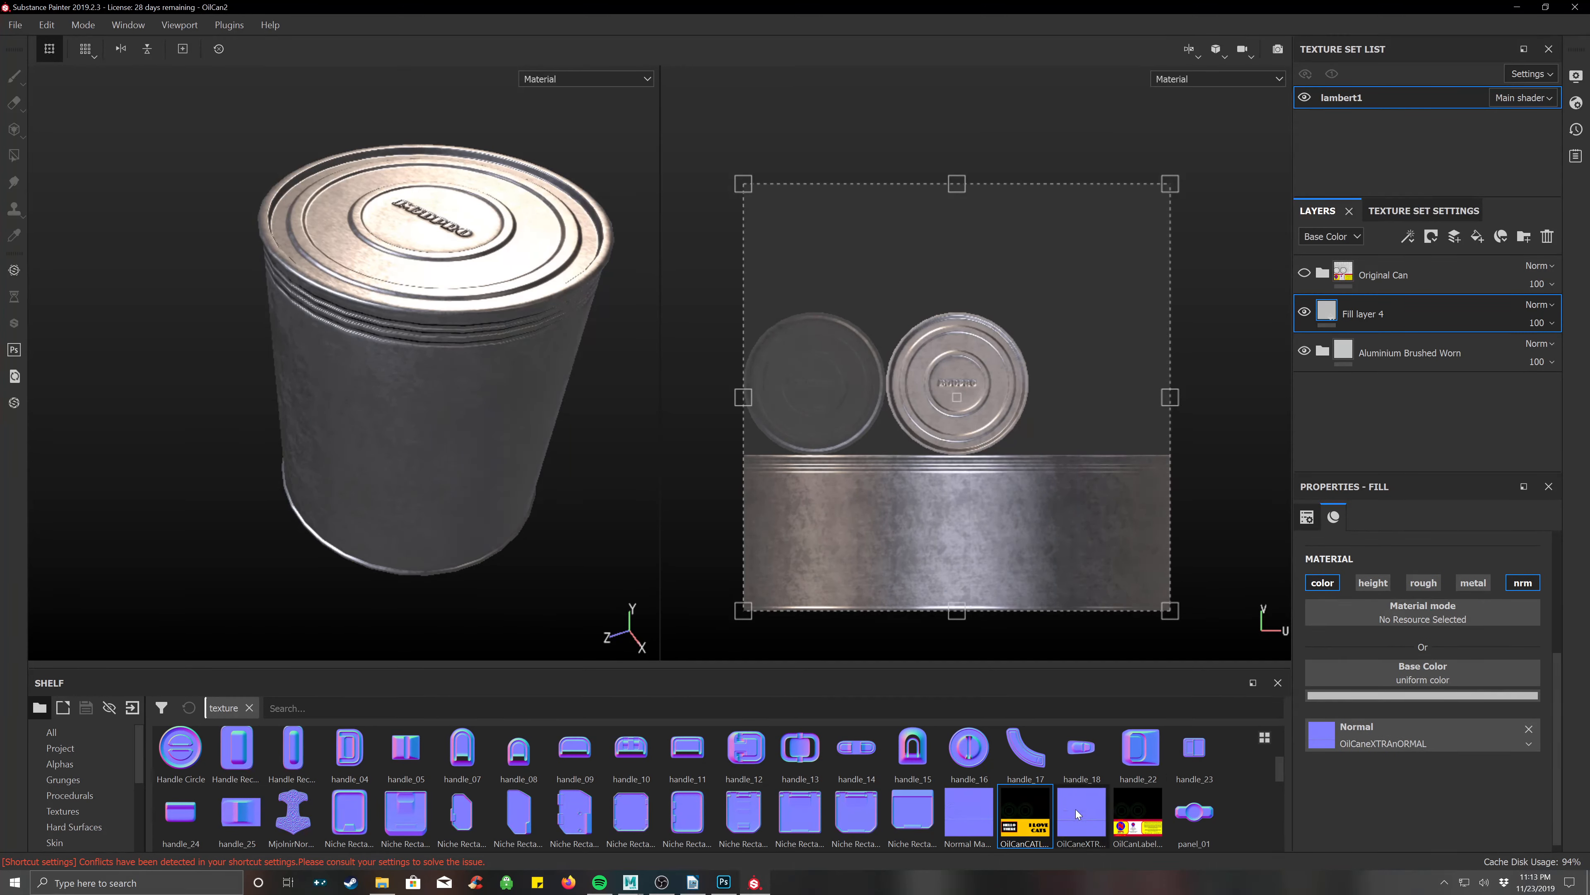
left_click_drag(1017, 817, 1423, 674)
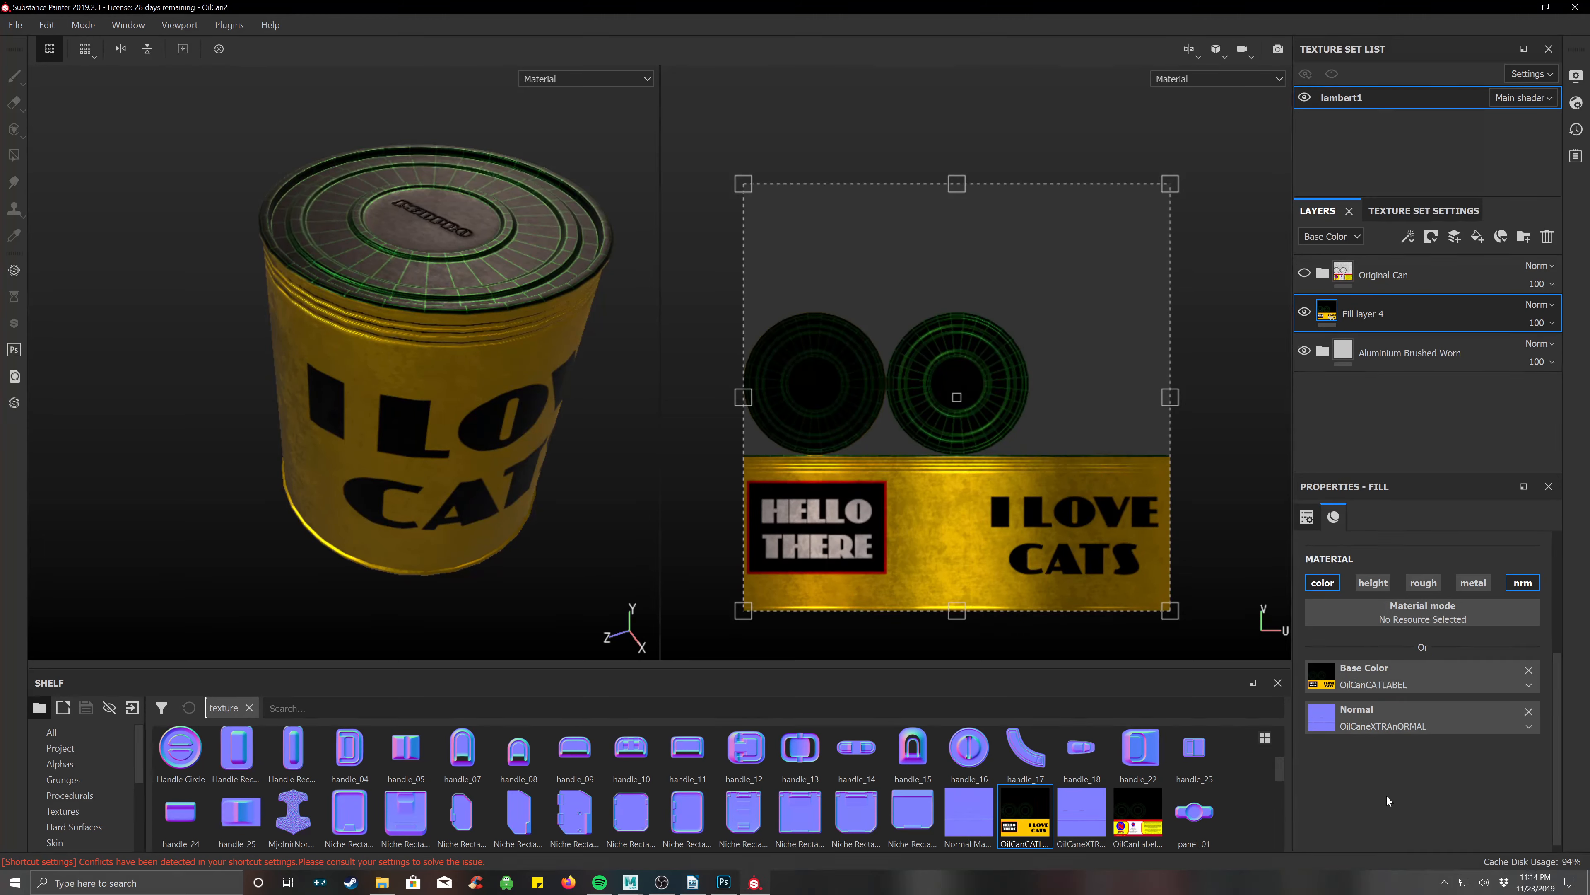
left_click_drag(574, 547, 529, 393, "alt")
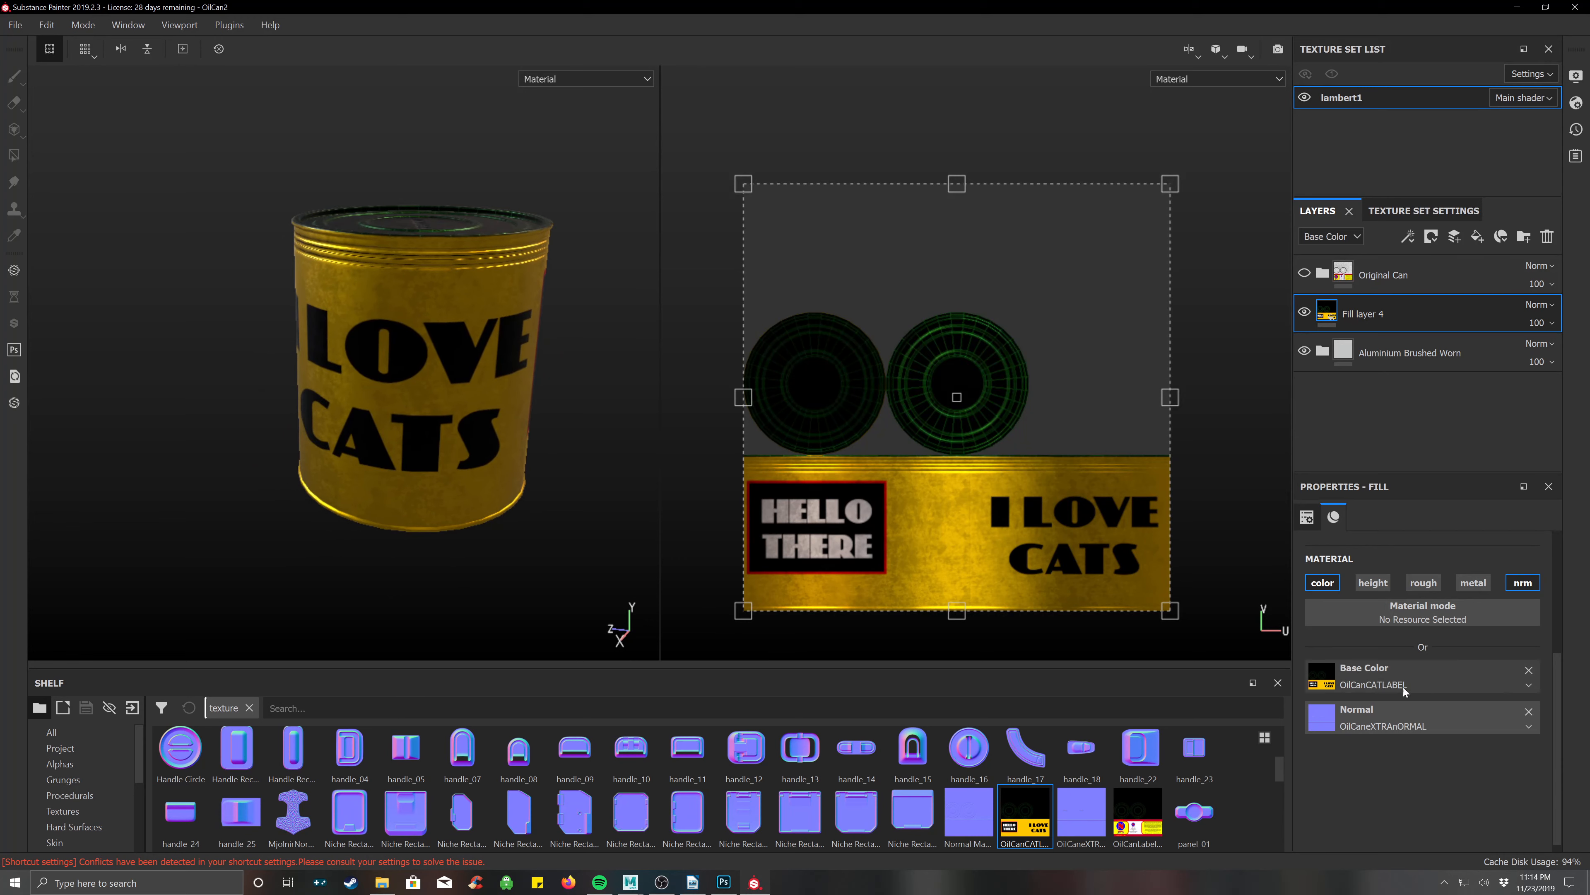
left_click(1528, 672)
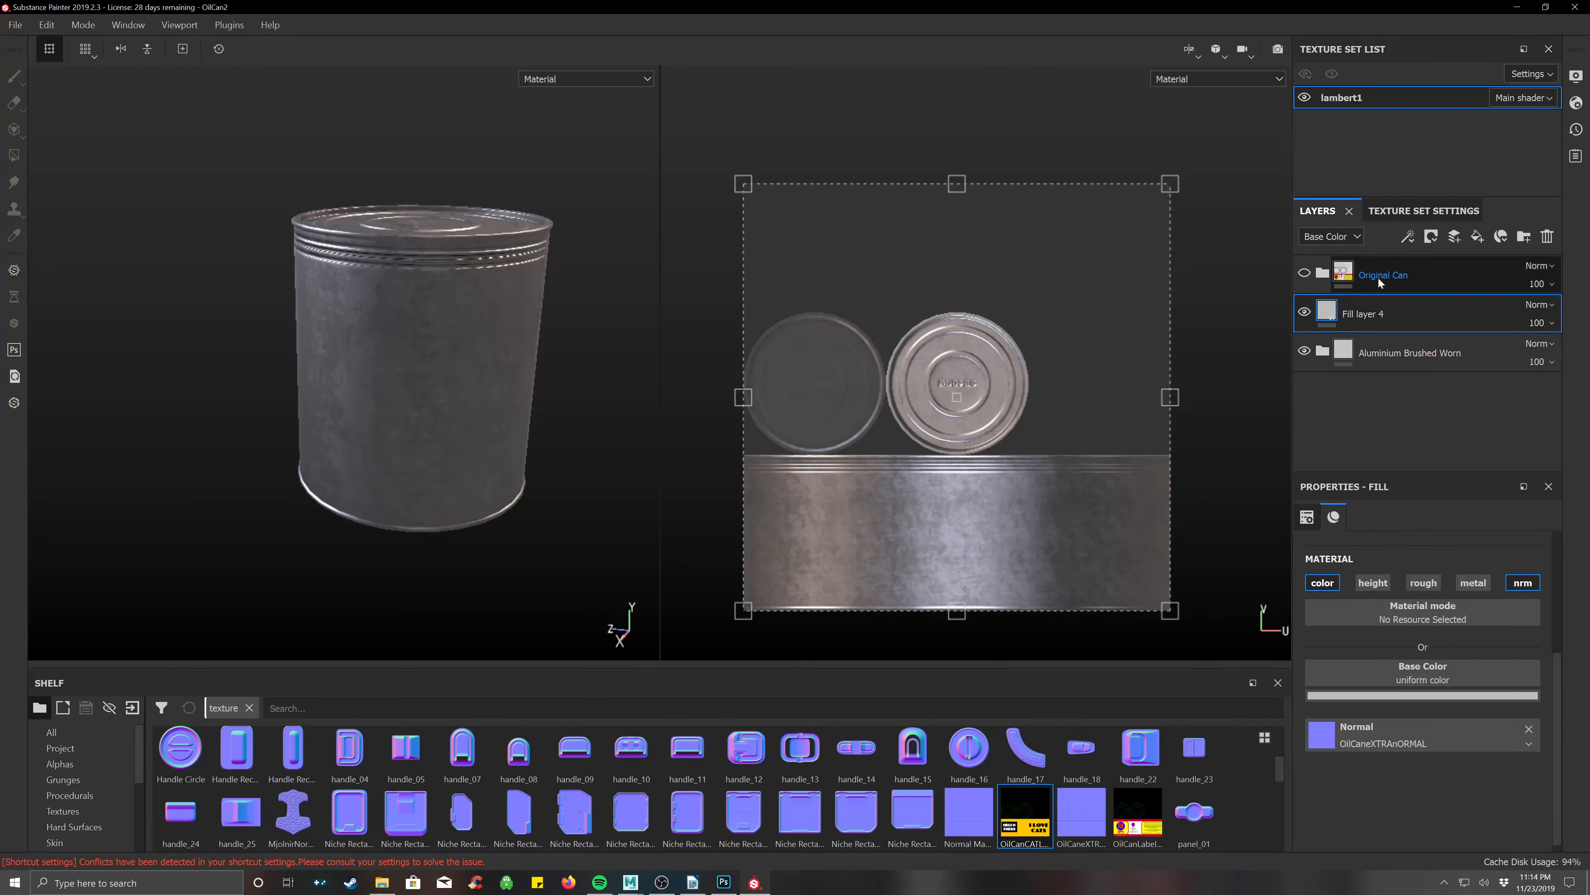
Add a new fill layer above Fill layer 4 and assign OilCanCATLABEL as its base color.
left_click(1454, 238)
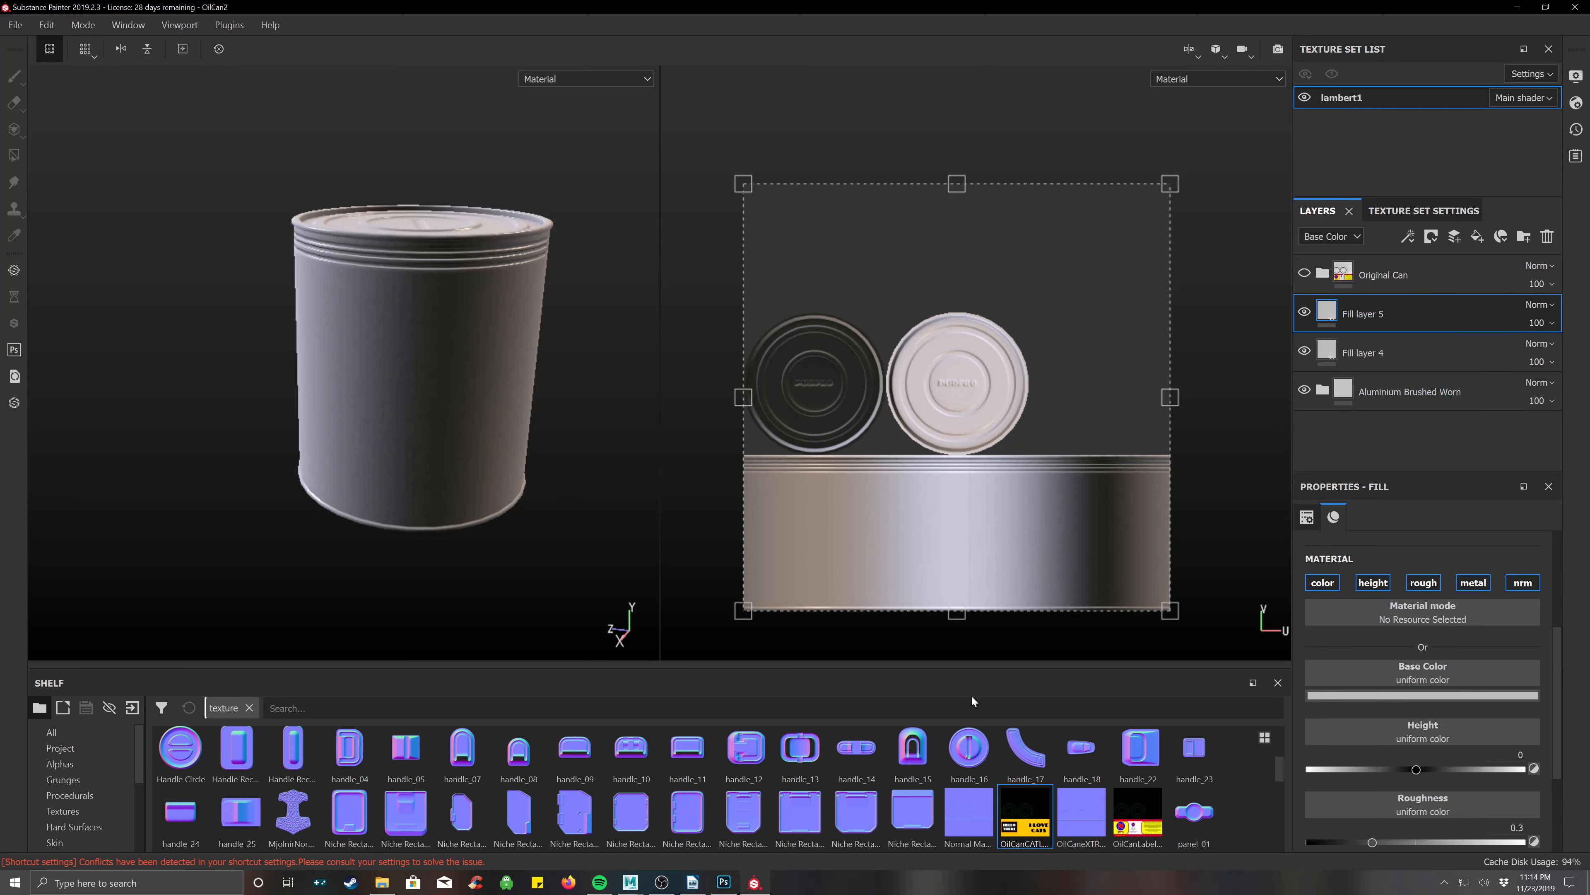
left_click_drag(1018, 826, 1371, 677)
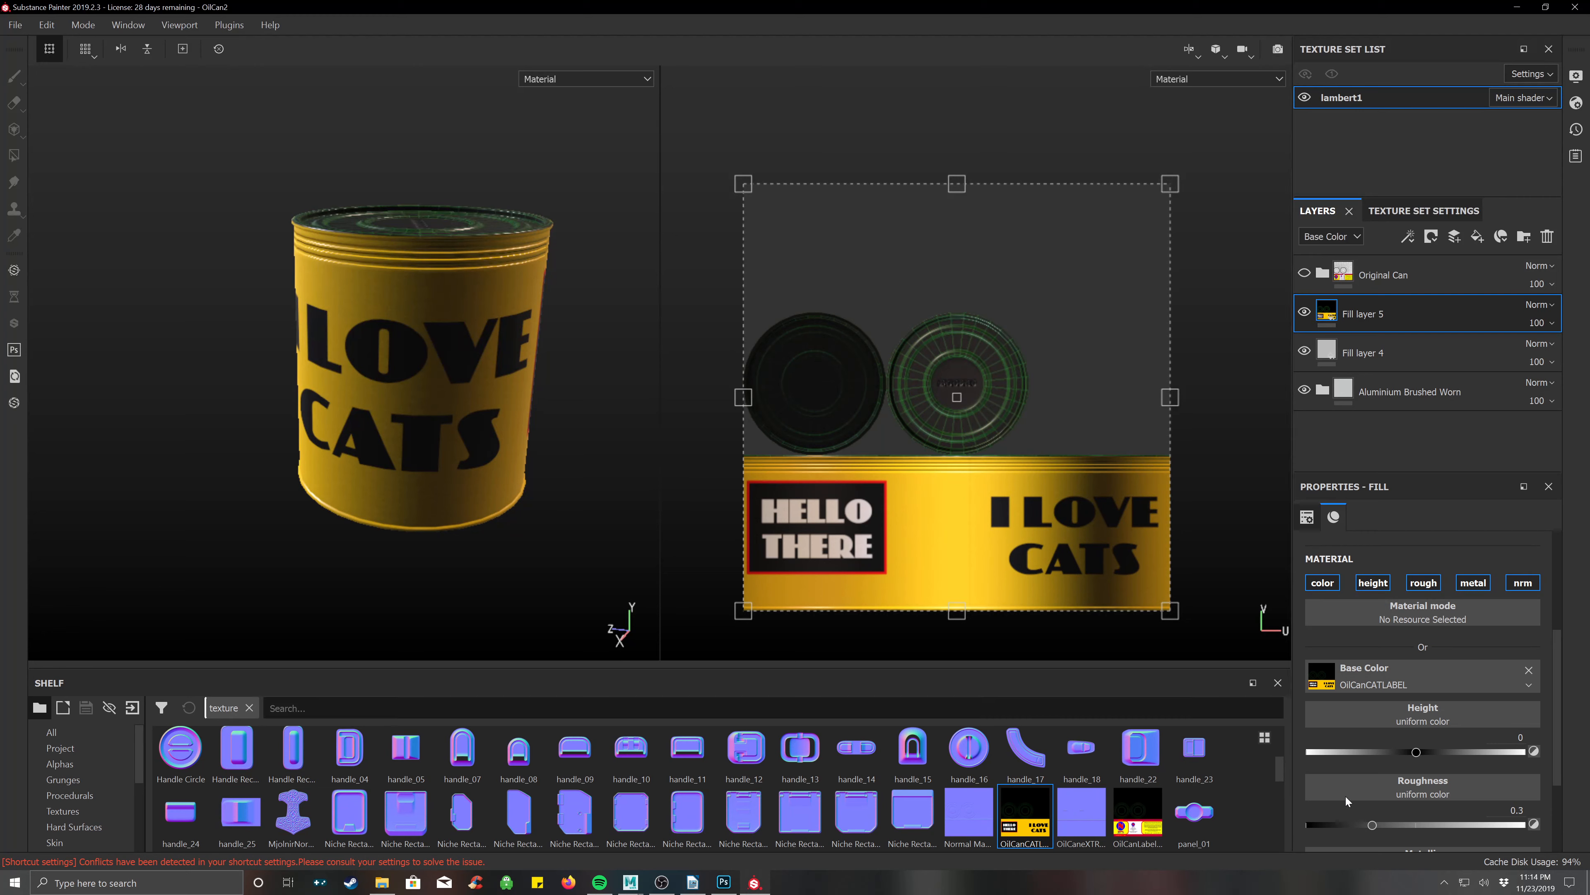
Set the label fill layer's roughness to 0 and its metallic value to 0.1932, checking the highlights on the can.
scroll(1407, 738, "down", 3)
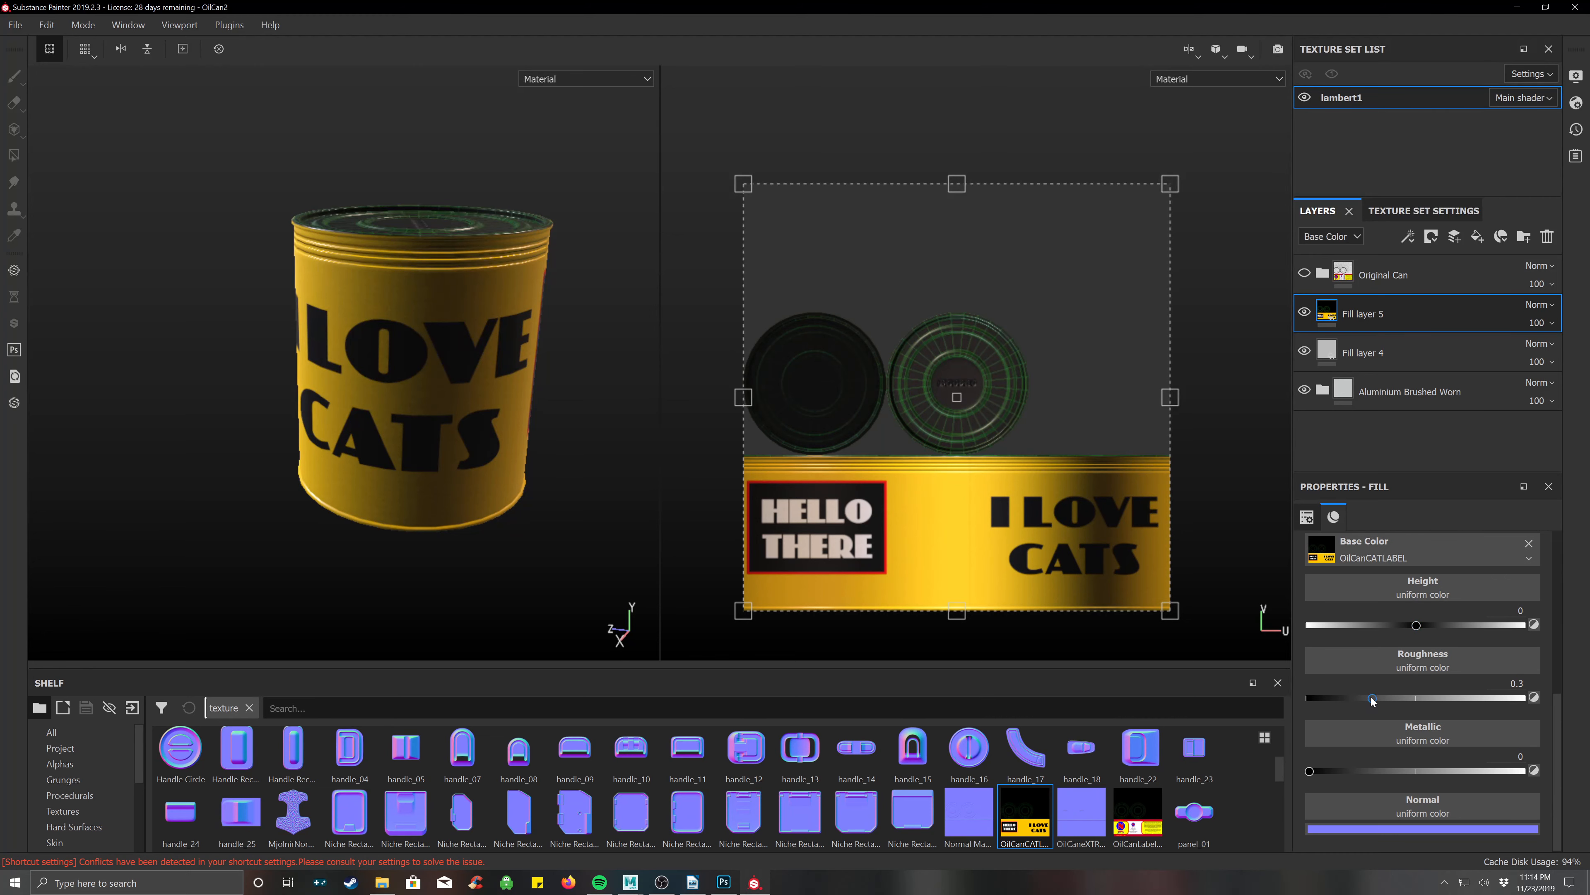
left_click_drag(1371, 700, 1262, 689)
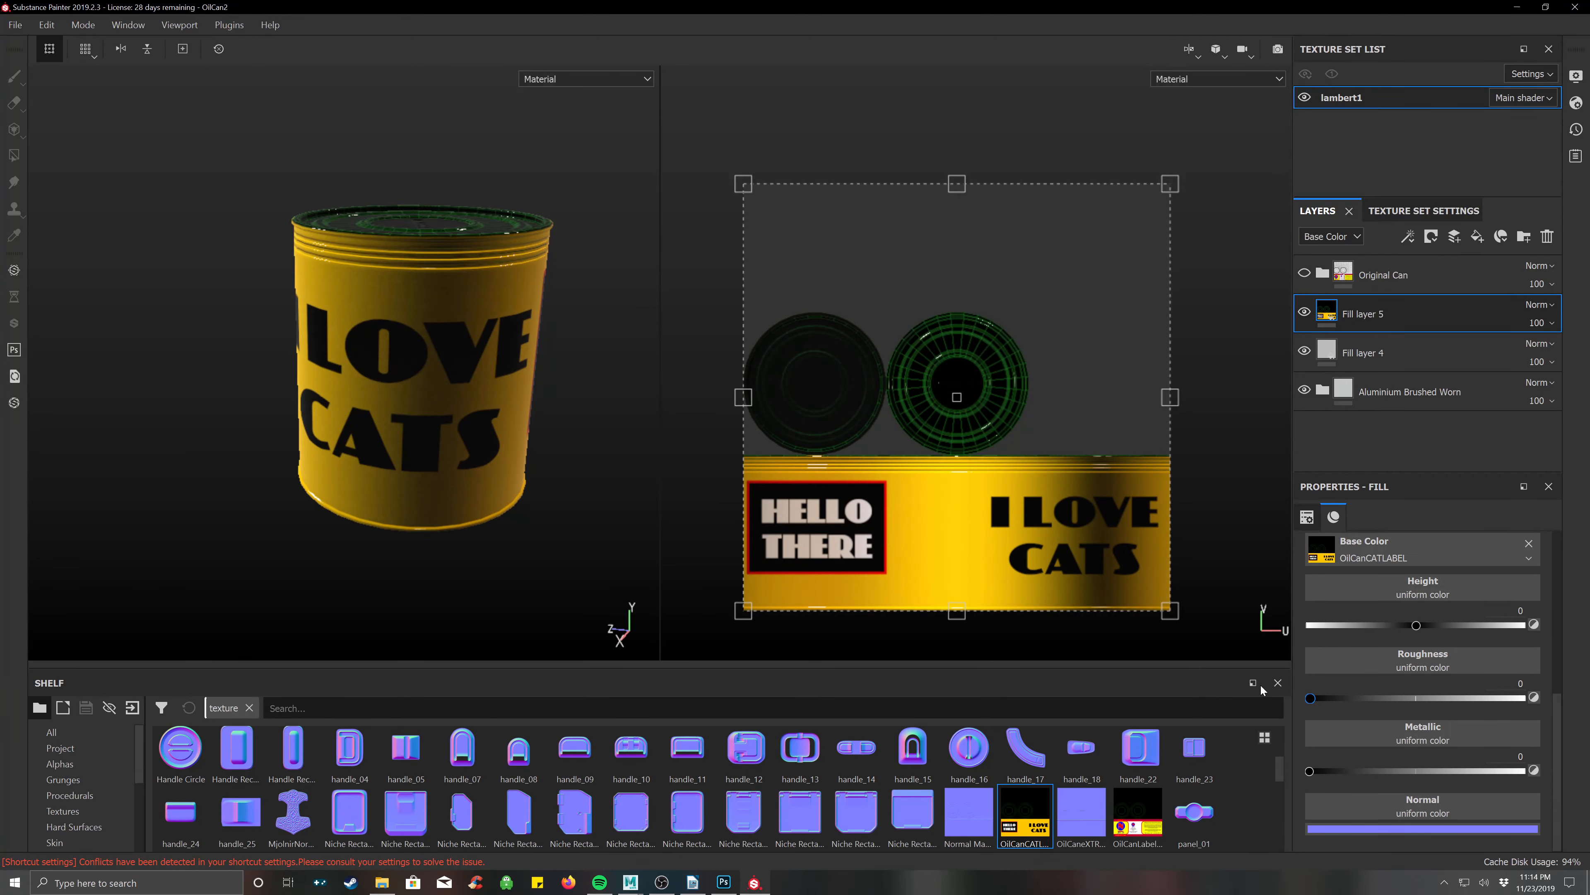
left_click_drag(465, 320, 807, 479, "alt")
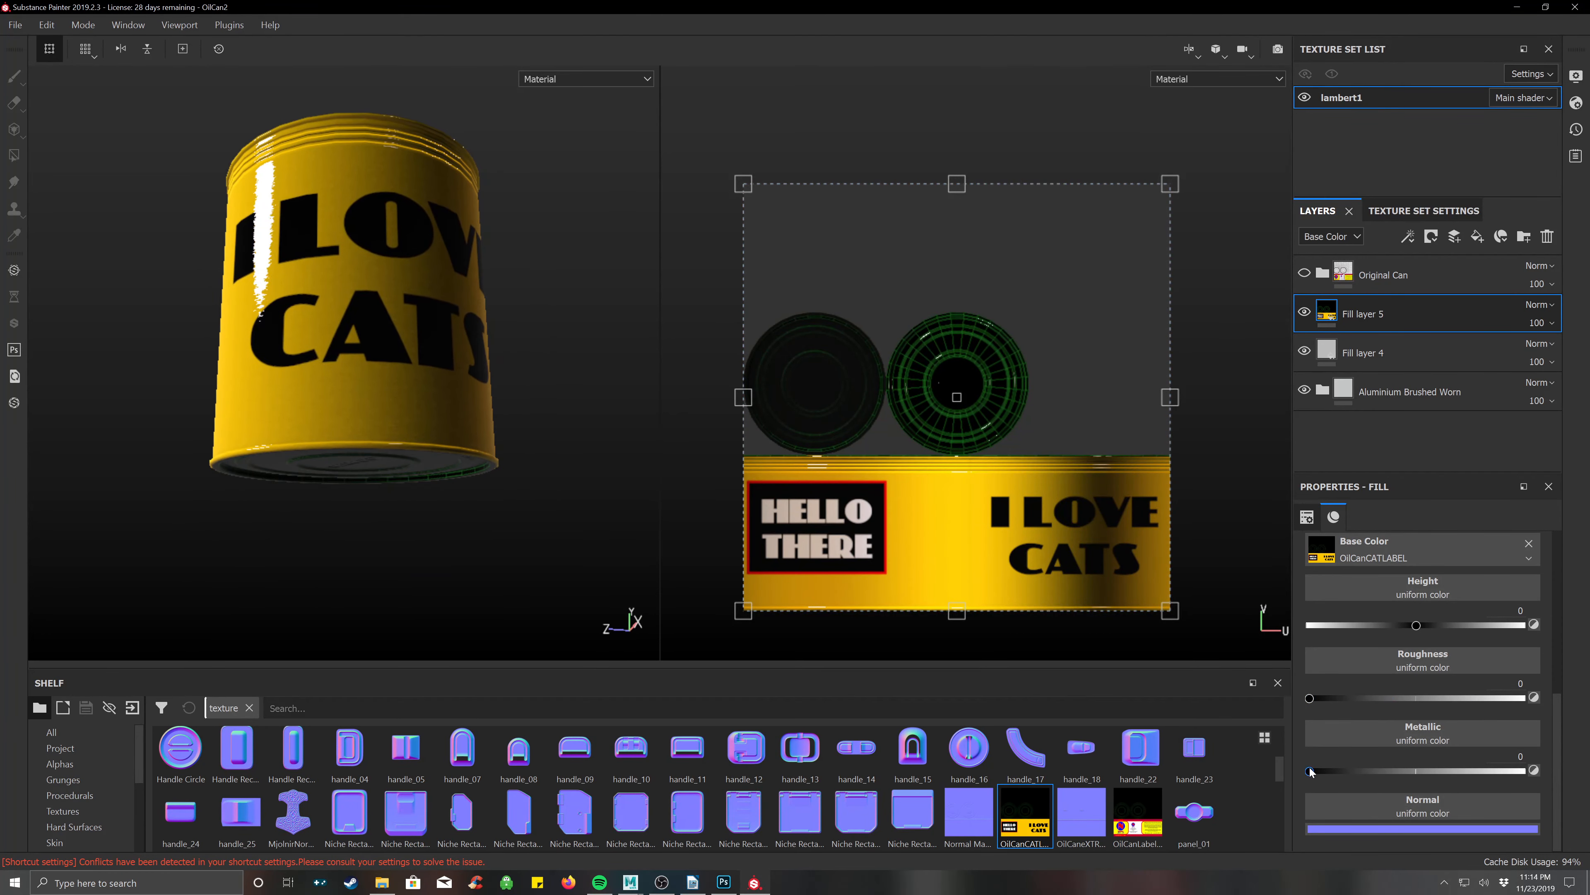
left_click_drag(1310, 771, 1348, 775)
left_click_drag(471, 400, 523, 515, "alt")
middle_click_drag(509, 297, 539, 380, "alt")
left_click_drag(501, 326, 491, 370, "alt")
middle_click_drag(527, 305, 523, 340, "alt")
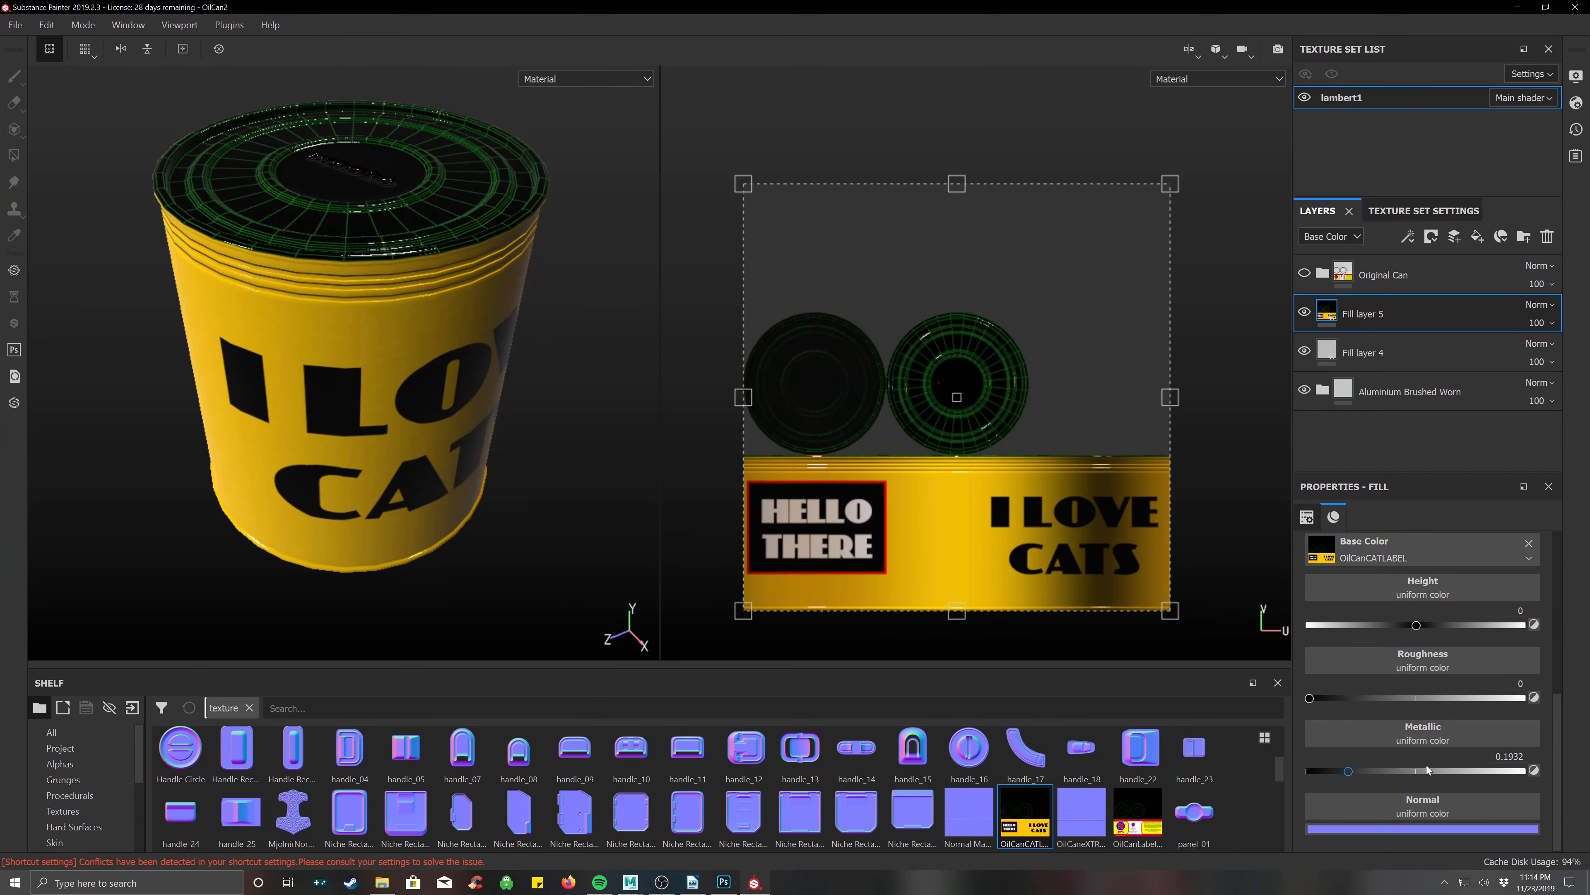
Turn off the normal and height channels of the label fill layer.
scroll(1497, 599, "up", 3)
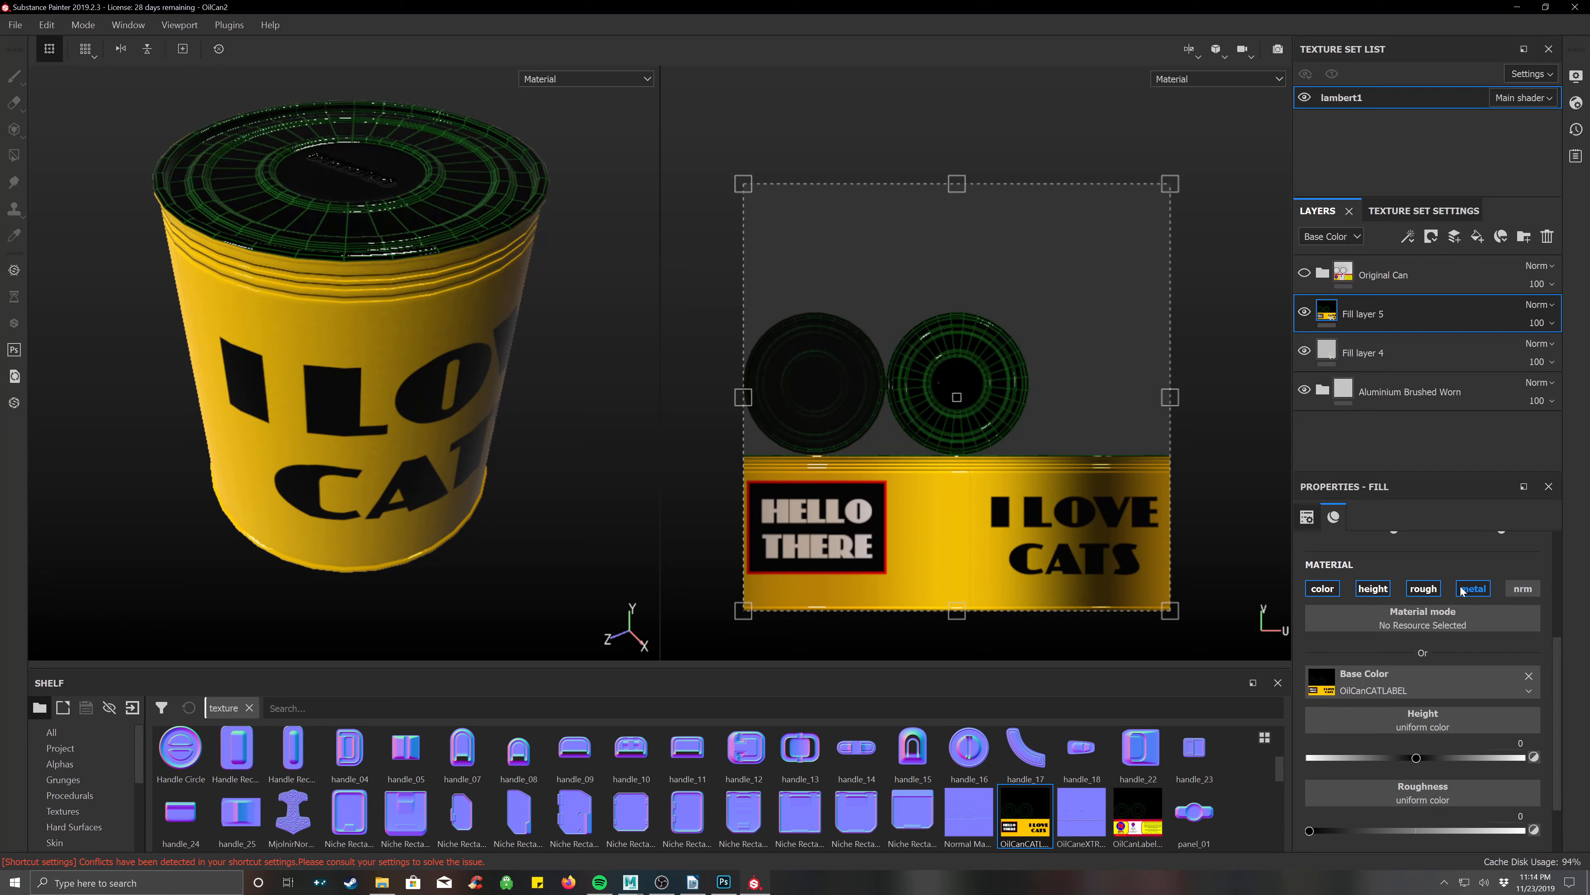
left_click(1373, 588)
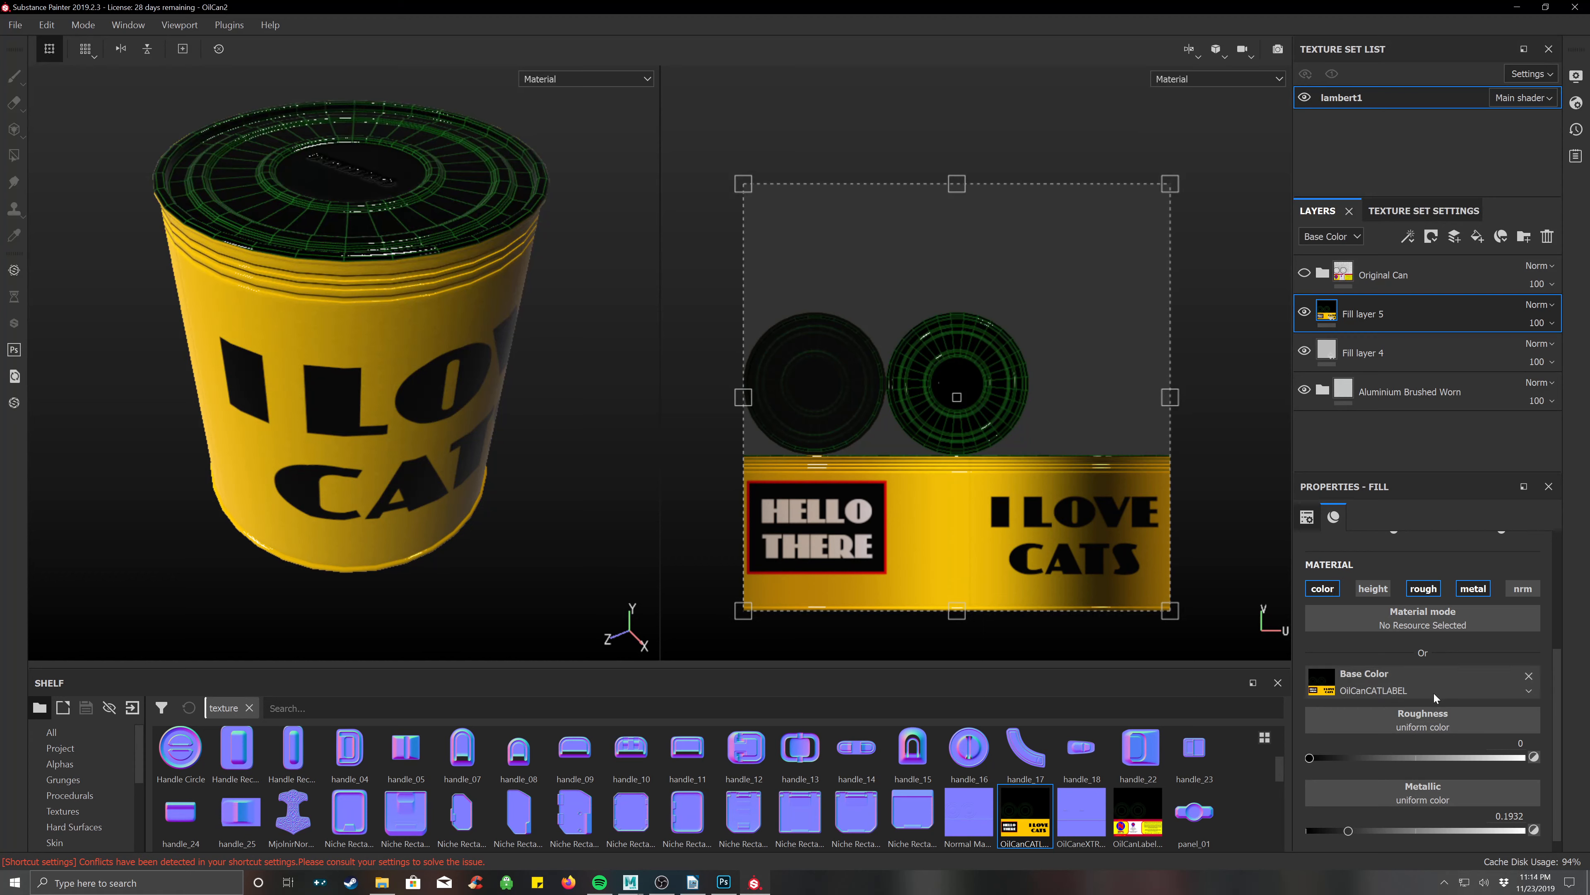
Assign the Dirt Gradient procedural texture to the roughness channel of Fill layer 5.
scroll(1434, 694, "up", 1)
scroll(1434, 693, "down", 2)
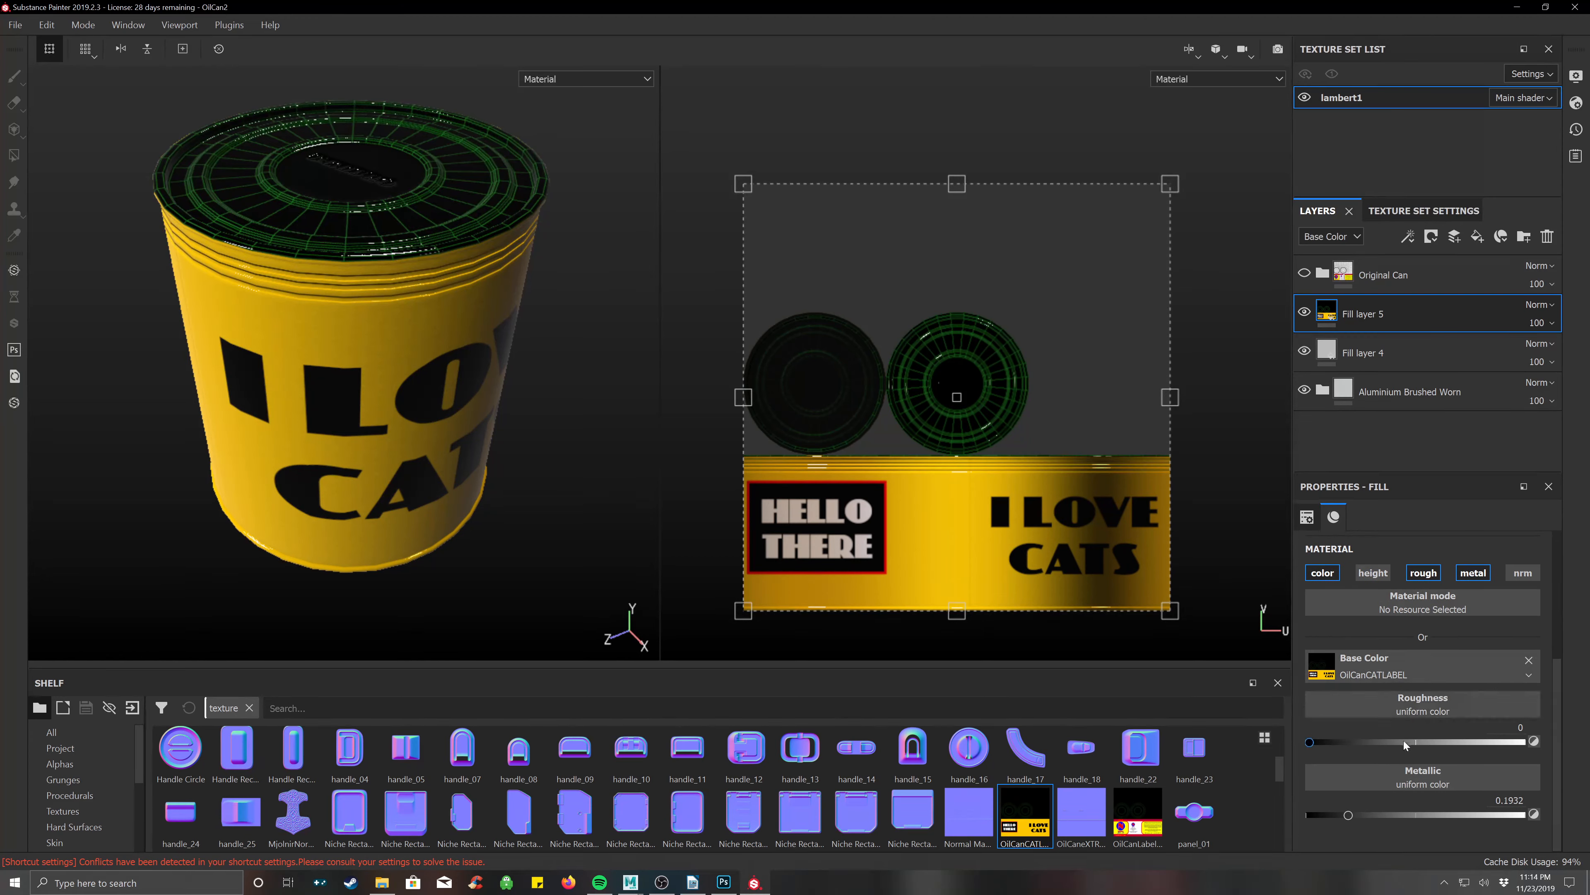
left_click(1392, 707)
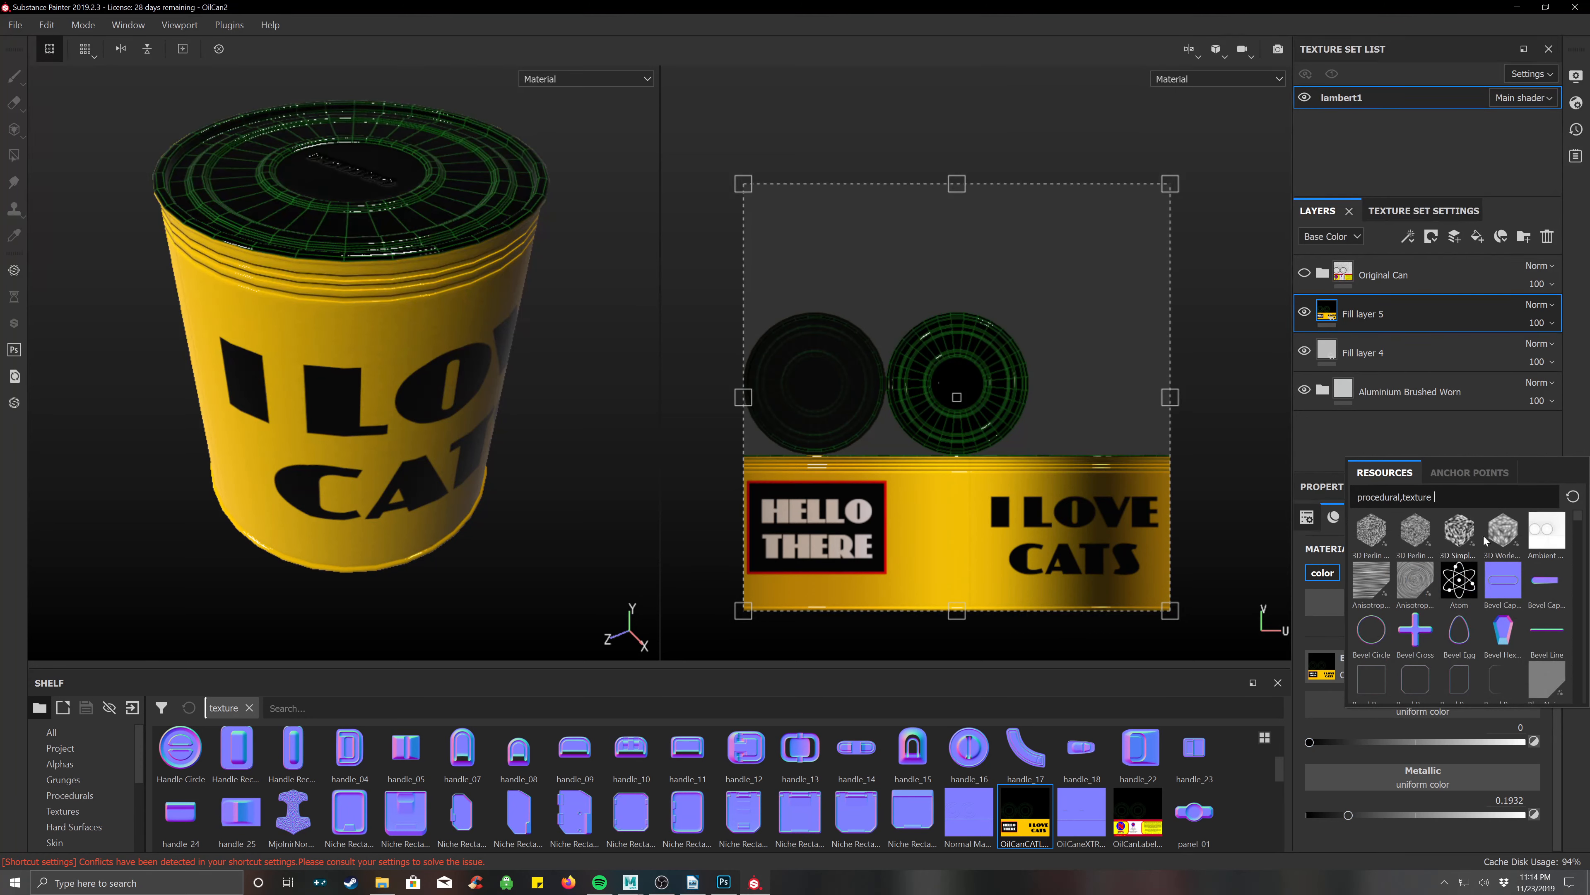
scroll(1468, 635, "down", 5)
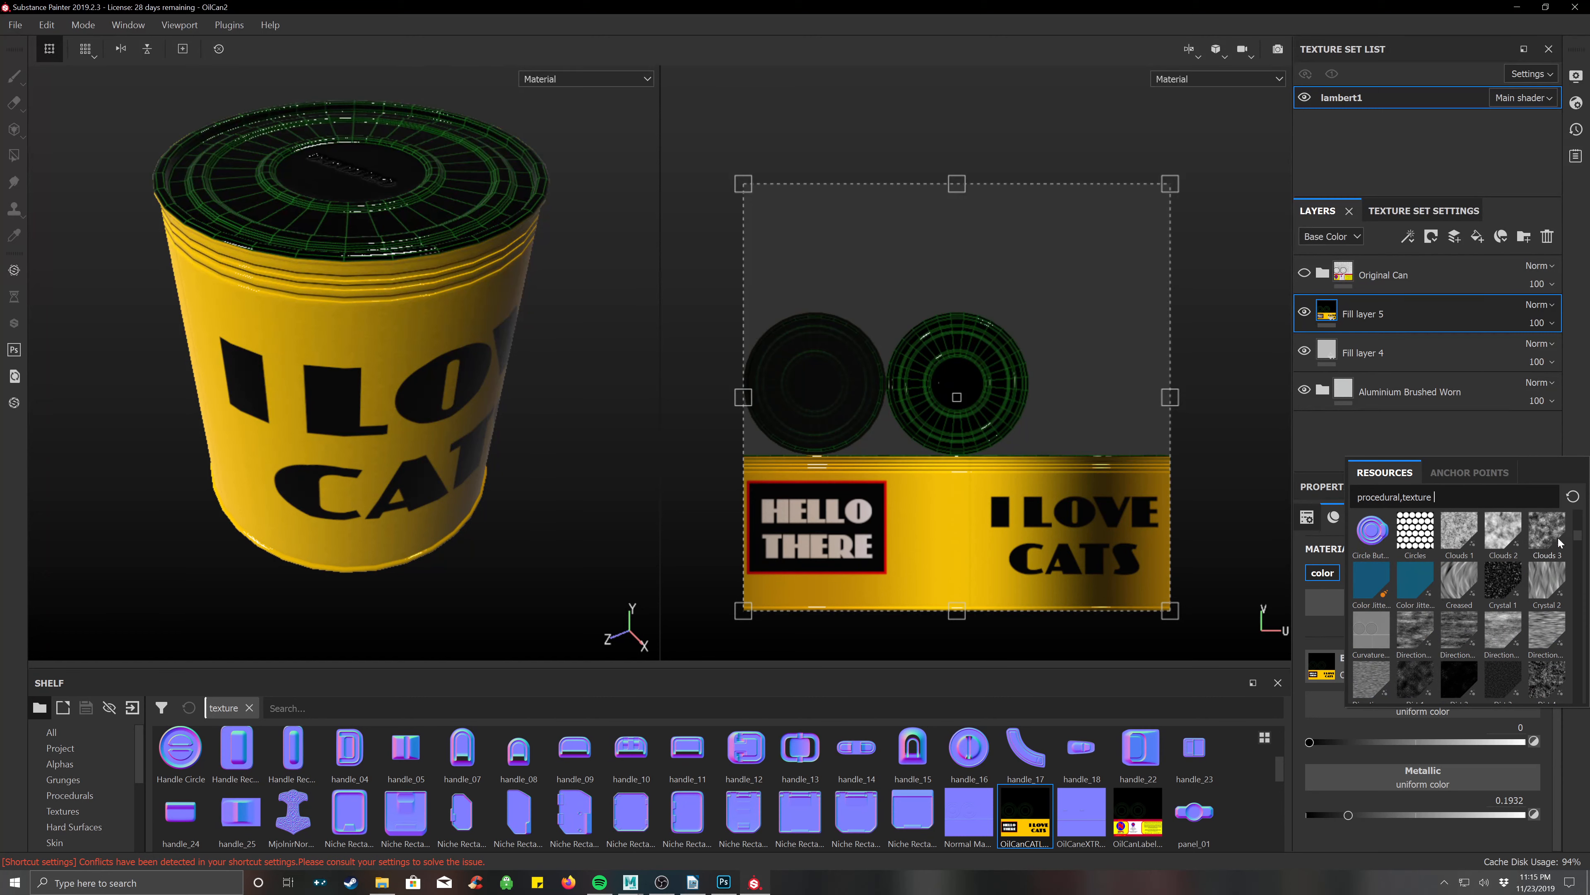
scroll(1482, 651, "down", 4)
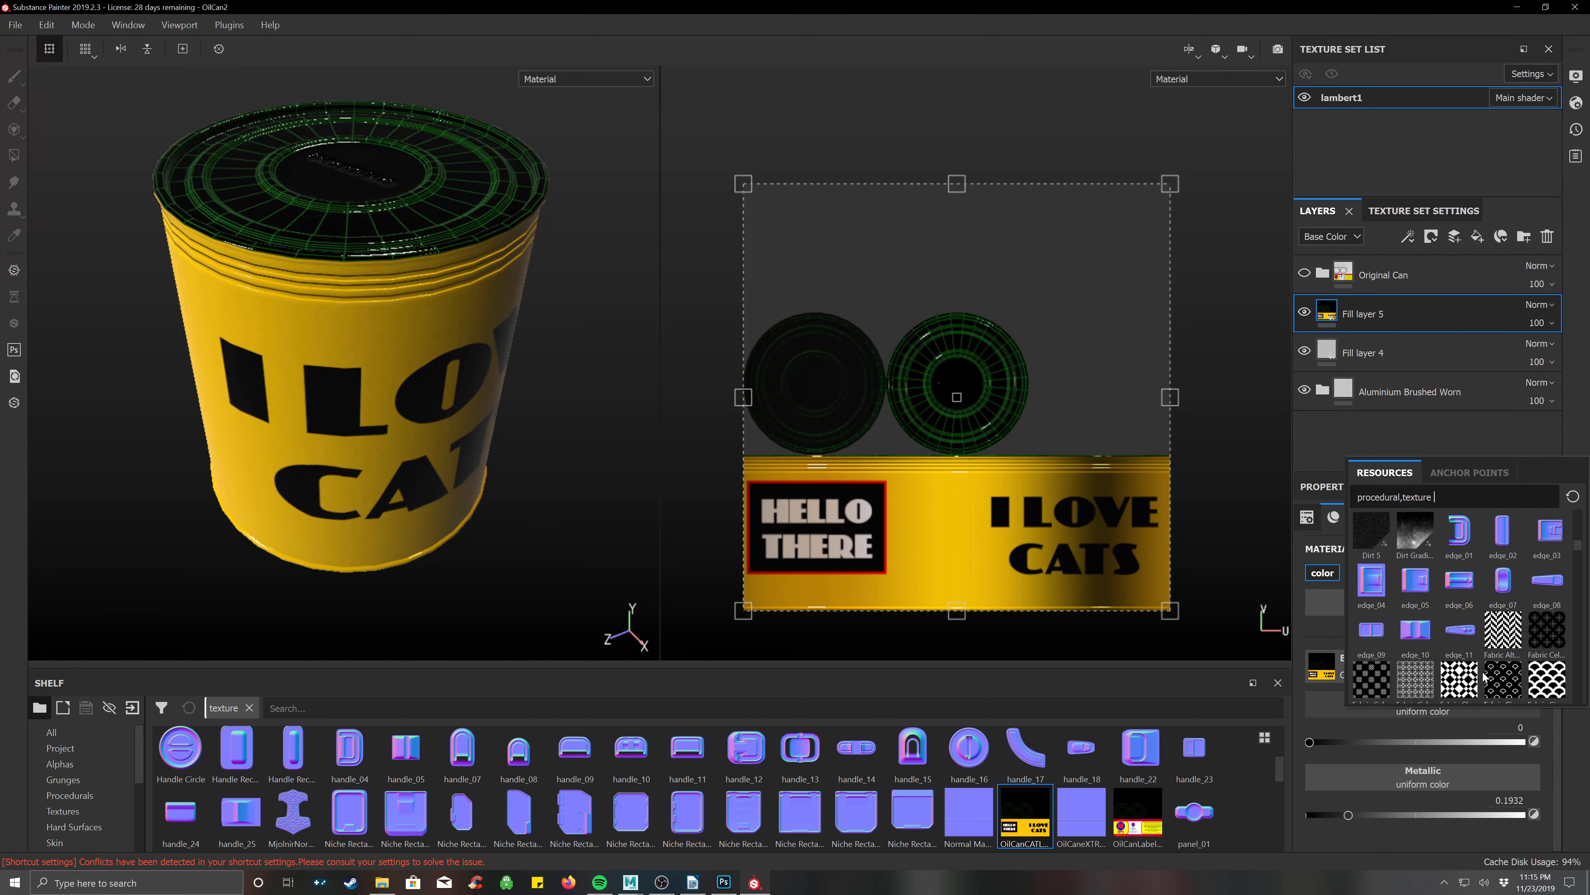
scroll(1490, 652, "down", 3)
scroll(1450, 647, "up", 3)
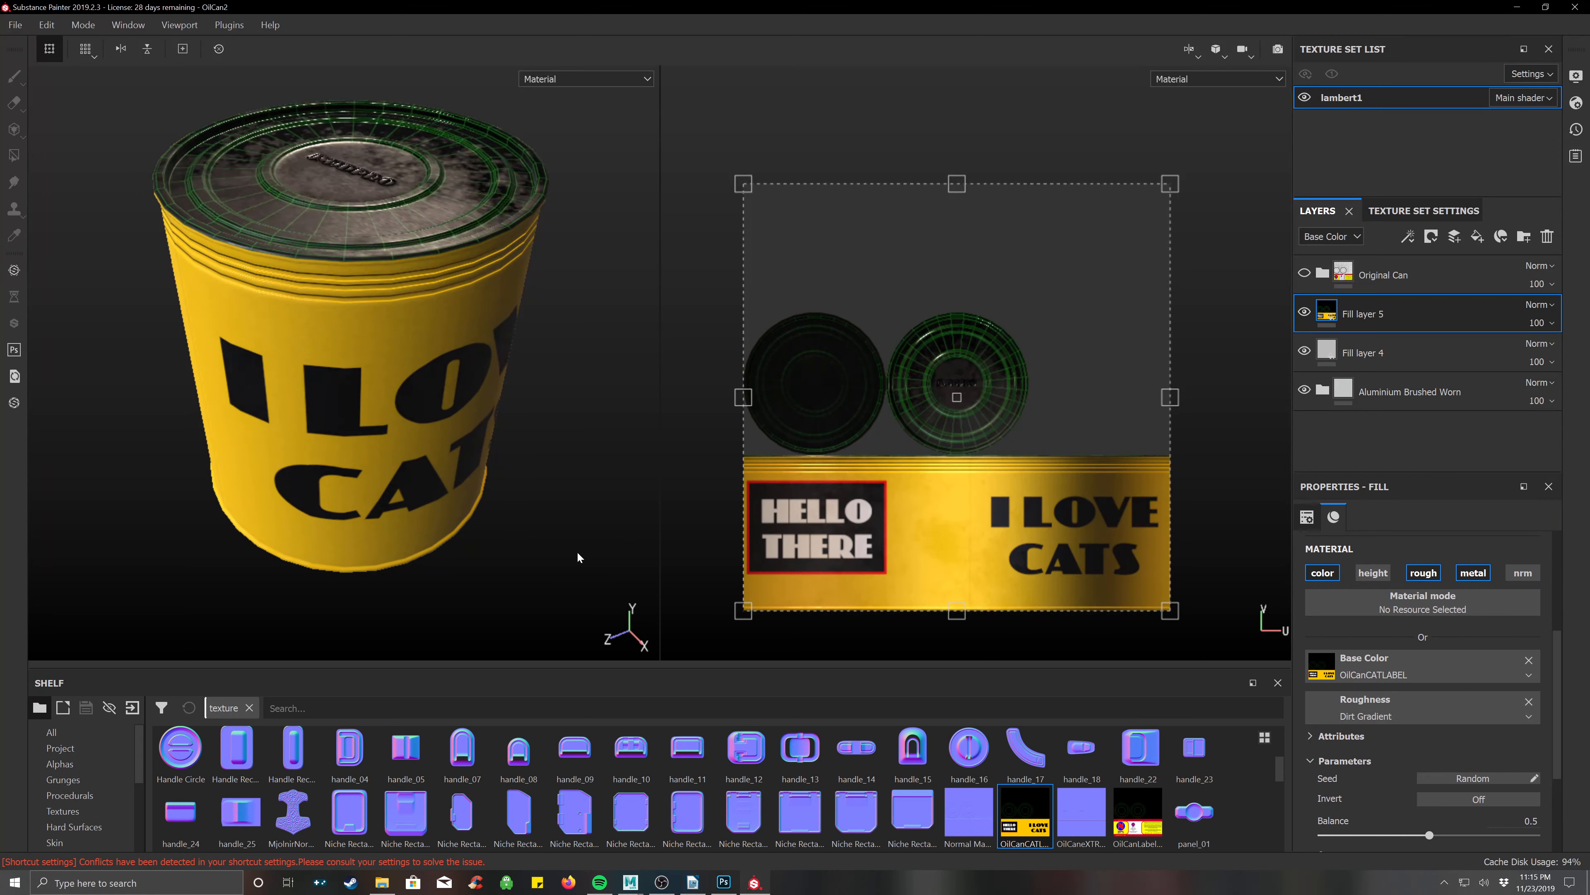
Set the roughness Dirt Gradient's balance to 0.33, checking the reflections on the can's side.
left_click_drag(443, 255, 338, 313, "alt")
right_click_drag(517, 343, 360, 331, "shift")
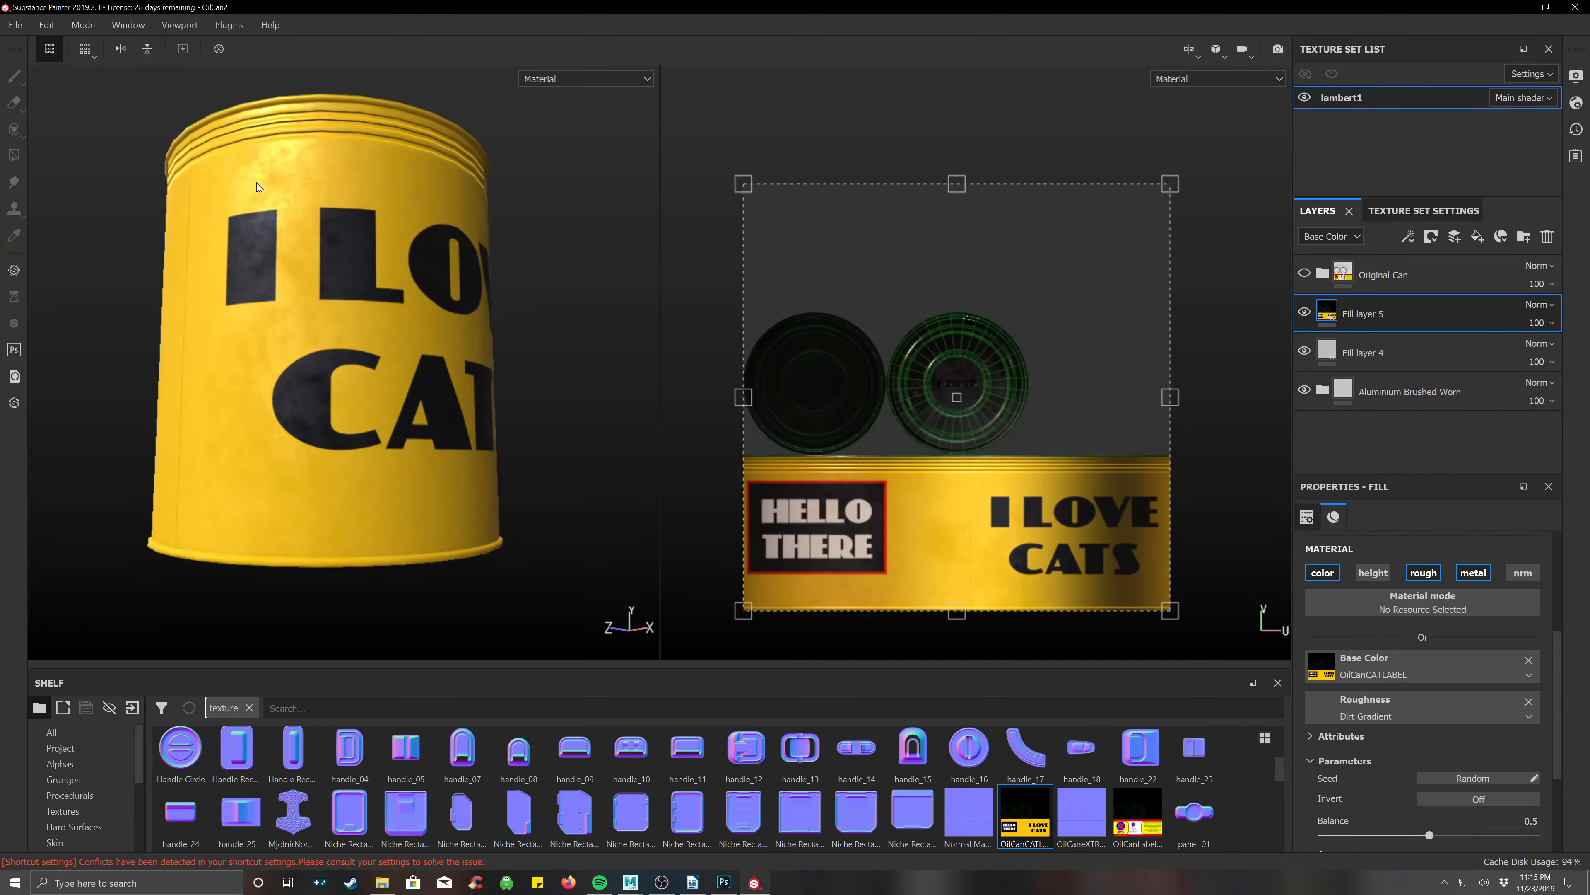
right_click_drag(469, 271, 567, 293, "alt")
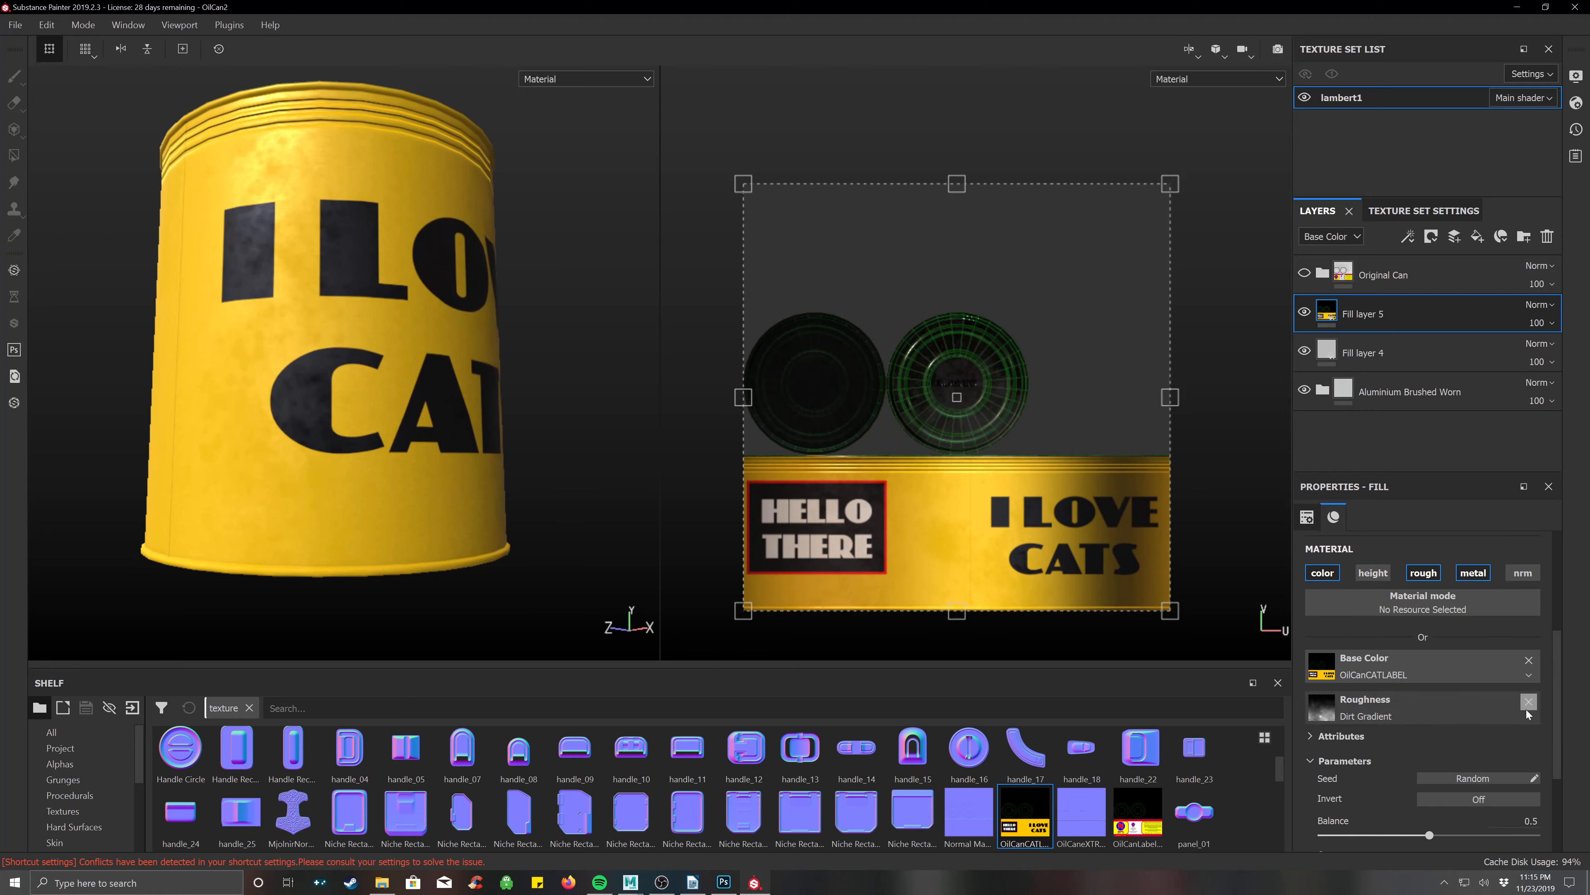
scroll(1449, 780, "down", 1)
left_click_drag(1430, 769, 1391, 749)
left_click_drag(595, 498, 550, 463, "alt")
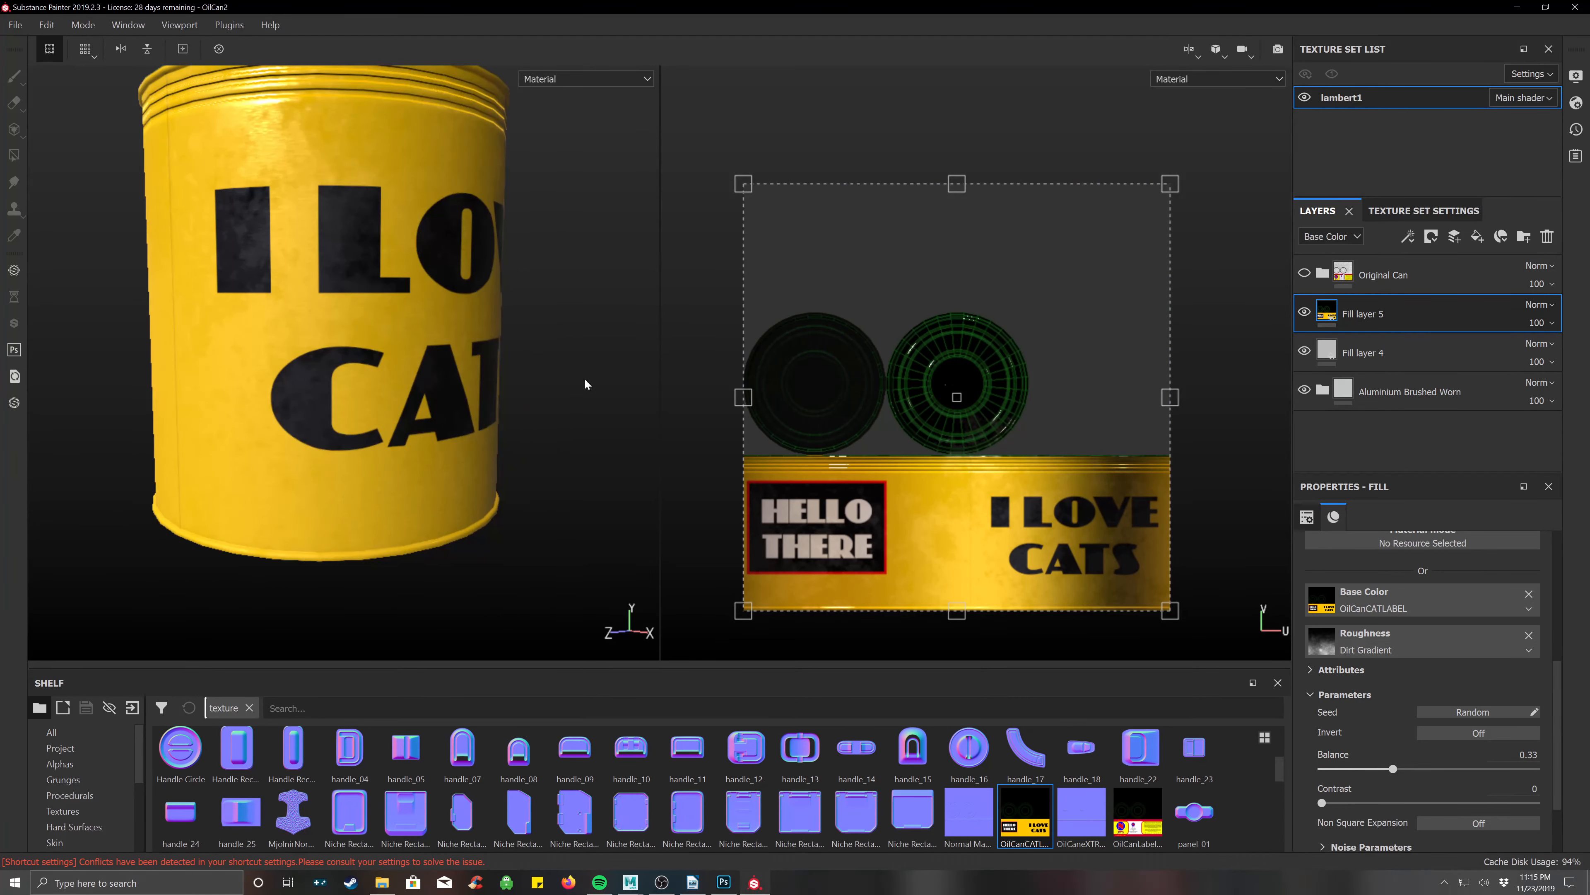
left_click_drag(586, 384, 574, 473, "alt")
Add a black mask to Fill layer 5 and polygon-fill the can's side wall in white across its whole UV strip.
scroll(1454, 631, "up", 5)
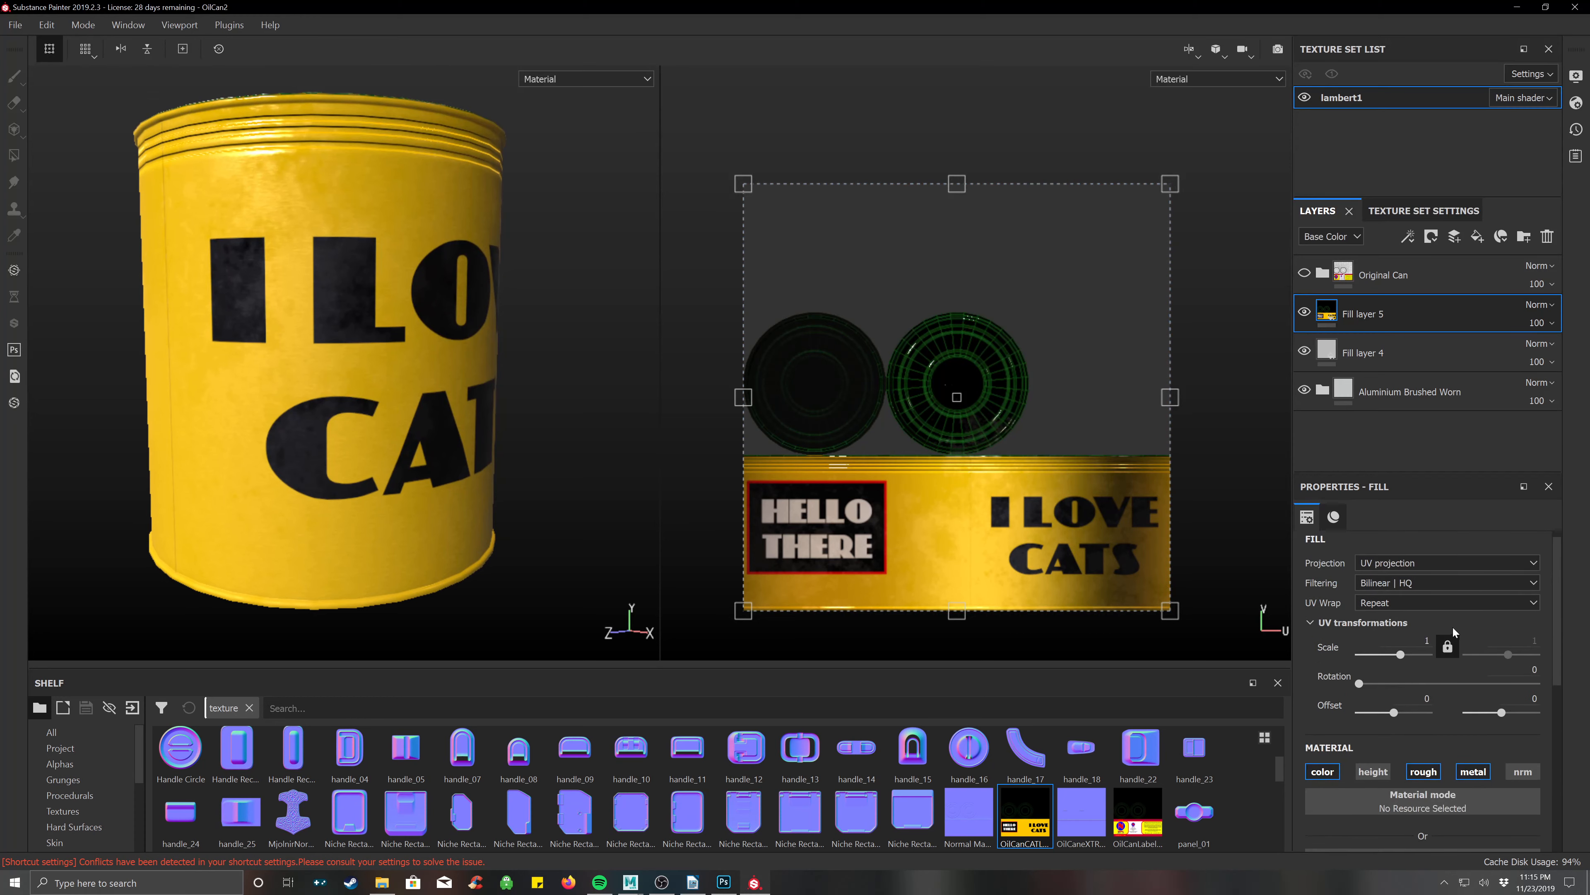
right_click(1338, 315)
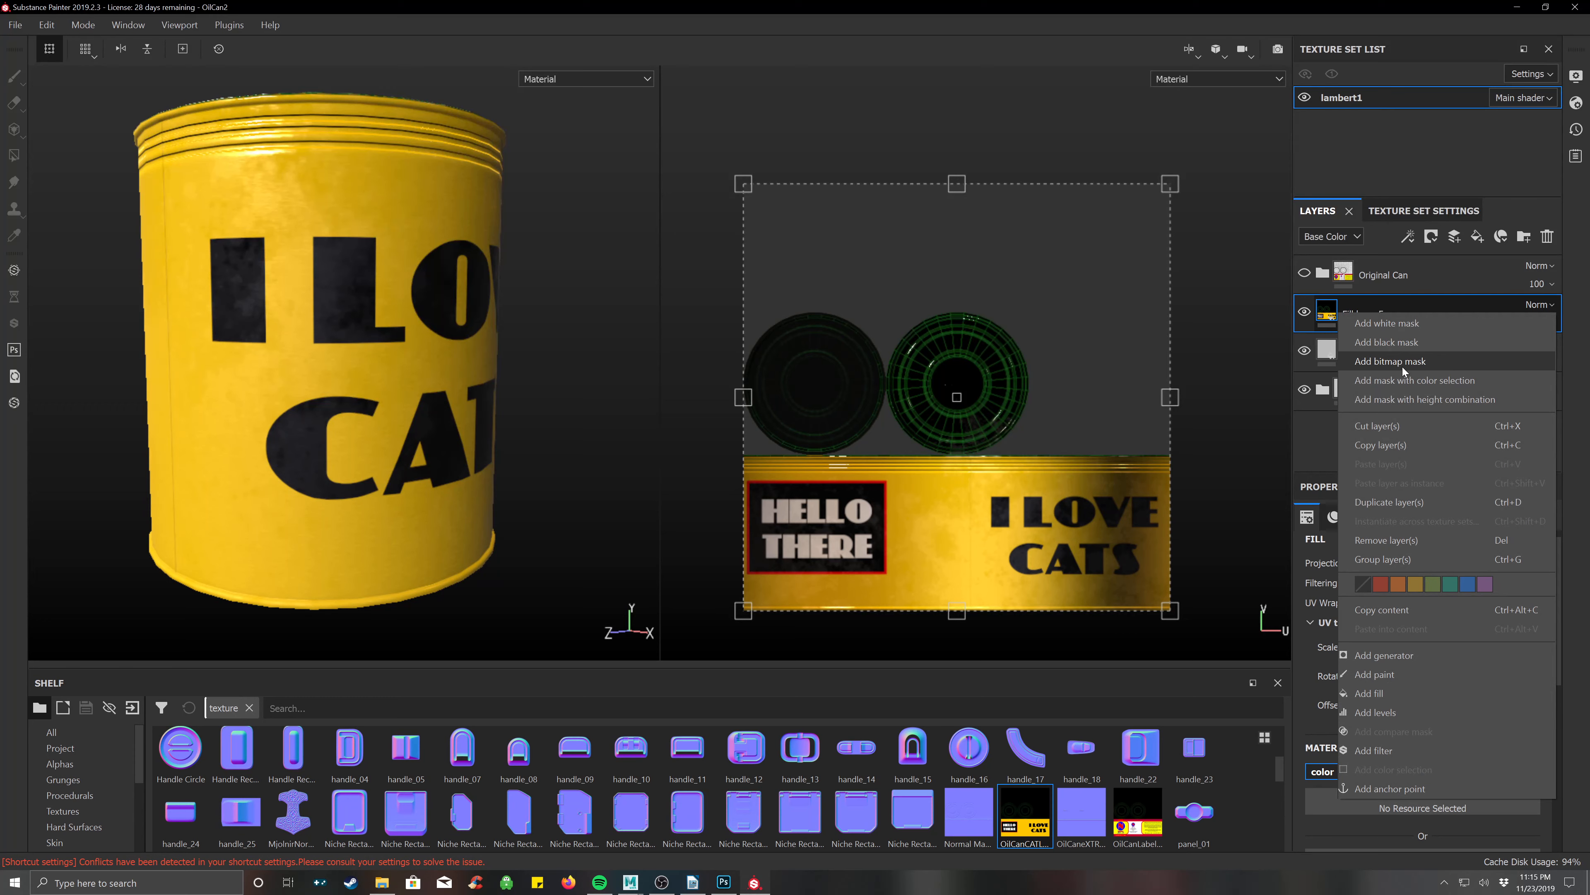
left_click(1399, 342)
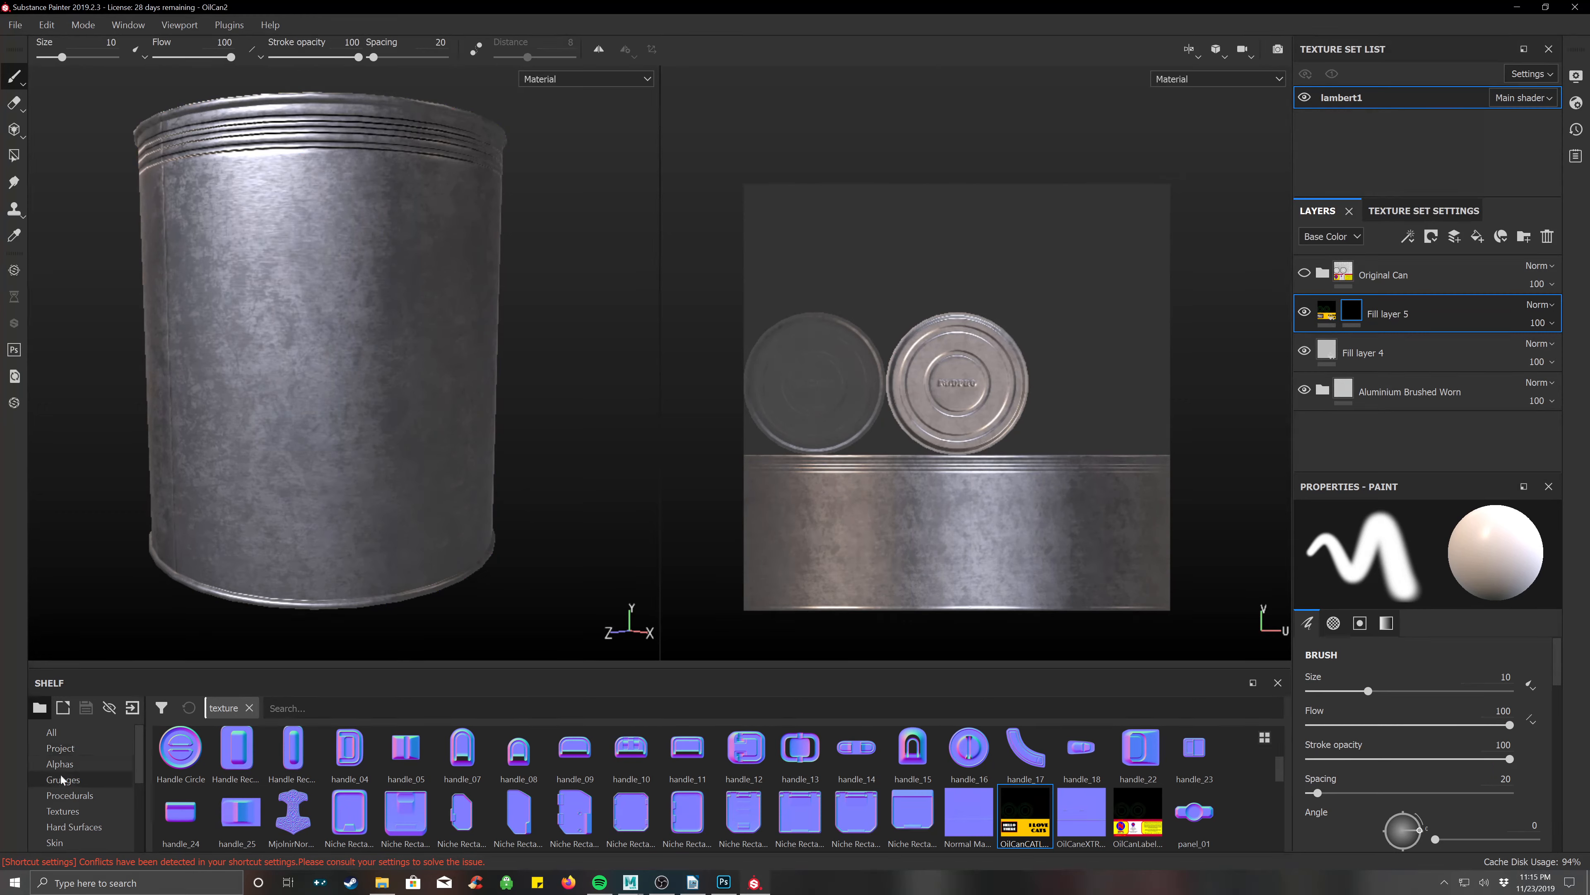
left_click(14, 155)
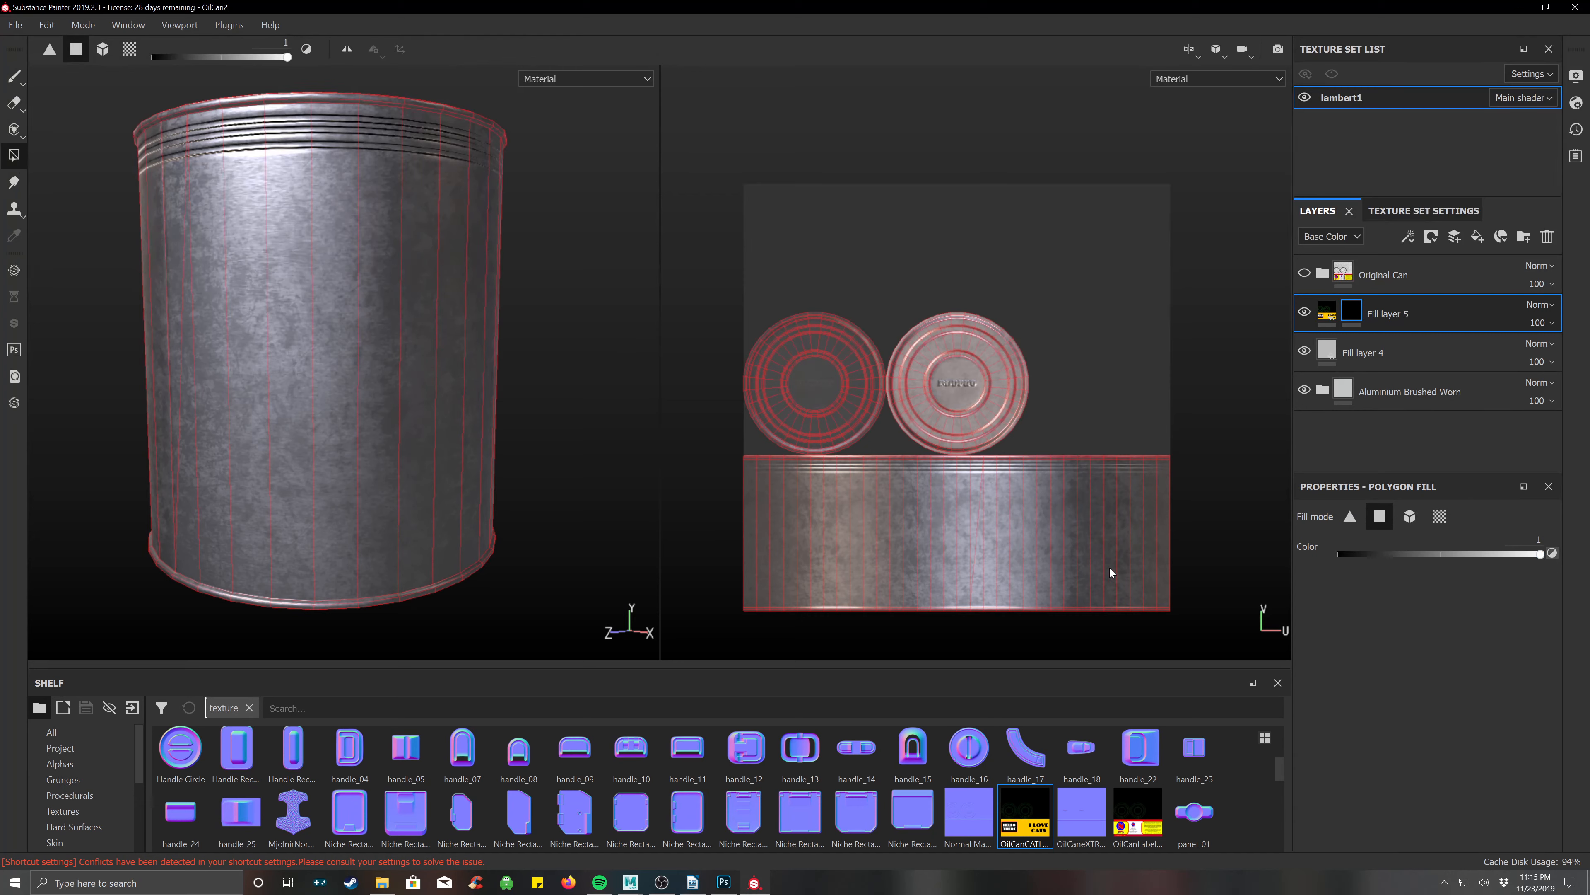
left_click_drag(1197, 538, 703, 528)
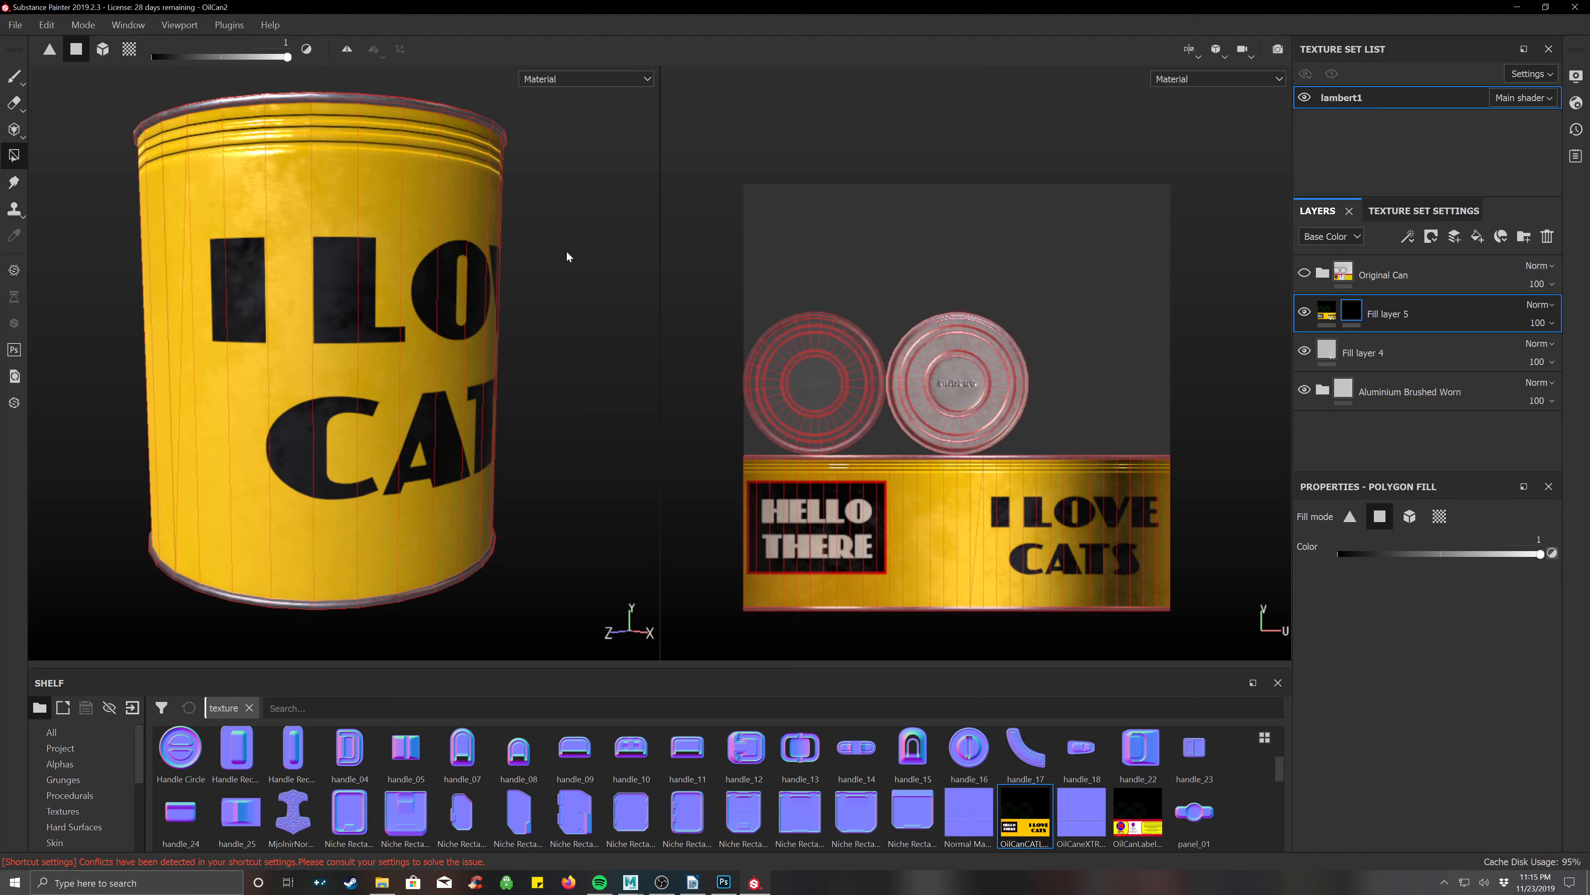
left_click_drag(568, 257, 536, 331, "alt")
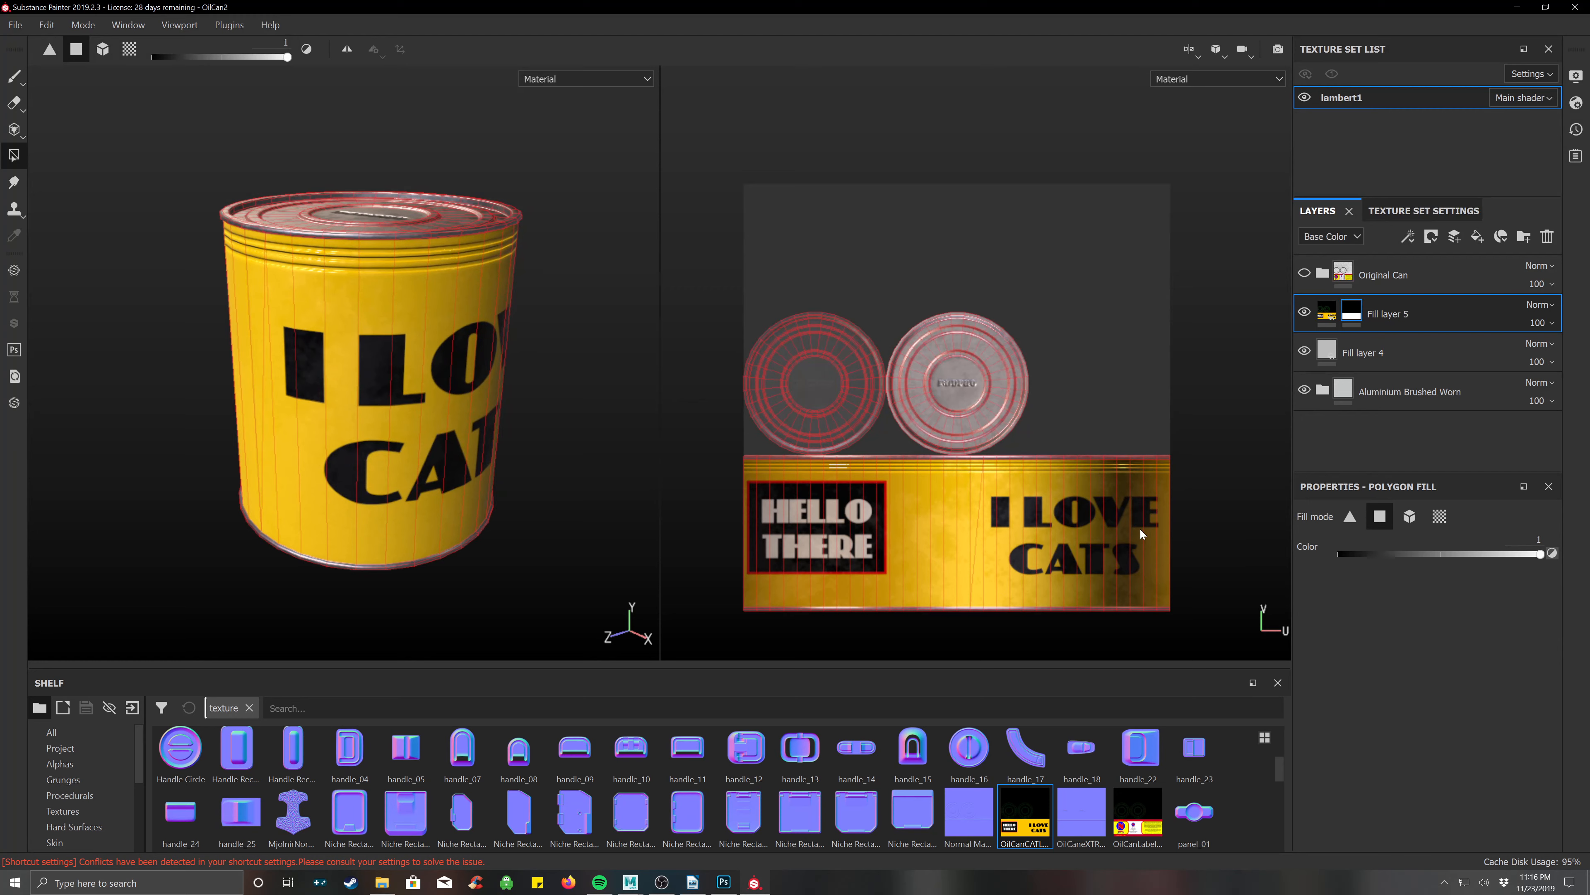
Set the polygon fill color to 0 and mask out the vertical strip between the HELLO THERE and I LOVE CATS labels.
scroll(1141, 534, "up", 5)
middle_click_drag(1141, 533, 1139, 479)
scroll(948, 484, "down", 2)
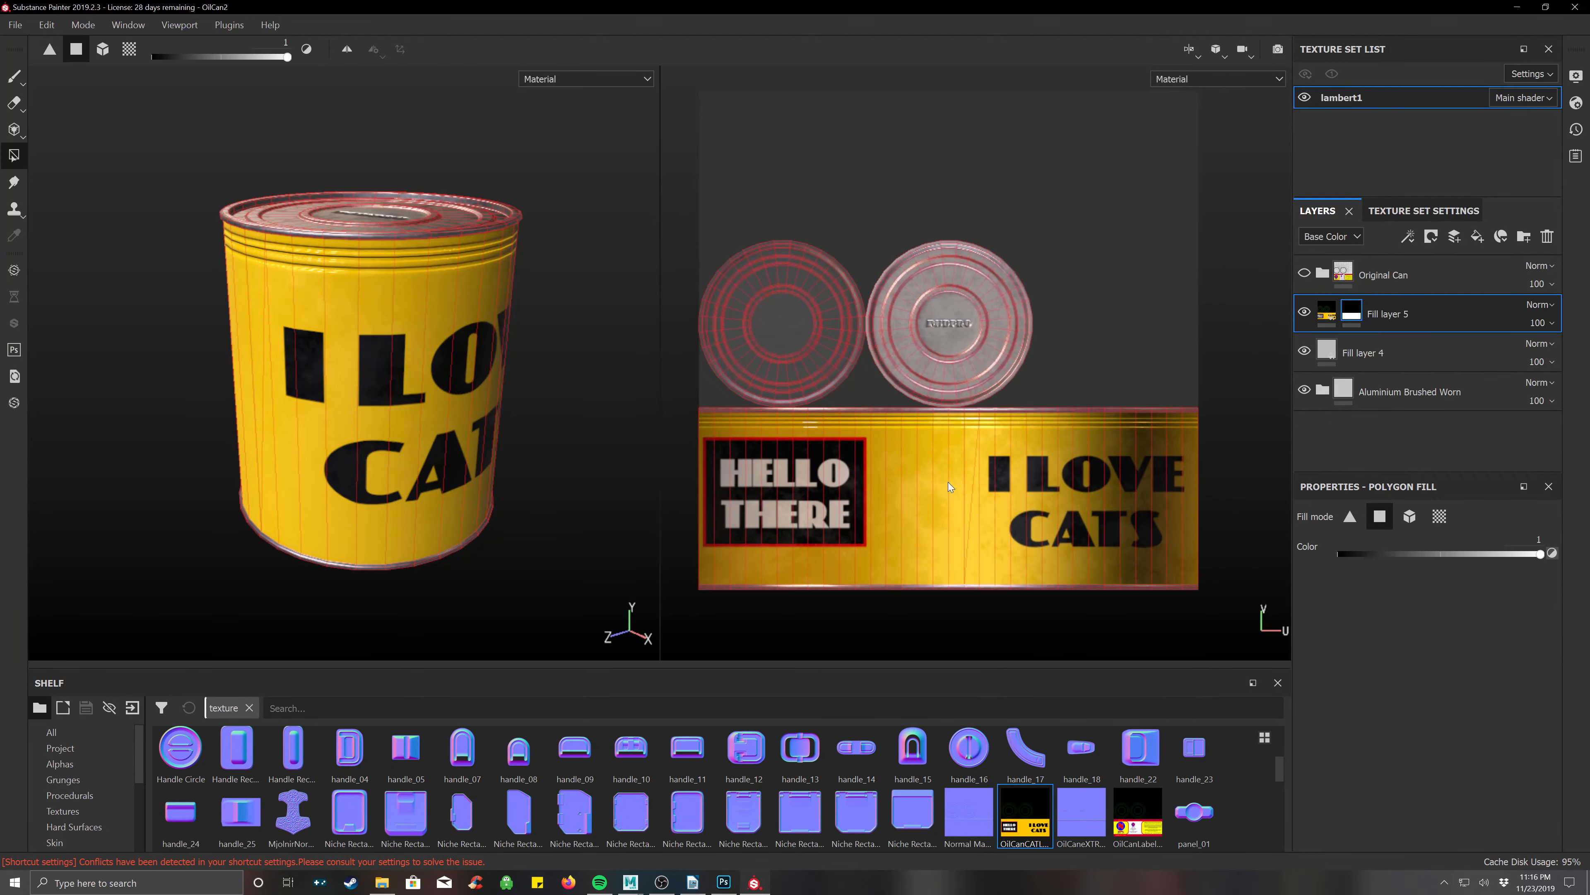
scroll(971, 466, "up", 4)
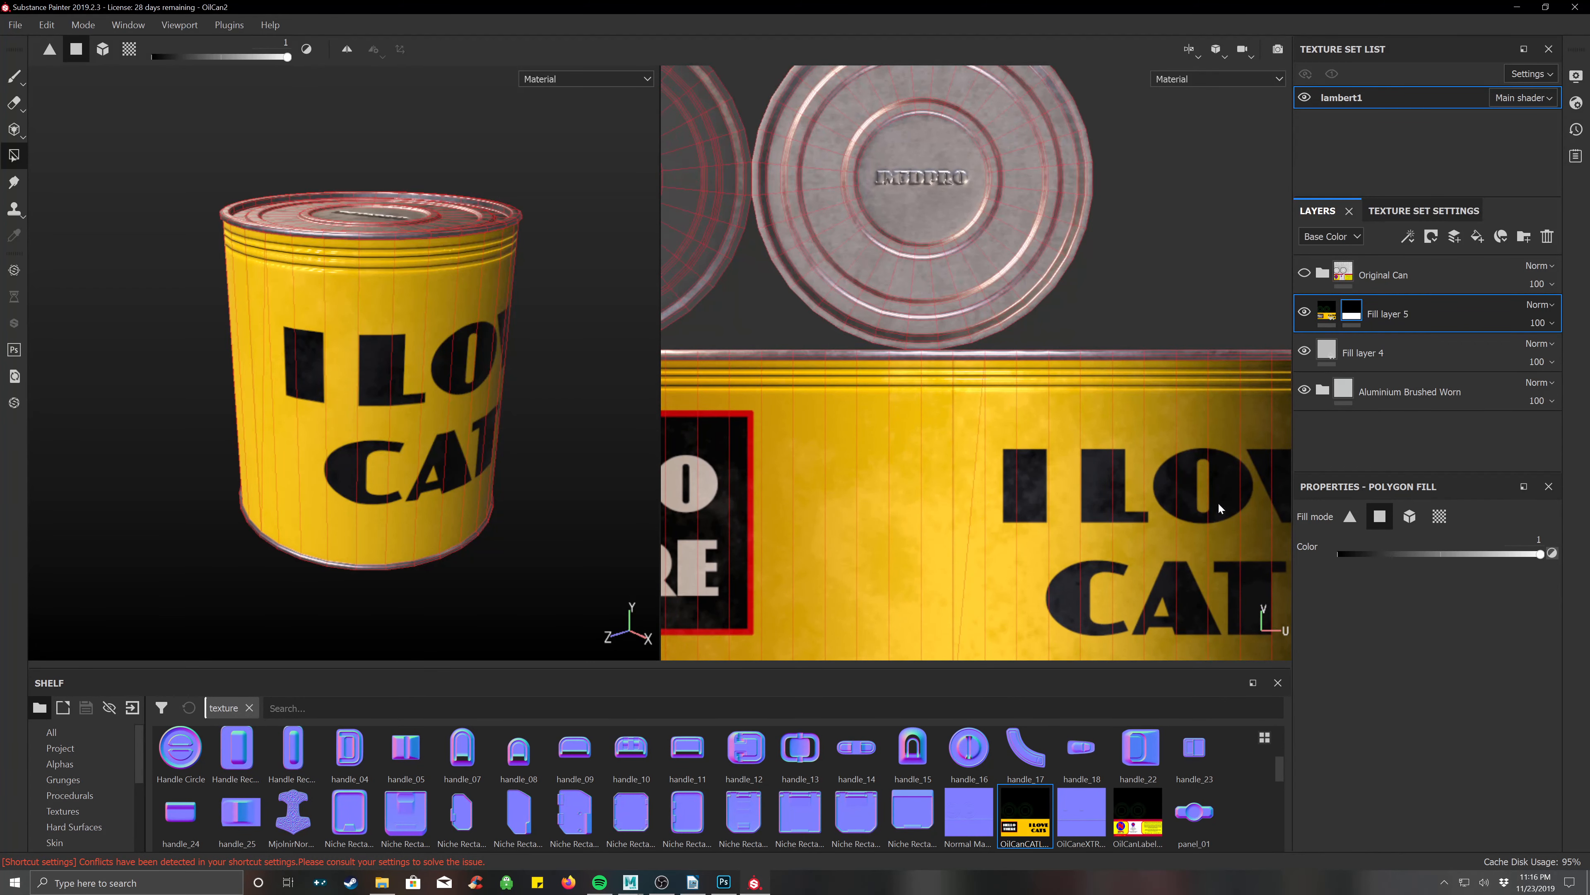
left_click(1343, 554)
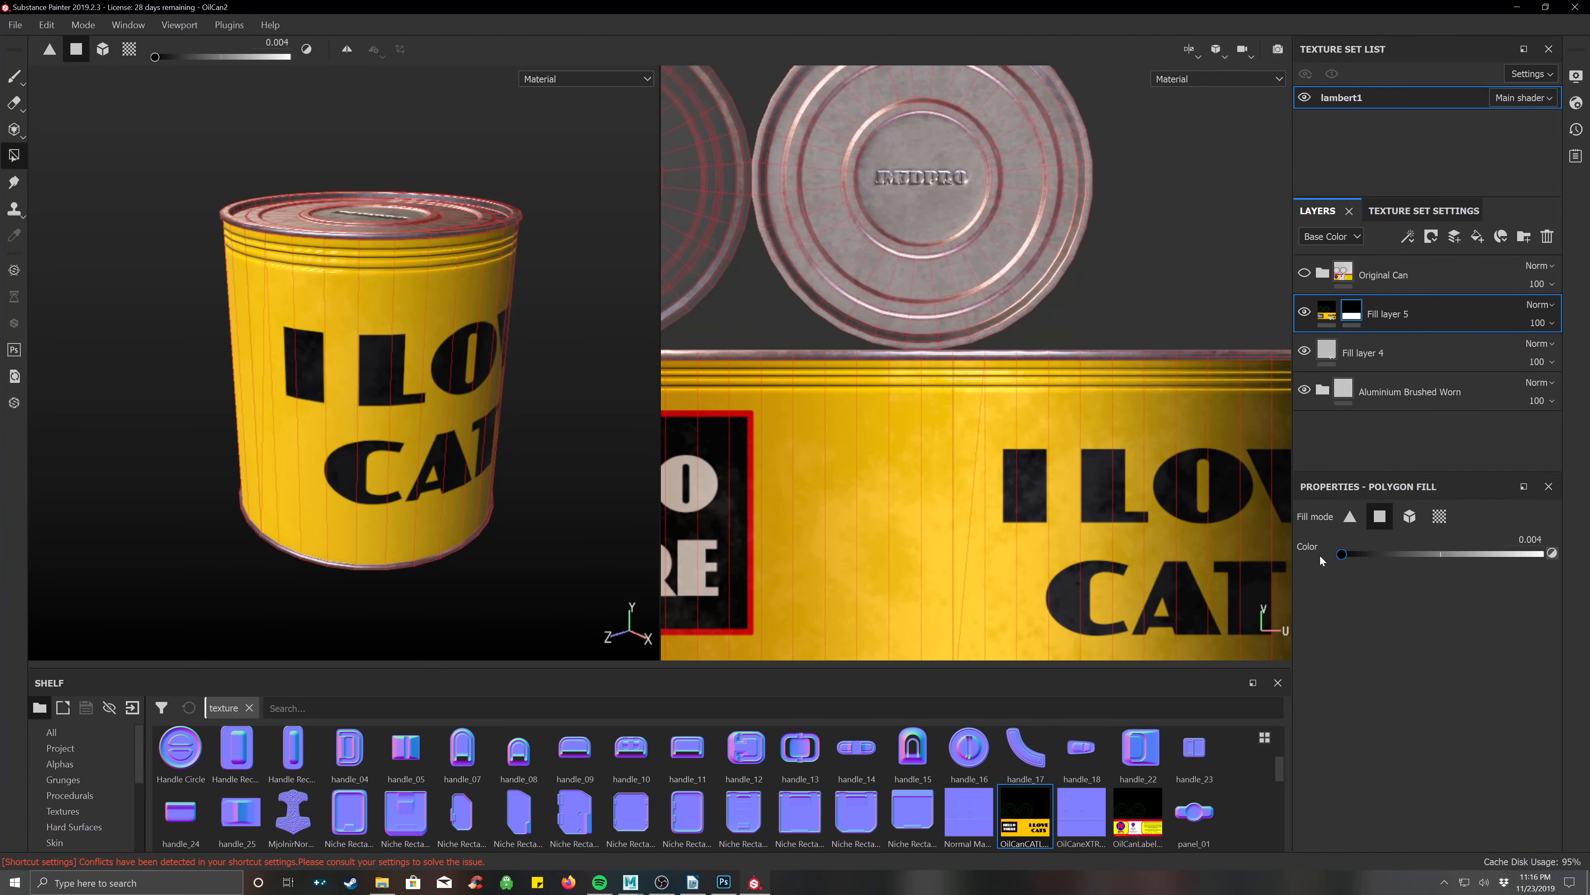
left_click(970, 485)
left_click(943, 490)
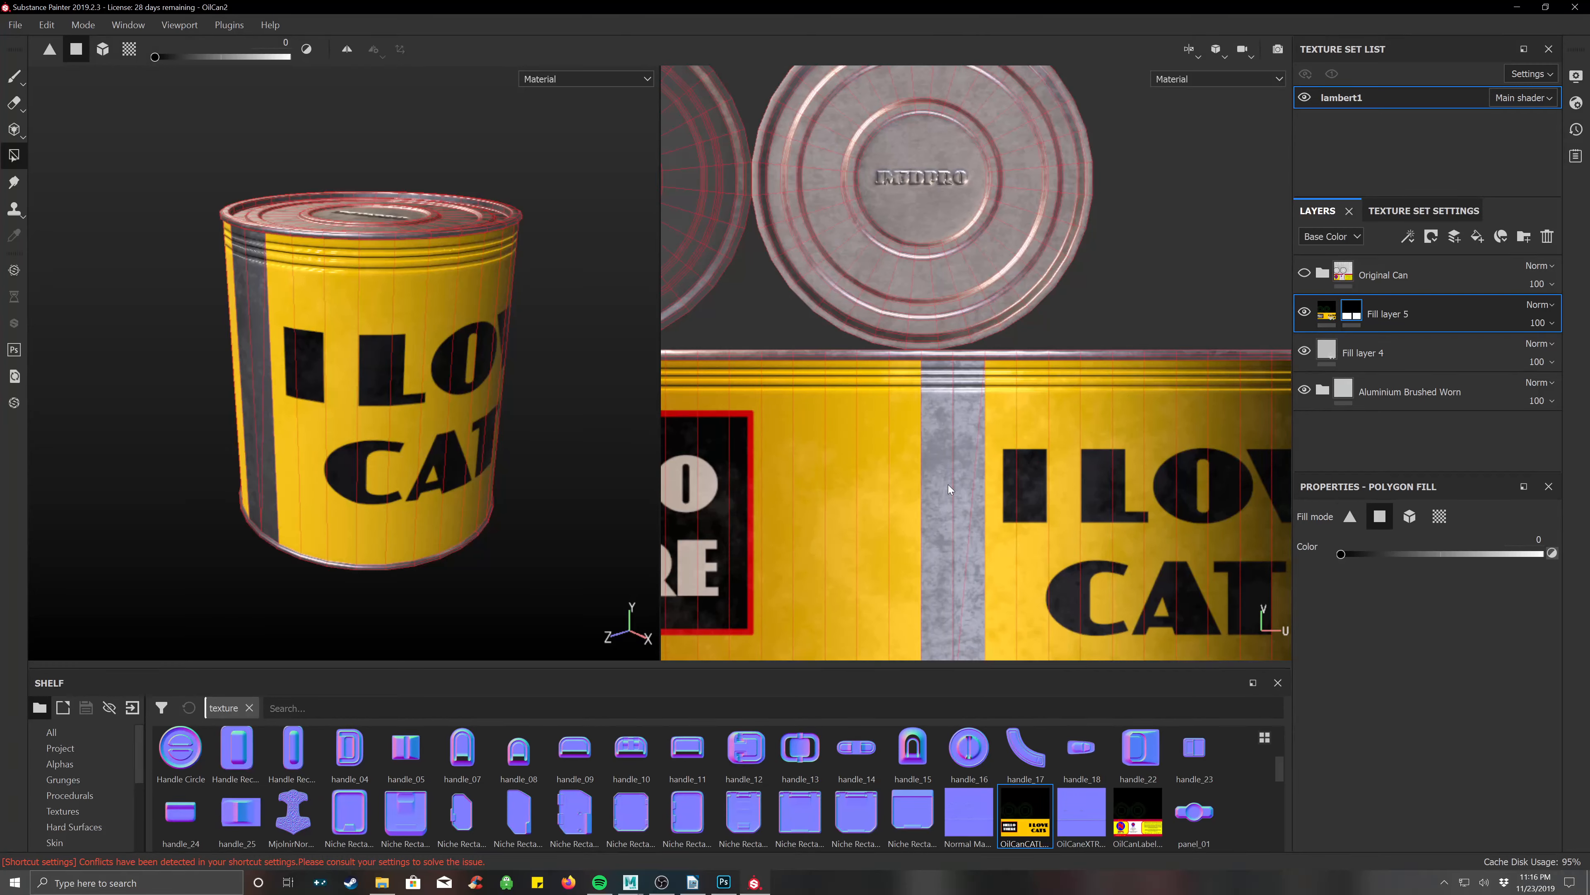
left_click_drag(489, 318, 410, 314, "alt")
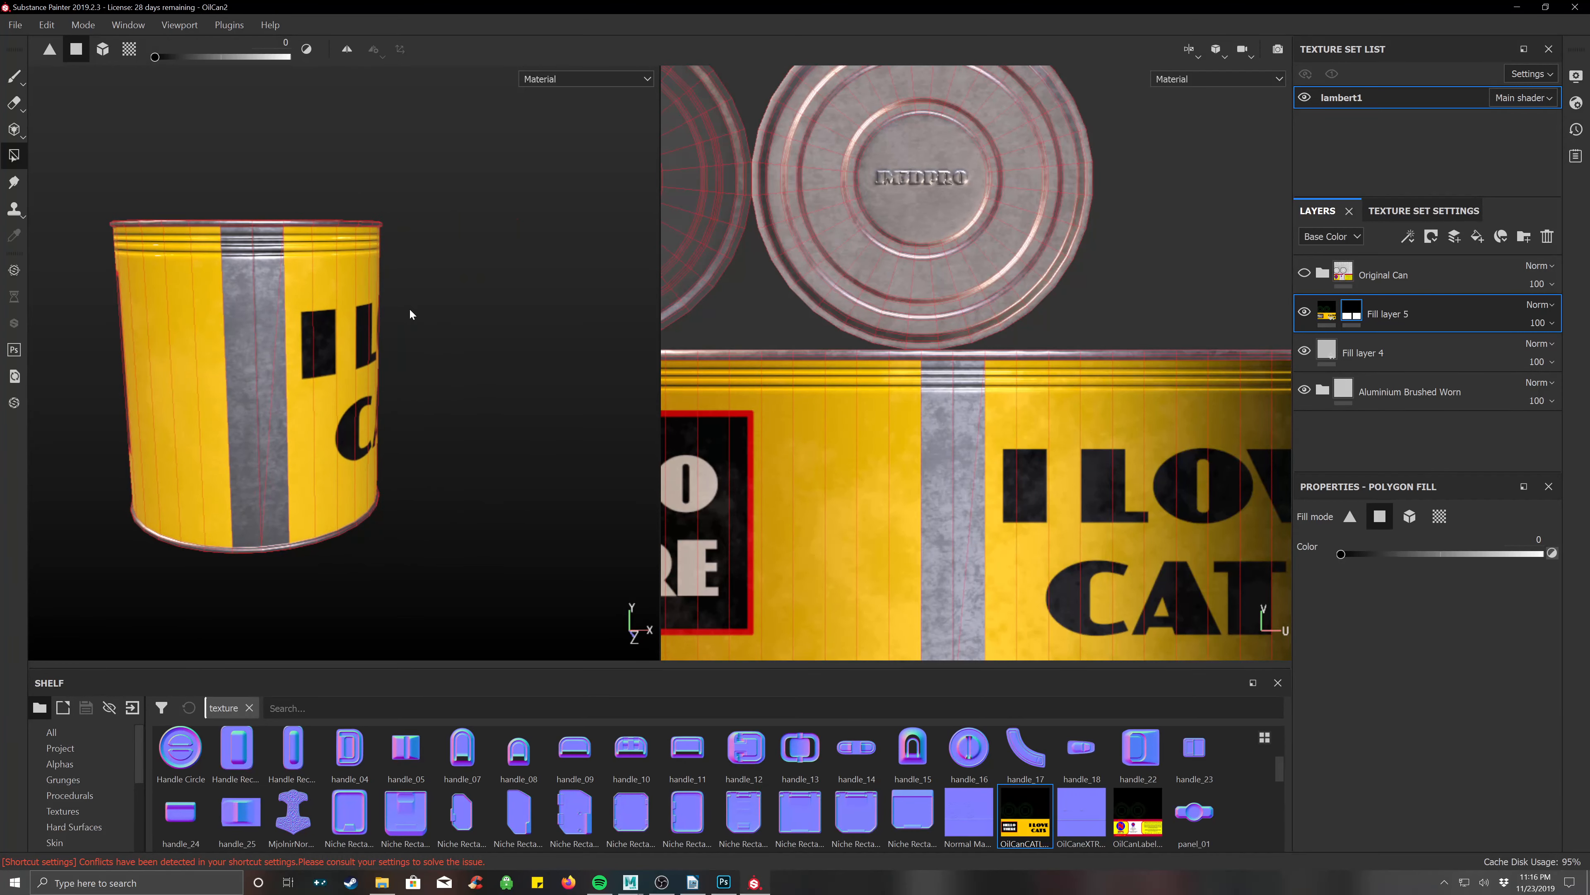
Add a paint layer above Fill layer 5 and set the brush's base color to black.
left_click(13, 75)
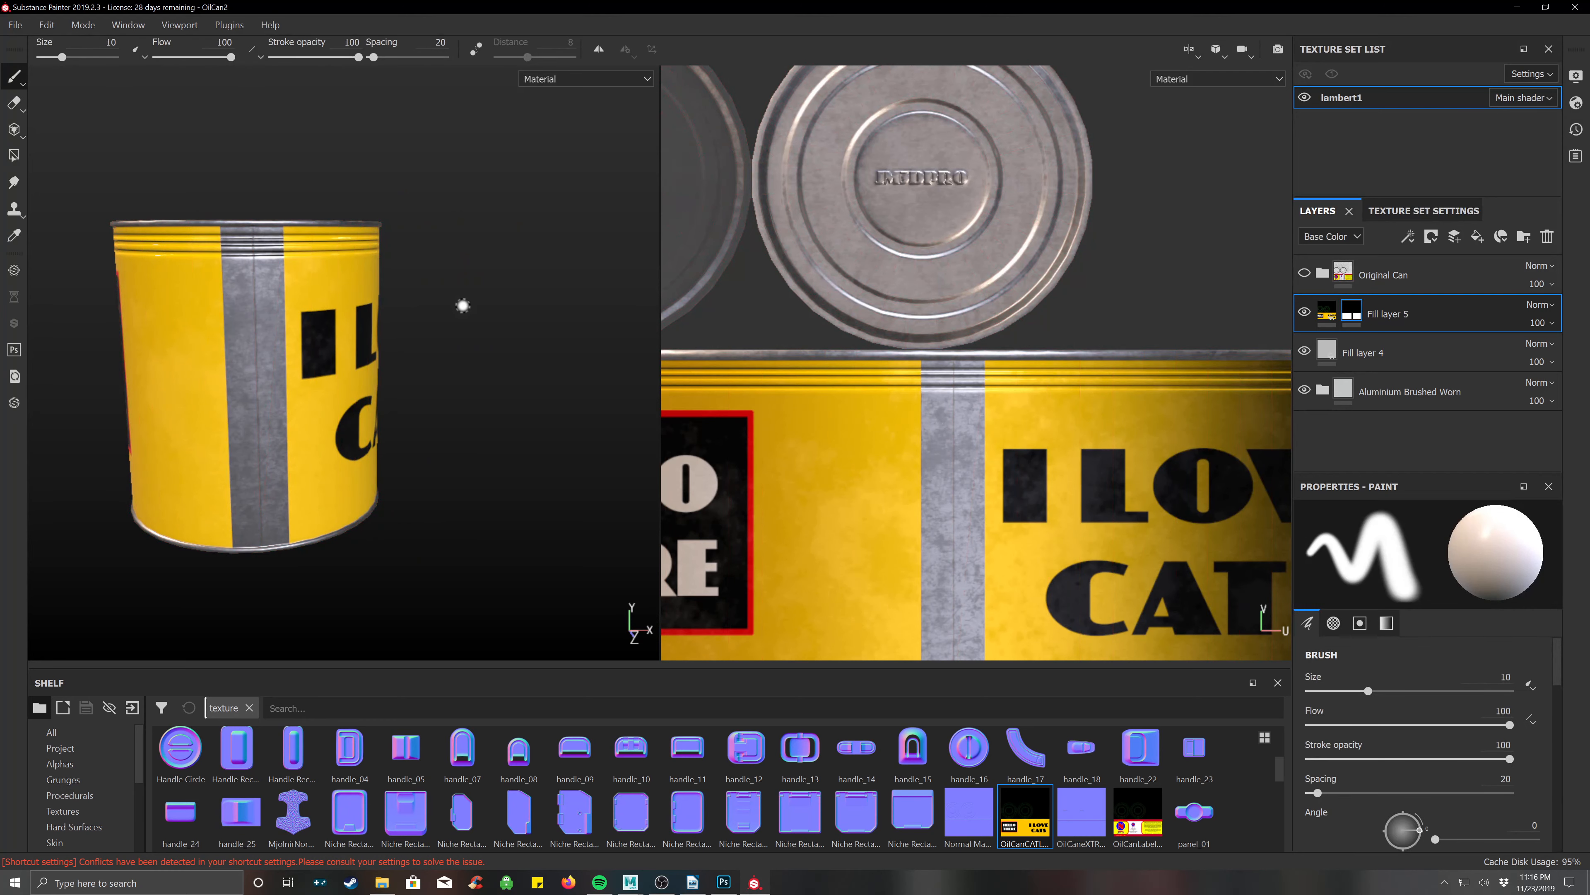
left_click_drag(433, 498, 317, 375, "alt")
left_click_drag(383, 326, 533, 362, "alt")
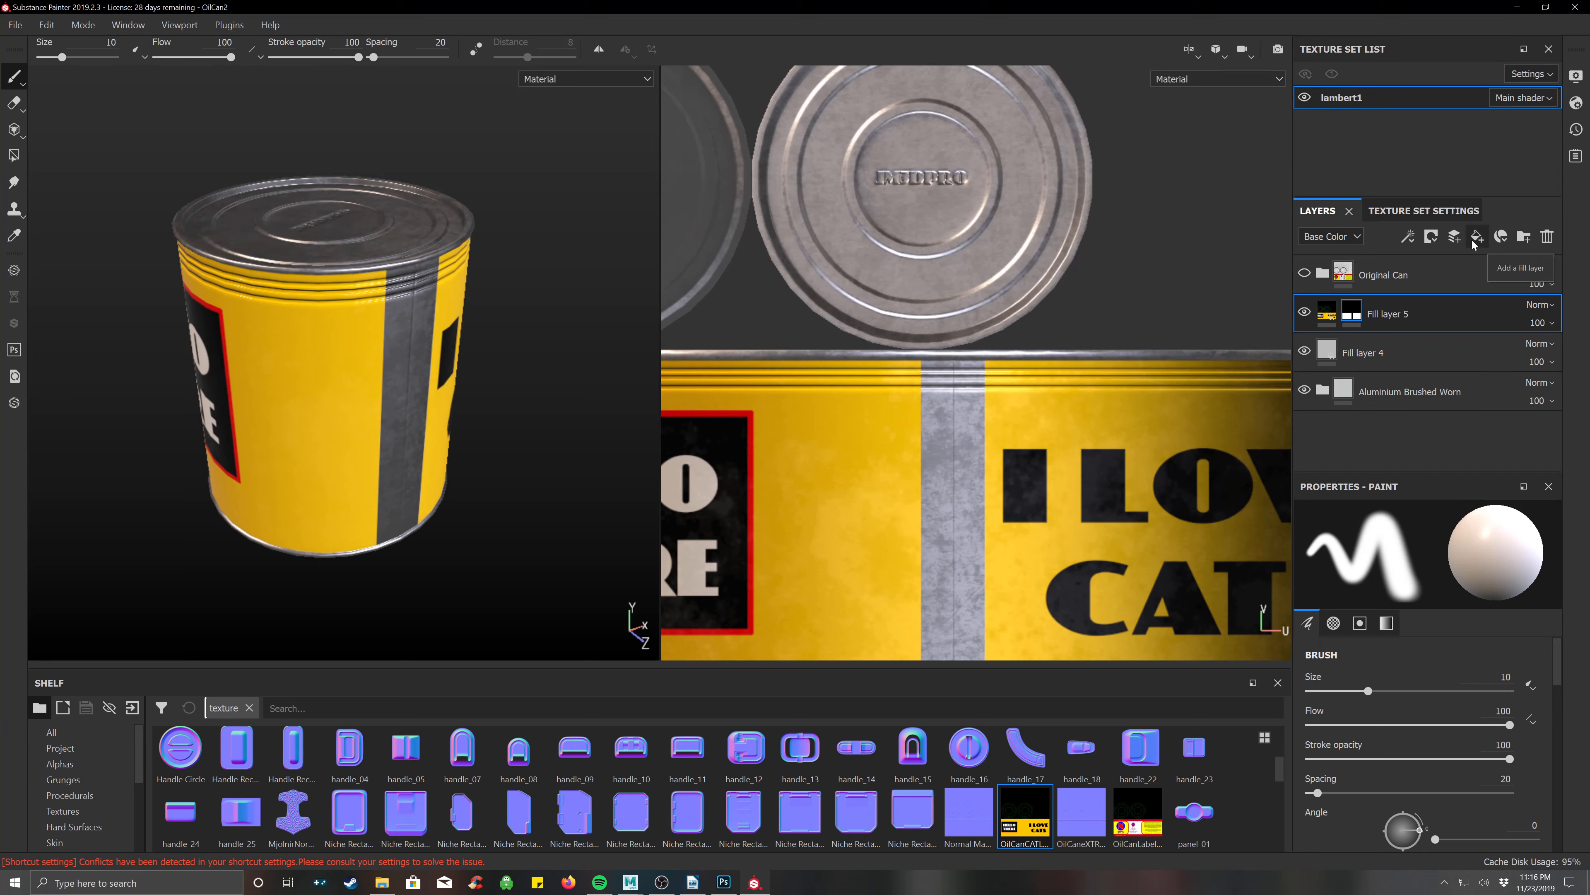
left_click(1453, 236)
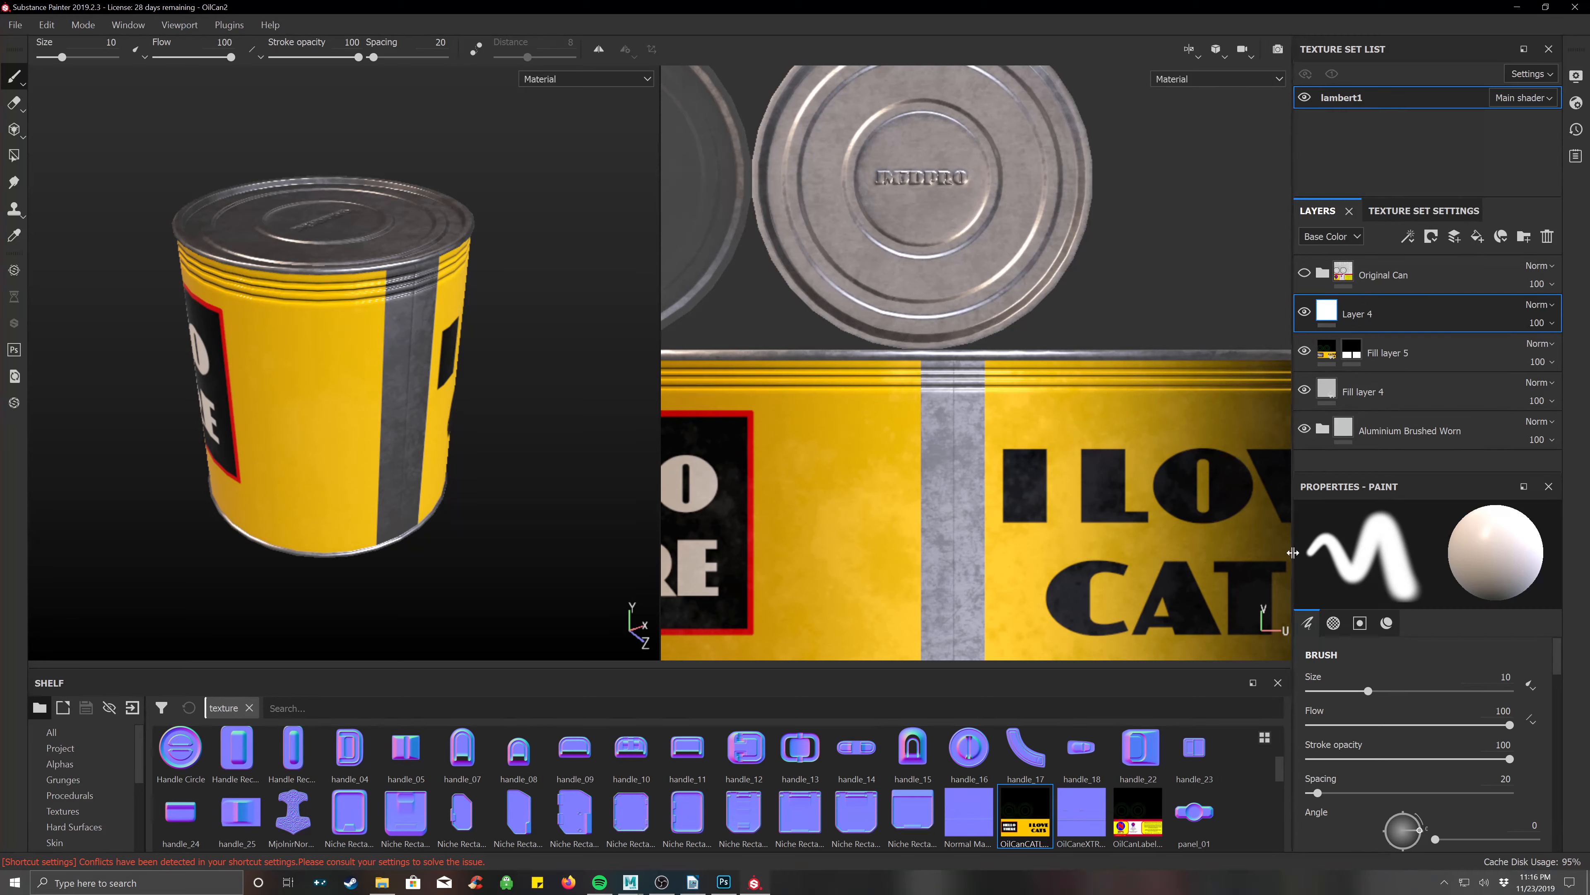
middle_click_drag(1001, 430, 977, 306)
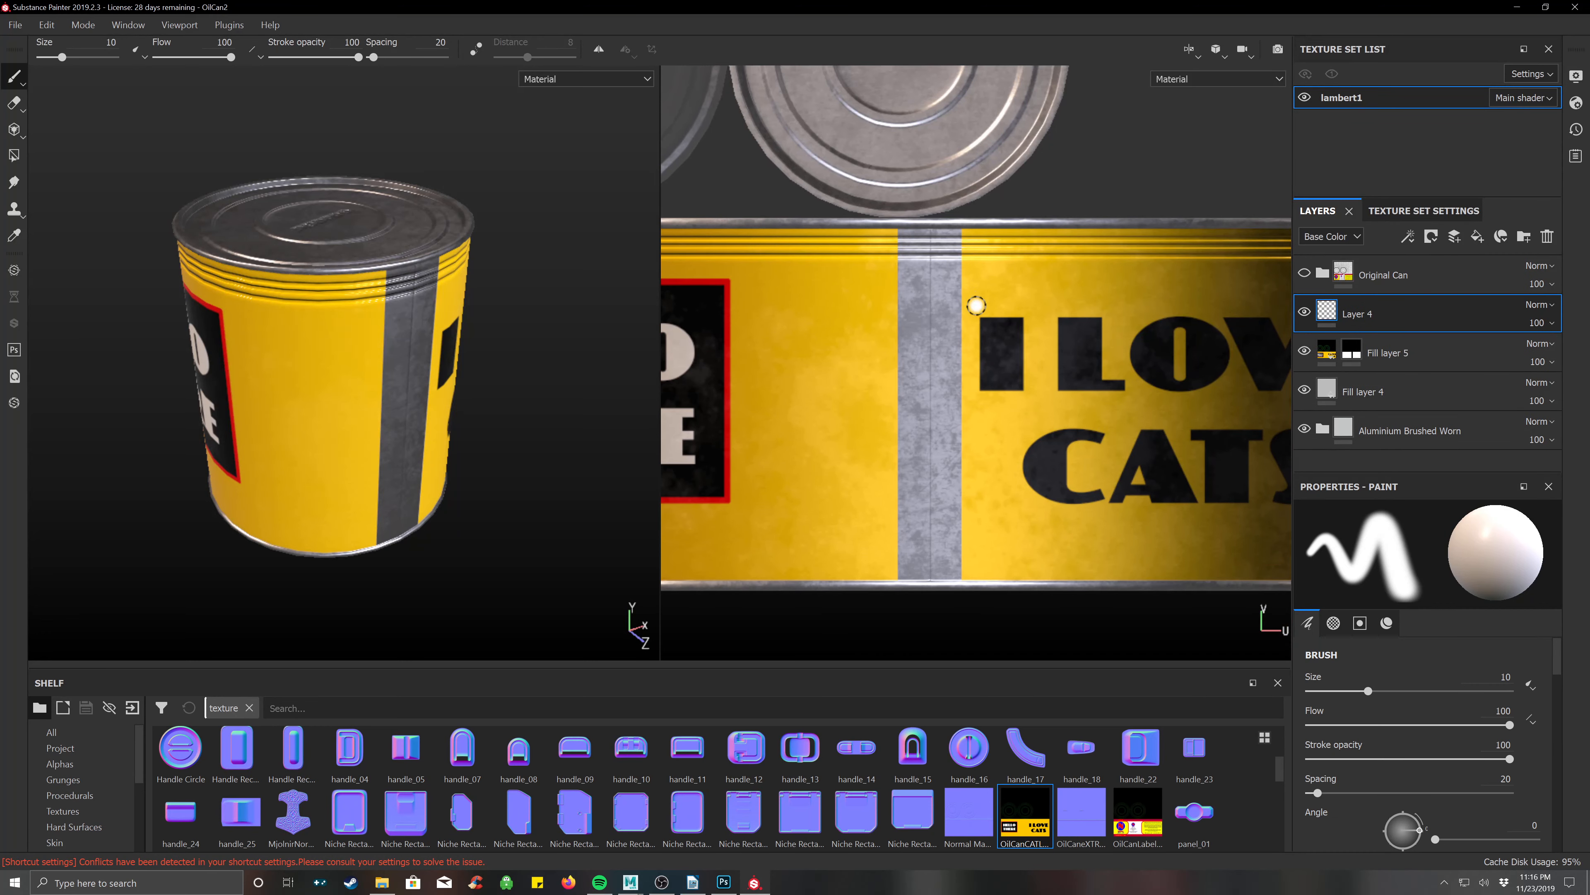
scroll(1401, 756, "down", 10)
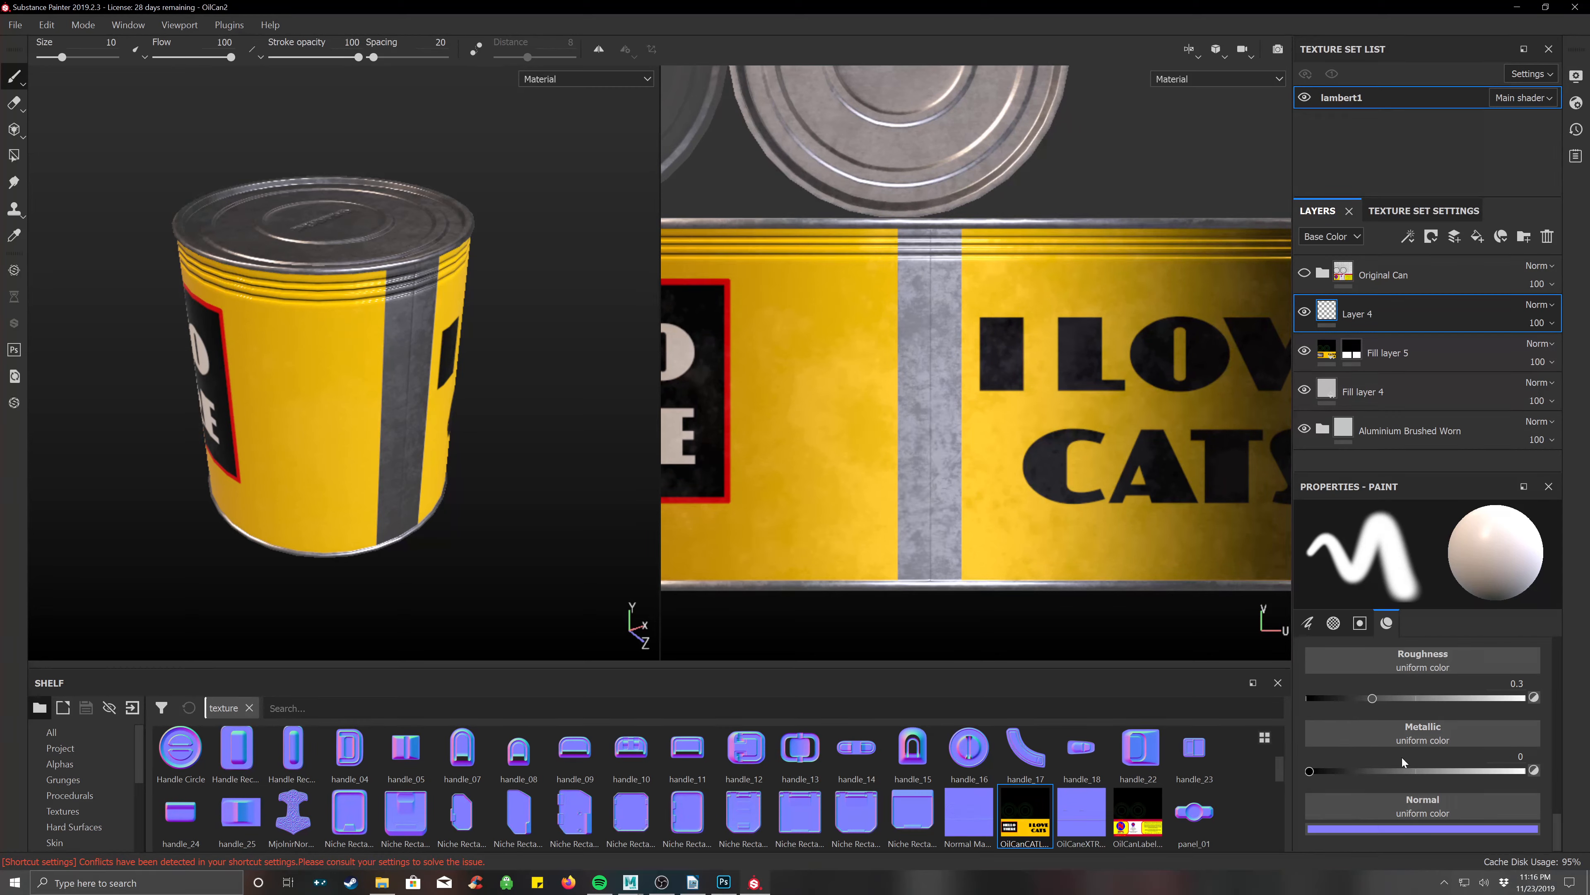
scroll(1414, 700, "up", 3)
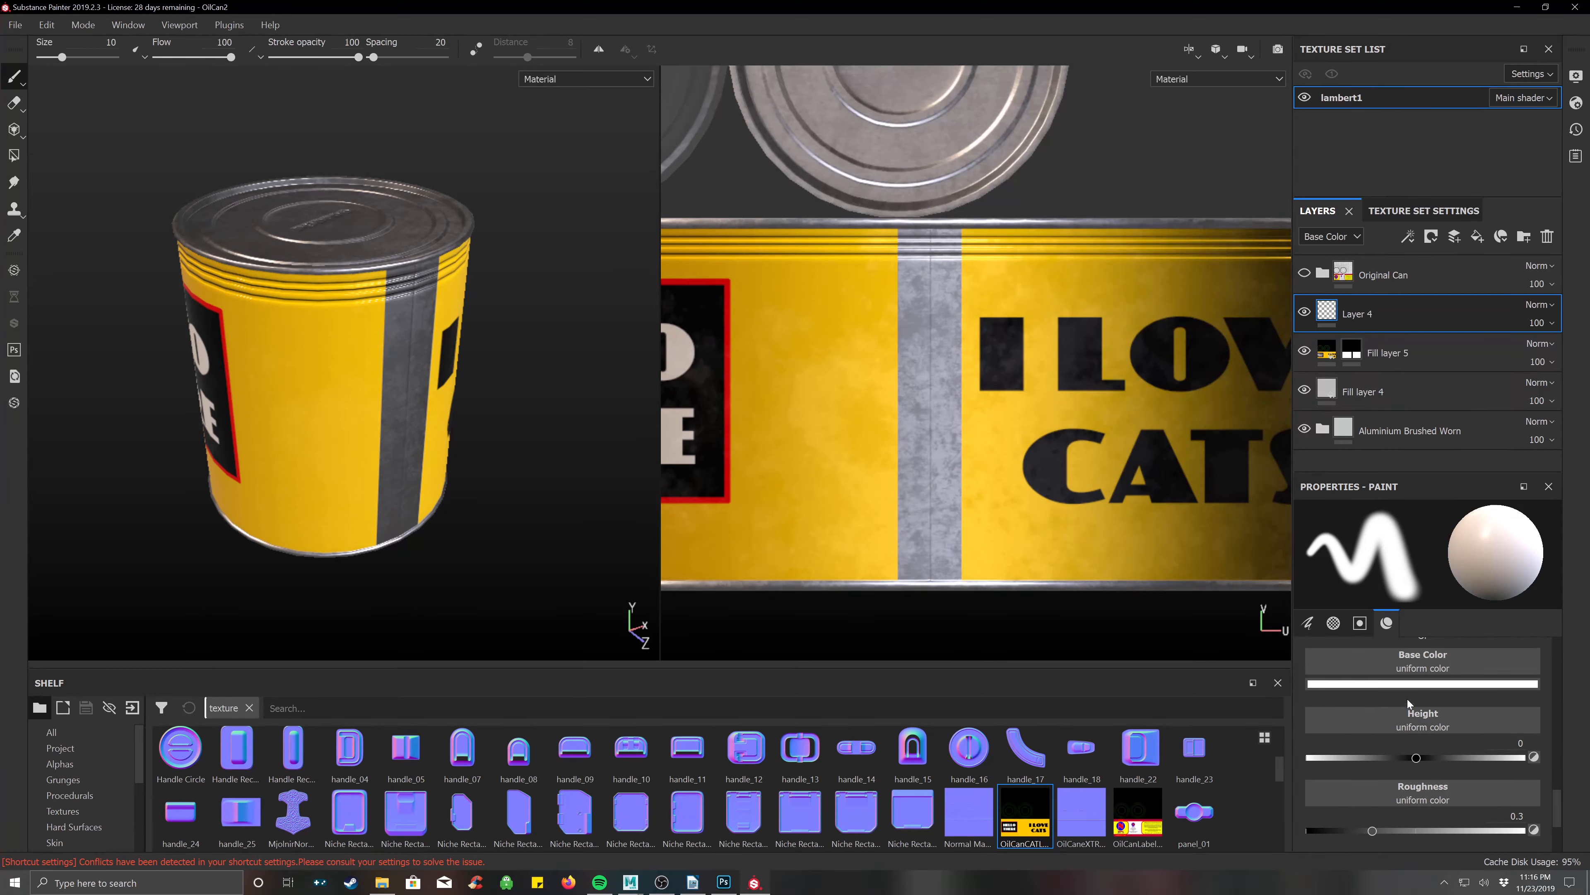
left_click(1402, 686)
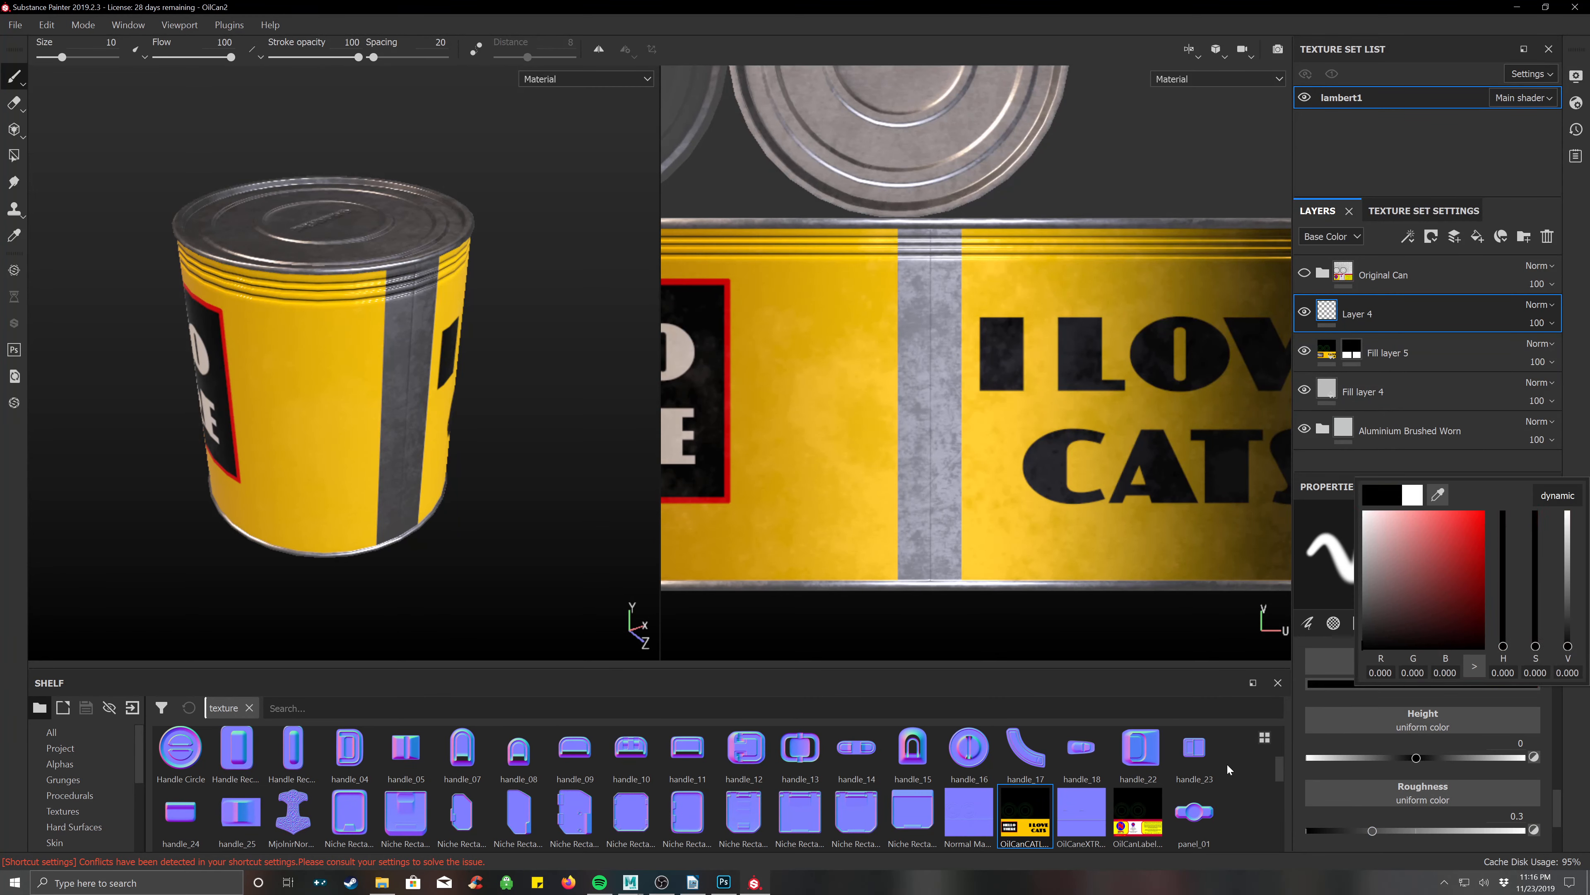
left_click(1351, 718)
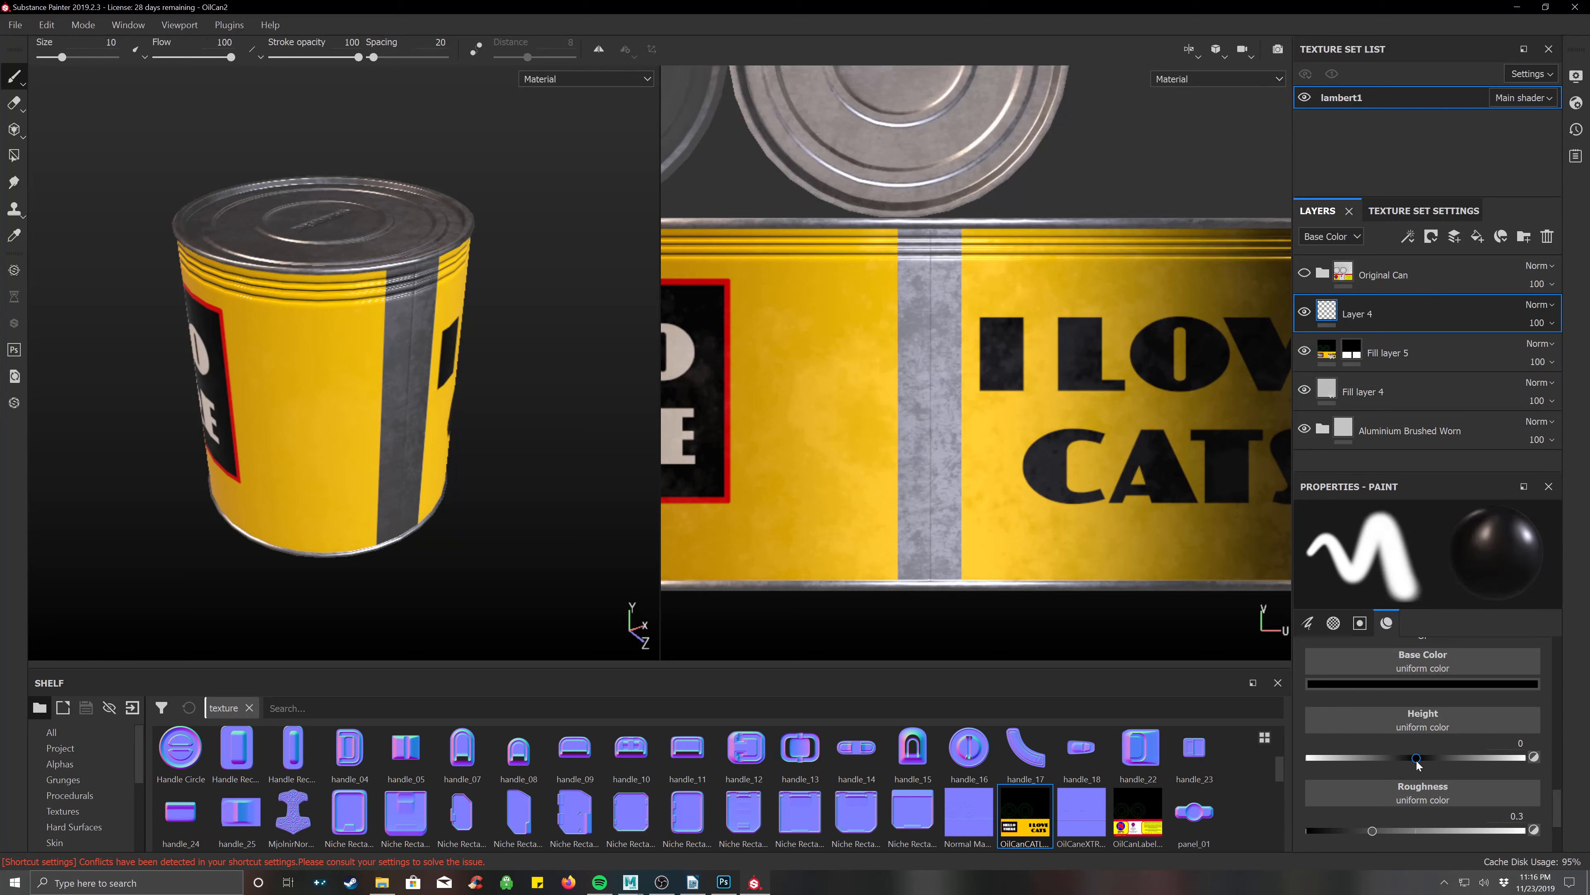
Set the brush's roughness to 0.2311 and remove its Shape alpha to get a hard square tip.
scroll(1414, 762, "down", 2)
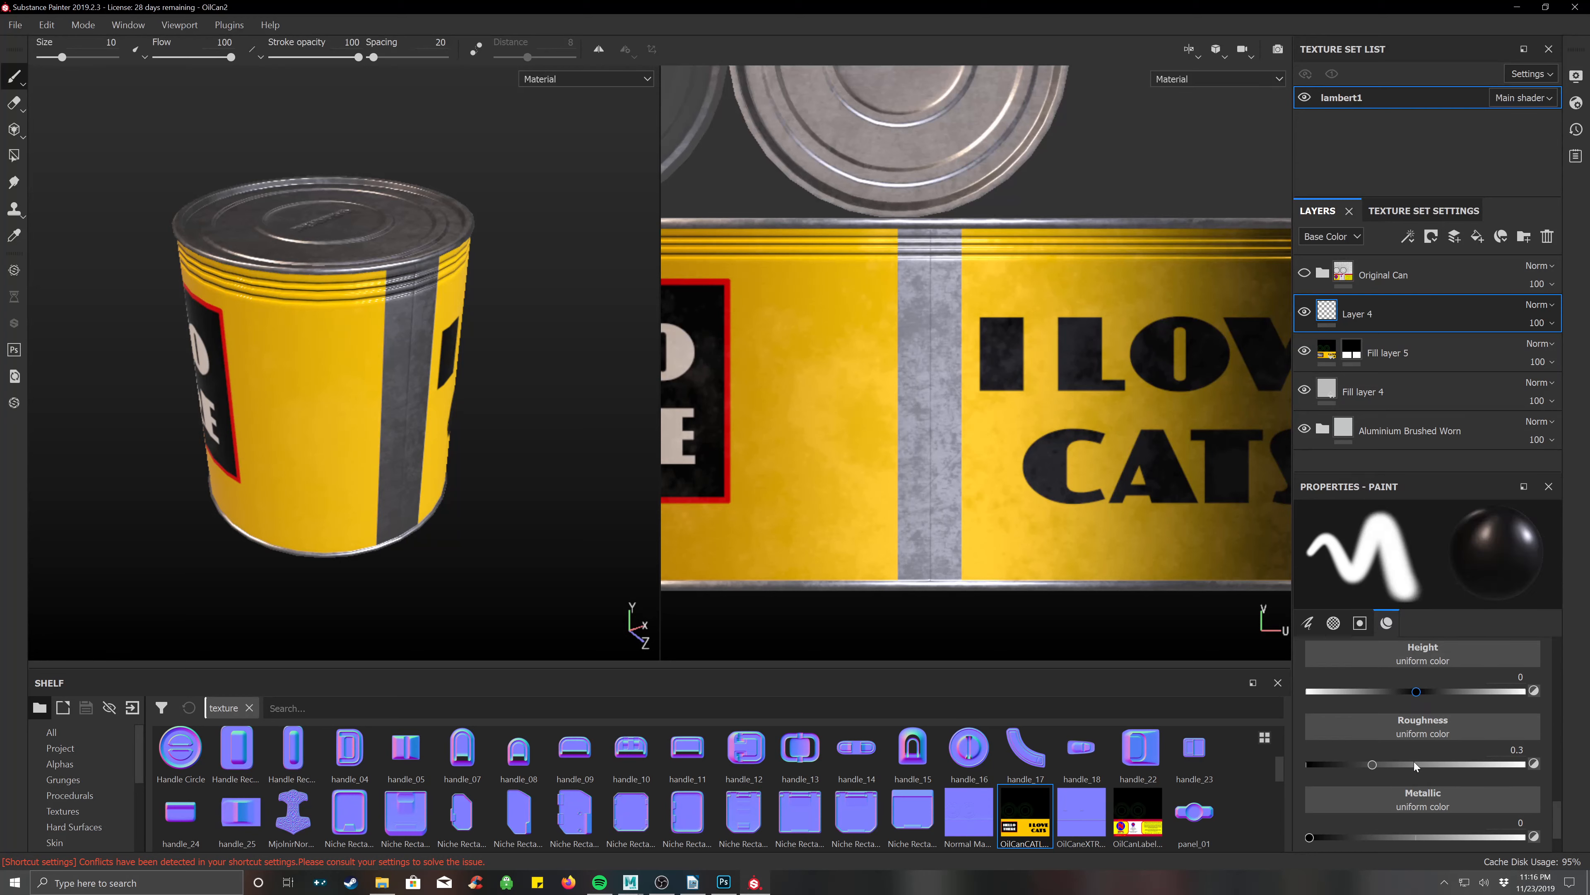
mouse_move(1371, 700)
left_mouse_down()
mouse_move(1489, 705)
mouse_move(1358, 703)
left_mouse_up()
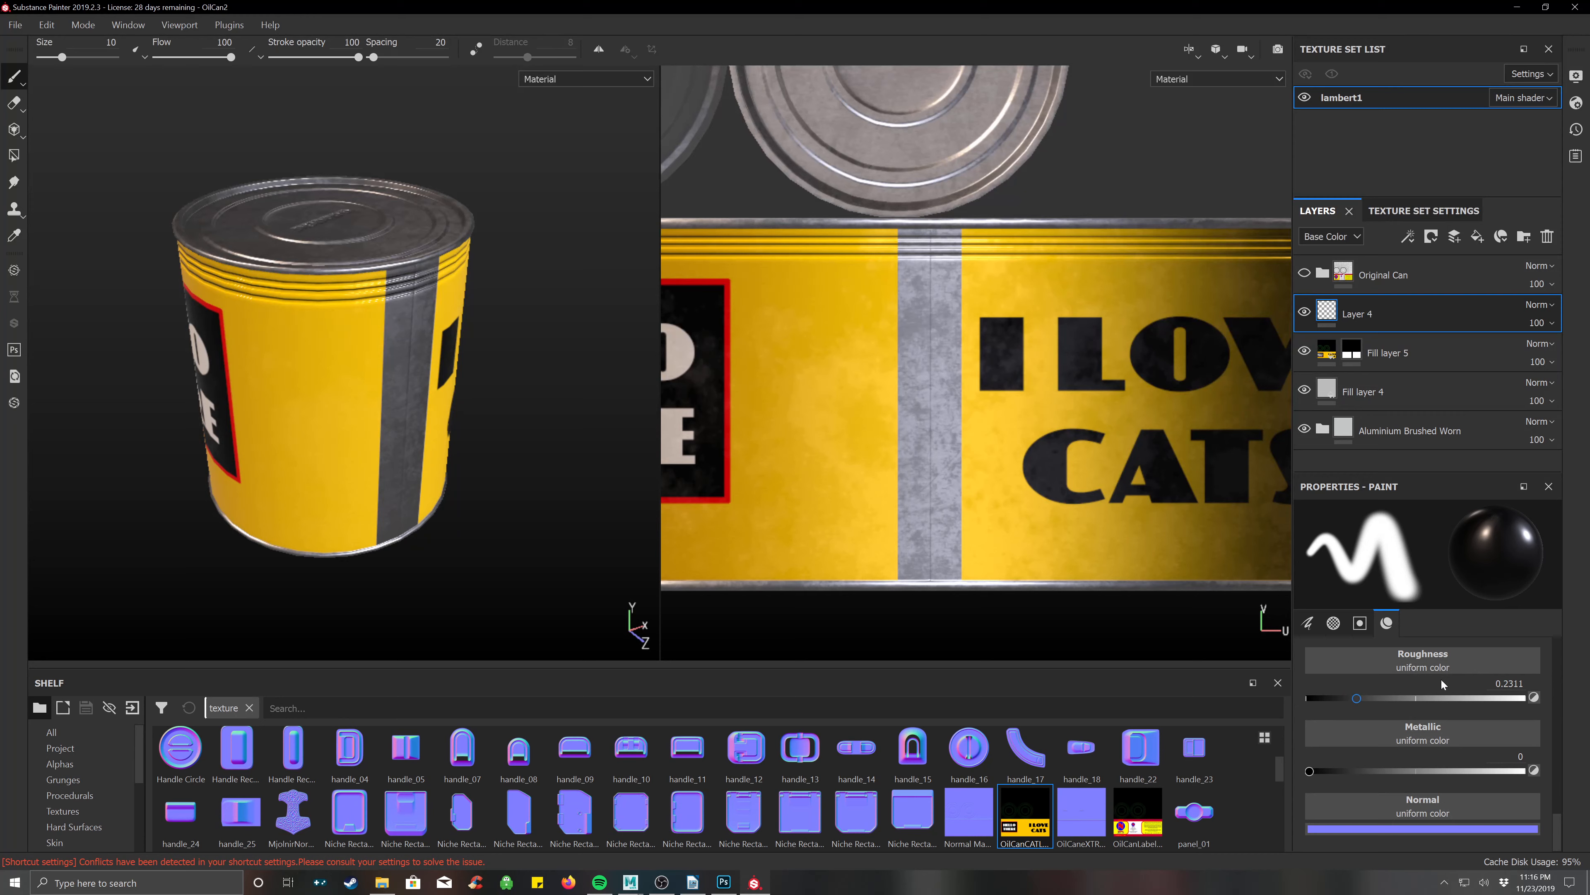
scroll(1446, 693, "up", 5)
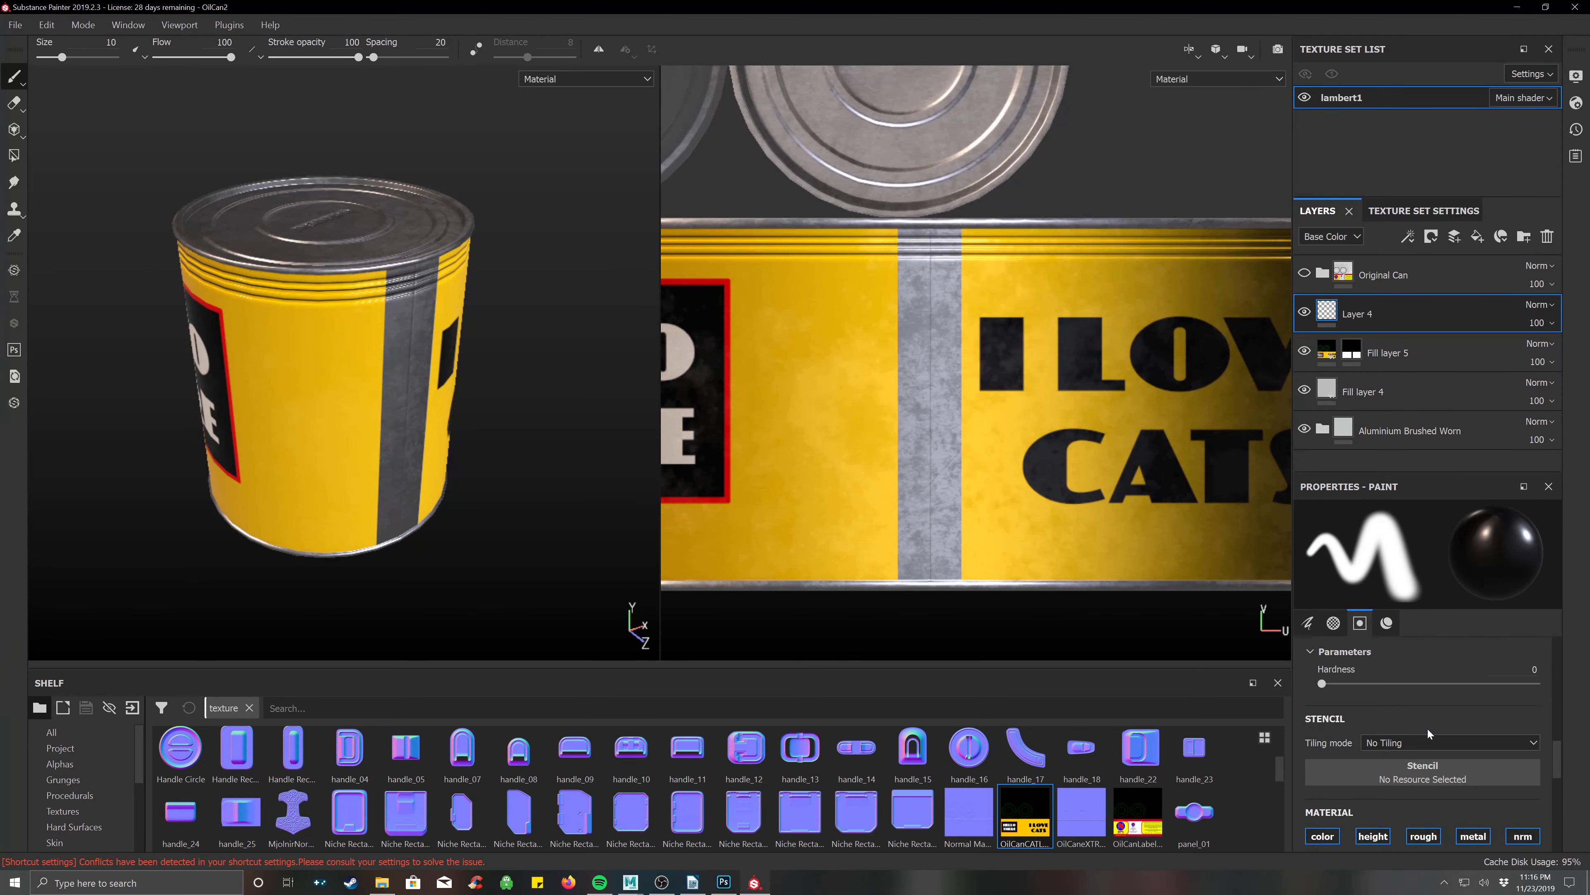
scroll(1427, 727, "up", 2)
left_click(1531, 658)
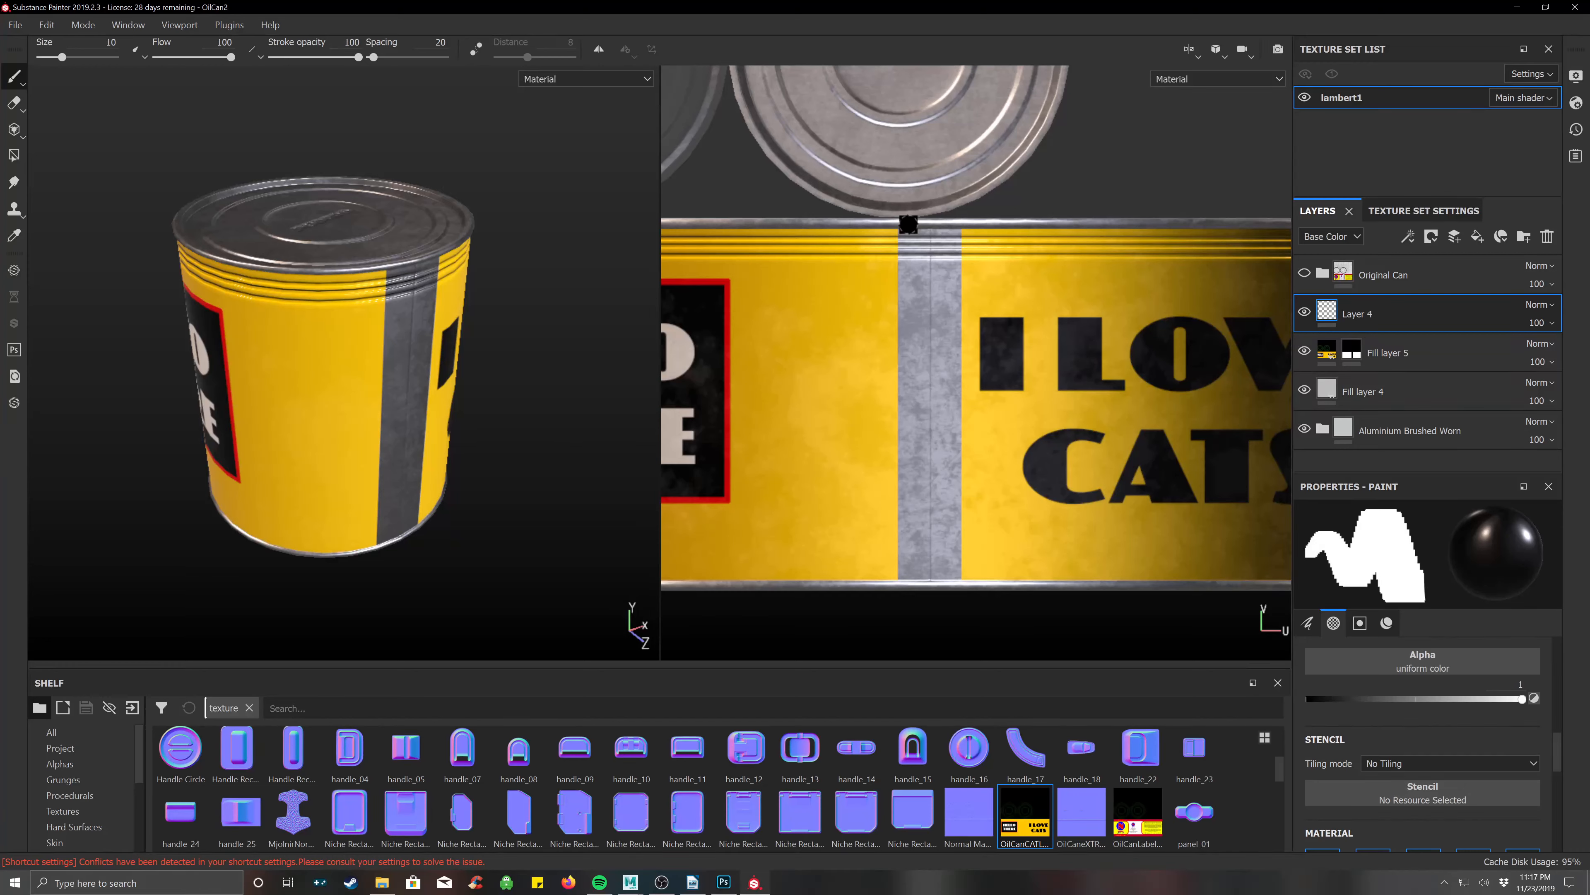
Reduce the brush size to 3.1 and paint straight vertical black lines along both edges of the bare metal strip.
right_click_drag(909, 224, 897, 232, "ctrl")
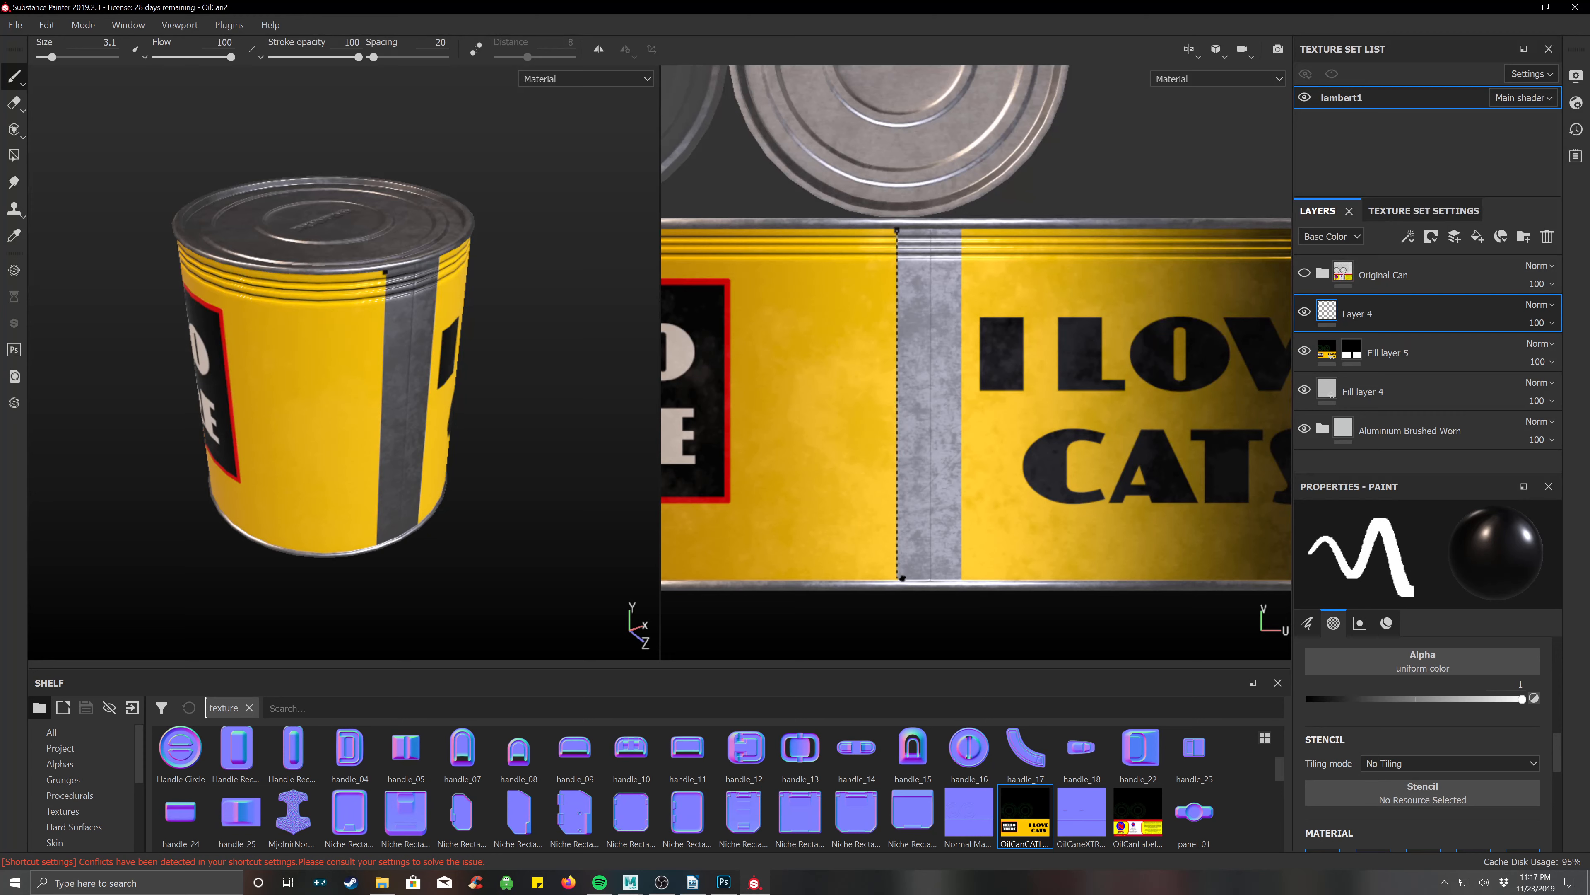
left_click(901, 579, "shift")
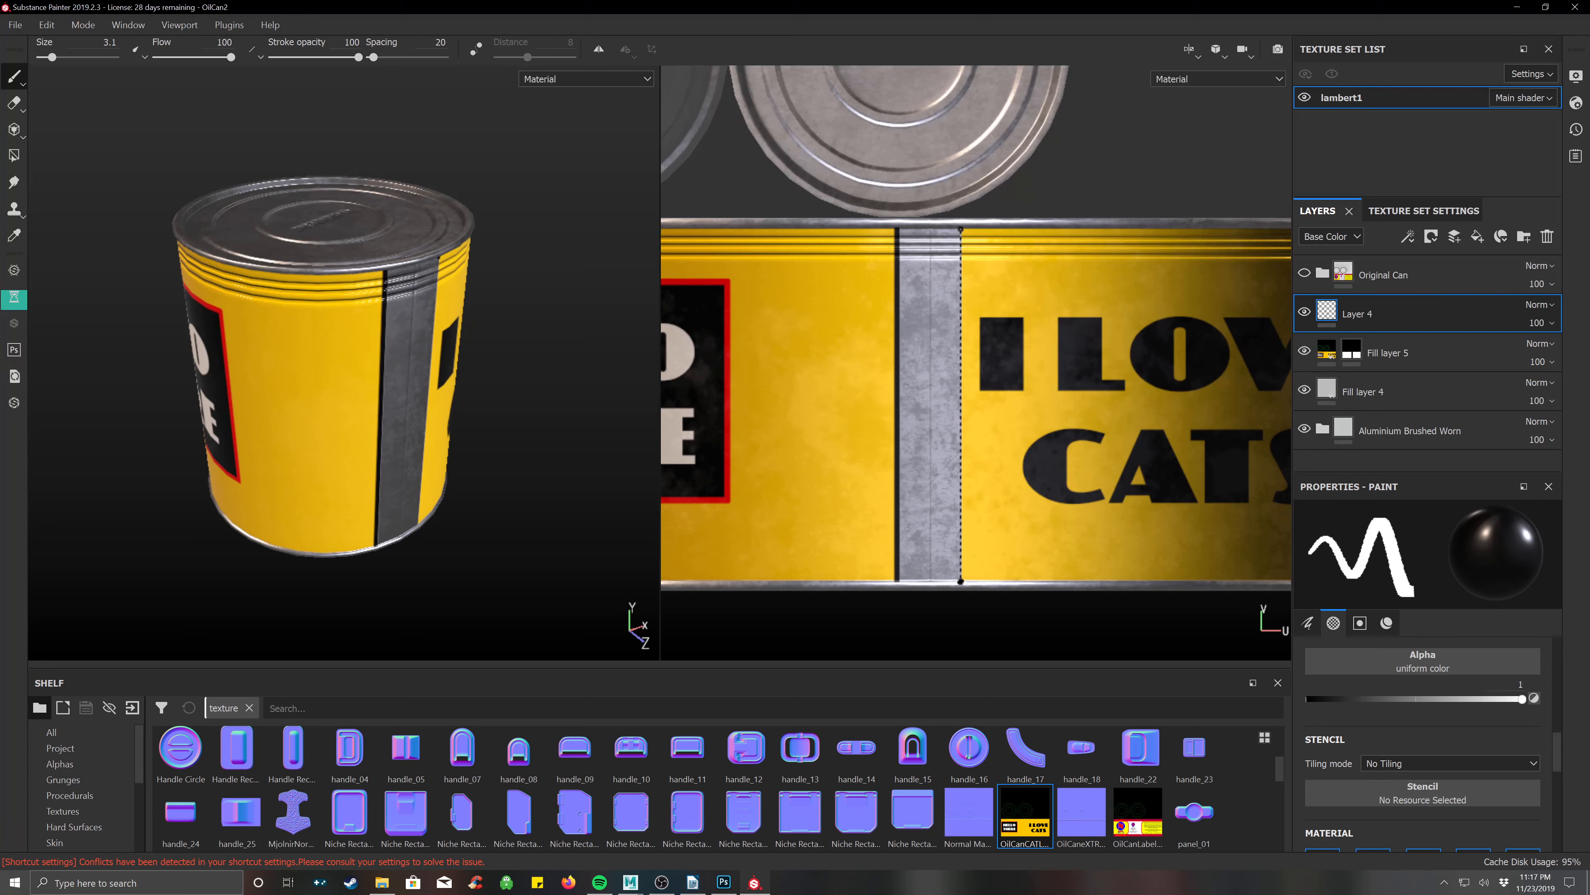
left_click(961, 582, "shift")
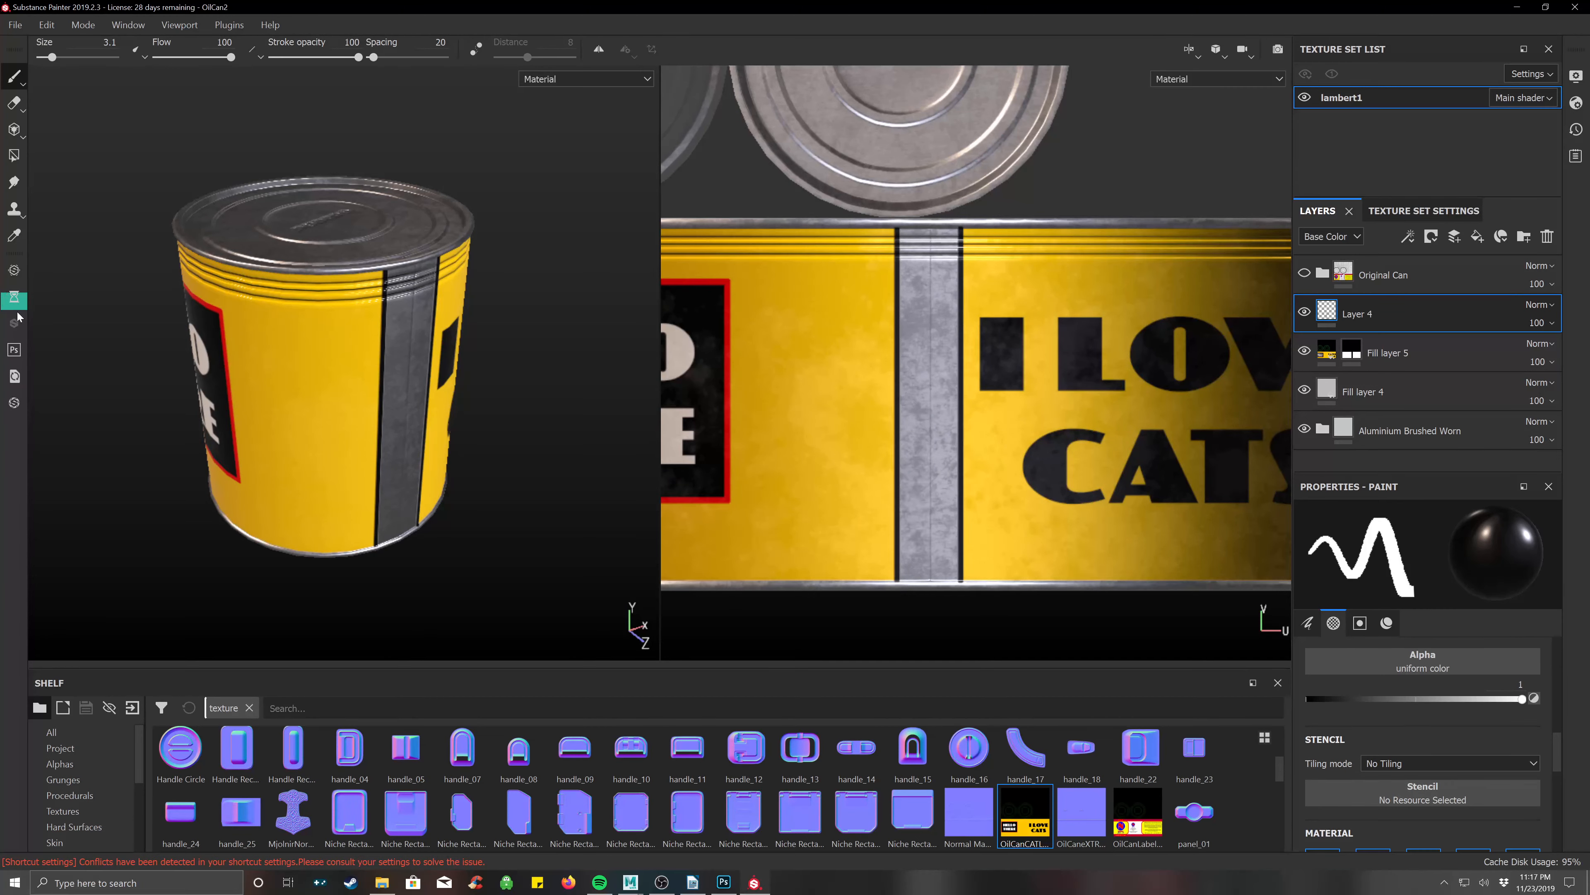
Switch to the Eraser and remove its Shape alpha to get a hard square tip.
left_click(14, 102)
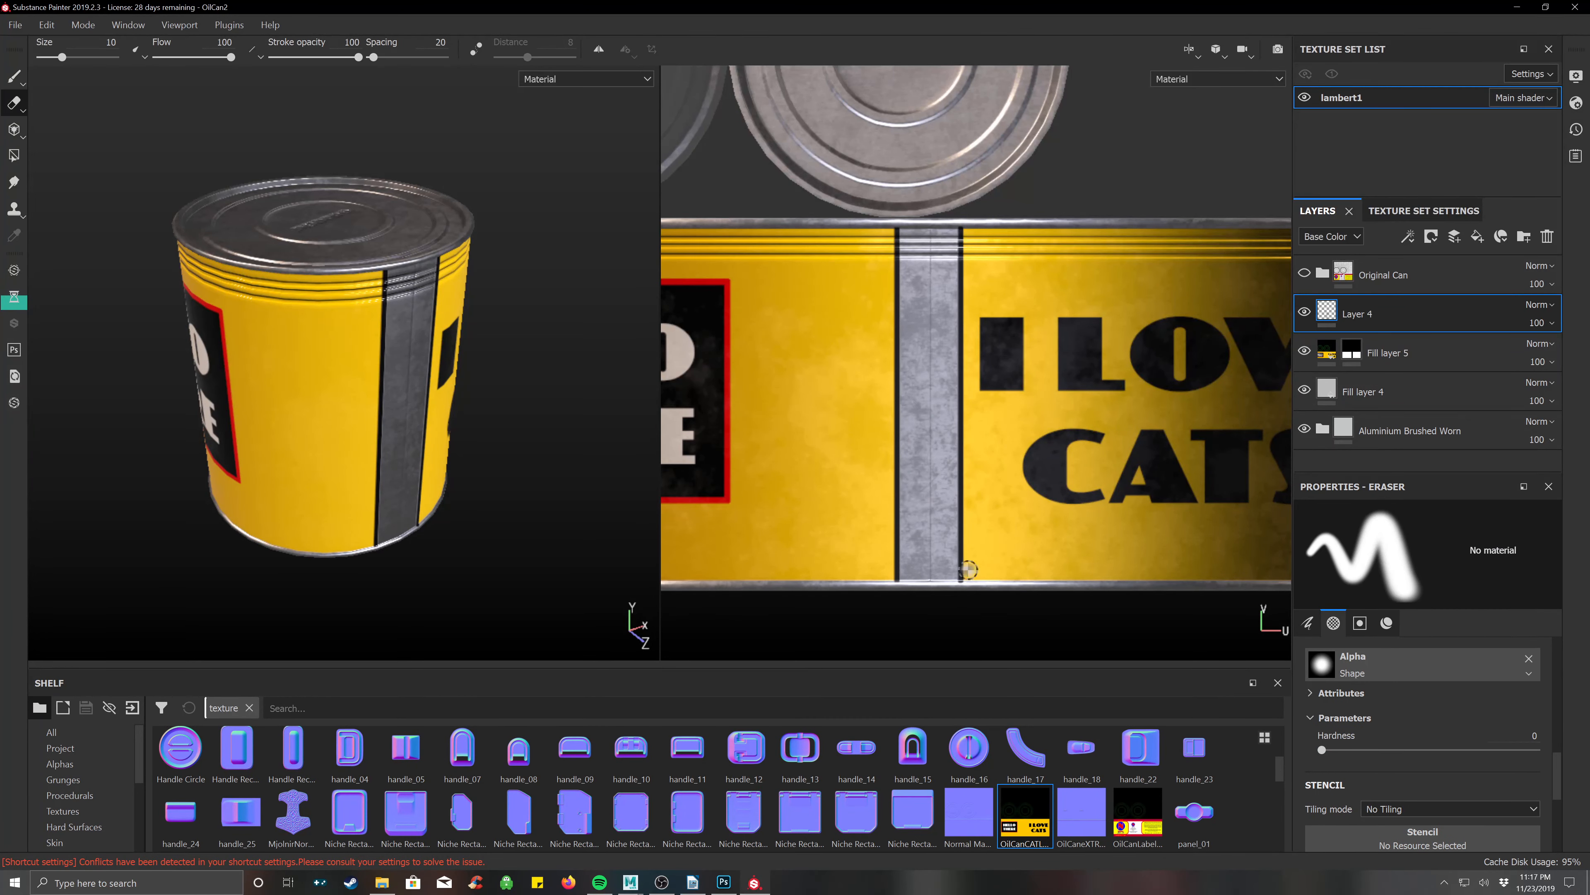
scroll(967, 568, "up", 5)
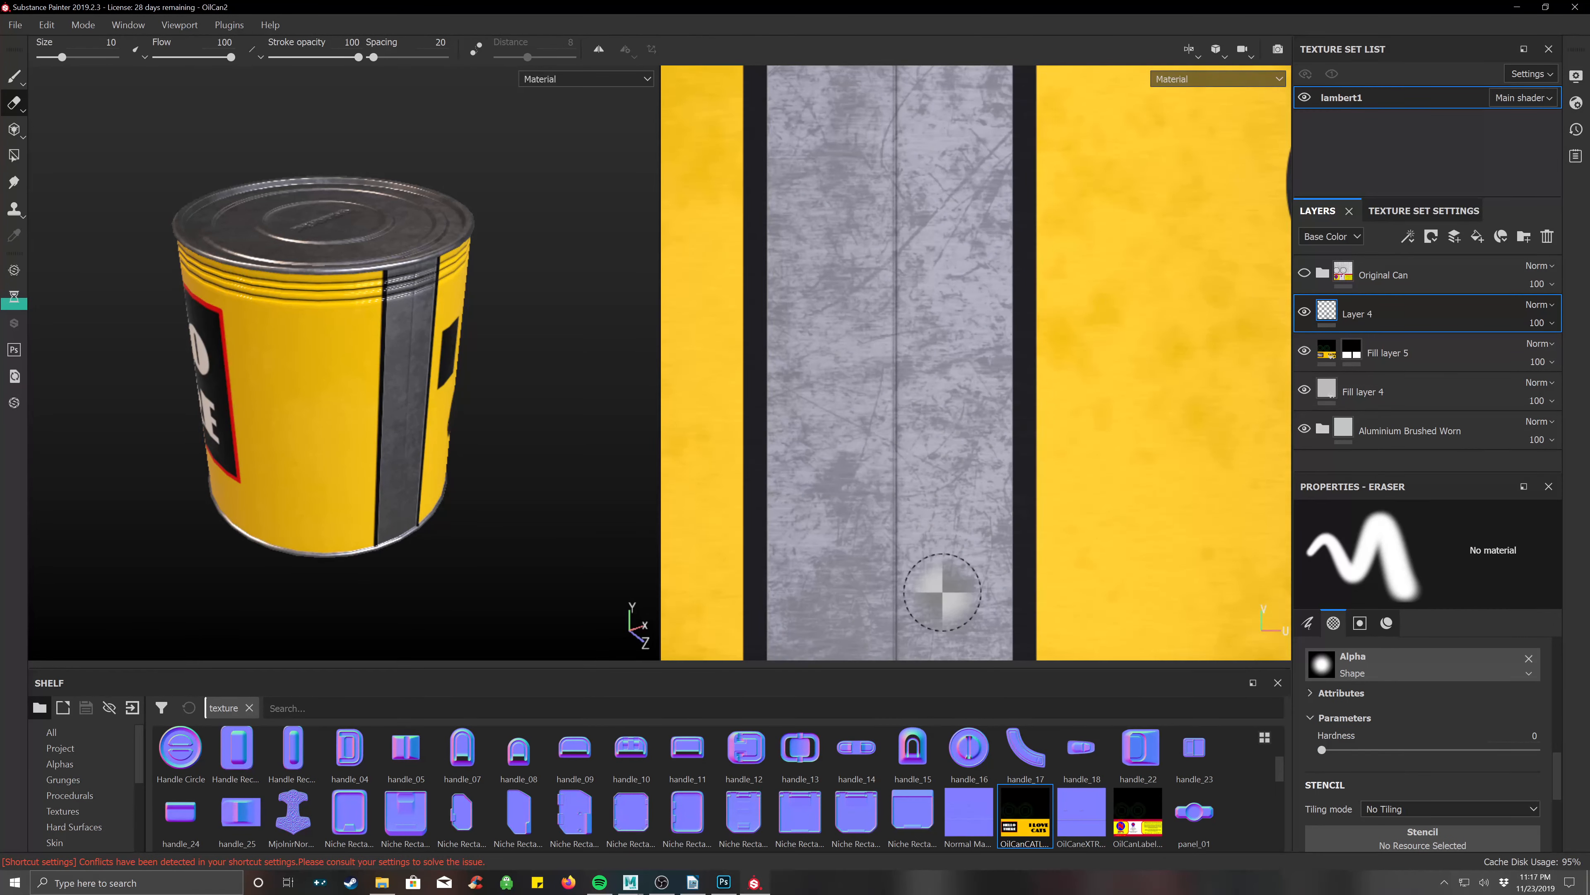
scroll(942, 592, "up", 4)
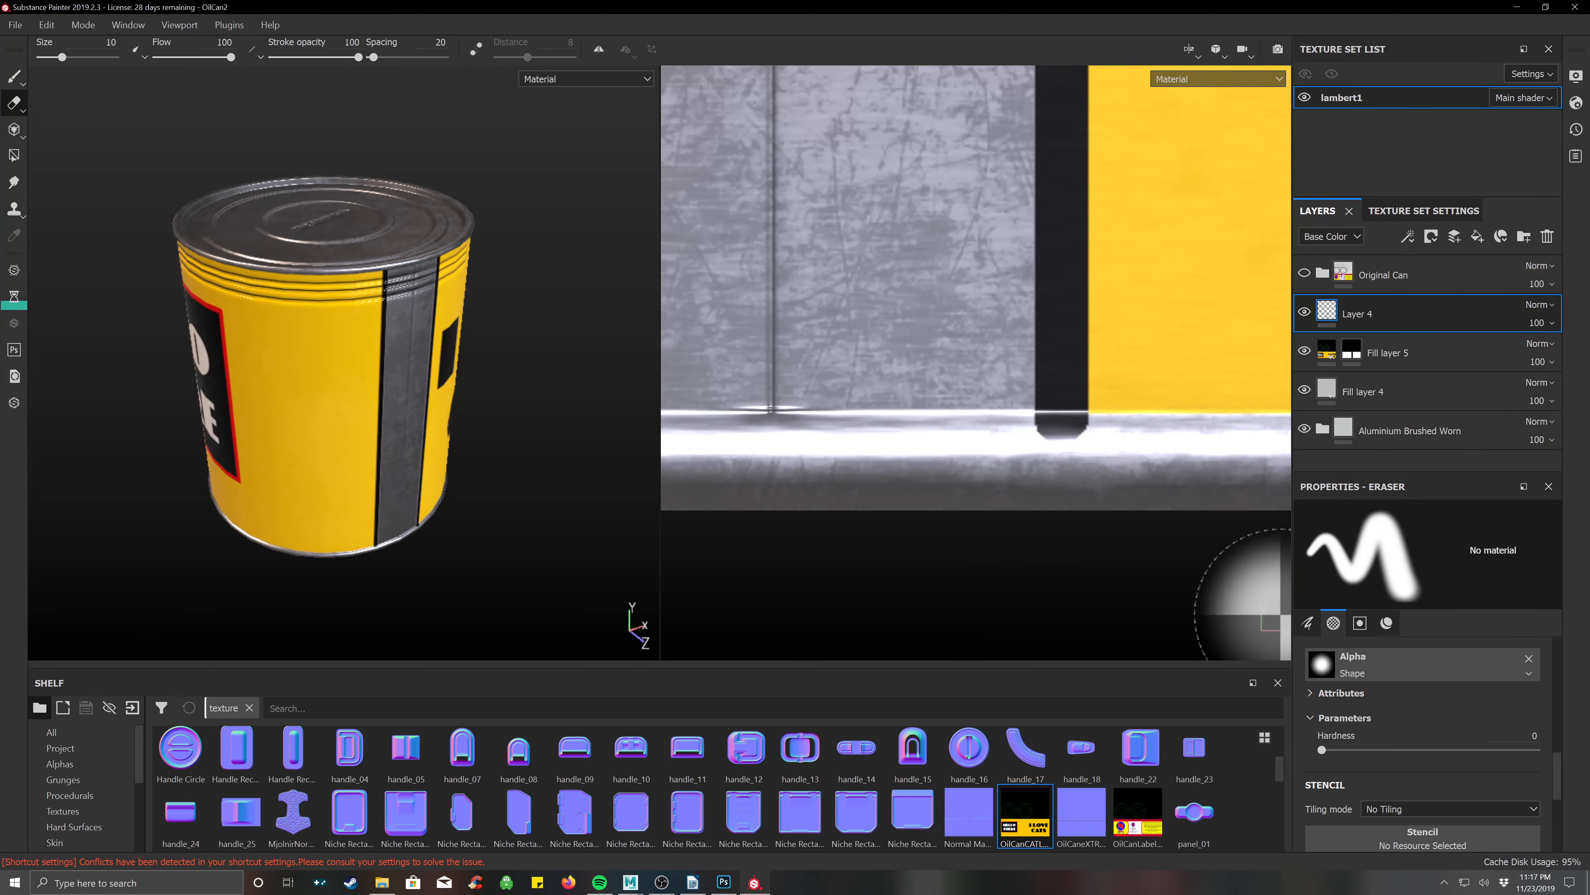
left_click(1529, 658)
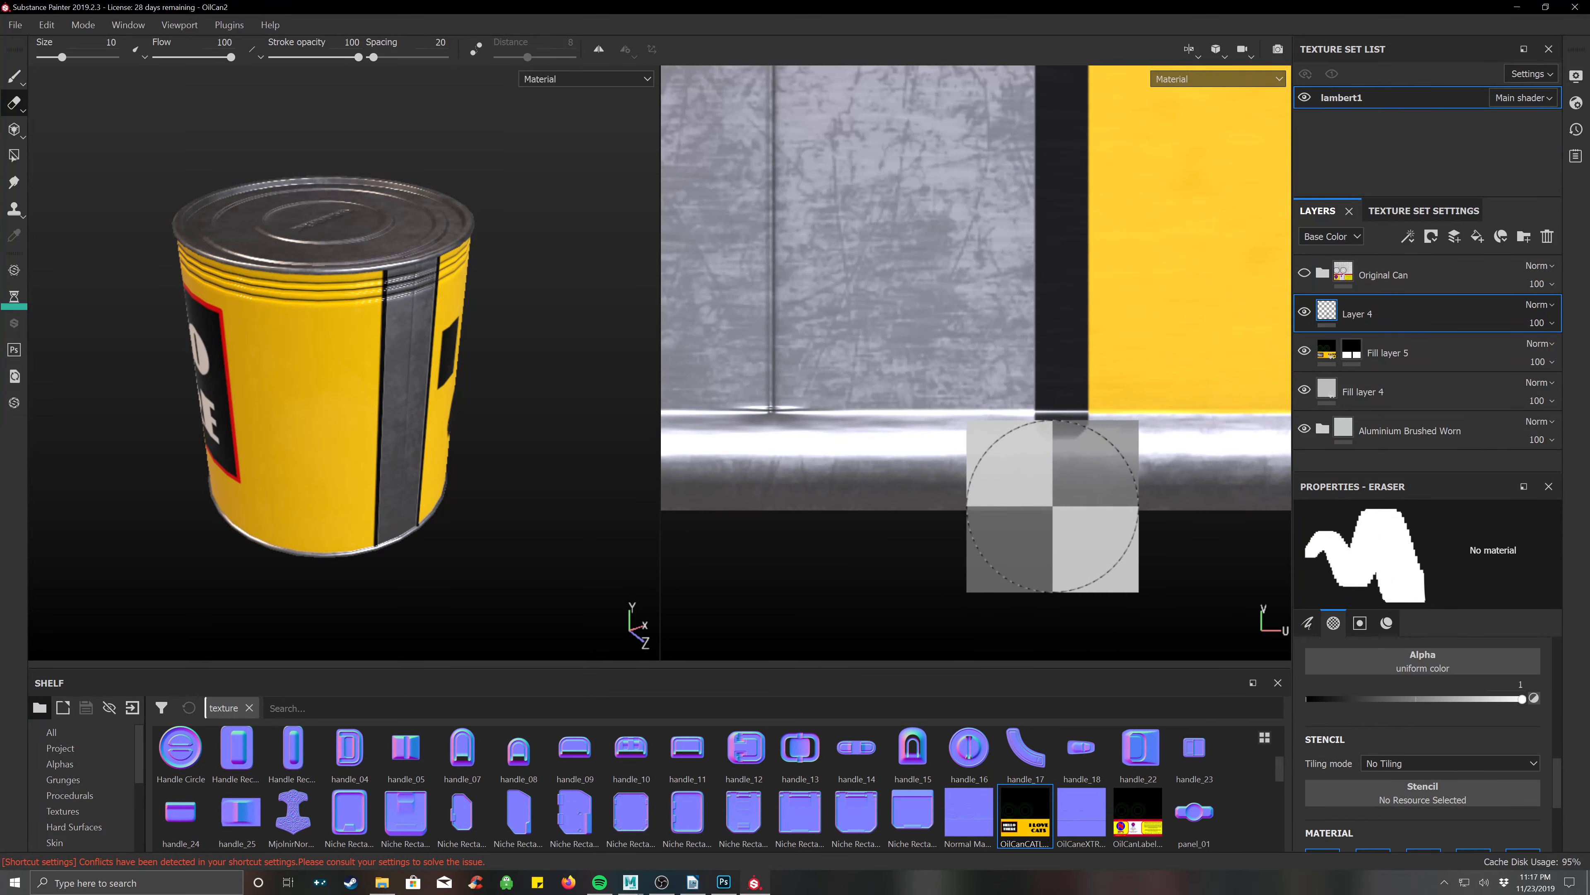
Reduce the eraser size to 2.44 and erase the black line's overhang on the lower rim beside the I LOVE CATS label.
left_click(1052, 506)
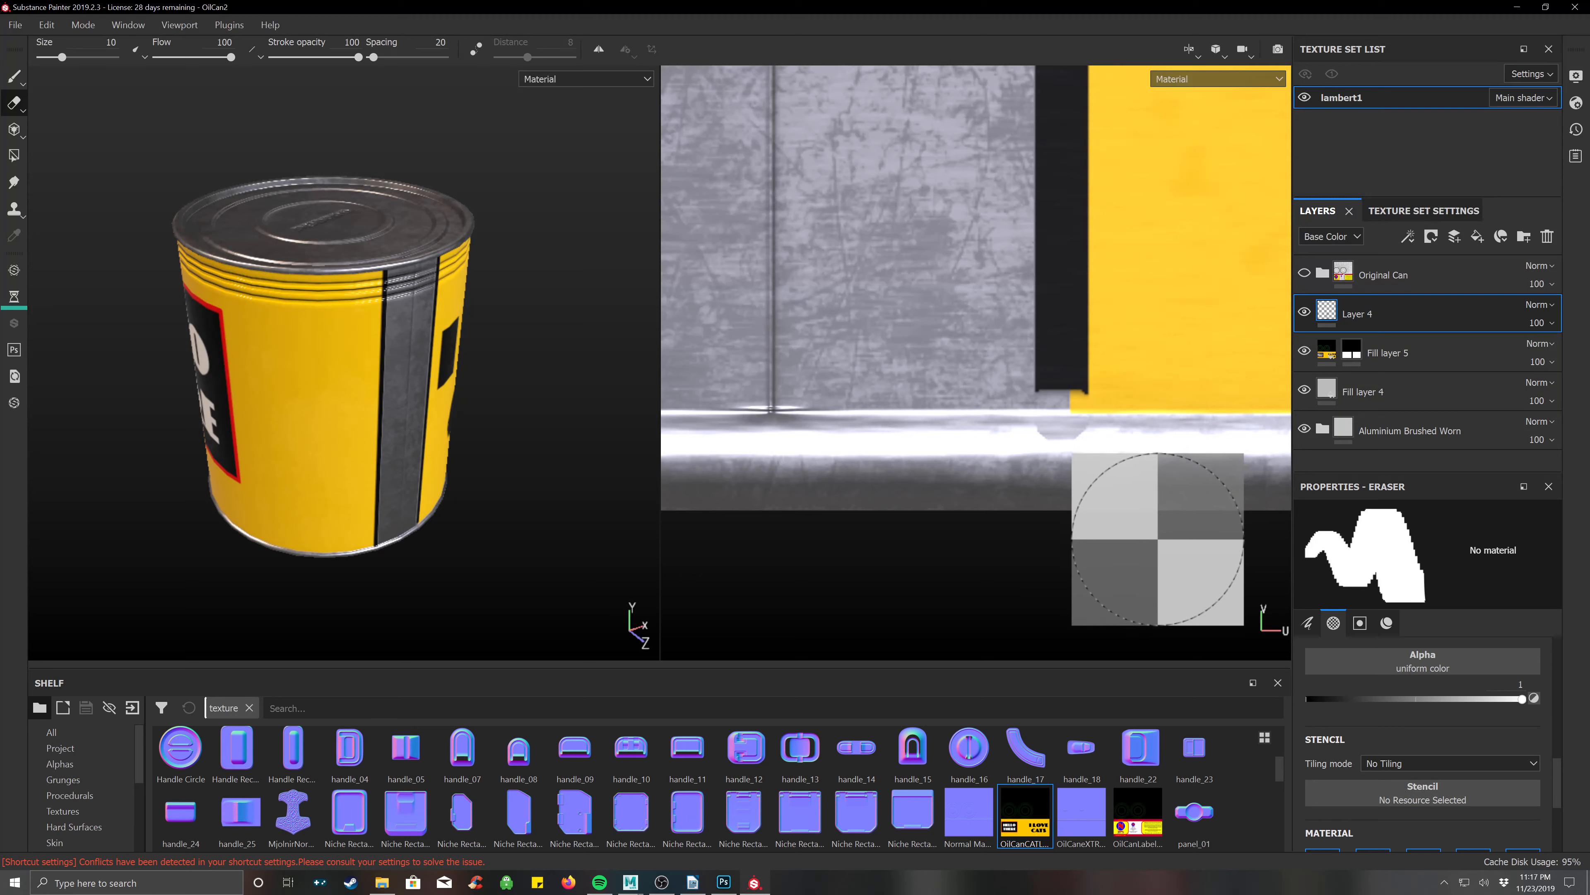
key("ctrl+z")
key("bracketleft")
key("bracketleft")
key("bracketleft")
key("bracketleft")
key("bracketleft")
key("bracketleft")
key("bracketleft")
key("bracketleft")
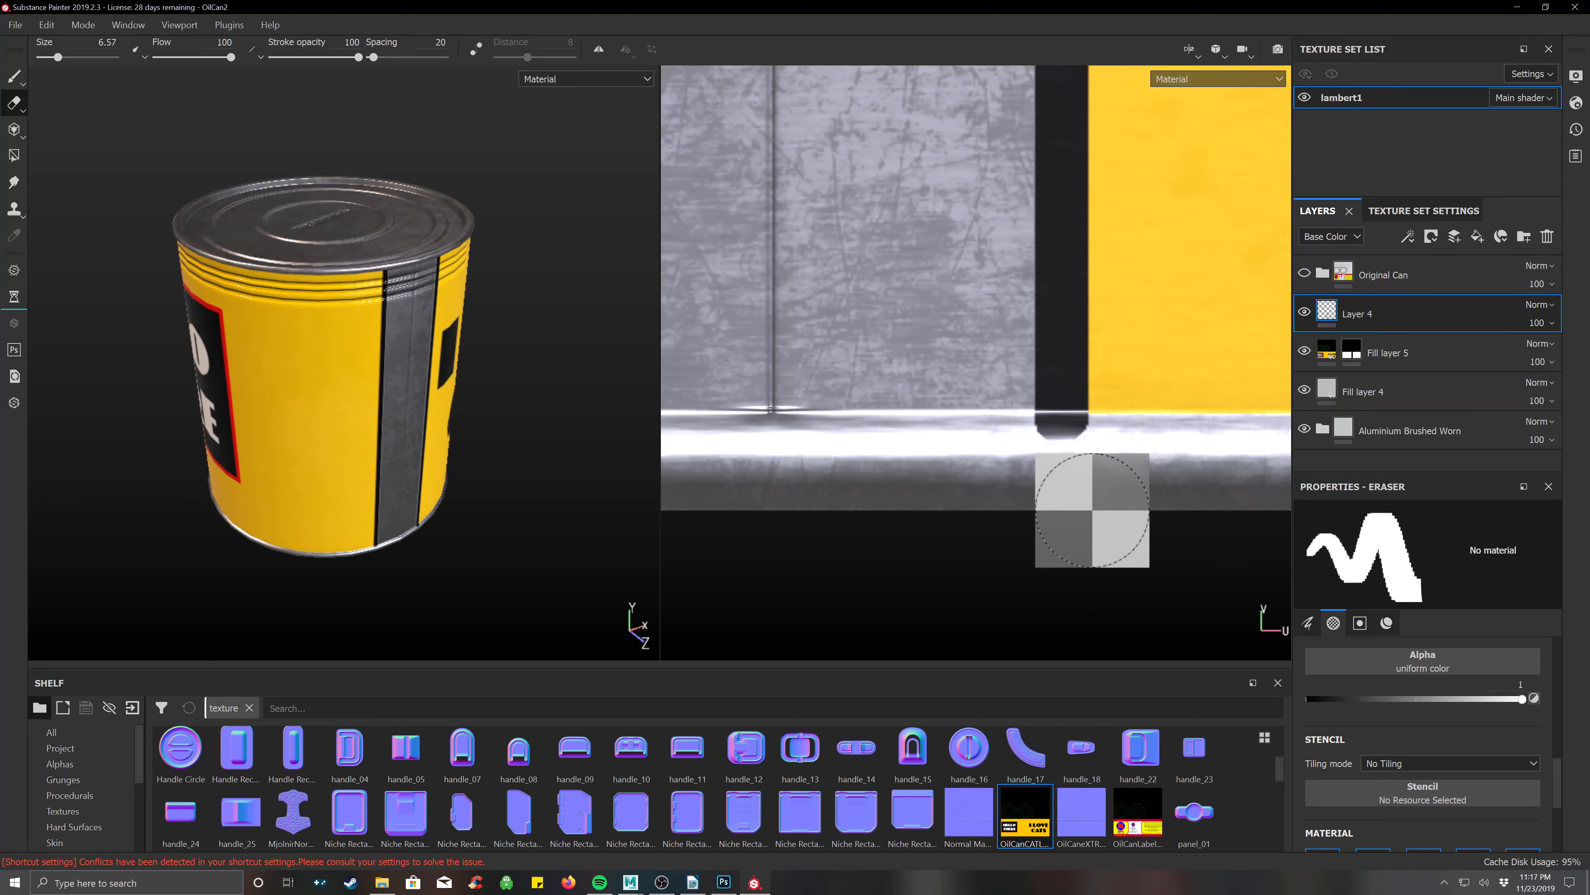
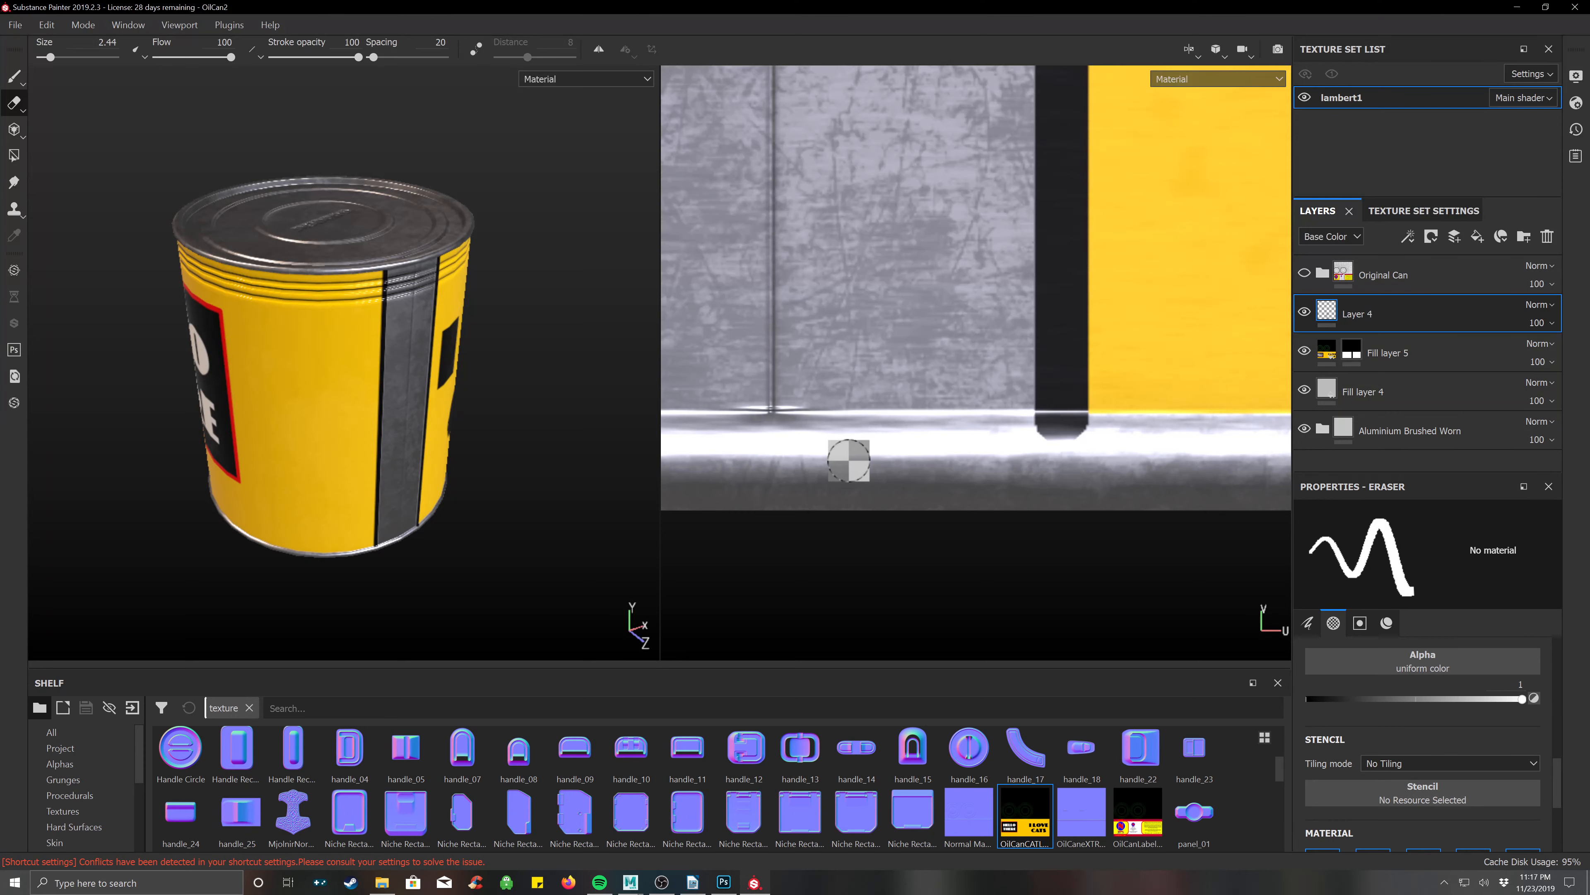
mouse_move(1038, 452)
left_mouse_down()
mouse_move(1133, 448)
mouse_move(1022, 433)
mouse_move(1062, 434)
left_mouse_up()
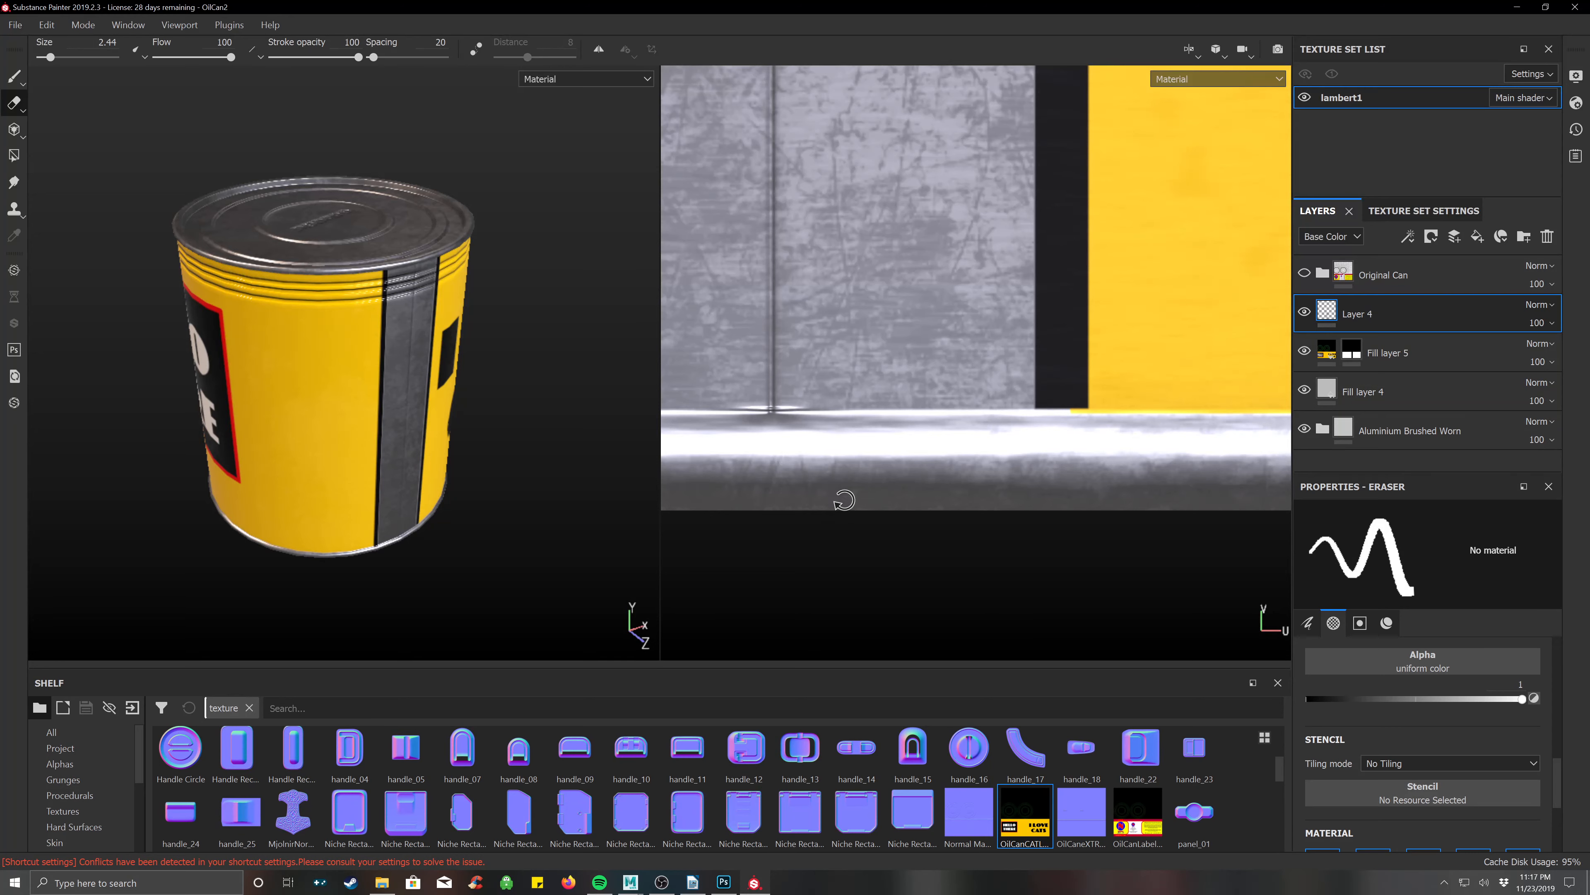
Erase the other black line's overhang on the lower rim, on the HELLO THERE side, with straight horizontal strokes.
left_click_drag(842, 501, 875, 492, "alt")
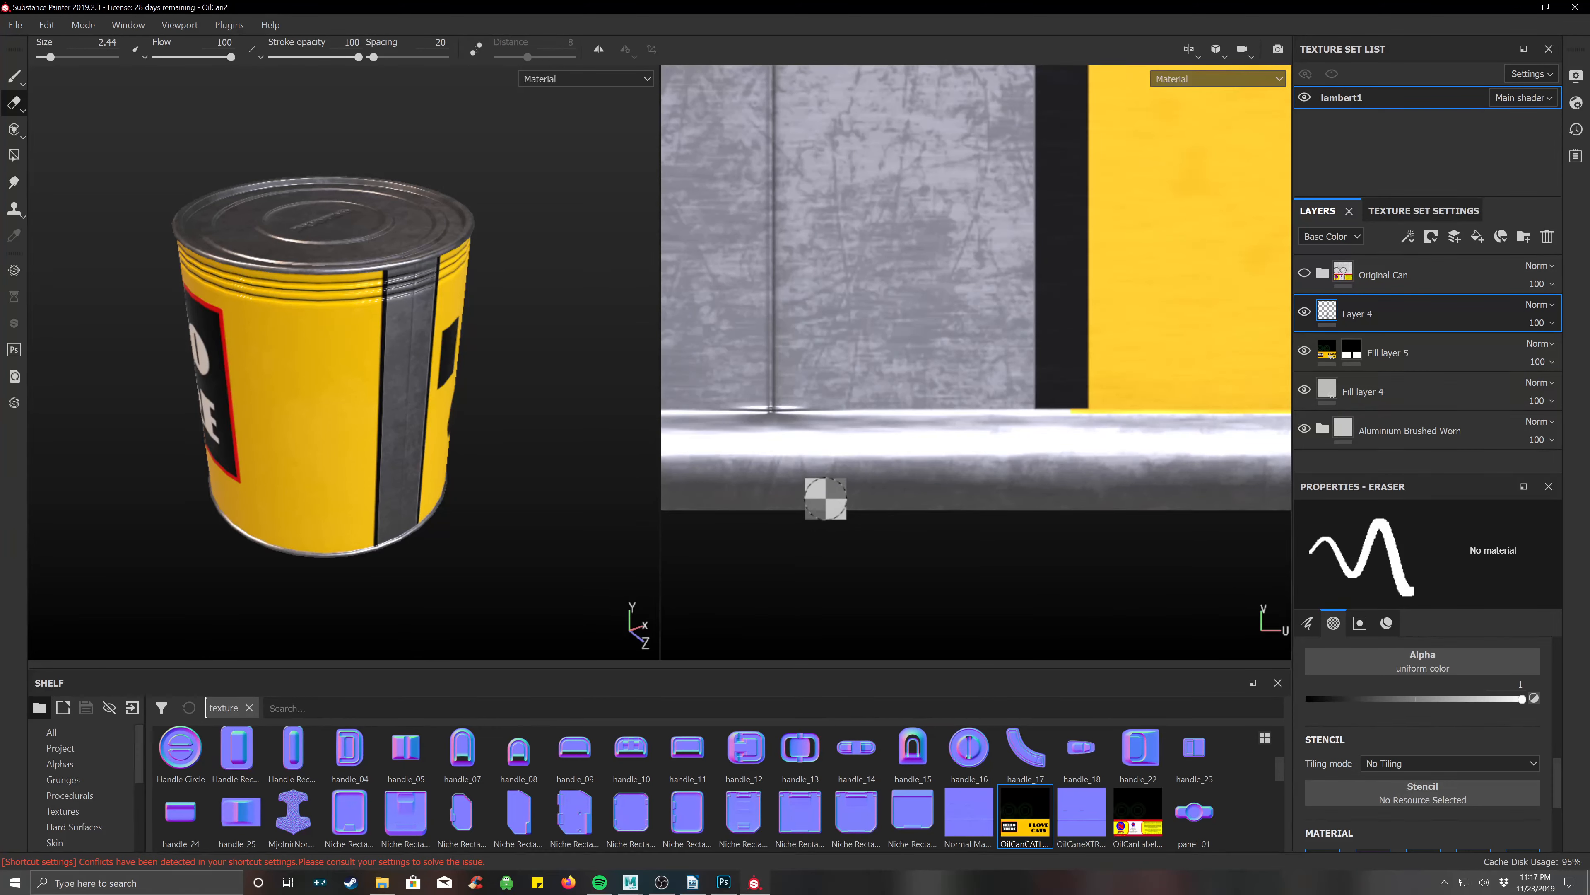
mouse_move(825, 503)
middle_mouse_down()
mouse_move(884, 498)
mouse_move(1032, 528)
middle_mouse_up()
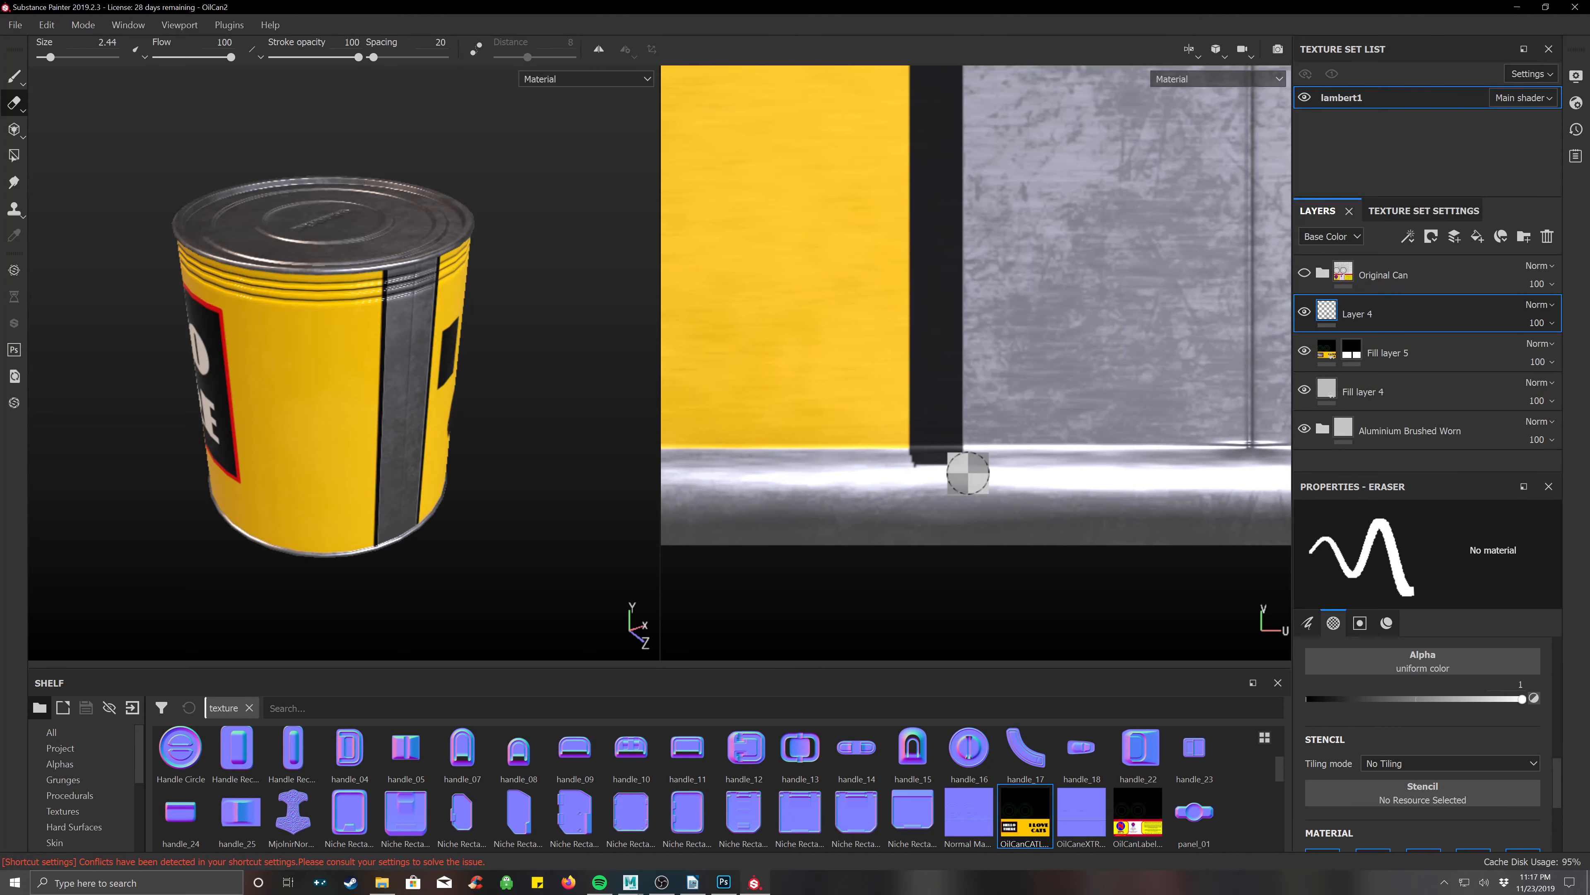
mouse_move(969, 470)
left_mouse_down()
mouse_move(900, 469)
mouse_move(960, 462)
mouse_move(923, 467)
left_mouse_up()
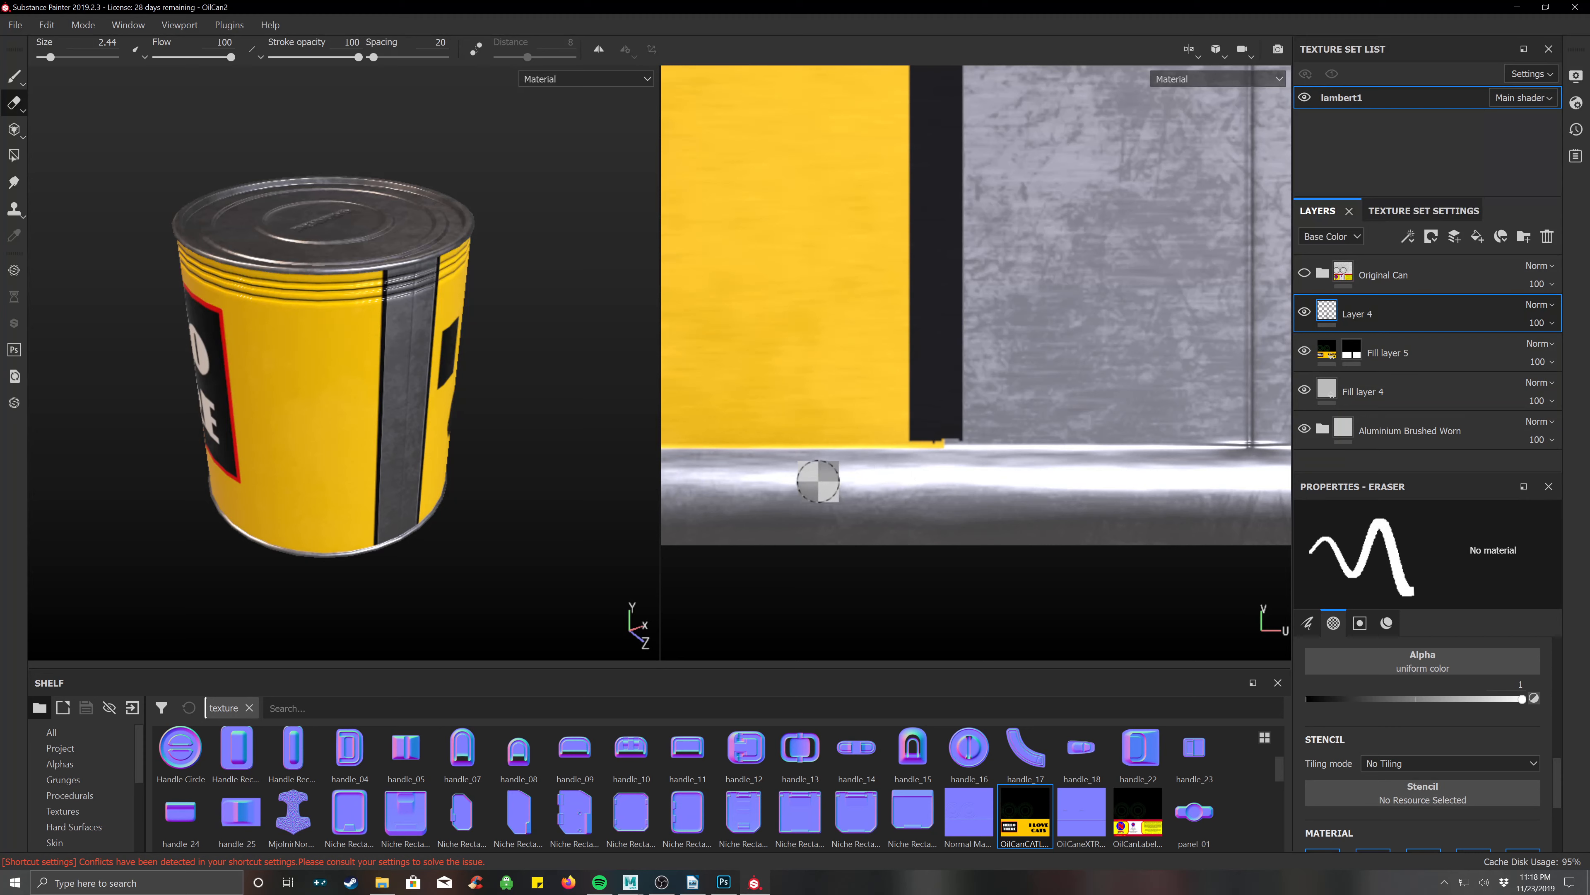
key("ctrl+z")
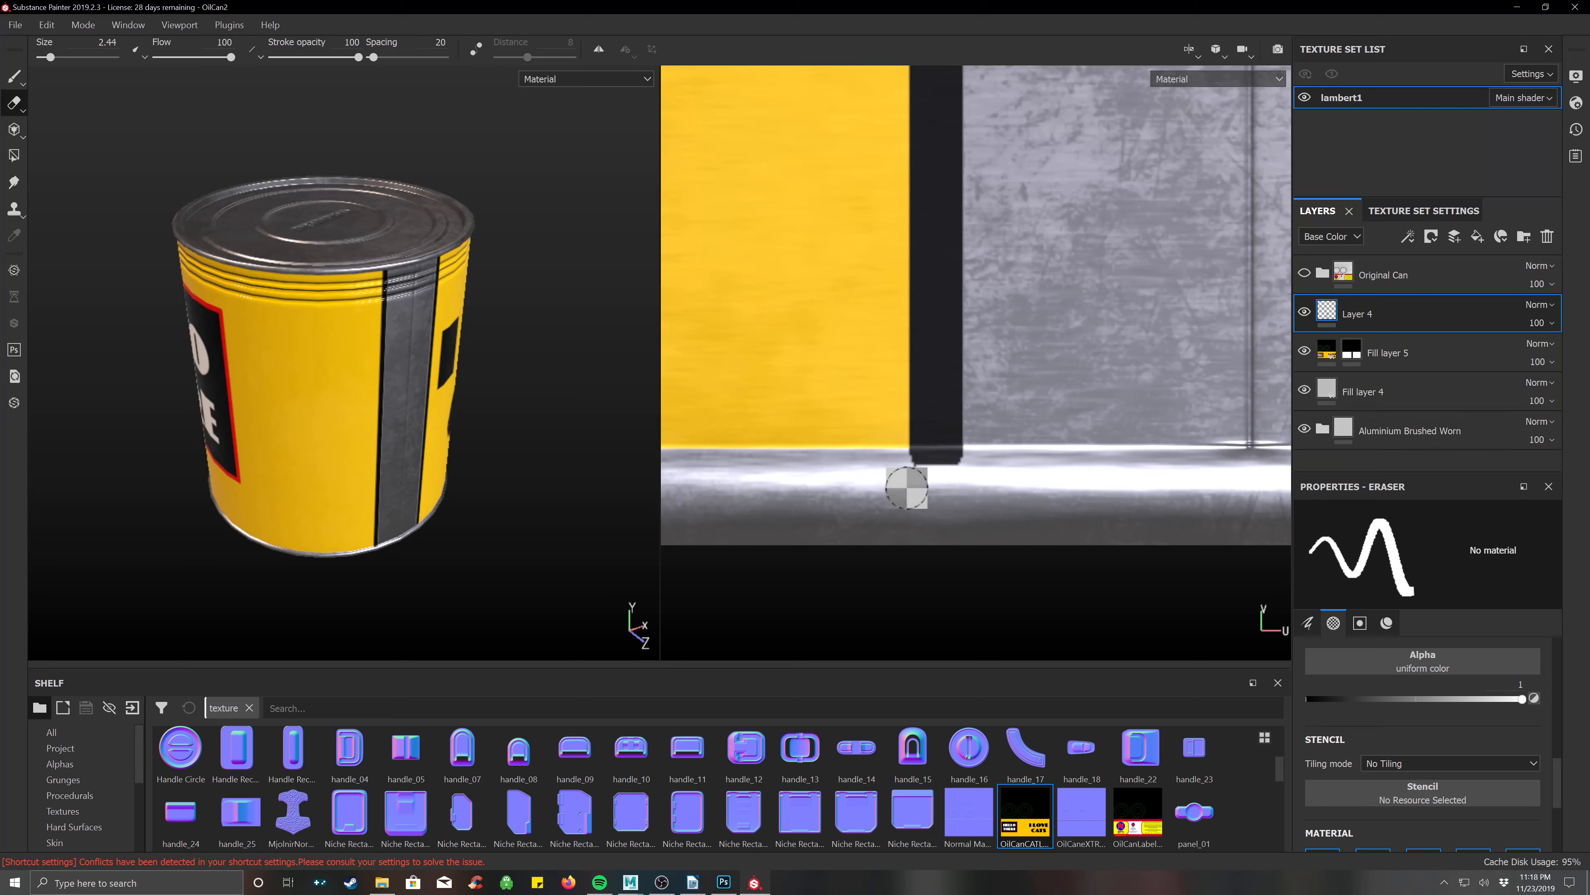
left_click_drag(901, 474, 997, 477)
left_click_drag(882, 479, 1008, 478)
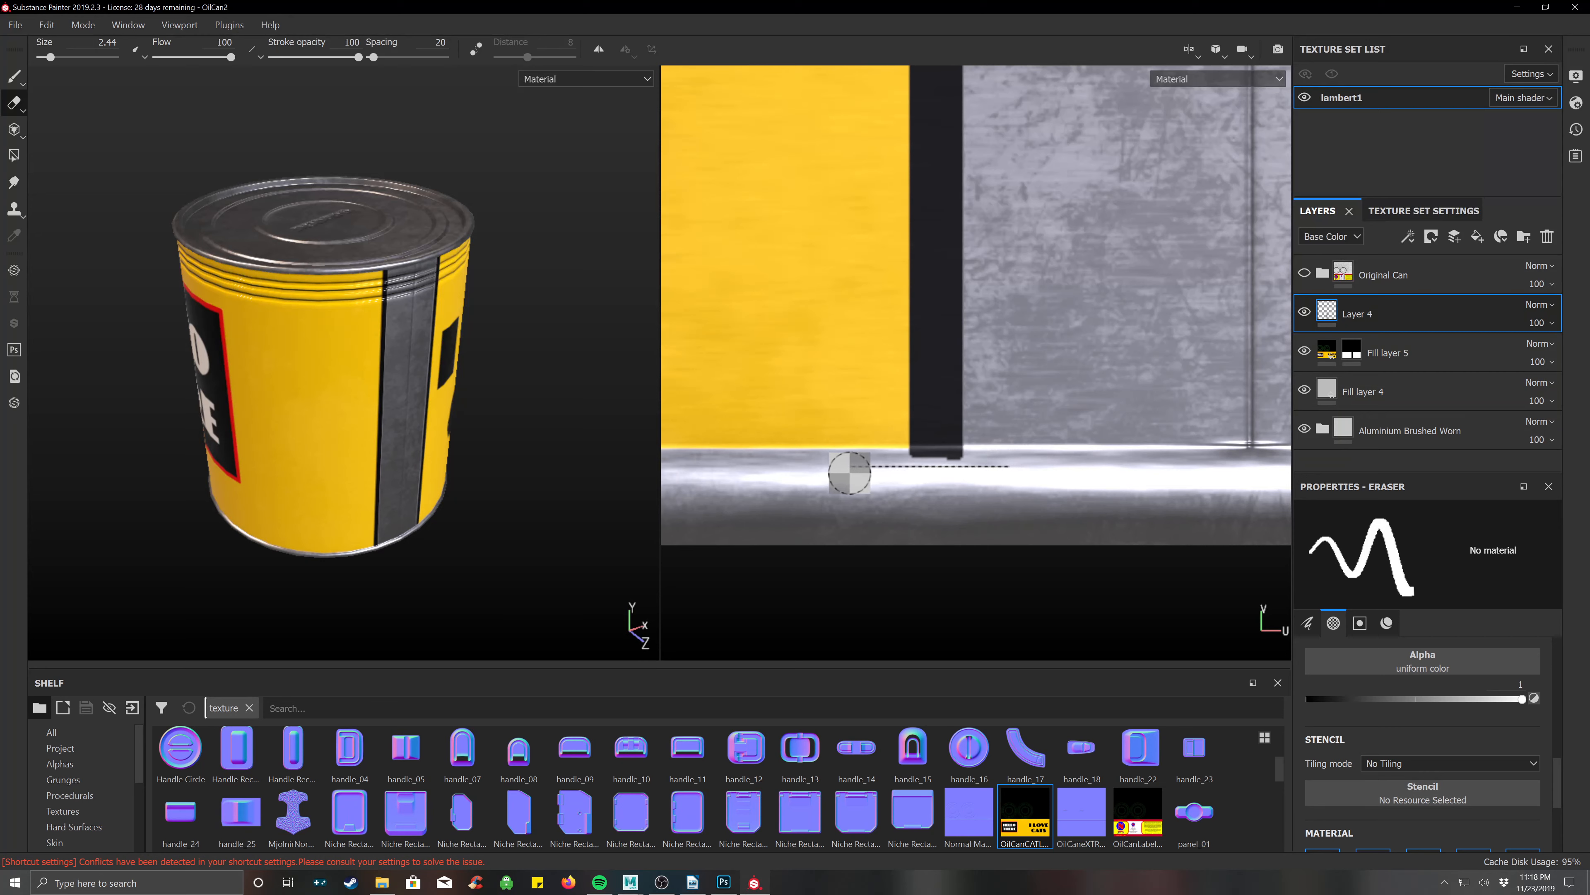
left_click(852, 473, "shift")
scroll(1086, 470, "down", 2)
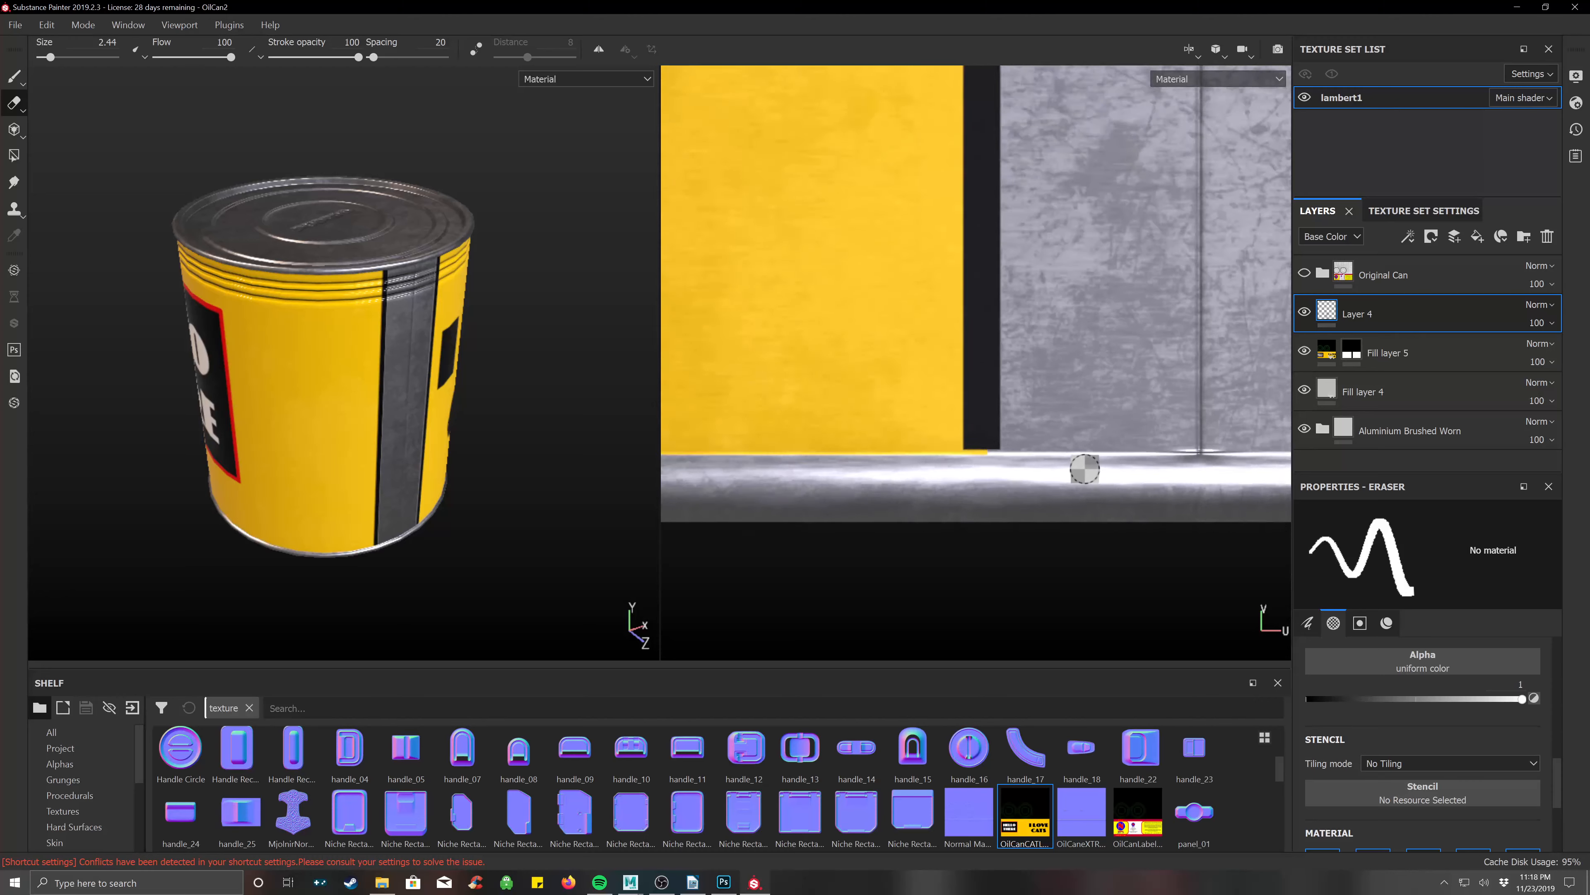
Erase the upper ends of both black lines where they overlap the can's top rim.
scroll(1088, 357, "down", 2)
middle_click_drag(1119, 278, 981, 576, "alt")
middle_click_drag(1062, 177, 1036, 540, "alt")
middle_click_drag(1047, 396, 1049, 388, "alt")
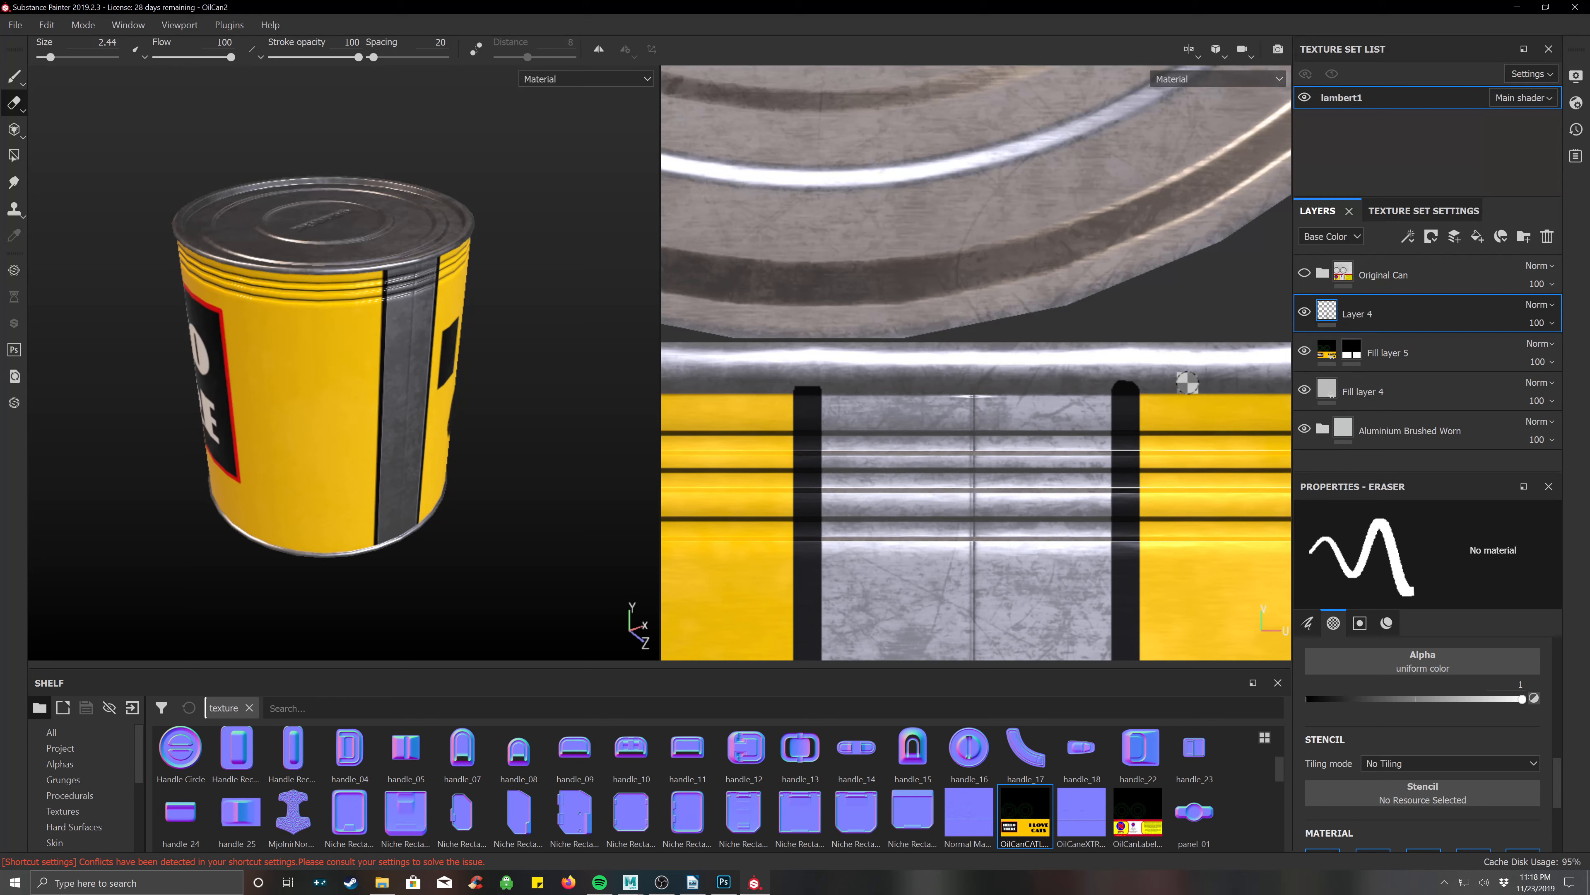
left_click_drag(1187, 382, 678, 392)
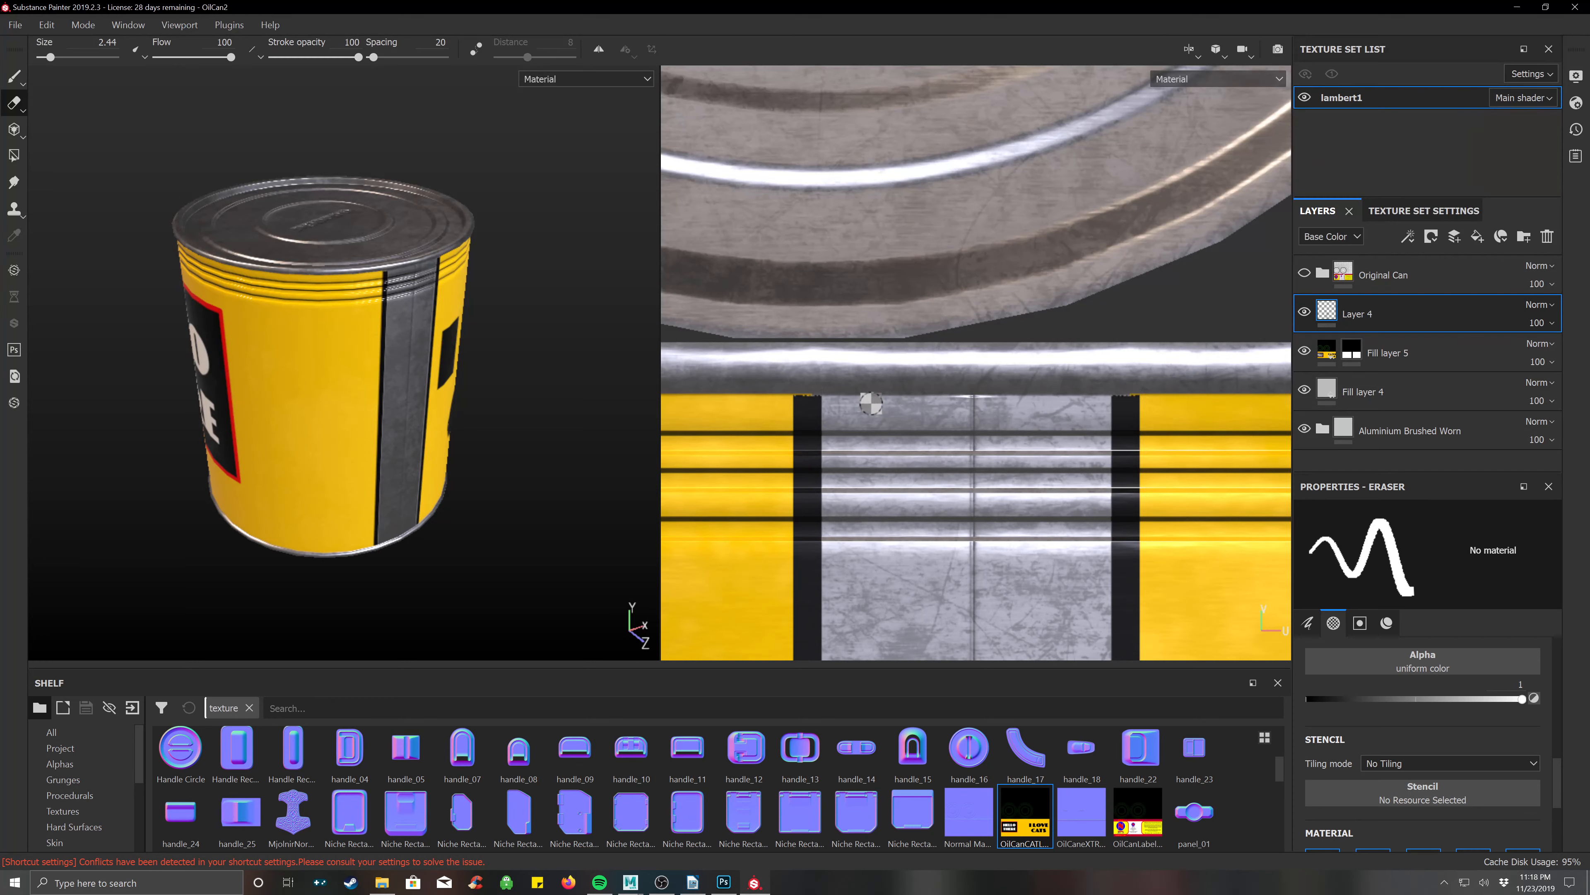
Examine the trimmed seam borders on the whole UV layout and the labels around the 3D can.
scroll(916, 402, "down", 2)
scroll(916, 402, "down", 6)
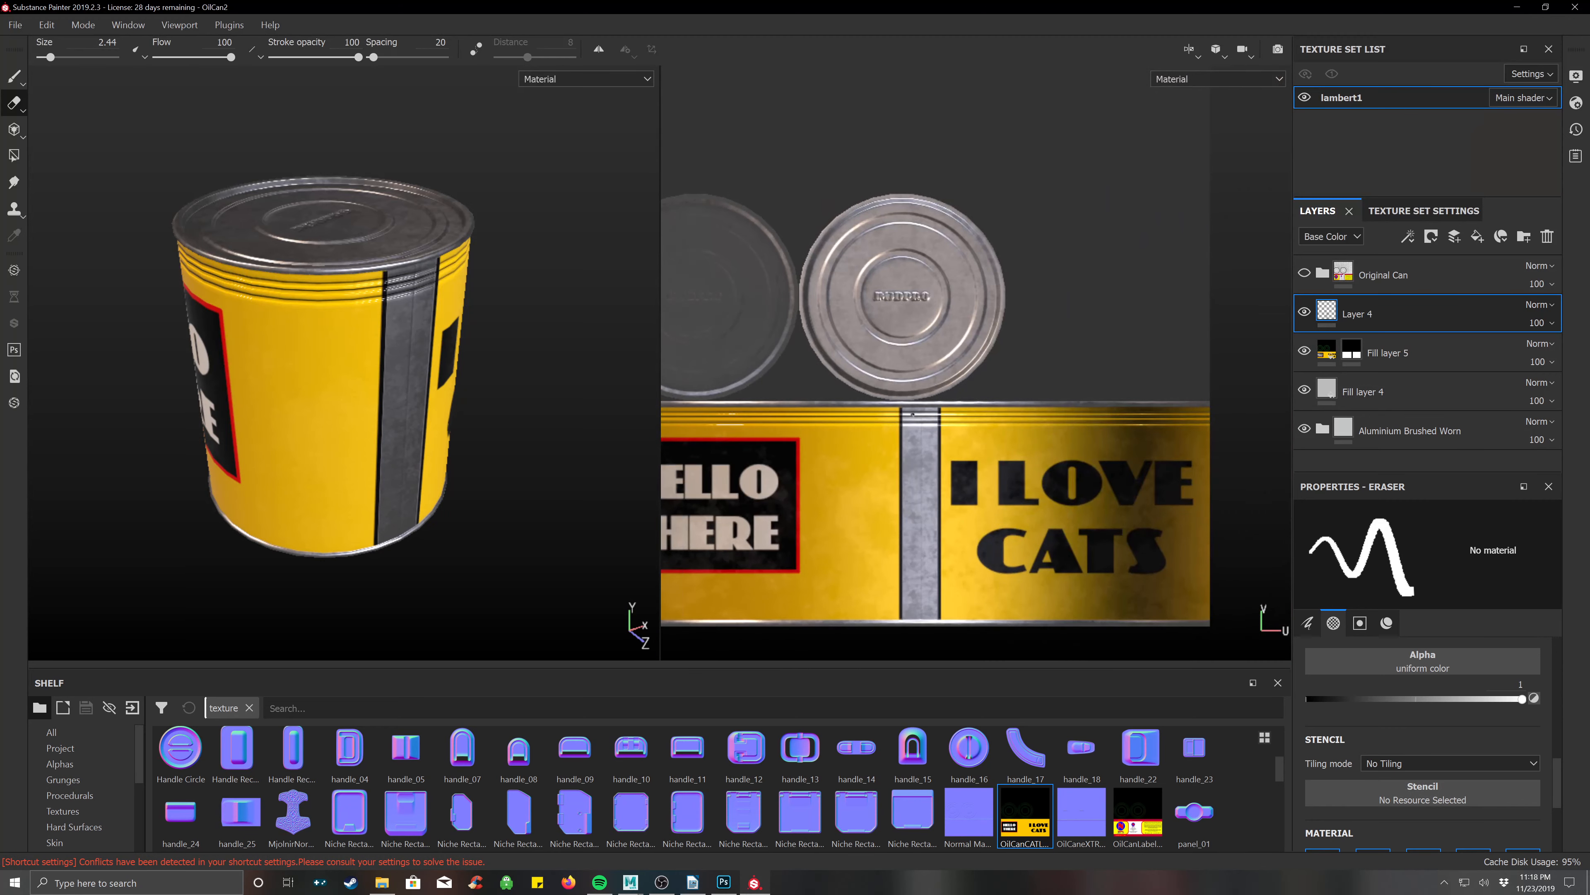
middle_click_drag(1030, 402, 1033, 429)
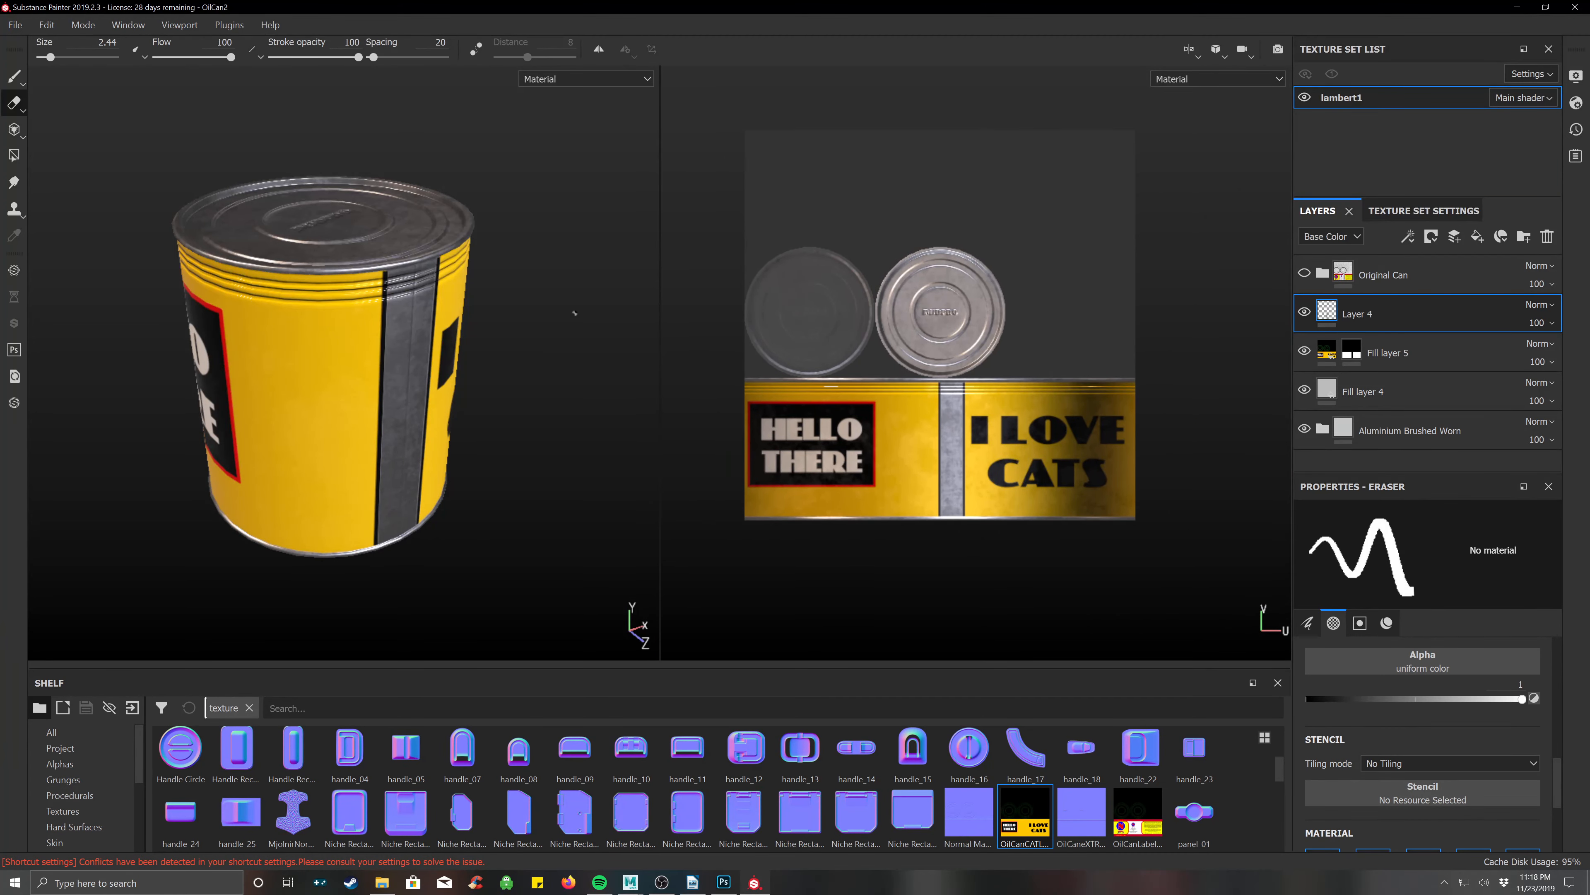
left_click_drag(574, 313, 221, 330, "alt")
middle_click_drag(449, 330, 337, 330, "alt")
left_click_drag(447, 326, 307, 323, "alt")
middle_click_drag(463, 322, 353, 324, "alt")
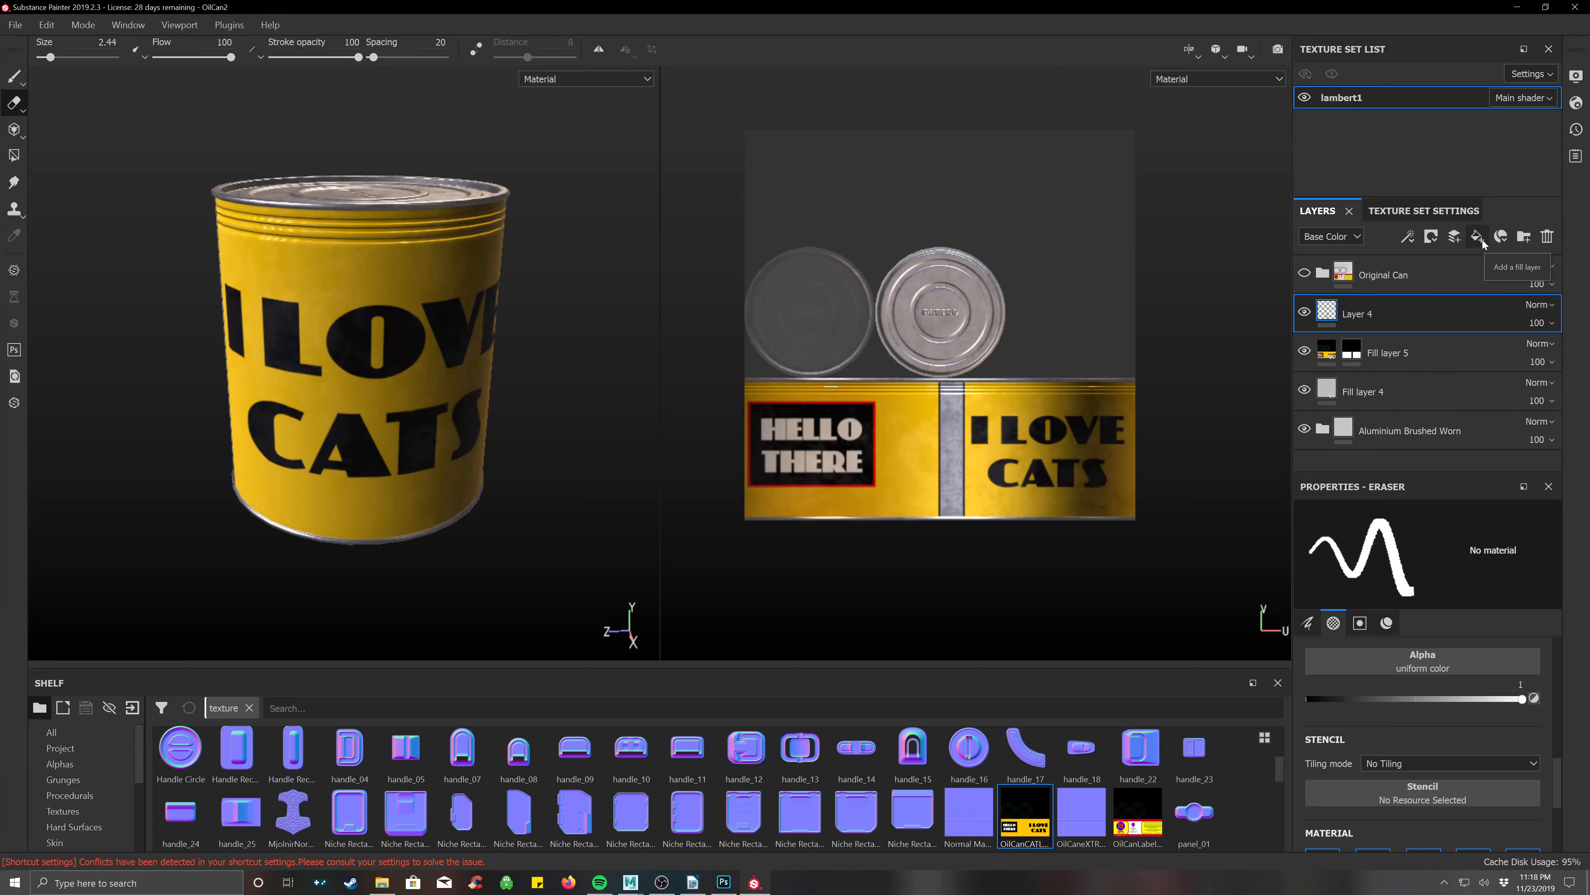
Add a fill layer above Layer 4 with a very dark brown base color and a roughness of 0.9015.
left_click(1456, 238)
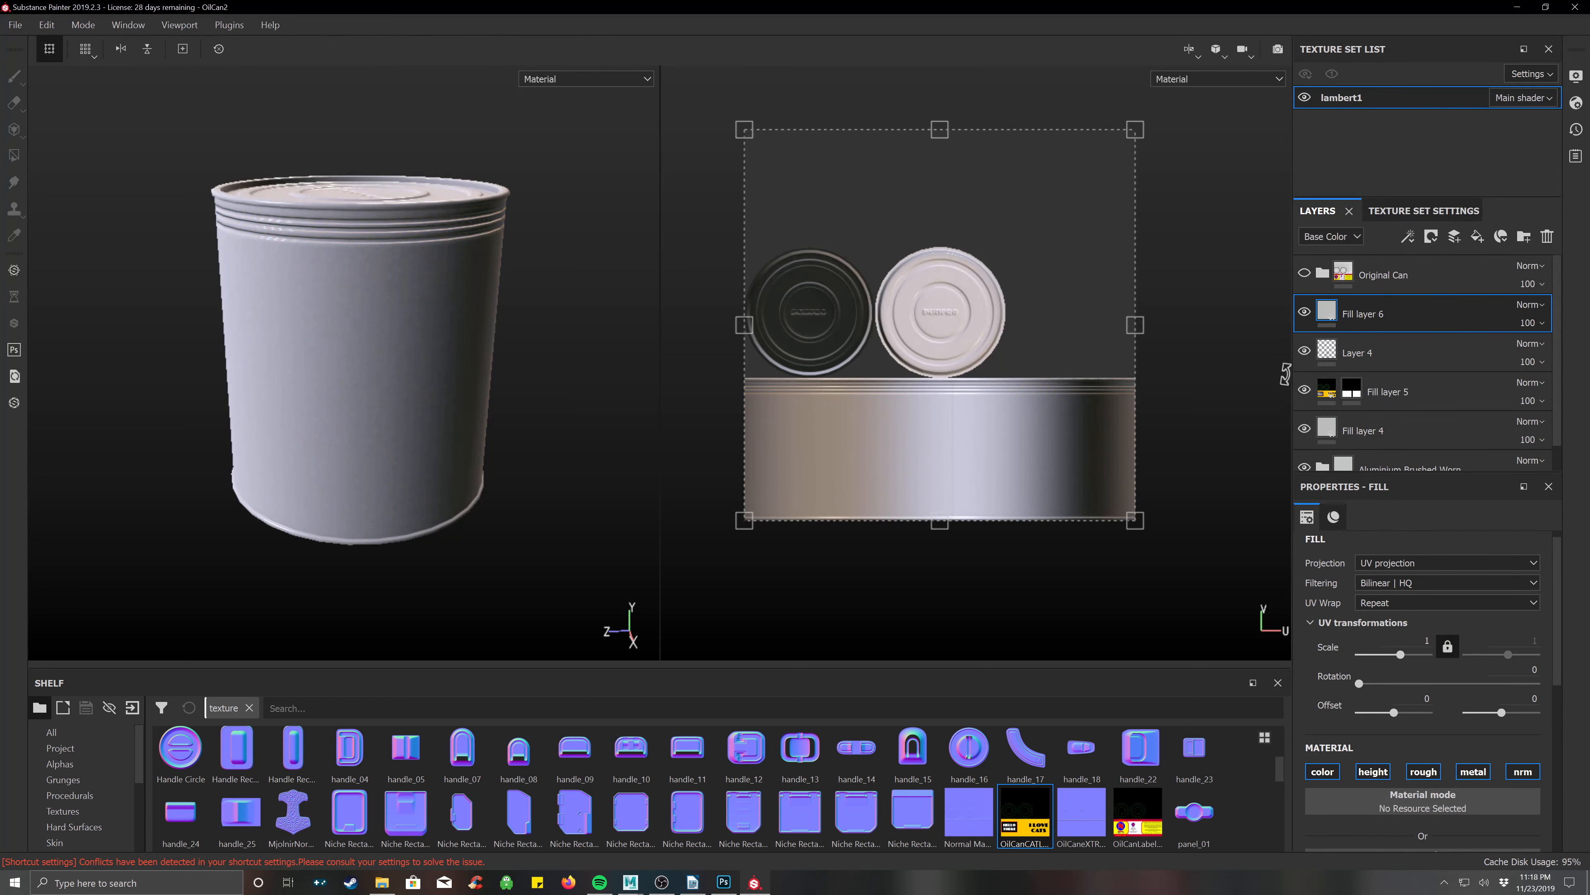
scroll(1387, 665, "down", 2)
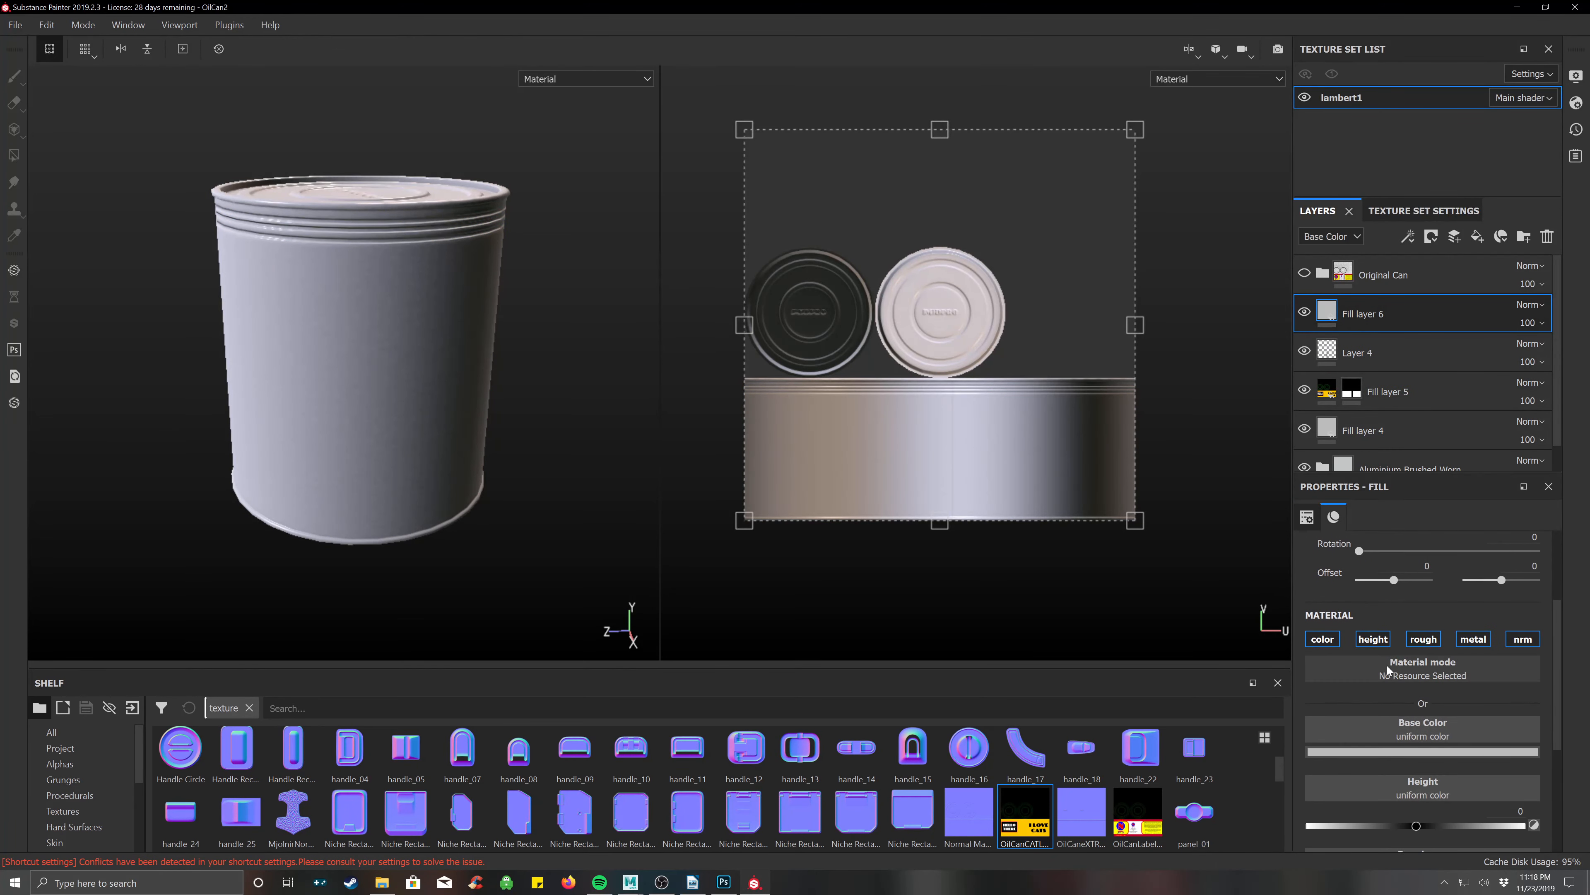
scroll(1387, 665, "down", 1)
left_click(1413, 685)
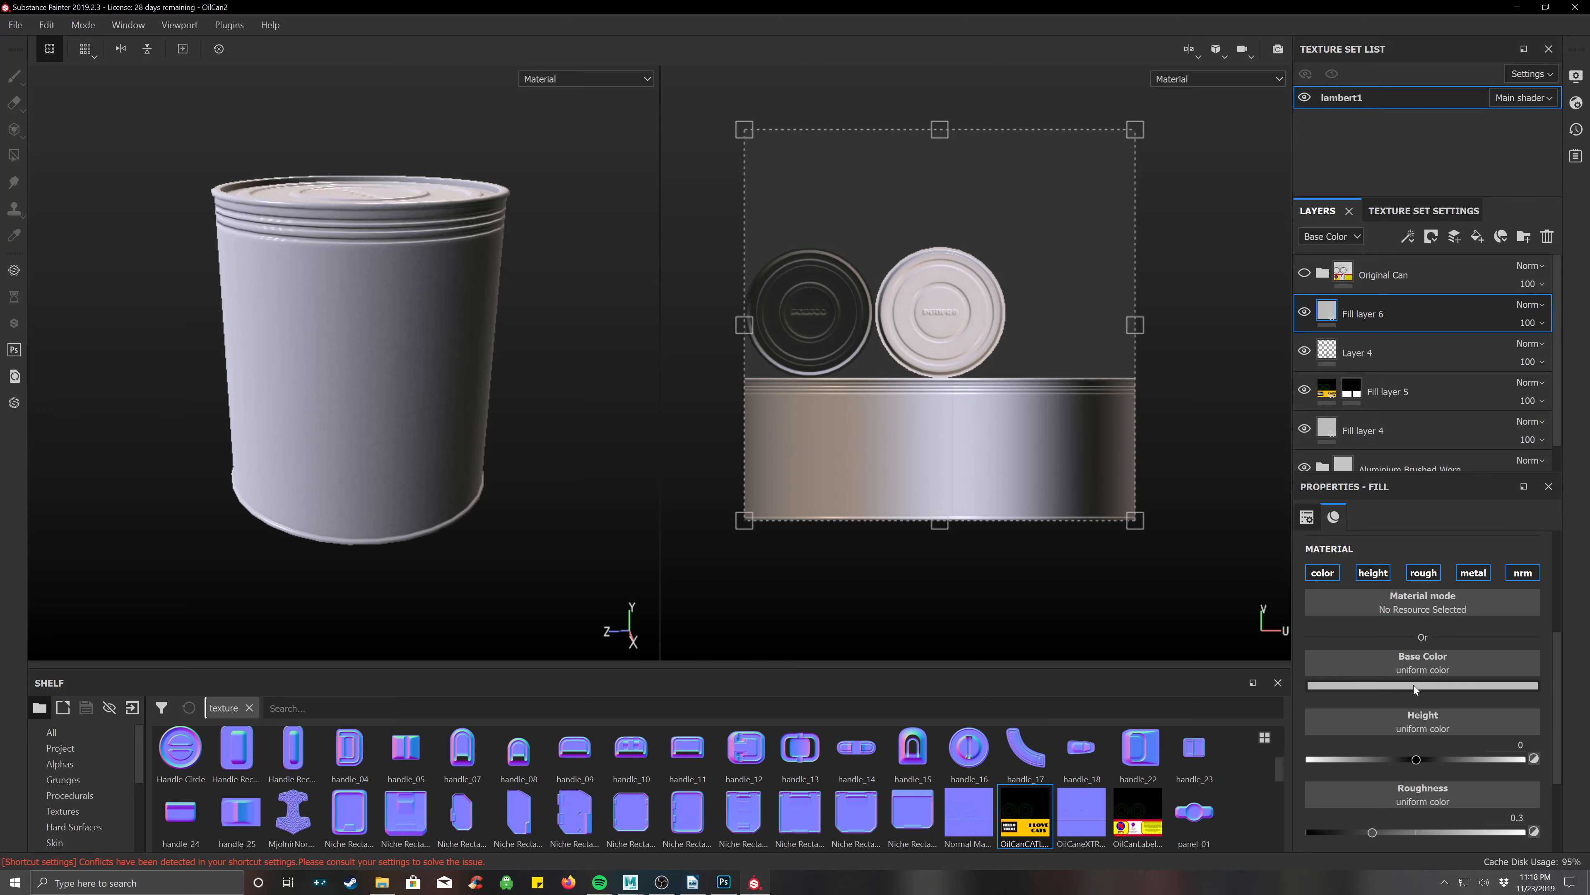
left_click_drag(1468, 760, 1508, 855)
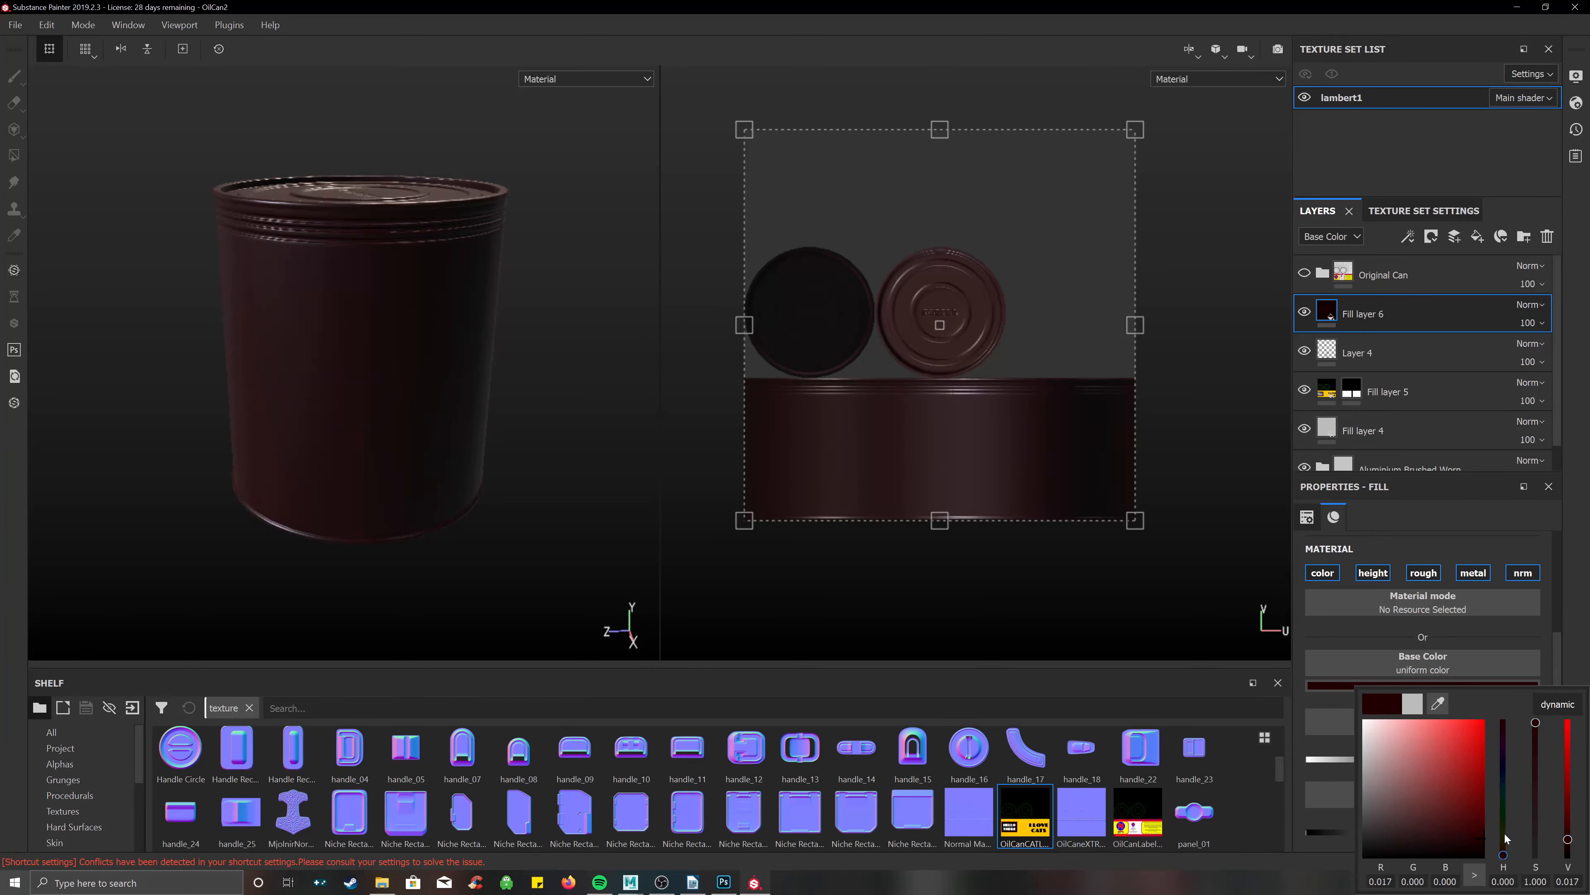
left_click_drag(1506, 838, 1505, 849)
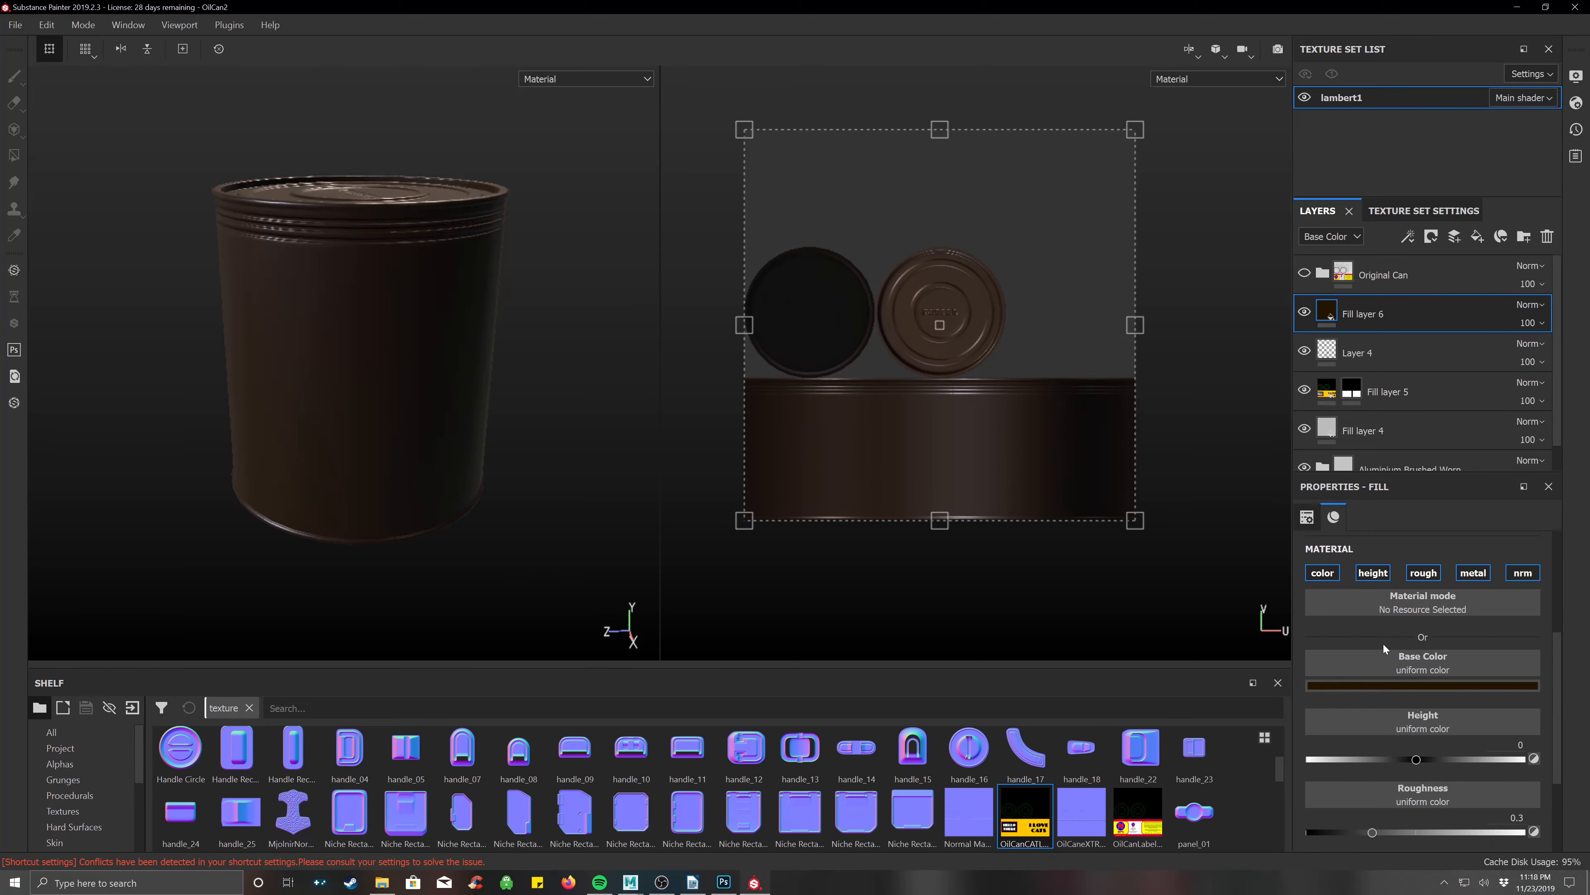
left_click(1452, 832)
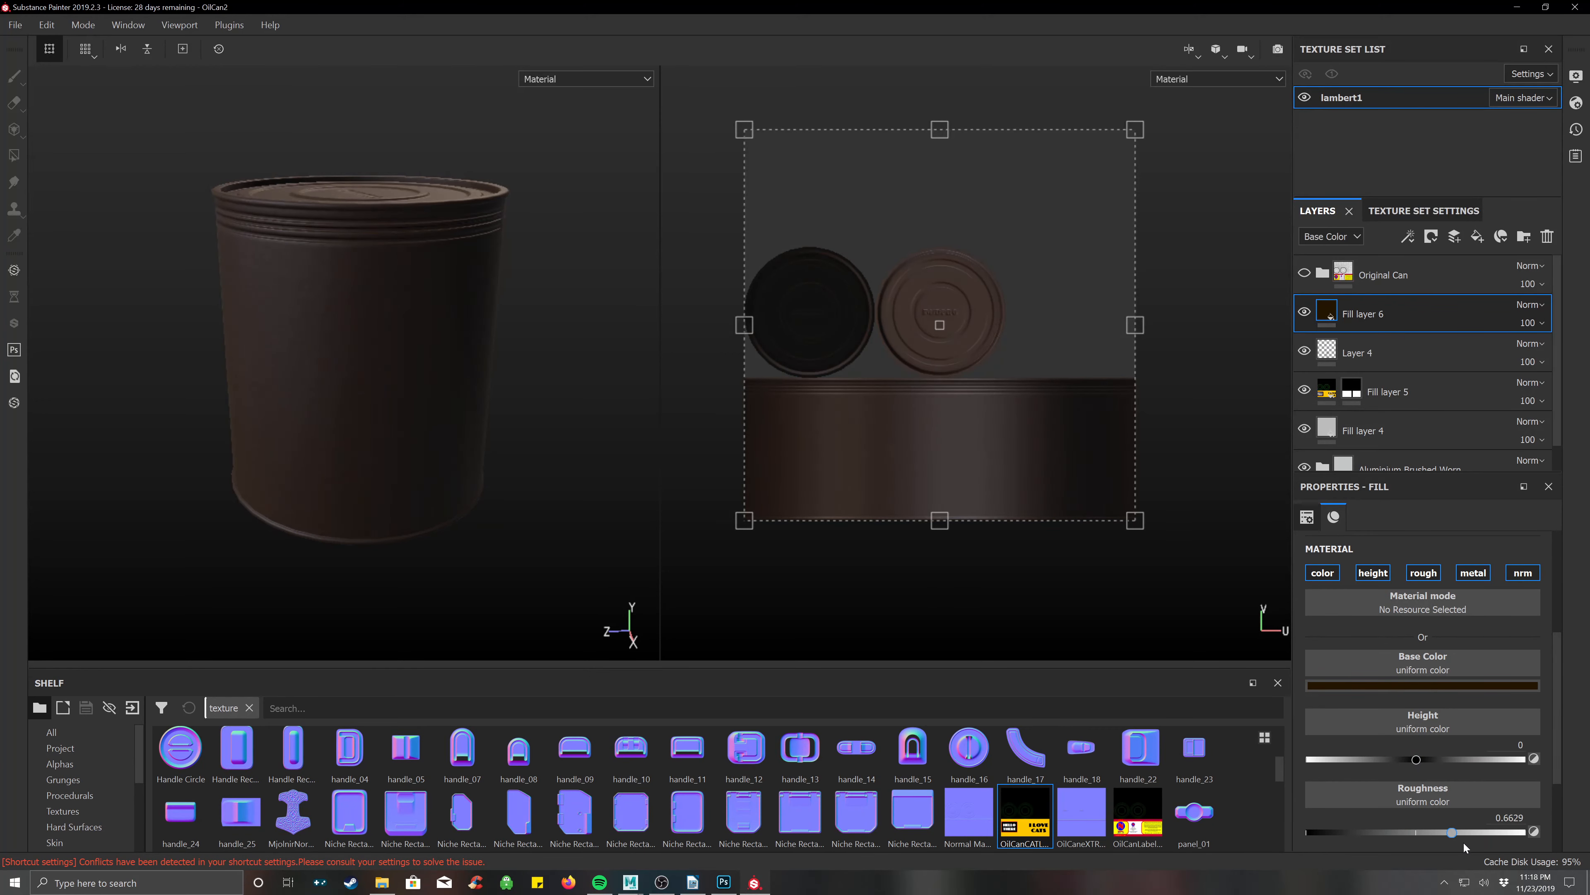
left_click_drag(1464, 841, 1494, 847)
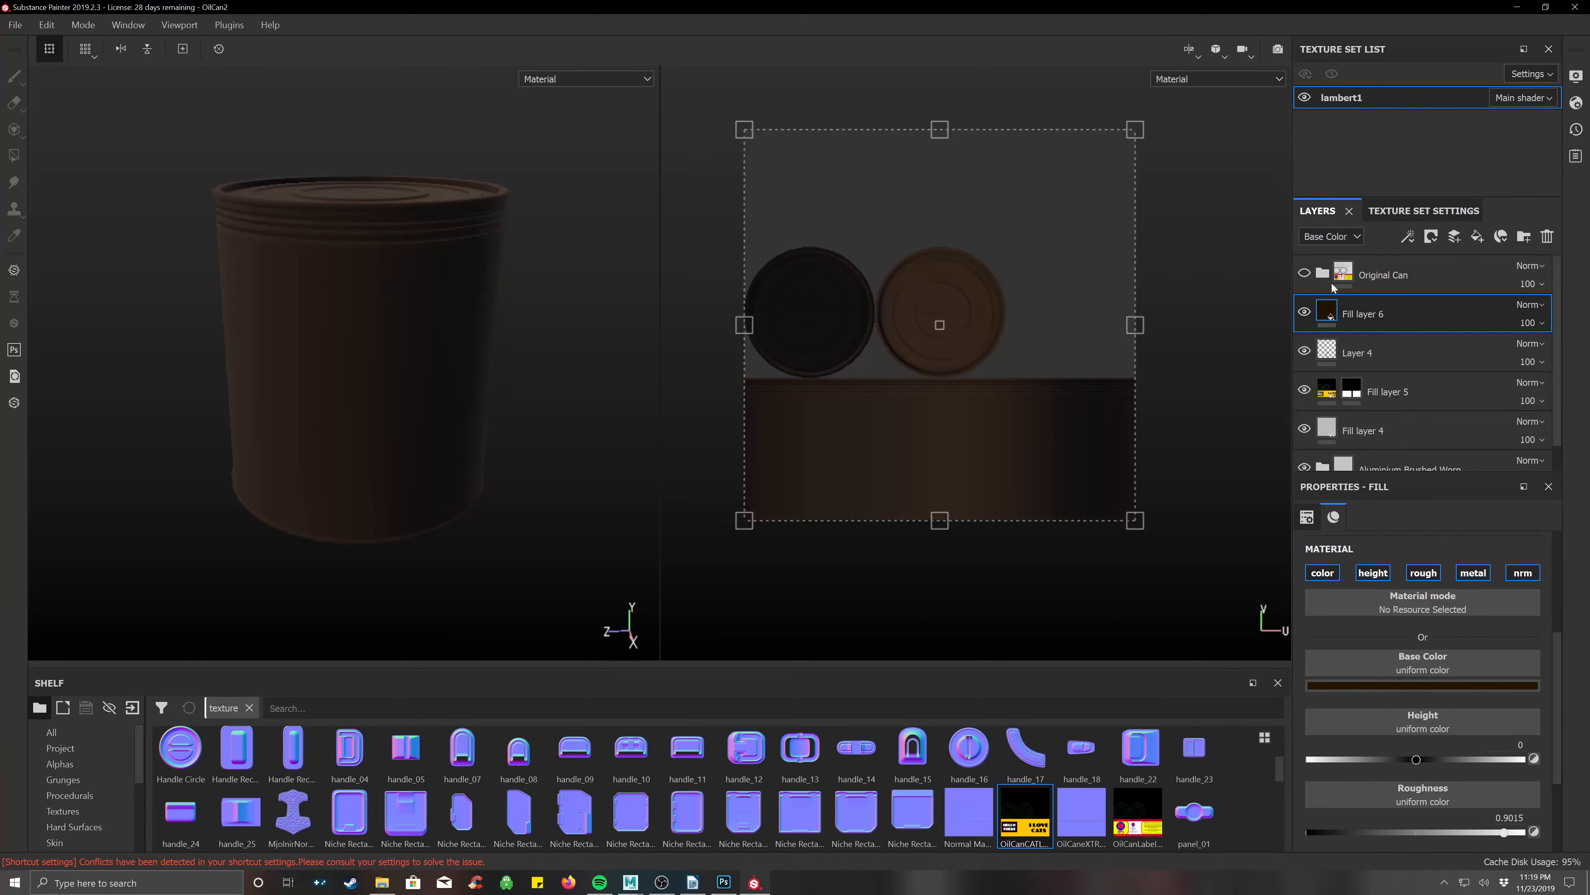
Add a black mask to Fill layer 6 and apply a Dirt generator to that mask.
right_click(1327, 315)
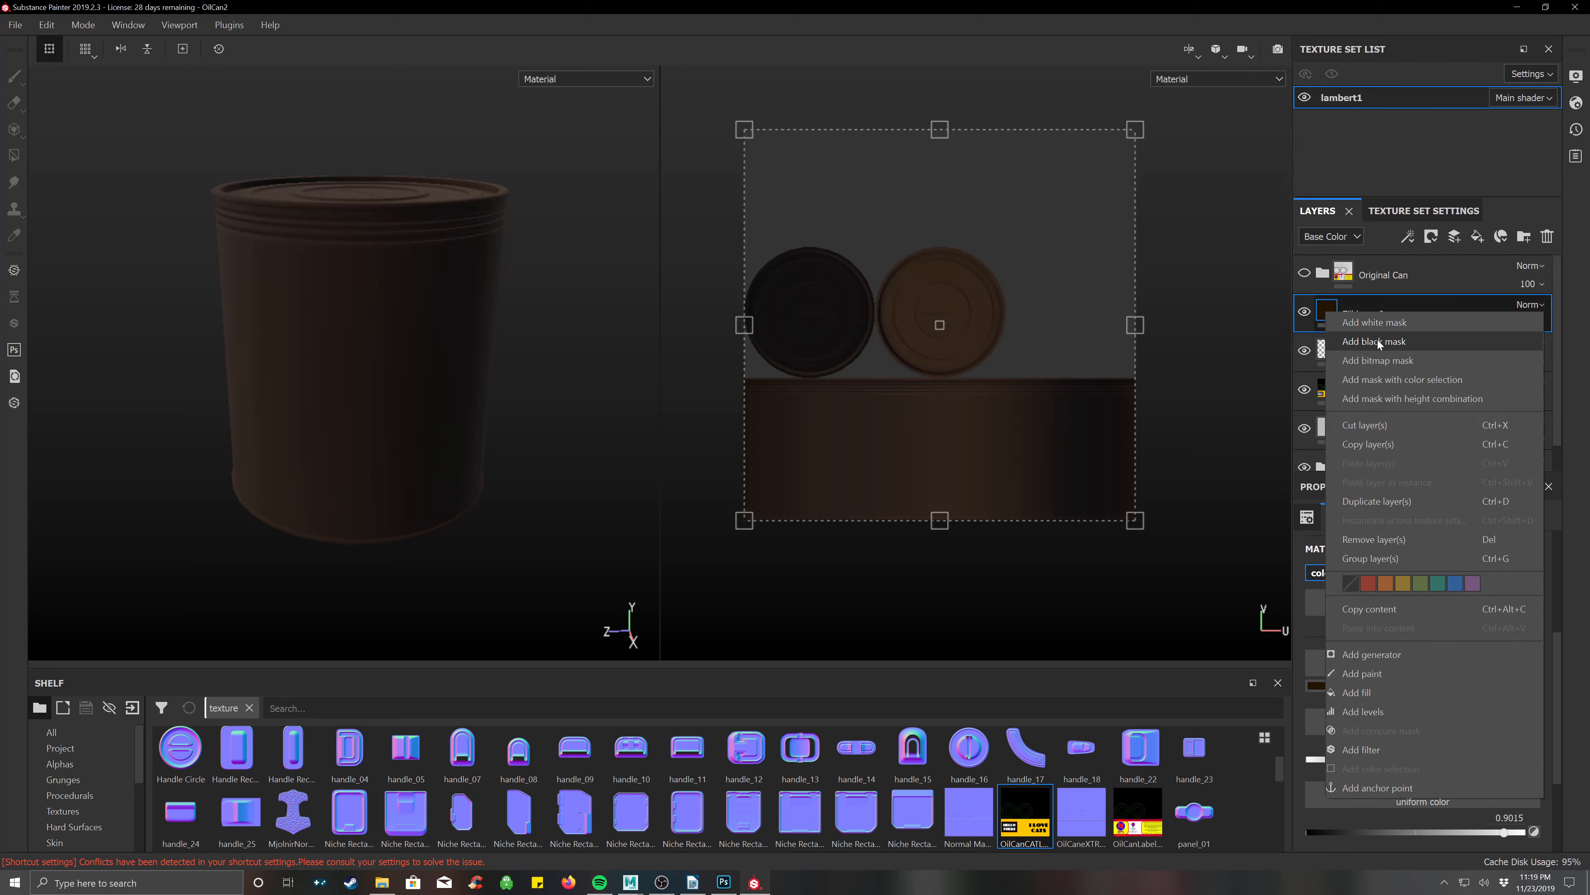
left_click(1378, 340)
right_click(1350, 309)
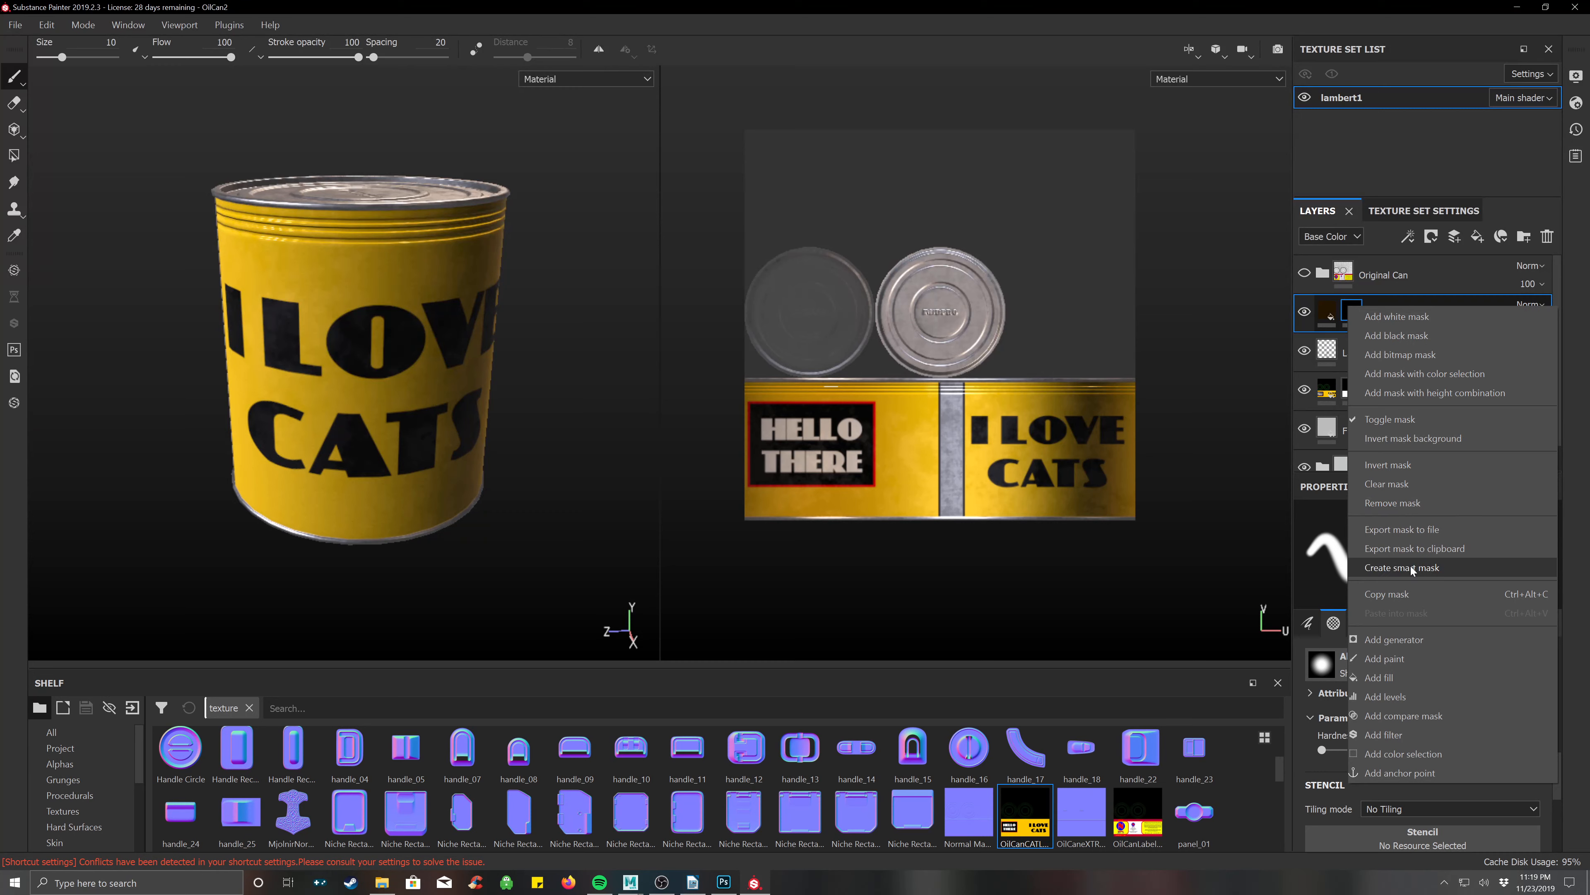
left_click(1408, 641)
left_click(1407, 541)
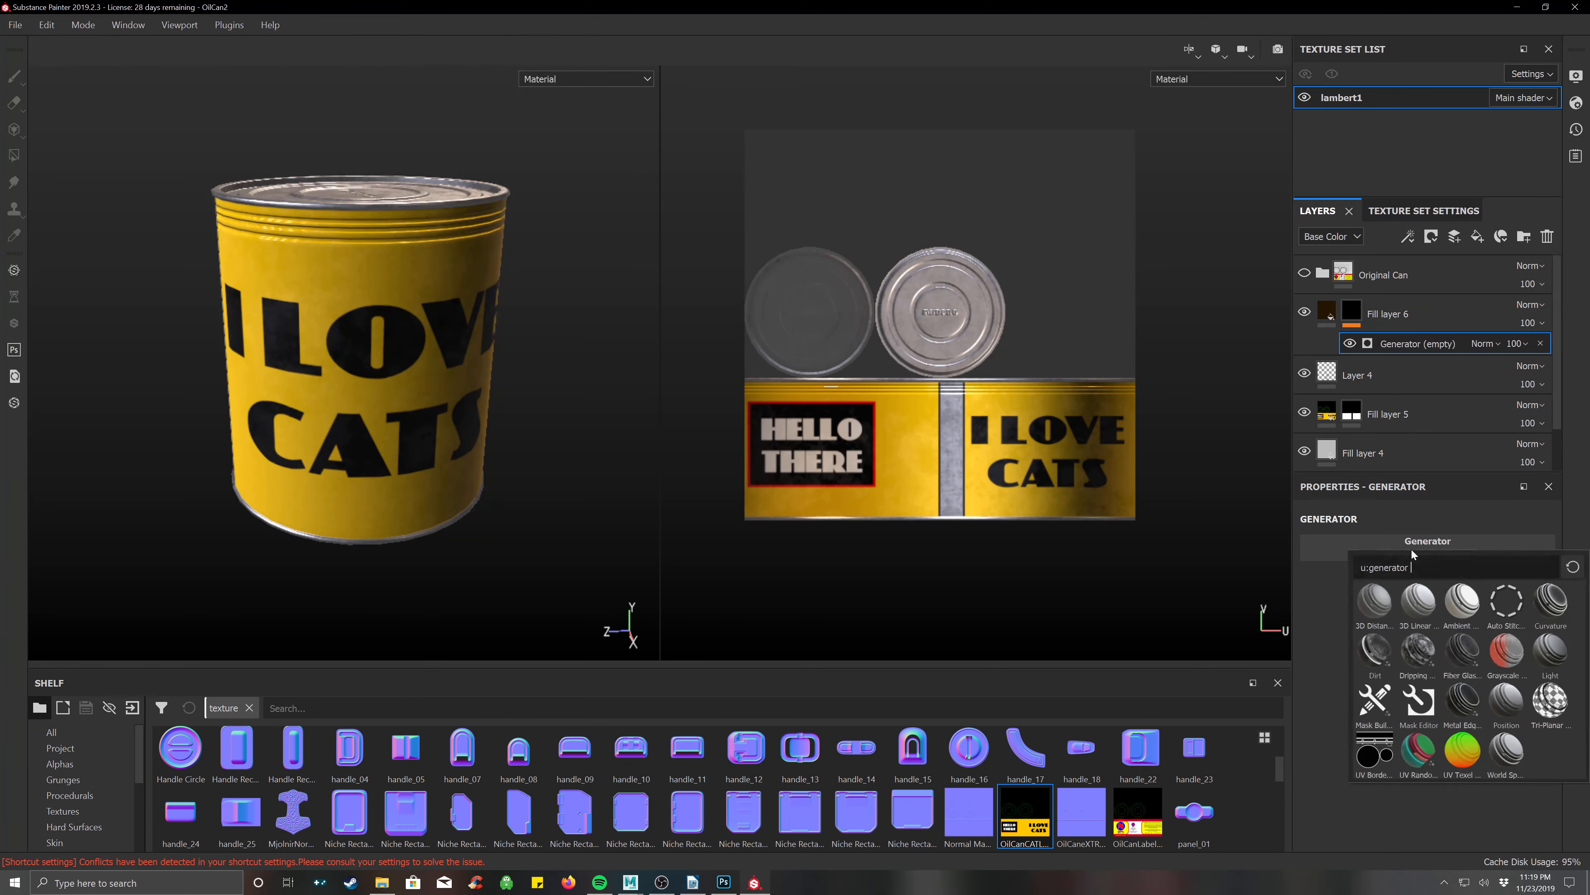
left_click(1374, 655)
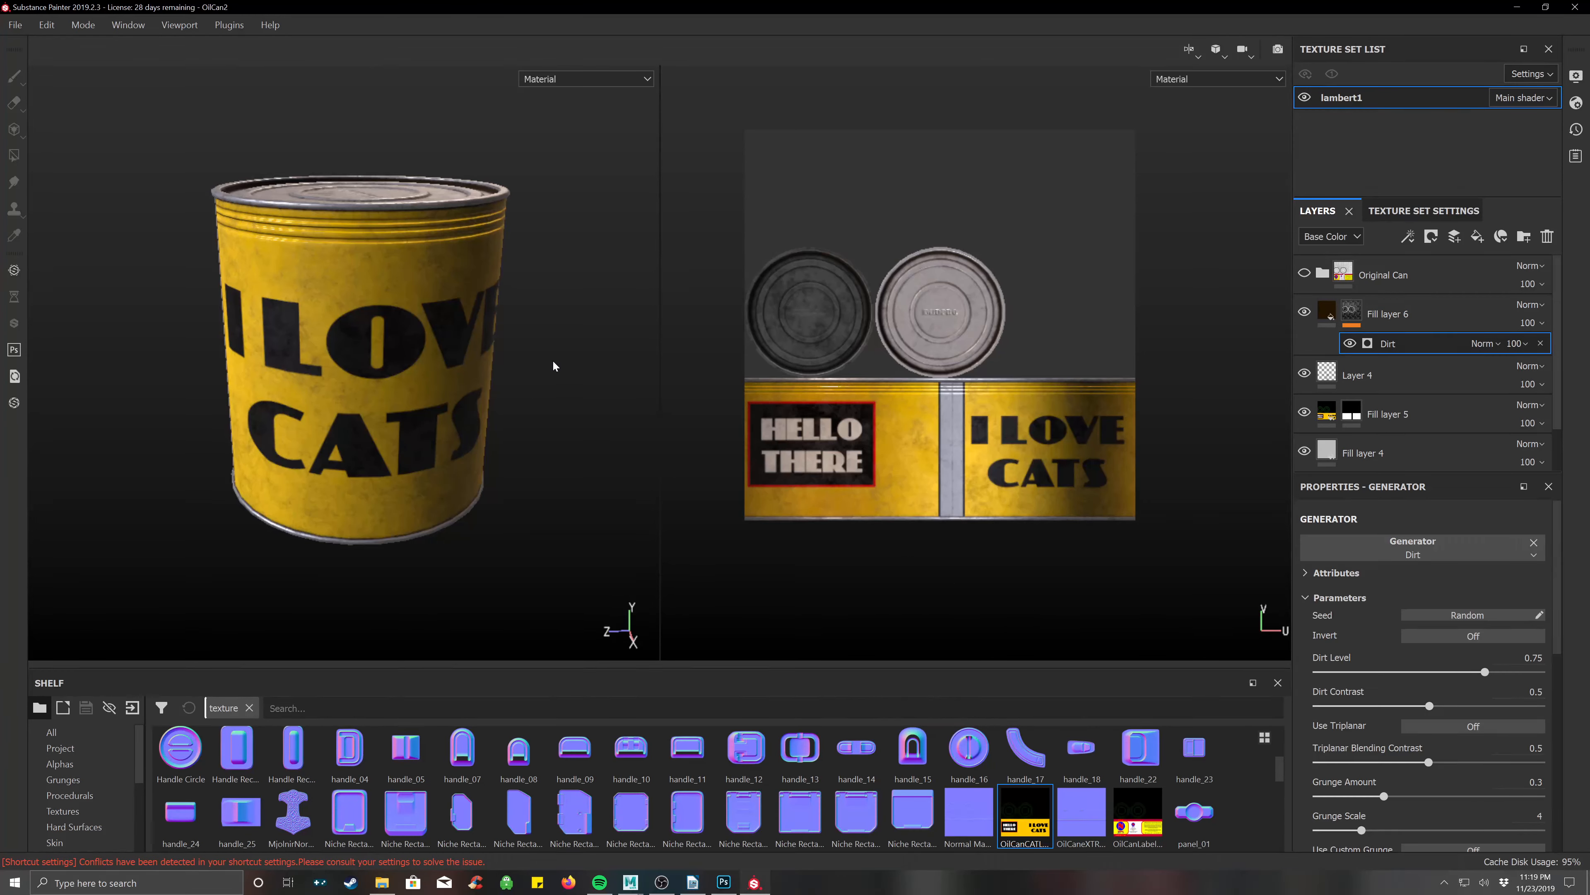
Set the Dirt generator's Dirt Level to 0.84 and its Dirt Contrast to 0.49.
mouse_move(508, 249)
left_mouse_down("alt")
mouse_move(571, 271)
mouse_move(603, 352)
mouse_move(586, 274)
mouse_move(628, 185)
mouse_move(701, 188)
mouse_move(543, 206)
mouse_move(521, 241)
left_mouse_up("alt")
middle_click_drag(542, 263, 564, 233, "alt")
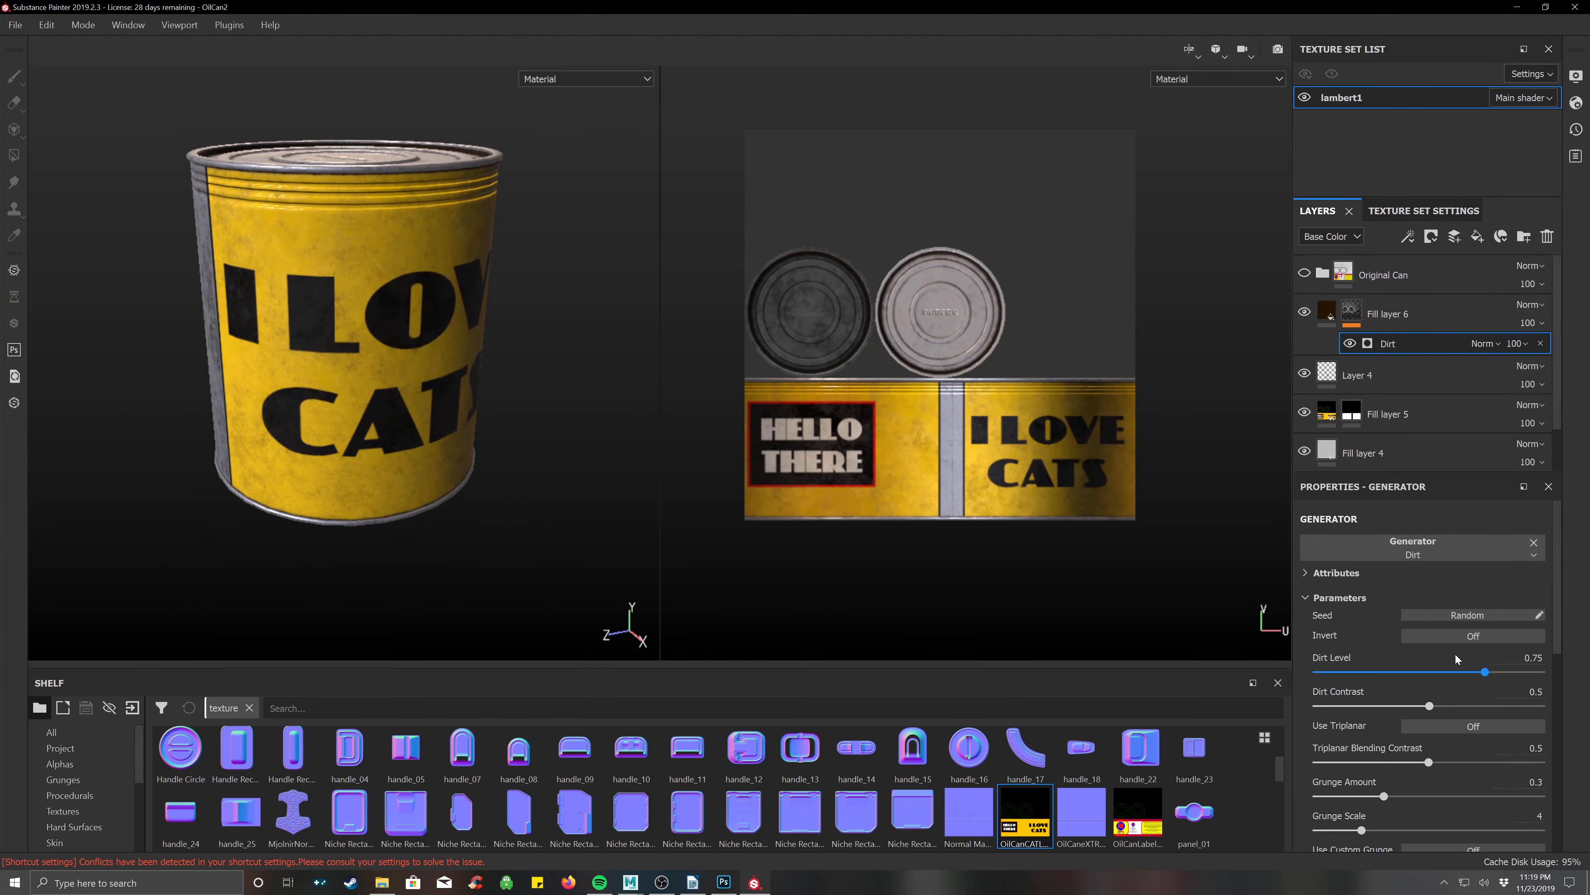
left_click_drag(1484, 675, 1504, 674)
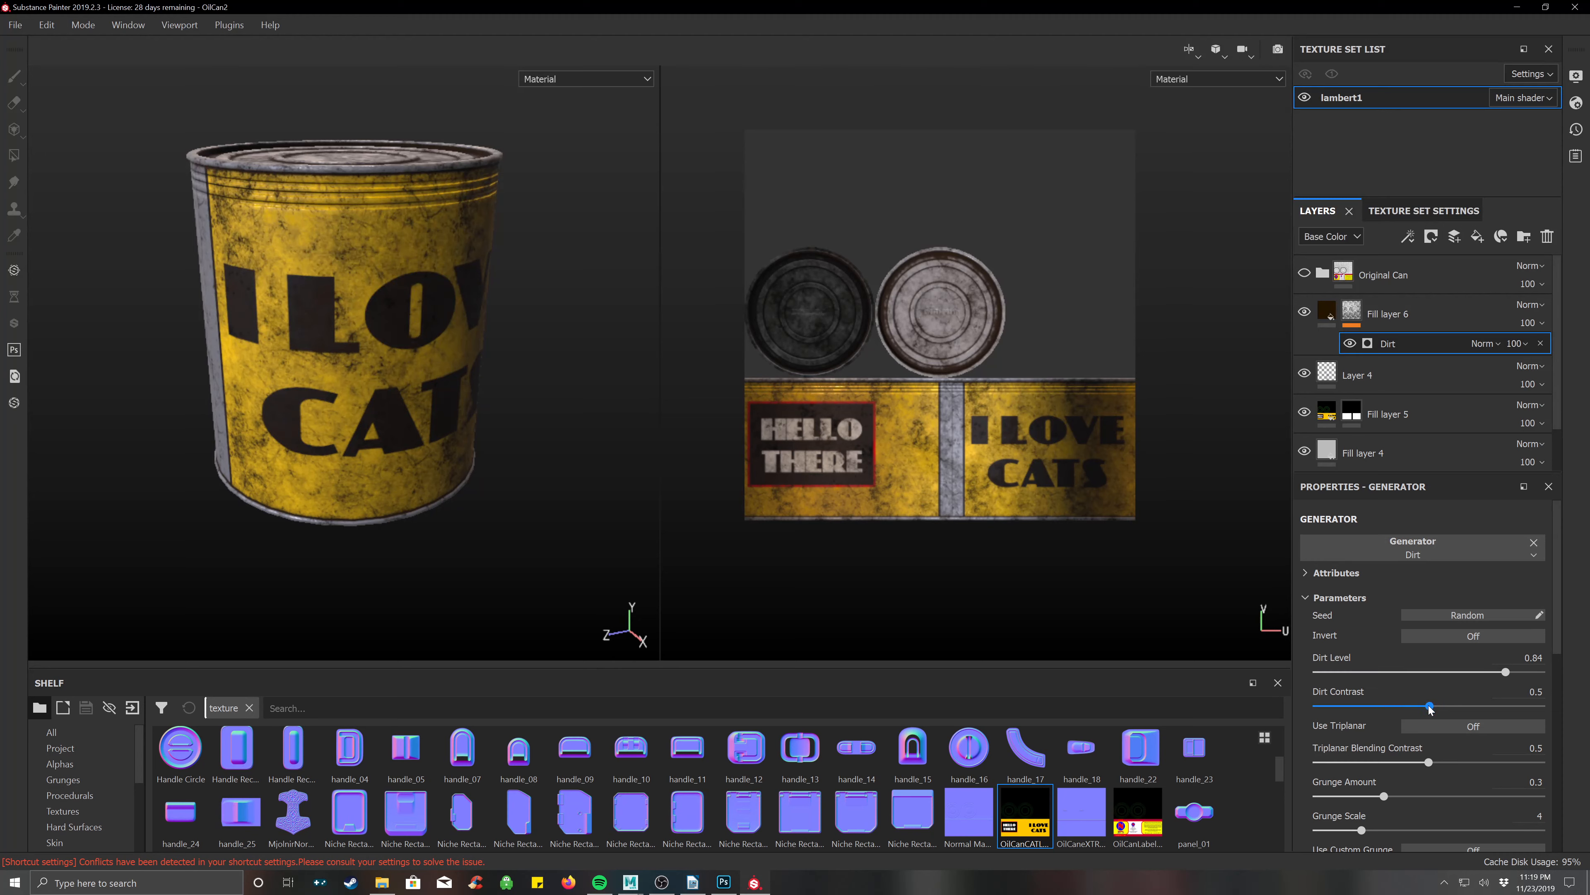
mouse_move(1429, 706)
left_mouse_down()
mouse_move(1509, 706)
mouse_move(1421, 718)
left_mouse_up()
Try Use Triplanar on the Dirt generator, turn it back off, and set Triplanar Blending Contrast to 0.49.
scroll(1440, 689, "down", 2)
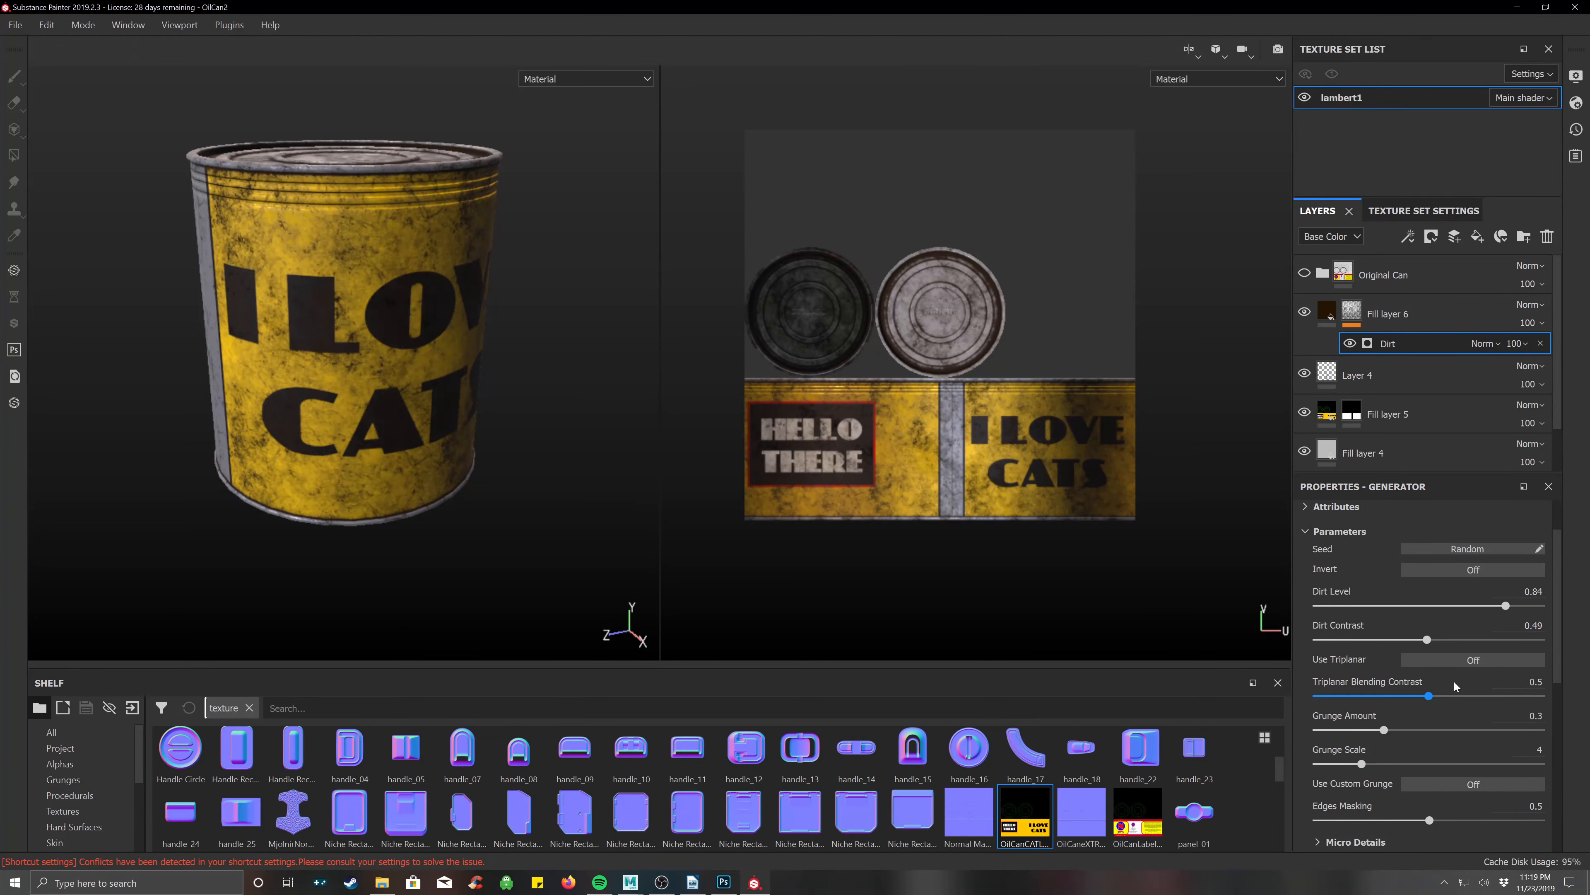
left_click(1468, 660)
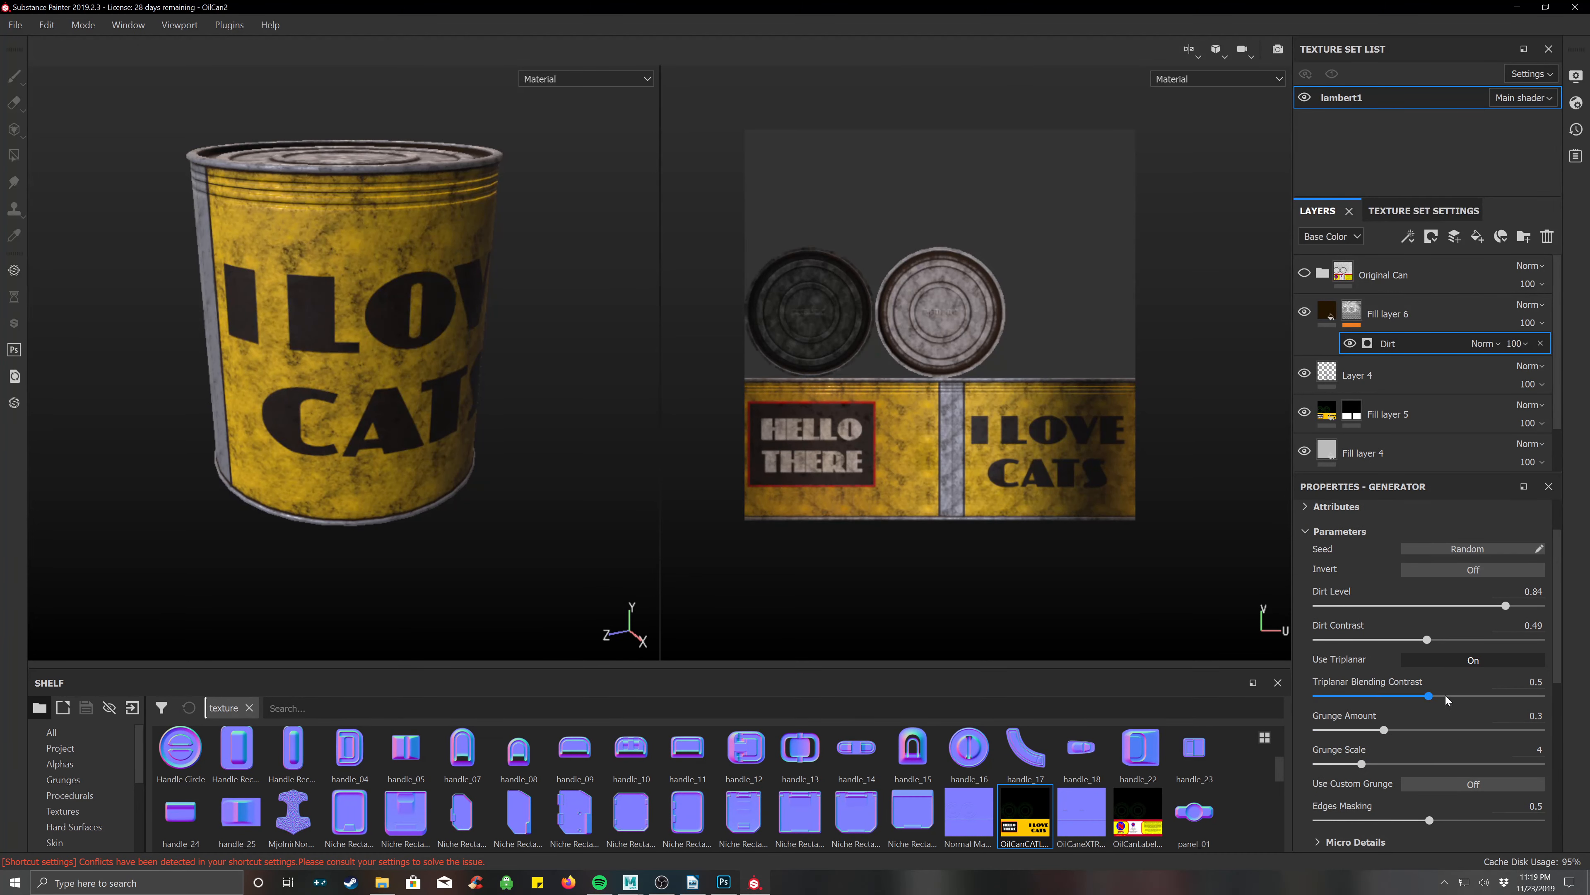
left_click(1474, 661)
left_click(1425, 695)
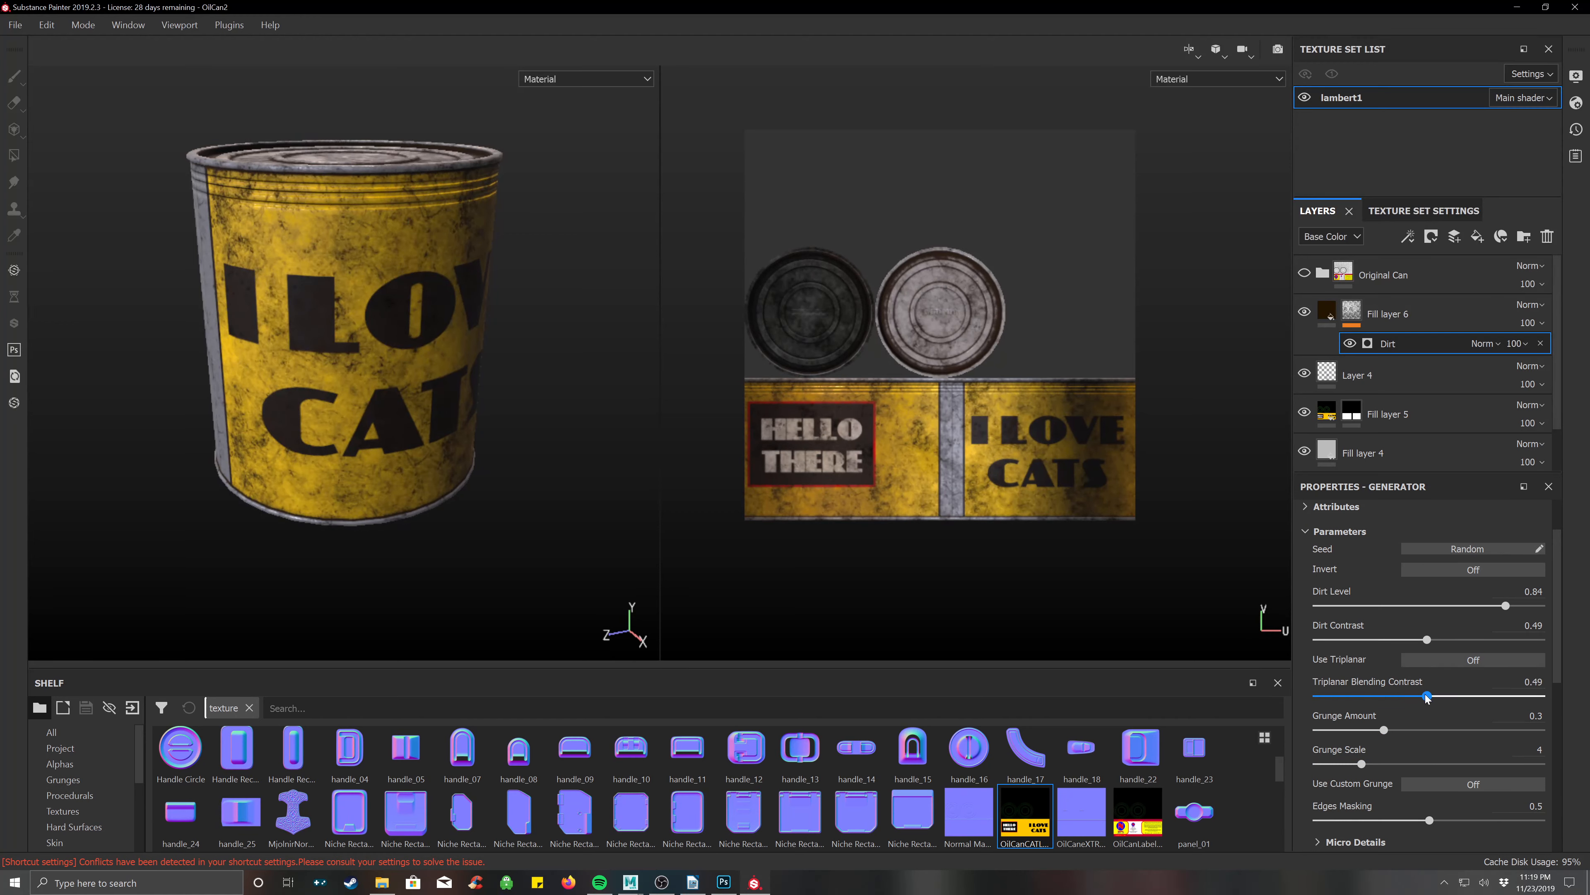
Set the Dirt generator's Triplanar Blending Contrast to 0.43 and Grunge Amount to 0.27, and adjust its Edges Masking.
left_click_drag(1387, 701, 1348, 698)
left_click_drag(1382, 736, 1396, 741)
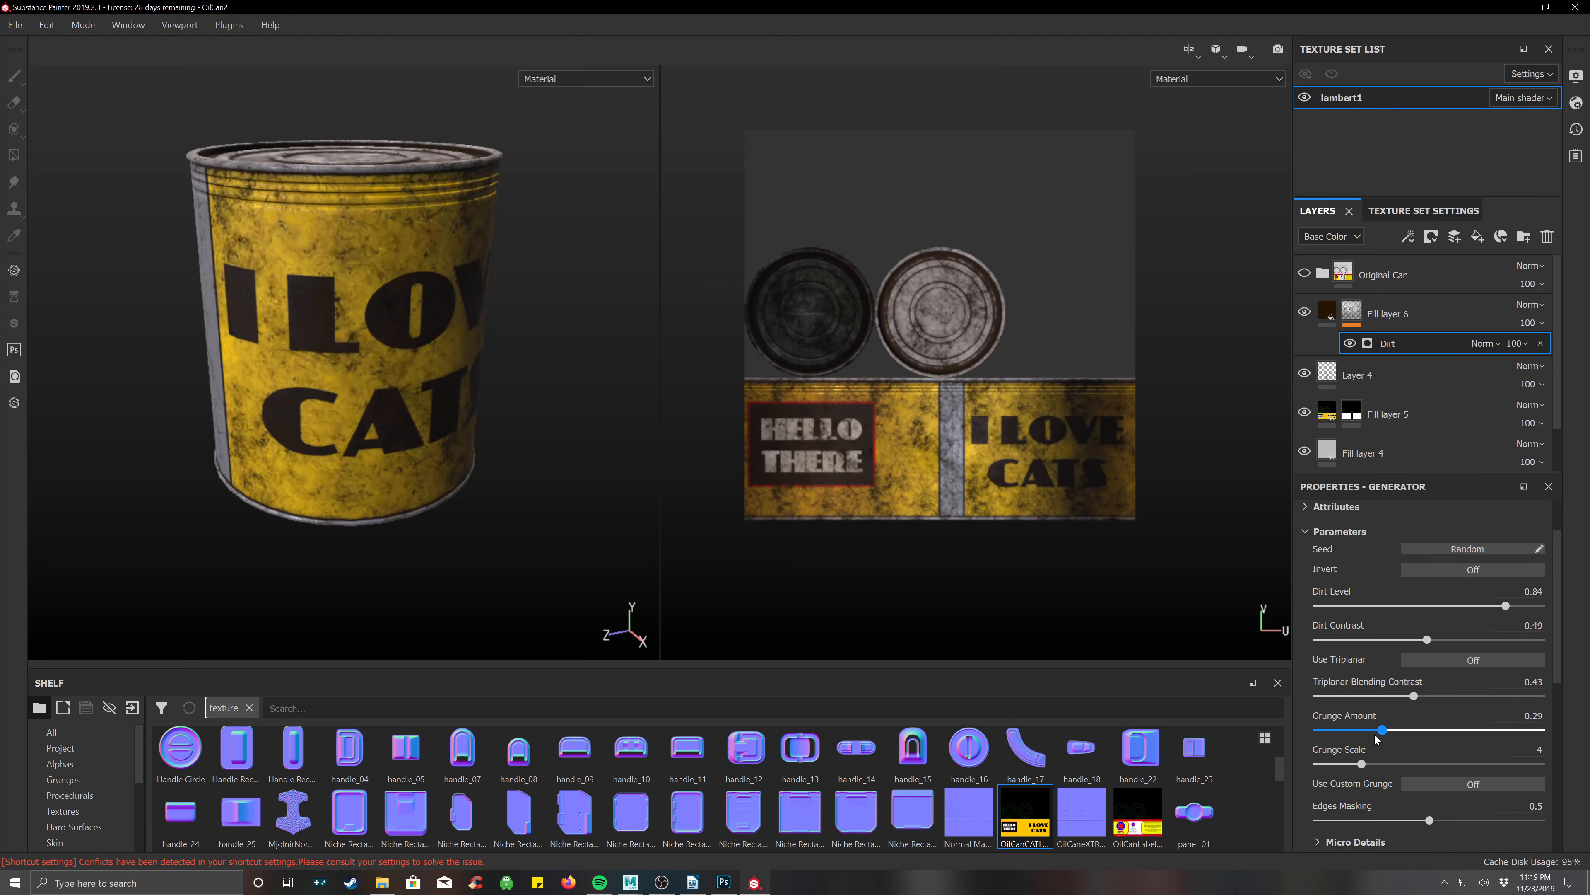
left_click_drag(1396, 740, 1381, 733)
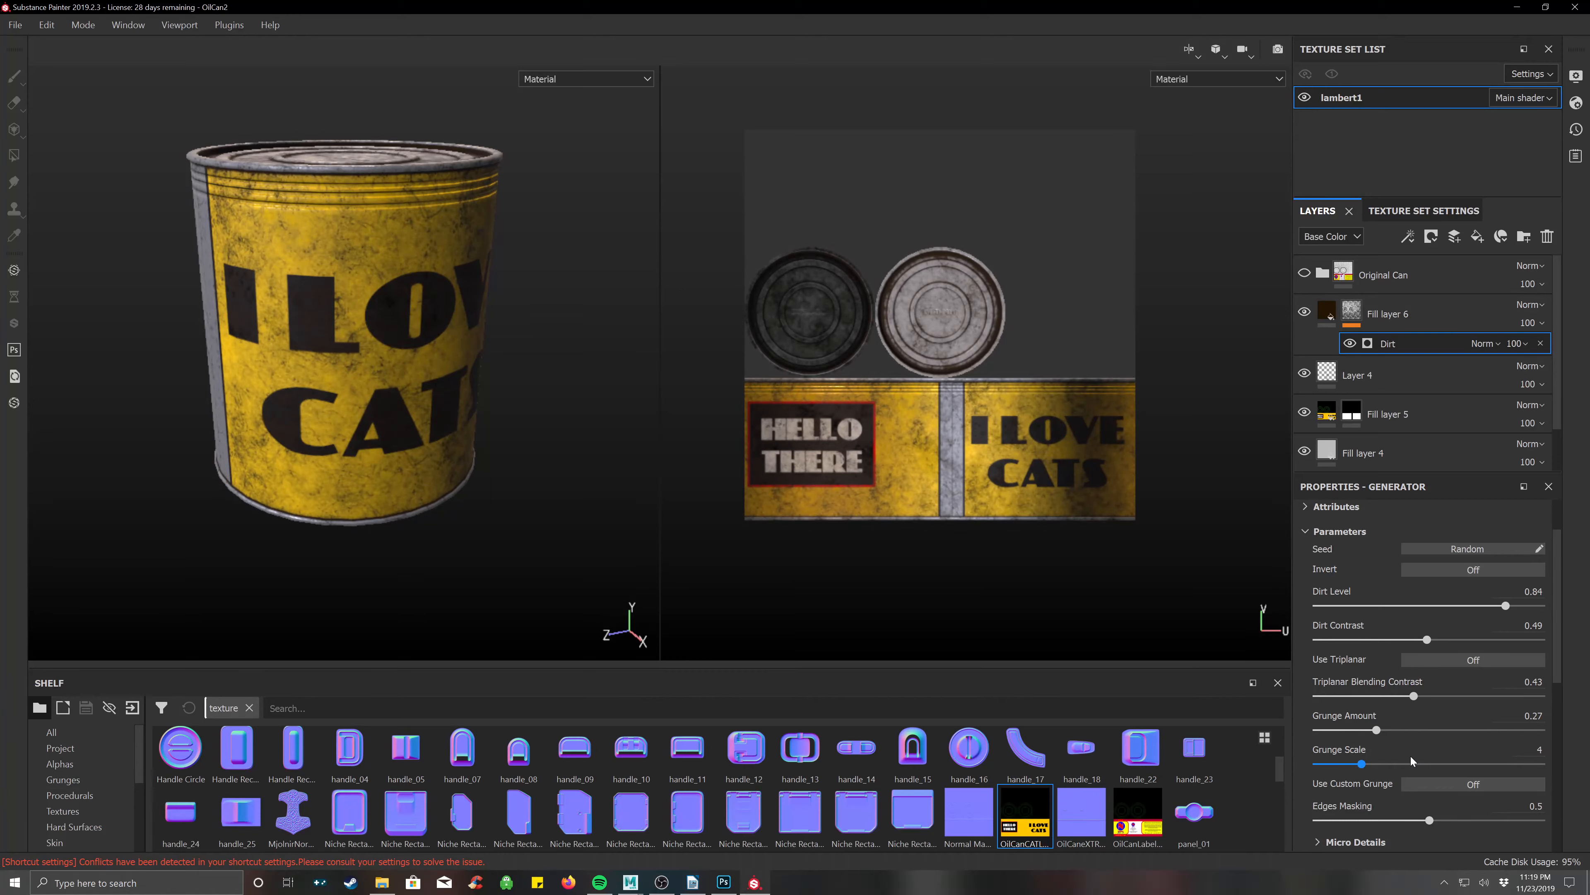
scroll(1397, 714, "down", 4)
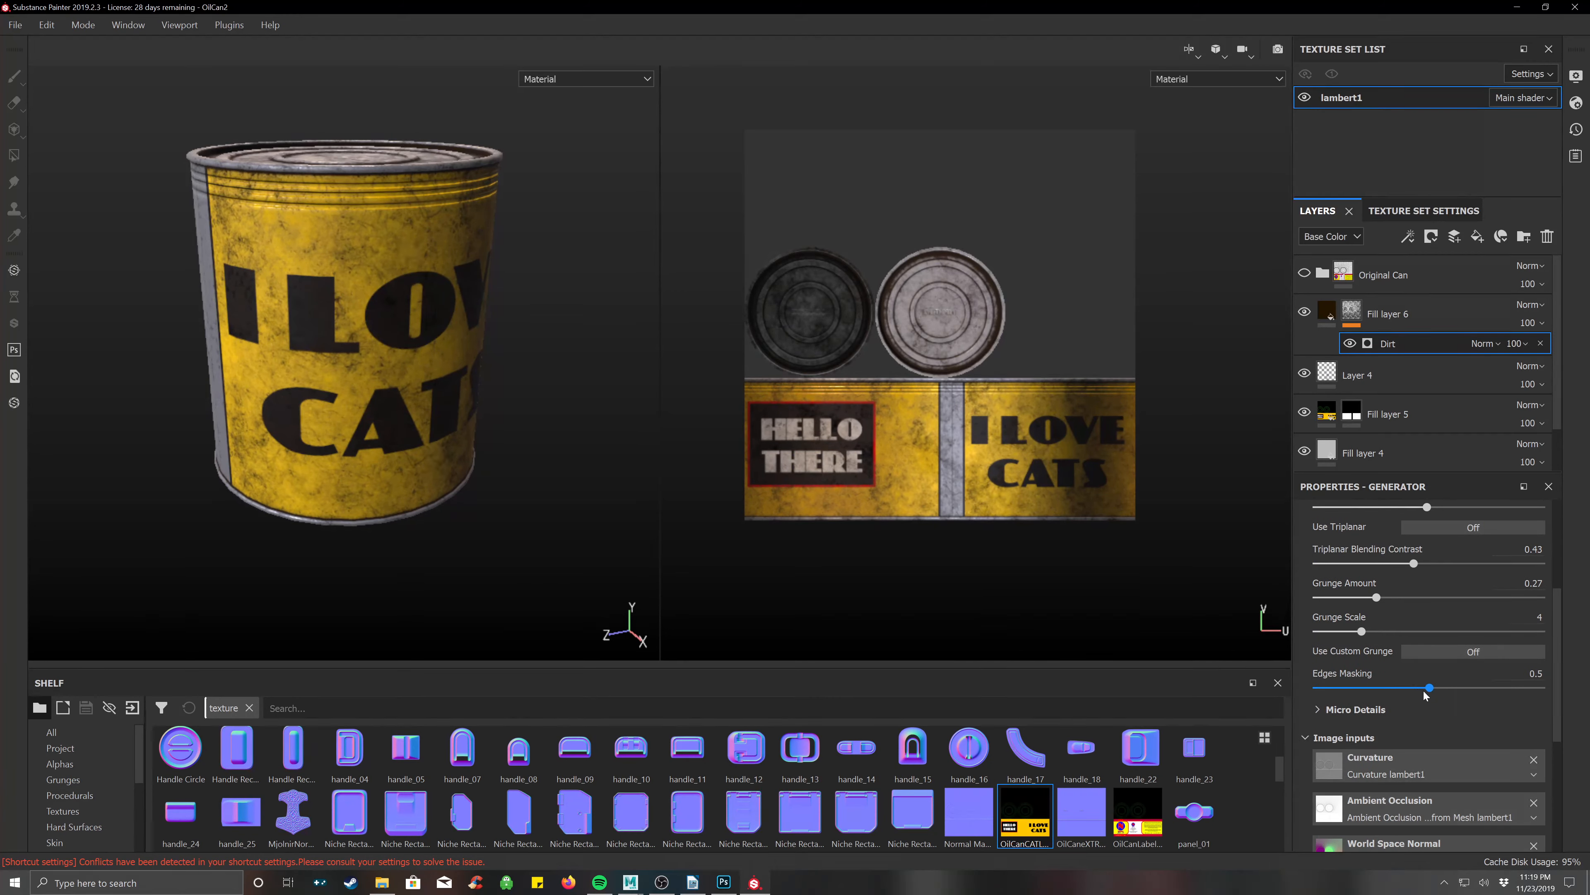
left_click_drag(1429, 688, 1509, 705)
Randomize the seed of Fill layer 6's Dirt generator several times to get a different dirt pattern.
scroll(1427, 614, "up", 5)
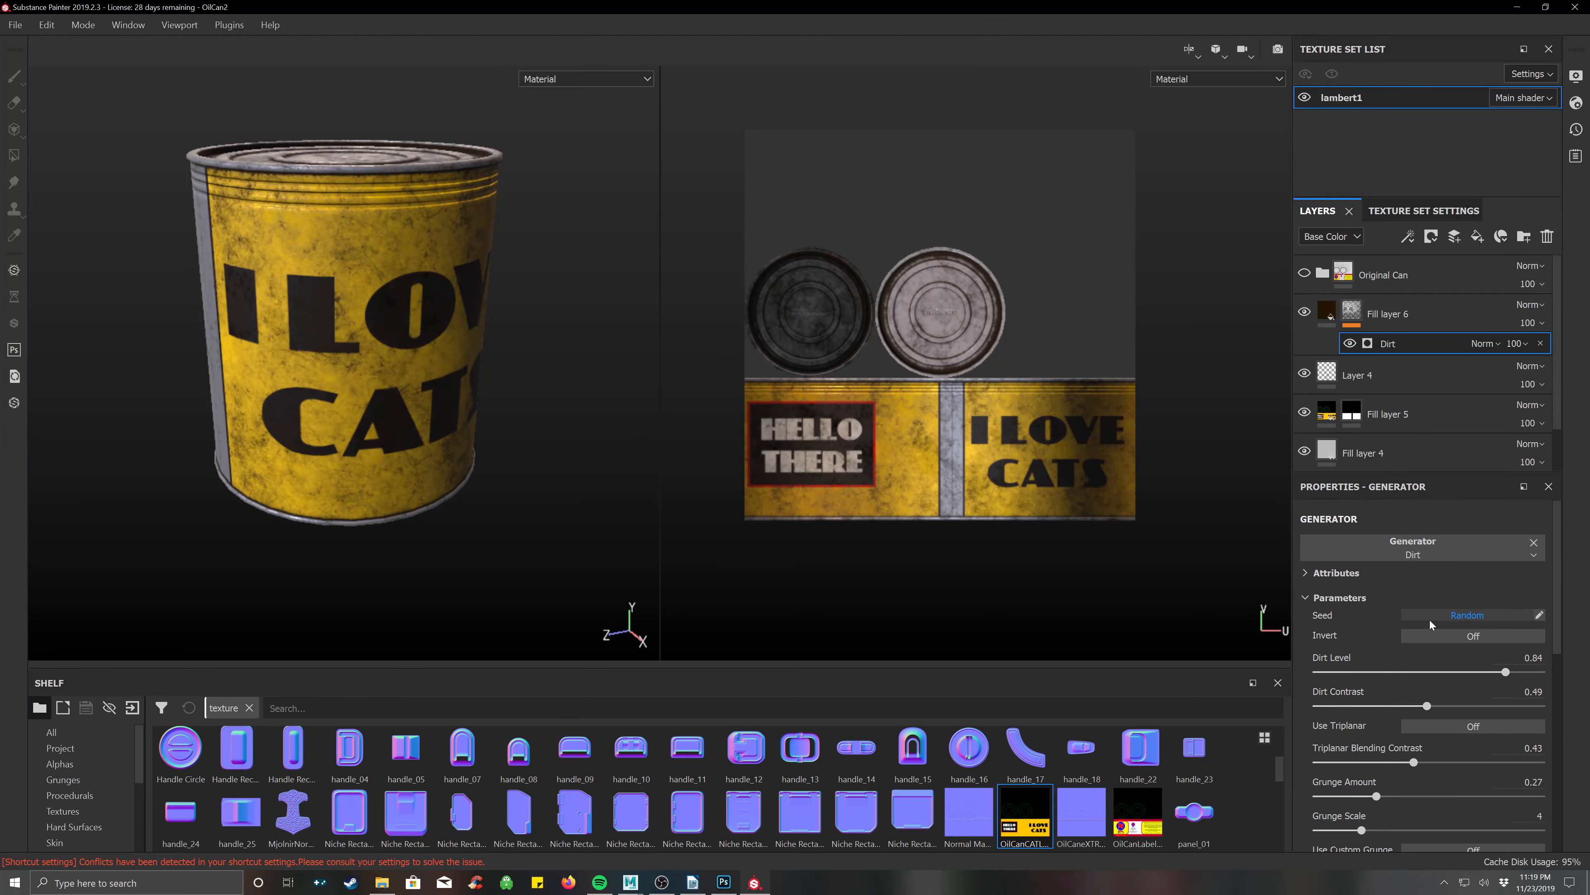
left_click(1464, 619)
left_click(1465, 619)
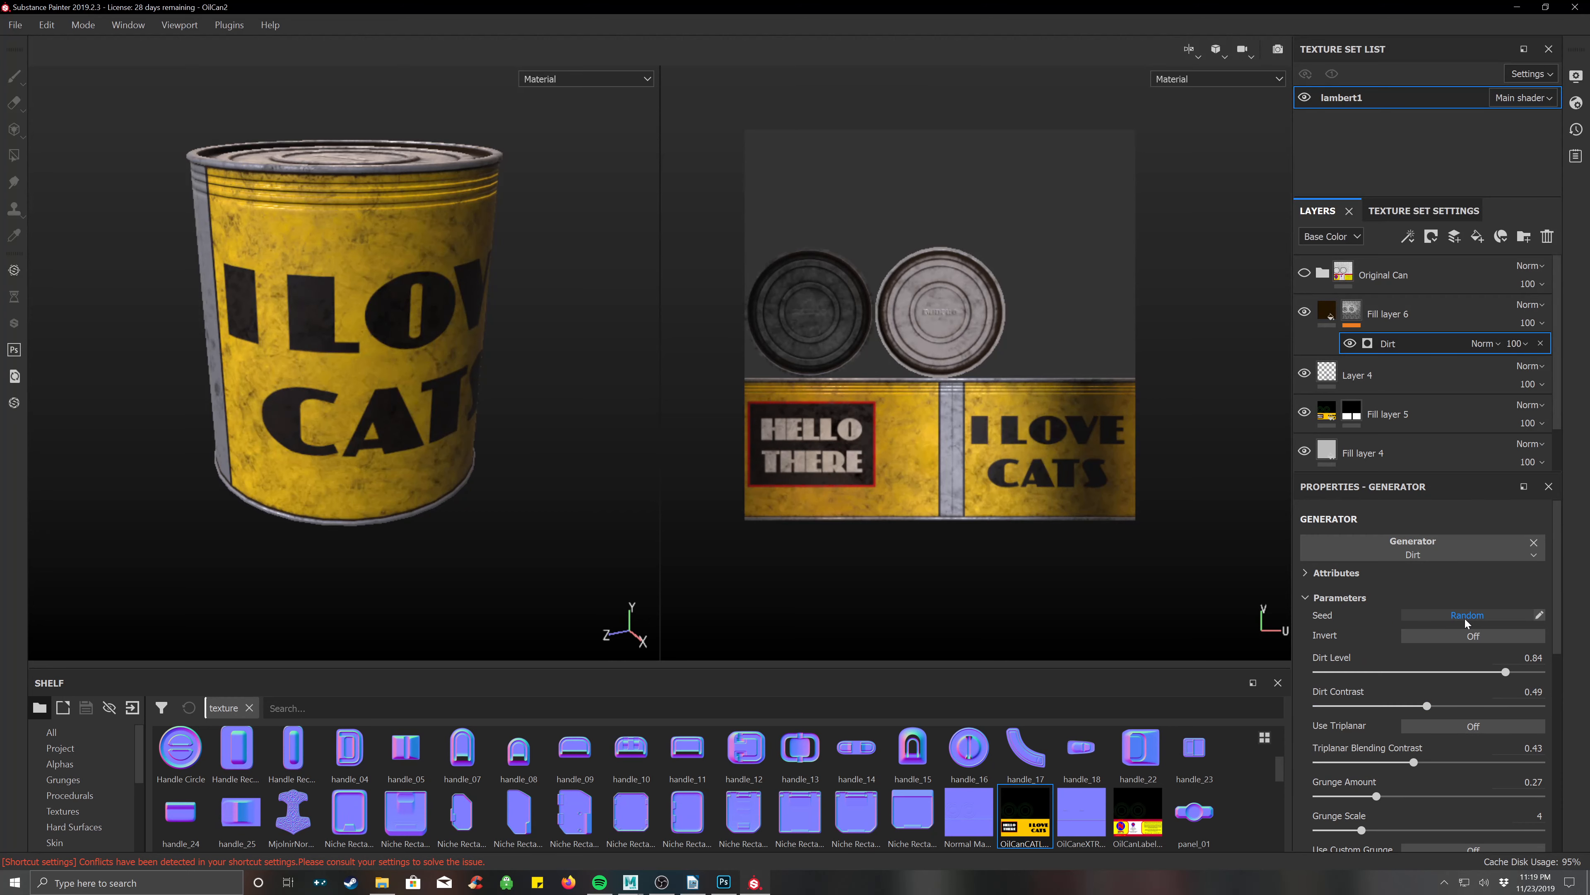
left_click(1465, 618)
left_click(1465, 615)
left_click(1466, 615)
left_click(1465, 615)
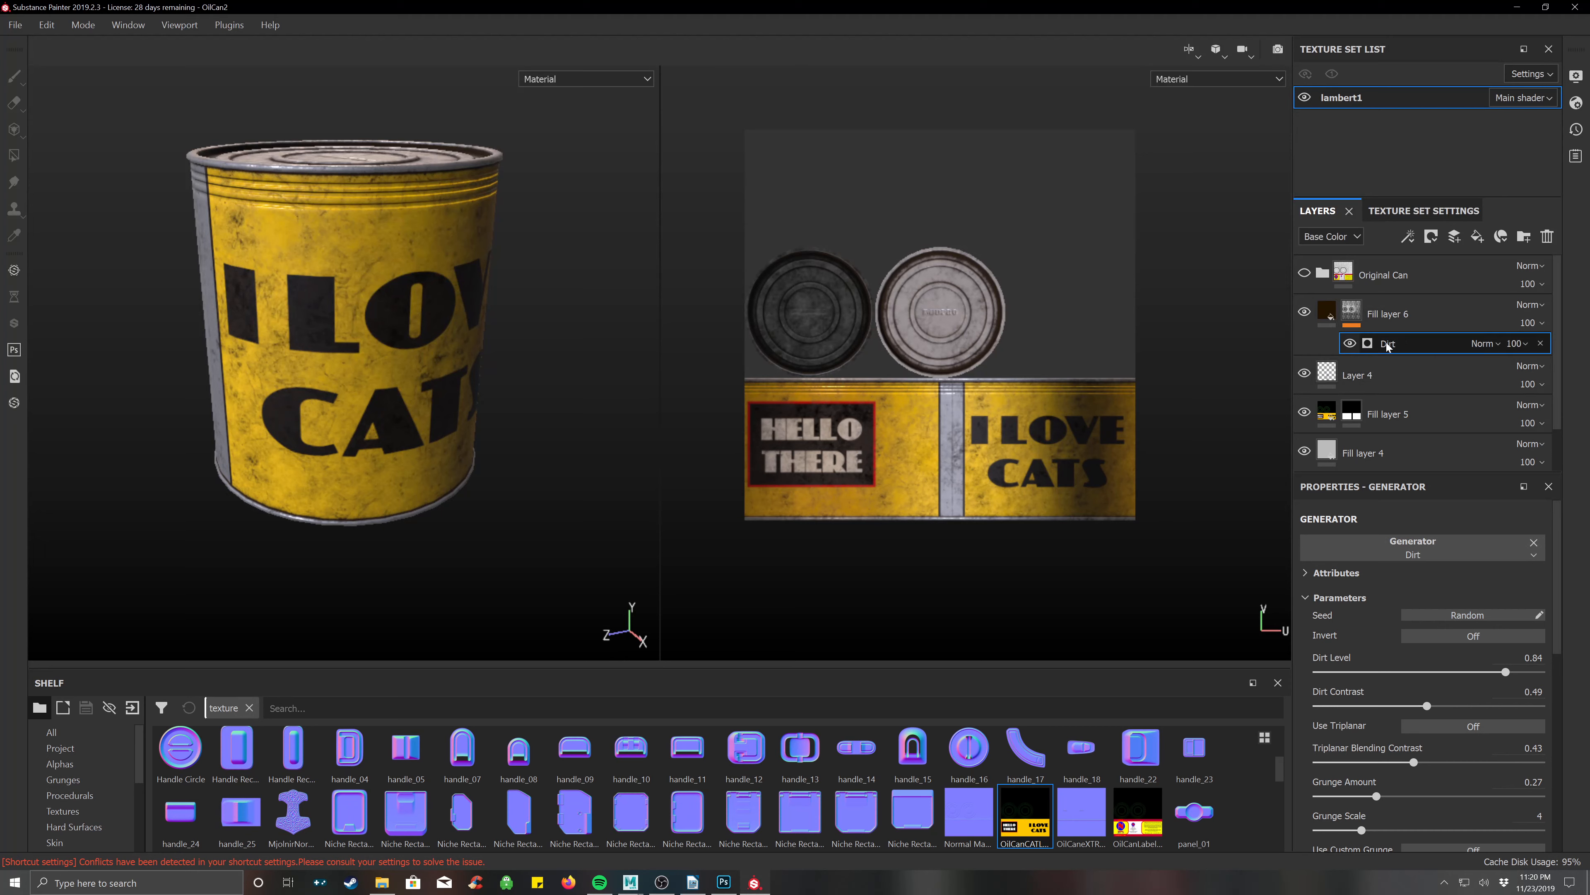
Set the base color of Fill layer 6 to pure black.
left_click(1326, 314)
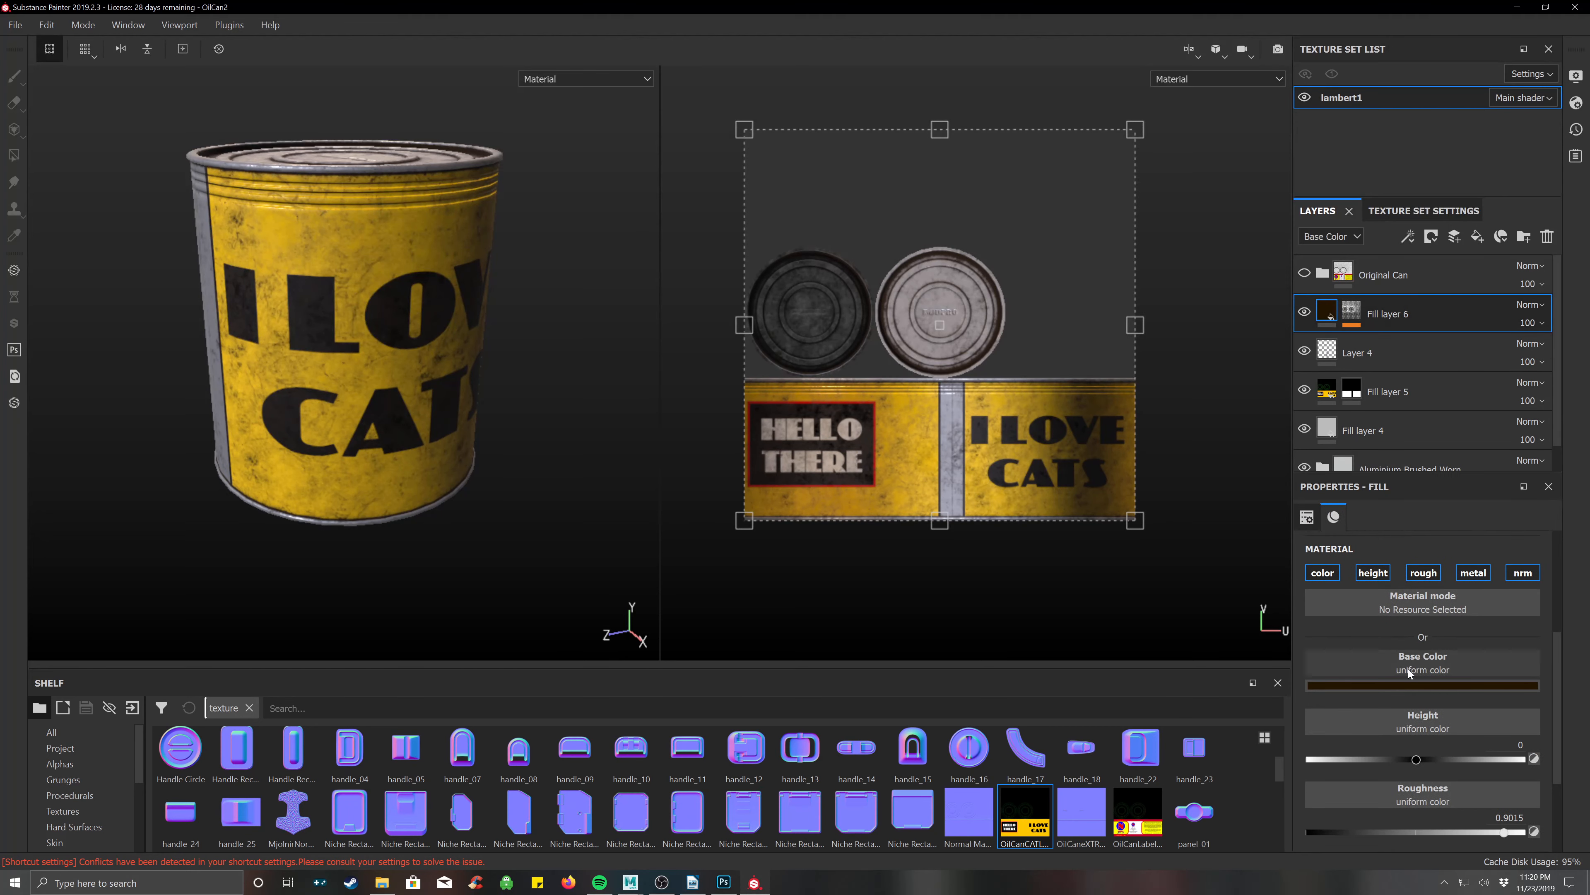
left_click(1416, 682)
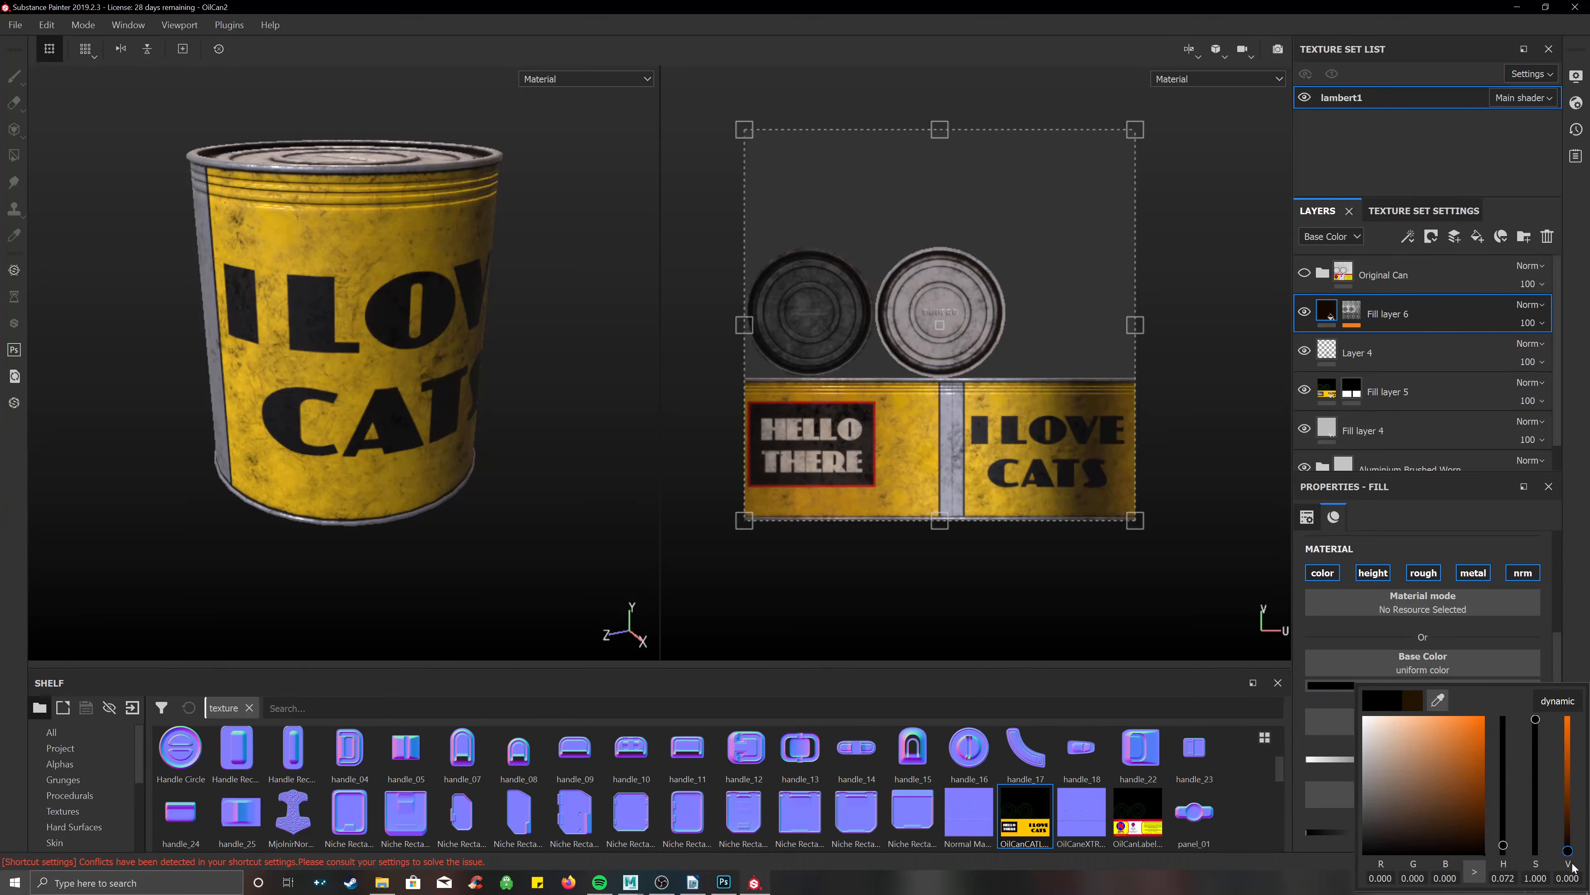
Duplicate Fill layer 6 and give the copy a very dark red base color with R 0.025.
right_click(1326, 314)
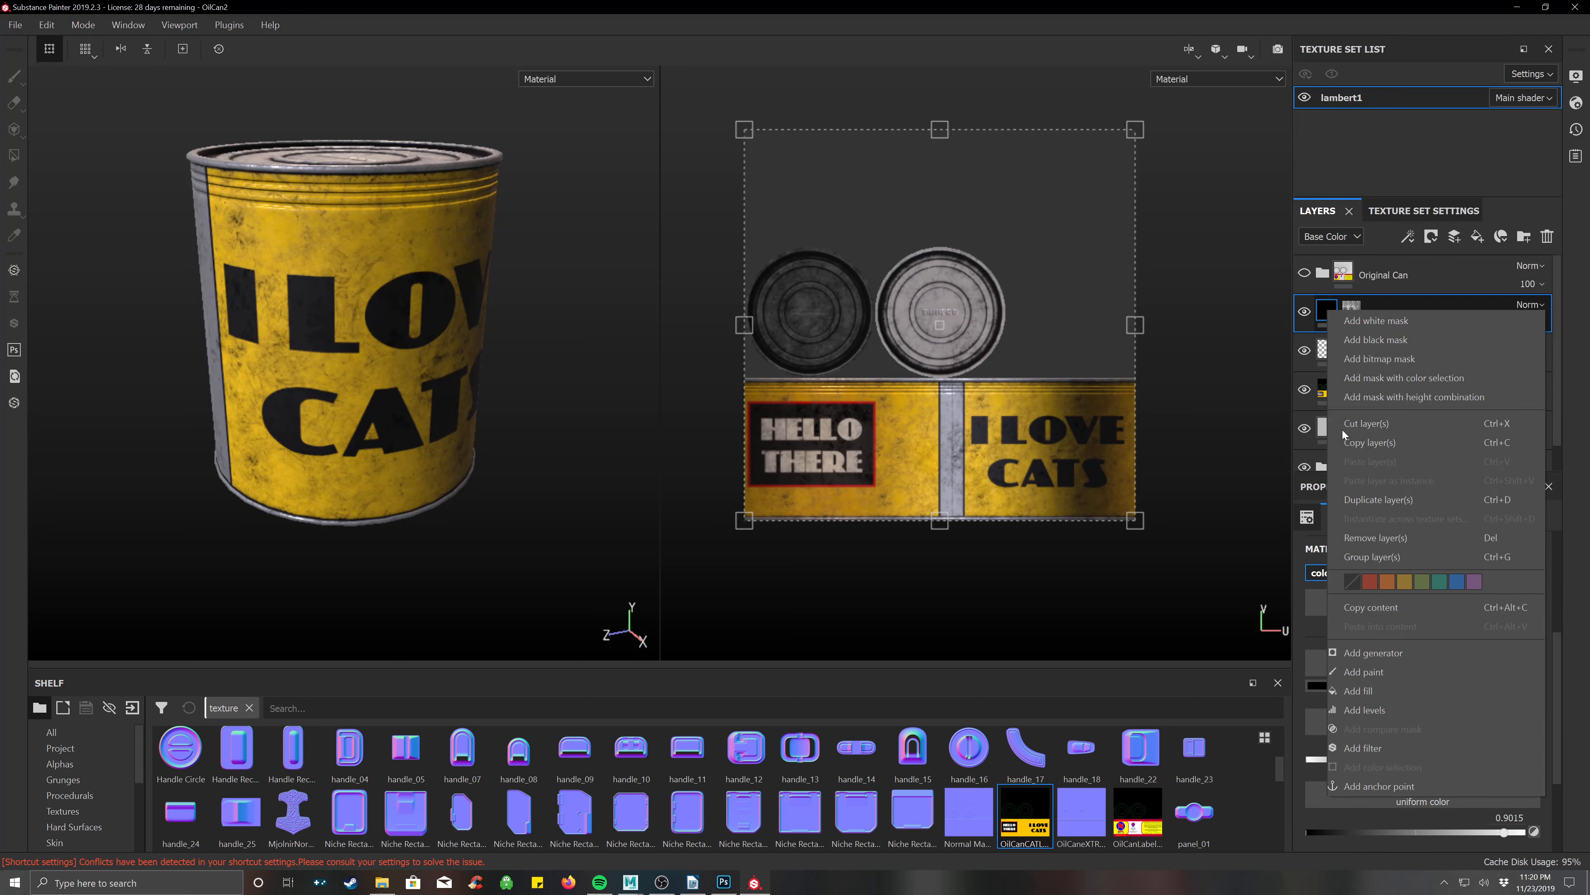
left_click(1375, 498)
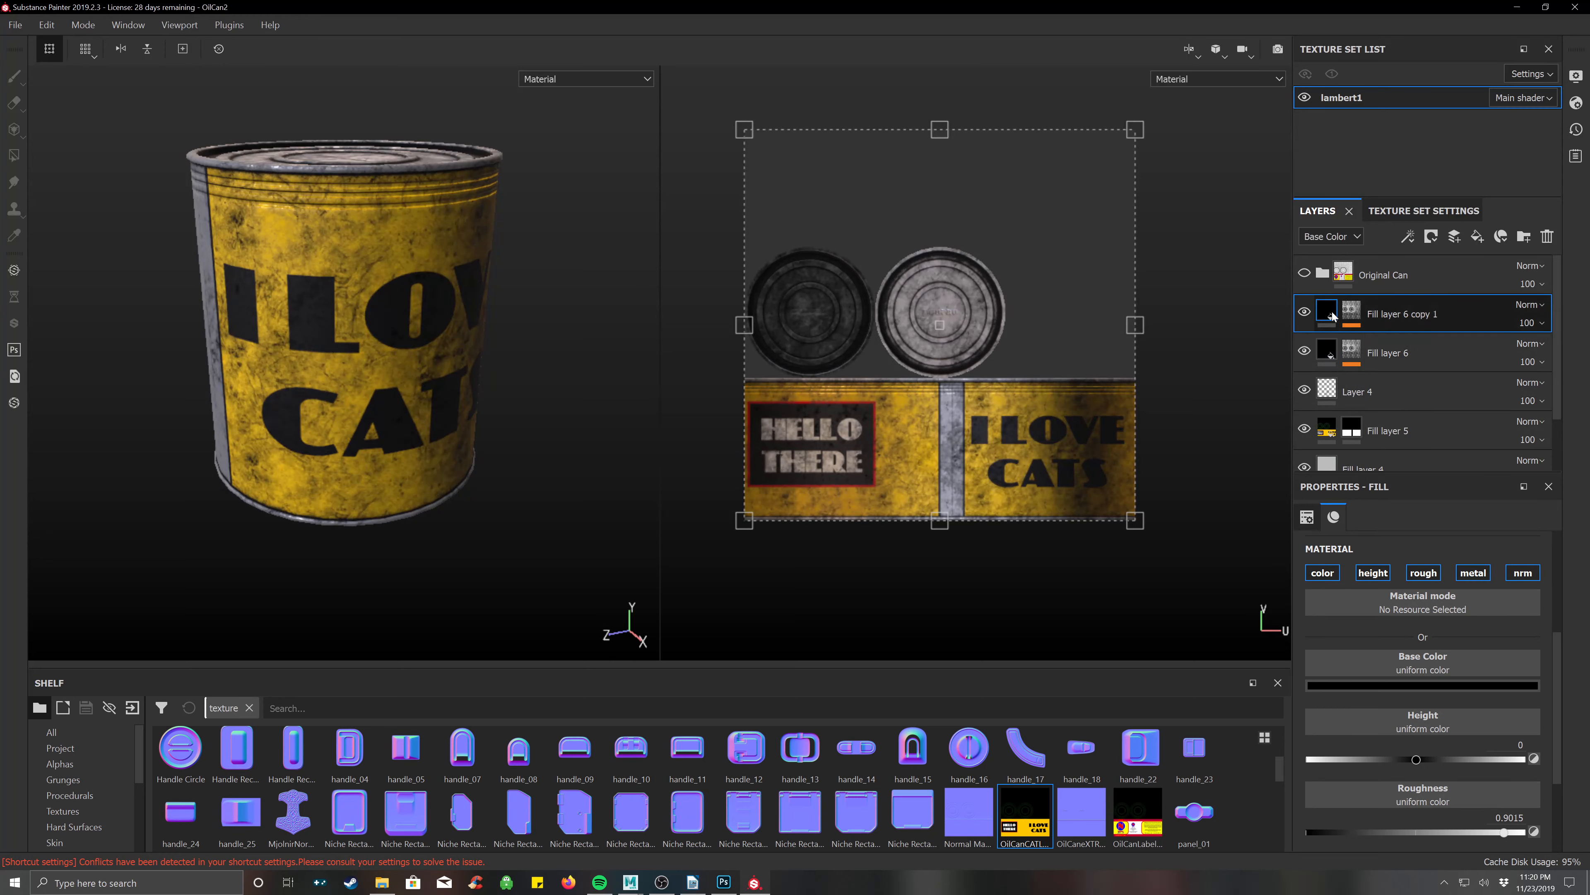
left_click(1418, 685)
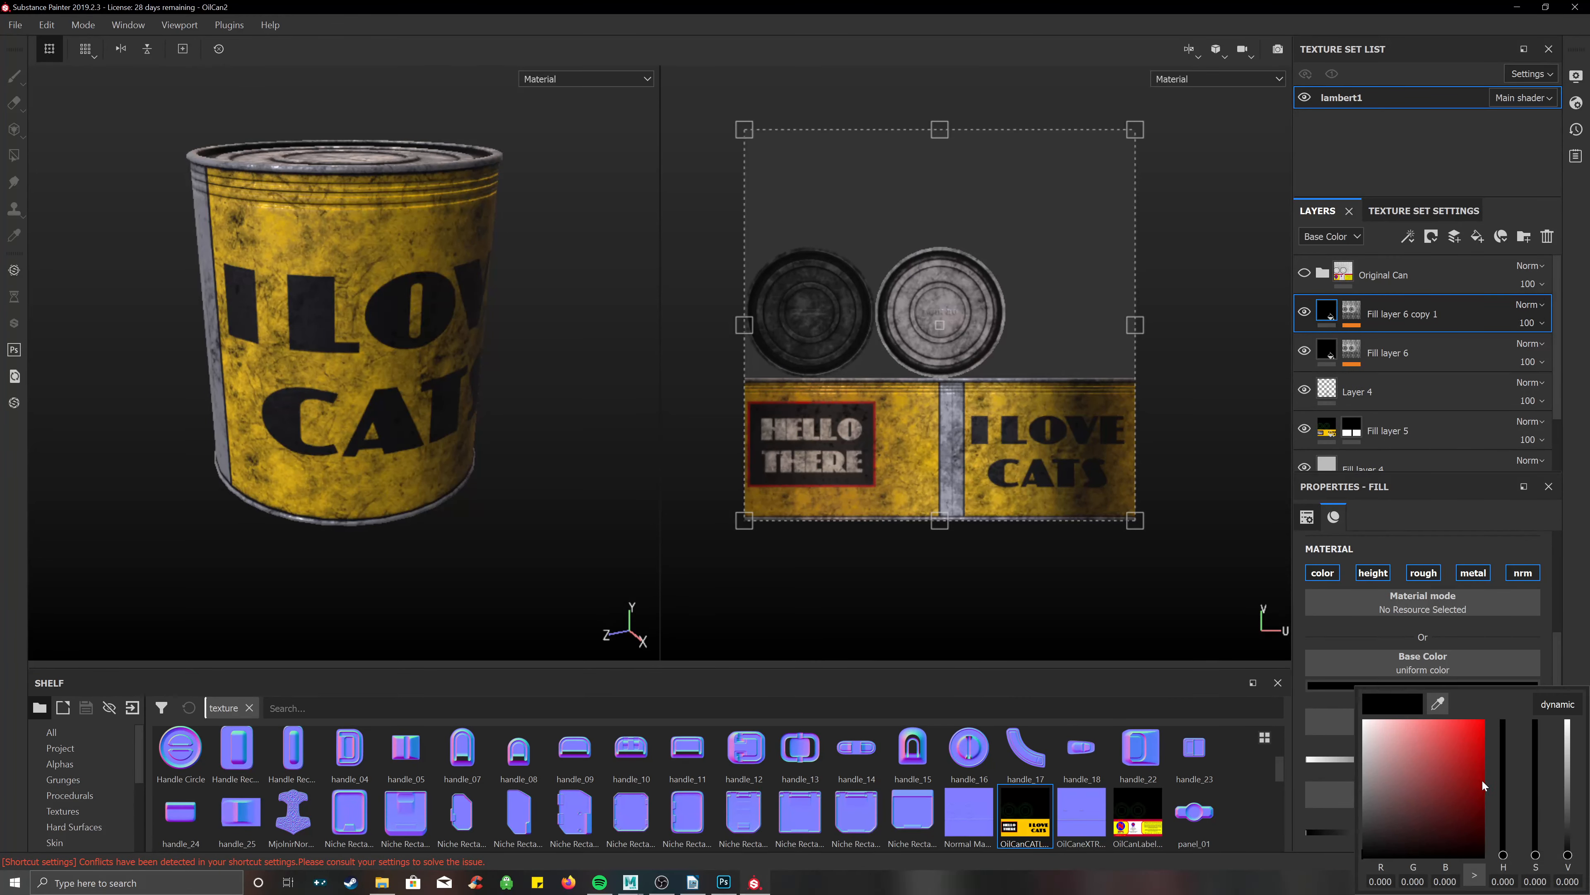
mouse_move(1482, 779)
left_mouse_down()
mouse_move(1506, 851)
mouse_move(1572, 845)
left_mouse_up()
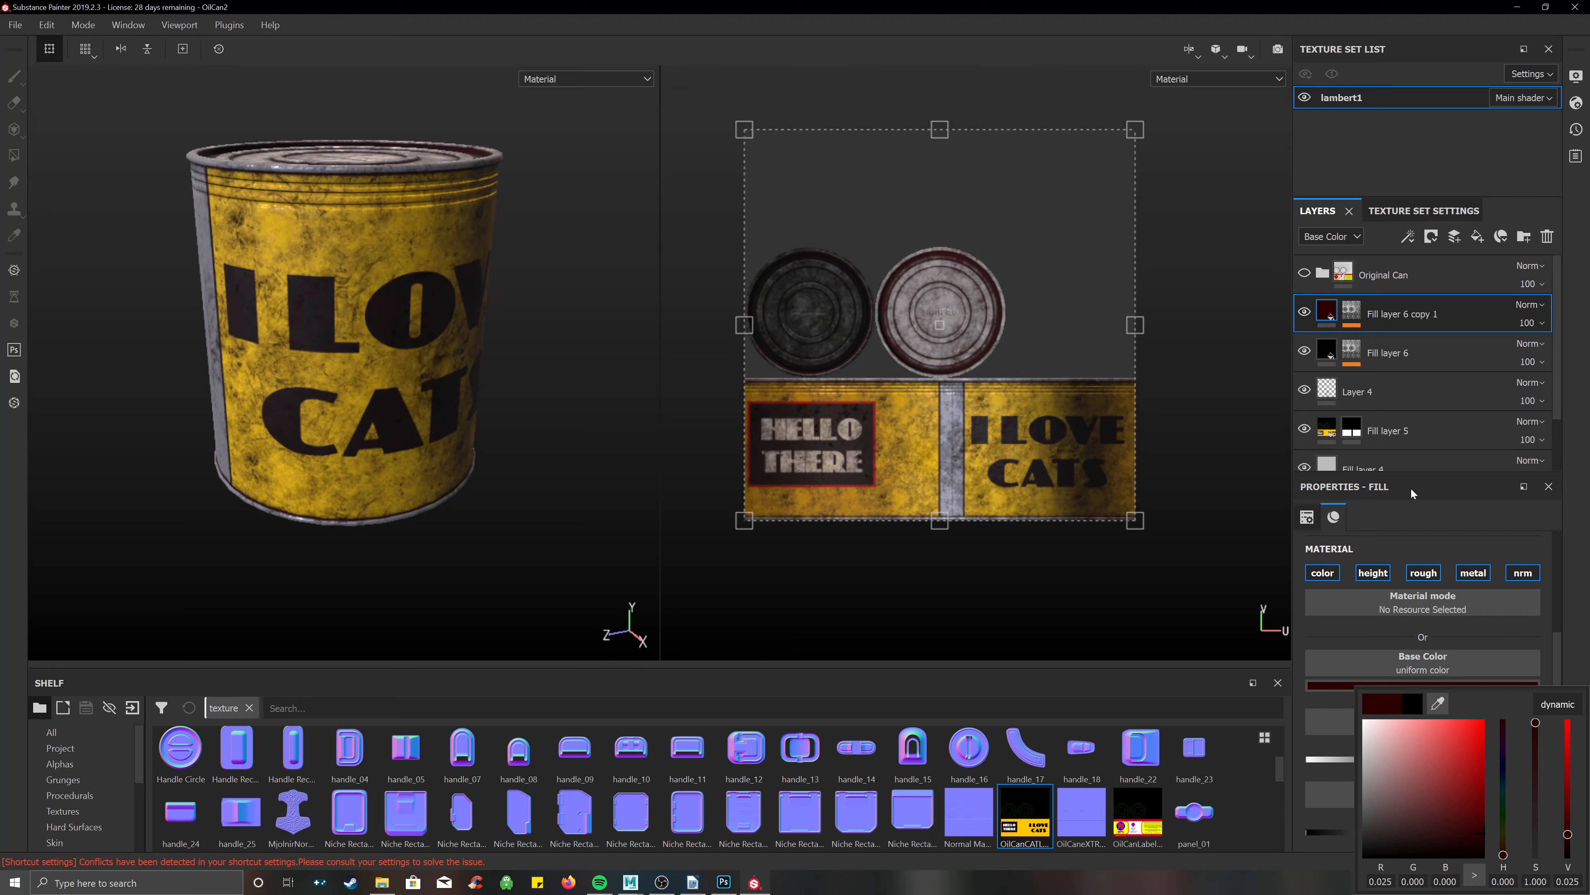
Open the Dirt generator on the mask of Fill layer 6 copy 1 and randomize its seed.
left_click(1351, 310)
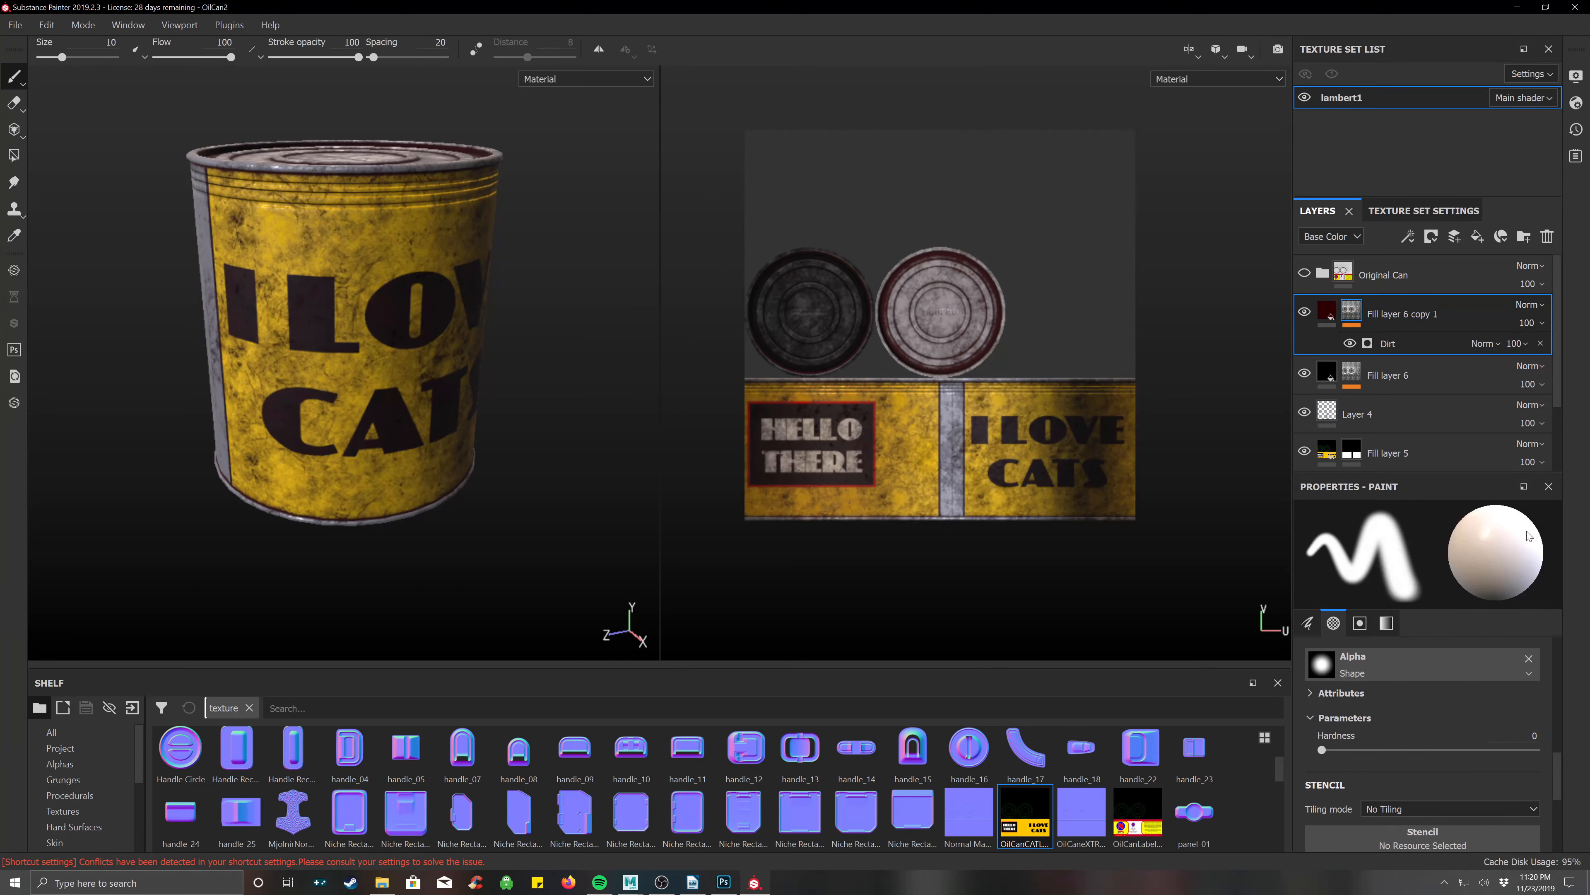
scroll(1429, 721, "down", 5)
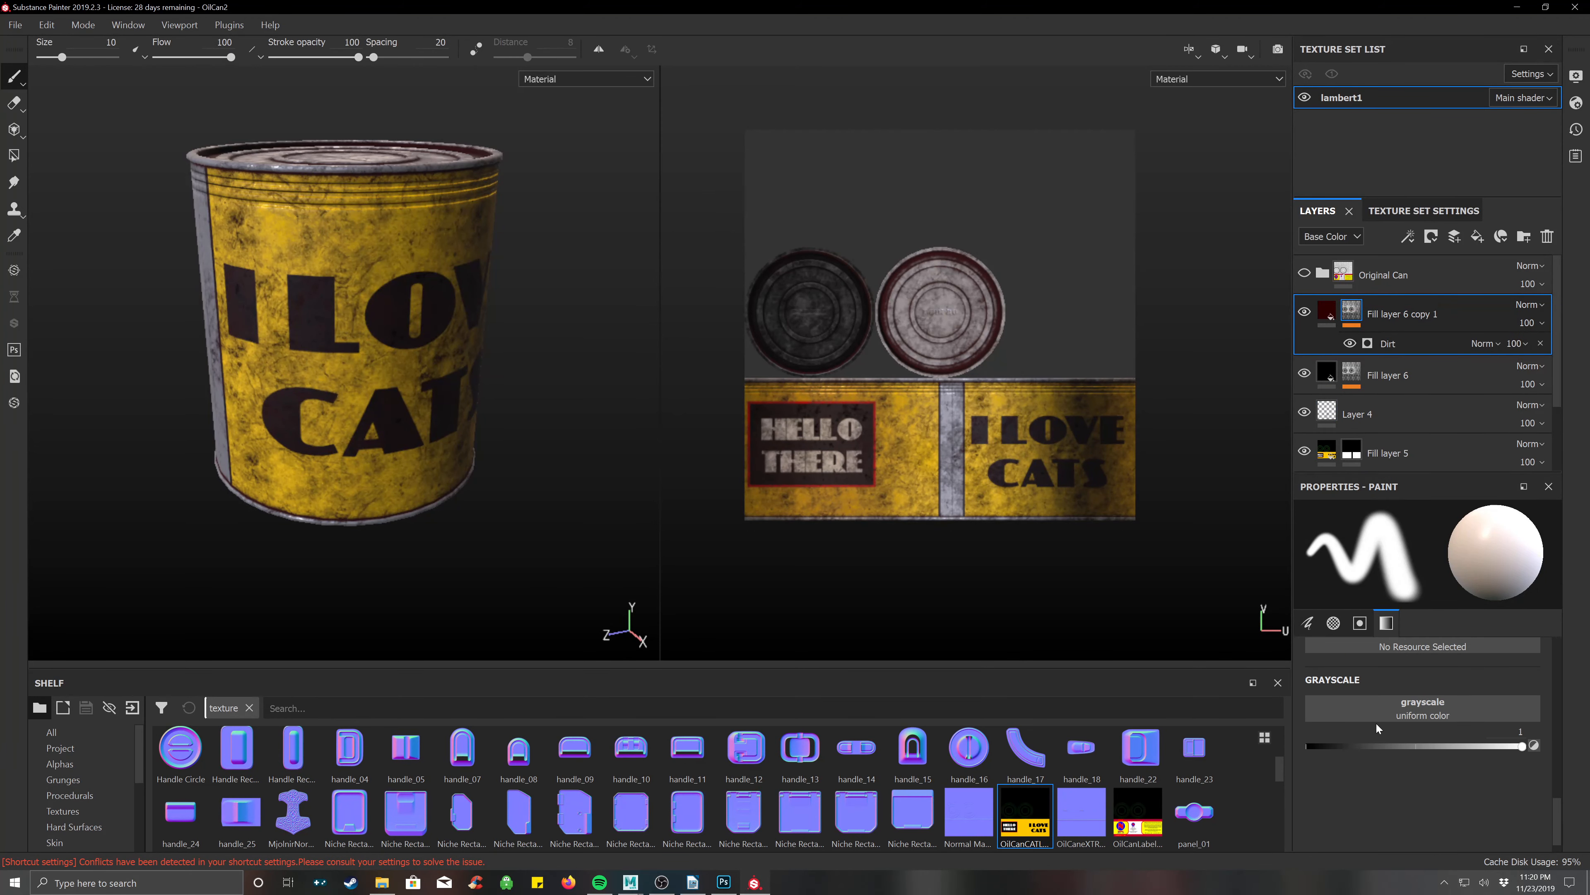
scroll(1428, 703, "up", 5)
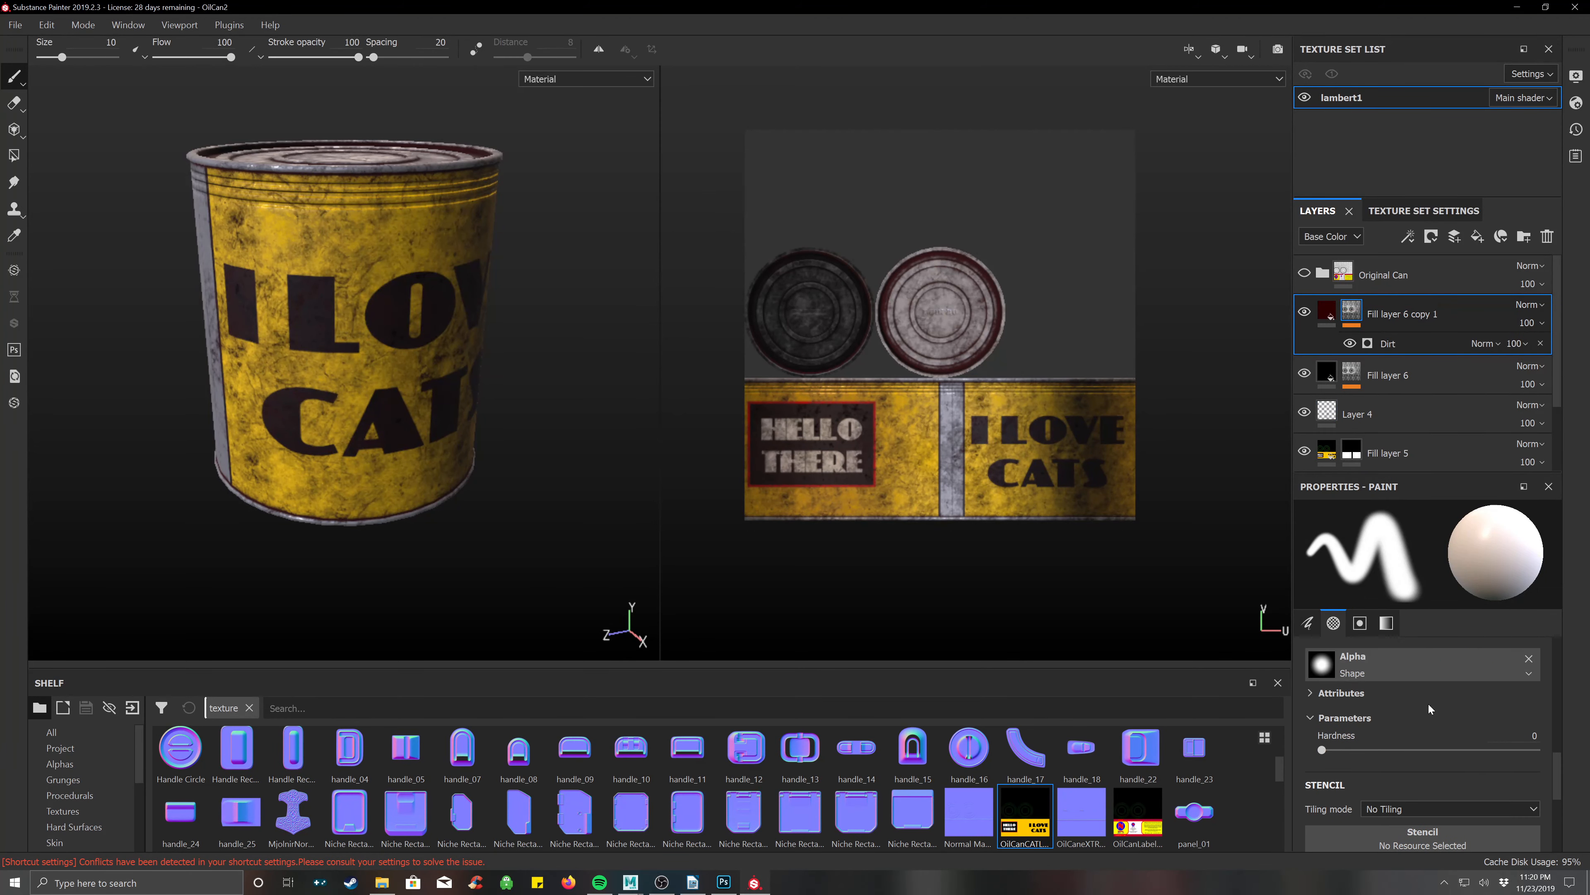
left_click(1386, 345)
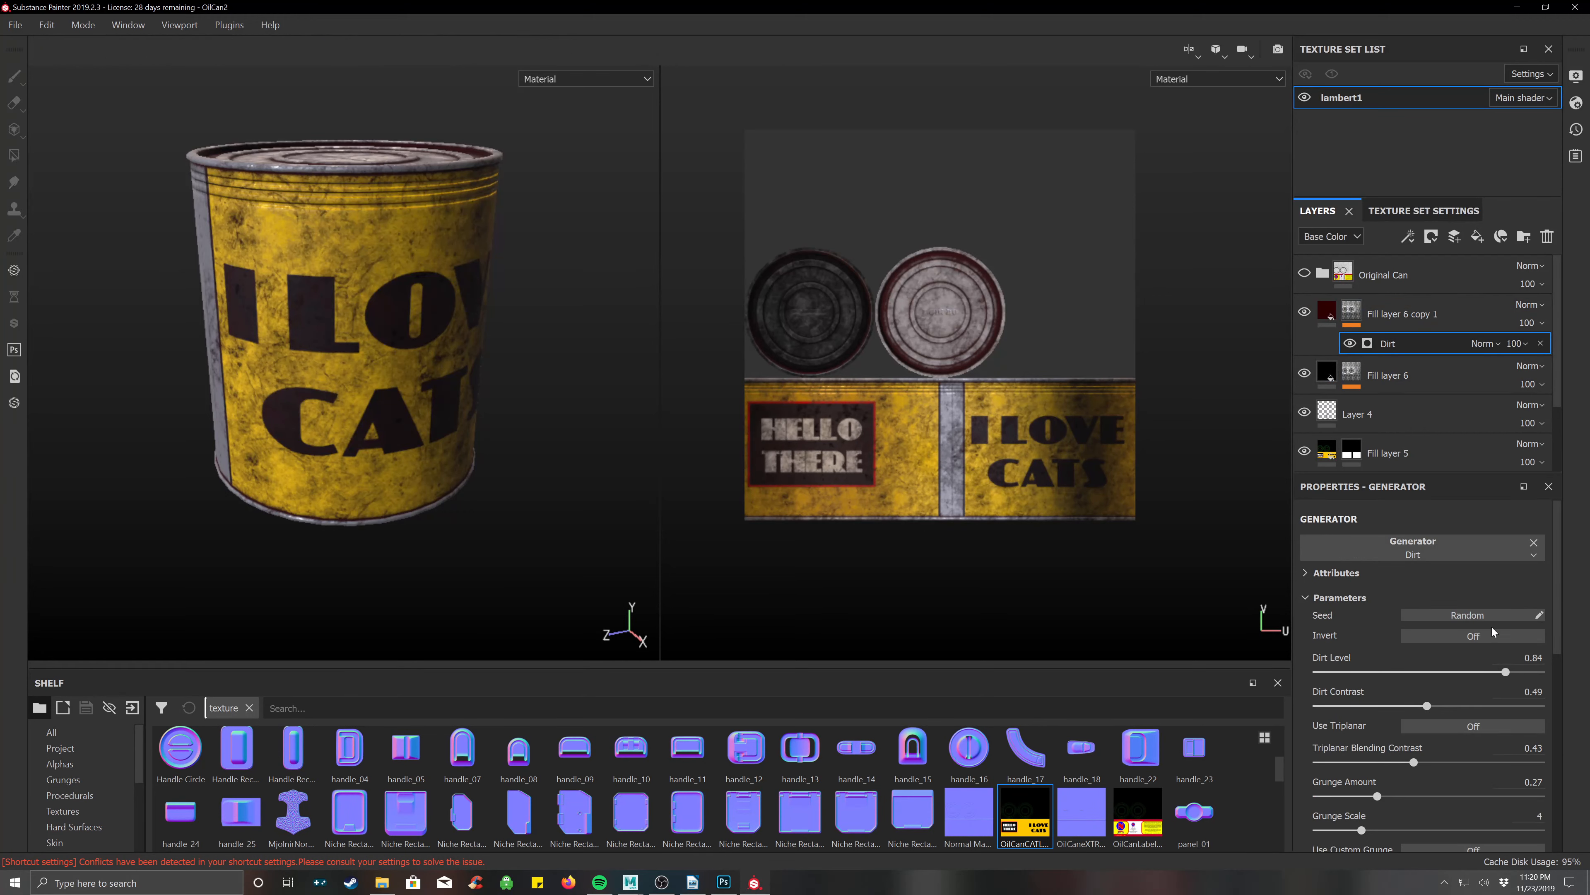
left_click(1469, 615)
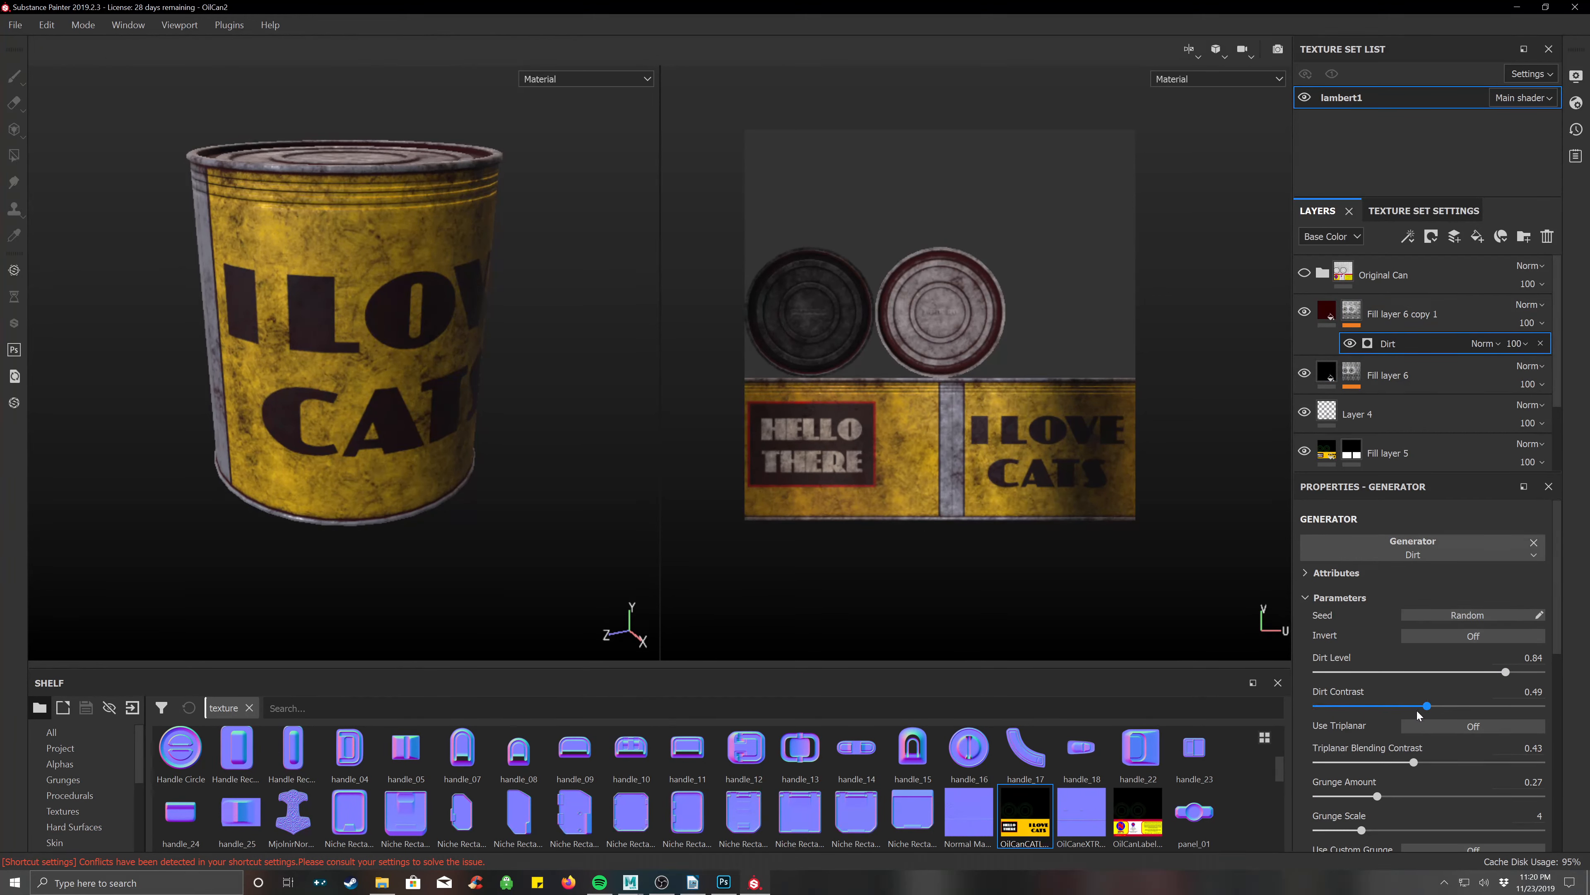
Set the copy's Dirt generator to Dirt Level 0.78, Dirt Contrast 0.26, Grunge Amount 0.26 and Grunge Scale 9.
left_click_drag(1376, 802, 1377, 802)
left_click_drag(1429, 705, 1373, 713)
mouse_move(1466, 682)
left_mouse_down()
mouse_move(1509, 685)
mouse_move(1491, 687)
left_mouse_up()
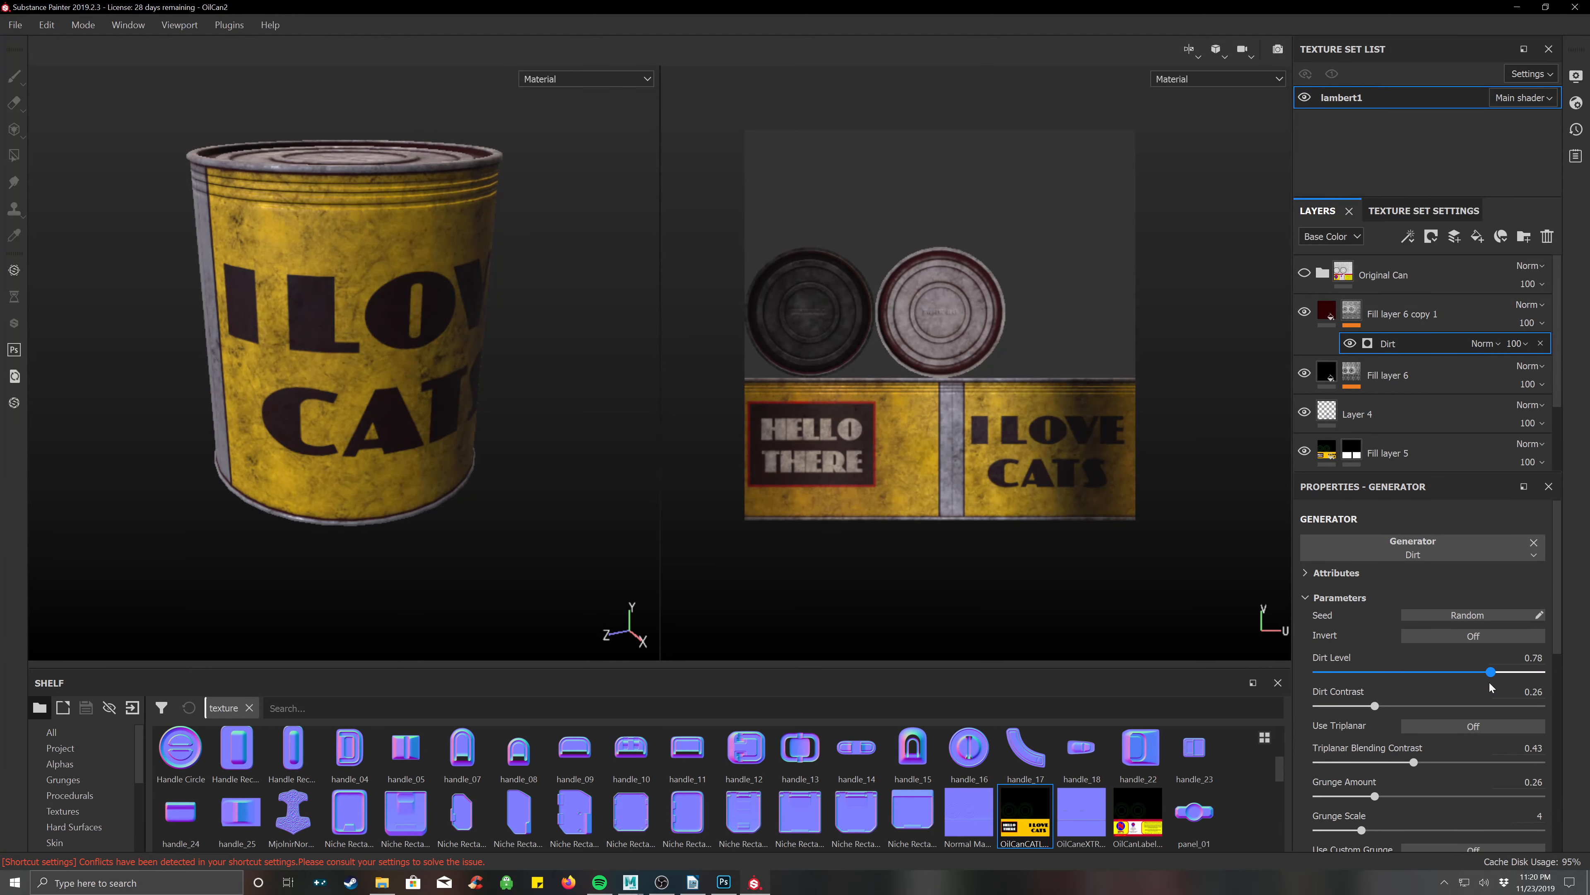
scroll(1440, 689, "down", 5)
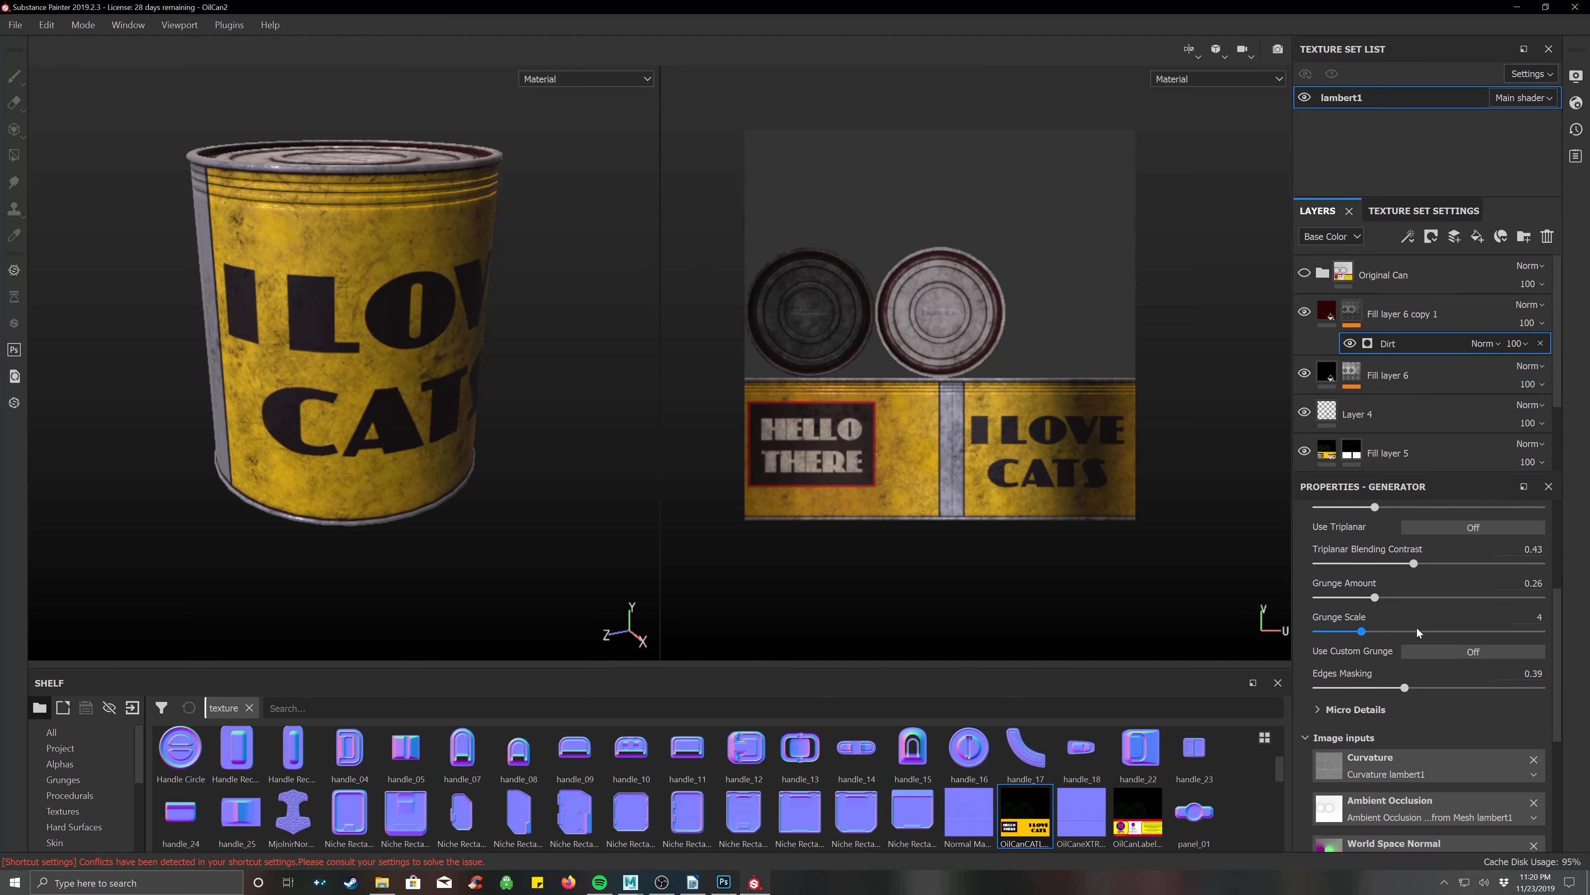
left_click_drag(1365, 630, 1434, 647)
Try a bright pure red base color on Fill layer 6 copy 1 to check its dirt coverage near the can's rim.
left_click_drag(330, 368, 341, 254, "alt")
right_click_drag(342, 254, 432, 351, "alt")
left_click_drag(432, 363, 510, 307, "alt")
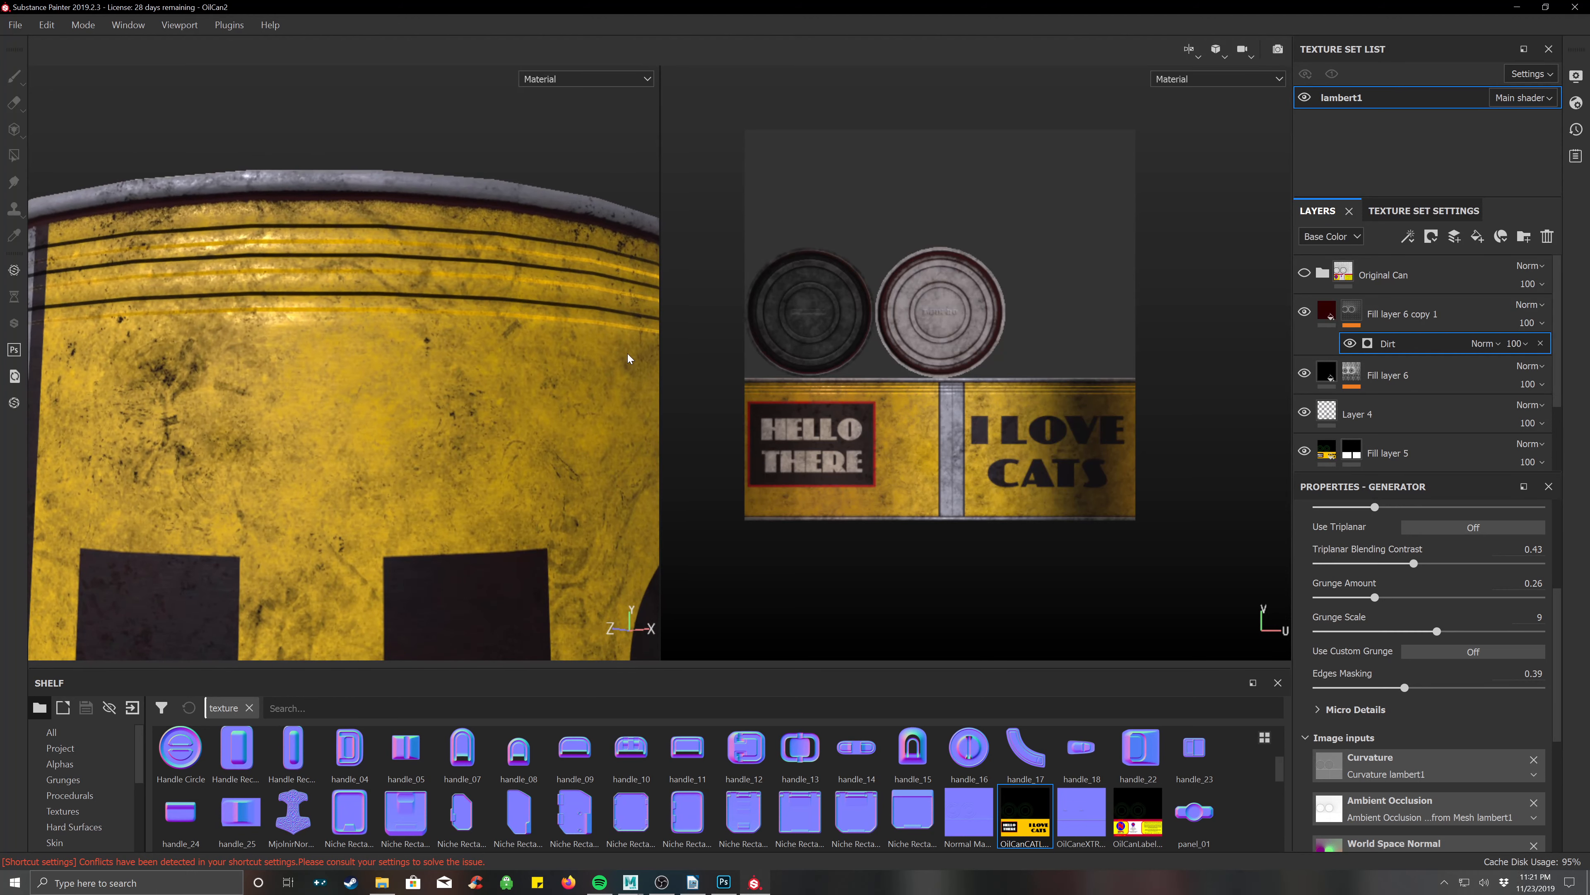
left_click(1316, 313)
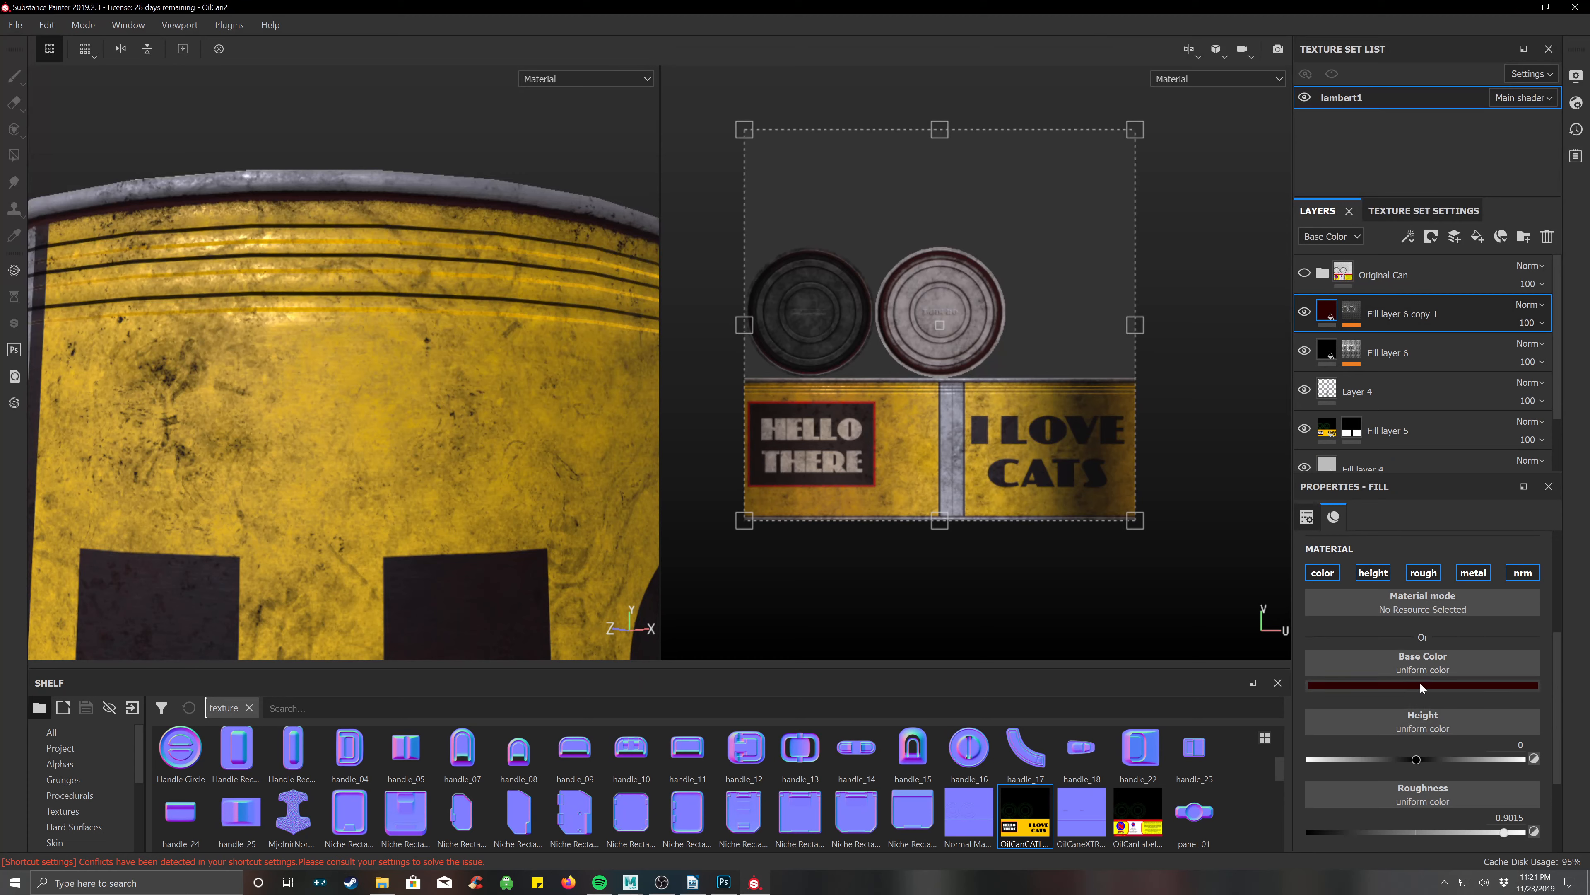
left_click(1420, 686)
left_click_drag(1465, 743, 1509, 723)
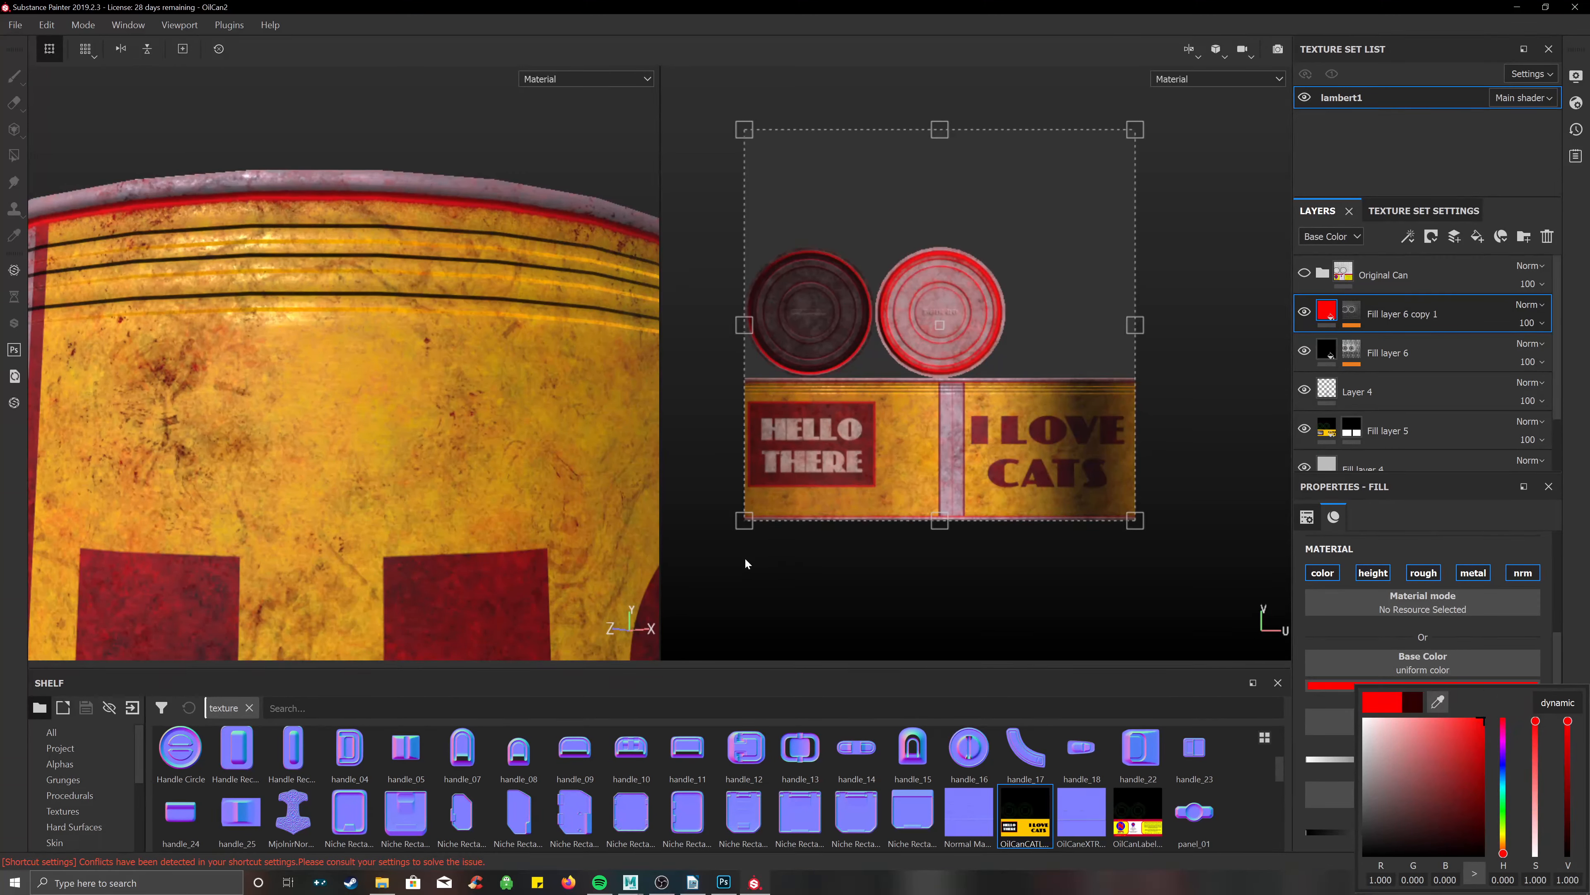
left_click_drag(345, 403, 336, 341, "alt")
left_click_drag(299, 384, 332, 289, "alt")
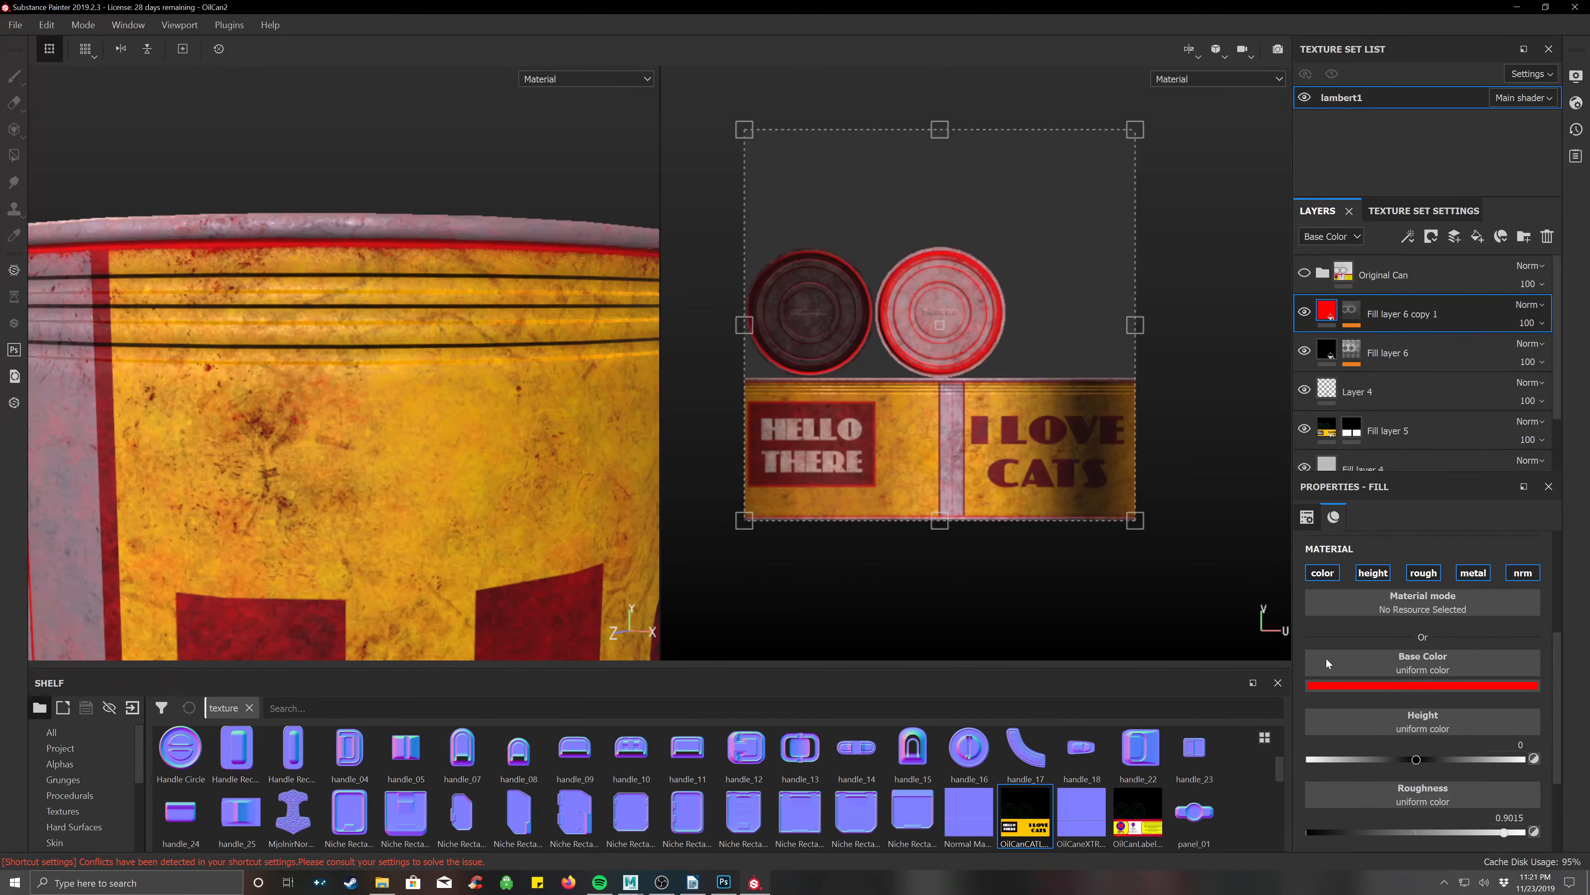
Set the base color of Fill layer 6 copy 1 to a very dark red with R 0.042.
left_click(1392, 689)
left_click(1482, 627)
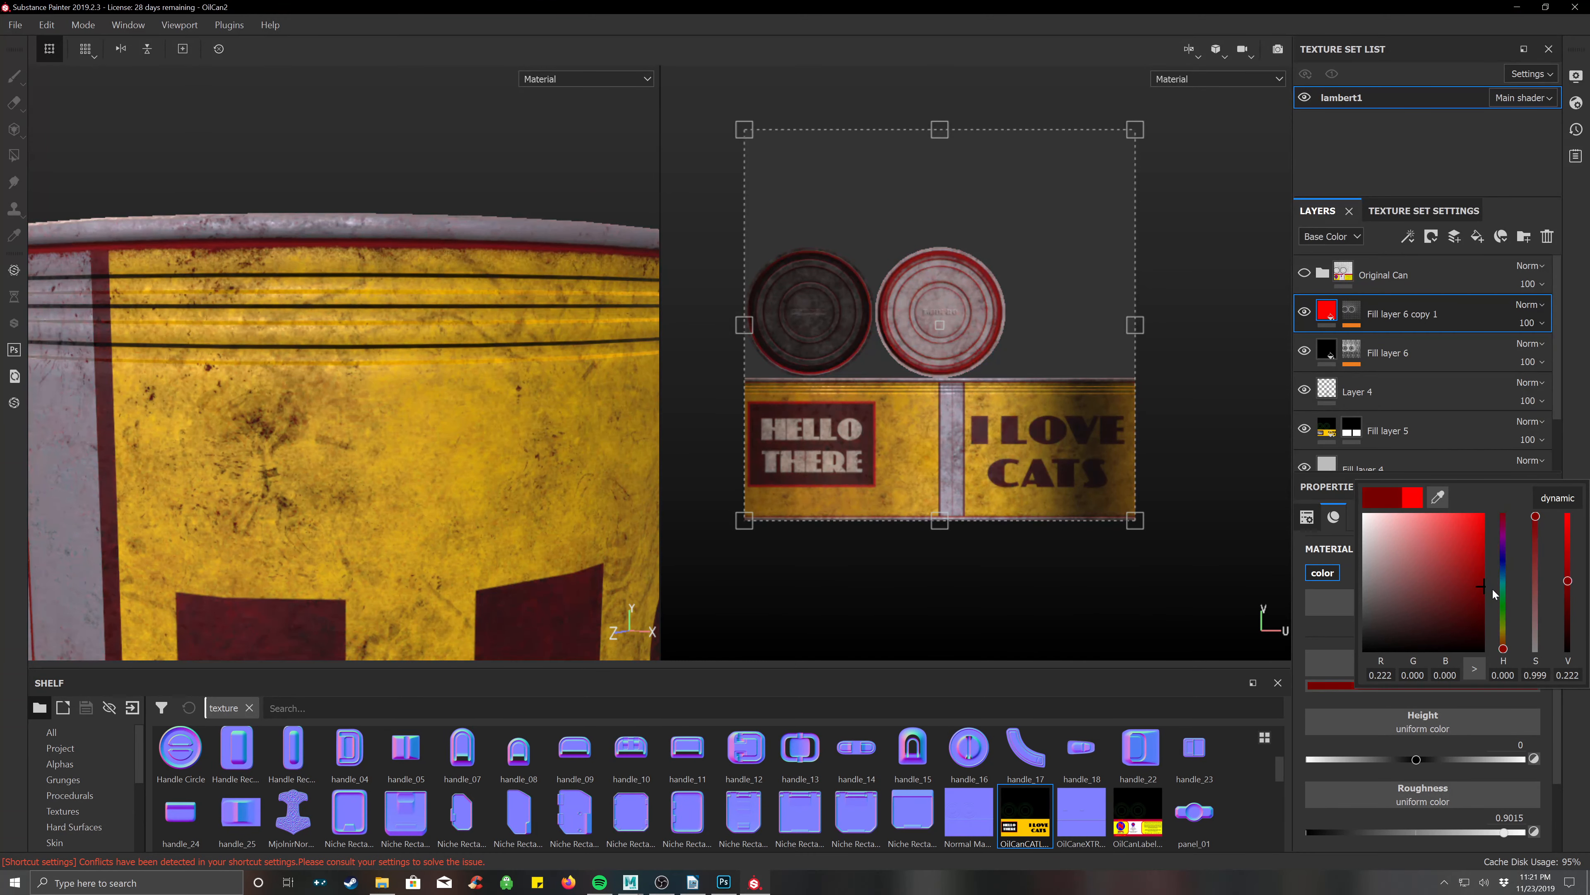
mouse_move(1514, 631)
left_mouse_down()
mouse_move(1513, 598)
mouse_move(1524, 619)
left_mouse_up()
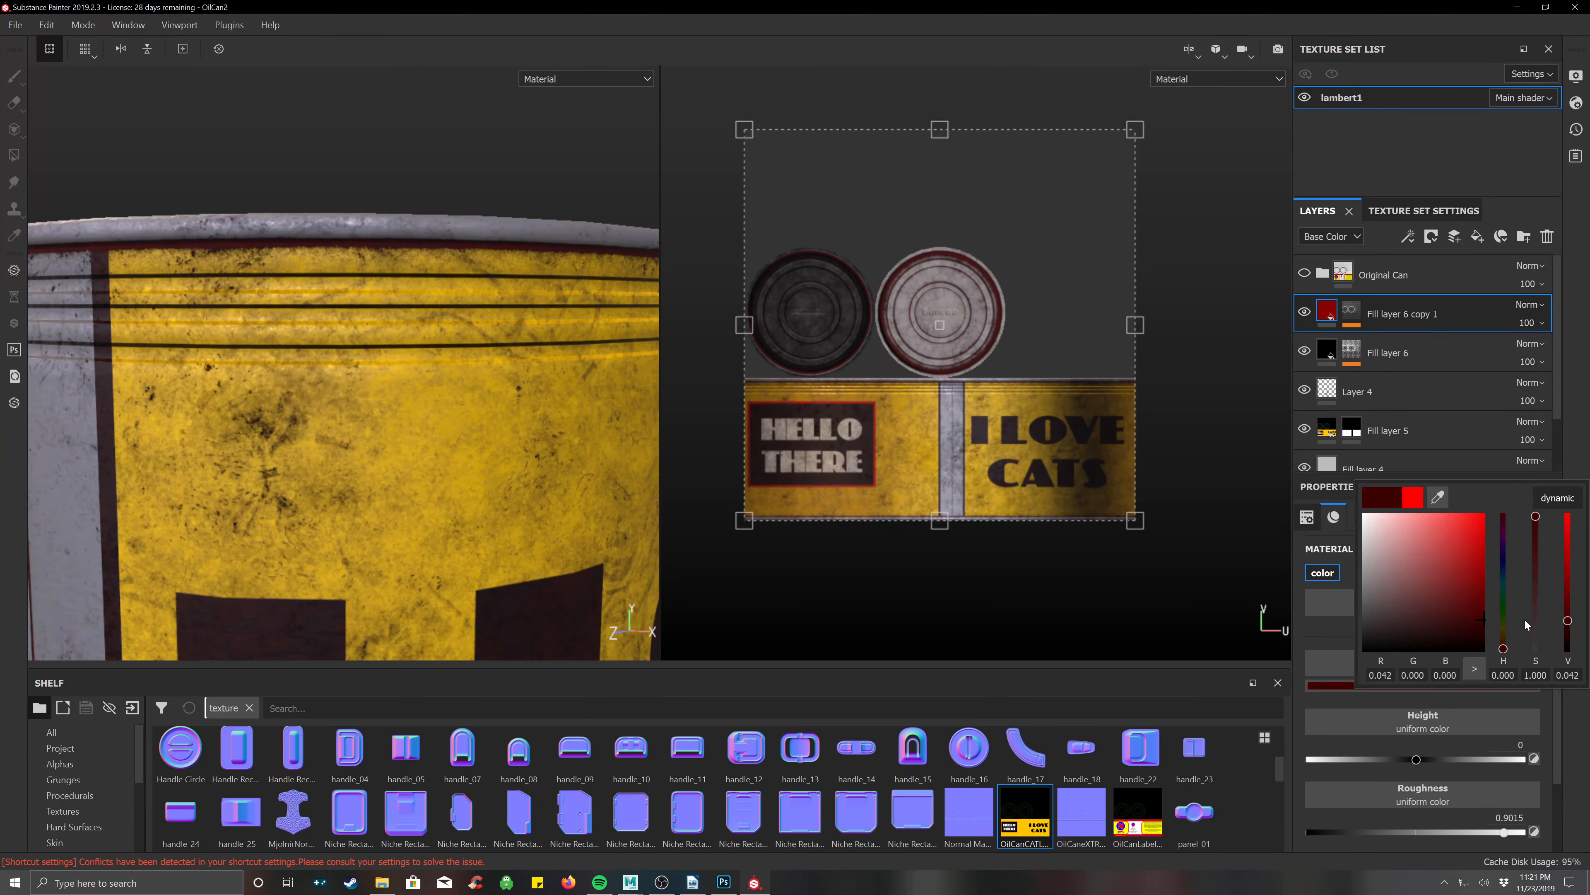
left_click(1276, 281)
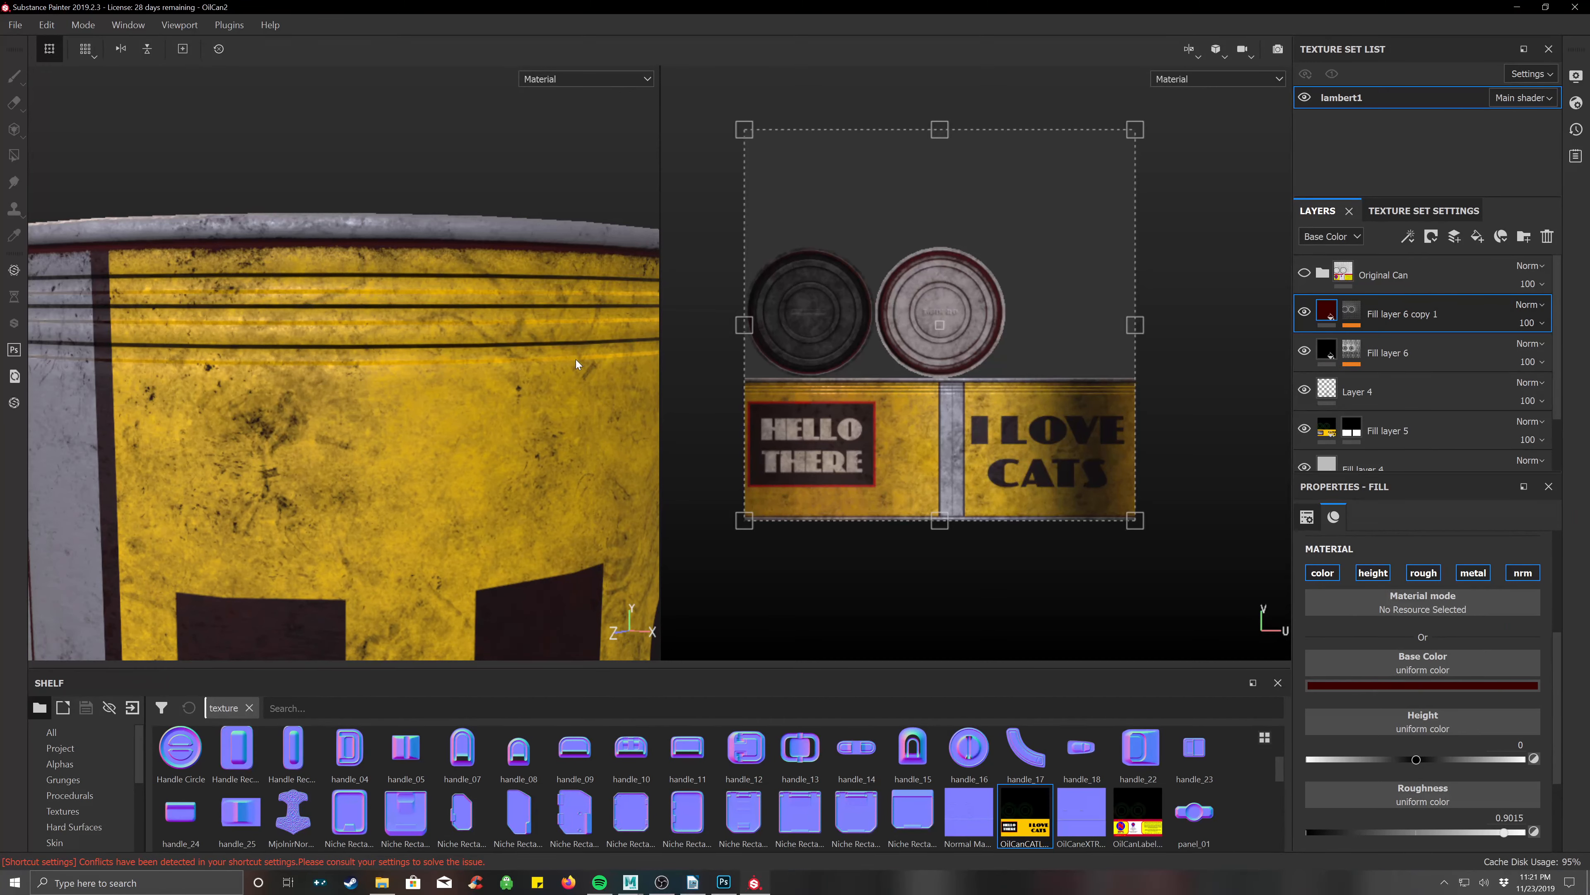
Add a fill layer above Fill layer 6 copy 1 and set its base color to a saturated green.
scroll(577, 364, "down", 8)
middle_click_drag(554, 363, 511, 282, "alt")
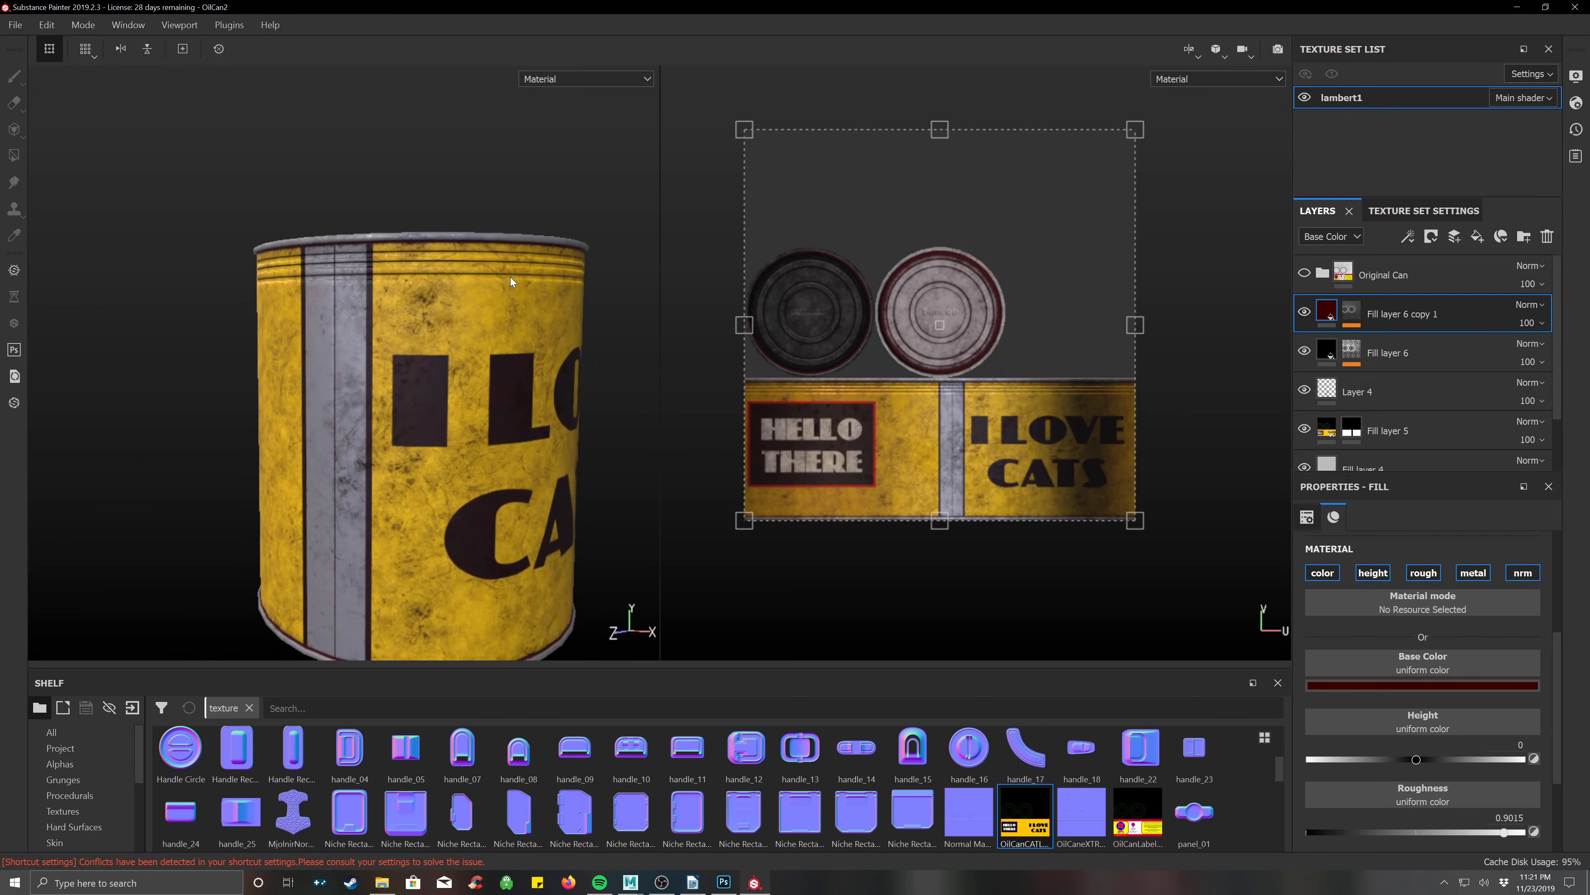
left_click_drag(511, 282, 487, 384, "alt")
middle_click_drag(533, 308, 516, 337, "alt")
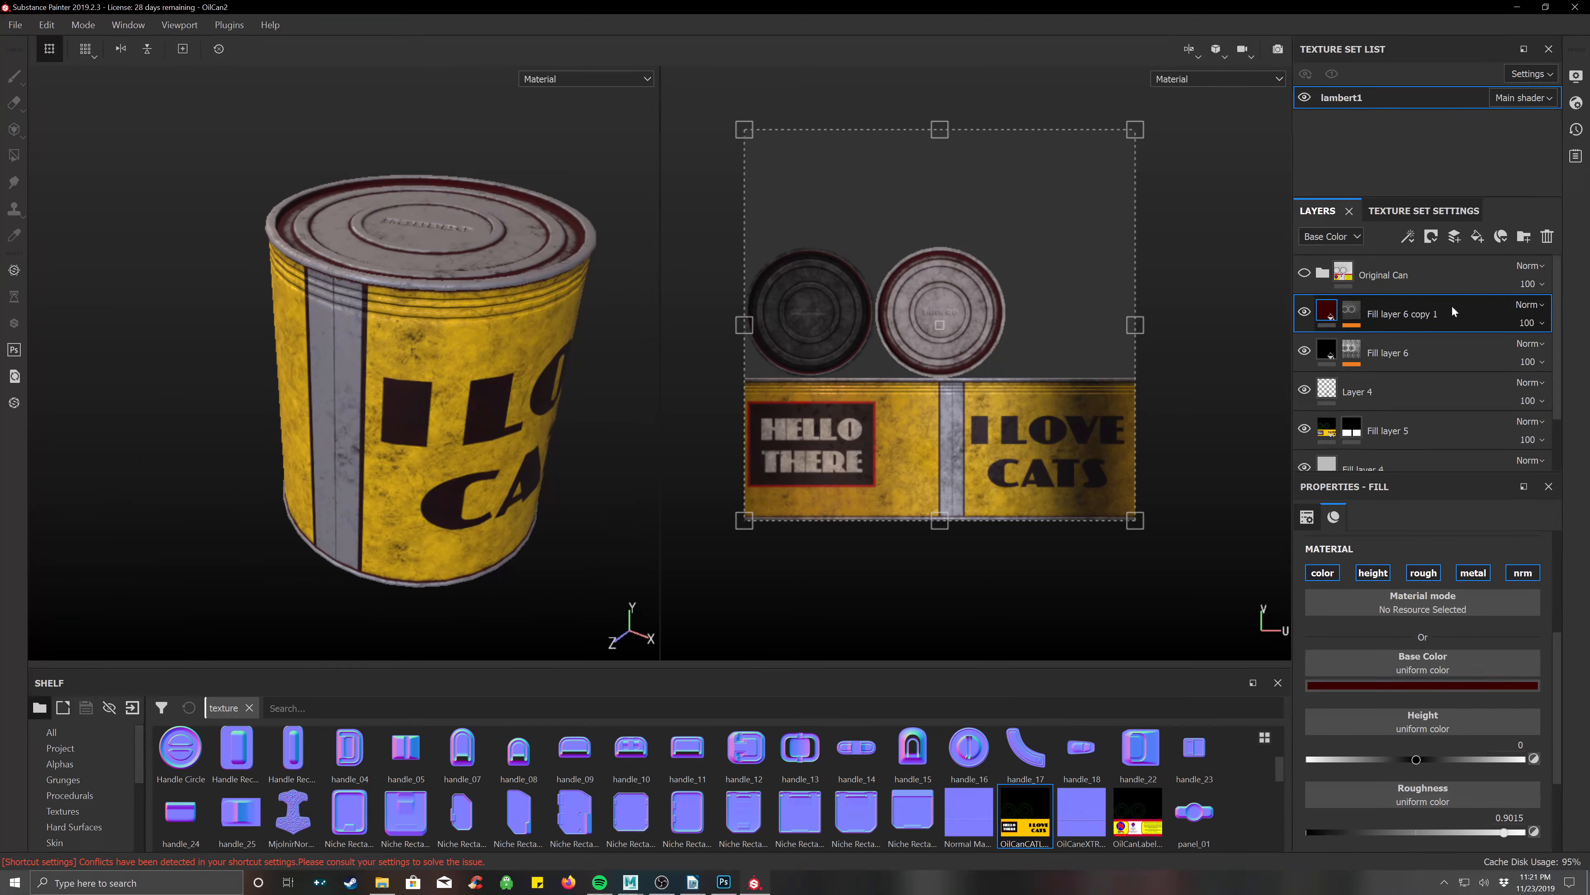
left_click(1456, 238)
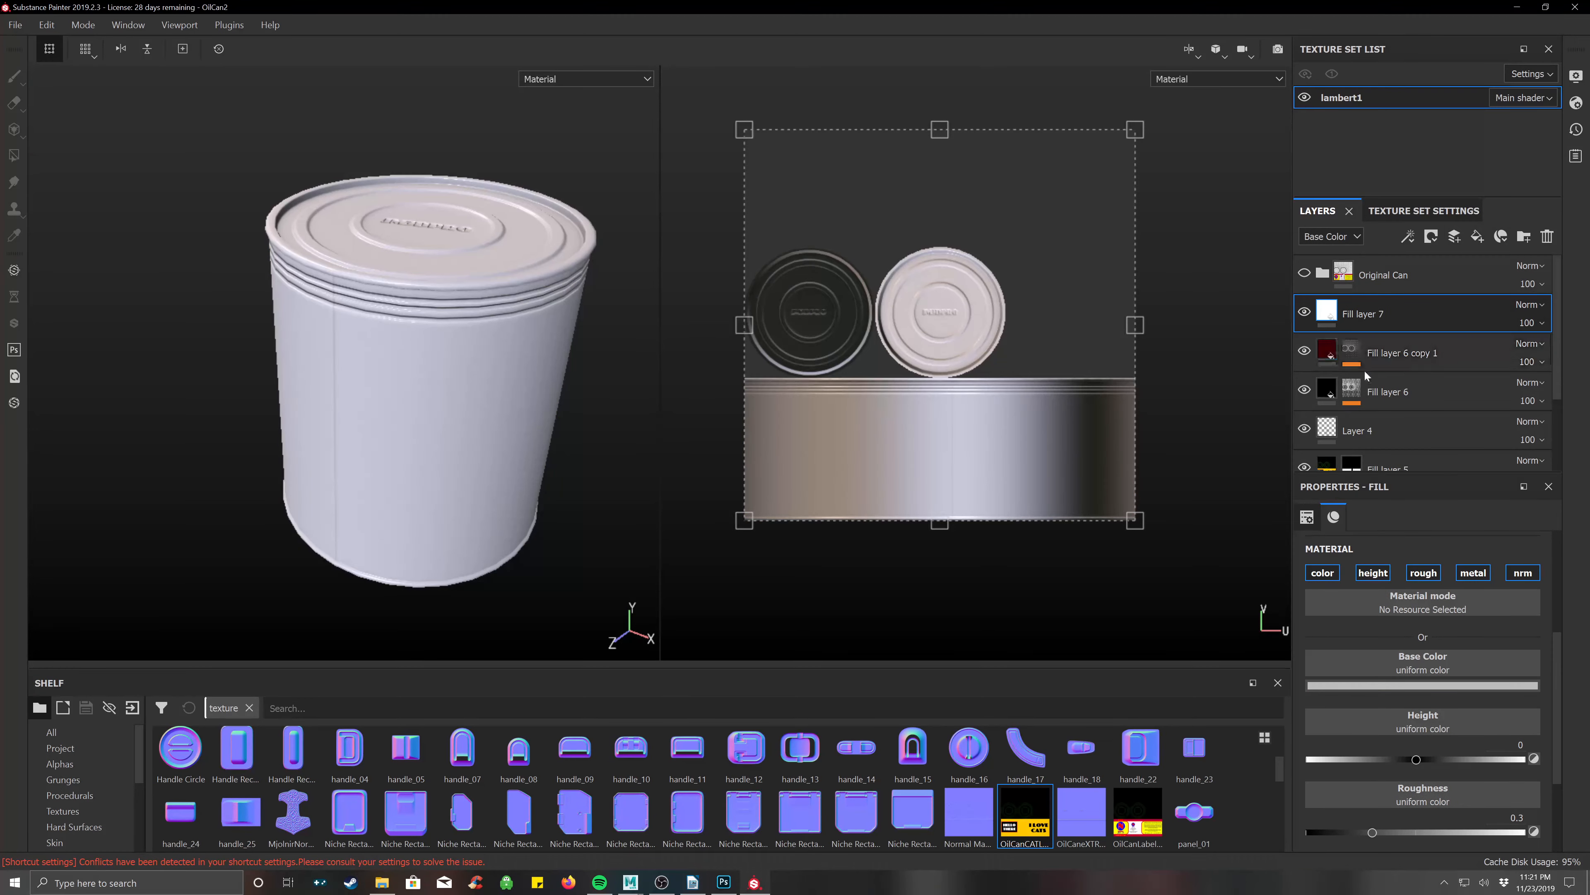
left_click(1387, 685)
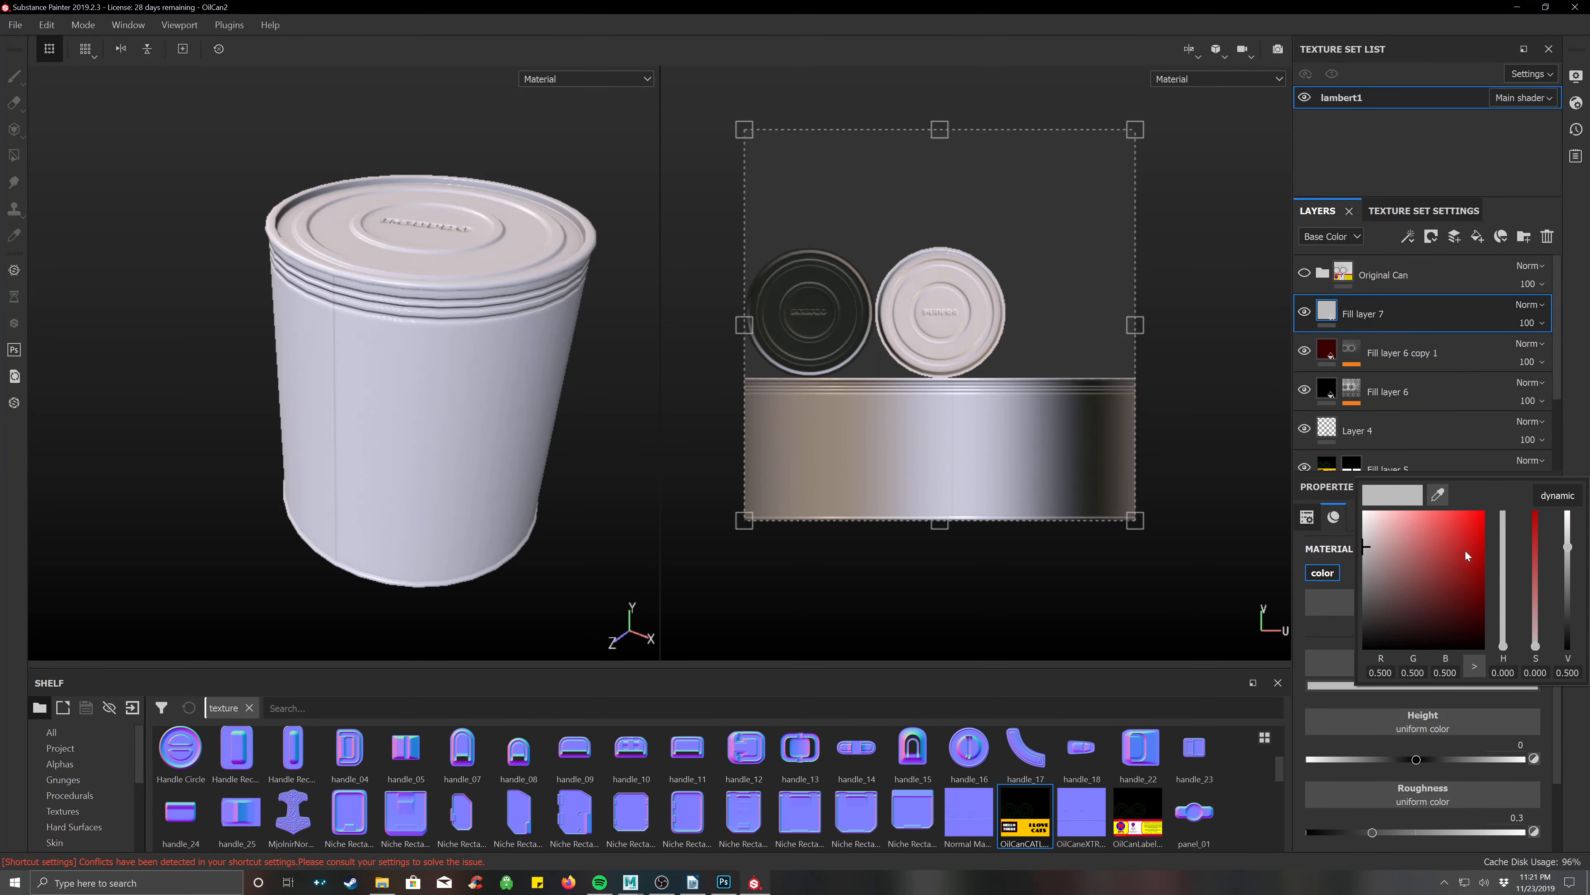
left_click_drag(1465, 555, 1484, 511)
left_click_drag(1504, 644, 1511, 554)
left_click(1327, 636)
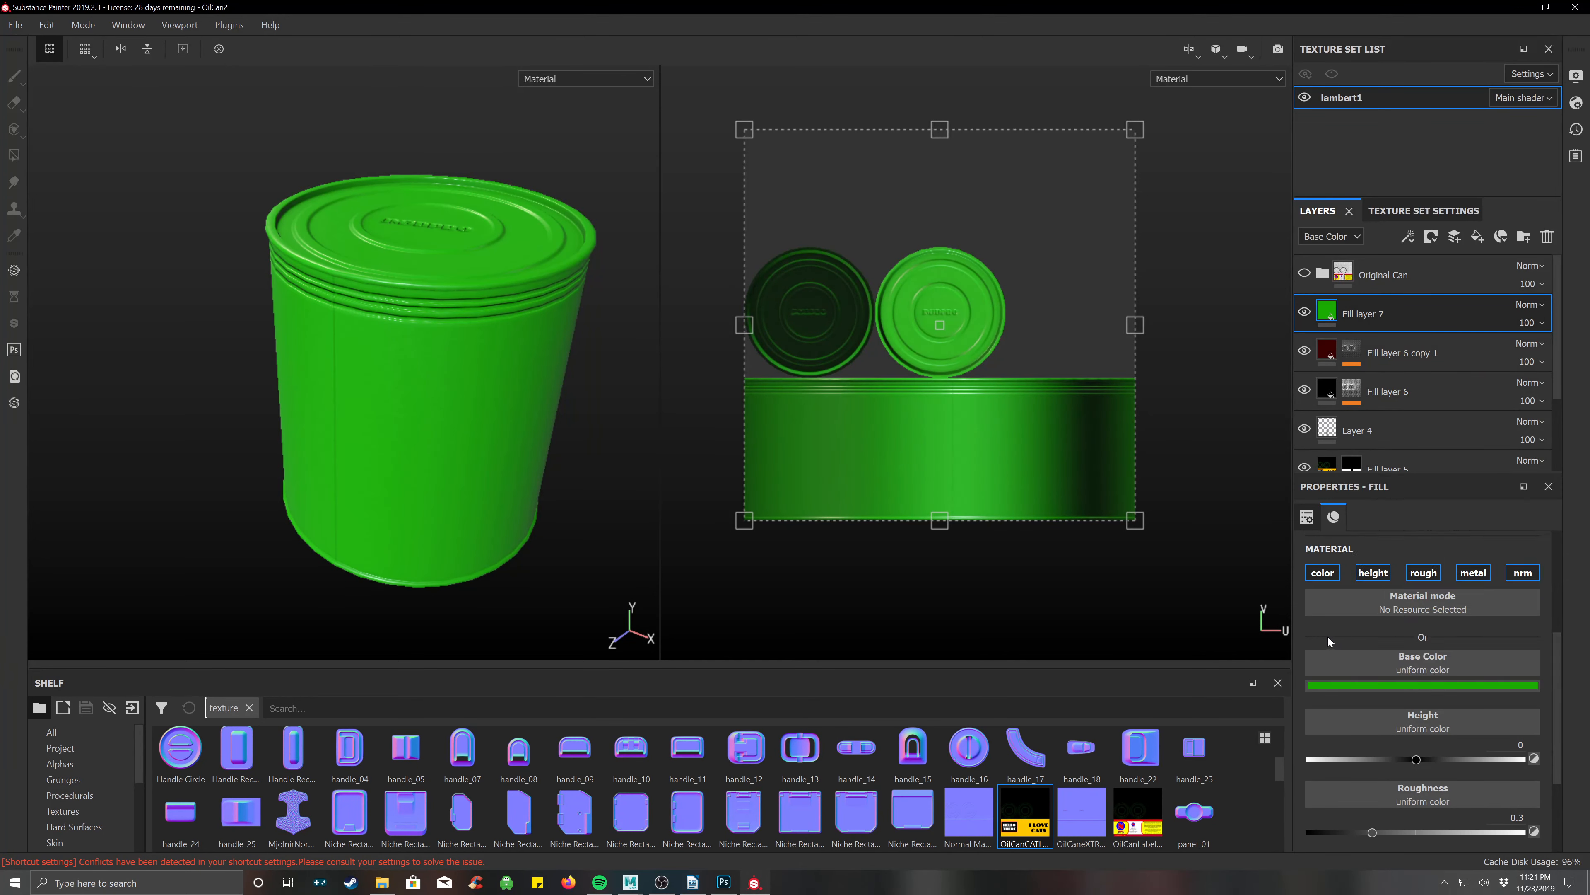
Set Fill layer 7's roughness to 0 and add a black mask to the layer.
scroll(1438, 750, "down", 2)
left_click_drag(1371, 700, 1166, 697)
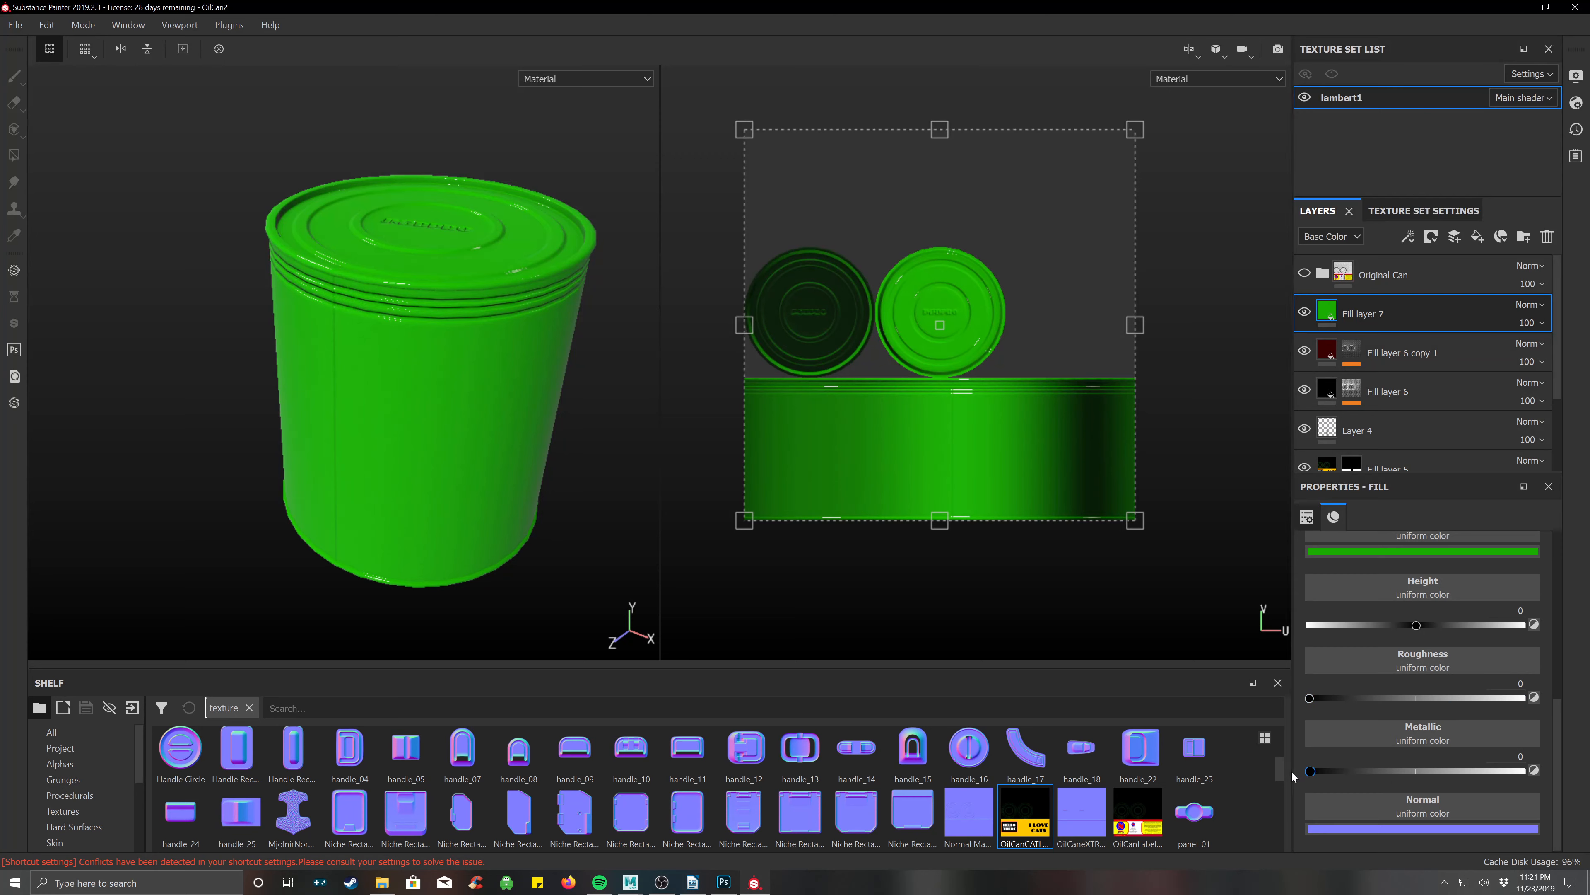
scroll(1459, 758, "up", 3)
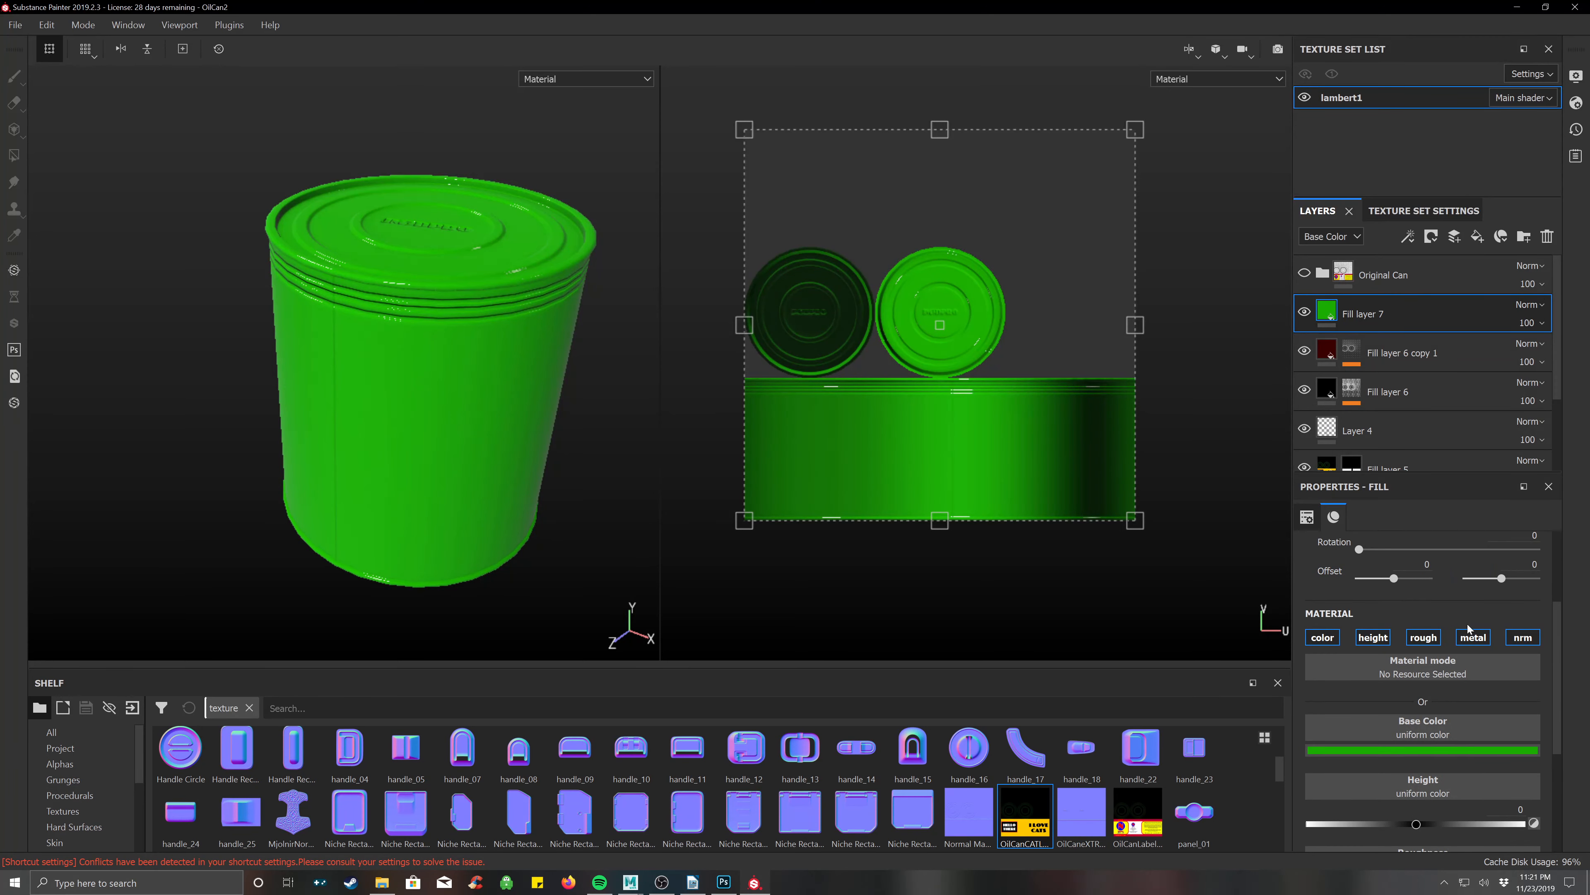
right_click(1329, 315)
left_click(1359, 336)
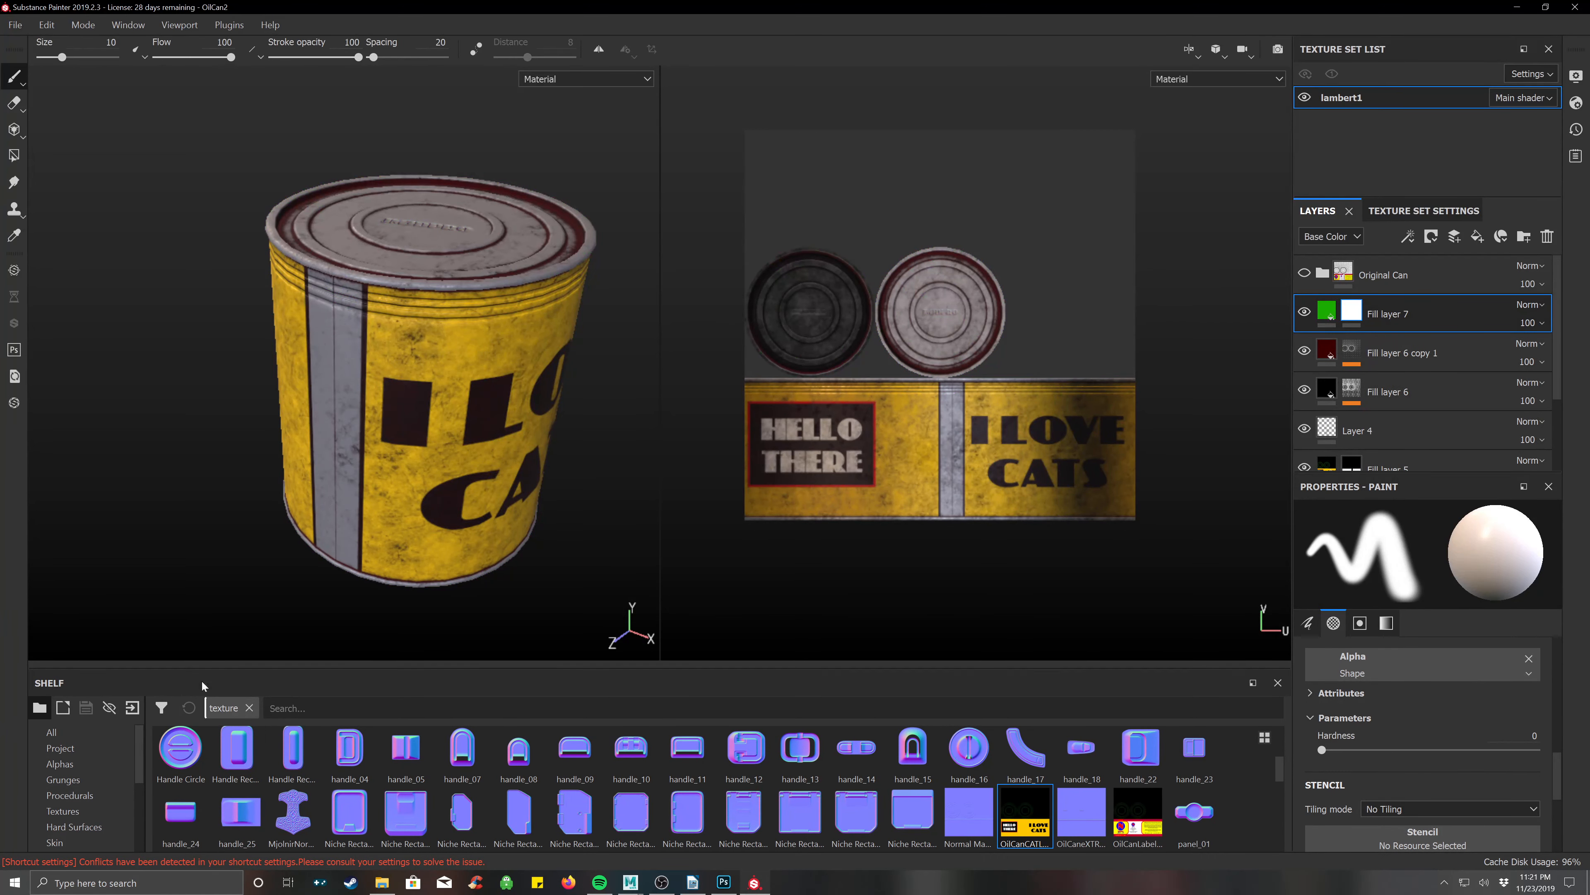
scroll(77, 793, "down", 3)
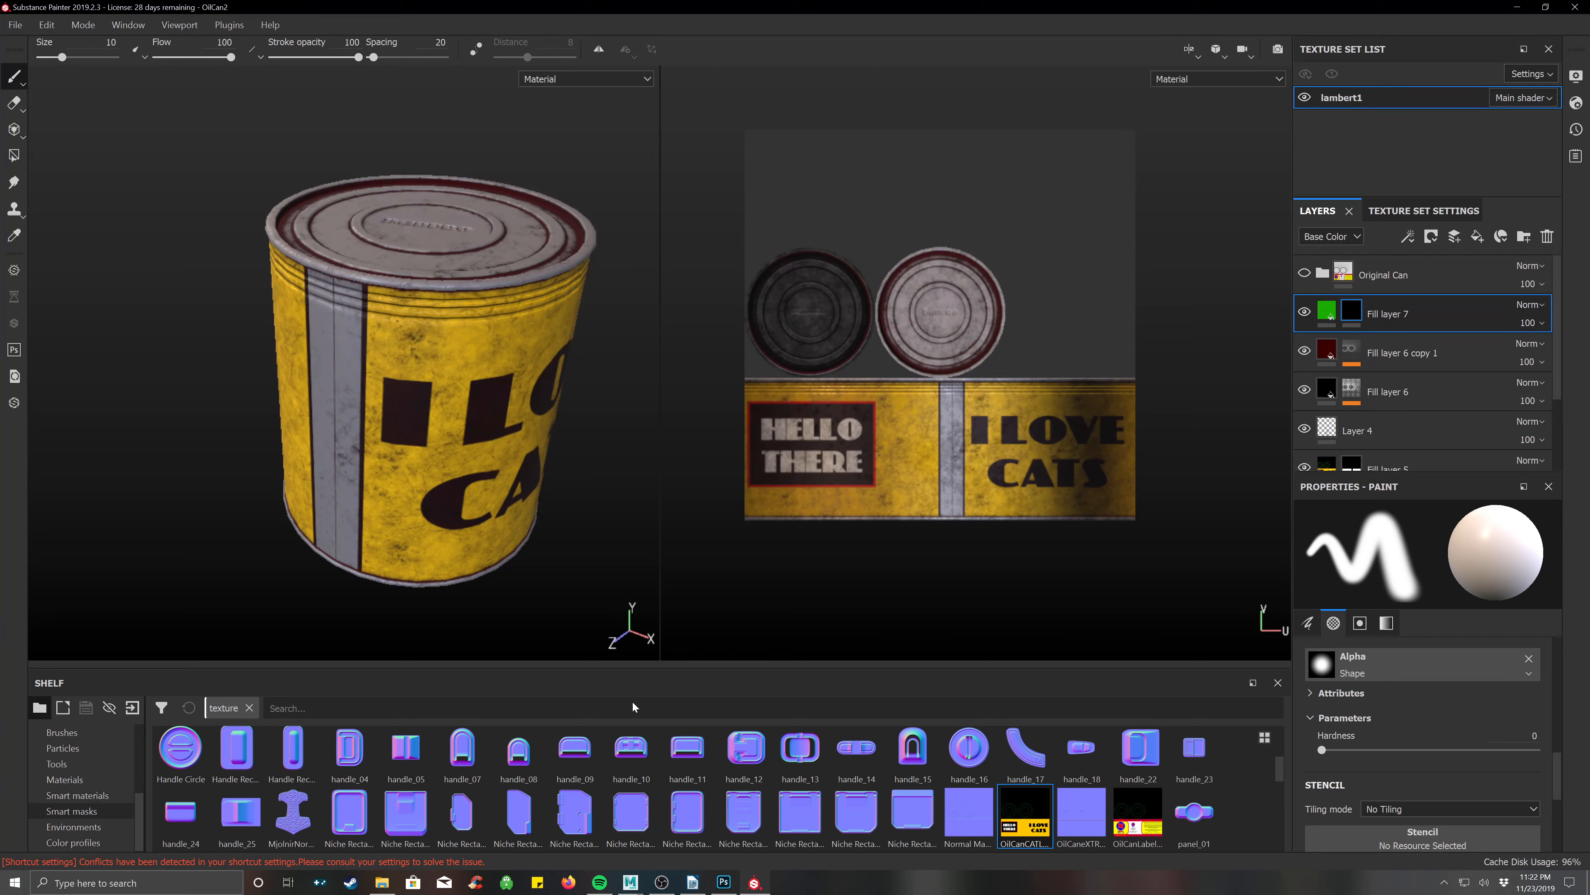
Apply the Ground Dirt smart mask to the mask of Fill layer 7.
left_click(71, 810)
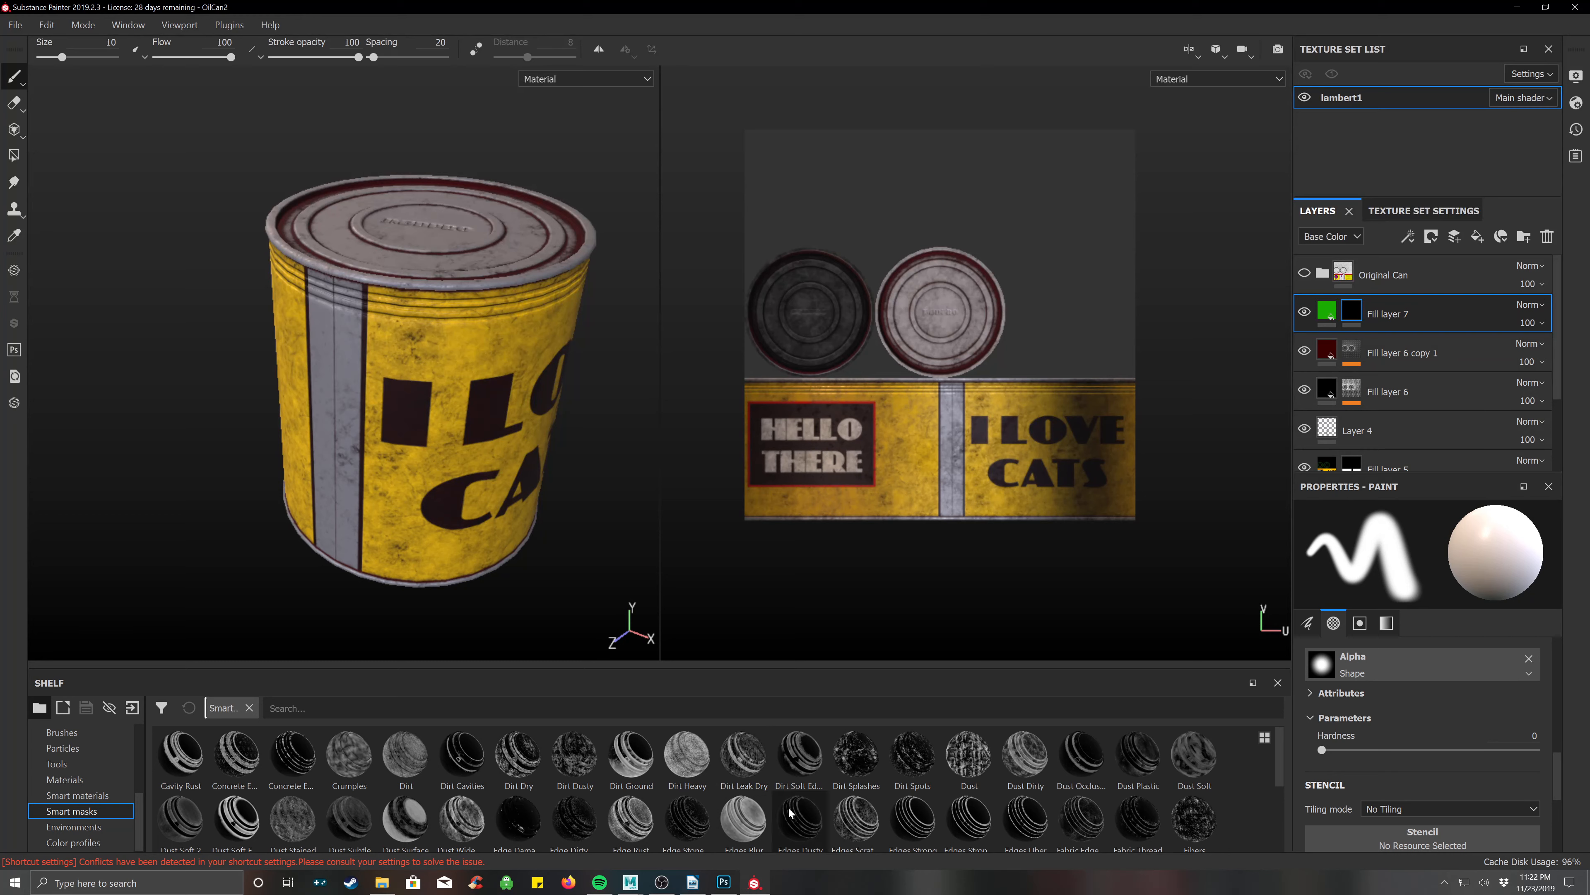
scroll(462, 817, "down", 2)
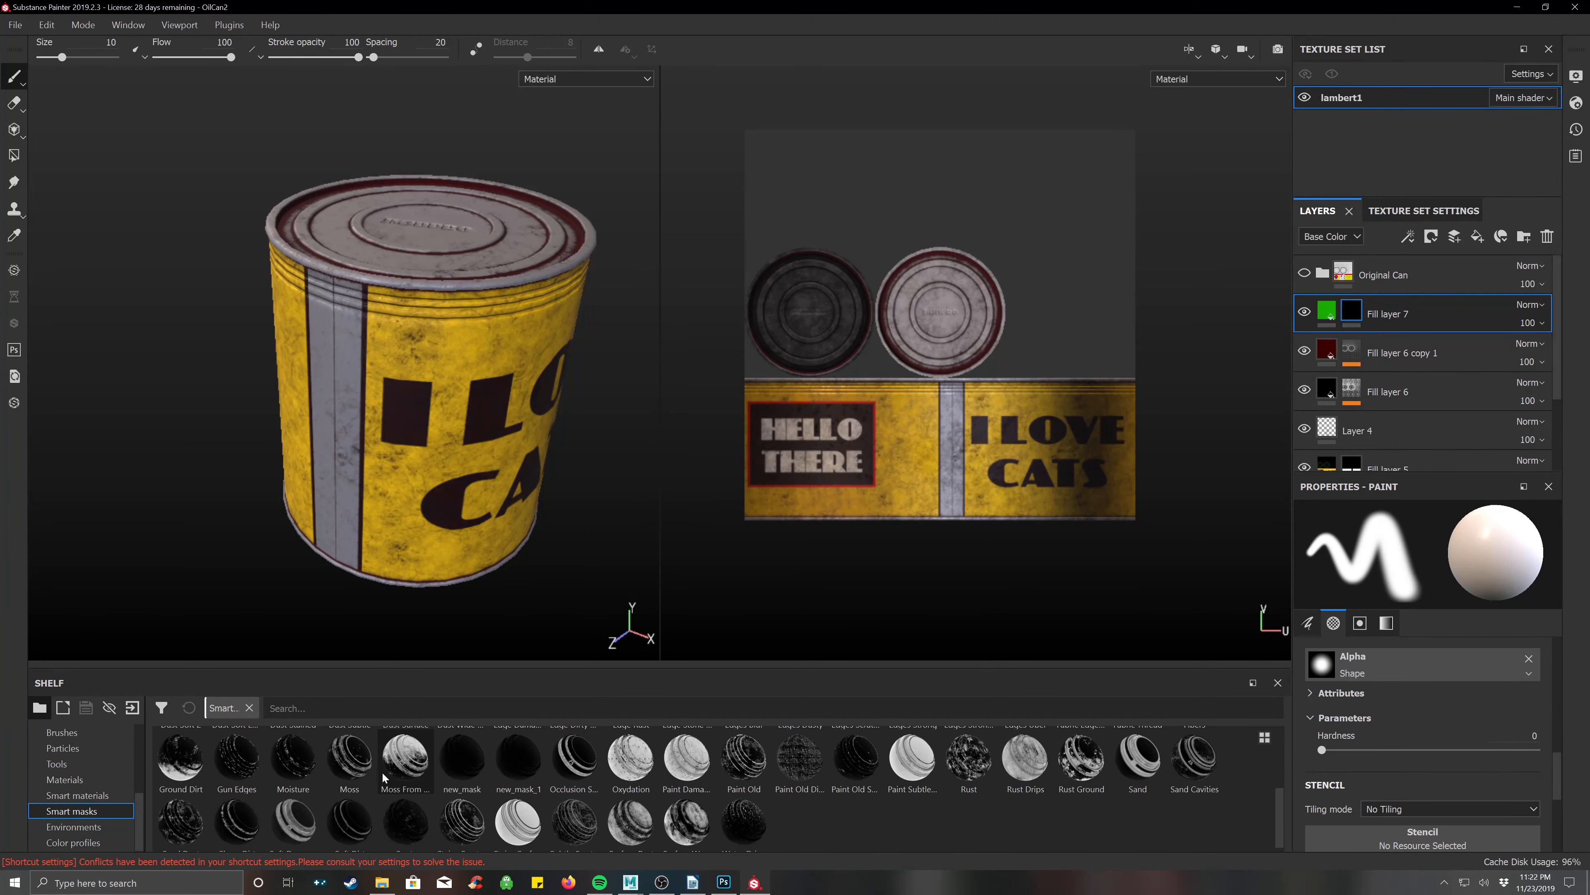
left_click(406, 763)
left_click_drag(181, 760, 1367, 313)
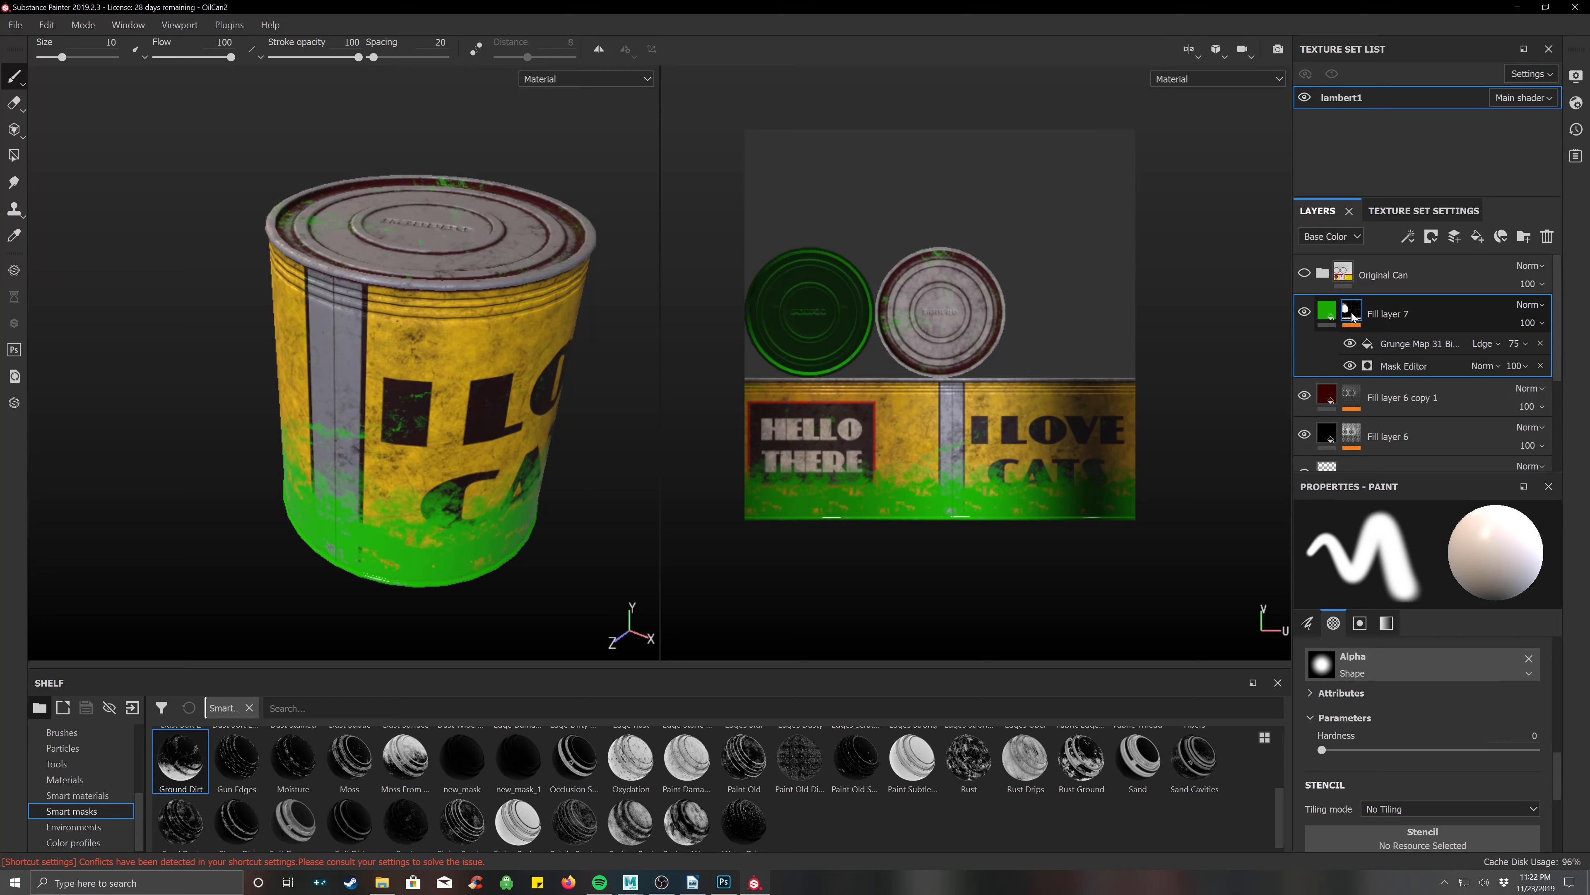
In the Mask Editor of Fill layer 7, set Texture 2 to 0.06 and lower the global contrast.
left_click(1343, 368)
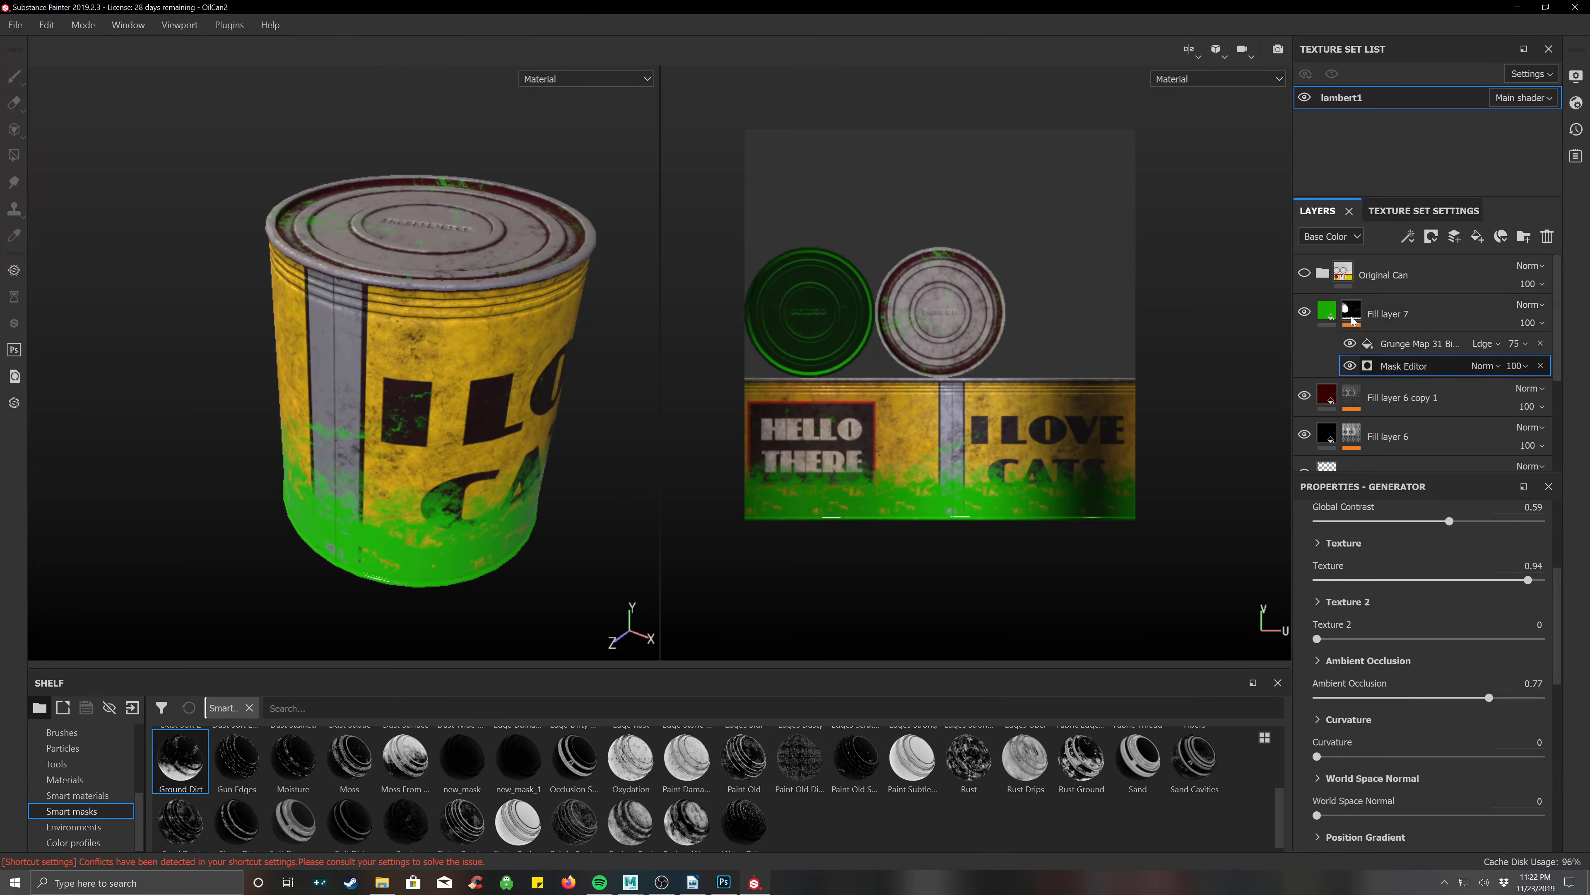
left_click(1349, 365)
left_click(1349, 366)
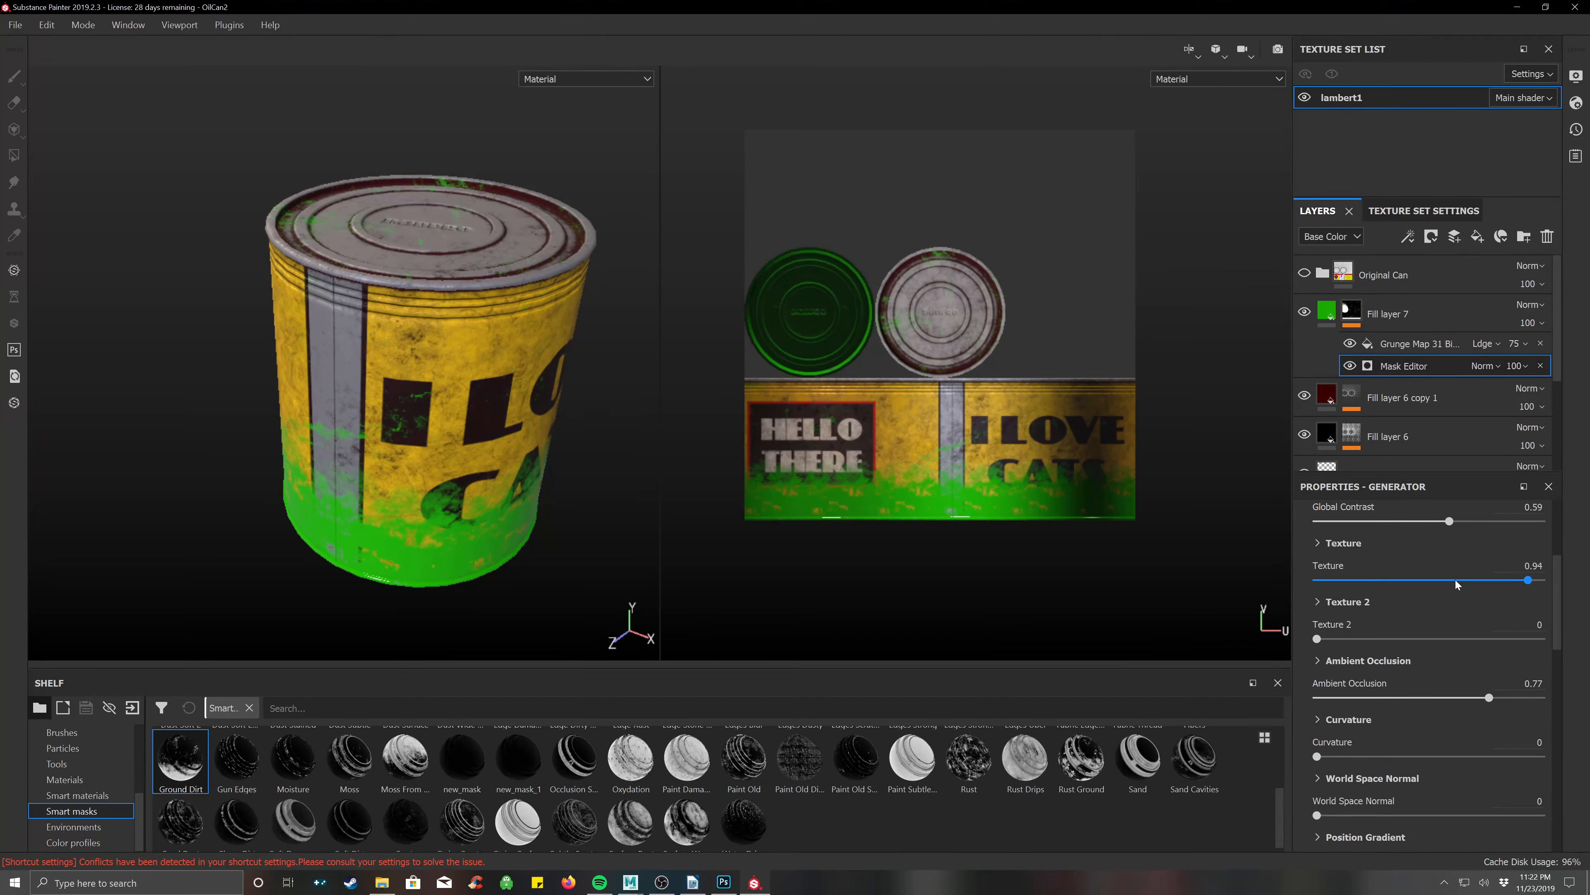
mouse_move(1336, 642)
left_mouse_down()
mouse_move(1384, 641)
mouse_move(1289, 638)
mouse_move(1332, 640)
left_mouse_up()
scroll(1414, 624, "up", 4)
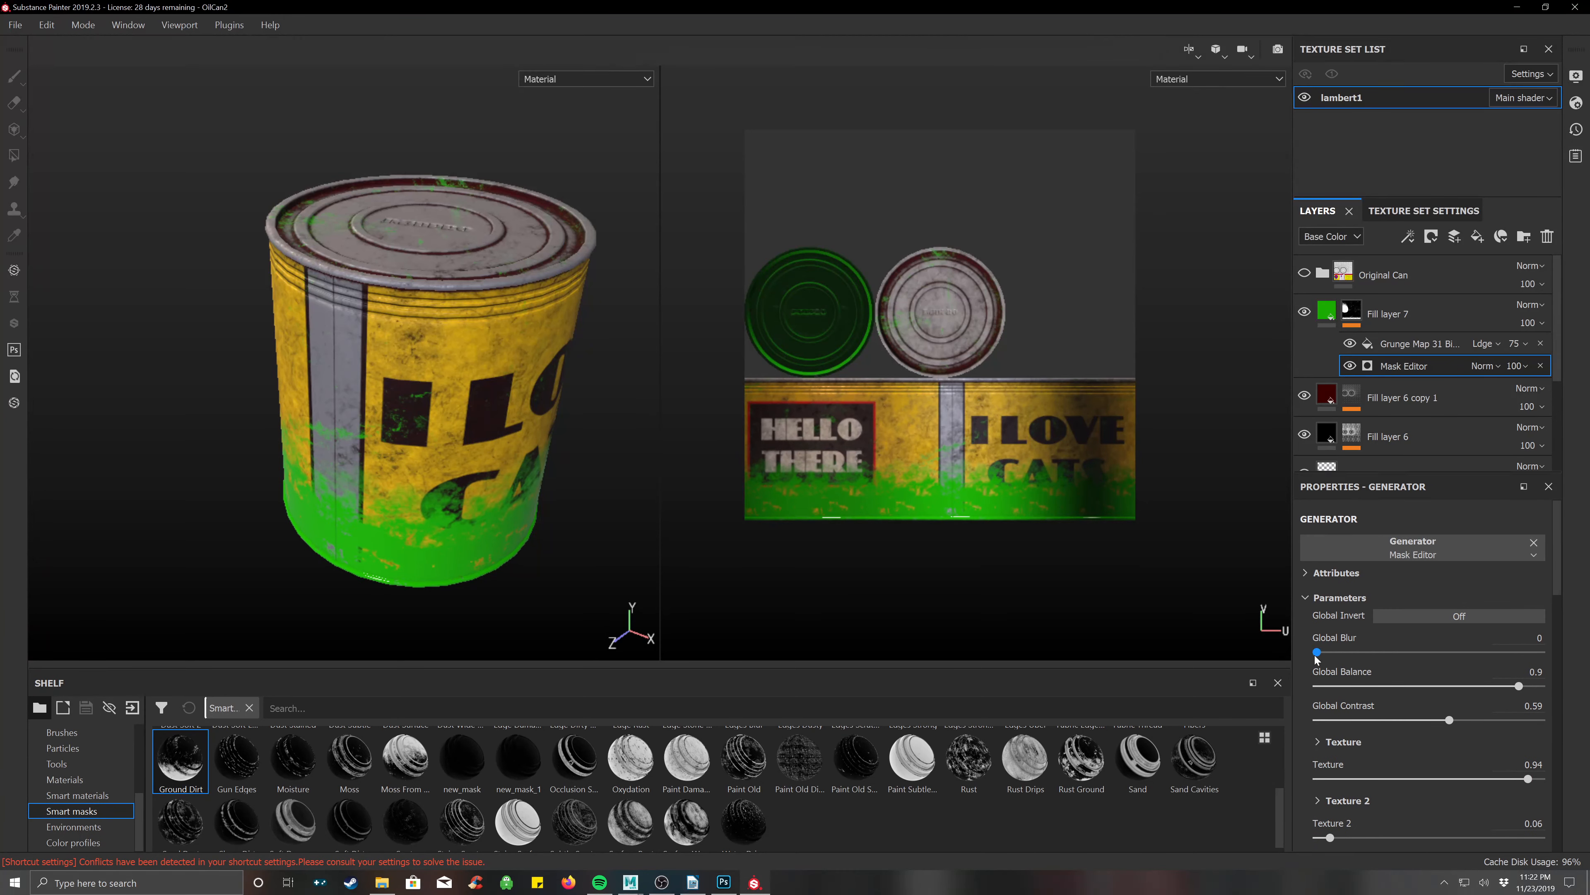
left_click_drag(1444, 726, 1386, 731)
Reduce the mask's Position Gradient to 0.26 to confine the green dirt to the can's lower edge.
scroll(1455, 750, "down", 4)
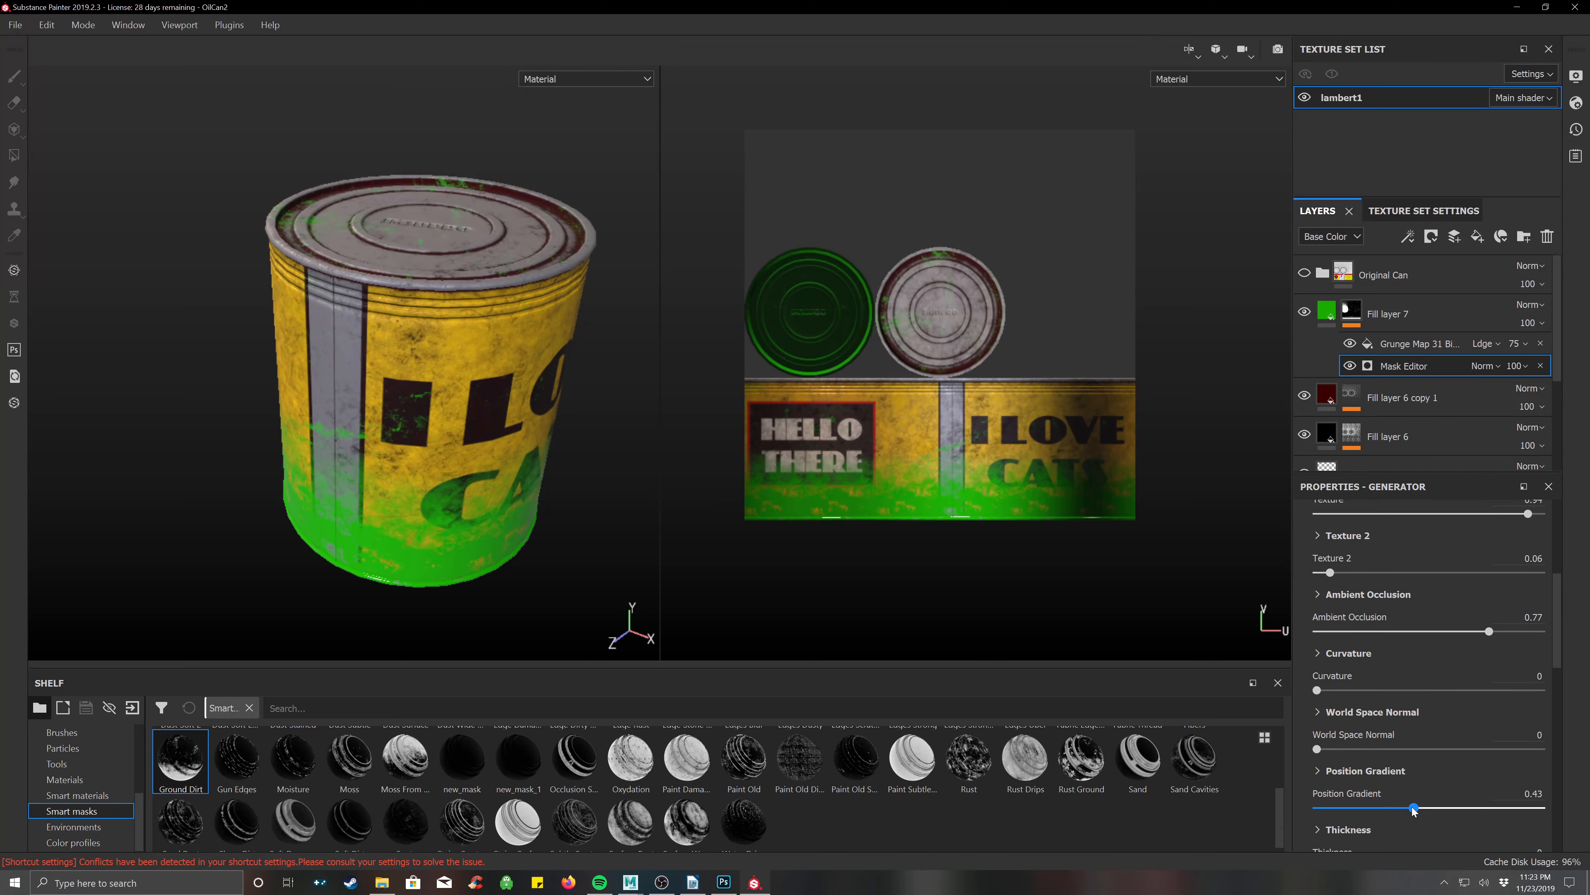
left_click_drag(1386, 812, 1366, 809)
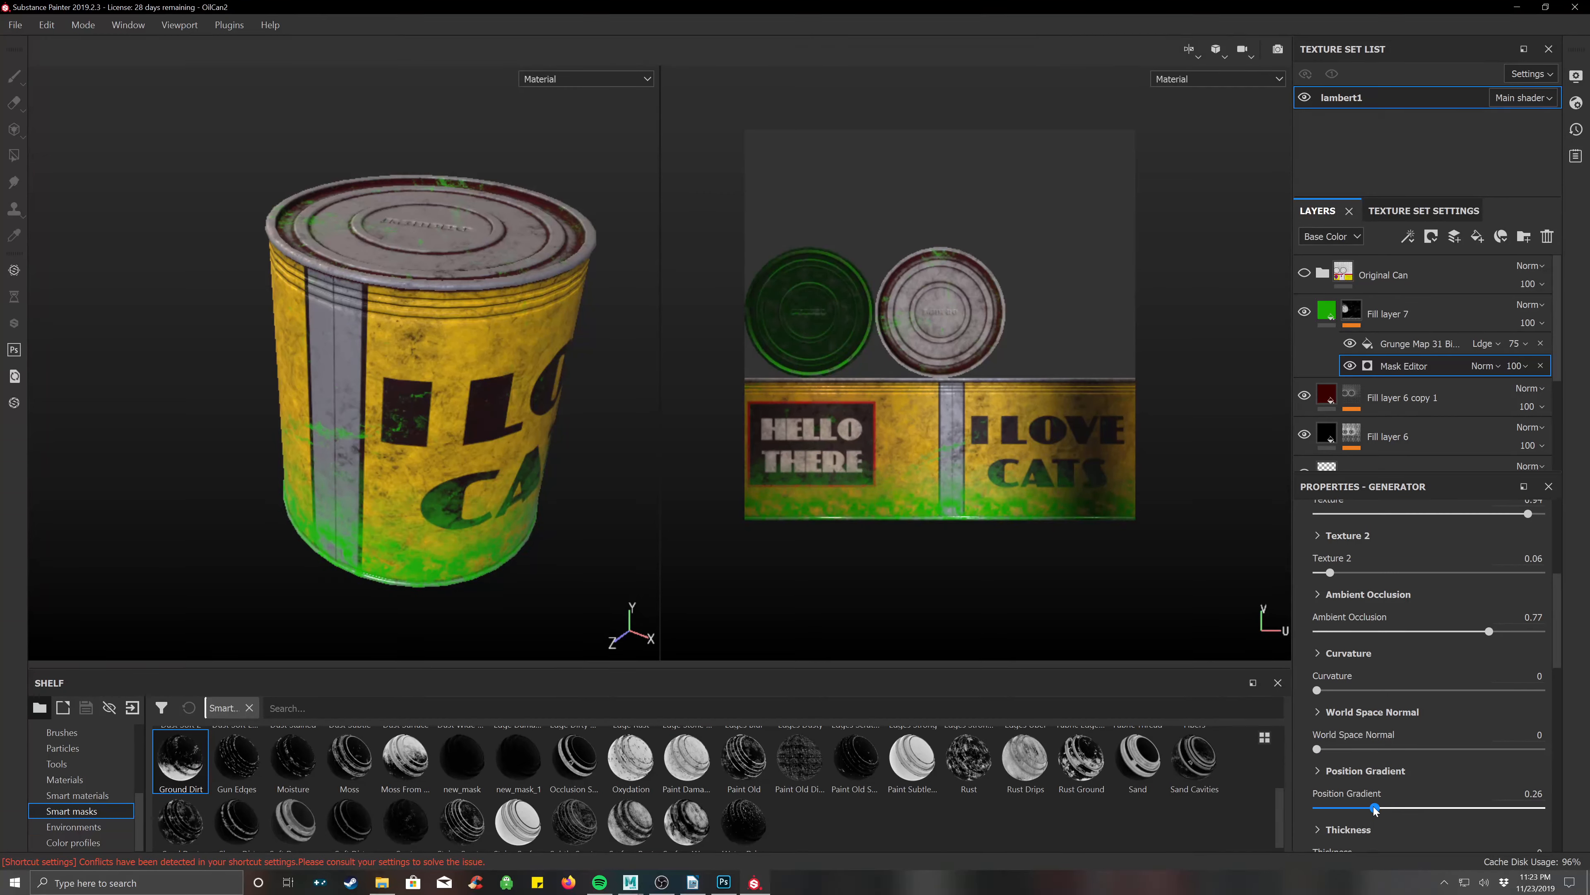
left_click_drag(432, 496, 450, 468, "alt")
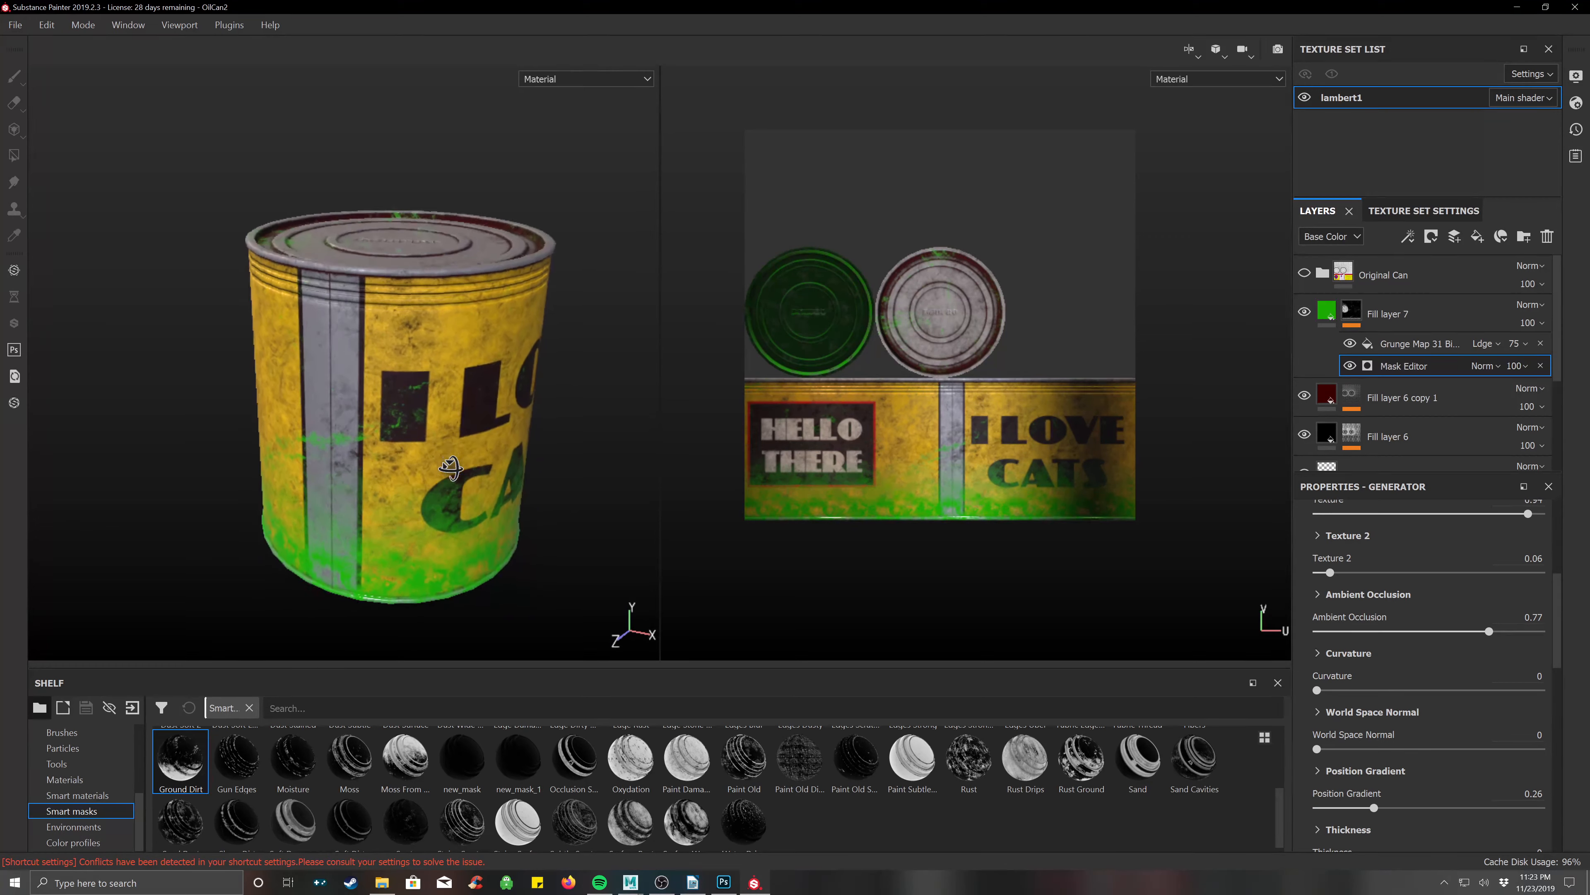
left_click_drag(532, 436, 551, 405, "alt")
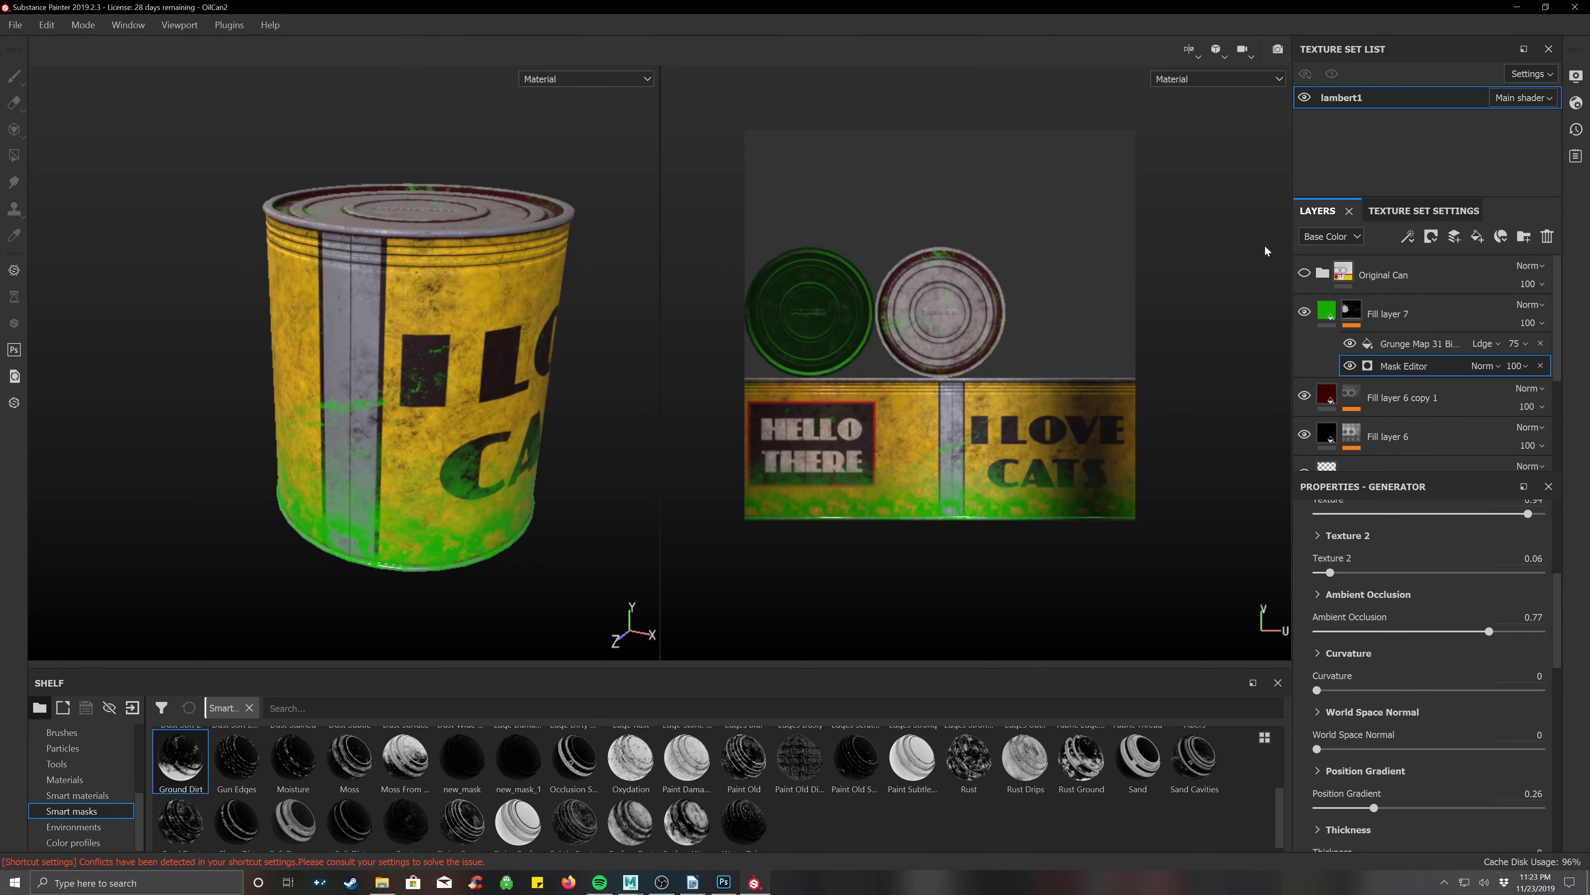
Darken the base color of Fill layer 7 to a deep green with G 0.054.
left_click(1327, 311)
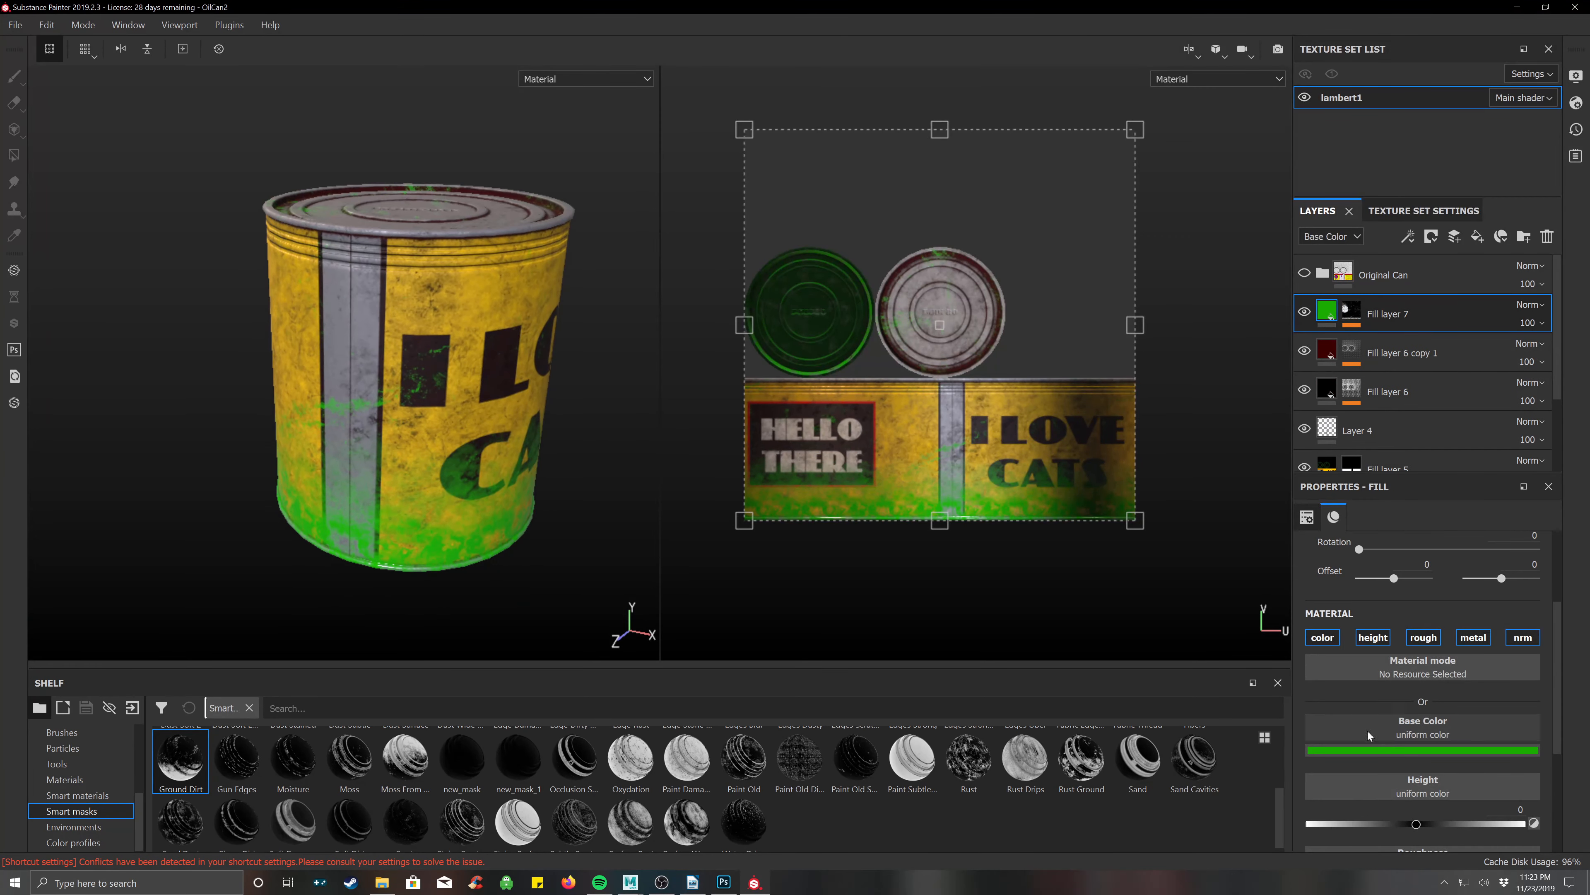
left_click(1402, 751)
mouse_move(1477, 660)
left_mouse_down()
mouse_move(1497, 687)
mouse_move(1501, 675)
left_mouse_up()
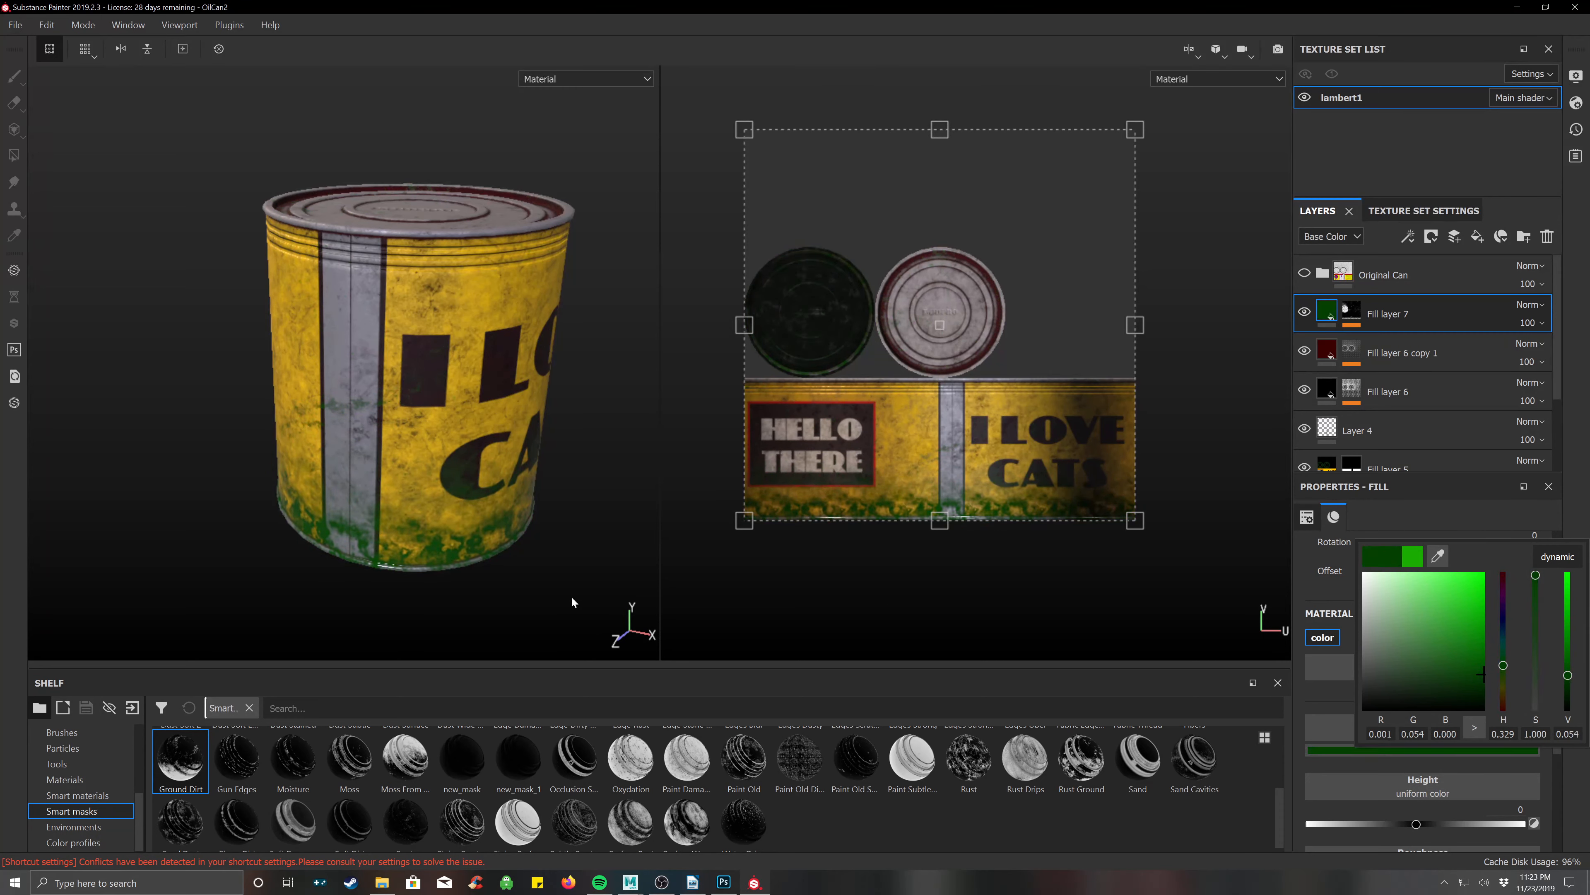
left_click_drag(571, 604, 501, 401, "alt")
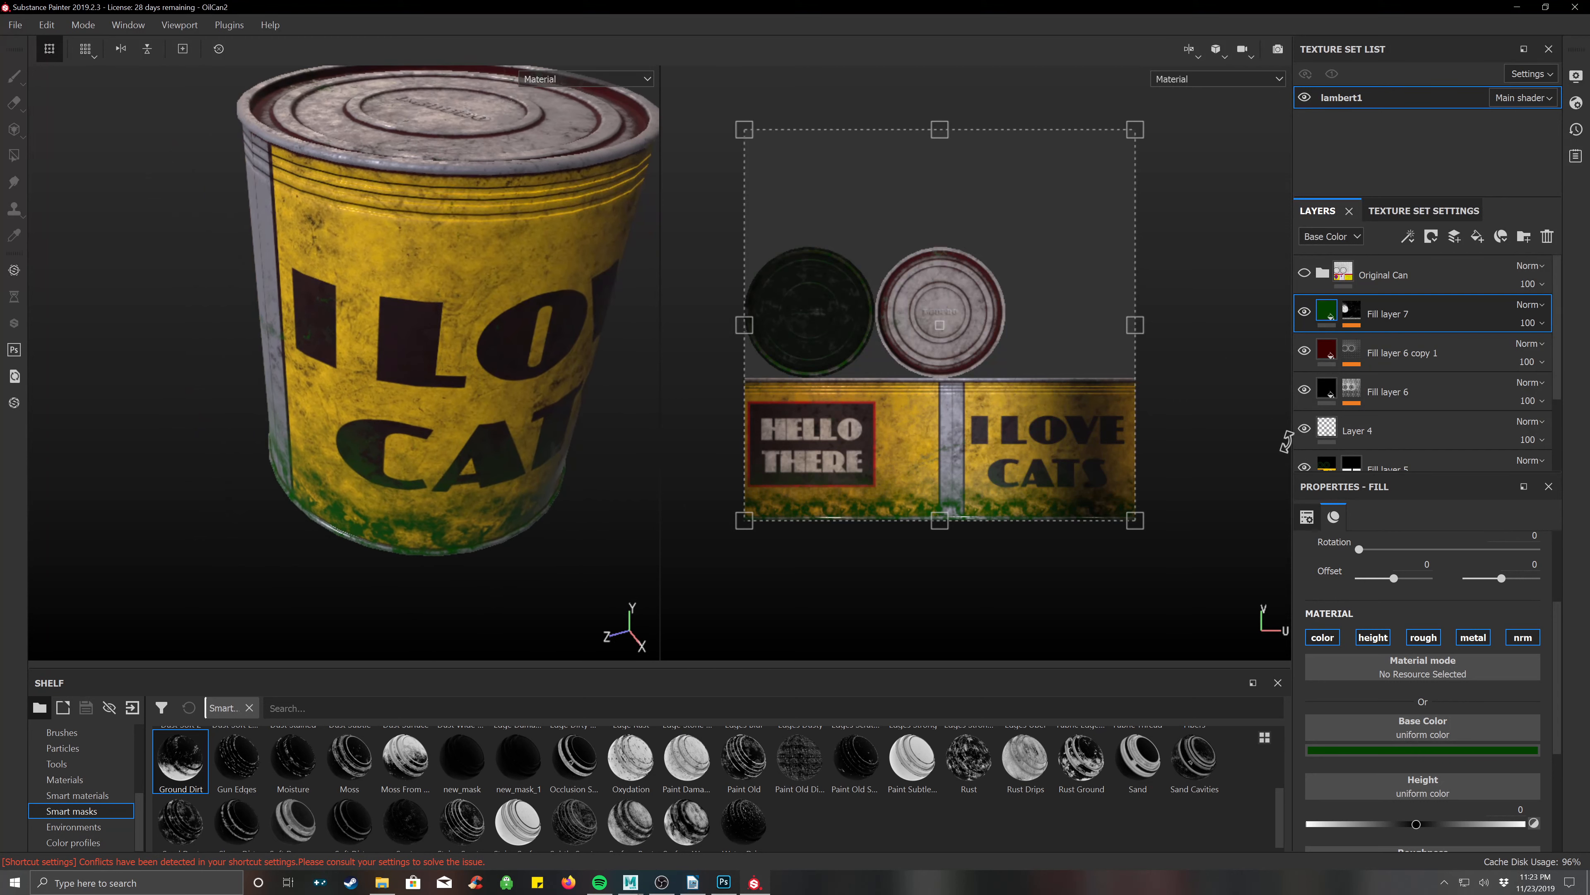
scroll(942, 487, "up", 2)
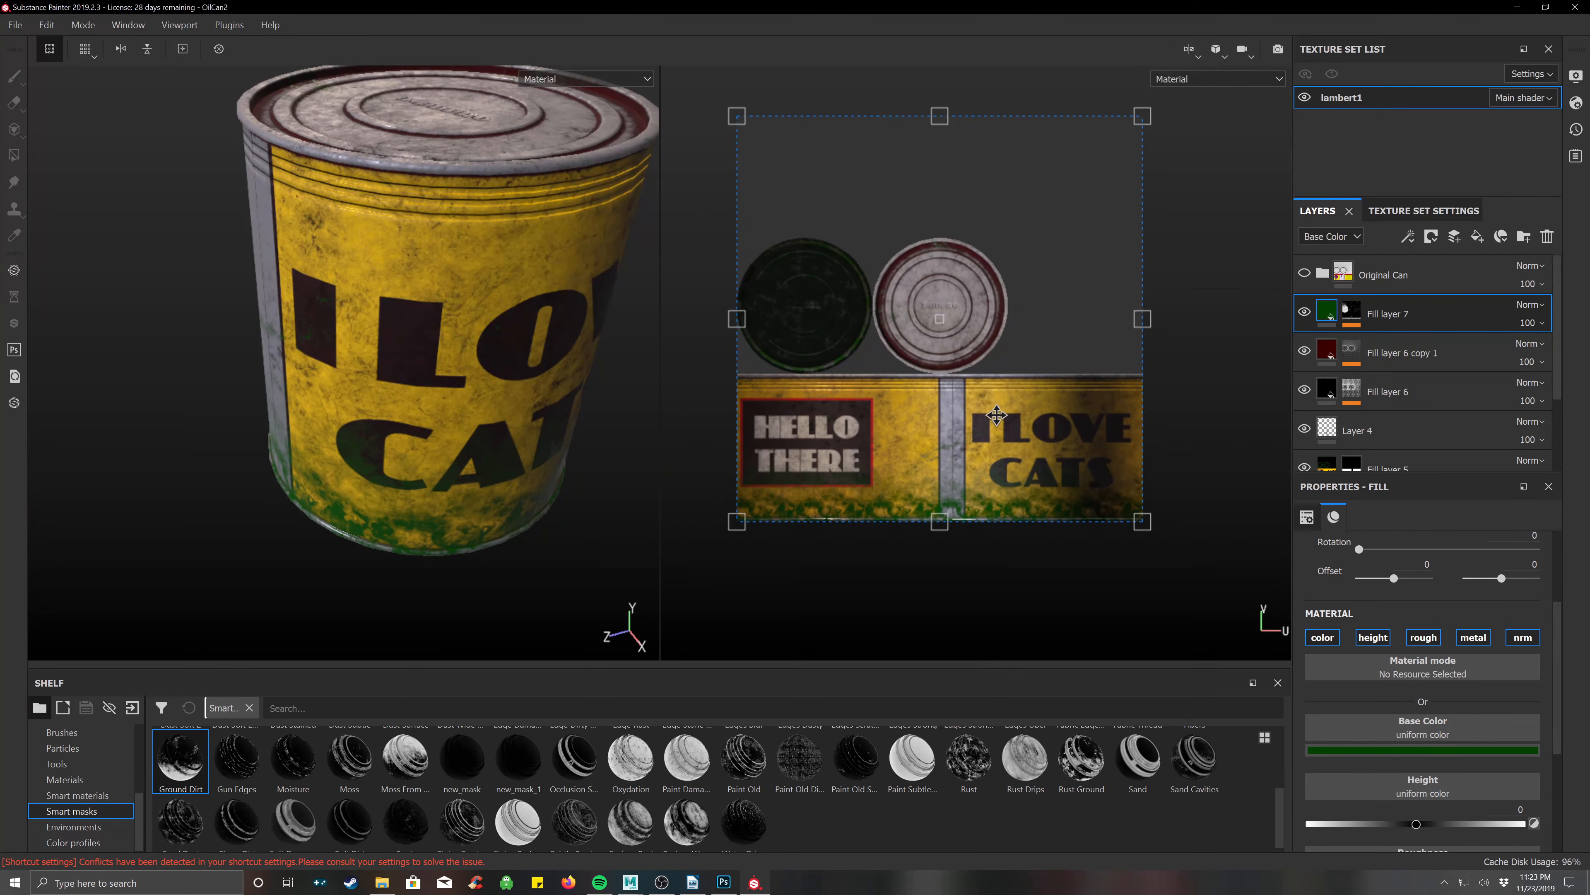
scroll(976, 426, "up", 3)
middle_click_drag(967, 423, 1004, 459, "alt")
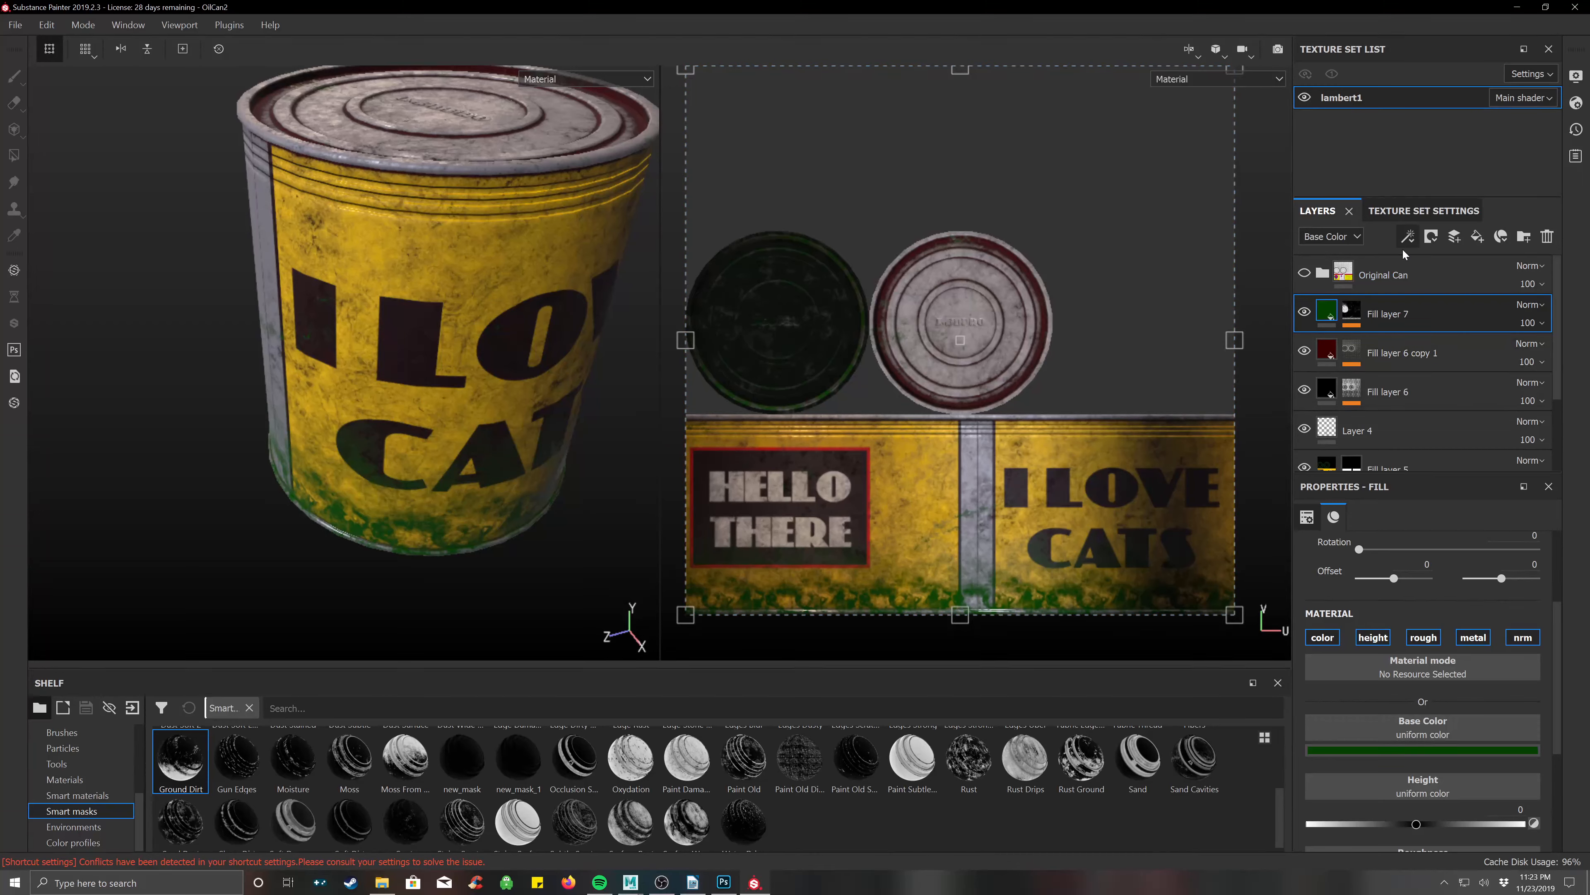
scroll(1433, 579, "down", 5)
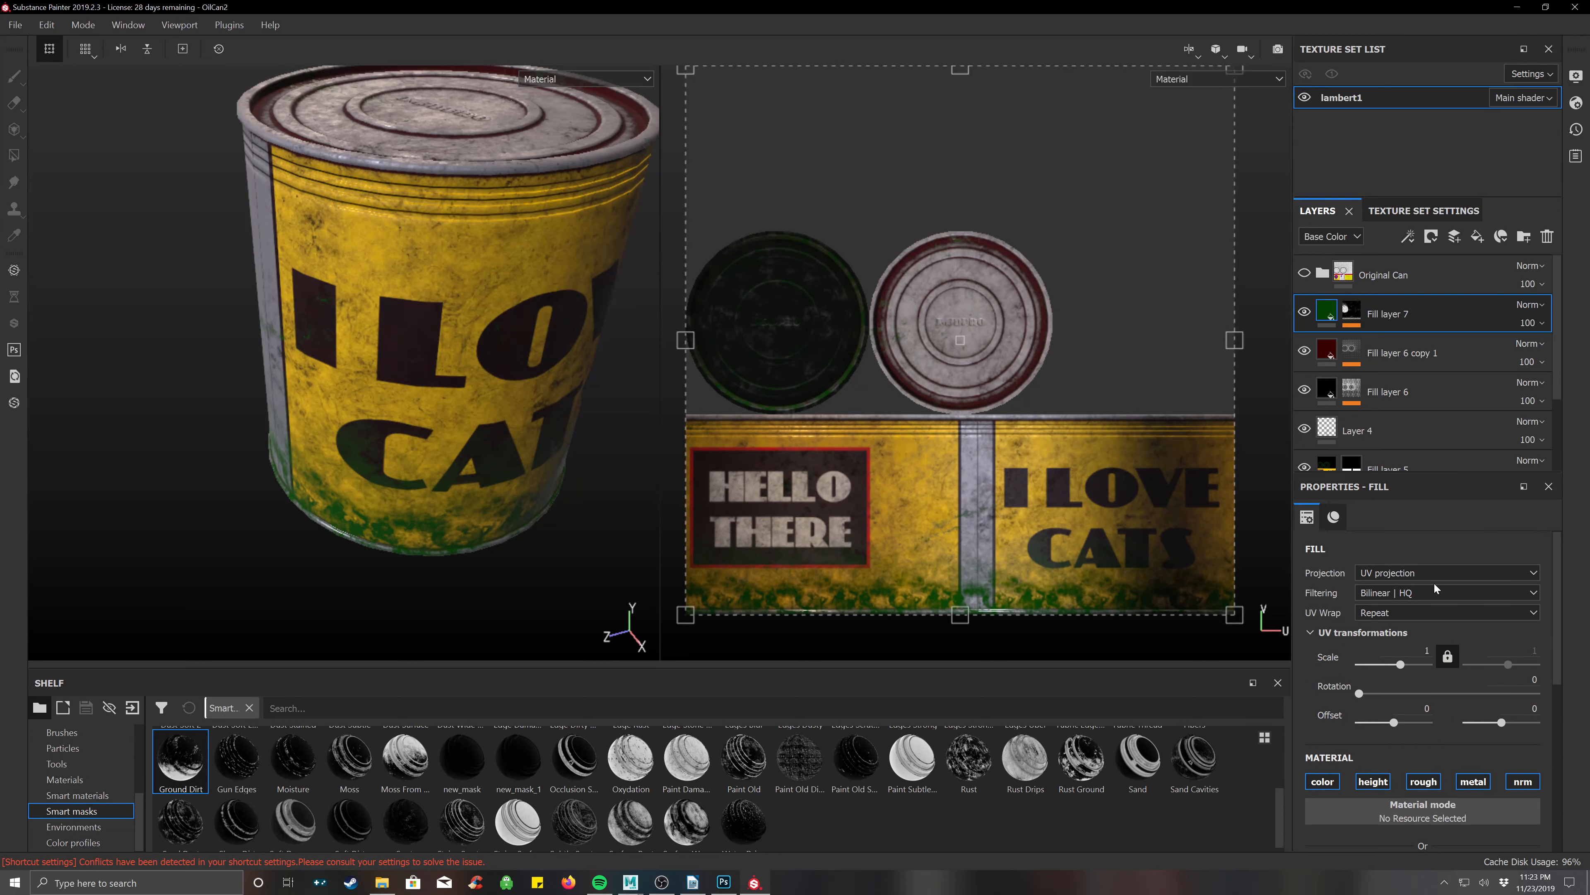
scroll(1433, 602, "up", 5)
scroll(78, 771, "up", 4)
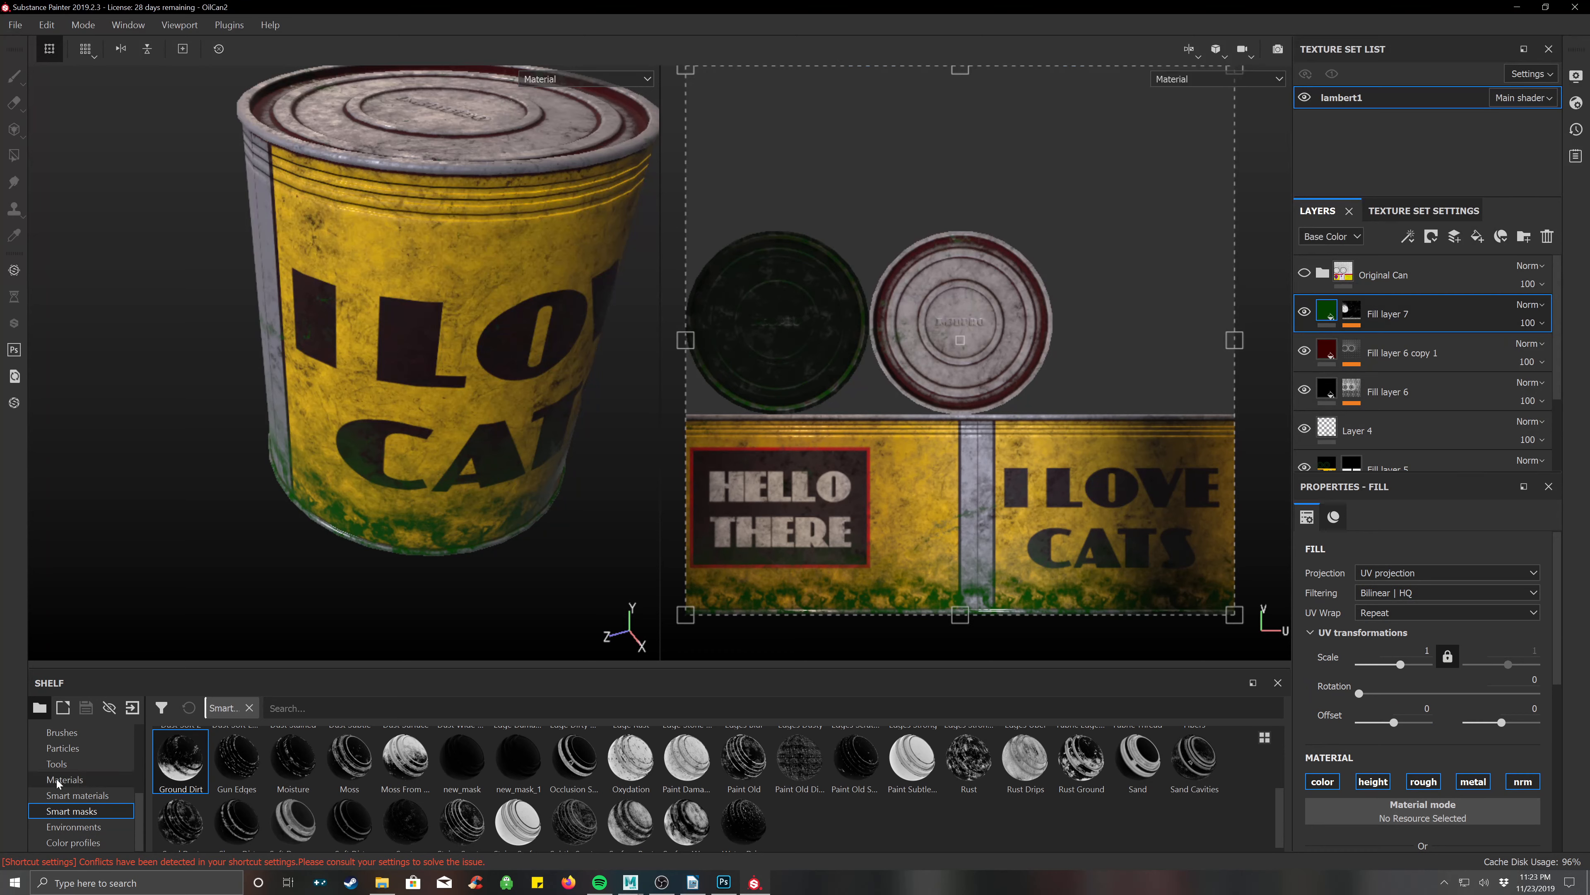
Show the shelf's alphas, then switch to Photoshop, close OilCanCATLABEL.psd and open the recent file NORKAALPHA.psd.
left_click(62, 748)
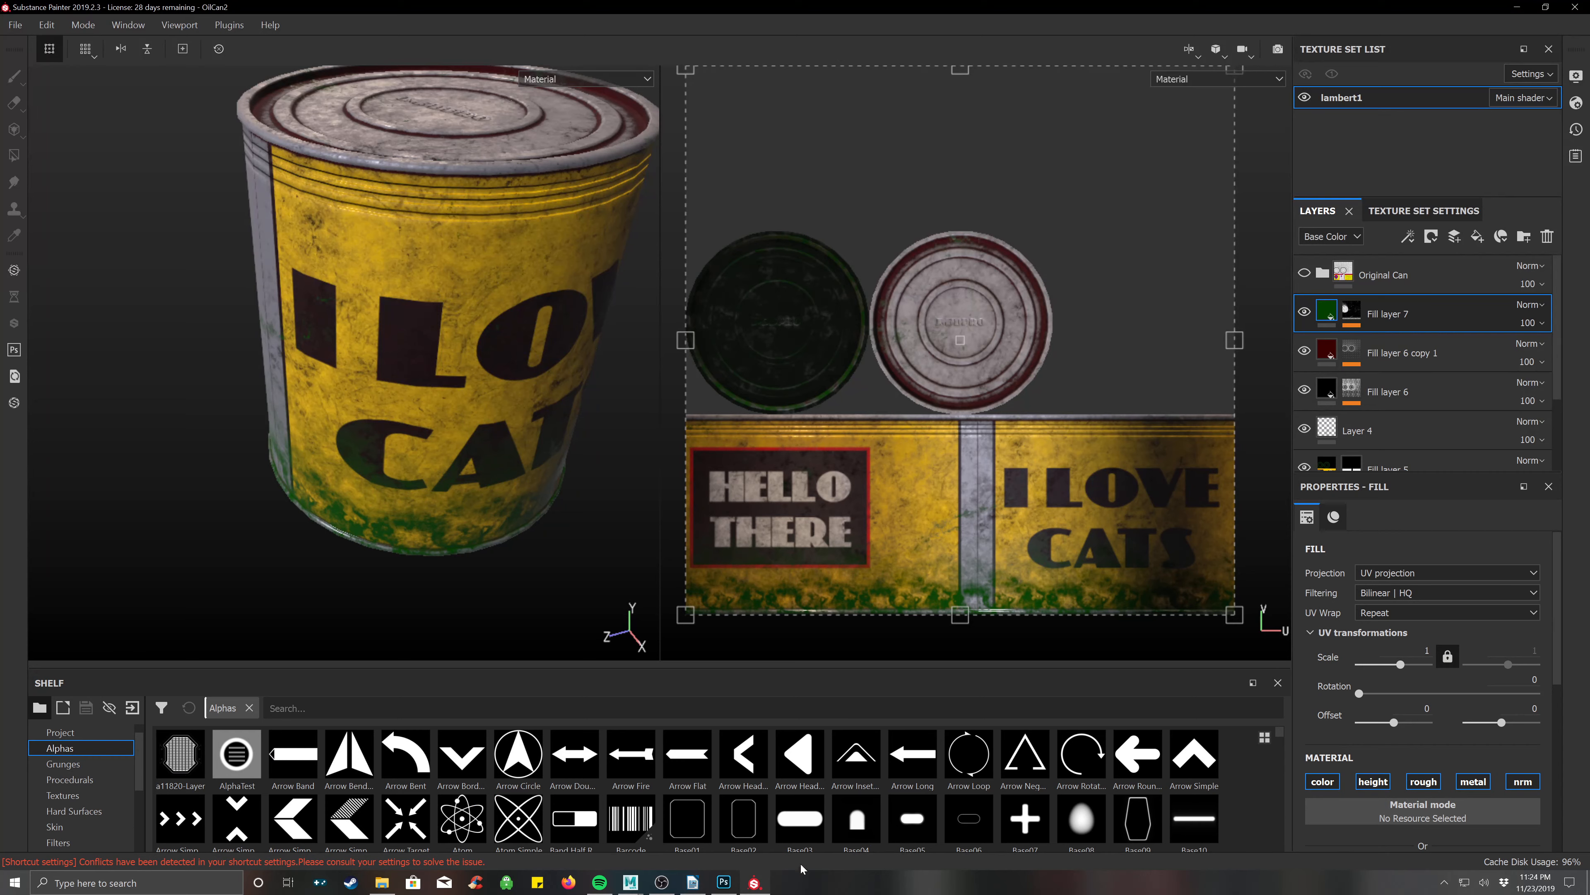
left_click(724, 882)
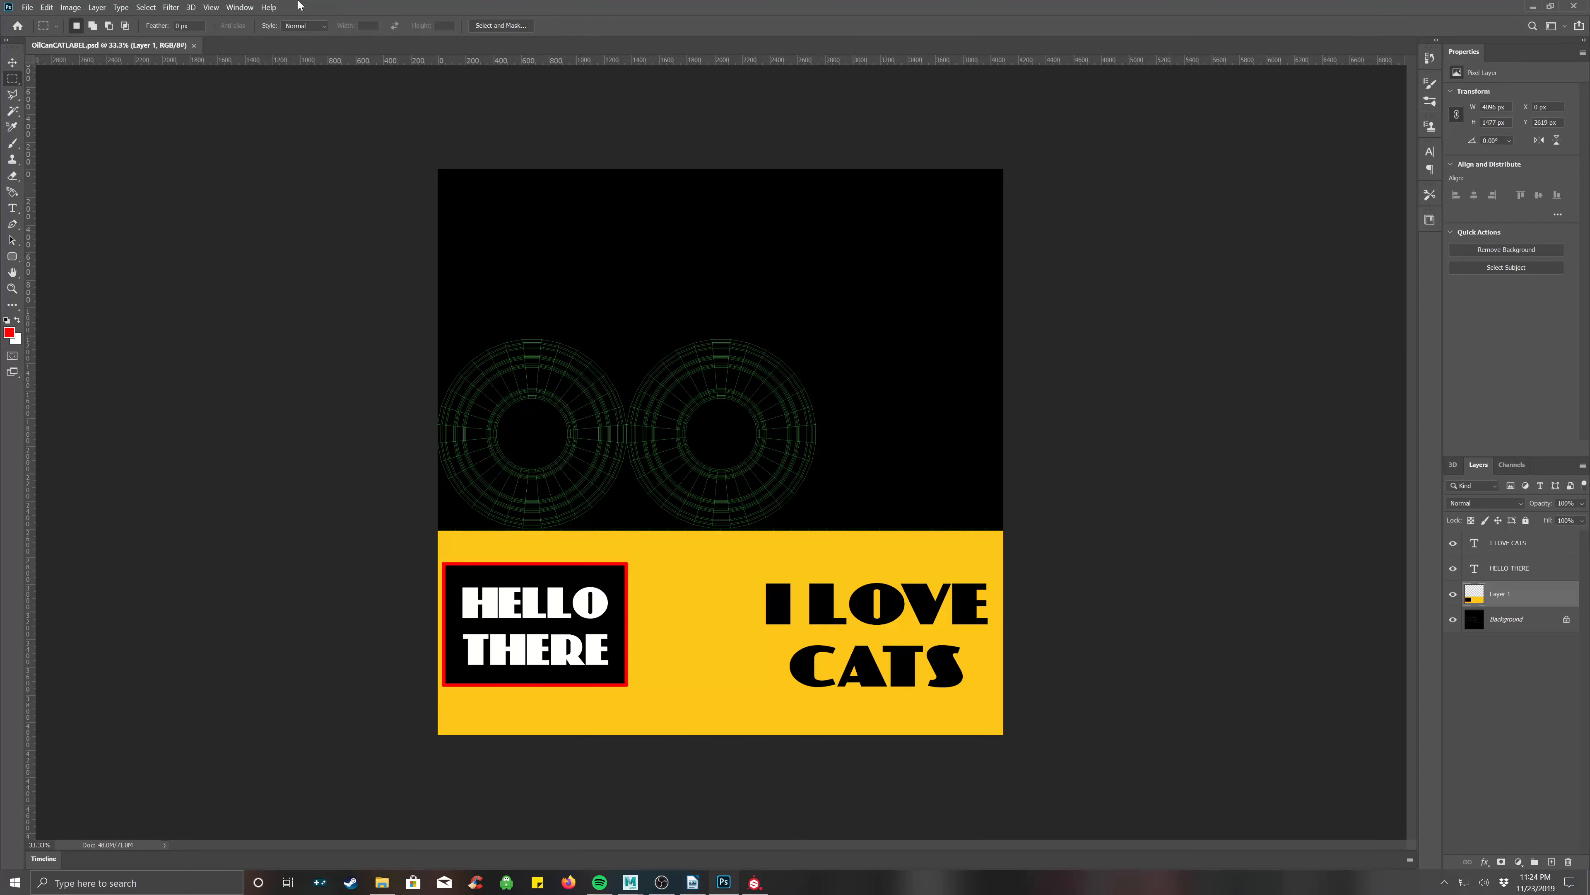
left_click(194, 45)
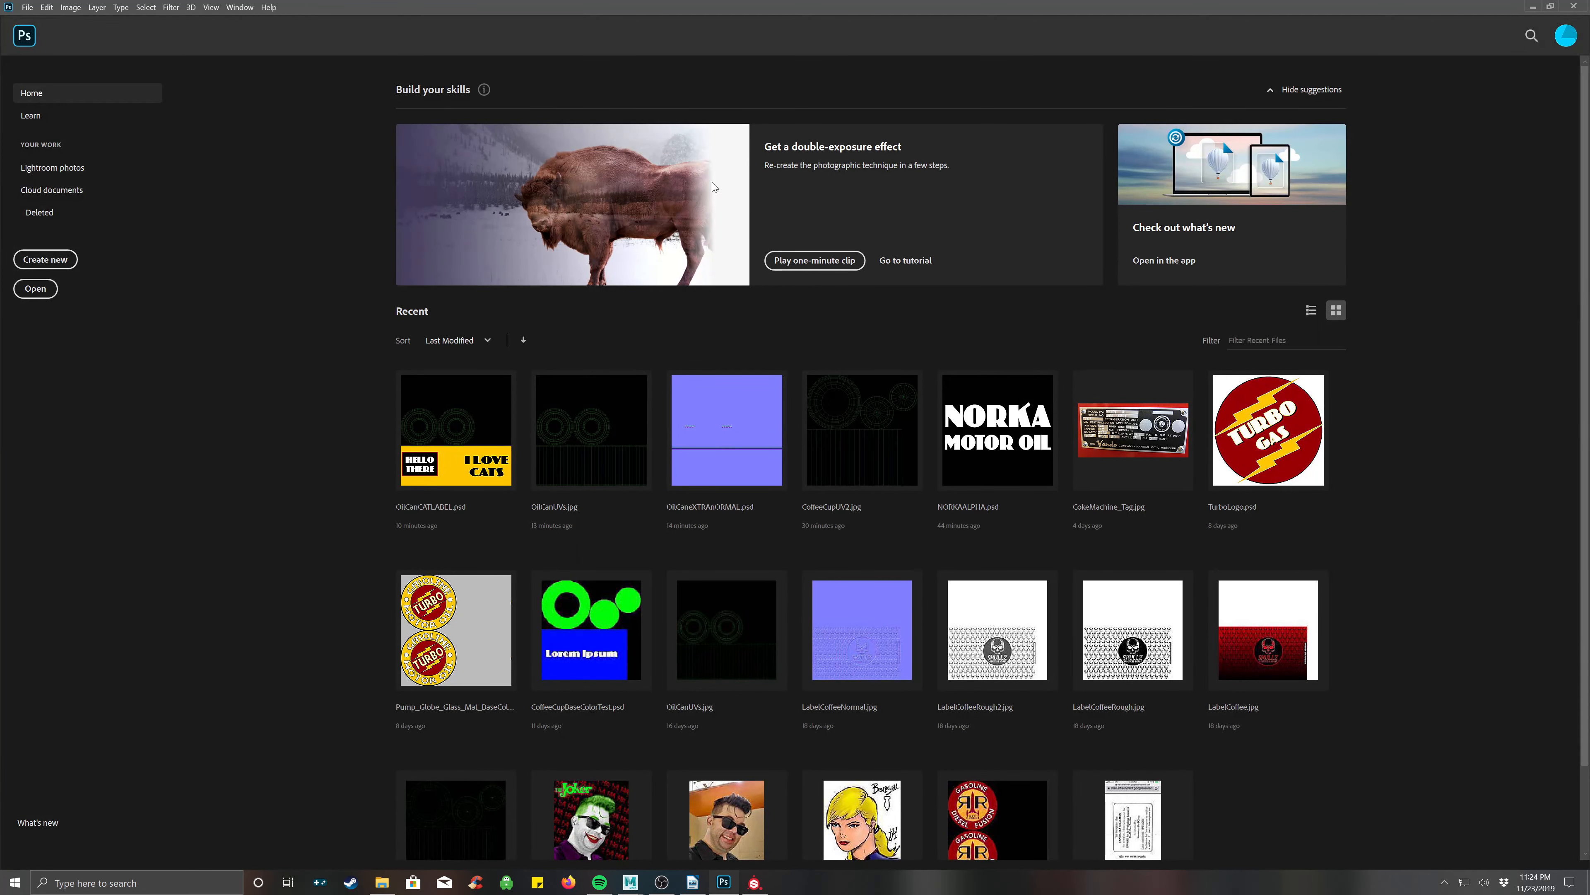
left_click(998, 452)
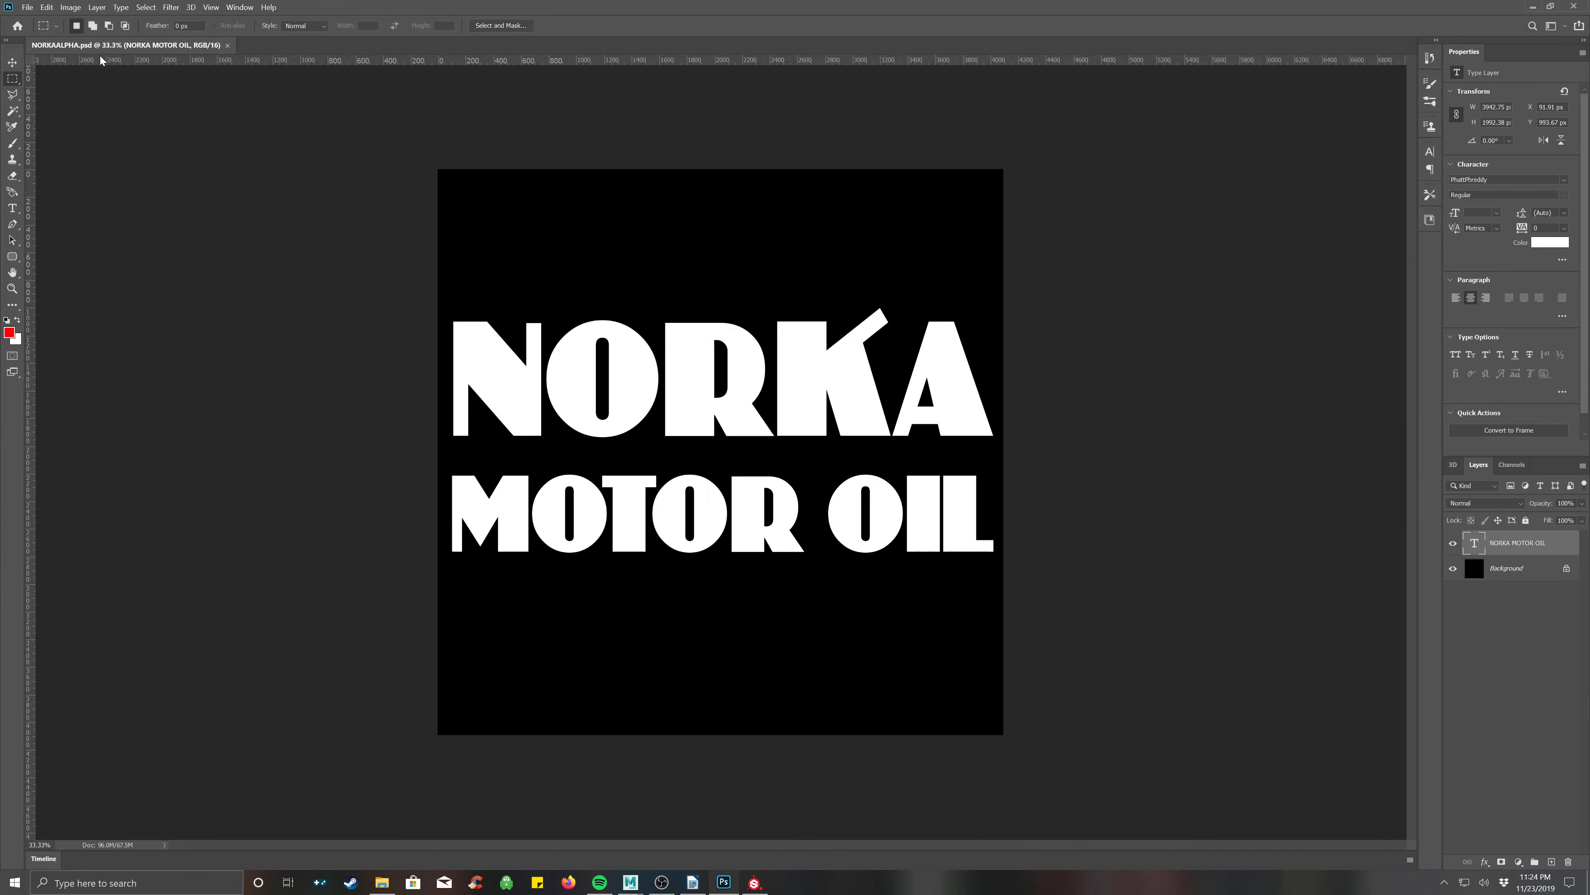
Save a copy of the NORKAALPHA document to the Desktop as a Photoshop file with maximized compatibility.
left_click(27, 7)
left_click(73, 154)
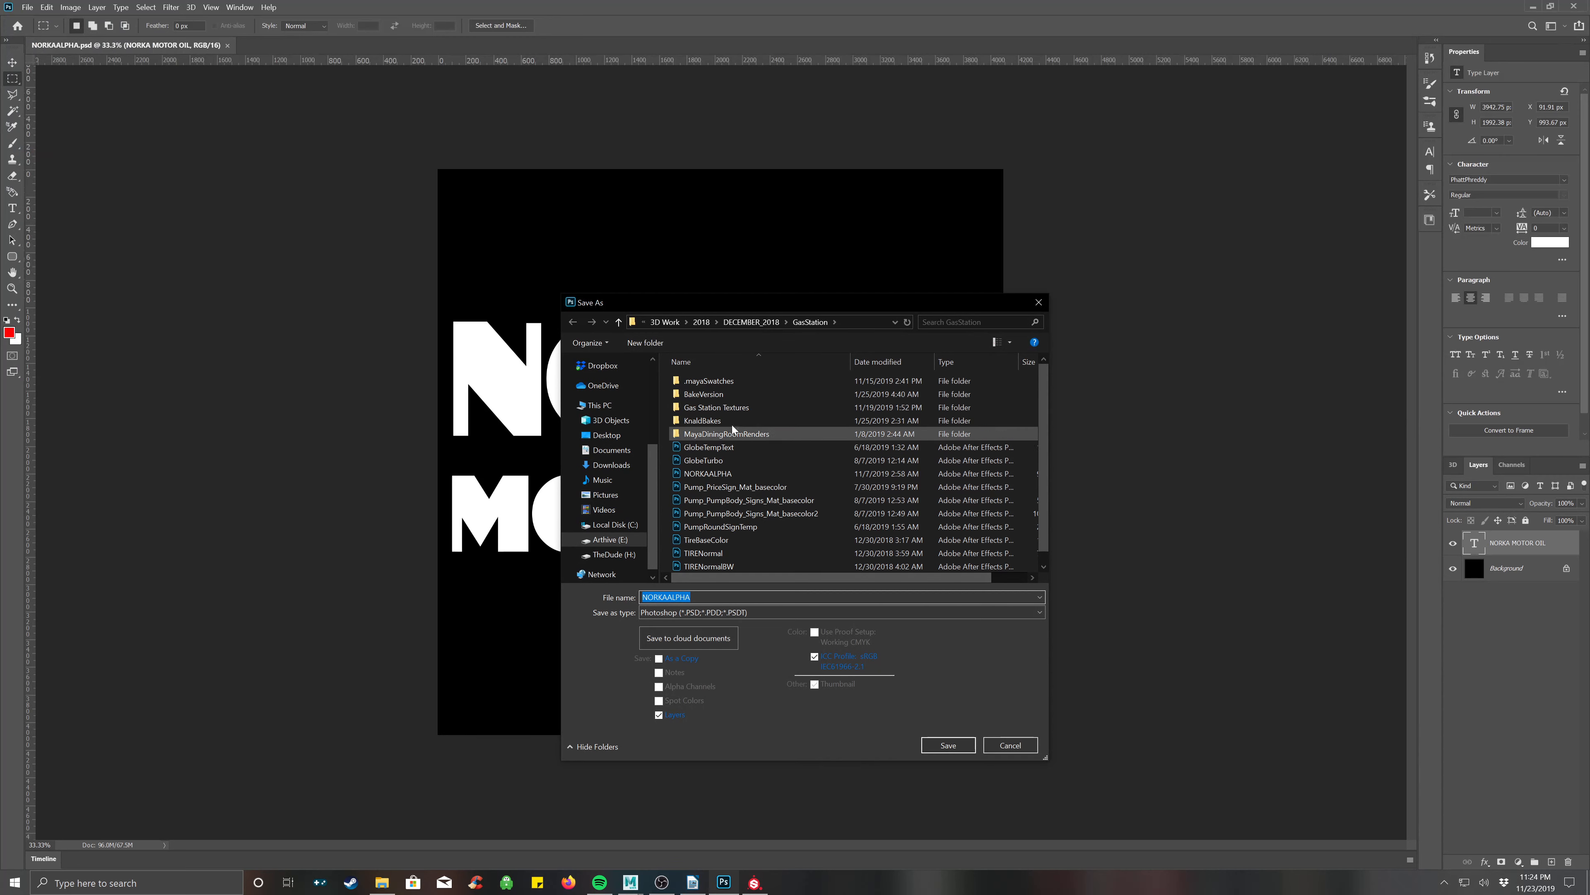
left_click(597, 435)
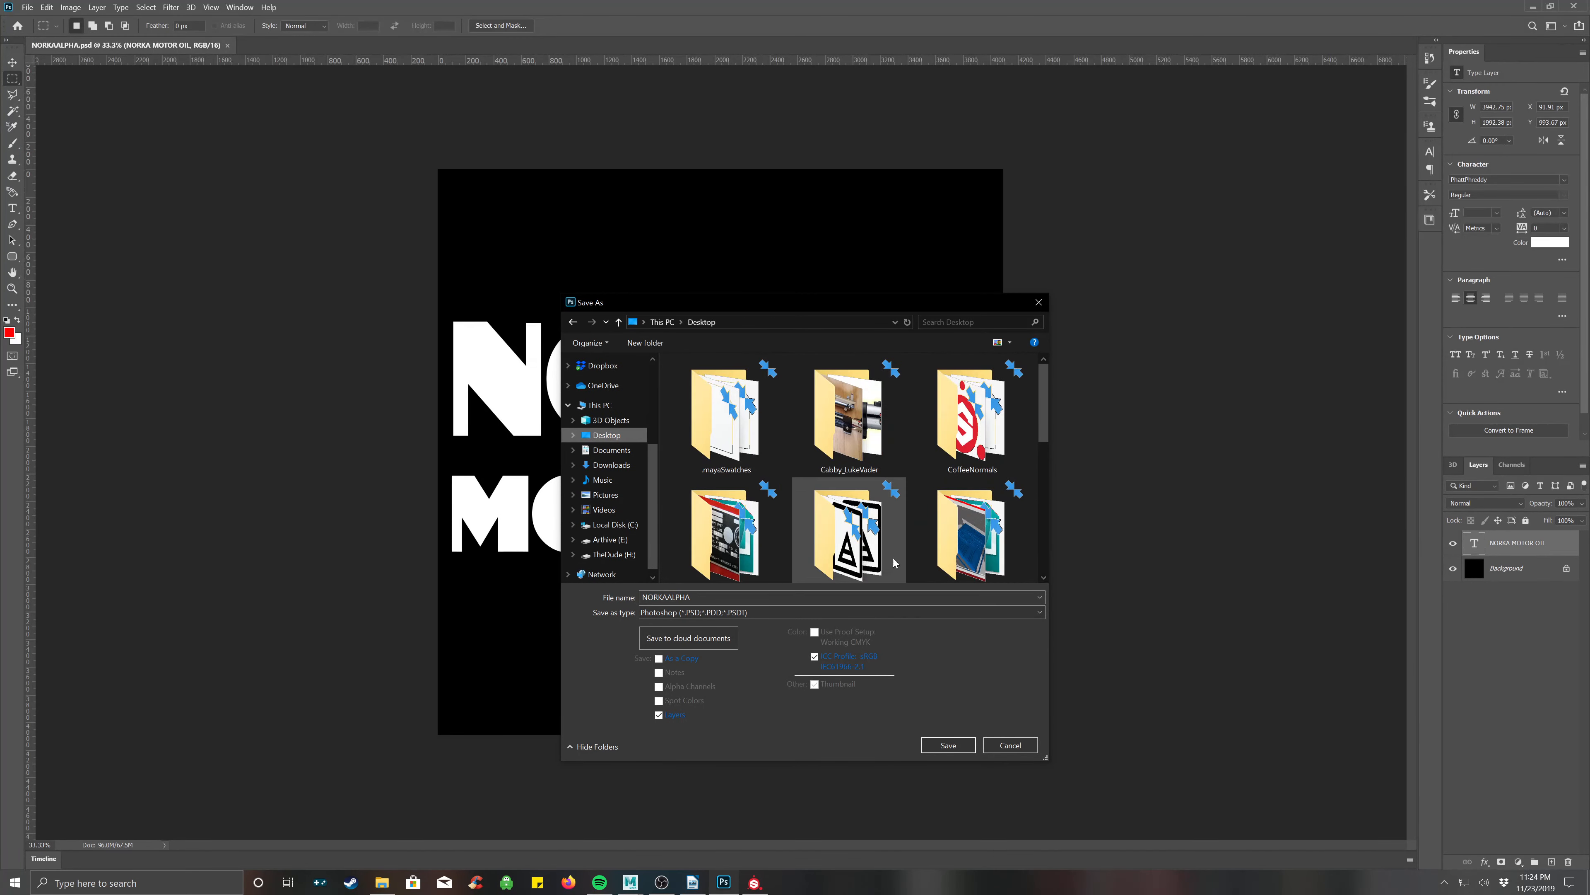
left_click(944, 745)
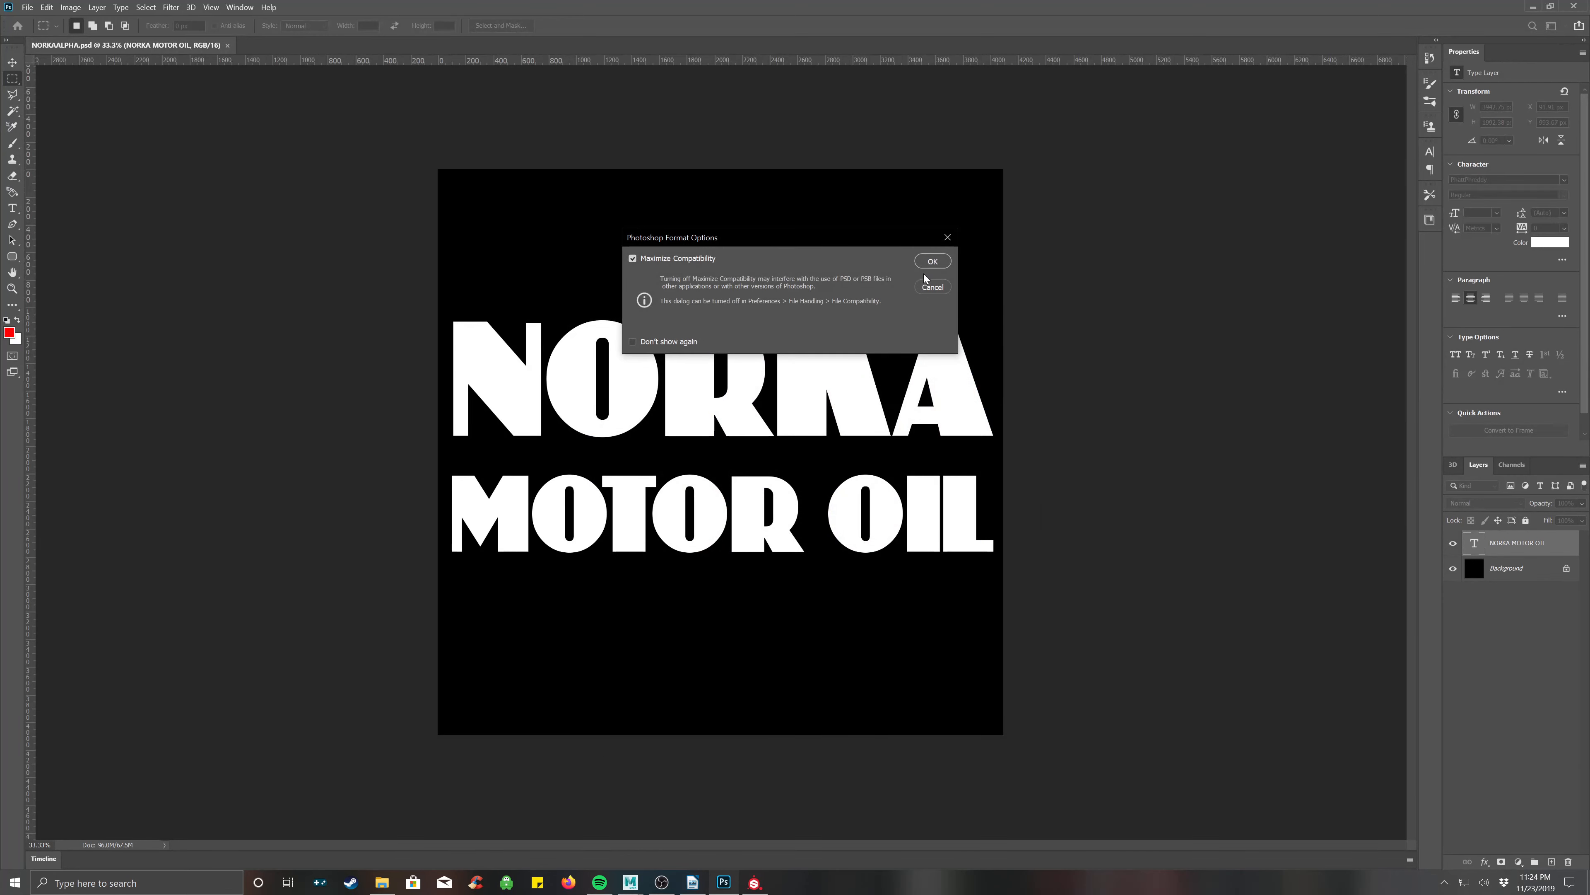
left_click(932, 262)
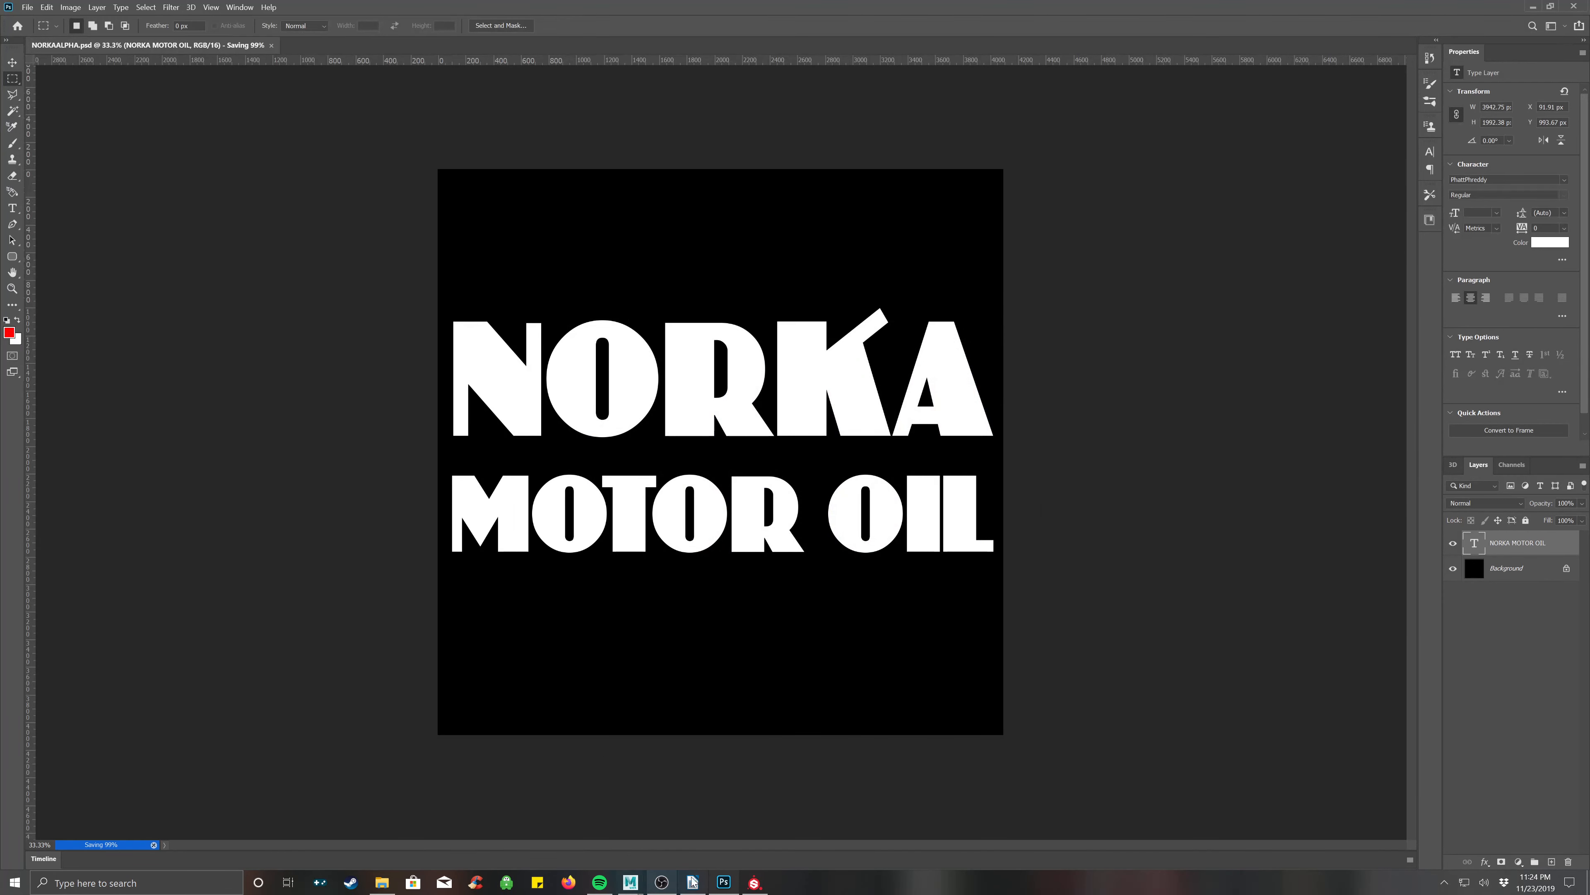
Switch back to Substance Painter and add NORKAALPHA.psd from the Desktop to the resources for import.
left_click(755, 883)
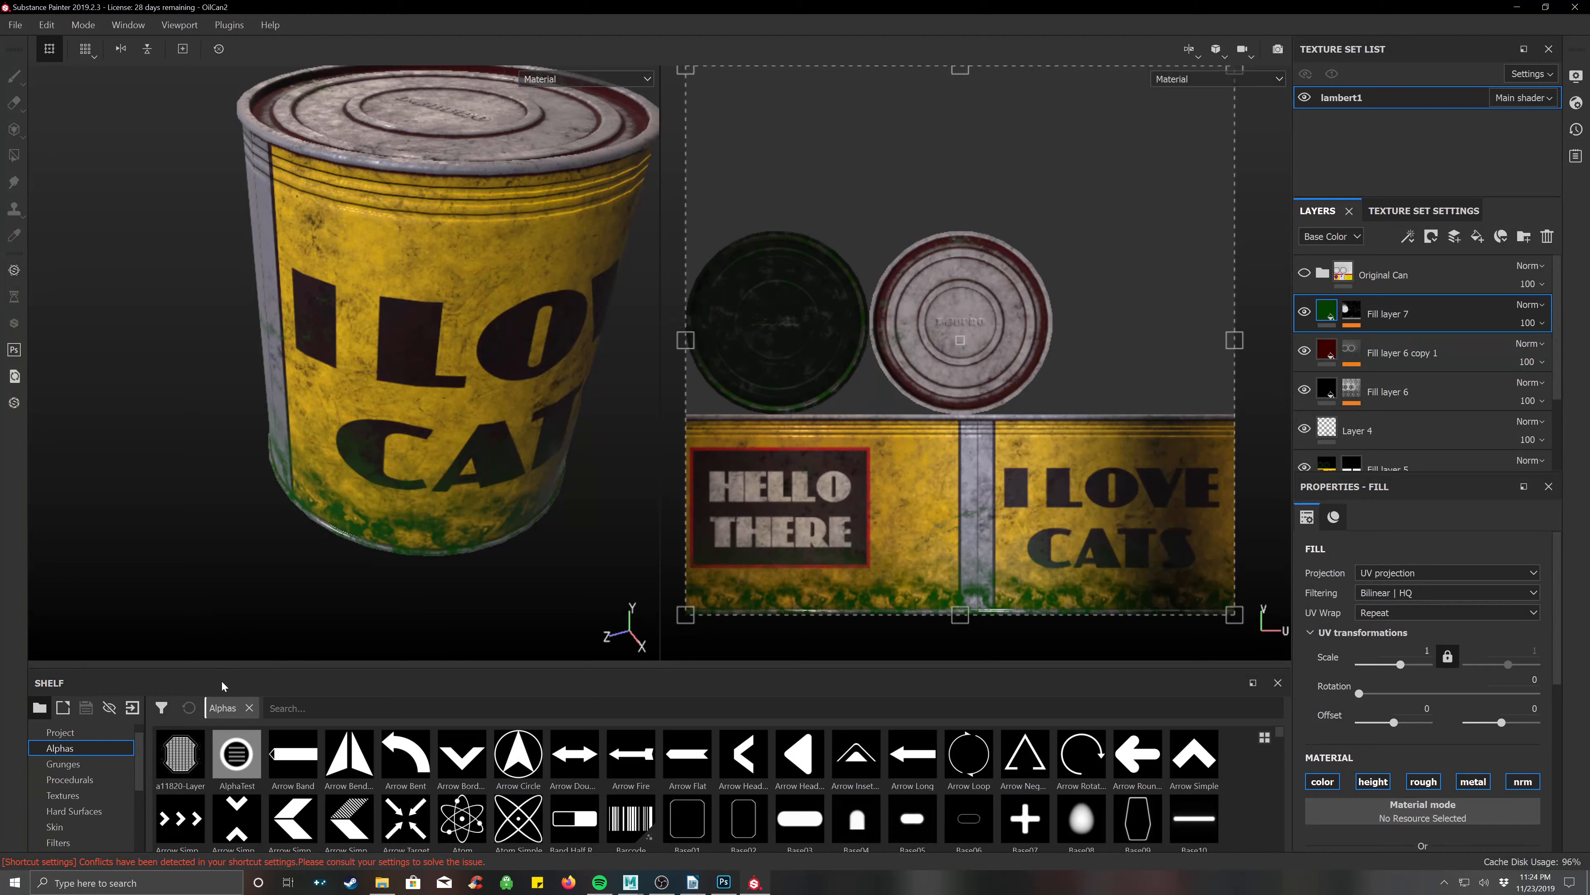
left_click(132, 706)
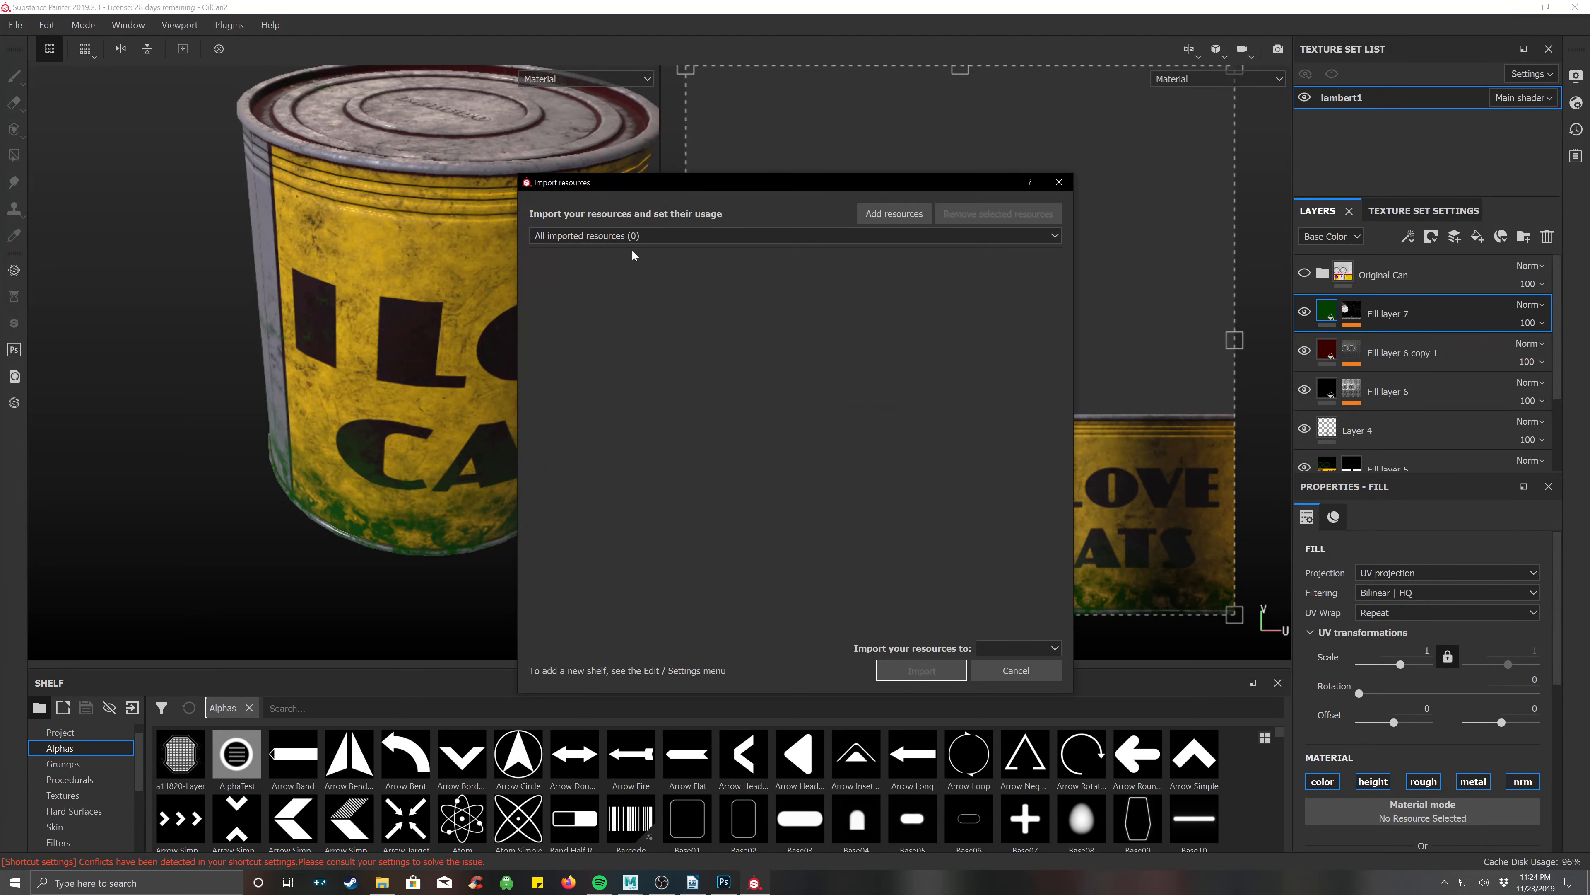
left_click(889, 216)
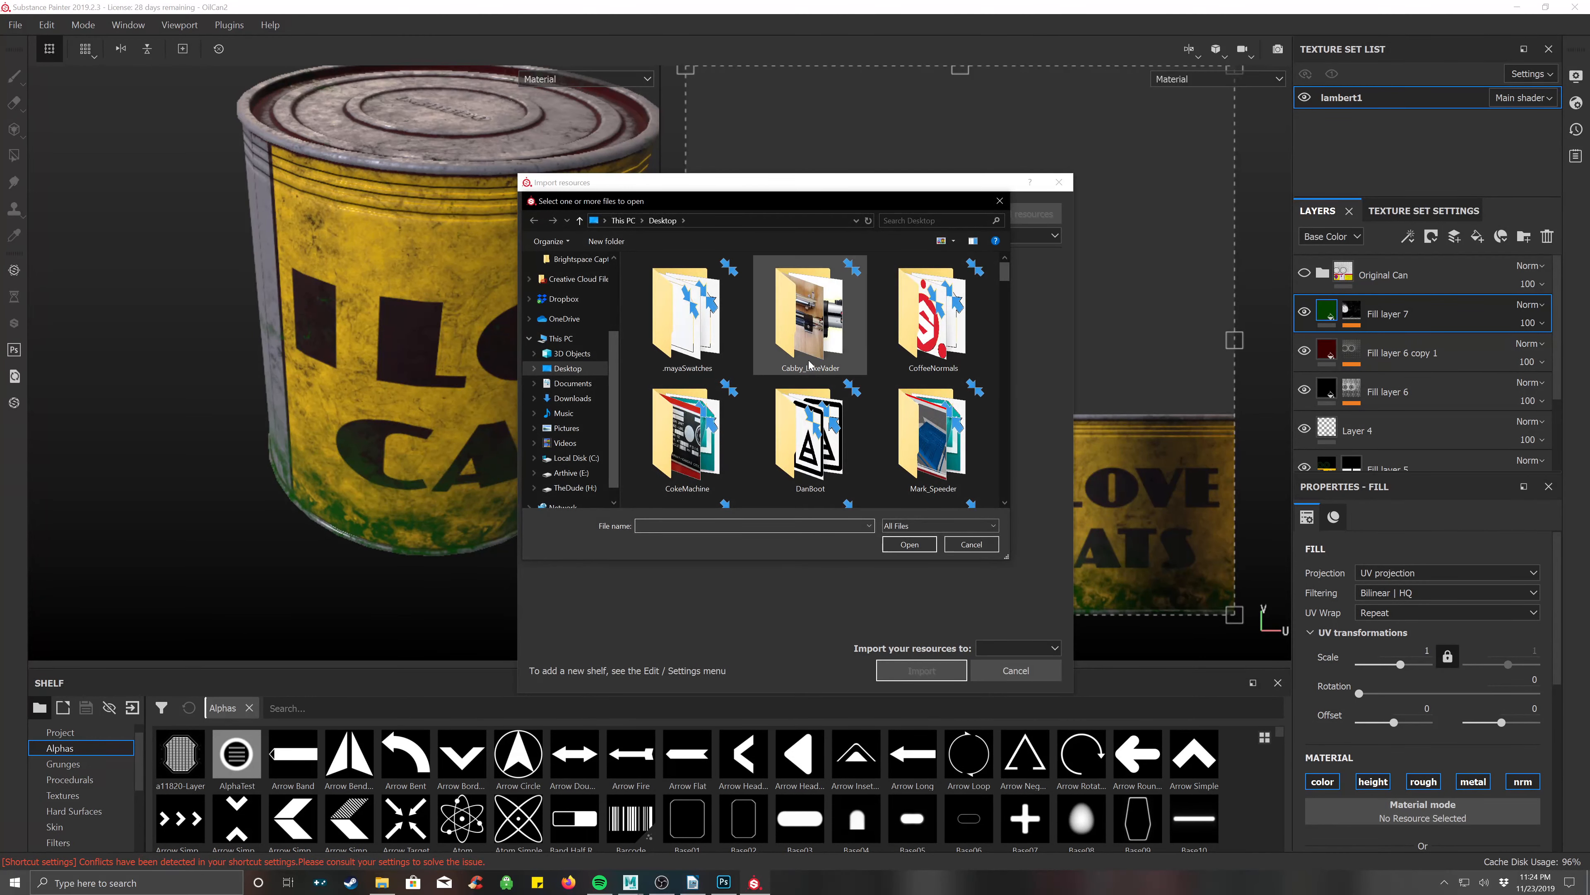
scroll(809, 365, "down", 8)
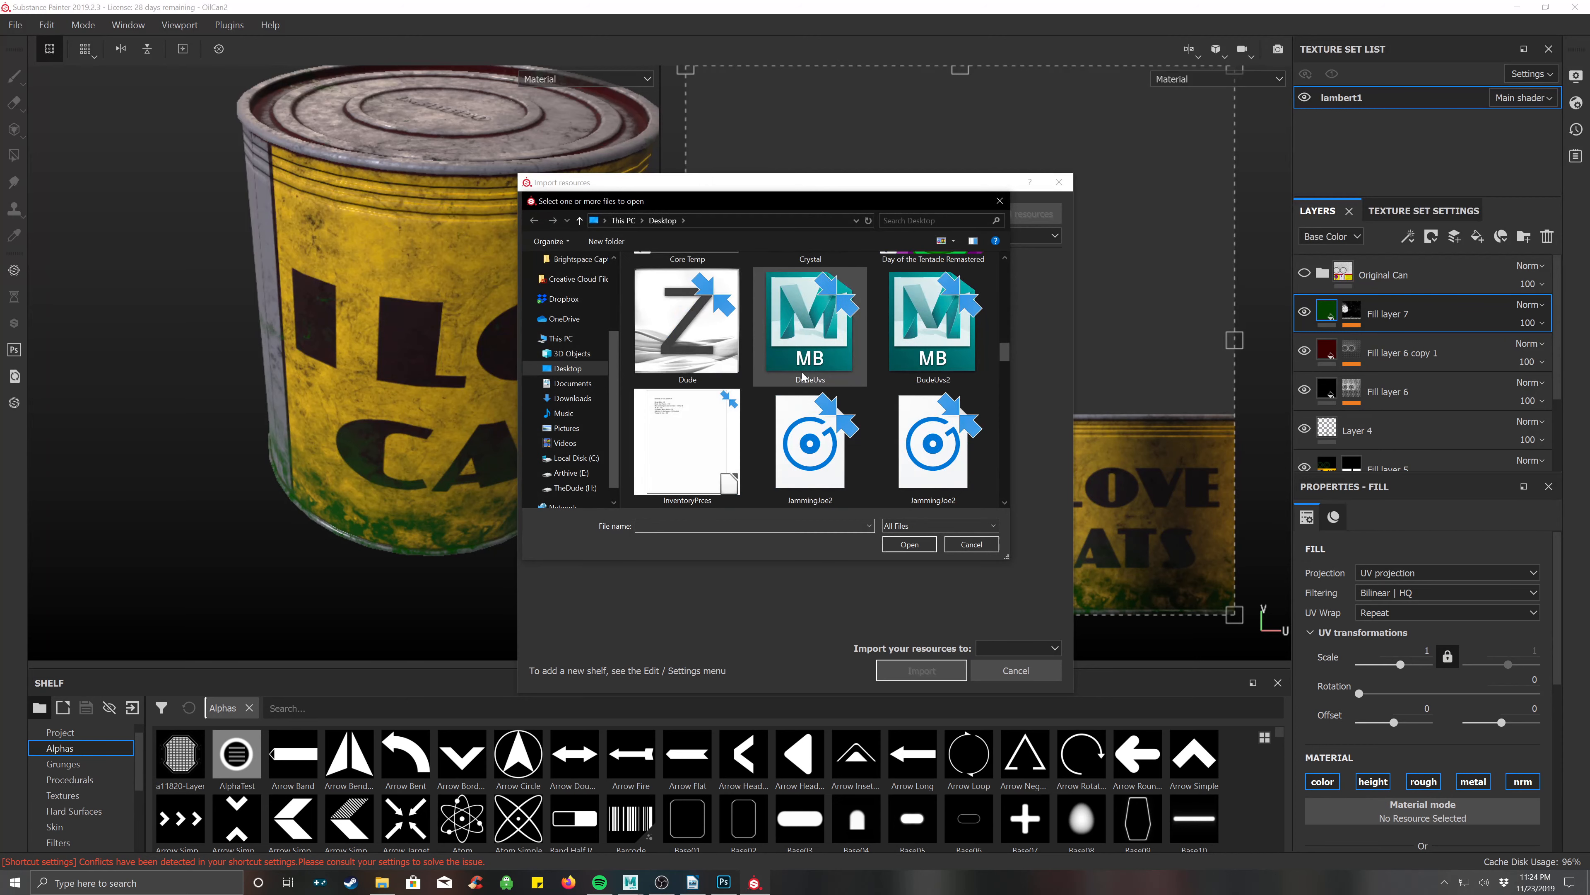
scroll(807, 369, "down", 10)
left_click(828, 357)
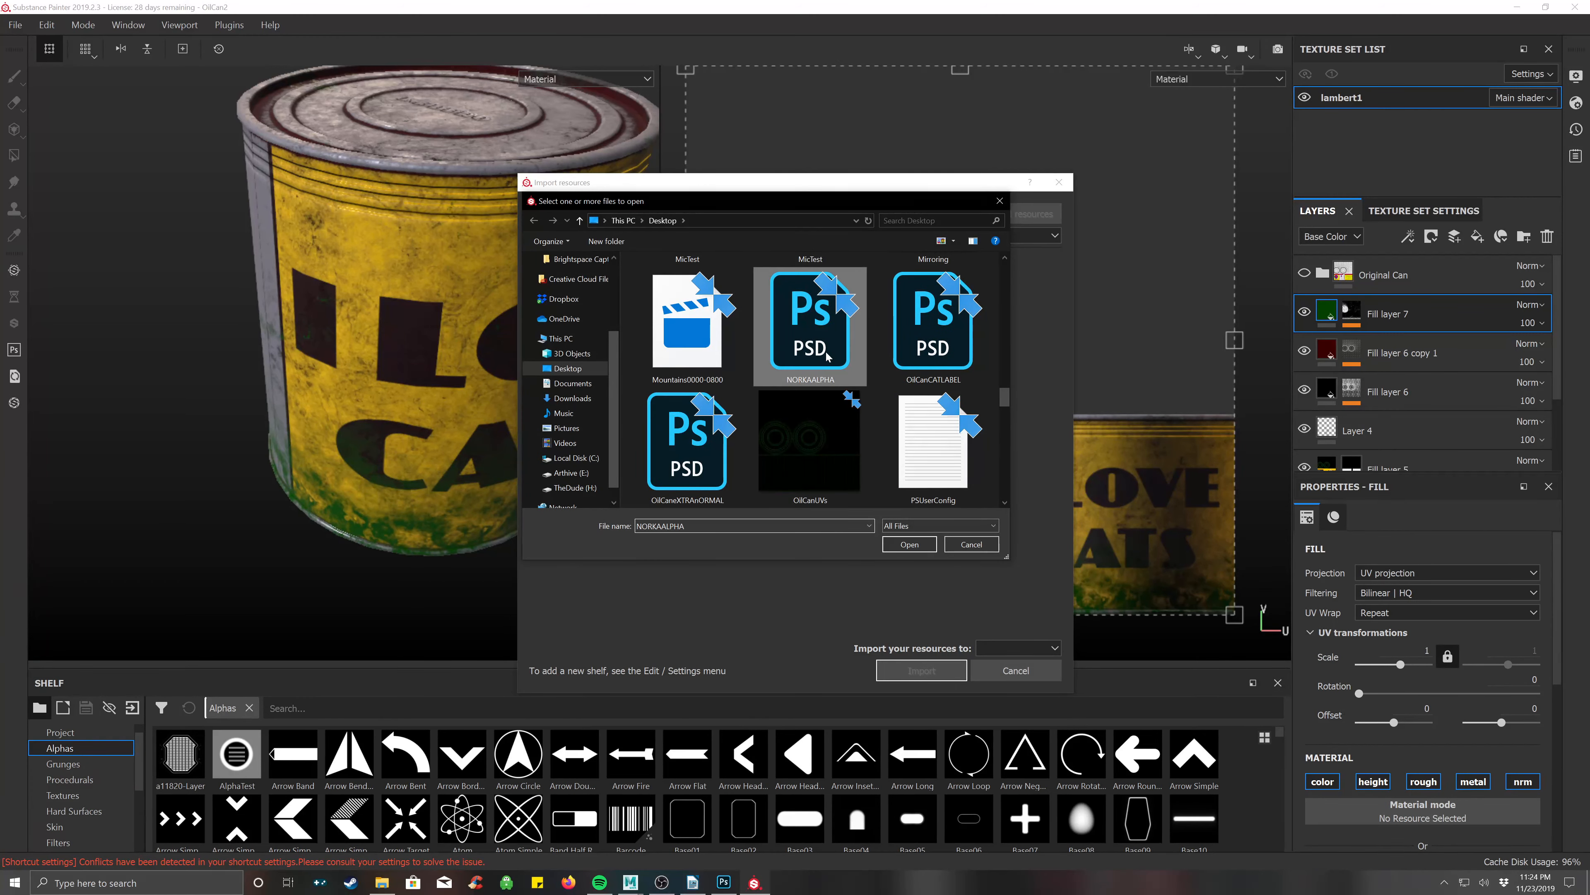
left_click(909, 544)
Import NORKAALPHA.psd as an alpha into the project 'OilCan2'.
left_click(1014, 648)
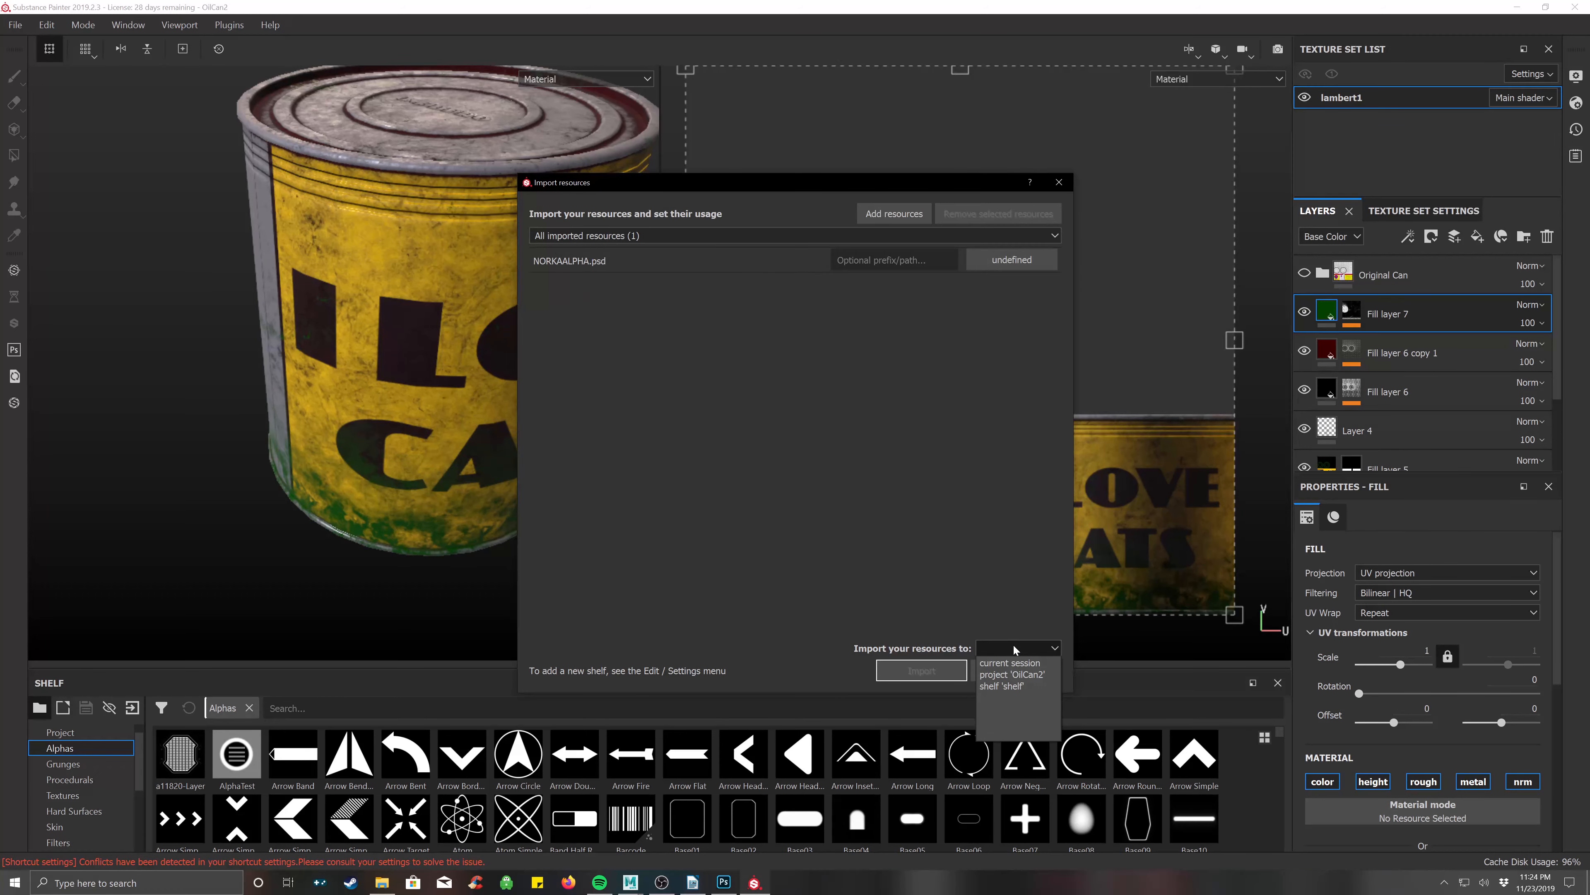
left_click(1009, 675)
left_click(1012, 259)
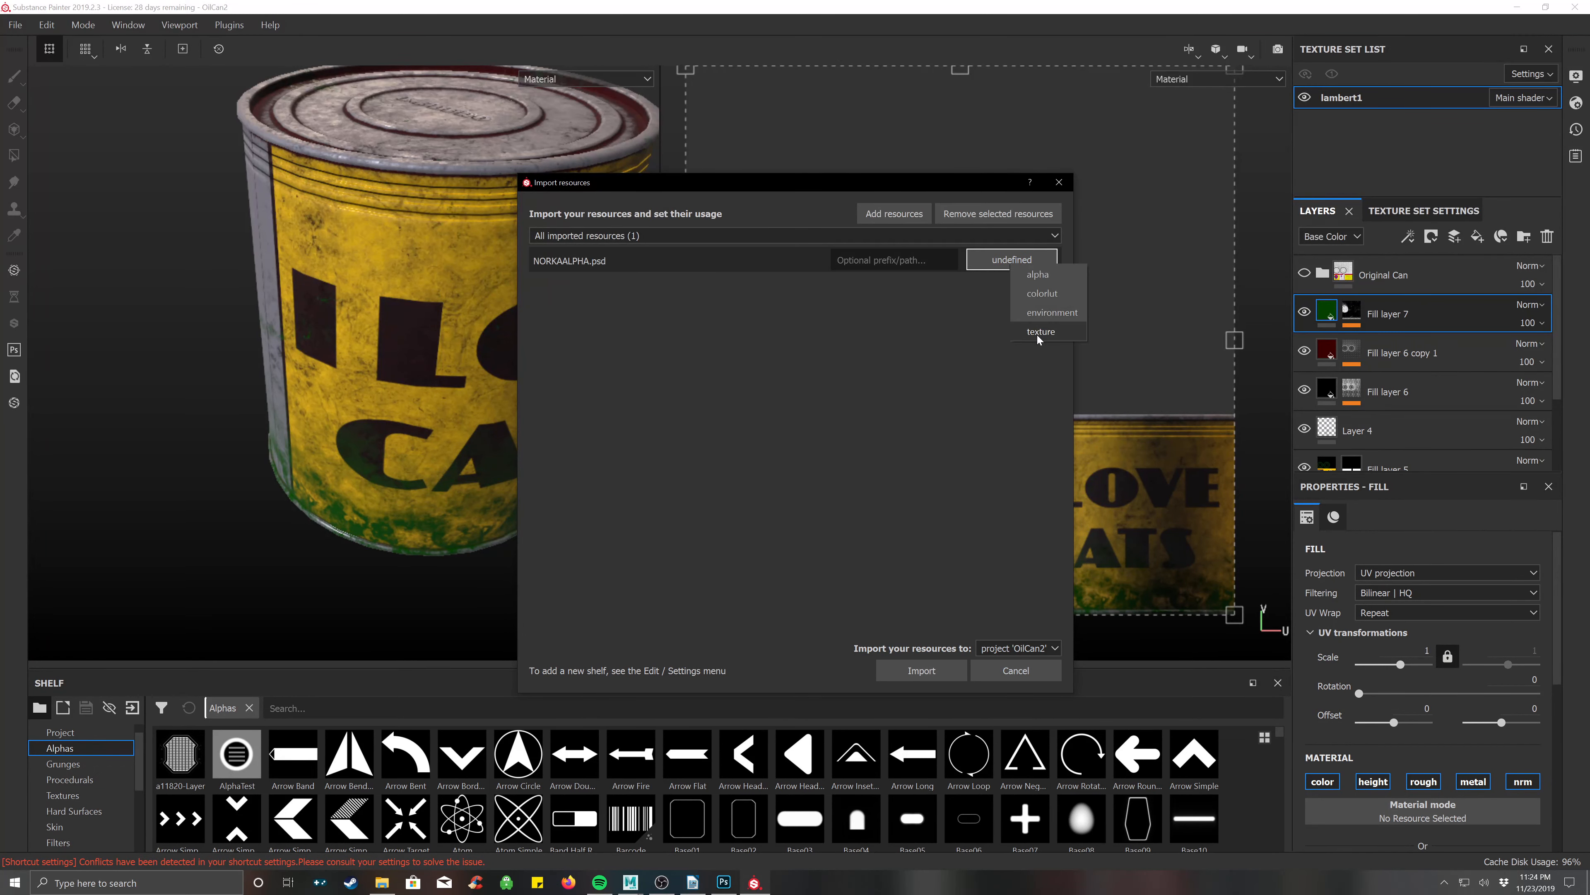
left_click(1038, 275)
left_click(917, 670)
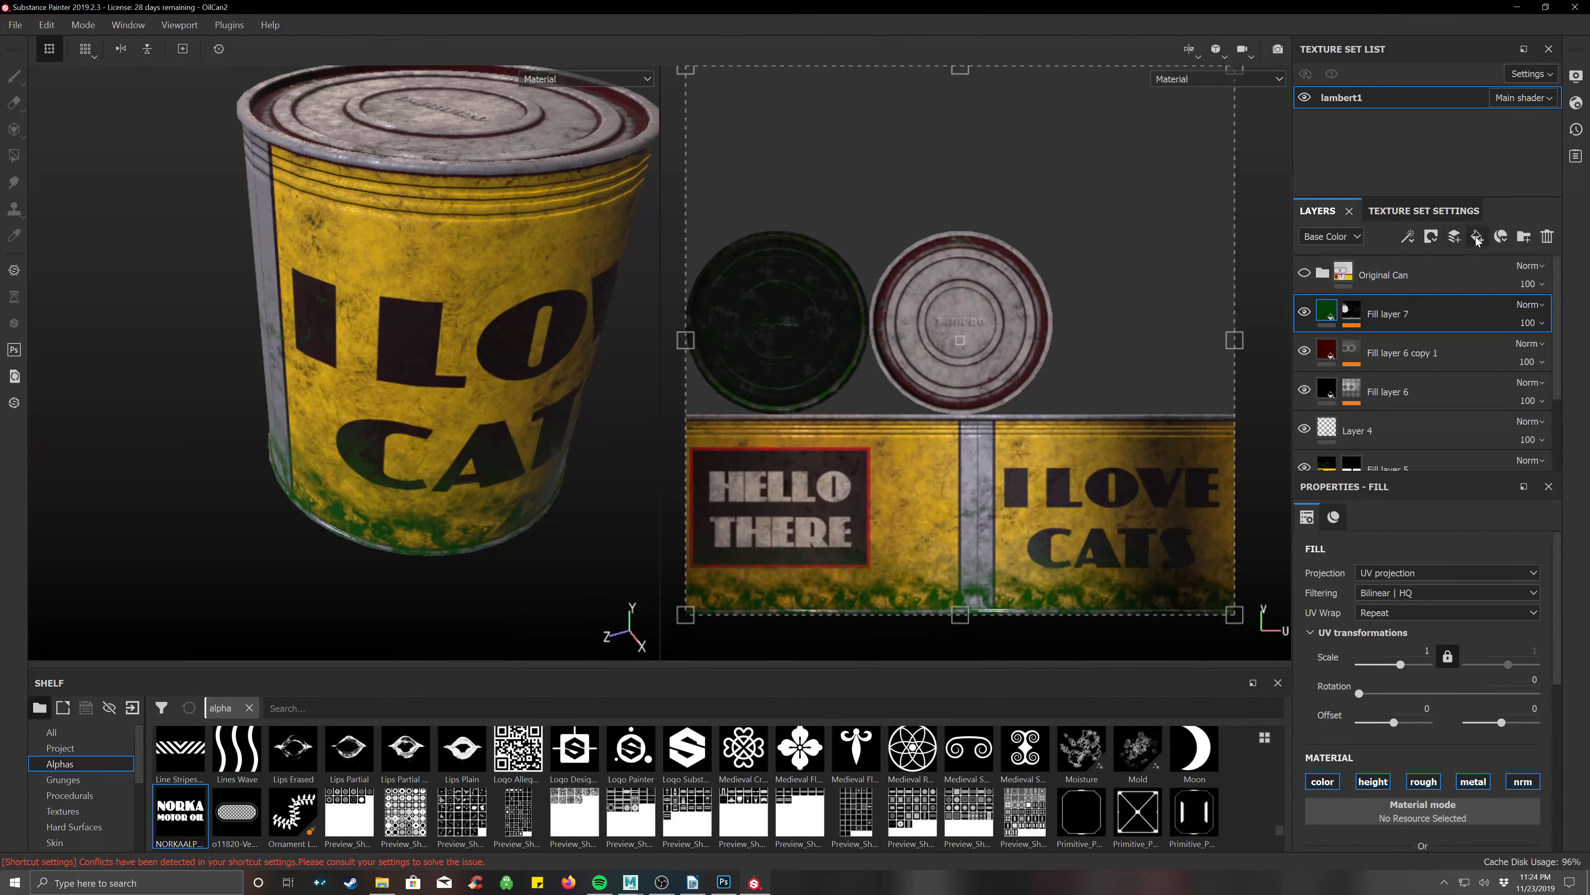
Add a paint layer above Fill layer 7 and assign NORKAALPHA as the active eraser's alpha.
left_click(1453, 236)
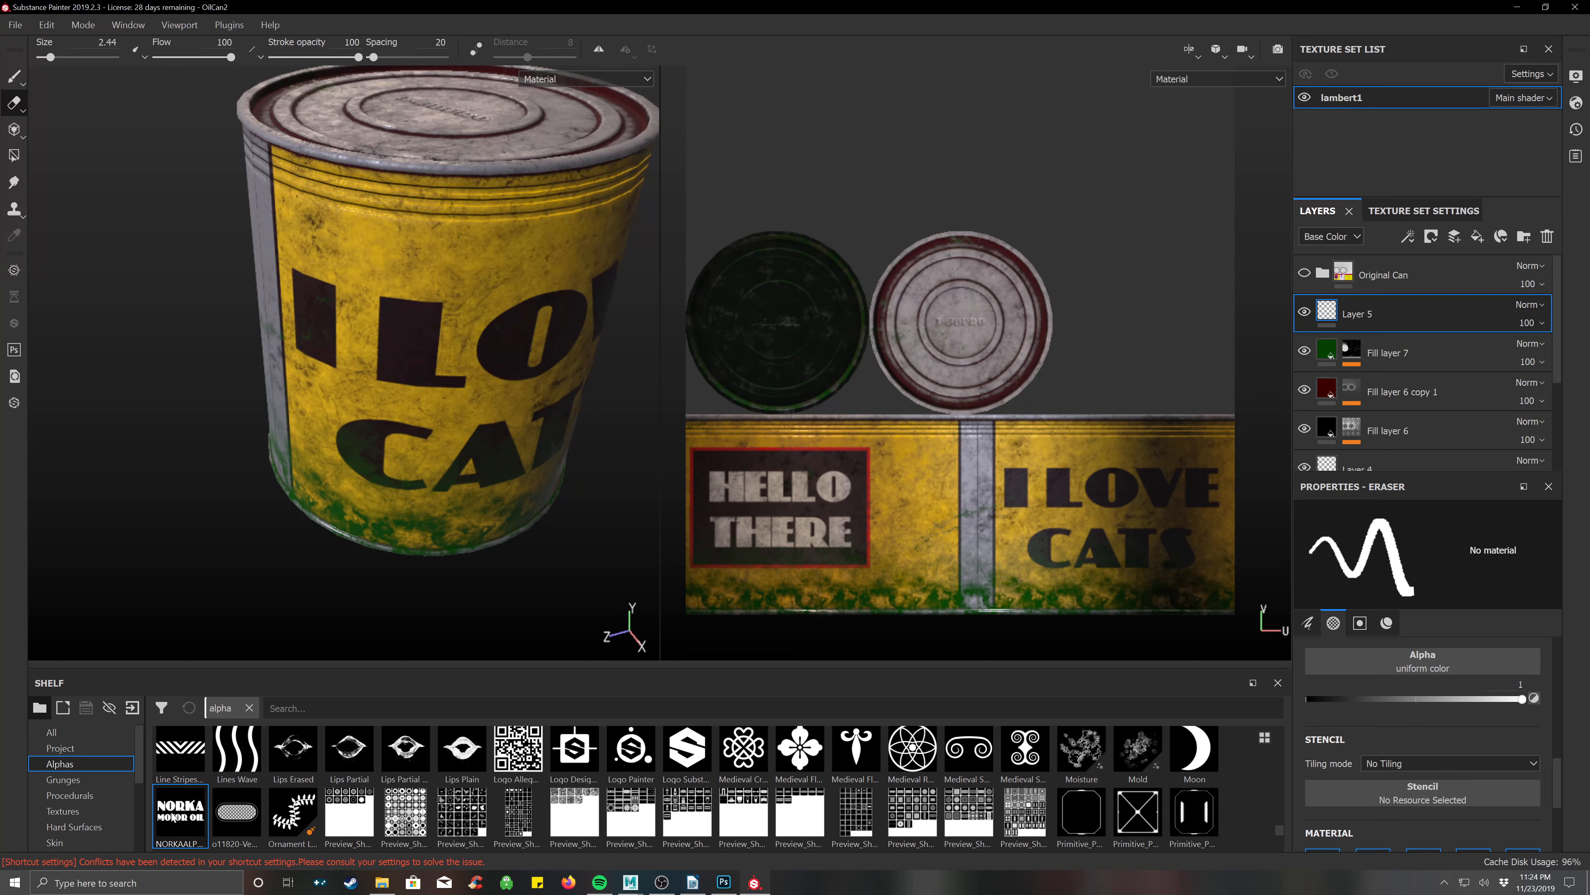
mouse_move(188, 815)
left_mouse_down()
mouse_move(1013, 687)
mouse_move(1350, 560)
mouse_move(1396, 677)
mouse_move(1311, 738)
mouse_move(1414, 659)
left_mouse_up()
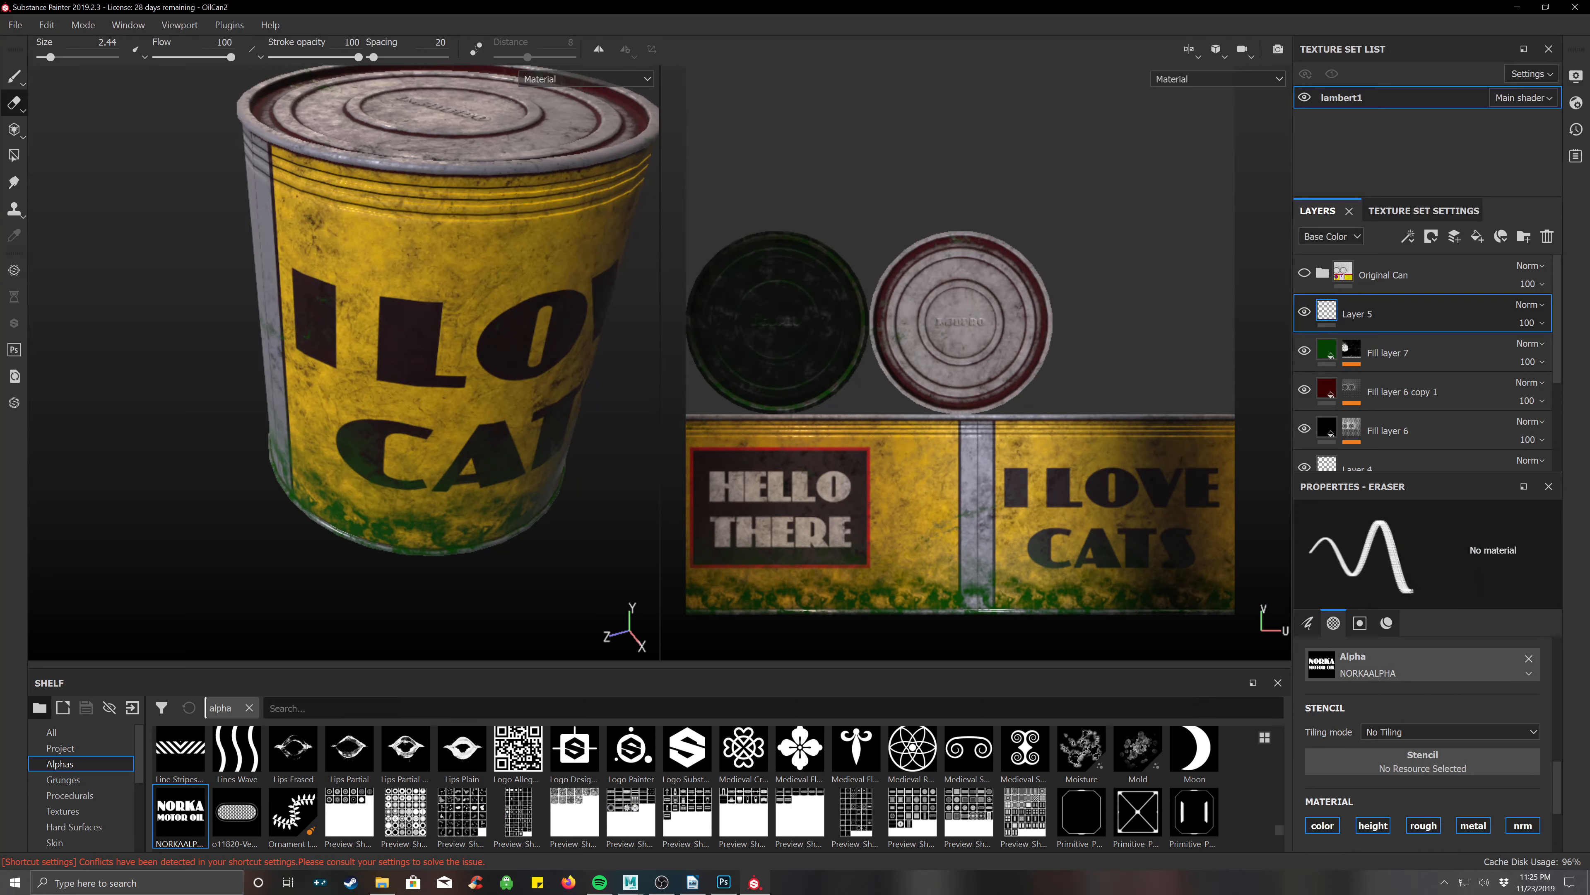
Examine the eraser's brush, alpha, stencil and material settings for the new paint layer.
scroll(1451, 750, "down", 3)
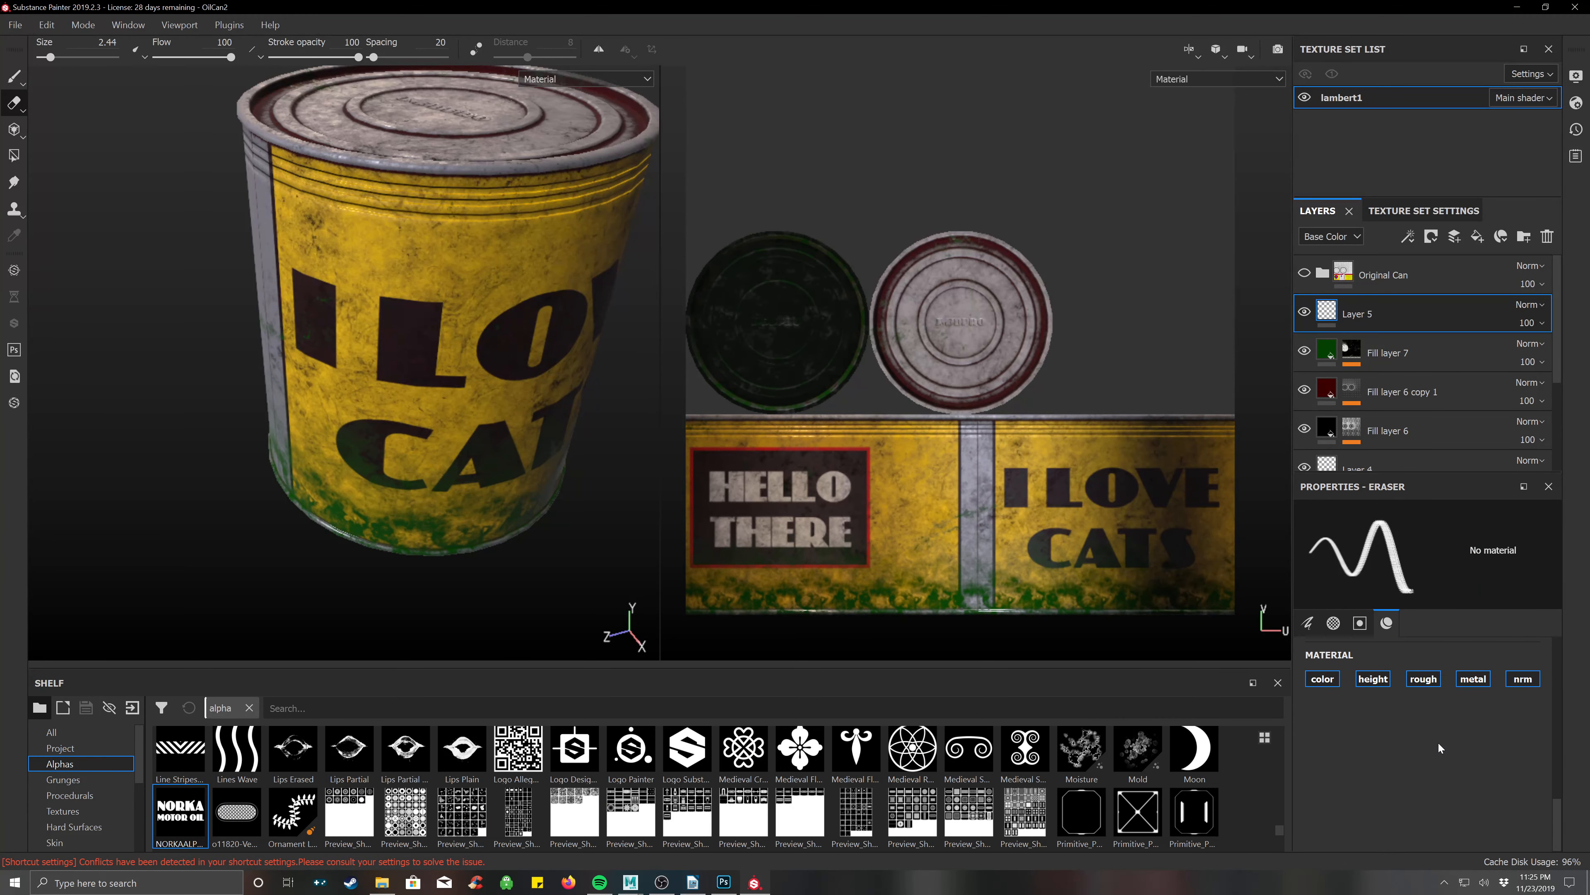
scroll(1437, 742, "up", 5)
scroll(1437, 742, "up", 2)
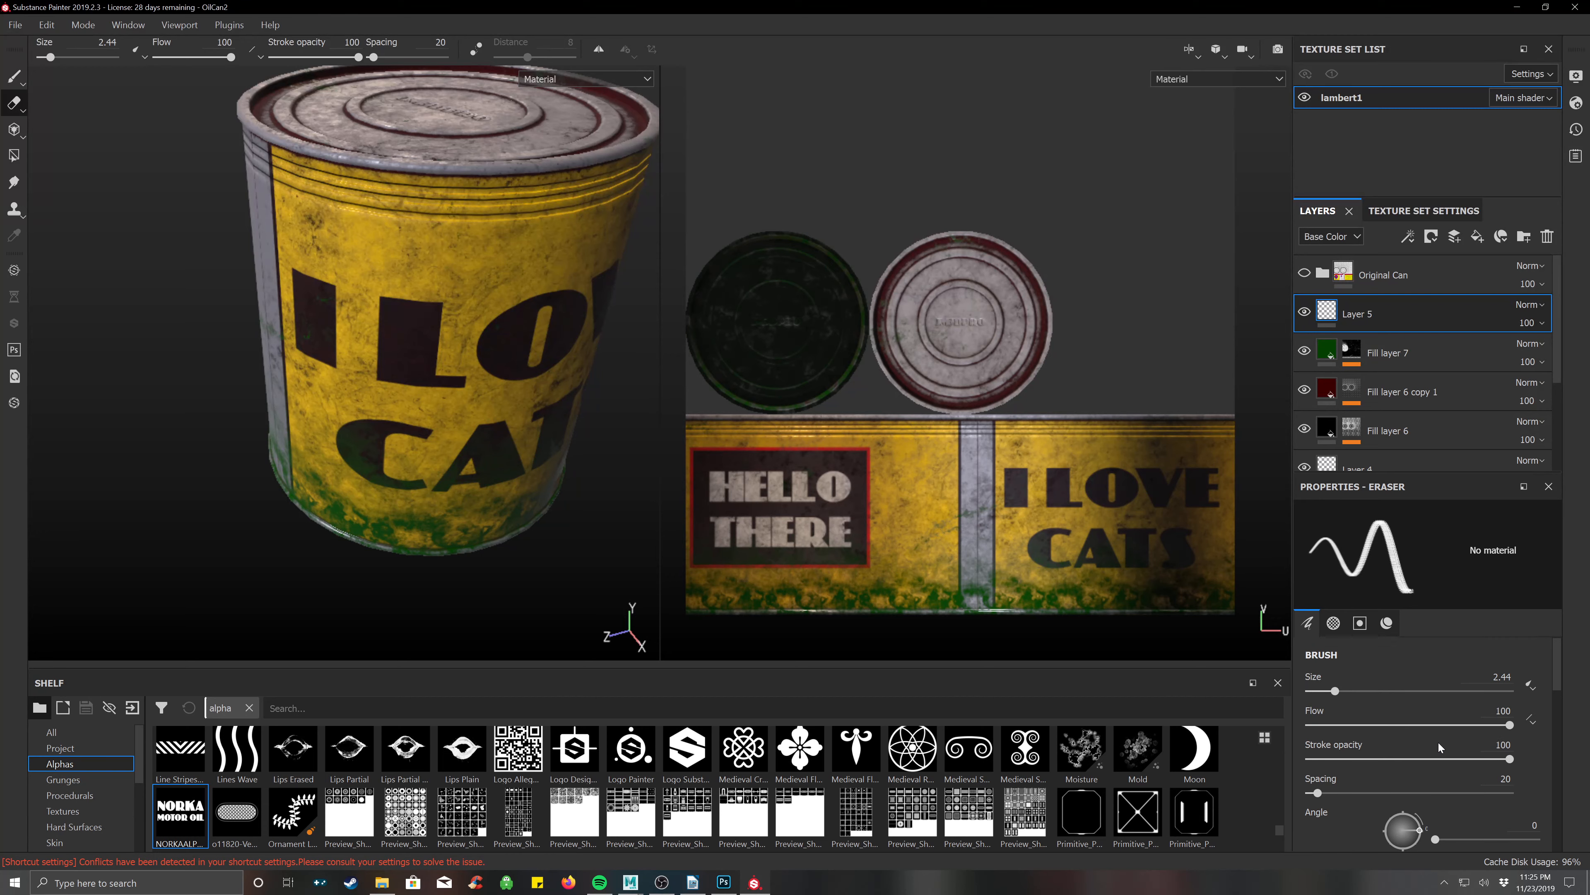
scroll(1437, 741, "down", 7)
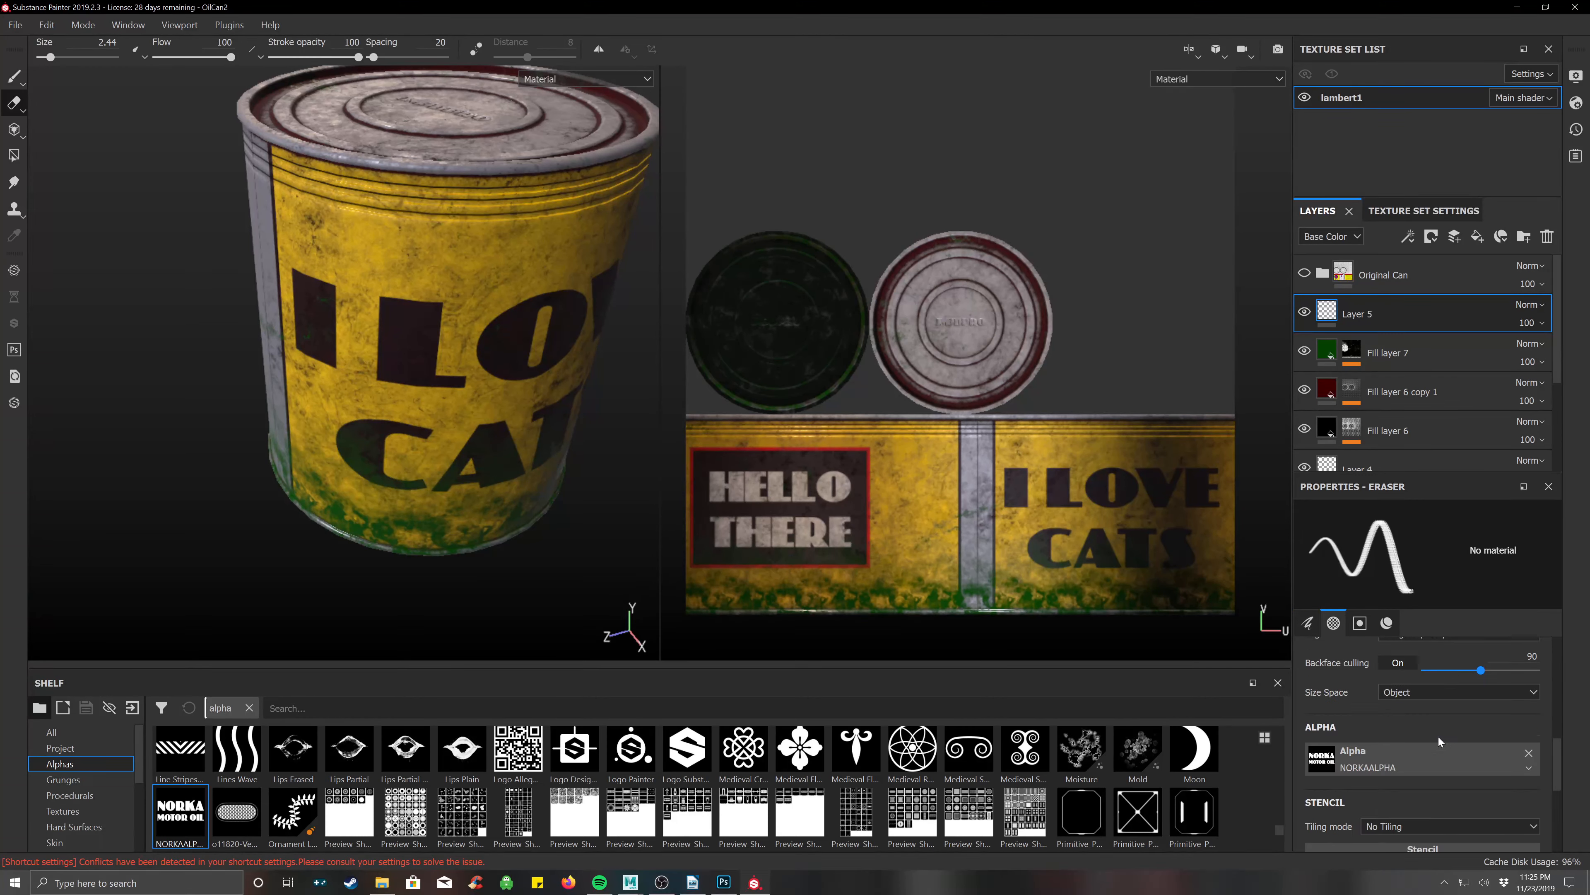
left_click(1316, 679)
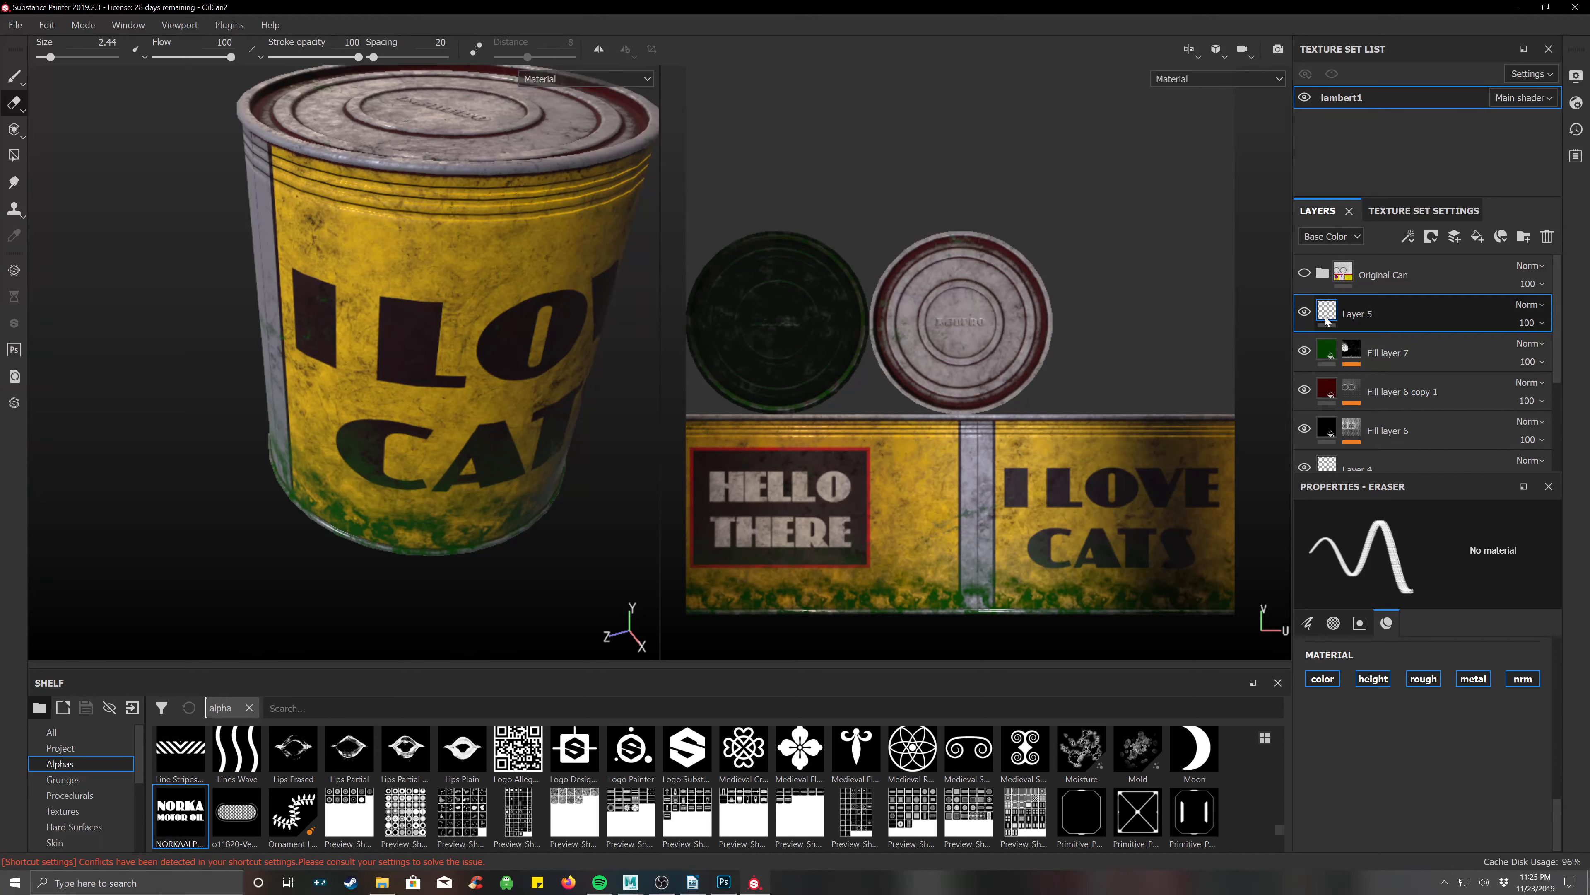
scroll(1401, 675, "up", 5)
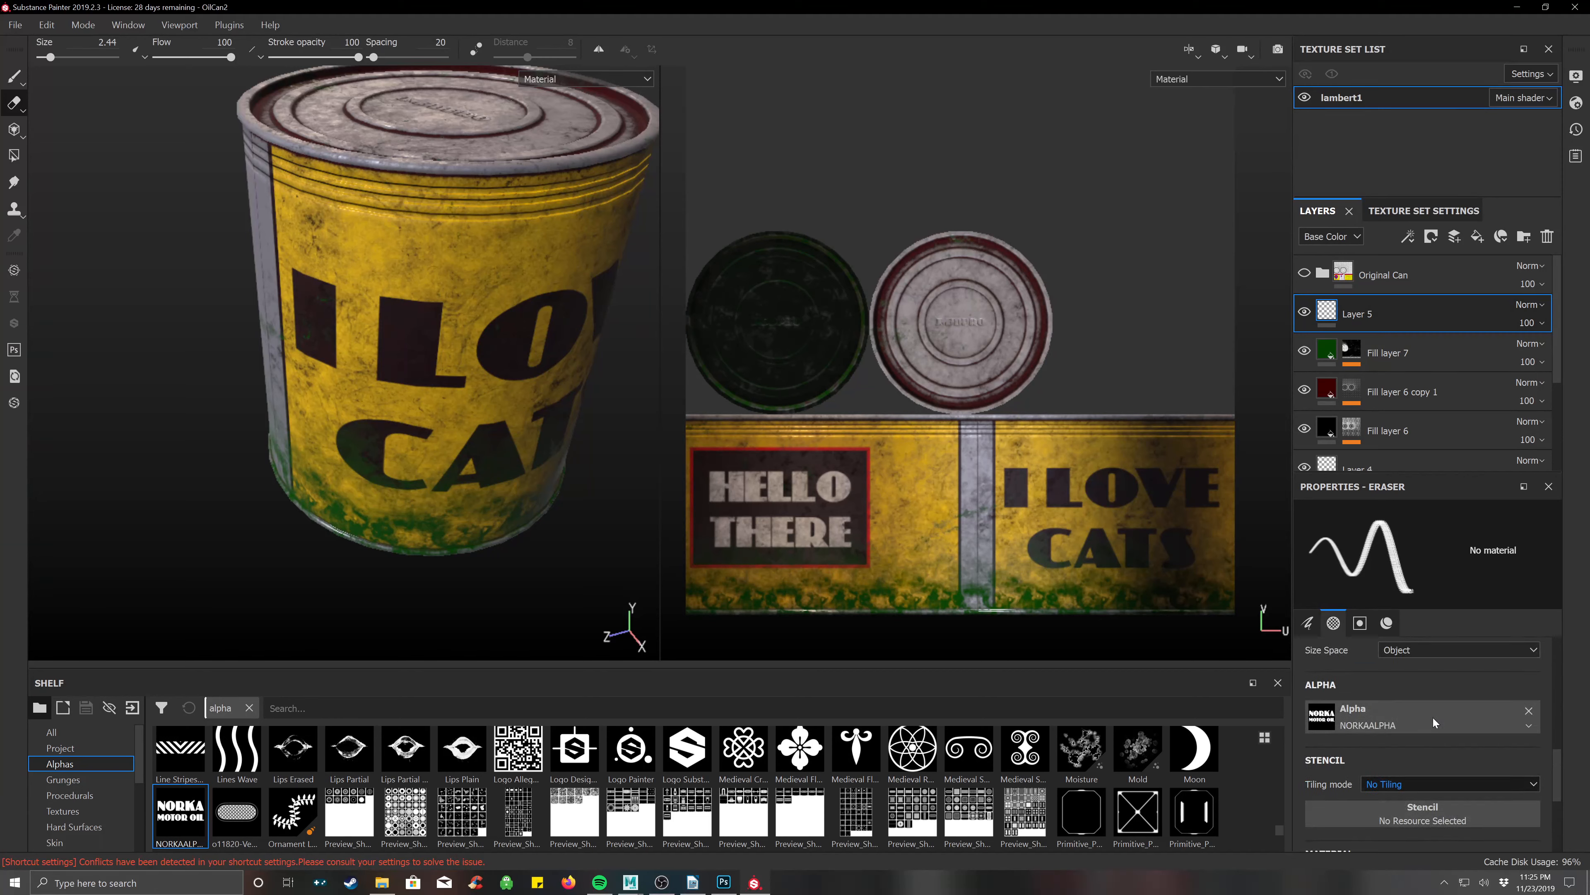
scroll(1432, 718, "up", 6)
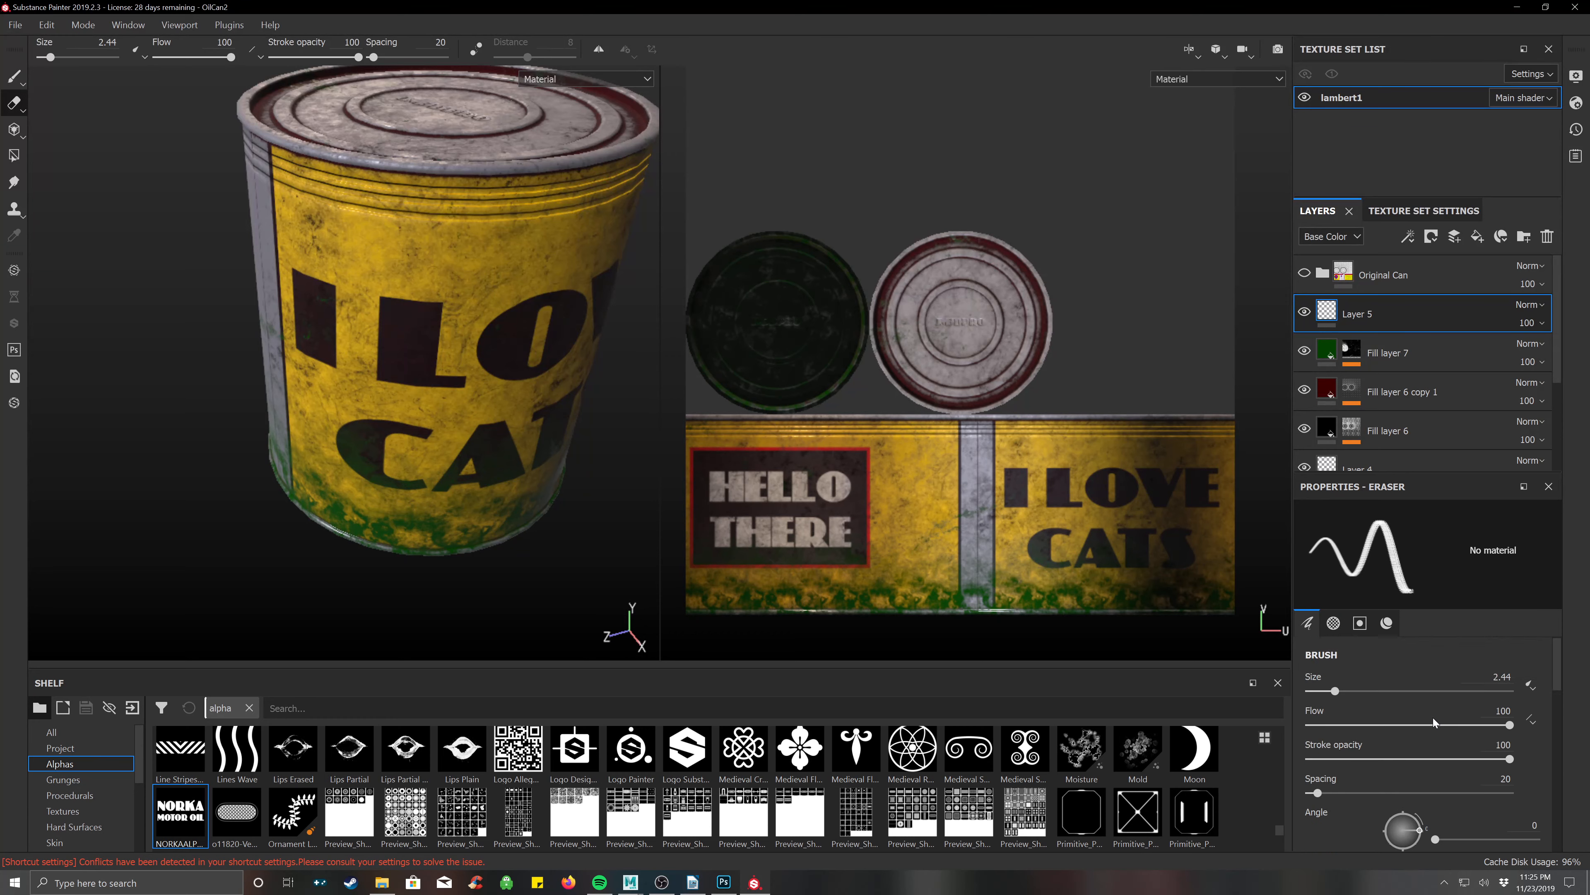
scroll(1433, 717, "down", 10)
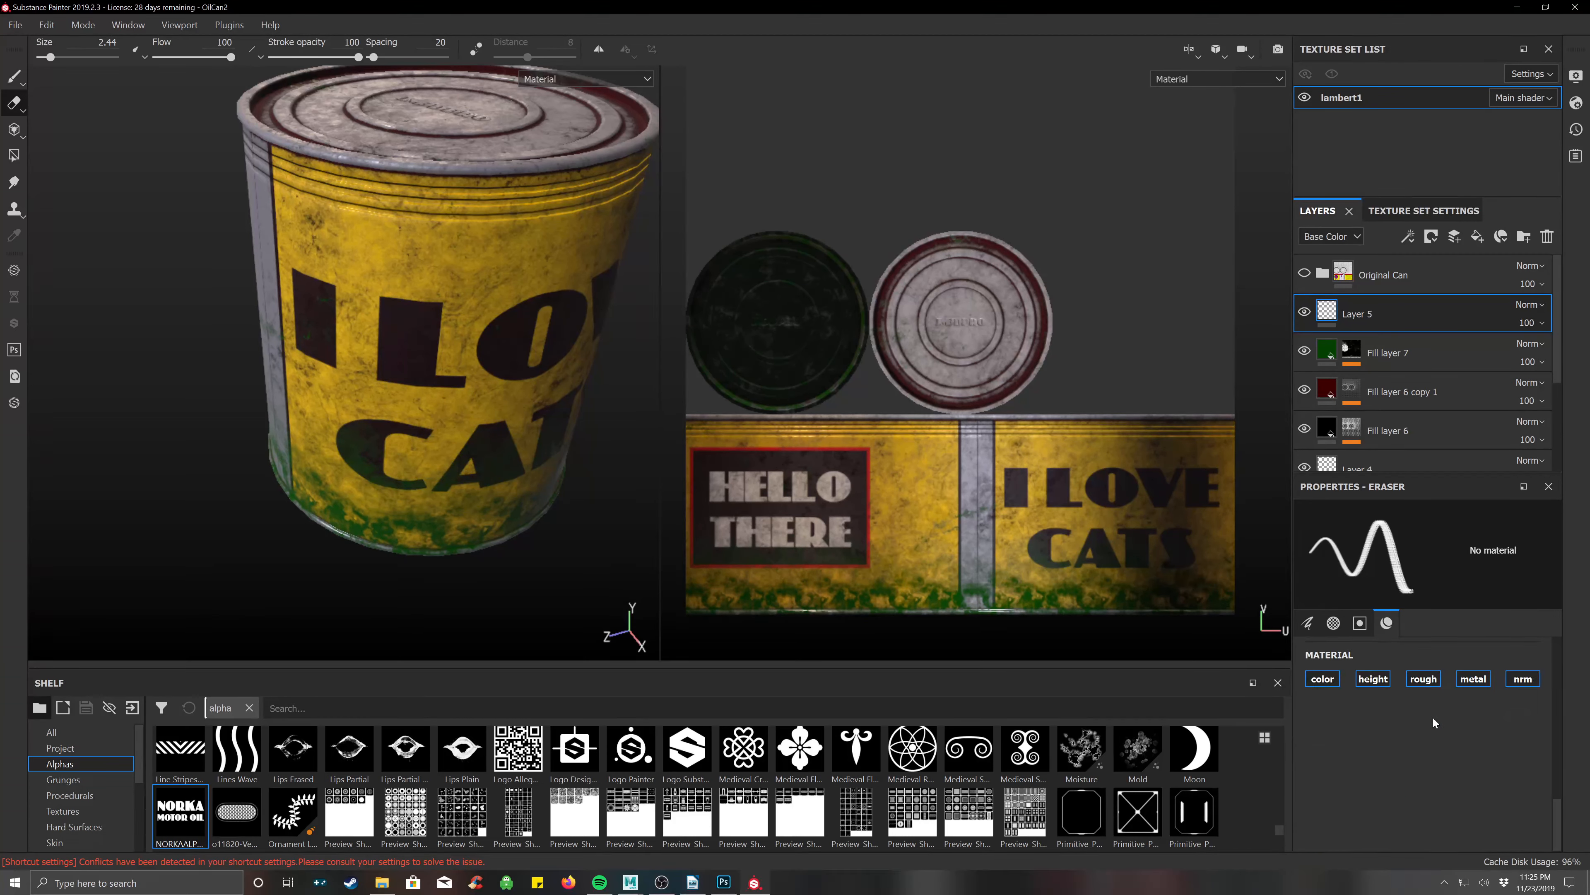
scroll(1382, 697, "up", 2)
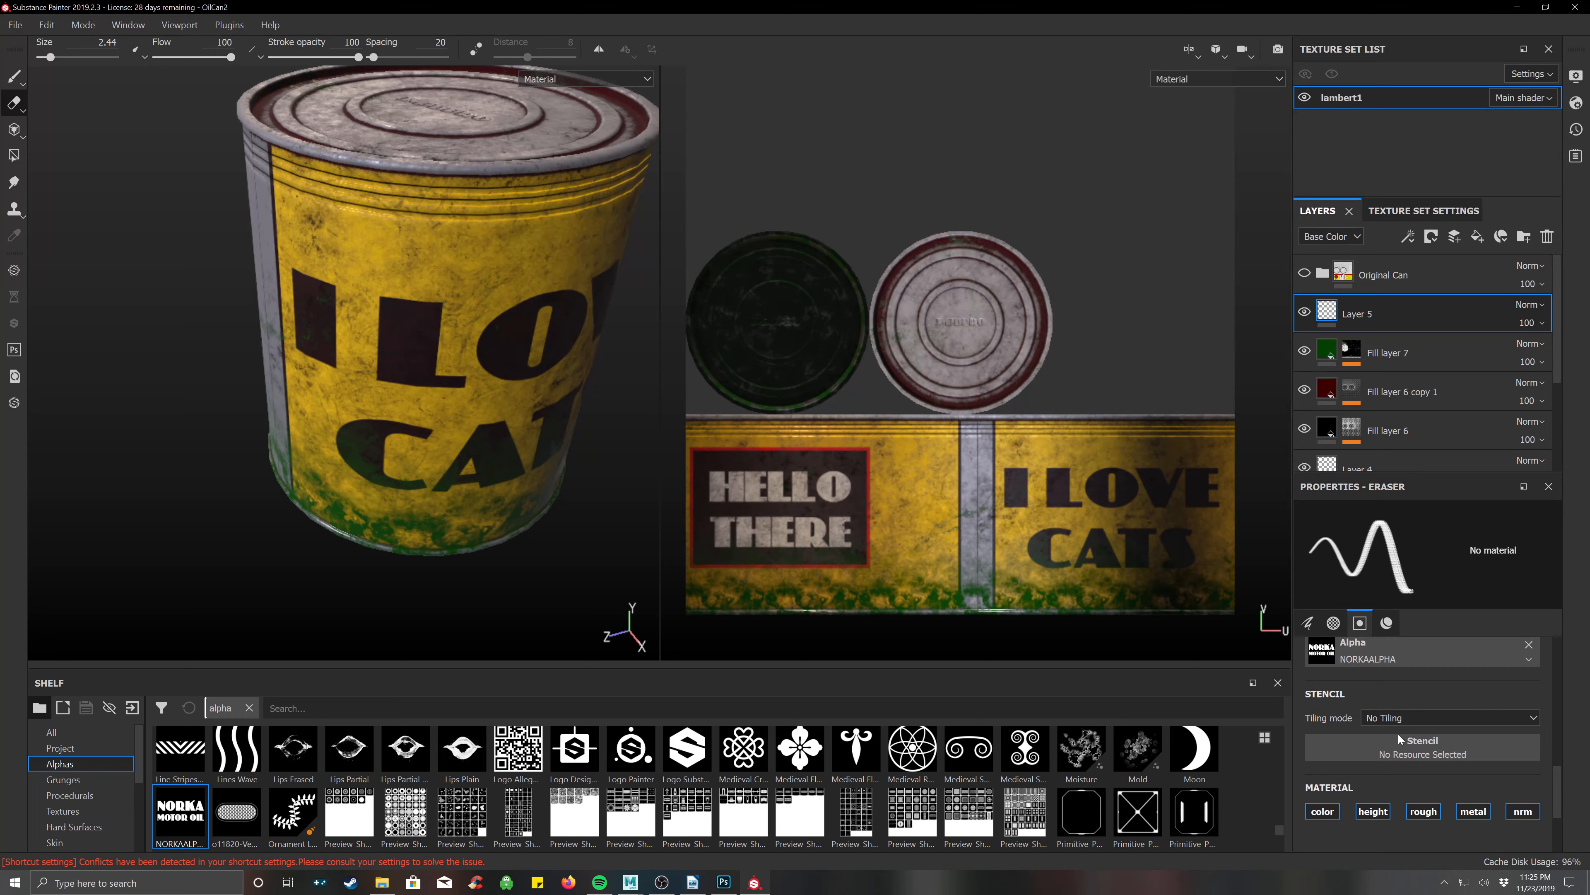
scroll(1430, 704, "up", 2)
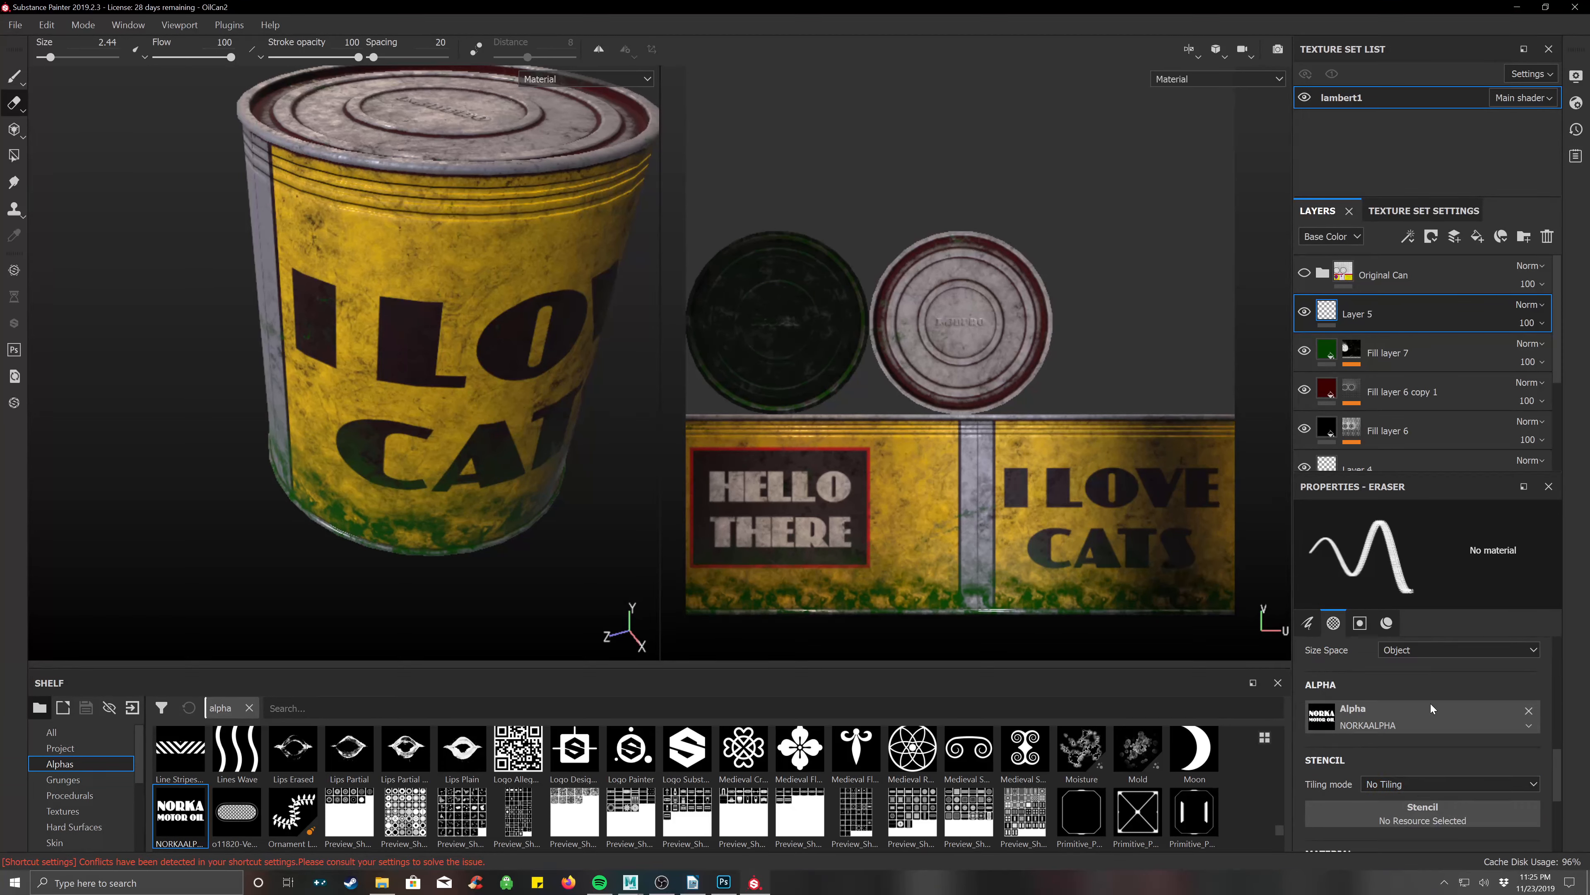
scroll(1430, 702, "up", 1)
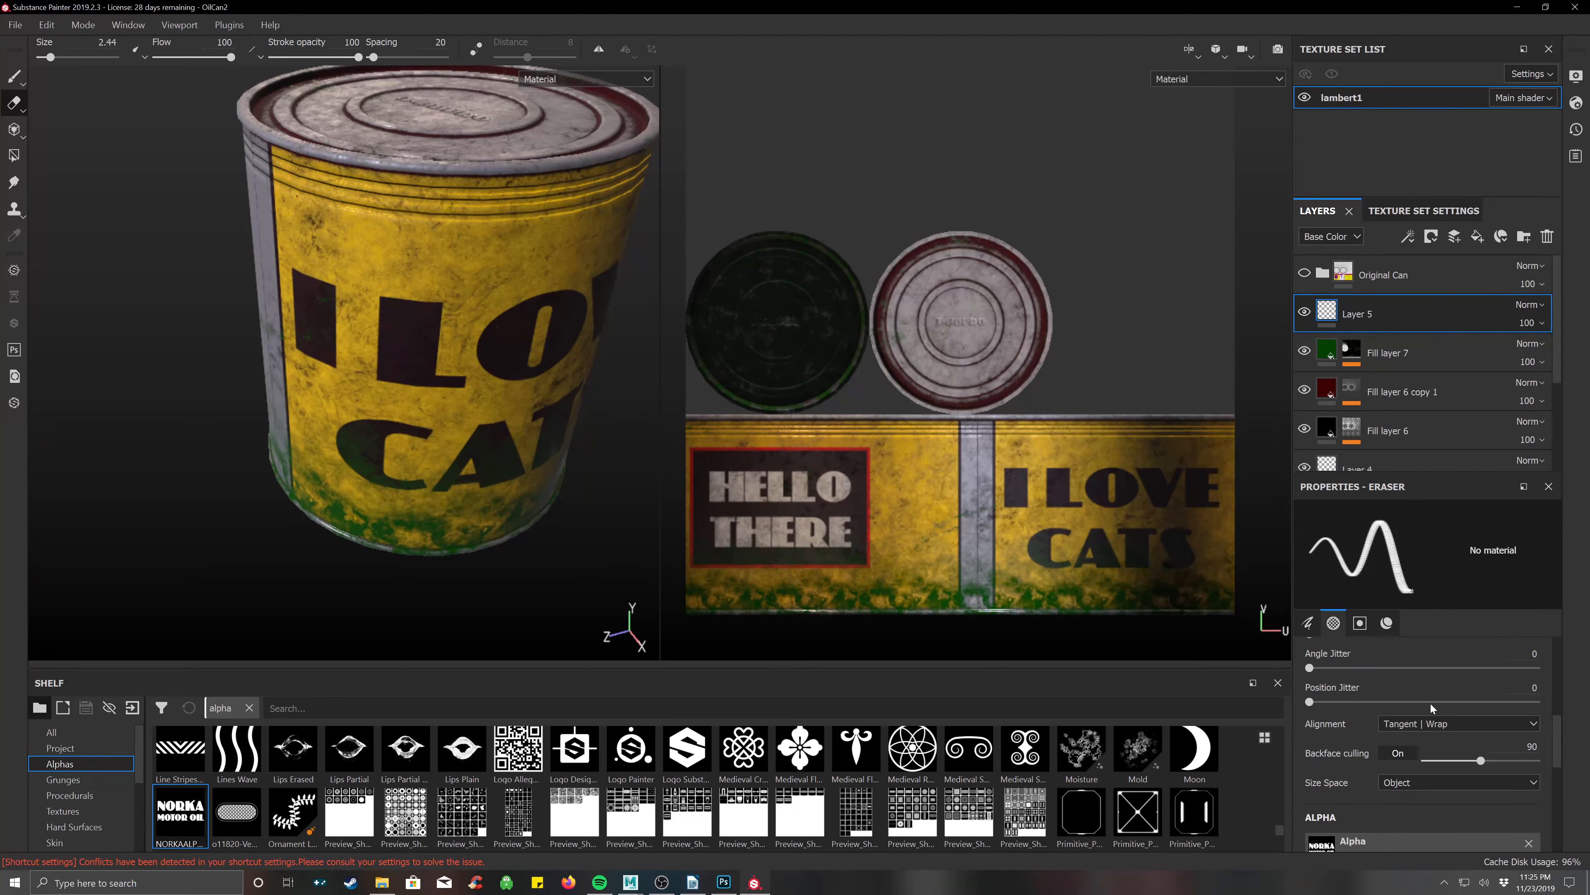
Delete the empty paint layer and add a fresh one above Fill layer 7.
left_click(1547, 237)
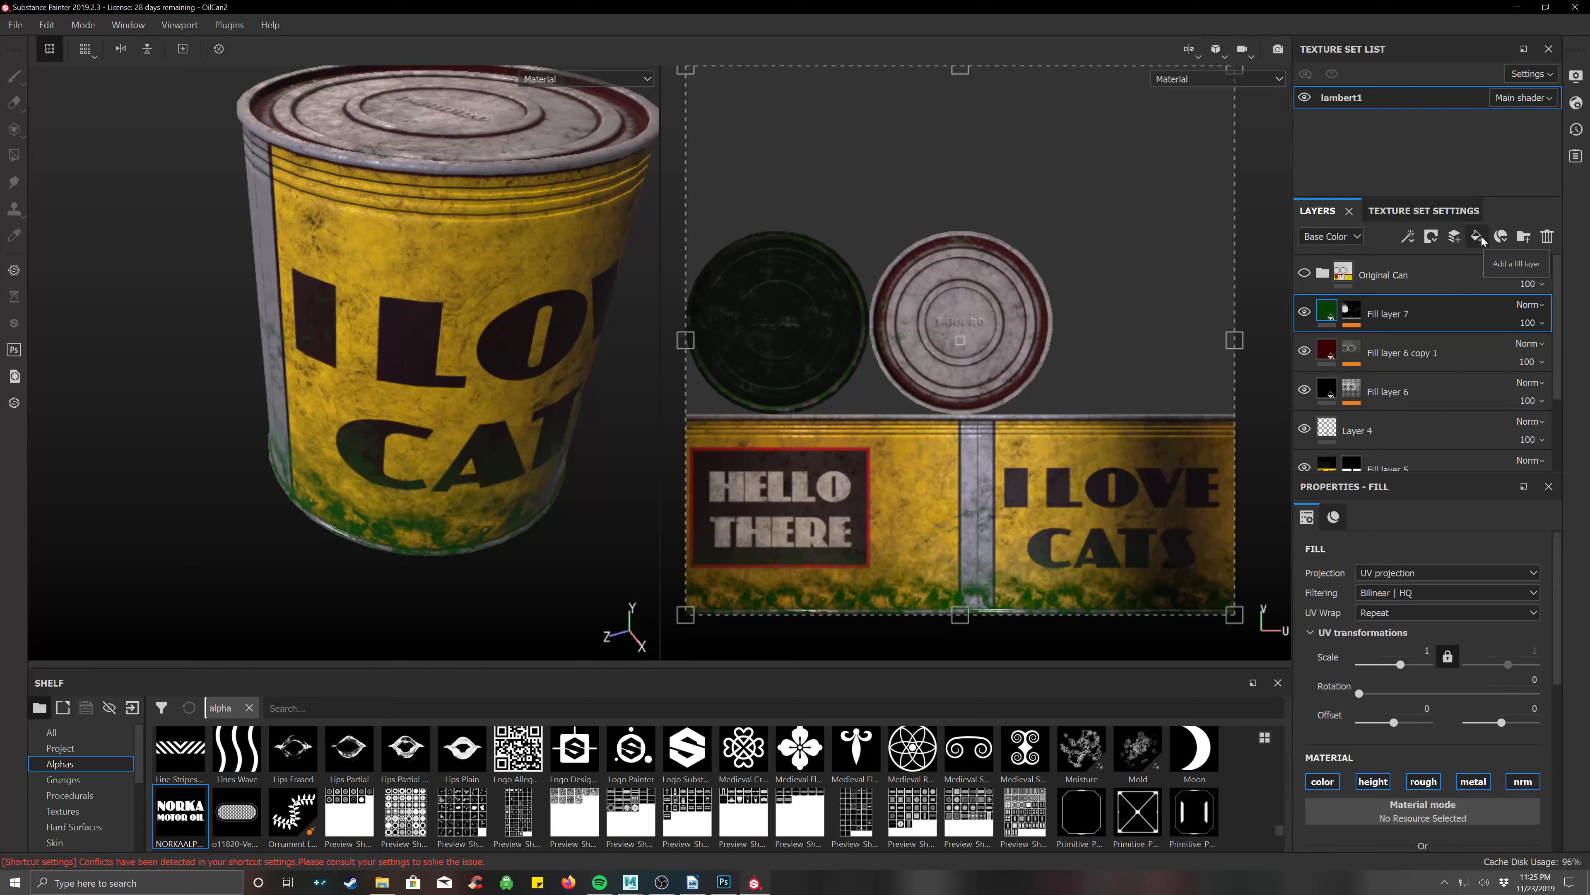
left_click(1460, 242)
scroll(1372, 777, "down", 3)
scroll(1373, 777, "up", 4)
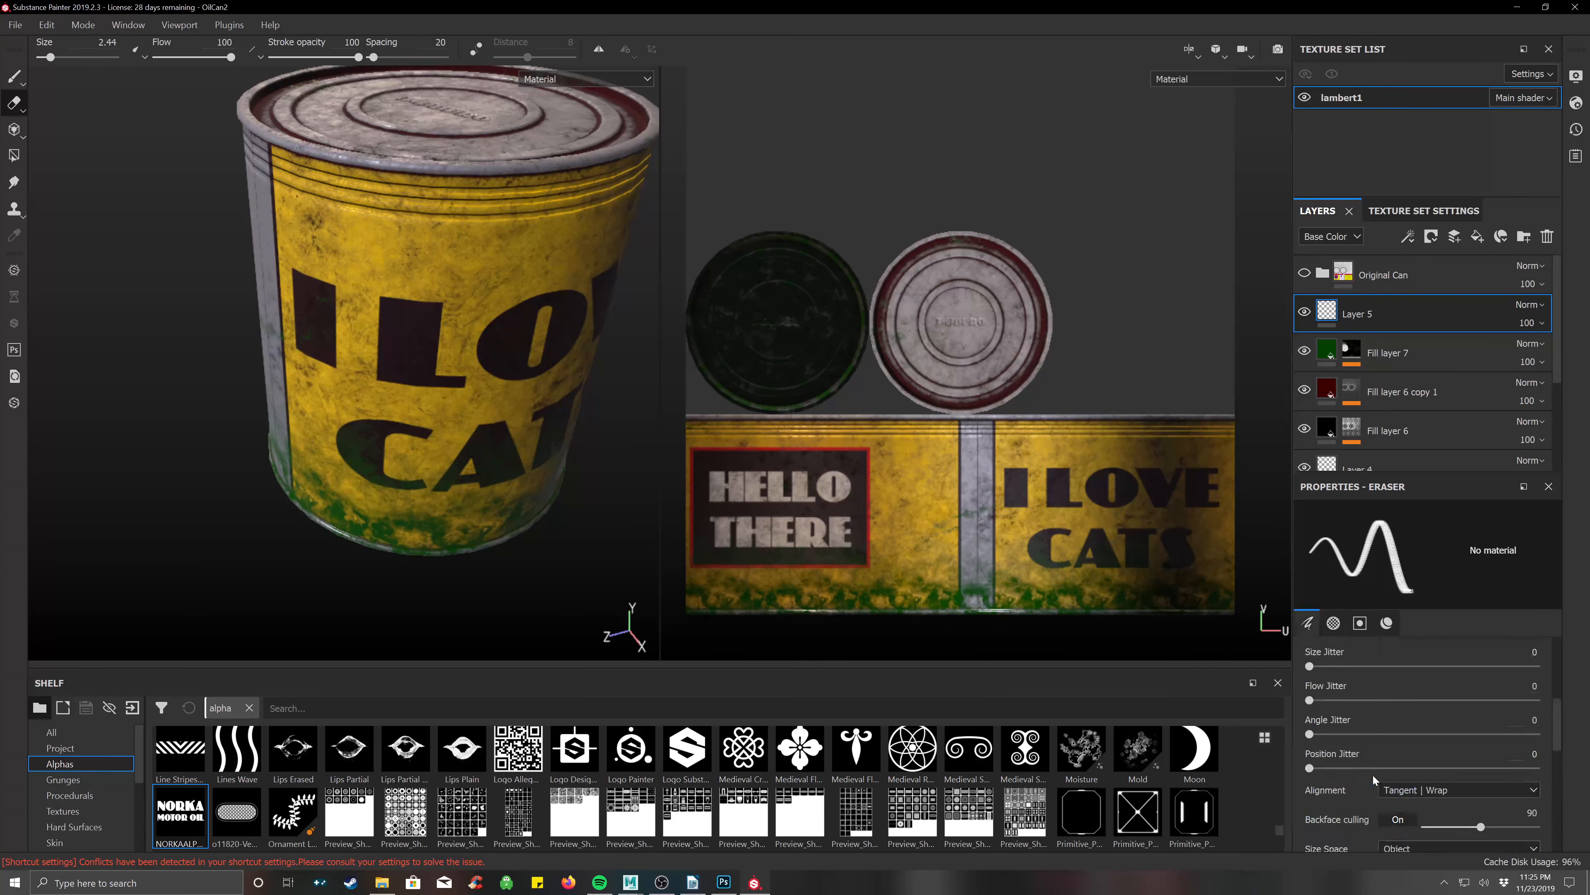
scroll(1373, 774, "down", 5)
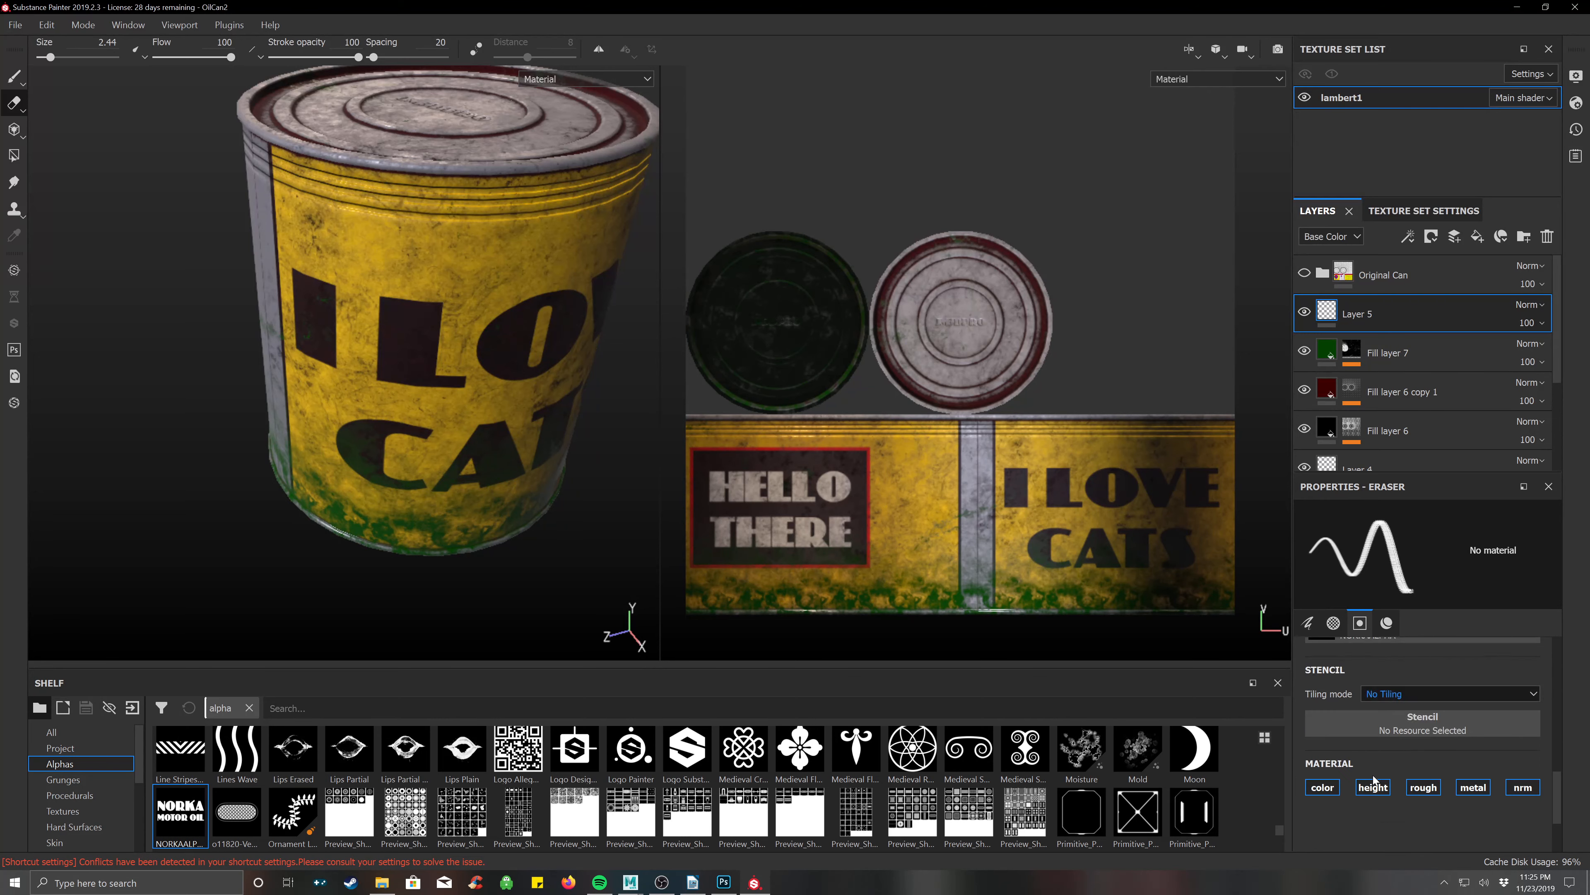
scroll(1373, 777, "down", 2)
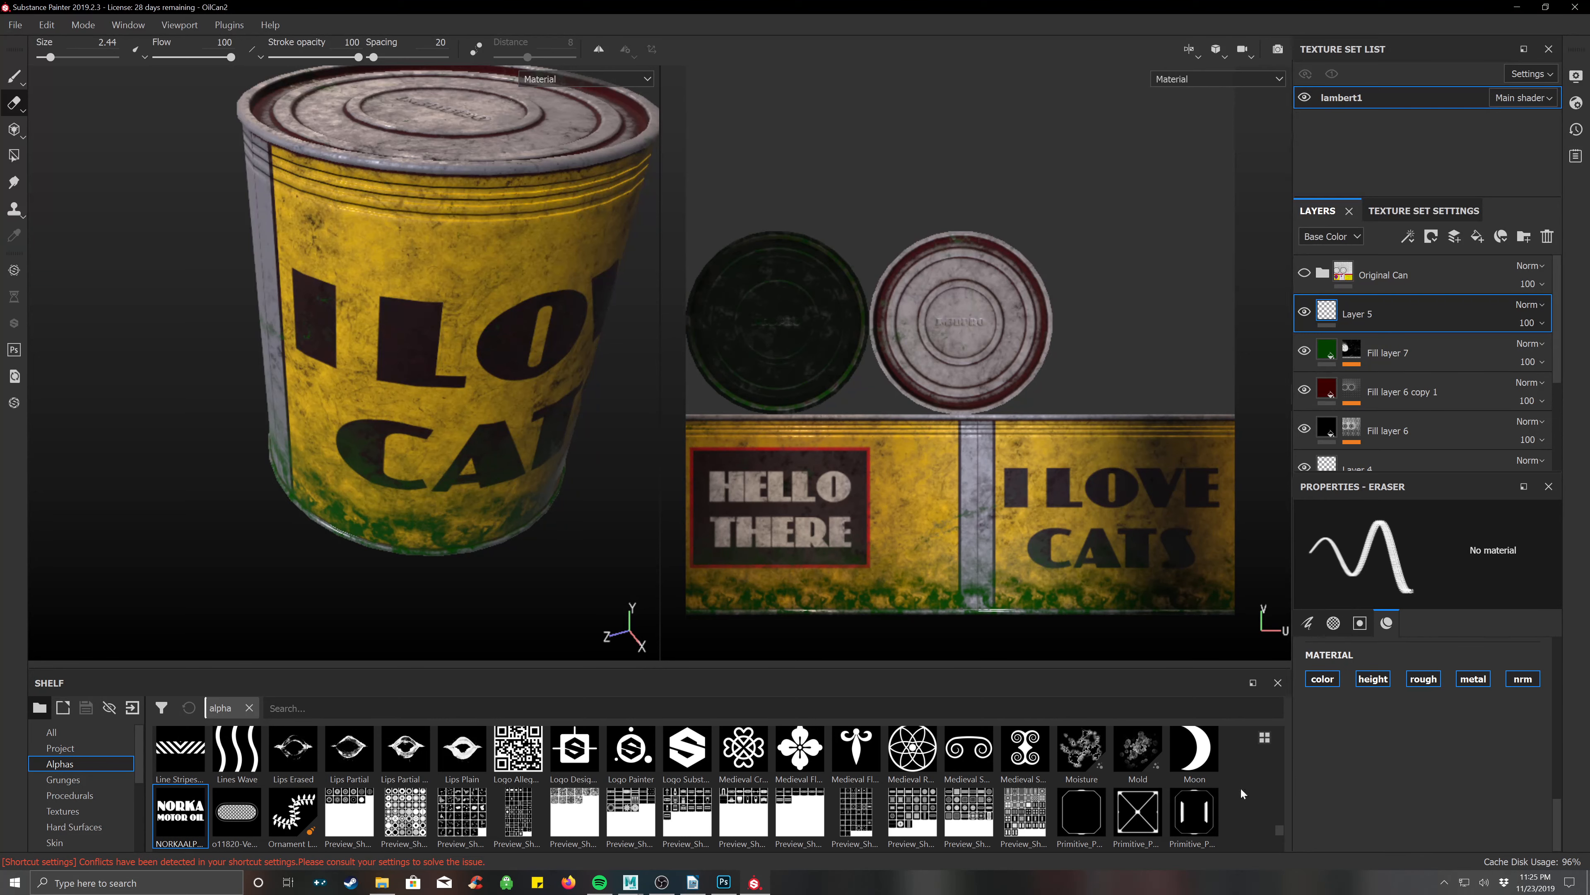
Switch from the eraser to the Paint tool and assign NORKAALPHA as the brush's alpha.
left_click(10, 82)
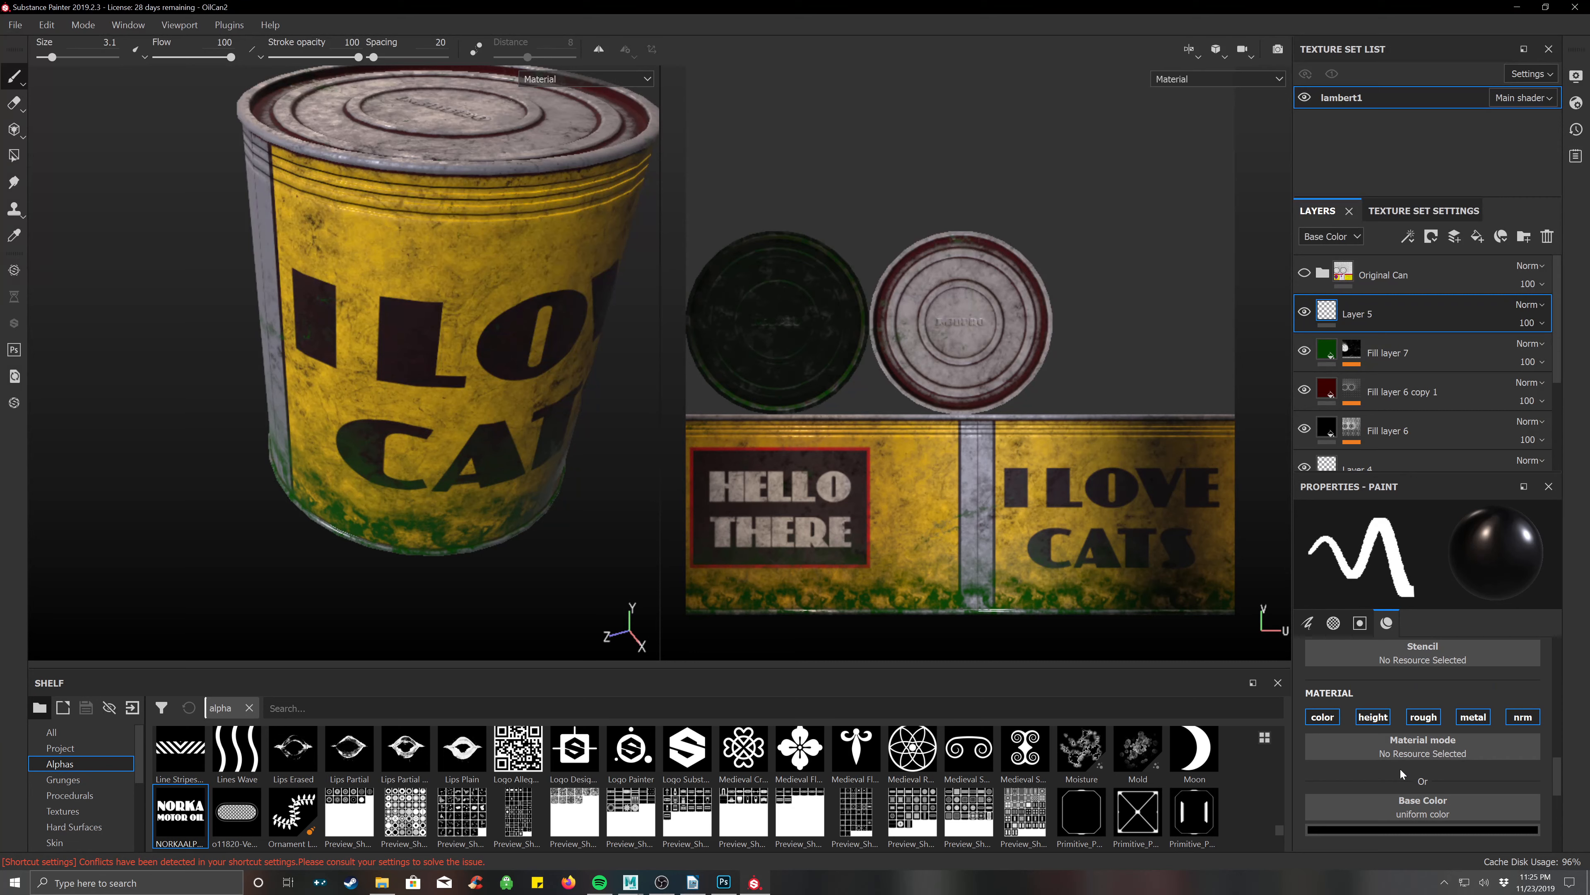
scroll(1400, 768, "down", 4)
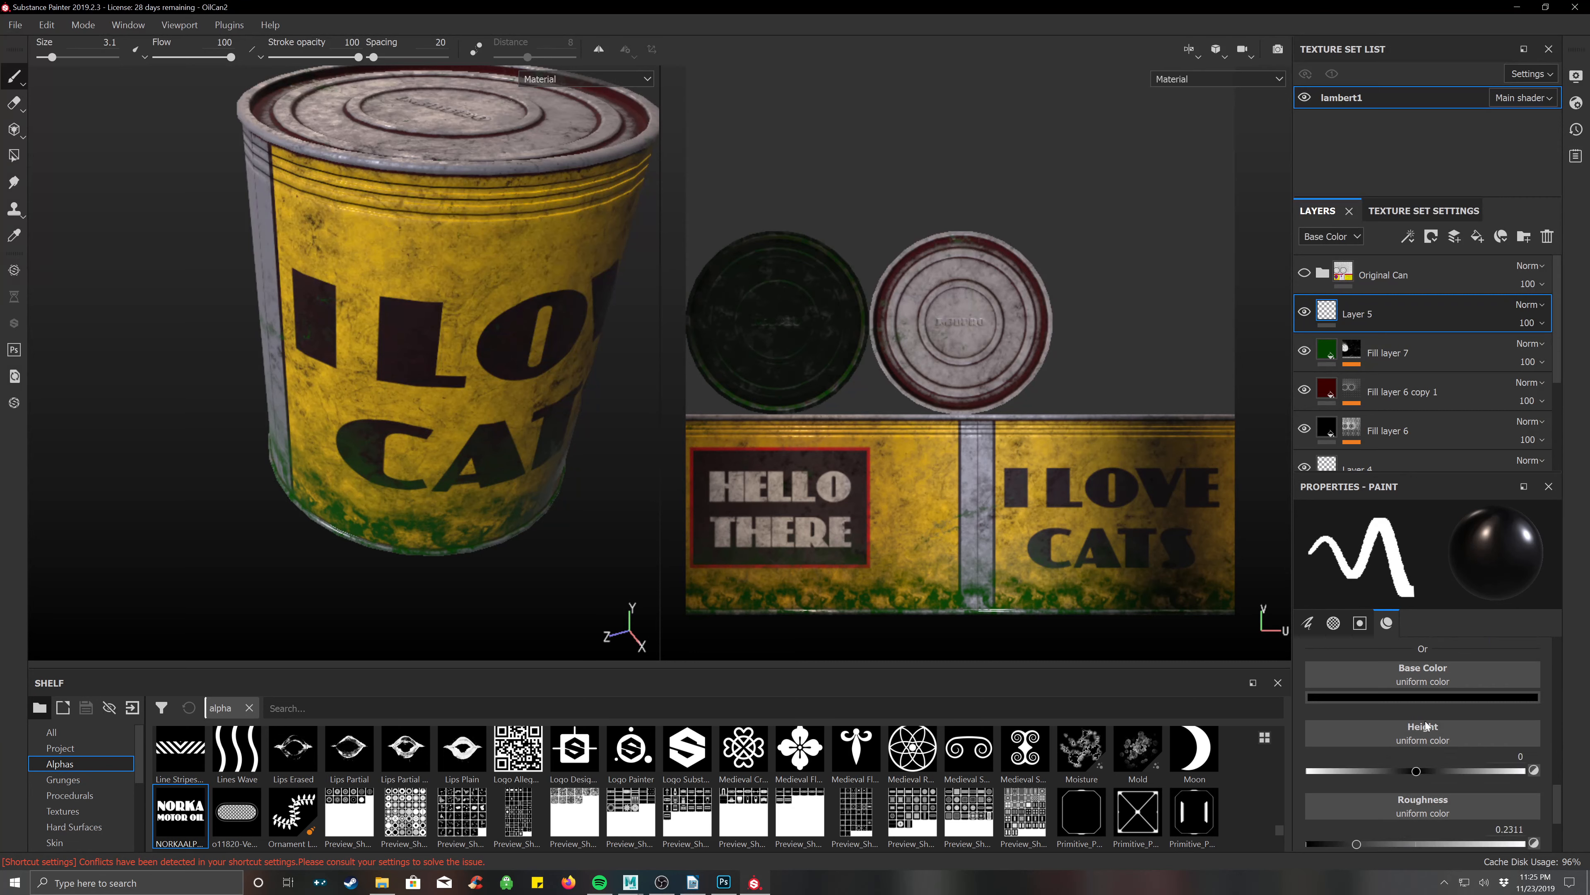
scroll(1406, 767, "up", 4)
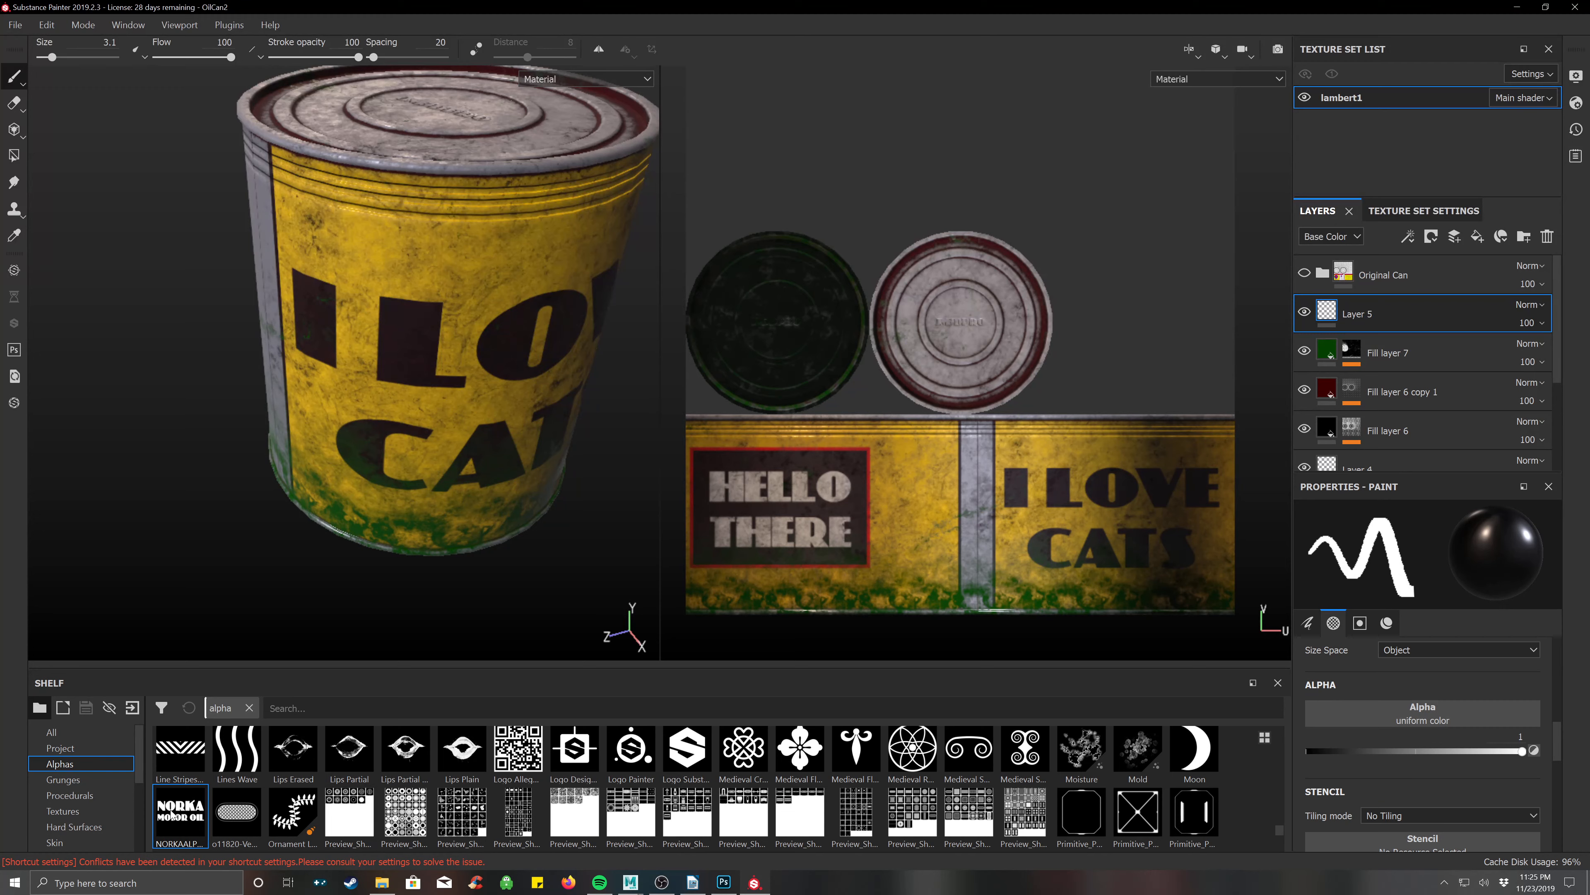
left_click_drag(171, 813, 1393, 712)
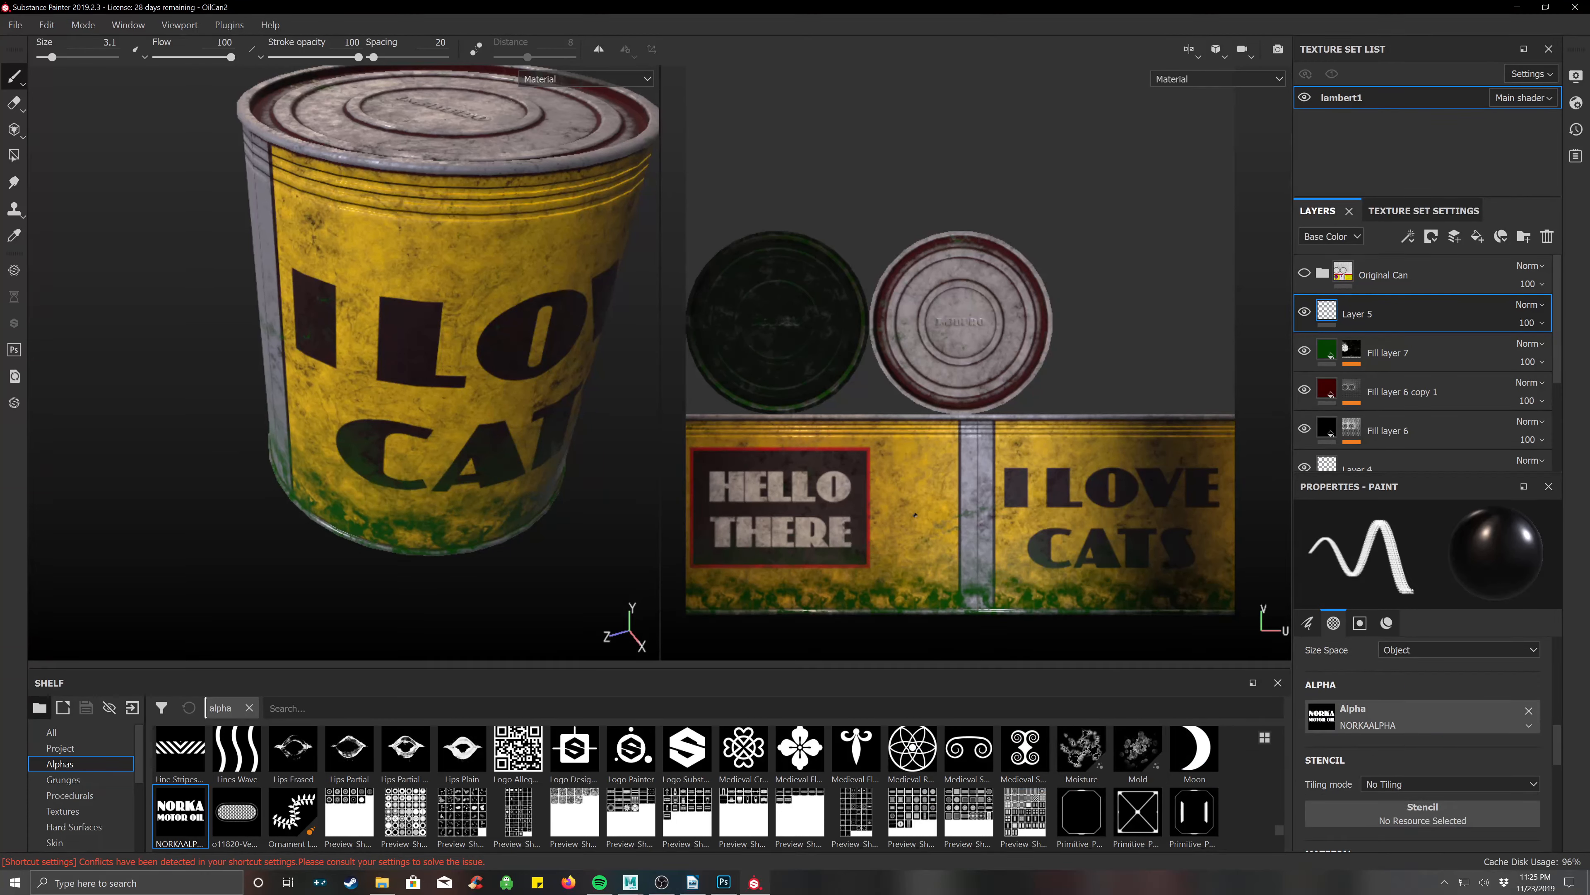
Enlarge the brush to size 83.76 so the NORKA MOTOR OIL text fits between the HELLO THERE panel and the metal seam.
key("bracketright")
key("bracketright")
key("bracketright")
key("bracketright")
key("bracketright")
key("bracketright")
key("bracketright")
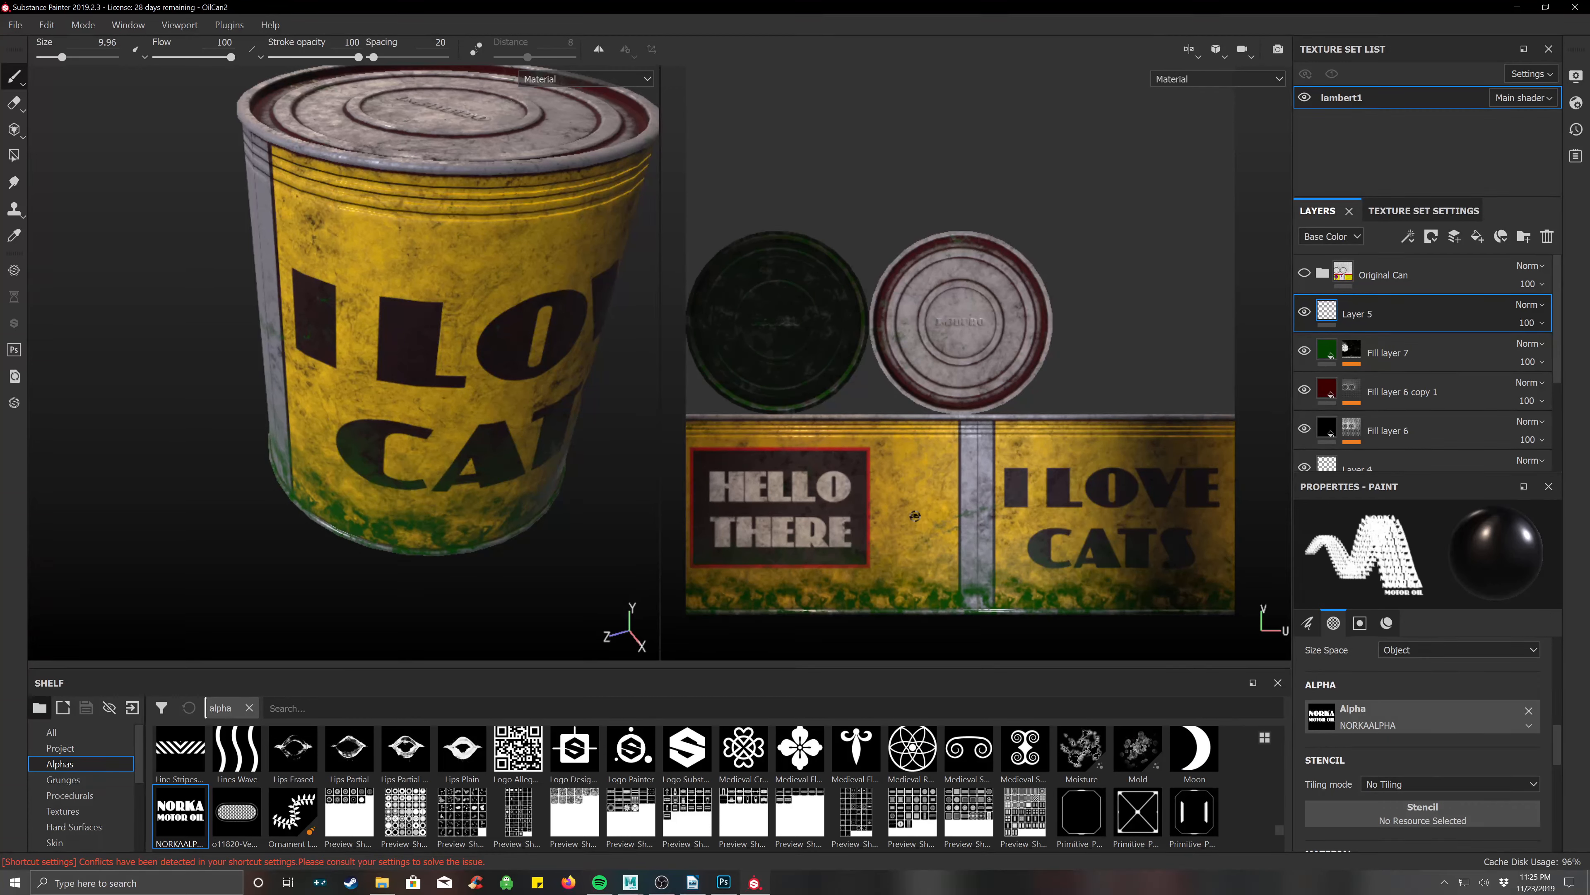
key("bracketright")
key("bracketright")
key("bracketright")
key("bracketright")
key("bracketright")
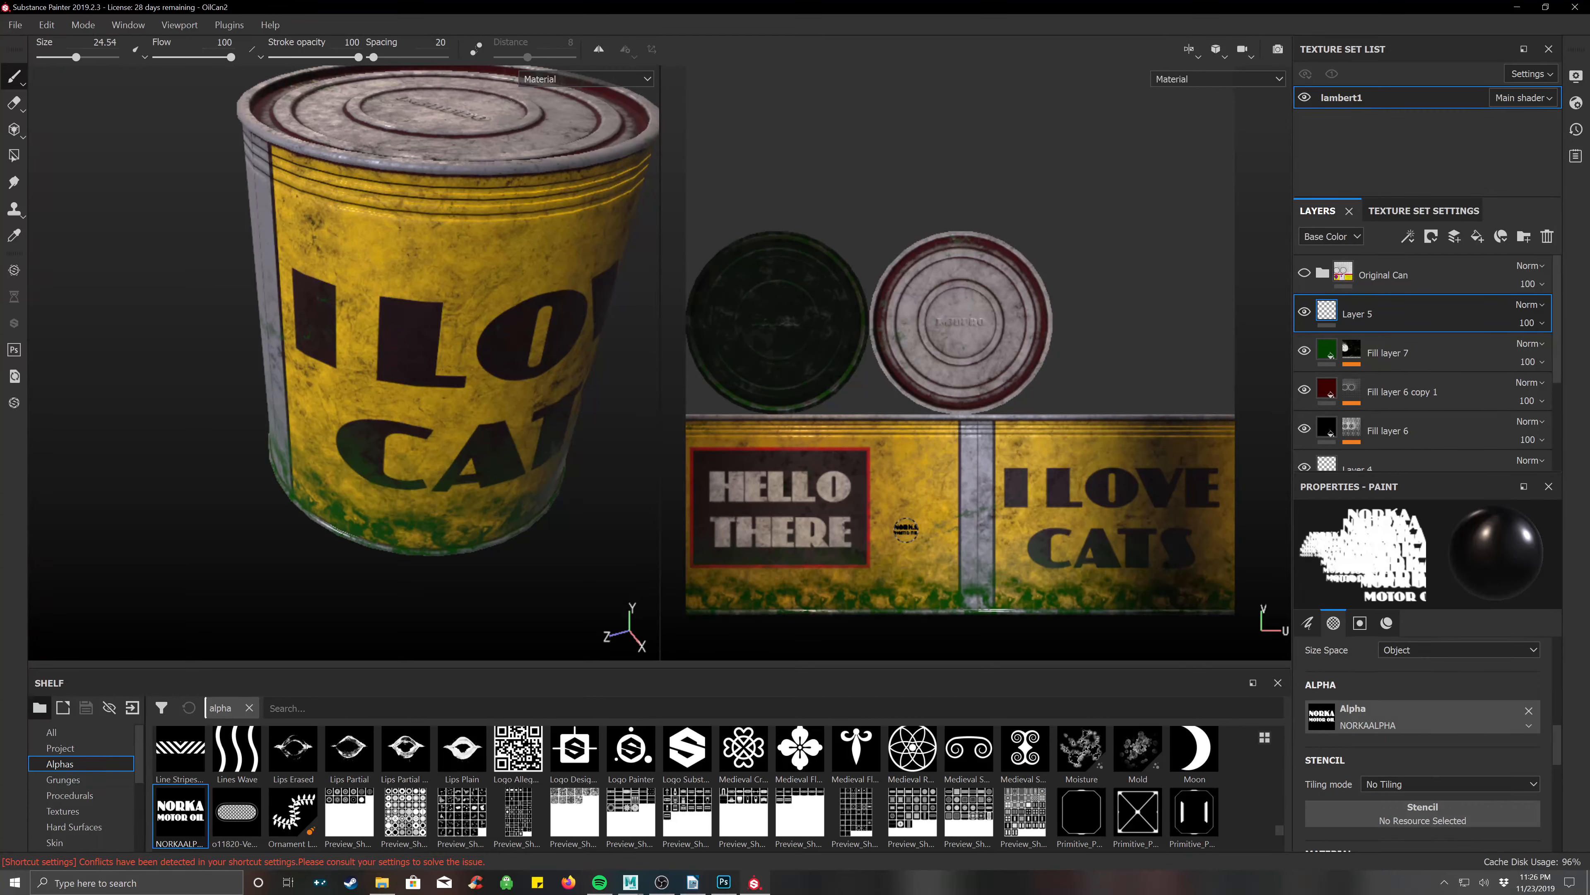
key("bracketright")
key("bracketright")
key("bracketright")
key("bracketright")
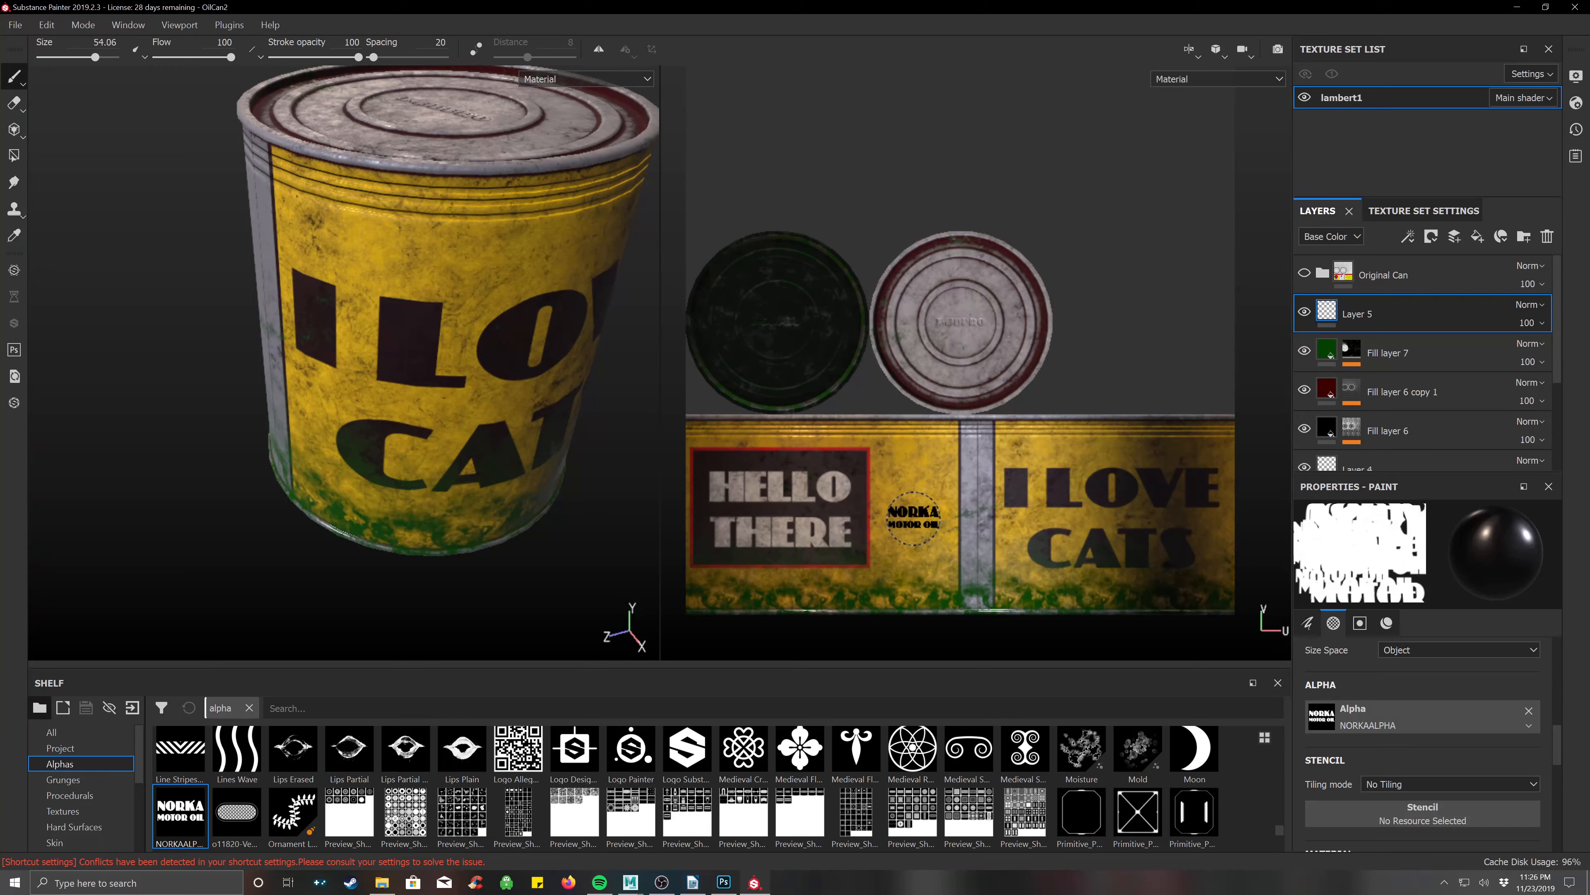
key("bracketright")
key("bracketright")
key("bracketright")
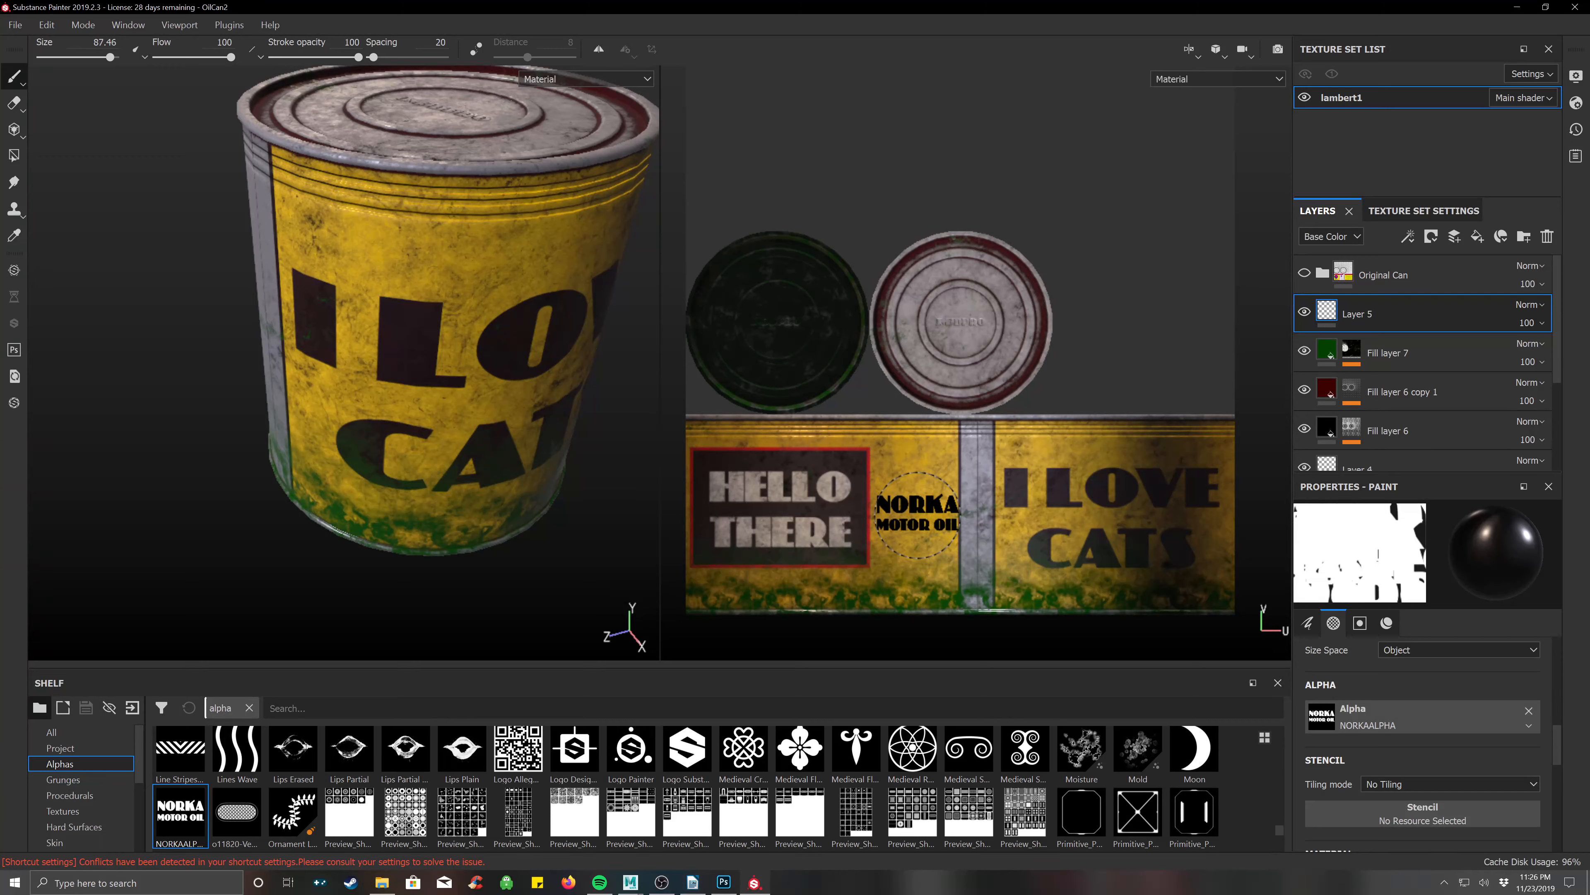
key("bracketleft")
Try stamping NORKA MOTOR OIL twice on the yellow area beside the seam, once in the UV view and once on the can.
left_click(913, 514)
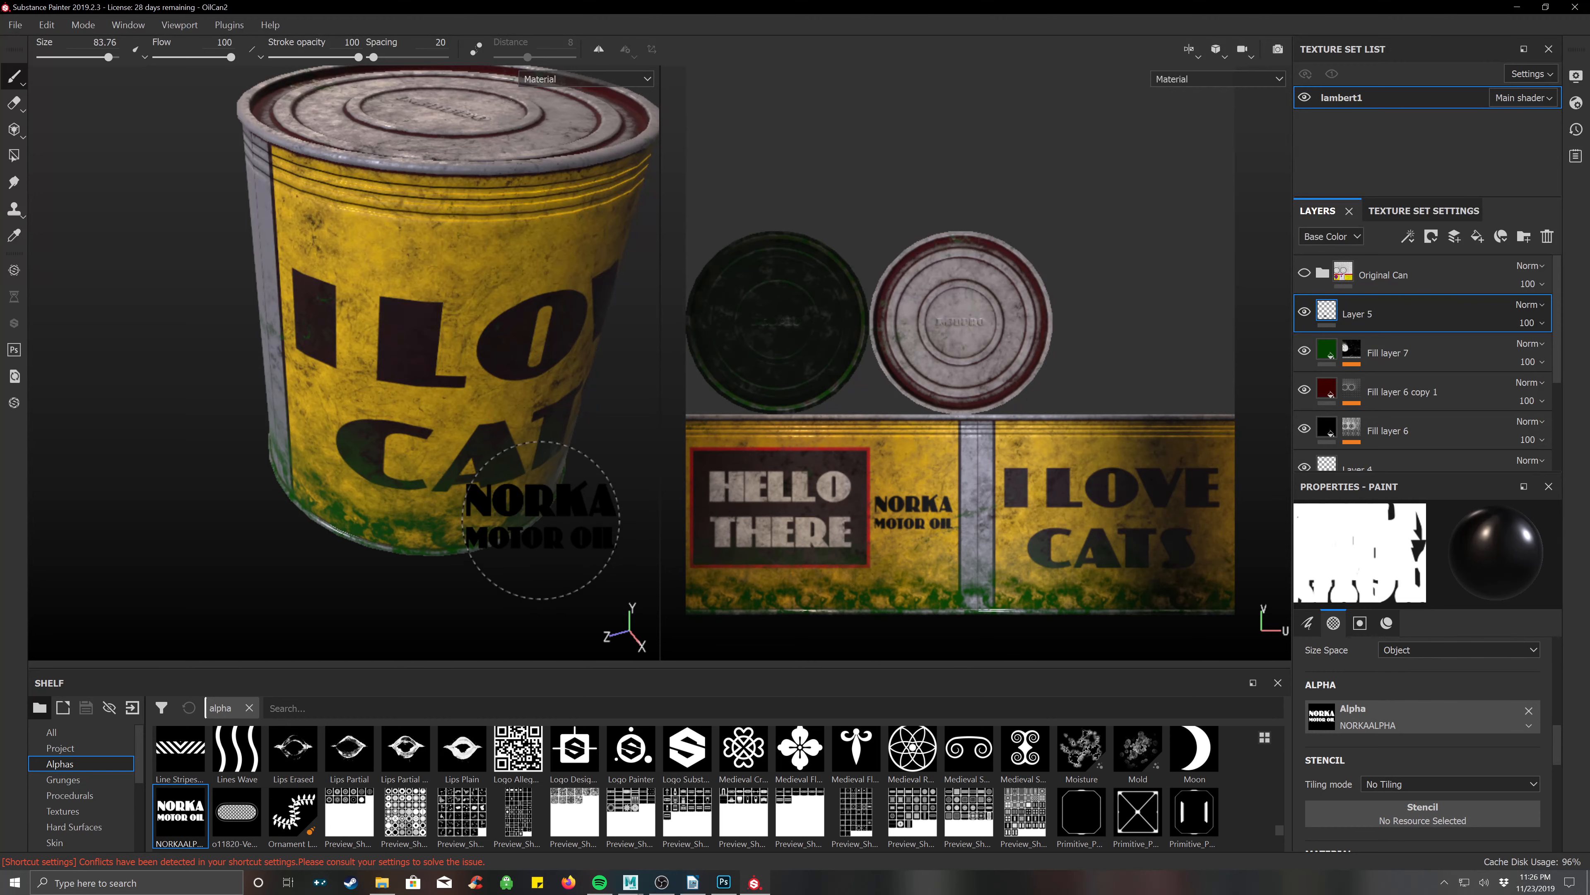
mouse_move(544, 502)
left_mouse_down("alt")
mouse_move(564, 460)
mouse_move(741, 429)
left_mouse_up("alt")
middle_click_drag(356, 441, 417, 344, "alt")
left_click_drag(417, 344, 487, 374, "alt")
middle_click_drag(360, 381, 480, 399, "alt")
left_click(410, 495)
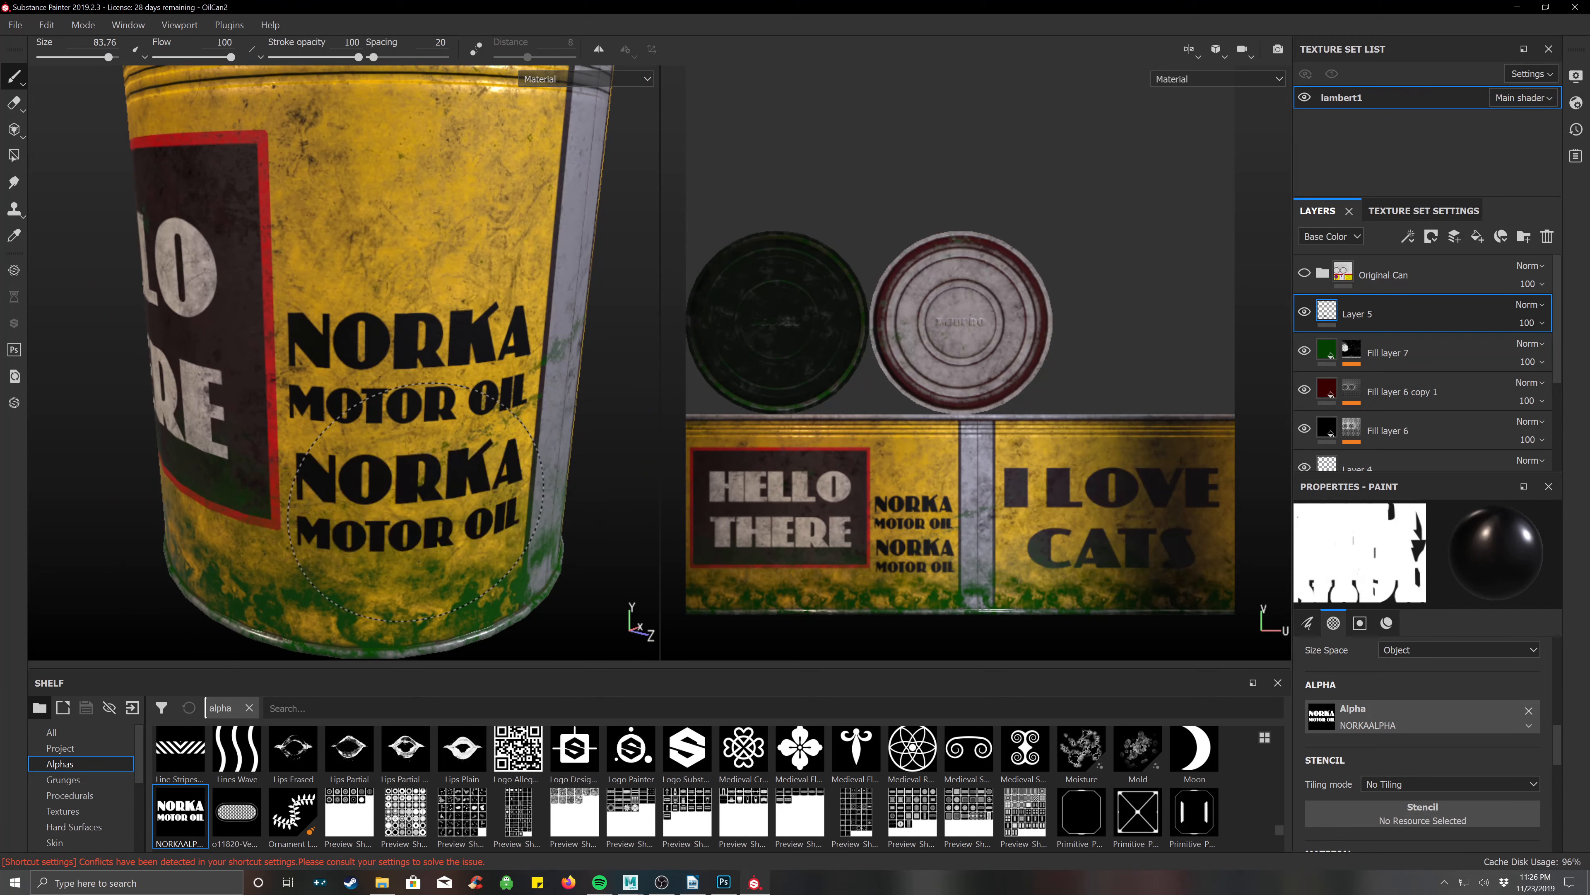
key("ctrl+z")
key("ctrl+z")
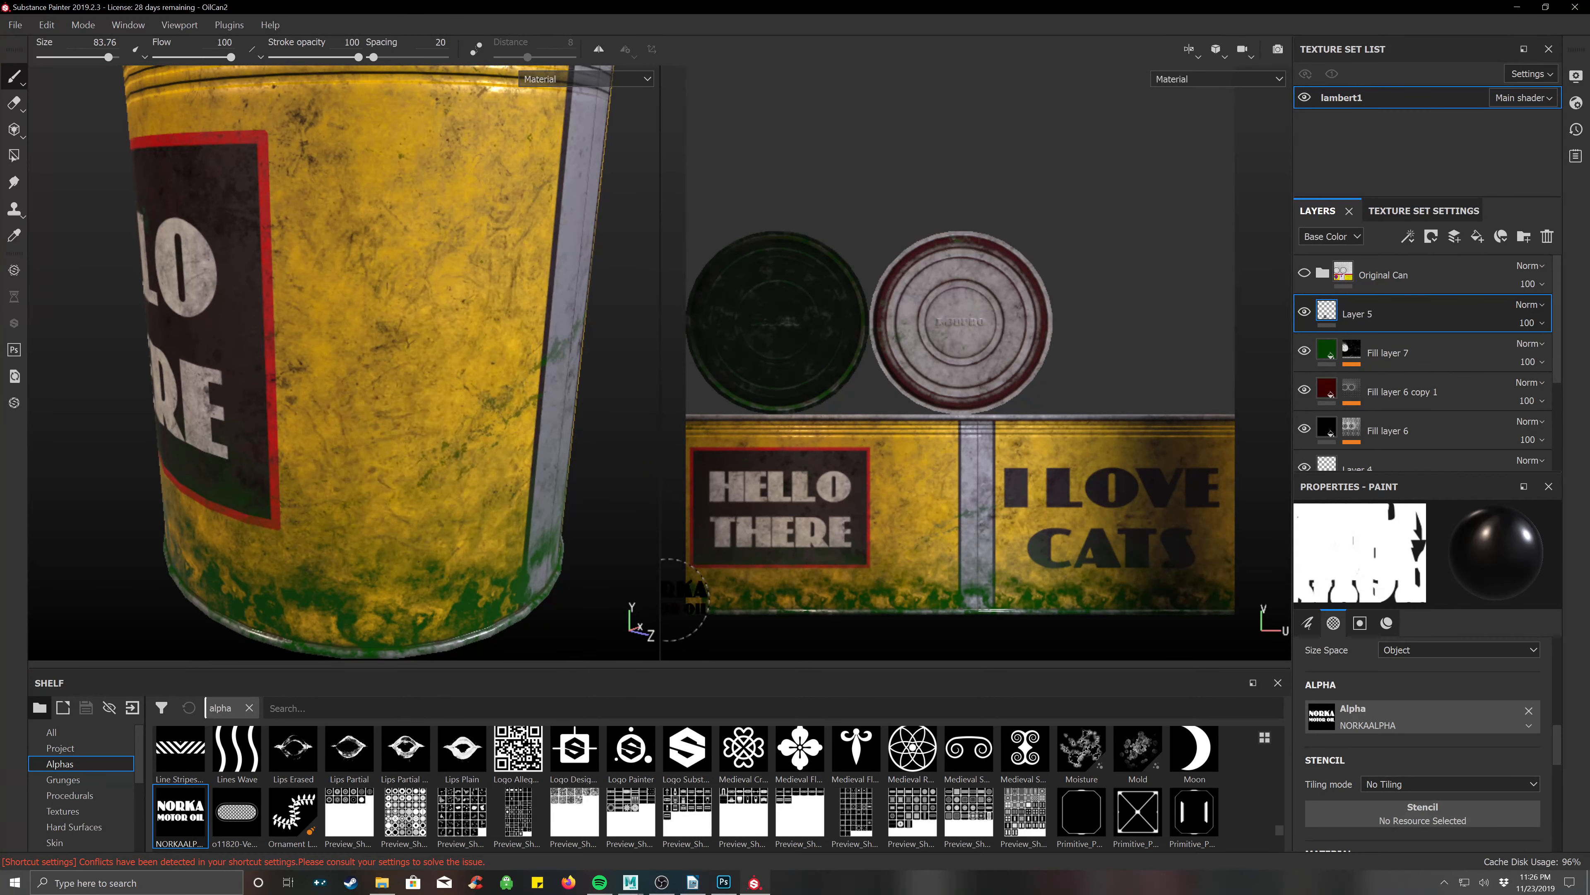
Stamp NORKA MOTOR OIL in black on the upper part of the yellow area between the HELLO THERE panel and the seam.
left_click(417, 211)
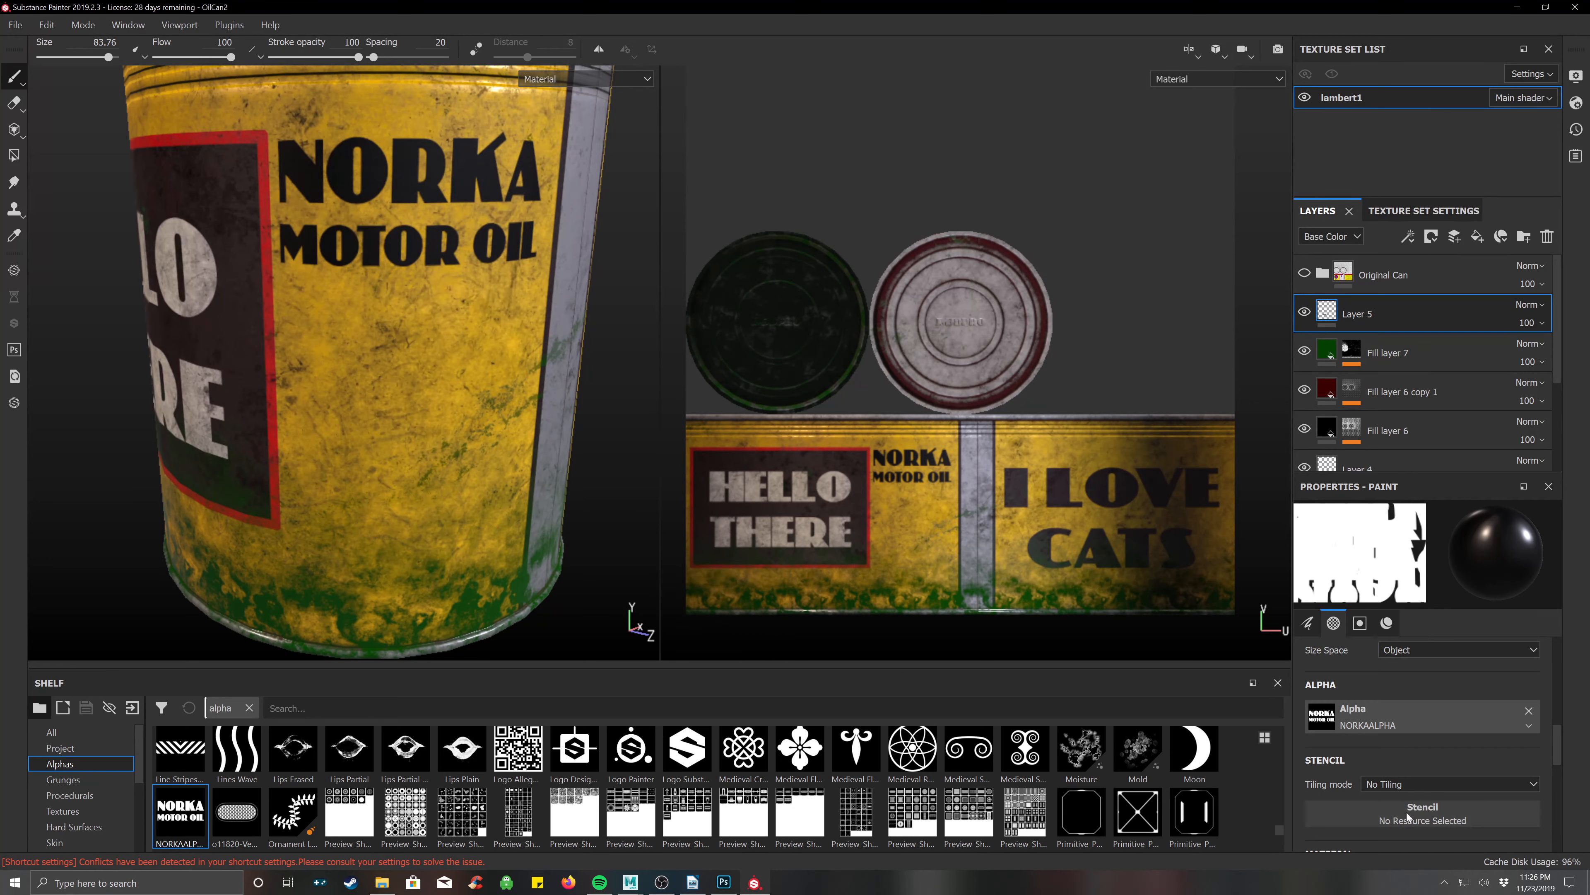
scroll(1406, 811, "down", 3)
scroll(1408, 795, "up", 5)
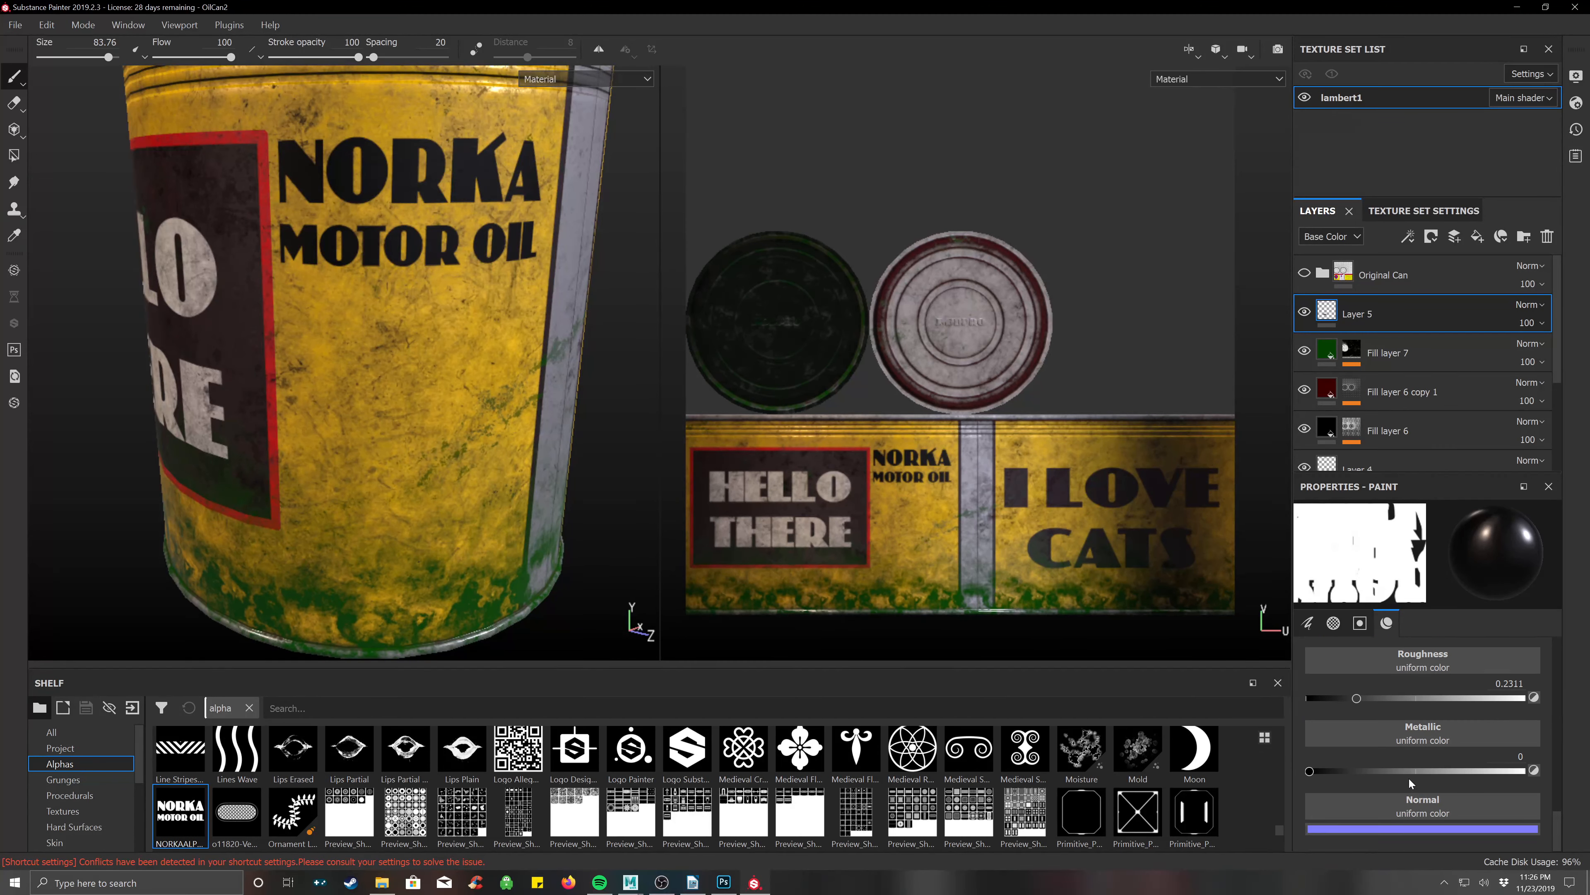
scroll(1409, 778, "up", 3)
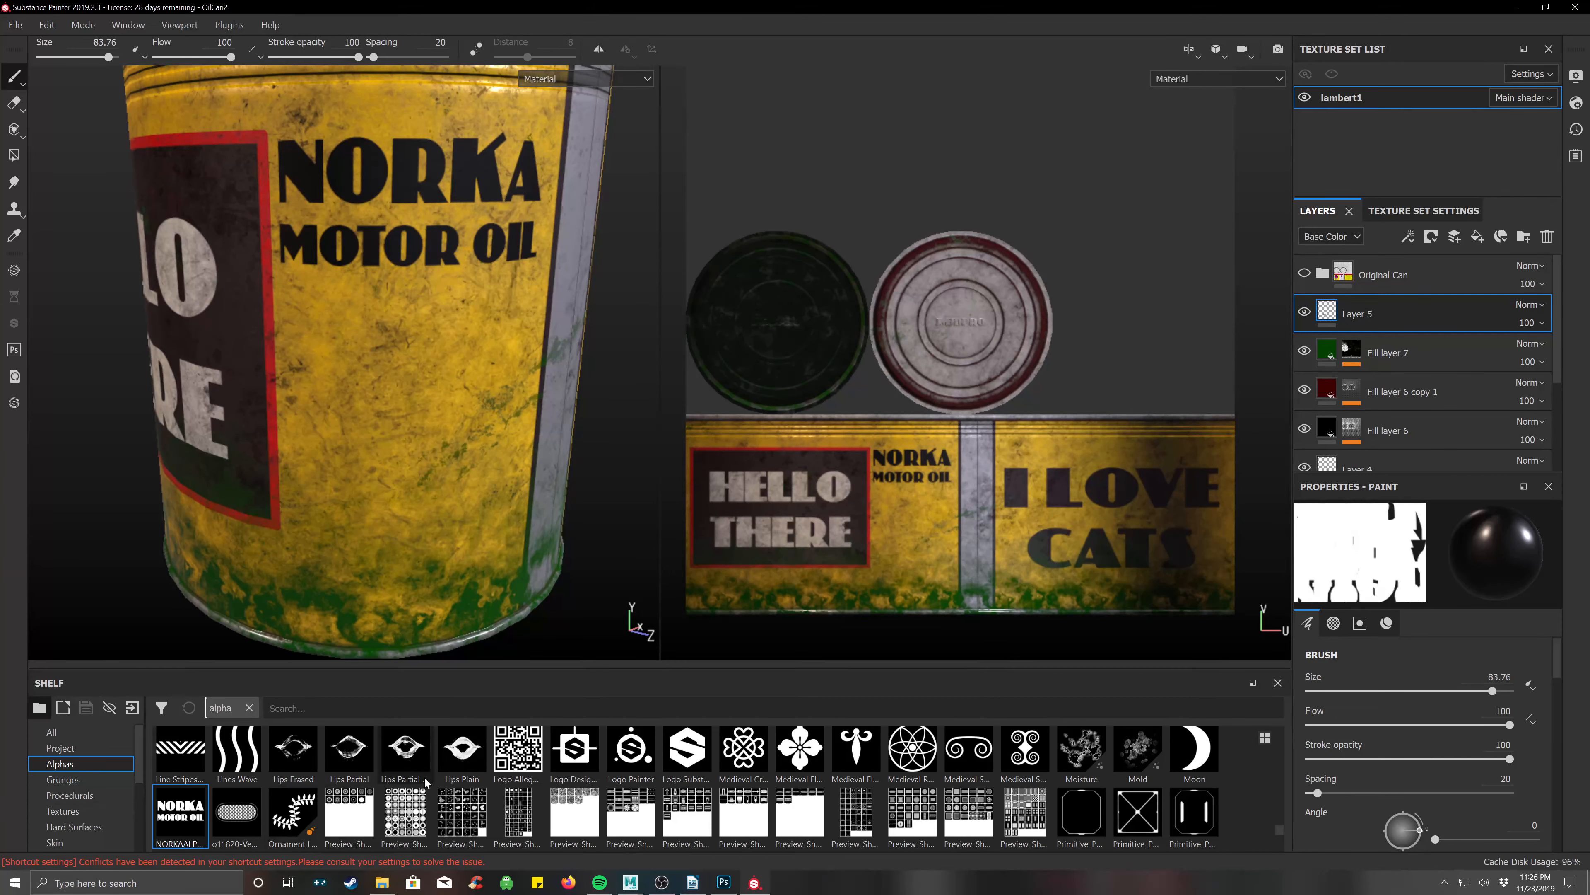
Pick the Lips Plain alpha and stamp it in black on the can below the NORKA MOTOR OIL text.
left_click(461, 749)
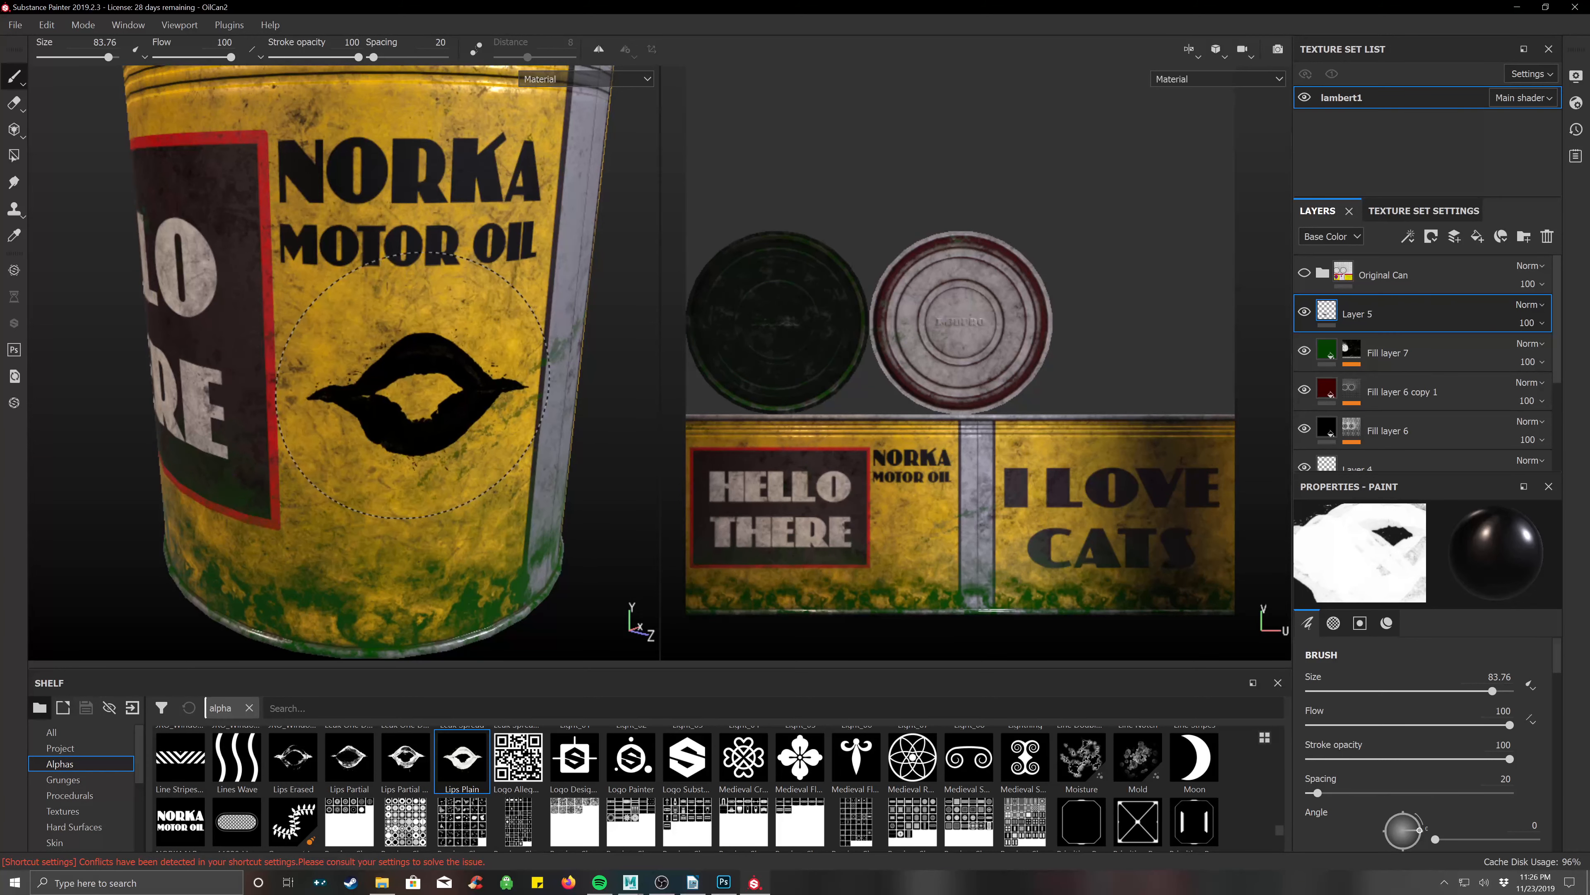
left_click(412, 386)
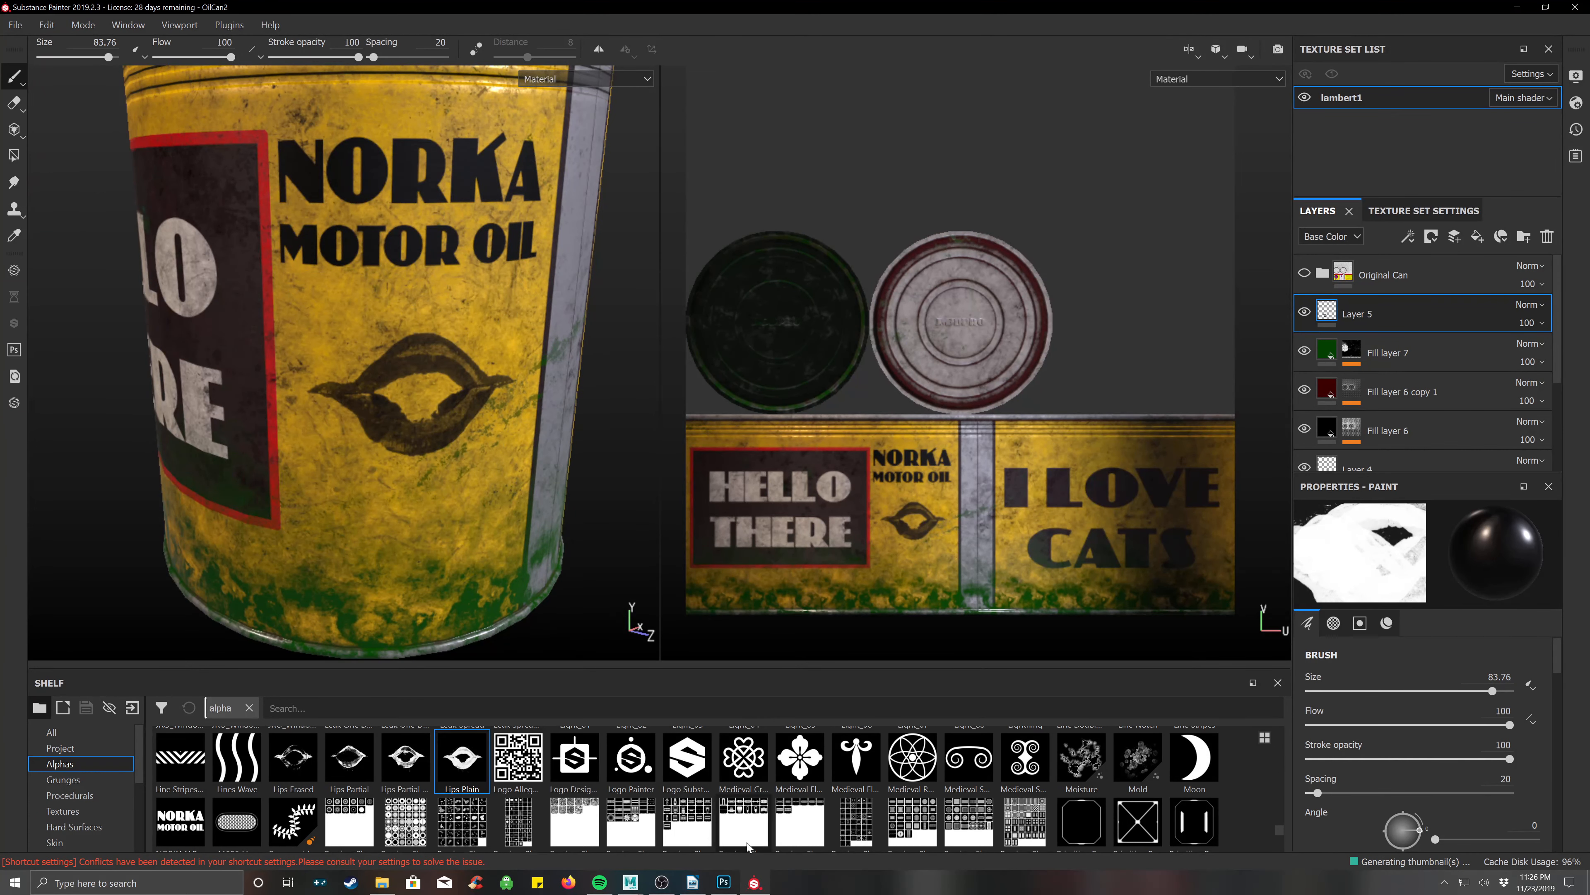
Check the Part 4 topics in the Substance Video Notes document in LibreOffice Writer and return to view the whole can.
left_click(692, 883)
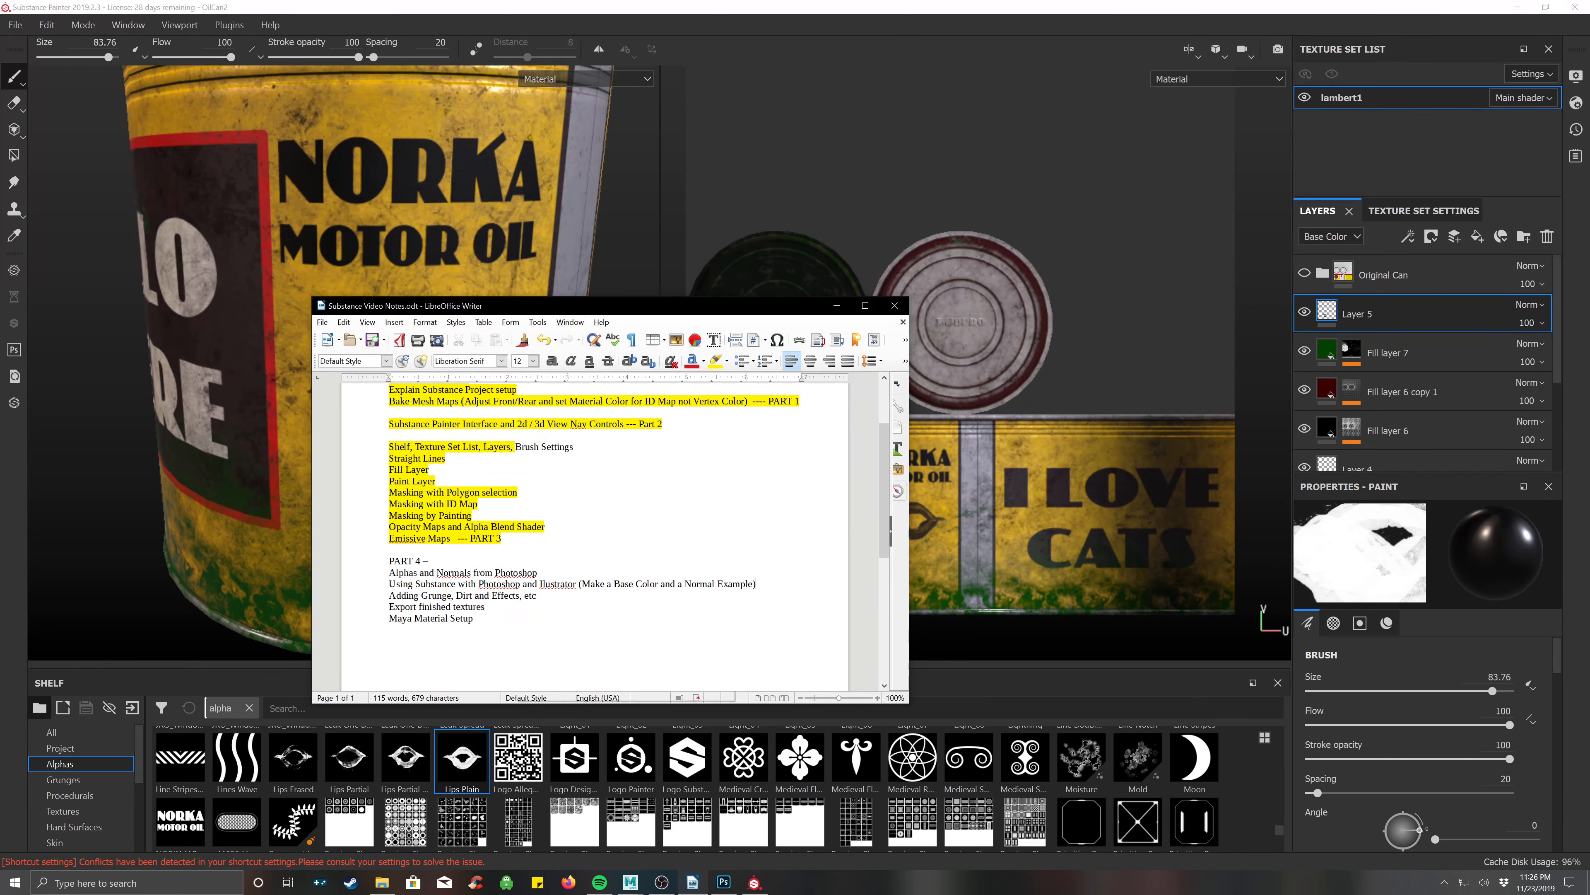
left_click(835, 311)
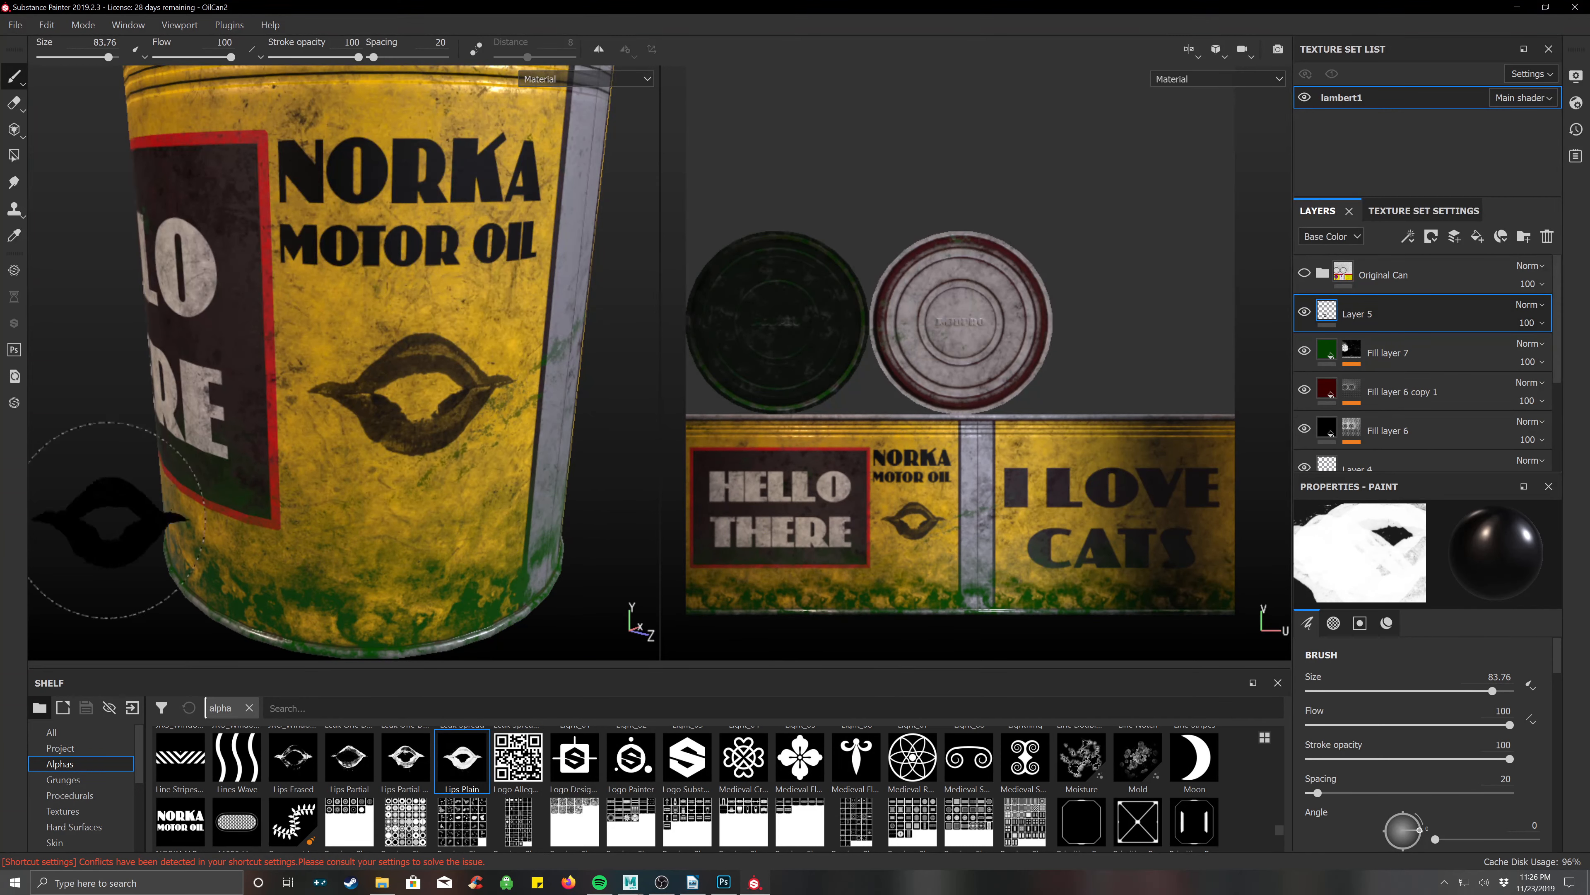
scroll(550, 495, "down", 2)
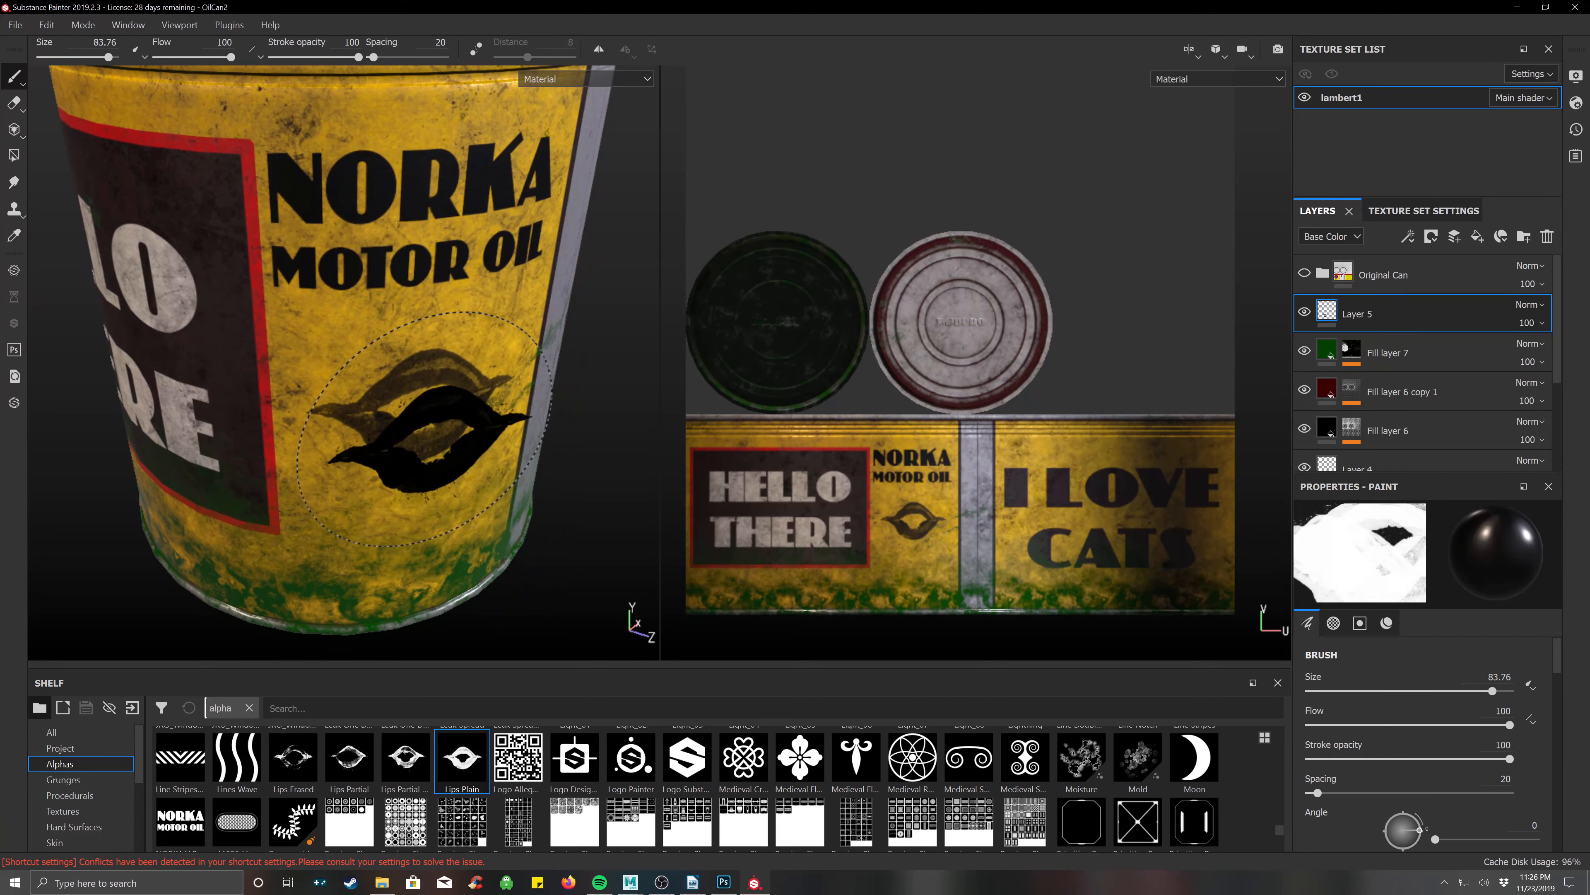
scroll(438, 444, "down", 3)
middle_click_drag(415, 384, 441, 417, "alt")
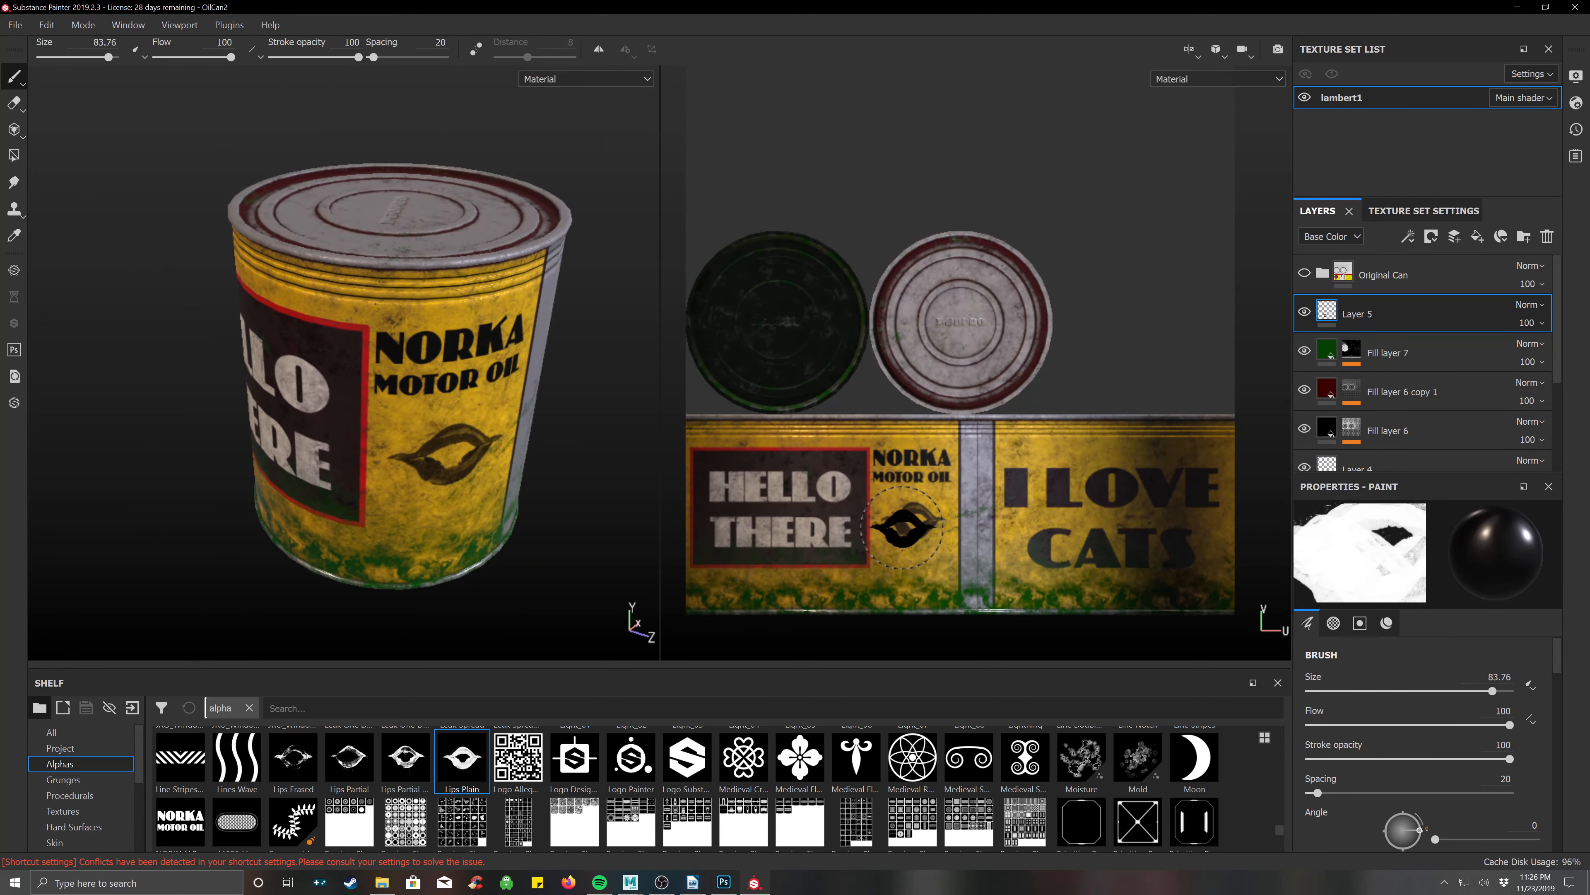